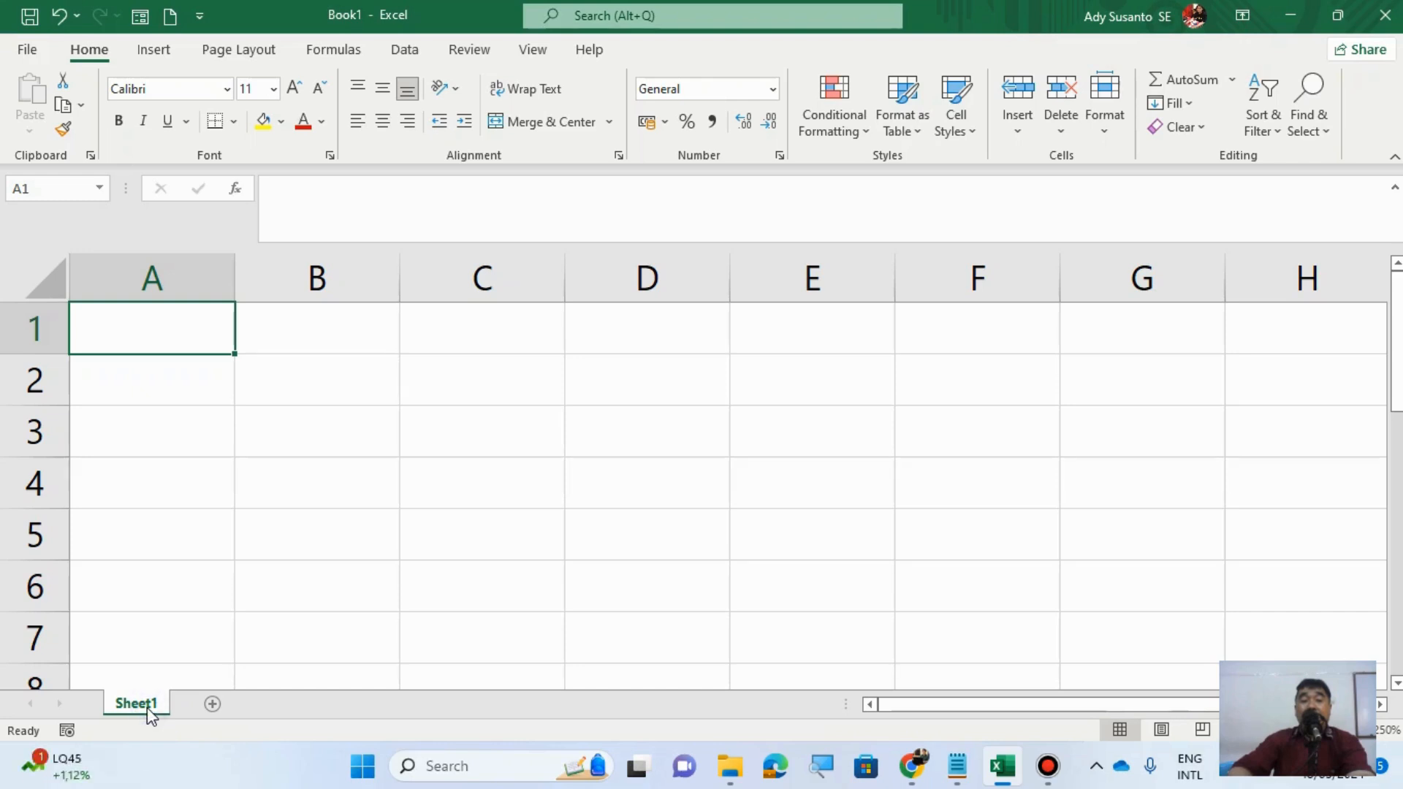
Step: Rename the worksheet Sheet1 as "Tugas 1"
right_click(147, 707)
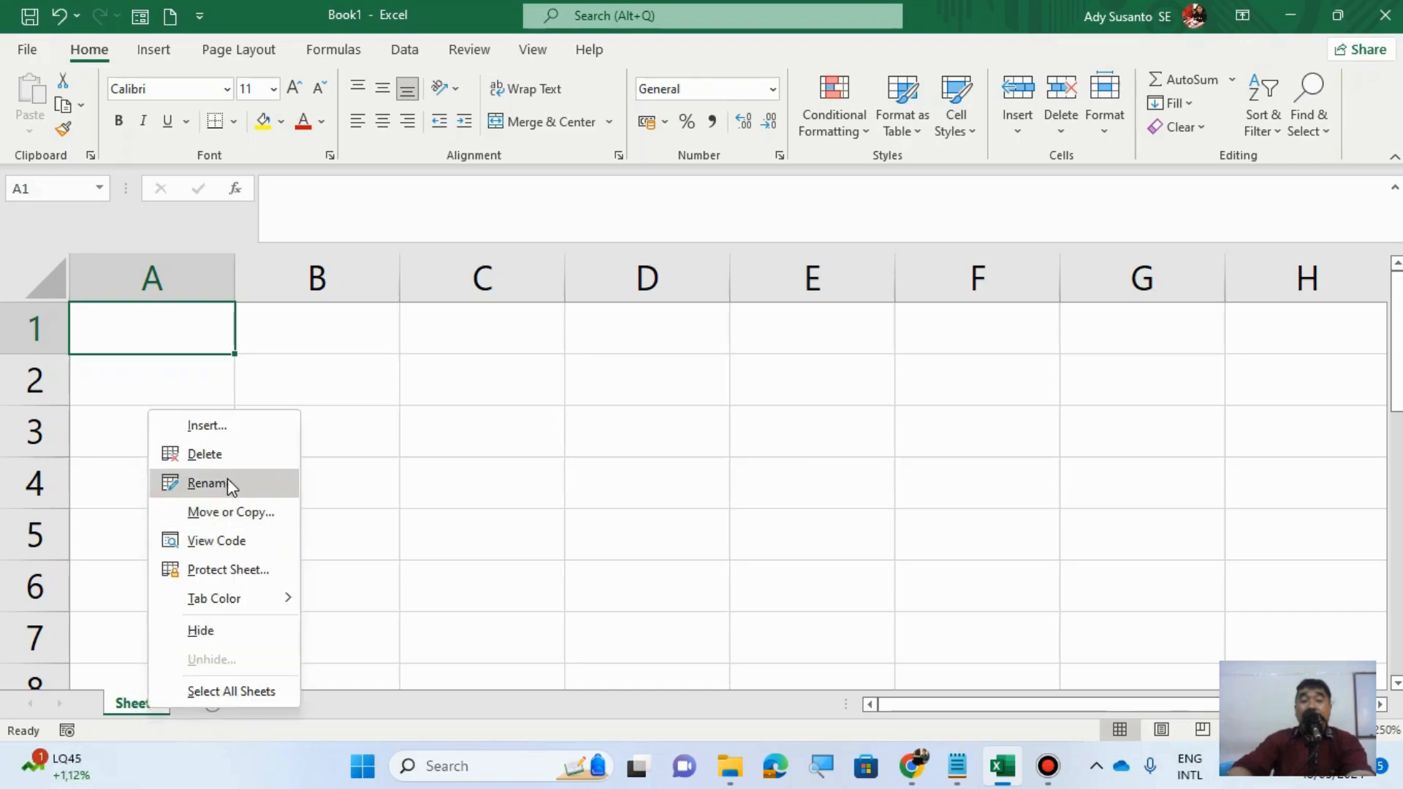
left_click(226, 478)
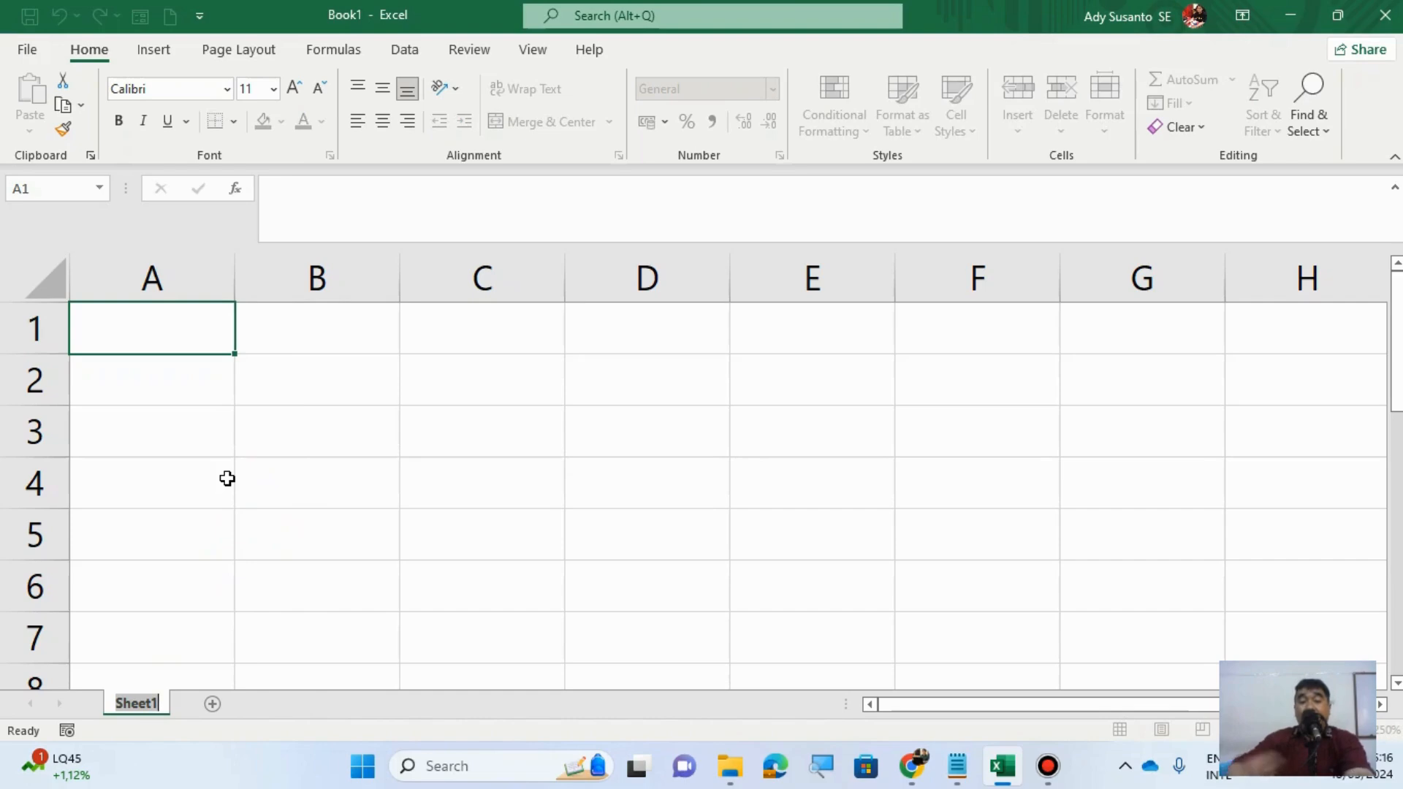
key("BackSpace")
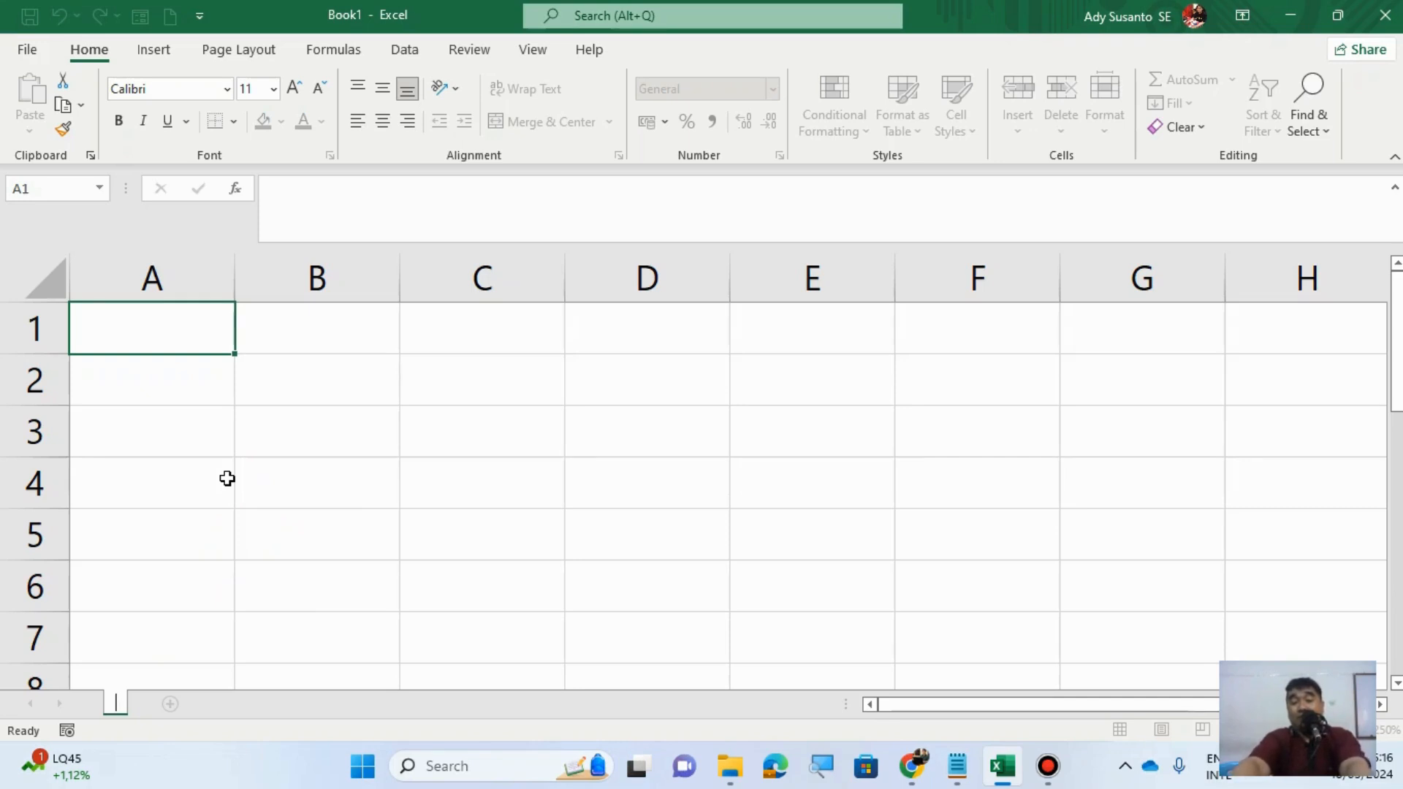
type("Tugas")
key("Return")
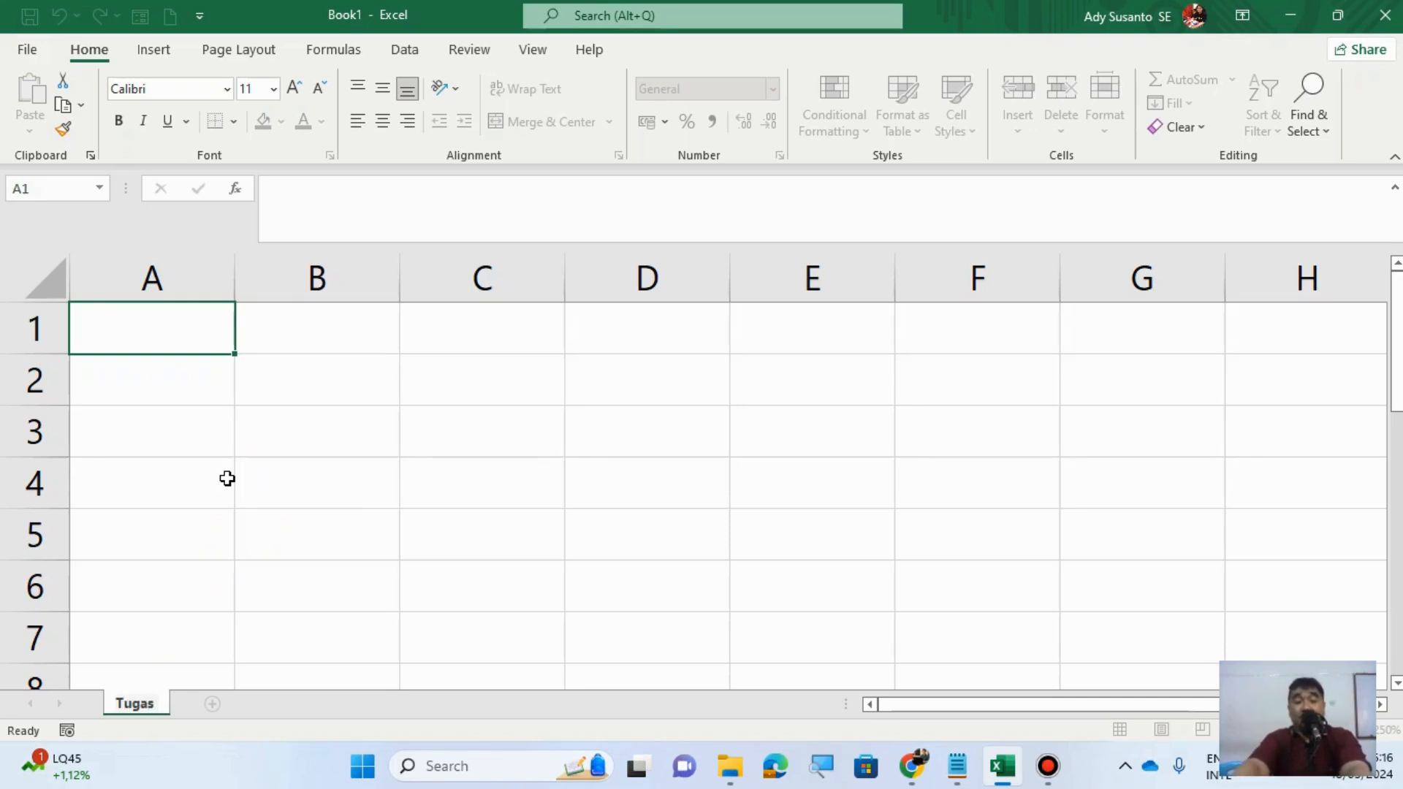
type("1")
key("Return")
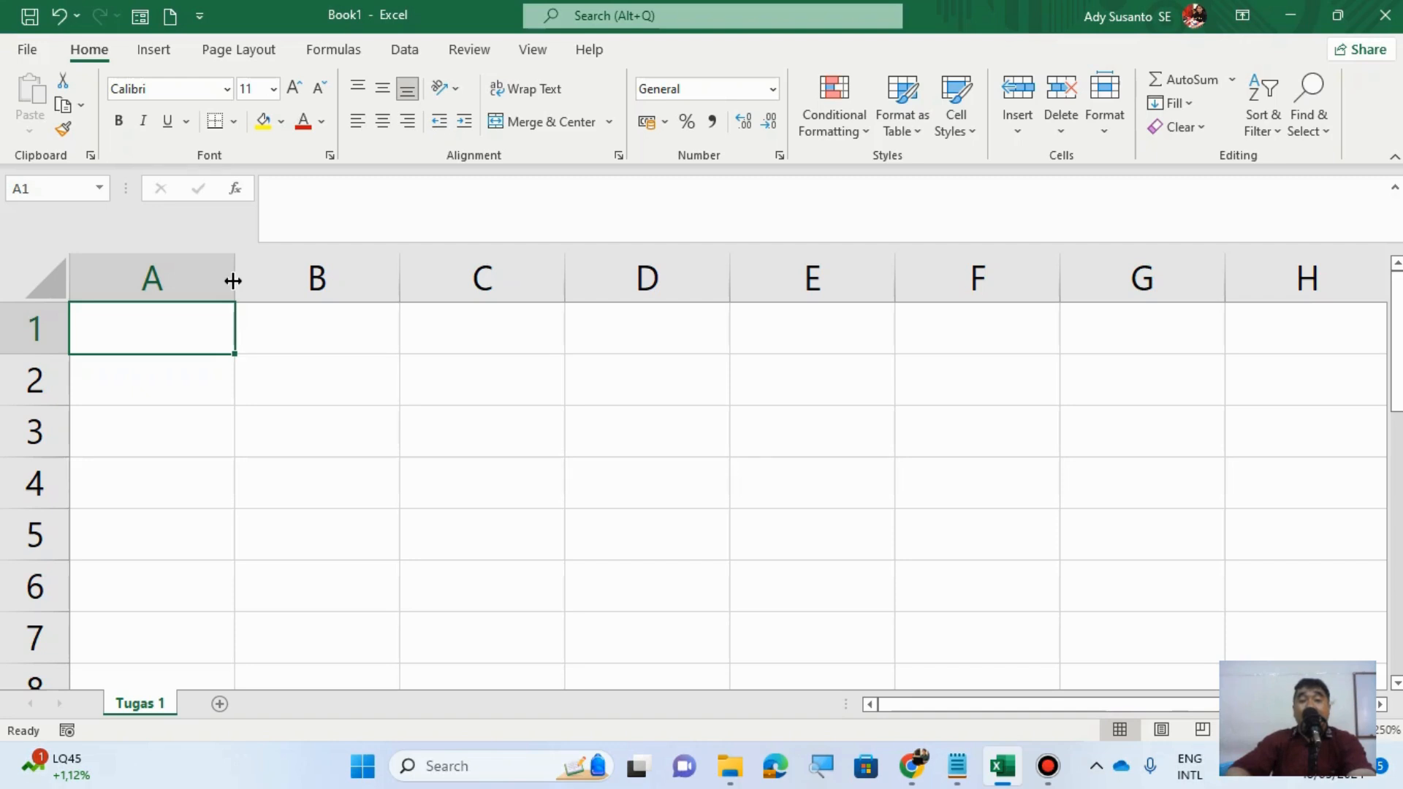
Step: Narrow column A to about a quarter of its width and enter the heading "Negara" in cell B3
left_click_drag(228, 279, 111, 282)
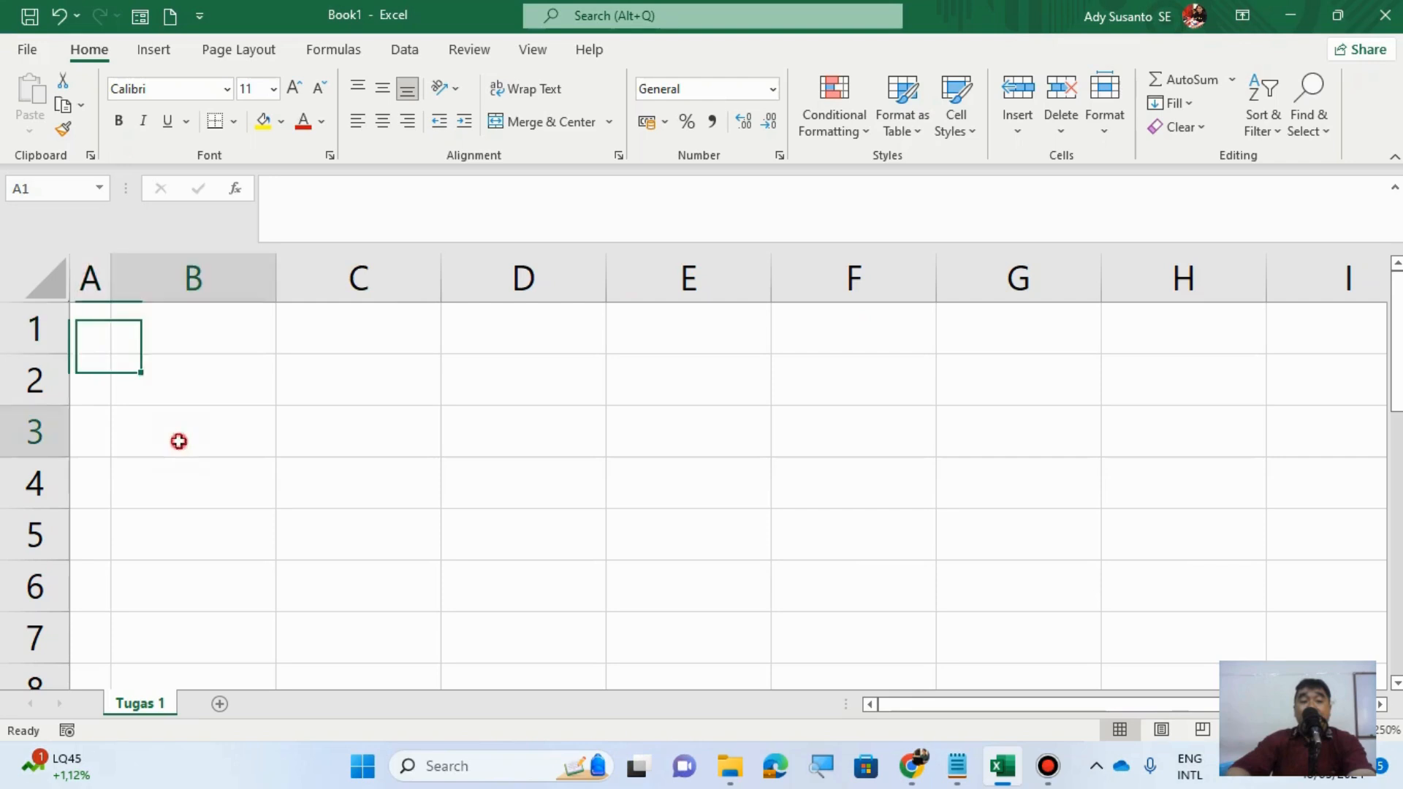
left_click(179, 440)
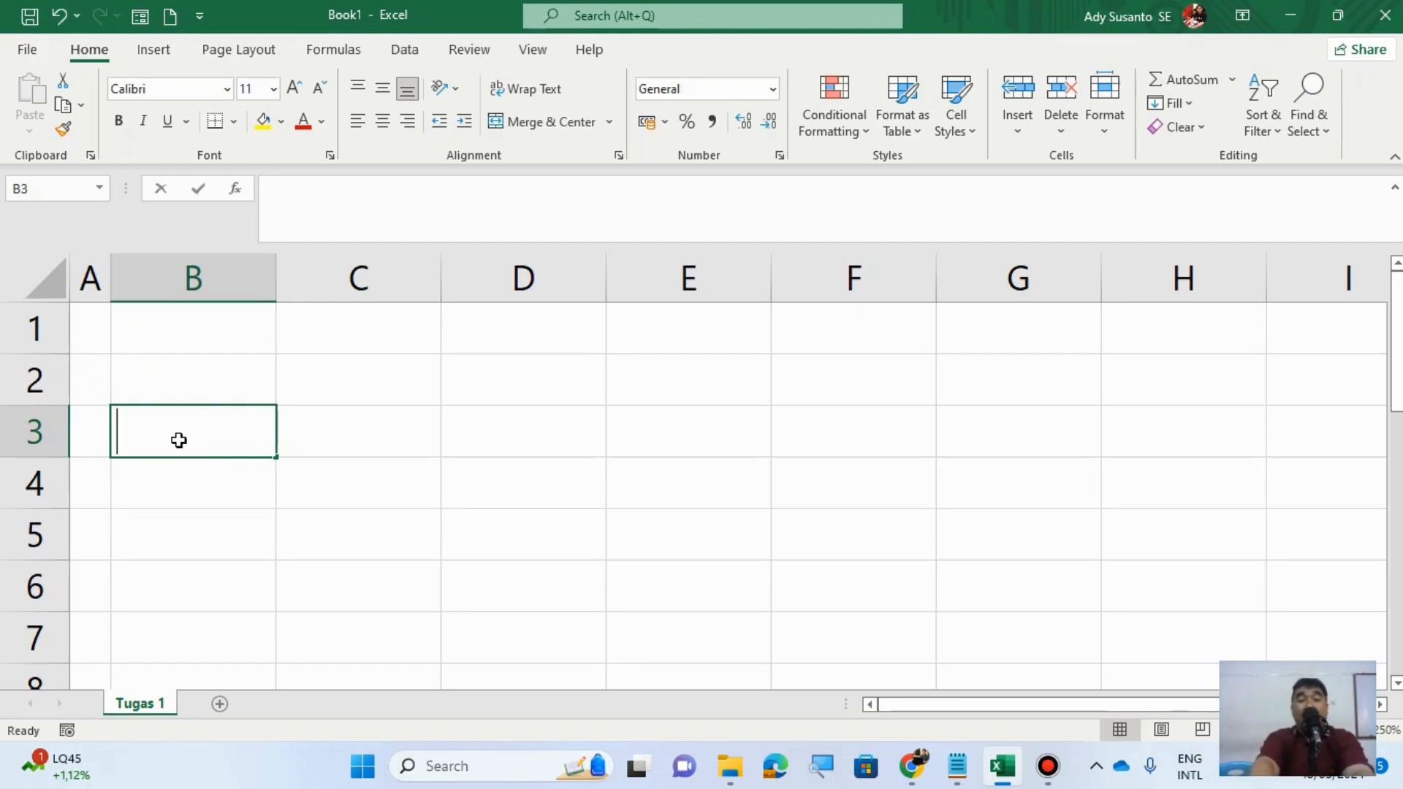
type("Neg")
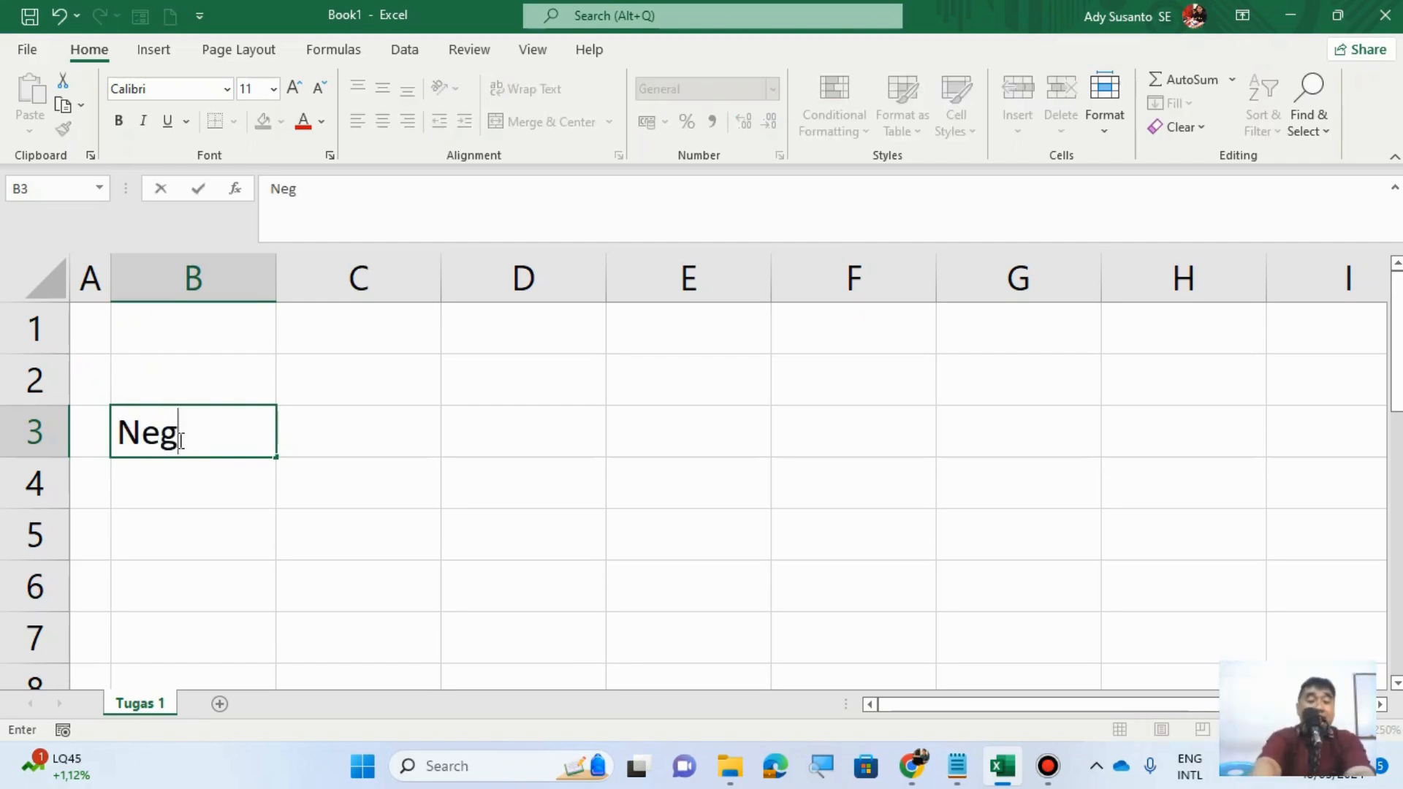
type("ara")
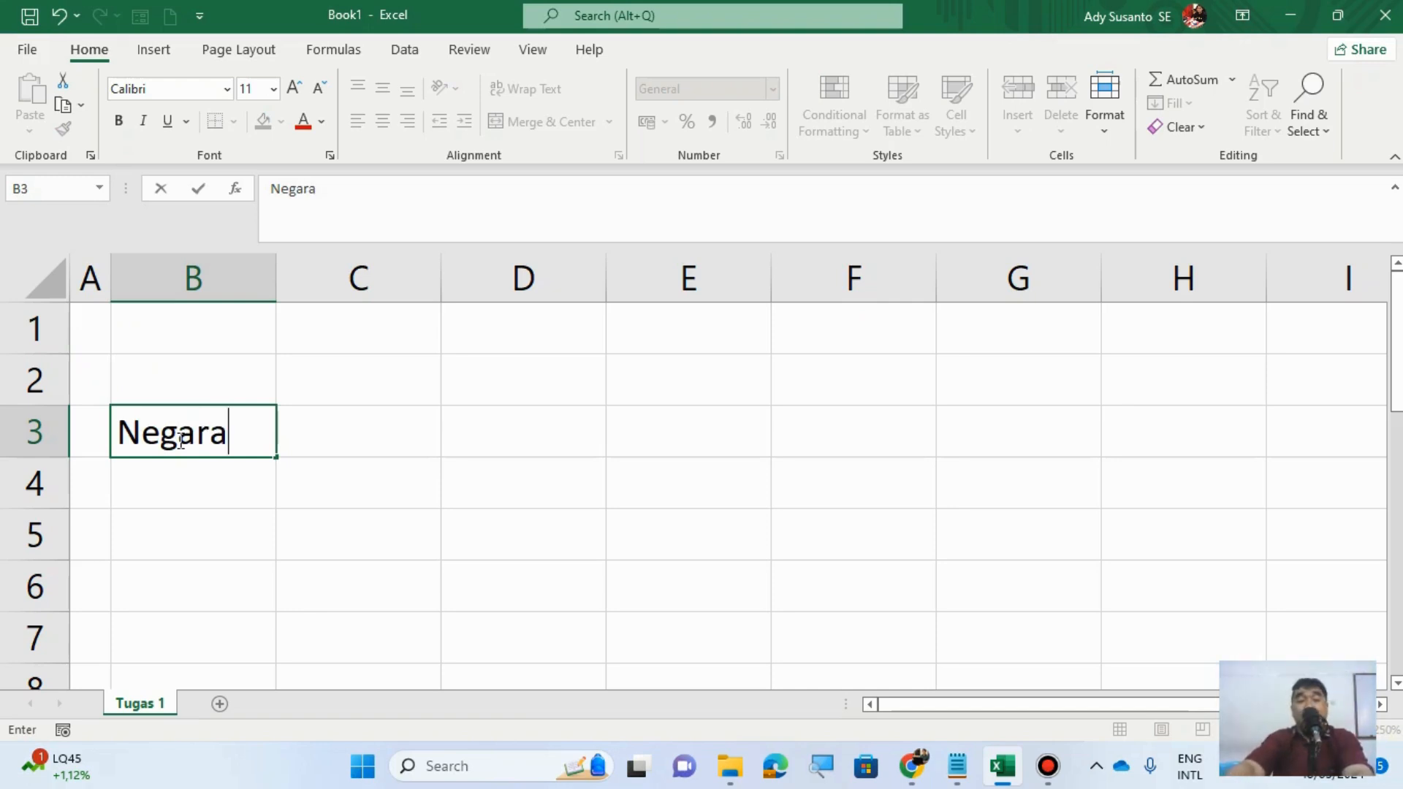
key("Tab")
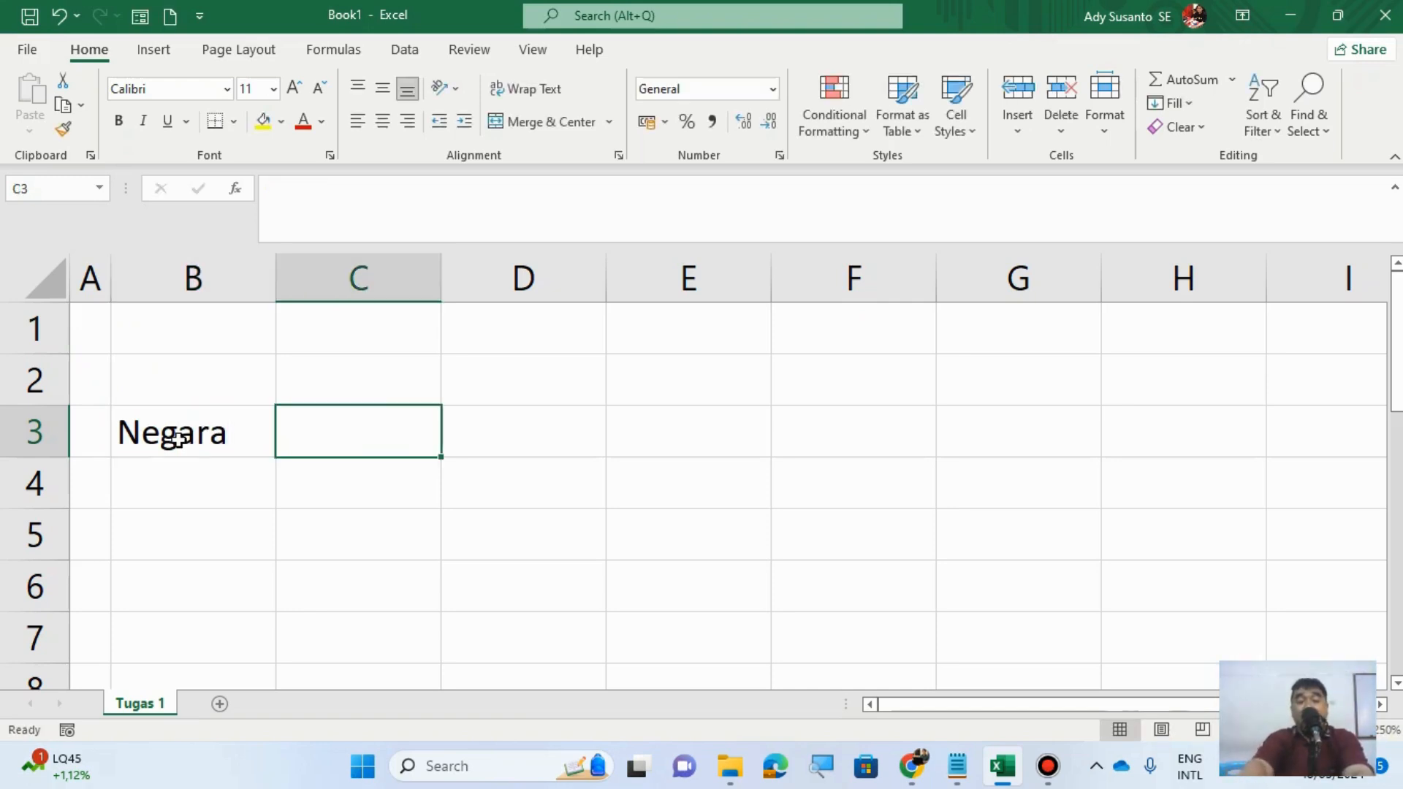
Step: Enter the heading "Jumlah Turis" in cell C3
type("Juml")
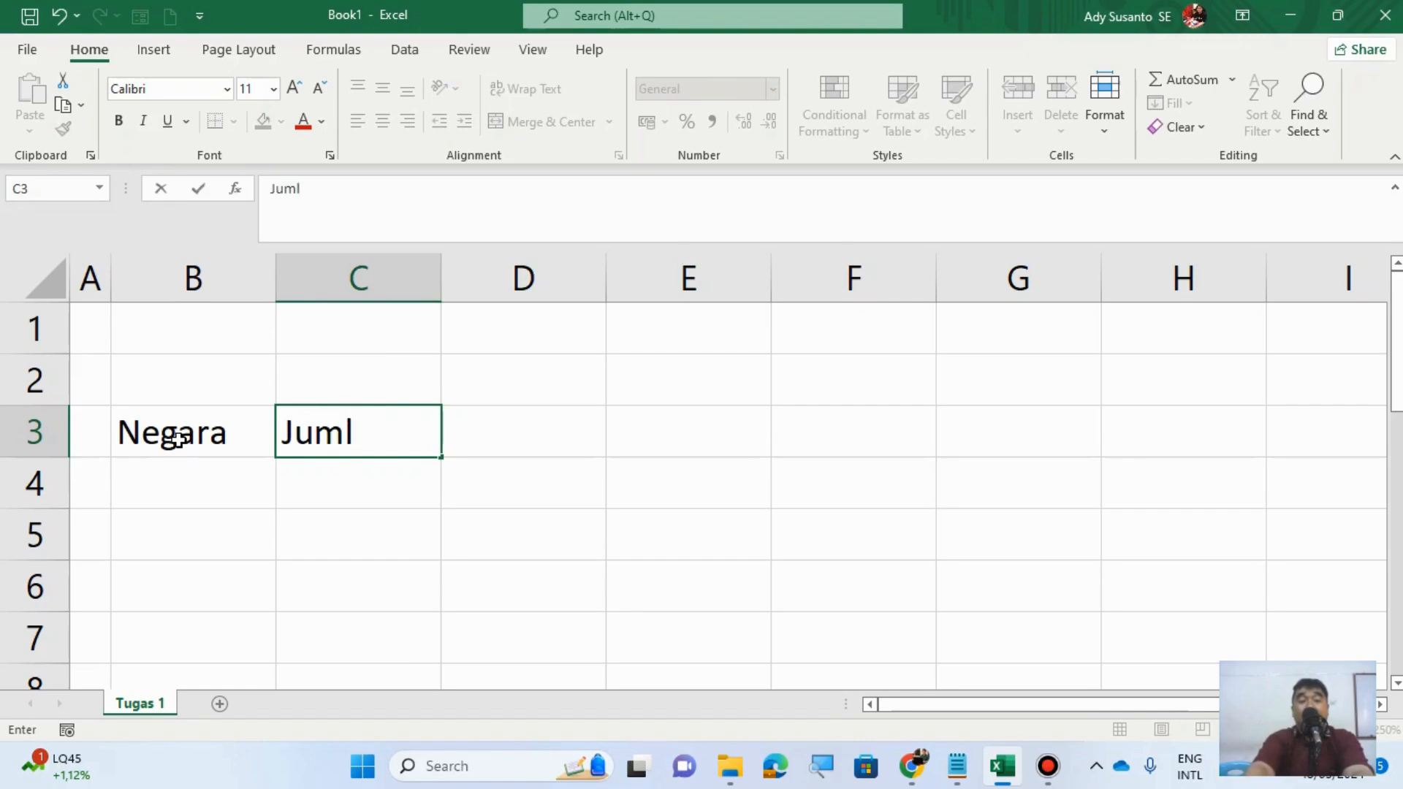
type("ah")
key("BackSpace")
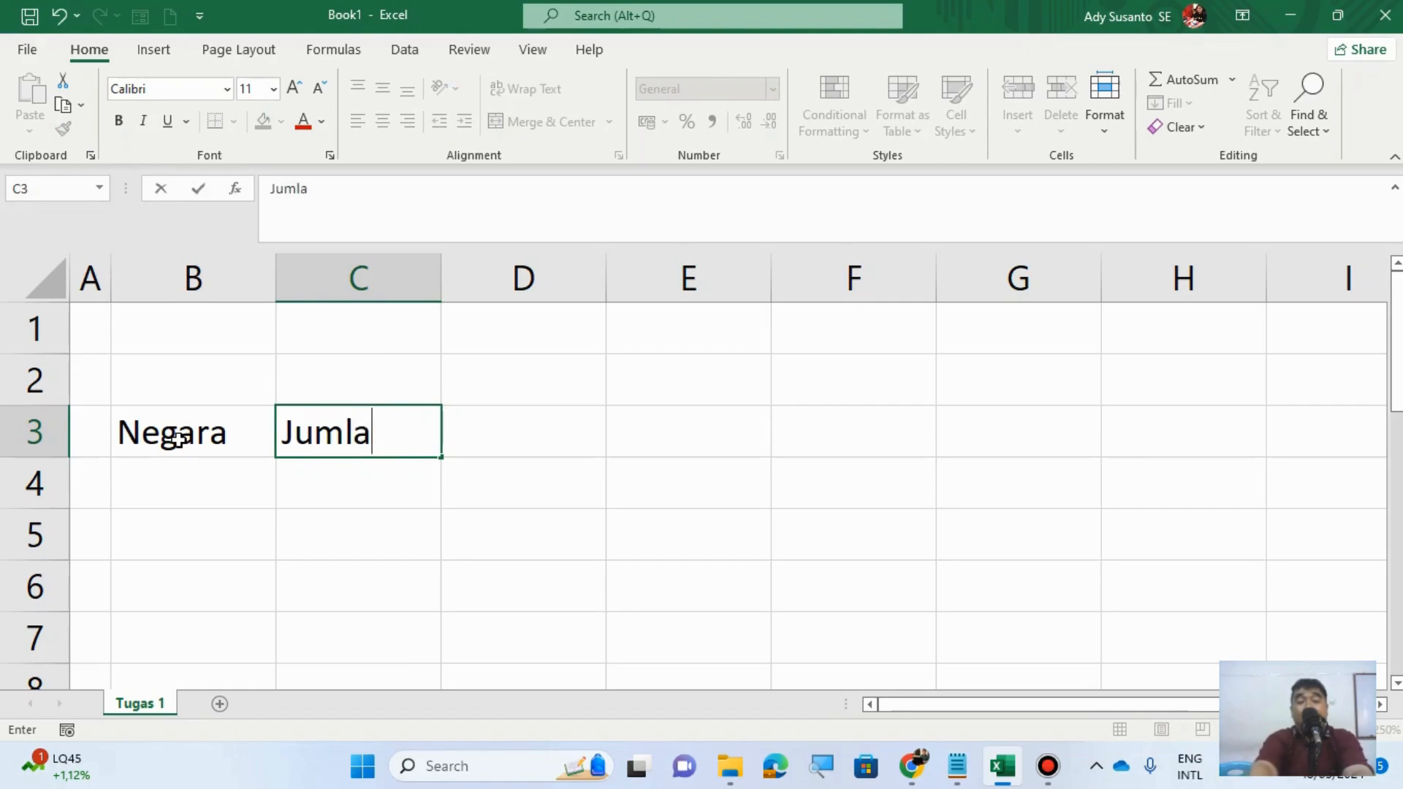
type("h Tur is")
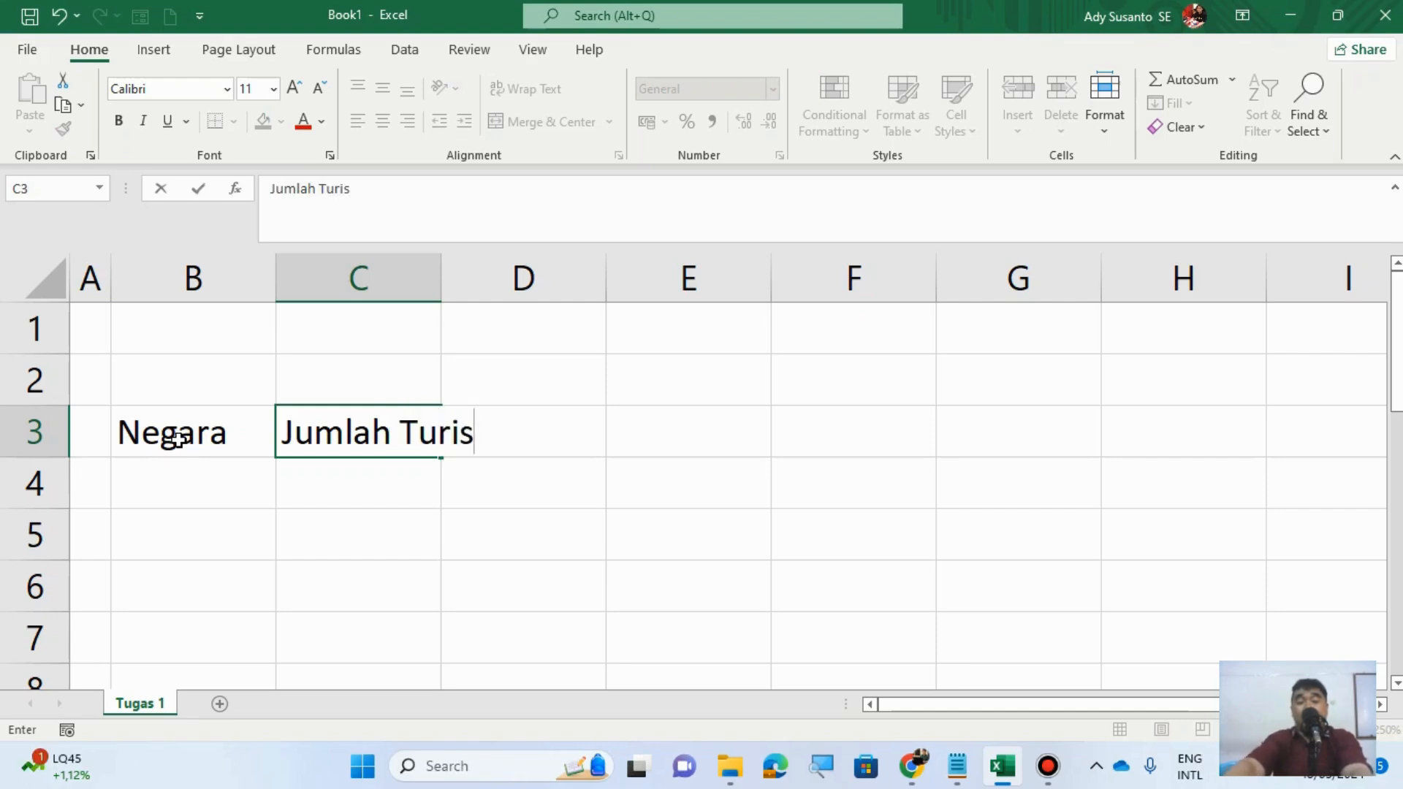
key("Tab")
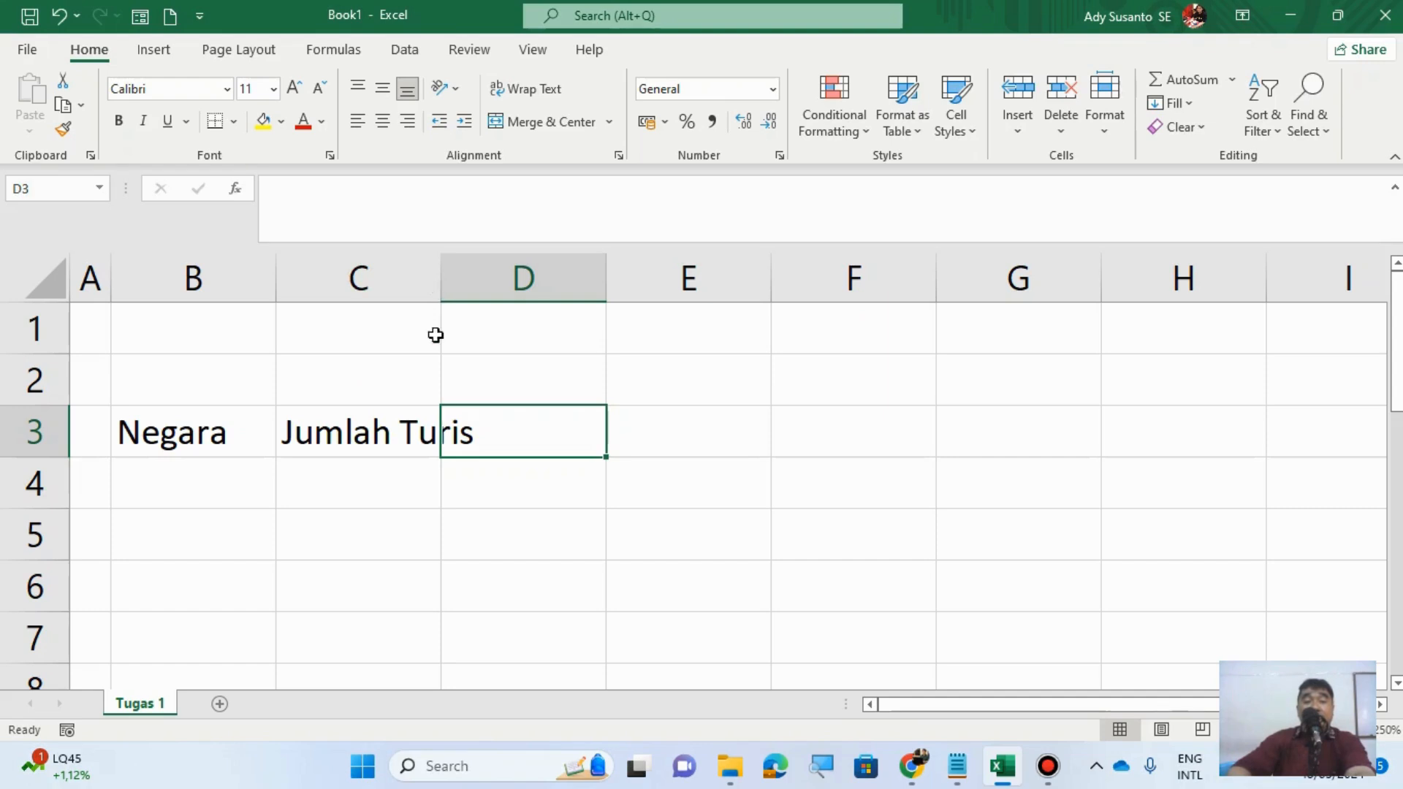
Step: Enter the subheadings "Tahun 2022" in cell C4 and "Tahun 2023" in cell D4
left_click(358, 486)
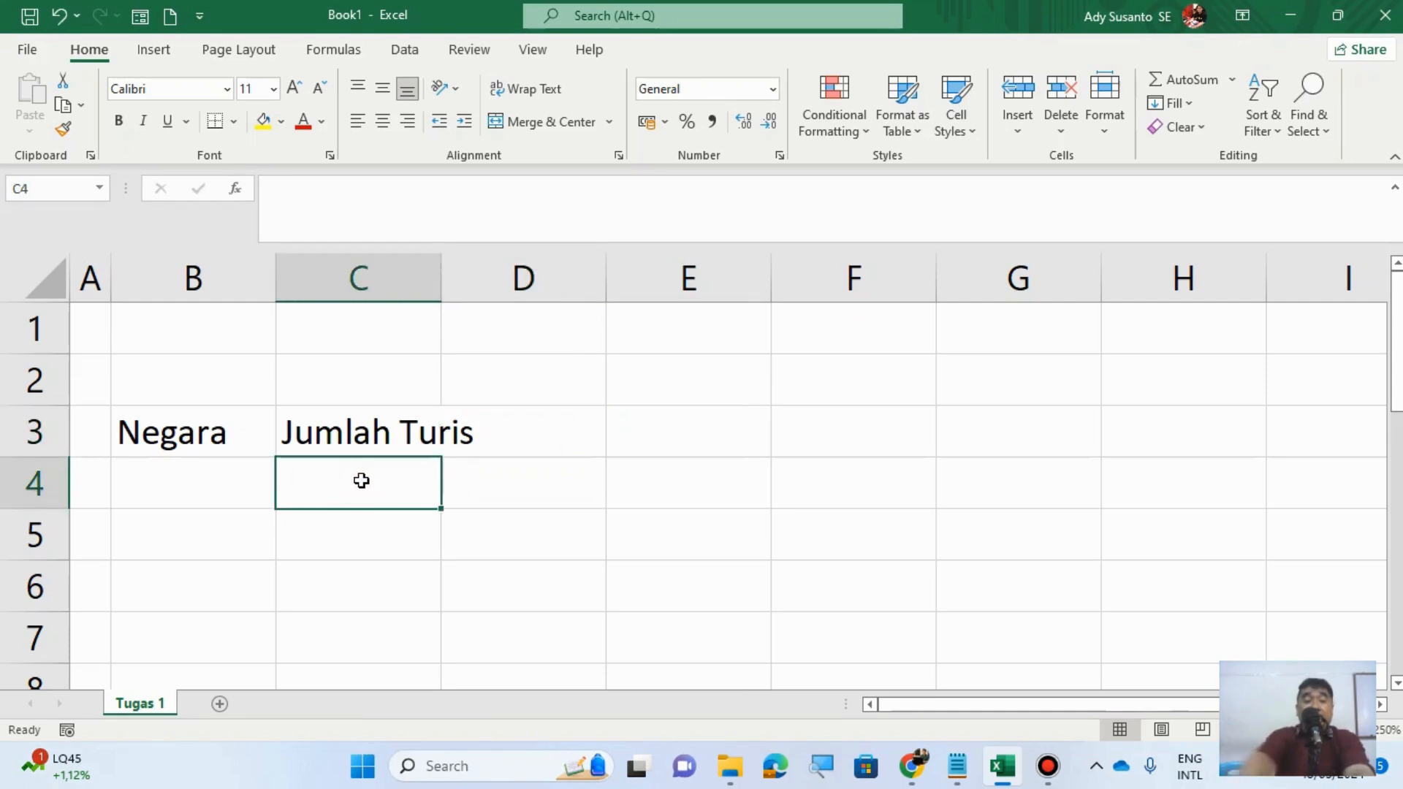
type("ta")
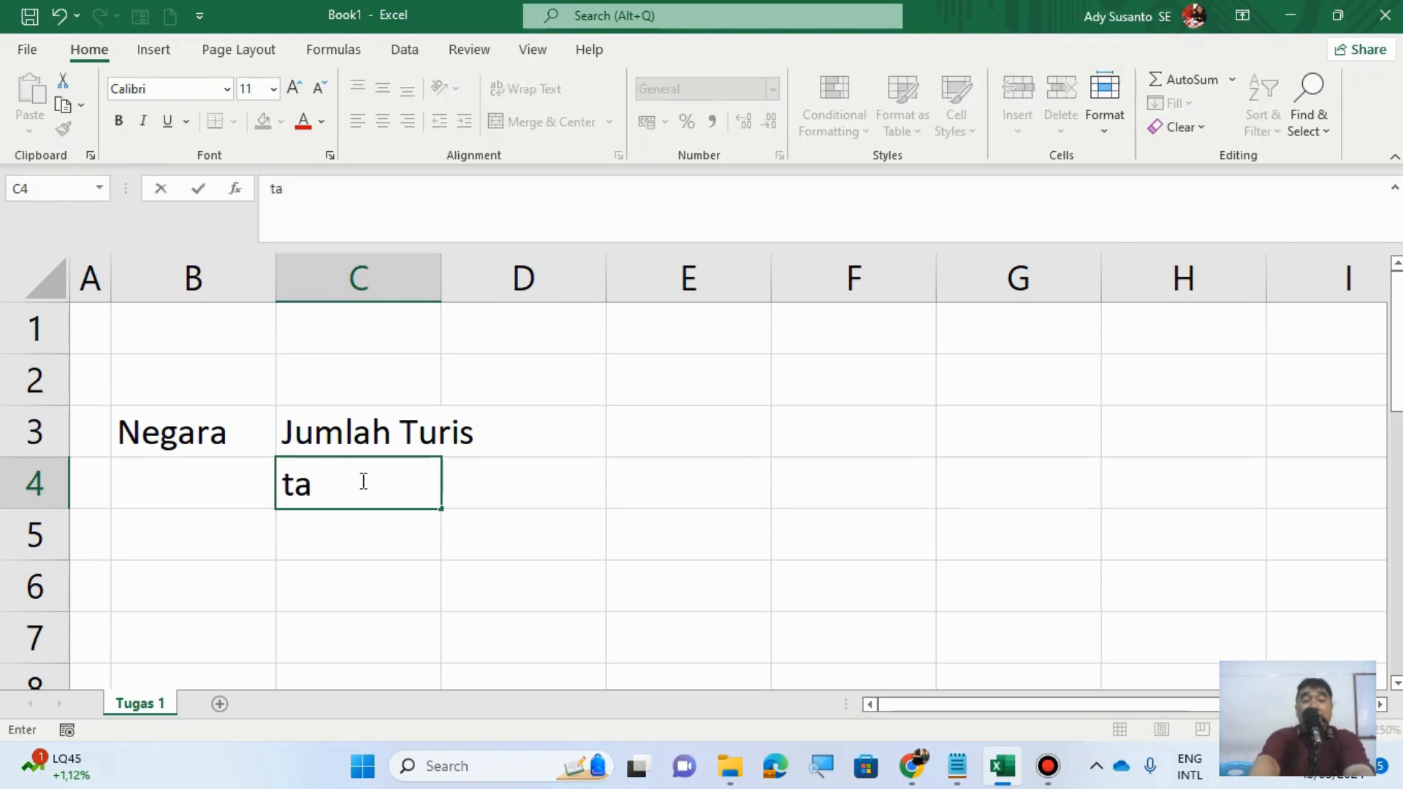
key("BackSpace")
key("BackSpace")
type("T")
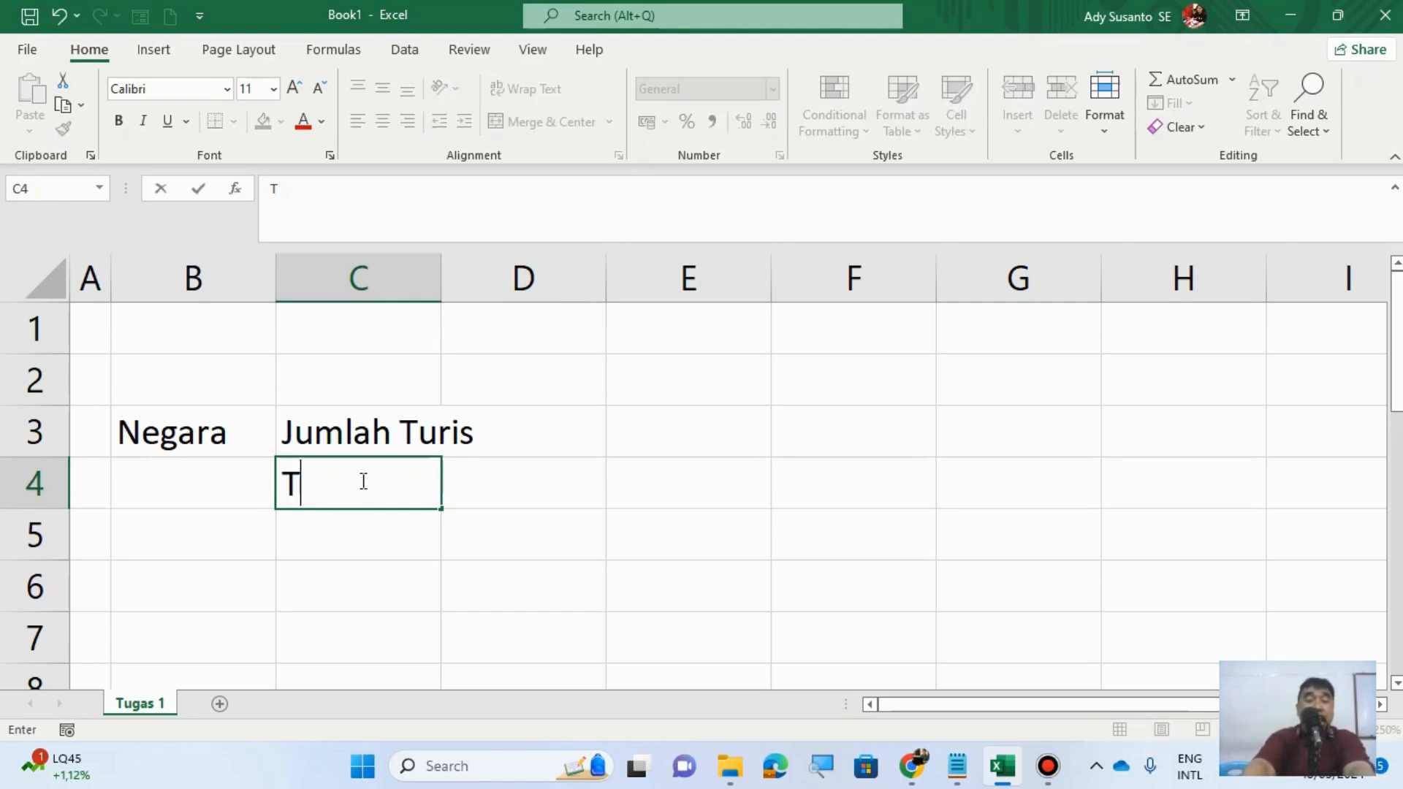
type("ahun ")
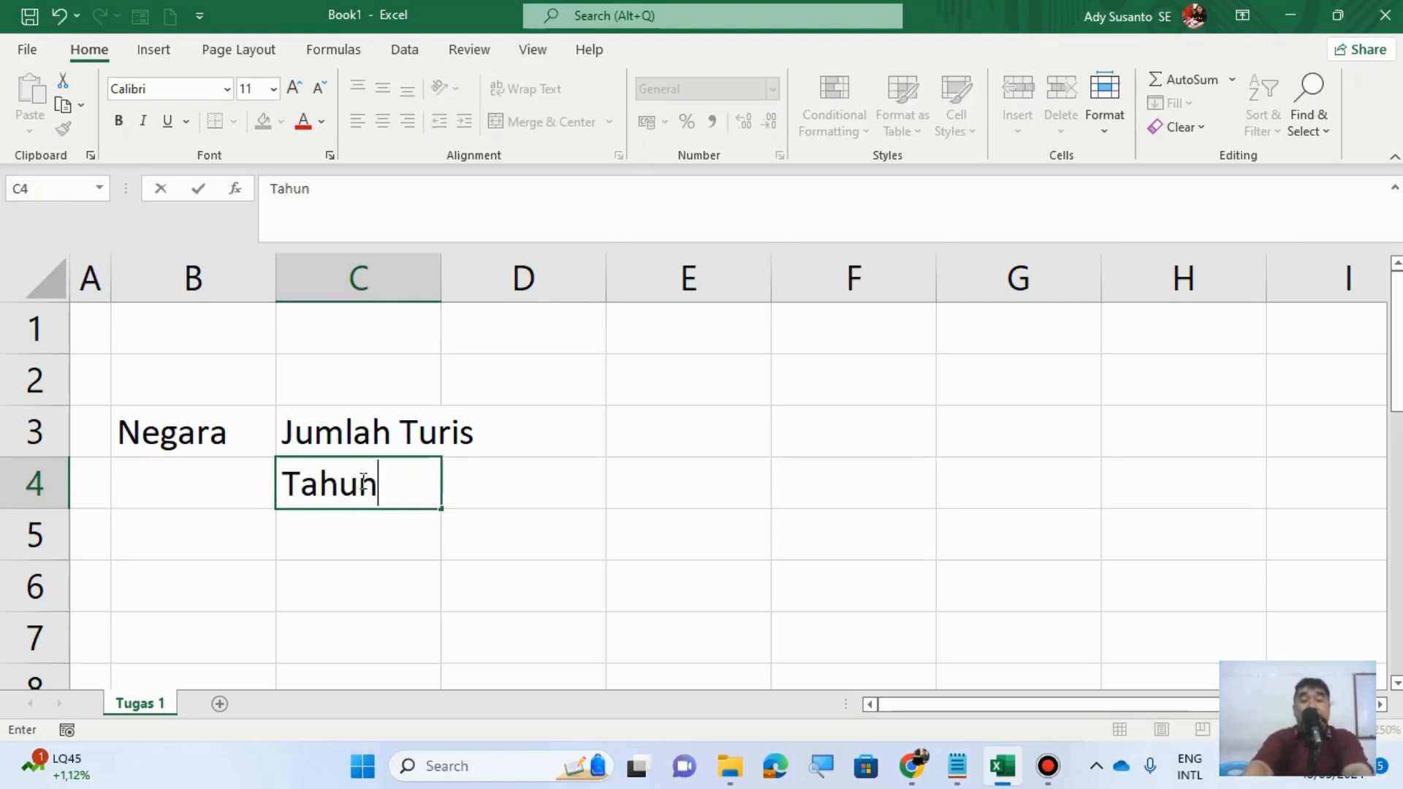
type("20")
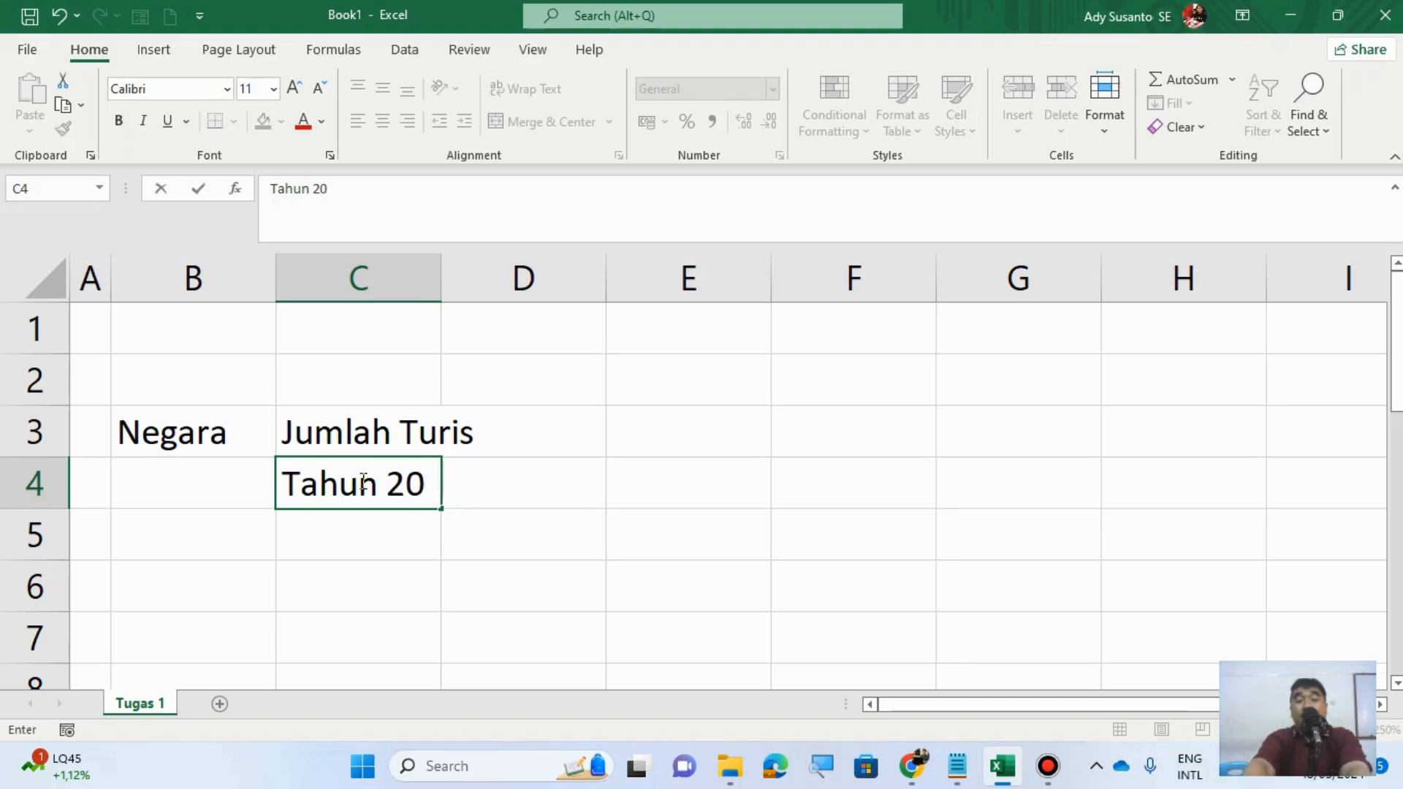
type("22")
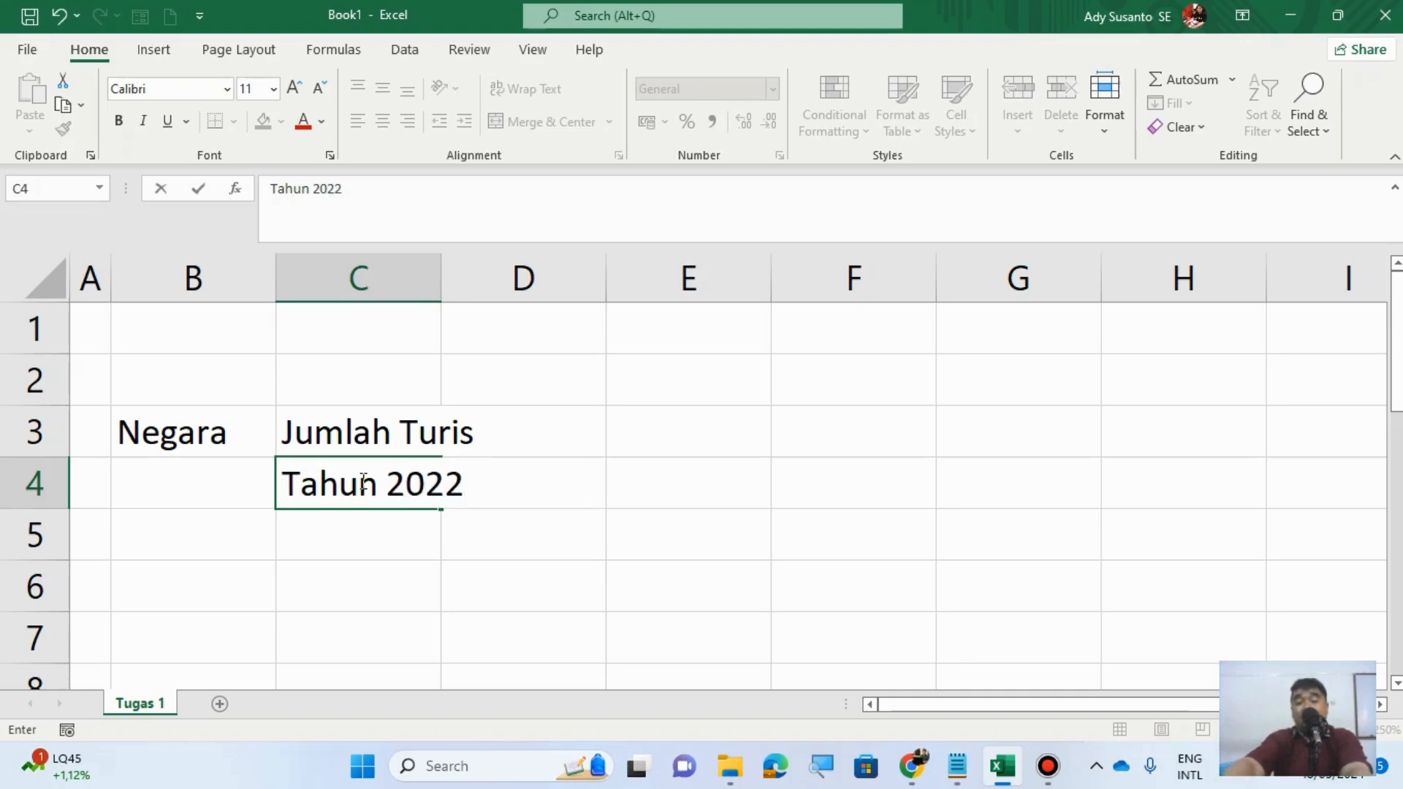
key("Tab")
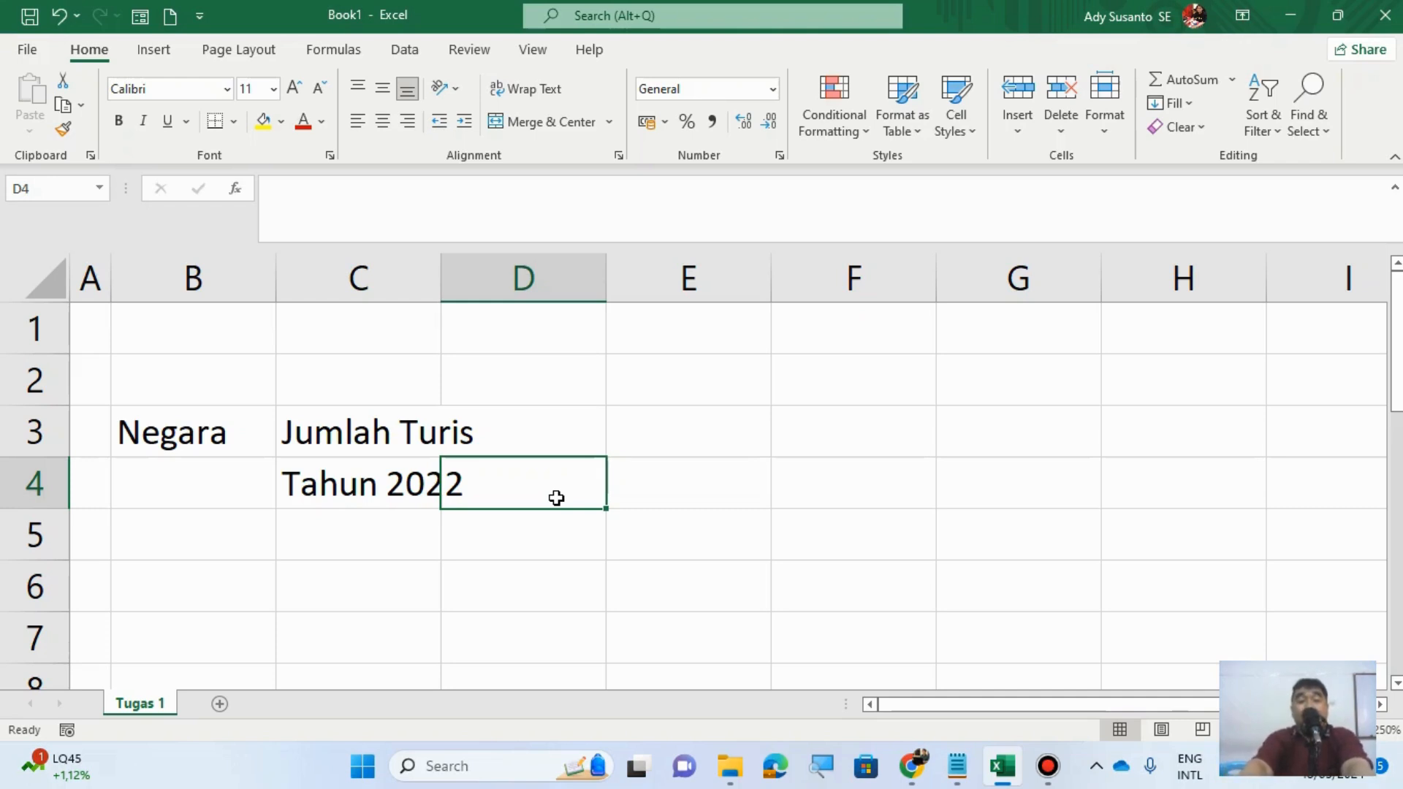
type("Tahun")
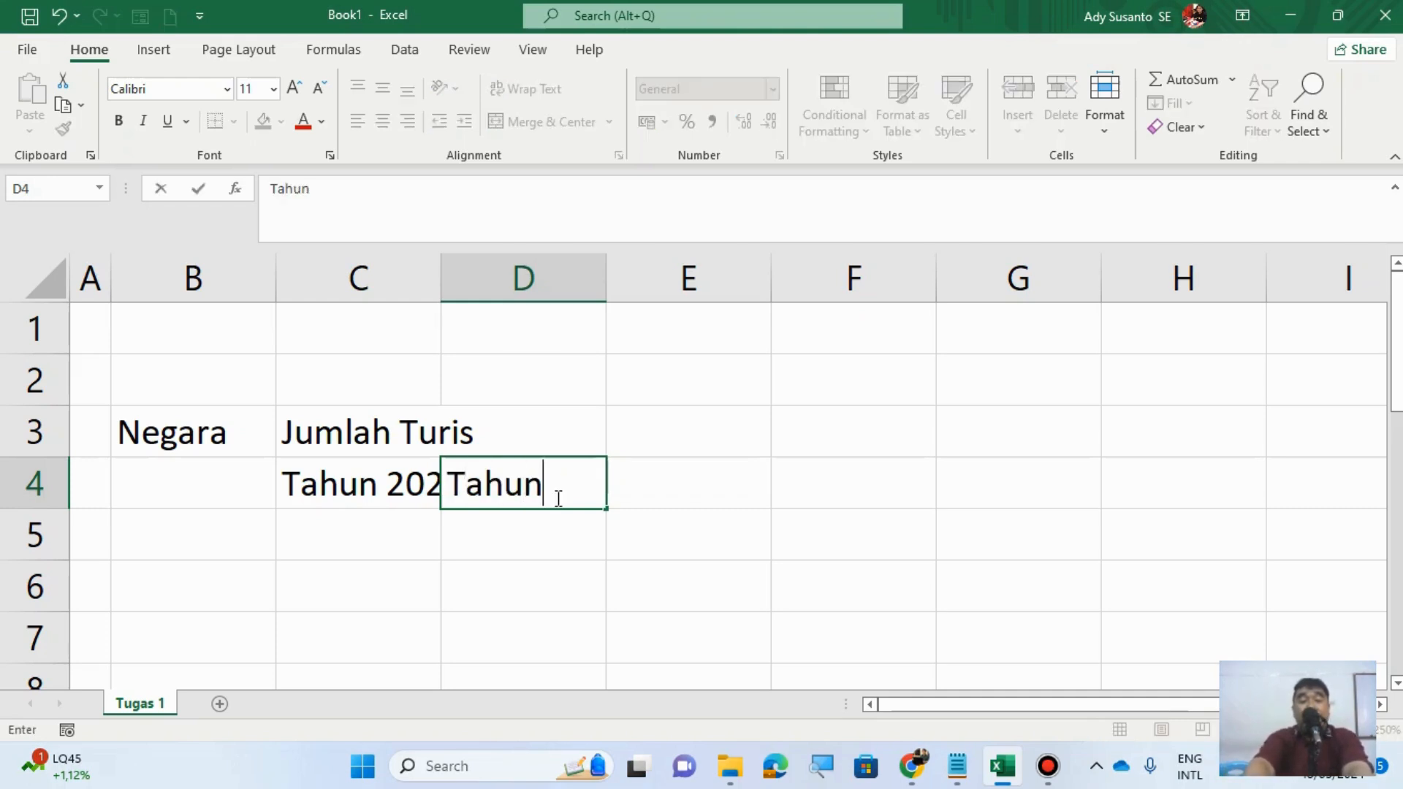
type(" 2023")
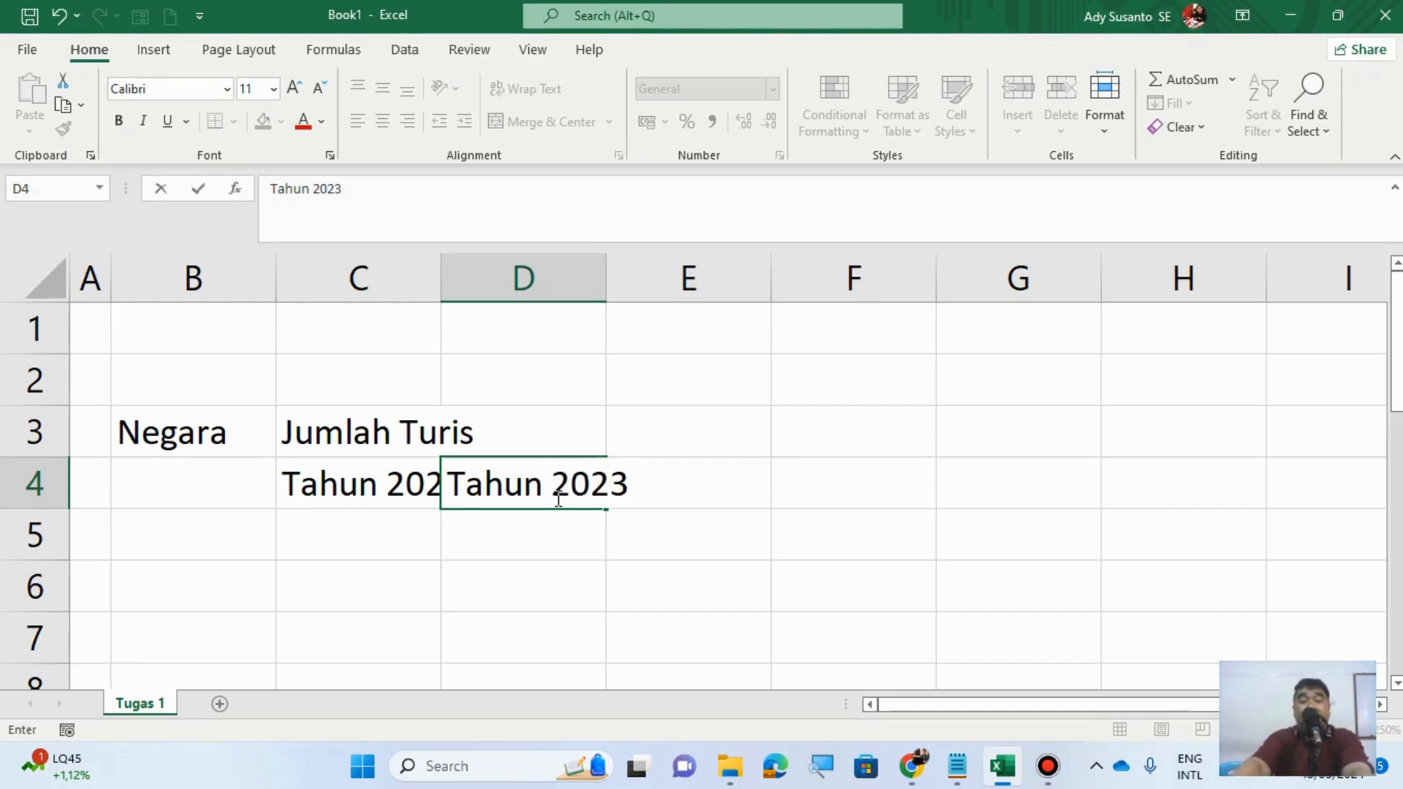
key("Return")
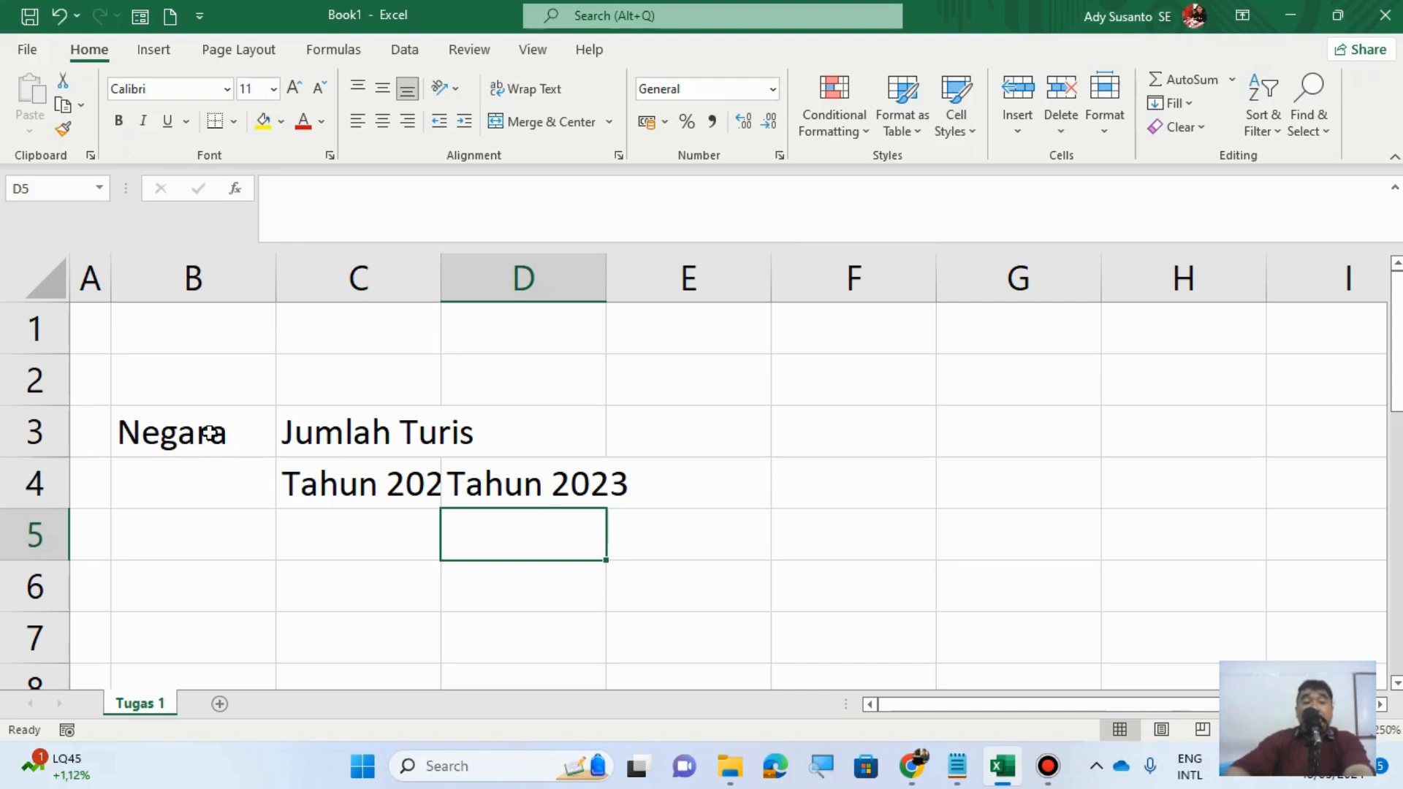
Step: Merge cells B3:B4 and center the "Negara" heading both horizontally and vertically
left_click(210, 434)
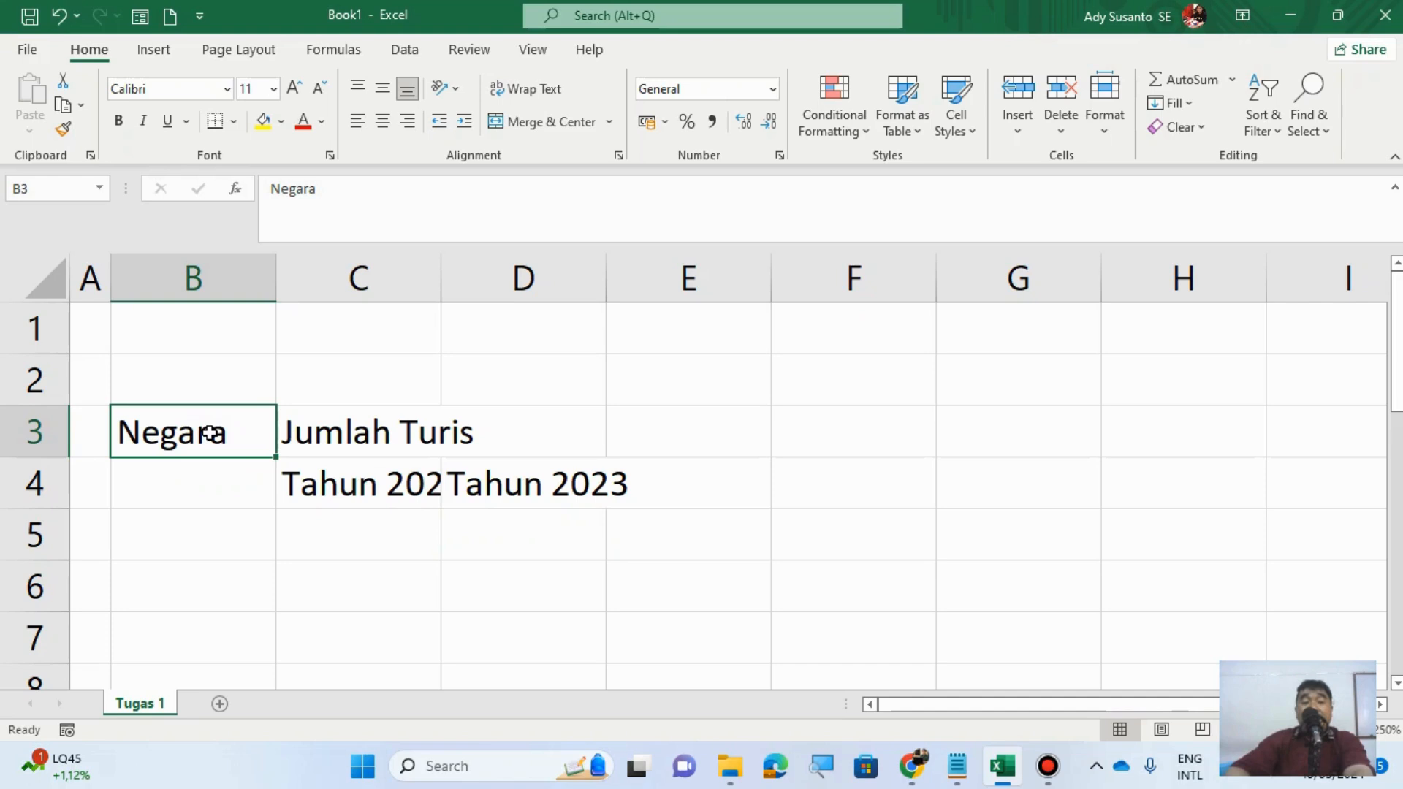
left_click_drag(210, 433, 210, 484)
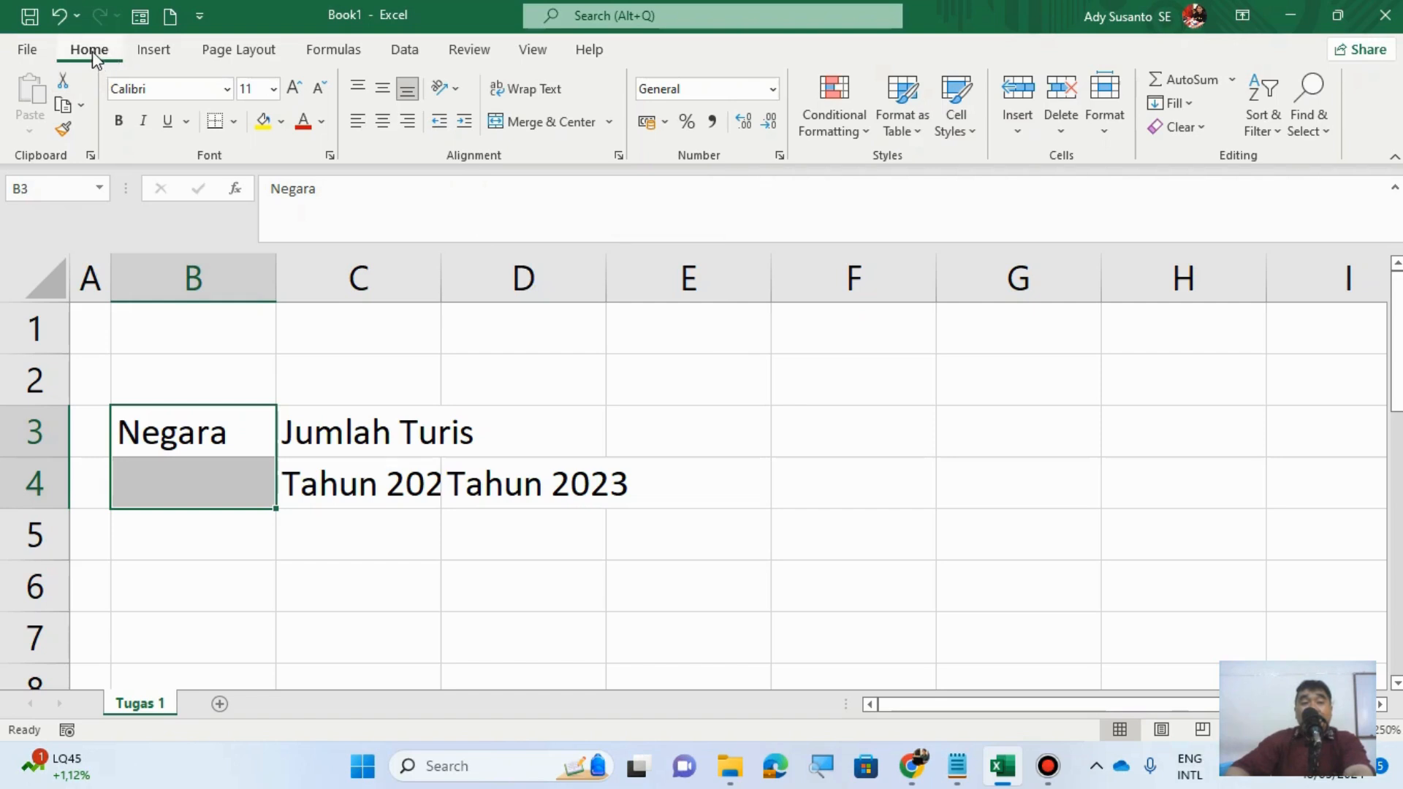
left_click(524, 120)
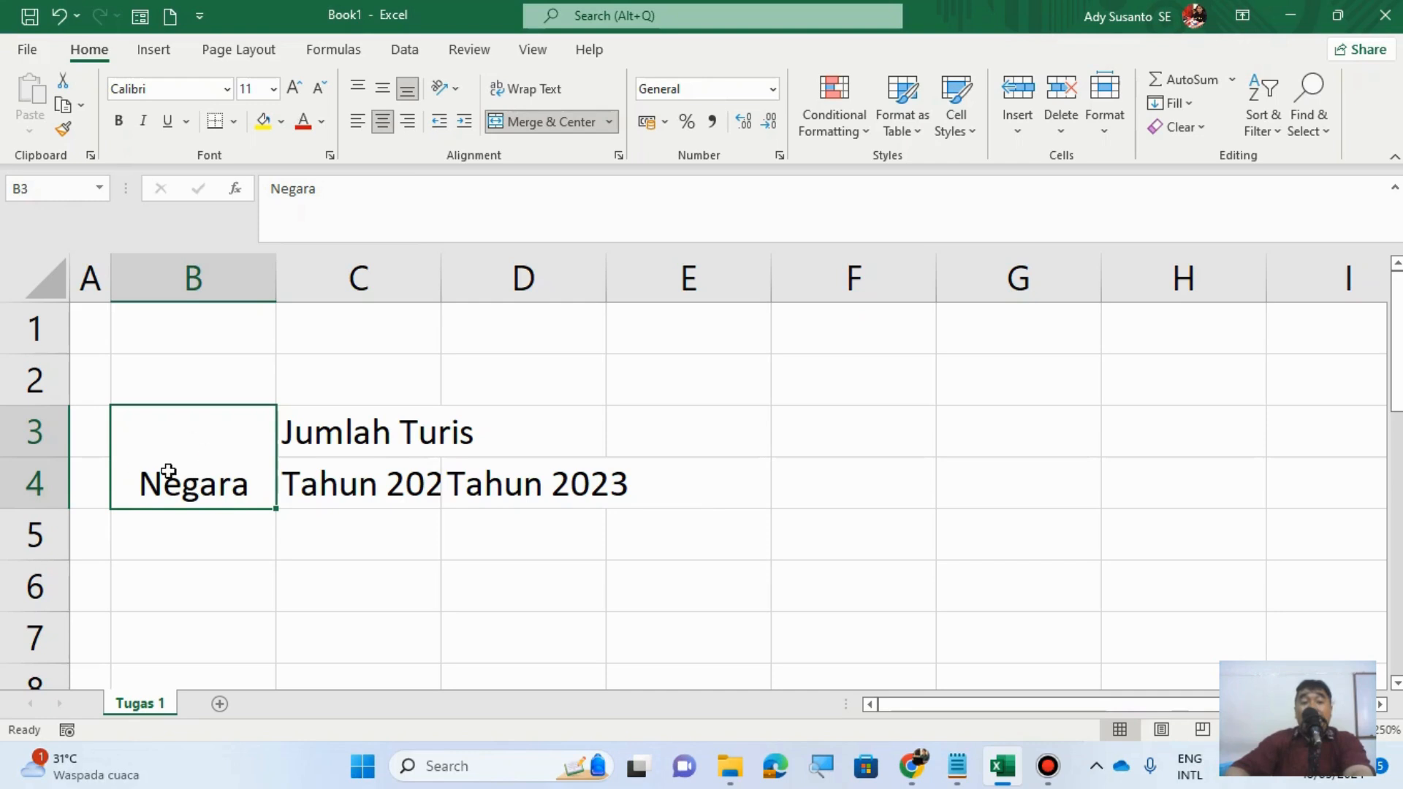
left_click(382, 89)
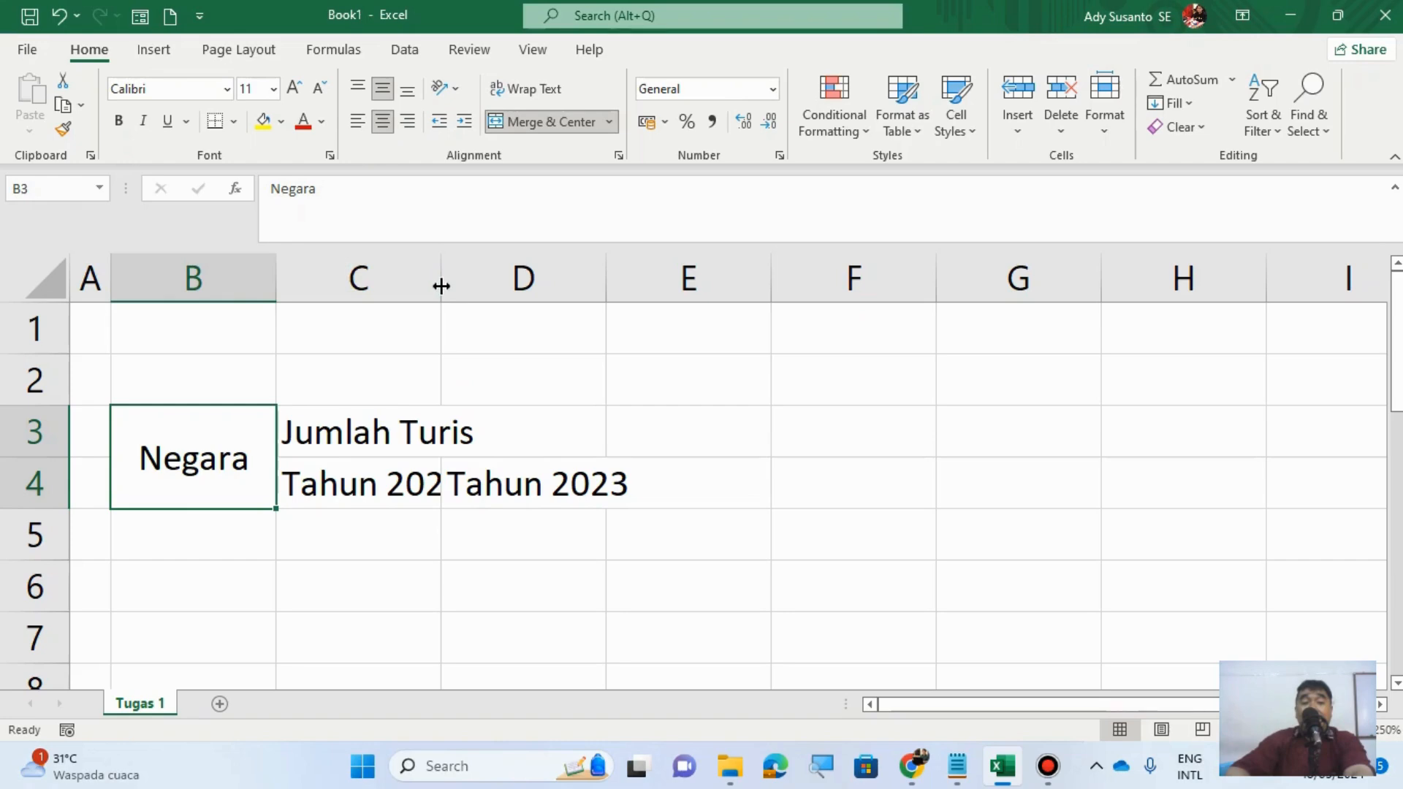
Step: Widen columns C and D to fit their year subheadings, and merge and center "Jumlah Turis" across C3:D3
left_click_drag(440, 286, 470, 286)
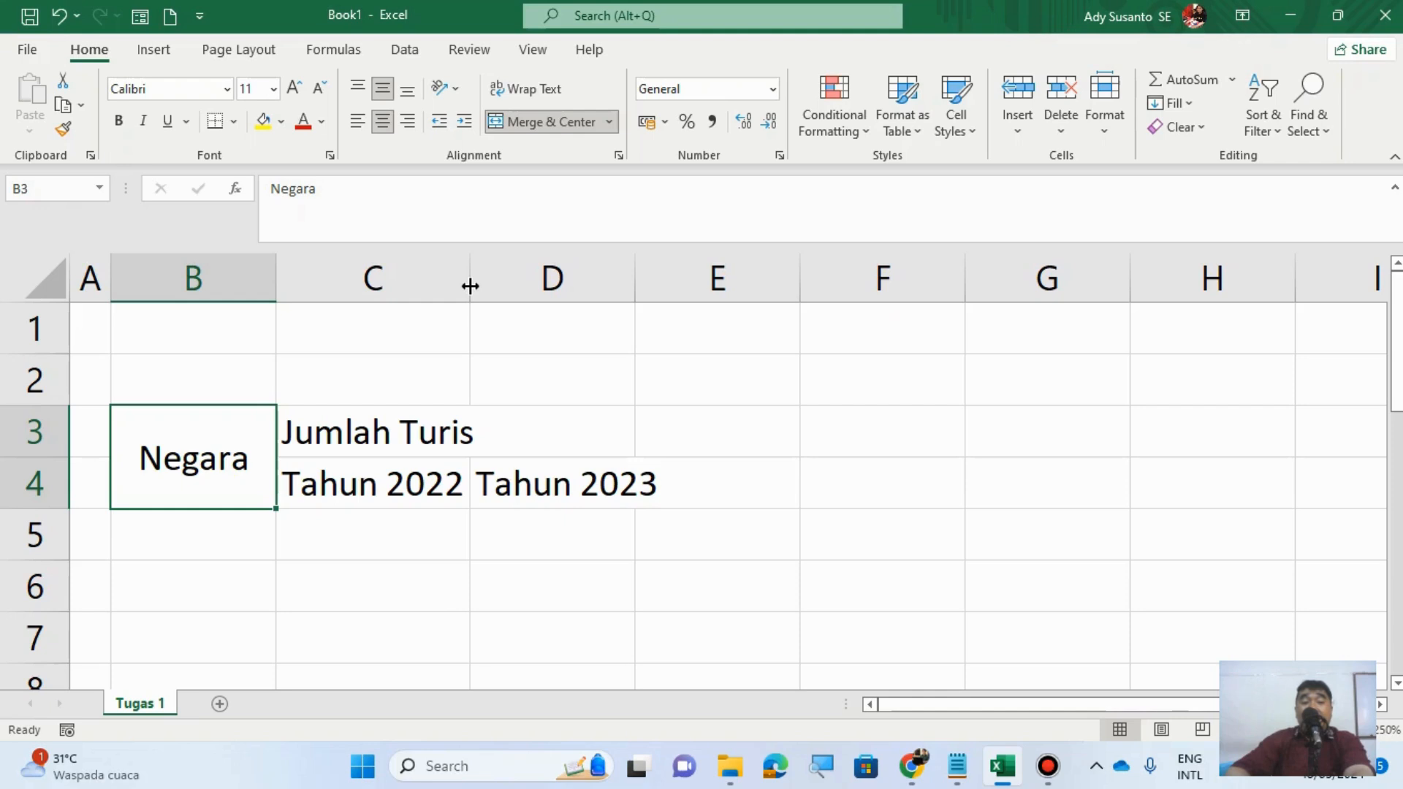
left_click_drag(633, 291, 668, 293)
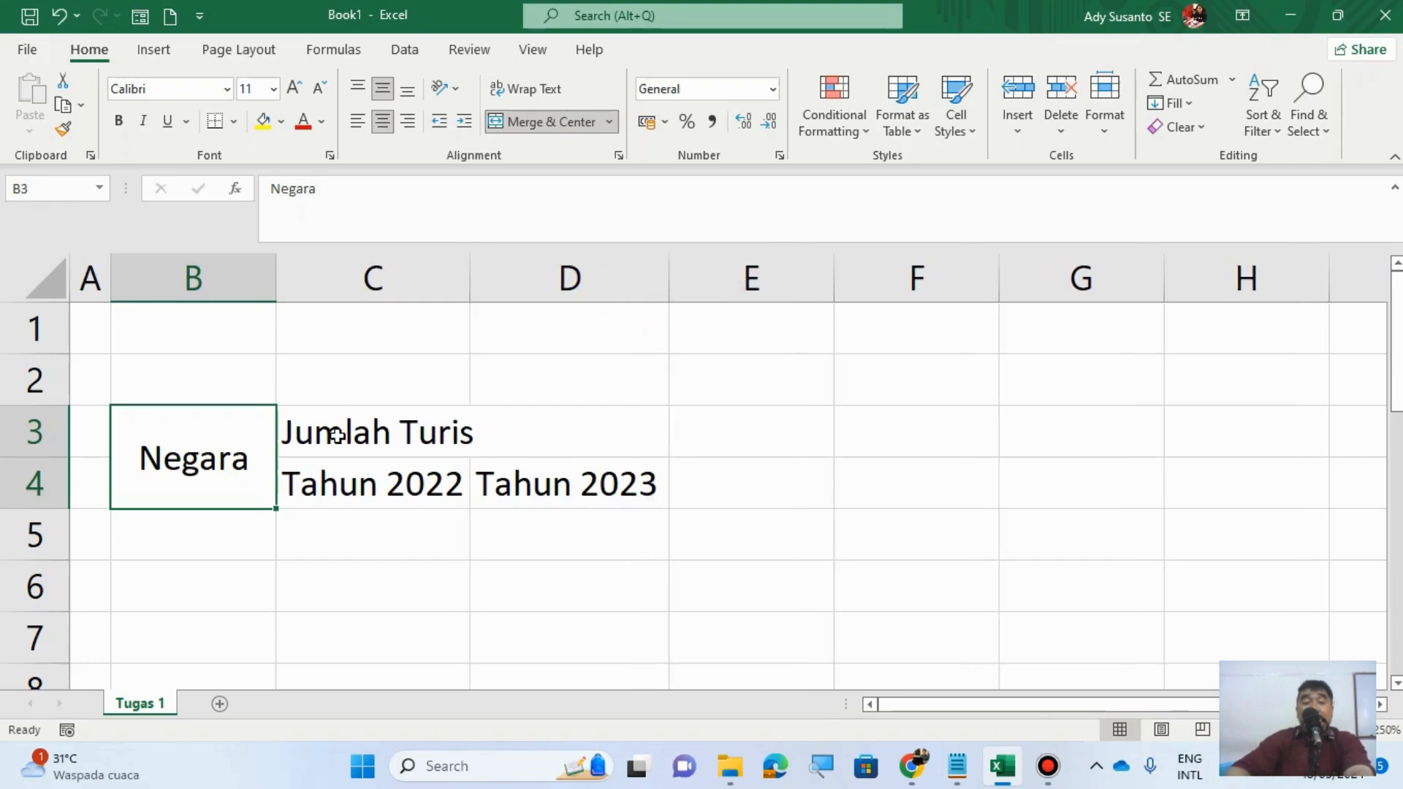
left_click_drag(326, 431, 511, 431)
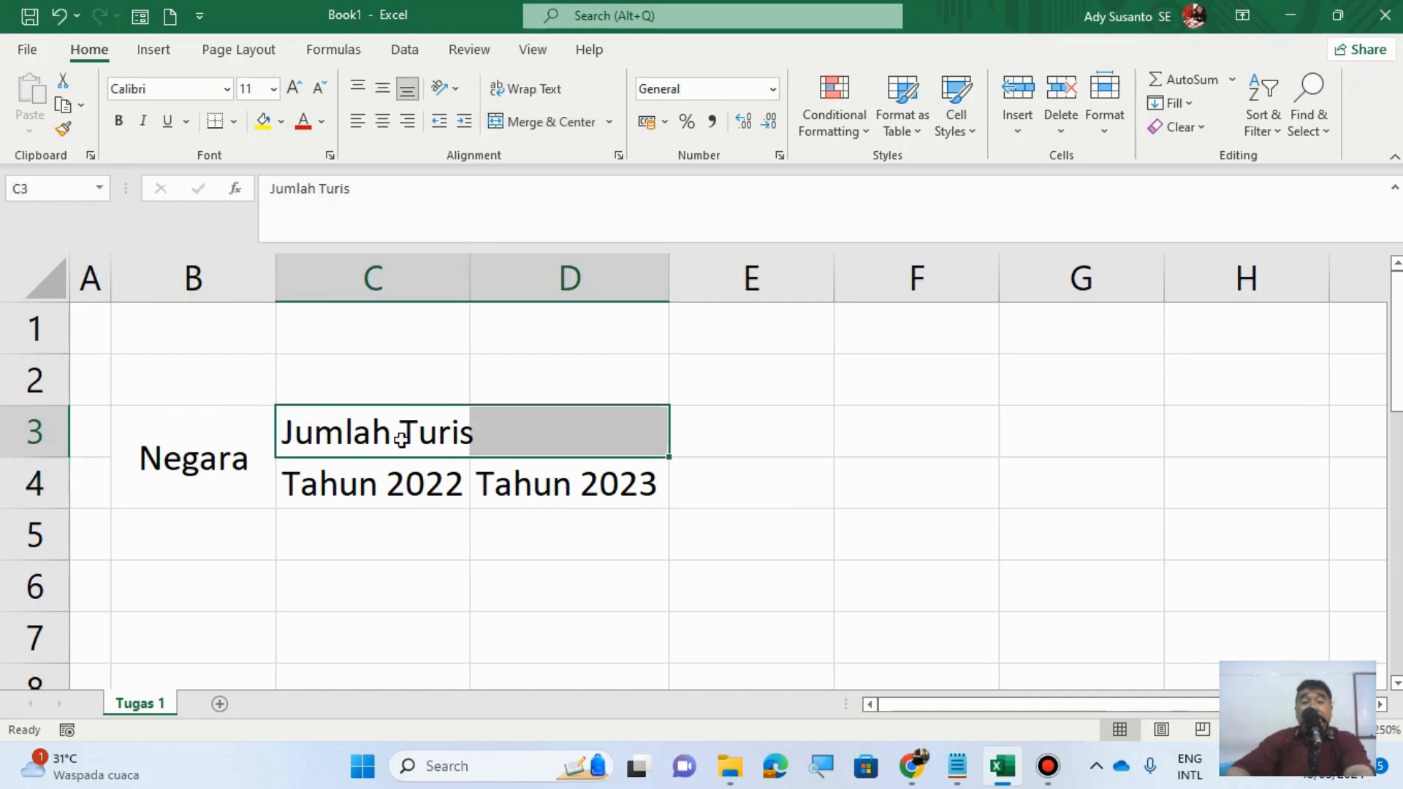
left_click(542, 123)
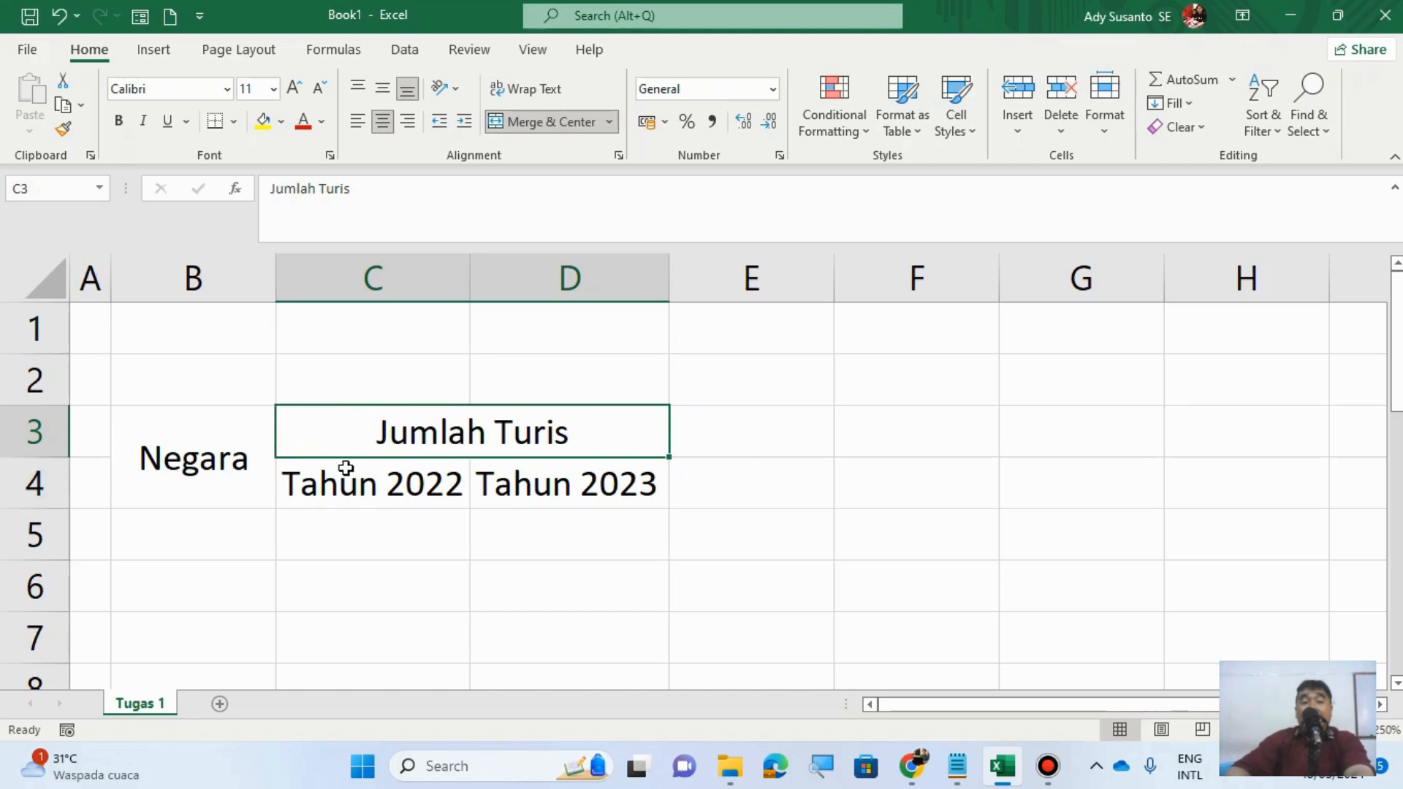
left_click(176, 463)
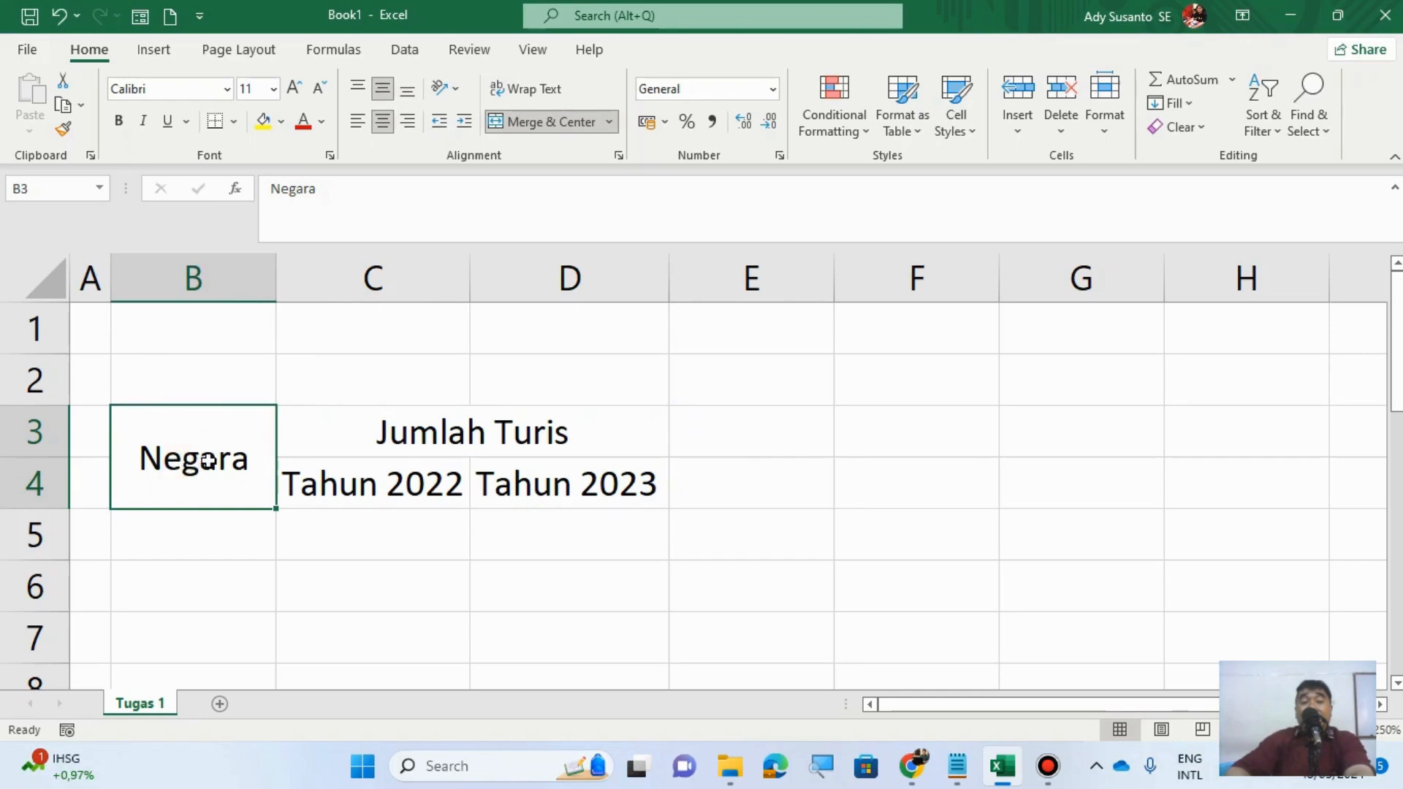
left_click(528, 446)
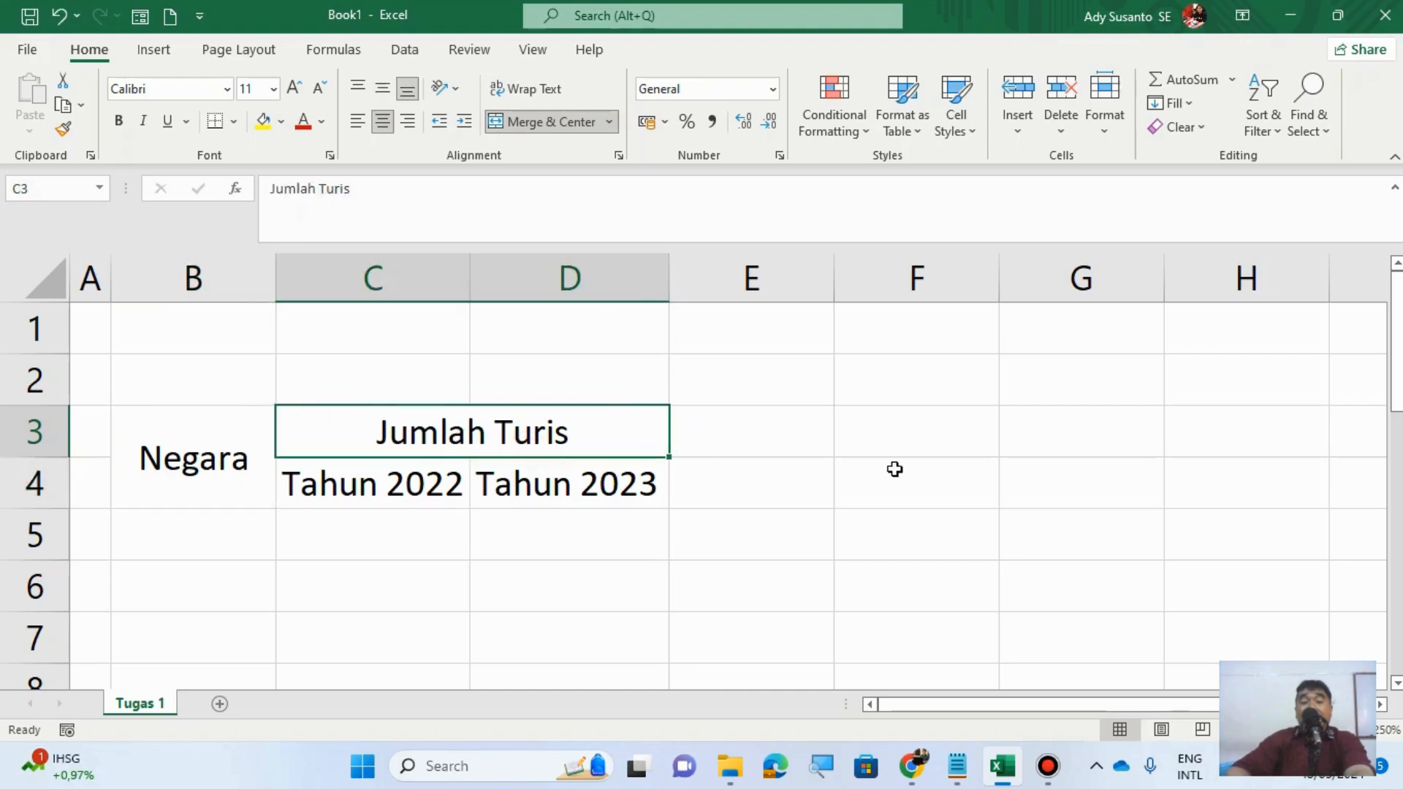
Step: Enter the heading "Rata-rata" in cell E3
left_click(765, 435)
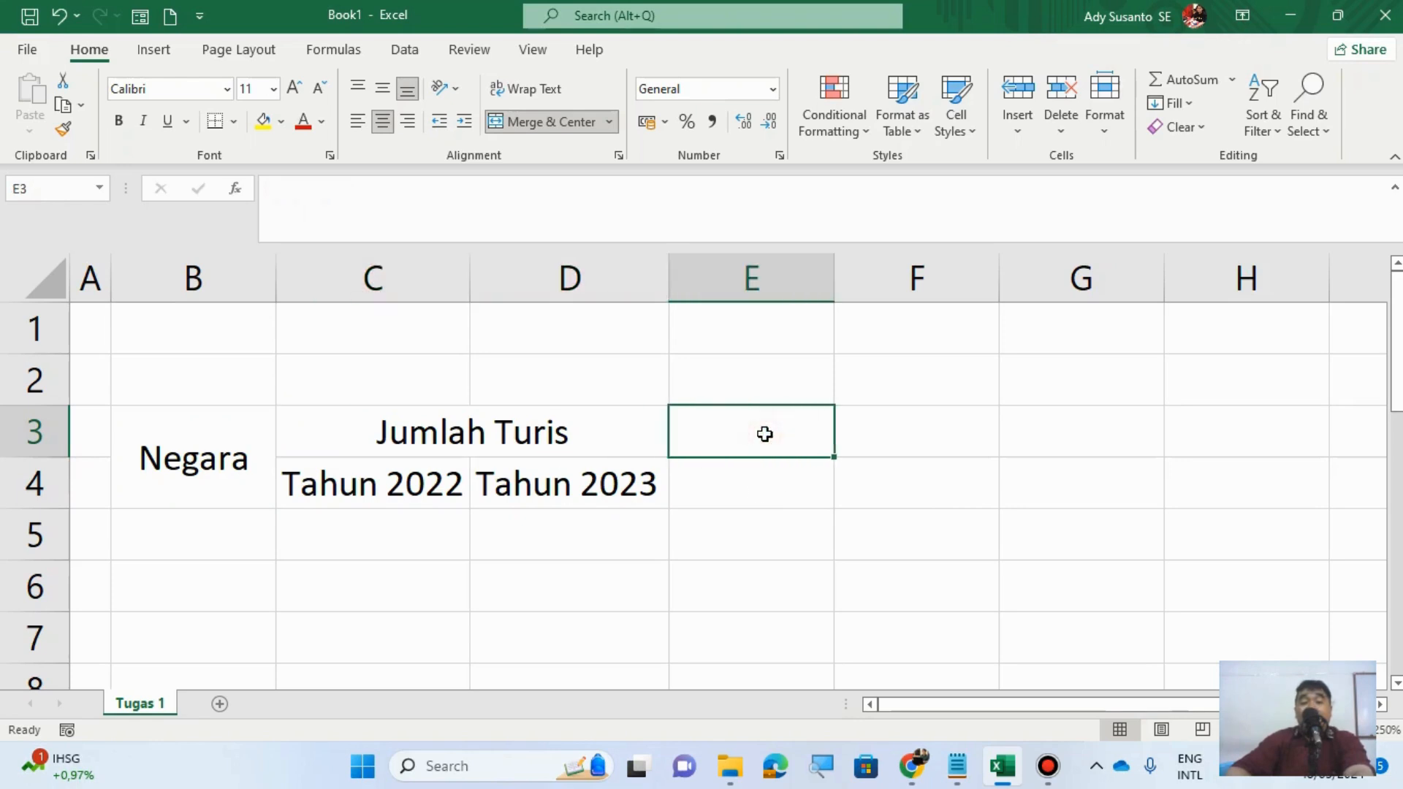
left_click_drag(764, 439, 767, 477)
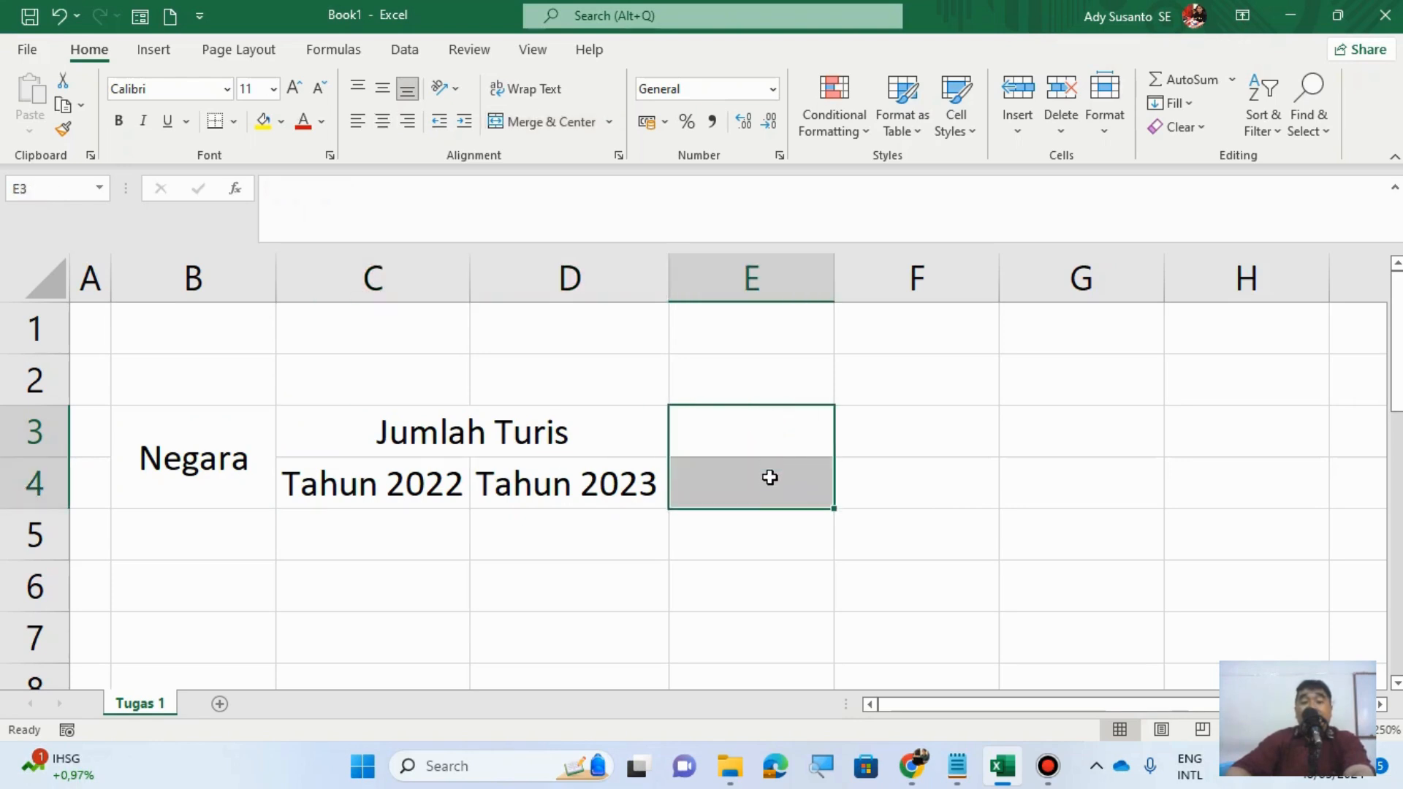
left_click(747, 421)
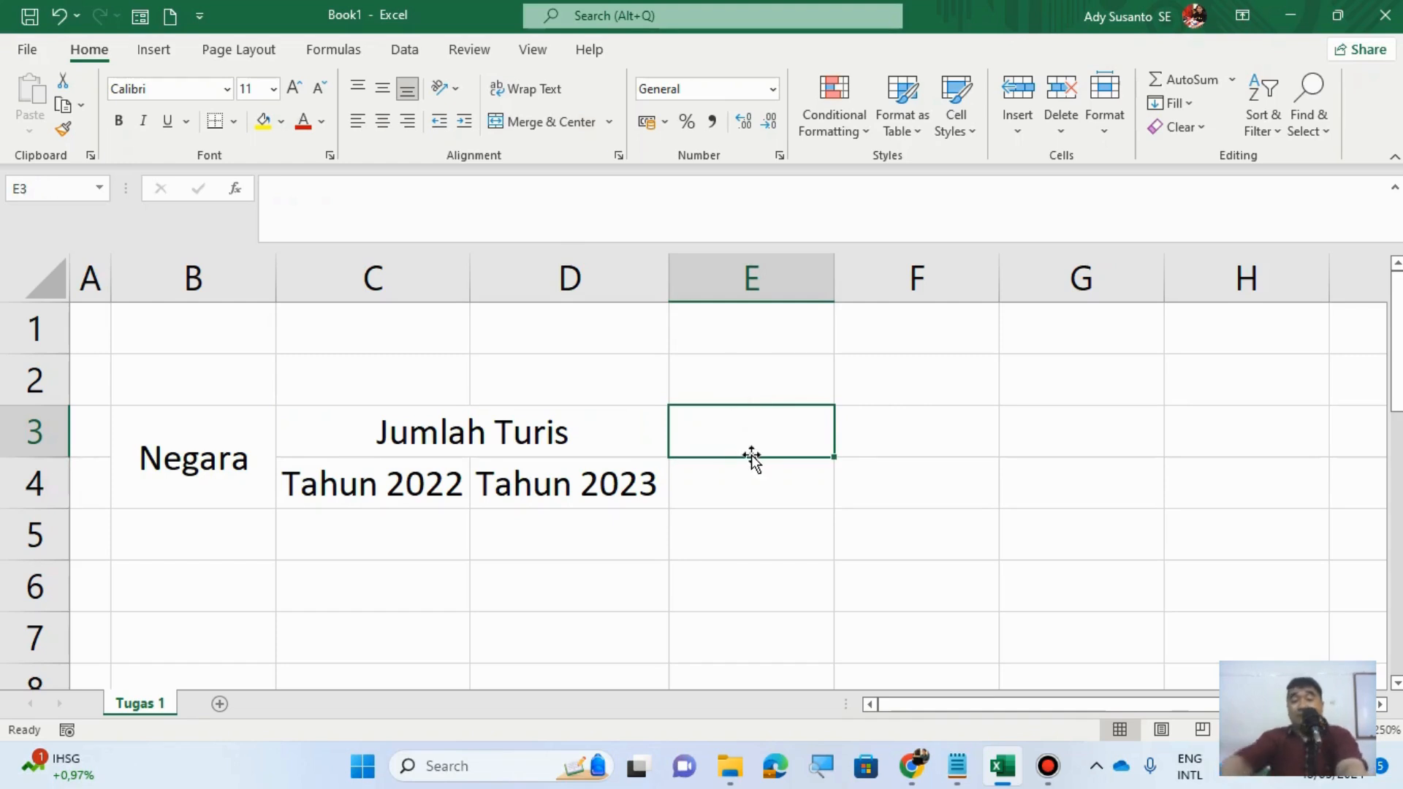
type("Rsts")
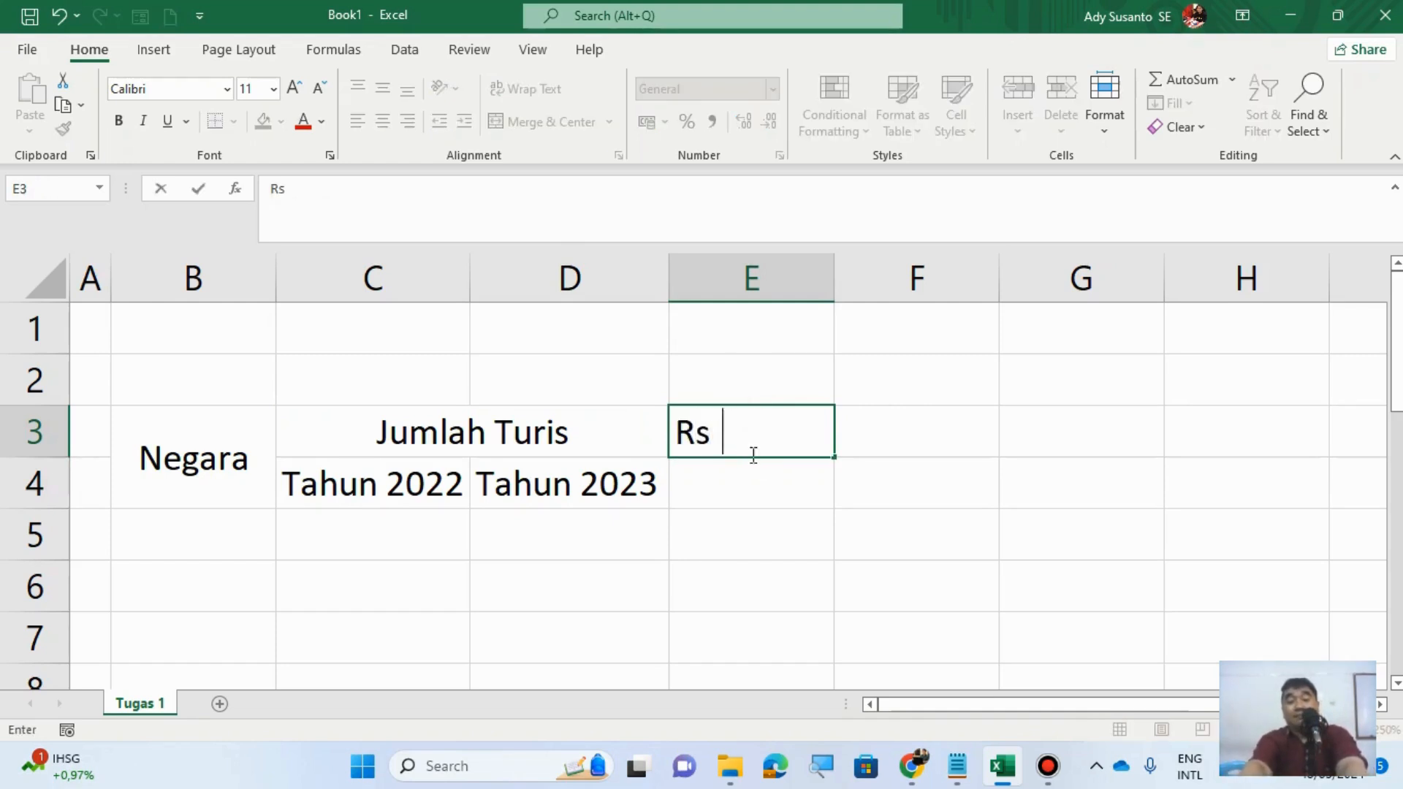
key("BackSpace")
key("BackSpace")
key("BackSpace")
type("a")
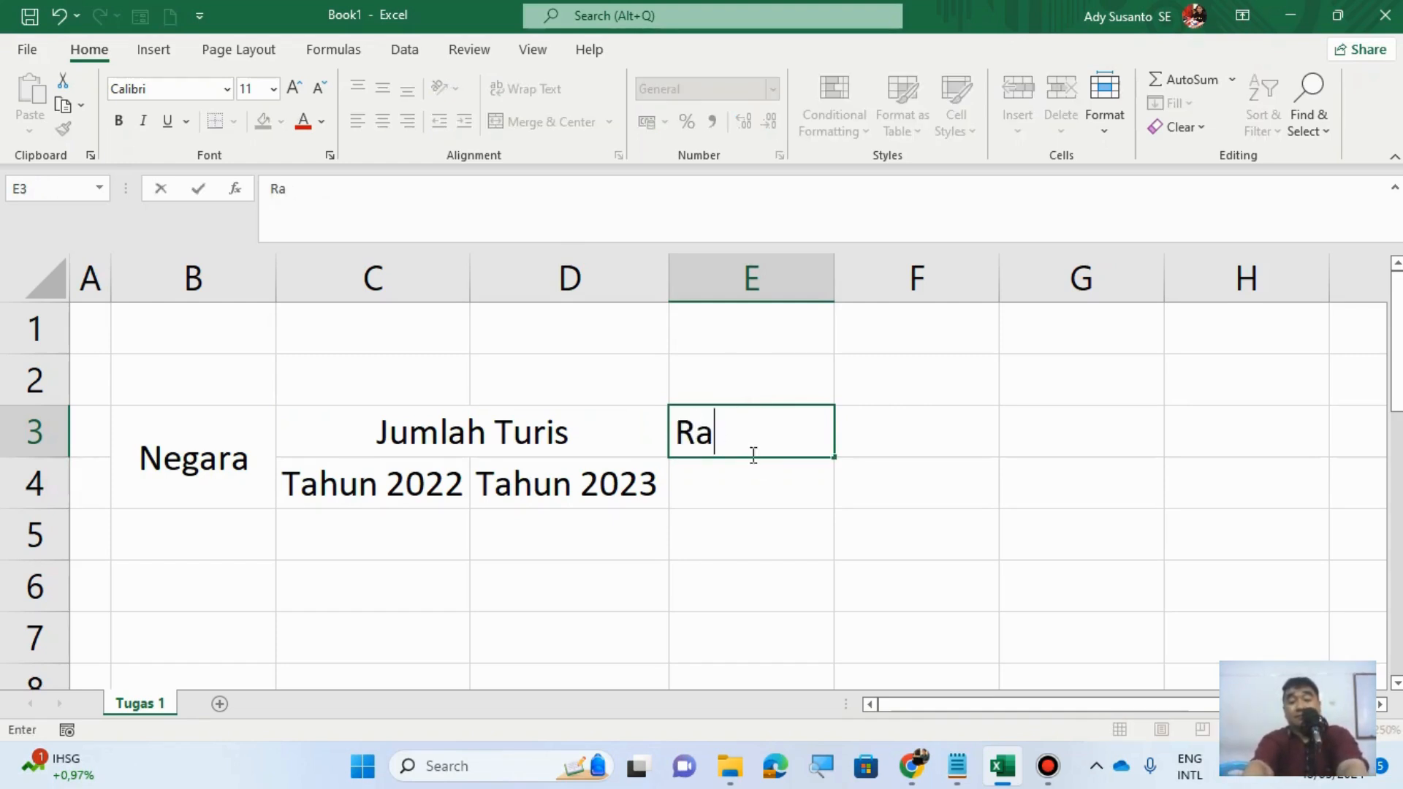
type("ta")
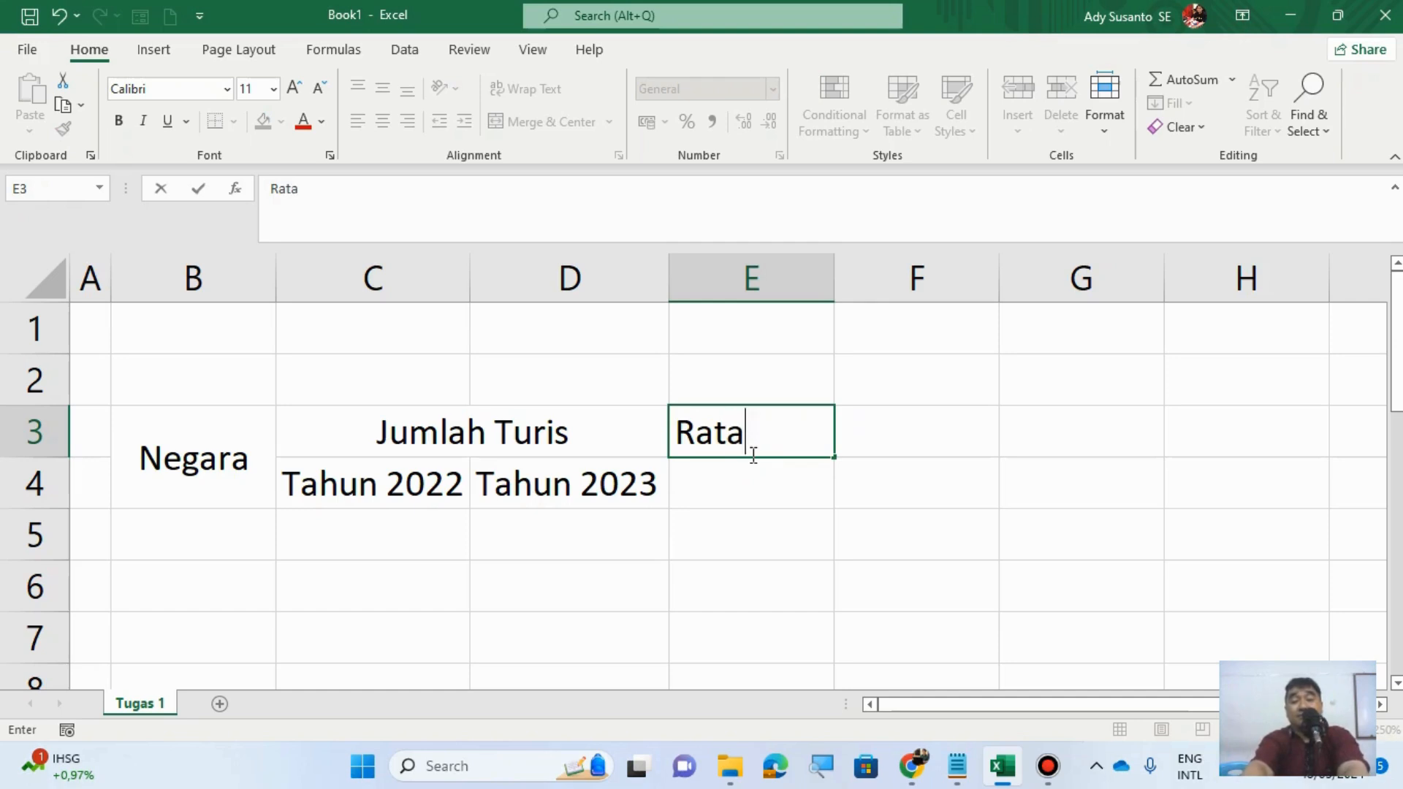
type("-rta")
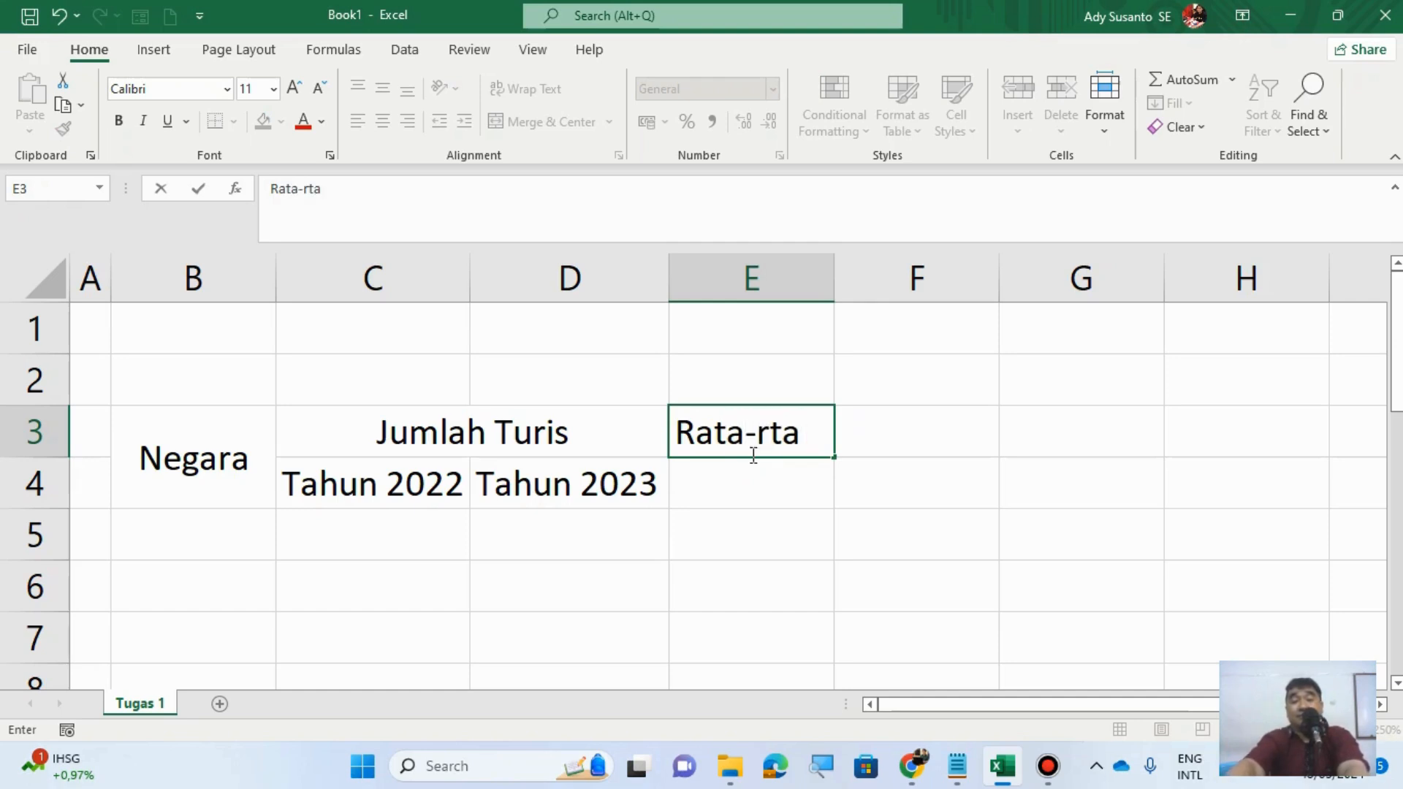
key("BackSpace")
key("BackSpace")
type("ata")
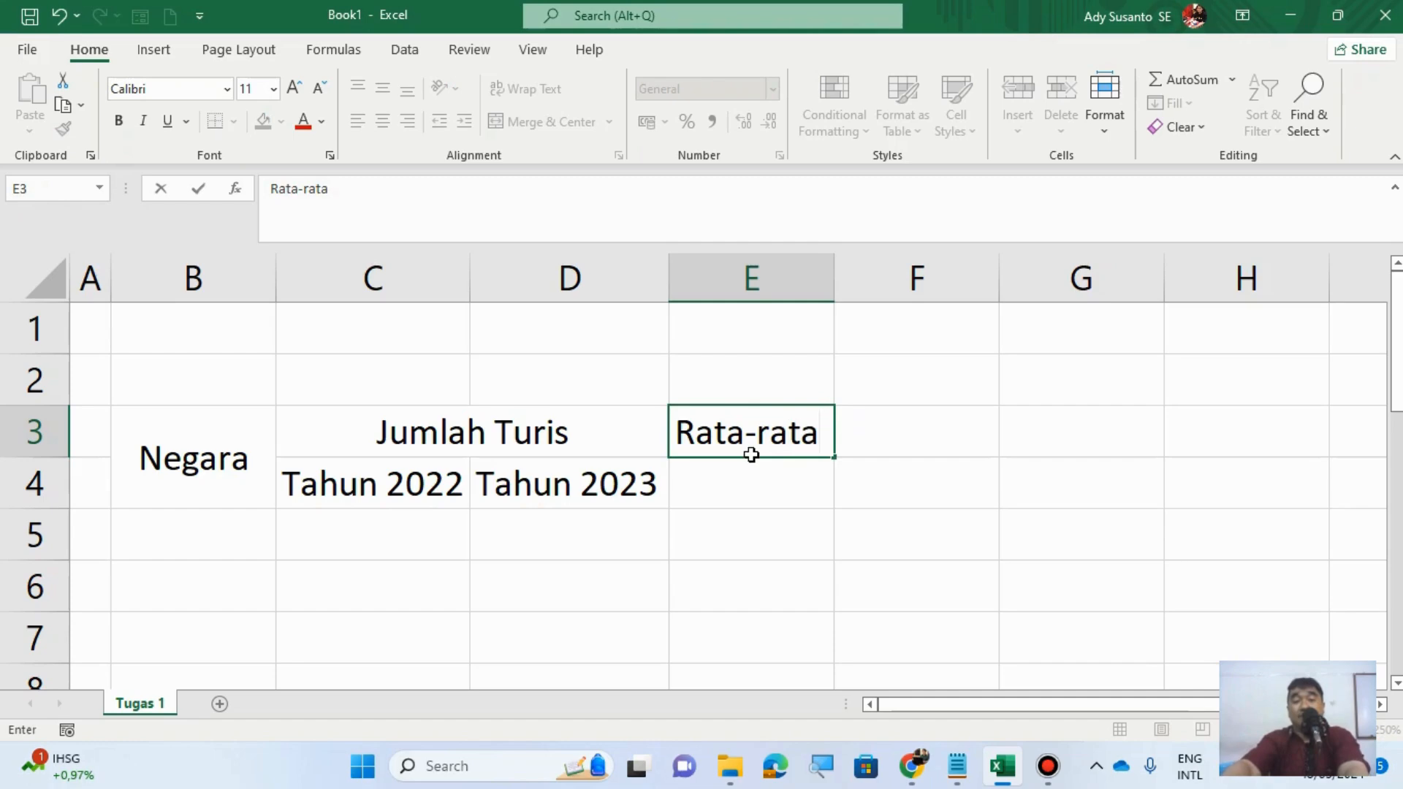
key("Tab")
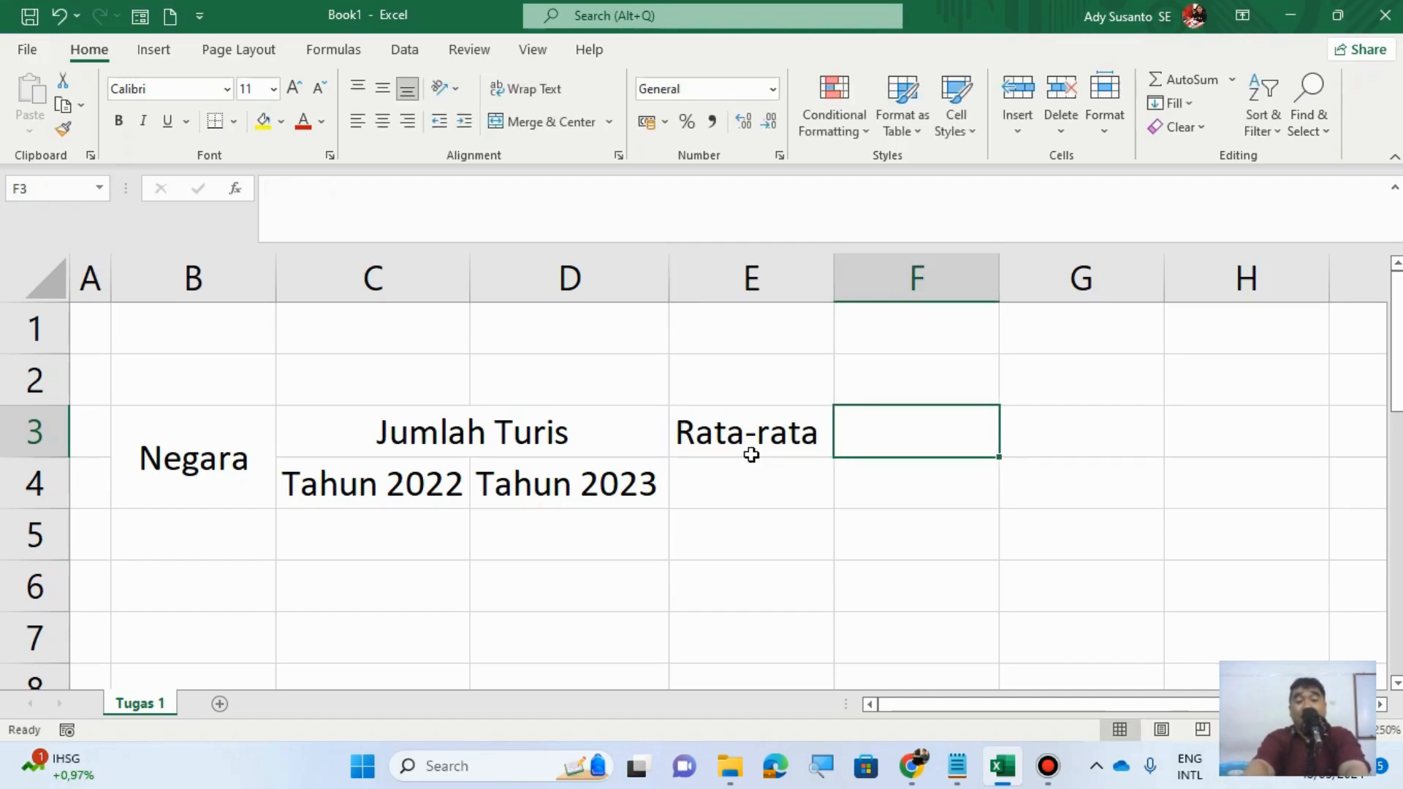
Step: Enter the headings "Tertinggi" in cell F3 and "Terendah" in cell G3
type("Tertom")
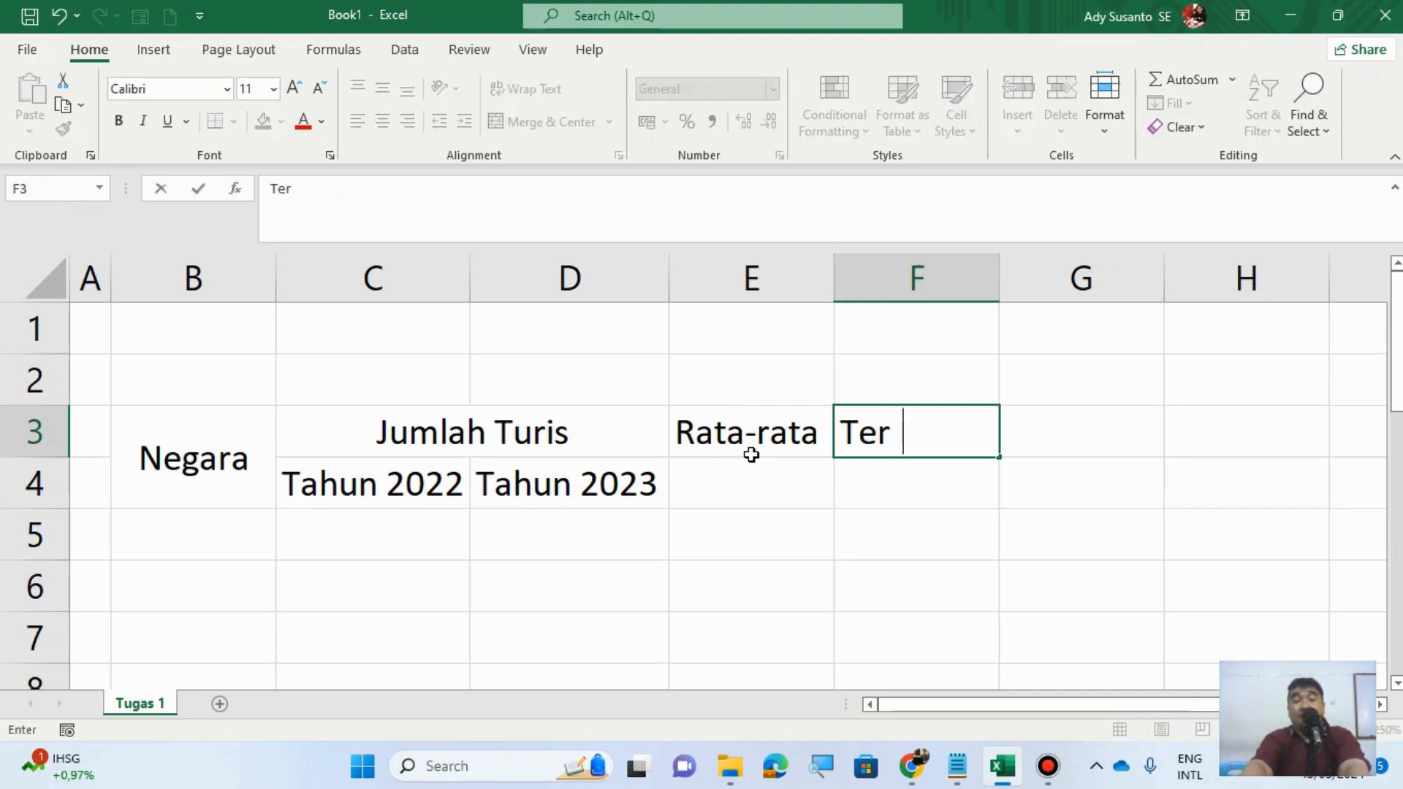
key("BackSpace")
key("BackSpace")
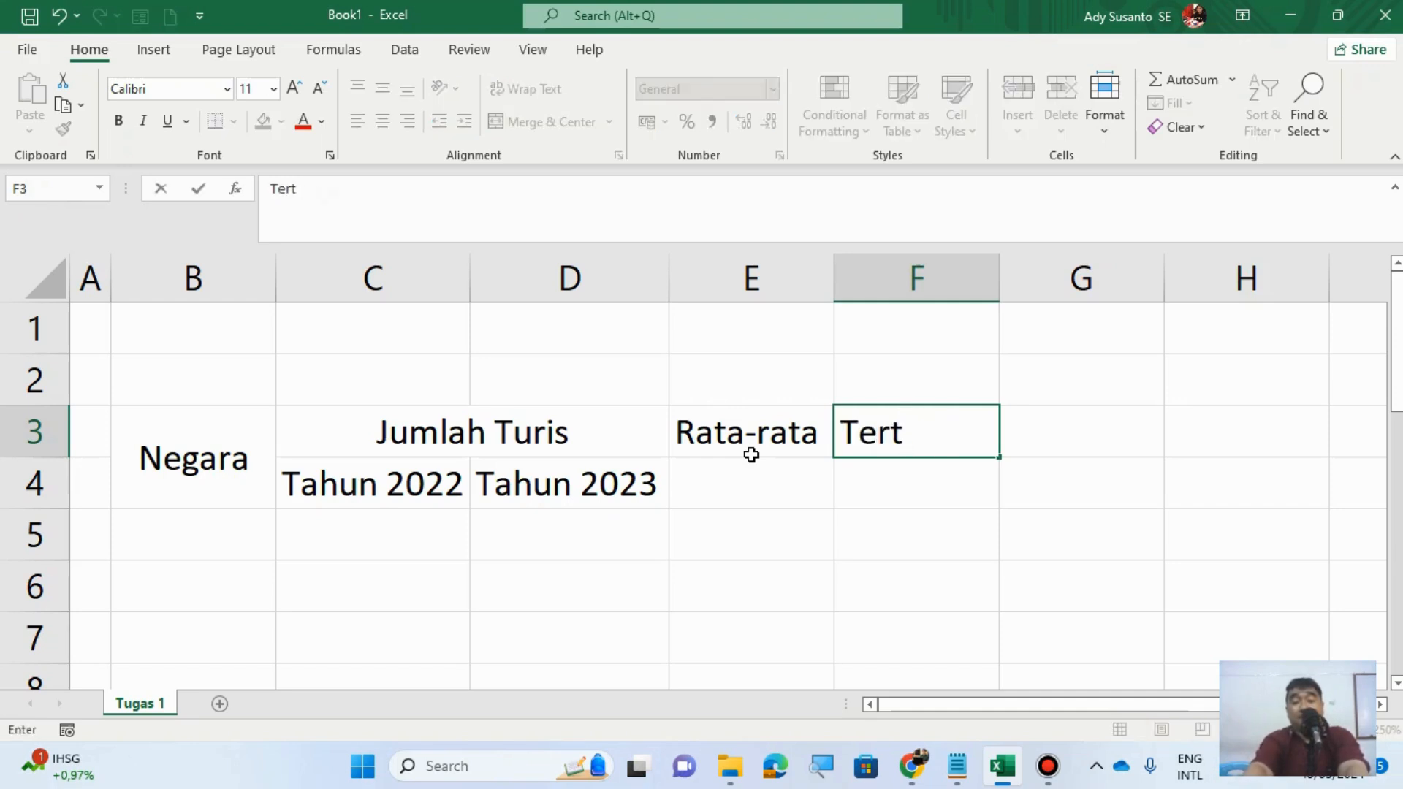
type("inggi")
key("Tab")
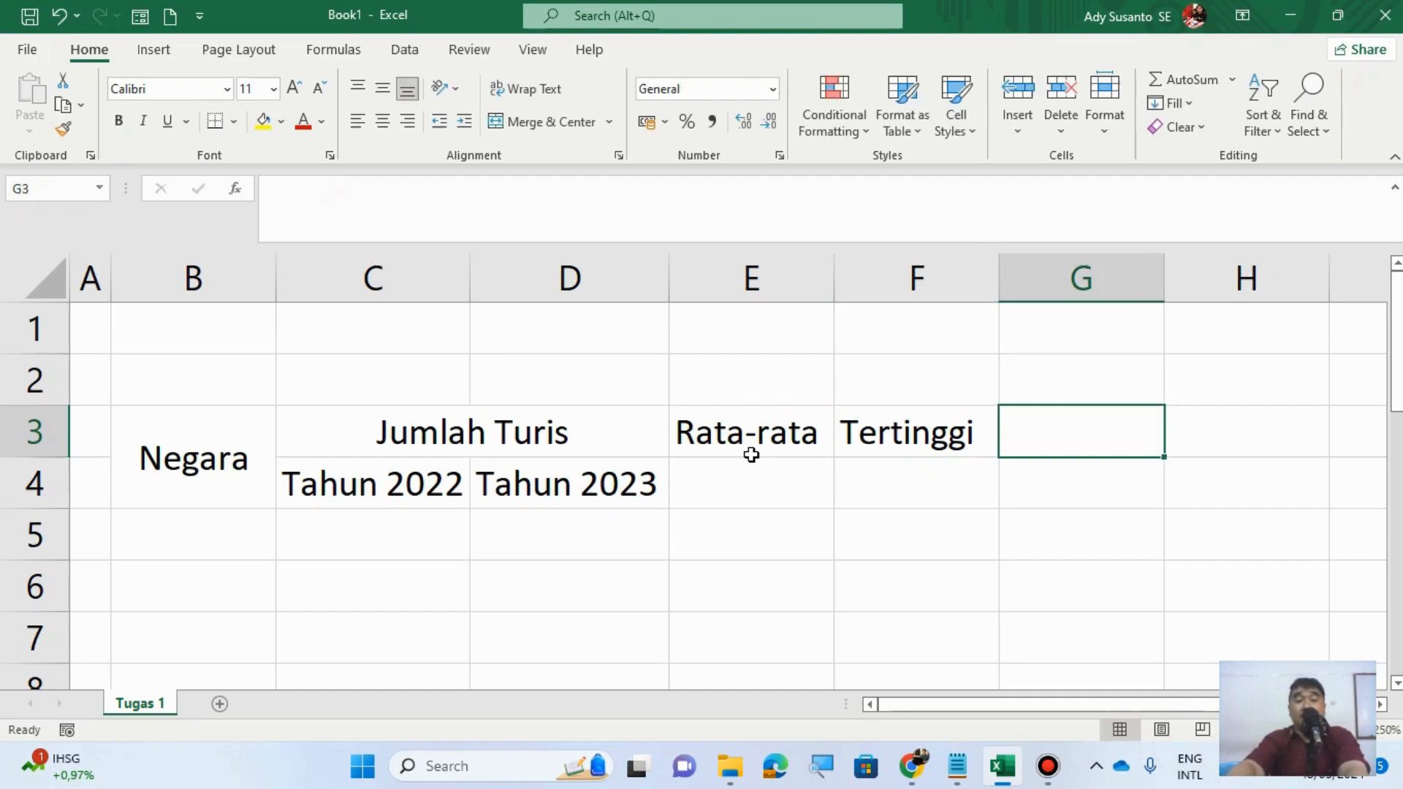
type("T")
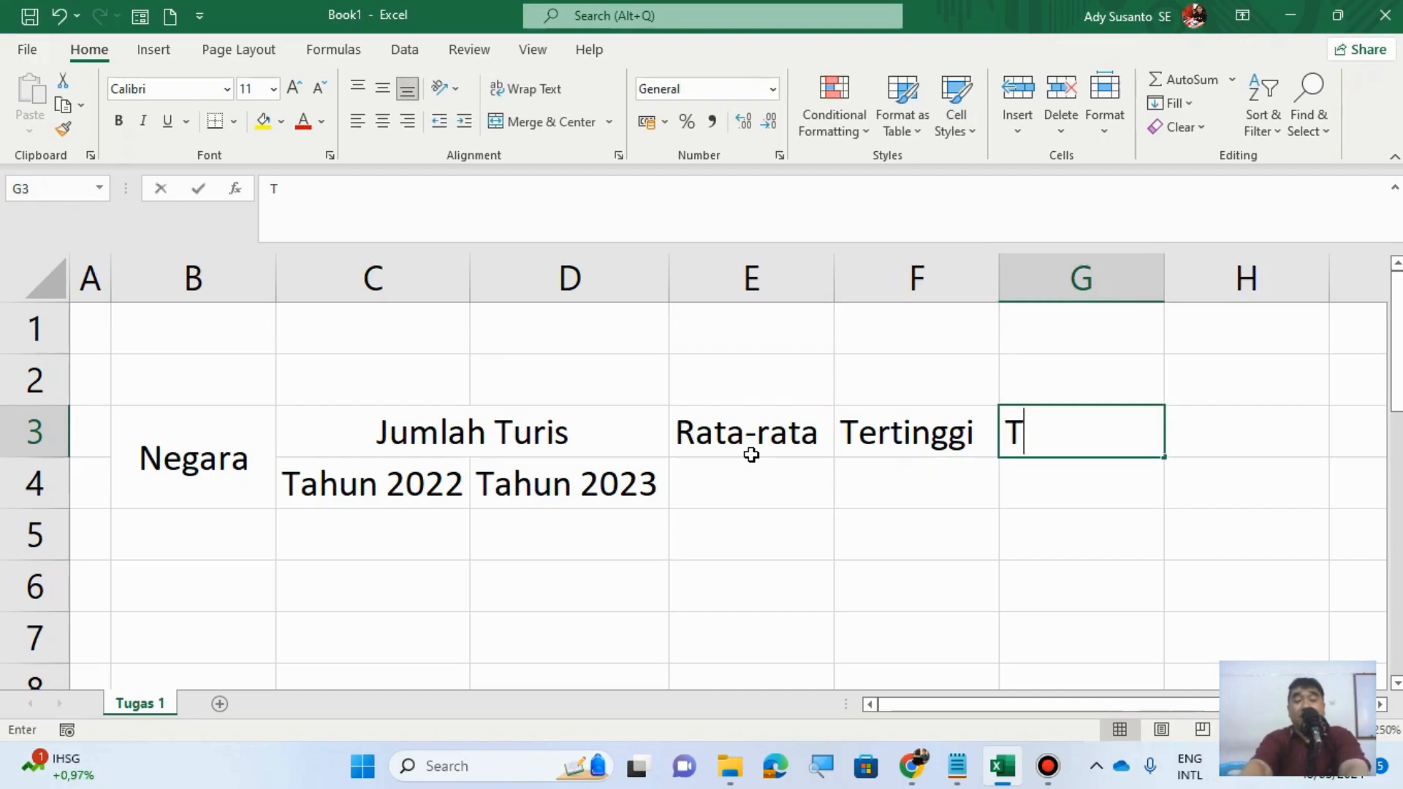
type("erendah")
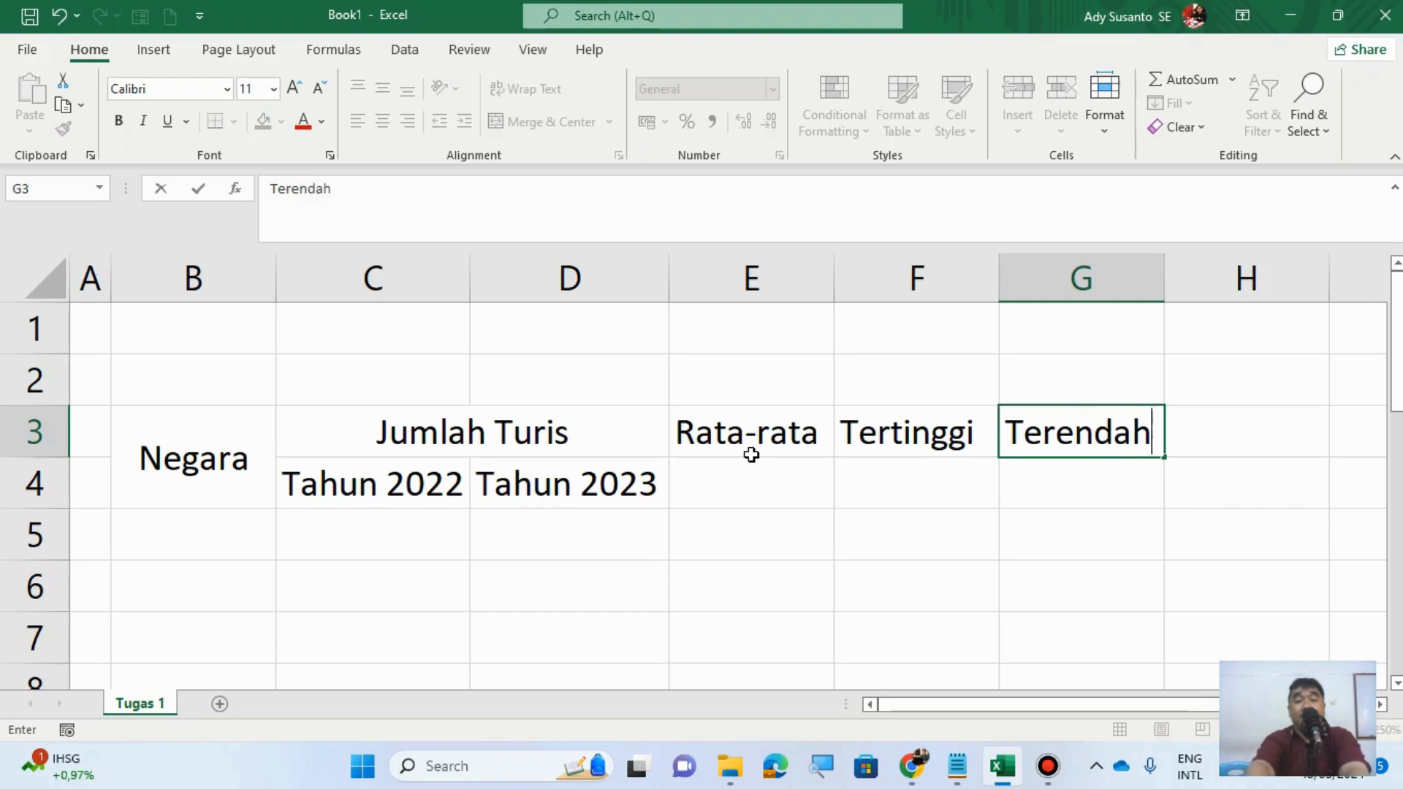
key("Return")
Step: Merge cells E3:E4 and center the "Rata-rata" heading both horizontally and vertically
left_click_drag(749, 442, 744, 485)
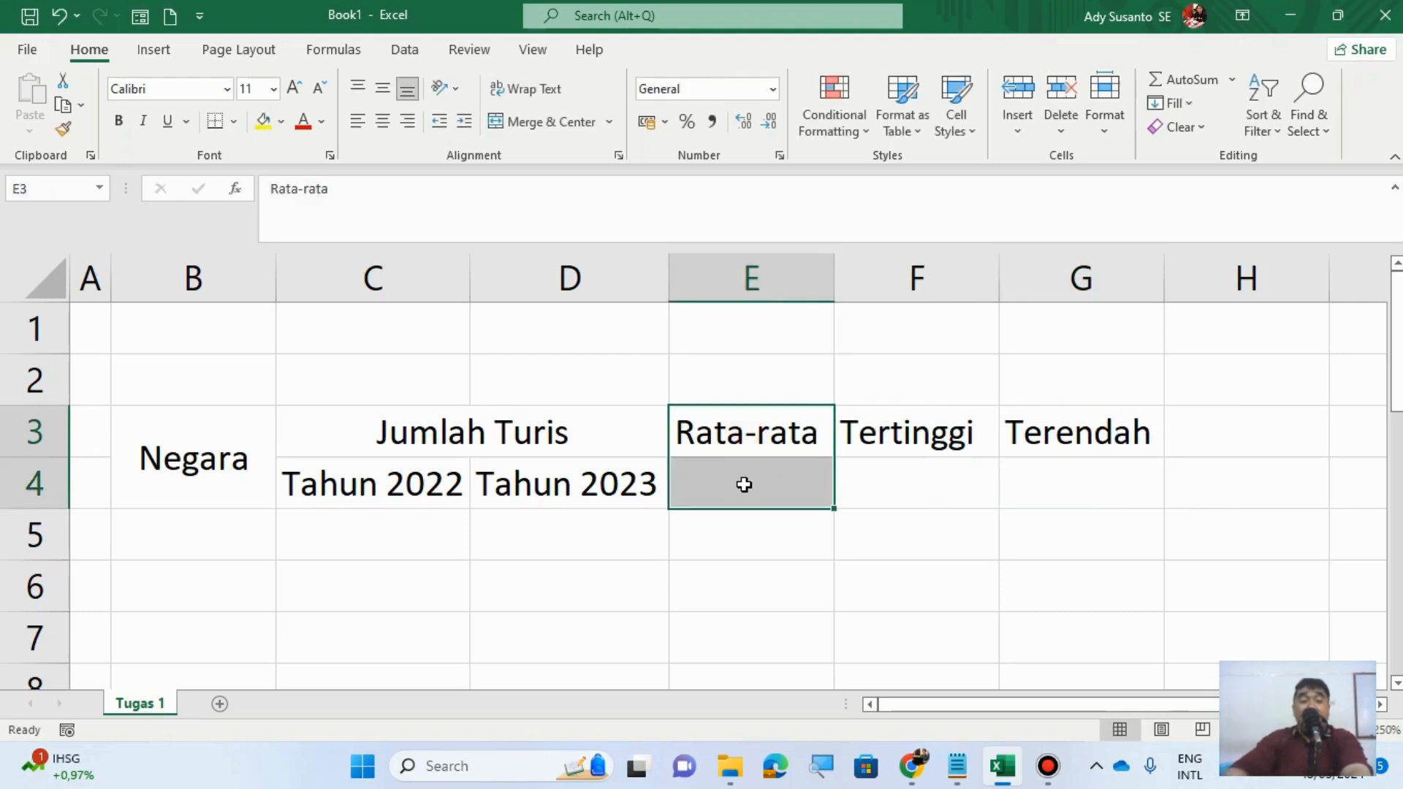
left_click(535, 126)
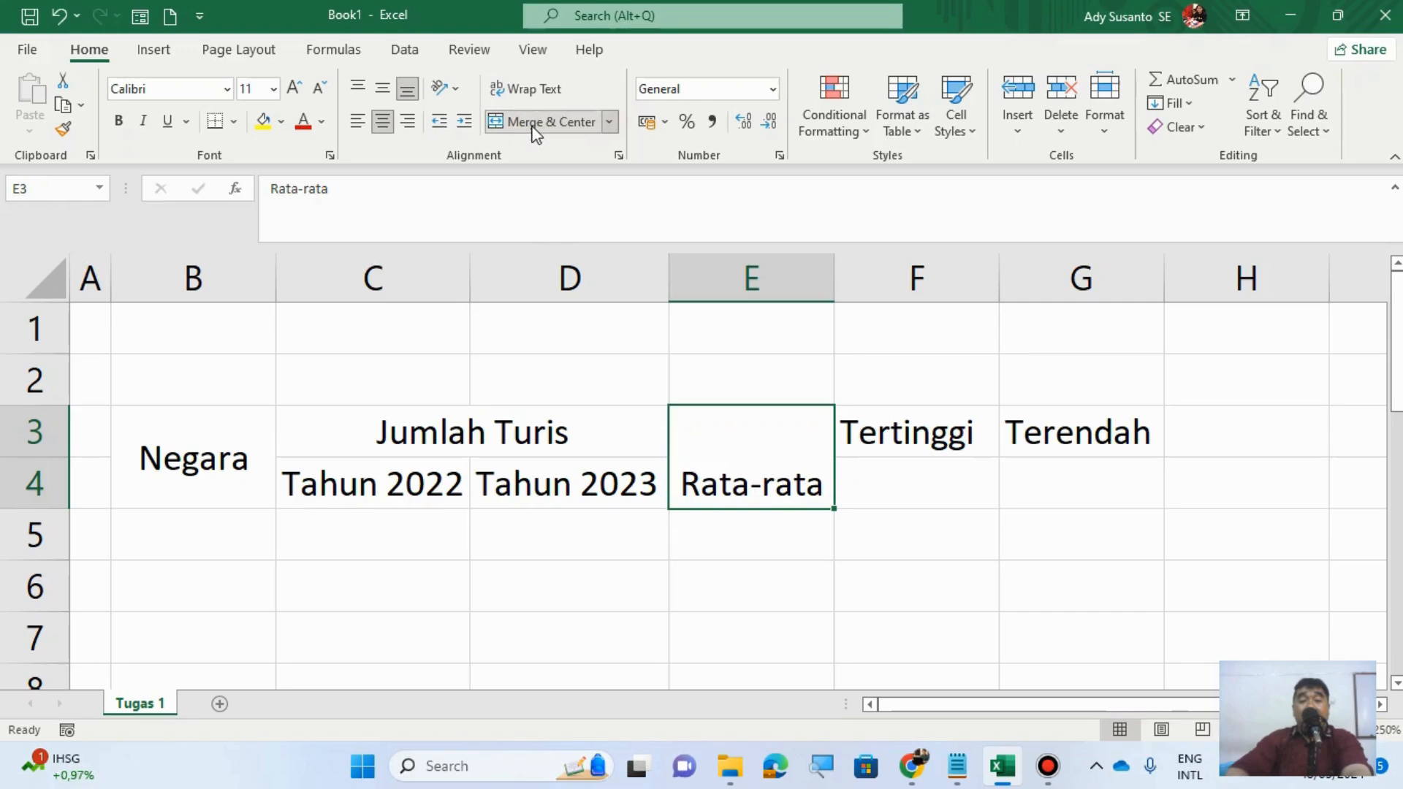
left_click(391, 94)
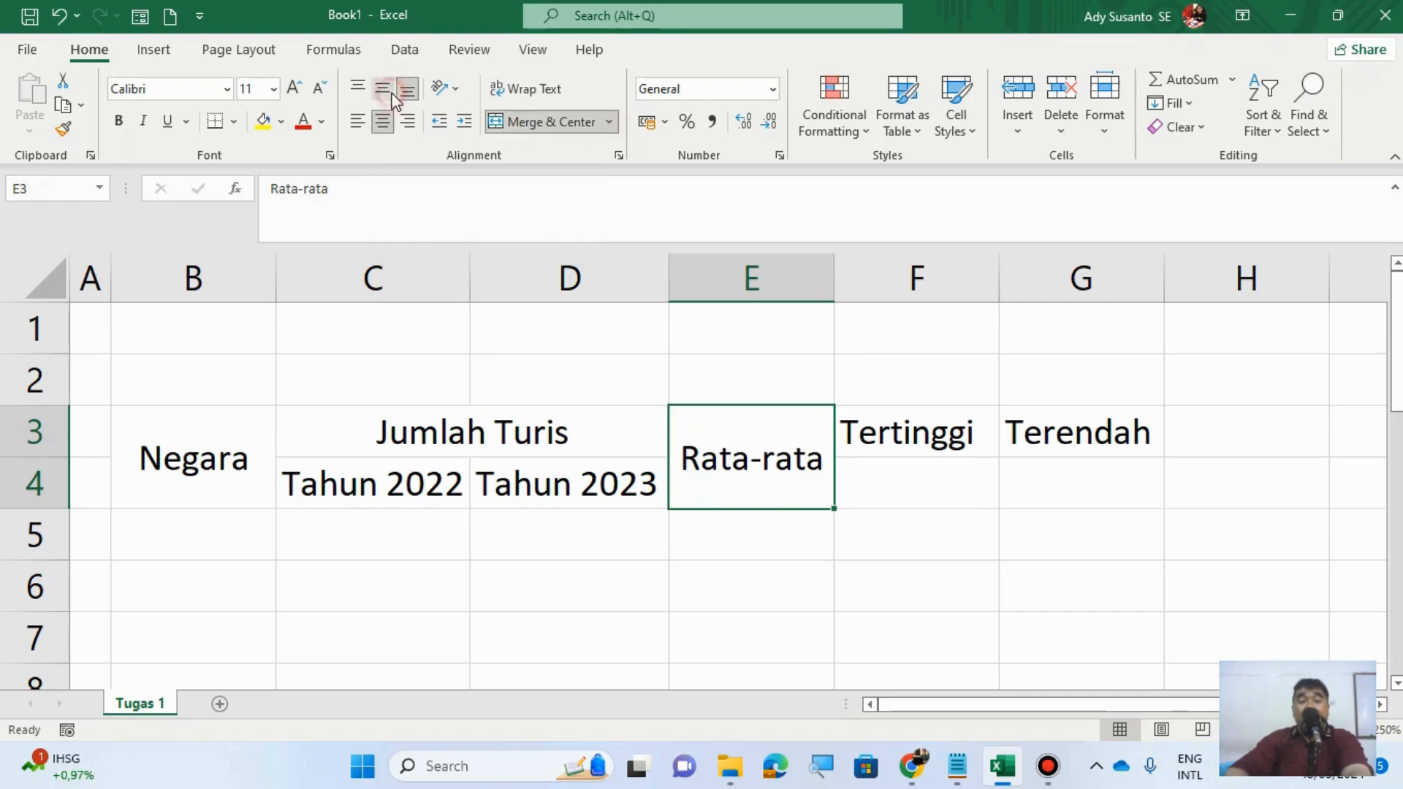
Step: Merge F3:F4 and G3:G4 separately, centering the "Tertinggi" and "Terendah" headings both horizontally and vertically
left_click(925, 433)
left_click_drag(926, 476, 922, 482)
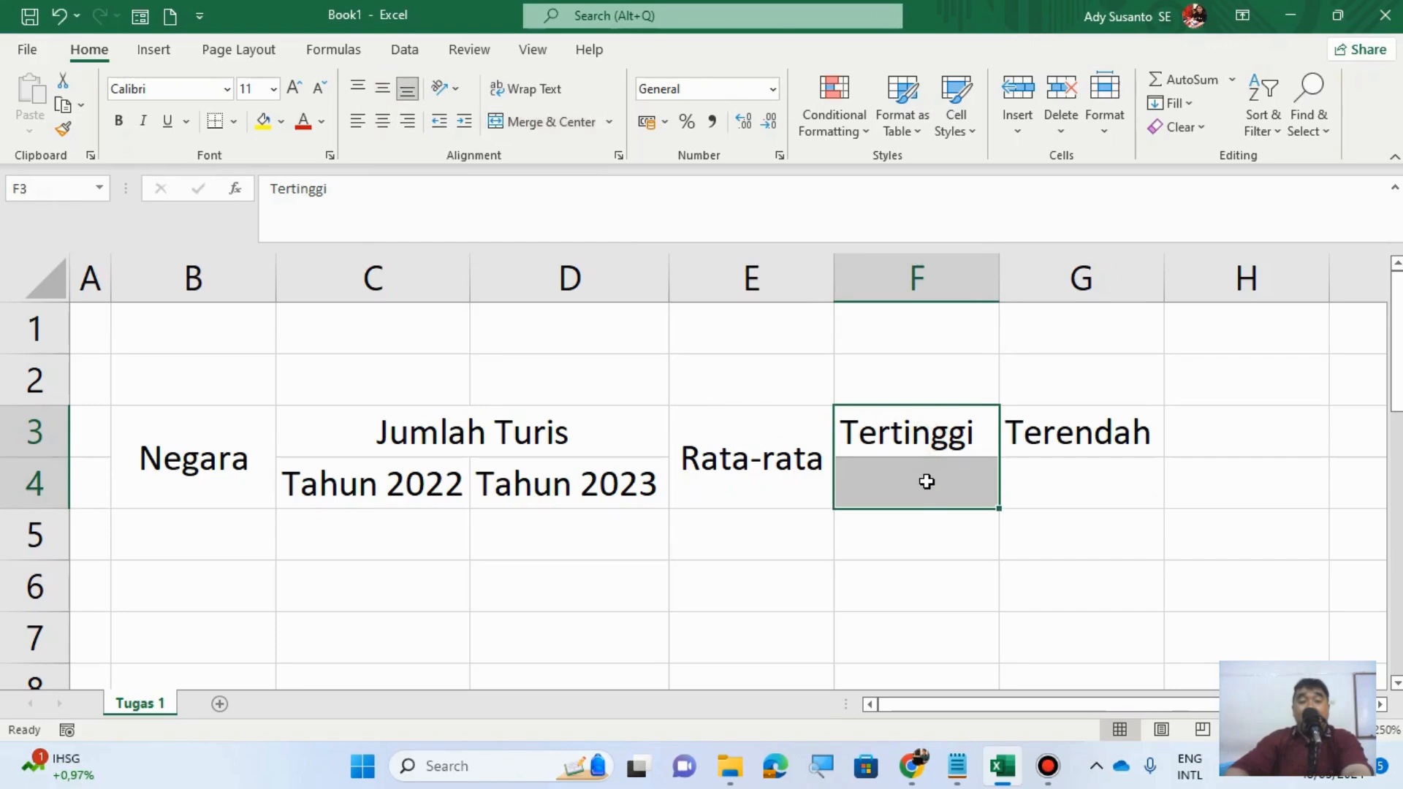
left_click(548, 123)
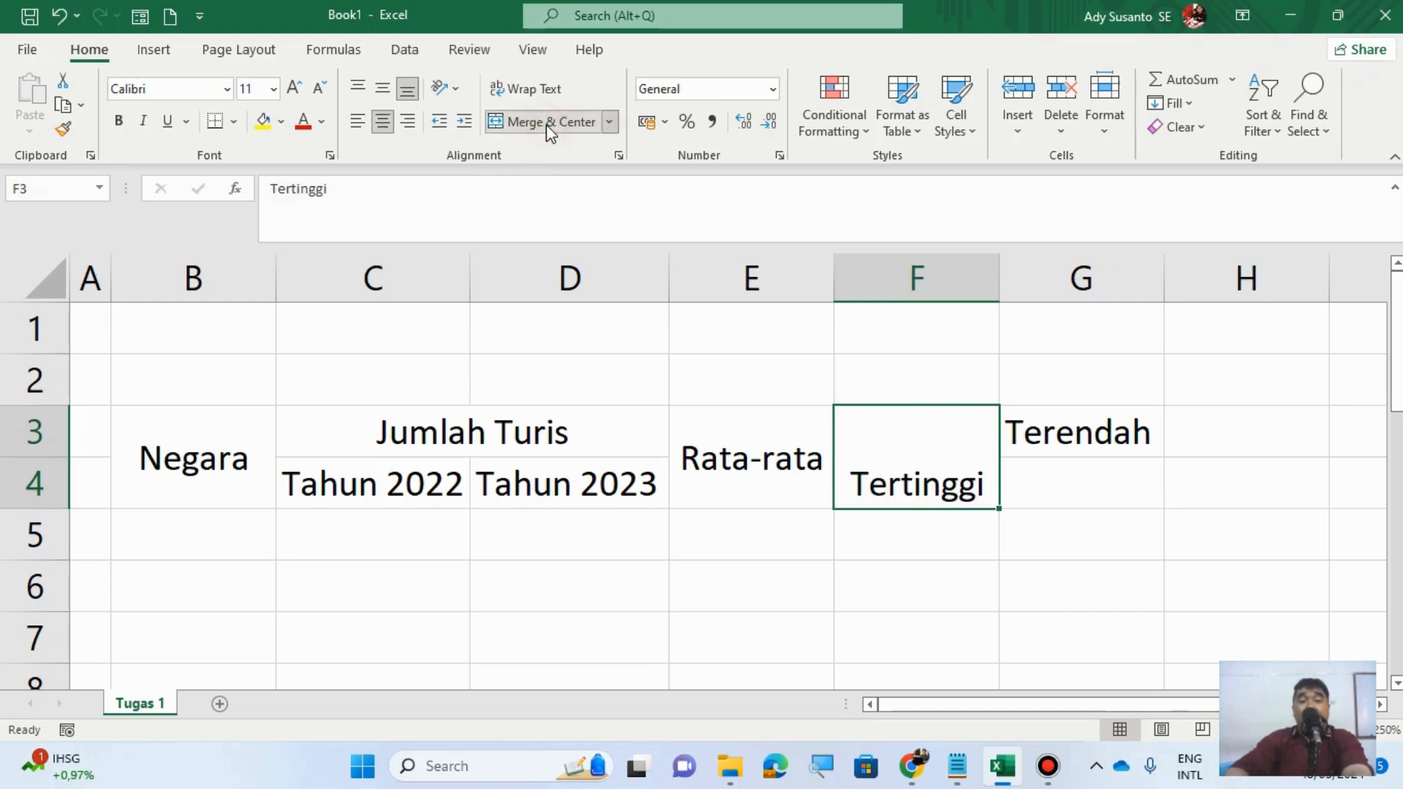
left_click(382, 89)
left_click_drag(1086, 436, 1088, 479)
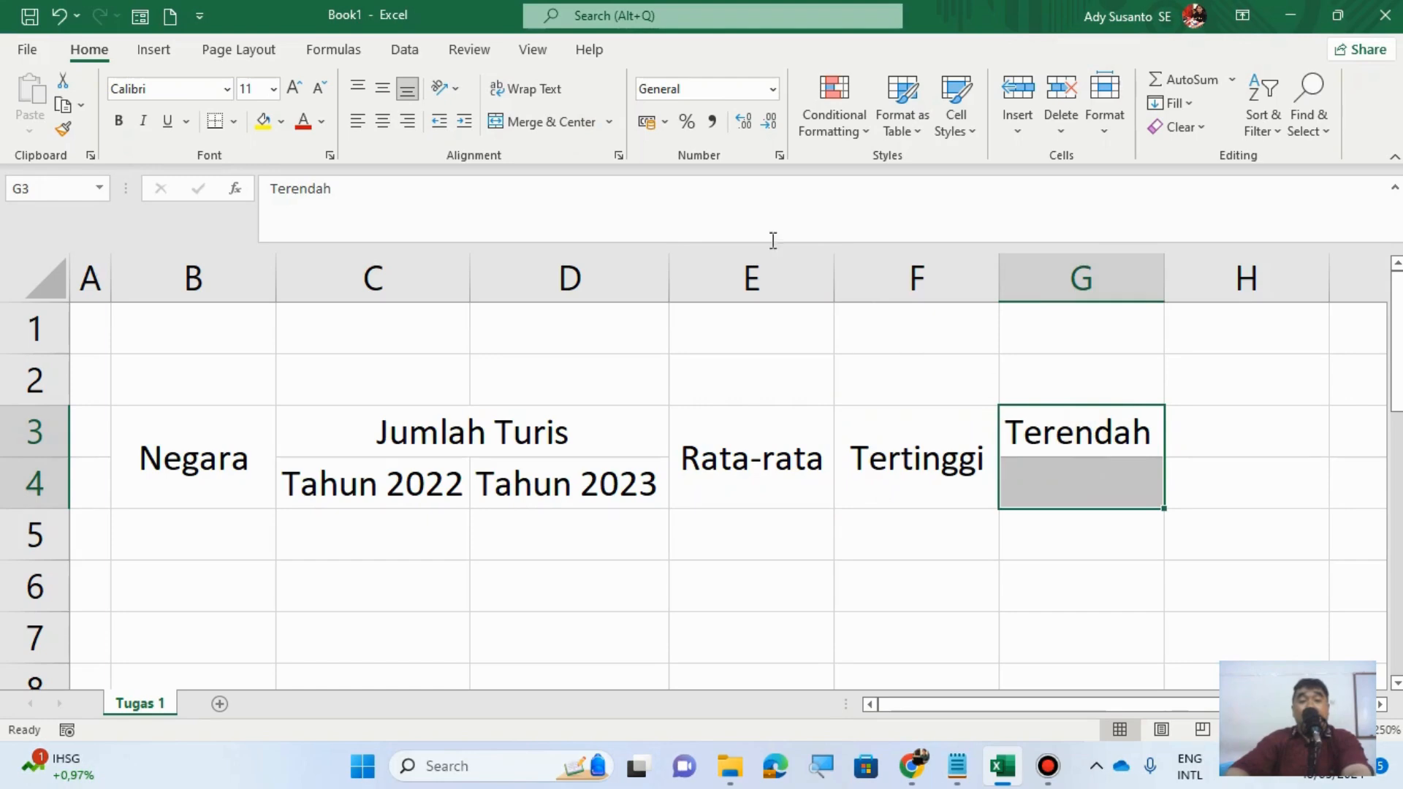
left_click(551, 124)
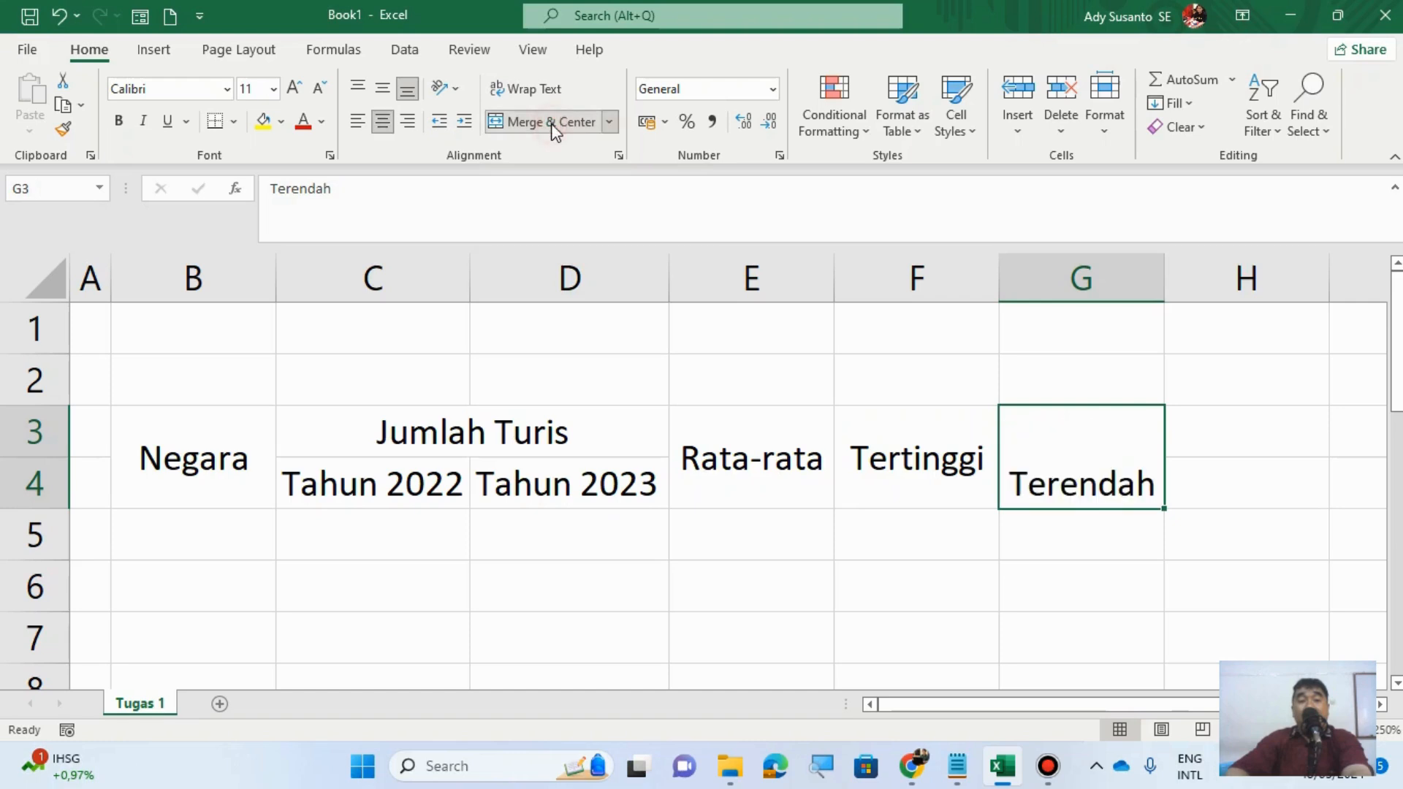
left_click(385, 91)
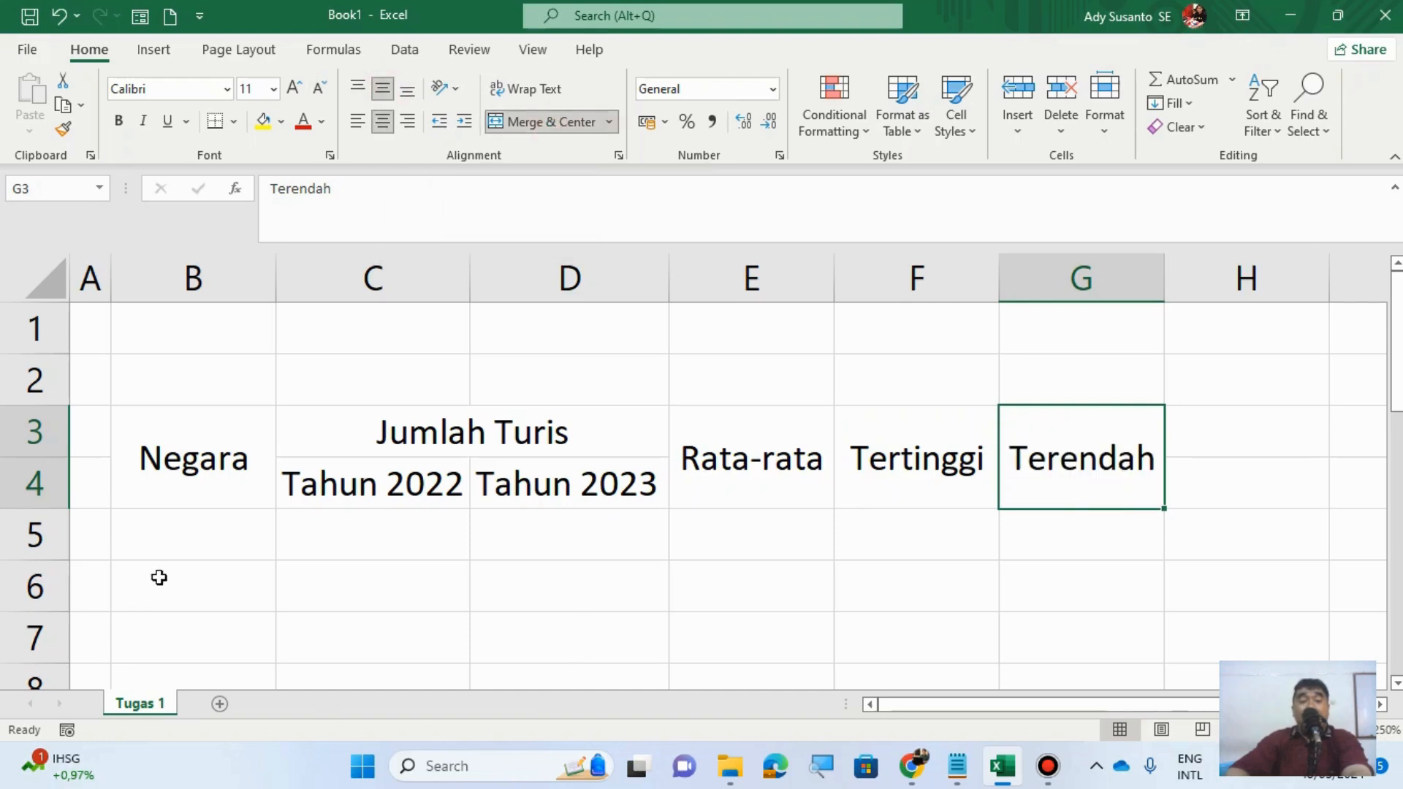
Step: Enter "Singapura" as the first country in cell B5
left_click(217, 546)
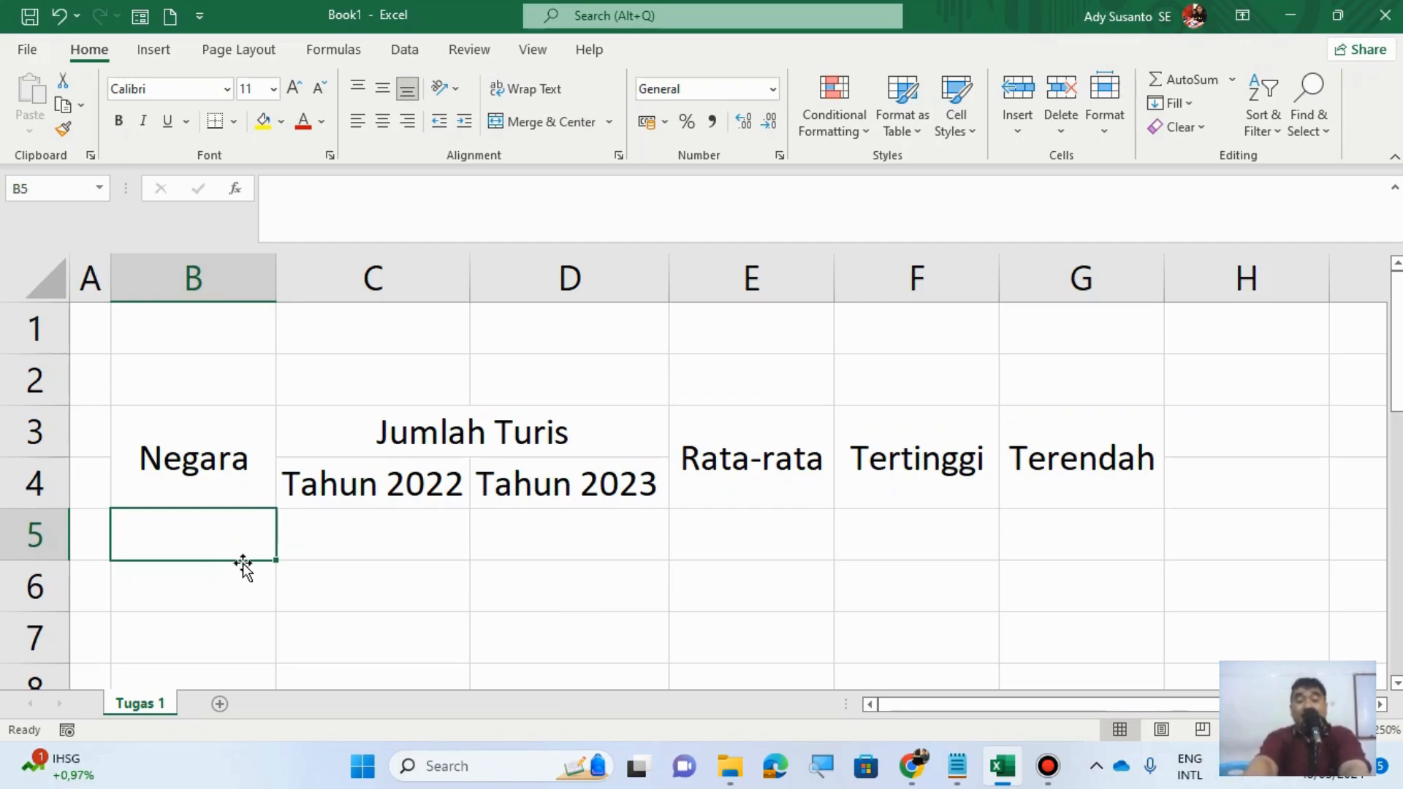
type("Singap")
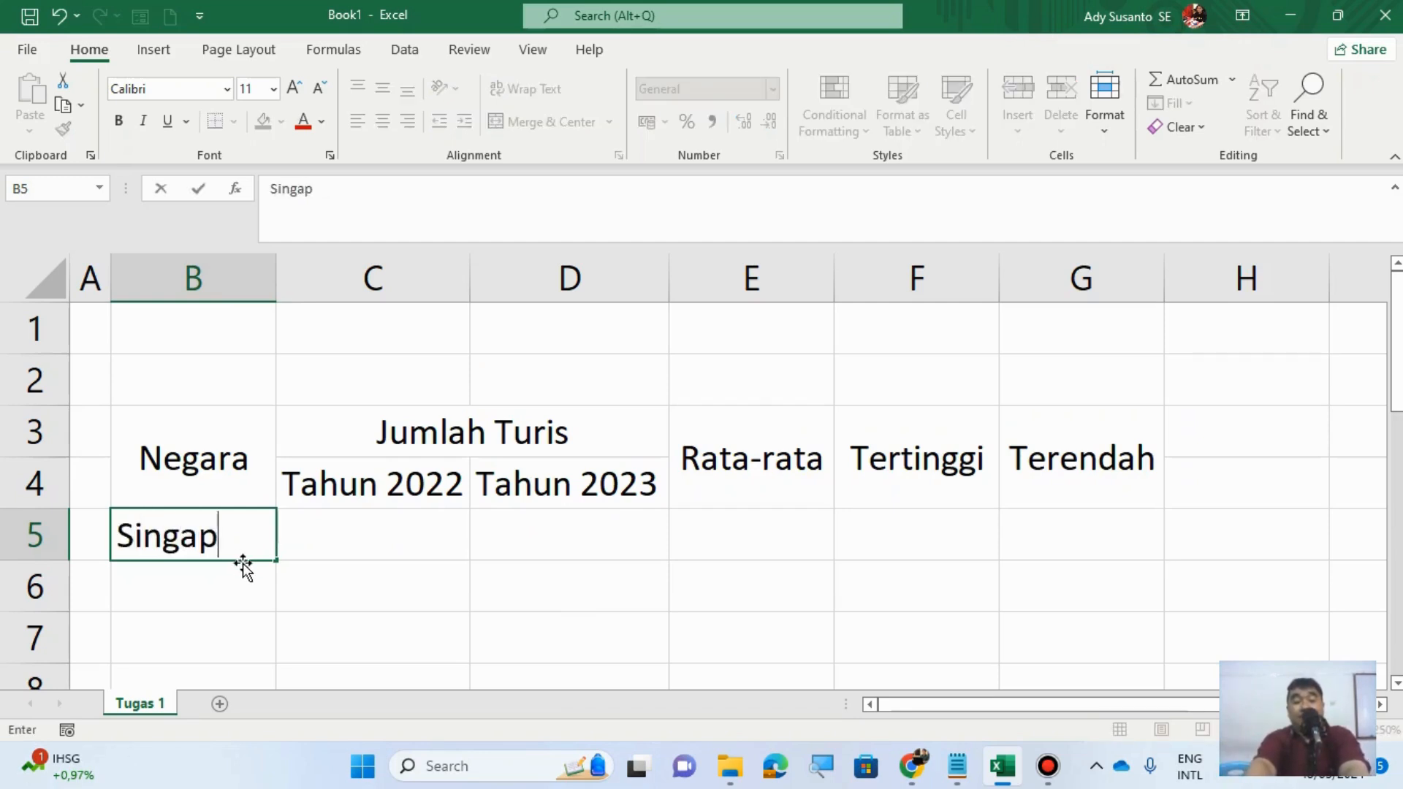
type("ura")
key("Return")
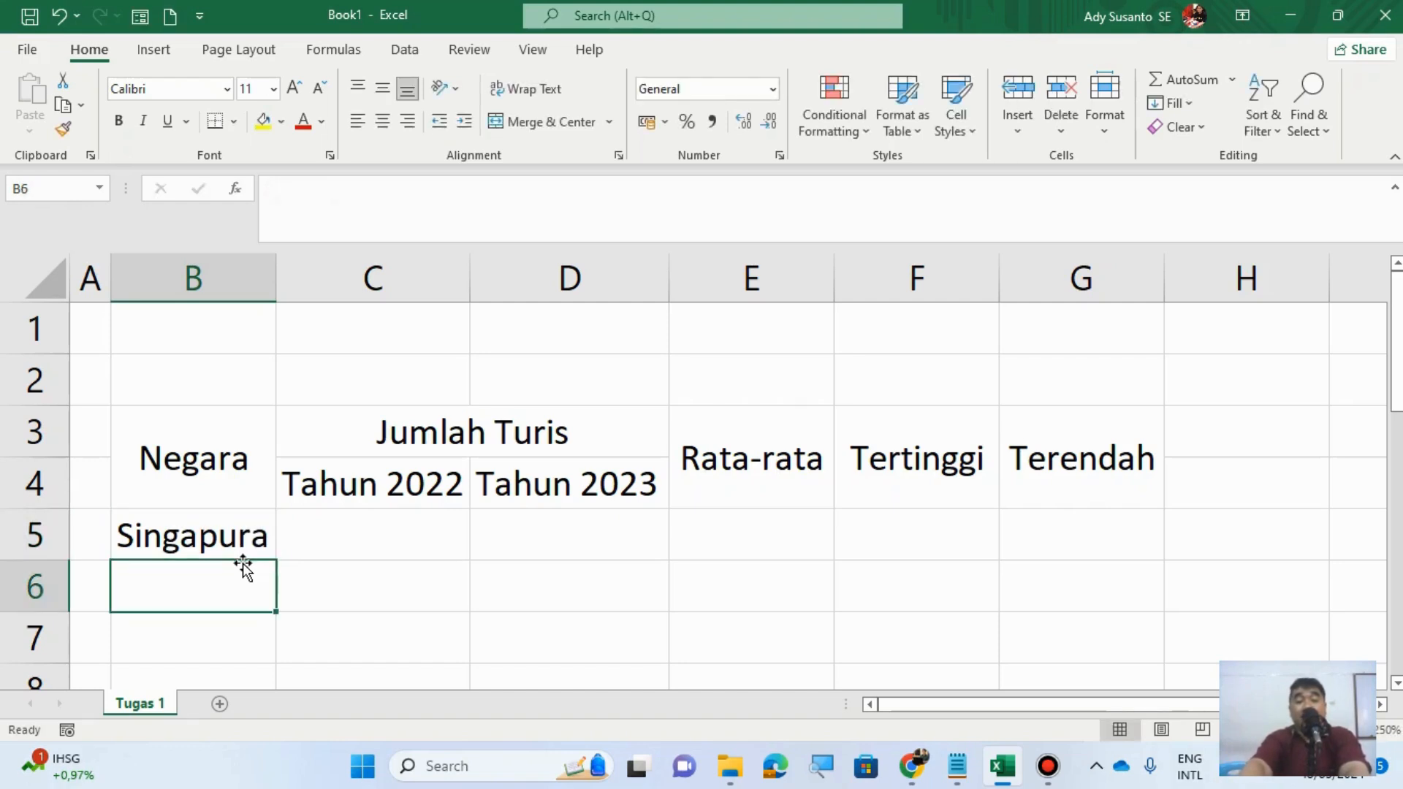
Step: Enter "Brunei Darussalam" as the second country in cell B6
type("Brru")
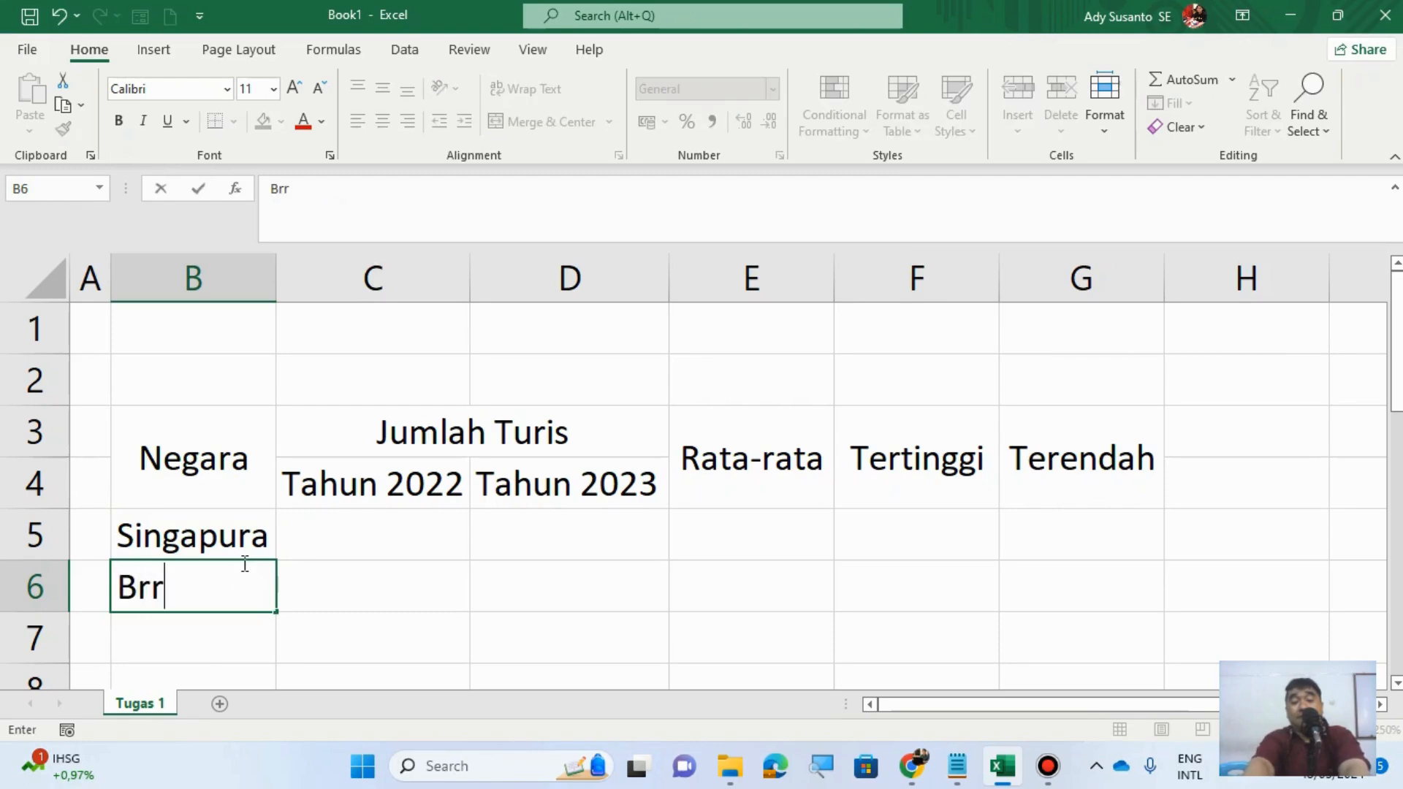
key("BackSpace")
key("BackSpace")
type("r")
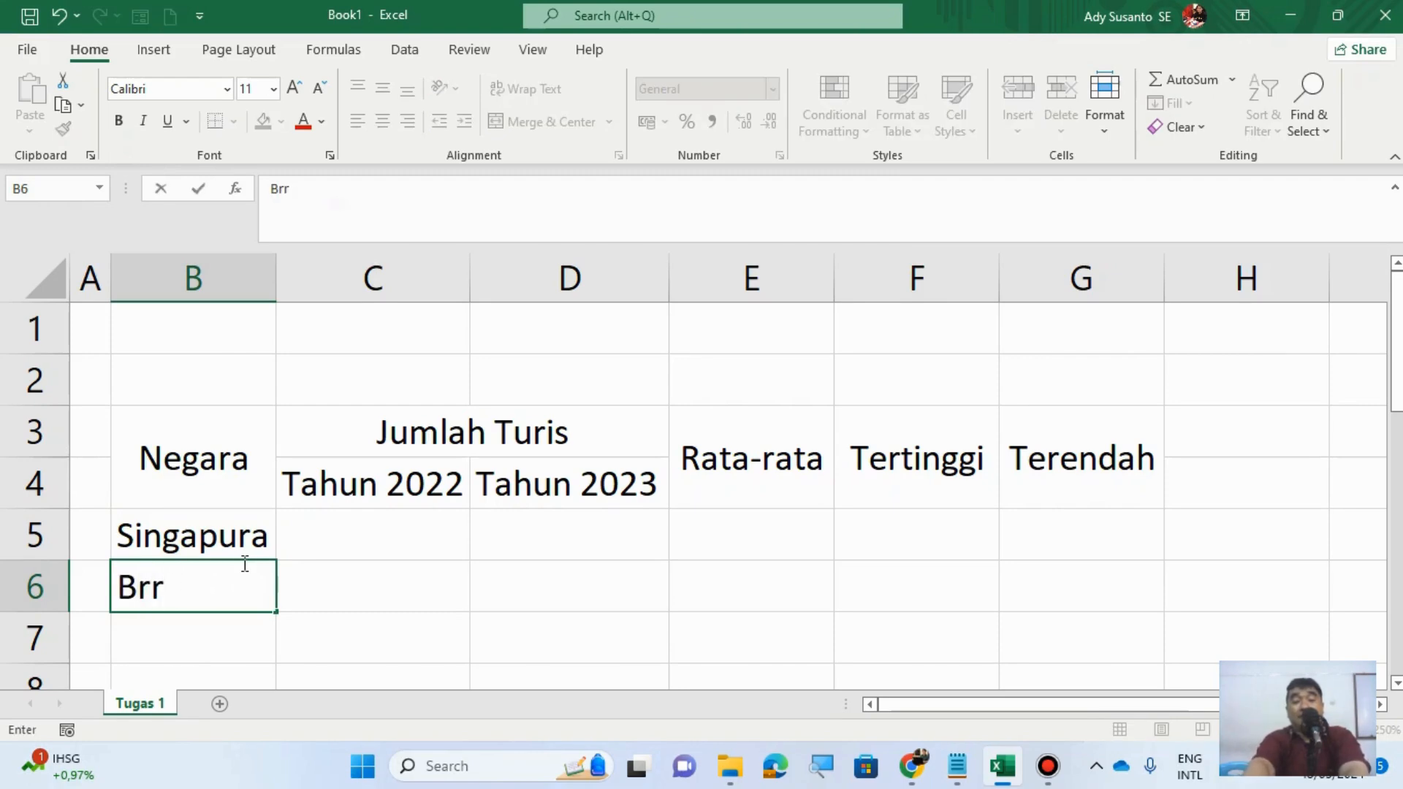
key("BackSpace")
type("unei D")
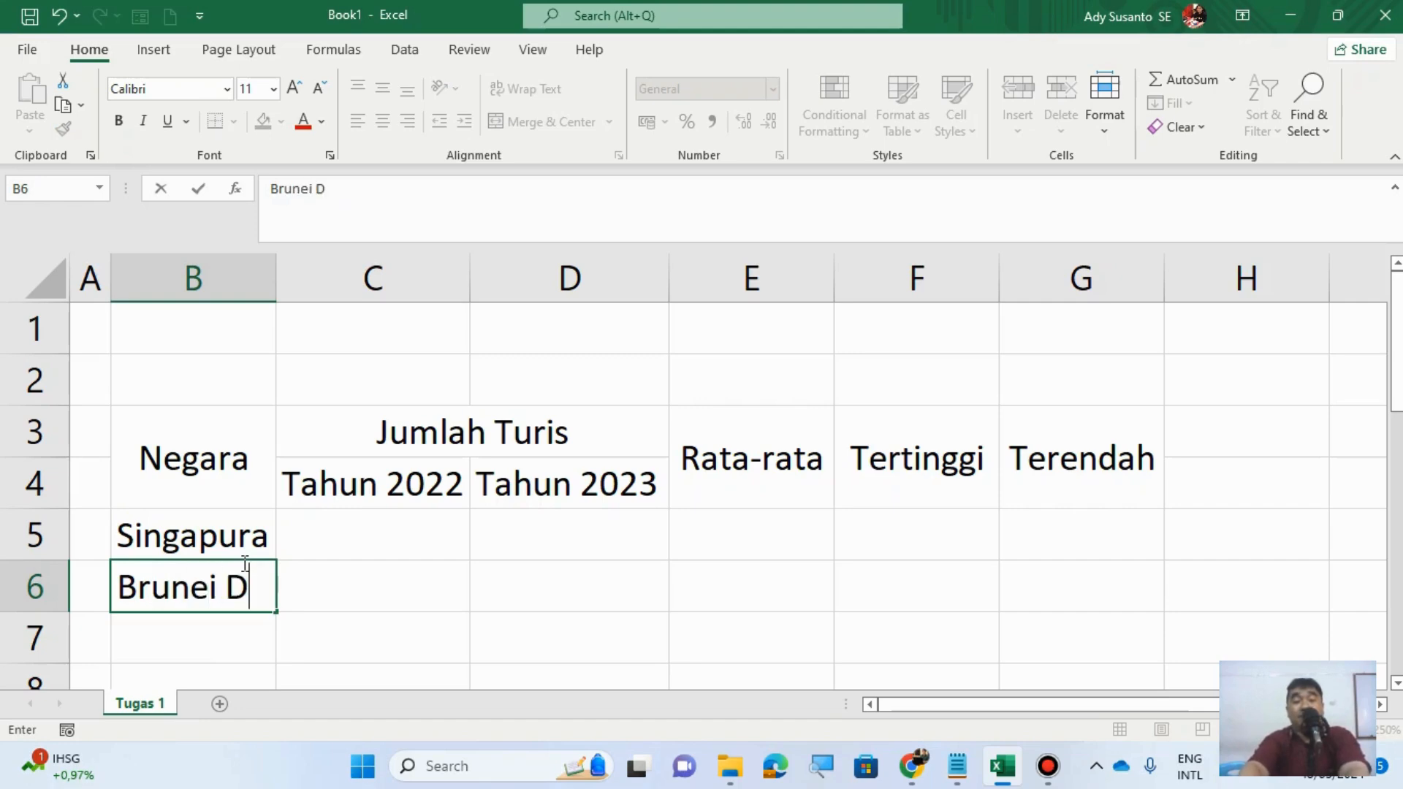
type("aruss")
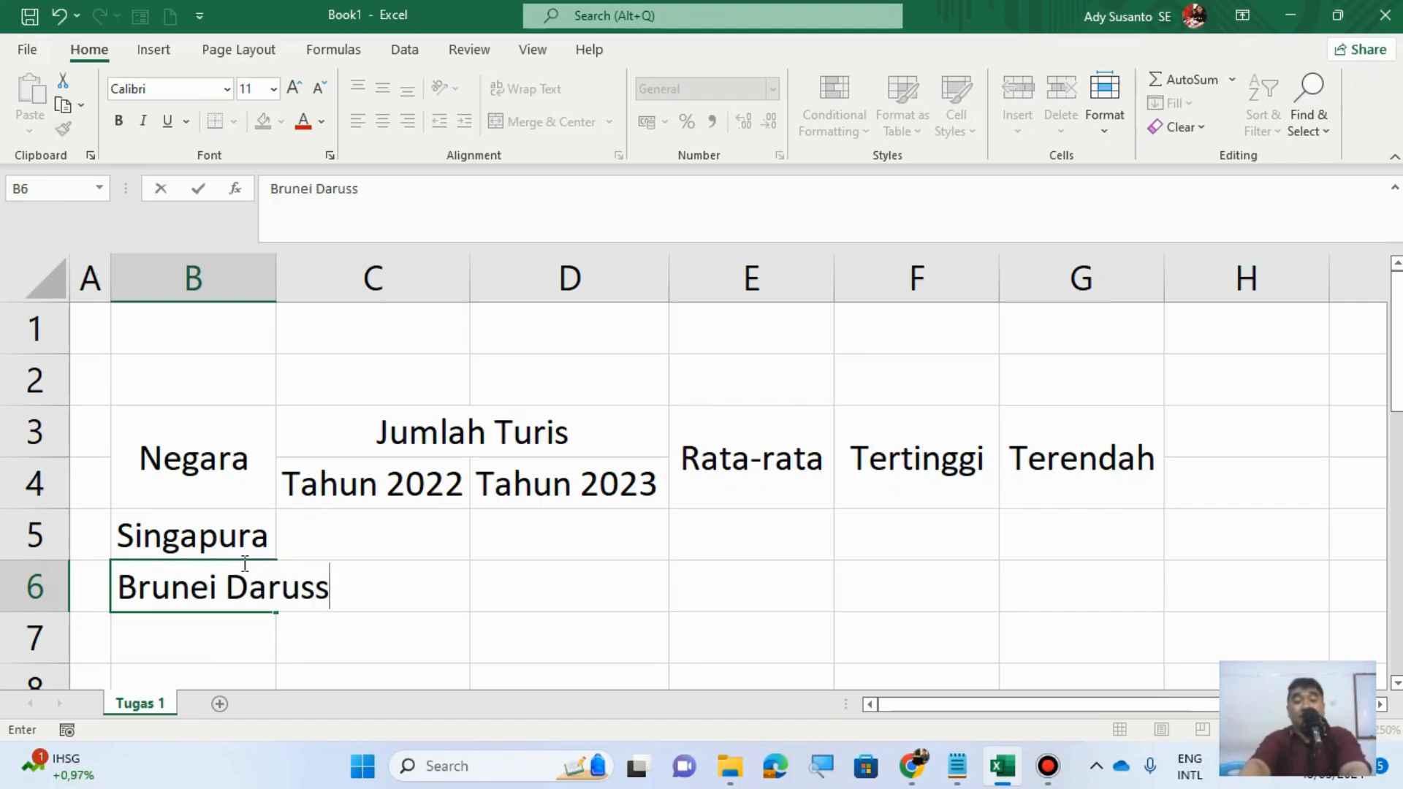
type("alam")
key("Return")
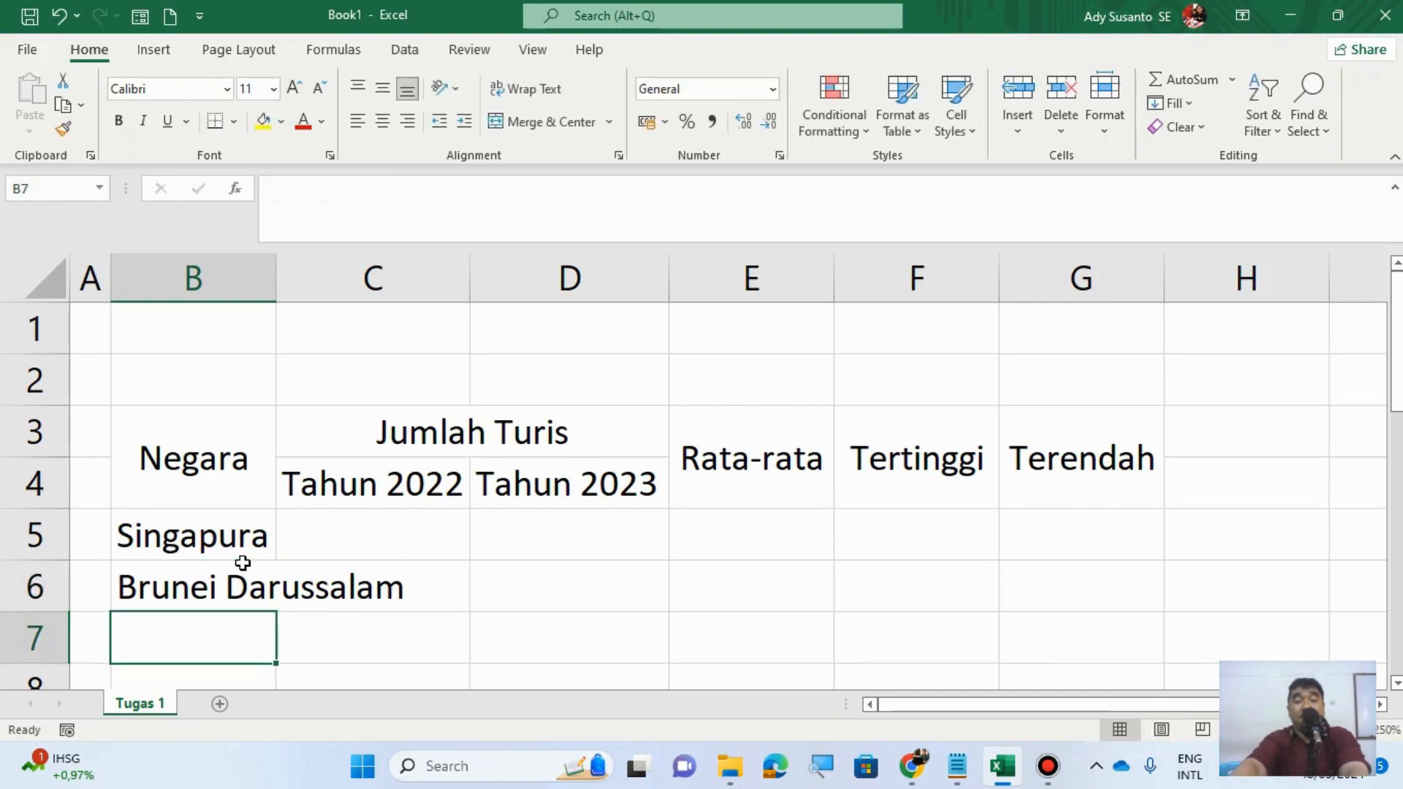
Step: Enter "Indonesia" as the third country in cell B7
type("Im")
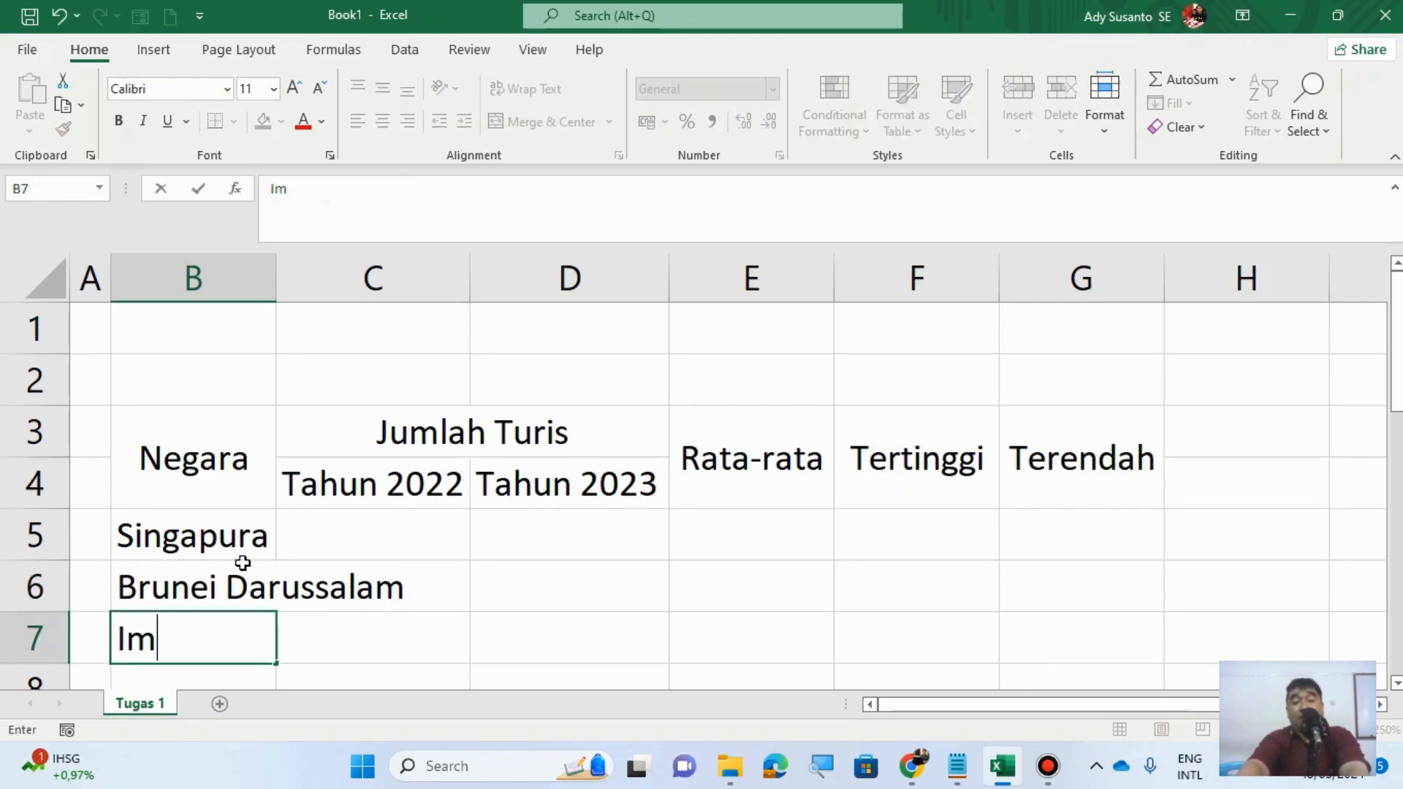
key("BackSpace")
type("ndonesia")
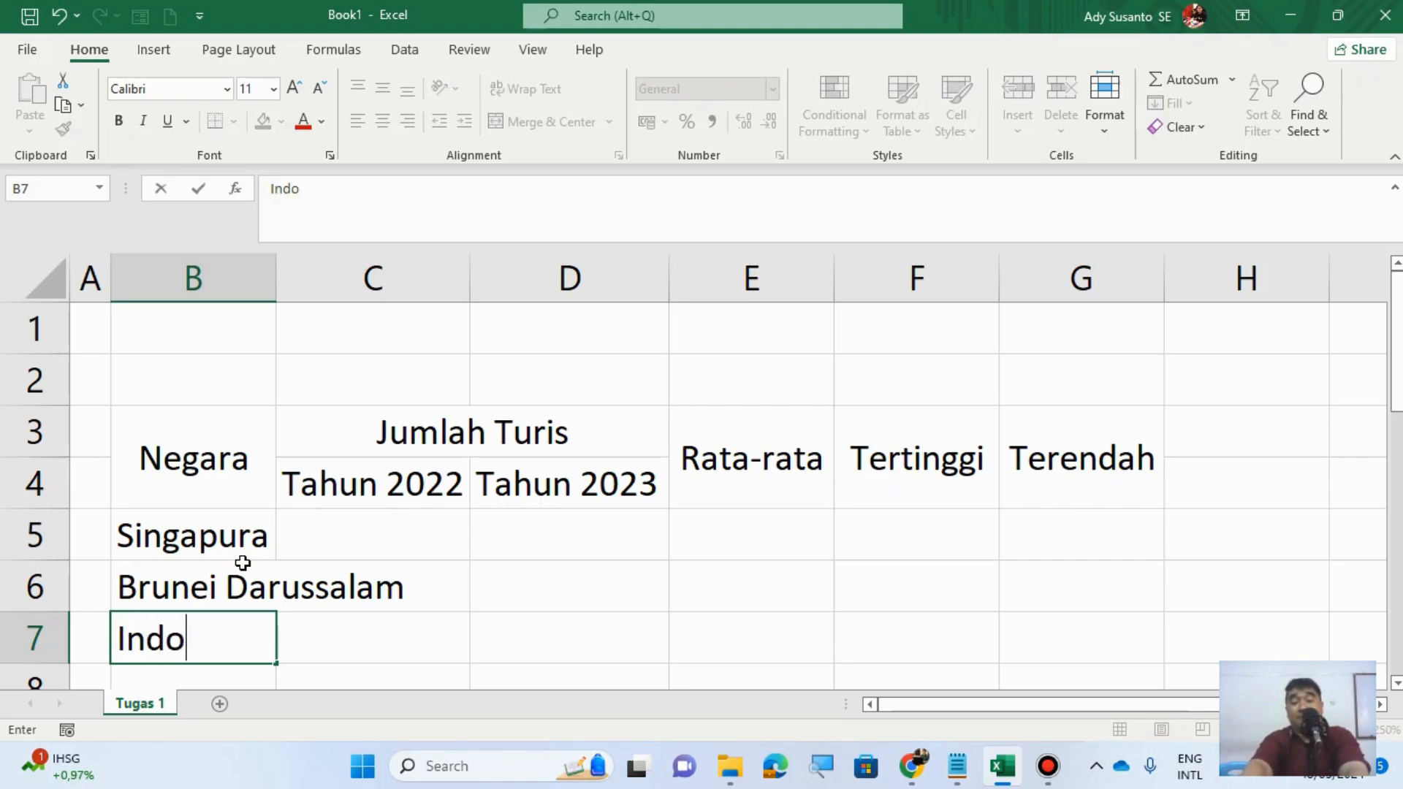
key("ctrl+Return")
key("Return")
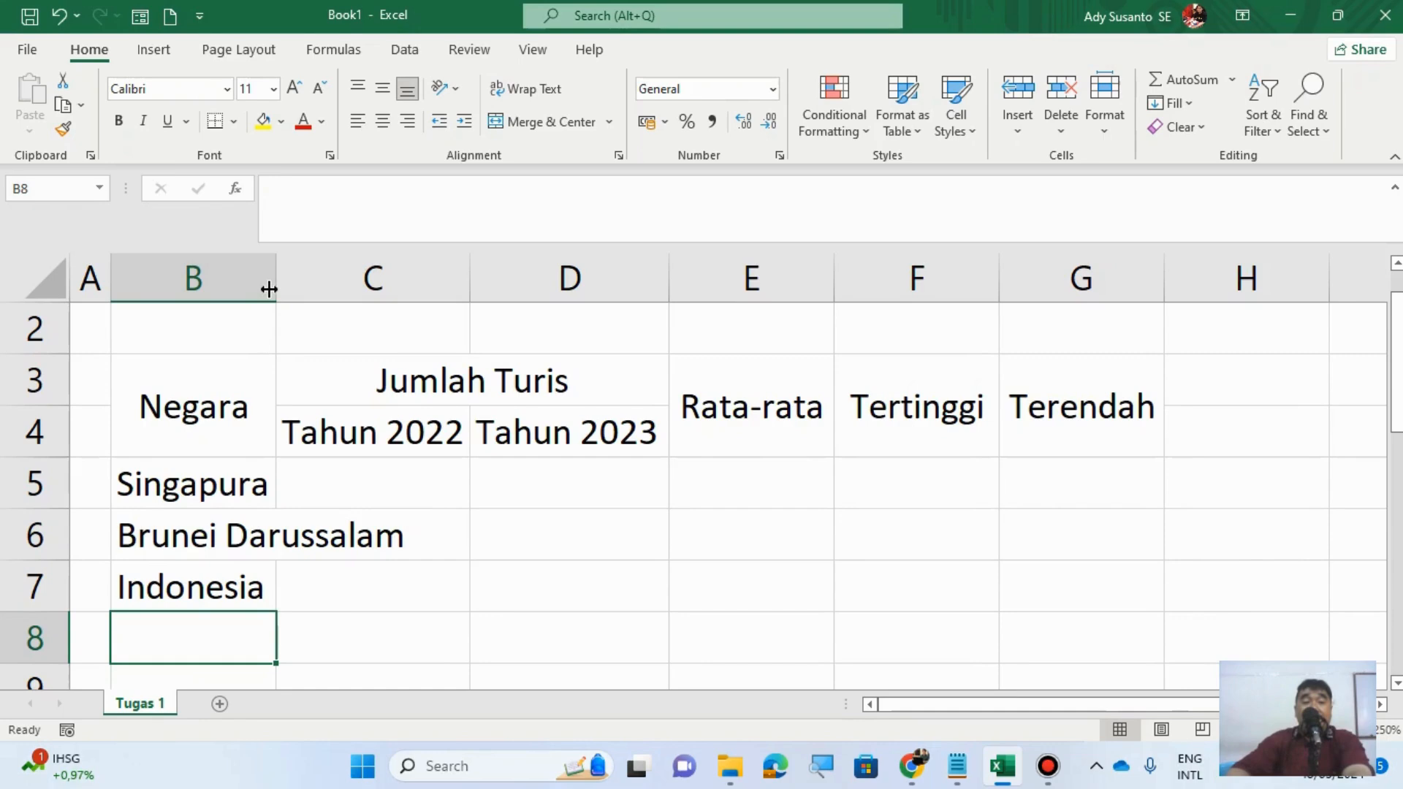
Step: Widen column B to fit the longest country name and select cell C5, the 2022 figure for Singapura
left_click_drag(269, 289, 416, 310)
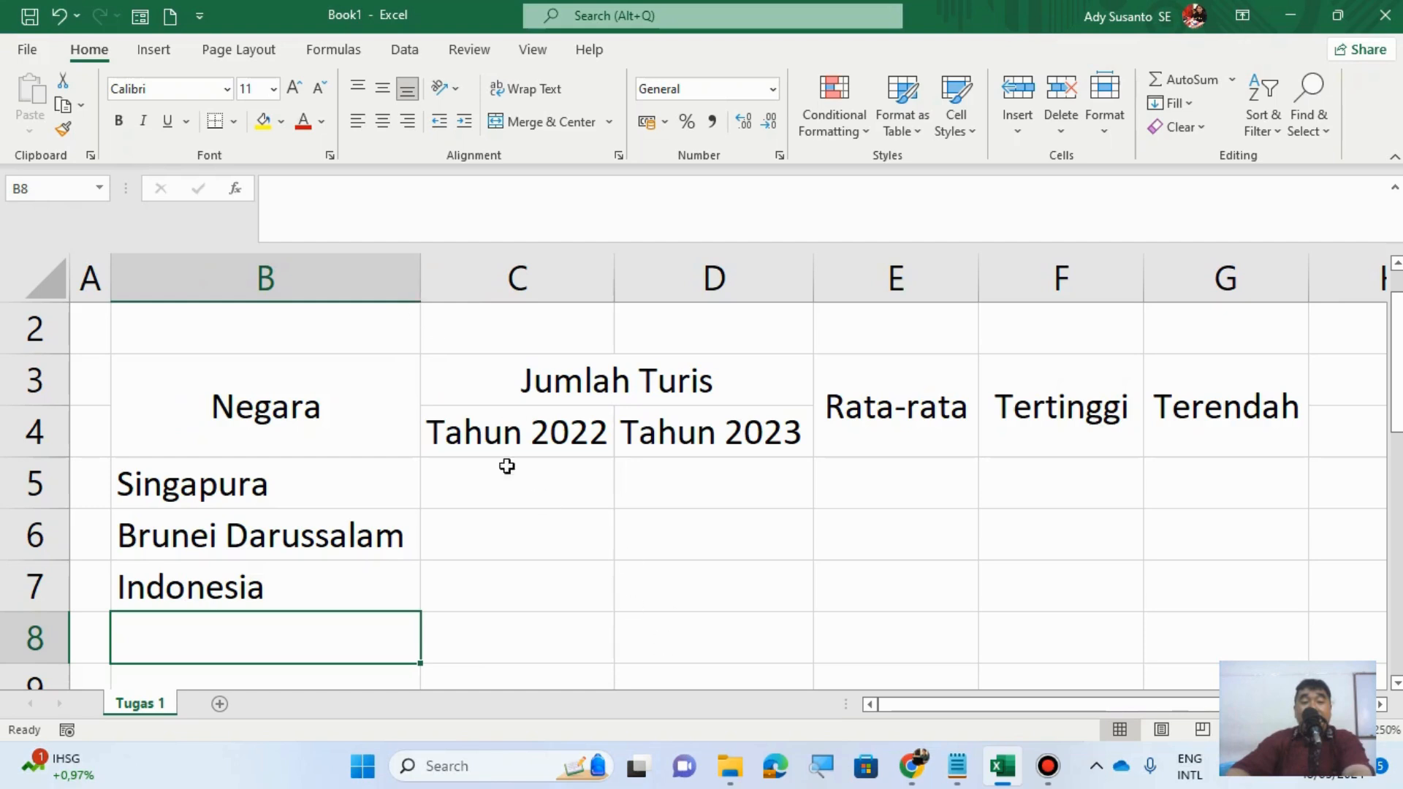
left_click(496, 497)
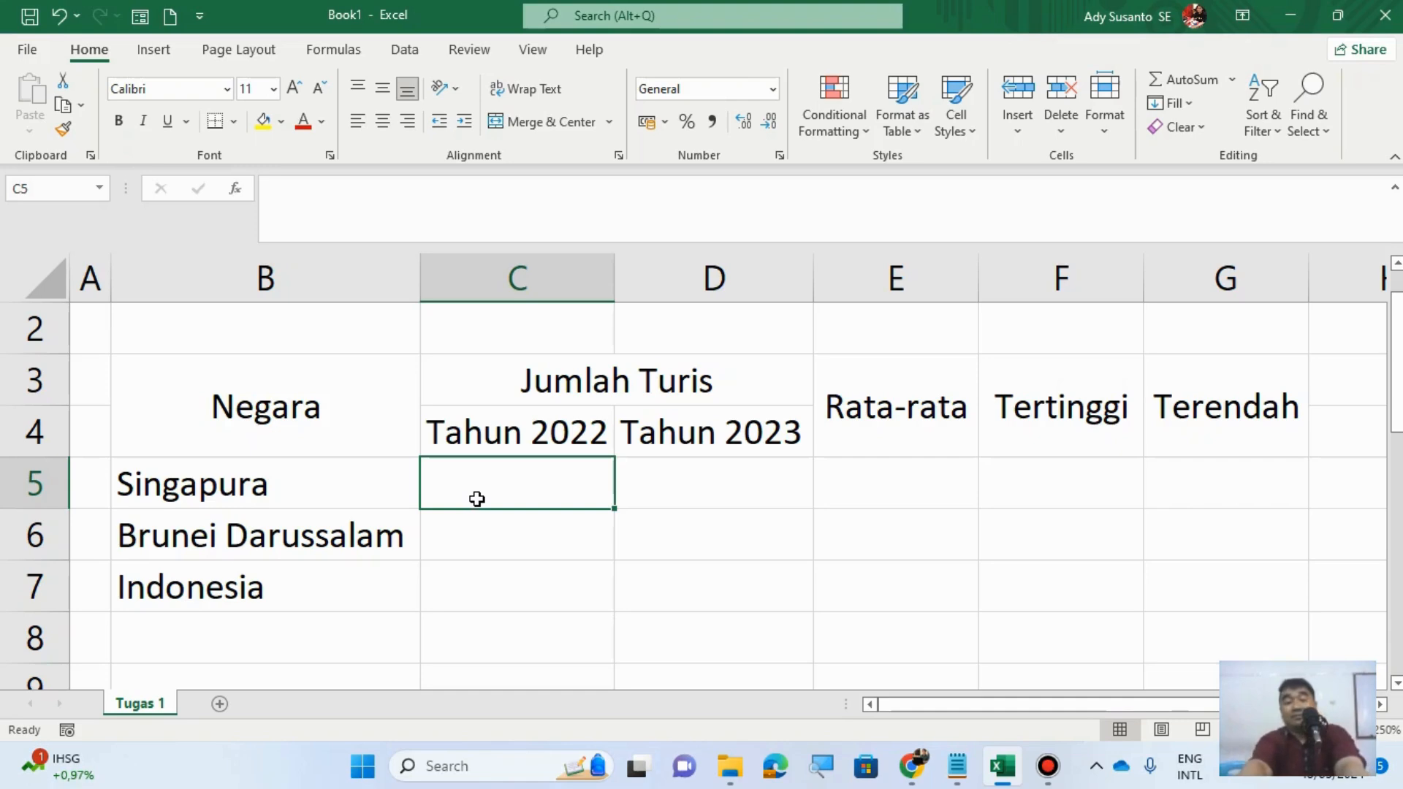
Step: Enter Singapura's tourist numbers in row 5: 5987903 for Tahun 2022 and 6509884 for Tahun 2023
type("5")
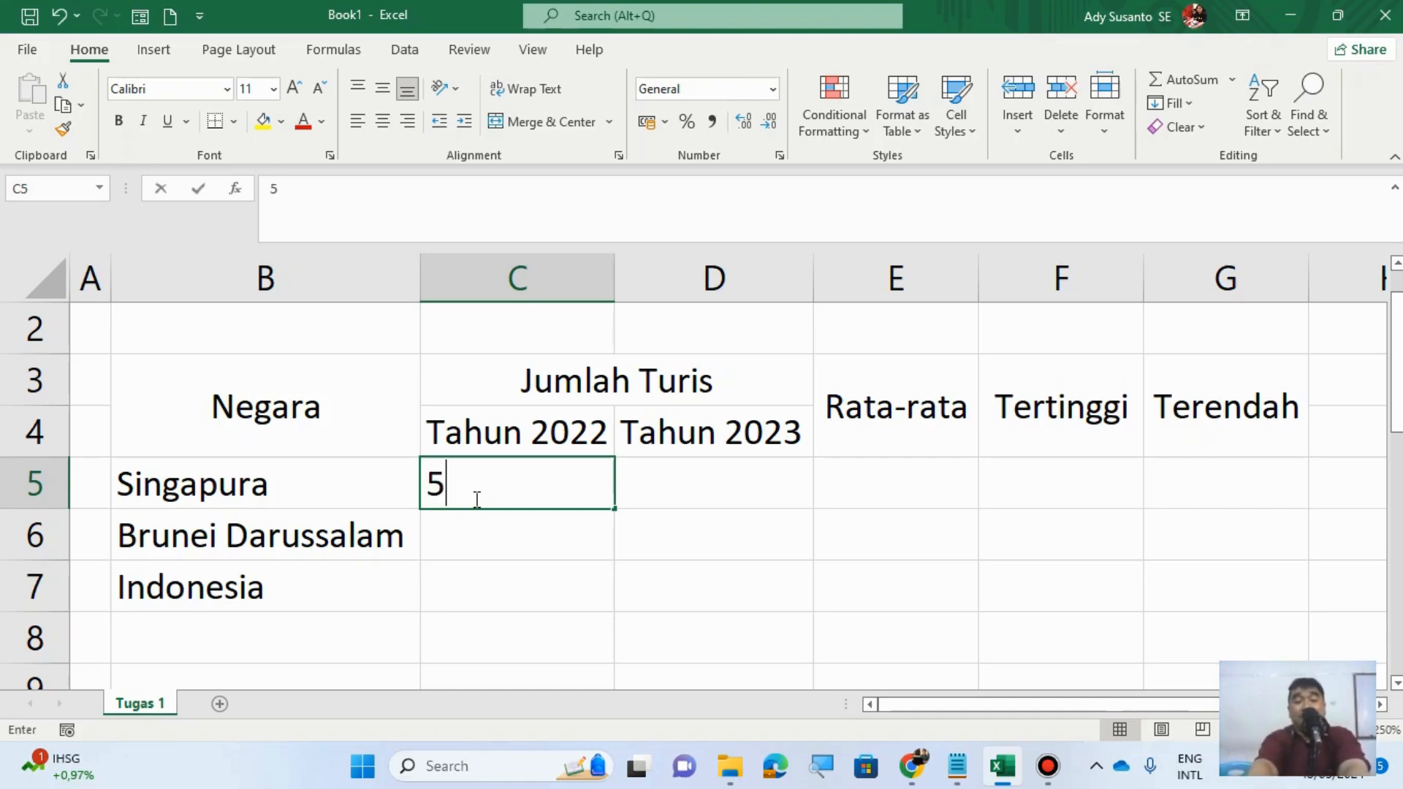
type("987")
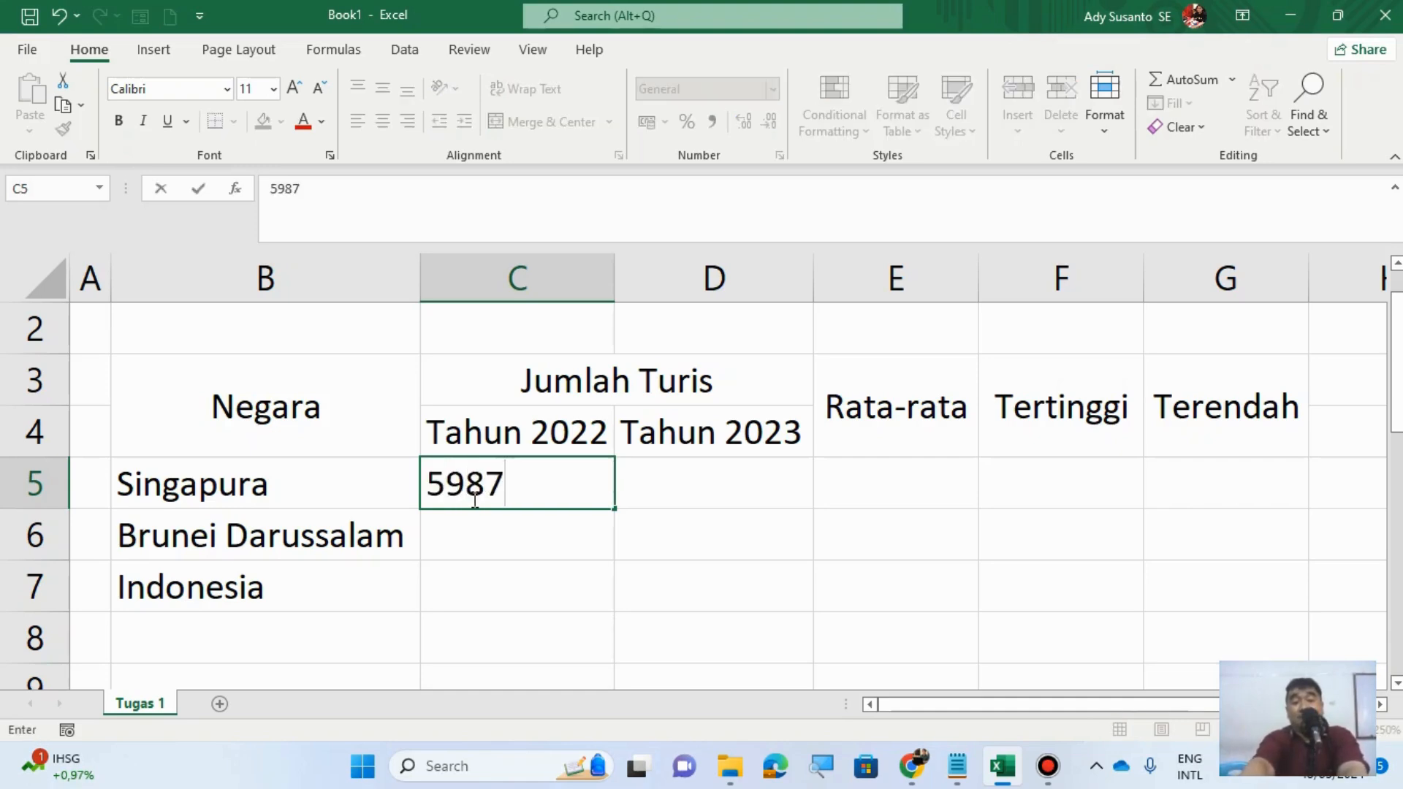
type("903")
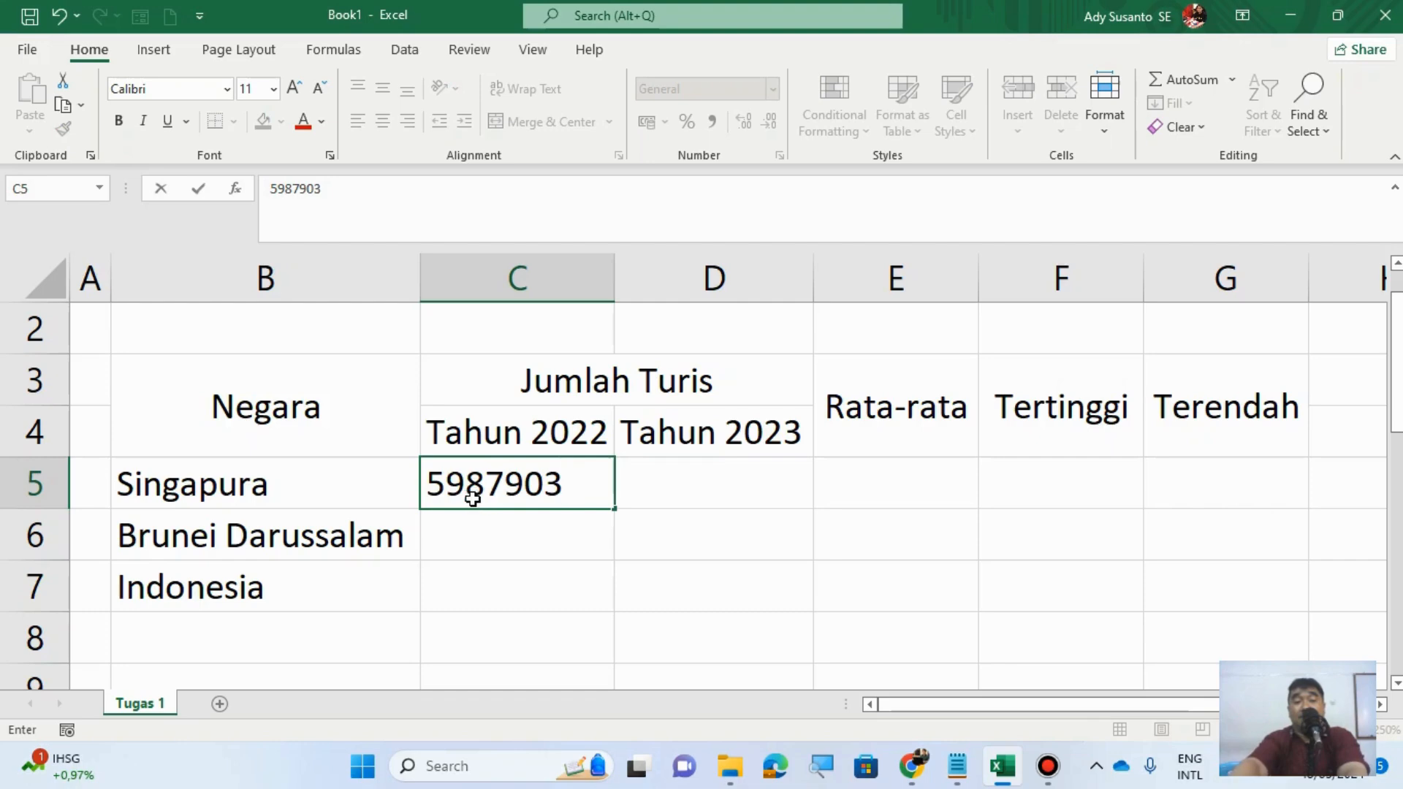
key("Return")
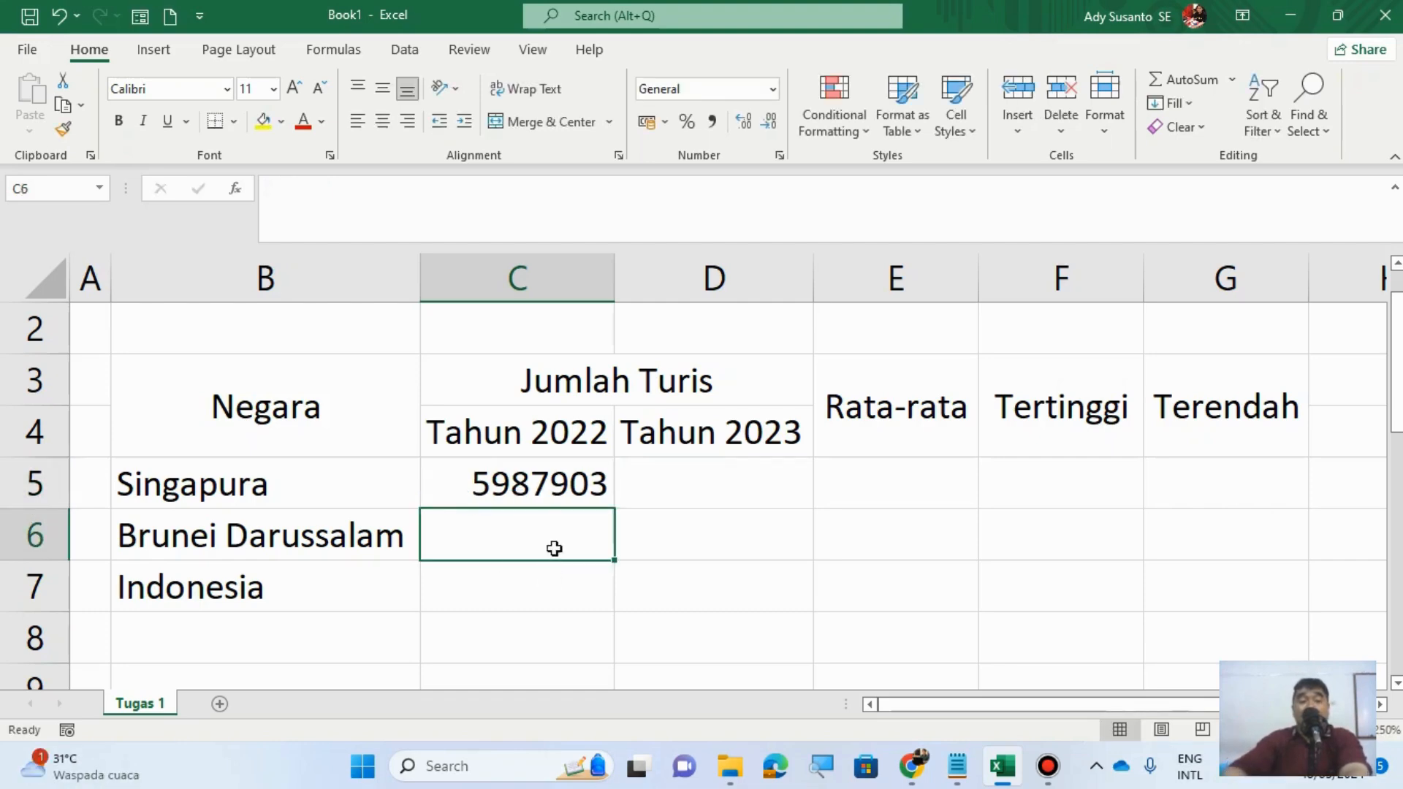
left_click(647, 477)
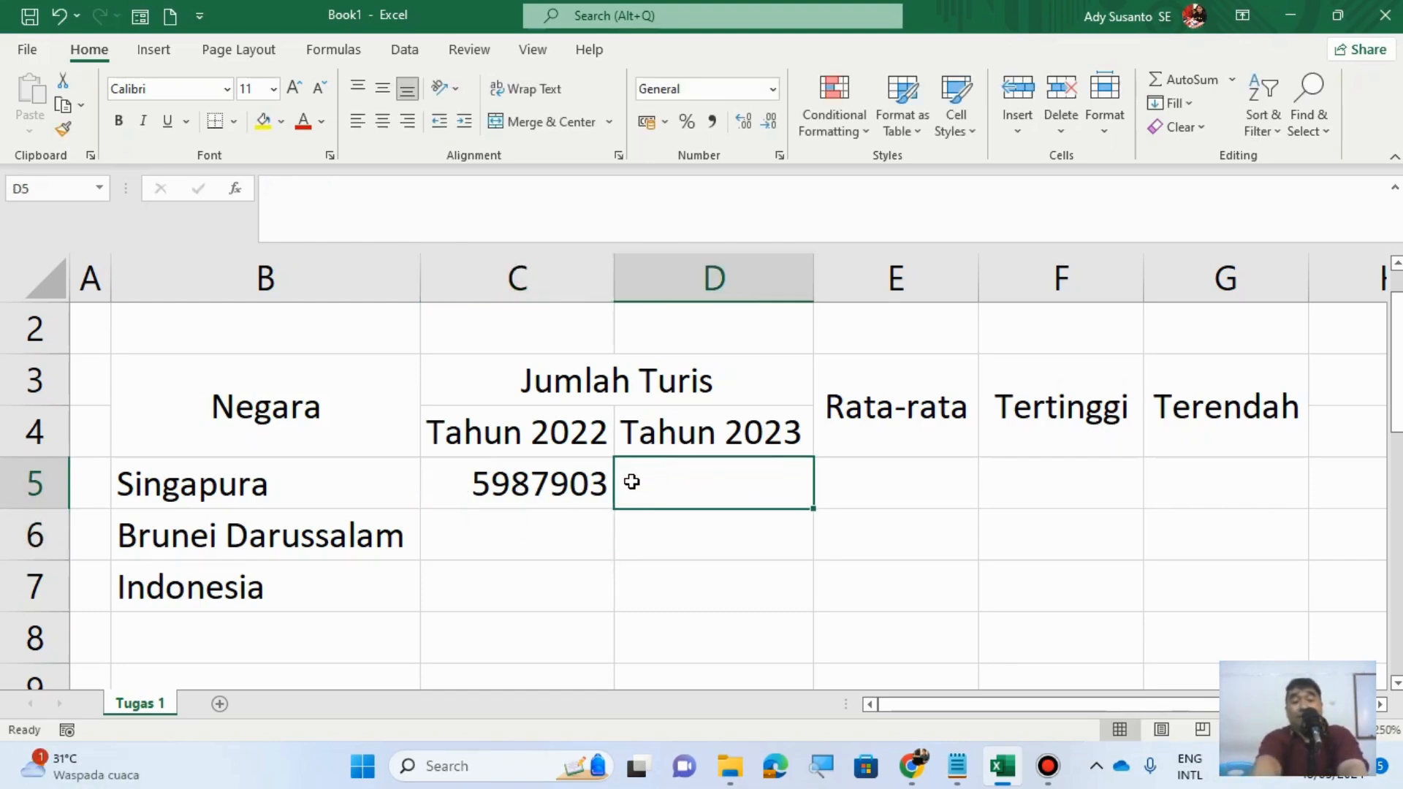
type("6509")
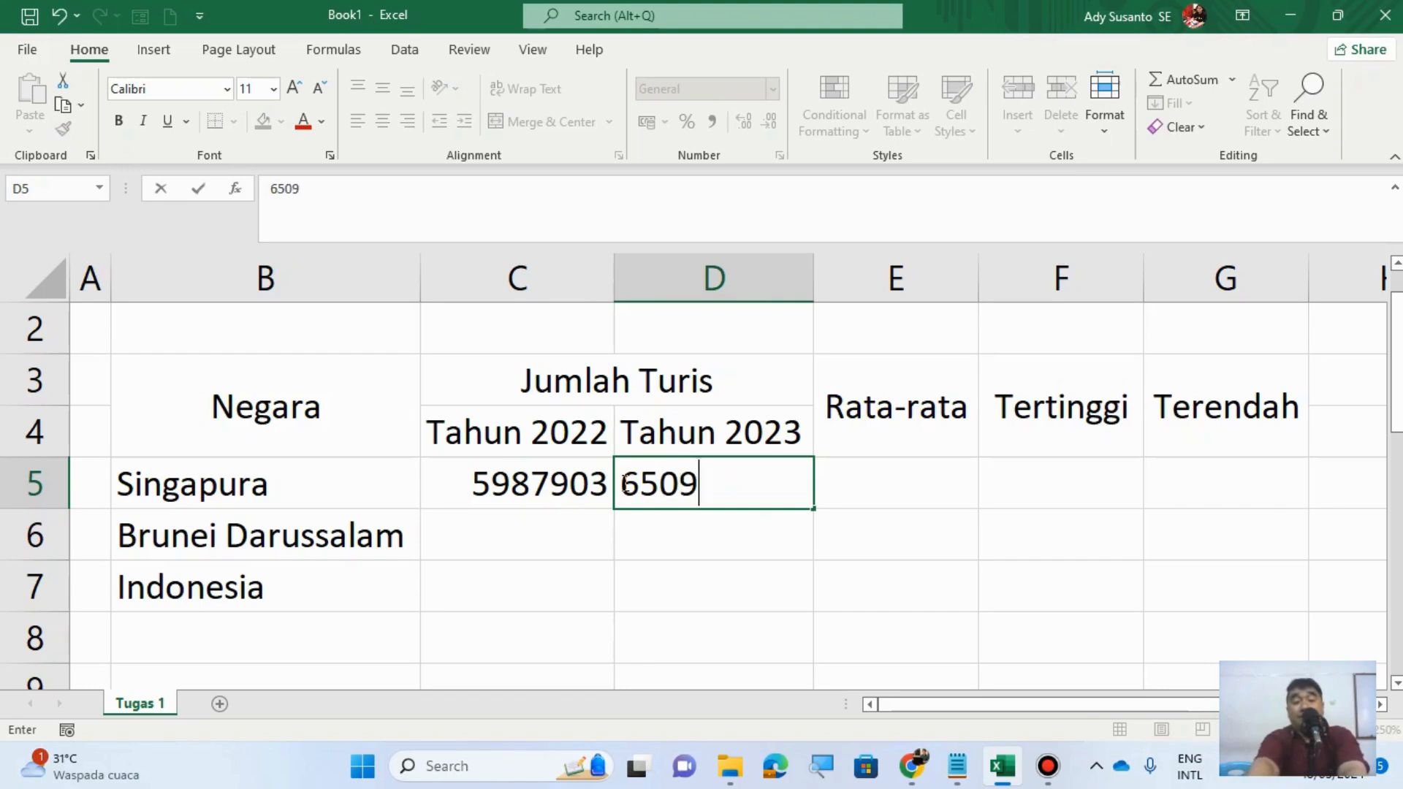
type("8884")
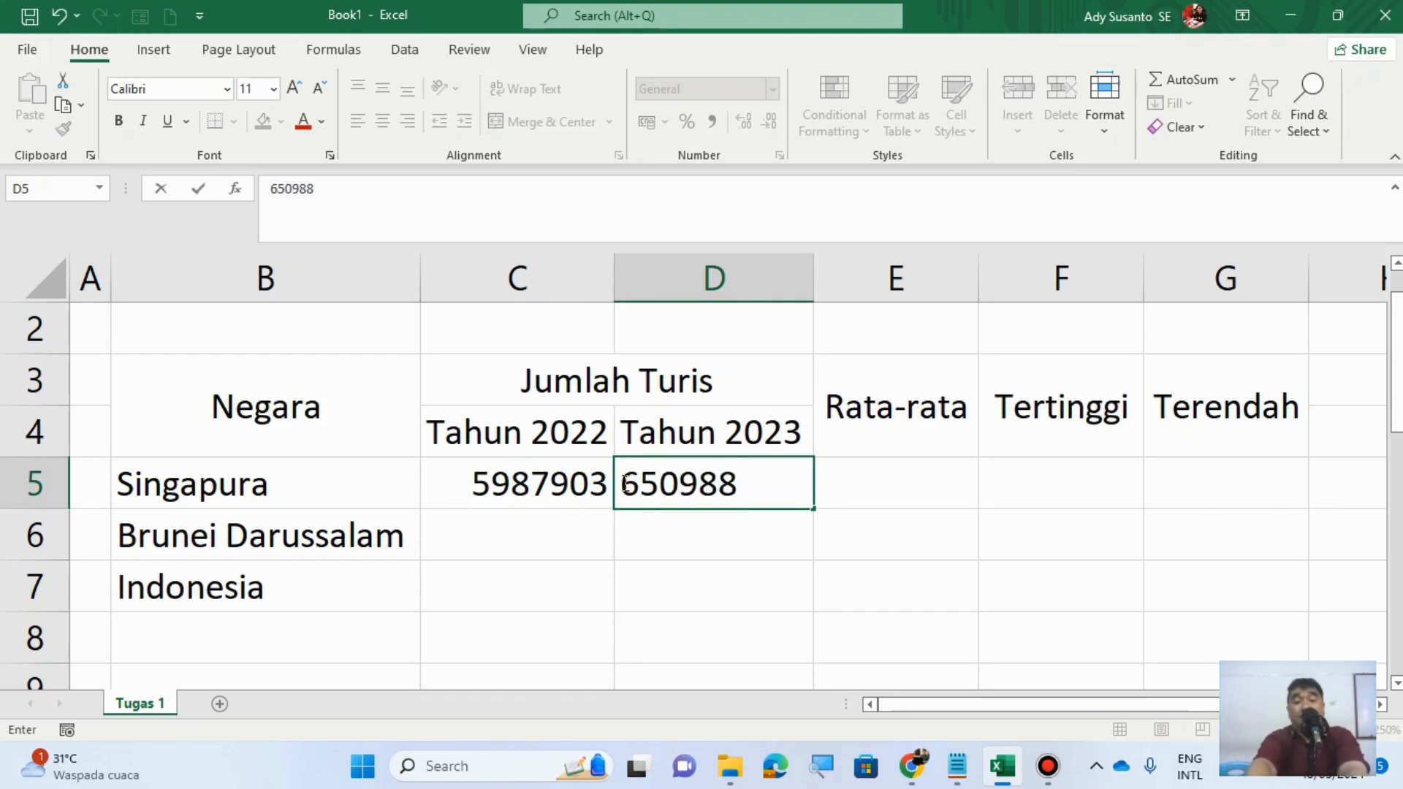
key("ctrl+Return")
key("Return")
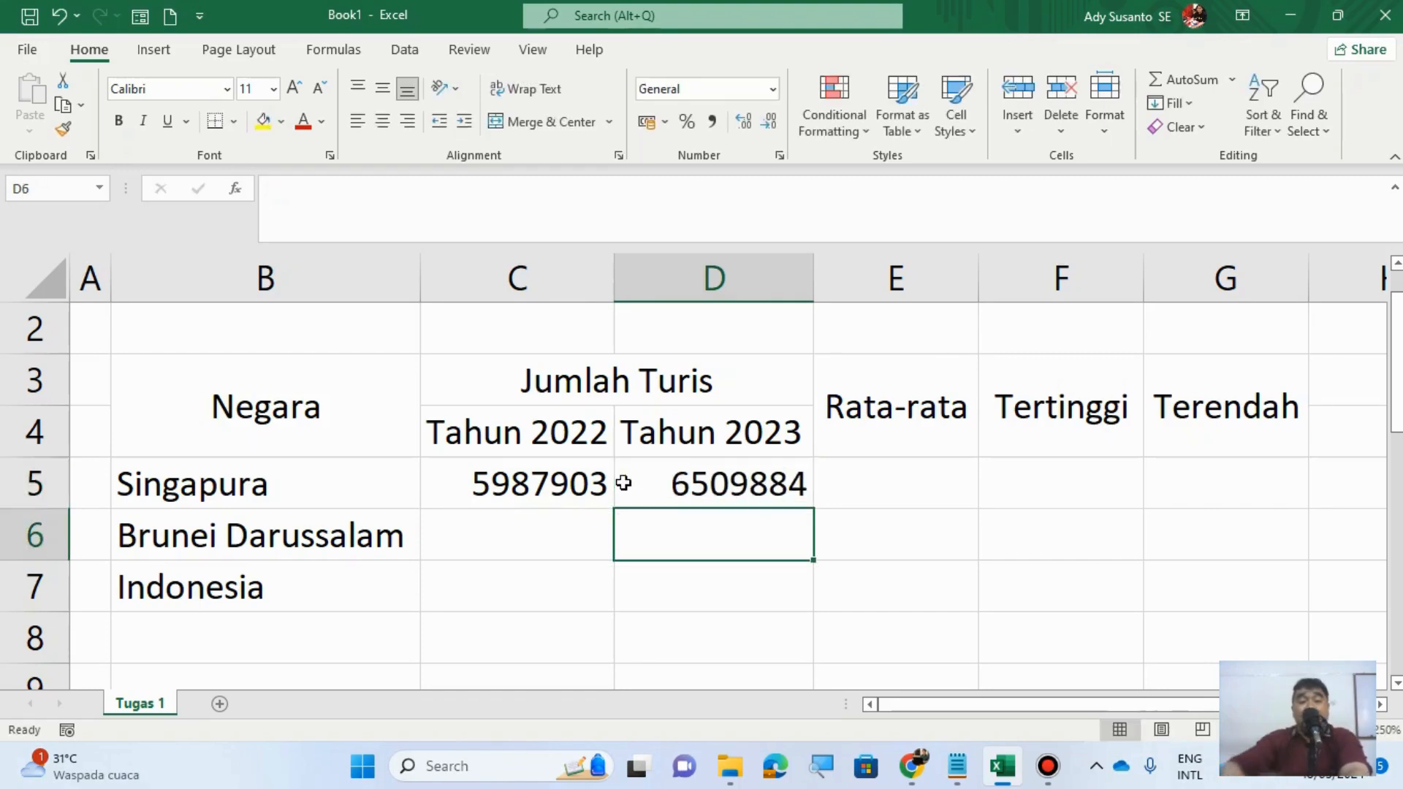
Step: Enter Brunei Darussalam's tourist numbers in row 6: 3689093 for Tahun 2022 and 6787459 for Tahun 2023
left_click(526, 536)
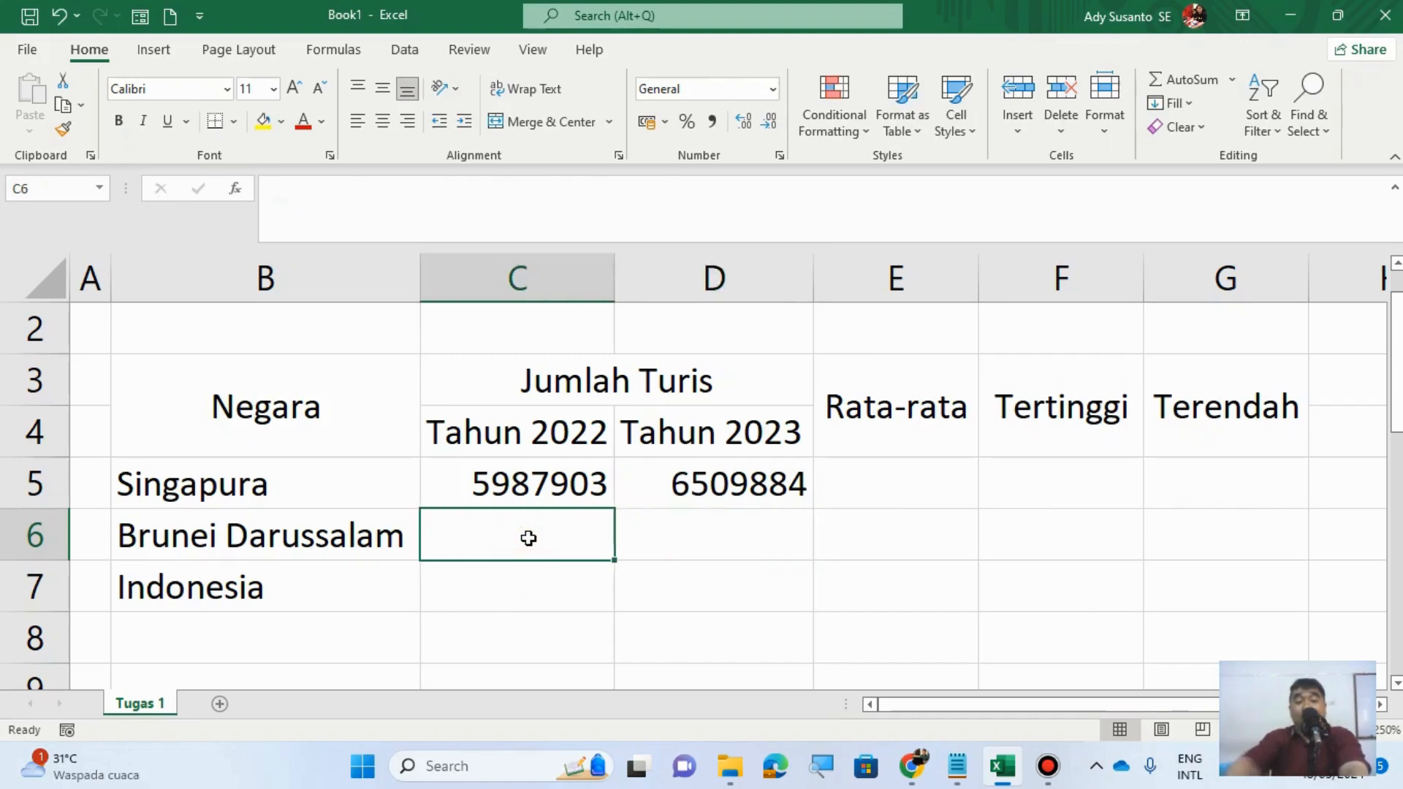
type("3689")
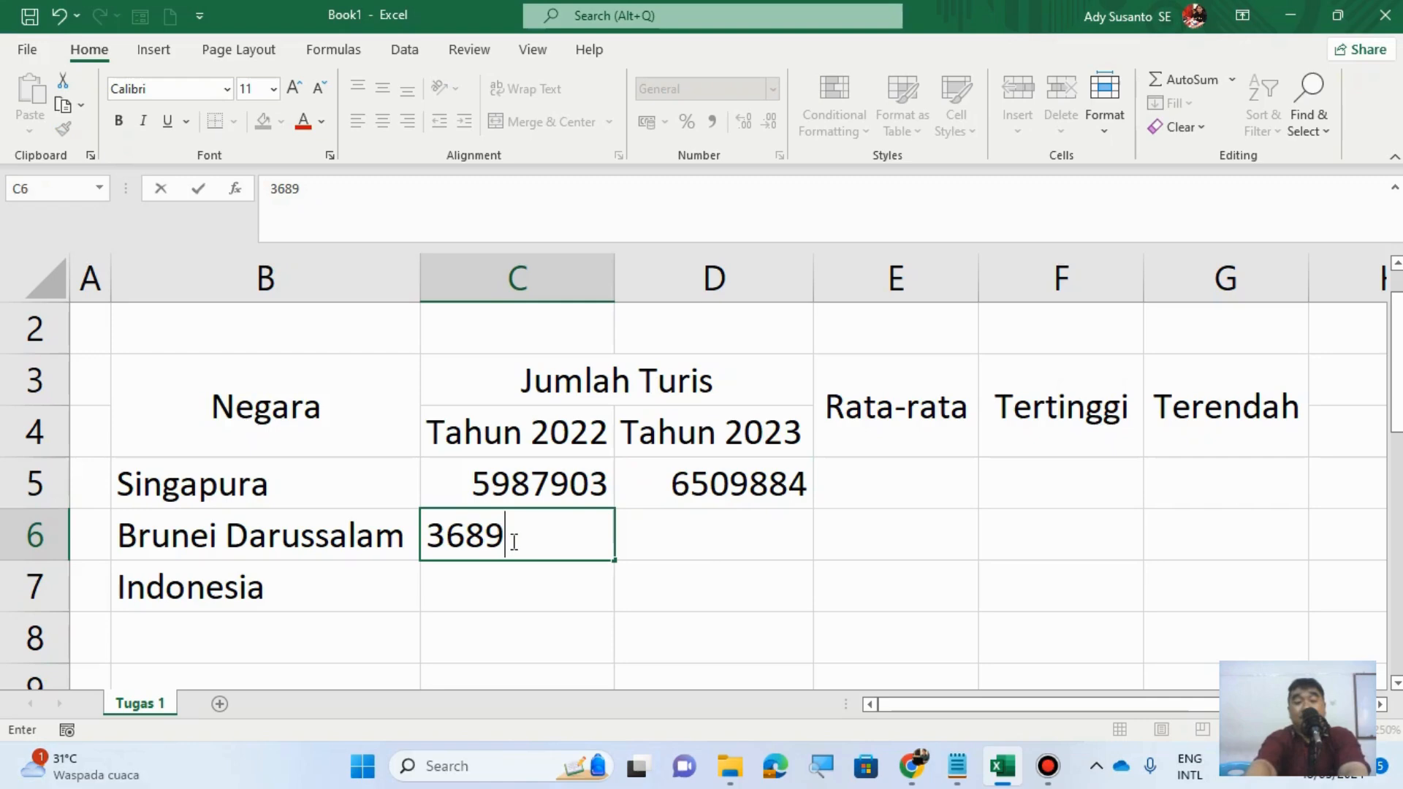
type("093")
key("Tab")
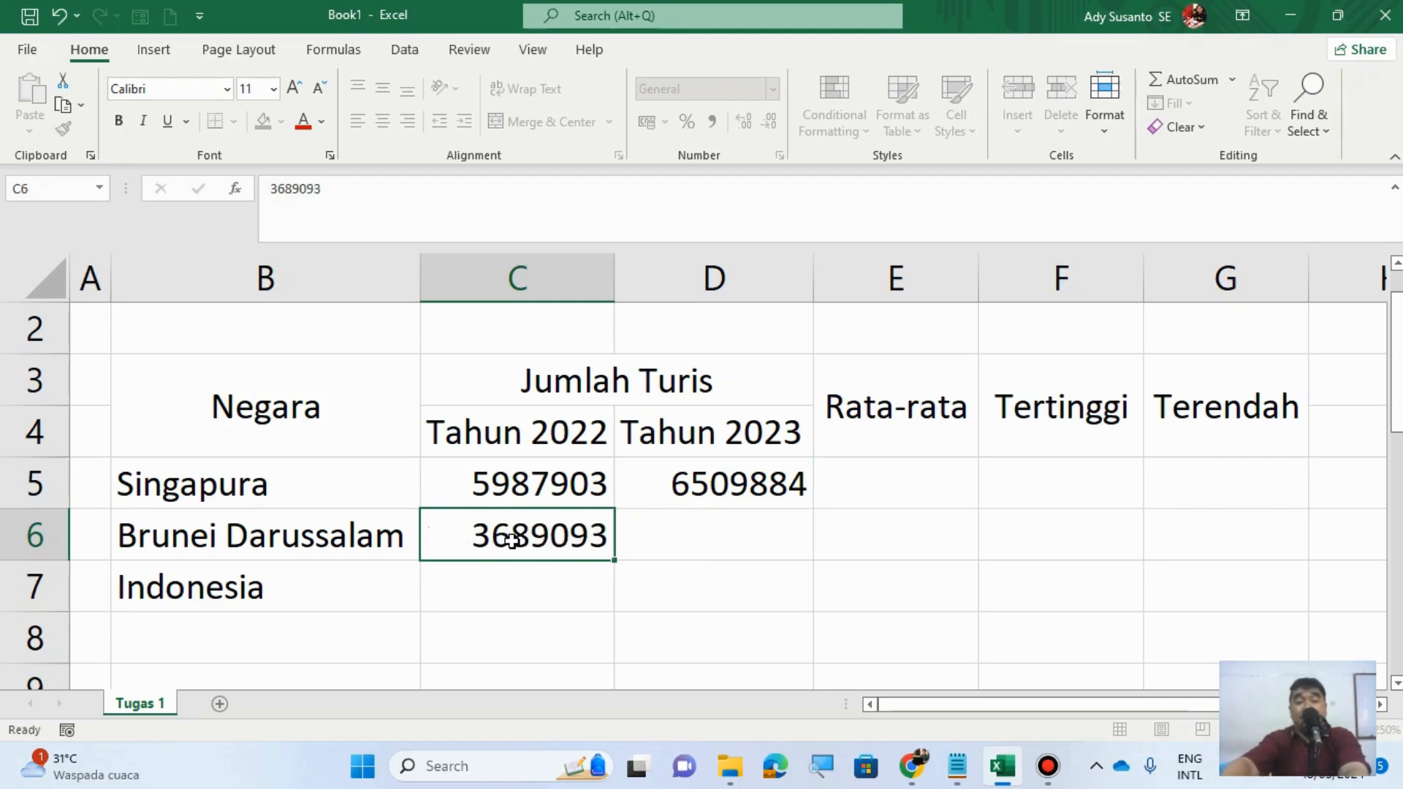
type("65")
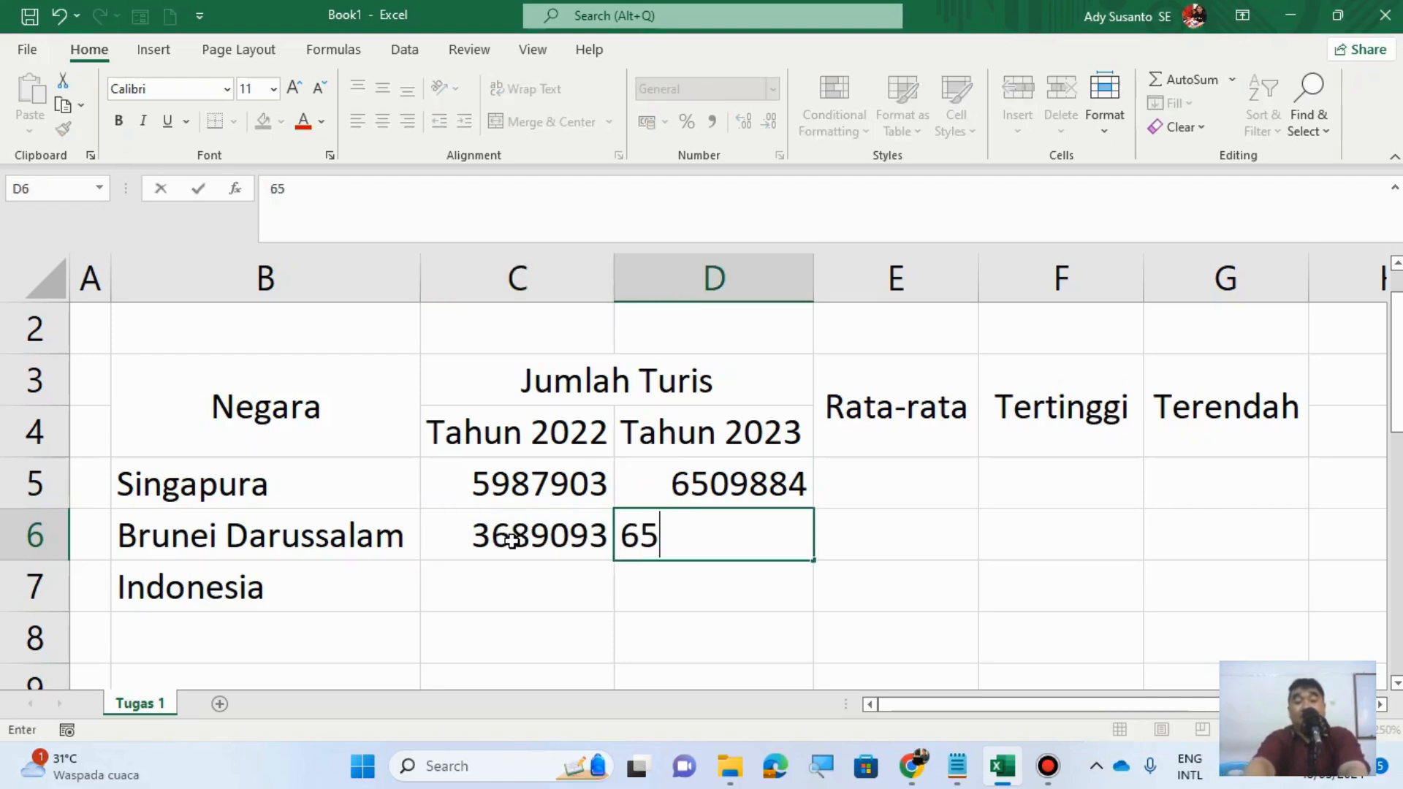
key("BackSpace")
type("787")
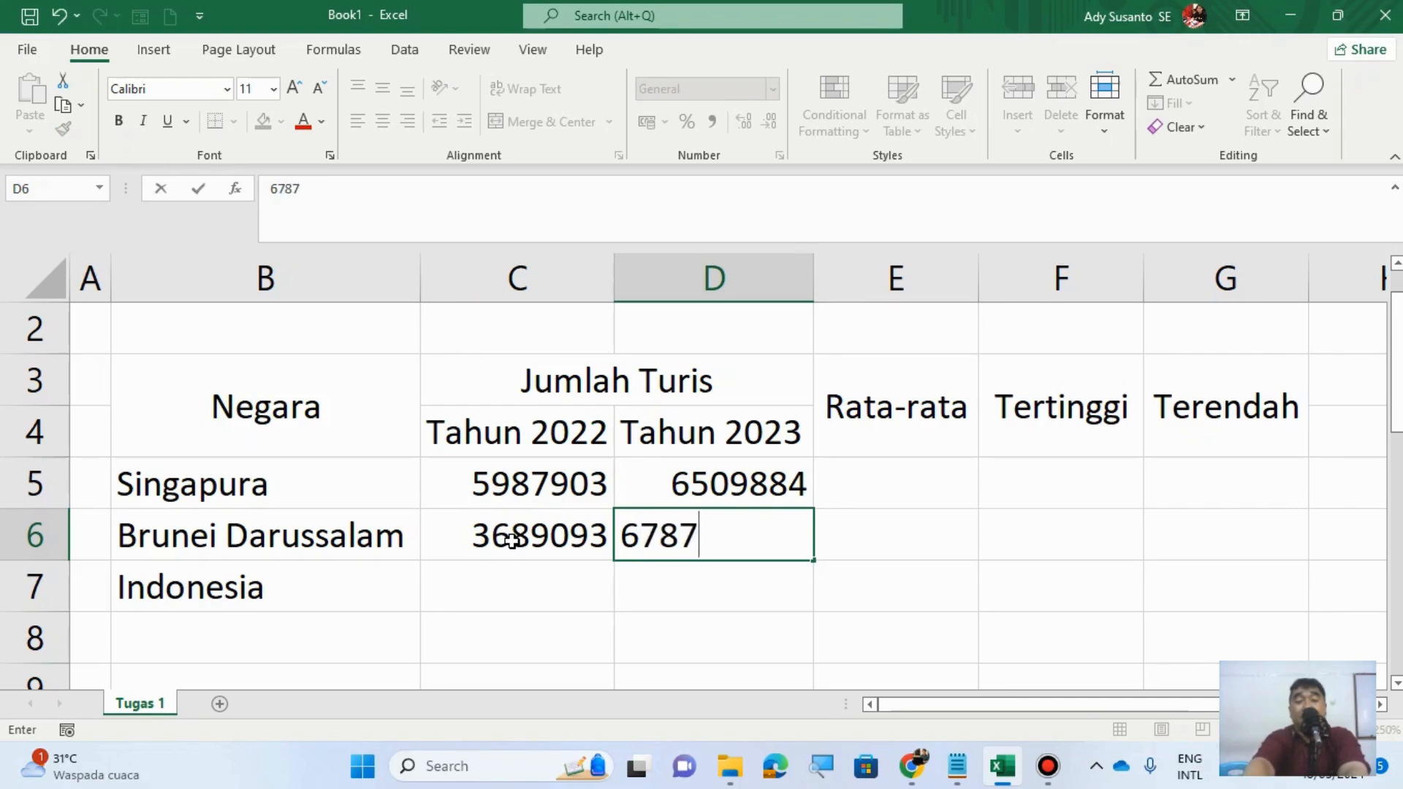
type("459")
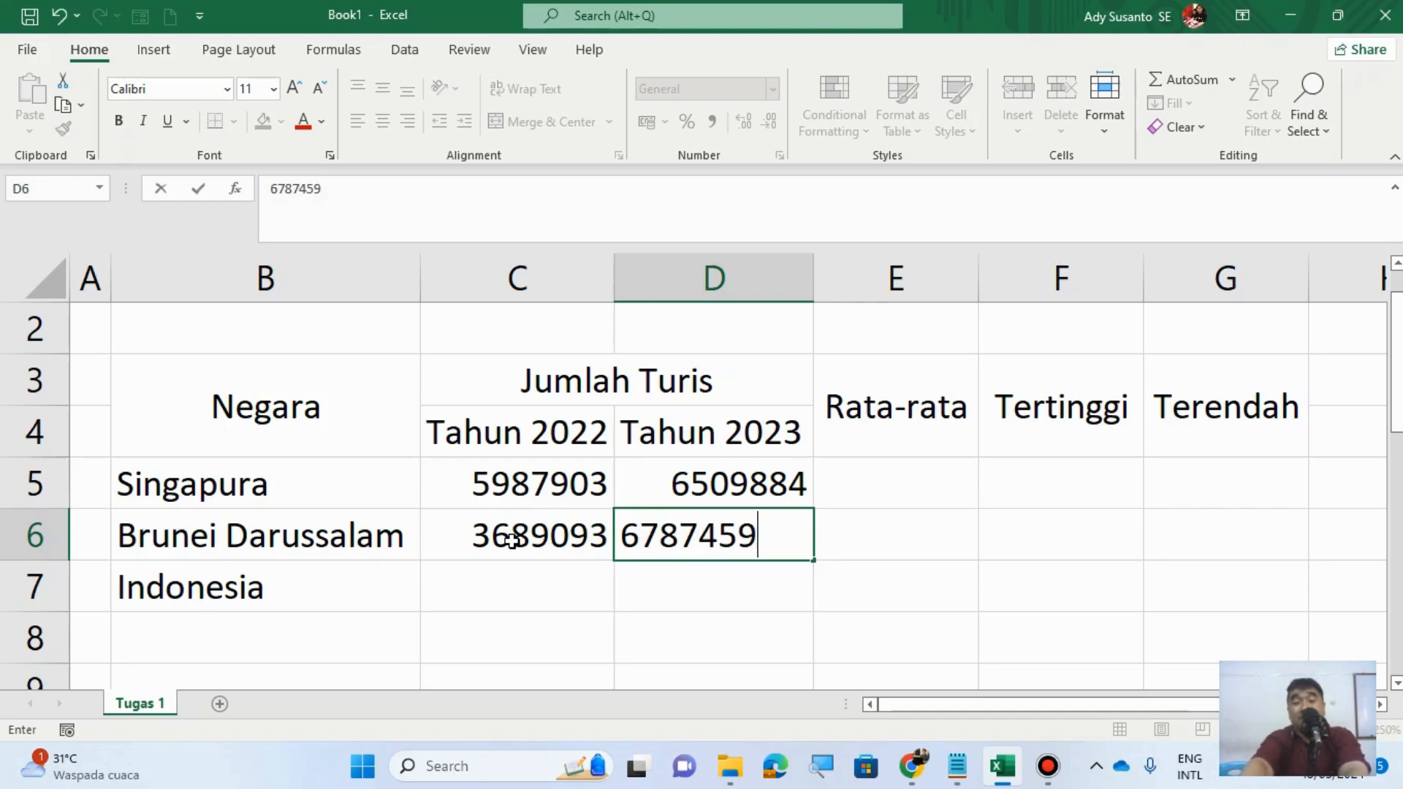
key("Return")
Step: Enter Indonesia's tourist numbers in row 7: 8769803 for Tahun 2022 and 9765865 for Tahun 2023
left_click(510, 589)
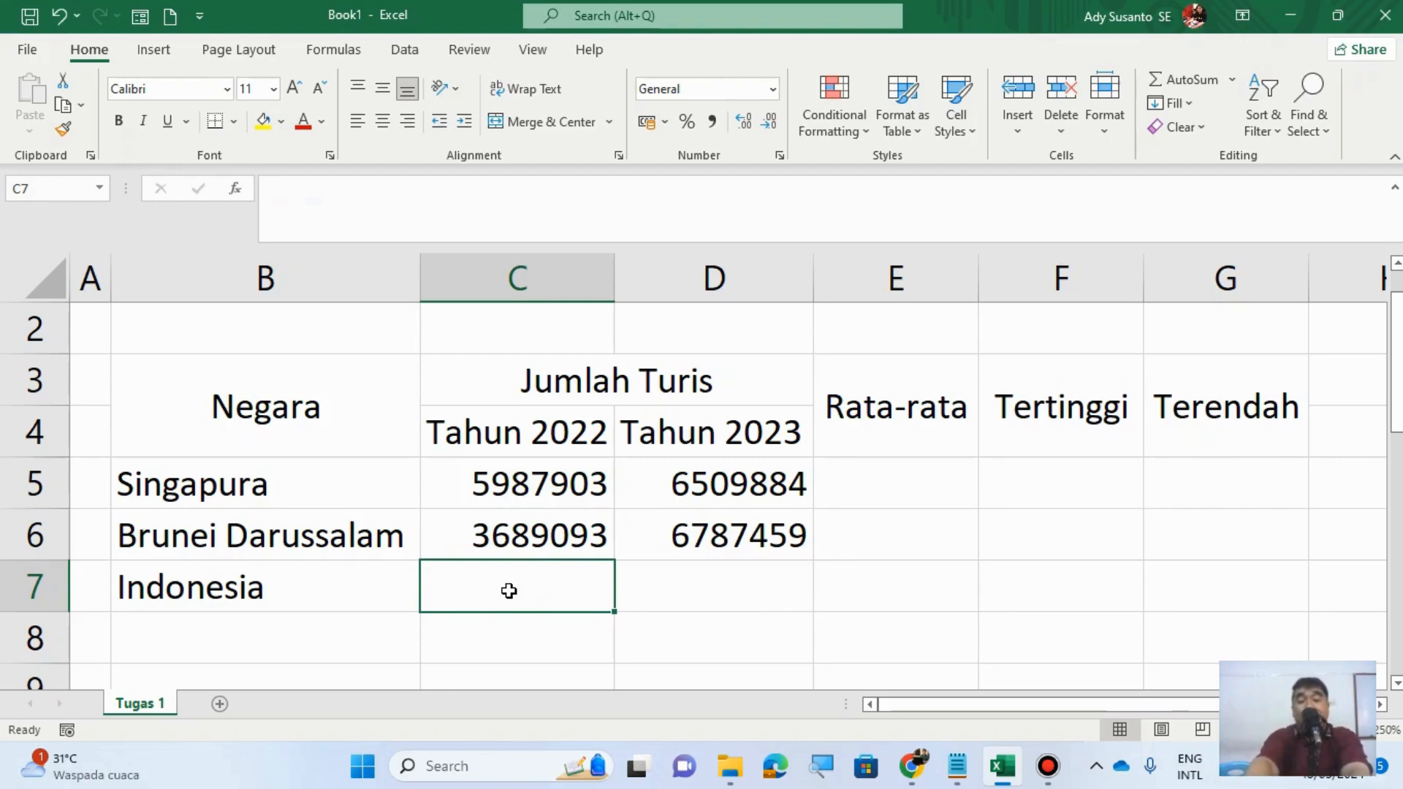
type("876")
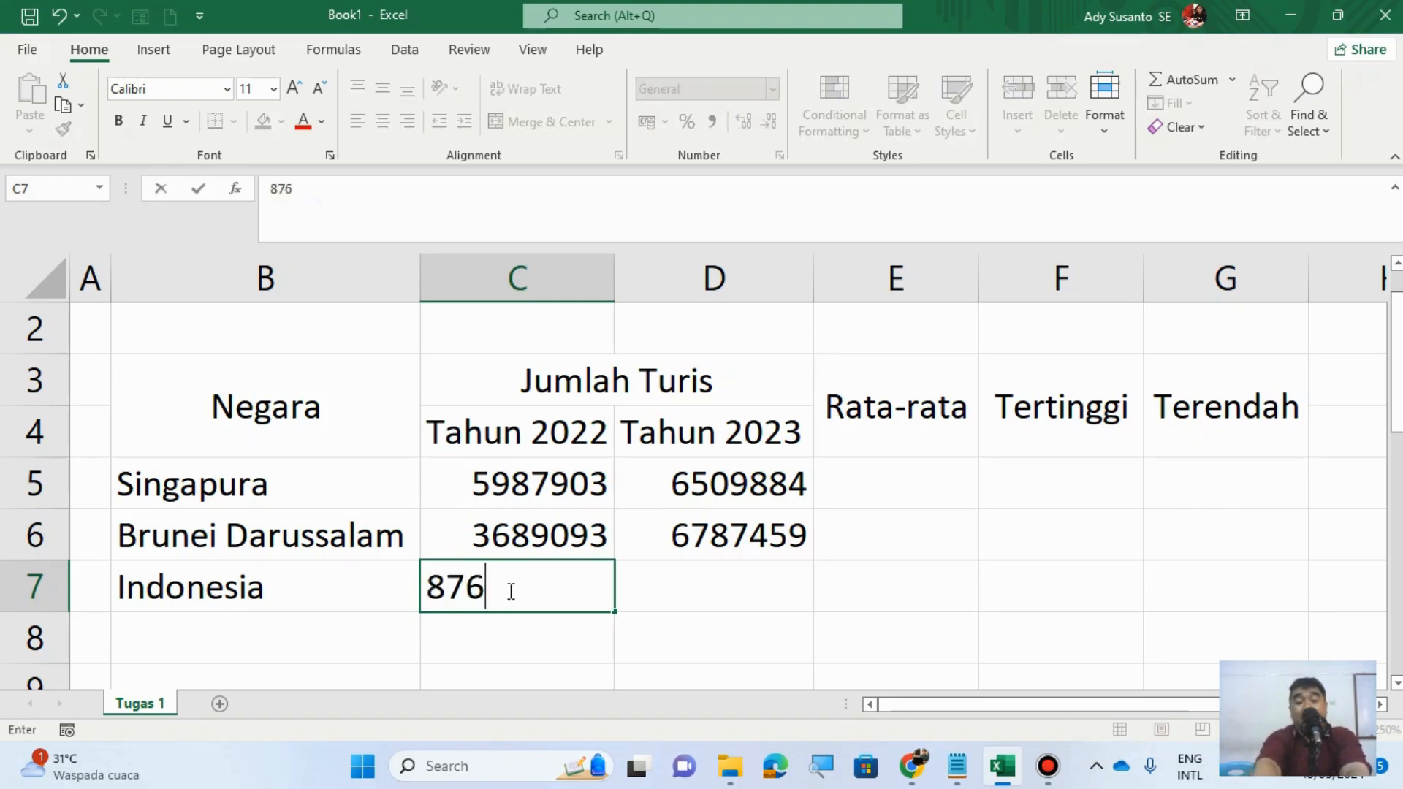
type("98")
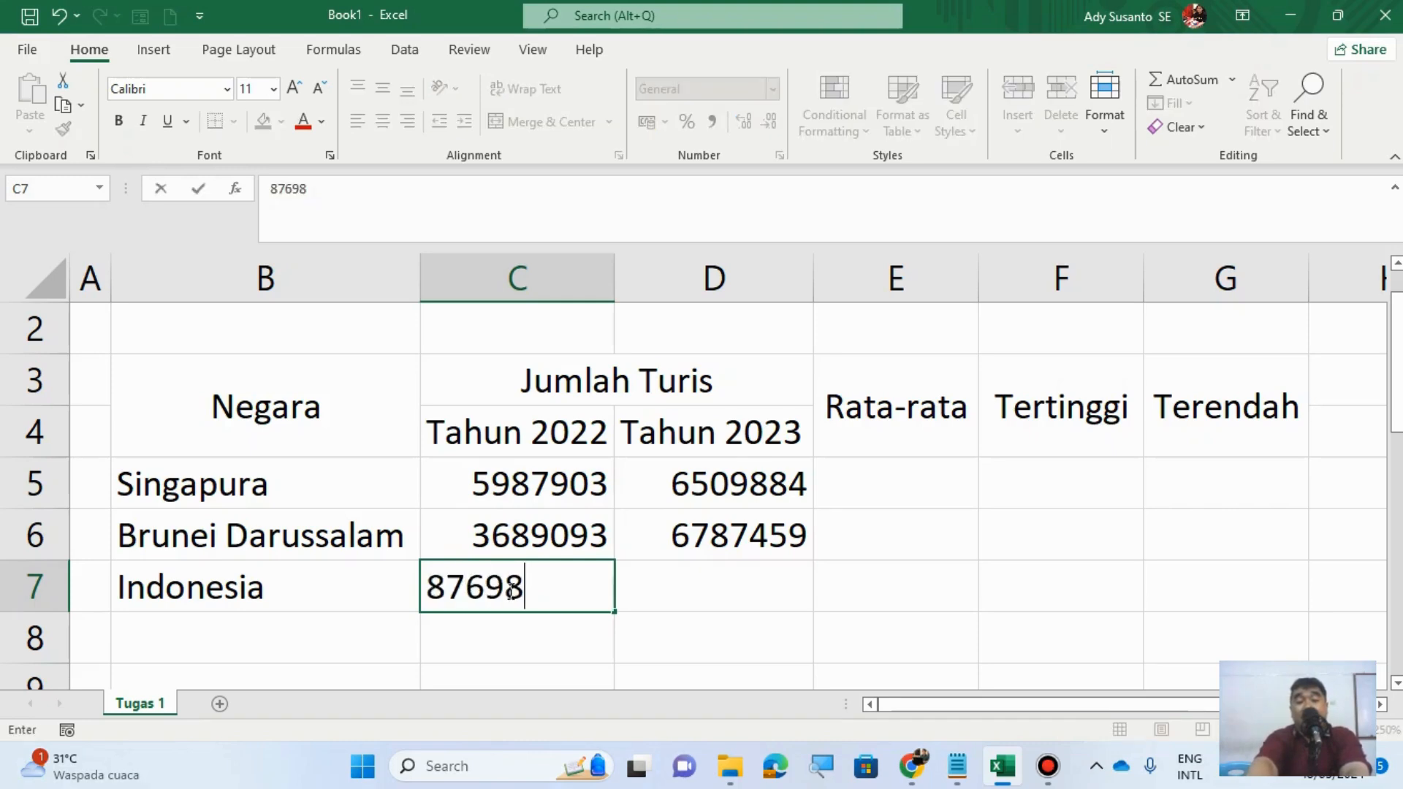
type("03")
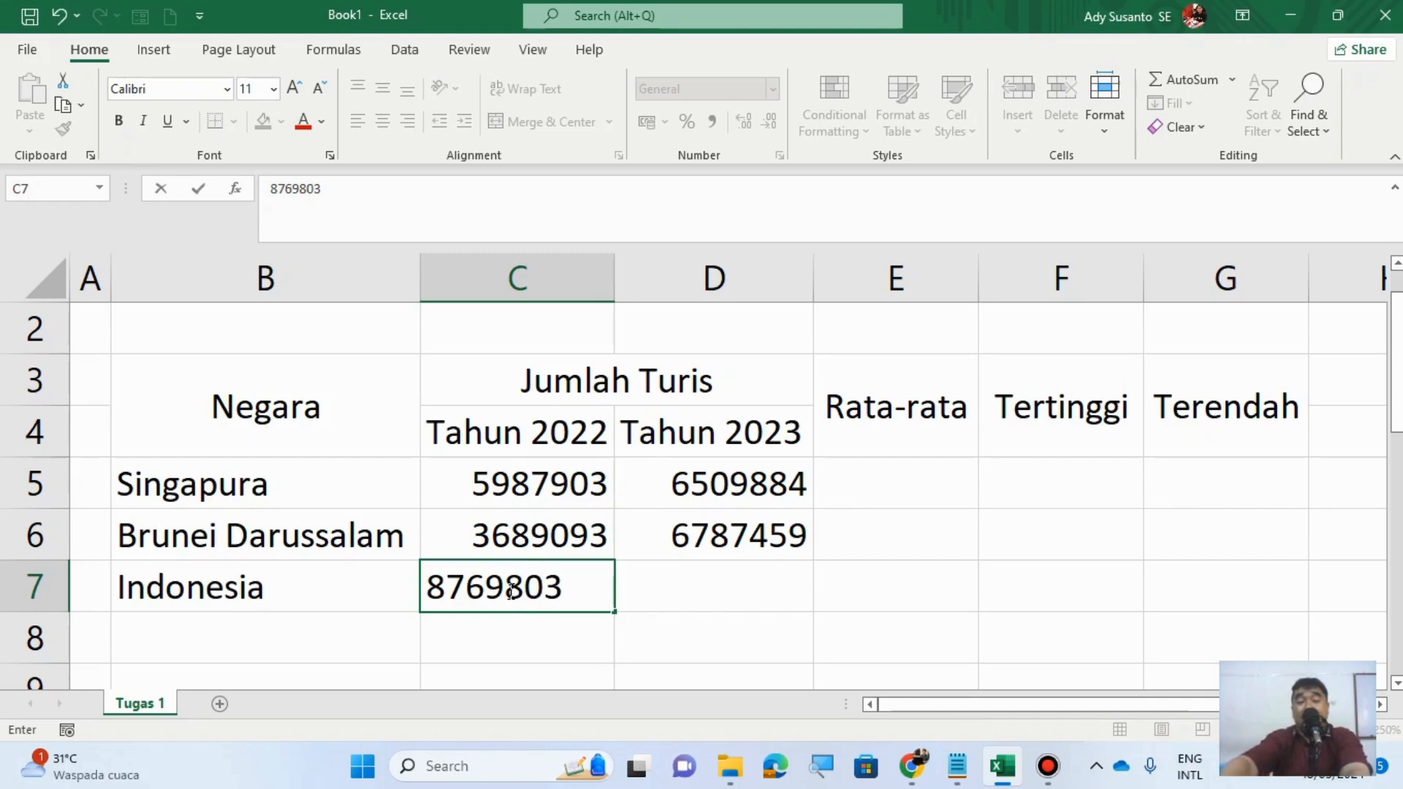
key("Tab")
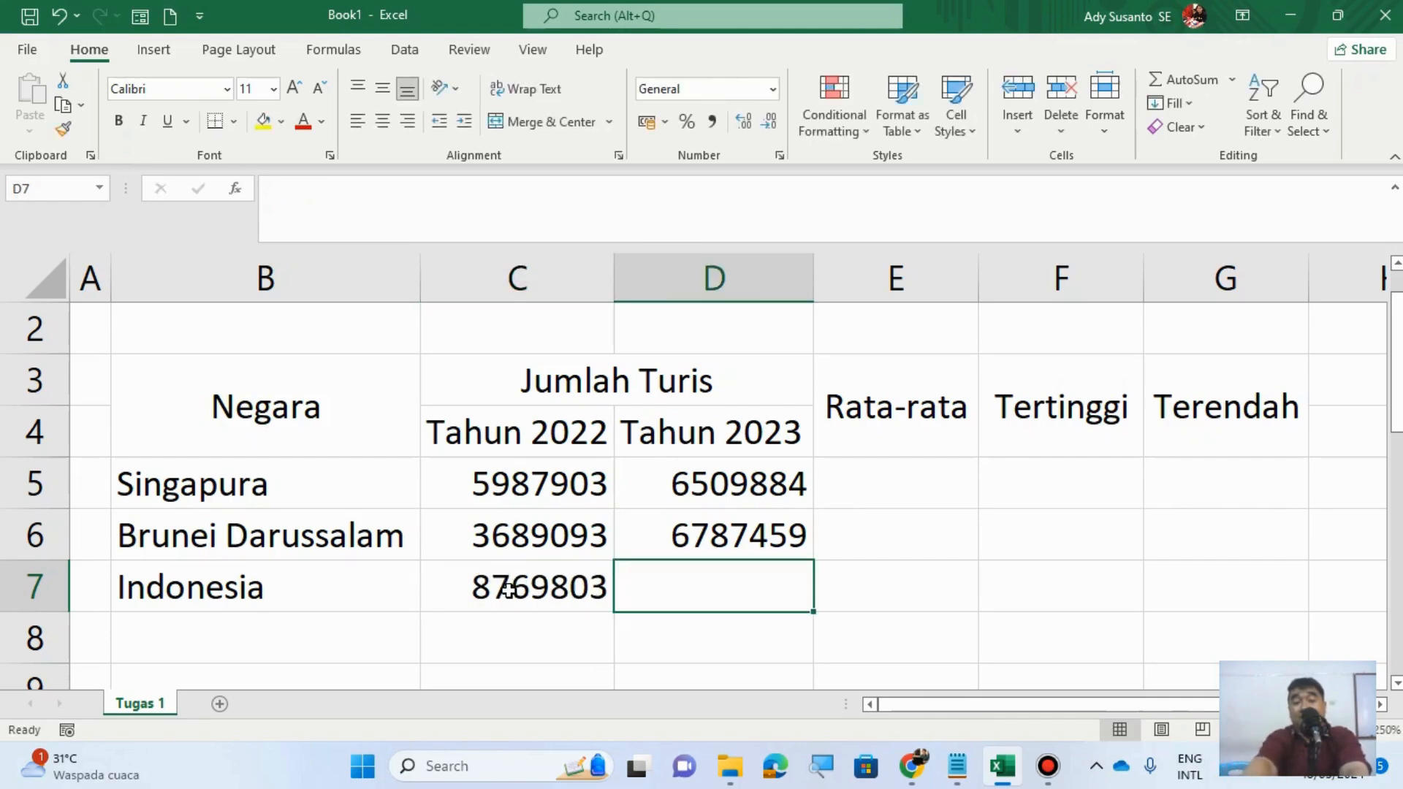
type("9765")
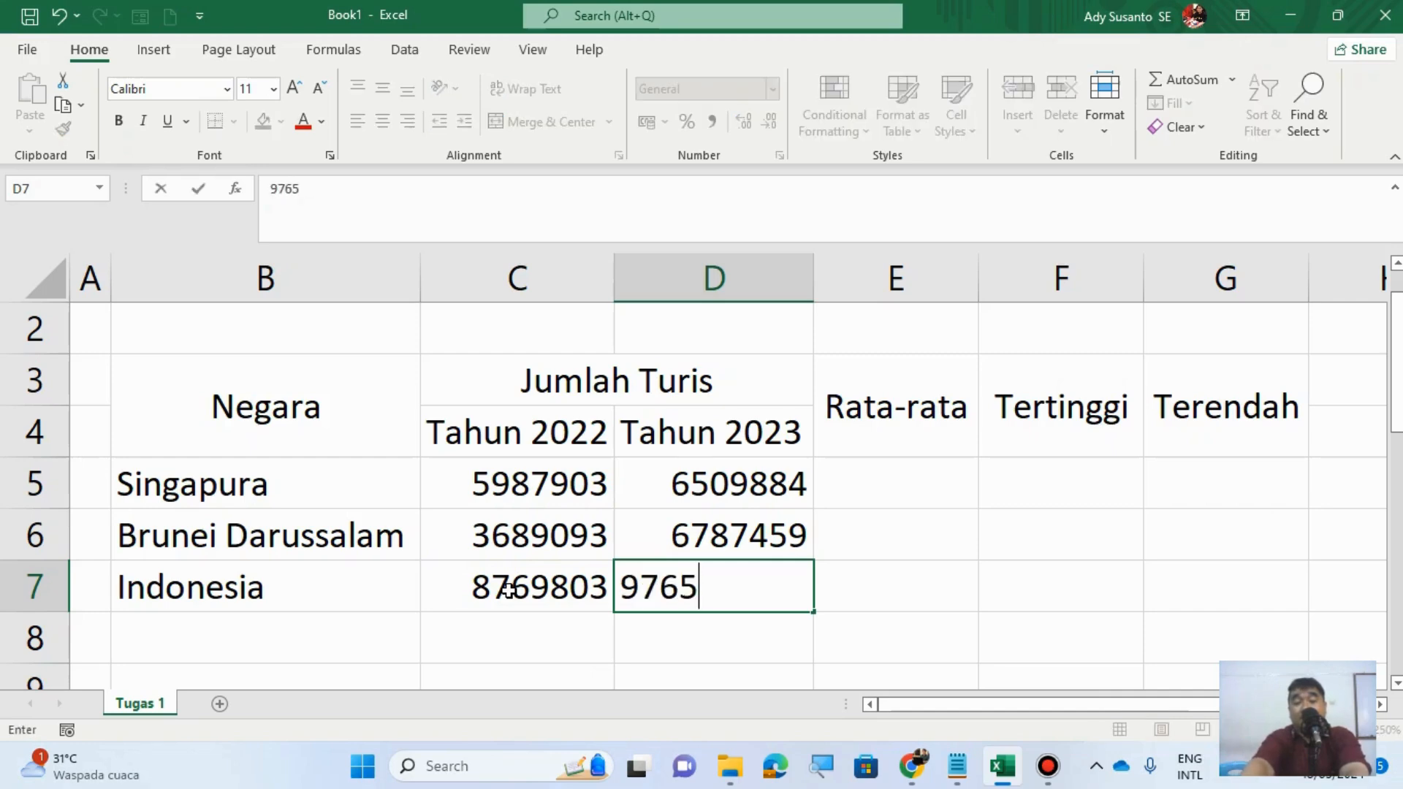
type("865")
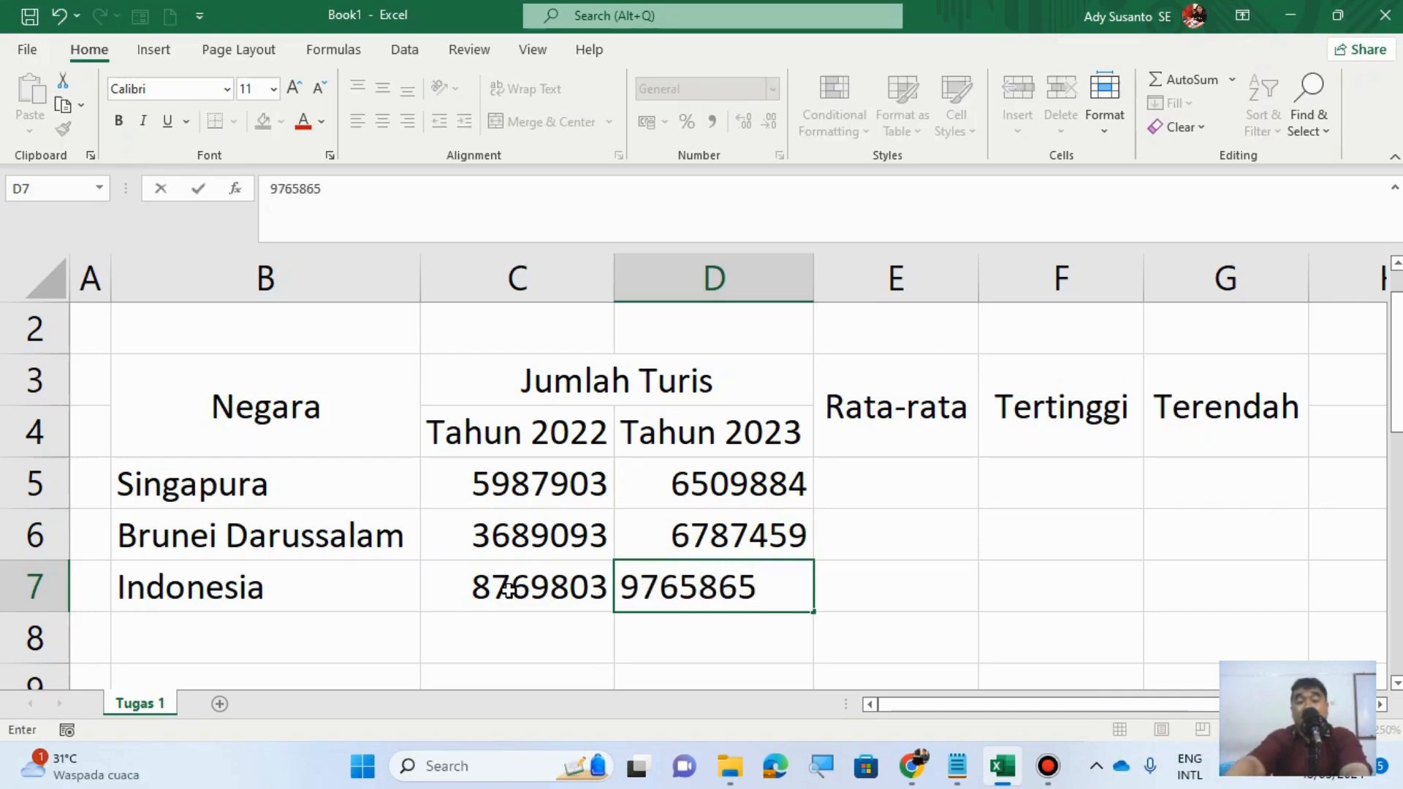
key("Return")
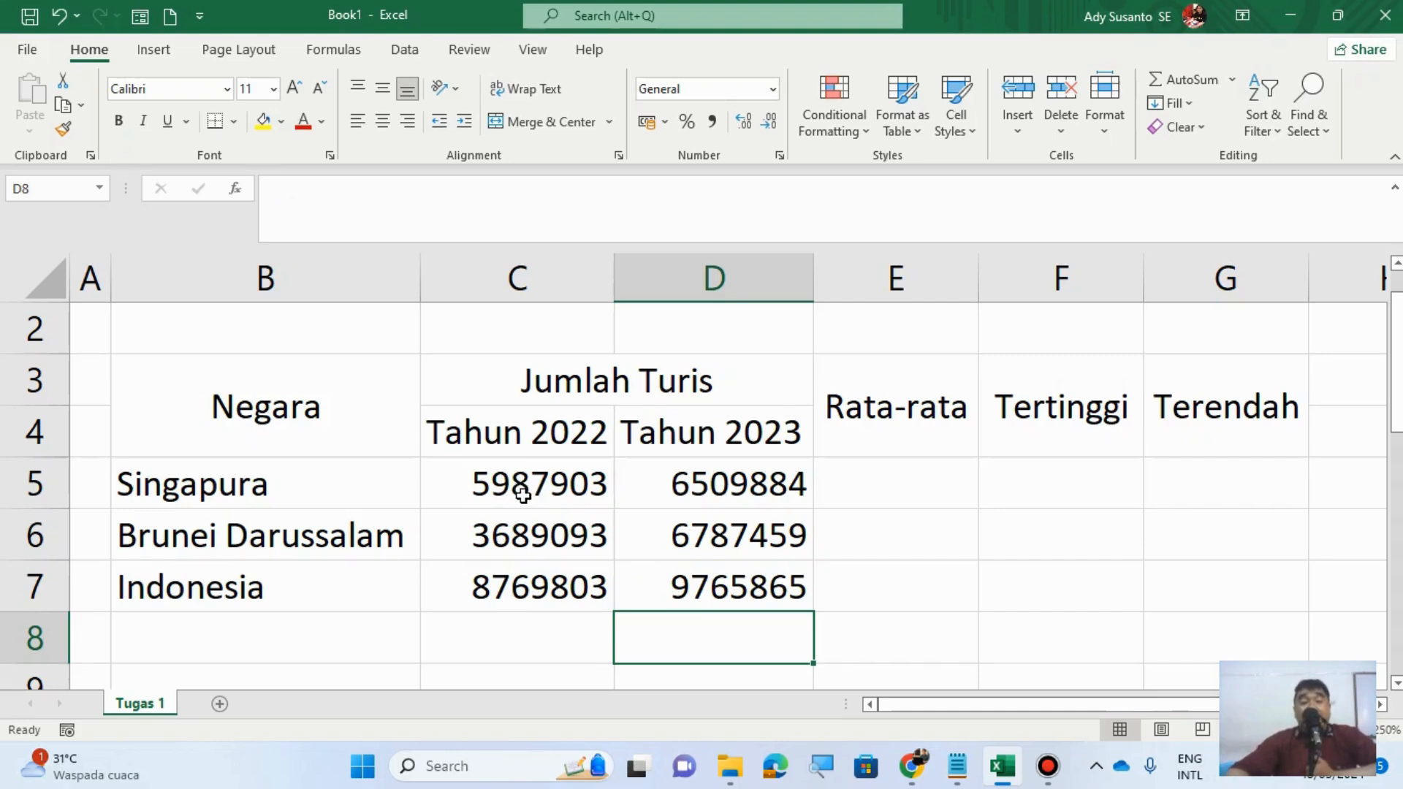
Step: Format the tourist figures in C5:D7 as Number with 0 decimal places and the 1000 separator
left_click_drag(522, 495, 657, 601)
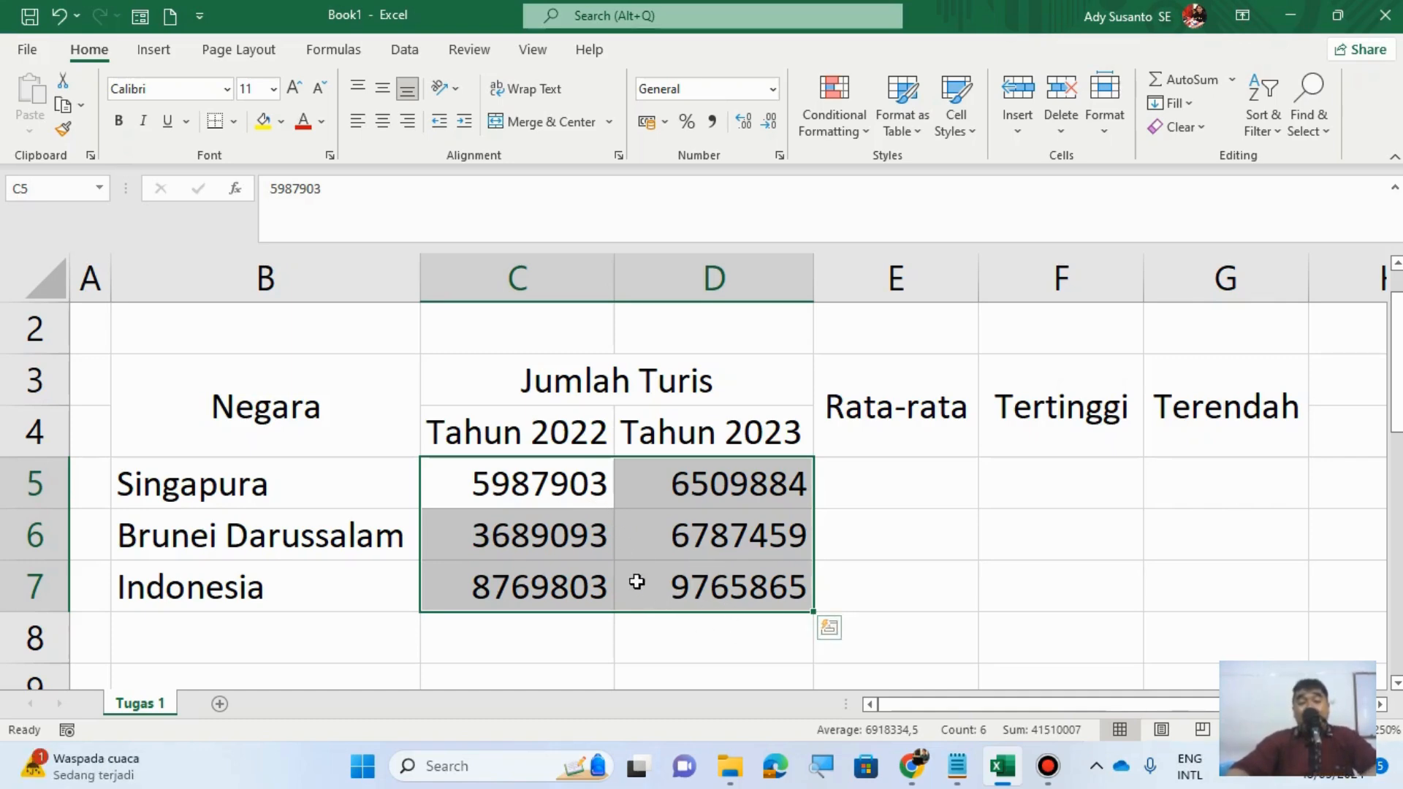
left_click(876, 561)
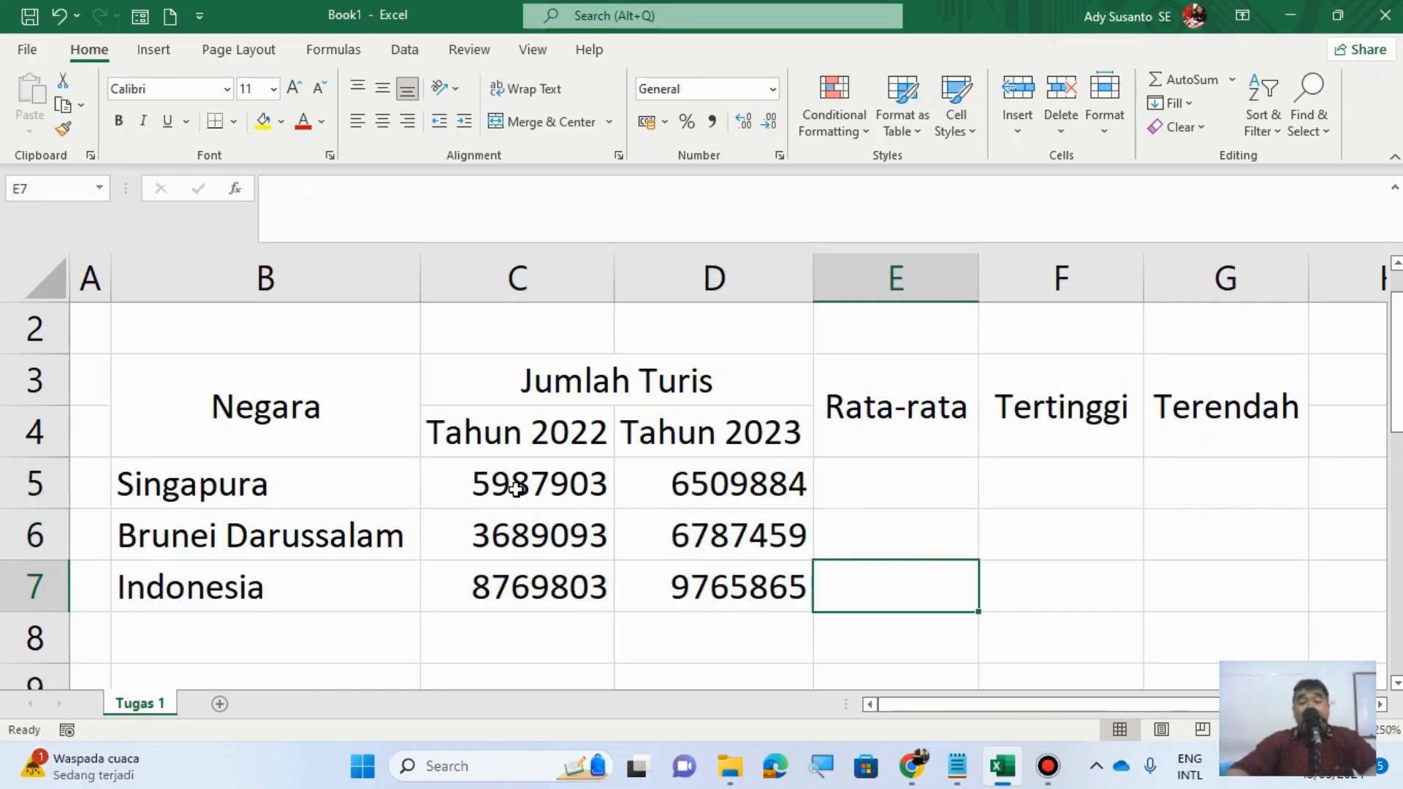
left_click_drag(517, 490, 695, 586)
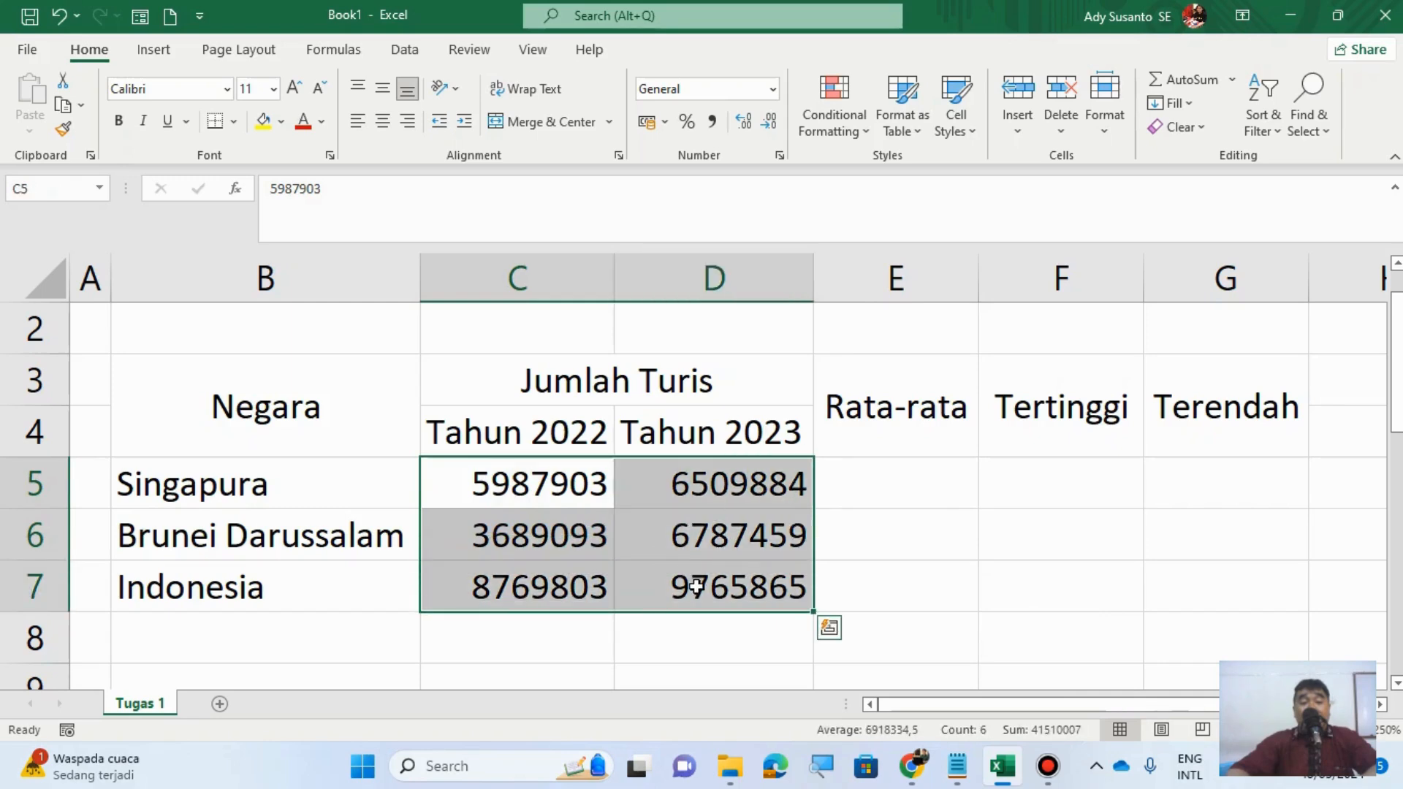
right_click(692, 540)
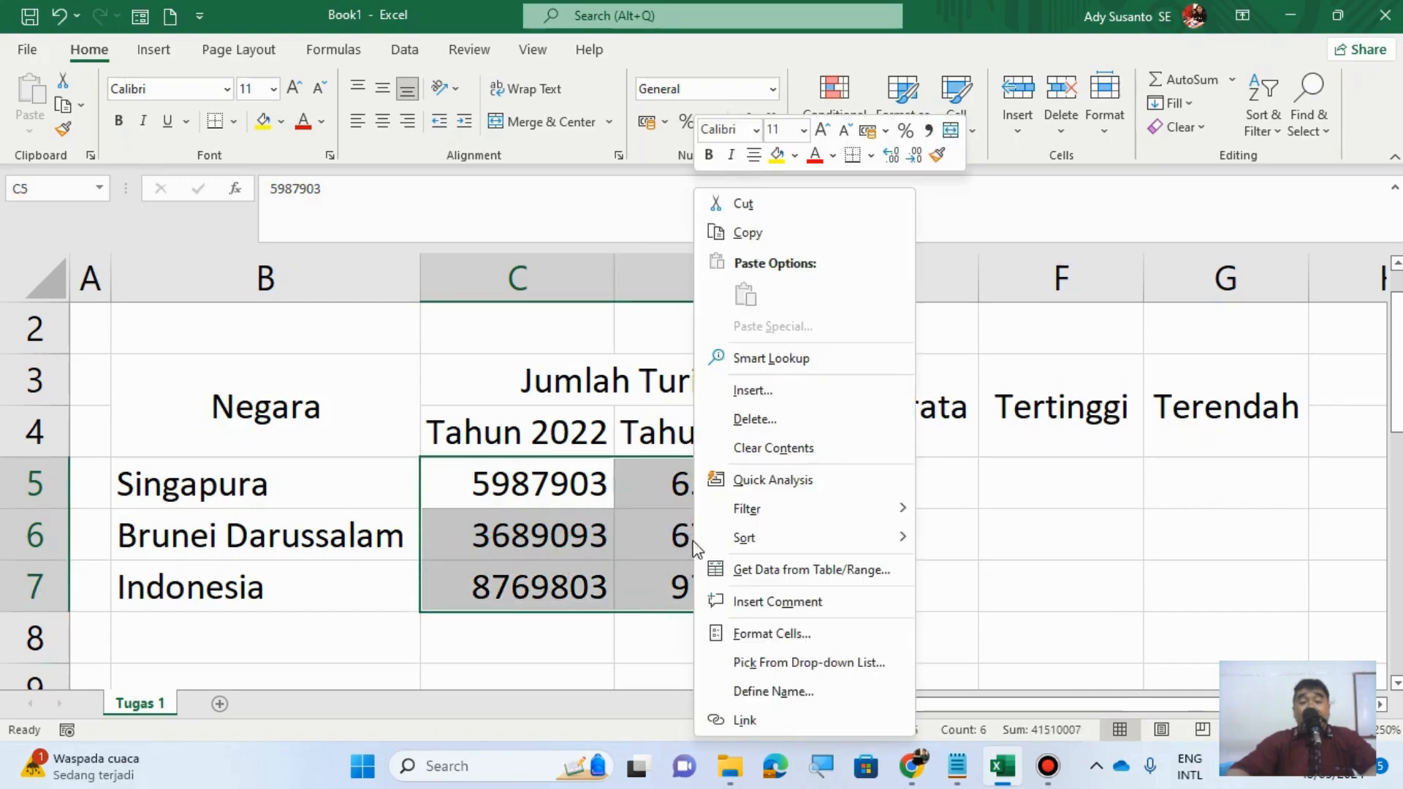
left_click(812, 634)
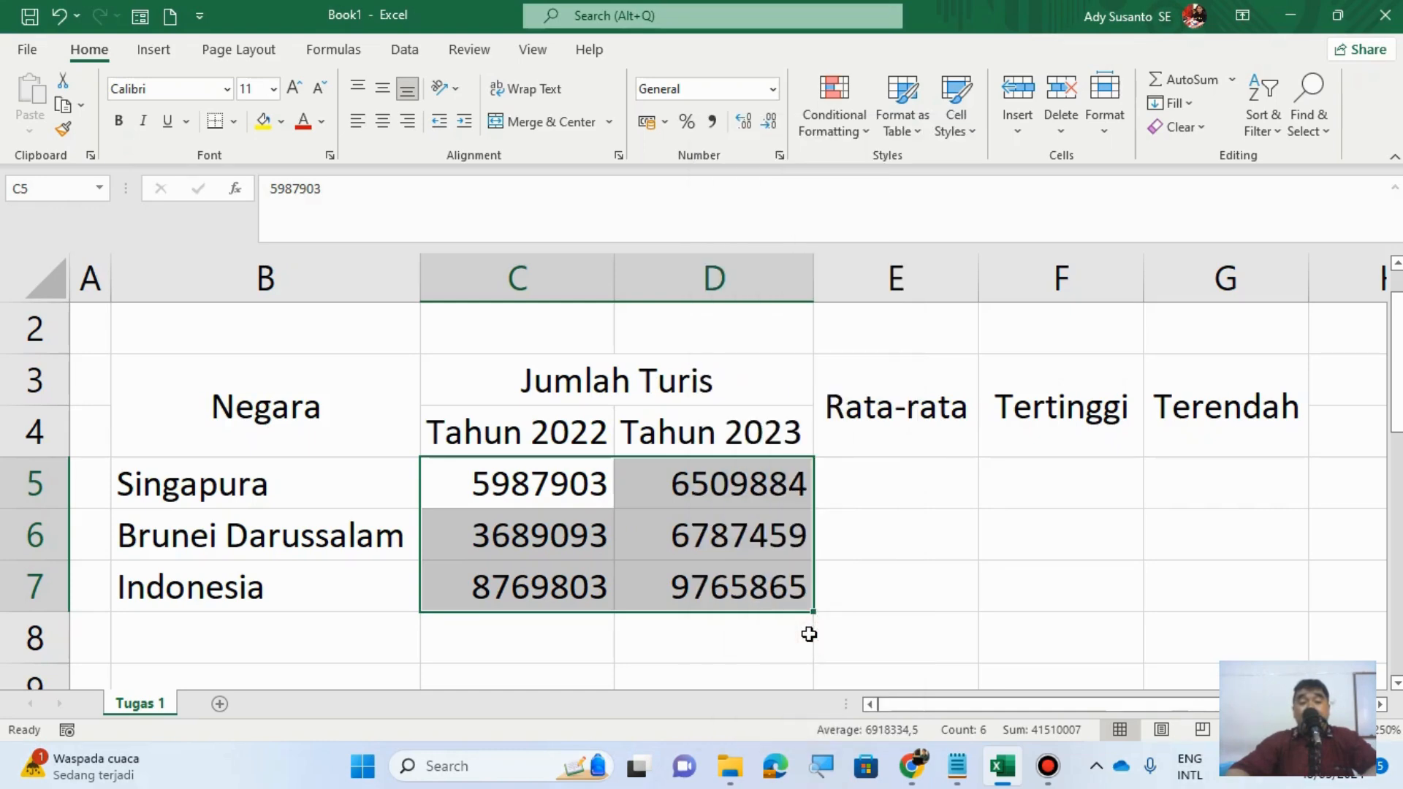
key("ctrl+1")
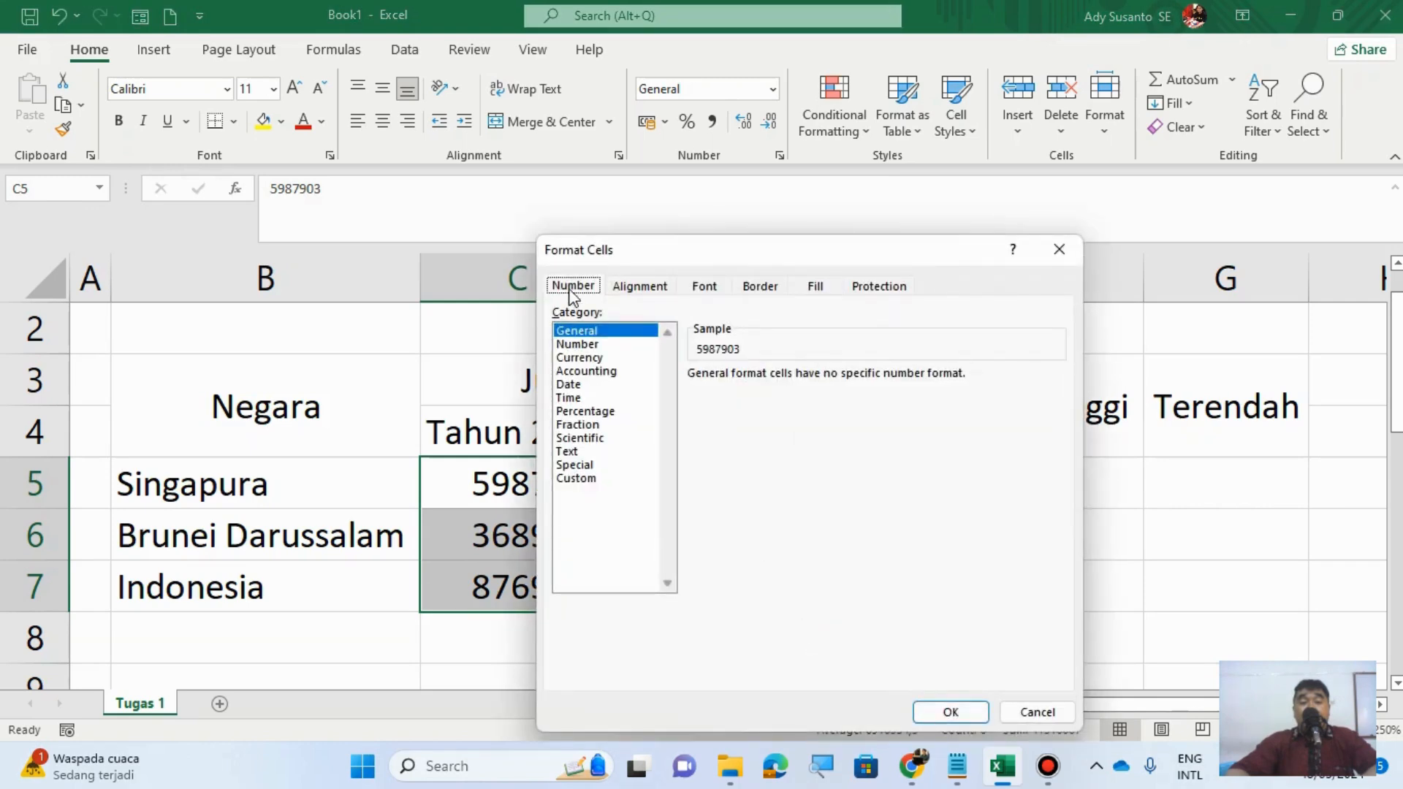
left_click(597, 347)
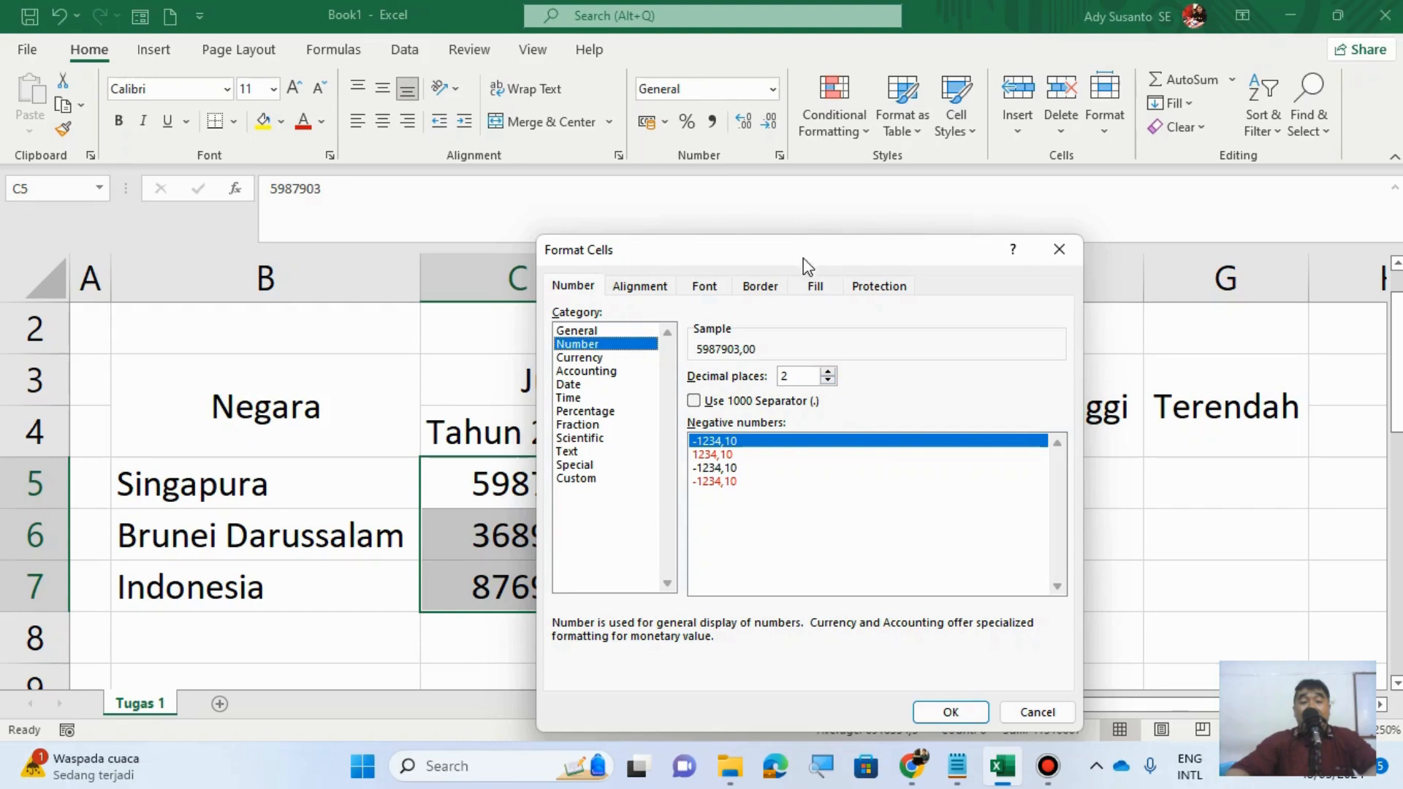
left_click_drag(803, 257, 929, 258)
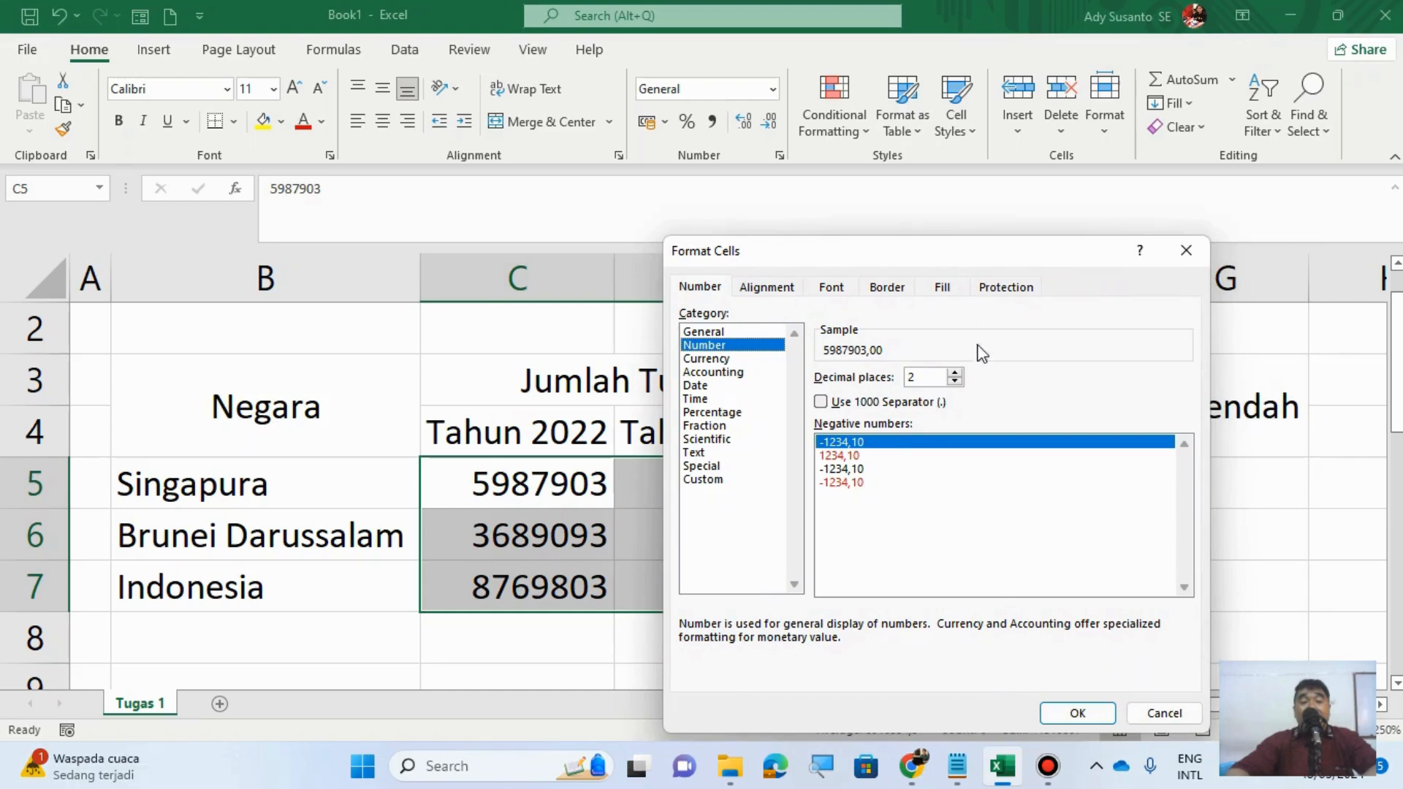
left_click(954, 382)
left_click(954, 382)
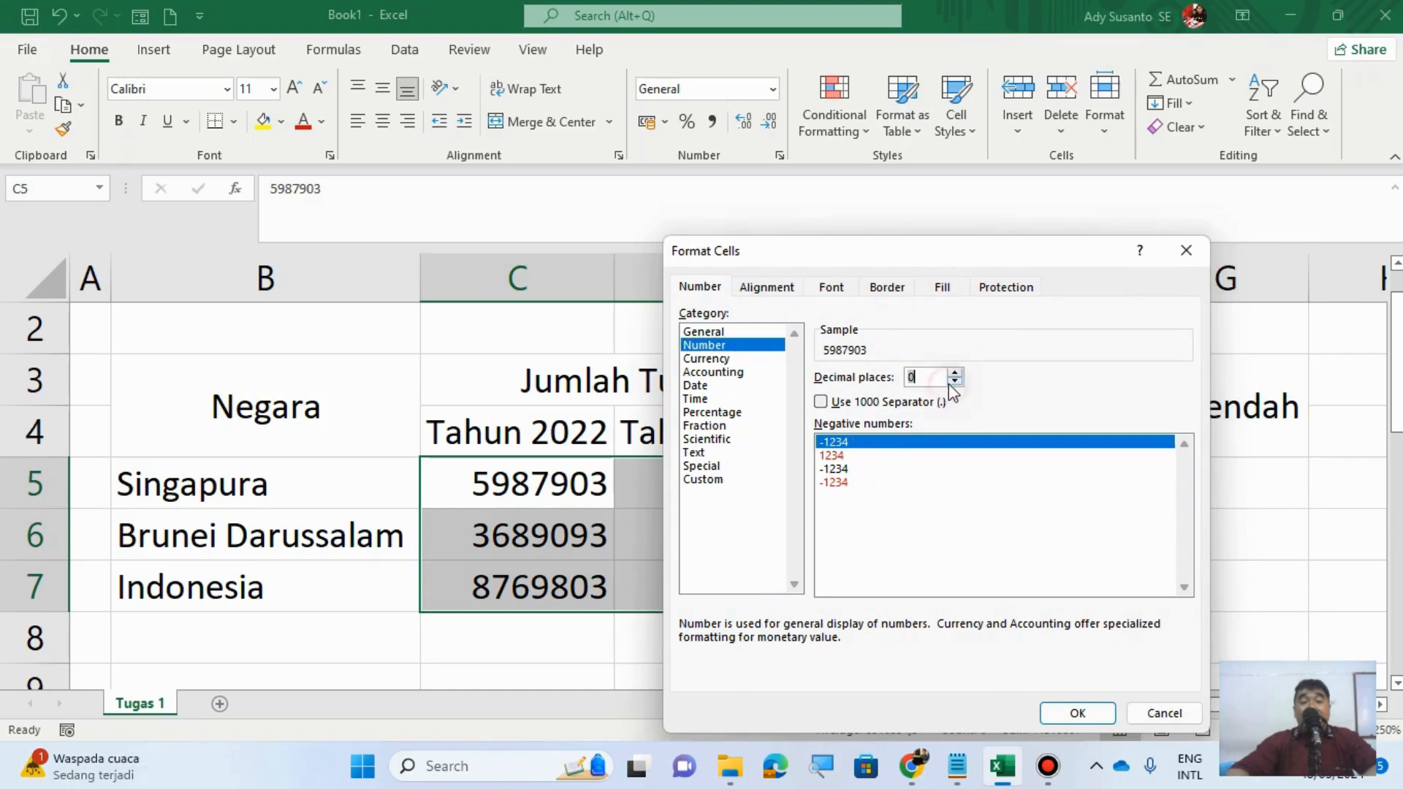
left_click(822, 403)
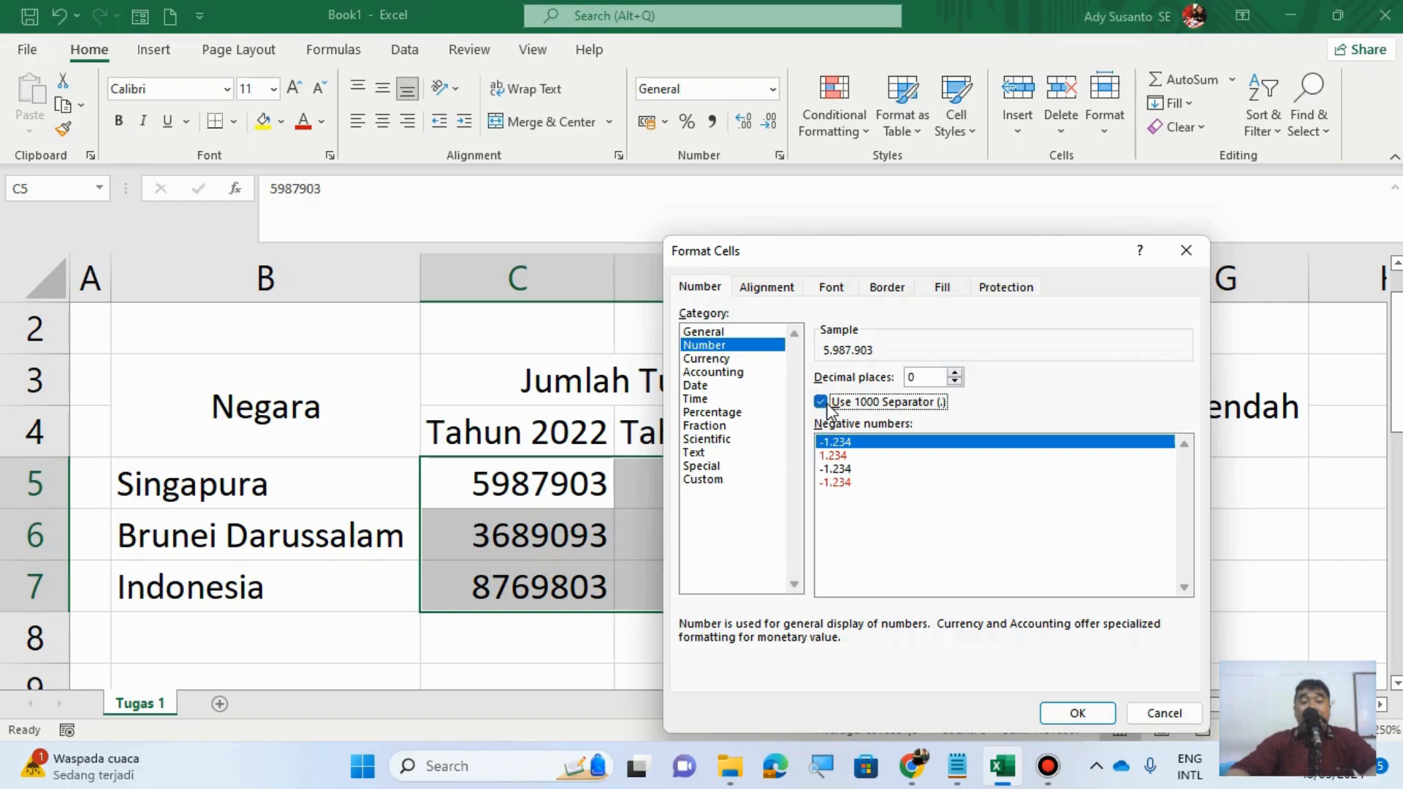
left_click(1080, 714)
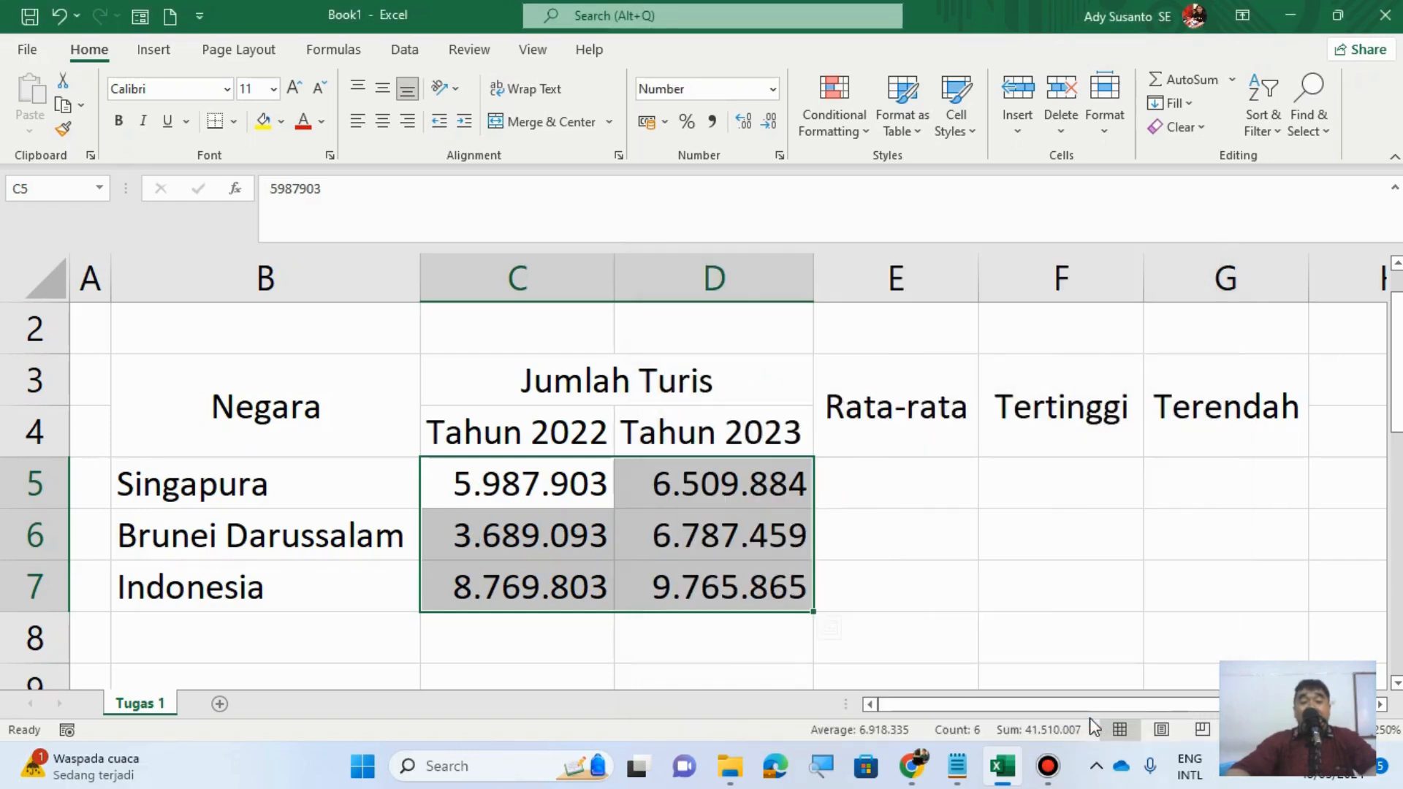
Step: Switch to Notepad and write the average formula pattern =Average(Range) on the first line
left_click(904, 484)
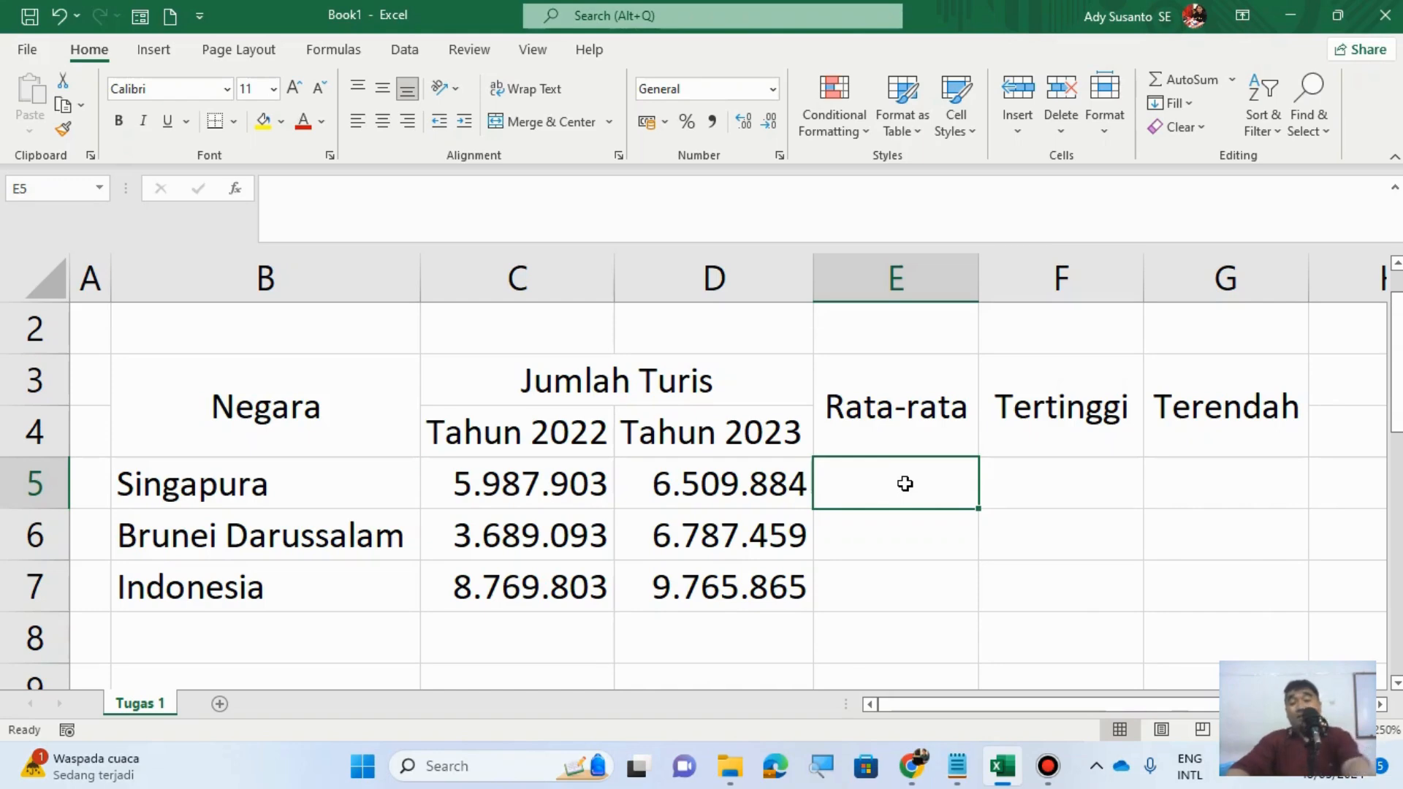
left_click(957, 765)
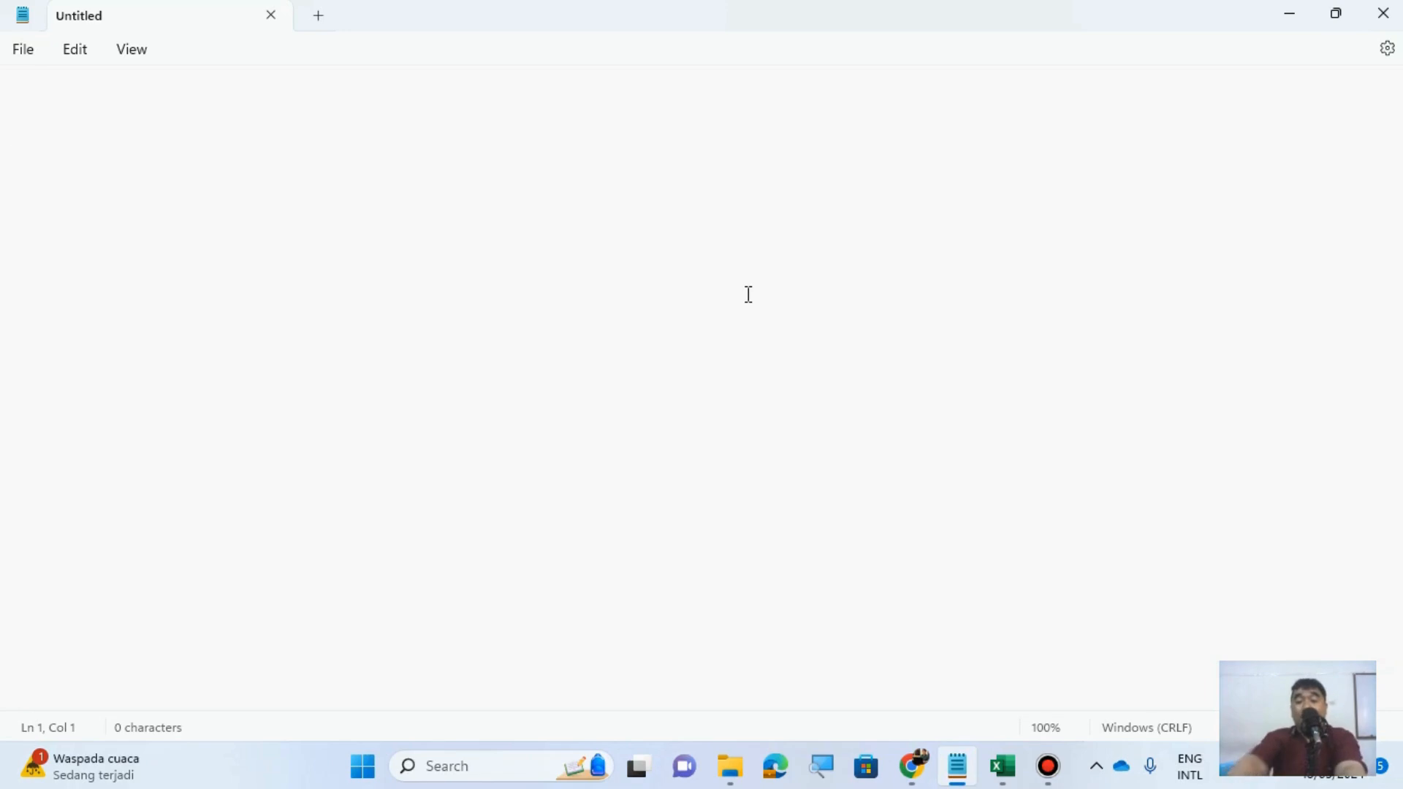
type("==")
key("BackSpace")
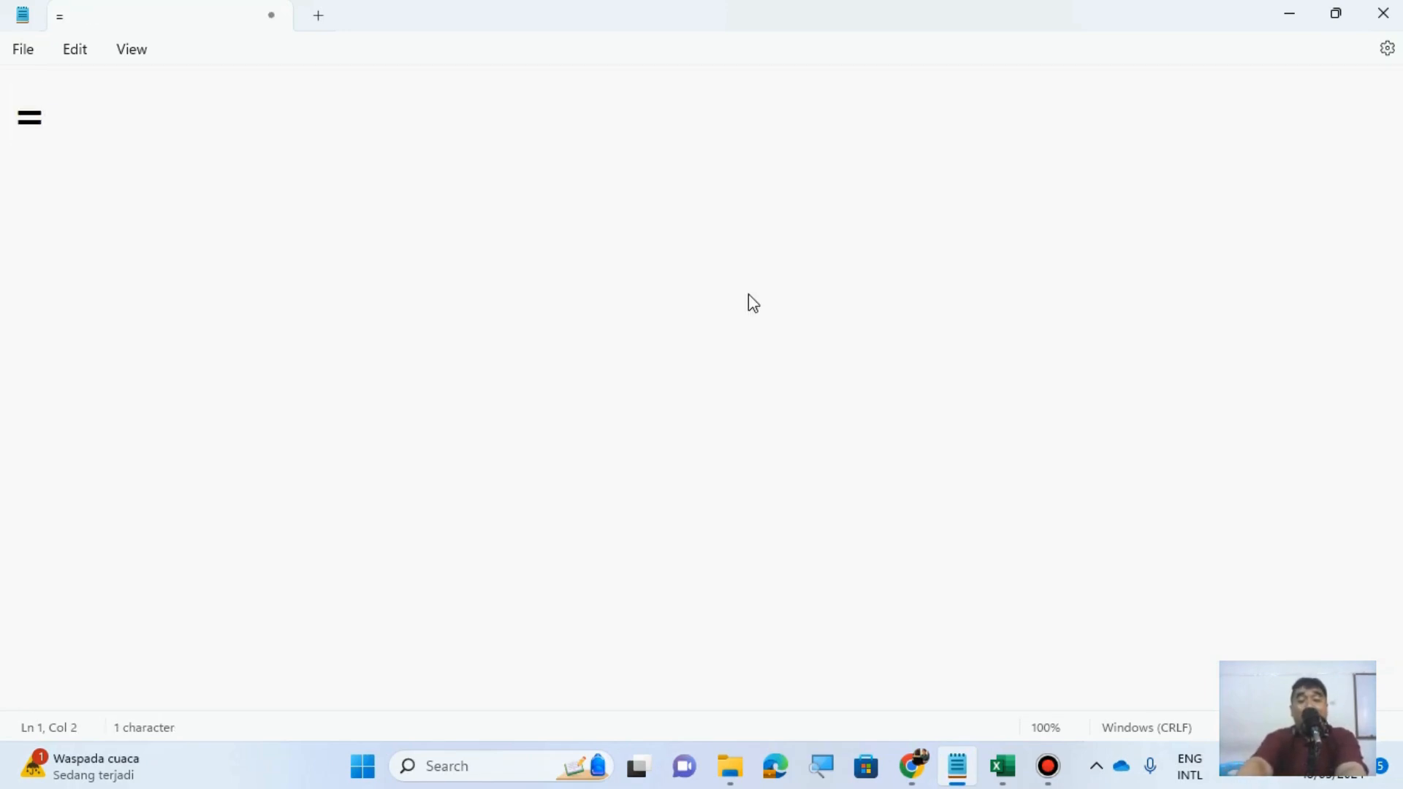
type("Av")
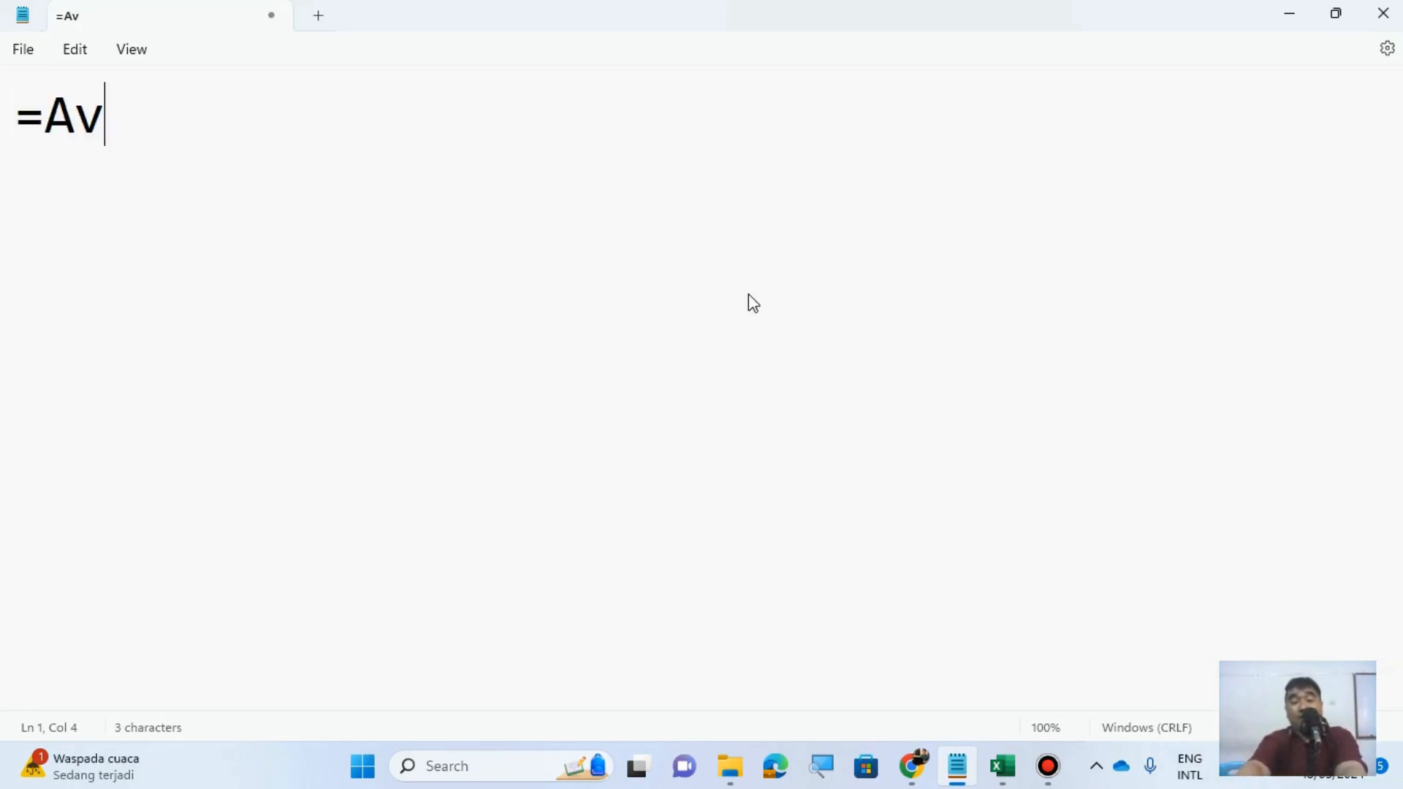
type("erage(")
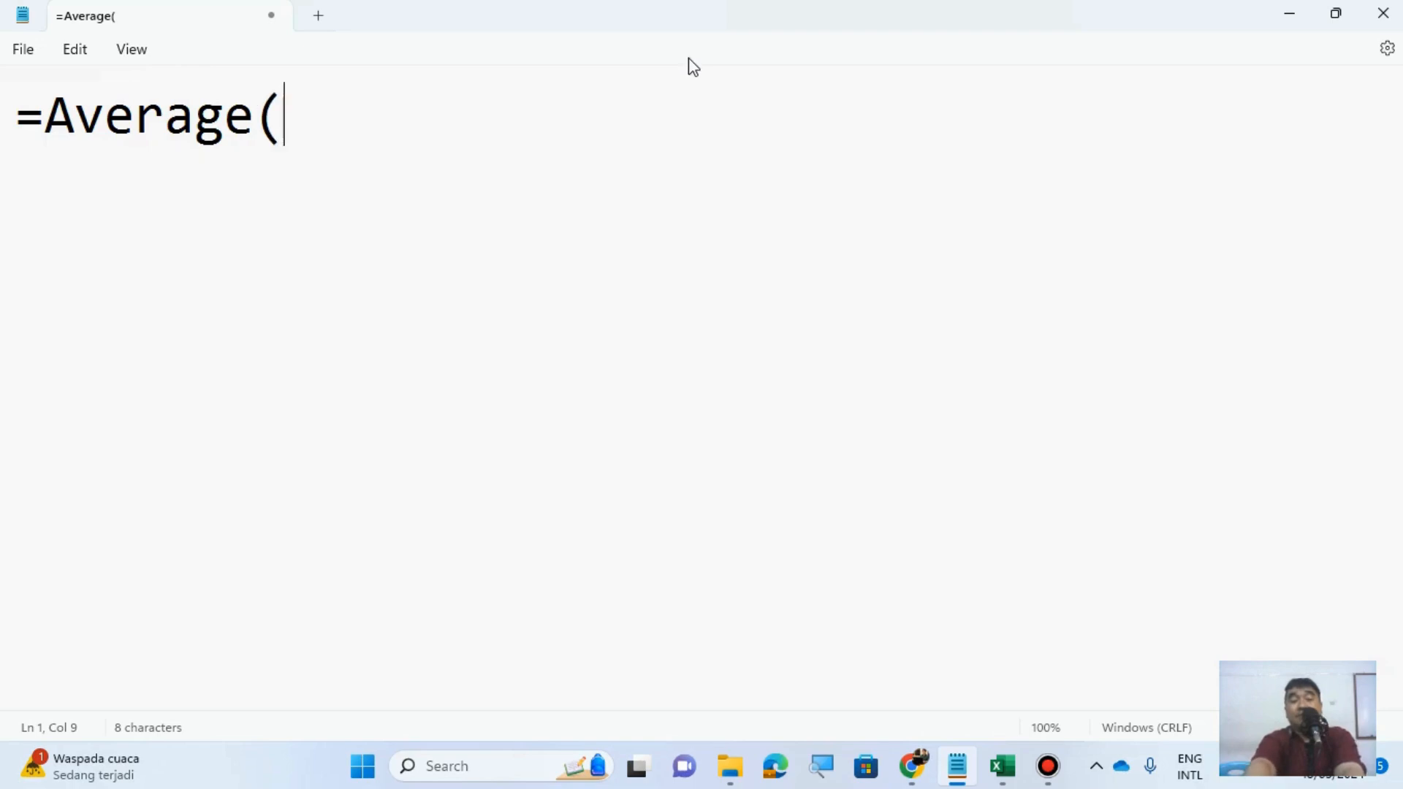
type("Range)")
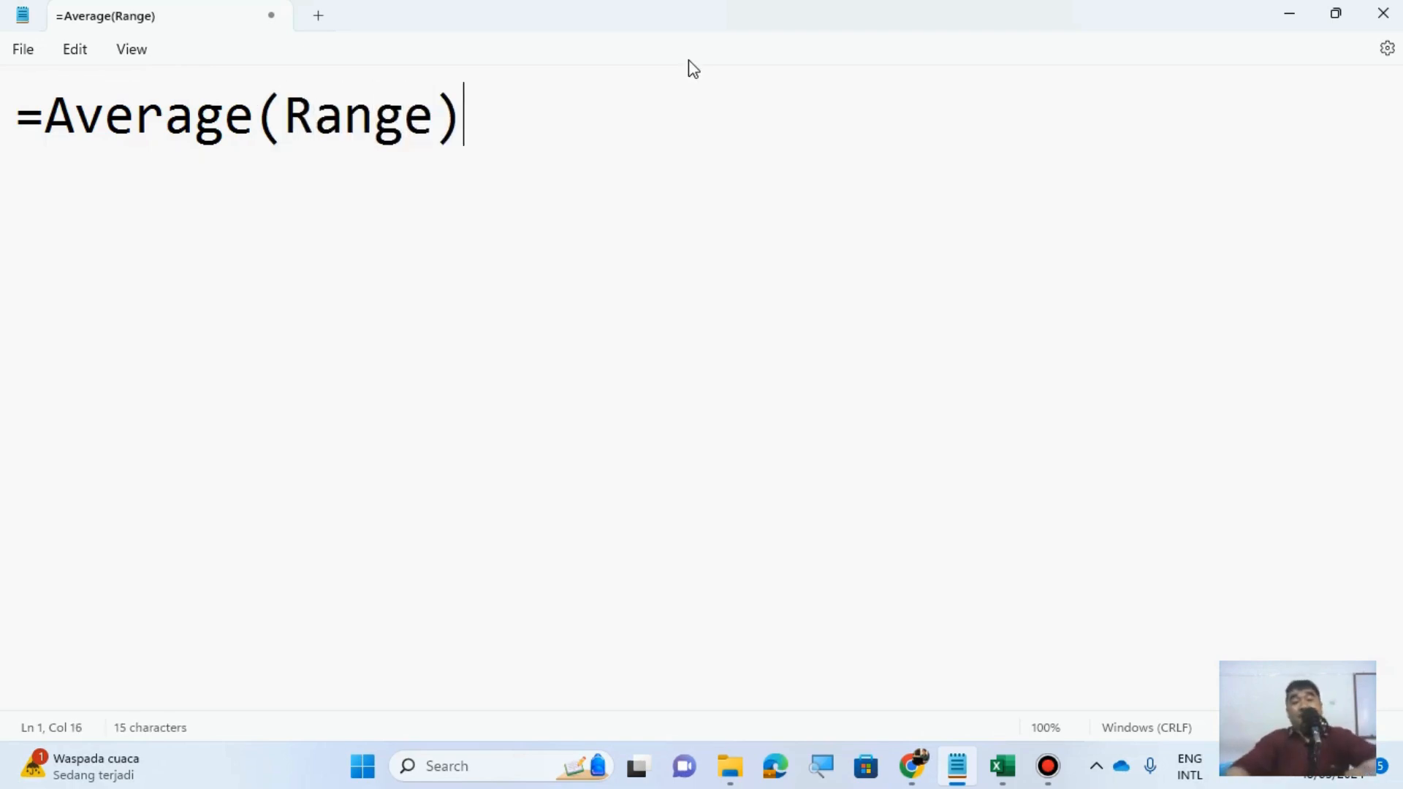
Step: Switch back to Excel and enter =Average(C5:D5) in E5 for Singapura's Rata-rata
left_click(1285, 19)
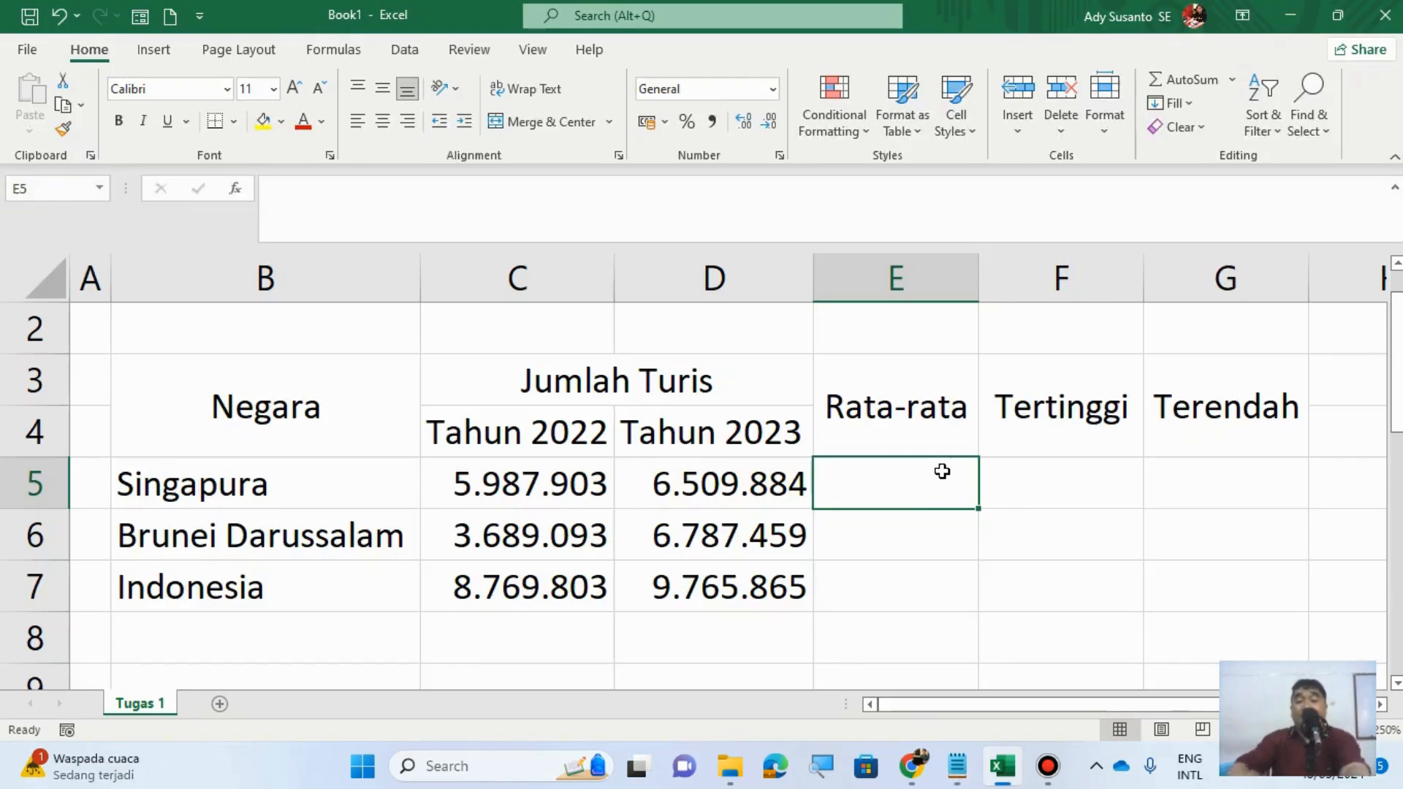
type("=")
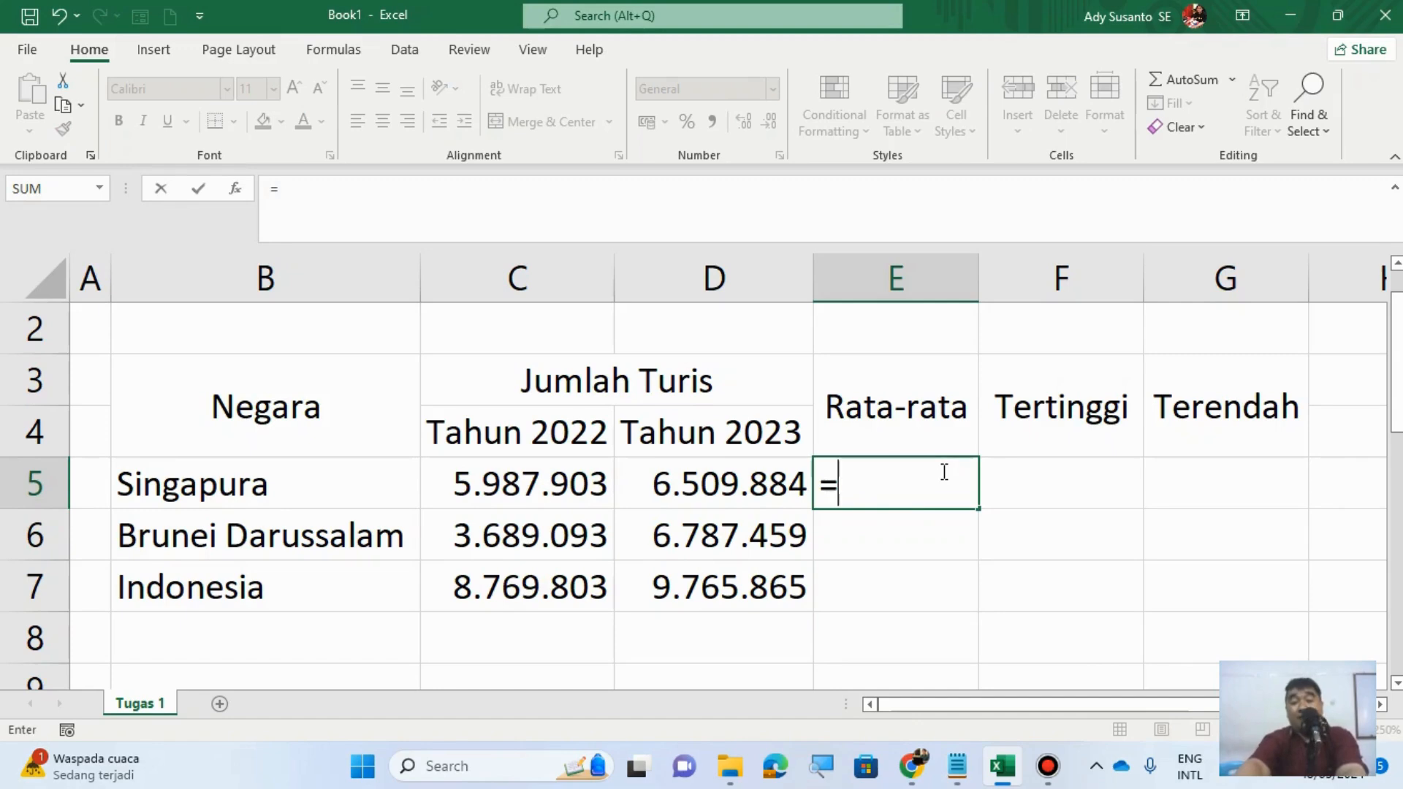
type("Average")
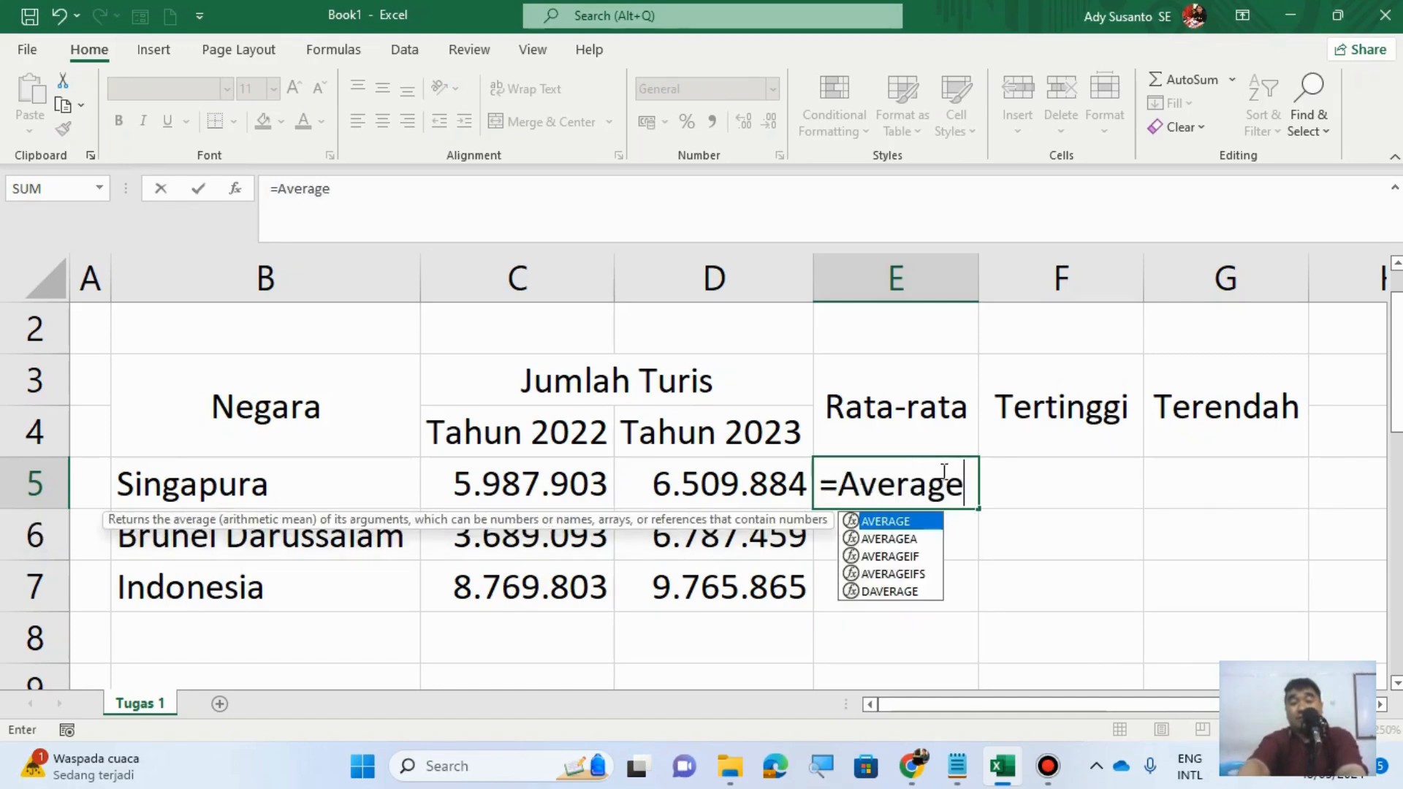
type("(")
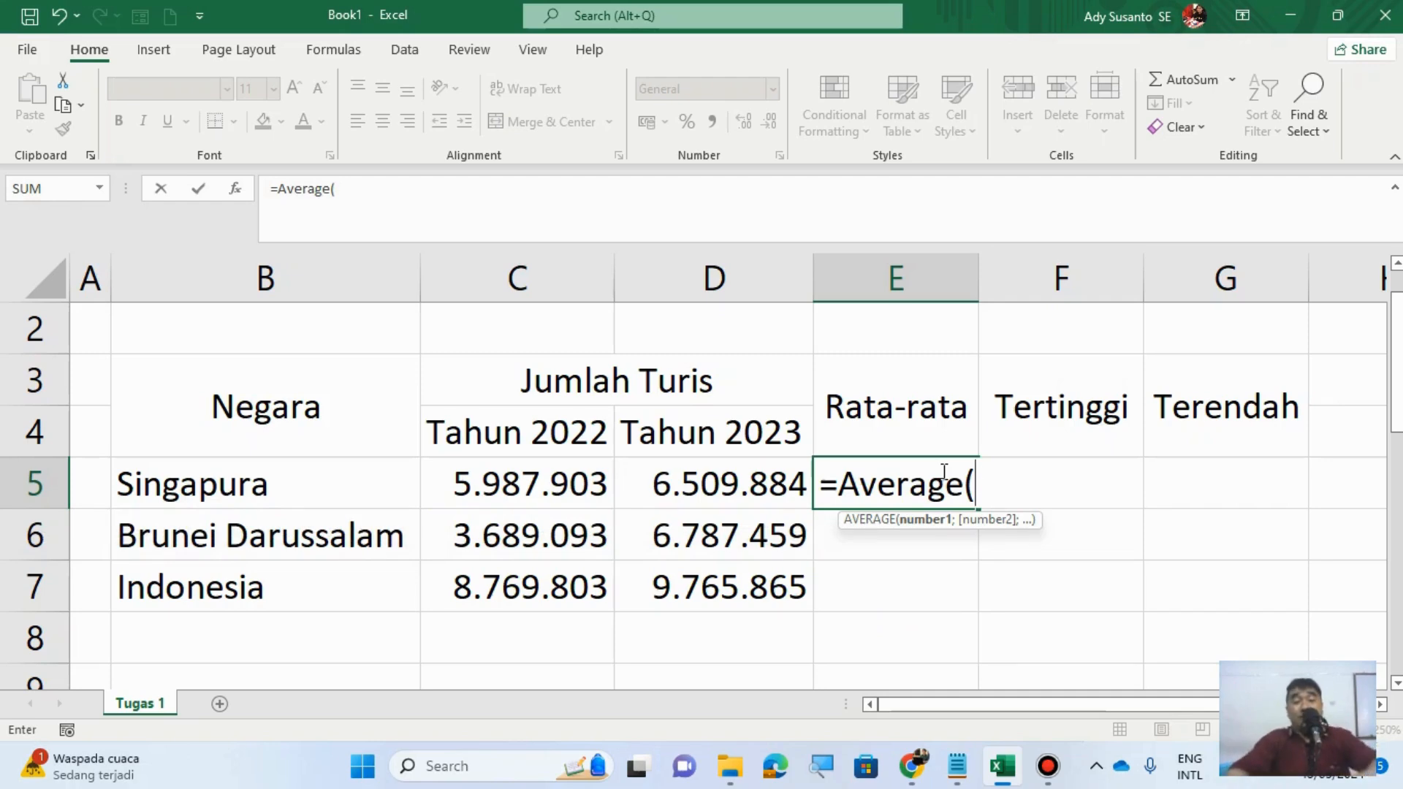
left_click(959, 767)
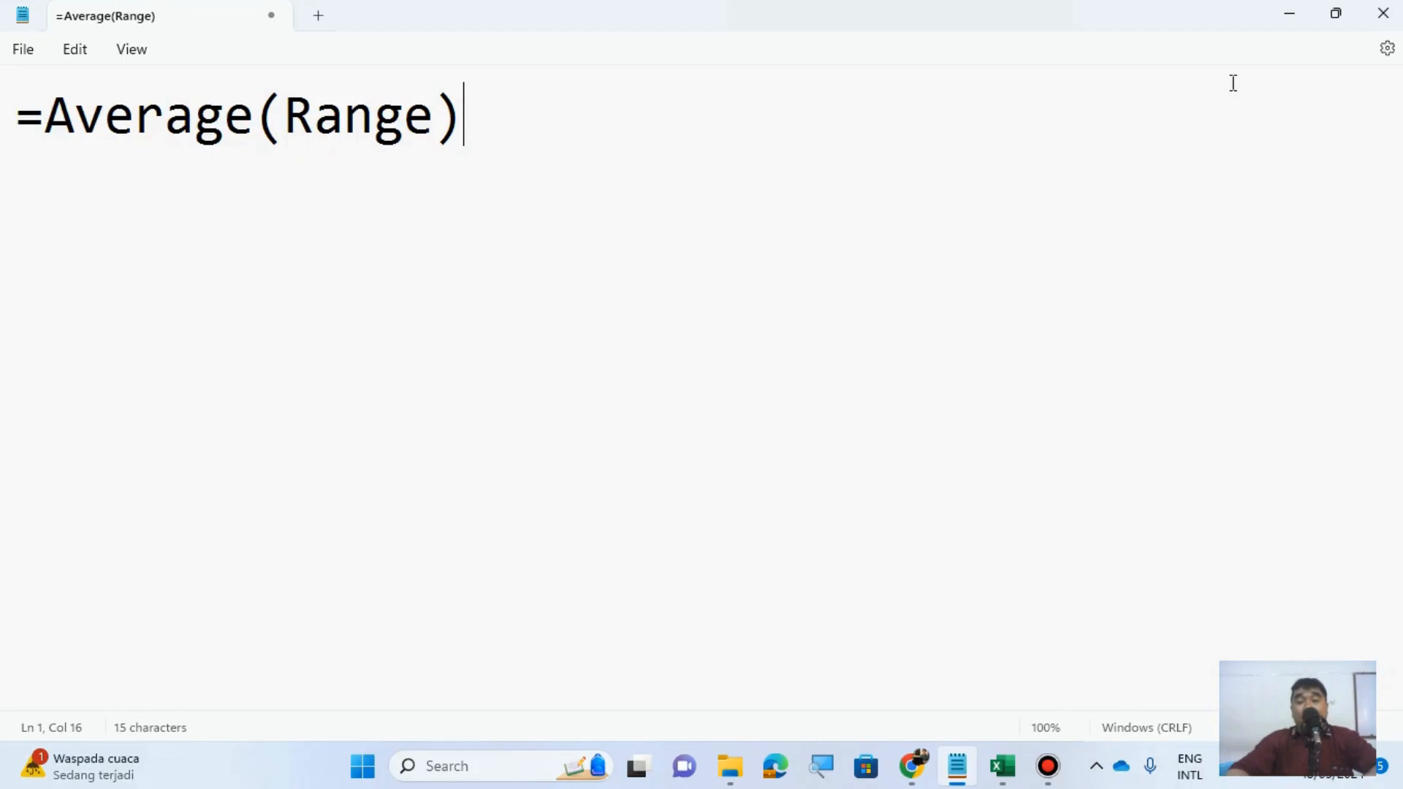
left_click(1280, 22)
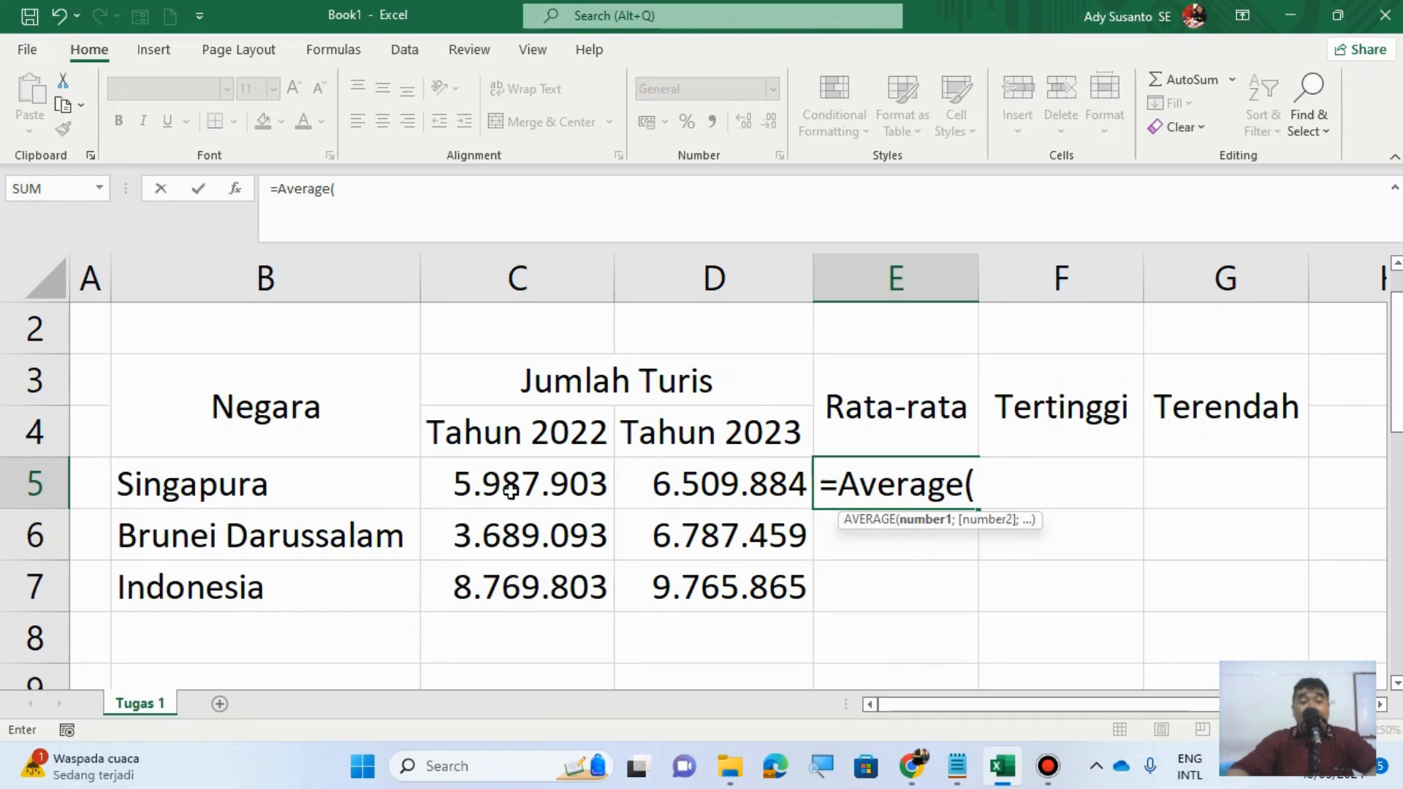
left_click_drag(510, 492, 643, 484)
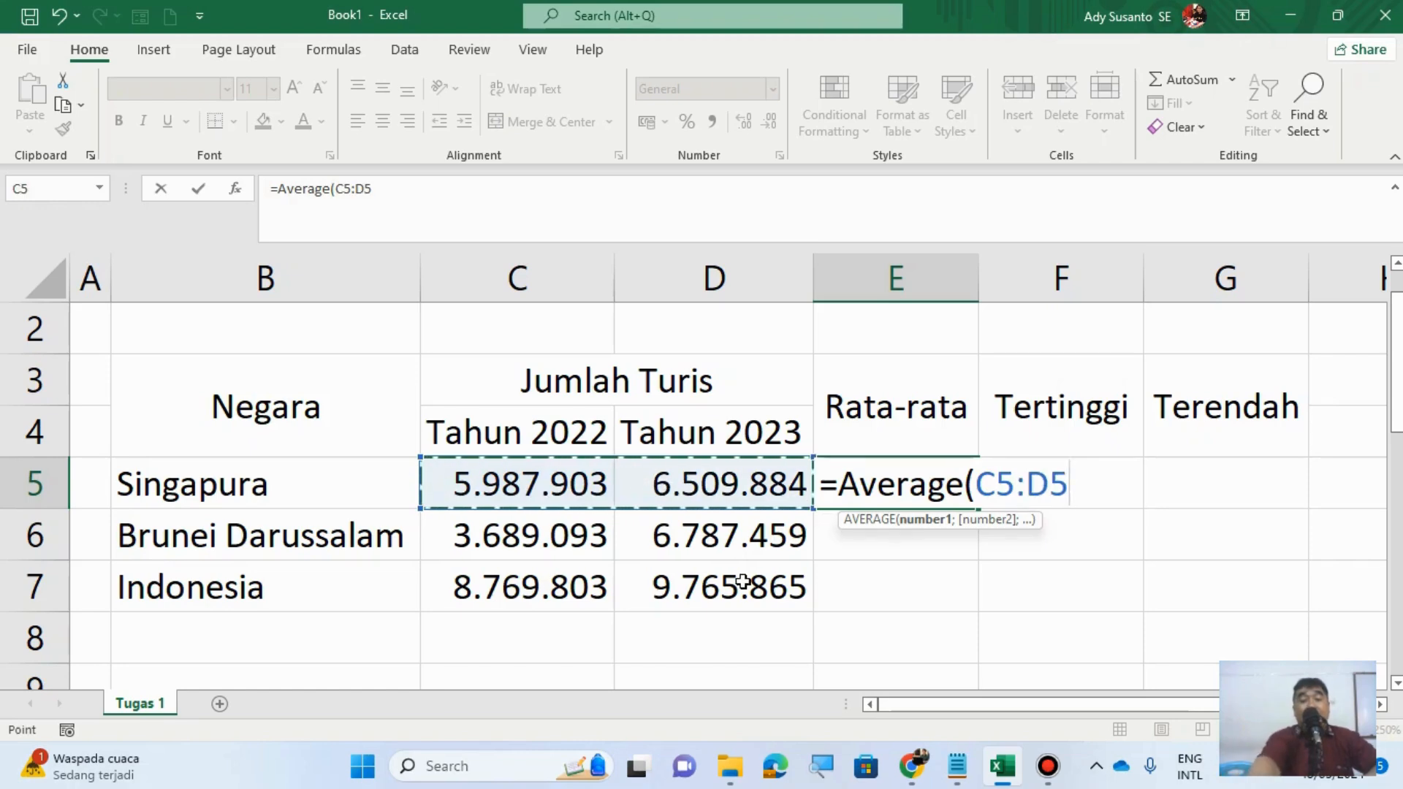
type(")")
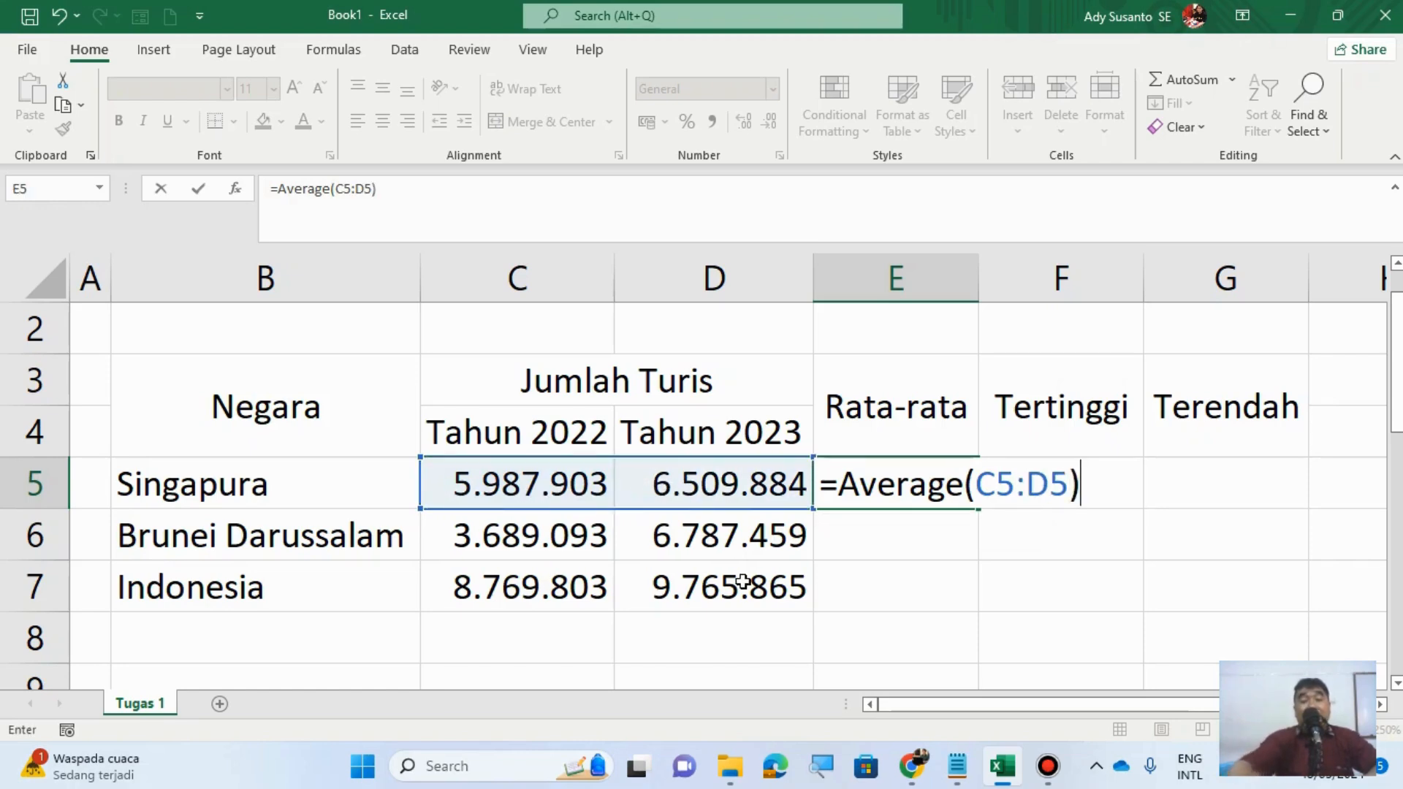
key("Return")
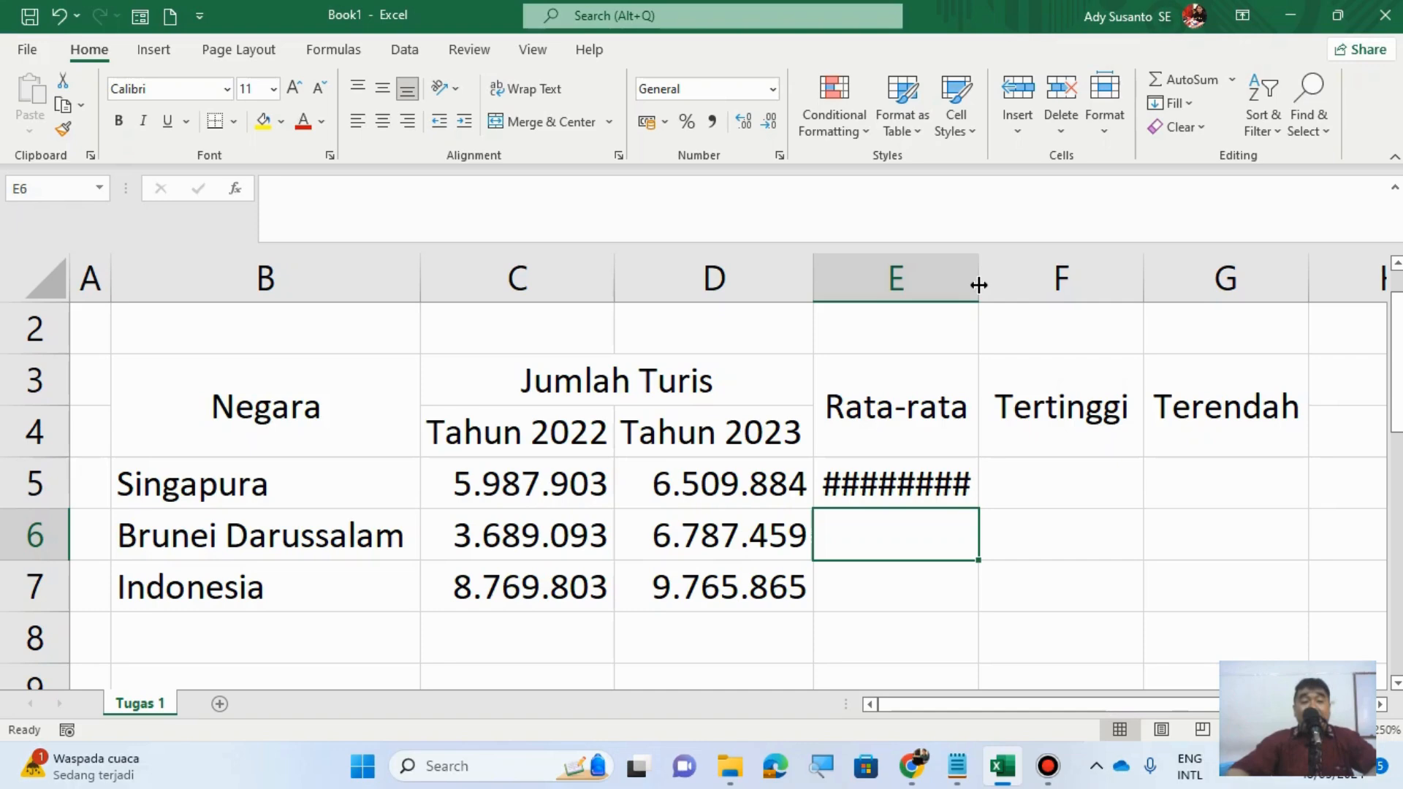
Step: Widen column E so the averages fit, and fill the average formula from E5 down to E7
left_click_drag(978, 284, 1020, 286)
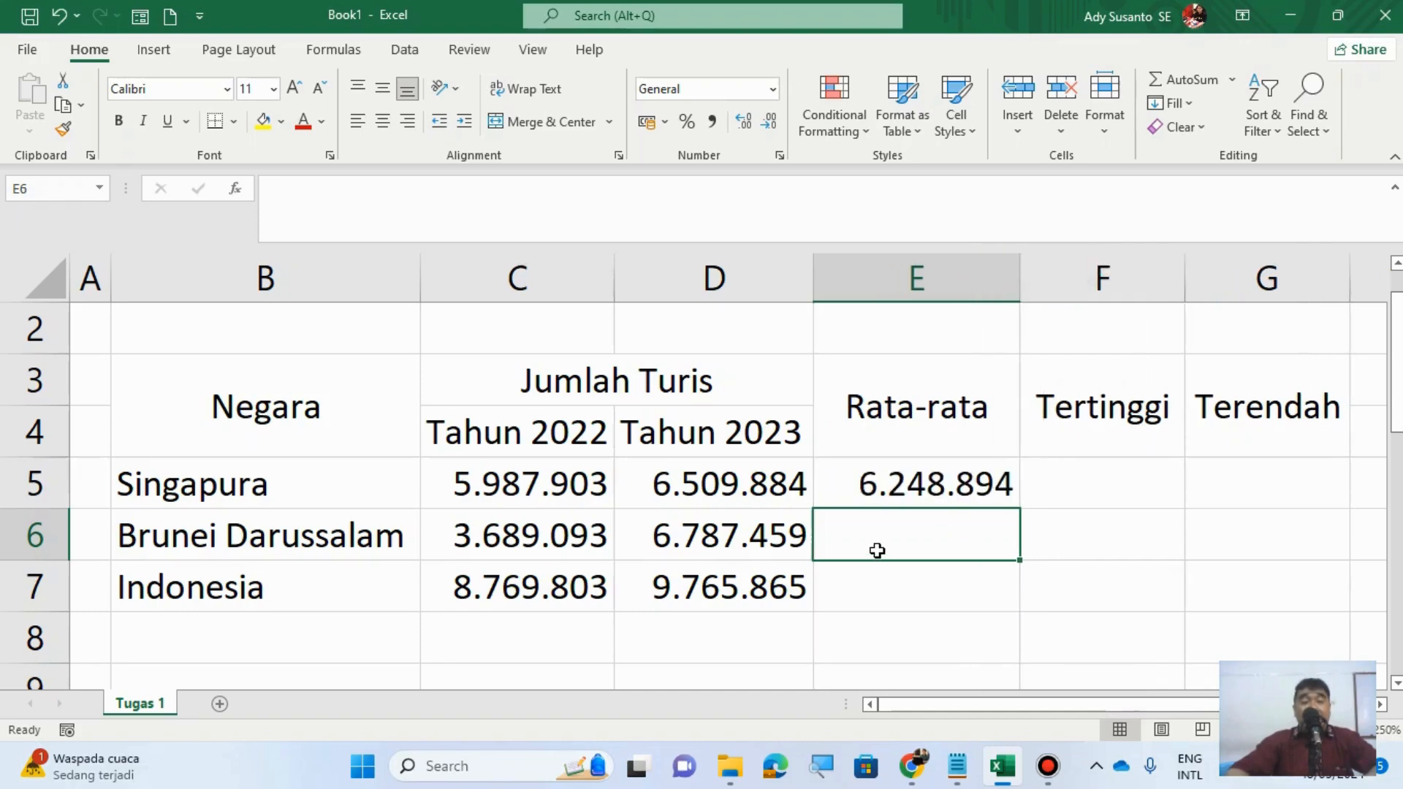
left_click(958, 484)
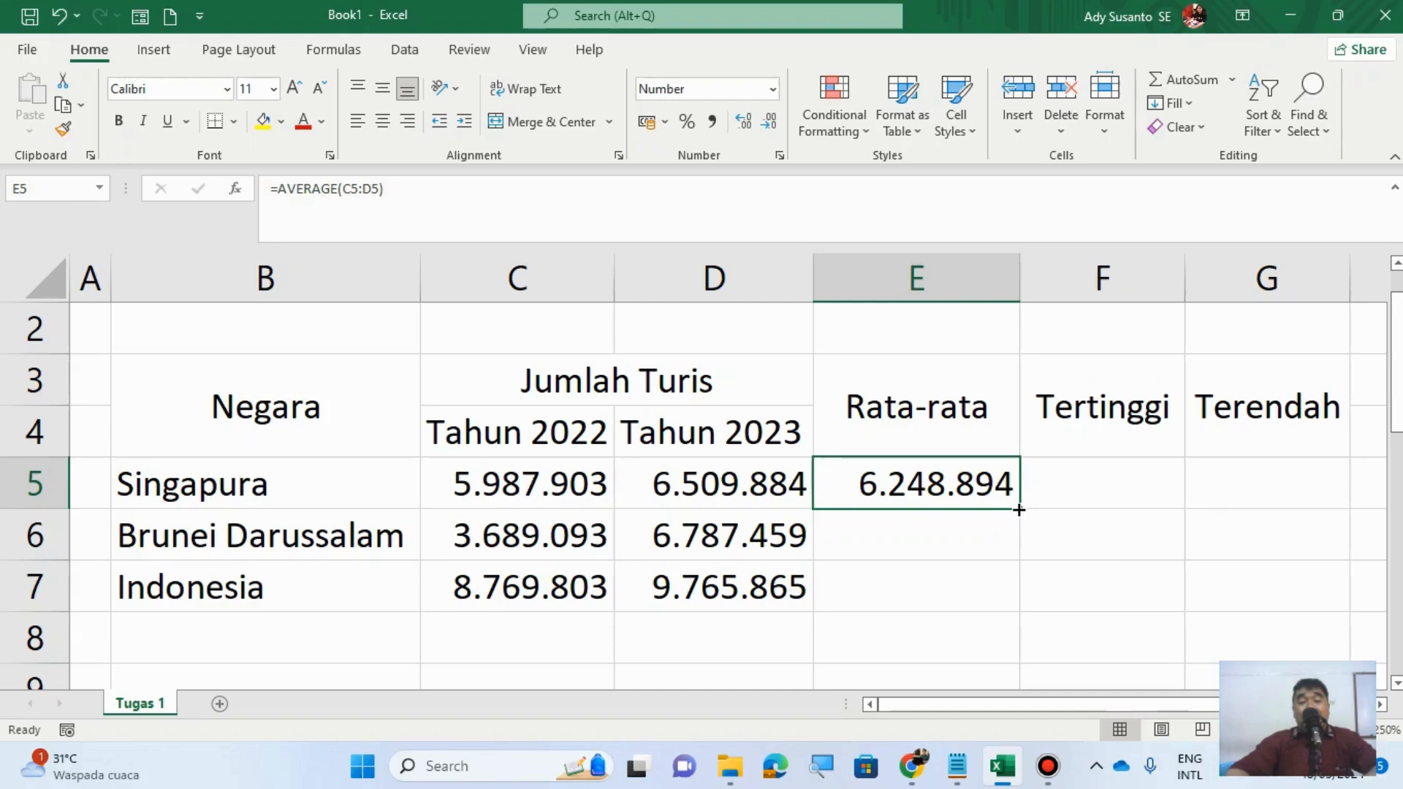
left_click_drag(1018, 509, 1023, 607)
Step: Switch to Notepad and add the maximum formula pattern =Max(Range) on a second line
left_click(1081, 490)
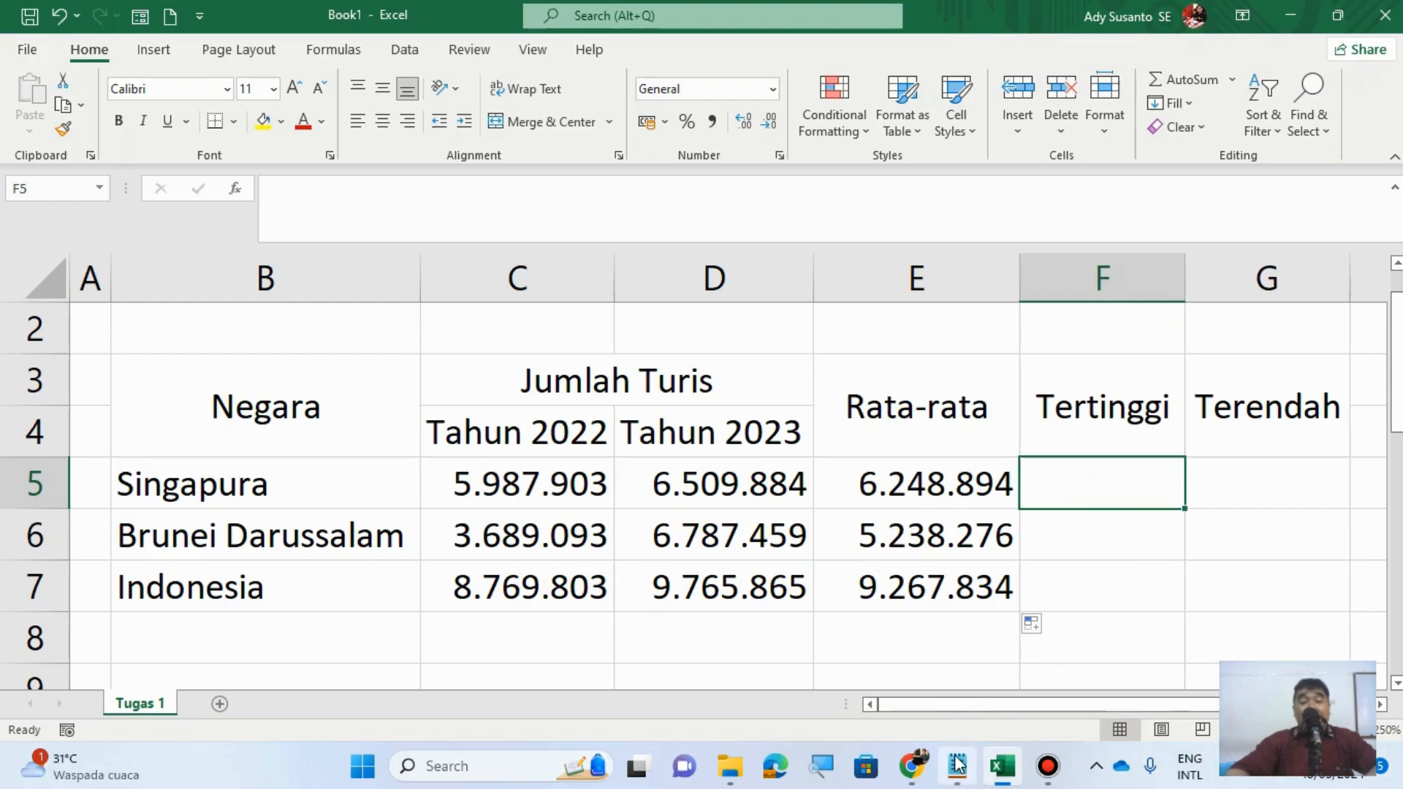
mouse_move(957, 763)
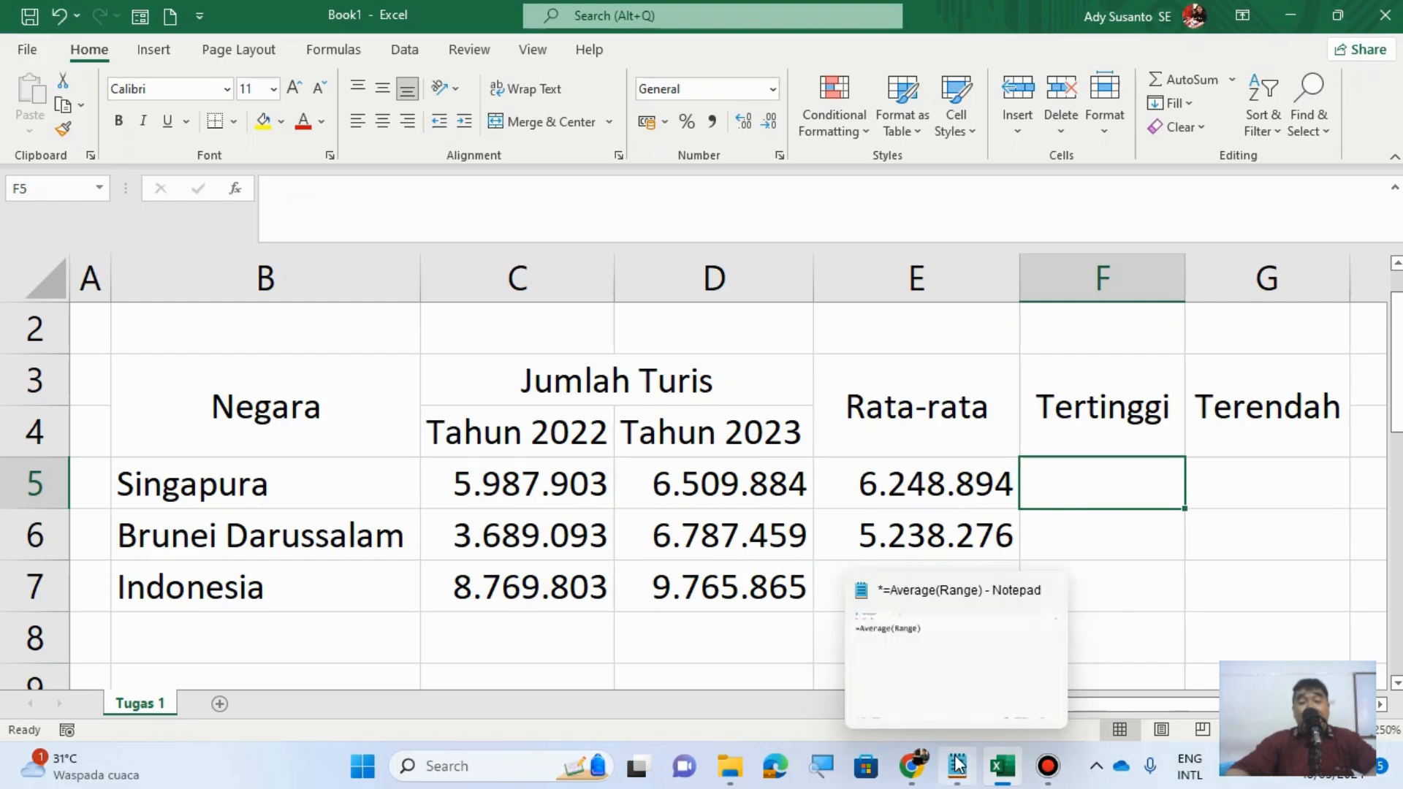
left_click(962, 653)
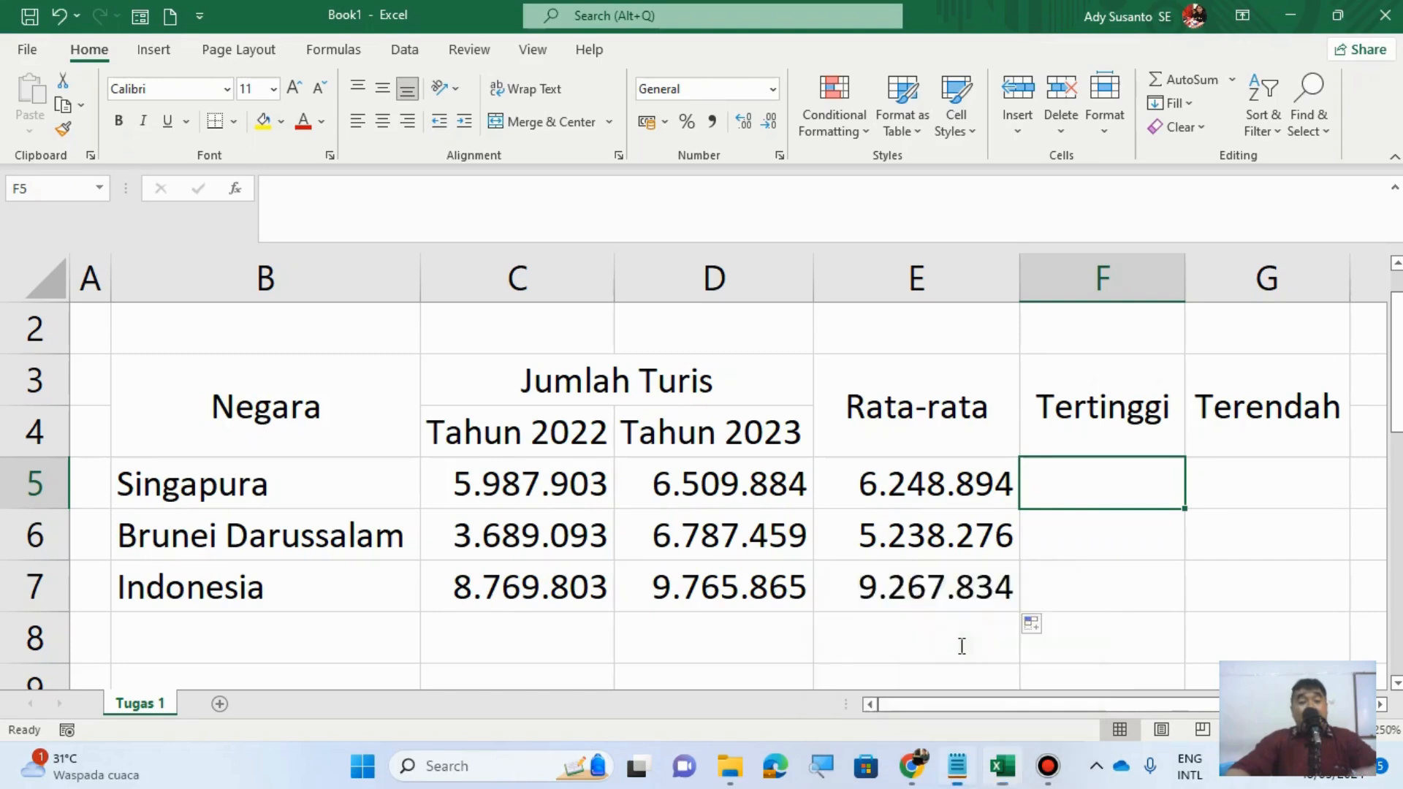
key("Return")
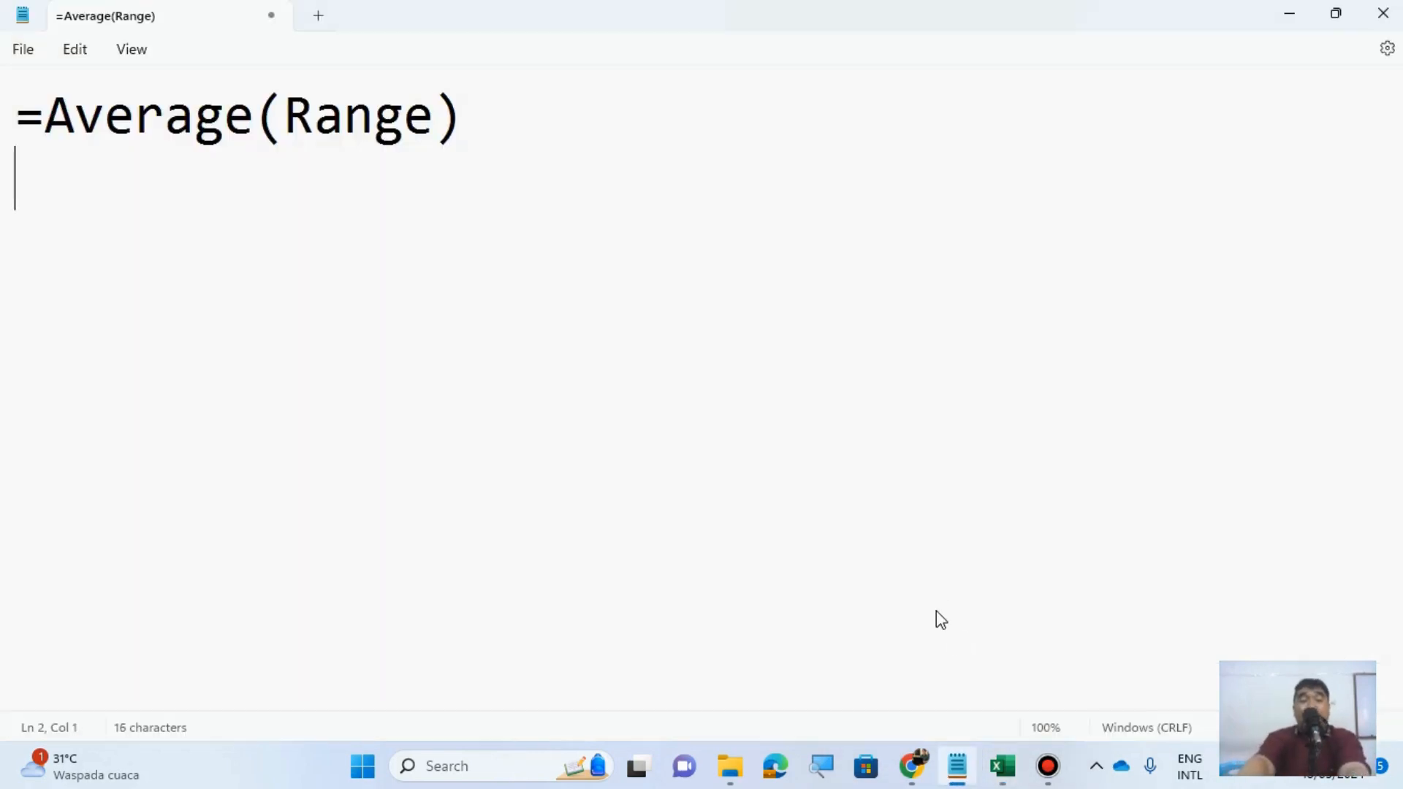
type("=")
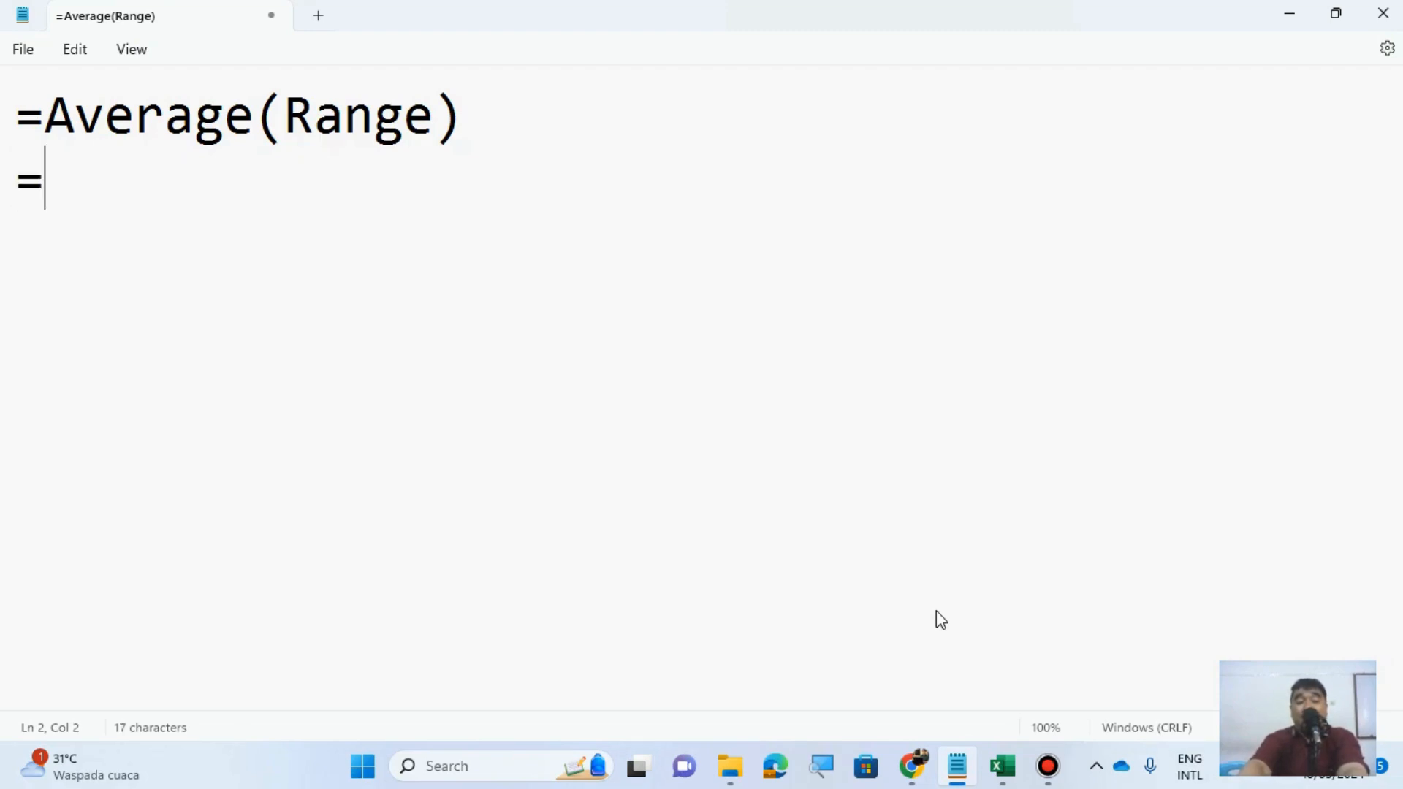
type("Max(")
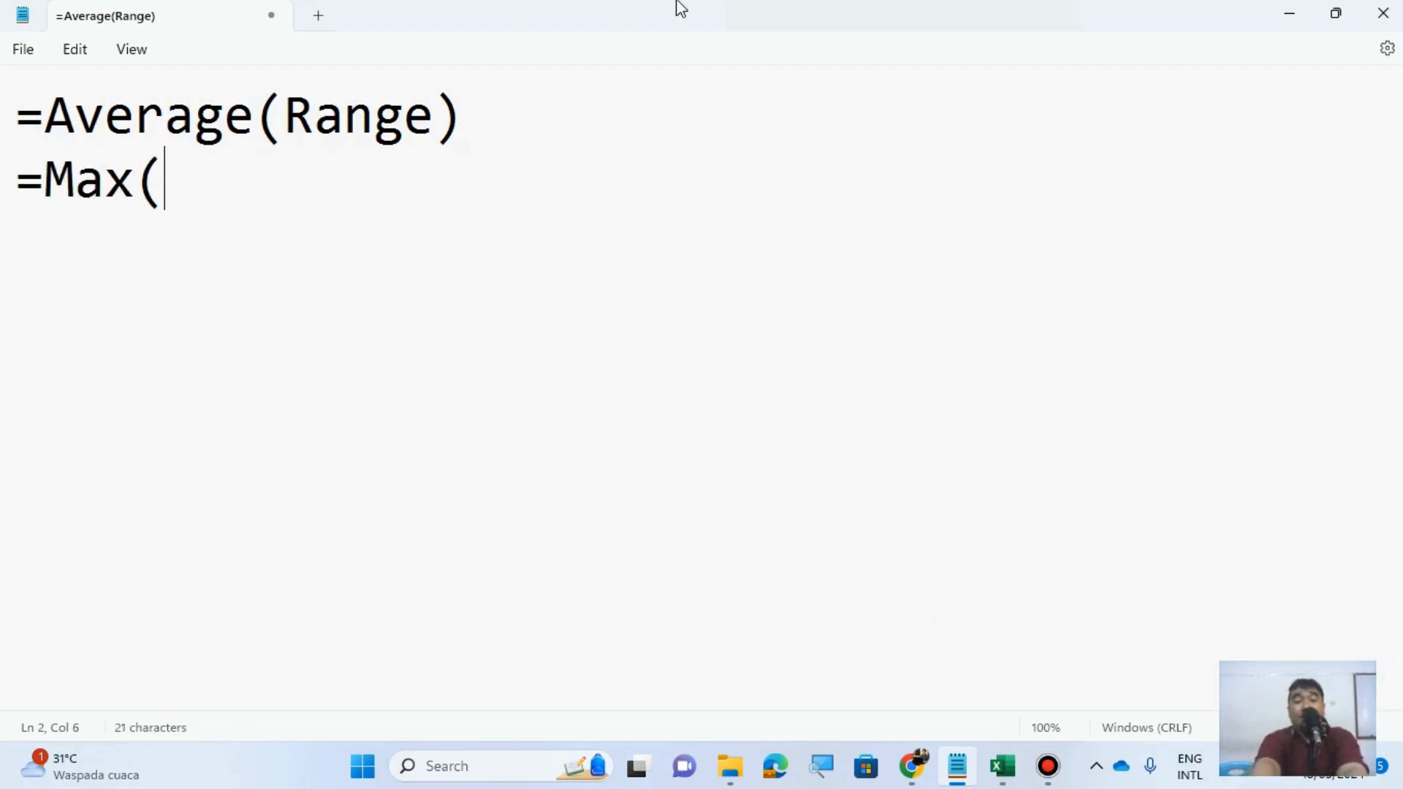
type("Range)")
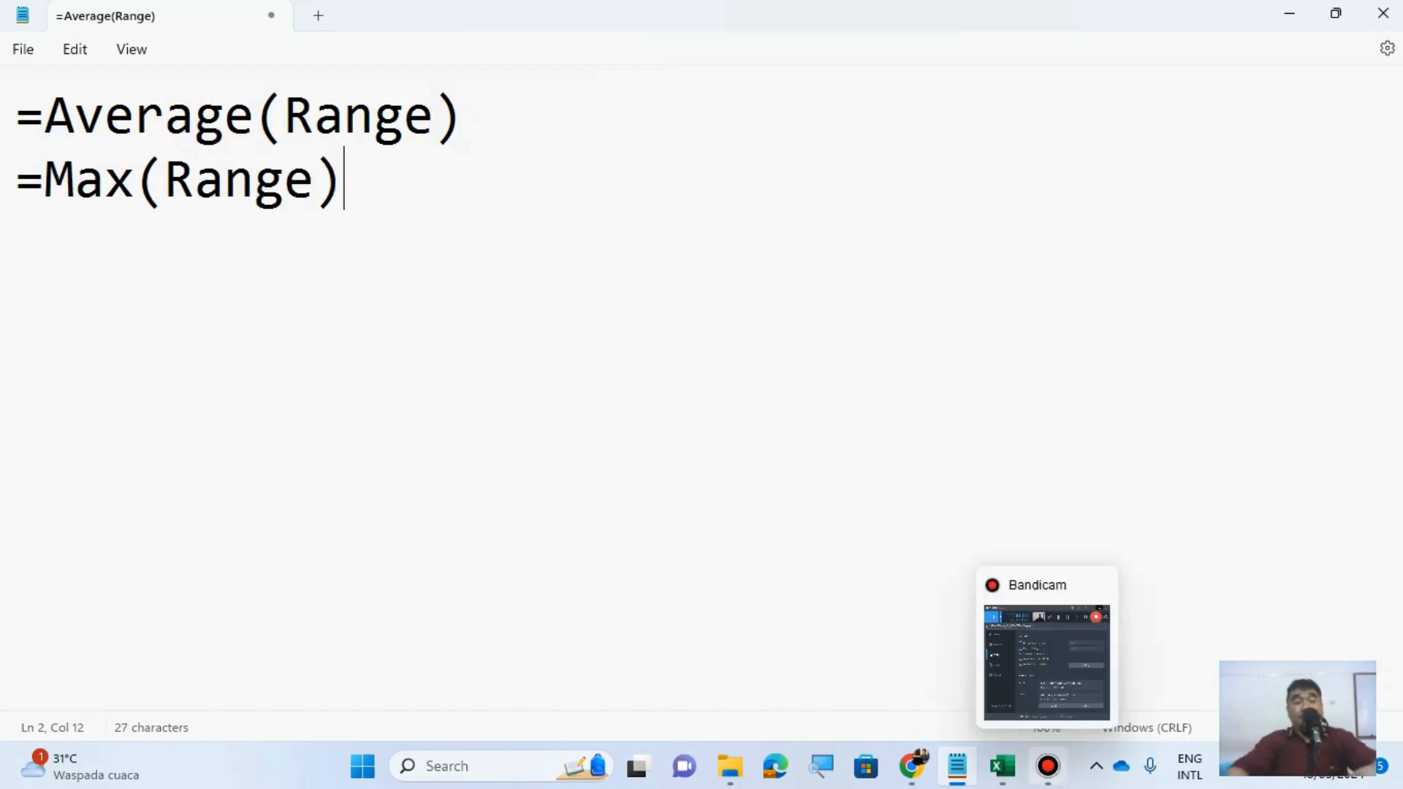
Step: Switch back to Excel and enter =Max(C5:D5) in F5 for Singapura's Tertinggi
left_click(1001, 769)
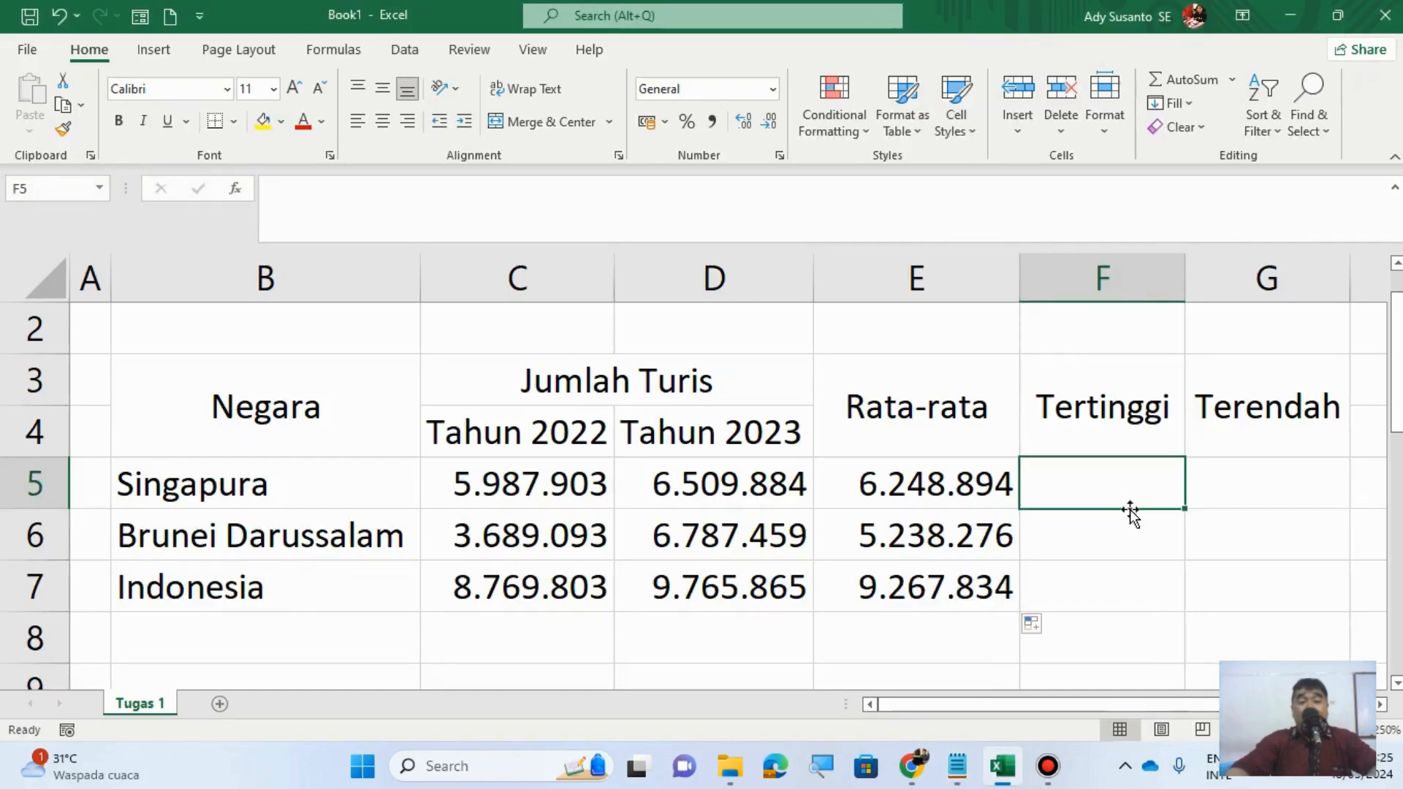
type("=")
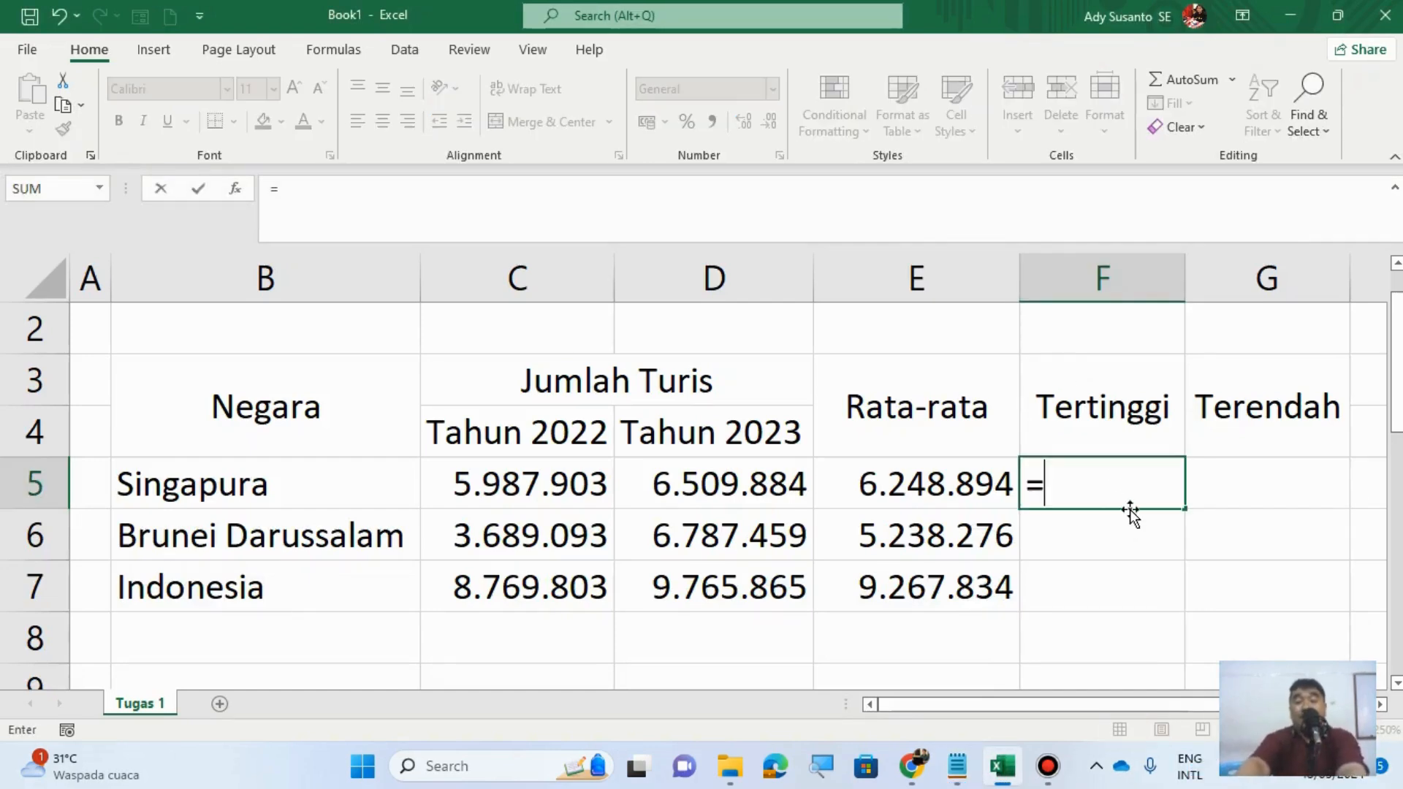
type("Ms")
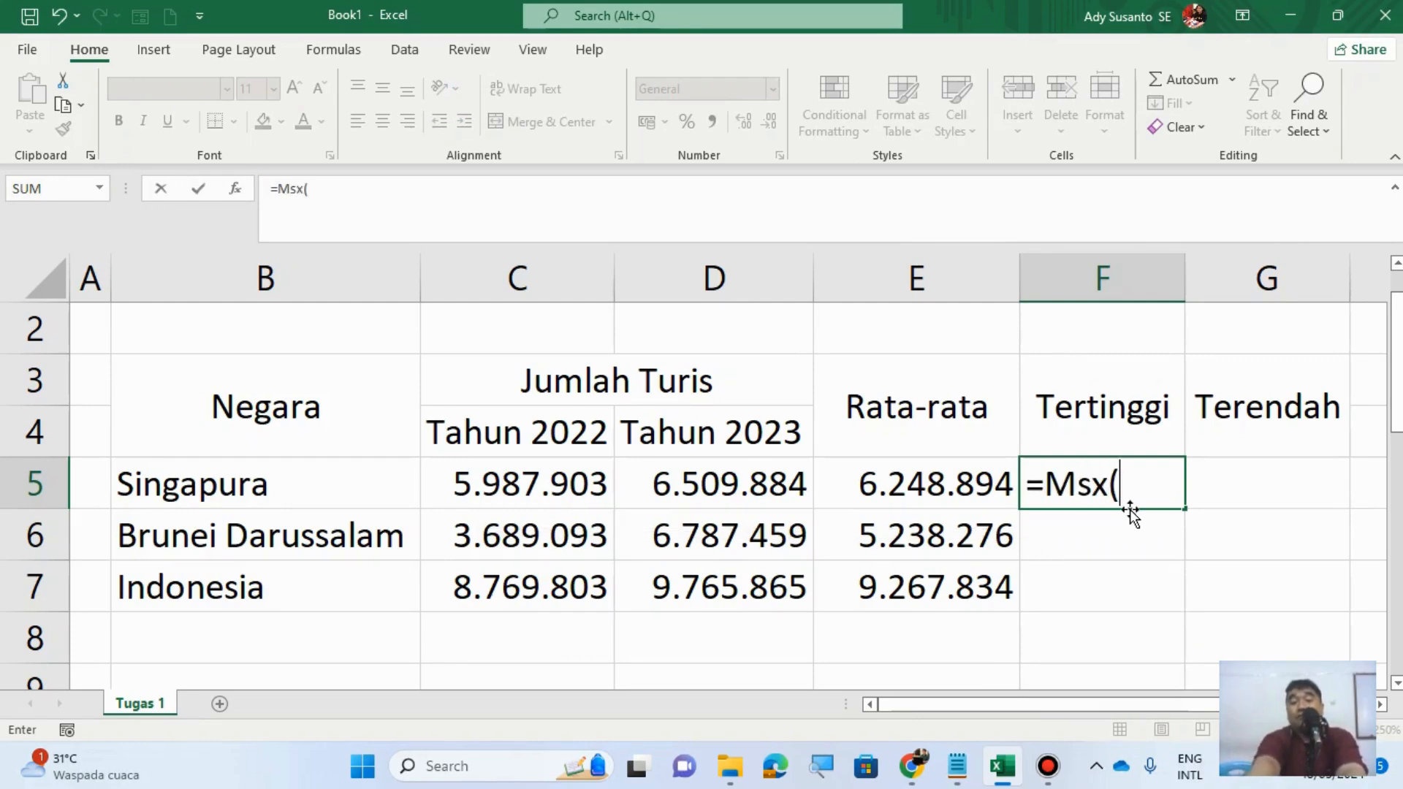
type("x(")
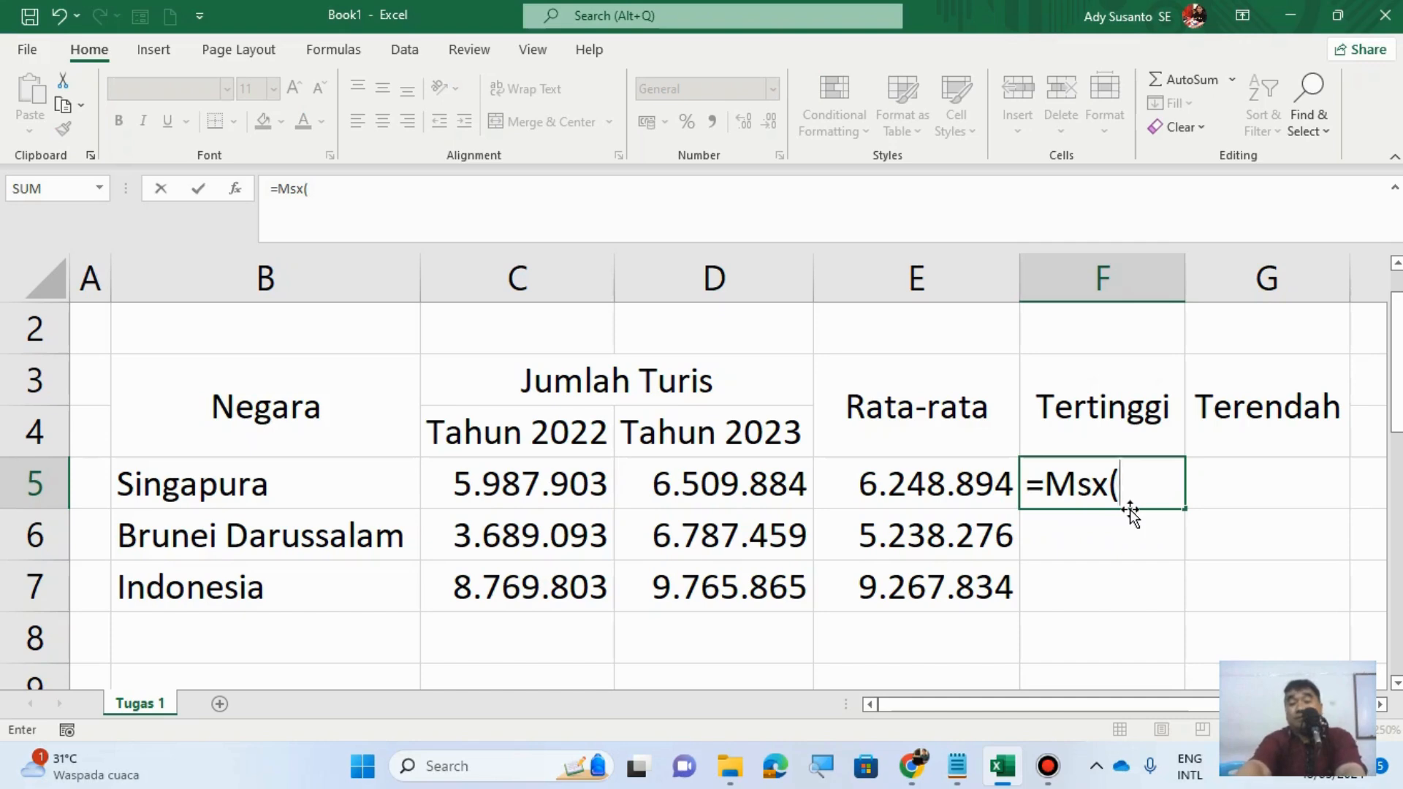
key("BackSpace")
key("BackSpace")
key("BackSpace")
type("ax(")
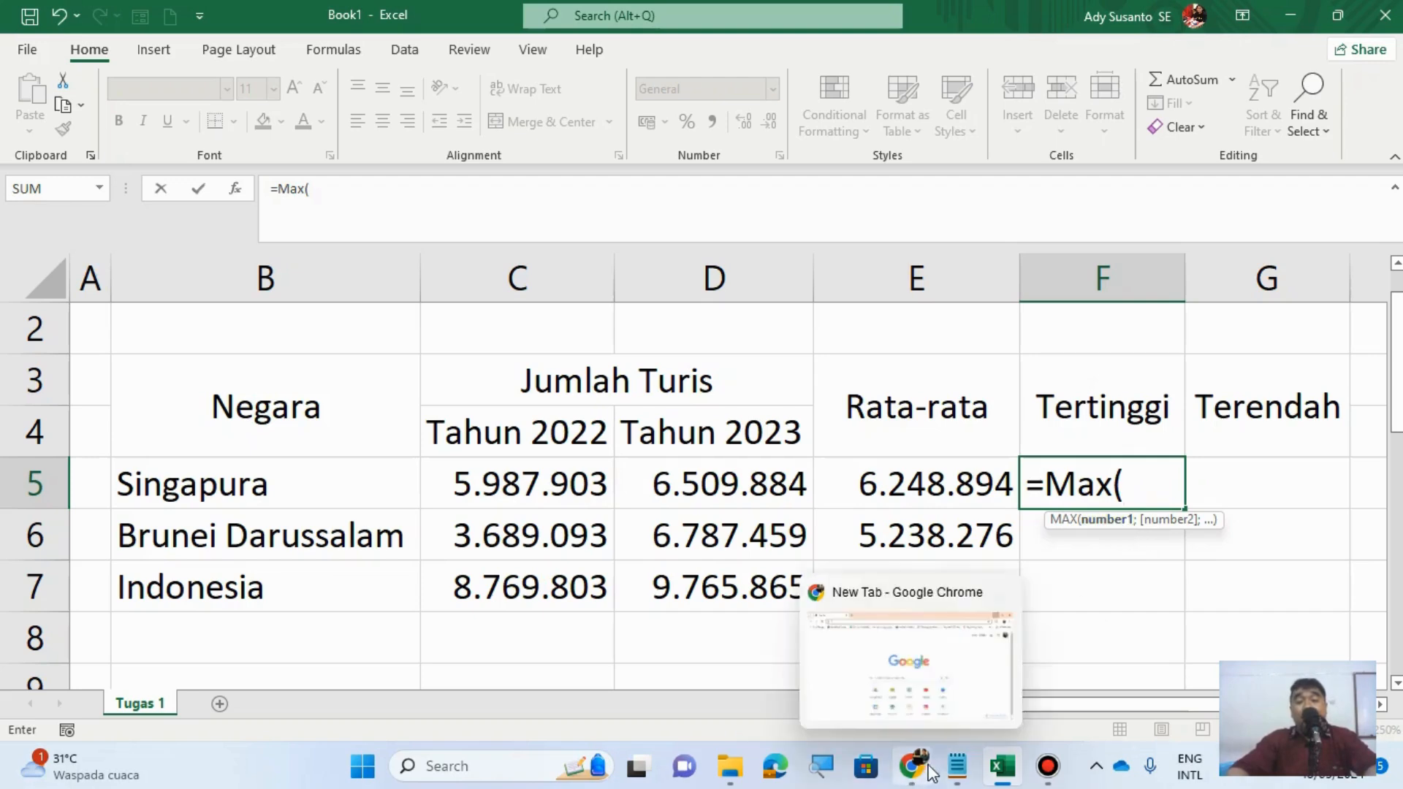
left_click(953, 767)
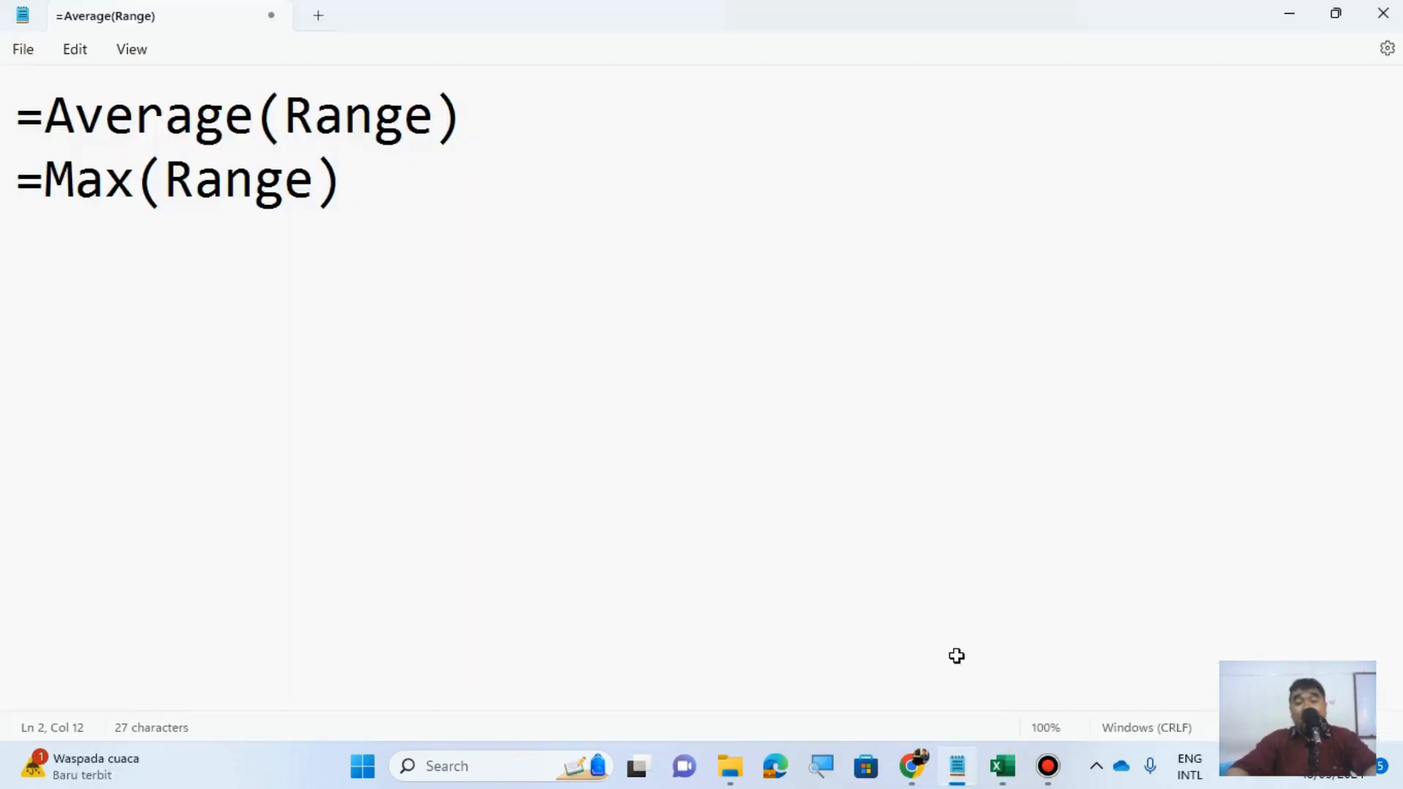
key("alt+Tab")
left_click_drag(510, 488, 679, 485)
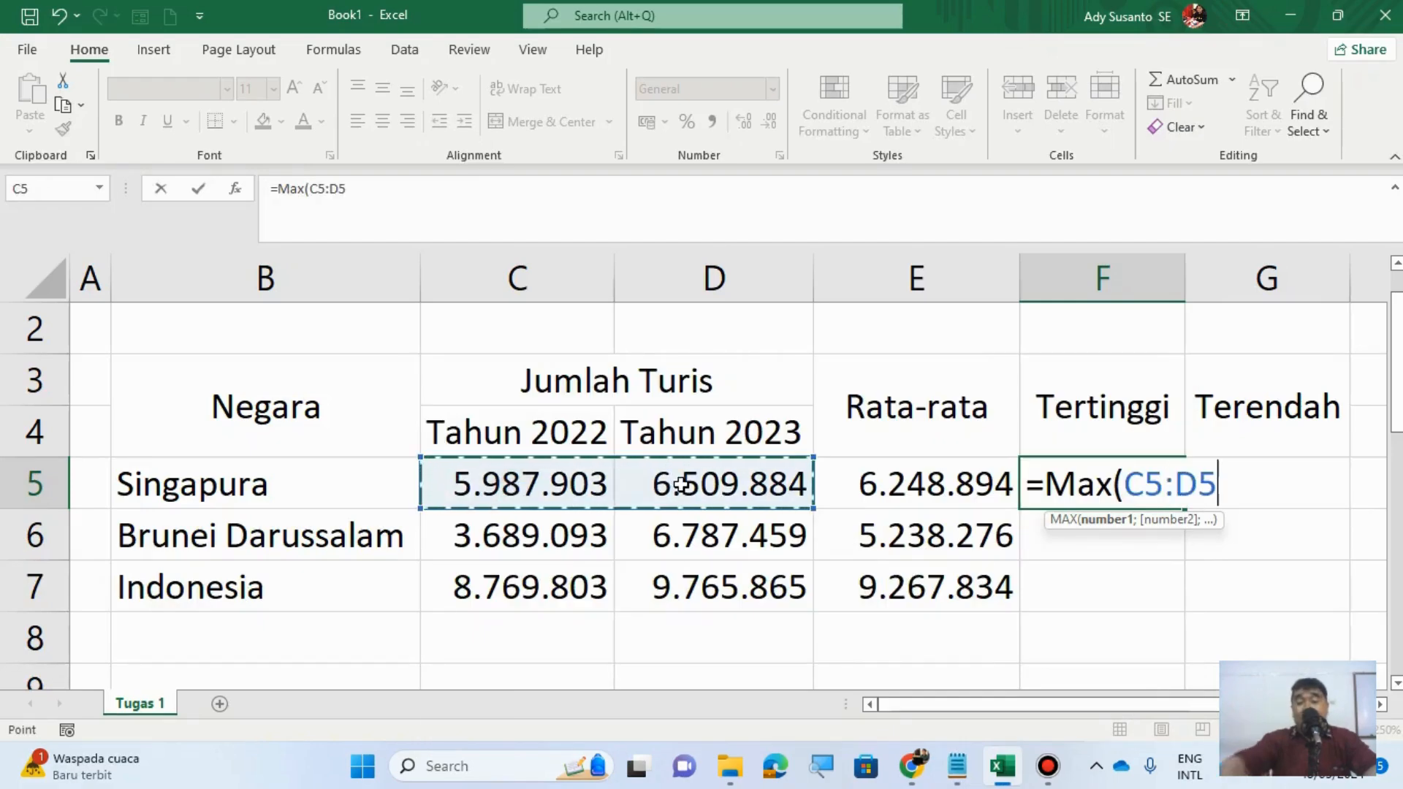
type(")")
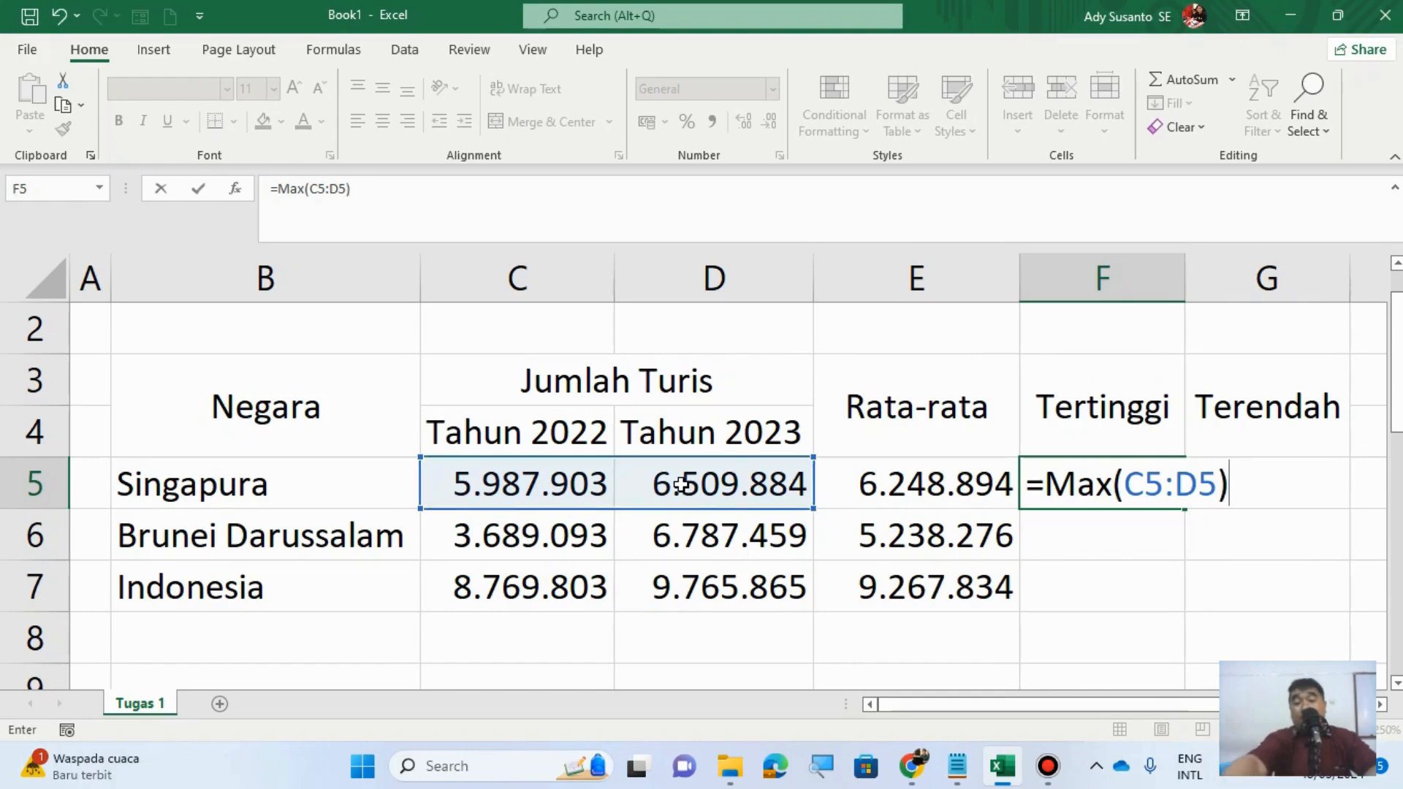
key("Return")
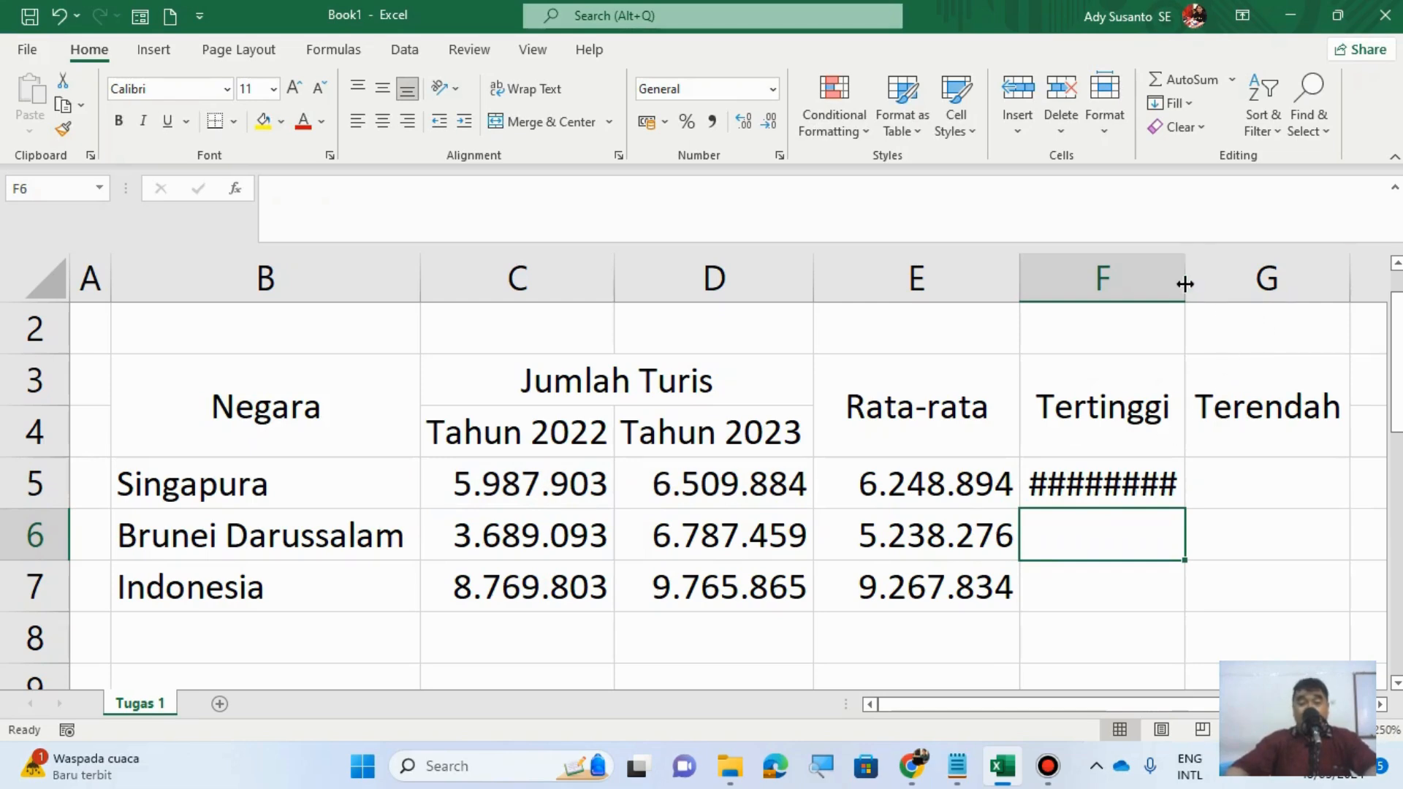
Step: Widen column F so the maximum fits, and fill the maximum formula from F5 down to F7
left_click_drag(1184, 285, 1231, 284)
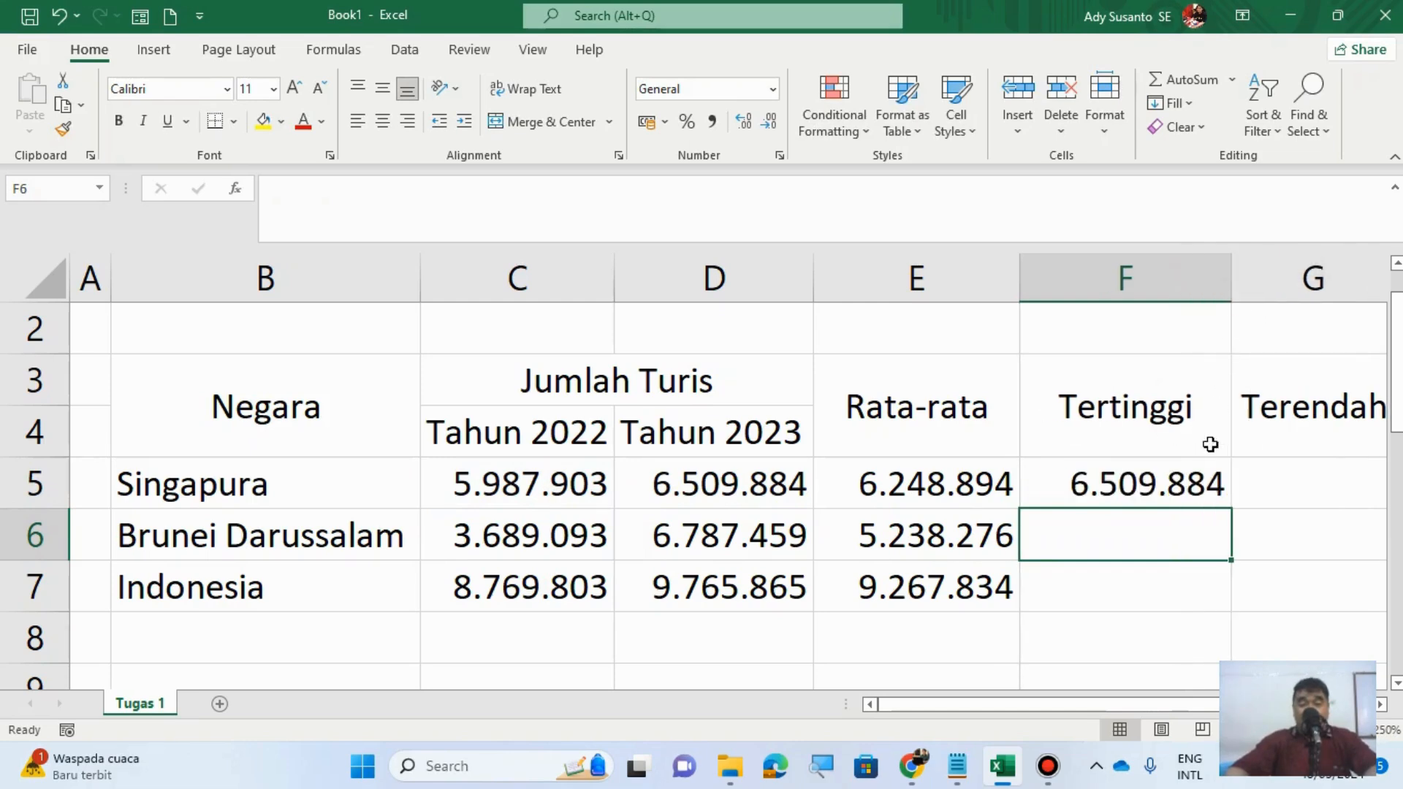
left_click(1208, 482)
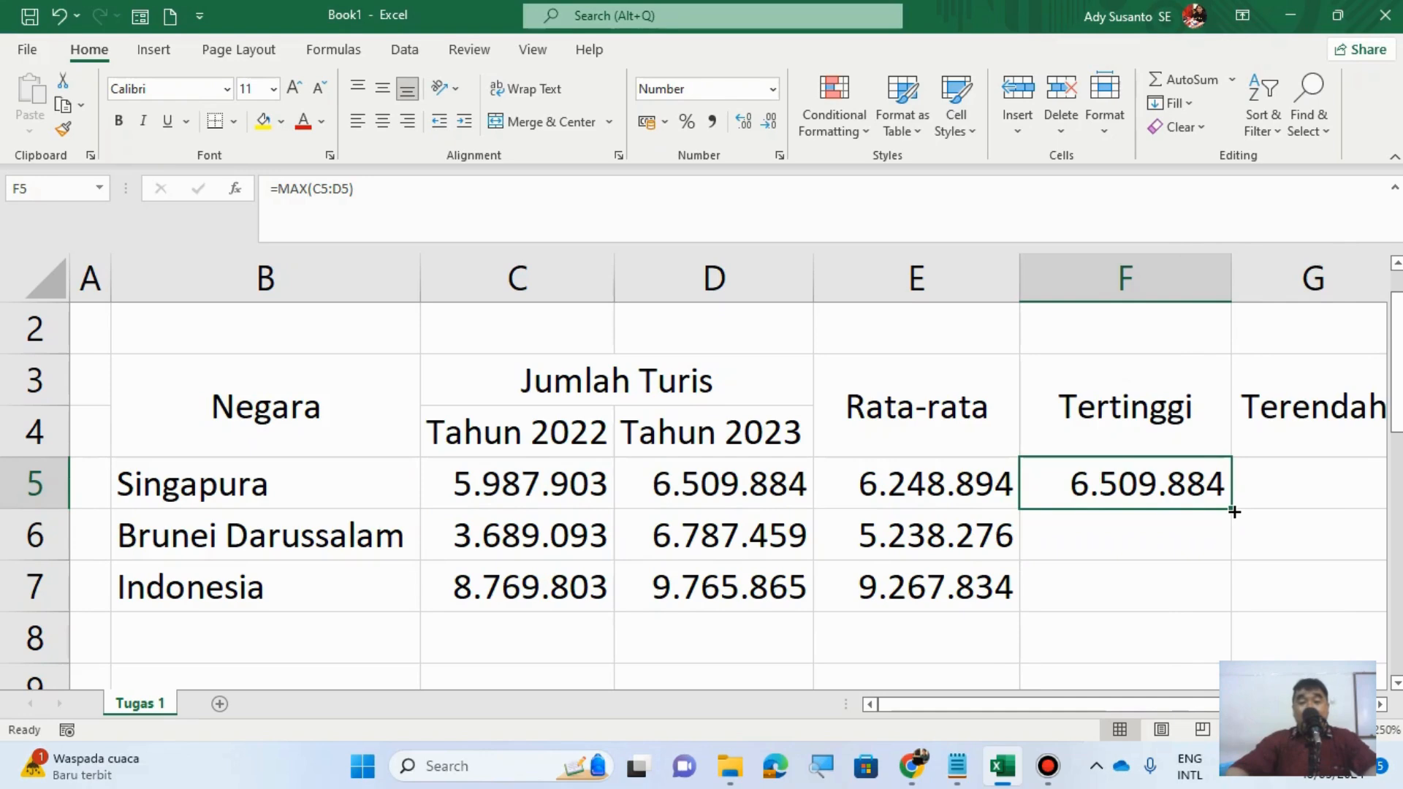
left_click(1137, 530)
left_click(1131, 481)
left_click_drag(1233, 512, 1224, 606)
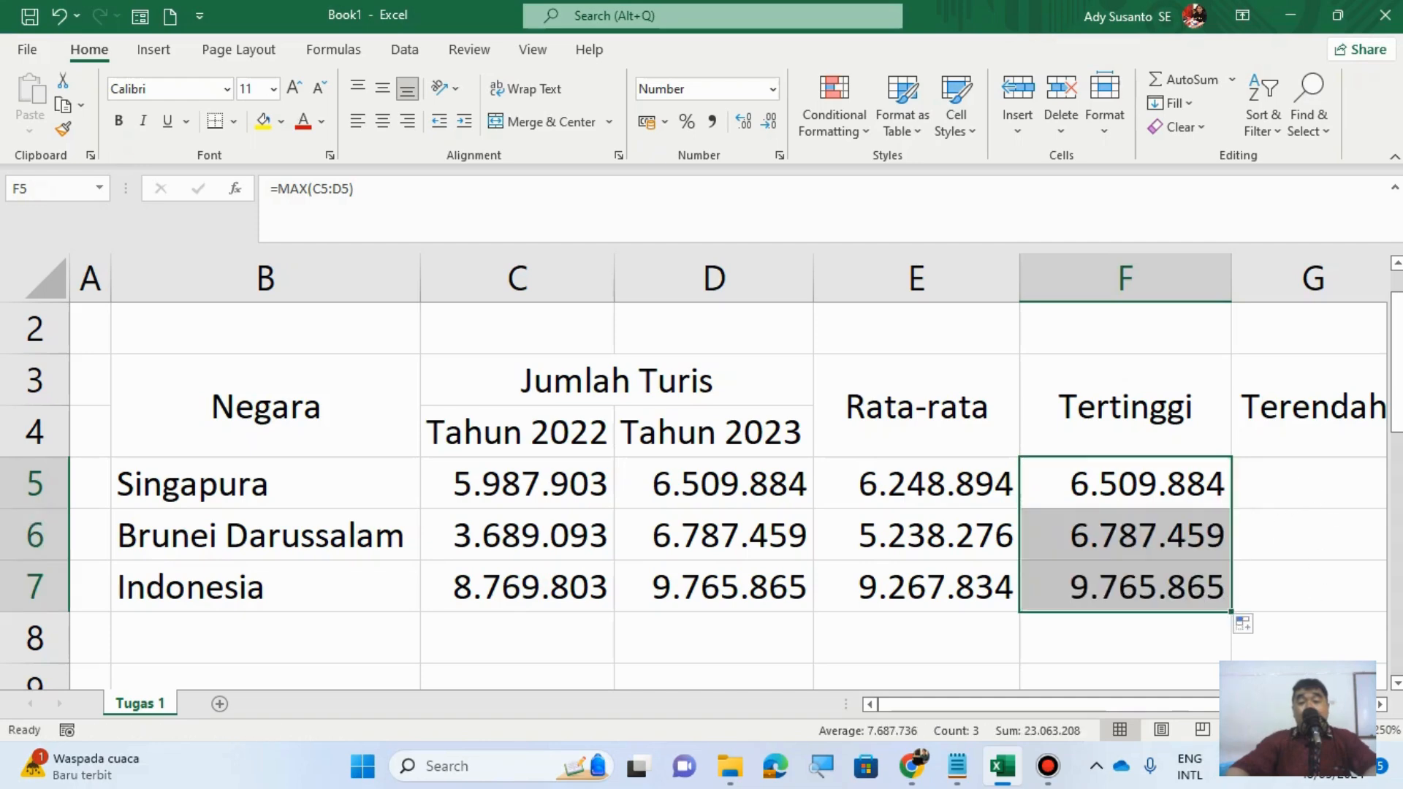
Step: Select Singapura's Terendah cell G5, then switch to Notepad and add the minimum formula pattern =Min(Range) on a third line
left_click(1234, 730)
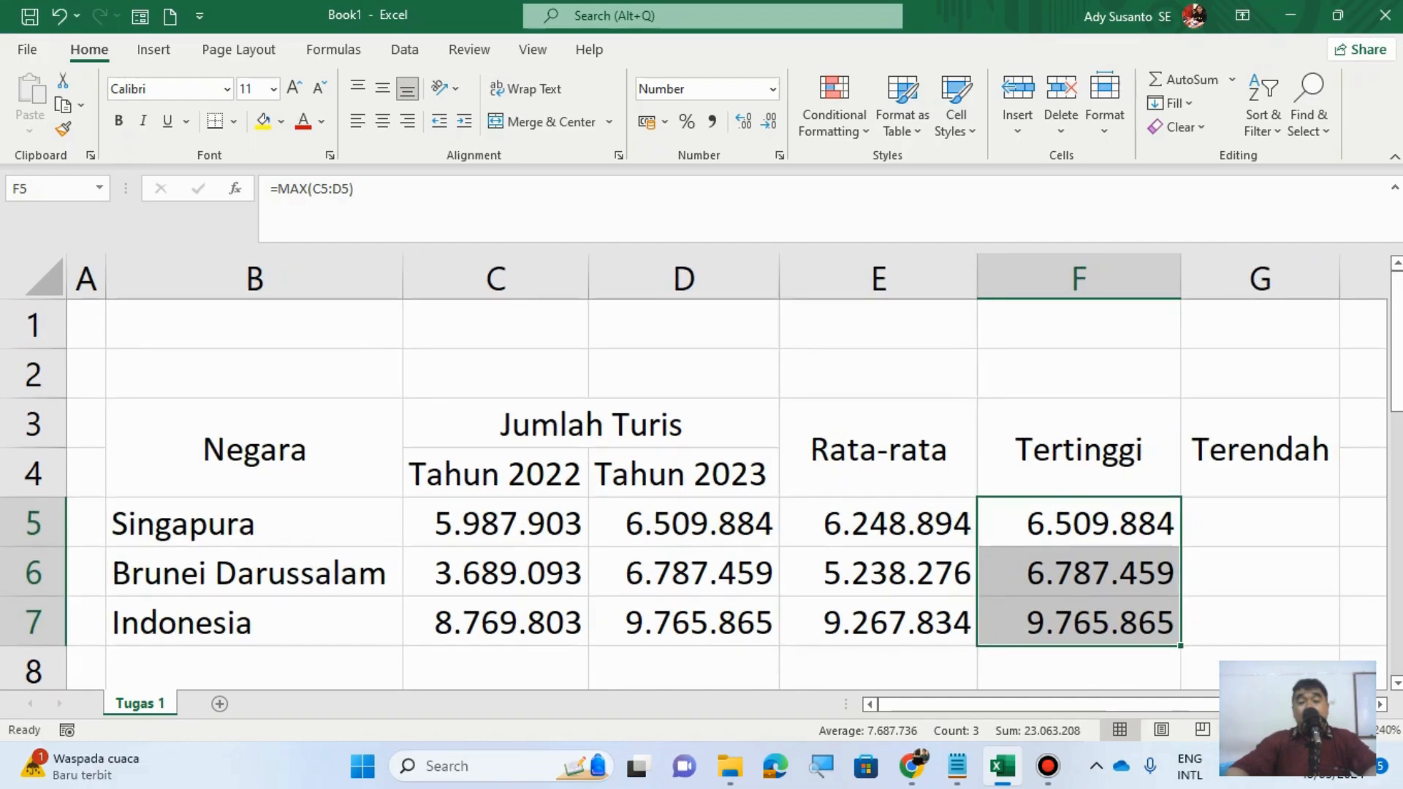
left_click(1279, 537)
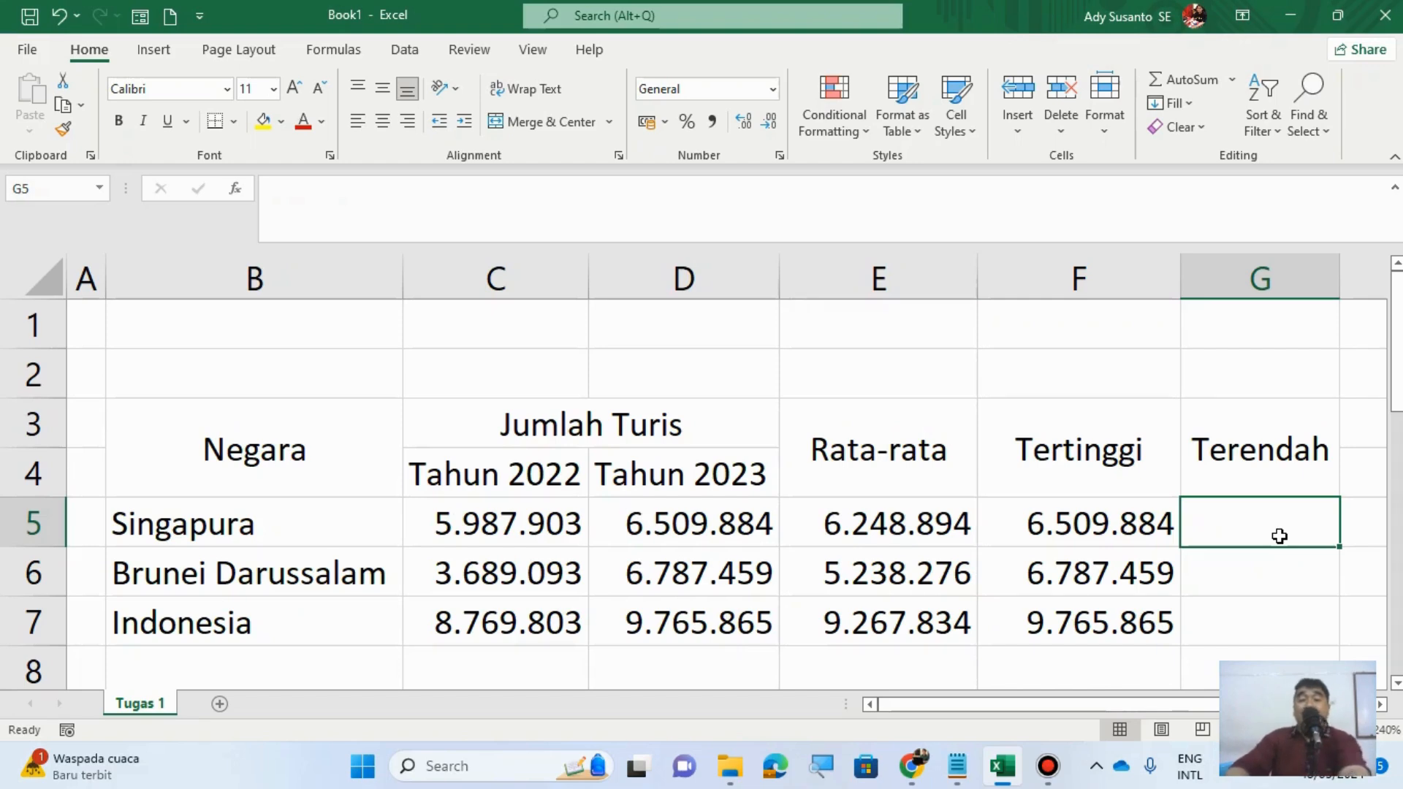
left_click(965, 780)
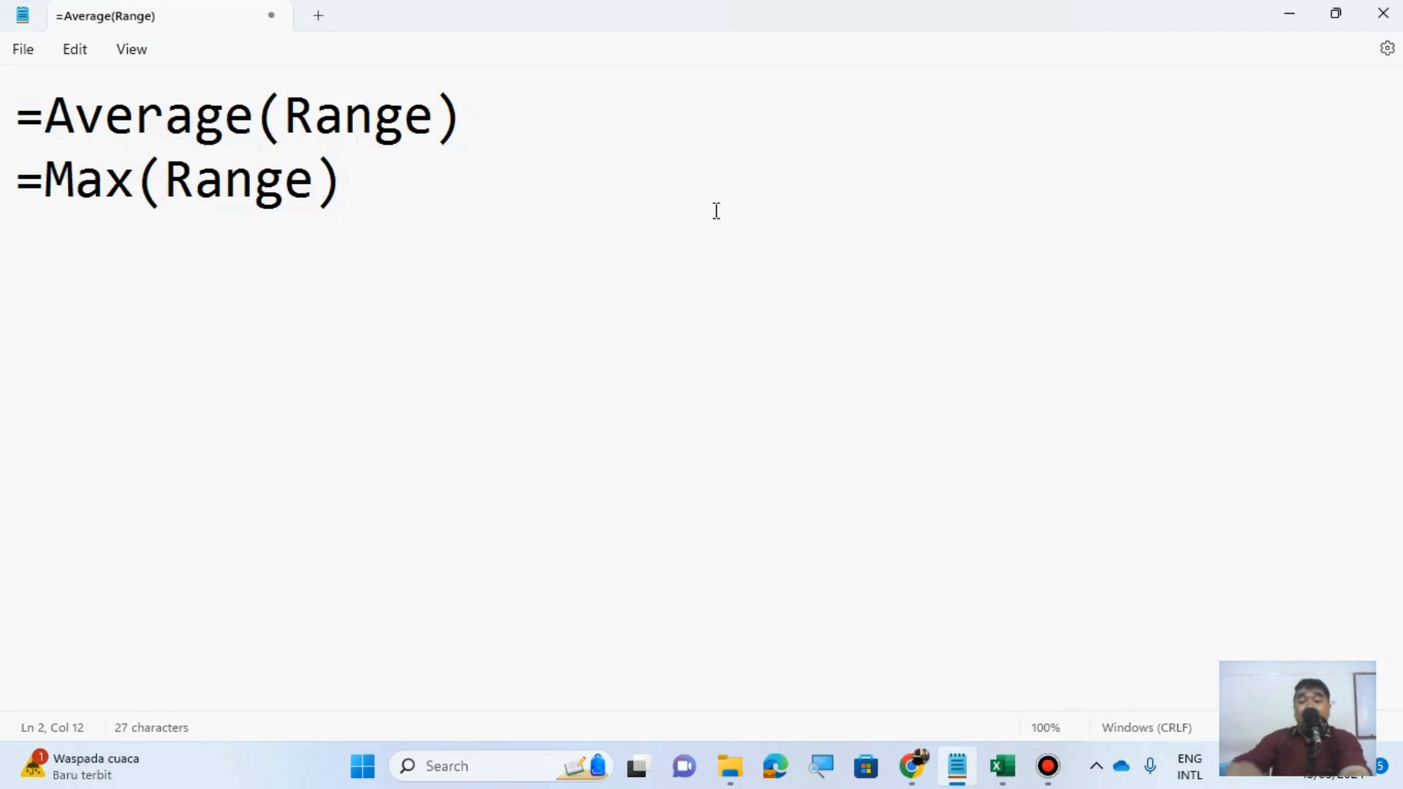
key("Return")
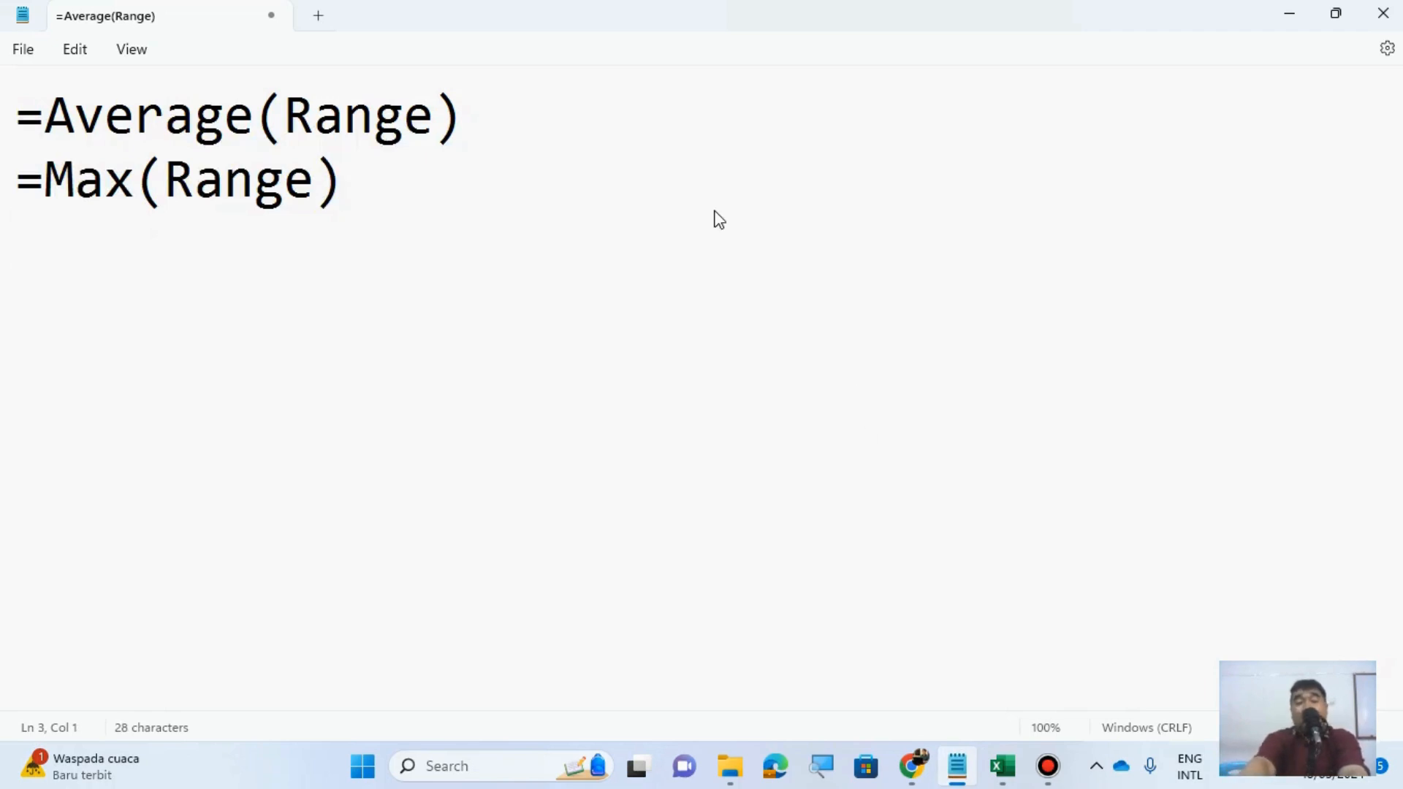
type("=Min(")
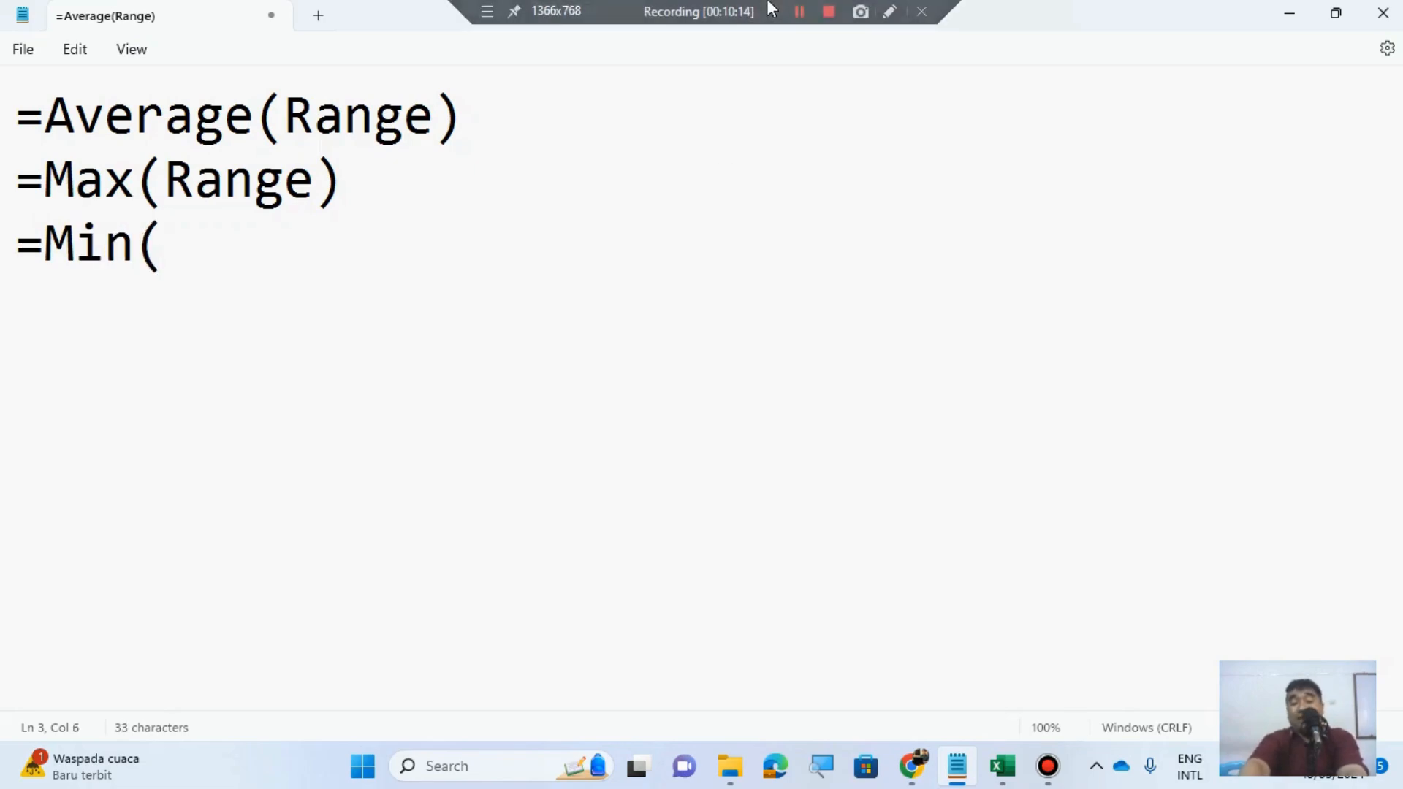
type("Range(")
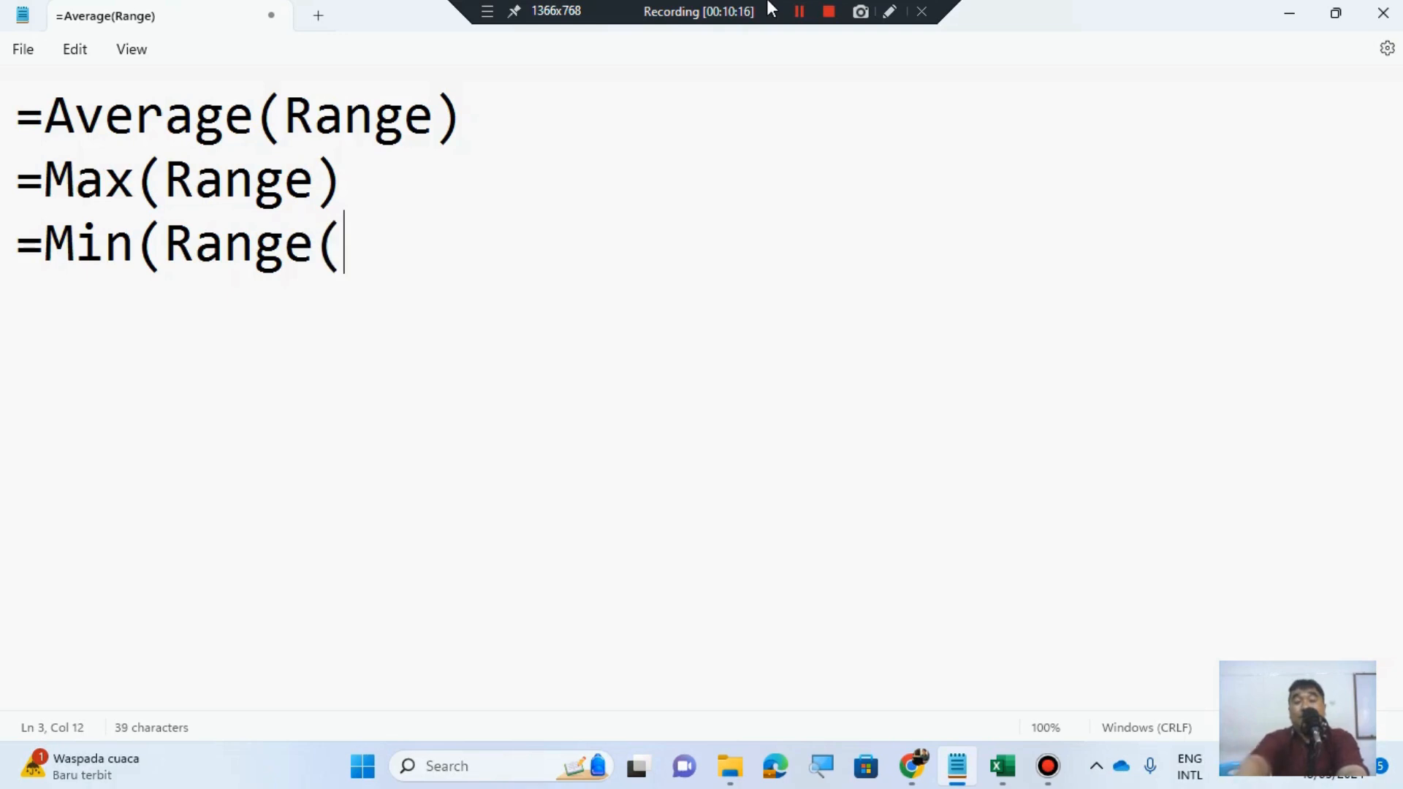
key("BackSpace")
type(")")
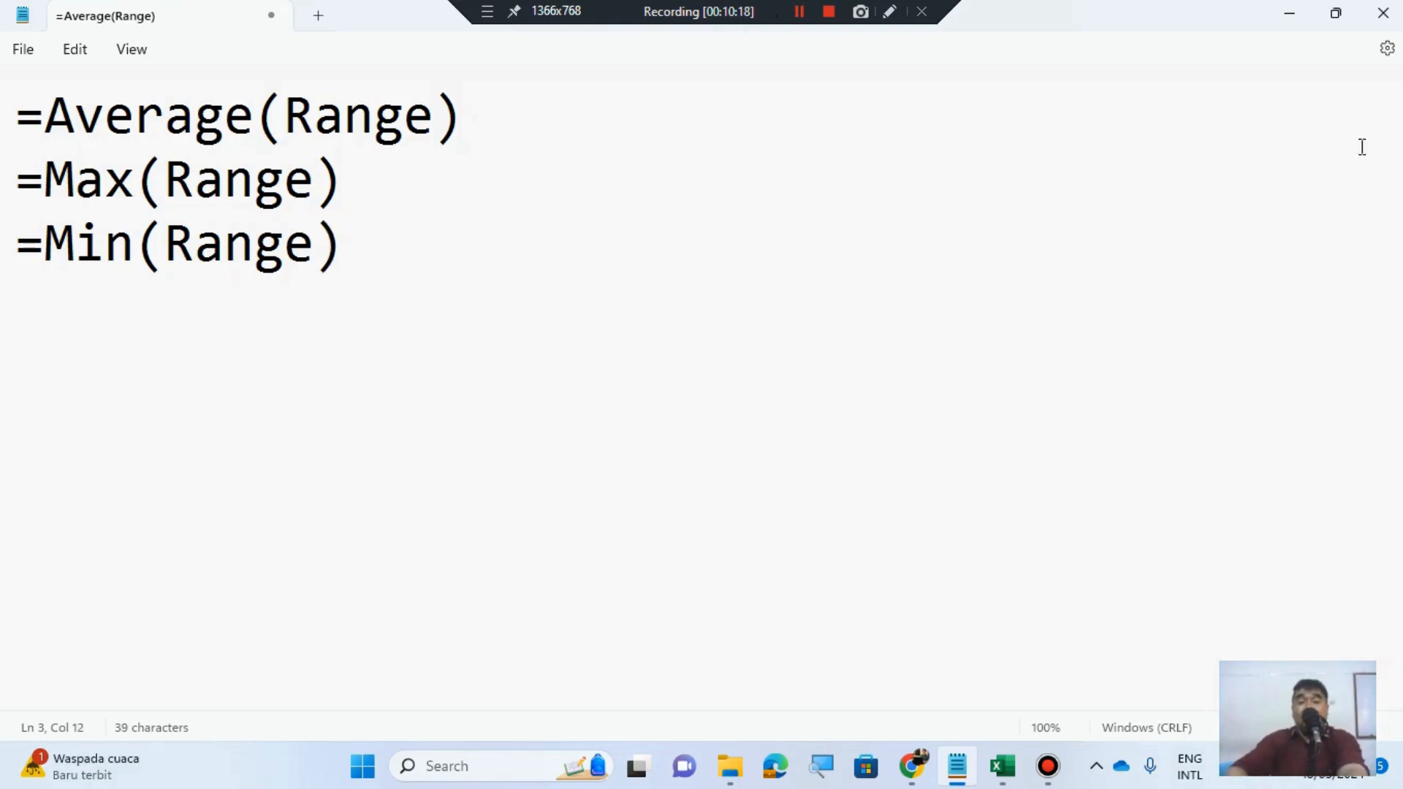
Step: Switch back to Excel and enter =Min(C5:D5) in G5 for Singapura's Terendah
mouse_move(995, 769)
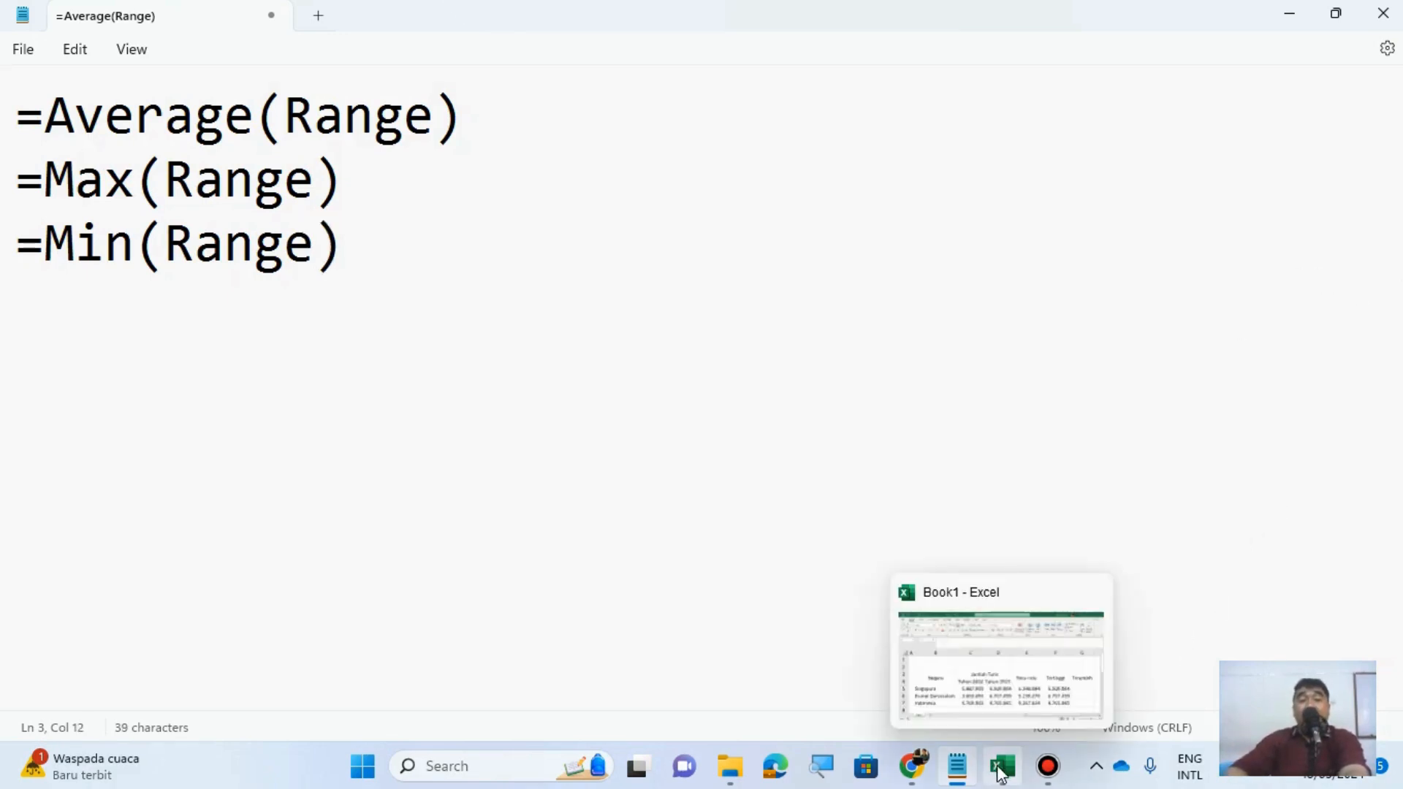
left_click(1001, 770)
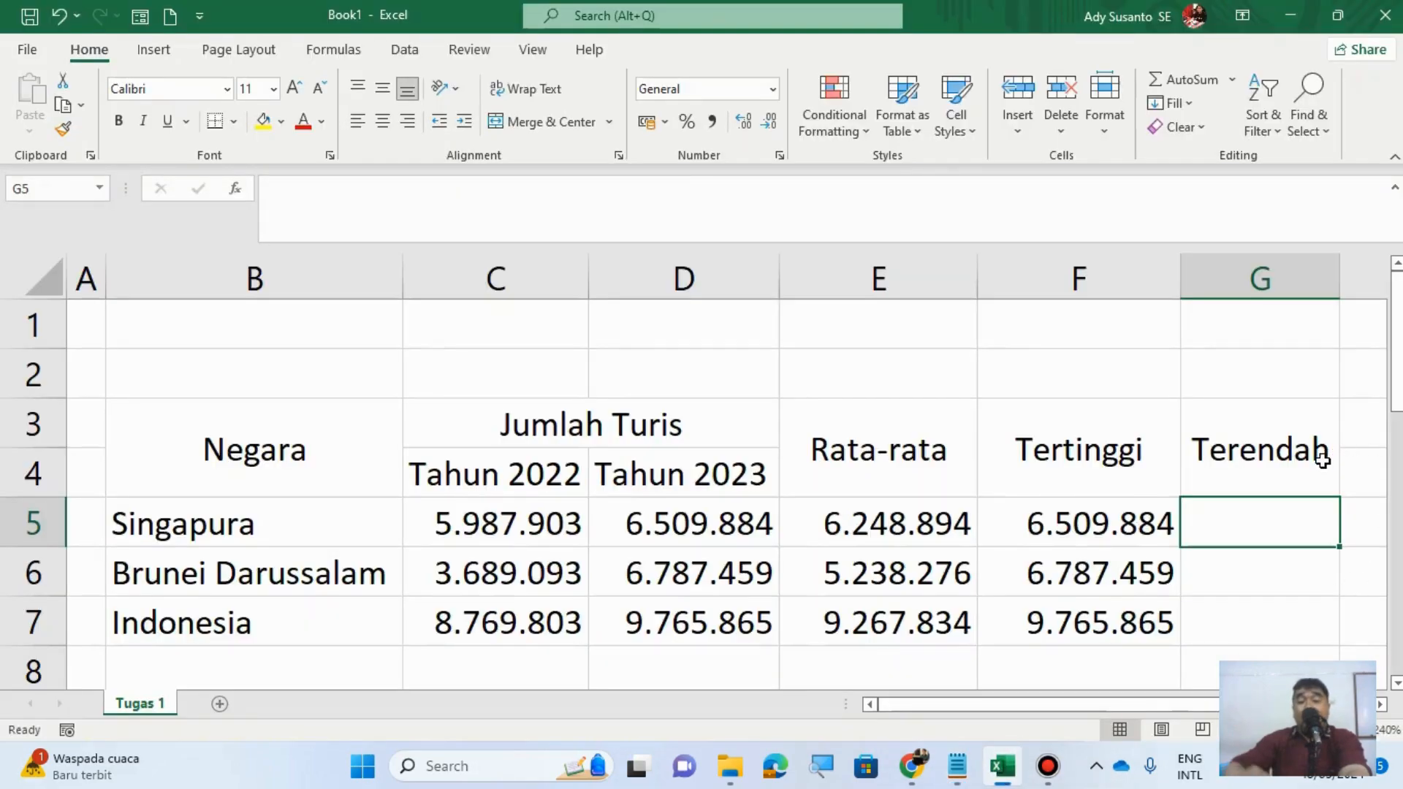
type("=Min(")
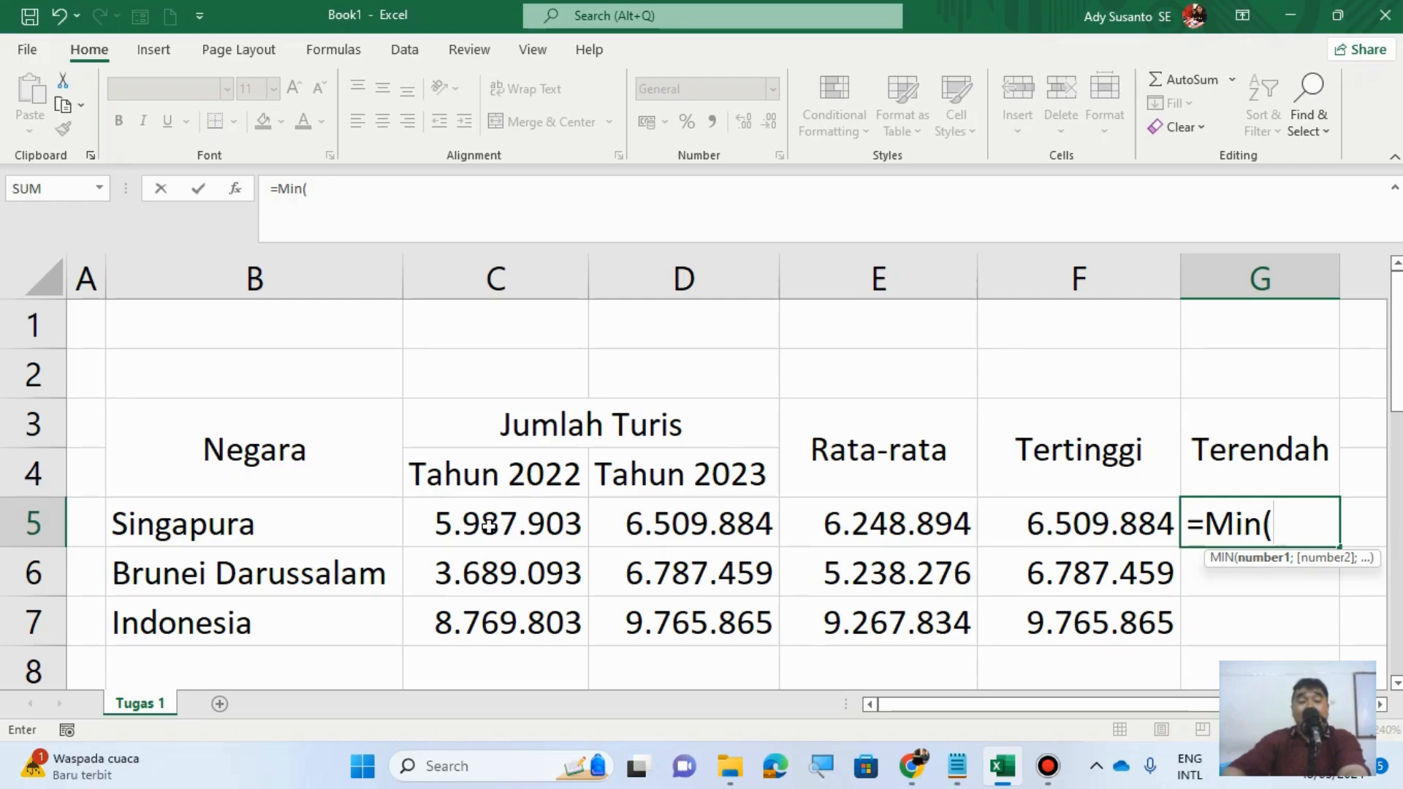
left_click_drag(489, 524, 637, 529)
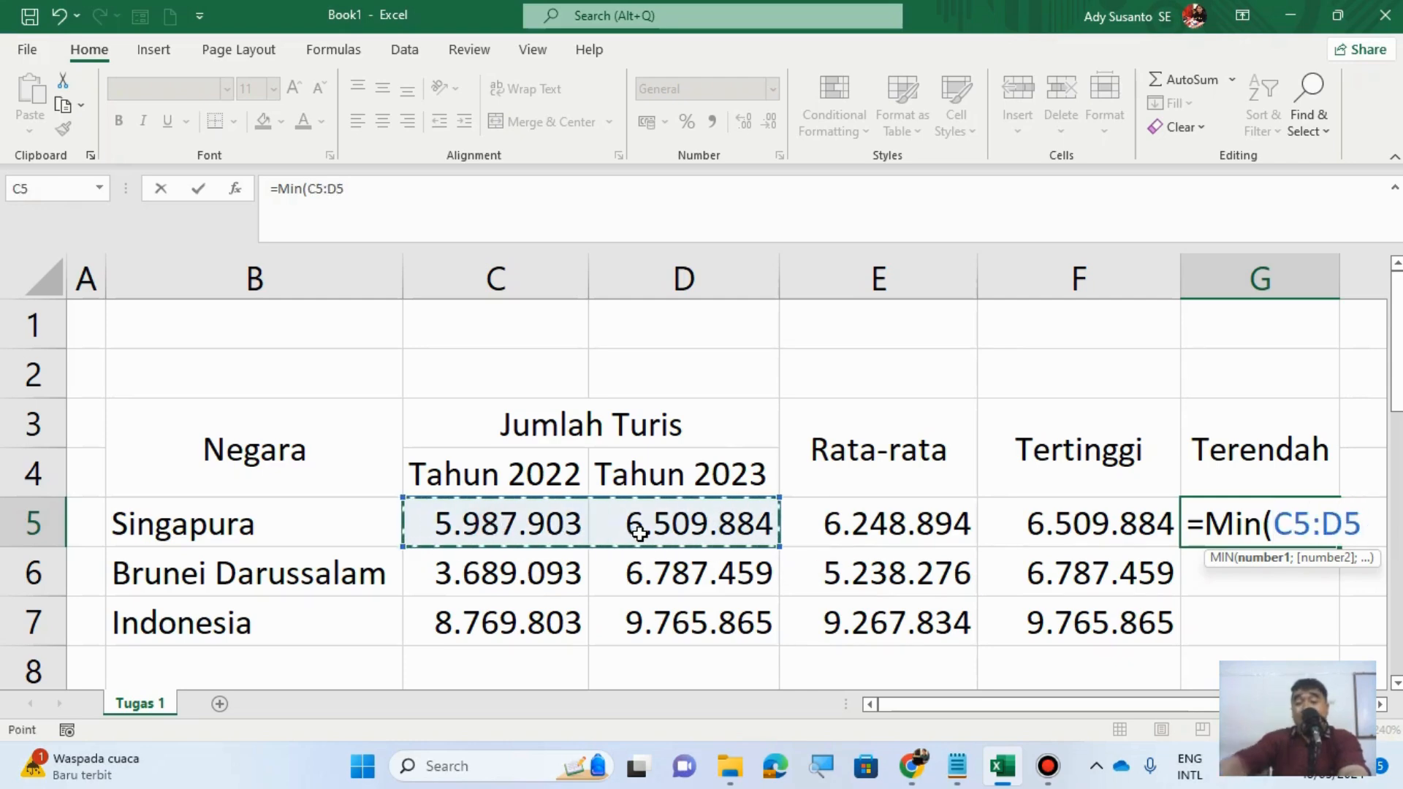
type(")")
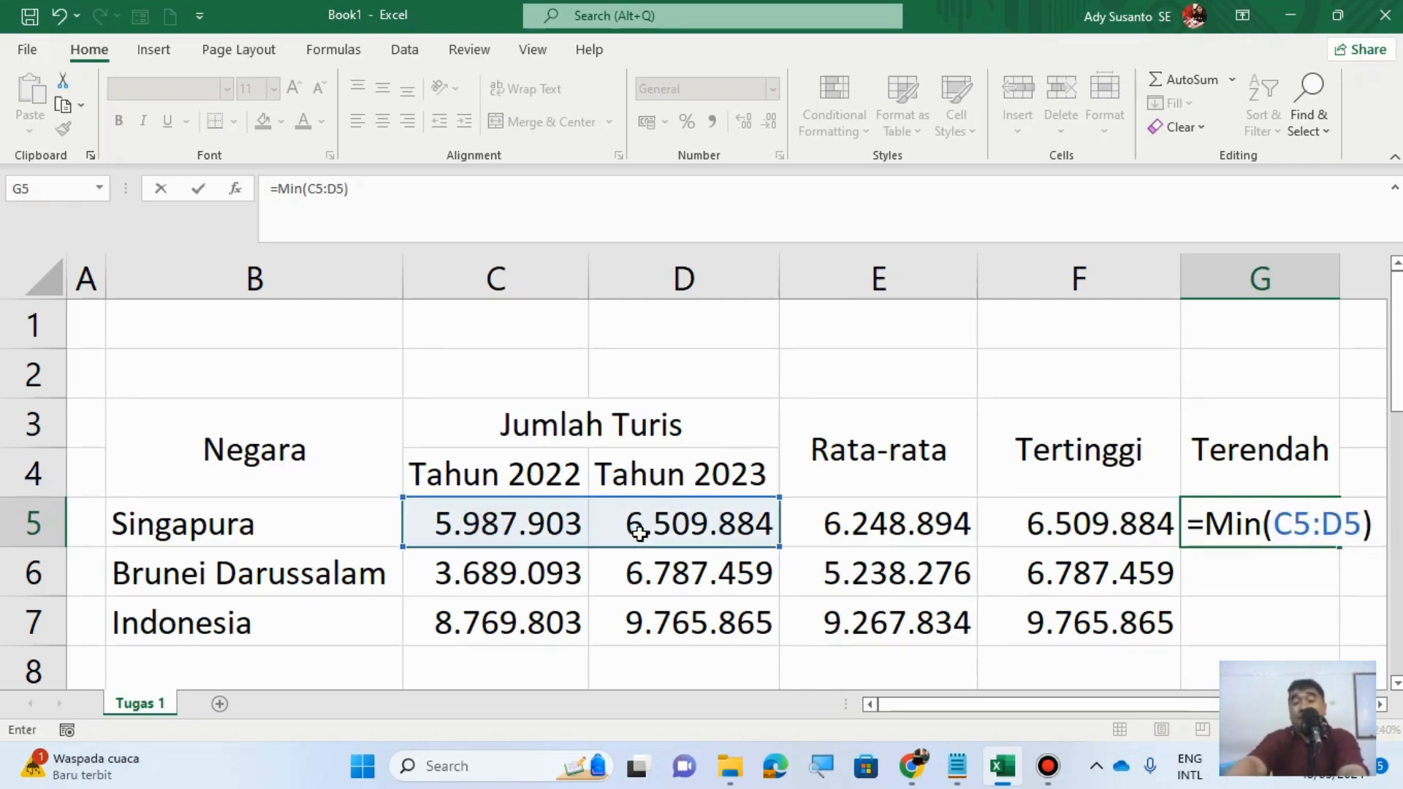
key("Return")
Step: Widen column G so the minimum fits, and fill the minimum formula from G5 down to G7
left_click_drag(1342, 287, 1377, 288)
left_click(1330, 527)
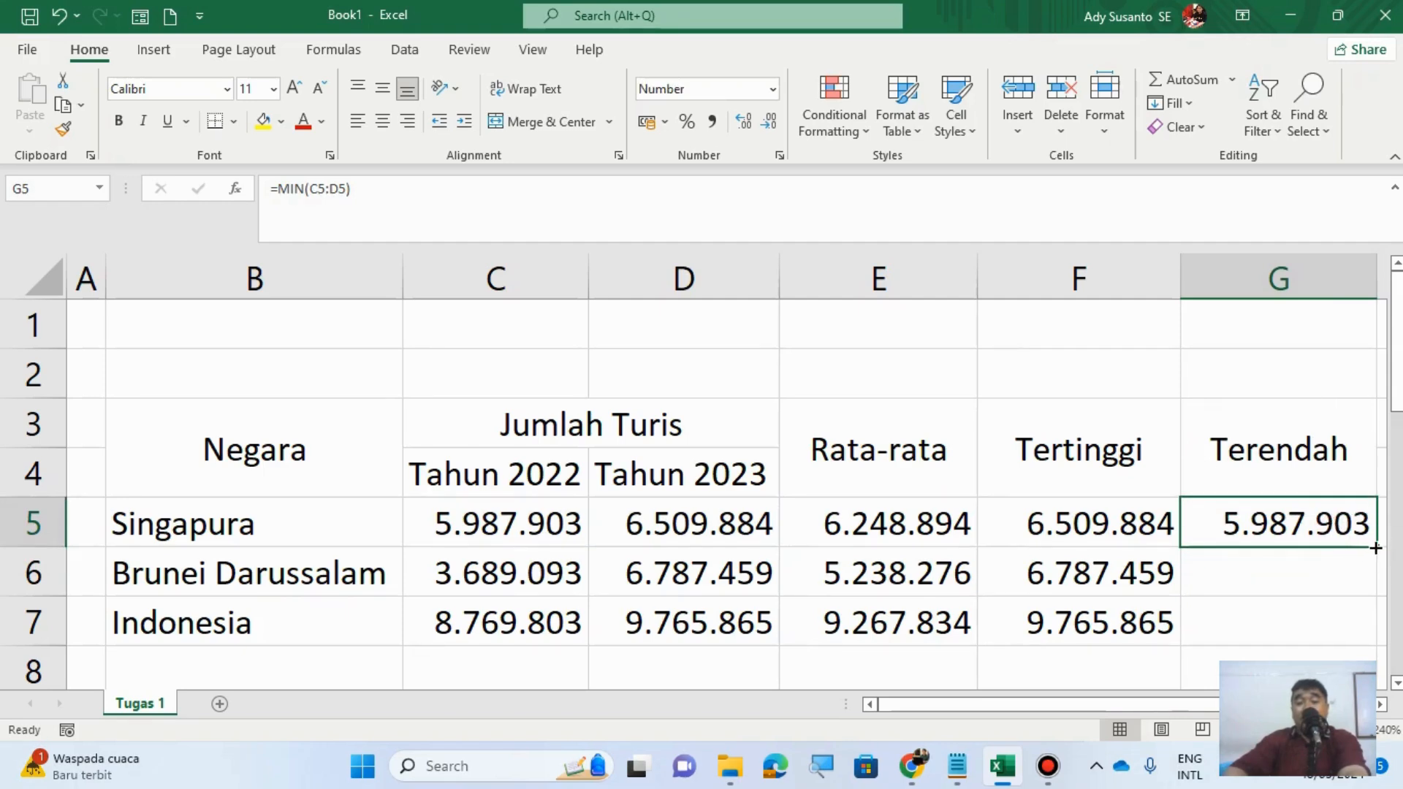
left_click_drag(1375, 548, 1356, 626)
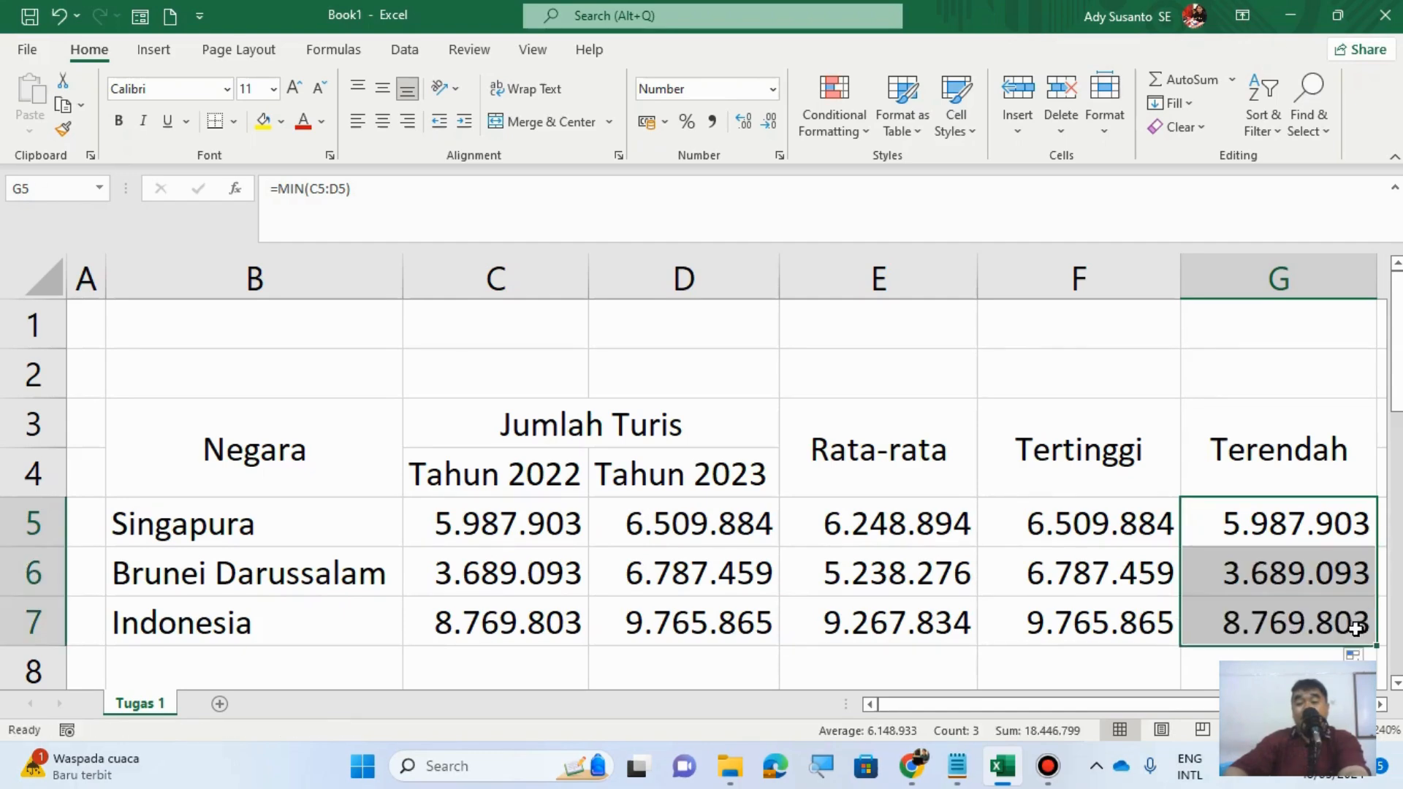
Step: Enter the row label Jumlah in B8, directly below Indonesia
left_click(270, 668)
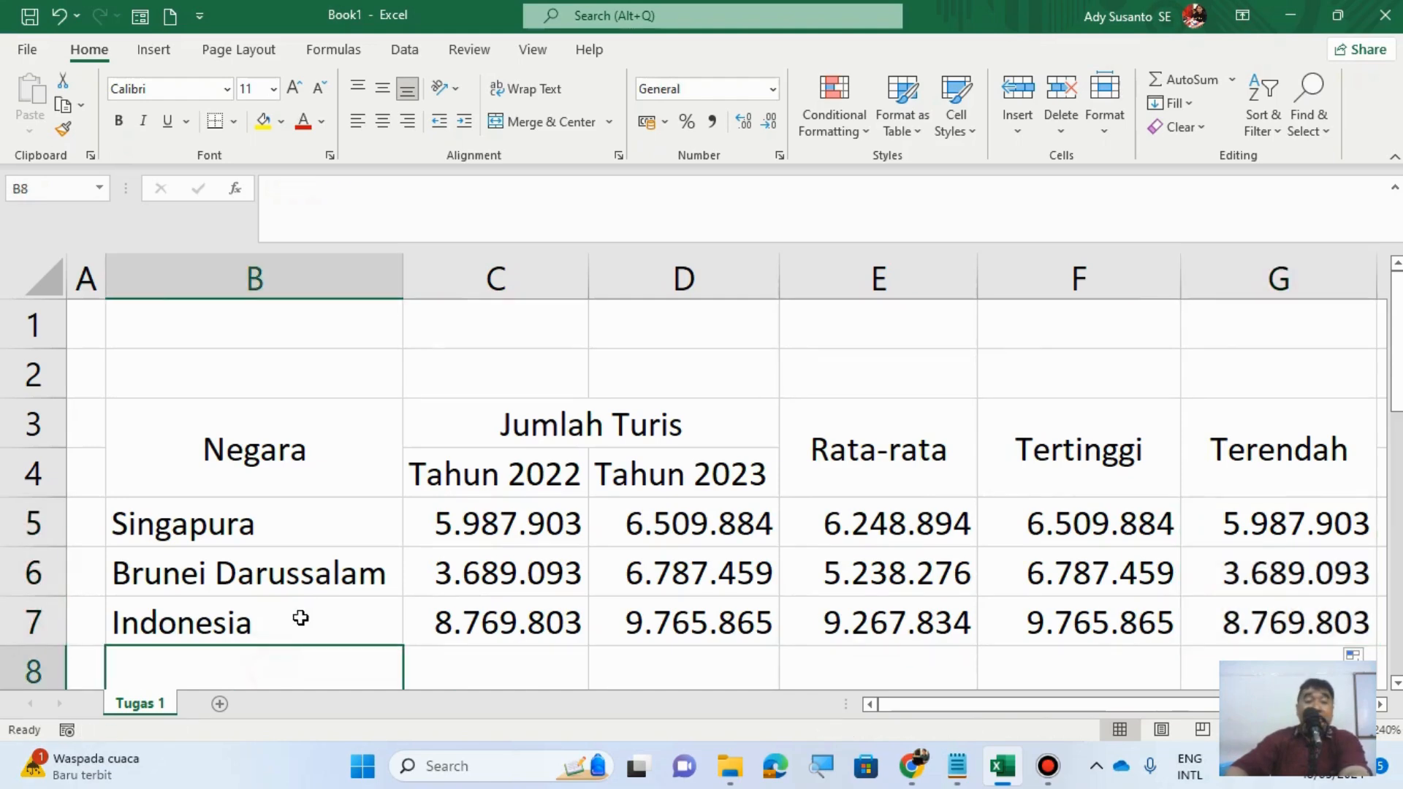
scroll(300, 597, "down", 1)
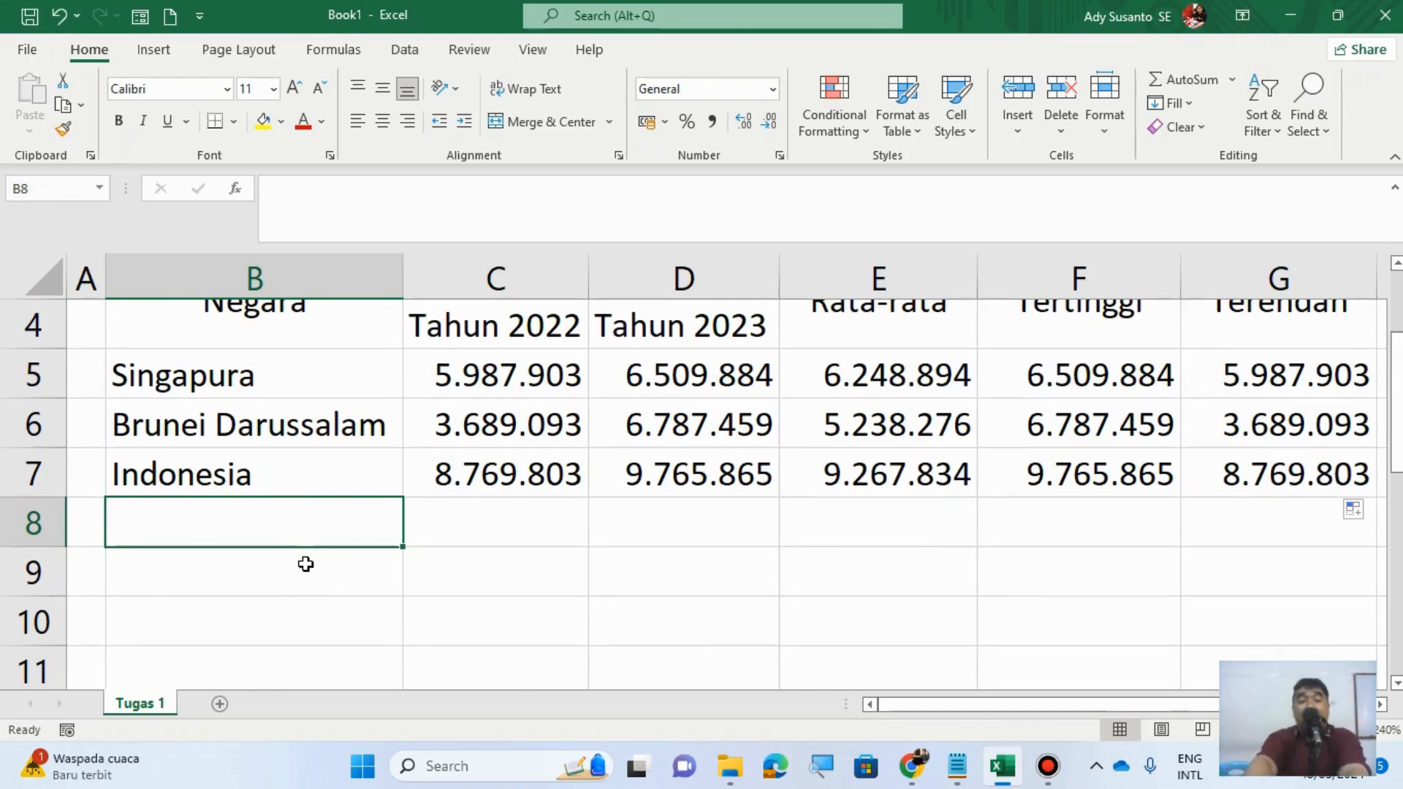
type("Jum")
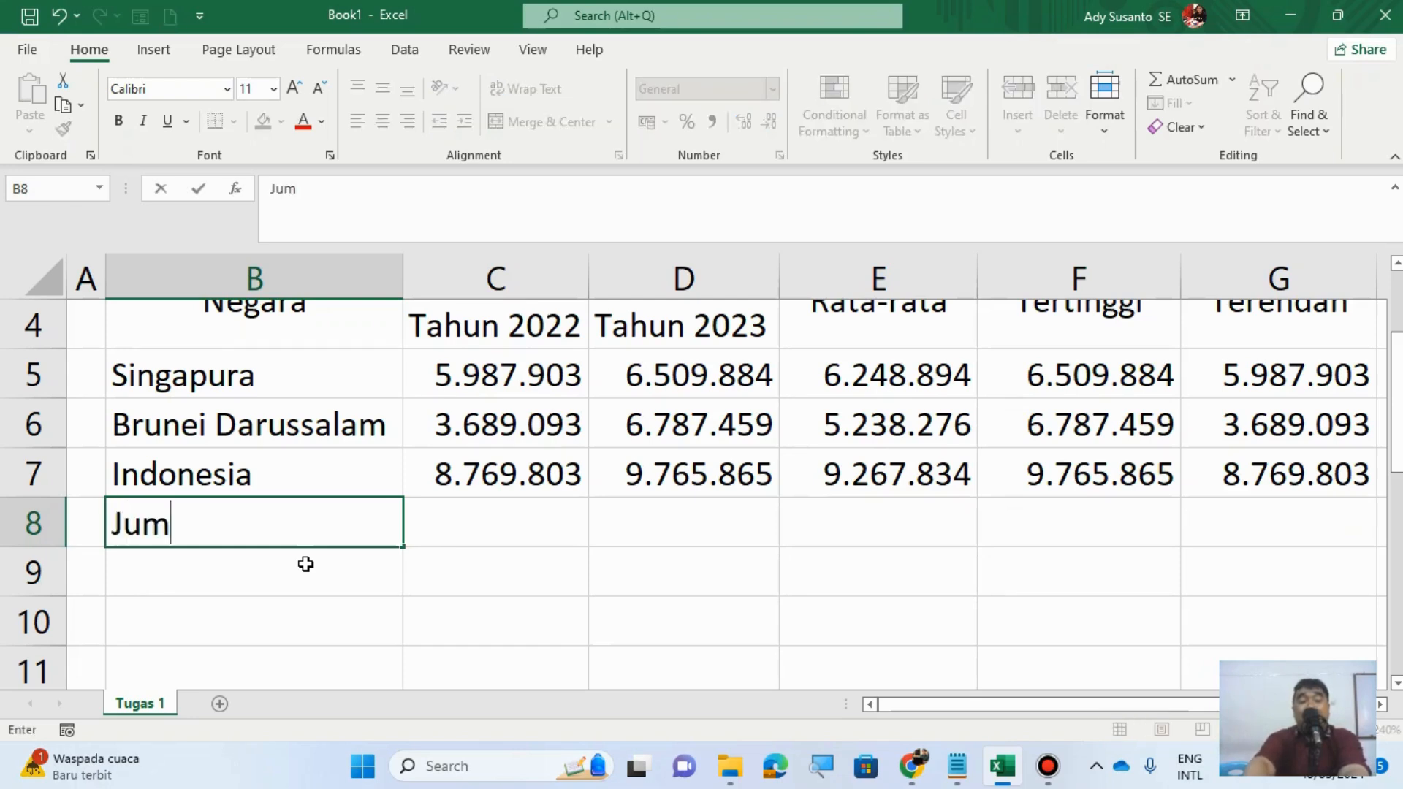
type("lah")
key("Return")
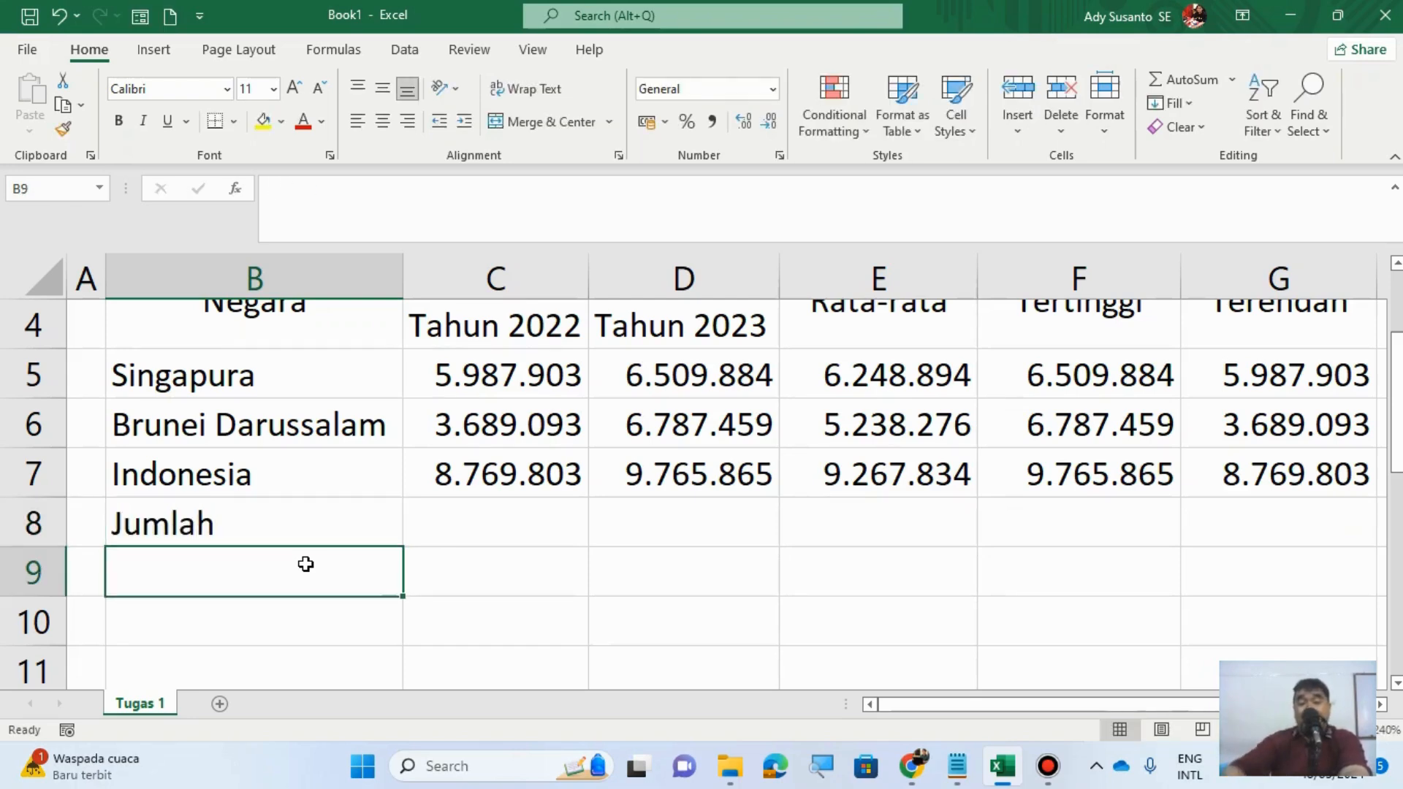
Step: Select the Jumlah cell C8 for Tahun 2022, then switch to Notepad and add =Sum(Range) on a fourth line
left_click(497, 539)
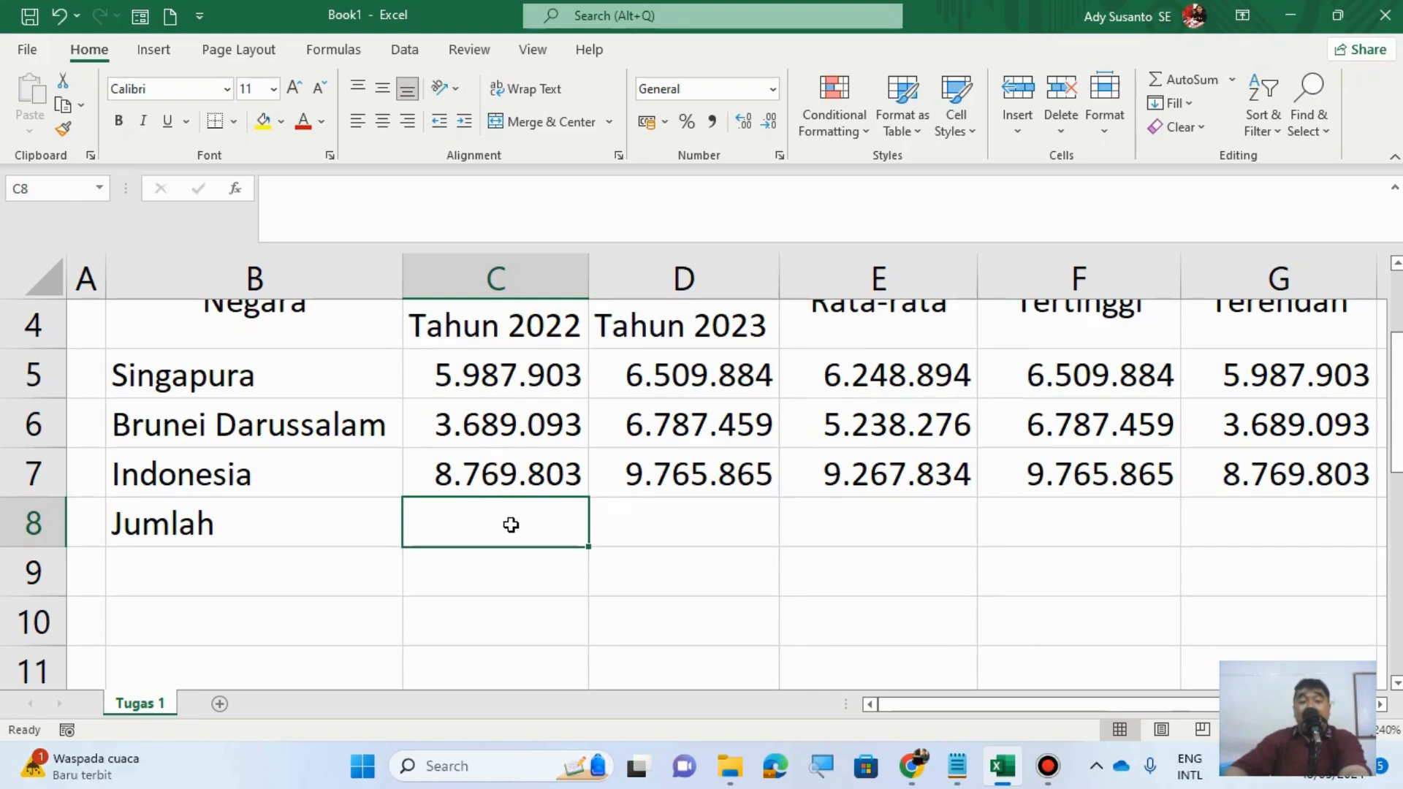
left_click(957, 766)
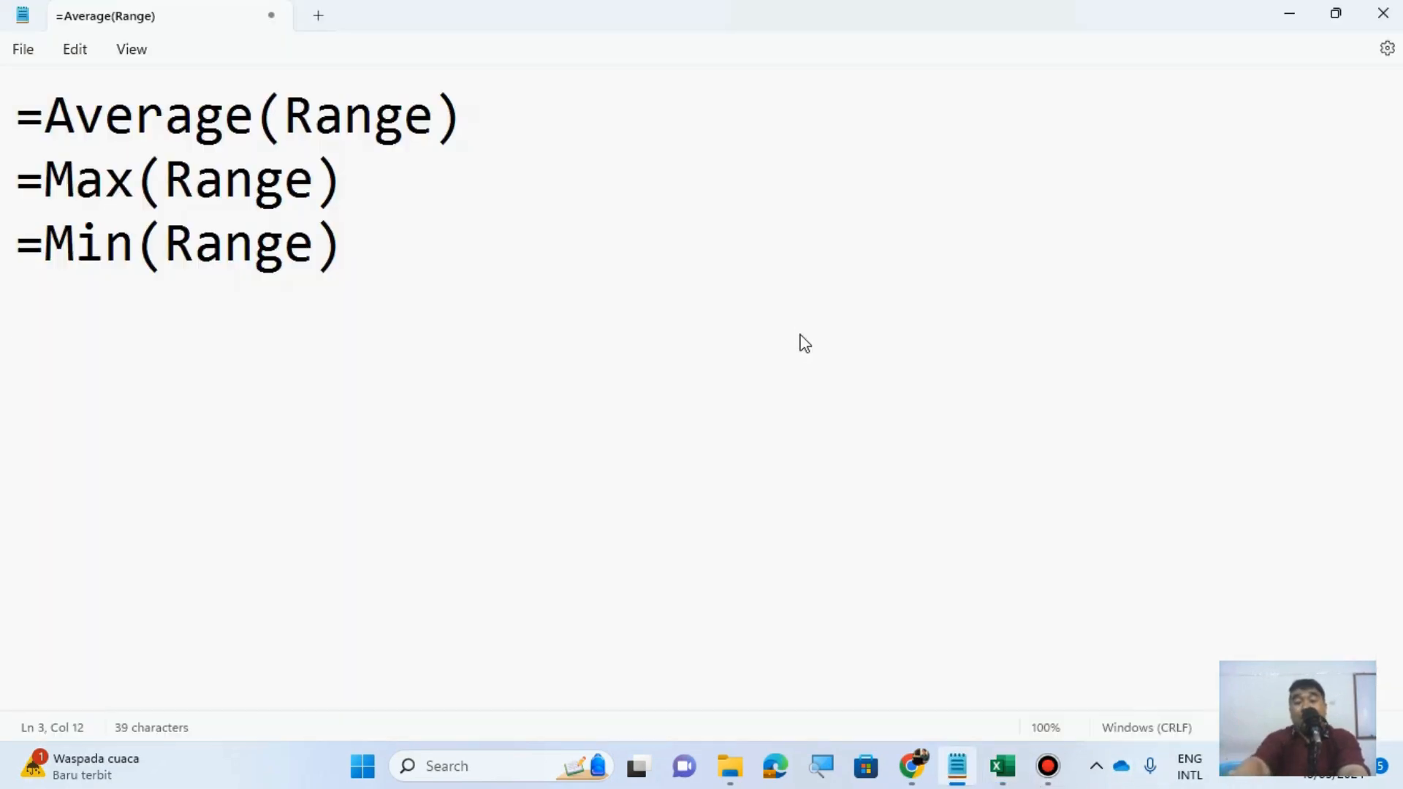
key("Return")
type("=S")
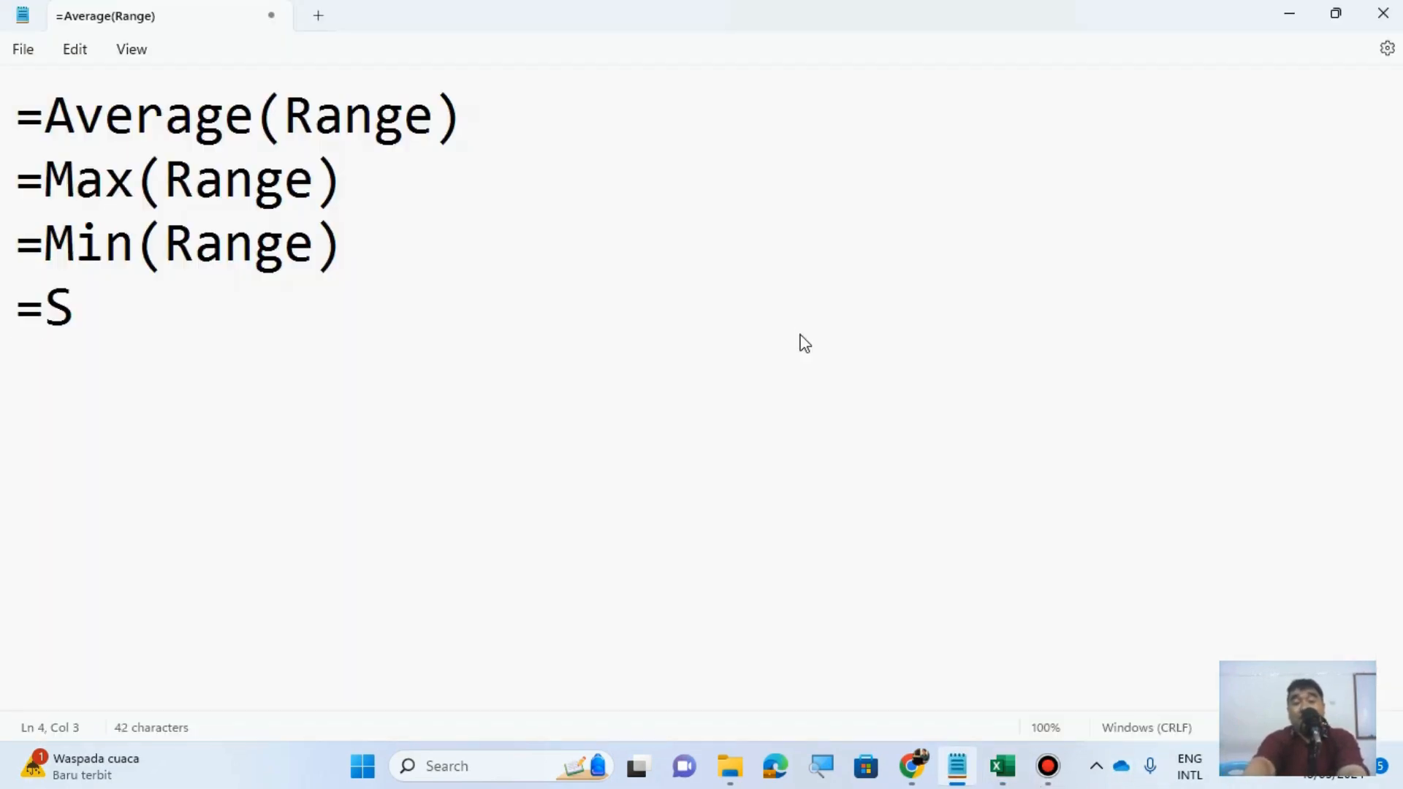
type("um(Range)")
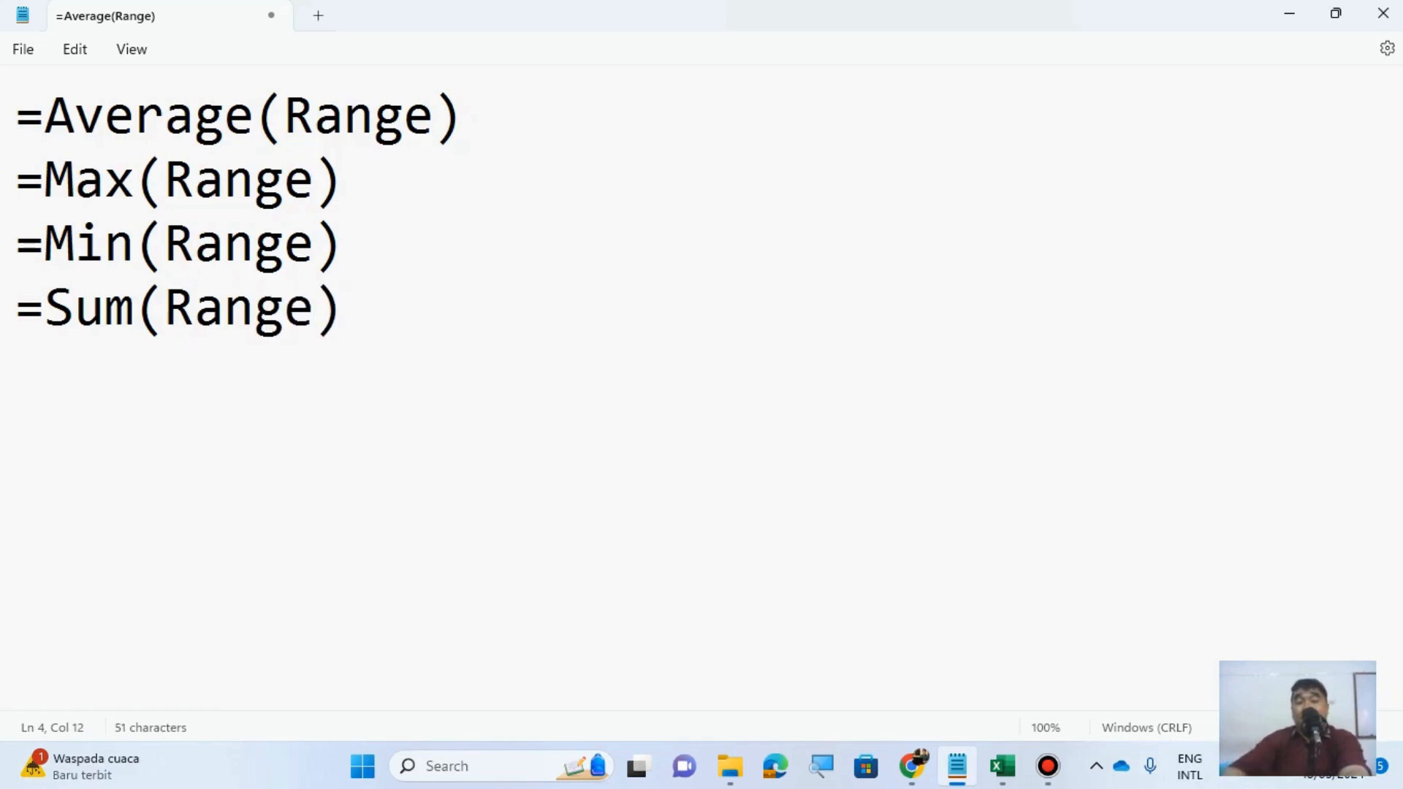
Step: Switch back to Excel, enter =Sum(C5:C7) in C8 and fill the formula across to D8 for Tahun 2023
left_click(1000, 767)
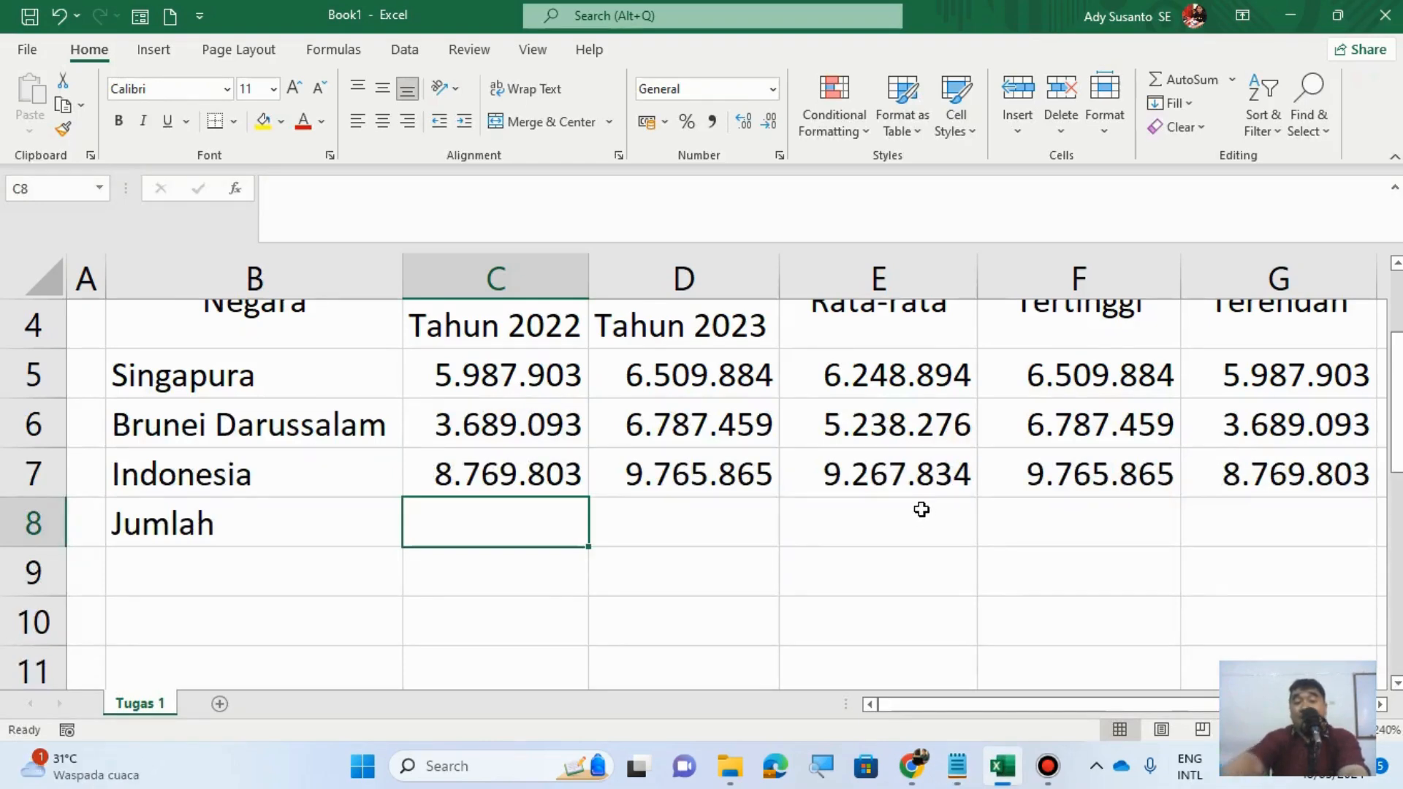
type("=Sum(")
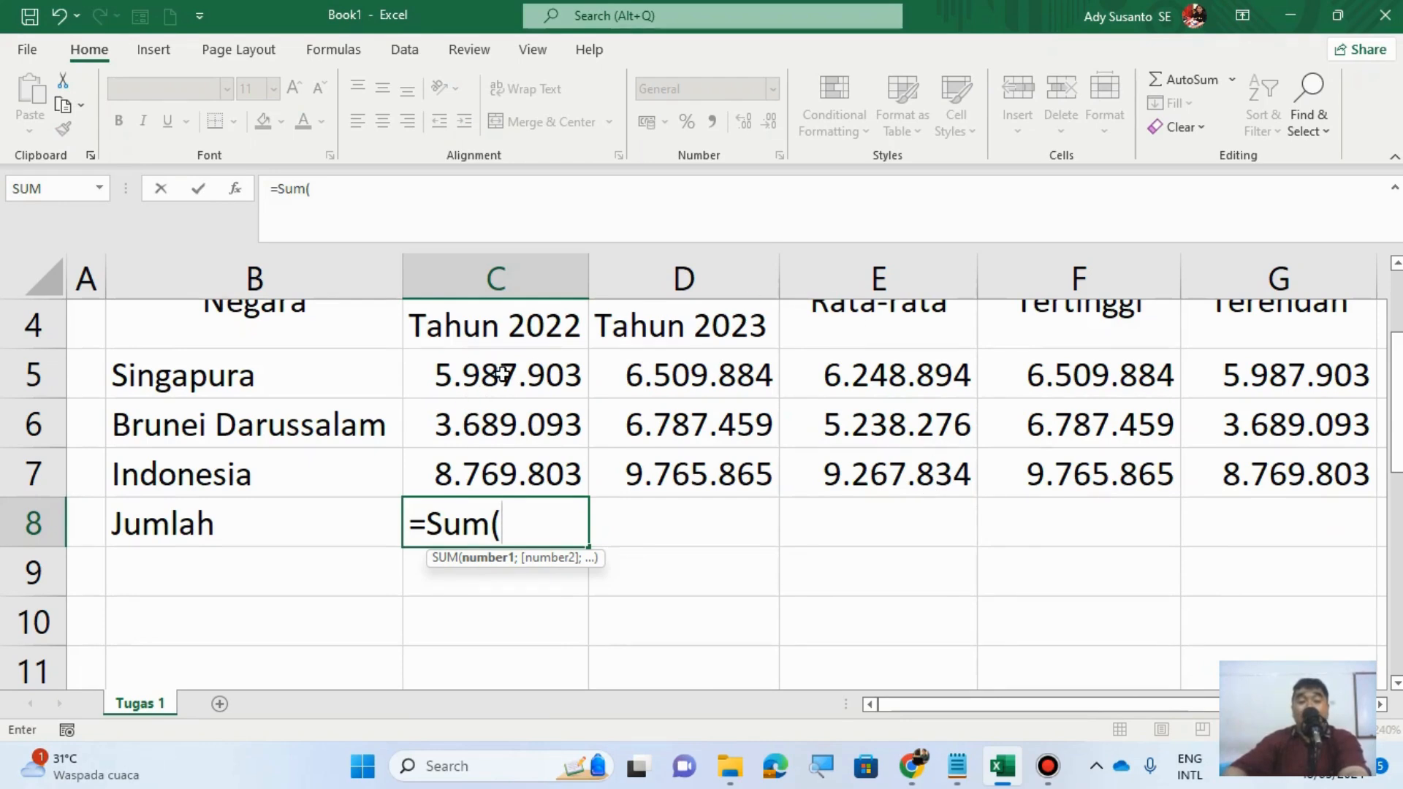
left_click_drag(501, 373, 499, 468)
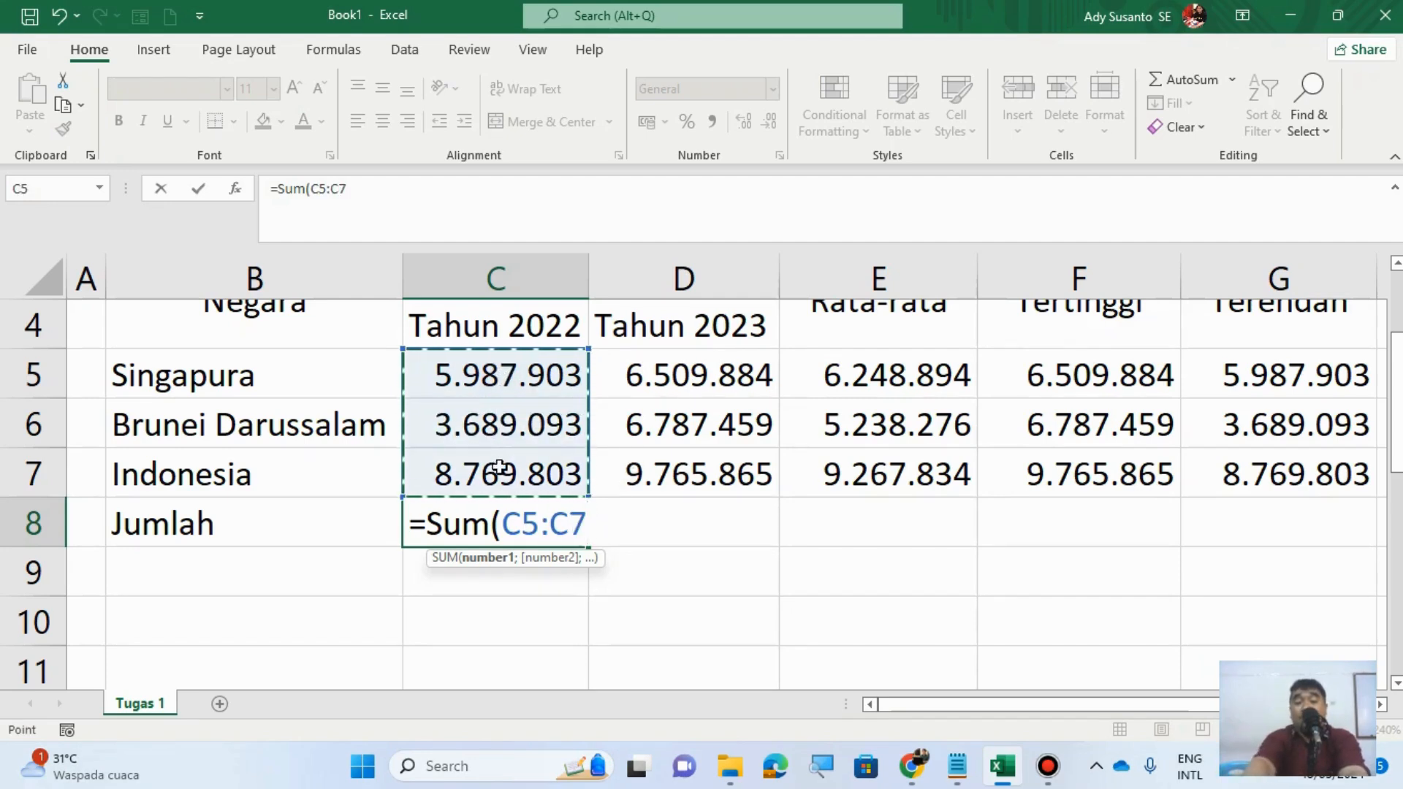
type(")")
key("Return")
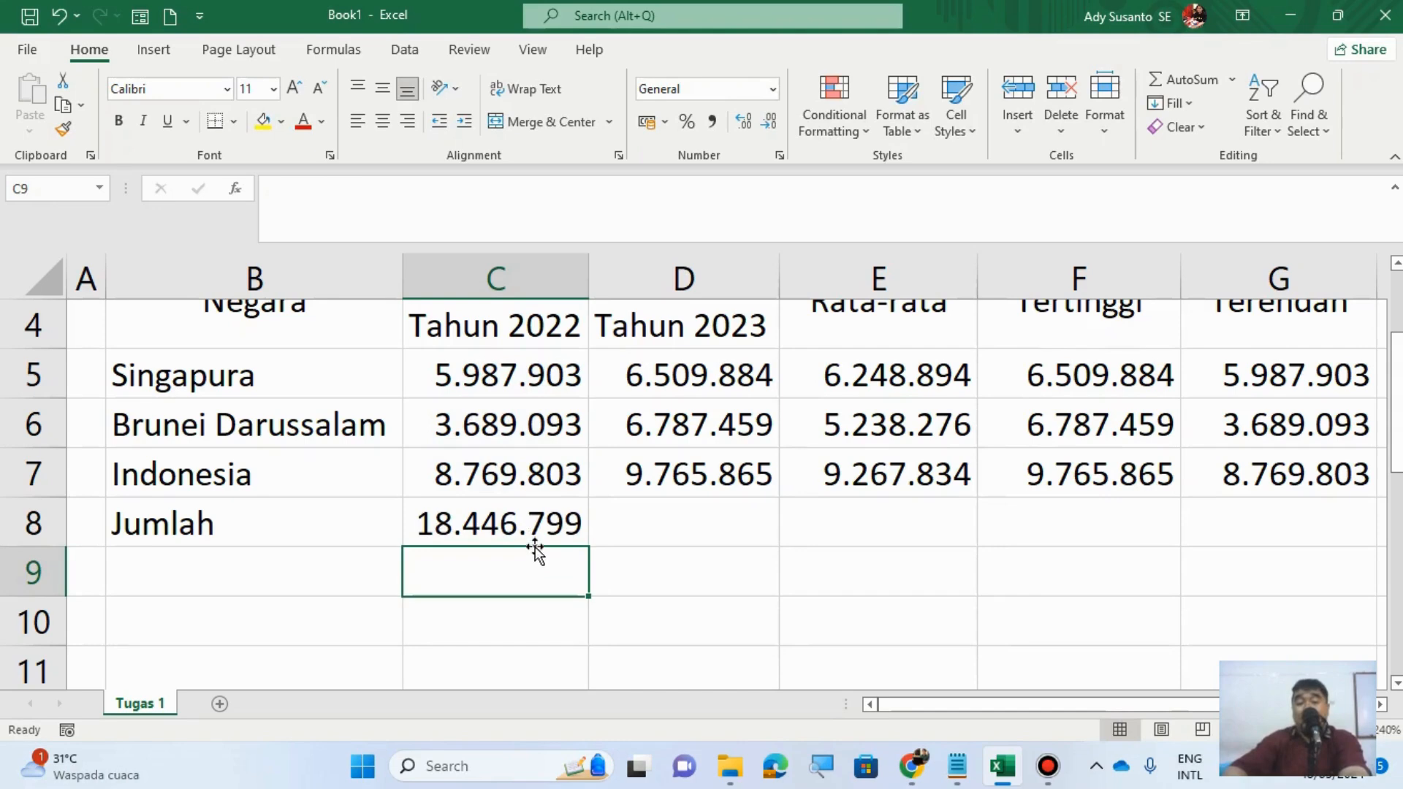
left_click(522, 525)
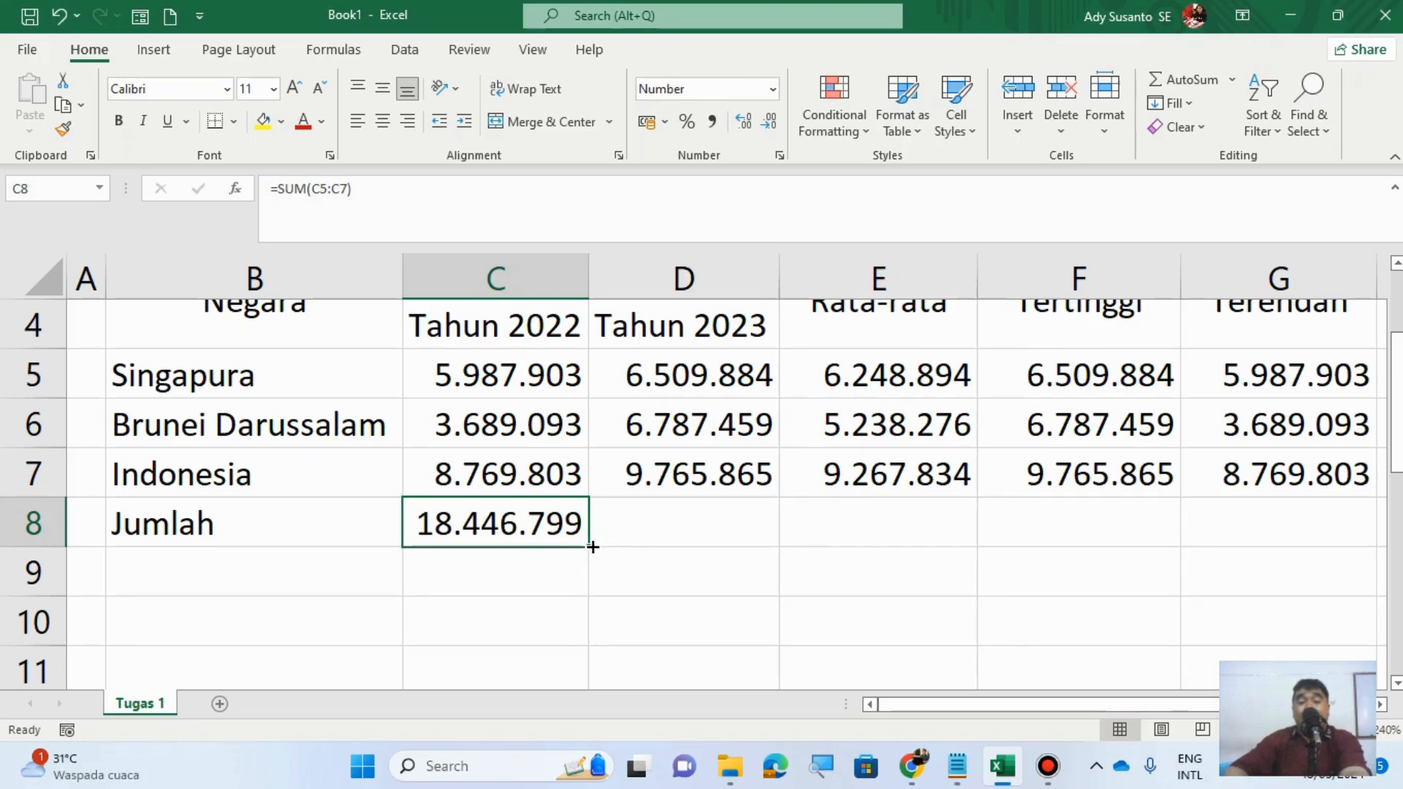
left_click_drag(585, 548, 754, 545)
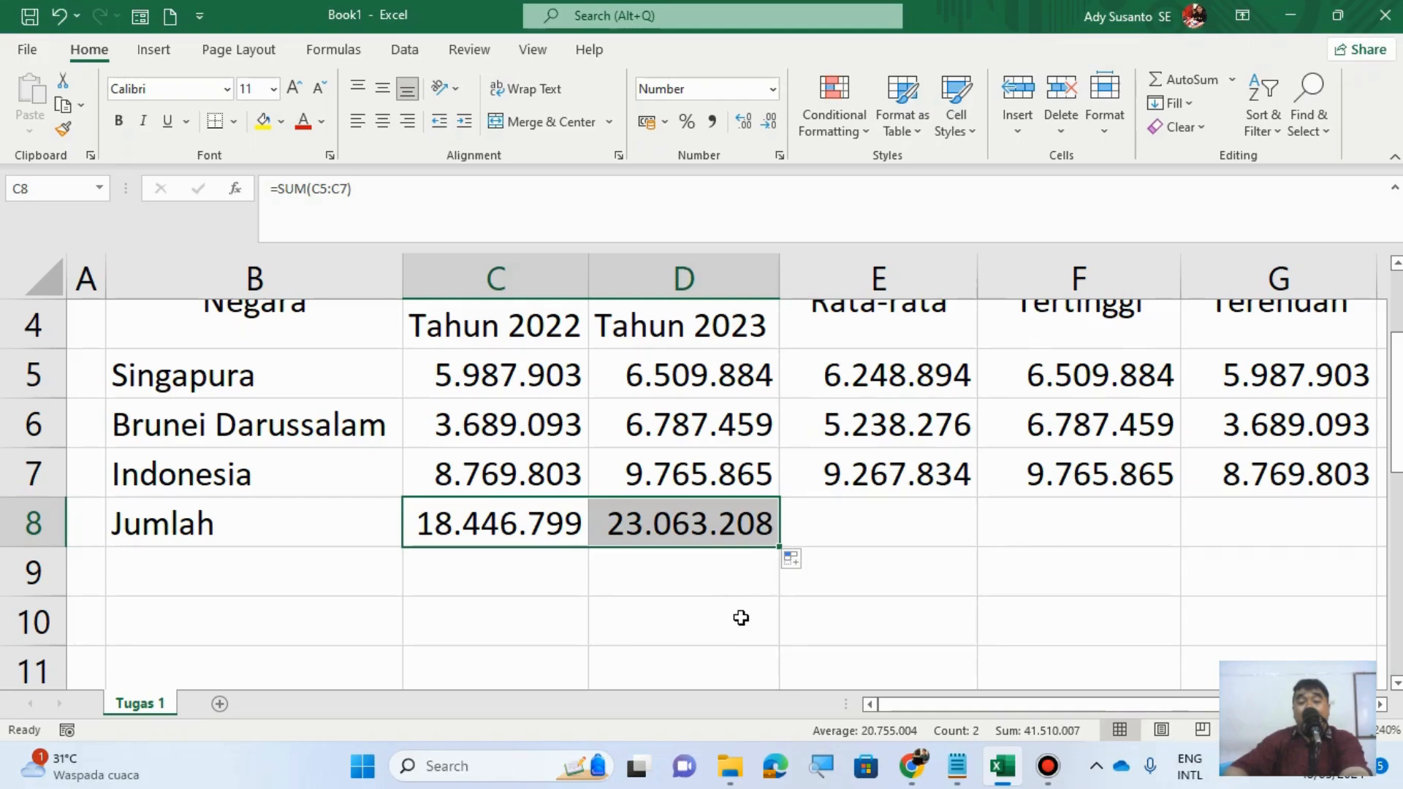
Step: Merge and center cells B1 to G1 above the table
scroll(727, 656, "up", 1)
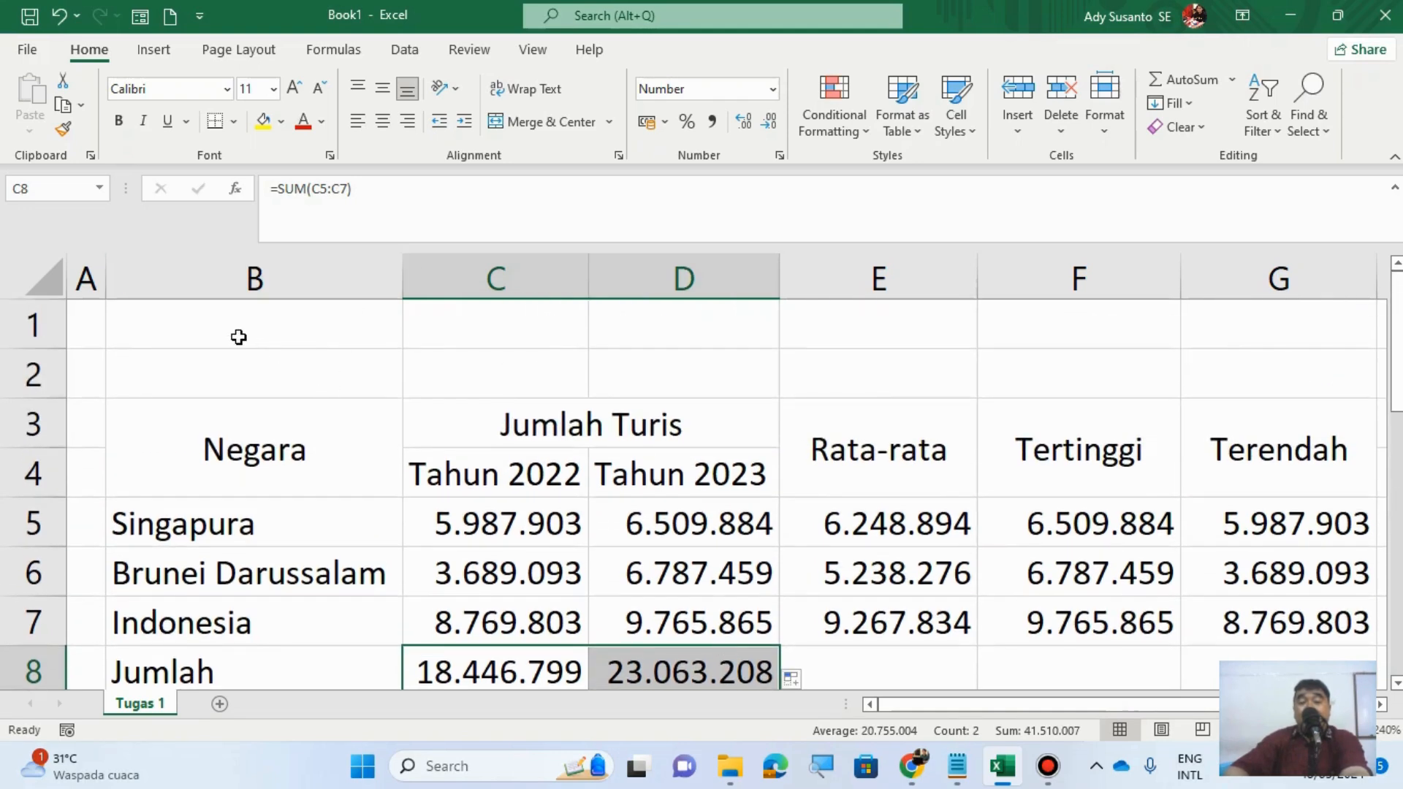
left_click_drag(239, 337, 1271, 348)
left_click(1274, 352)
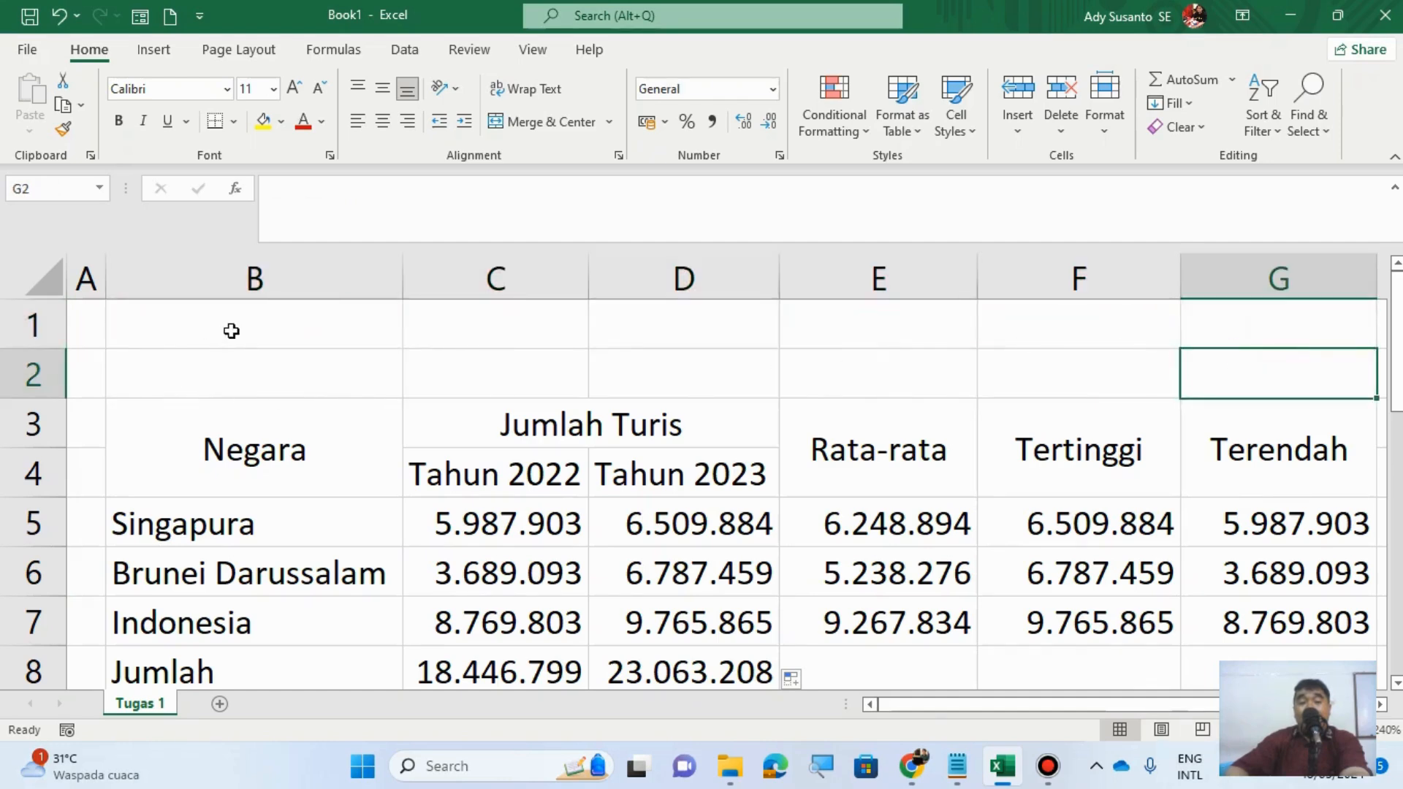
left_click_drag(229, 326, 1275, 338)
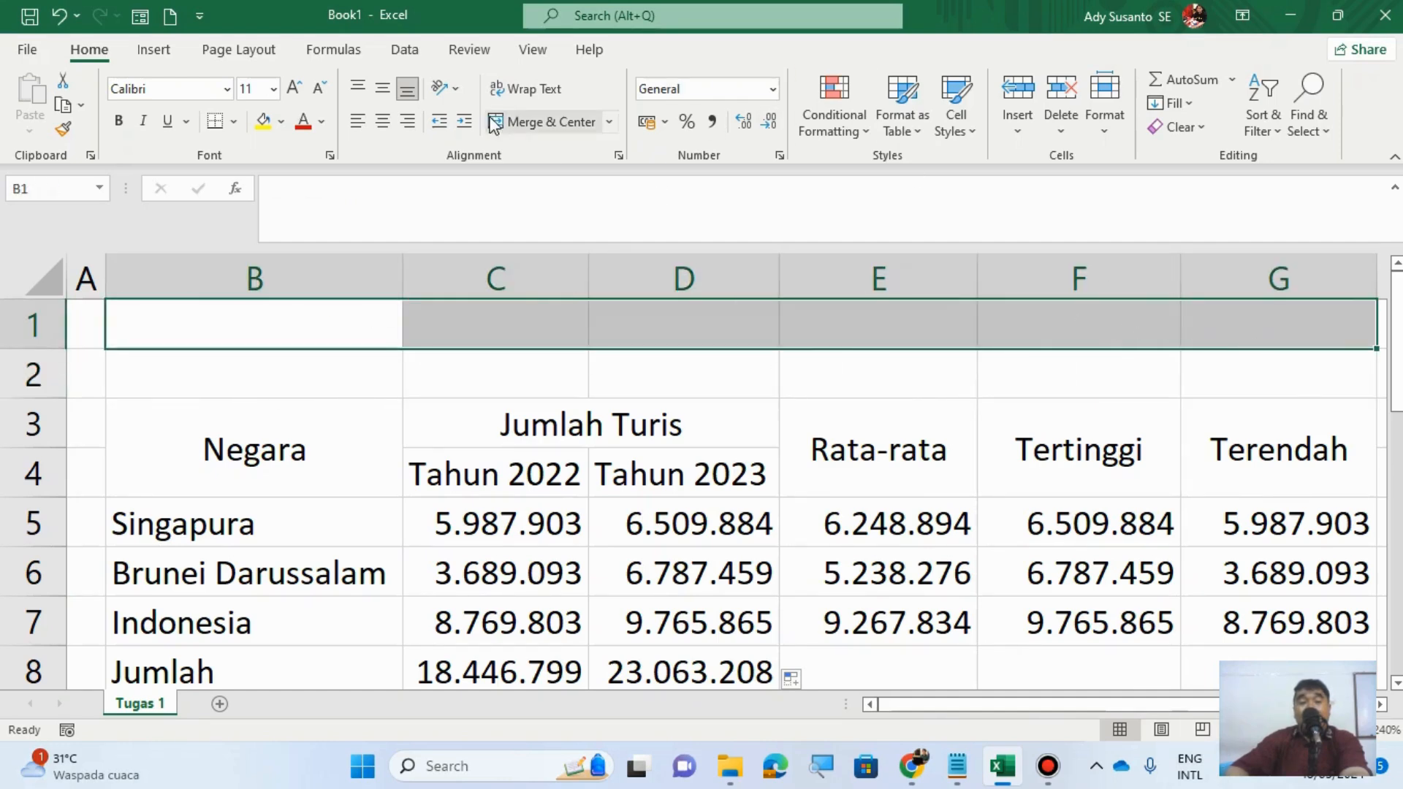
left_click(554, 124)
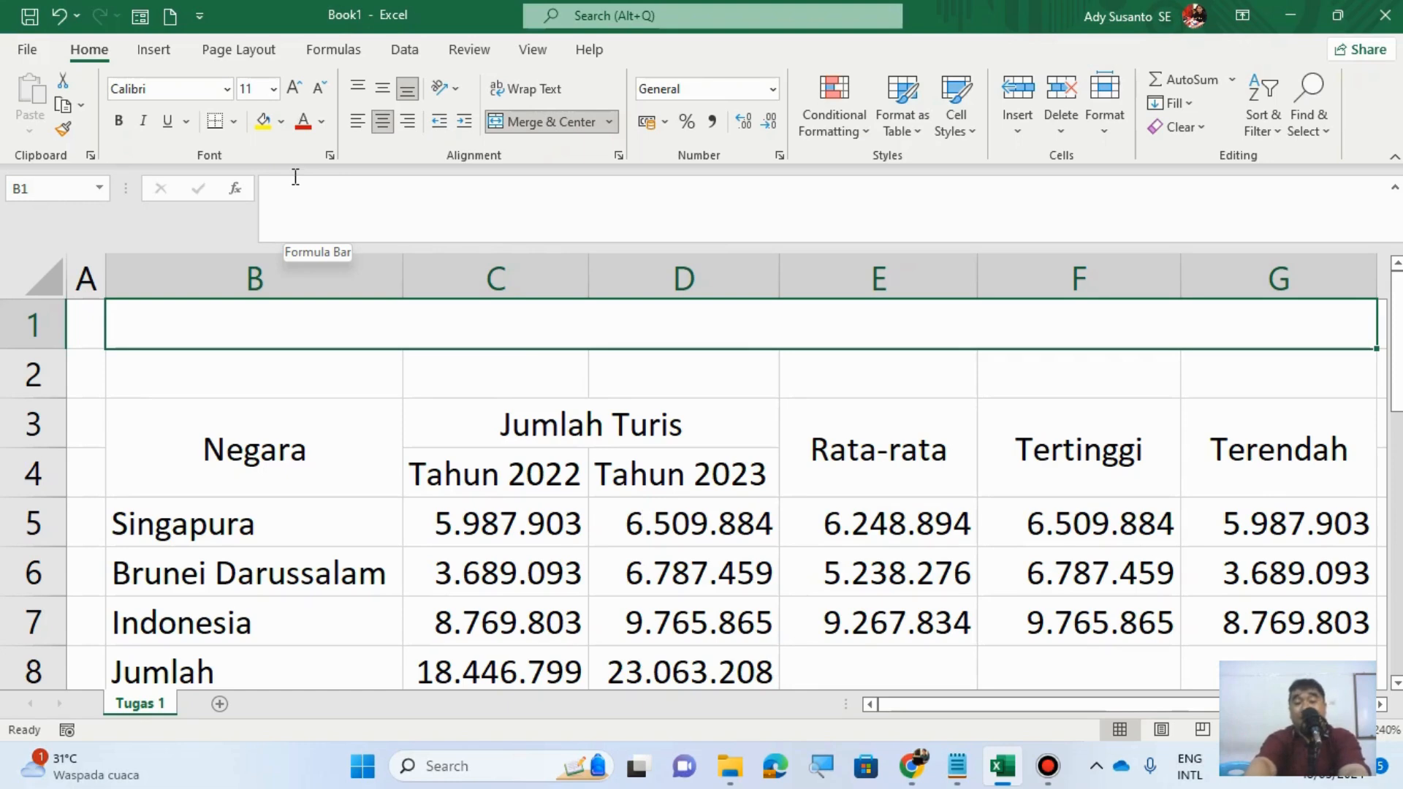
Step: Enter the title Turis di Beberapa Negara ASEAN in the merged cell B1
type("Turis")
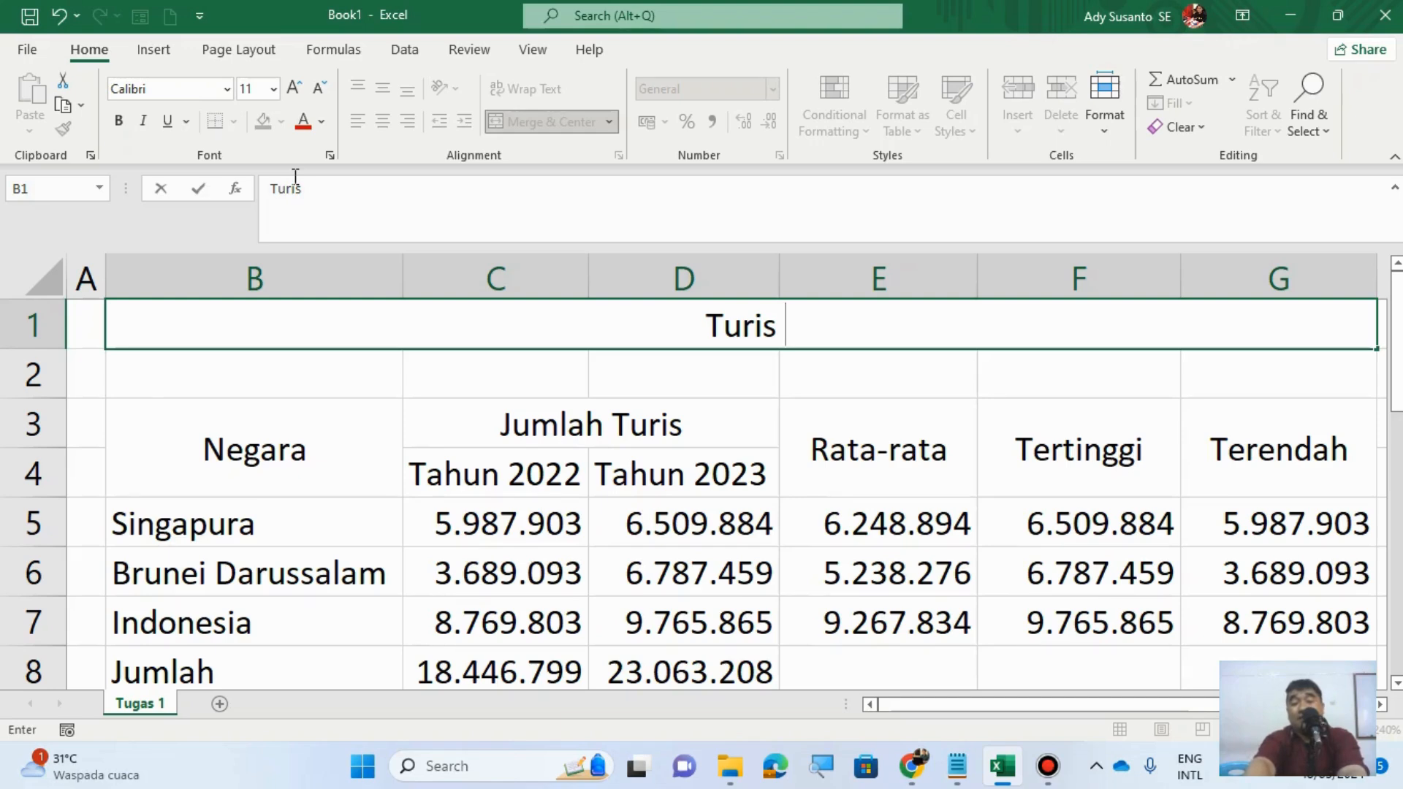
type("di ")
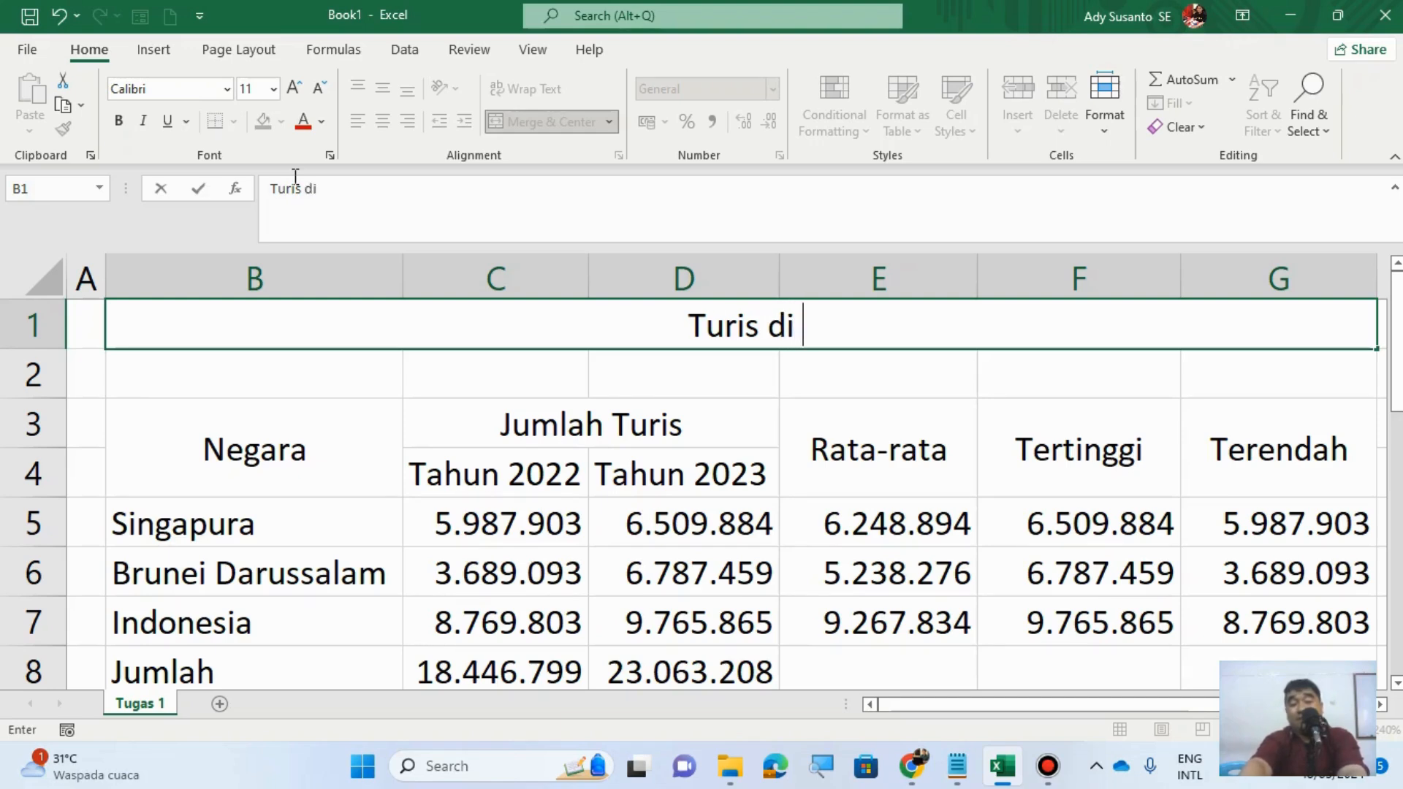
type("Bebera")
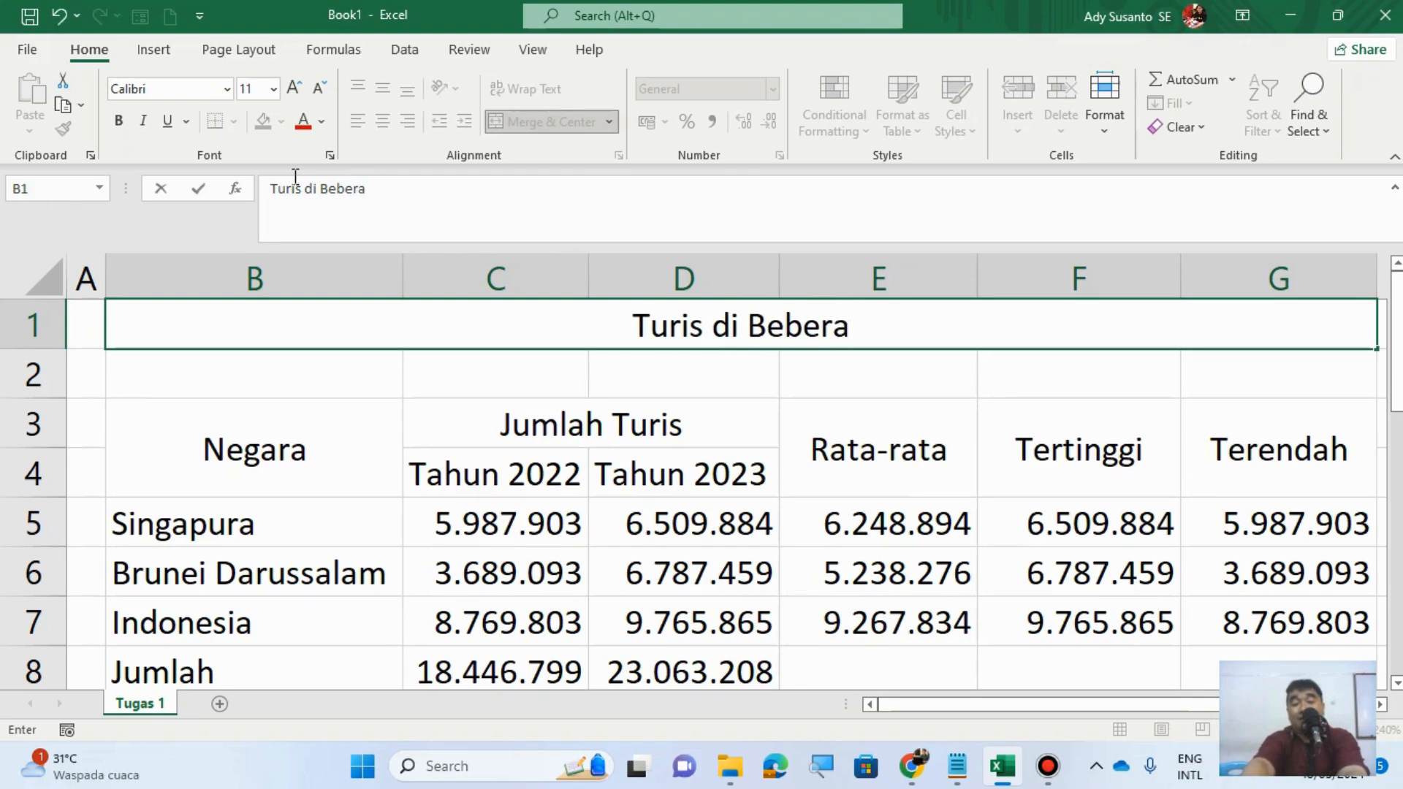
type("pa Ne")
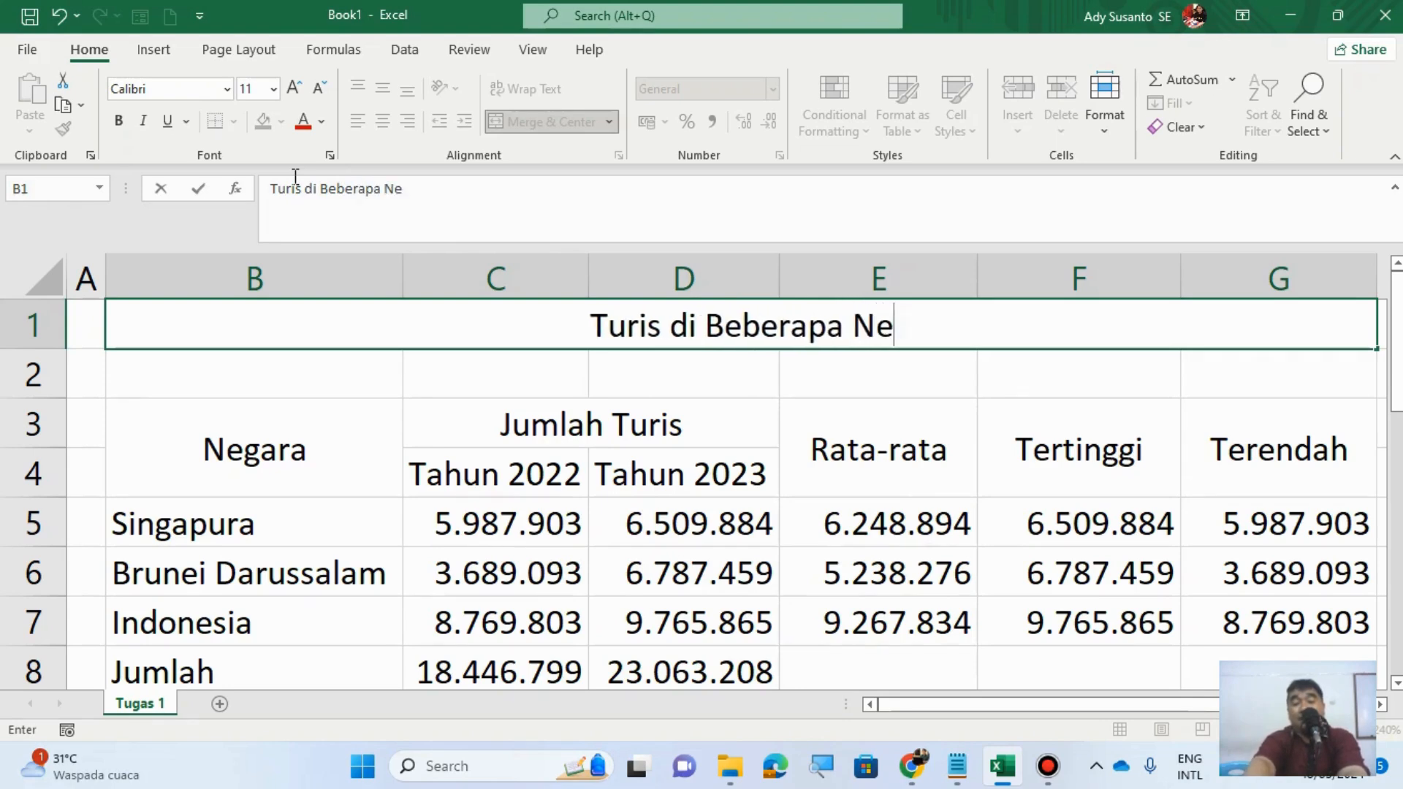
type("gara A")
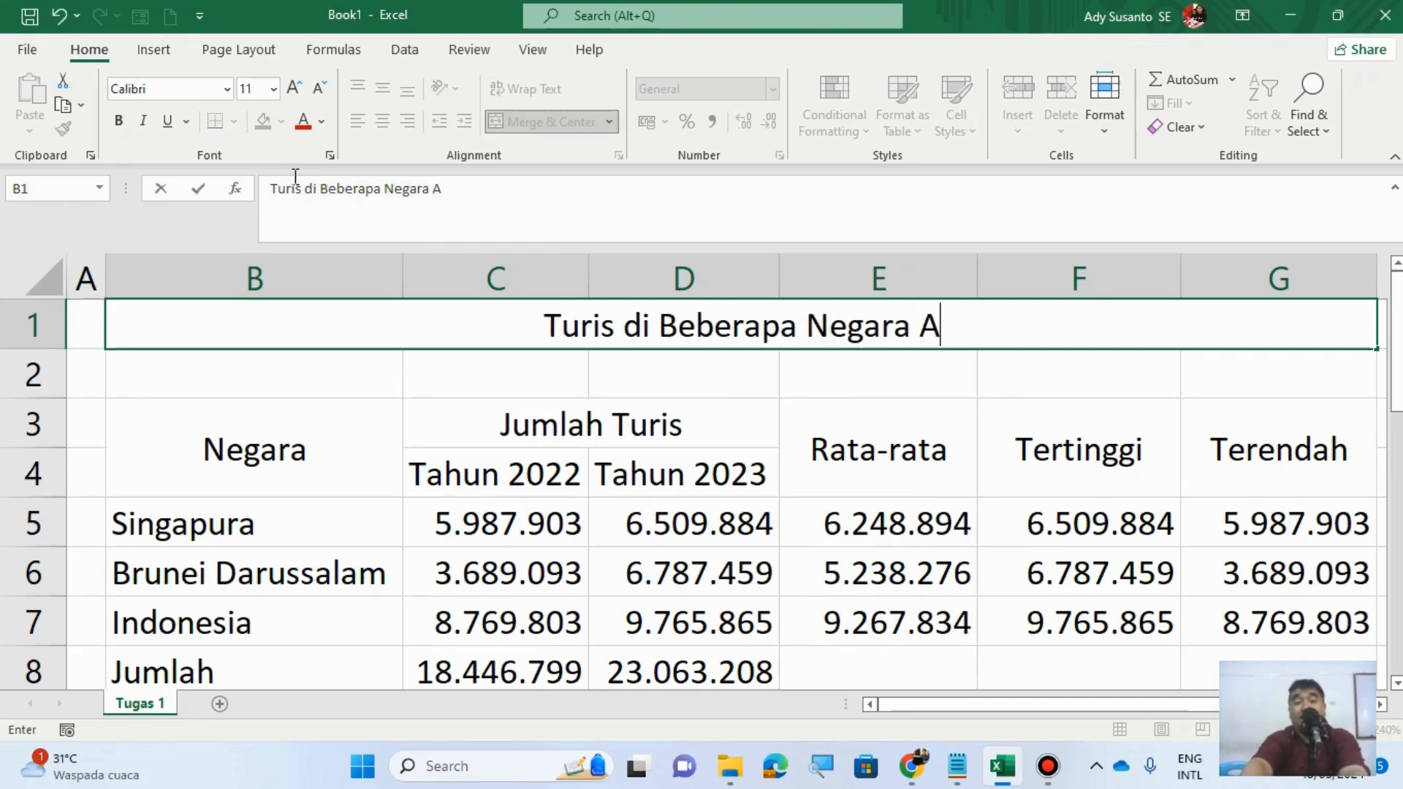
type("SEAN")
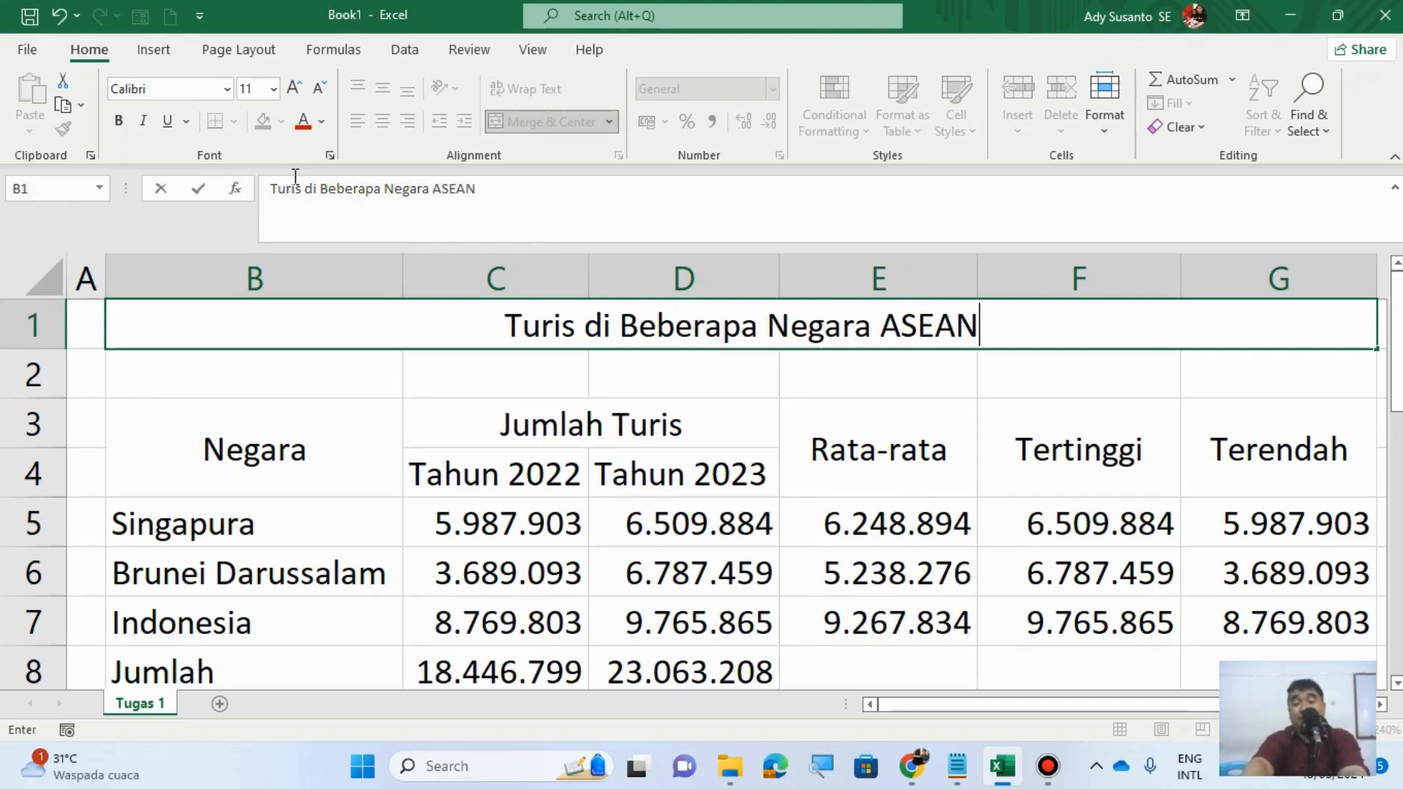
key("Return")
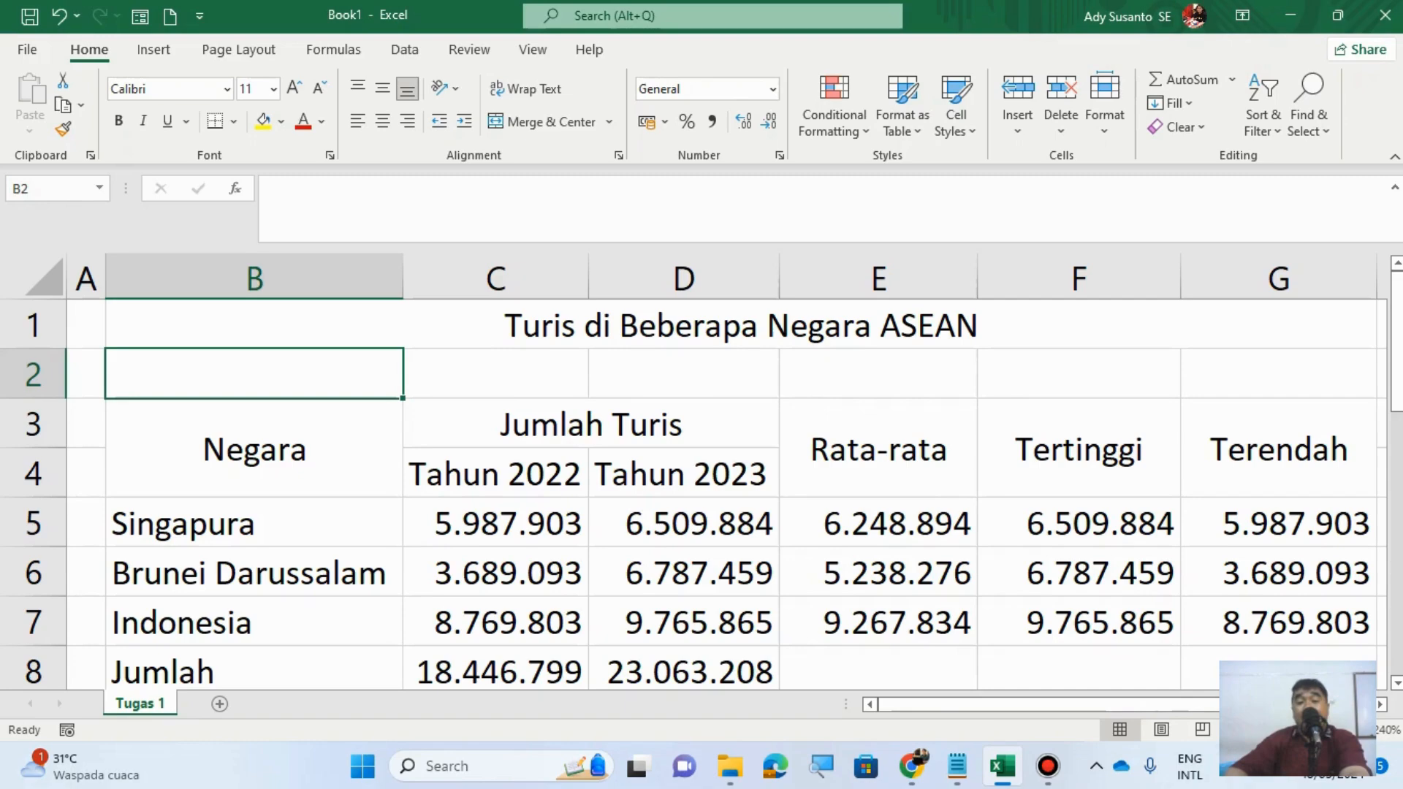
Step: Apply thick bright green outline and inside borders to the table range B3:G7 using a custom border colour
left_click(1234, 730)
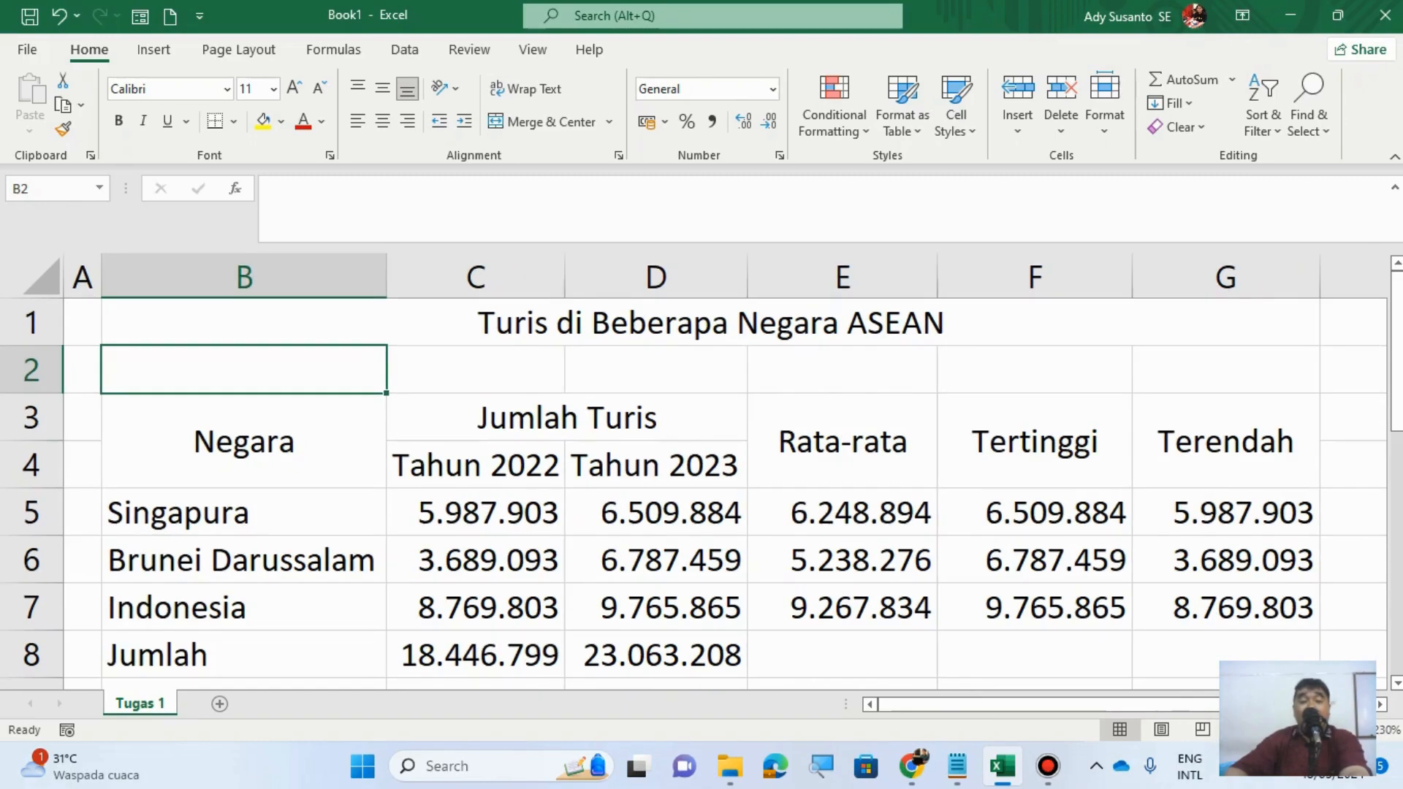
left_click(220, 454)
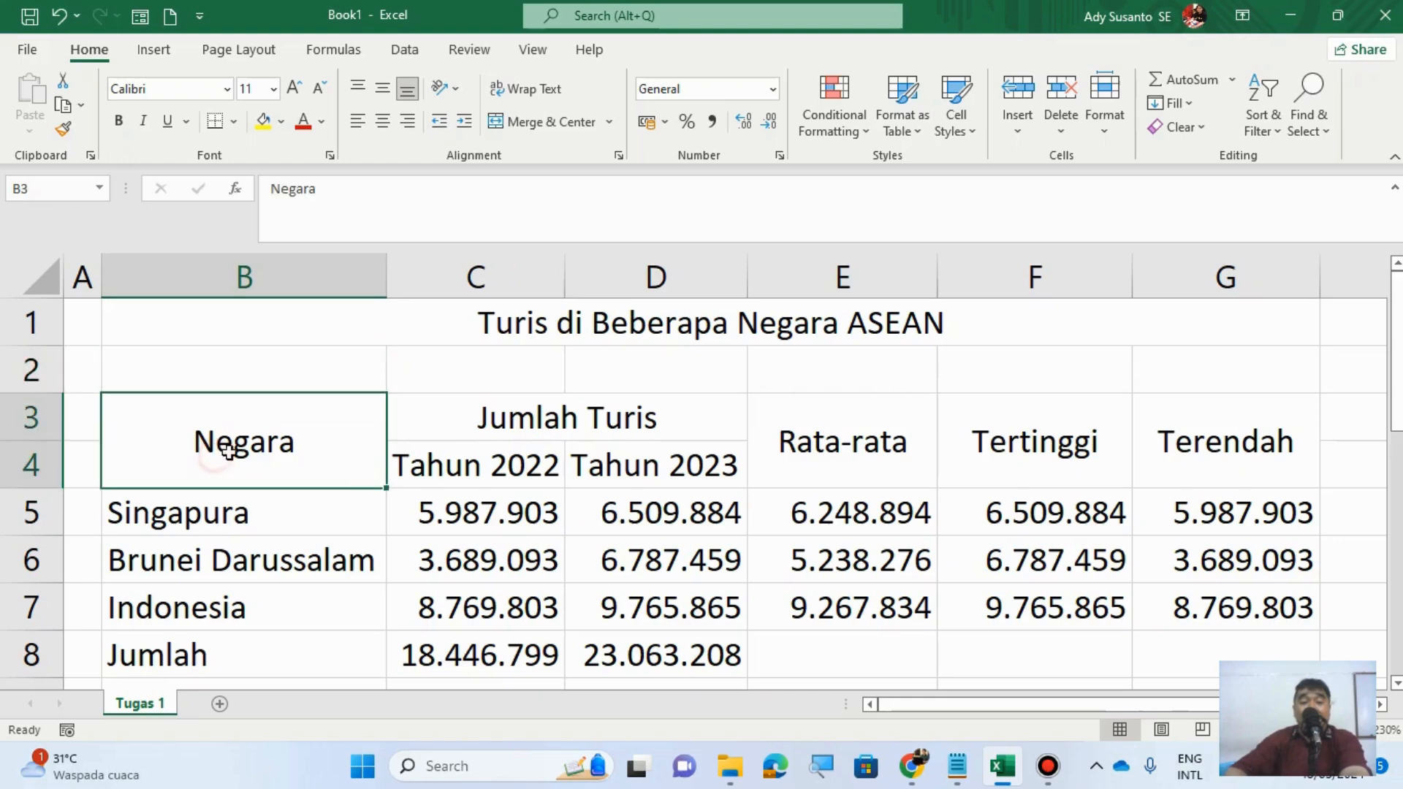
left_click_drag(228, 453, 1306, 608)
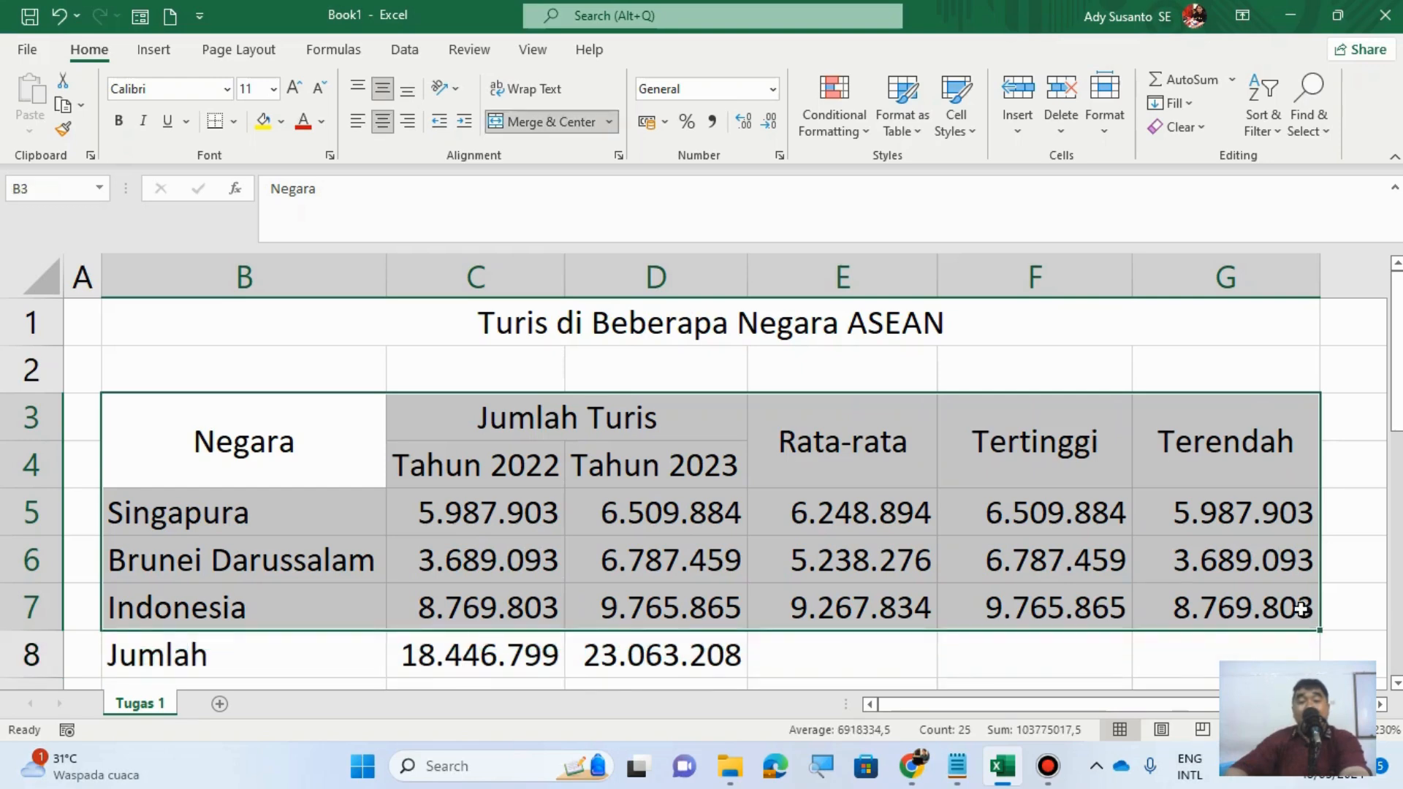
left_click(234, 125)
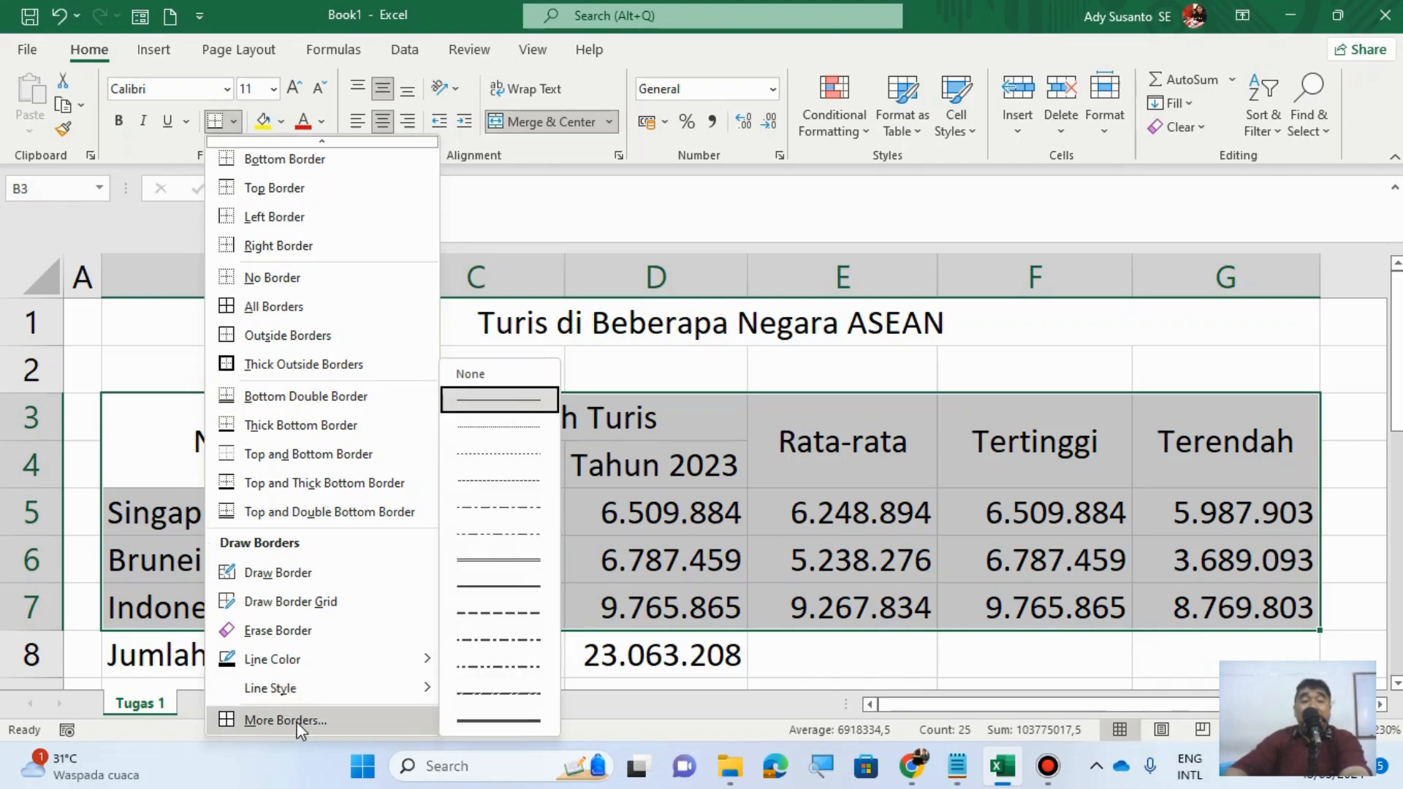
left_click(298, 723)
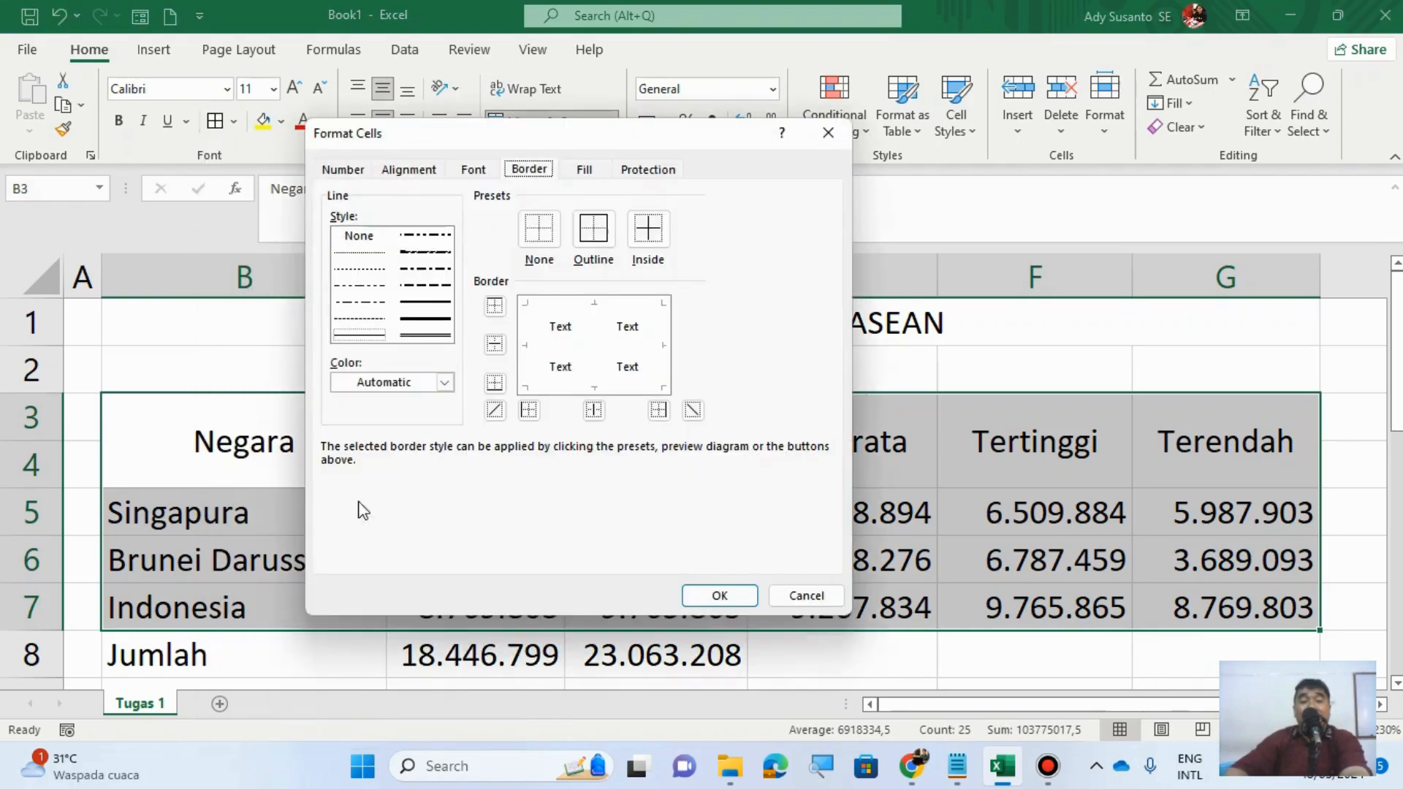
left_click(439, 322)
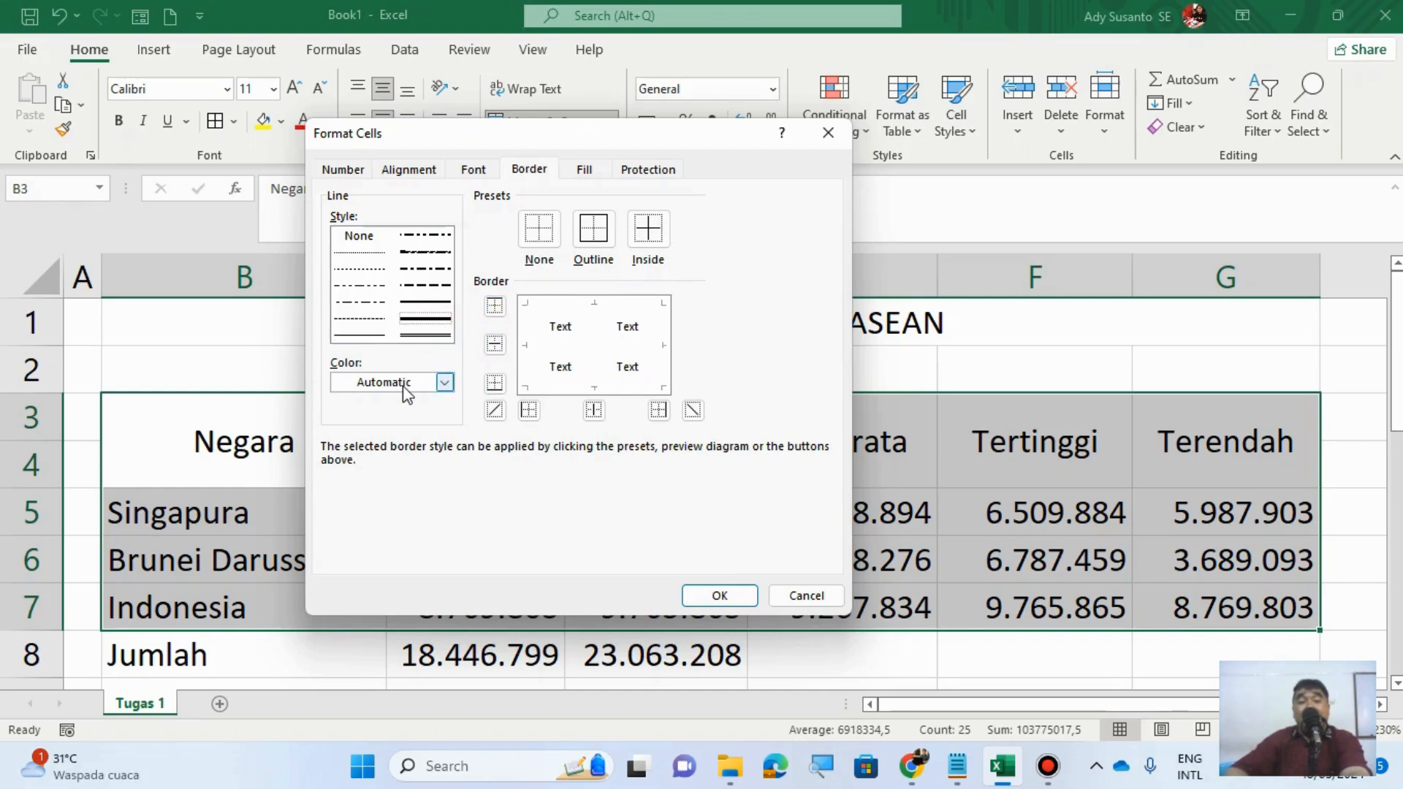
left_click(444, 384)
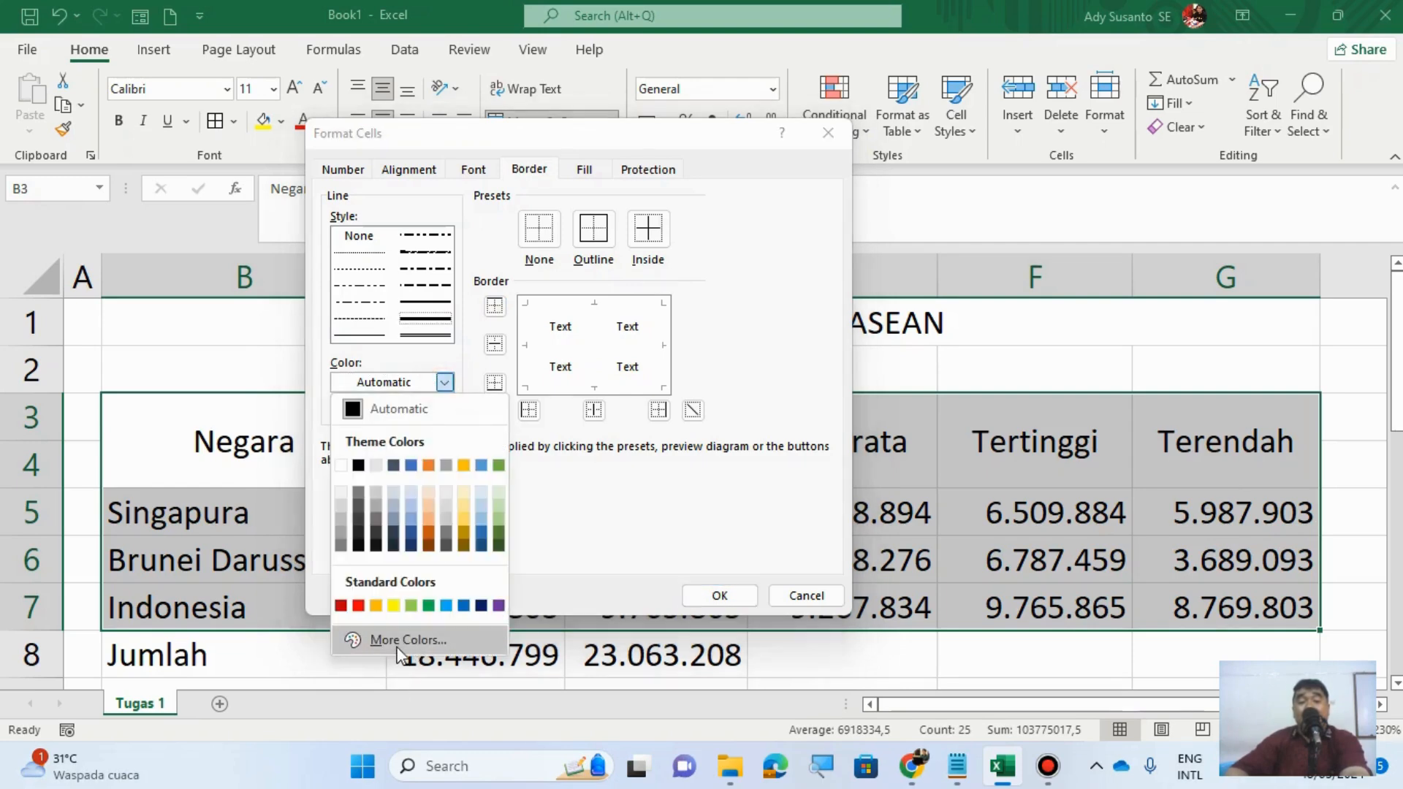
left_click(399, 648)
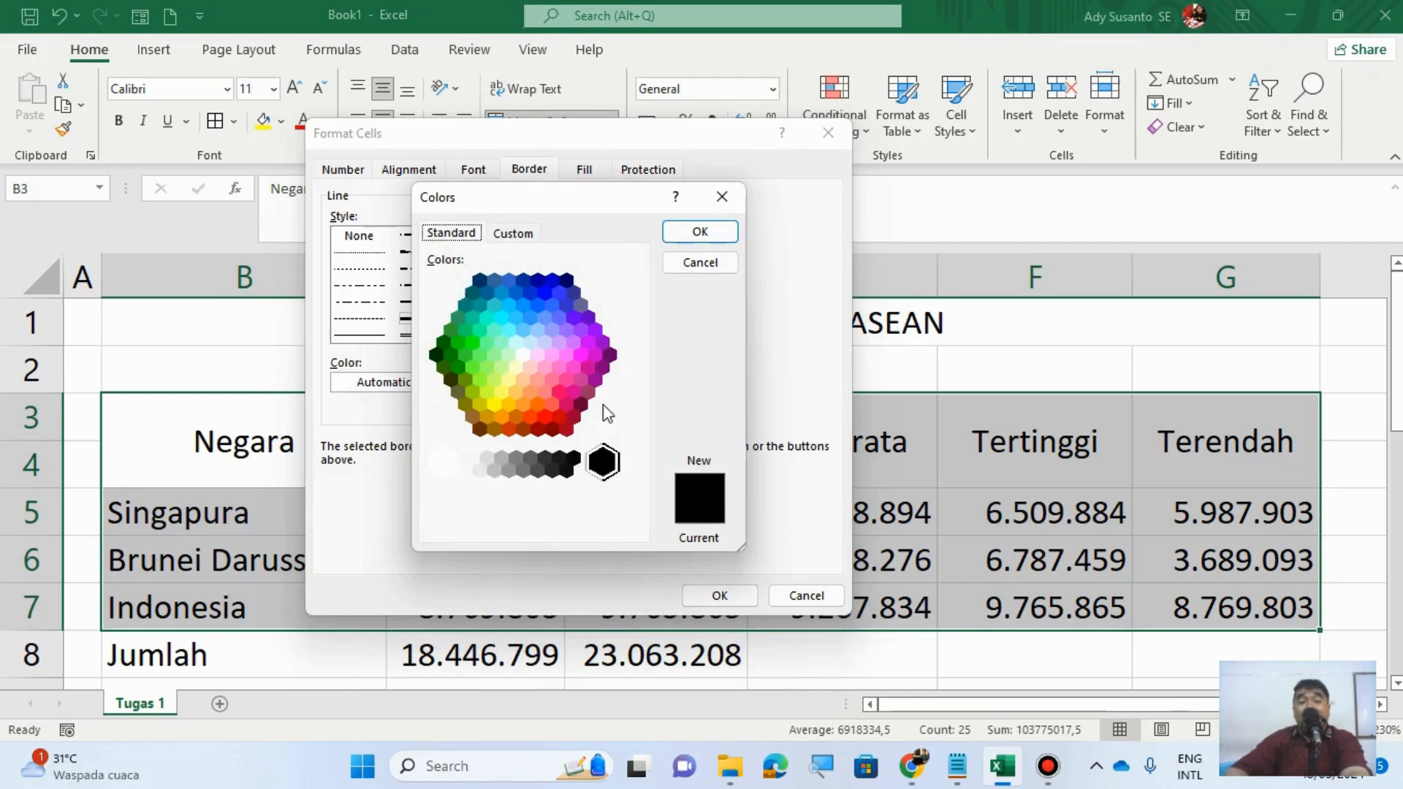
left_click(473, 348)
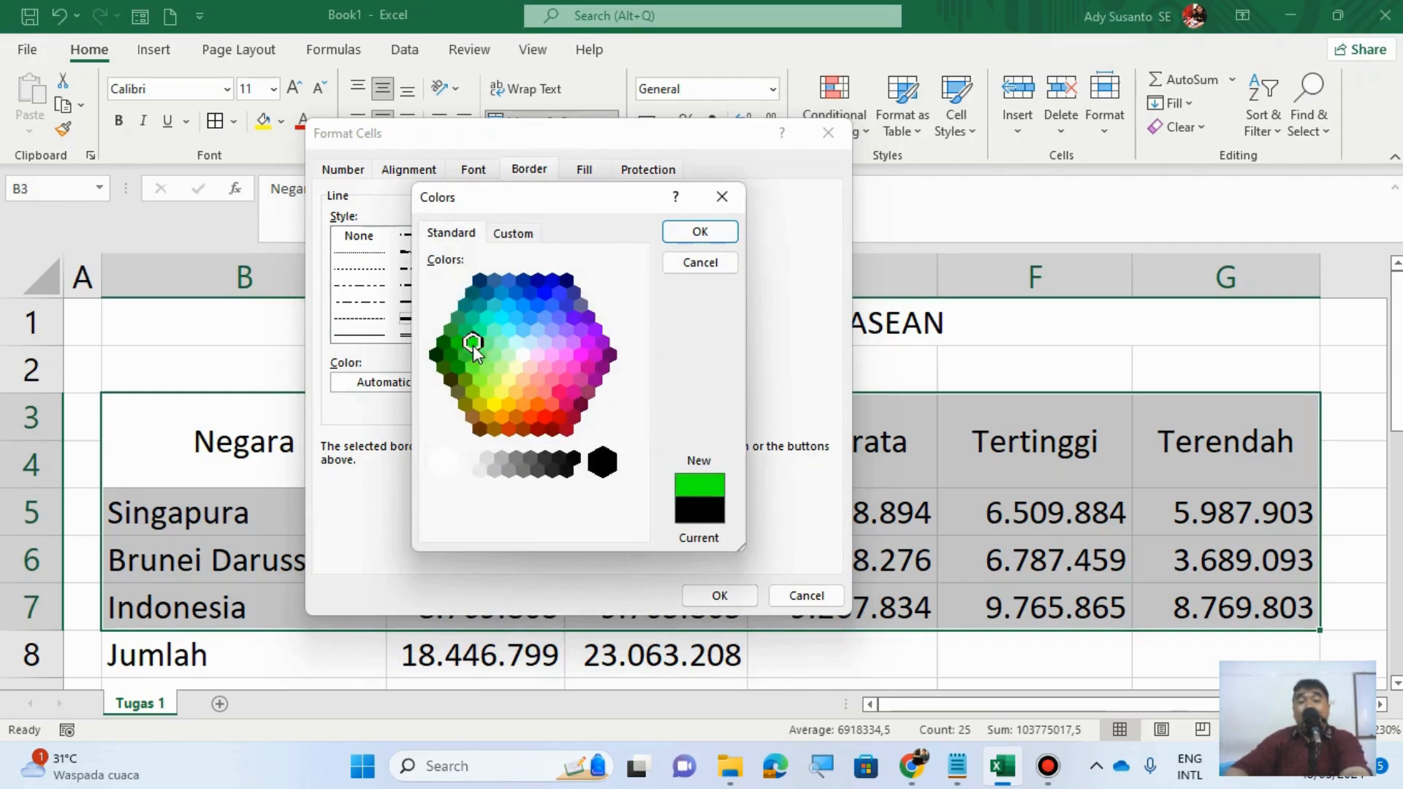
left_click(699, 232)
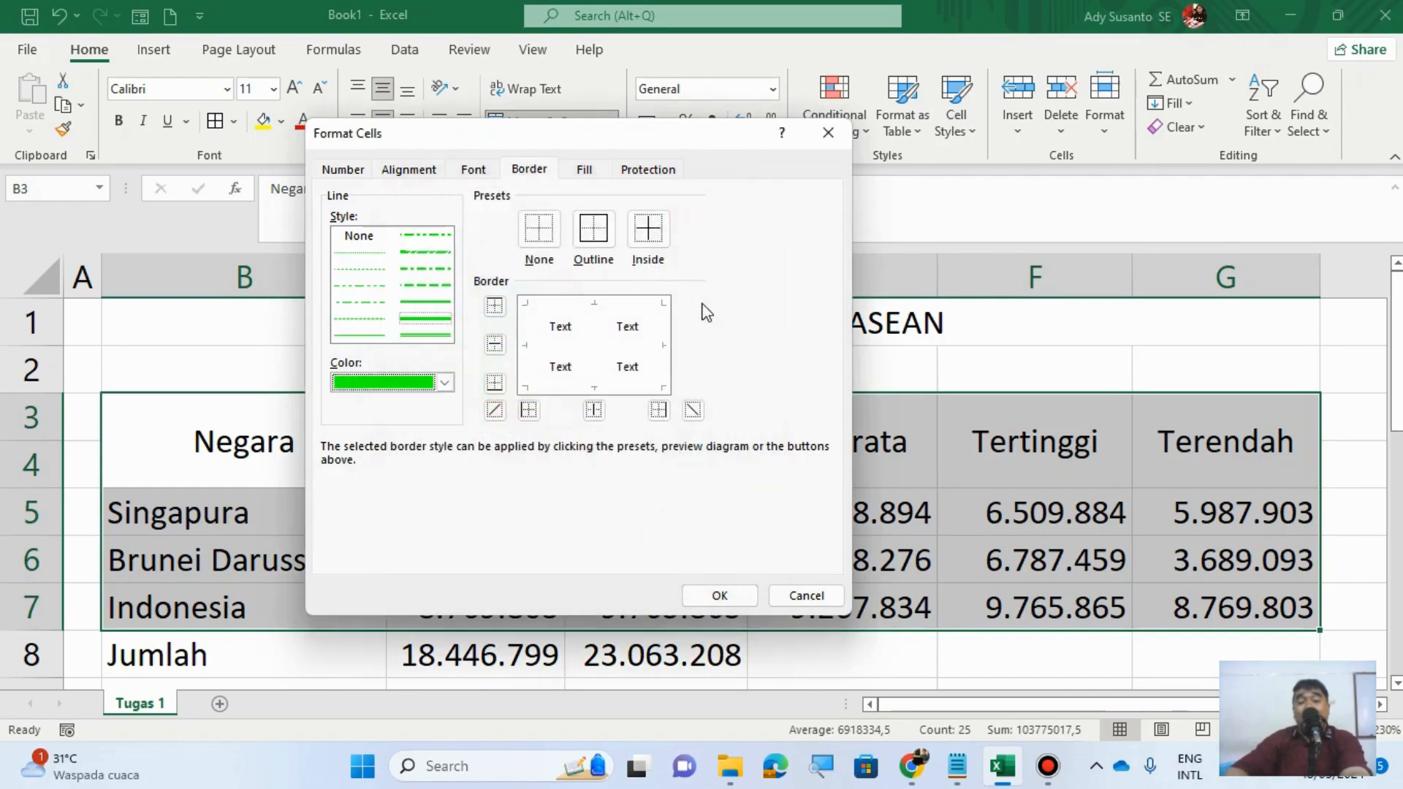
left_click(594, 248)
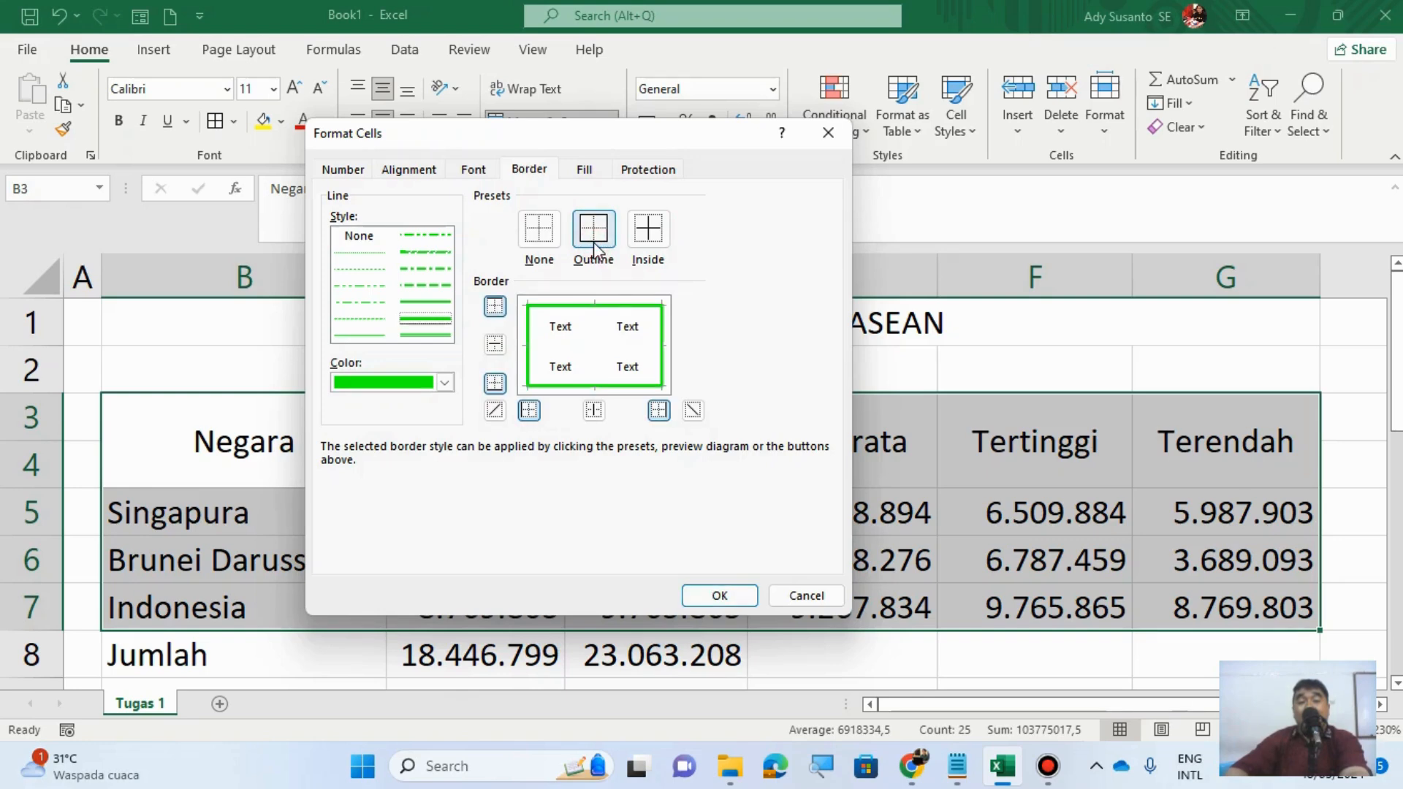
left_click(656, 228)
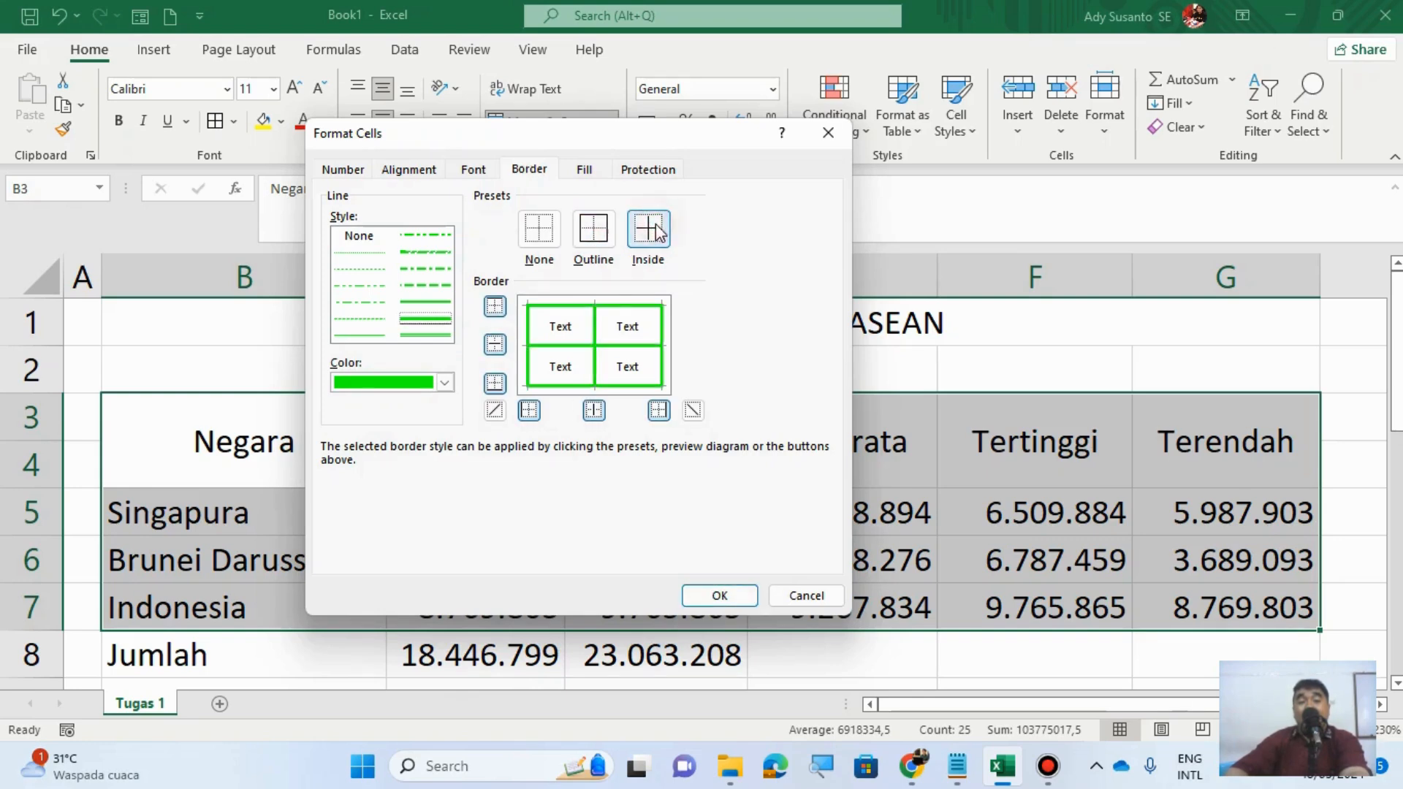
left_click(721, 597)
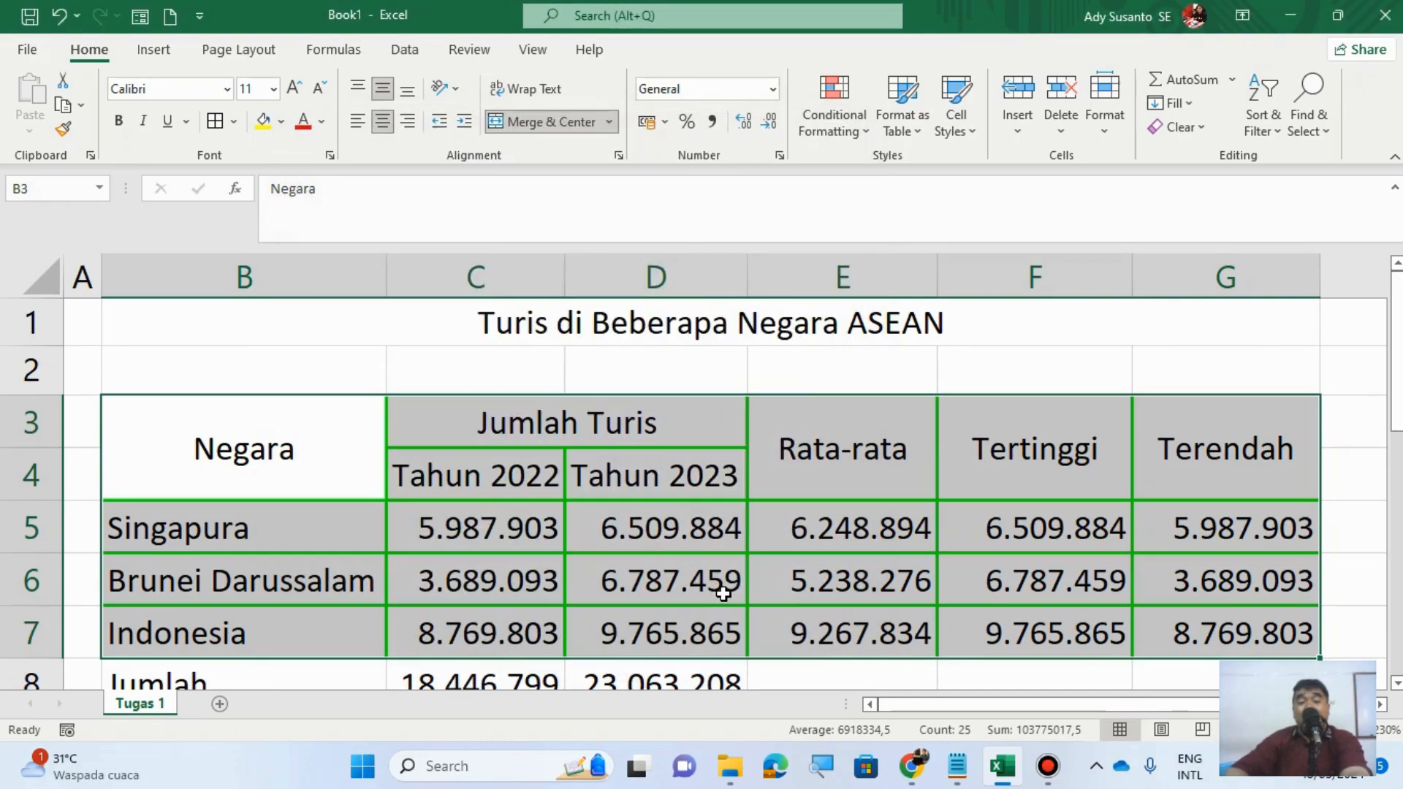
Step: Add the same thick green outline and inside borders to the Jumlah row cells B8 to D8
scroll(724, 593, "down", 2)
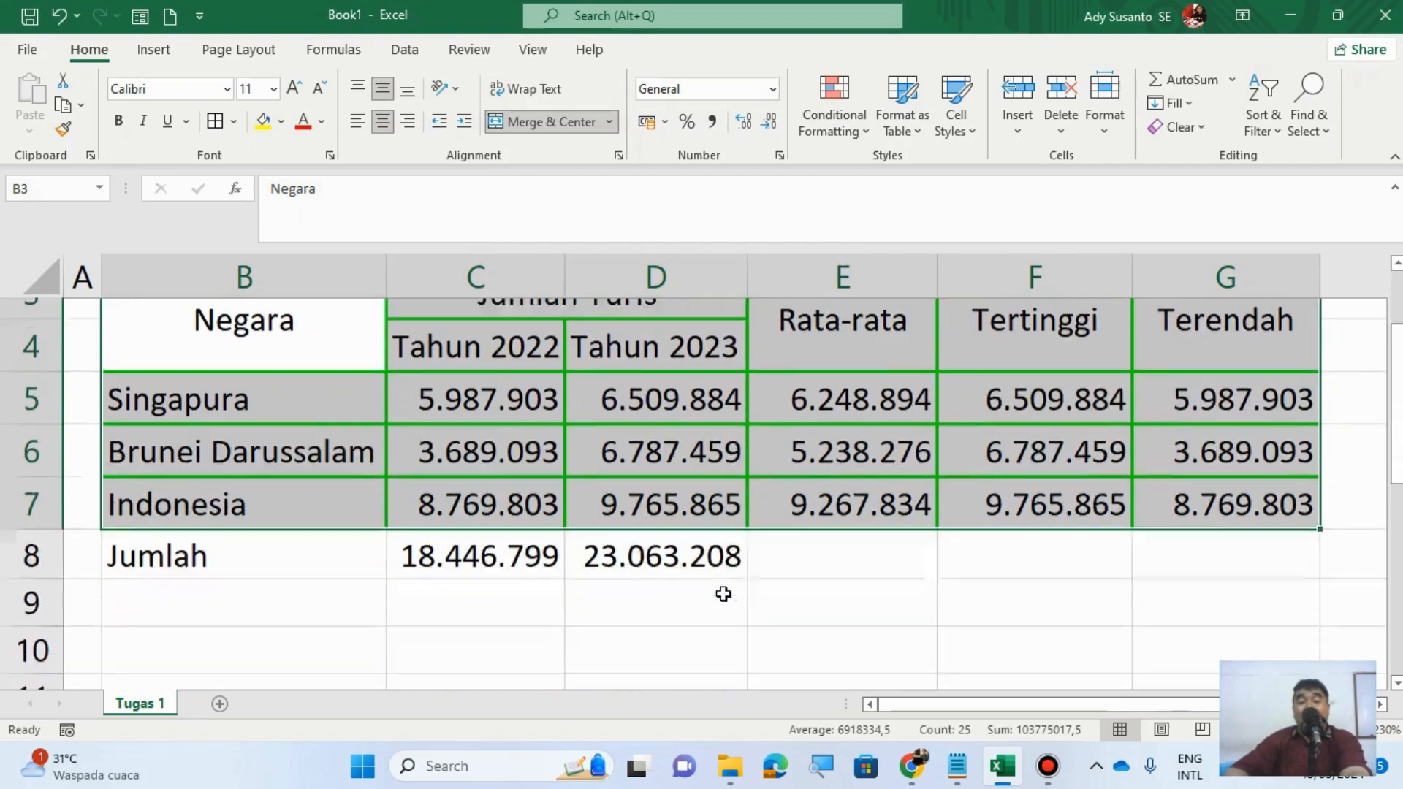
left_click_drag(278, 538, 618, 539)
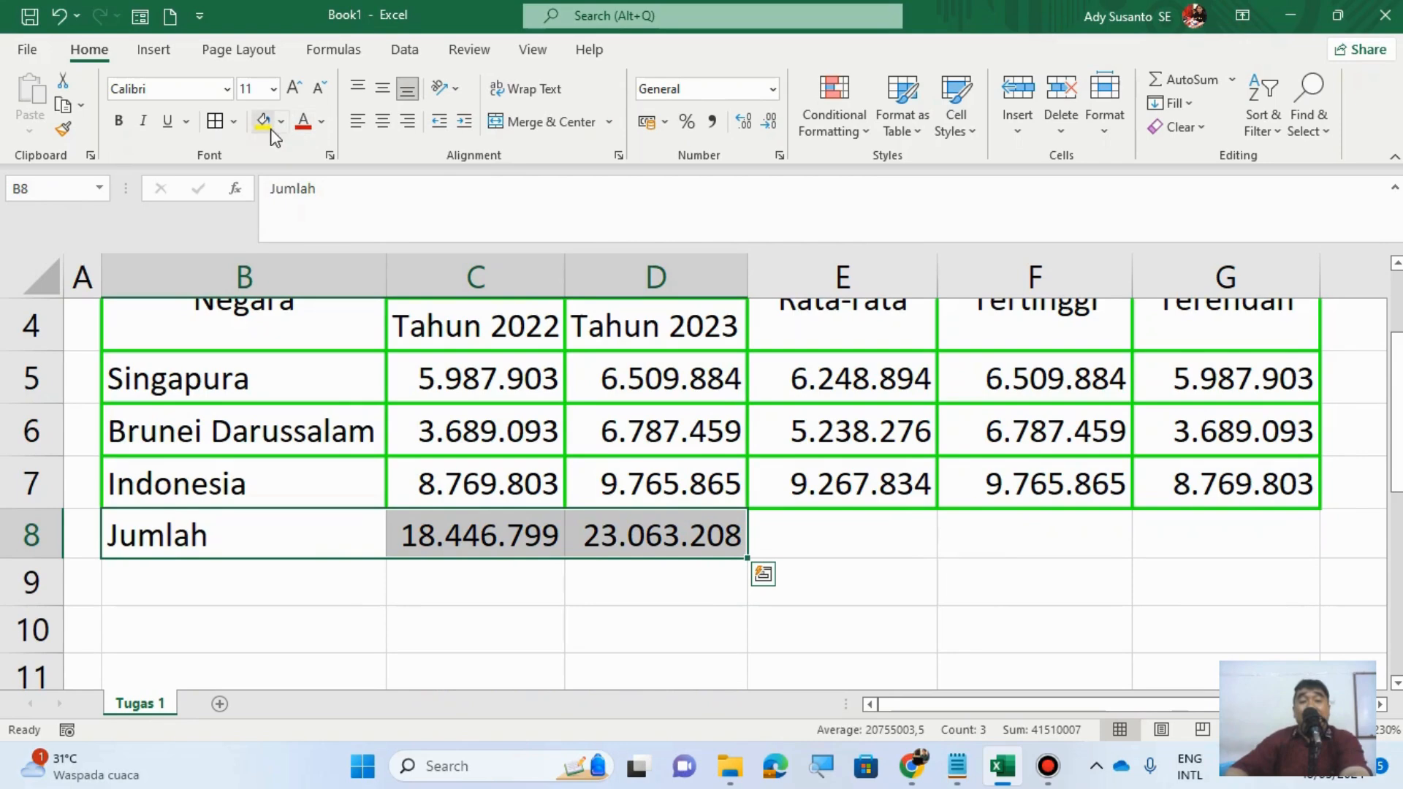
left_click(234, 124)
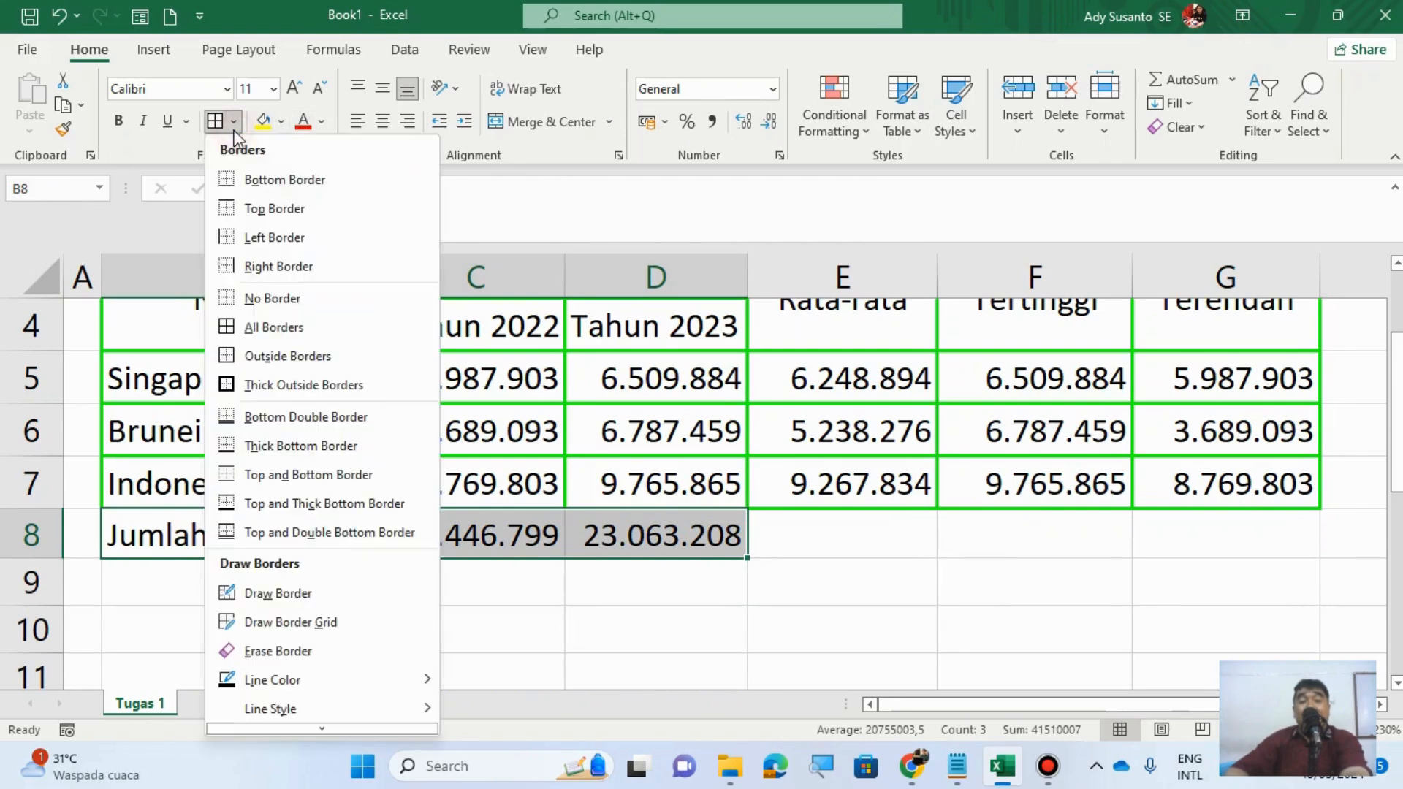
left_click(298, 716)
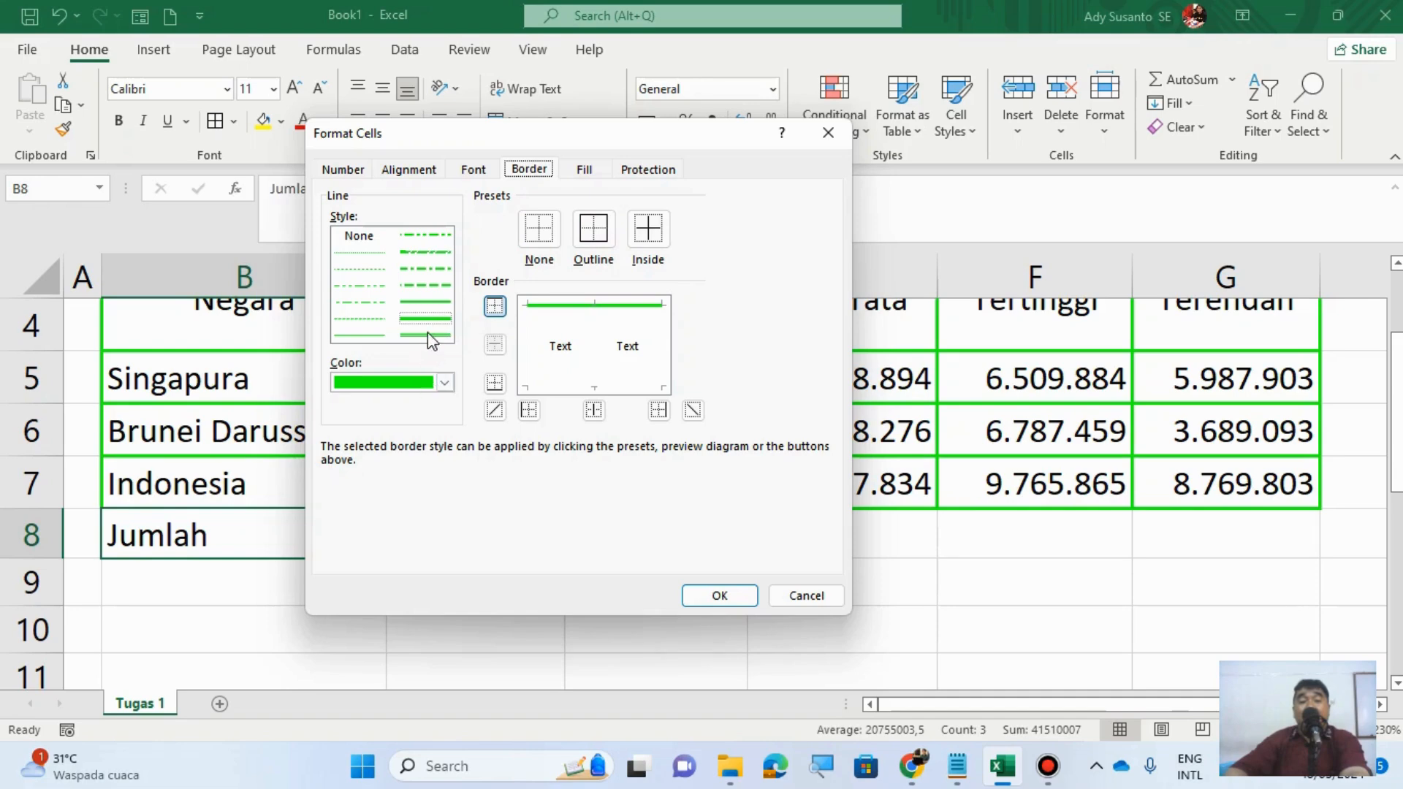
left_click(603, 232)
left_click(648, 228)
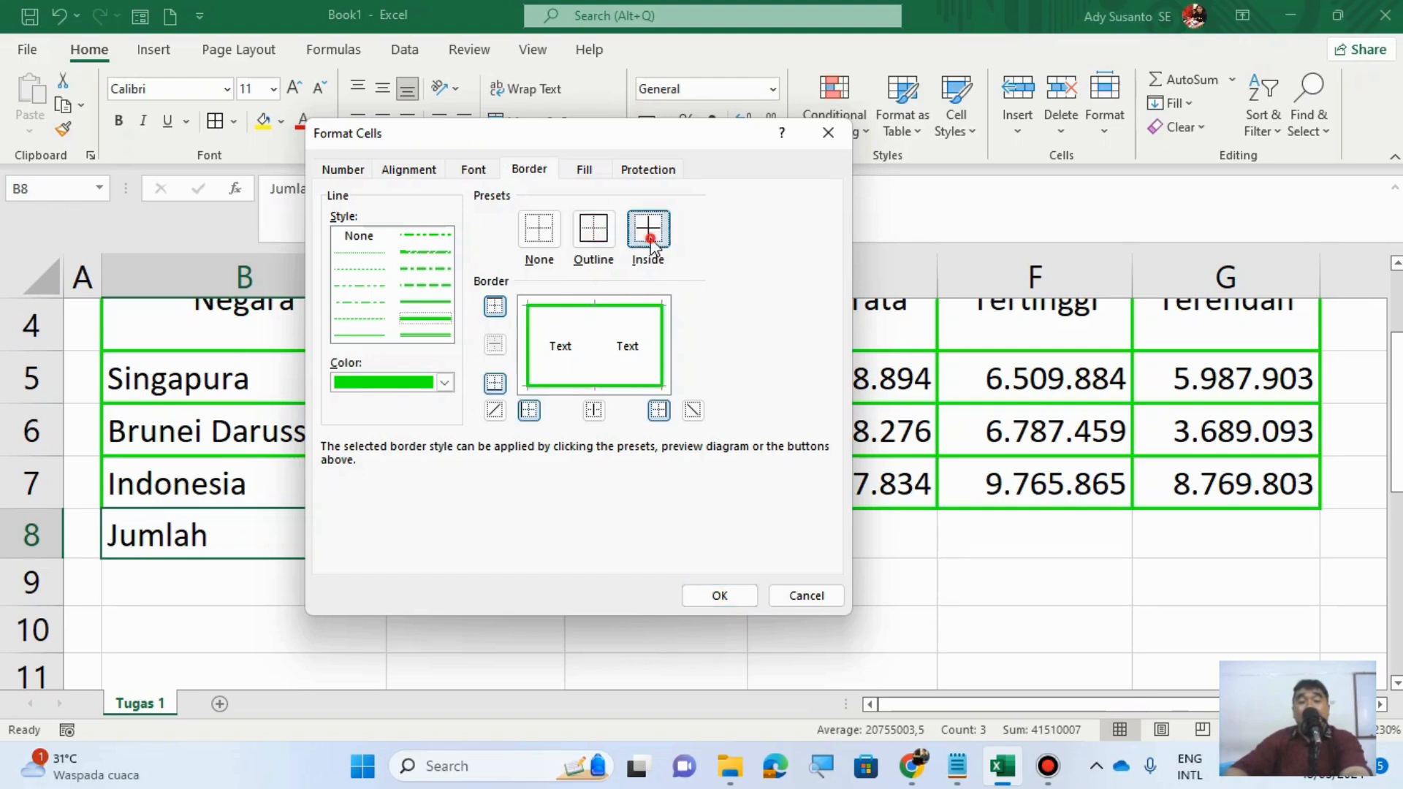
left_click(703, 595)
left_click(635, 641)
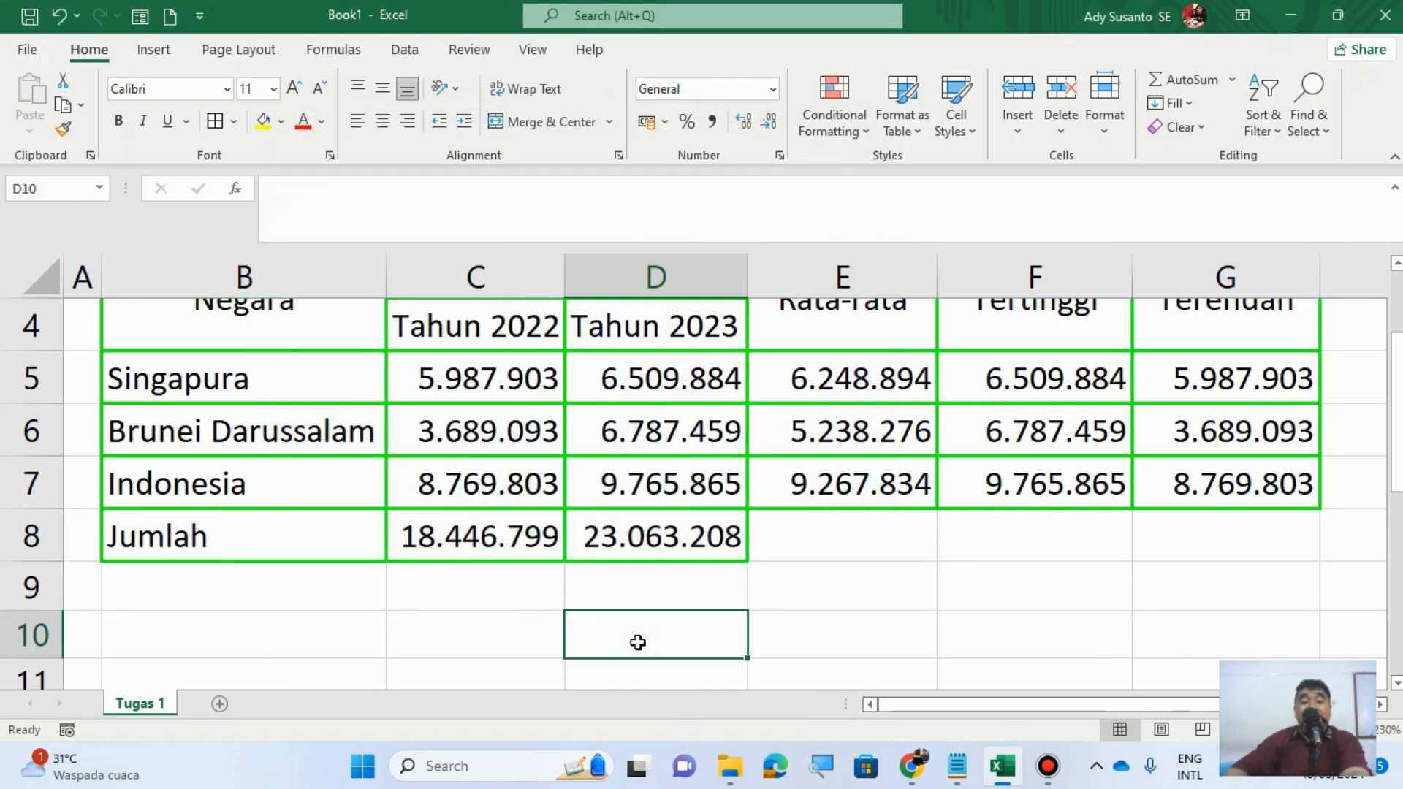
Step: Format the title in B1 with the Century Gothic font at size 12
scroll(641, 584, "up", 2)
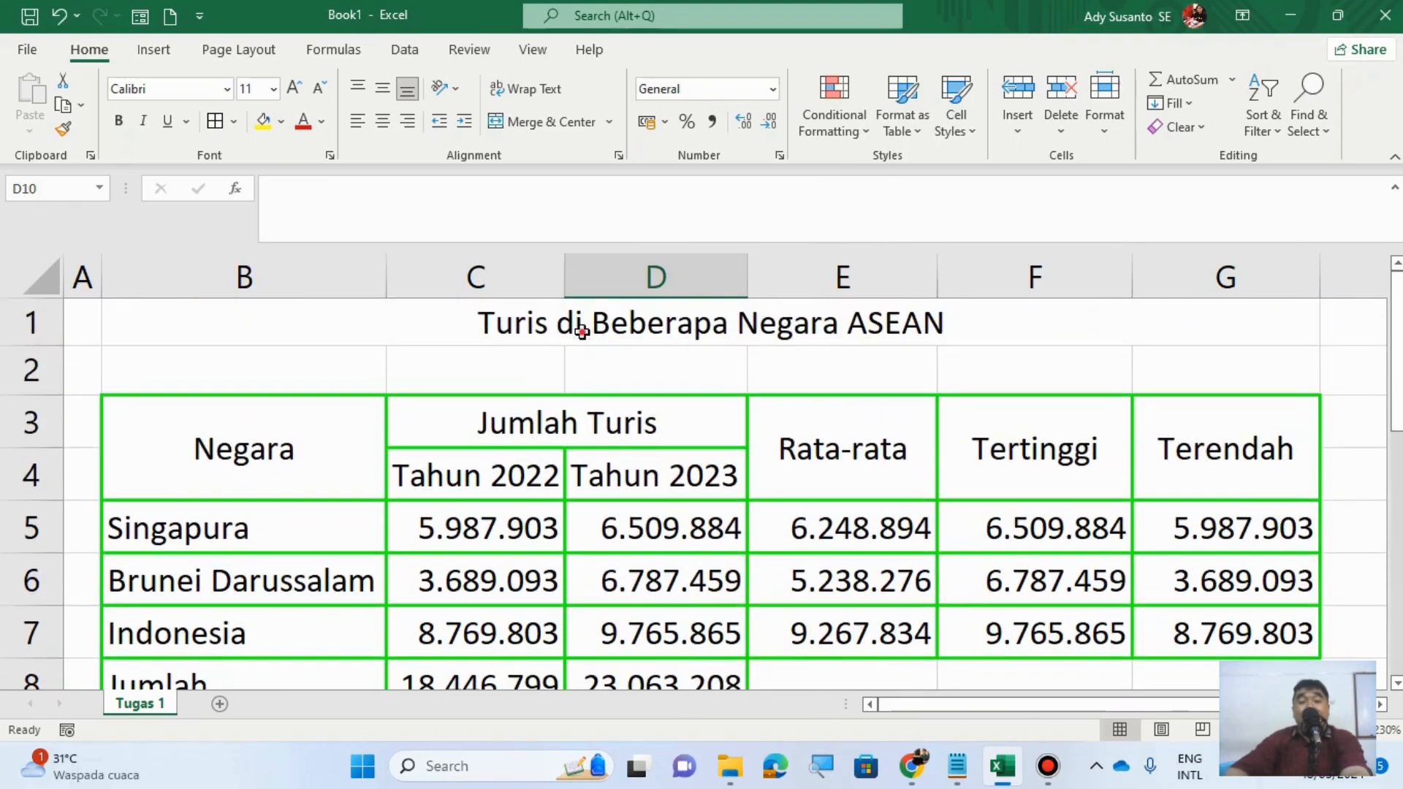
left_click(579, 331)
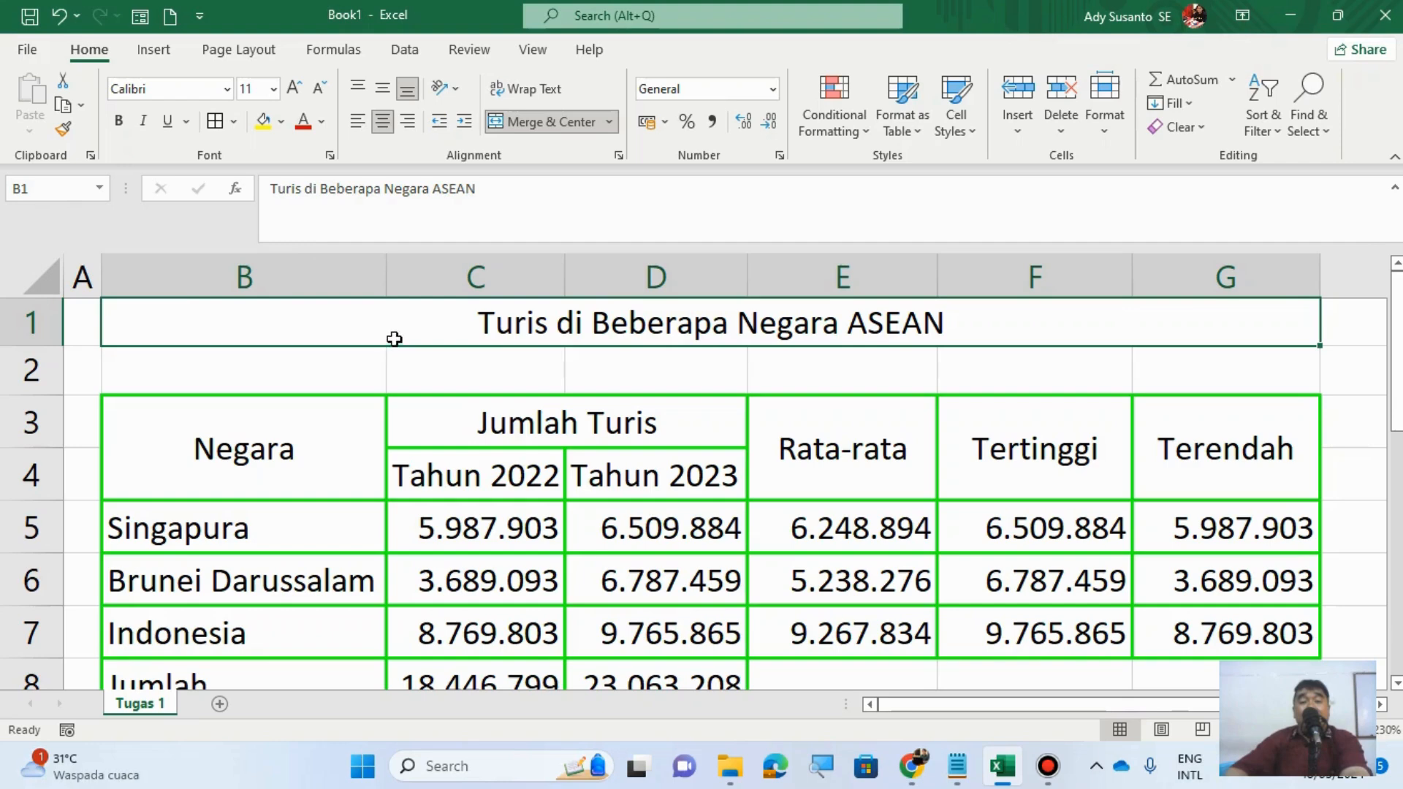
left_click(395, 363)
left_click(394, 336)
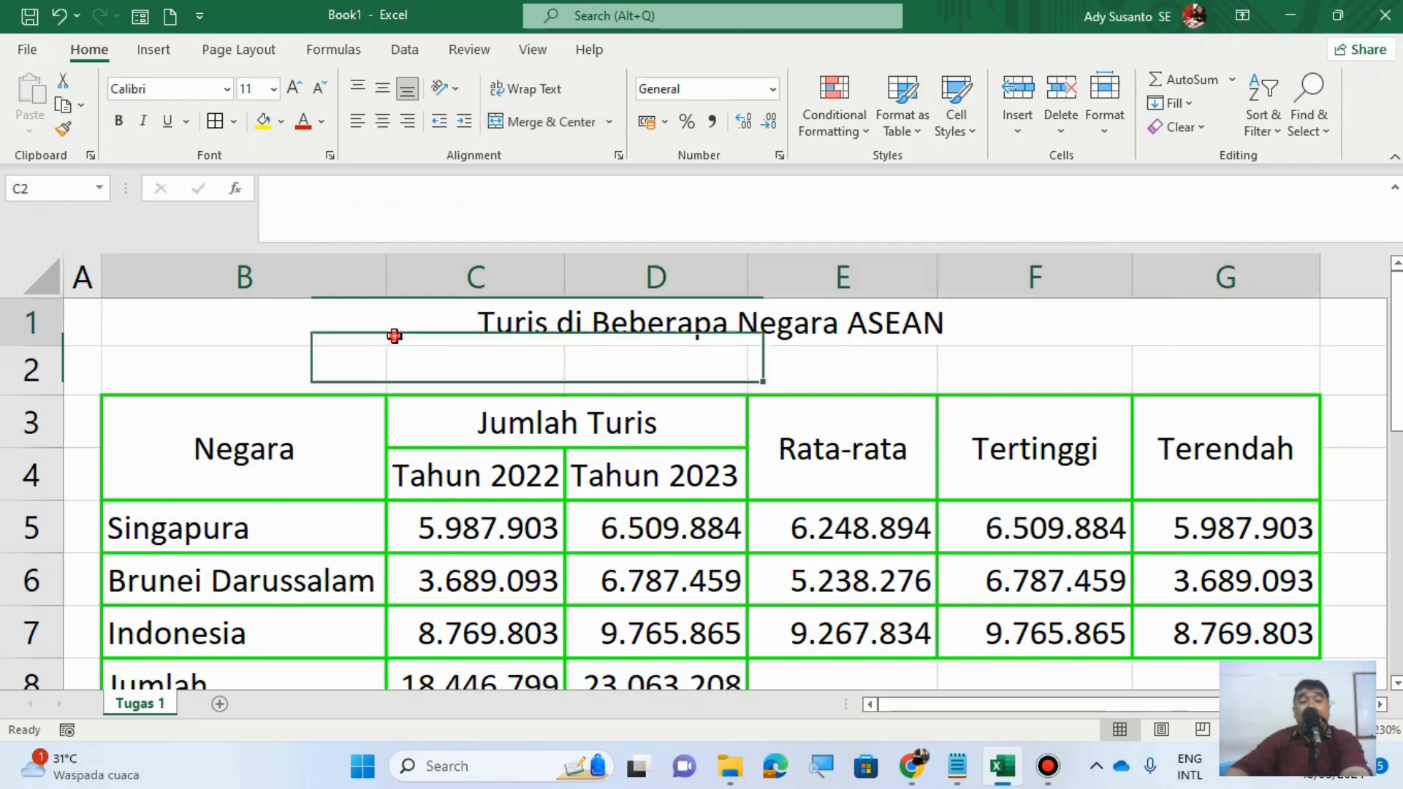
left_click(292, 442)
left_click(335, 340)
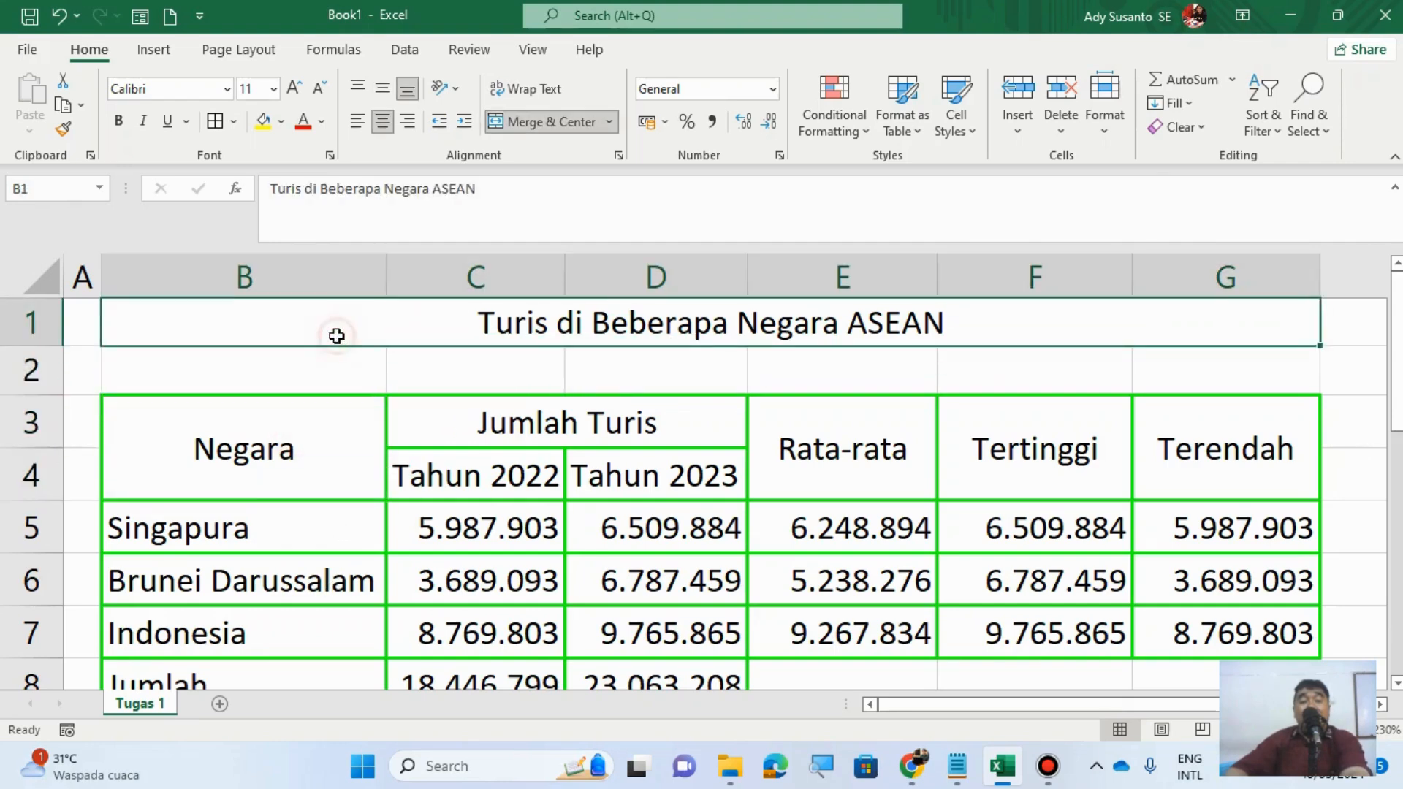
left_click(225, 89)
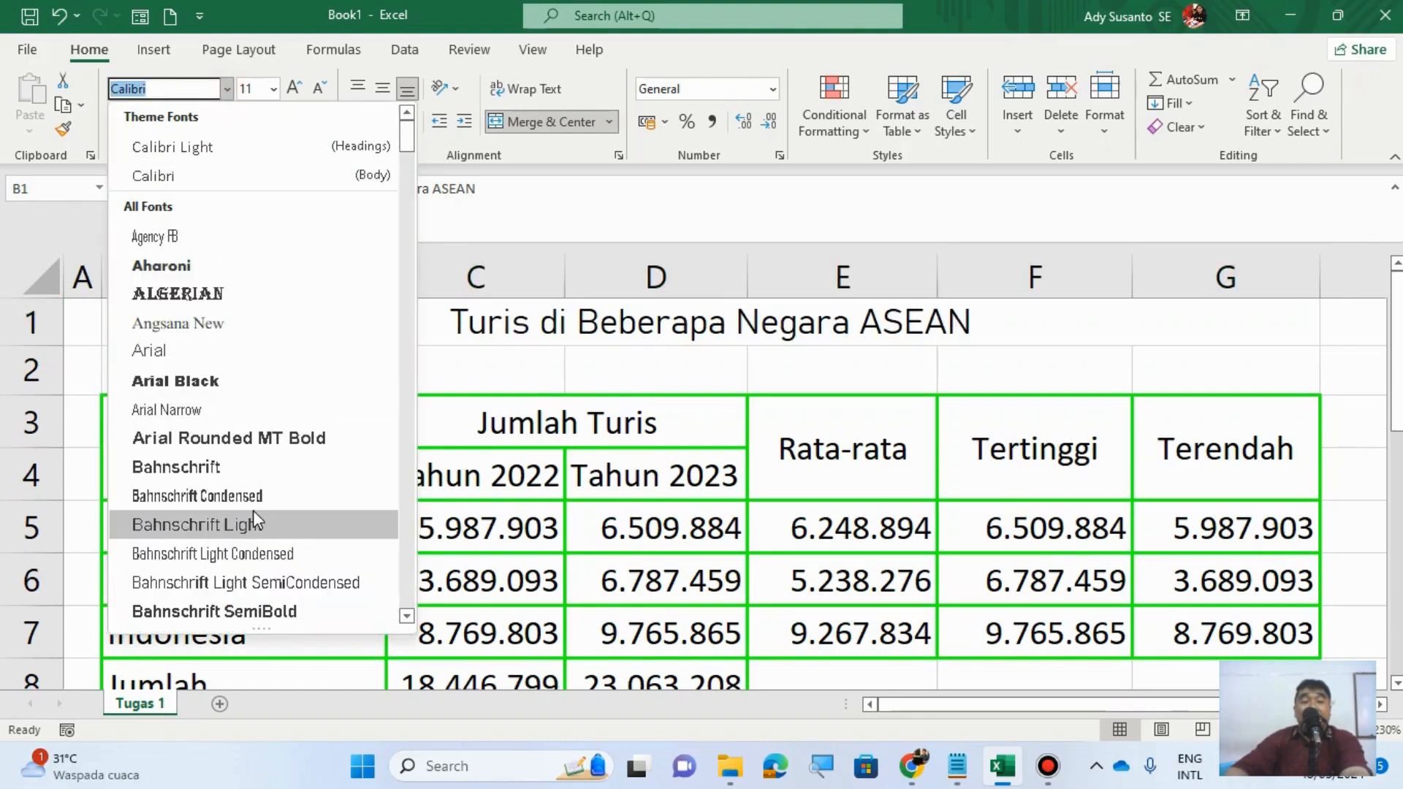
scroll(253, 510, "down", 9)
scroll(257, 518, "down", 8)
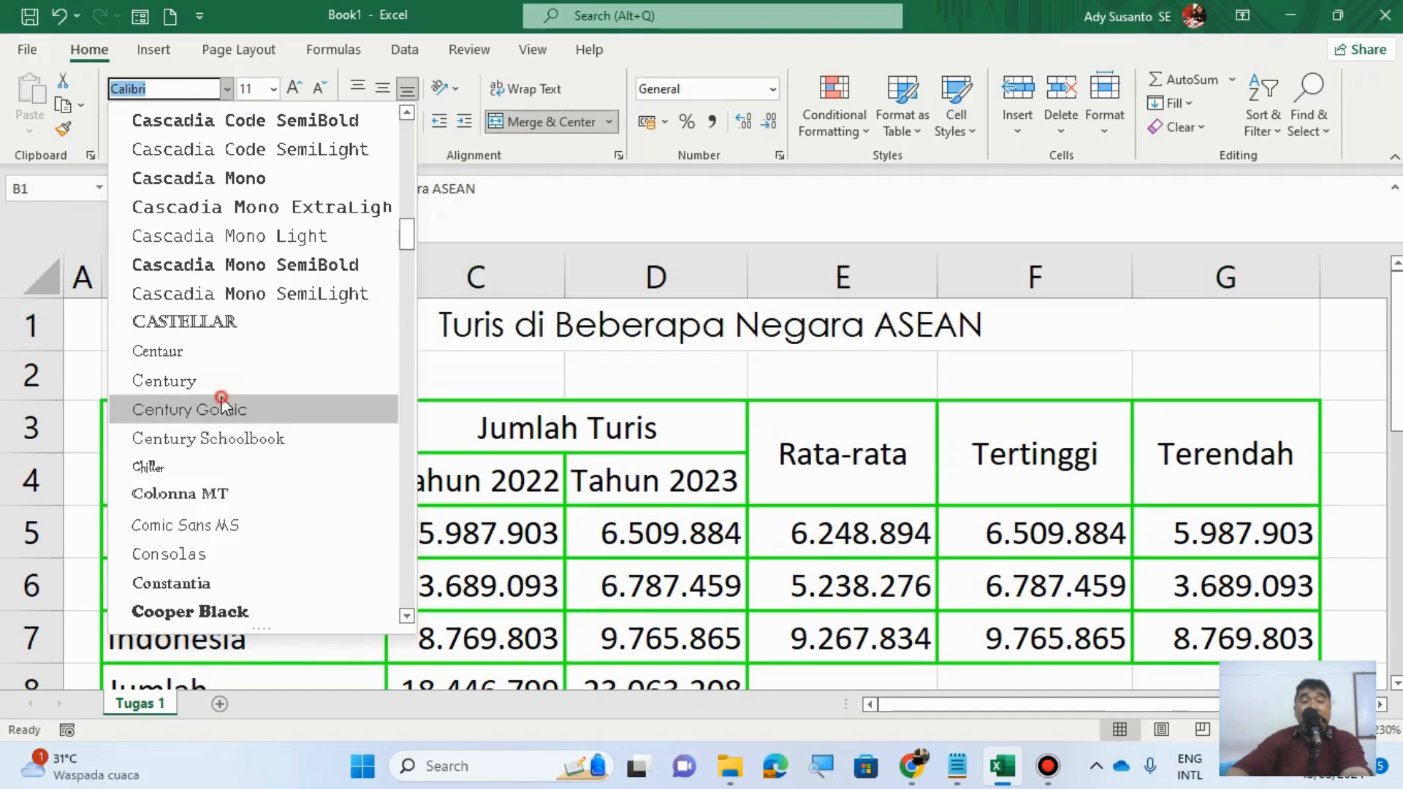
left_click(221, 398)
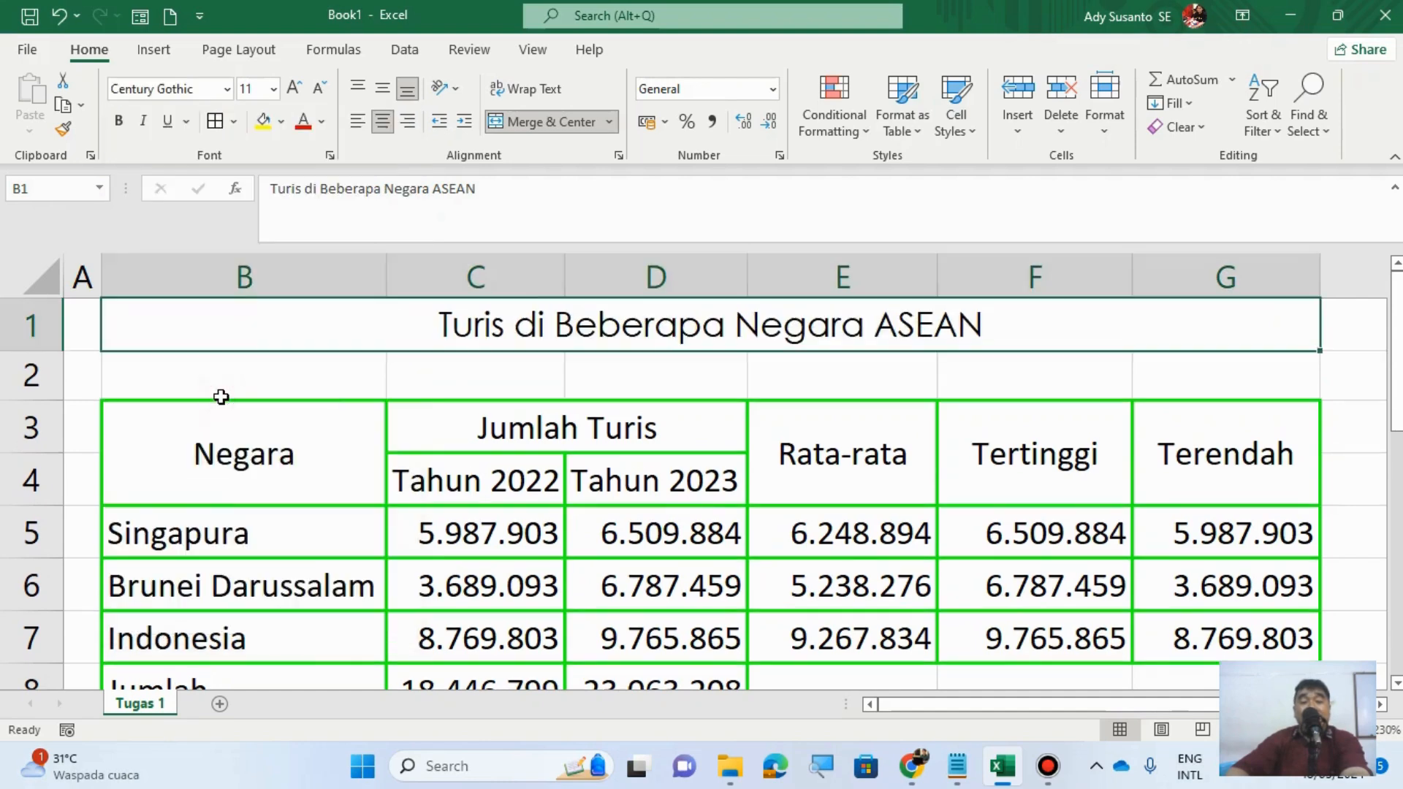
left_click(276, 89)
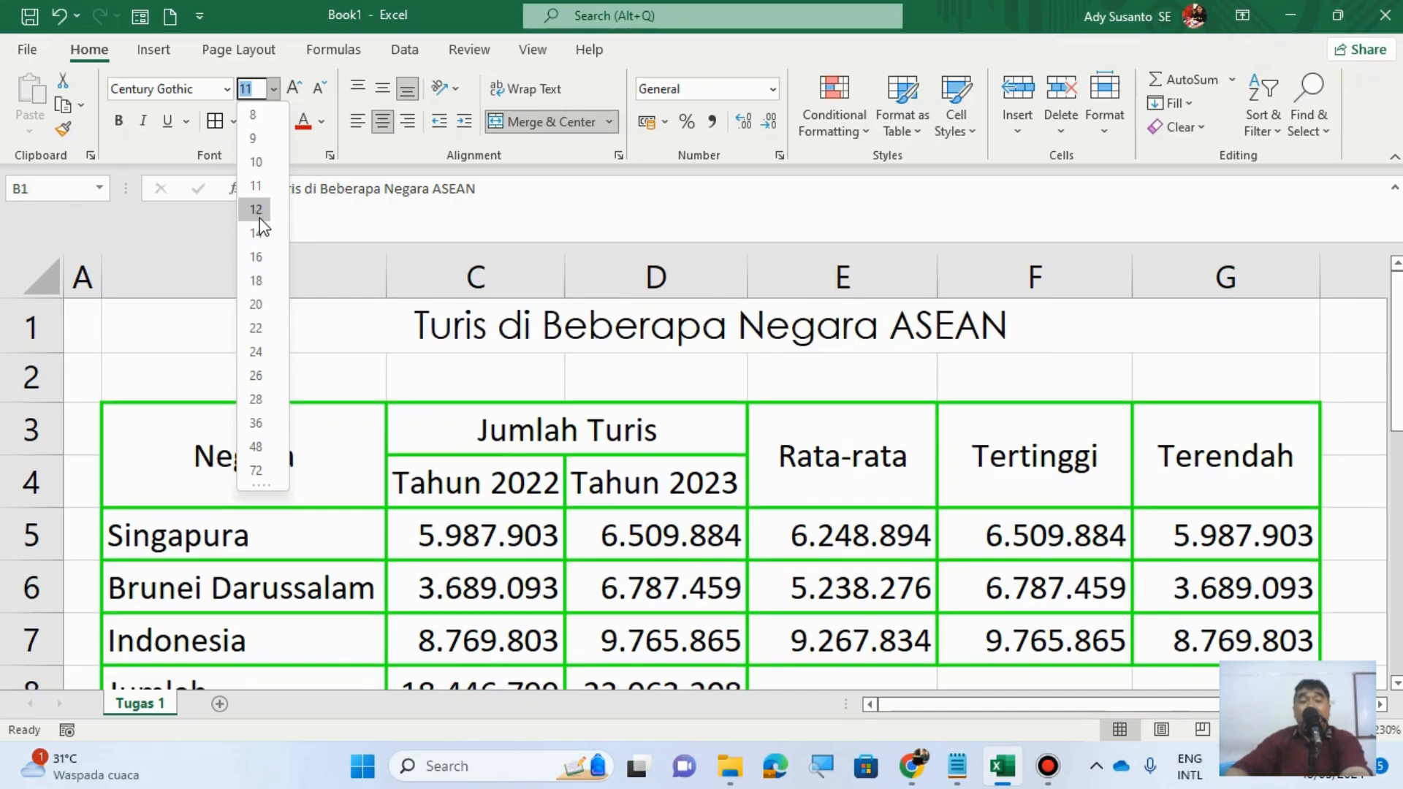
left_click(259, 217)
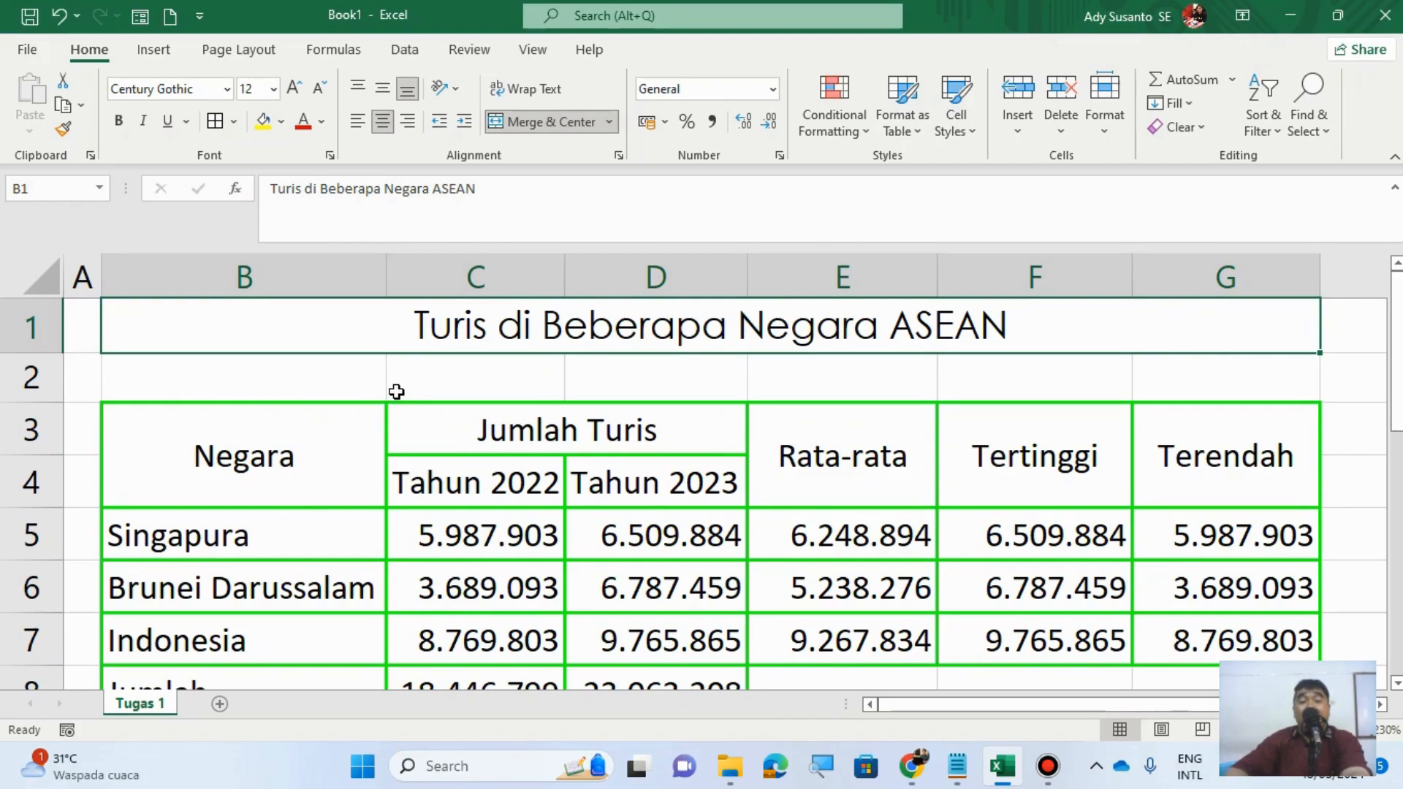
Step: Try bold, italic and underline in turn on the title in B1, removing each one again
left_click(117, 122)
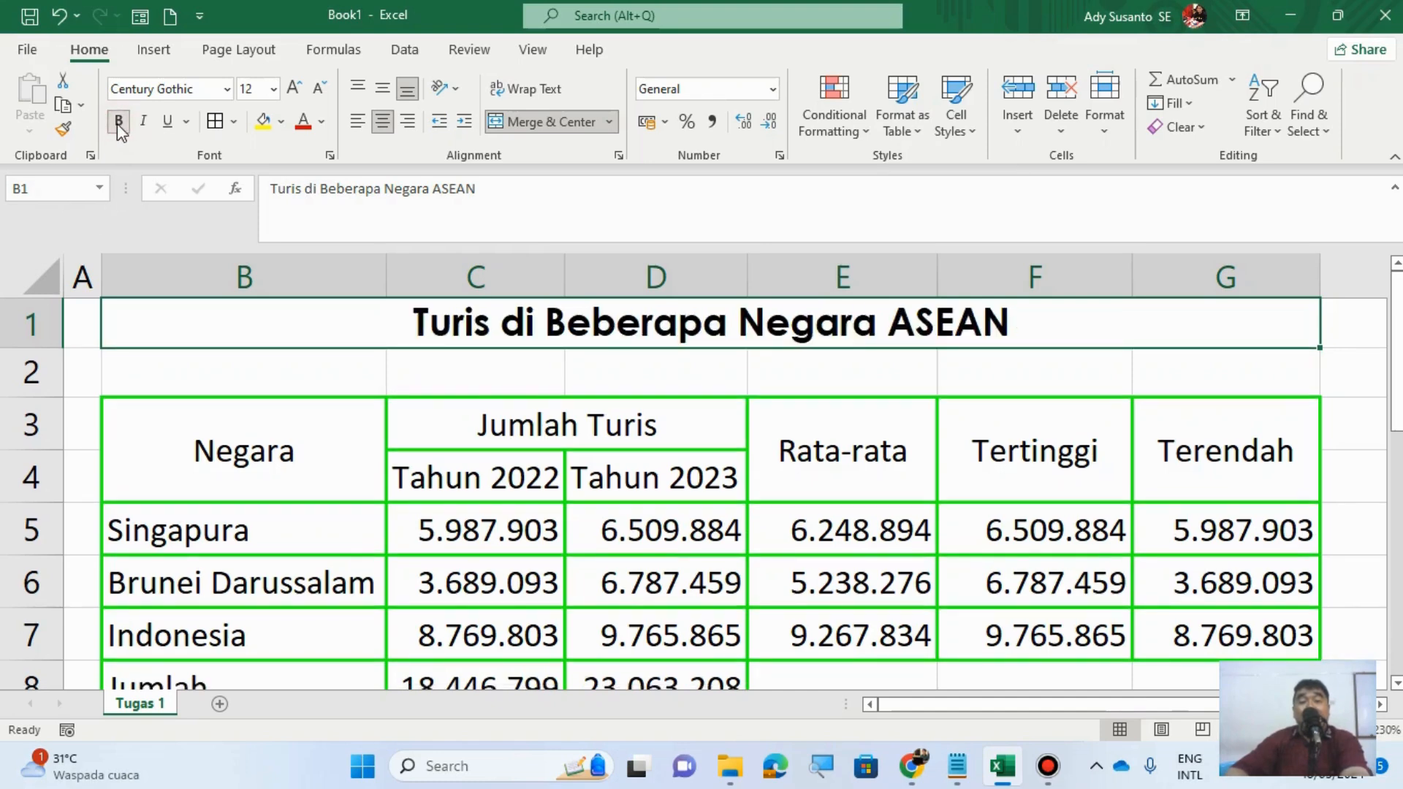
left_click(118, 122)
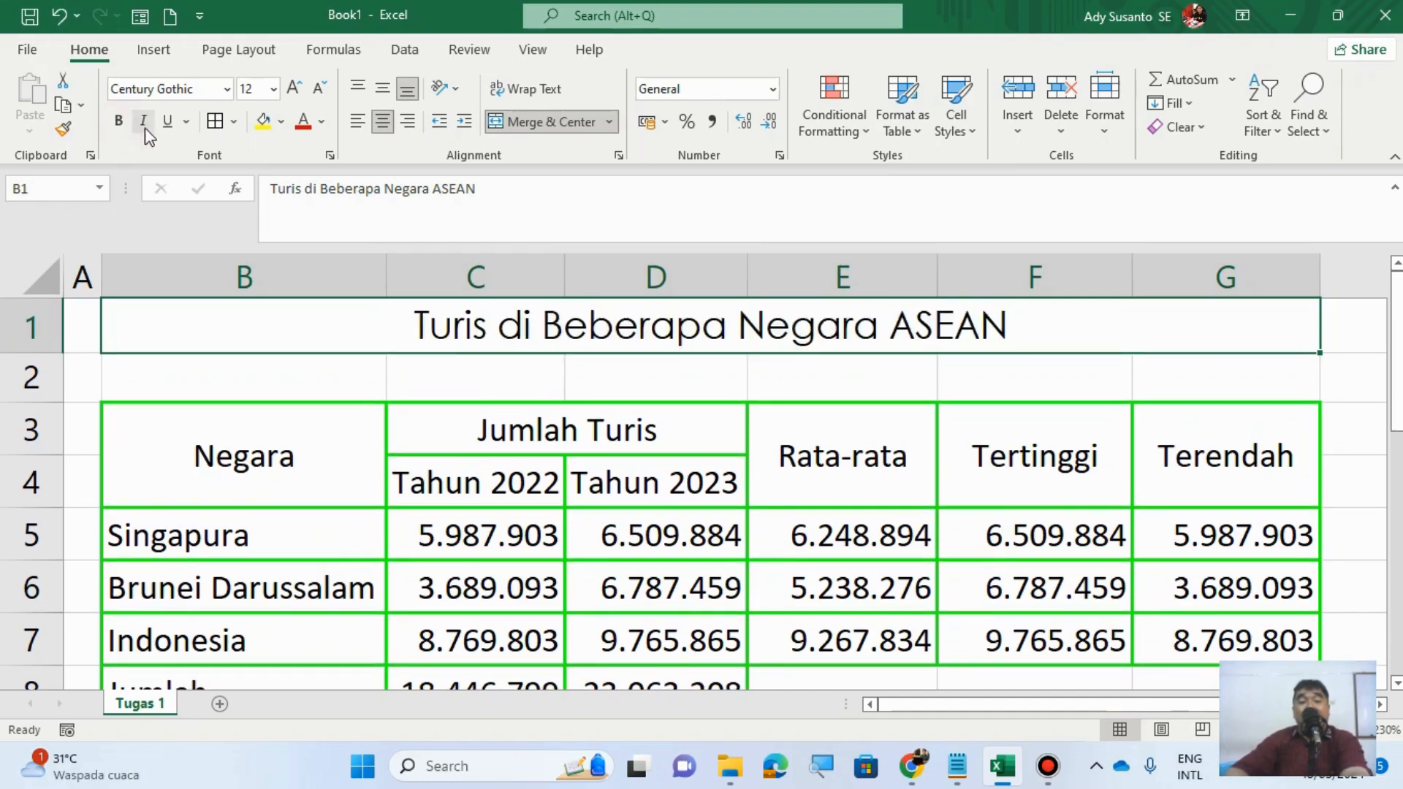
left_click(144, 123)
left_click(144, 123)
left_click(167, 122)
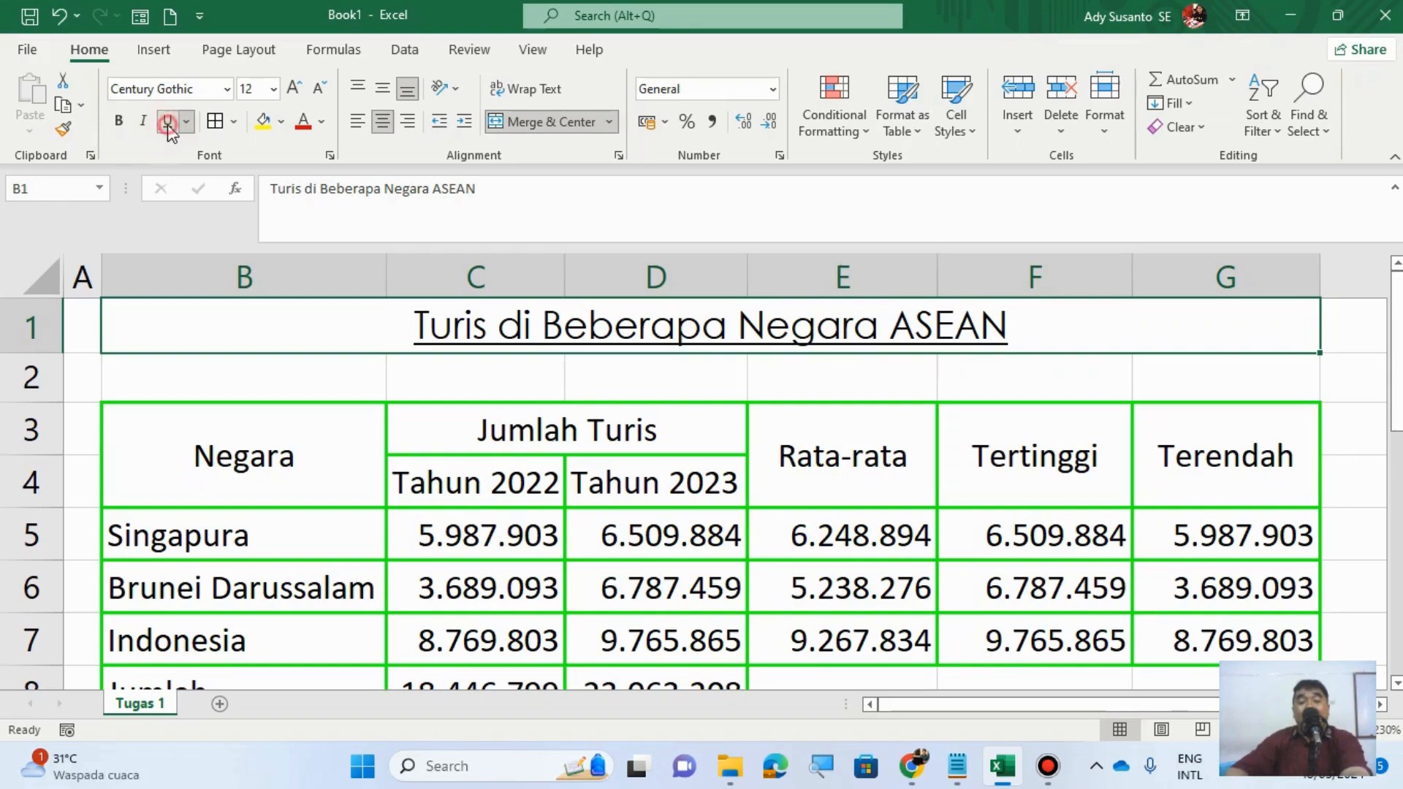
left_click(168, 122)
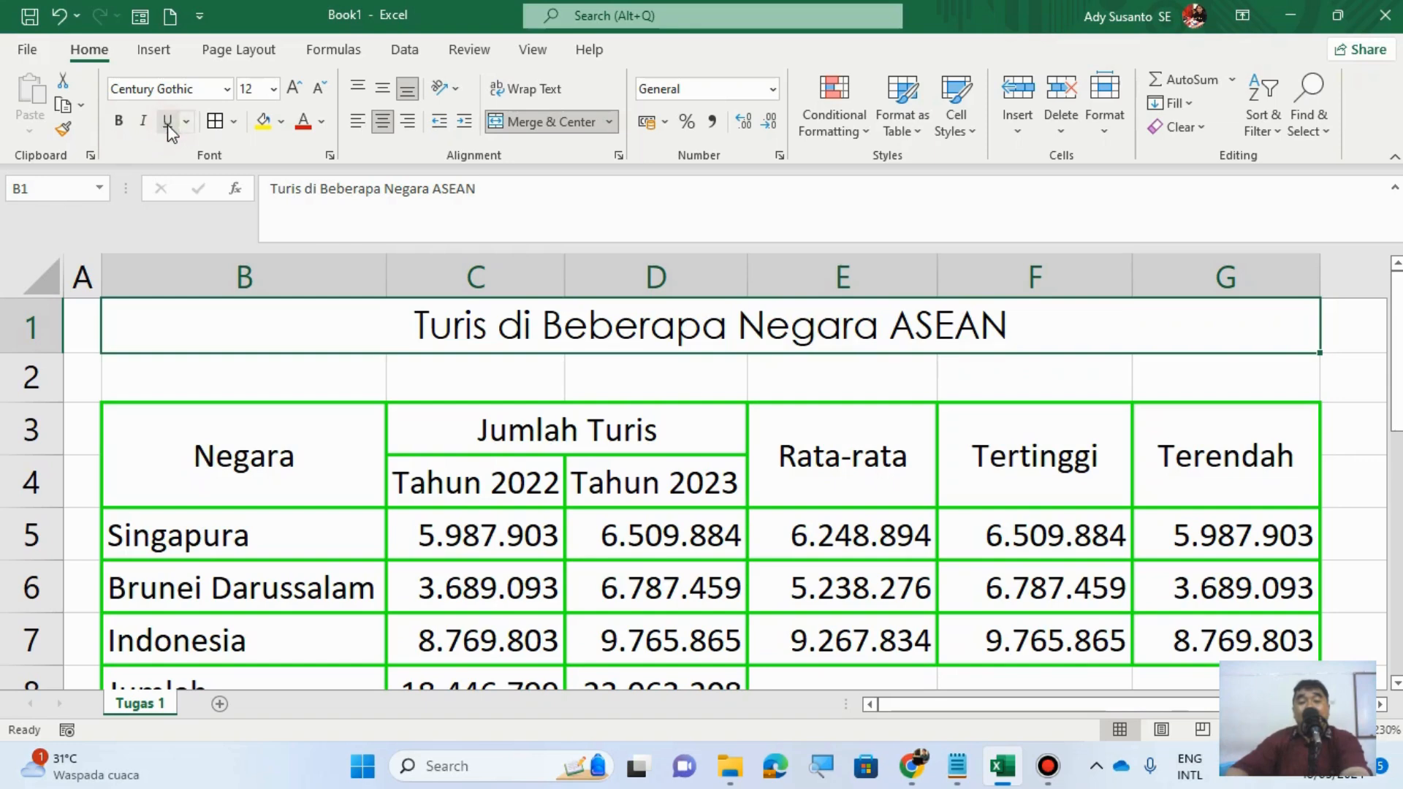
Step: Make the title in B1 bold and italic, and set its font colour to pink from the extended standard colours
left_click(120, 122)
left_click(143, 121)
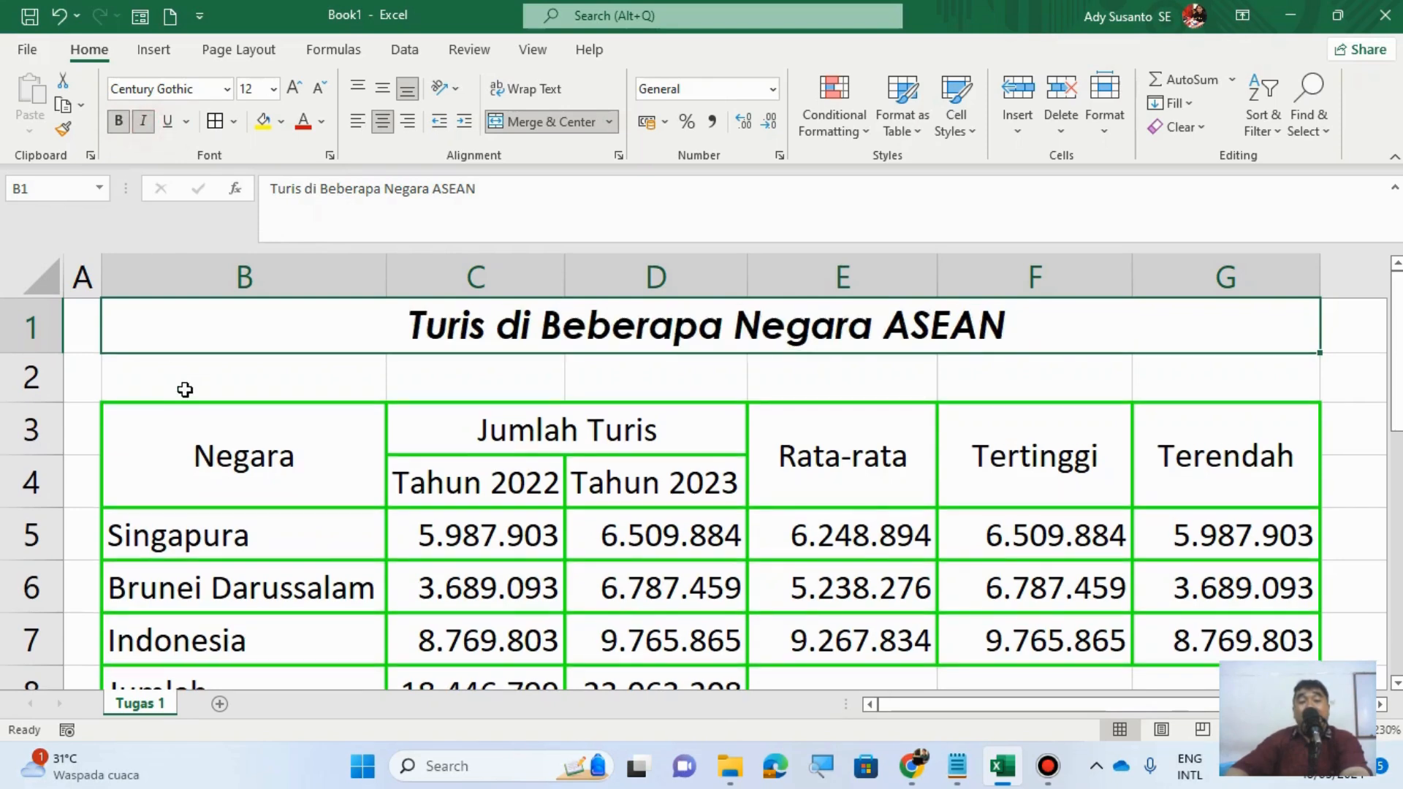
left_click(330, 129)
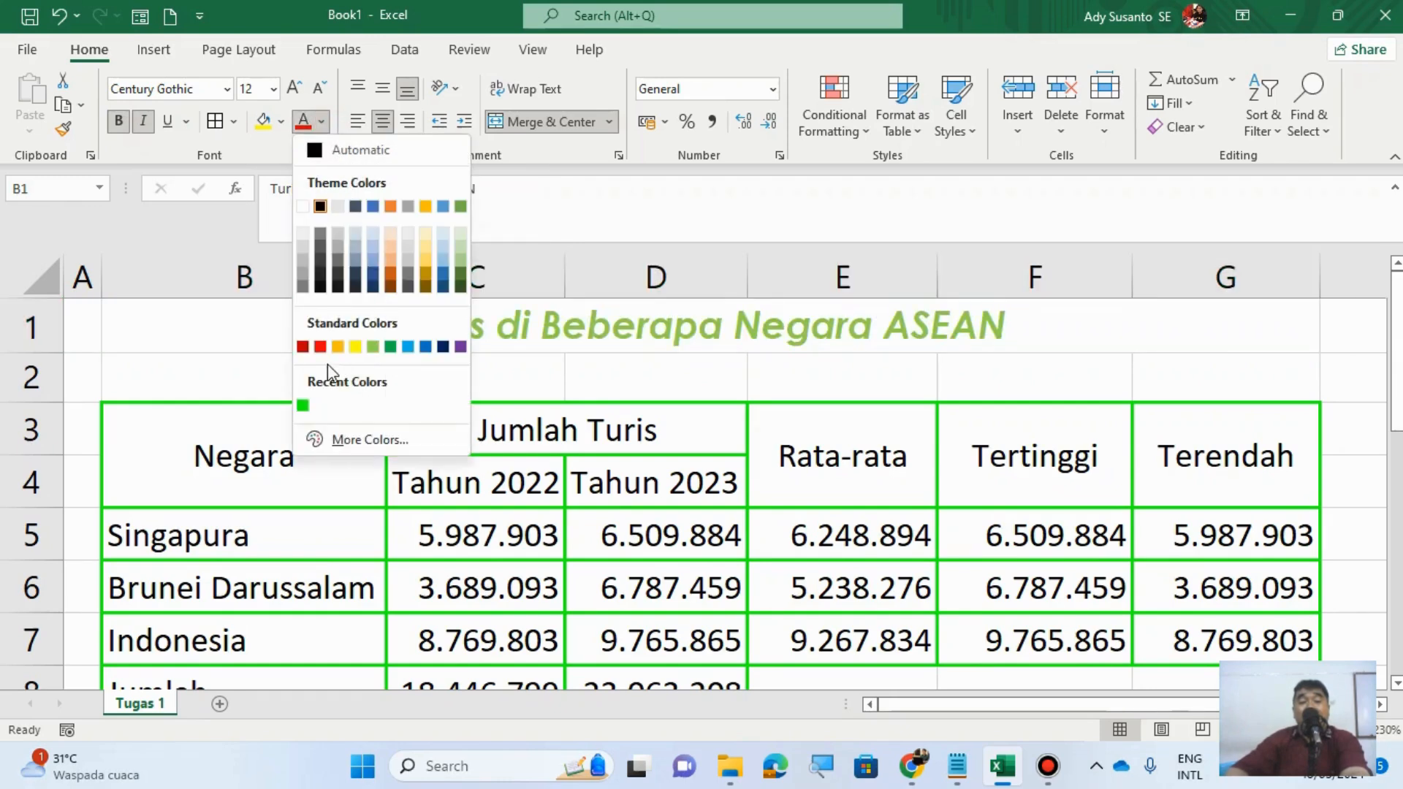
left_click(343, 441)
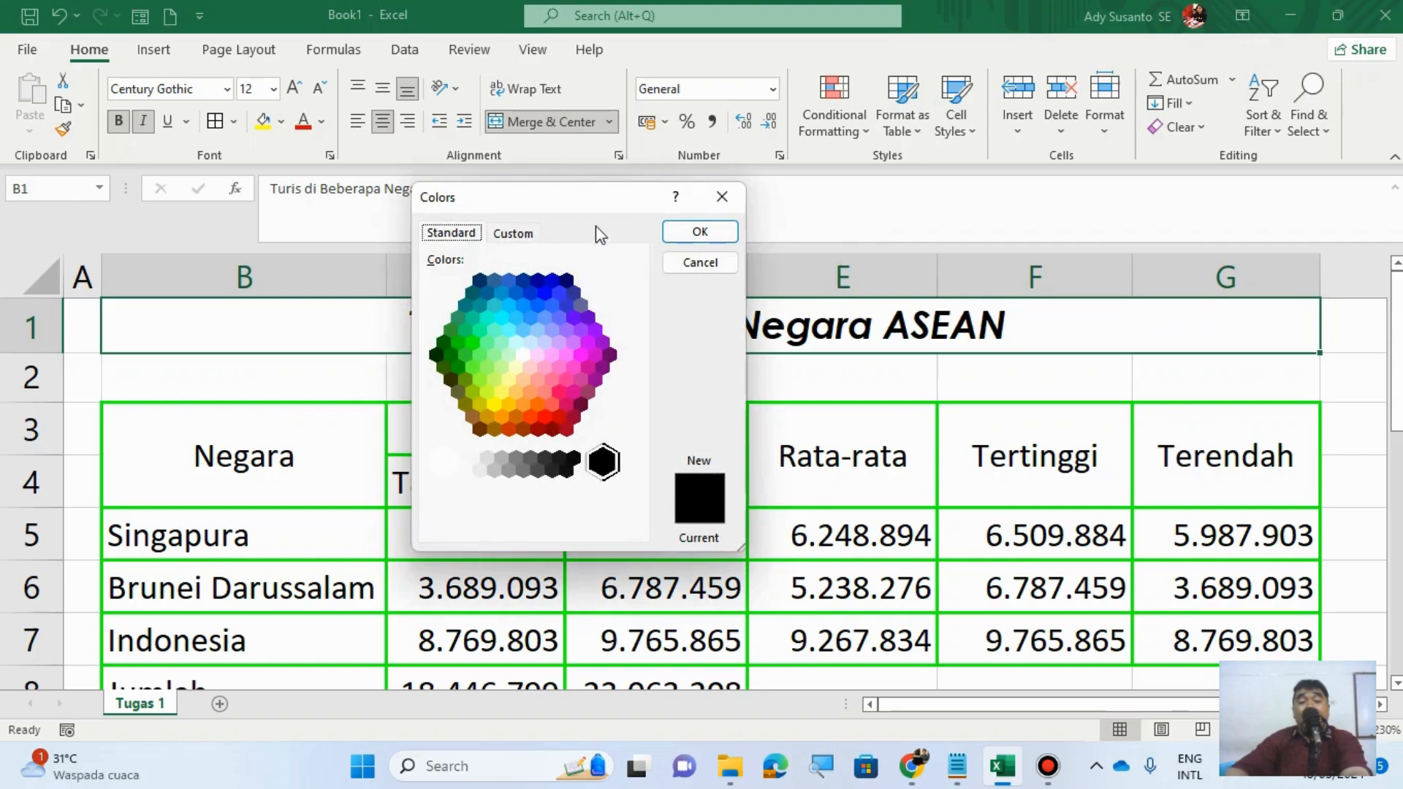
left_click_drag(595, 202, 979, 169)
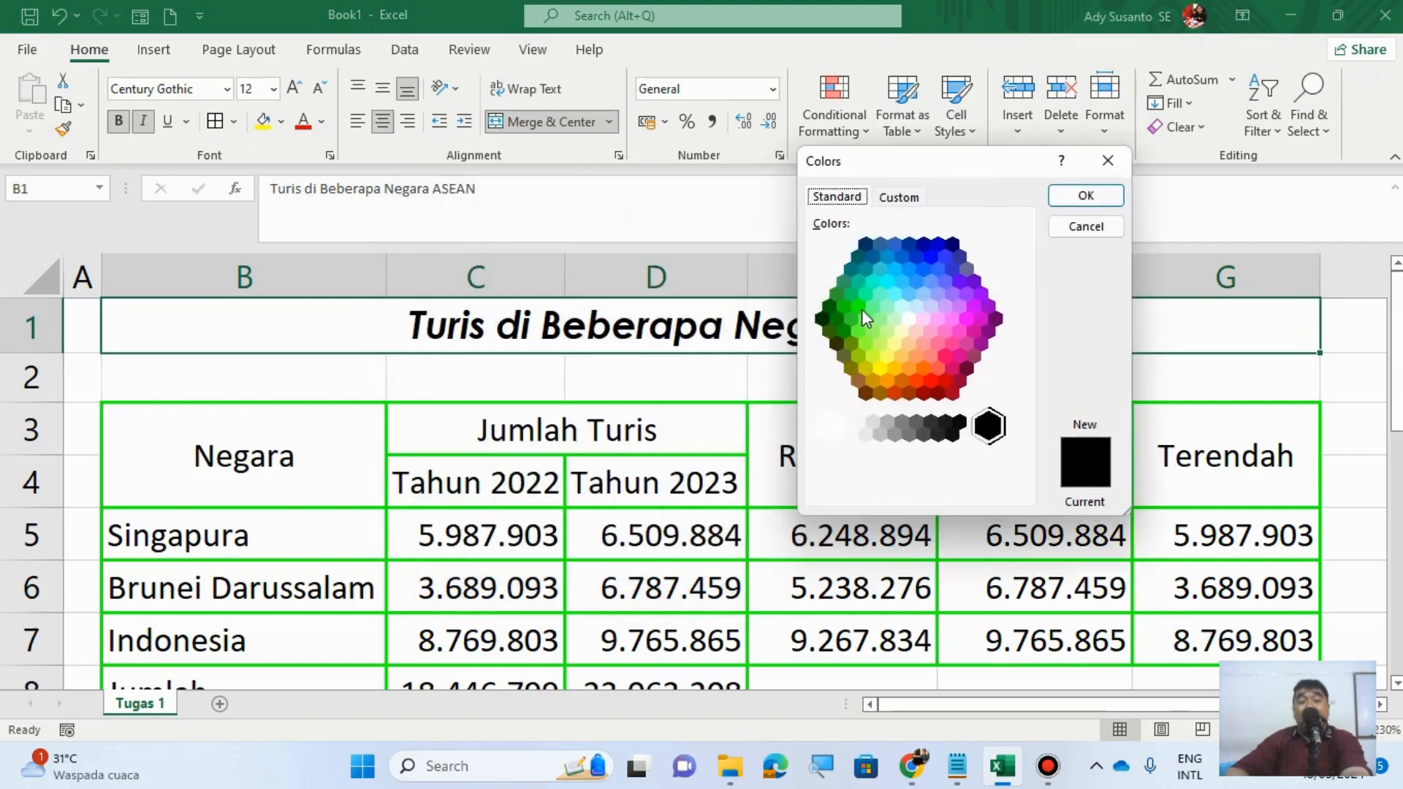
left_click(949, 344)
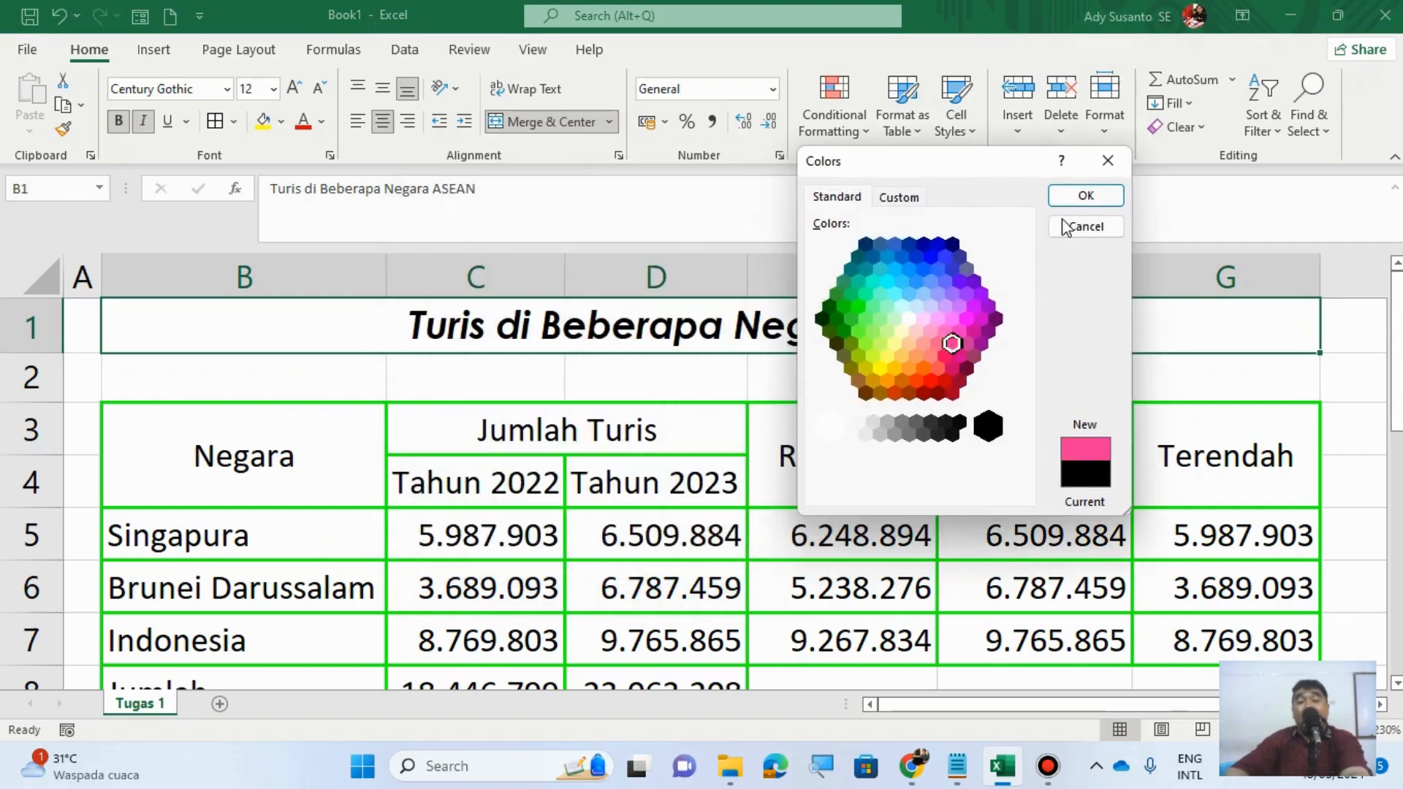
left_click(1070, 195)
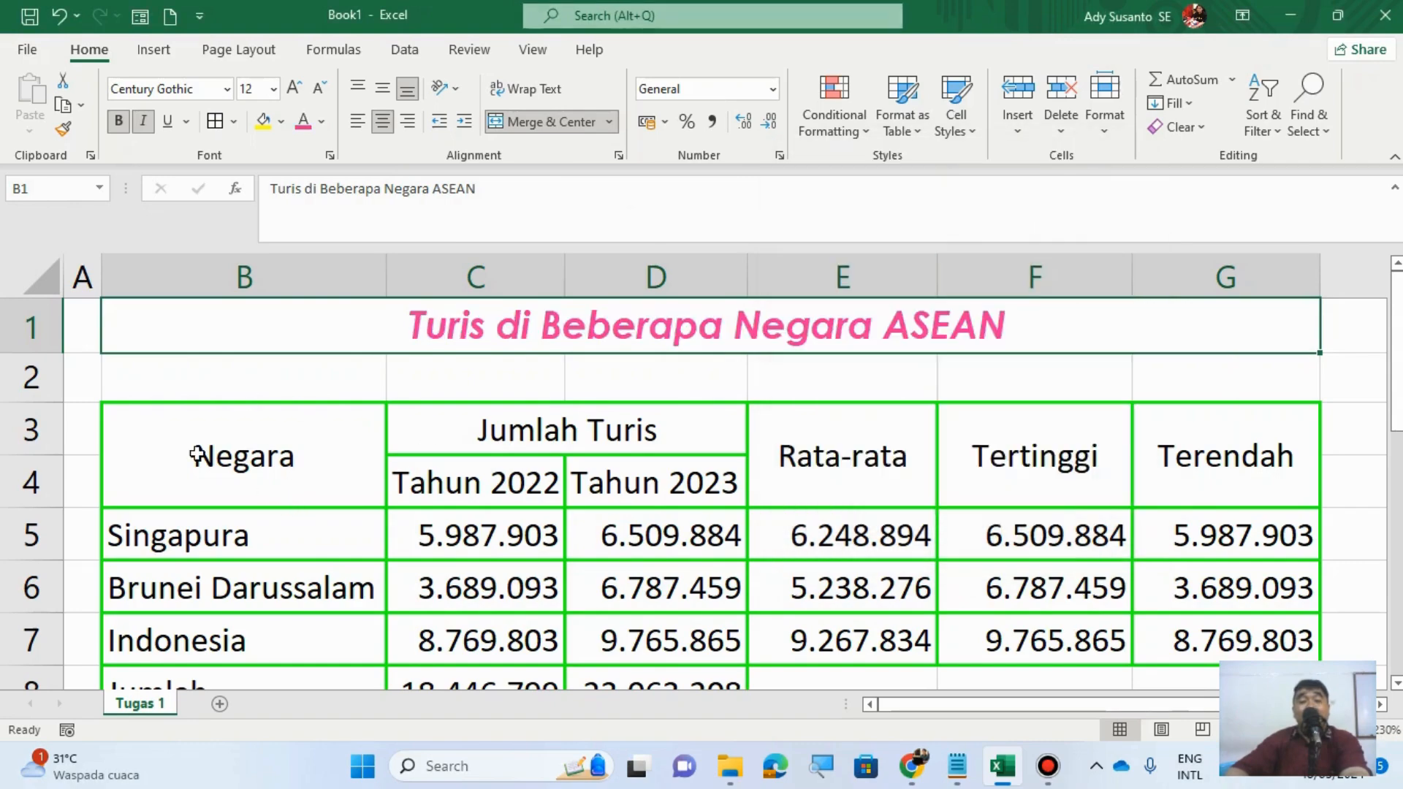
Step: Set the font of the table header range B3:G4 to Comic Sans MS
left_click_drag(138, 442, 1242, 456)
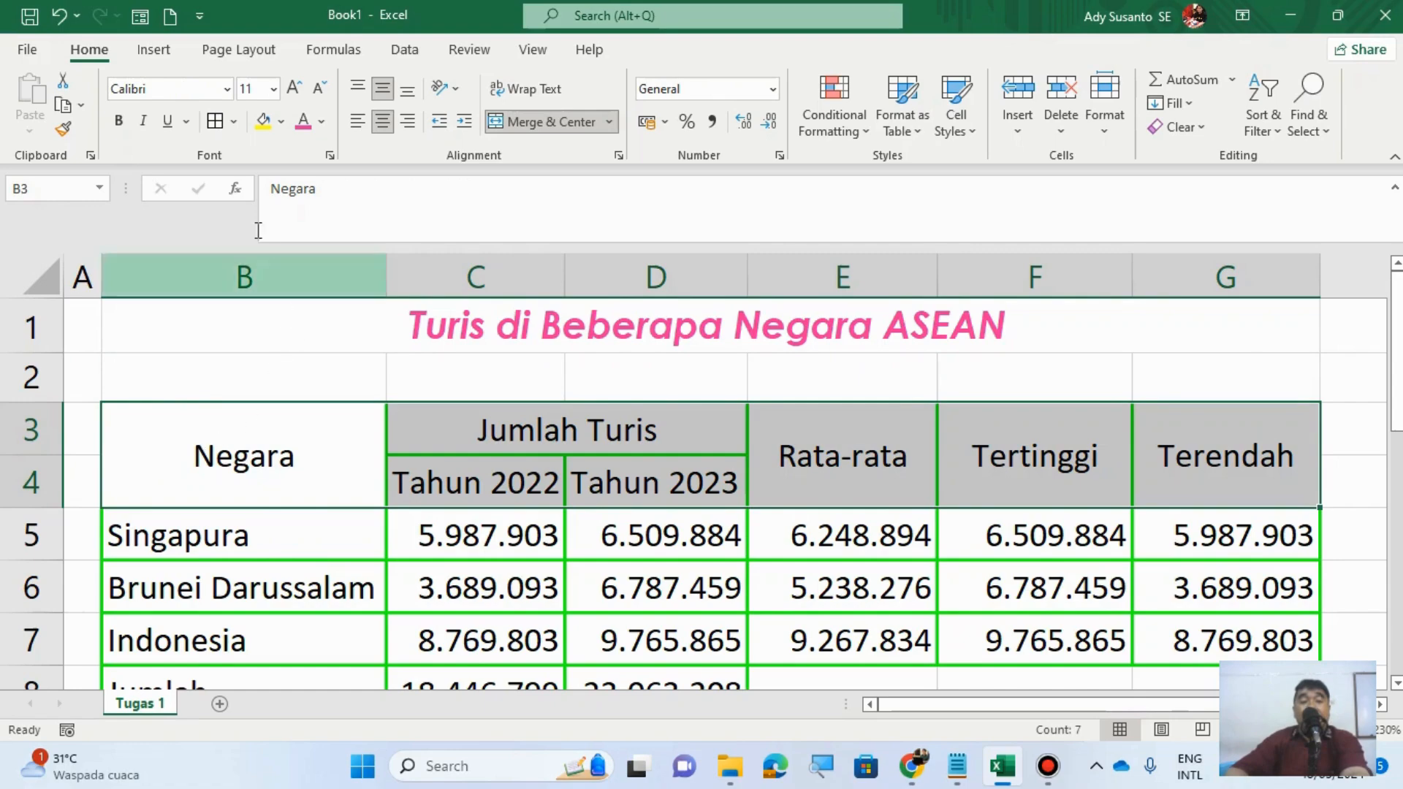
left_click(226, 89)
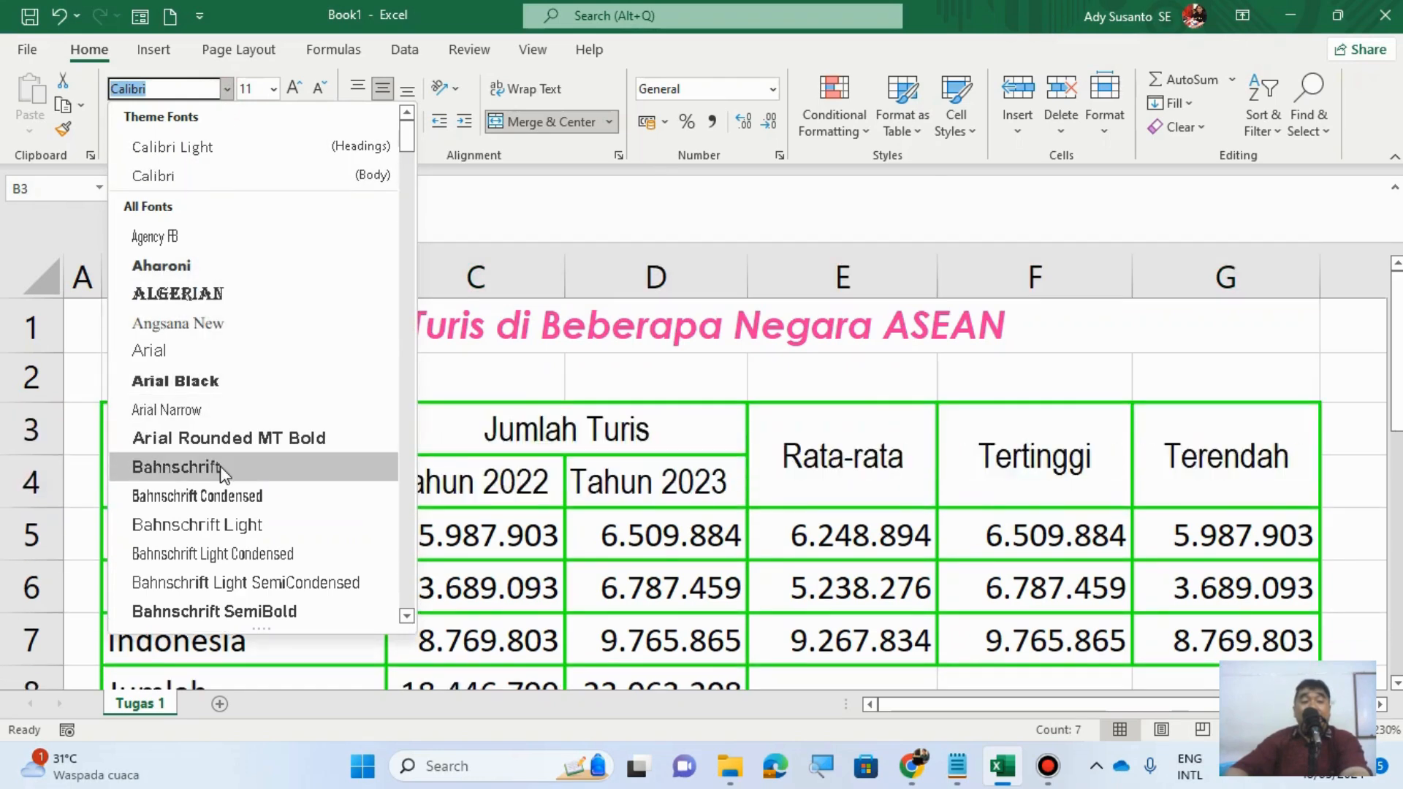
scroll(223, 497, "down", 15)
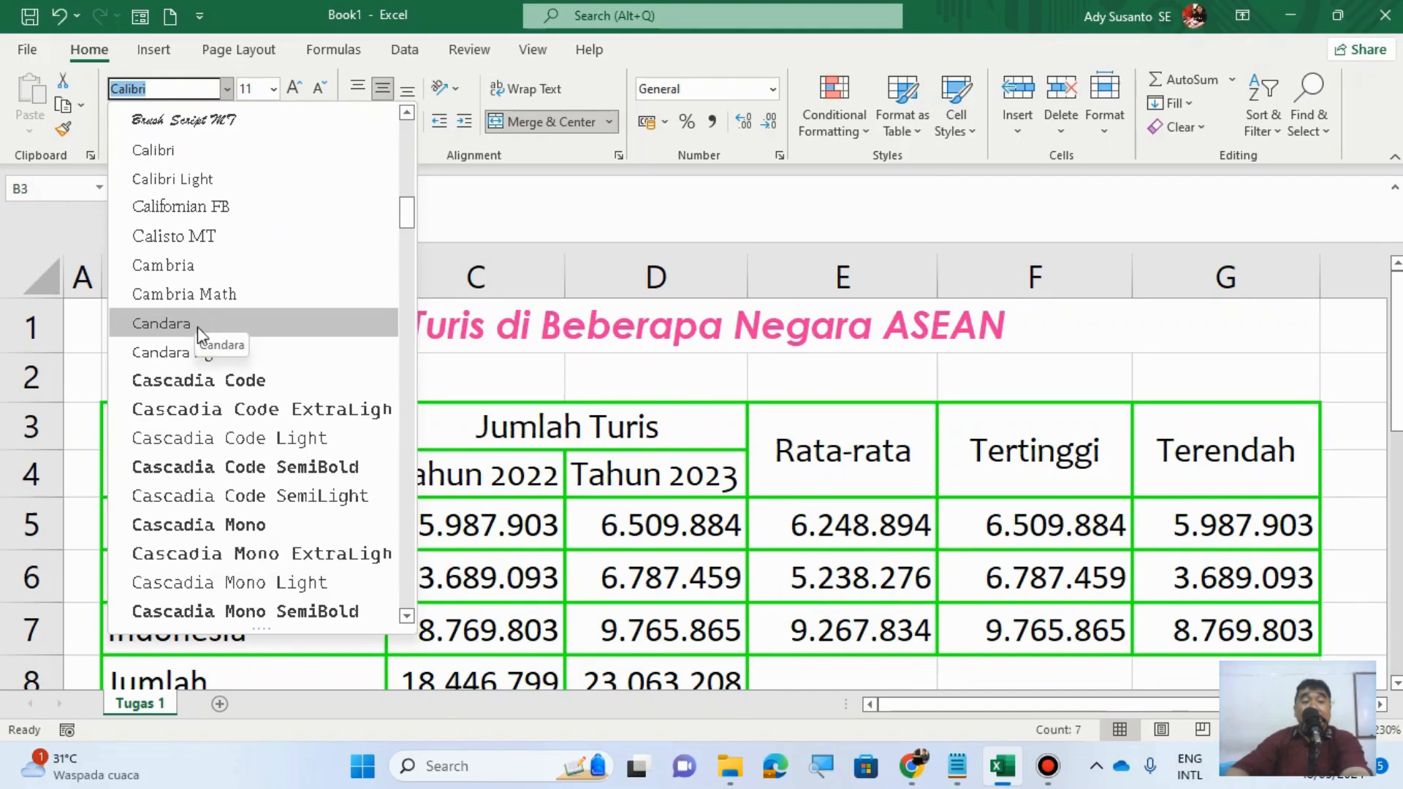
scroll(205, 439, "down", 5)
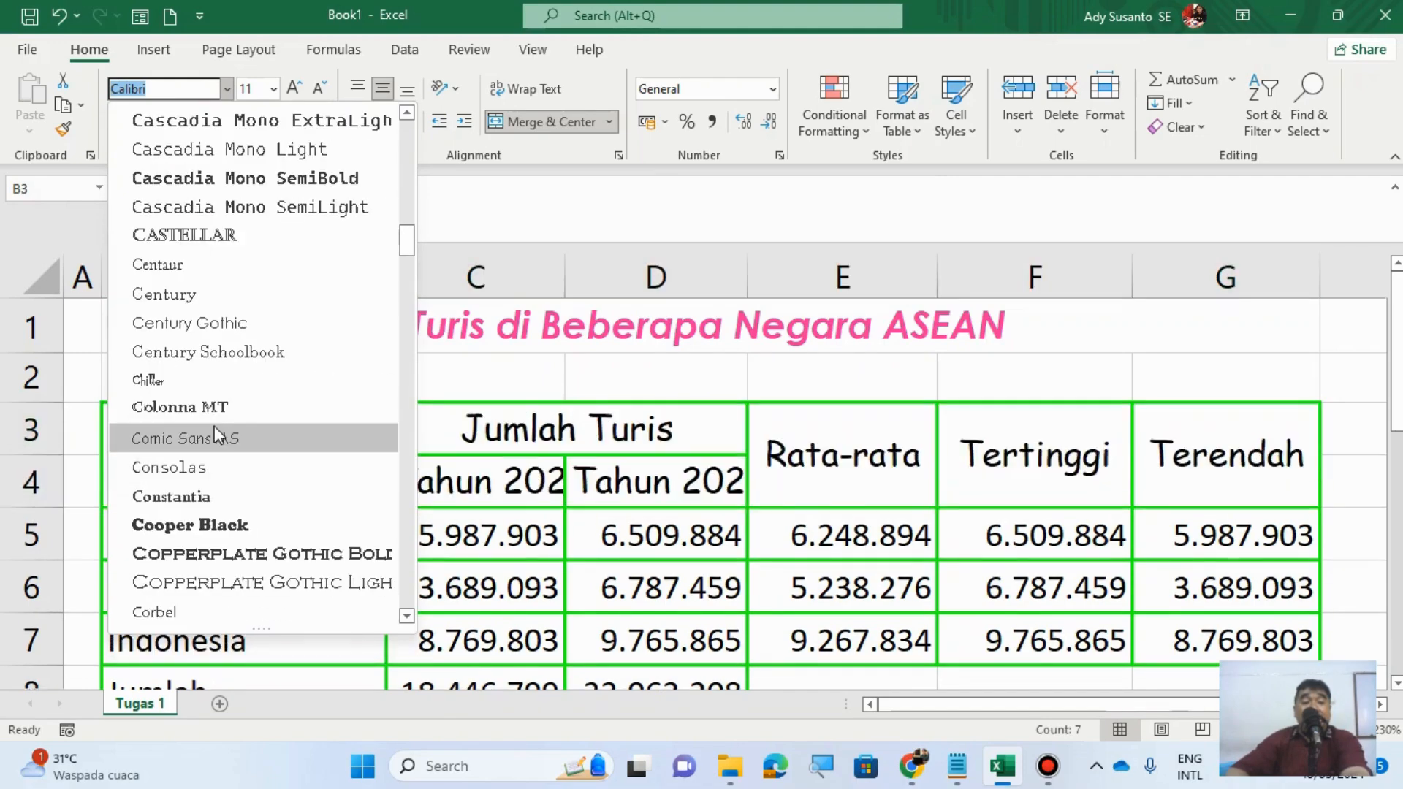
left_click(214, 437)
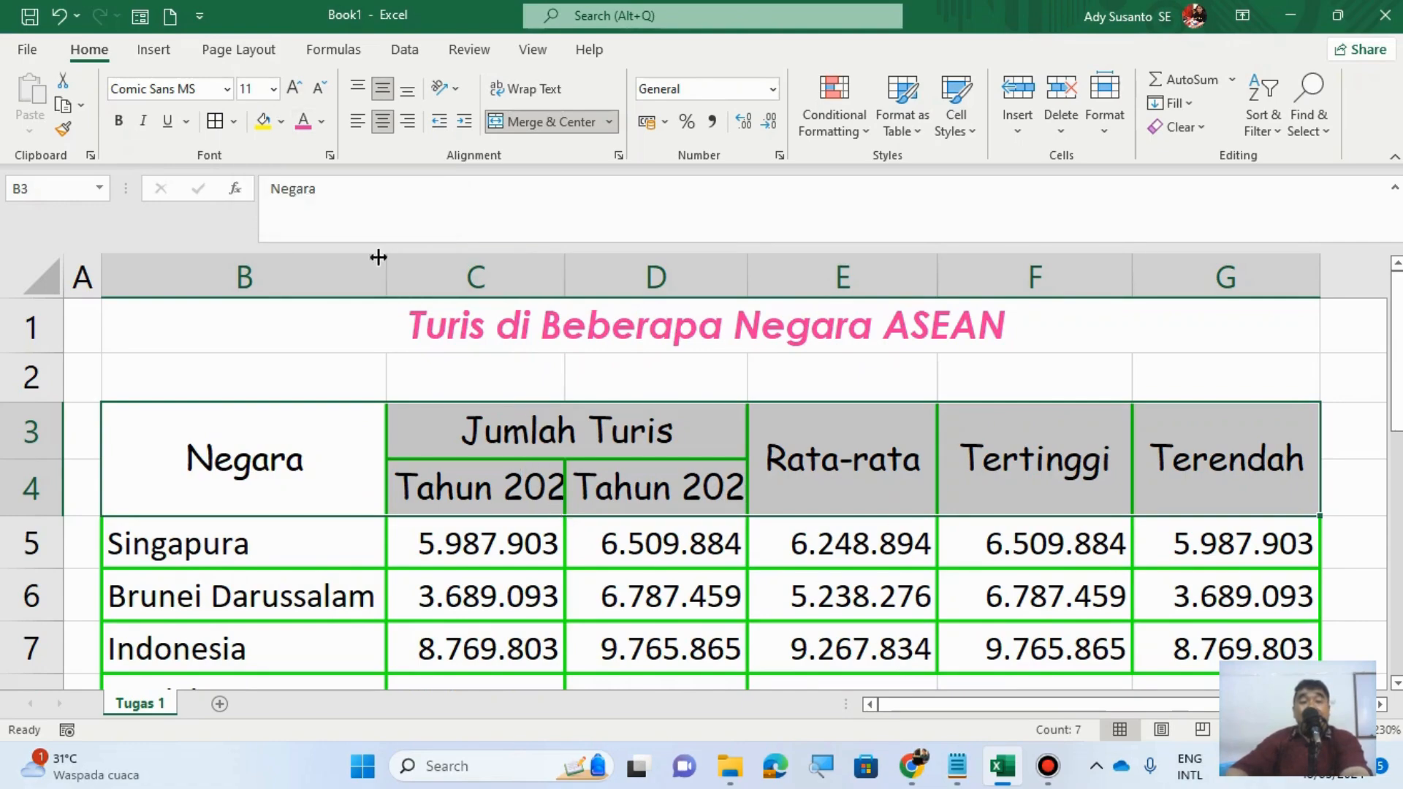
Step: Widen columns C and D to fit the Tahun 2022 and Tahun 2023 headings, and italicize the header range B3:G4
left_click(538, 507)
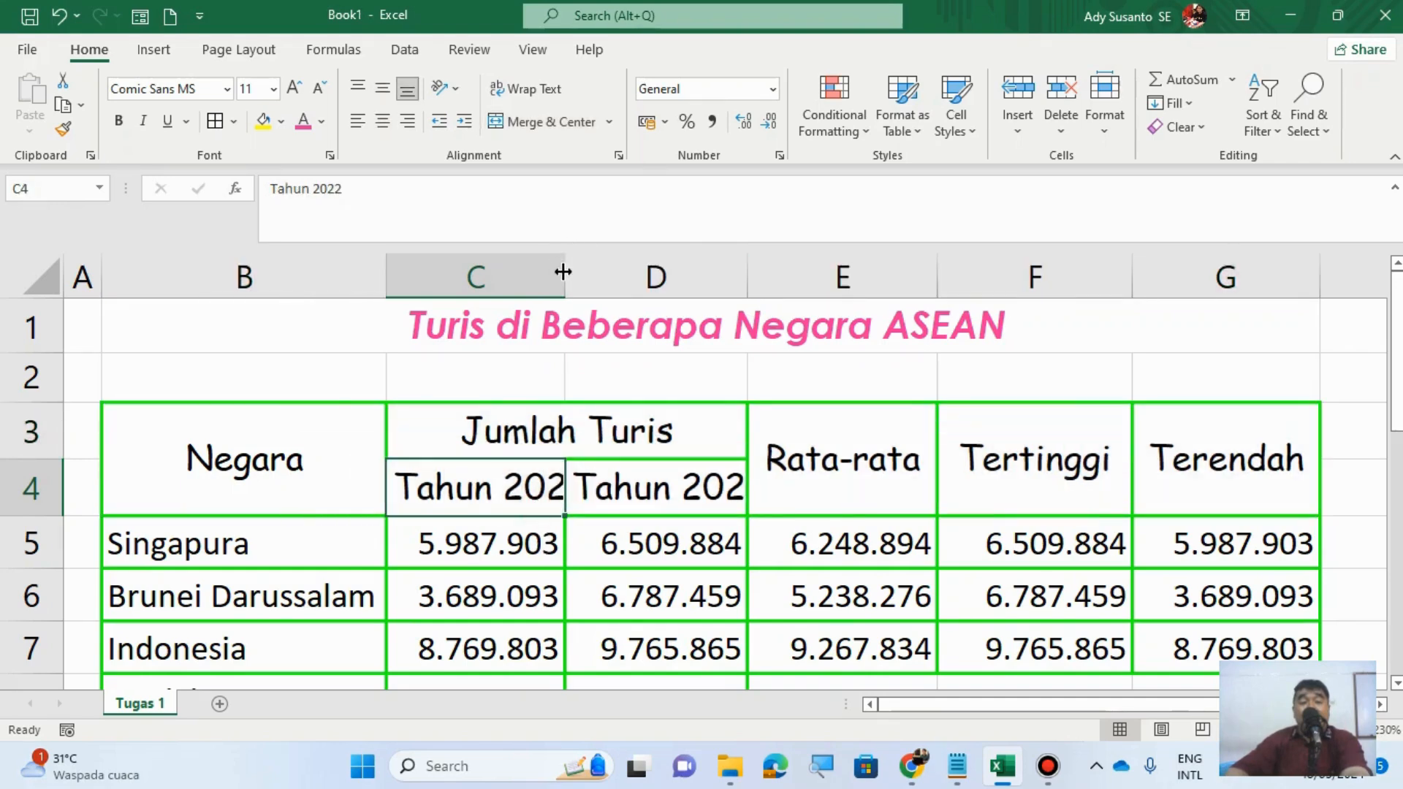
left_click_drag(563, 272, 600, 272)
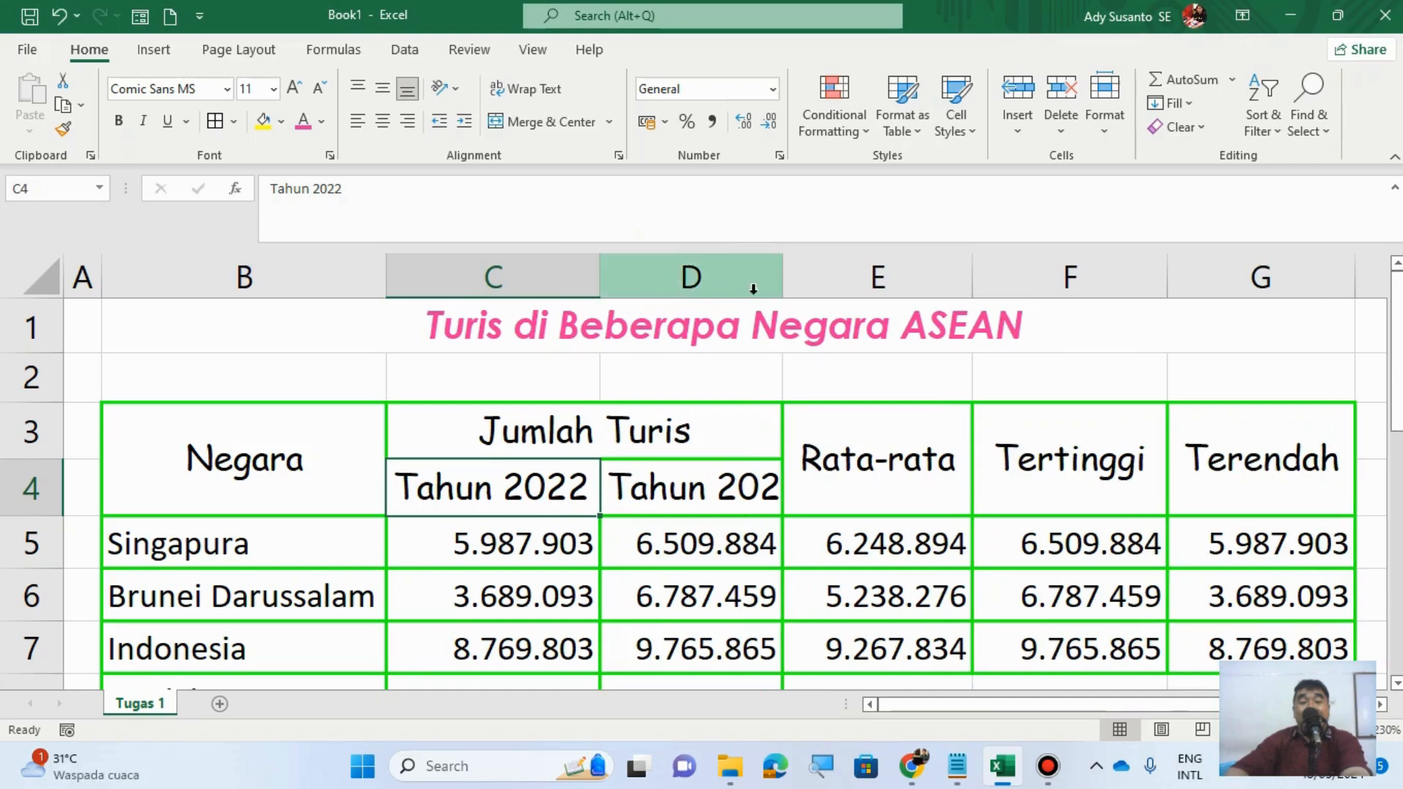
left_click_drag(782, 281, 807, 286)
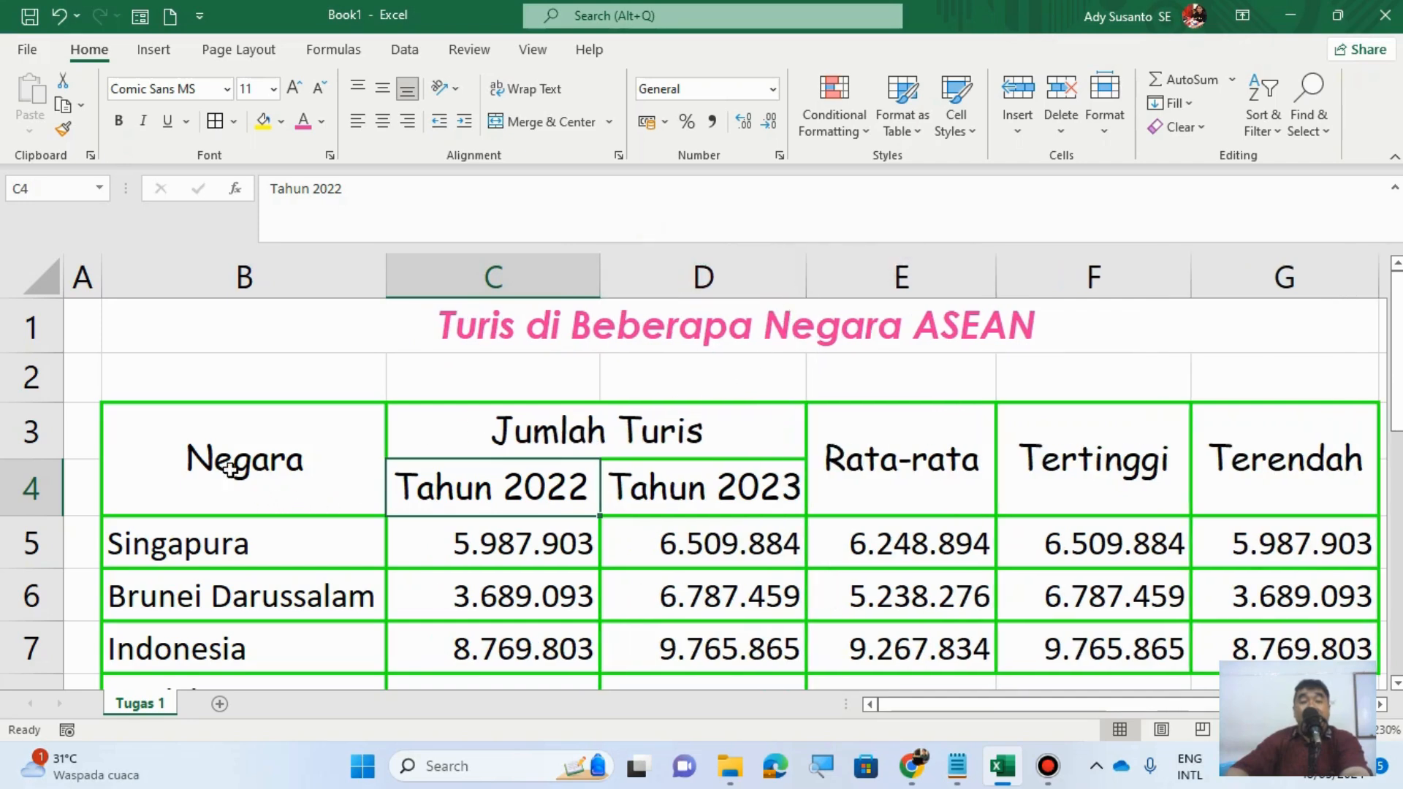
left_click_drag(230, 470, 1195, 453)
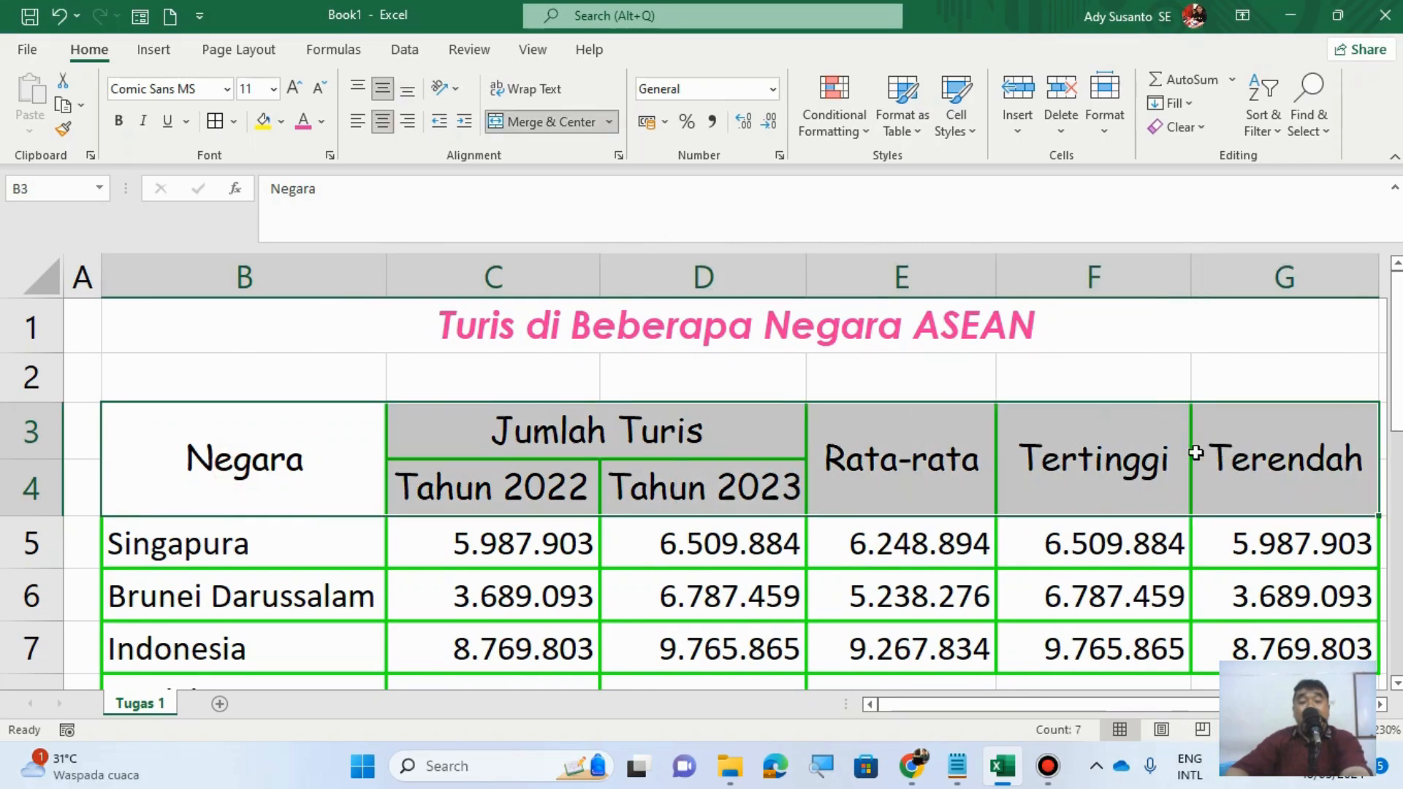
left_click(144, 122)
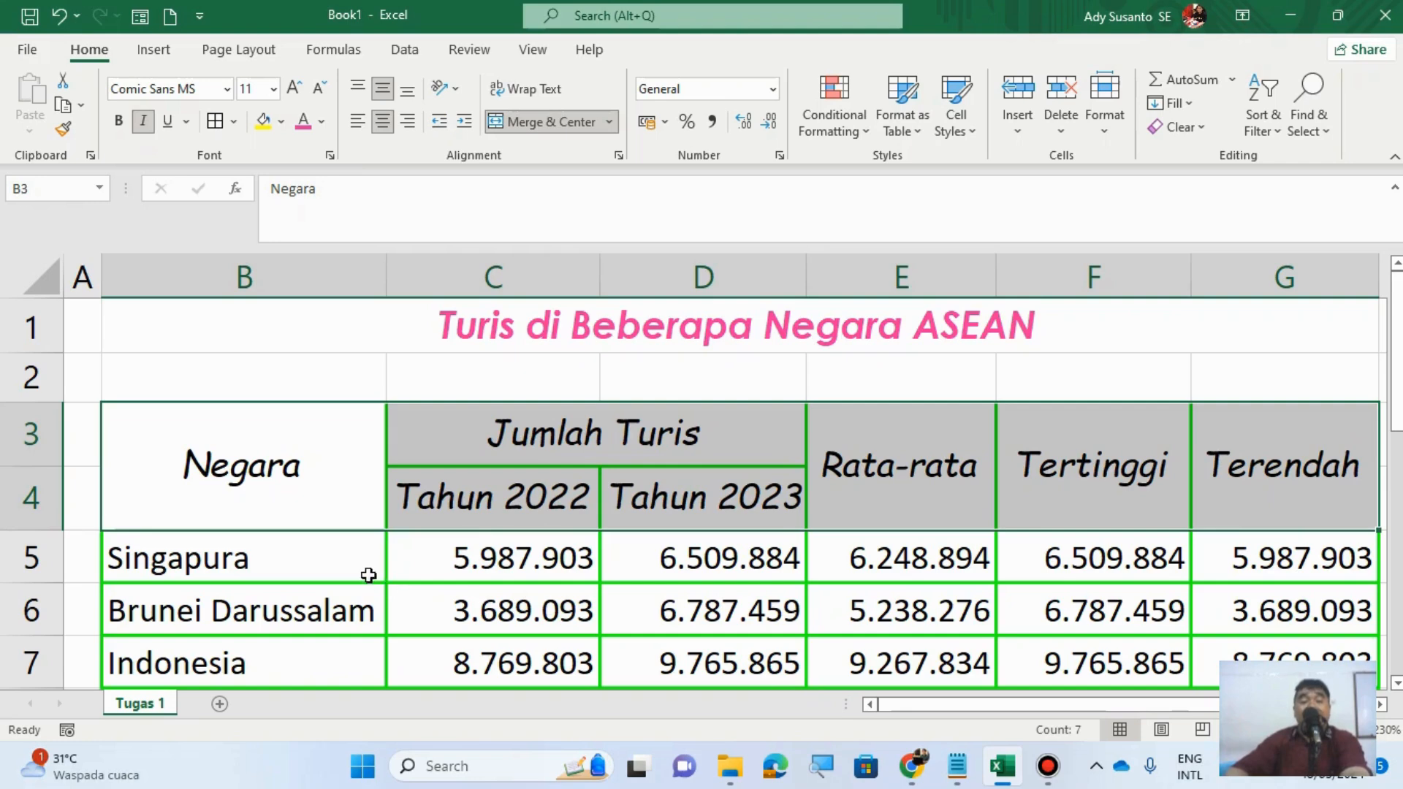
Step: Select the data rows B5:G8, and add the word Record below the formula list in Notepad before returning to Excel
scroll(362, 568, "down", 2)
scroll(362, 568, "up", 2)
left_click_drag(251, 398, 1295, 552)
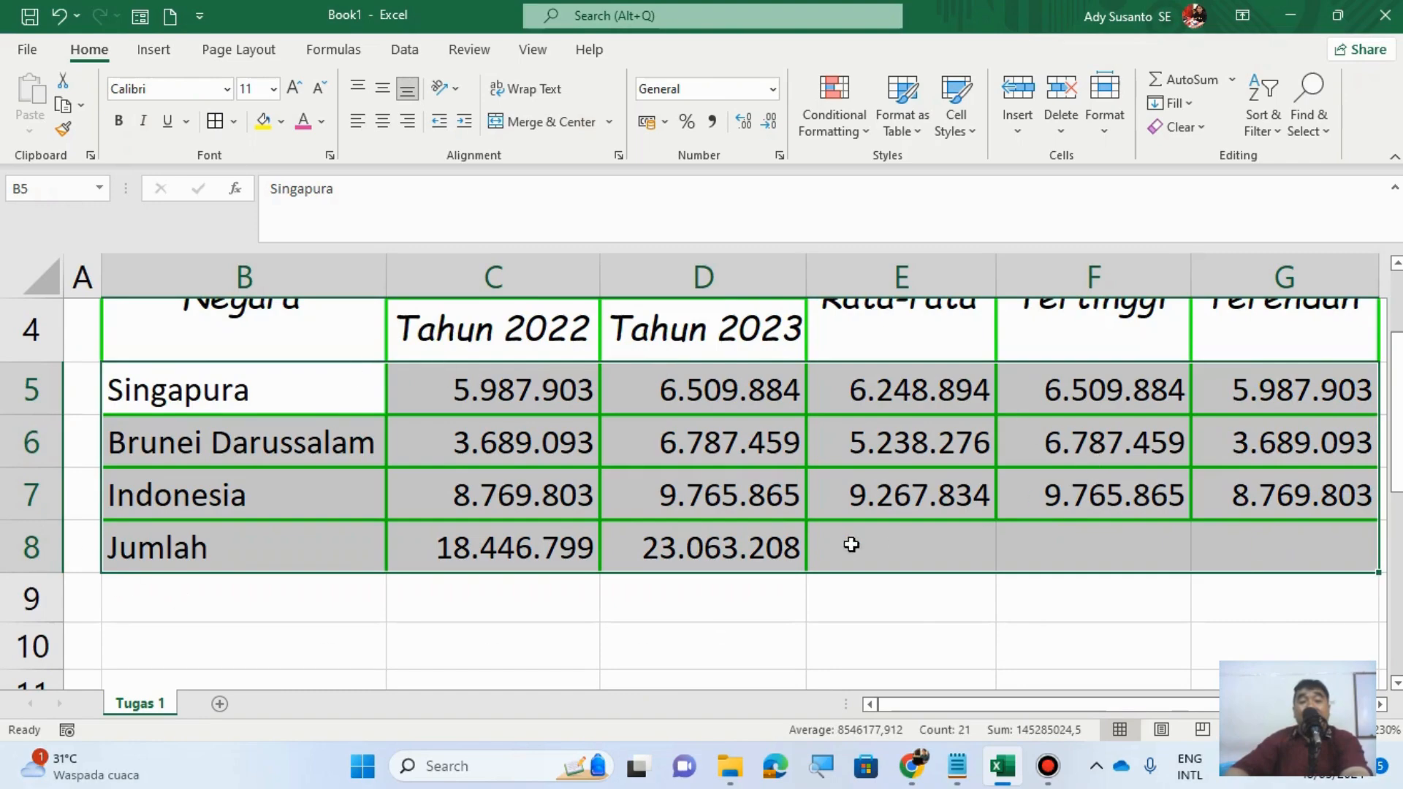
left_click(957, 764)
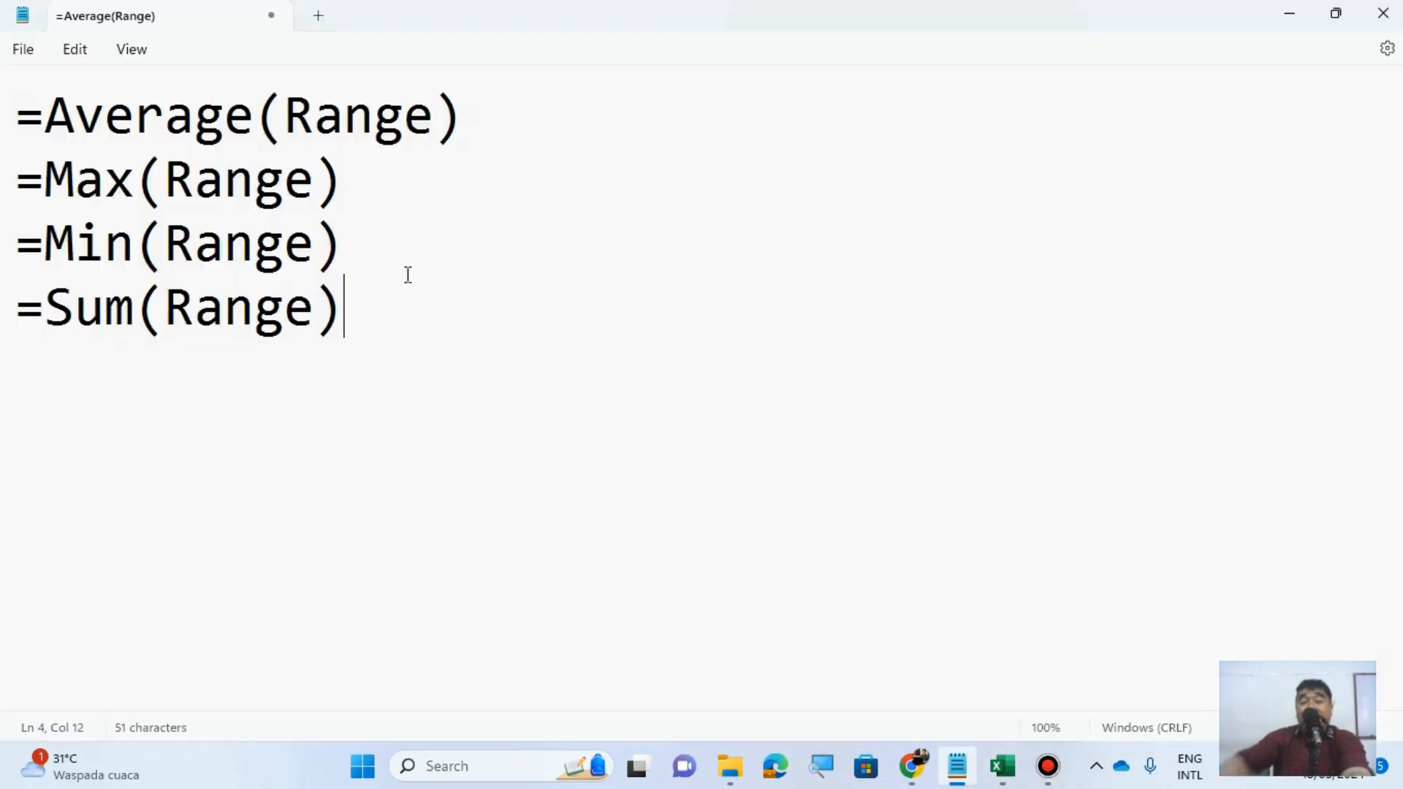
key("Return")
key("Return")
type("Re")
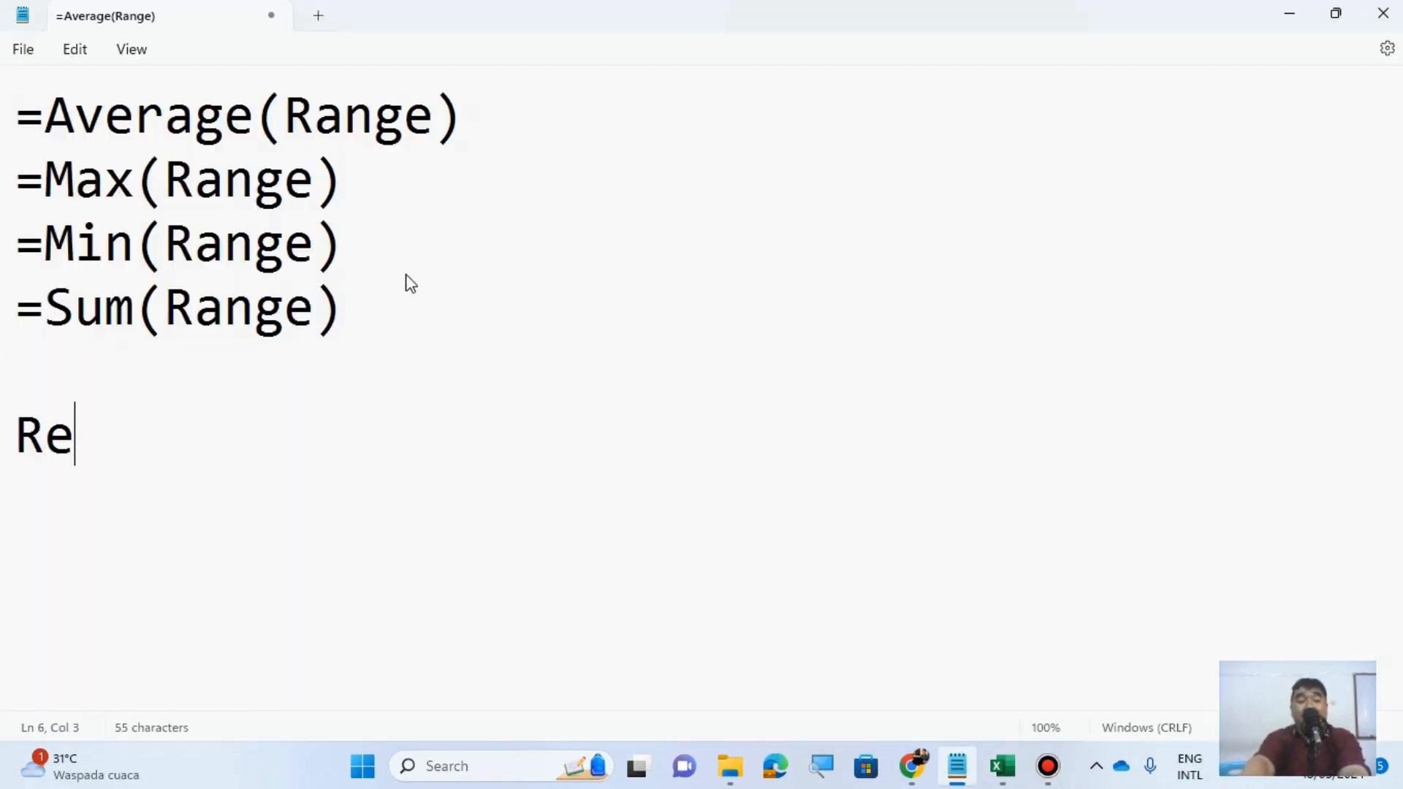
type("cord")
key("Return")
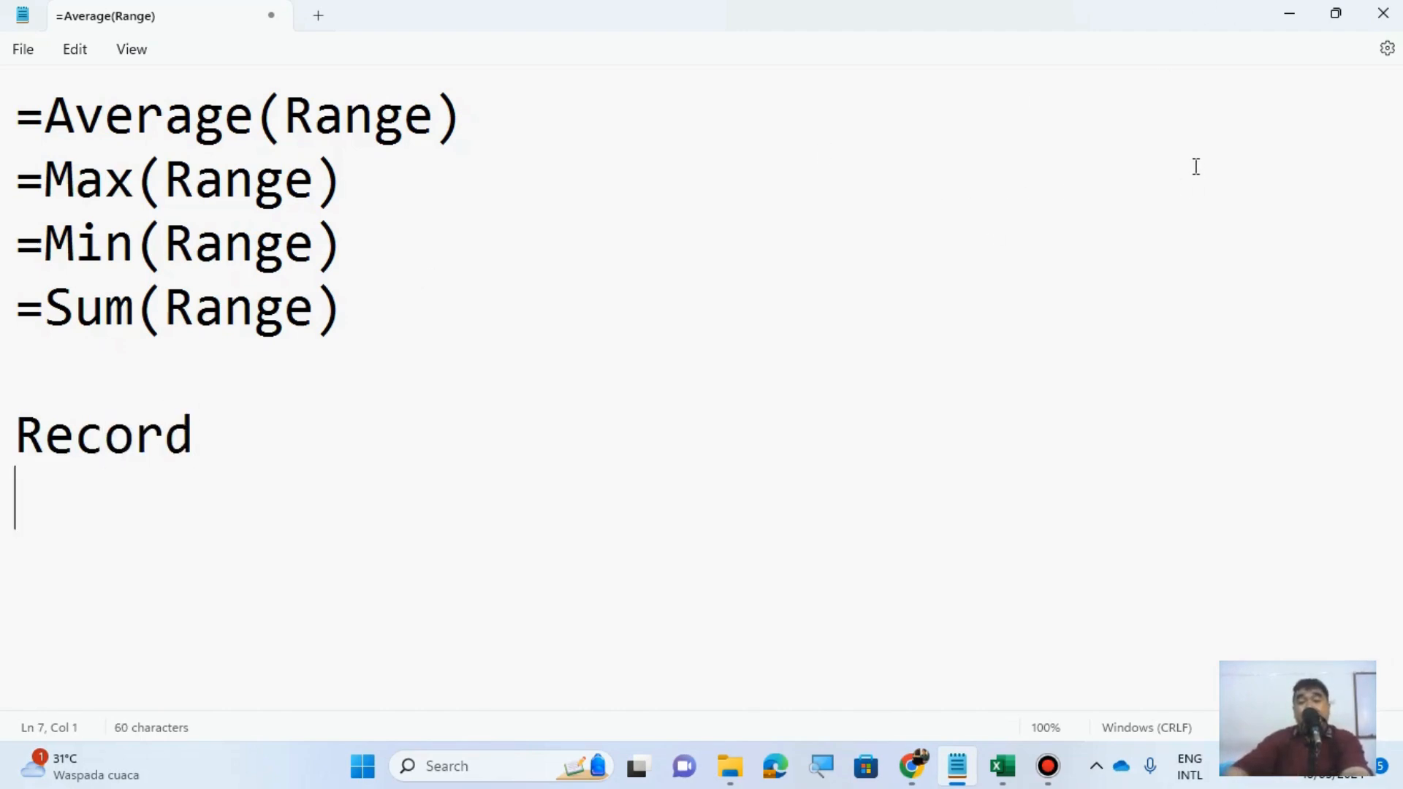
left_click(1286, 12)
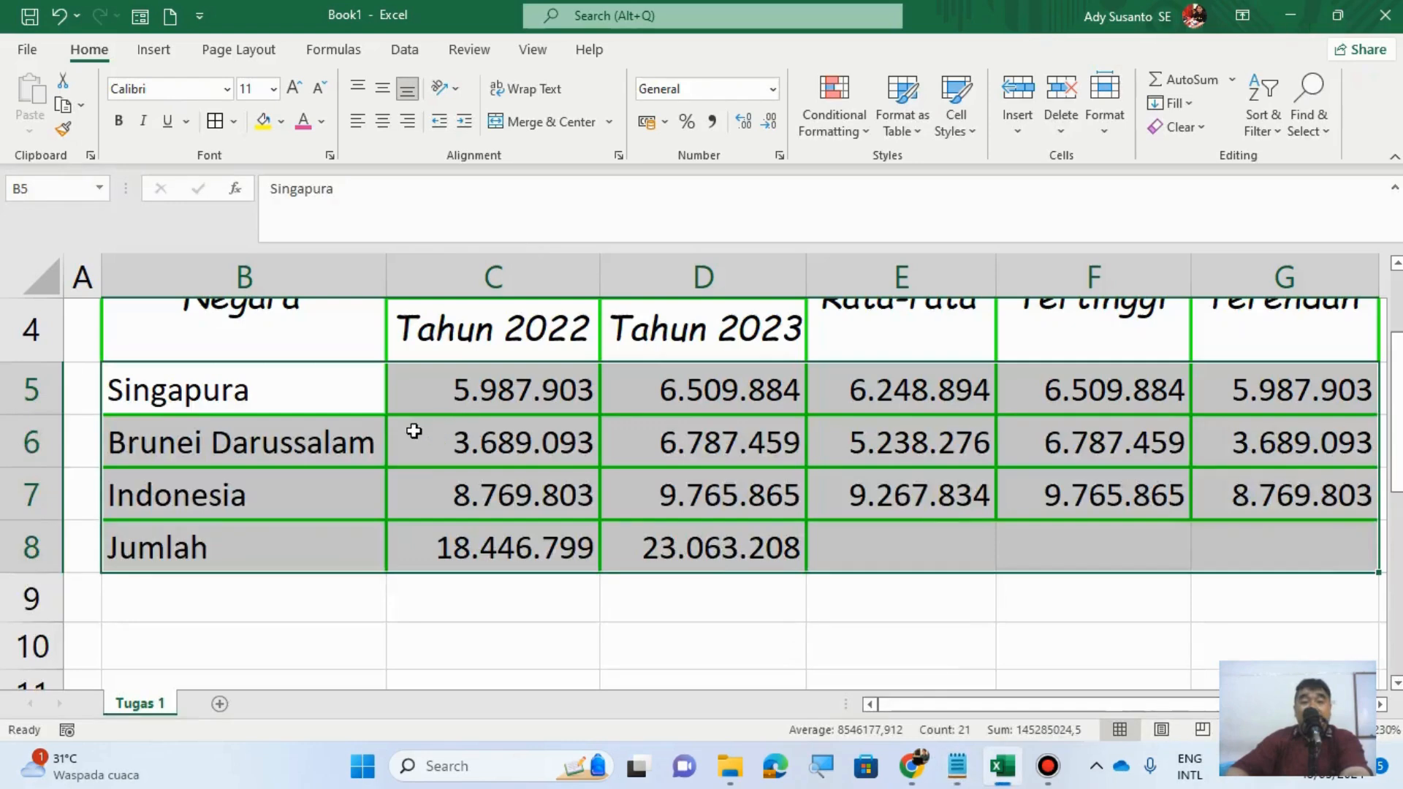
Step: Format the data rows B5:G8 with the Arial font at size 10
left_click(227, 89)
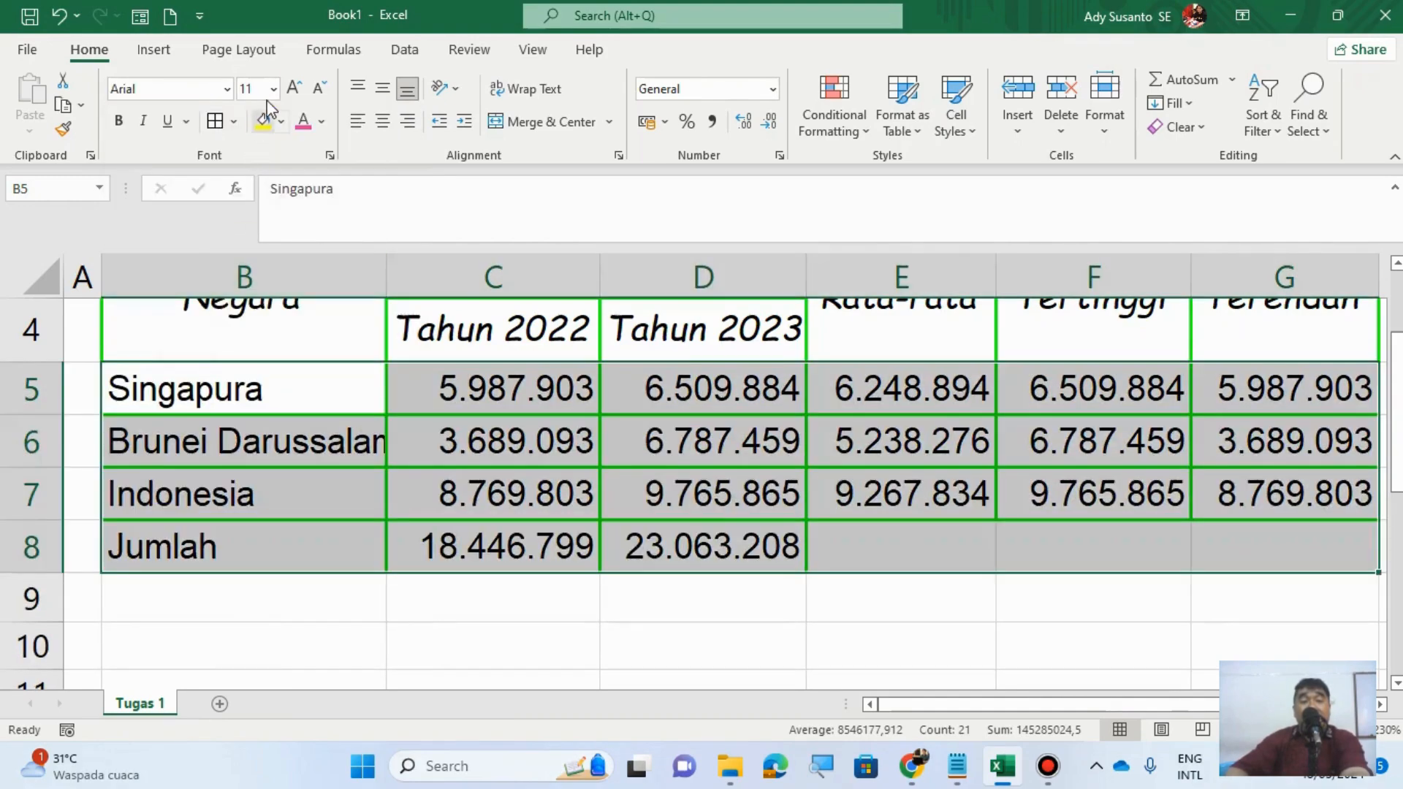
left_click(273, 89)
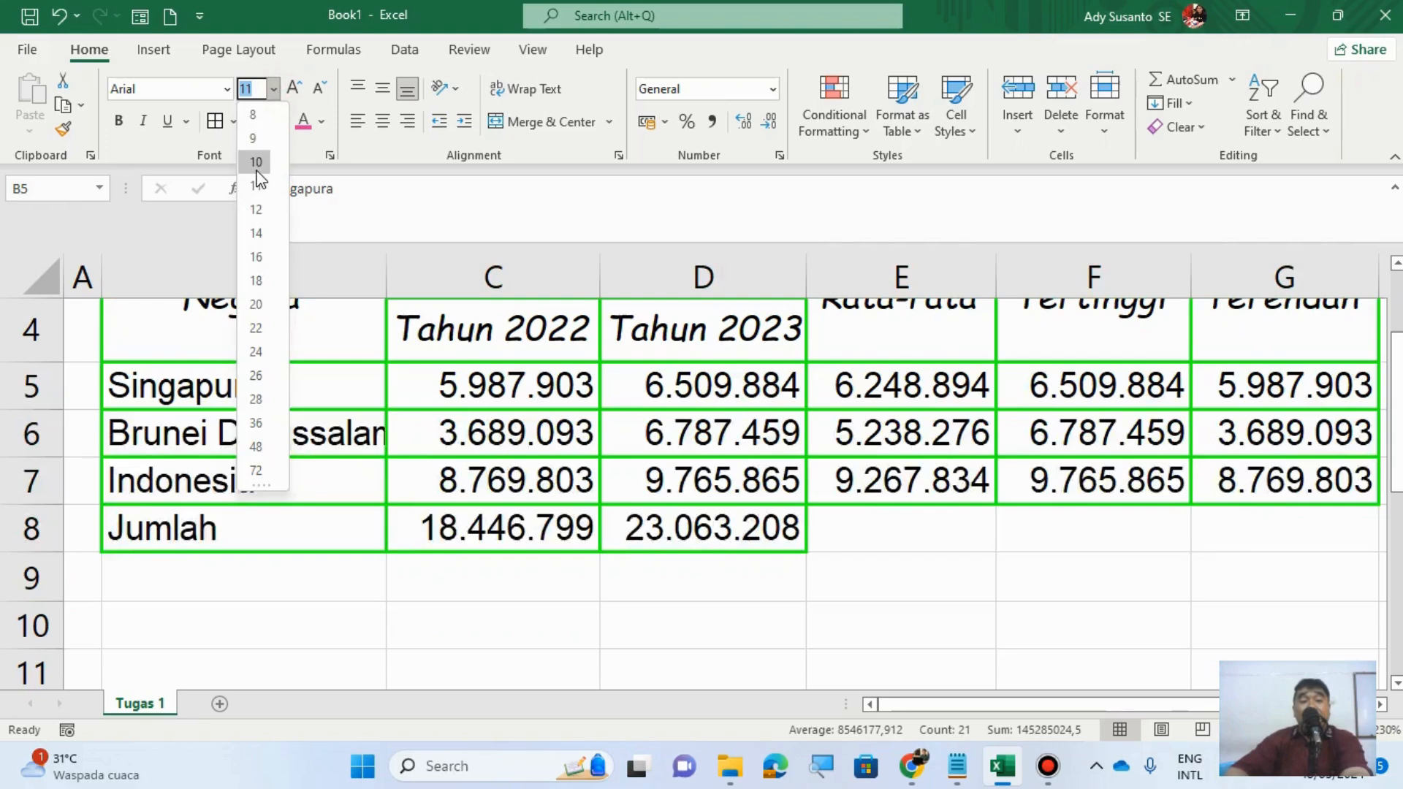
left_click(256, 161)
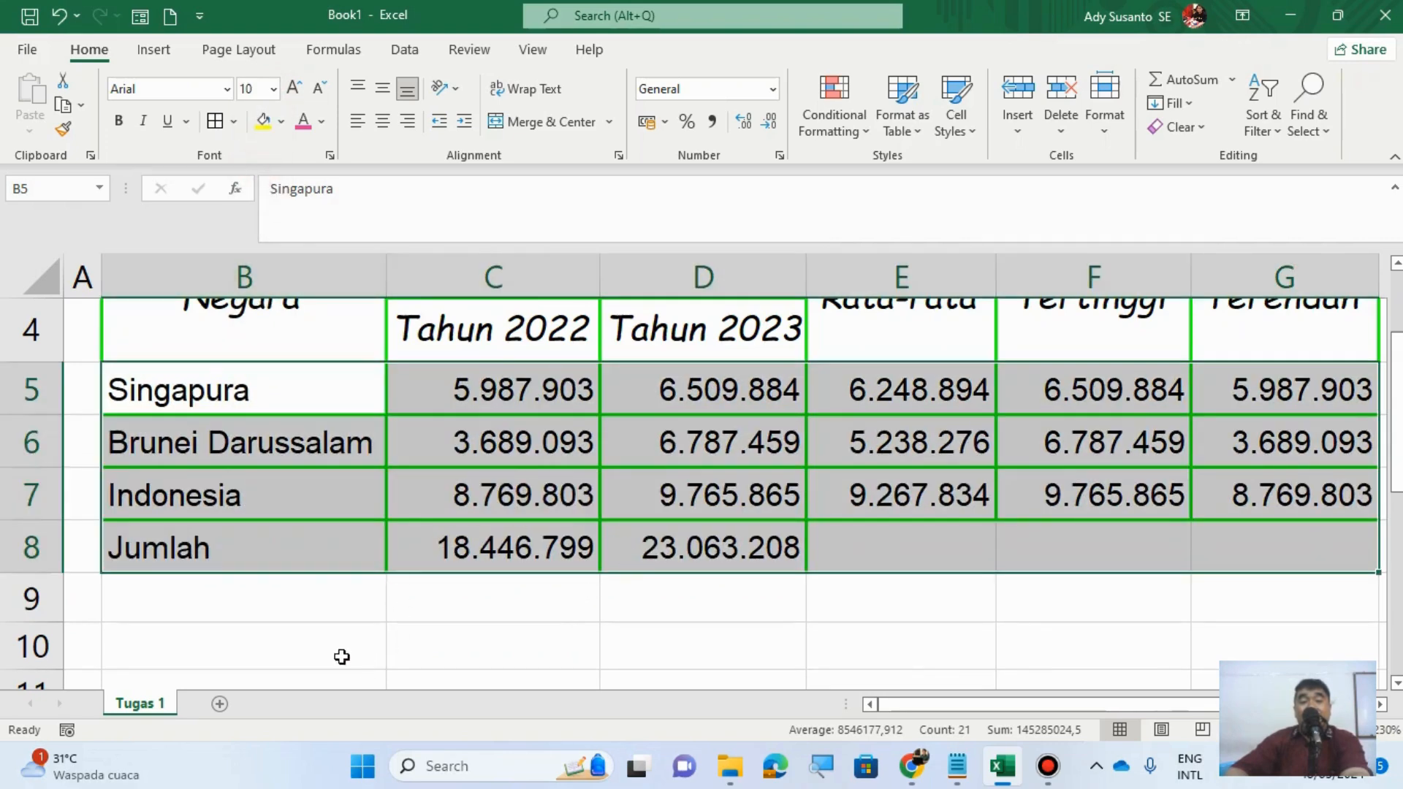
left_click(263, 587)
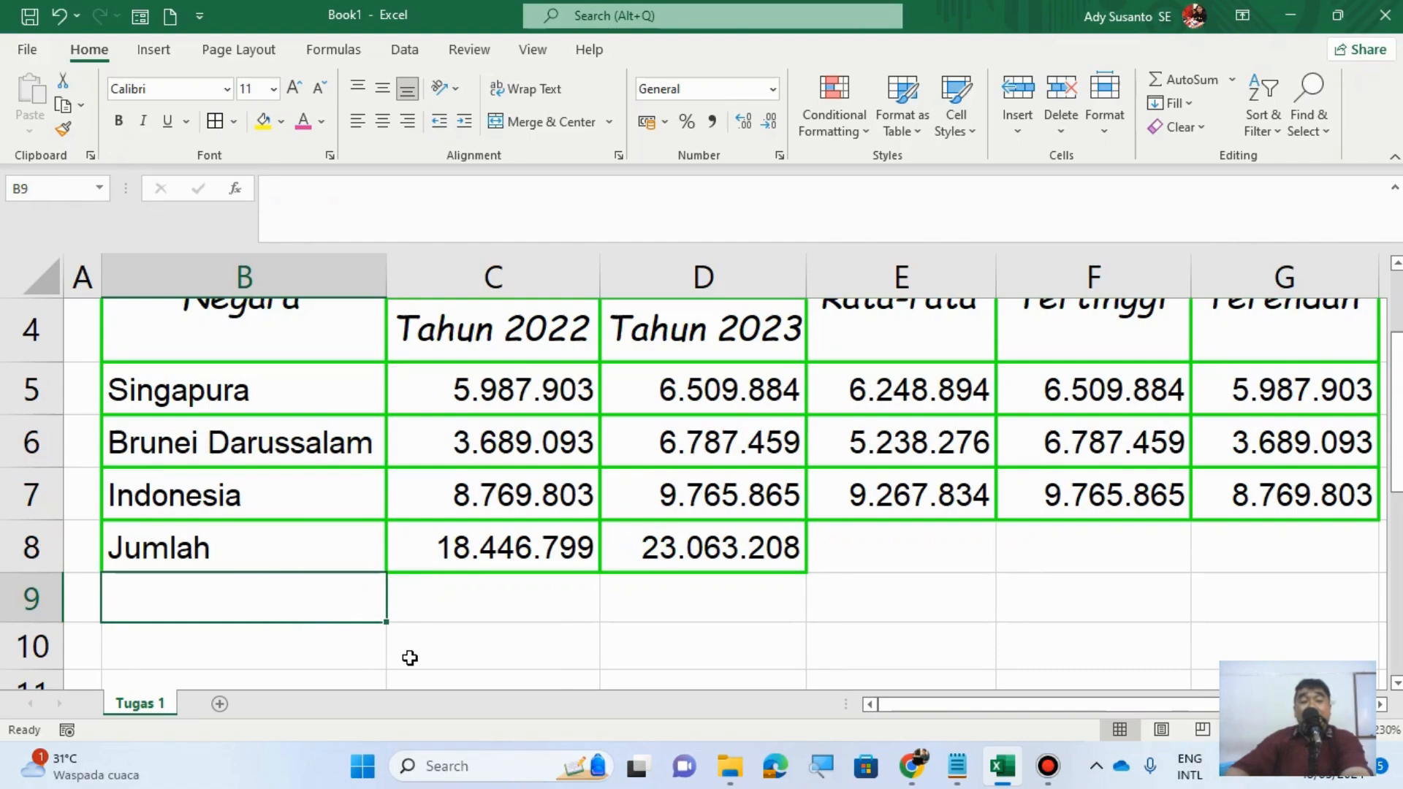
Step: Select the header range B3:G4, and add the word Field under Record in Notepad before returning to Excel
scroll(424, 653, "up", 2)
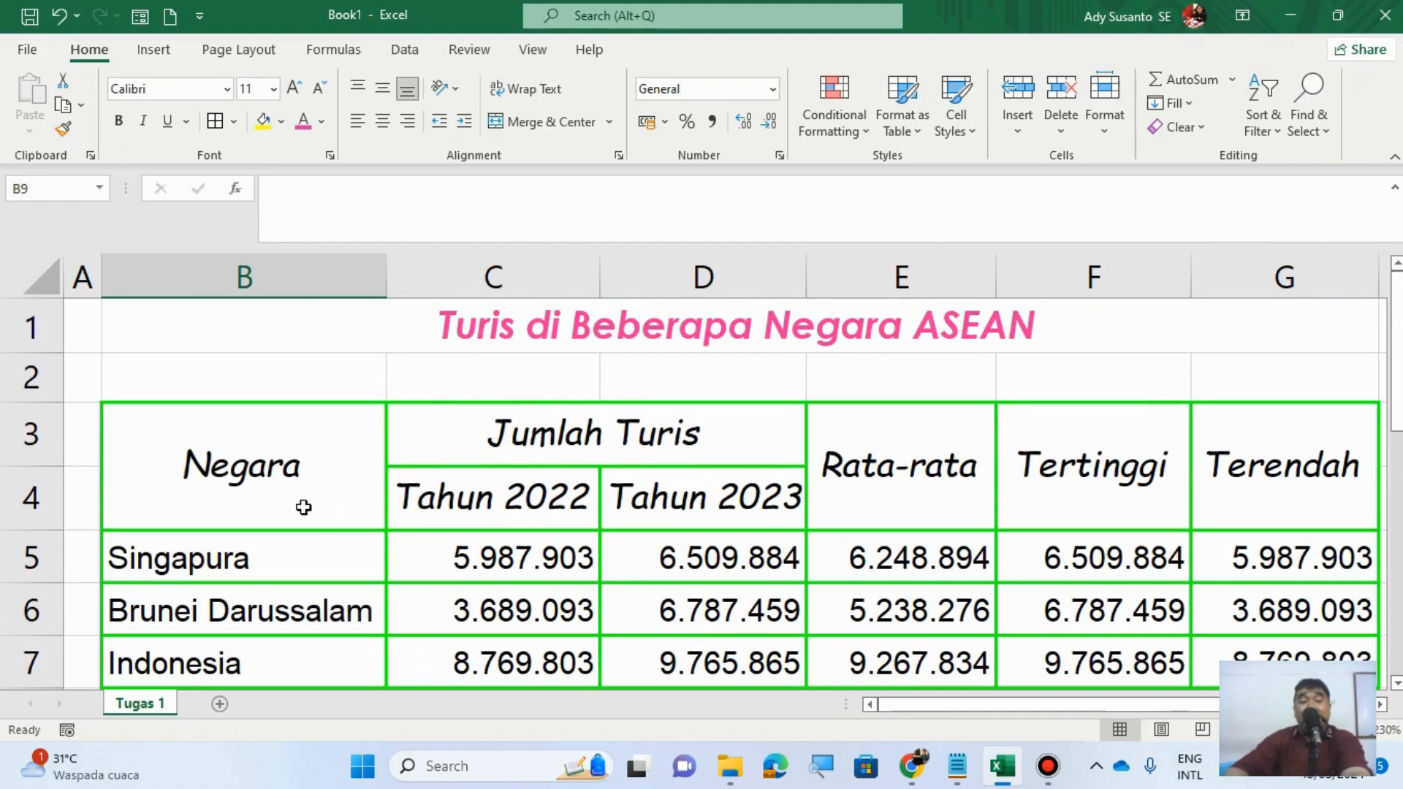
left_click_drag(178, 461, 1302, 461)
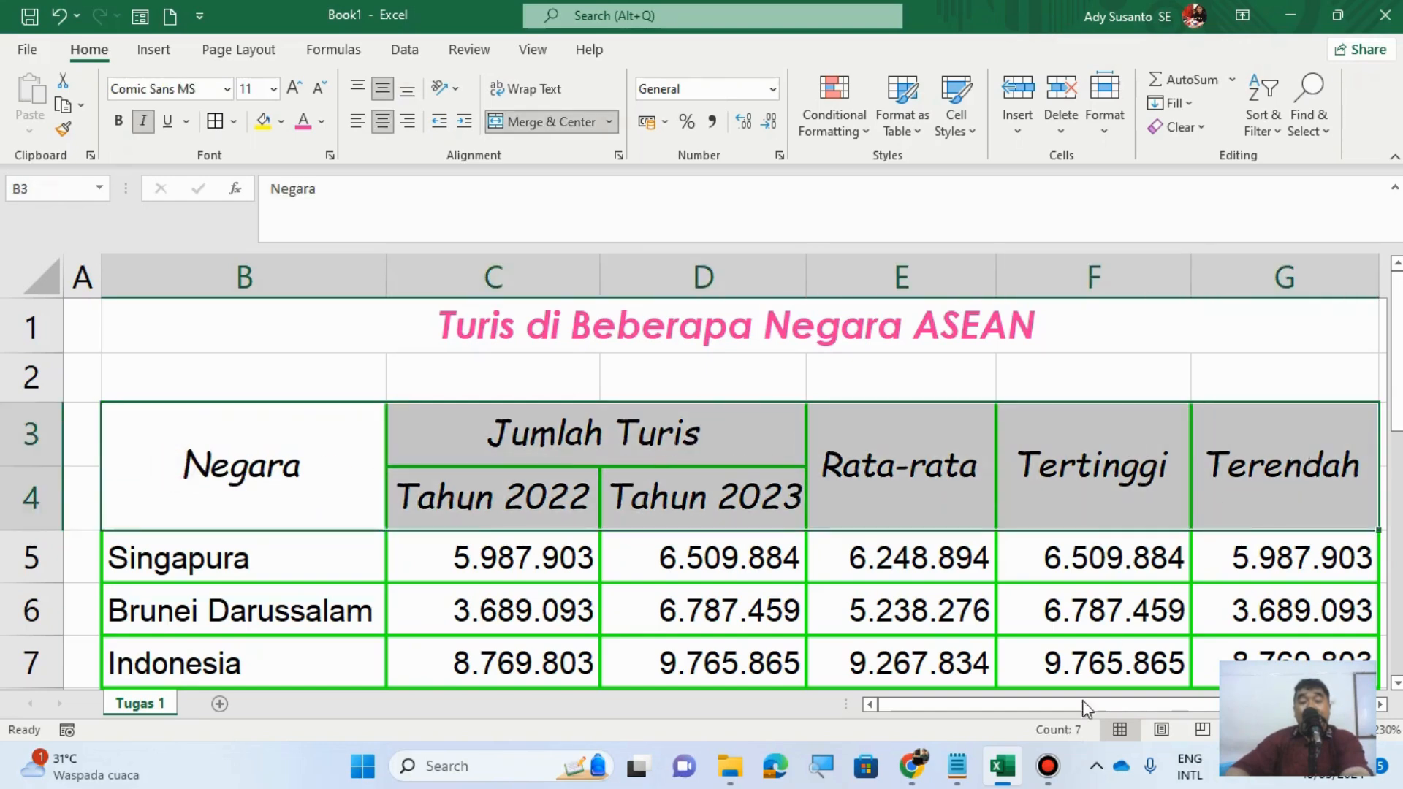
left_click(957, 769)
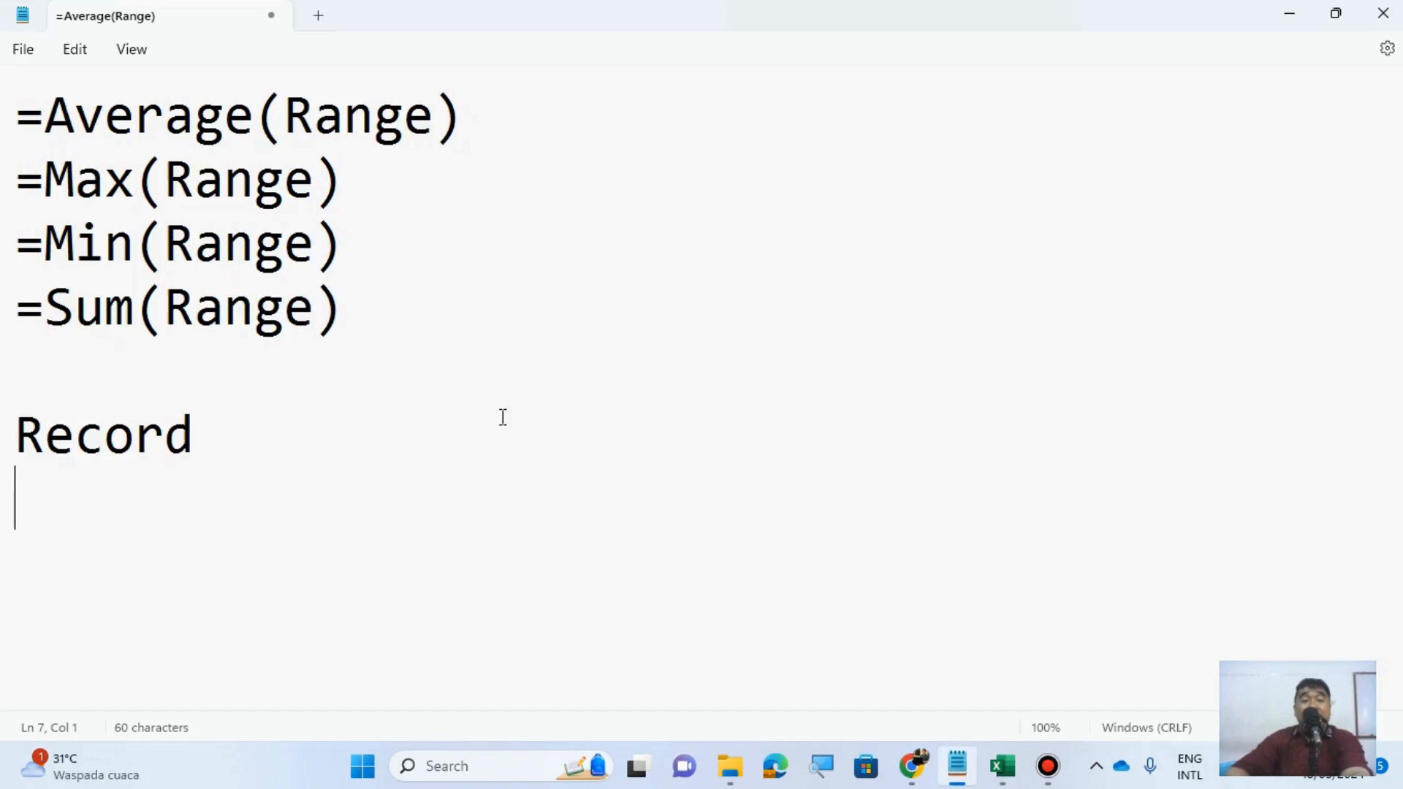
type("Field")
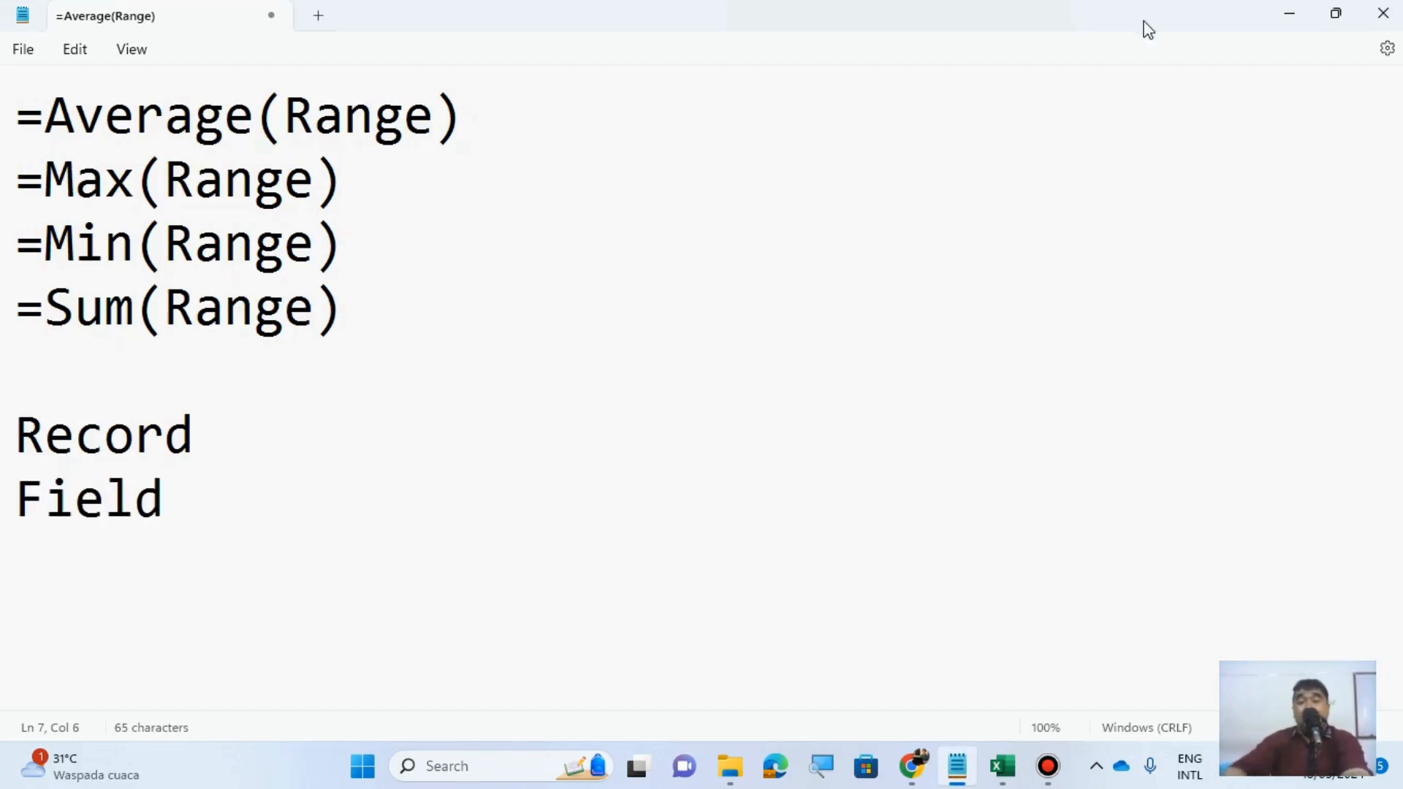
left_click(1288, 13)
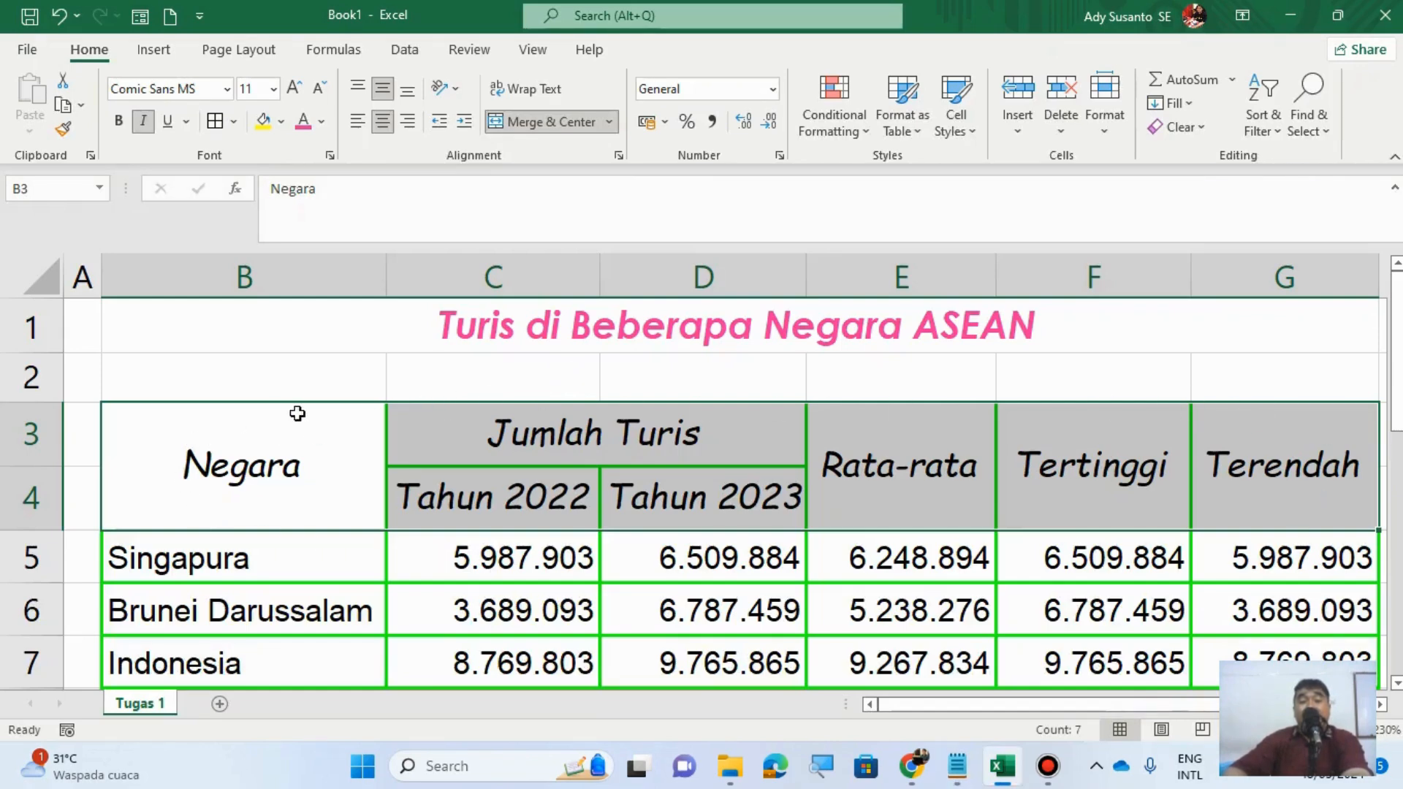
Step: Fill the table header range B3:G4 with bright cyan from the standard colour palette
left_click(282, 122)
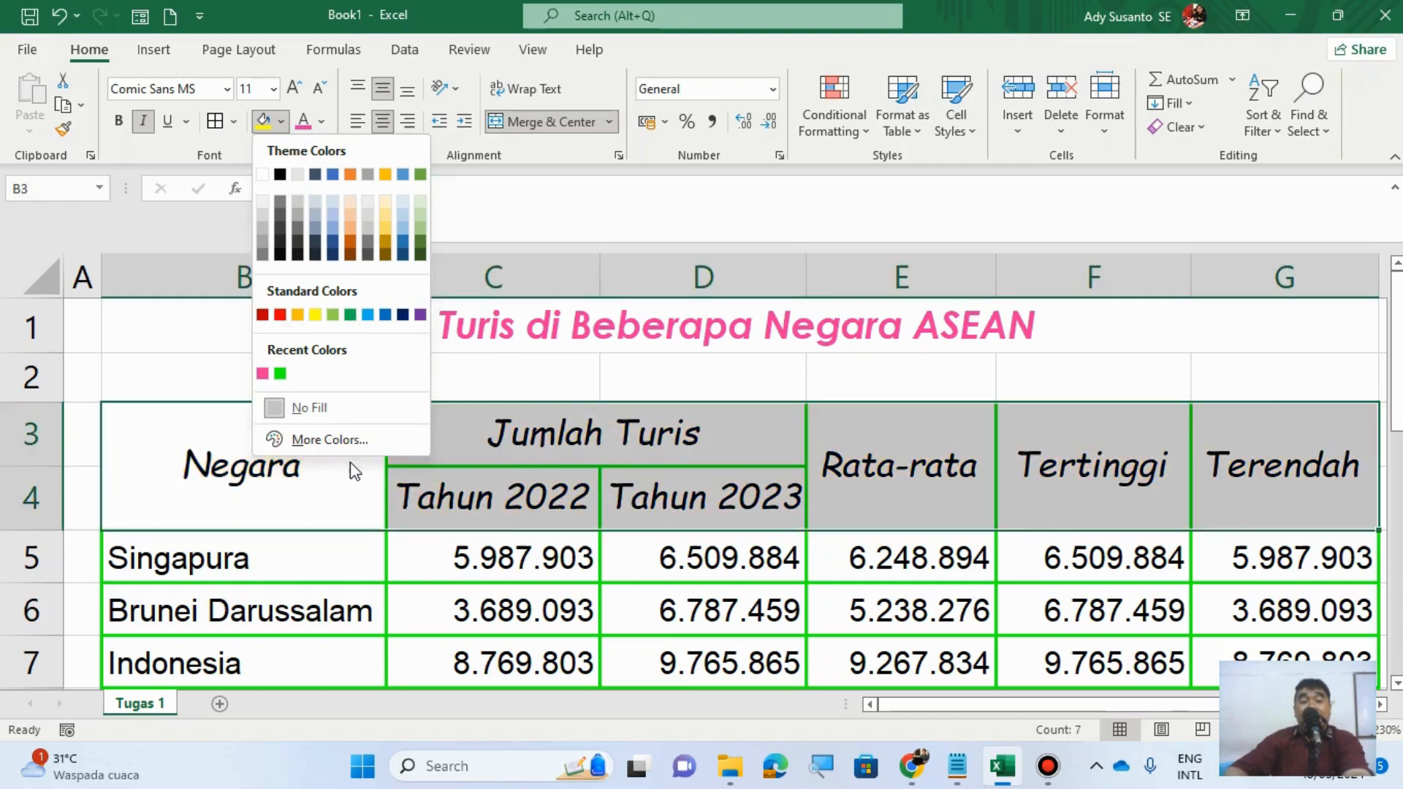
left_click(352, 441)
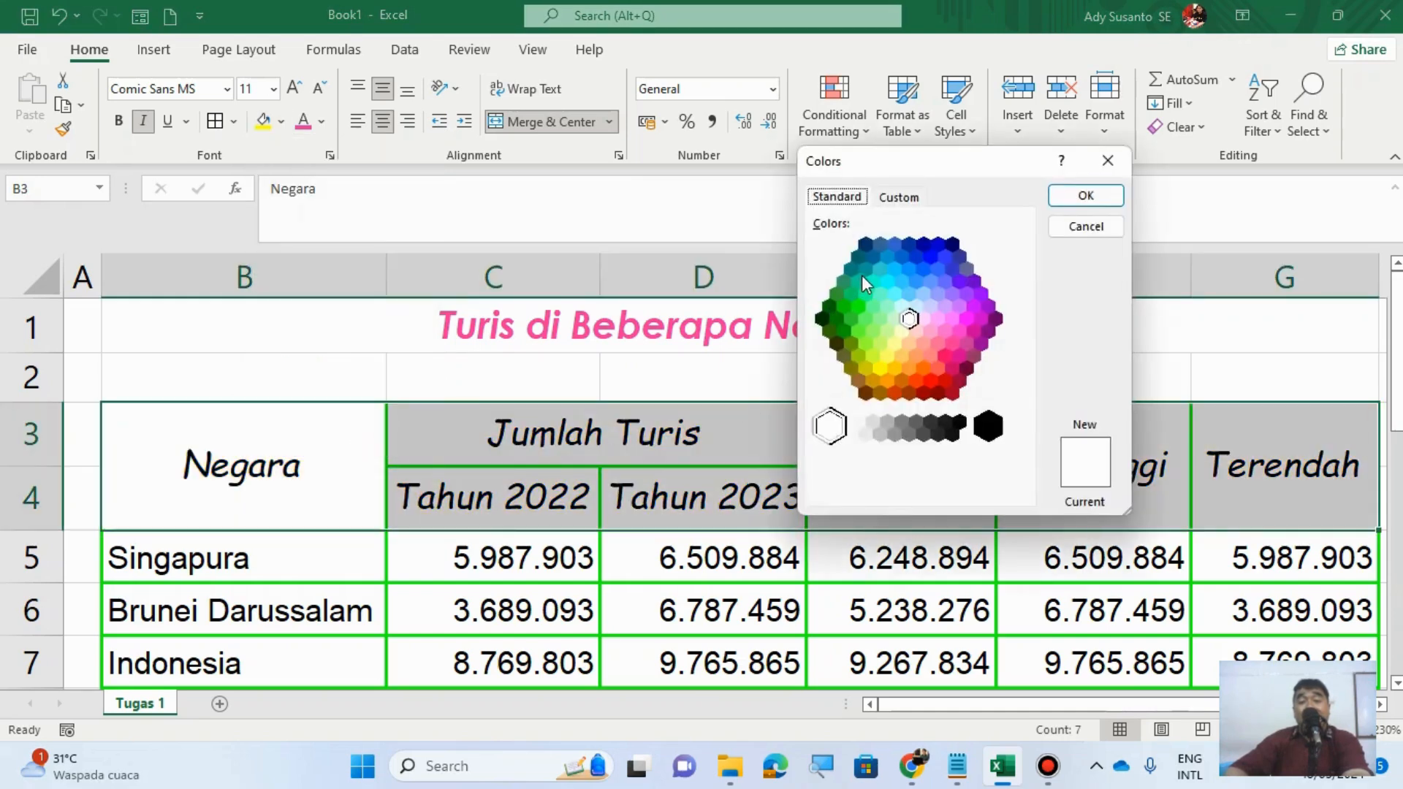
left_click(887, 283)
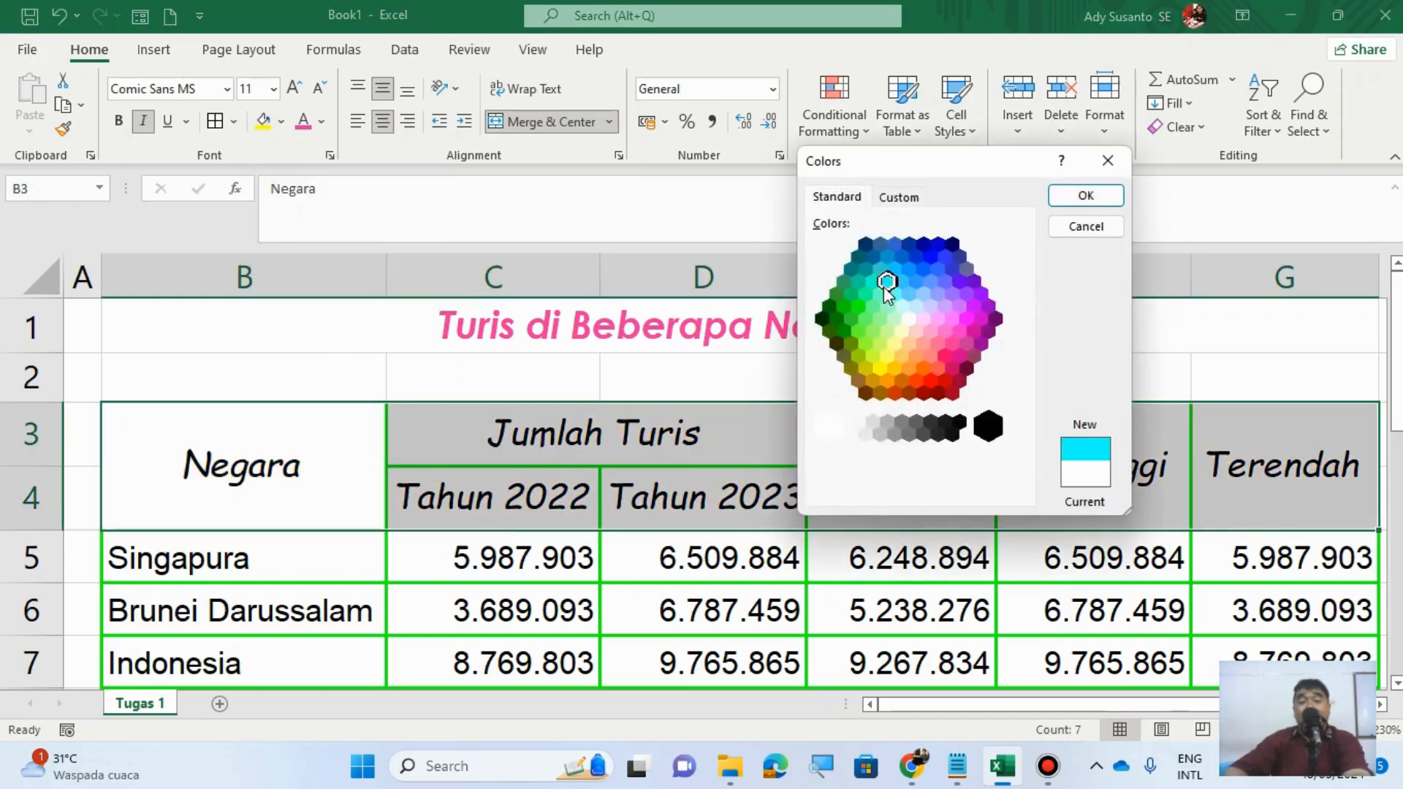
left_click(1085, 202)
left_click(506, 615)
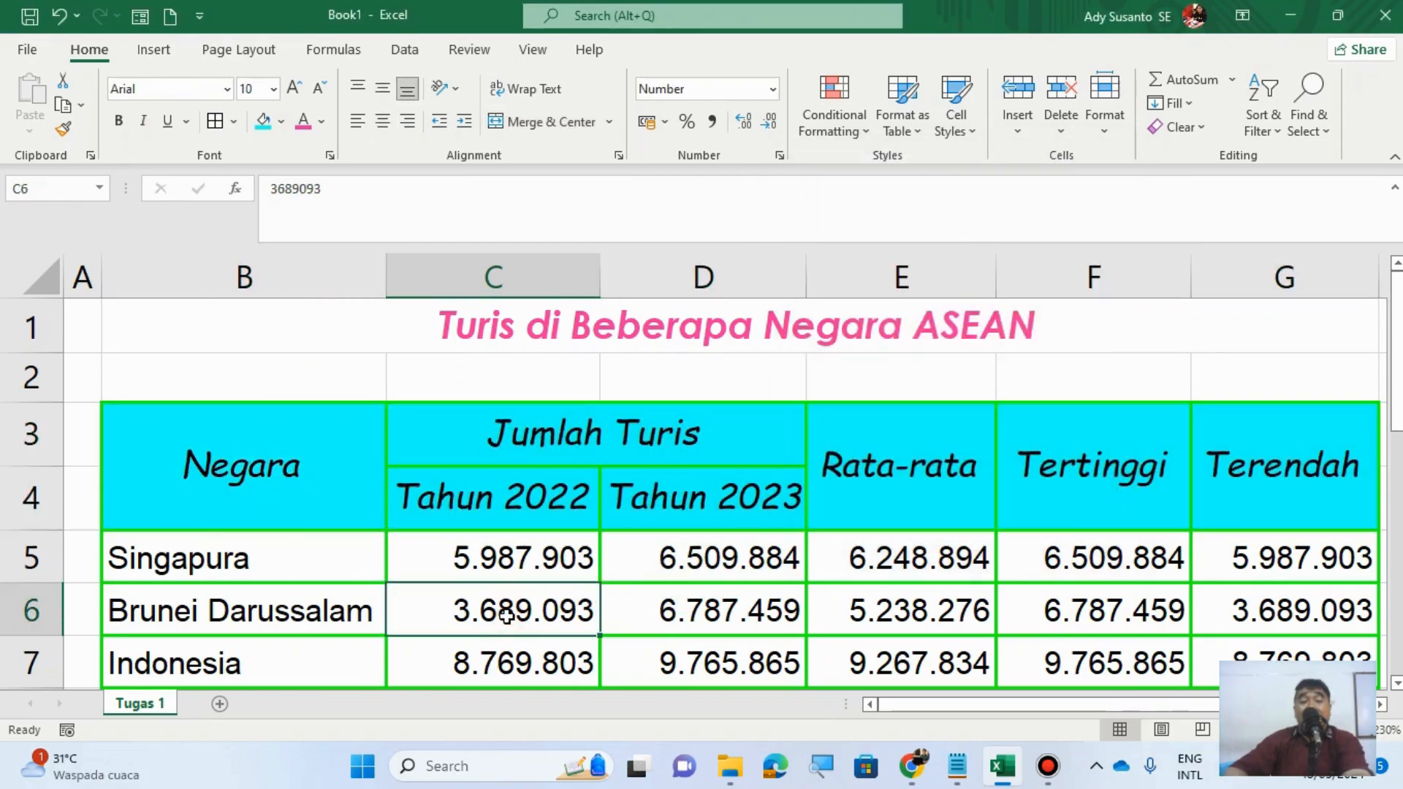
scroll(548, 558, "down", 3)
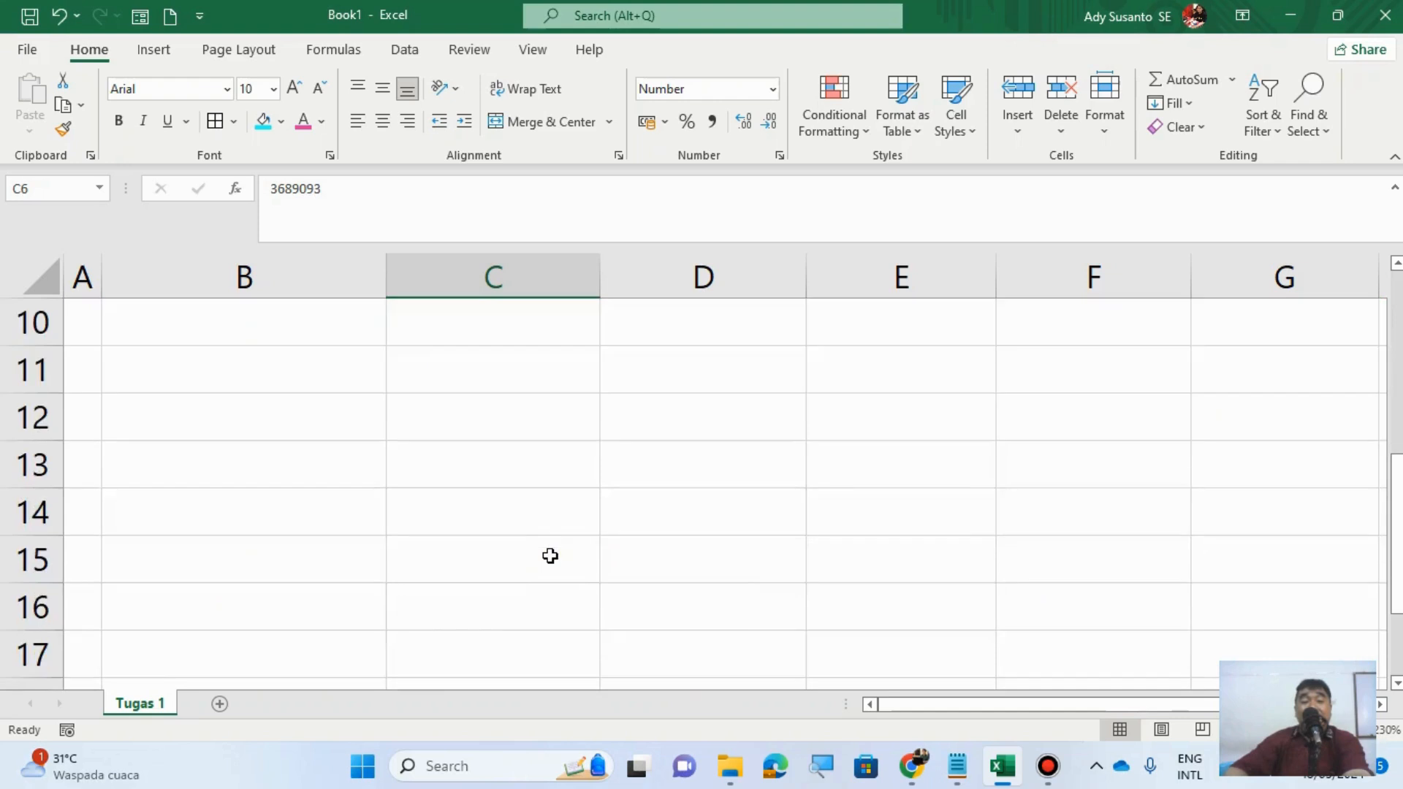
scroll(549, 555, "up", 2)
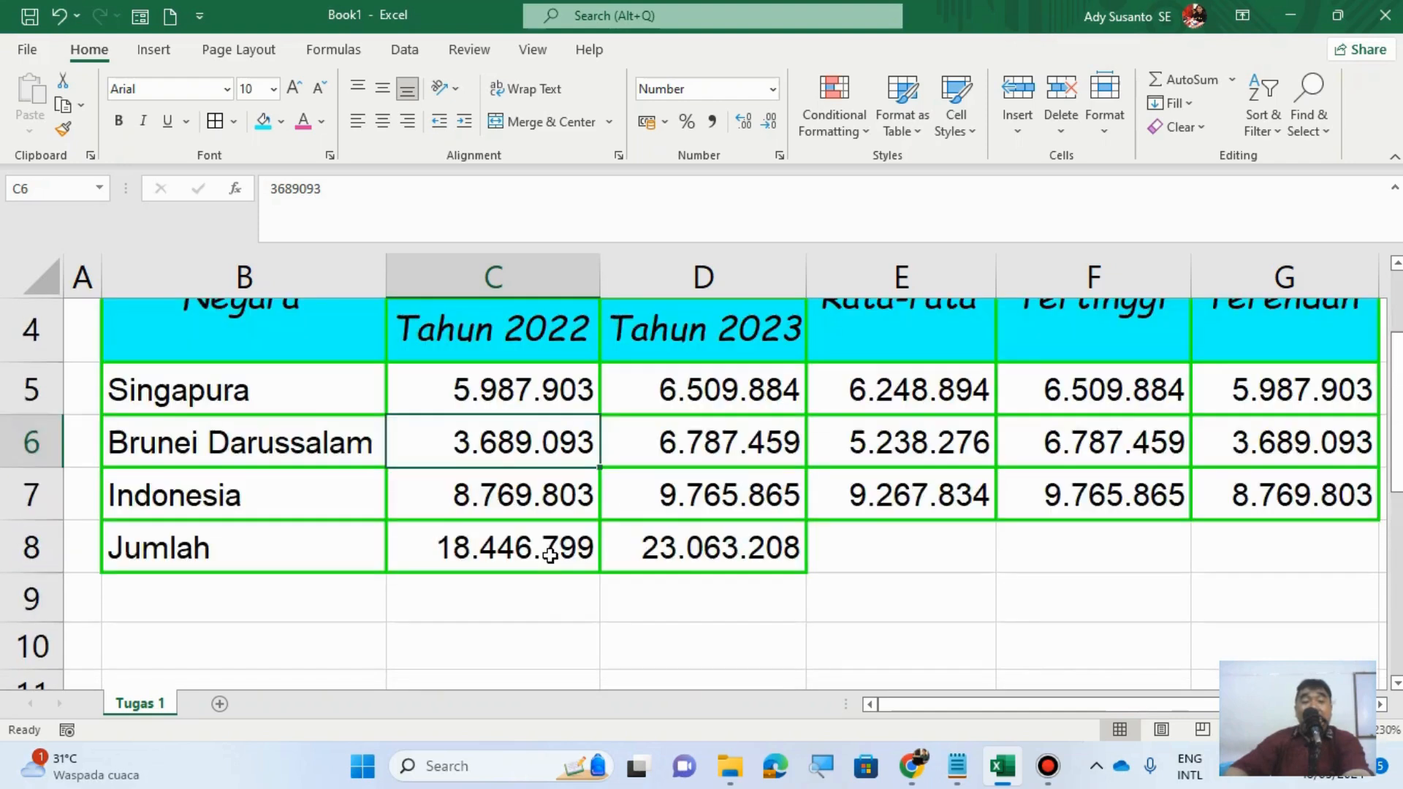
Step: Add a new worksheet after Tugas 1 and rename it Tugas 2
left_click(221, 706)
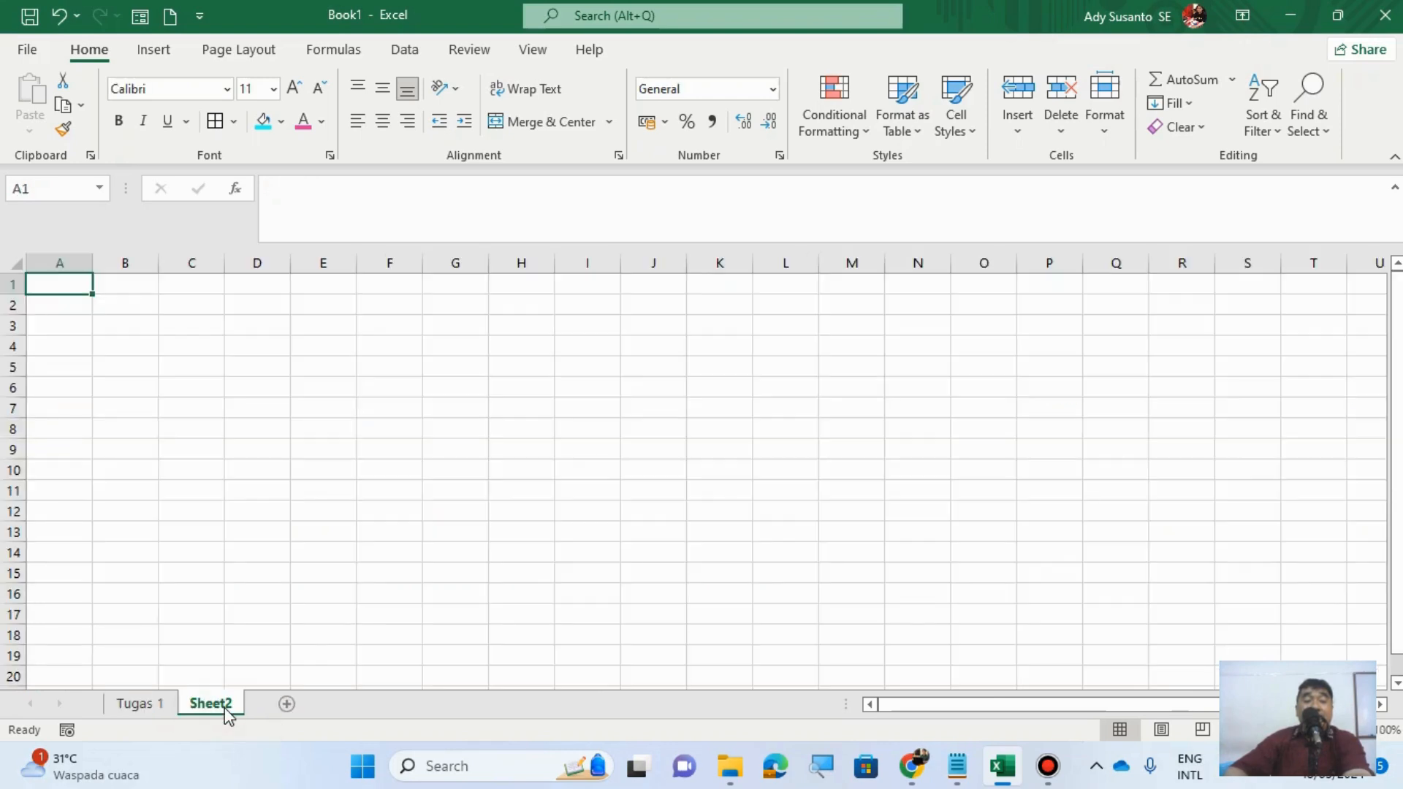
right_click(226, 710)
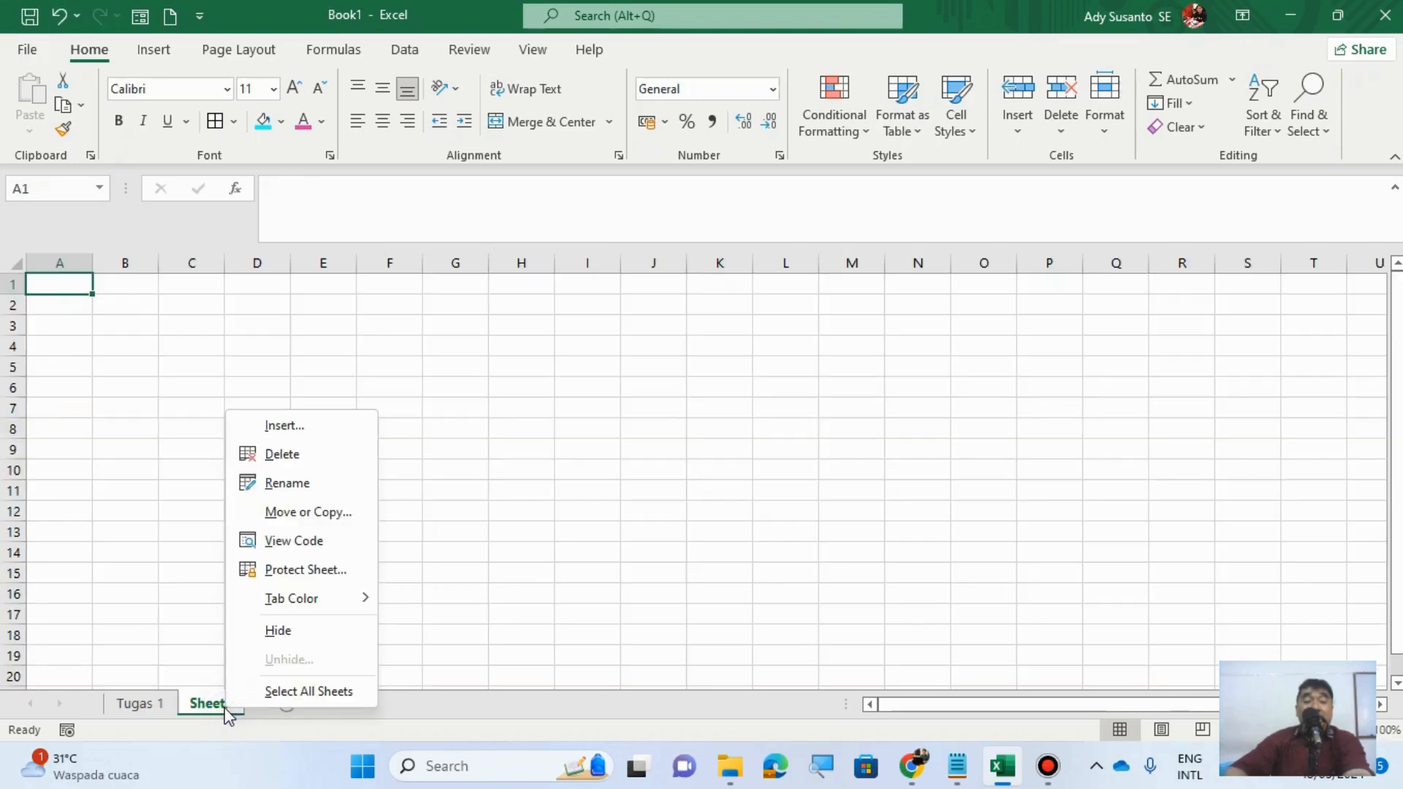
left_click(287, 482)
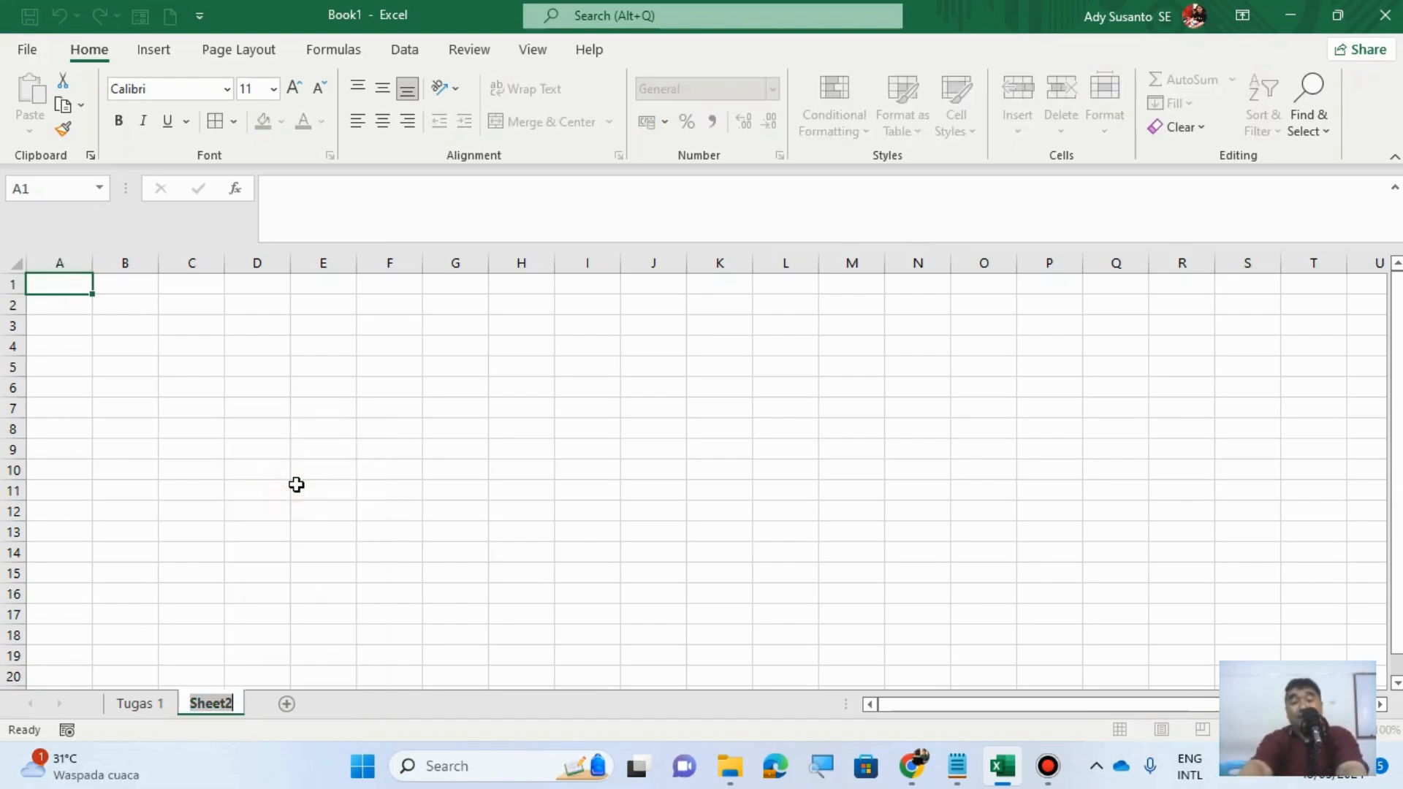
type("Tugas 2")
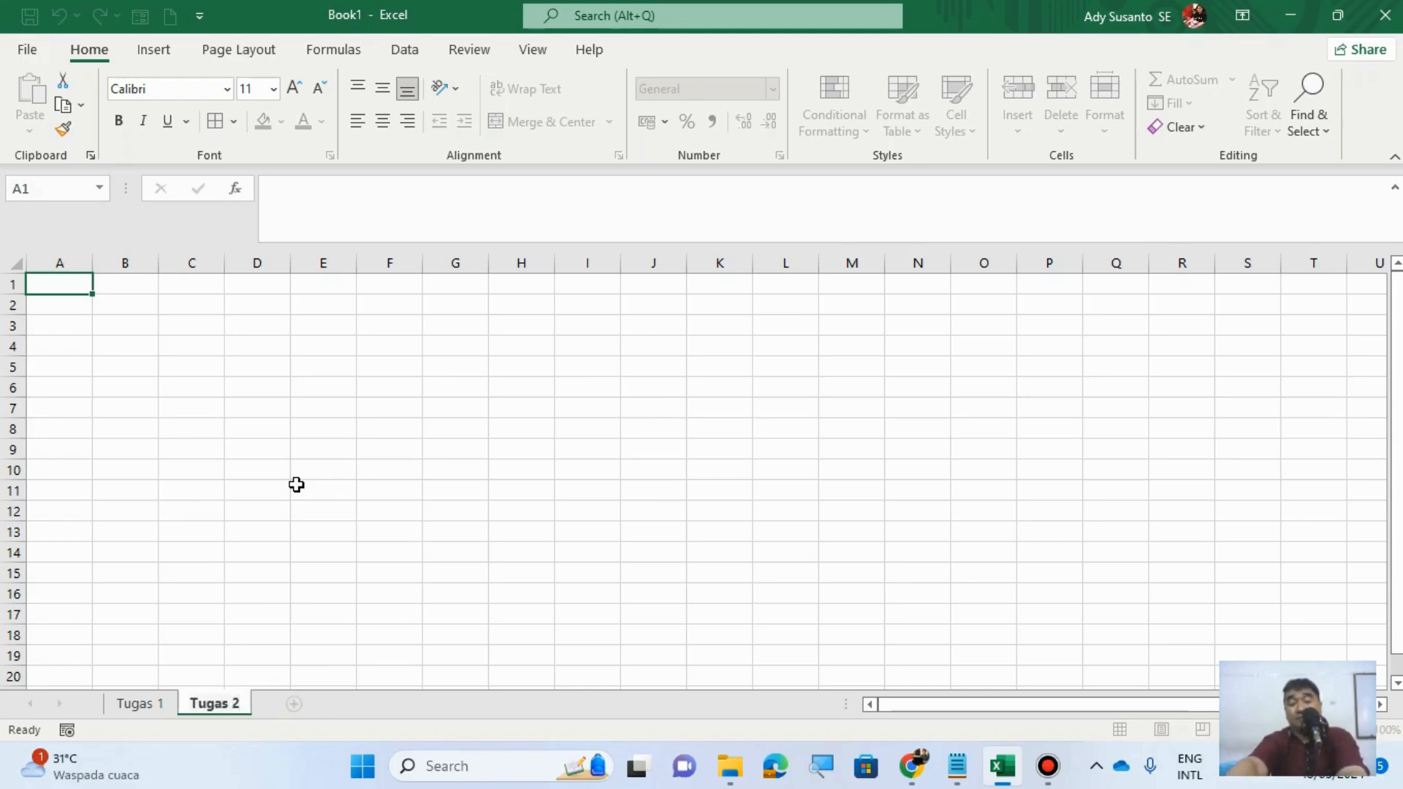
key("Return")
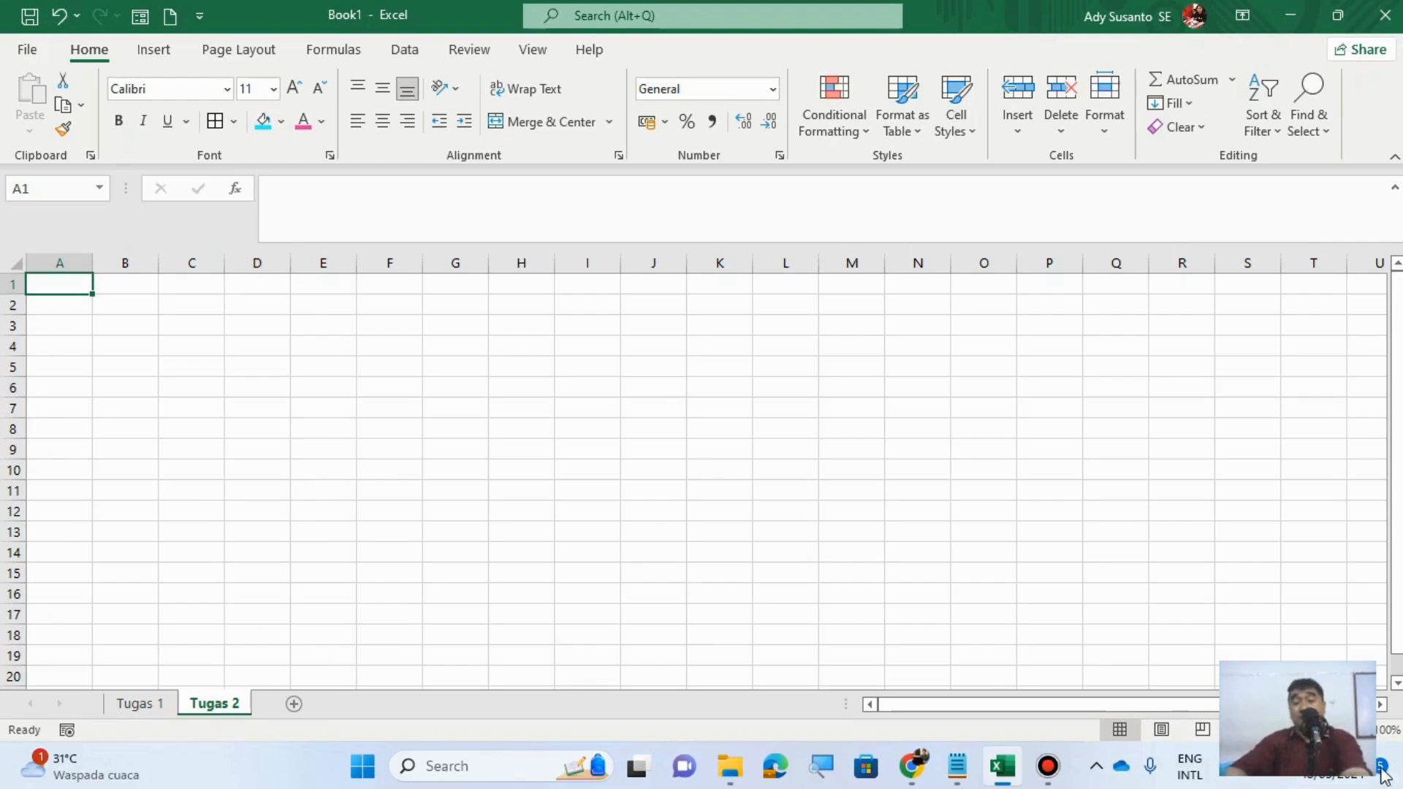
Step: Narrow column A on the Tugas 2 sheet to a slim margin beside the table area
scroll(41, 257, "up", 8, "ctrl")
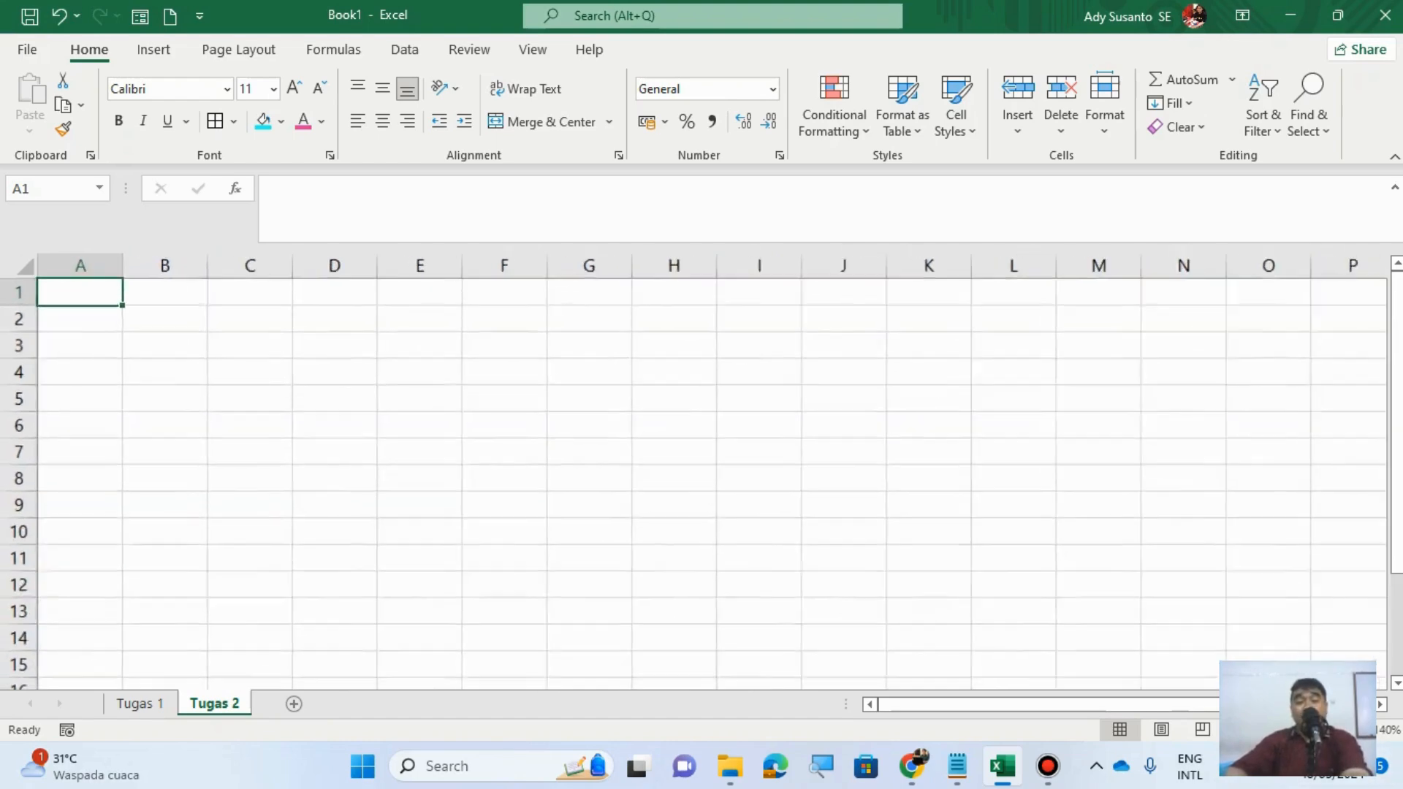
scroll(137, 278, "up", 4, "ctrl")
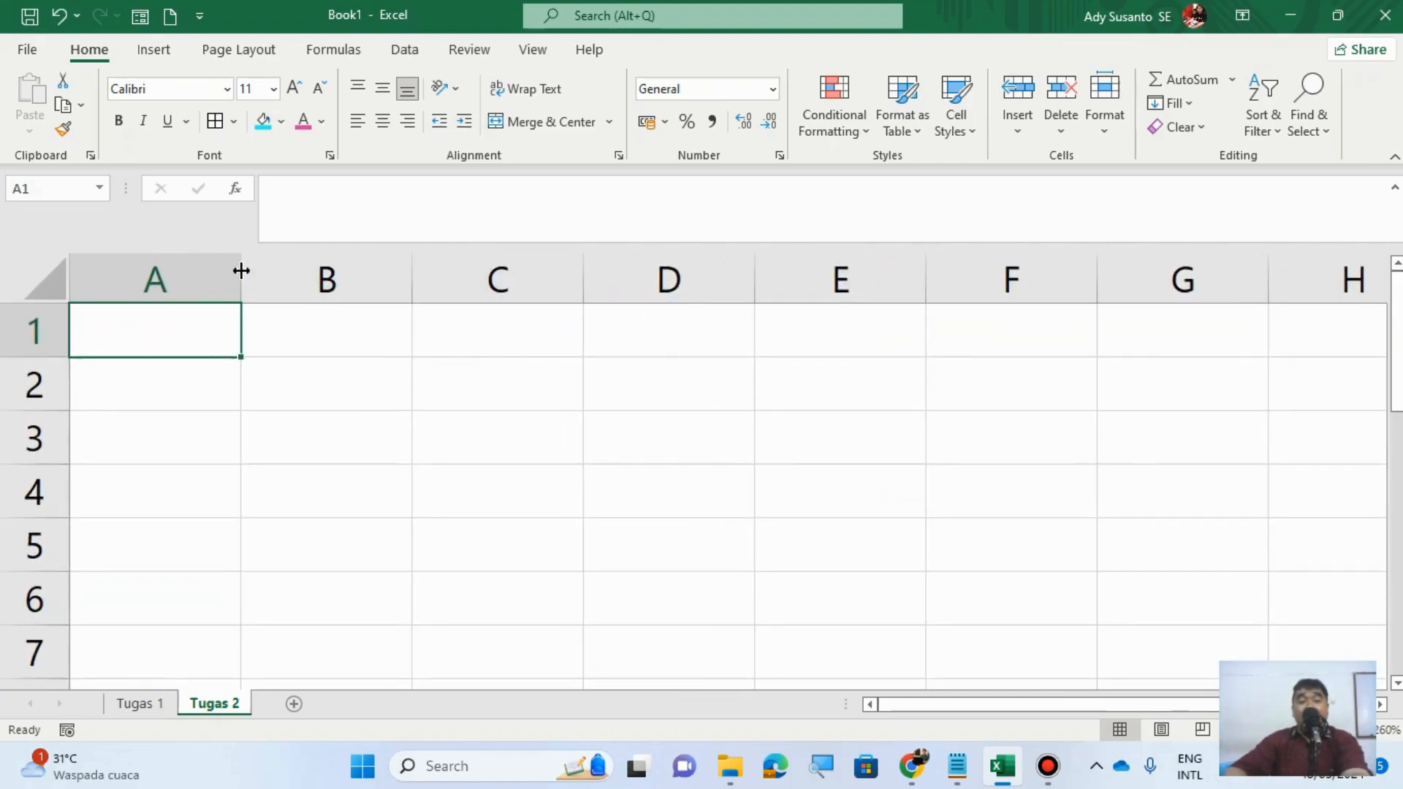
left_click_drag(242, 271, 107, 285)
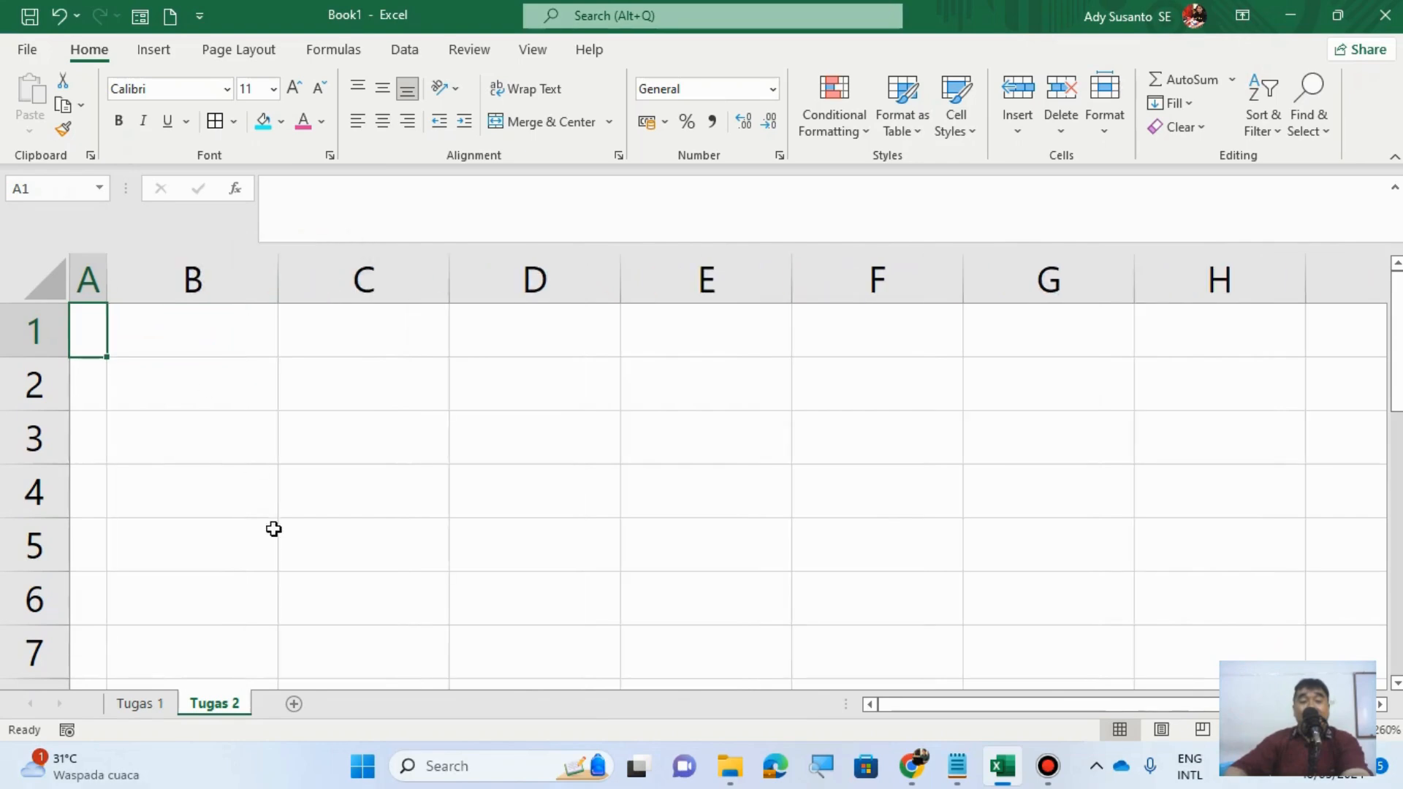
Step: Enter the column headings Nama in B3 and Tanggal Masuk in C3
left_click(204, 448)
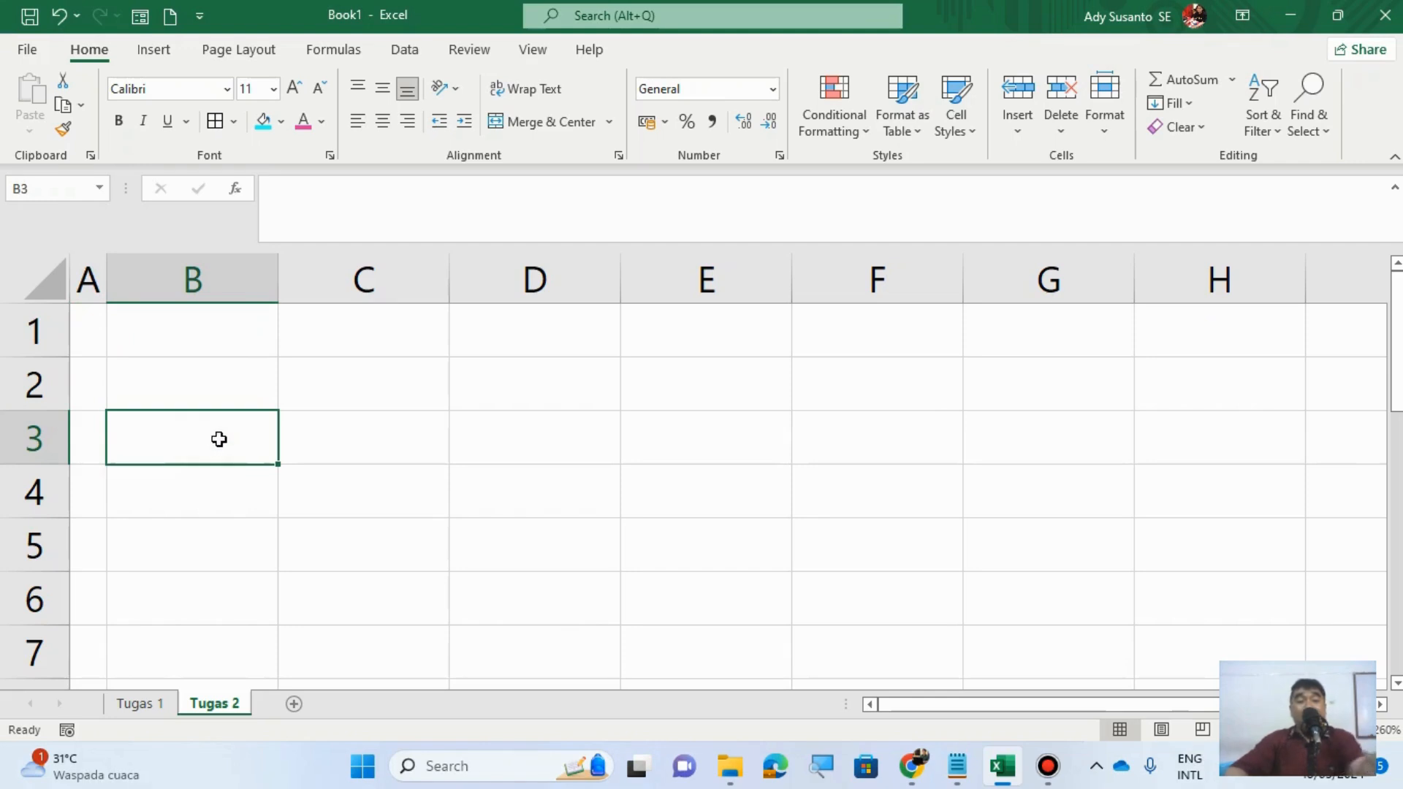
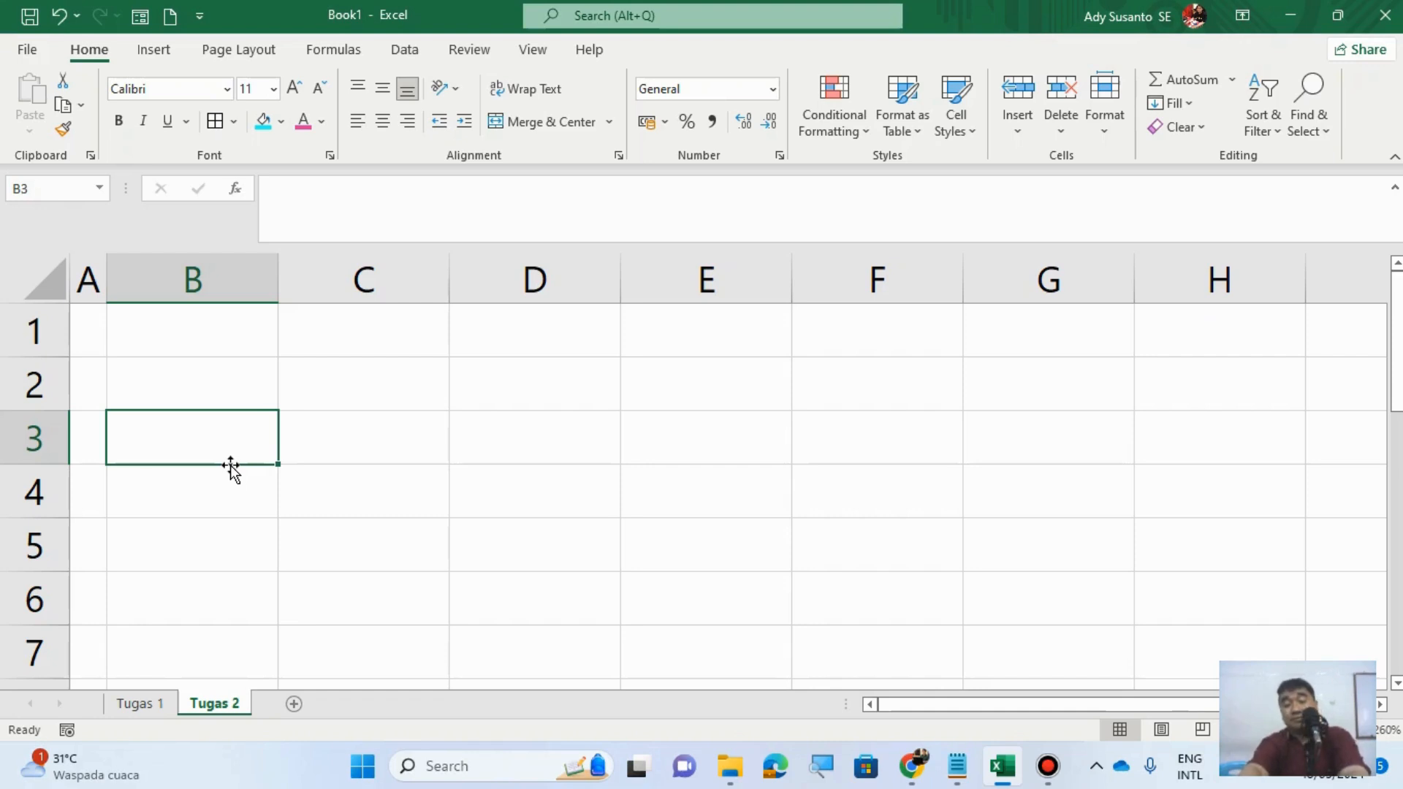
type("Nama")
key("Tab")
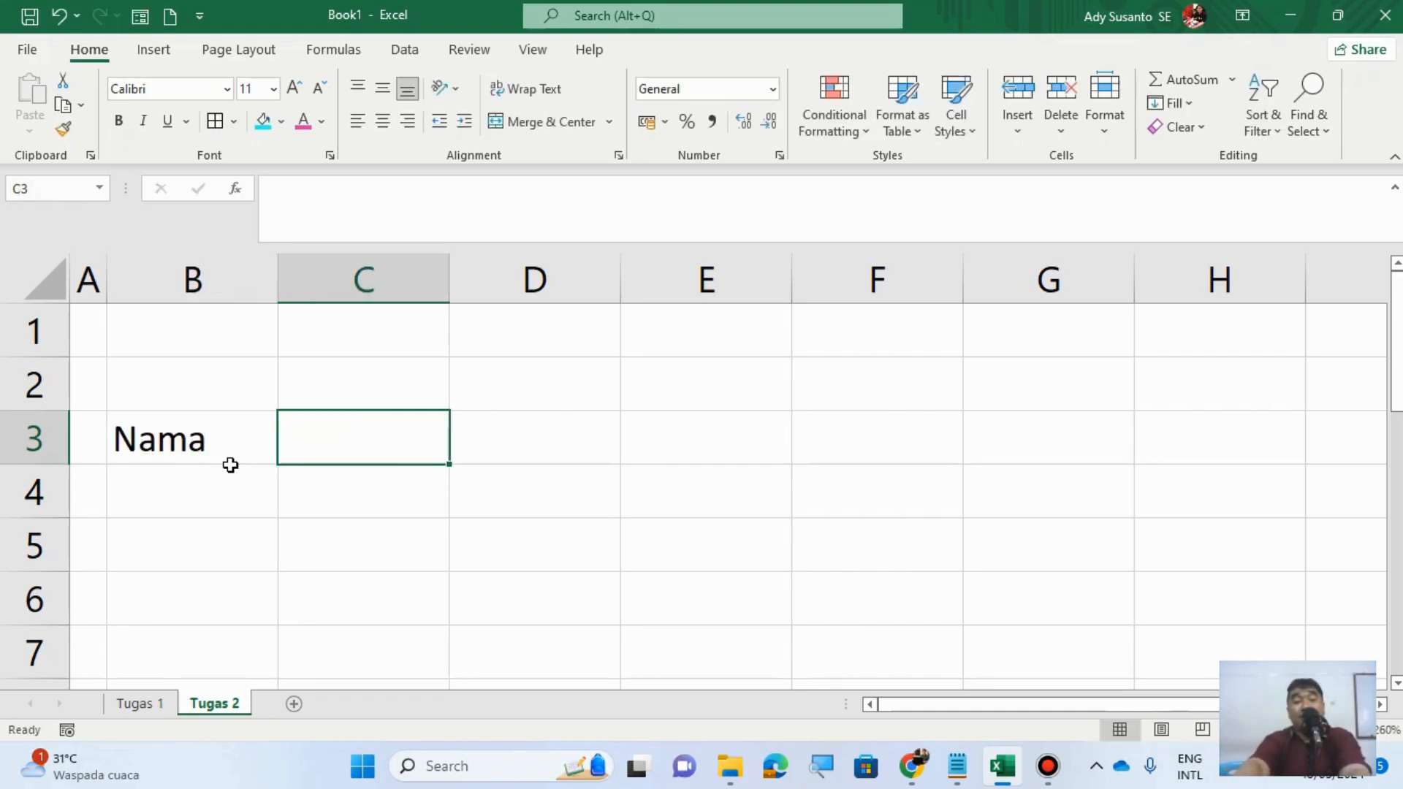
type("Tangg")
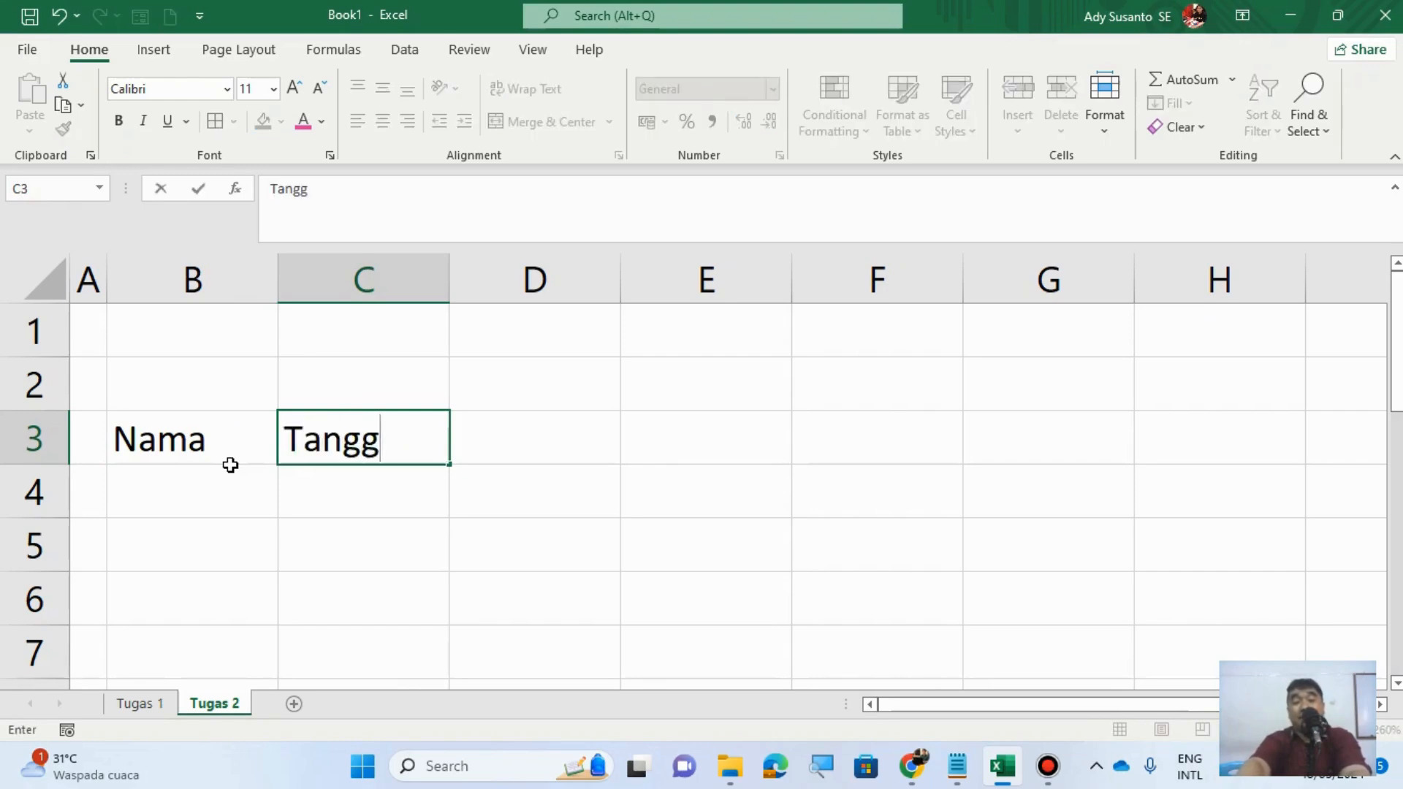
type("al Masu")
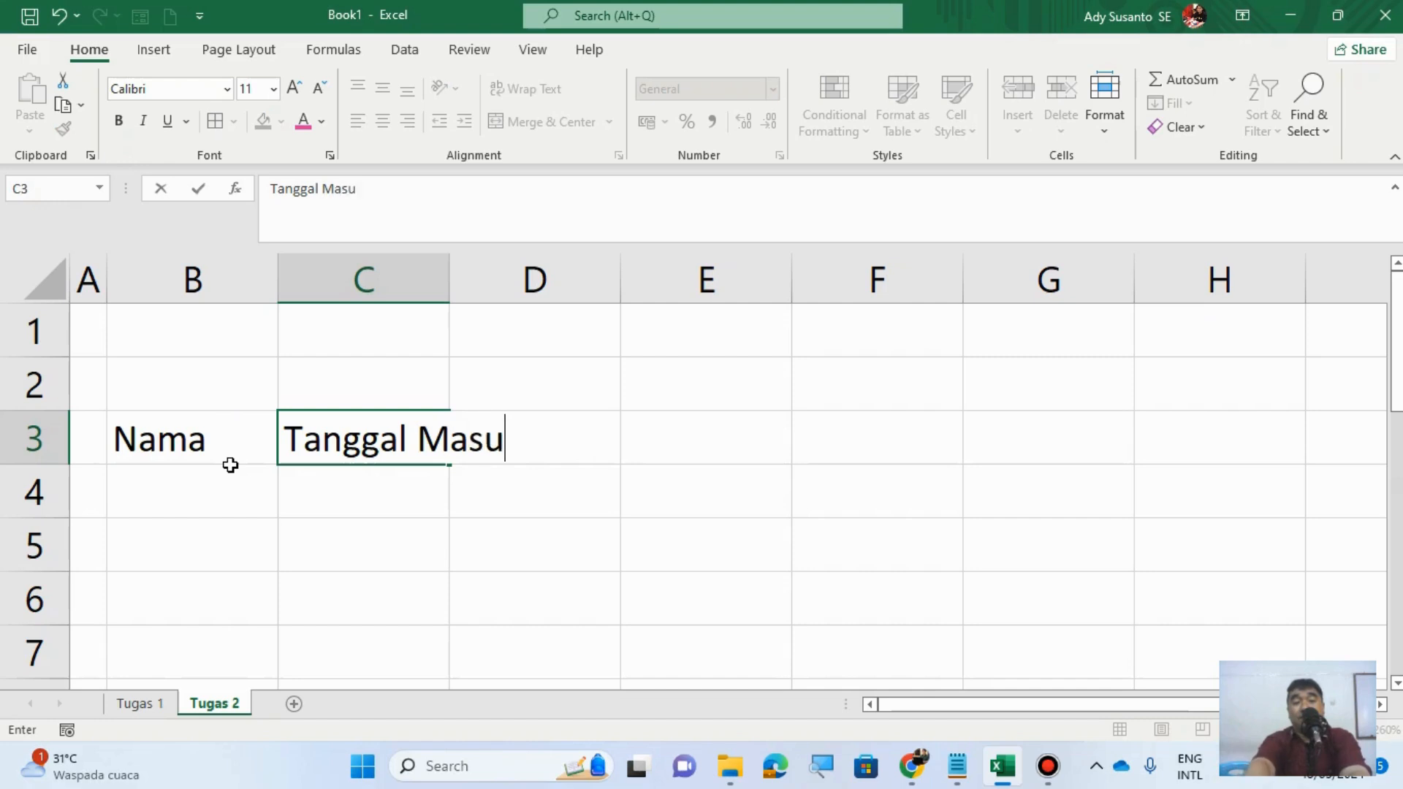
type("k")
key("Tab")
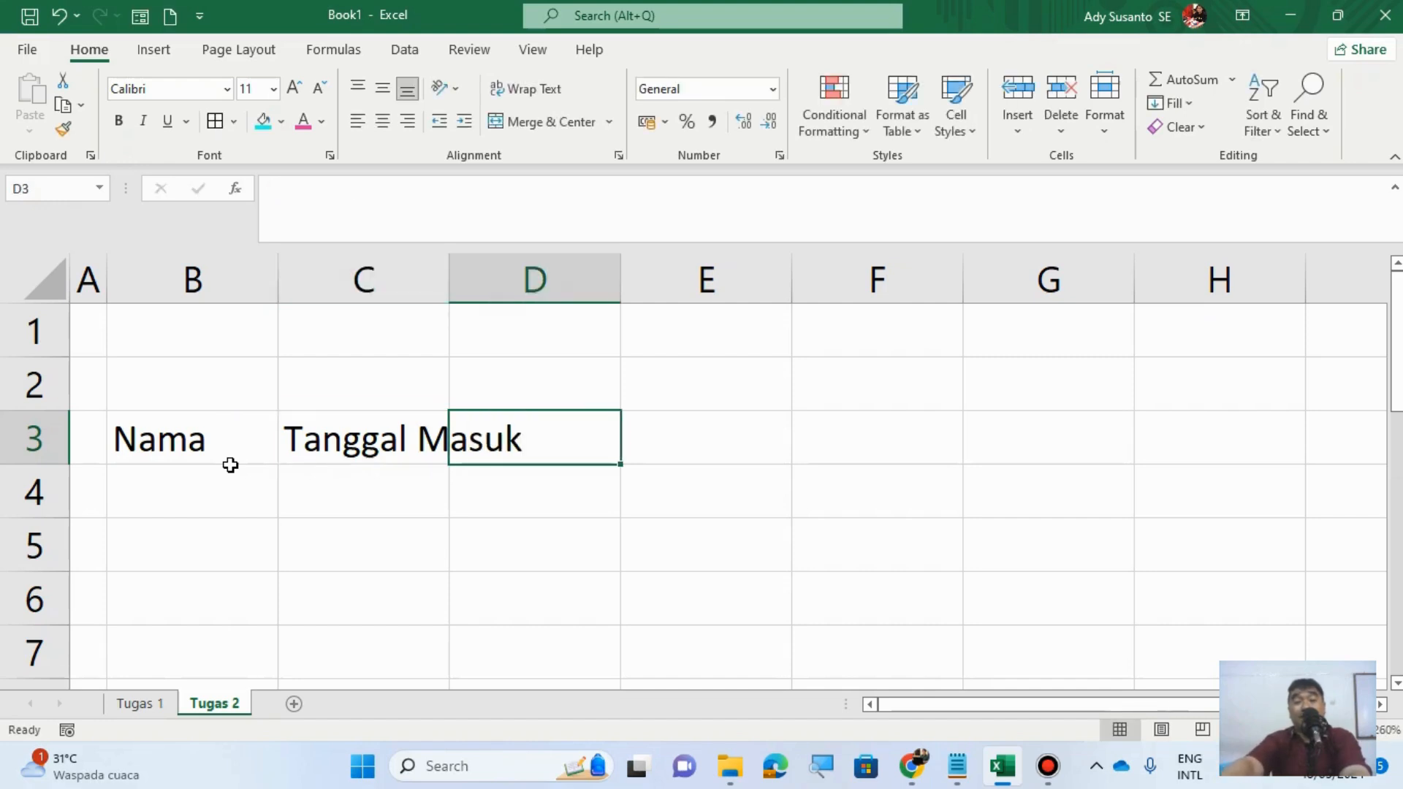
Step: Enter the column headings Tanggal Keluar in D3 and Lama Menginap in E3
type("Tang")
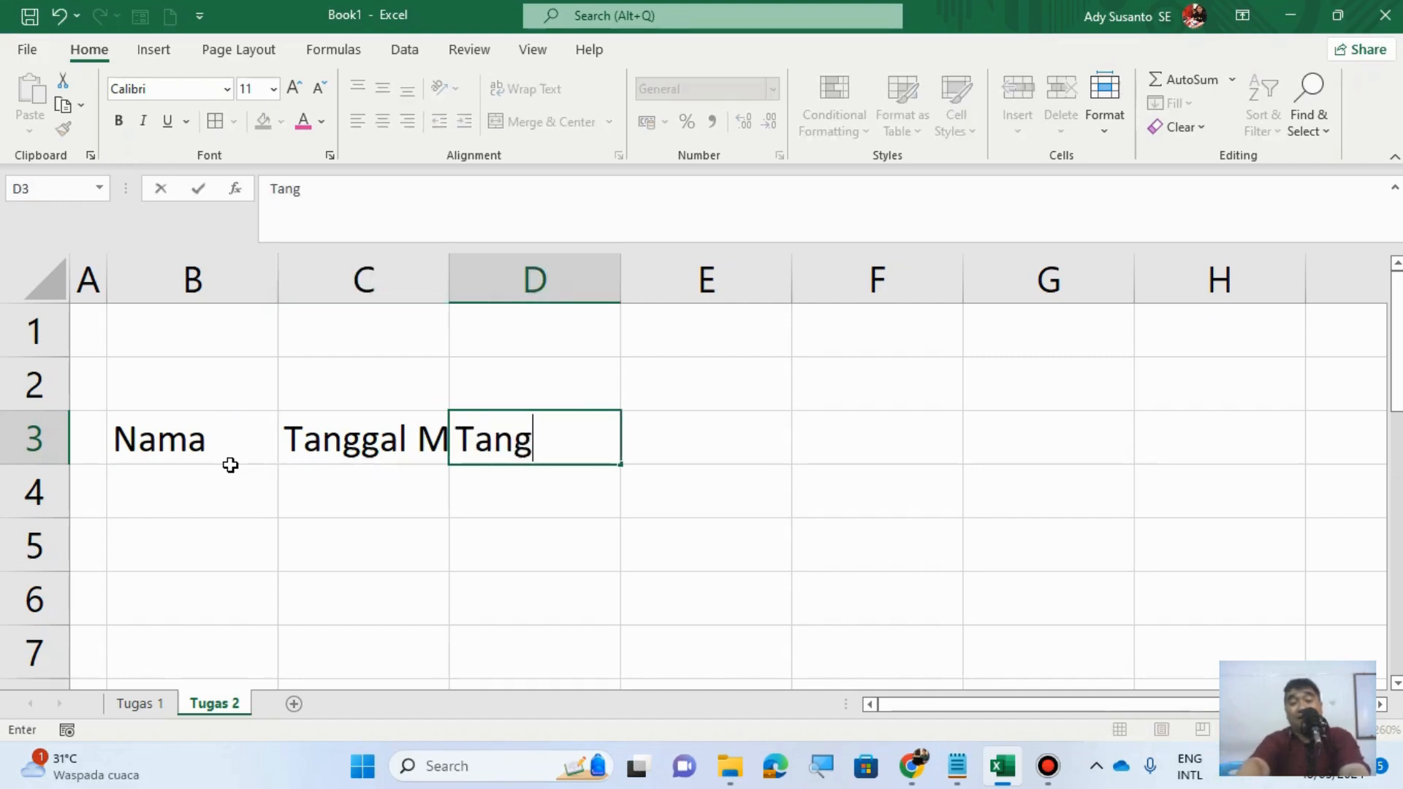
type("gal Keluar")
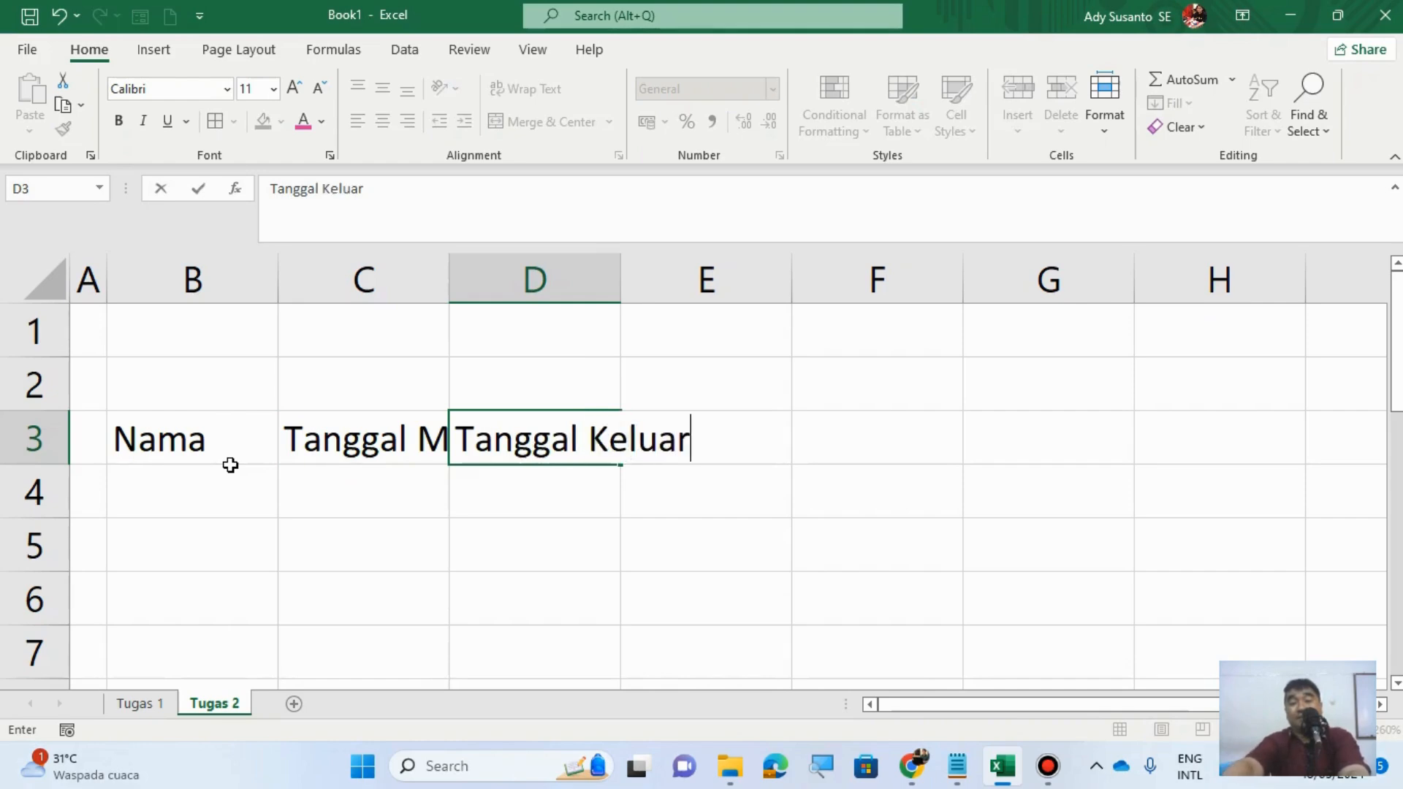
key("Tab")
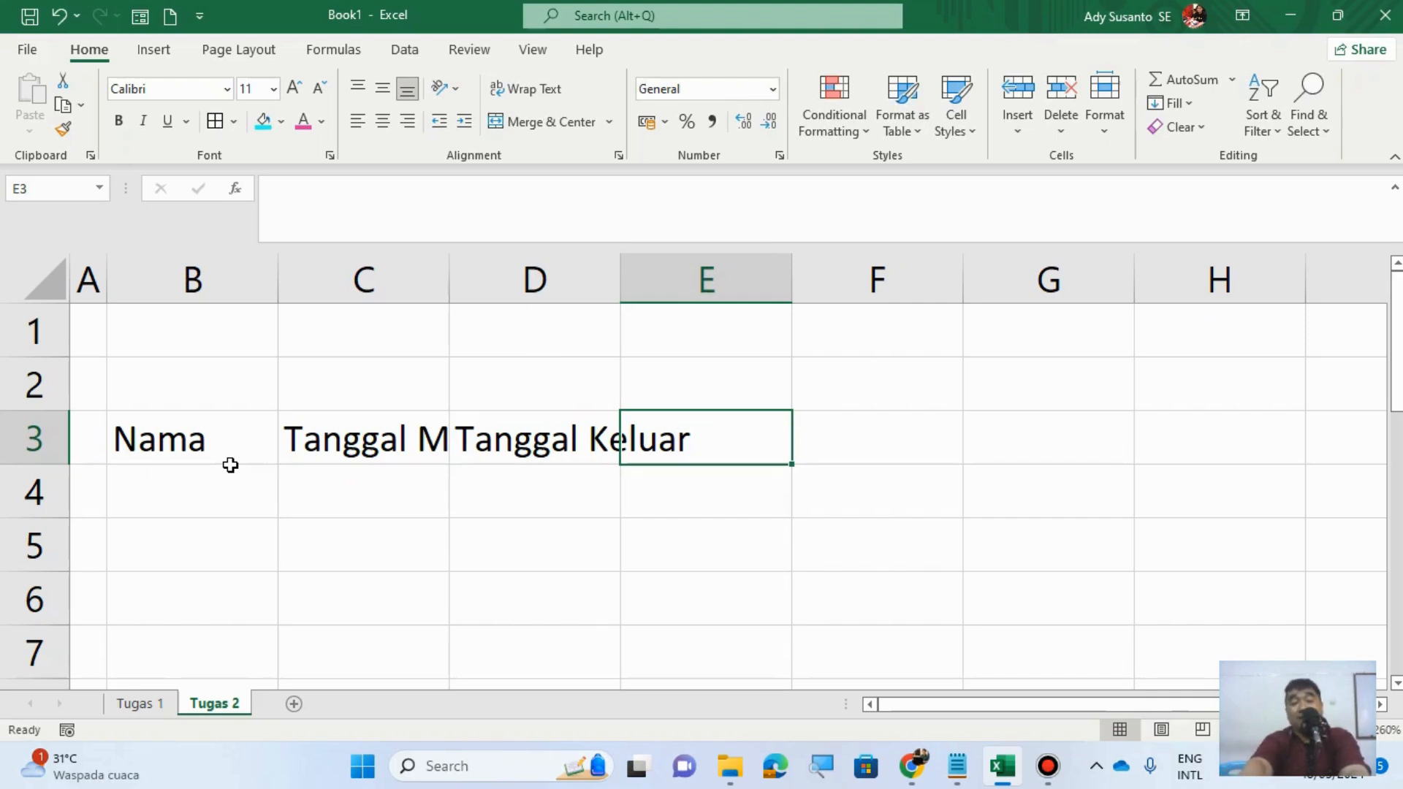
type("Lama Men")
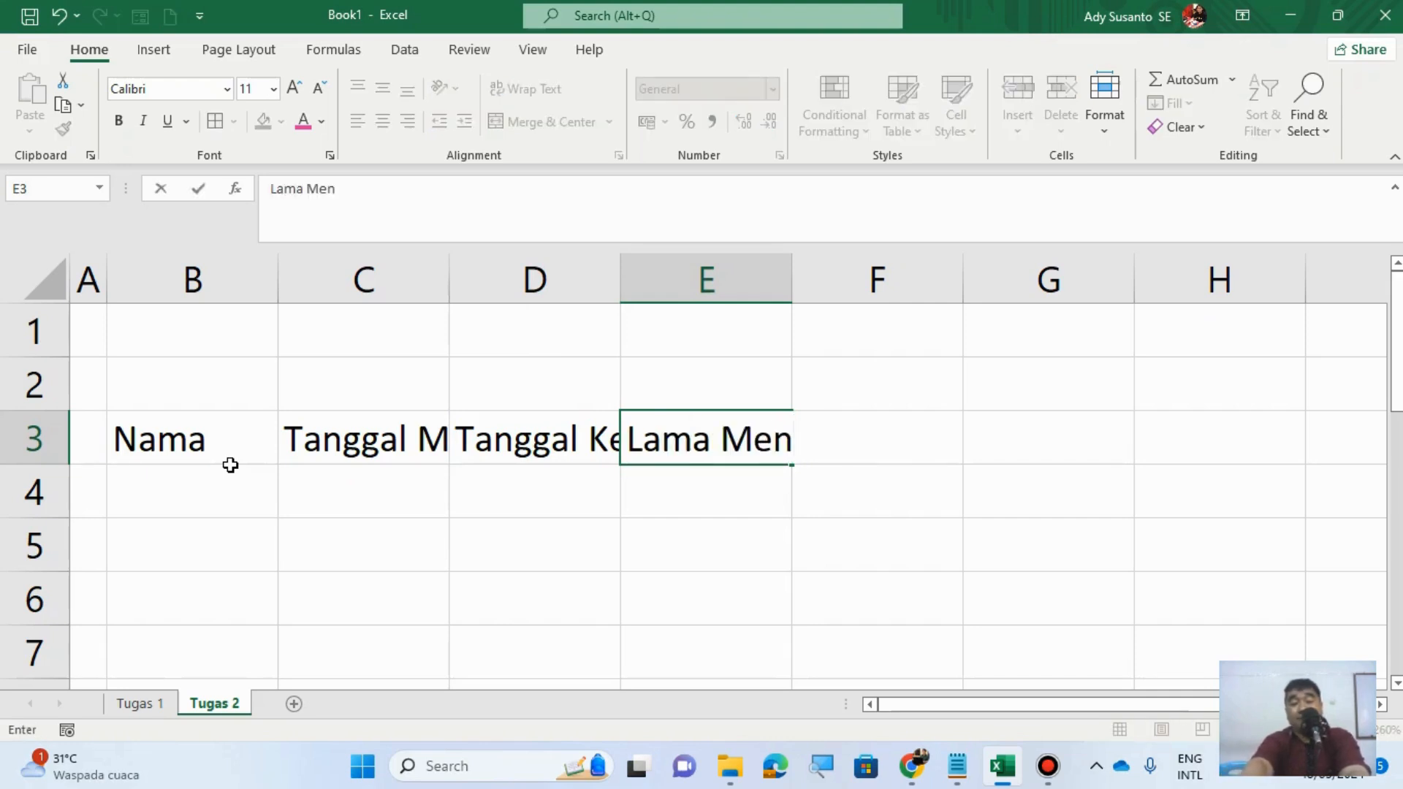
type("gina")
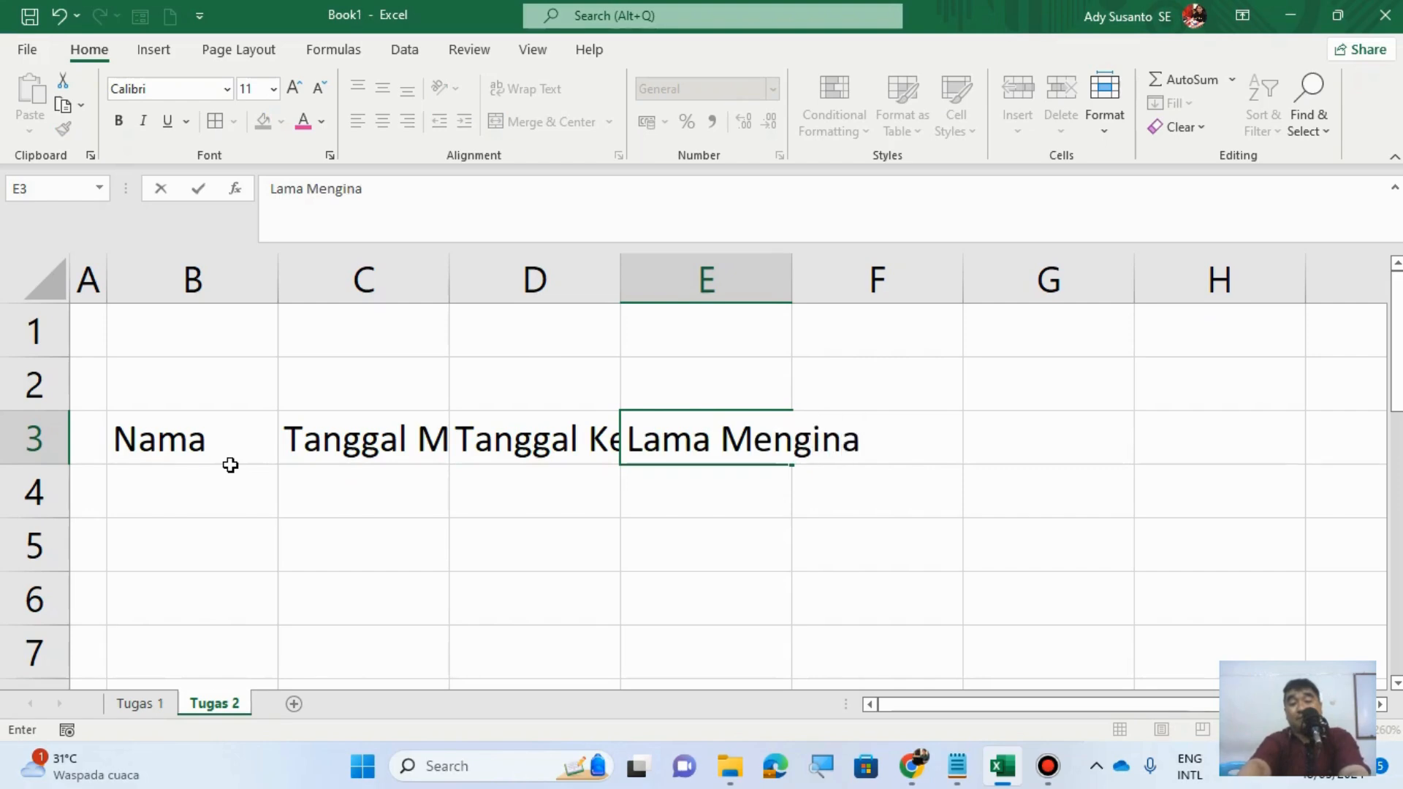
type("p")
key("Tab")
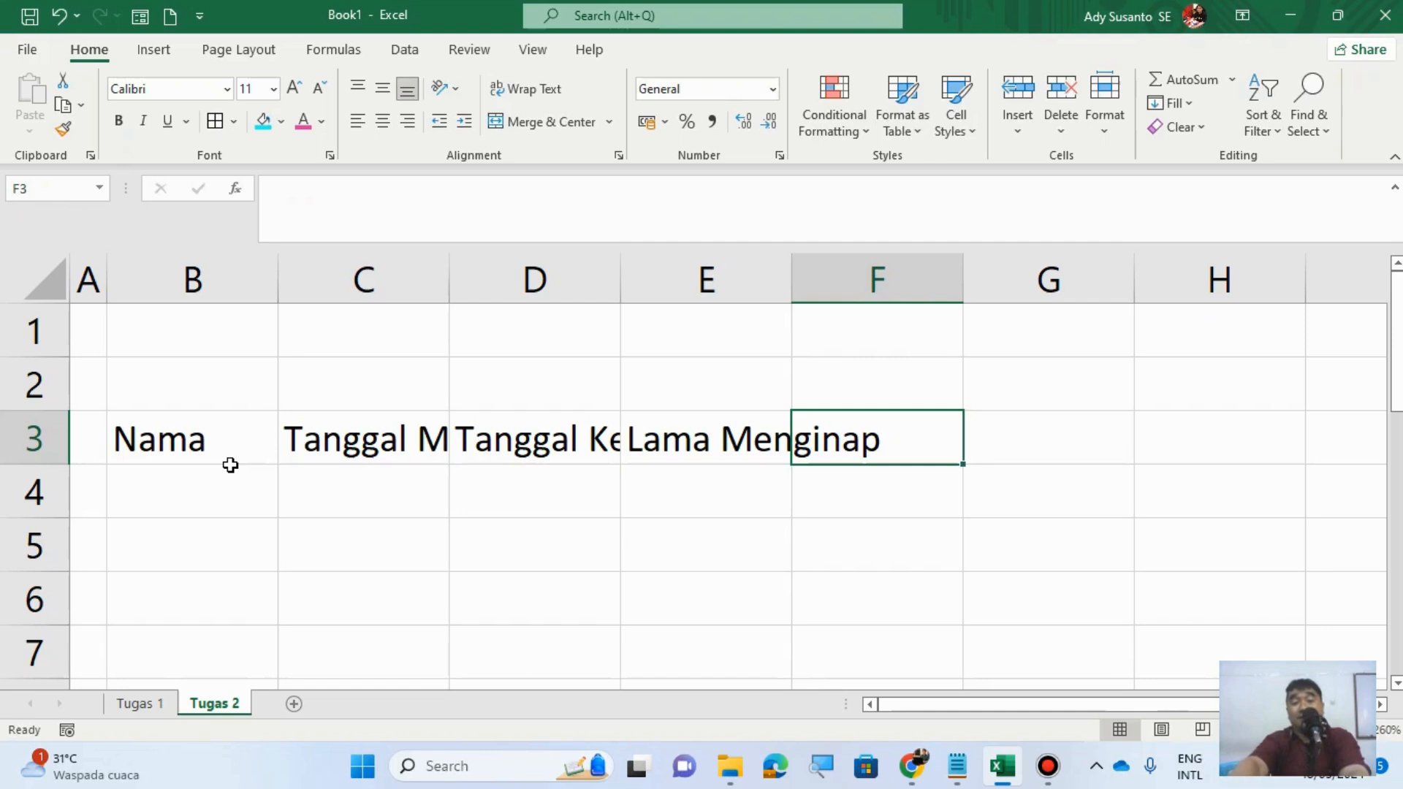
Step: Enter the column heading Biaya Menginap in F3
type("B")
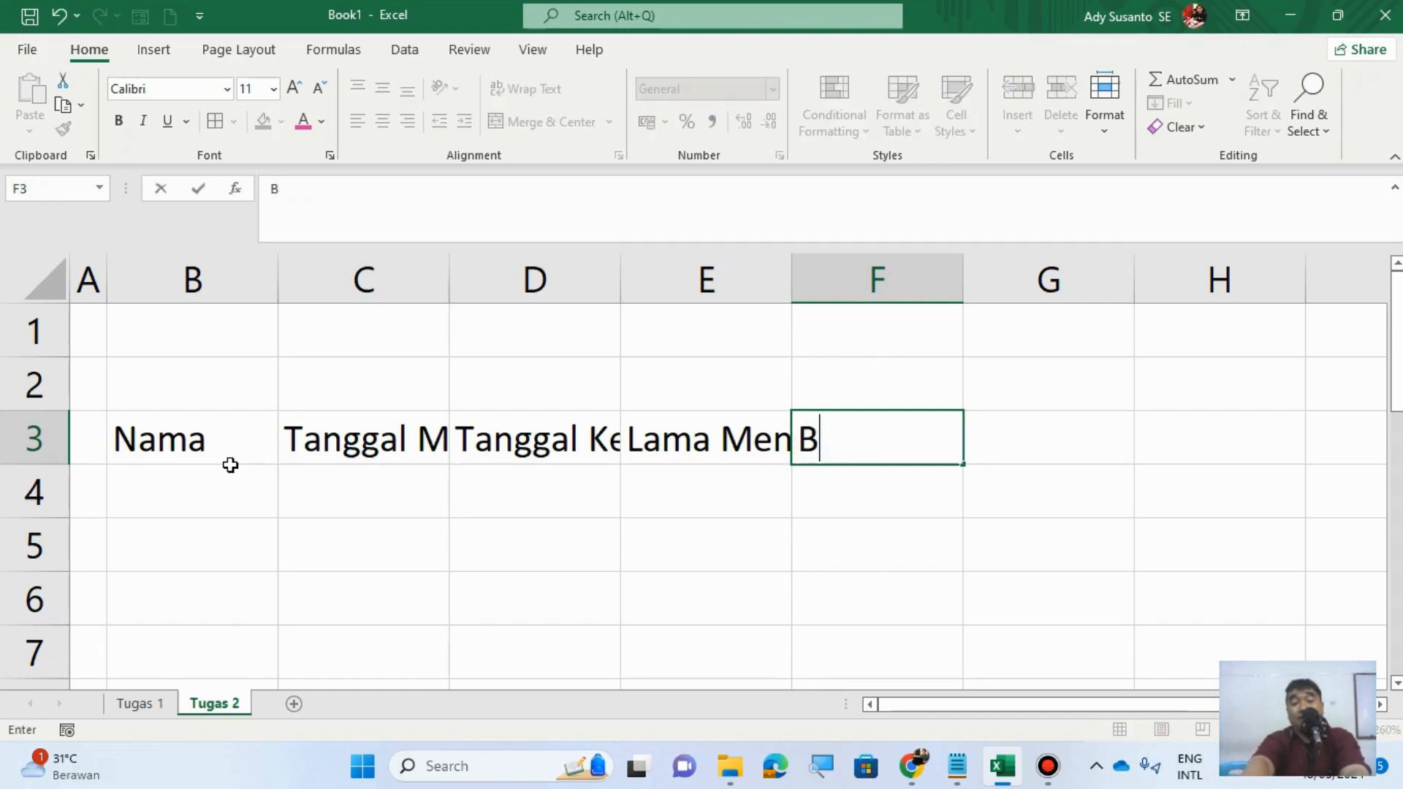
type("iya")
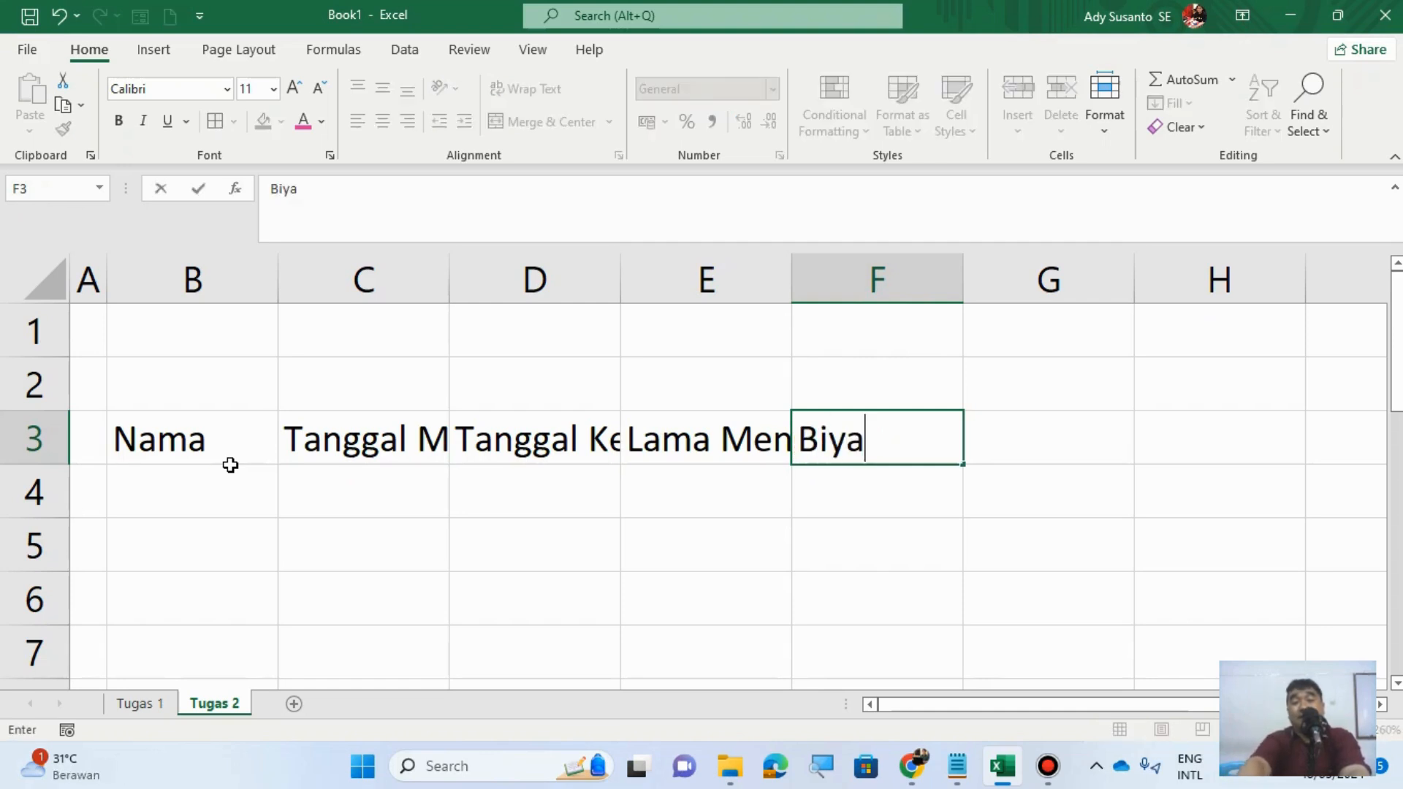
key("BackSpace")
key("BackSpace")
type("ay")
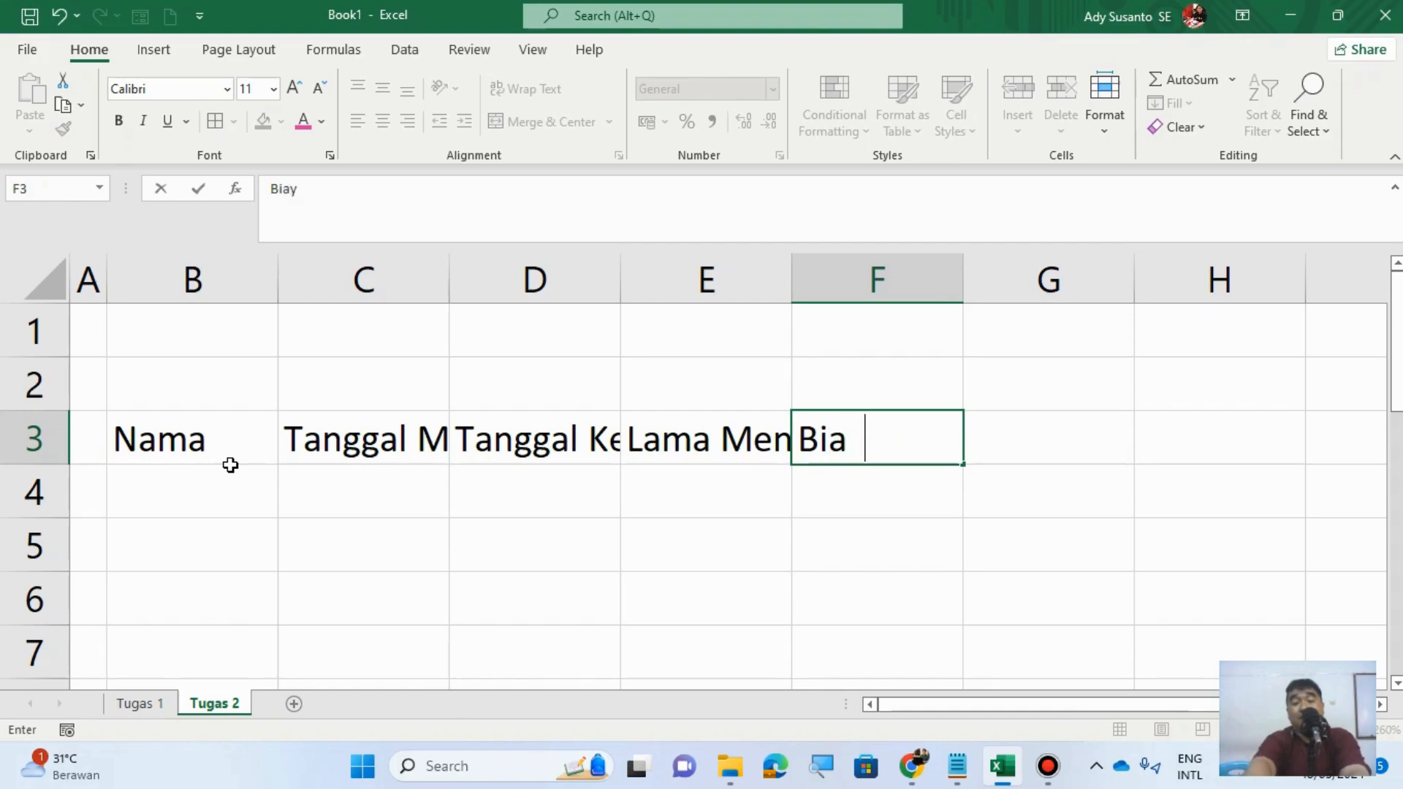
type("a Menggi")
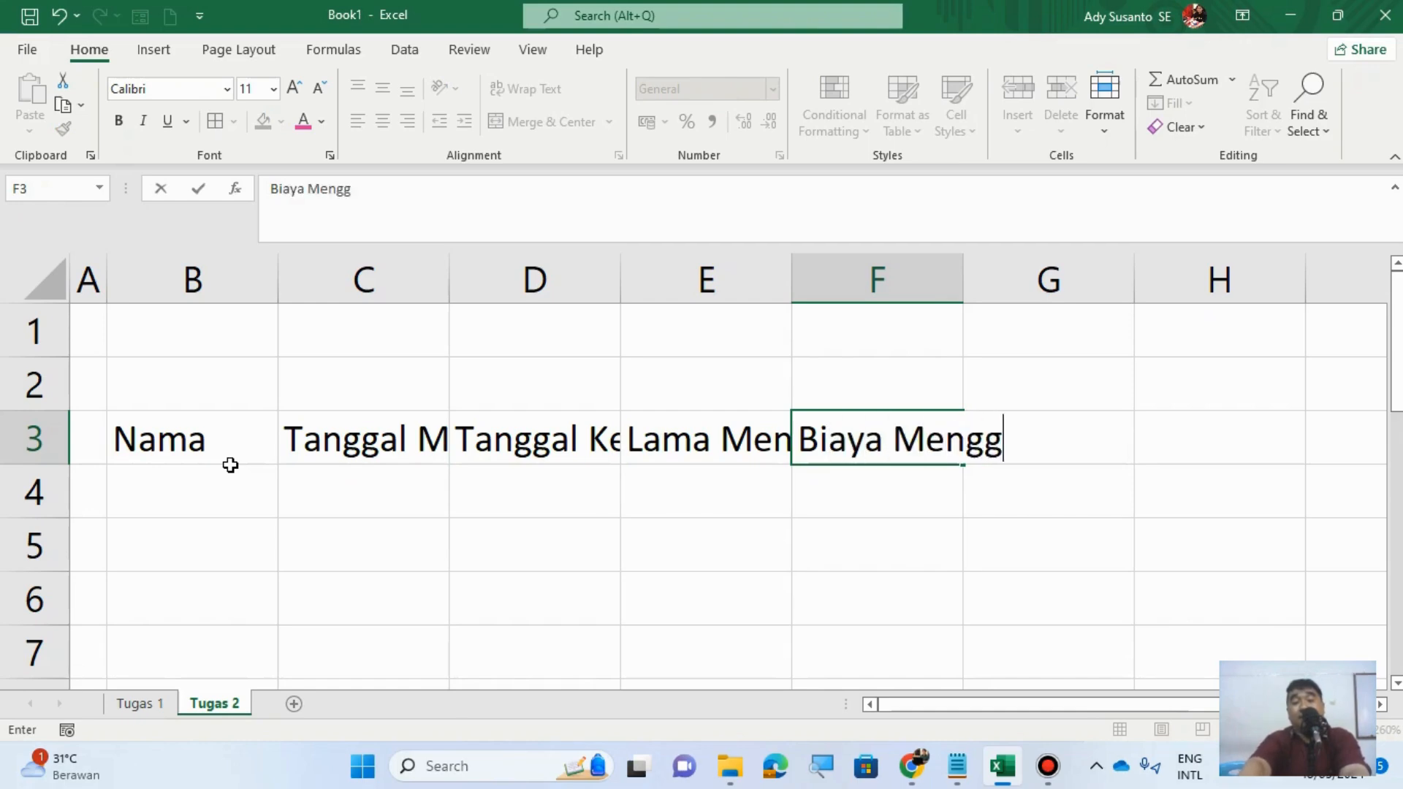
key("BackSpace")
key("BackSpace")
type("inap")
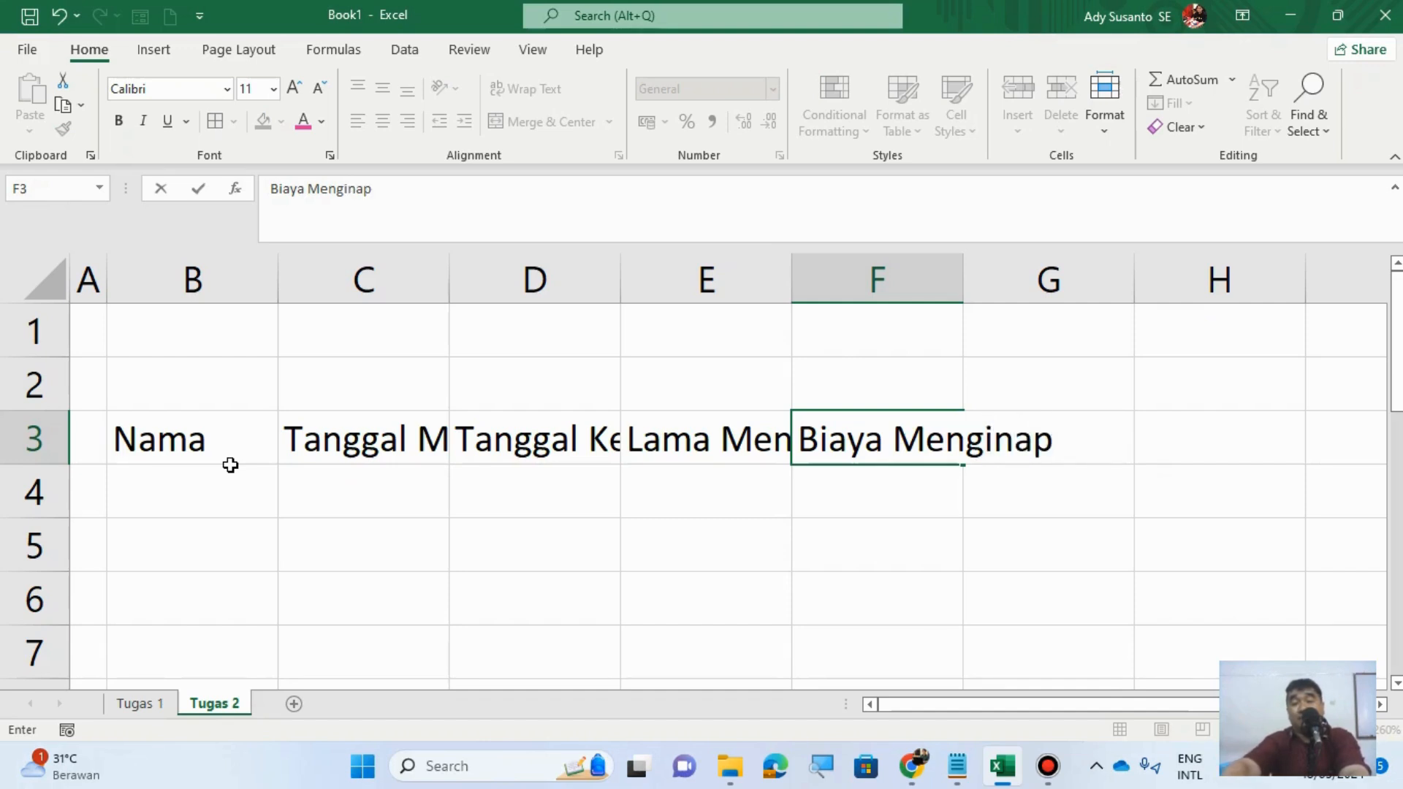
key("Tab")
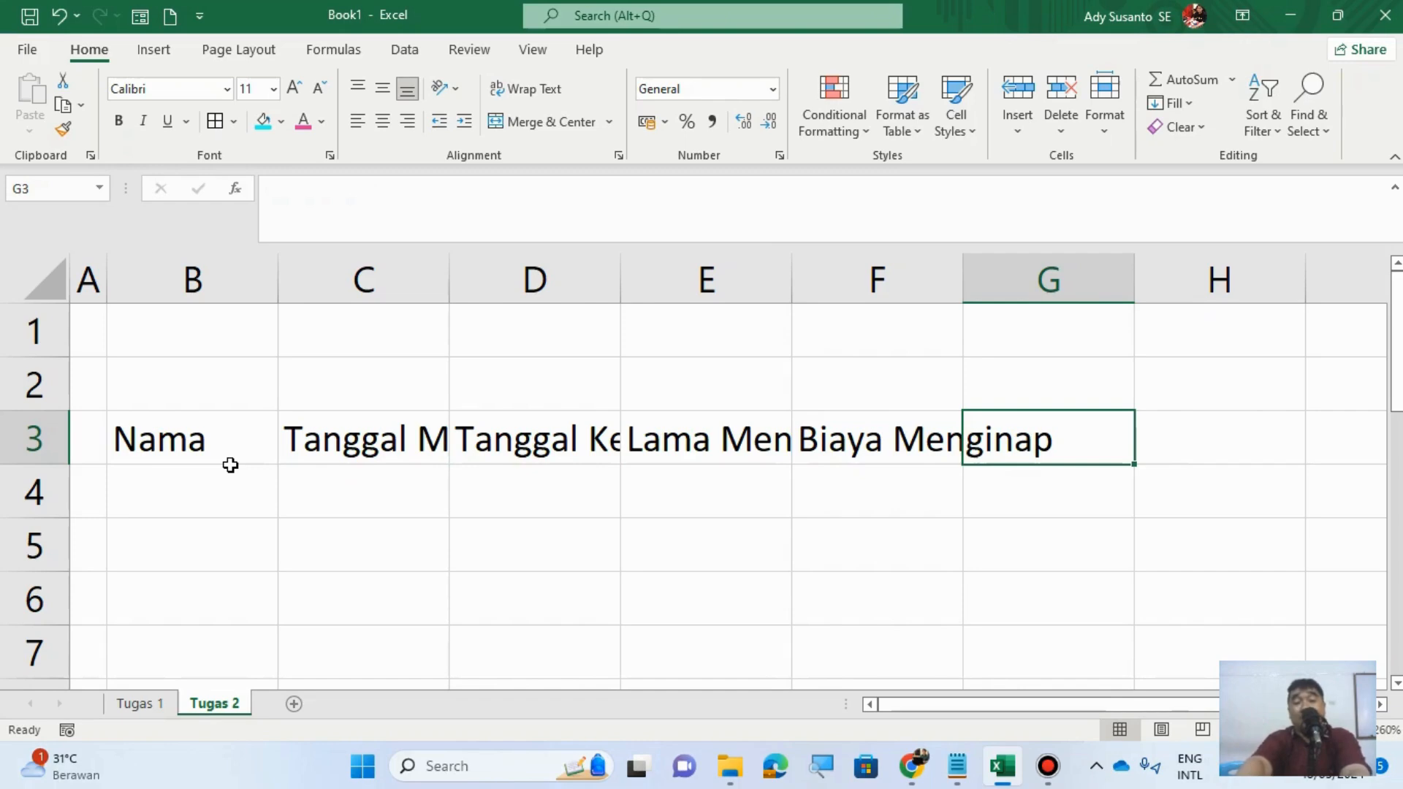
Step: Enter the column heading Total Pembayaran in G3
type("Total P")
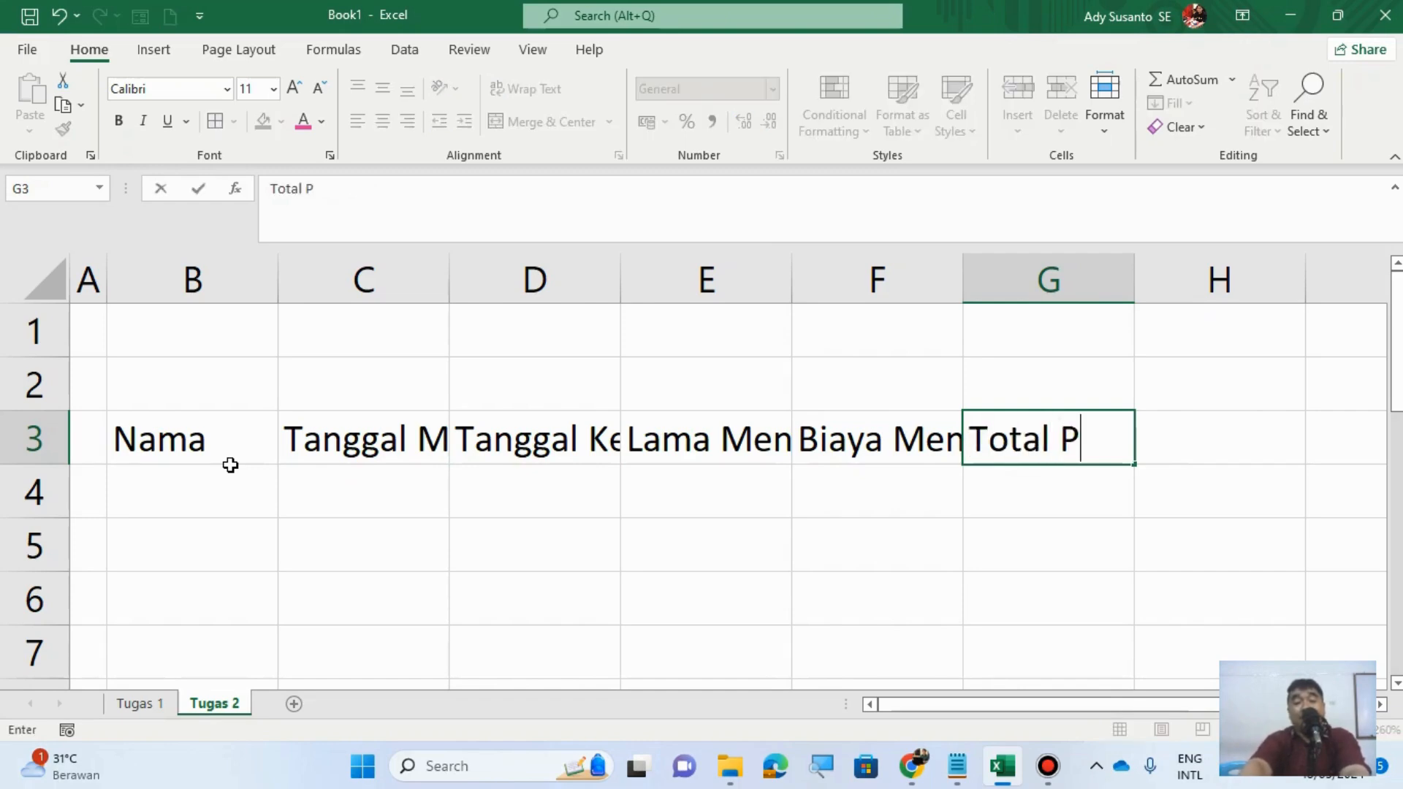
type("embaya")
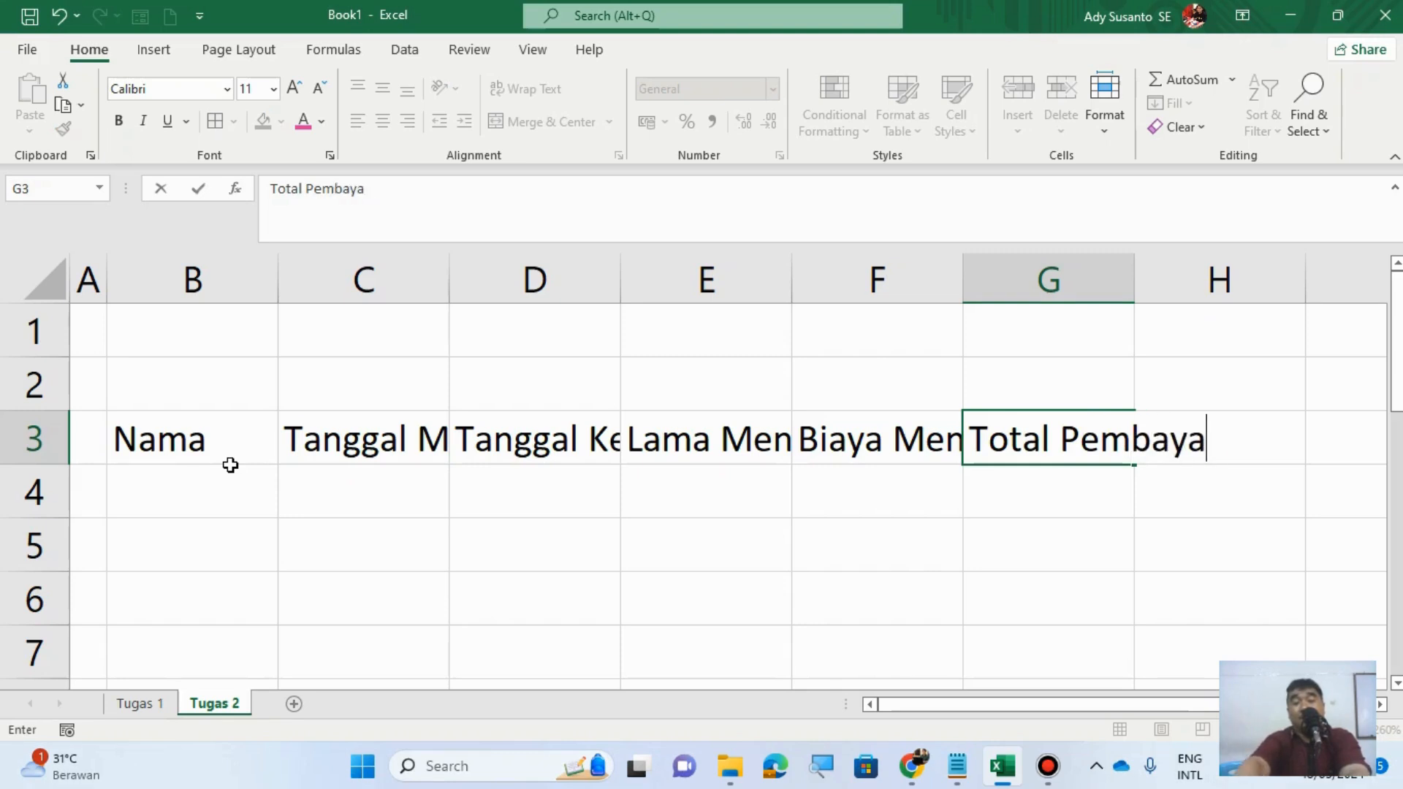
type("t")
key("BackSpace")
type("ran")
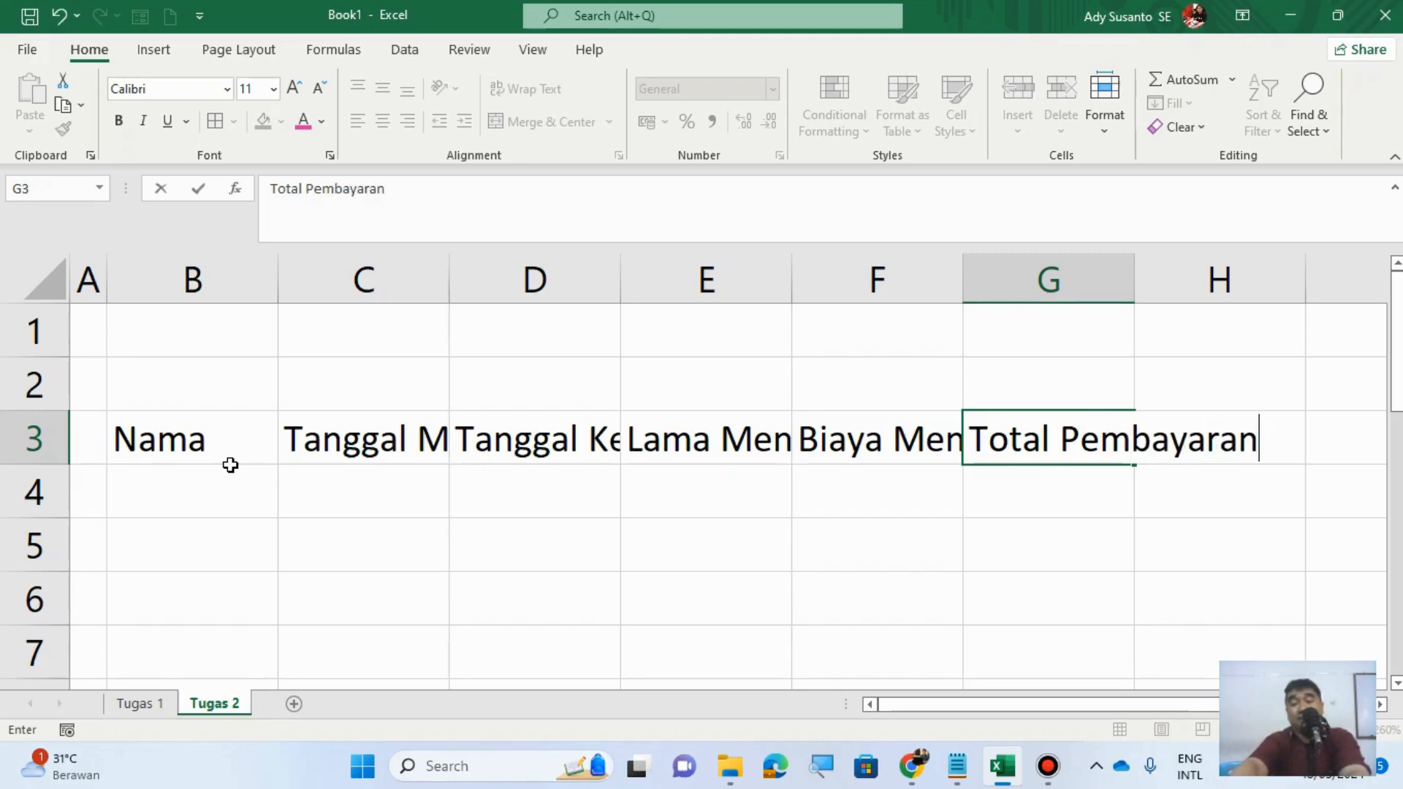
key("Return")
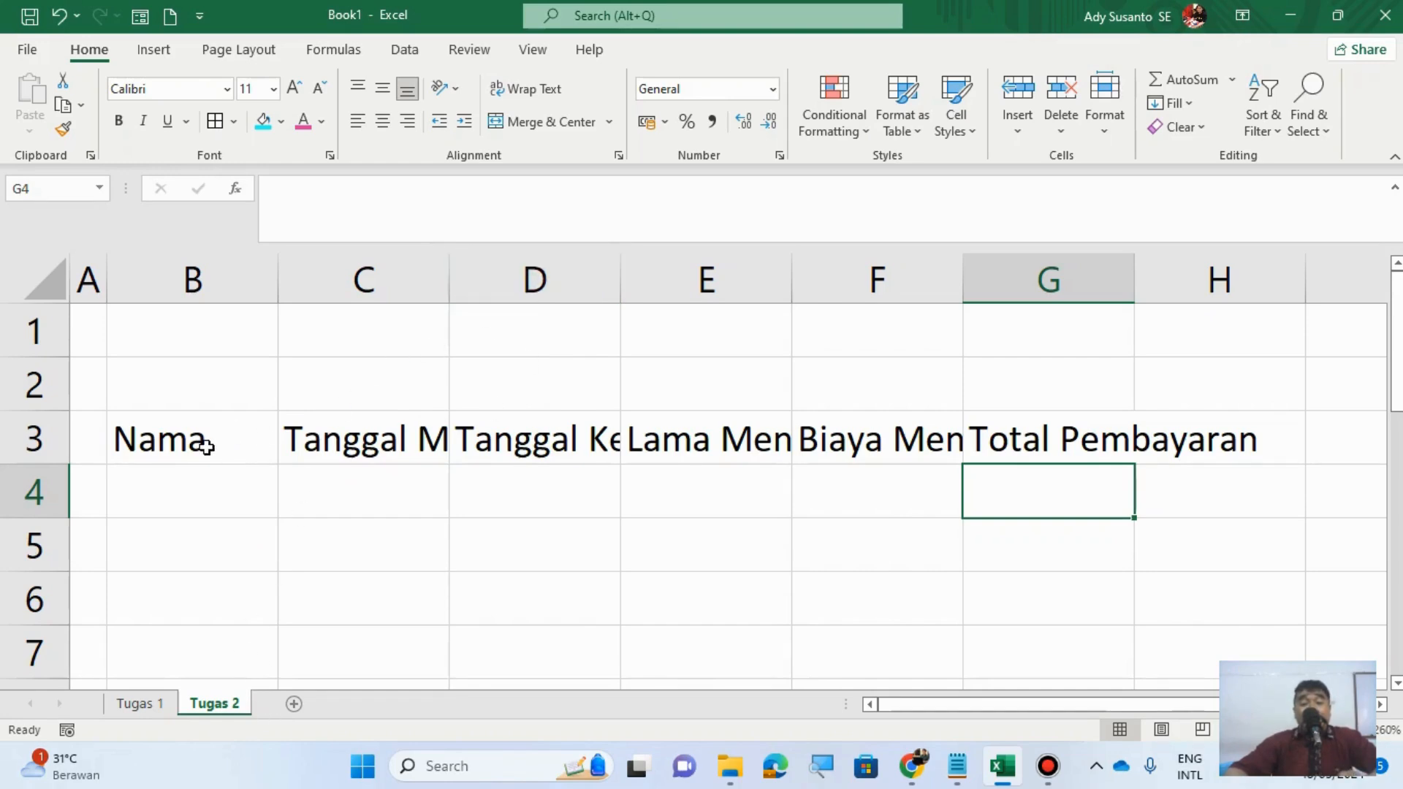
left_click(378, 443)
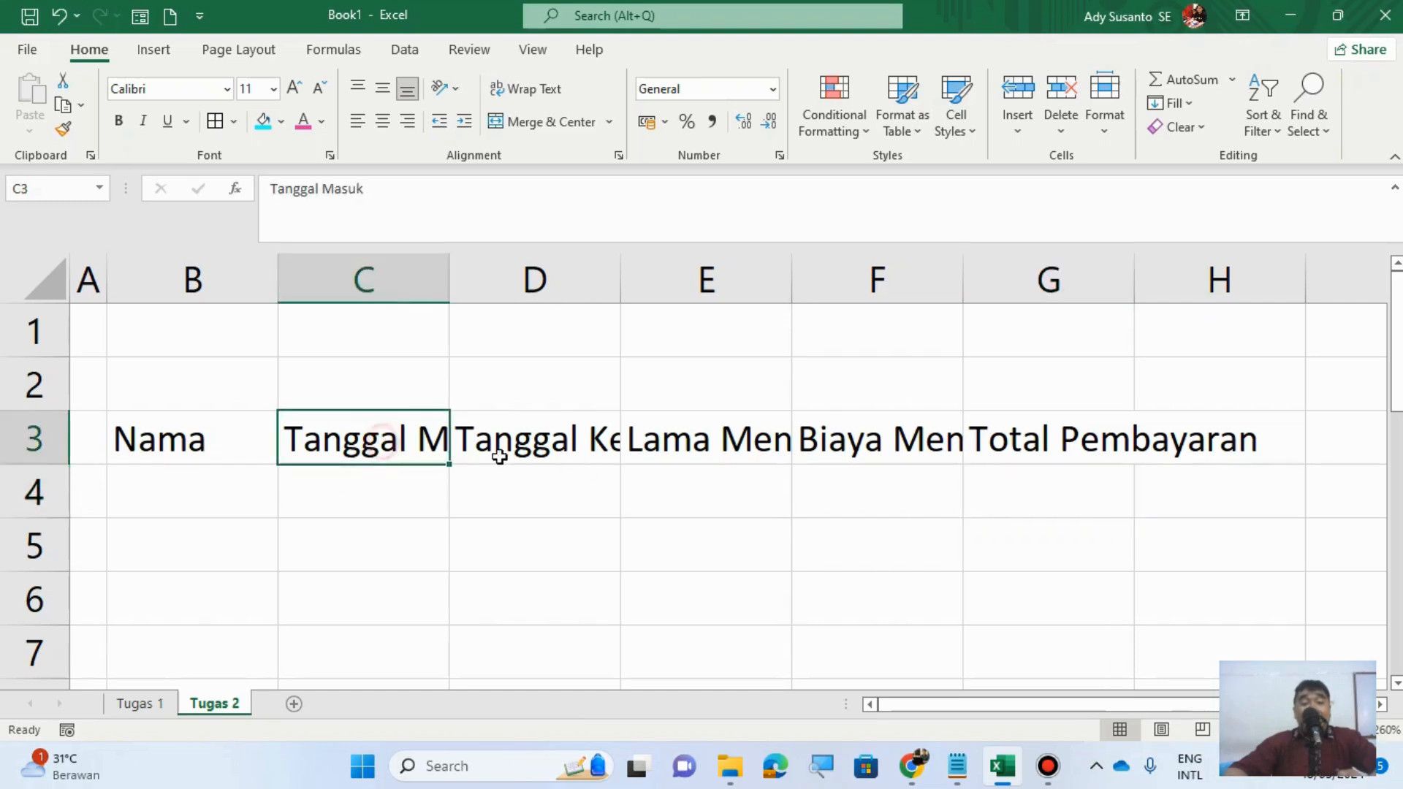
left_click(512, 449)
left_click(679, 446)
left_click(899, 445)
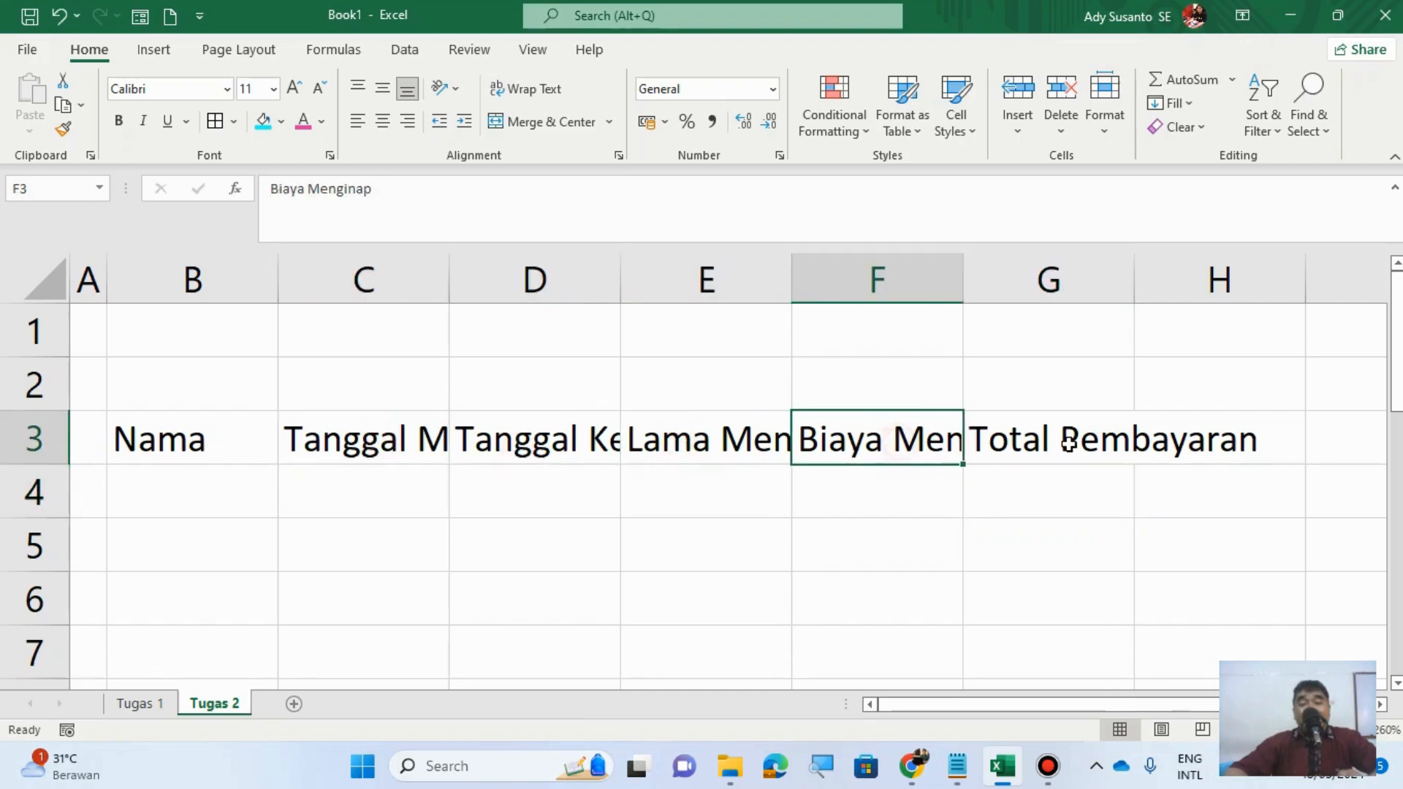
left_click(1068, 442)
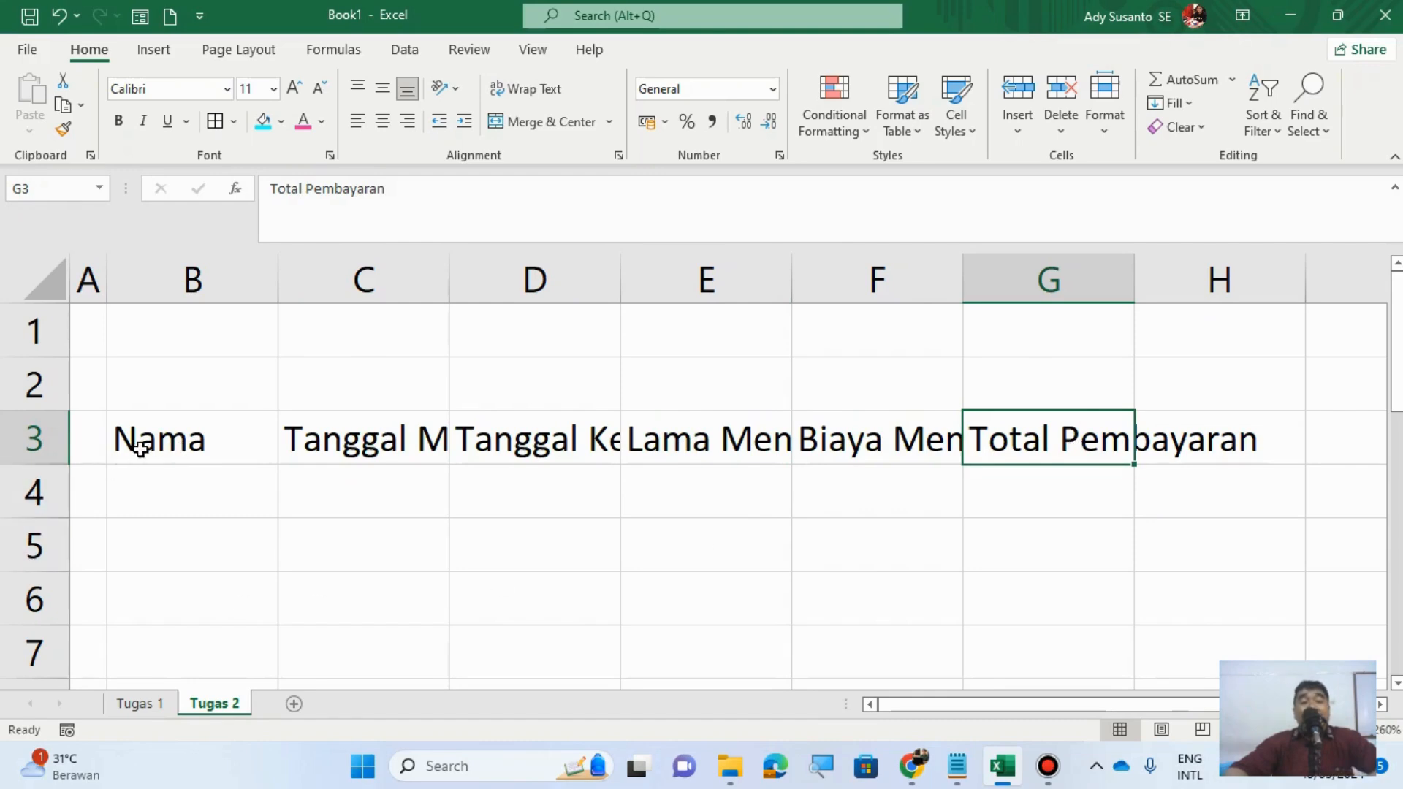
Step: Wrap the text of the headings in B3:G3 and centre them horizontally and vertically
left_click_drag(141, 449, 1059, 460)
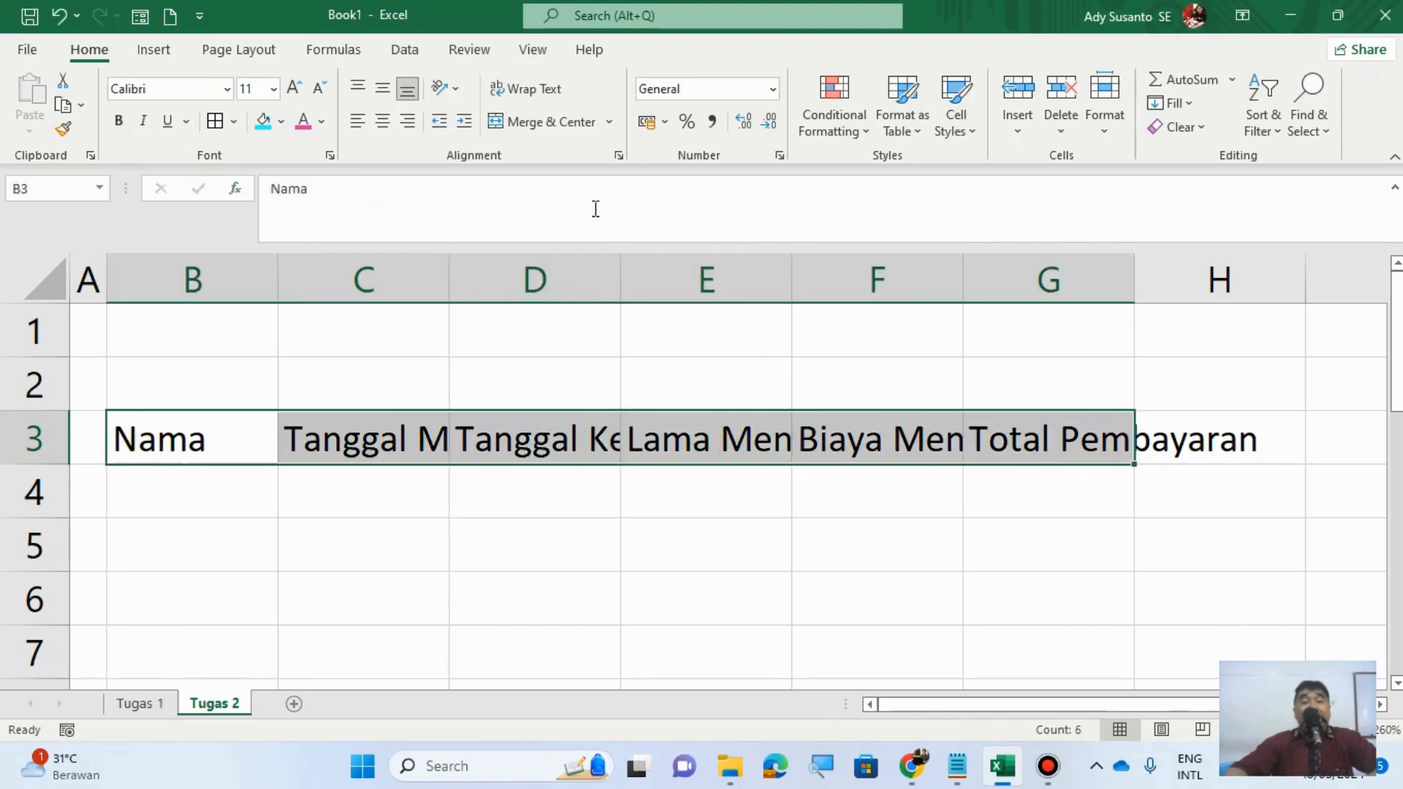
left_click(537, 96)
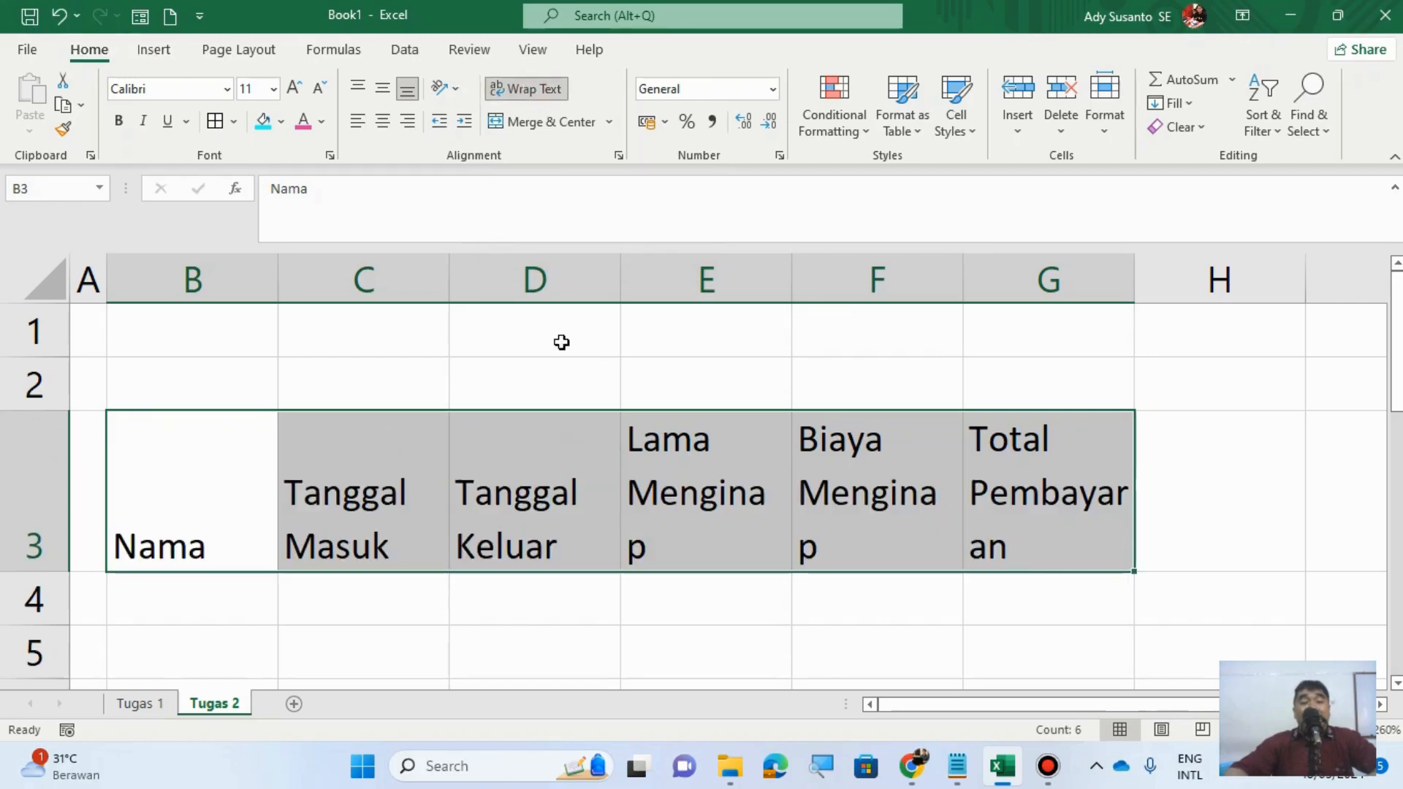
left_click(383, 124)
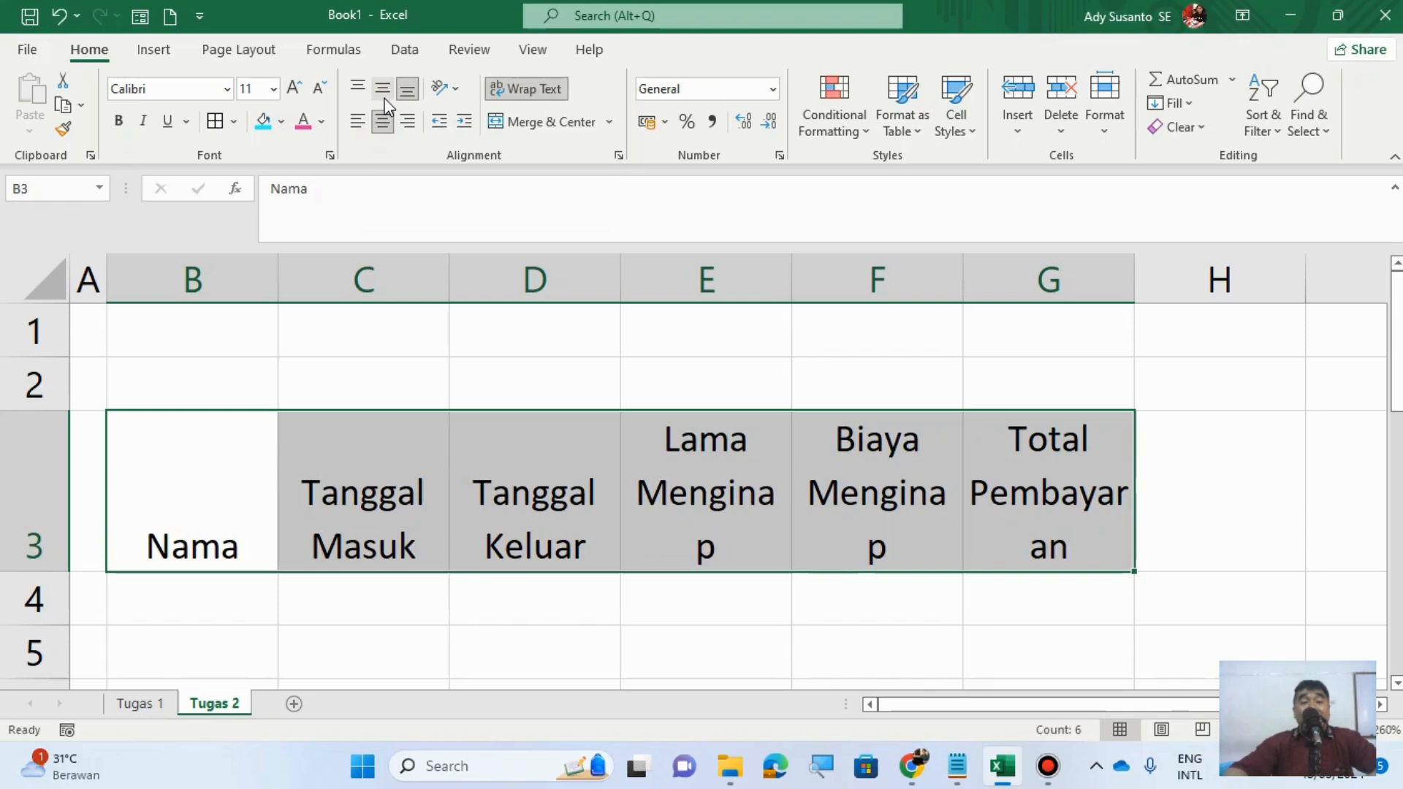
left_click(385, 94)
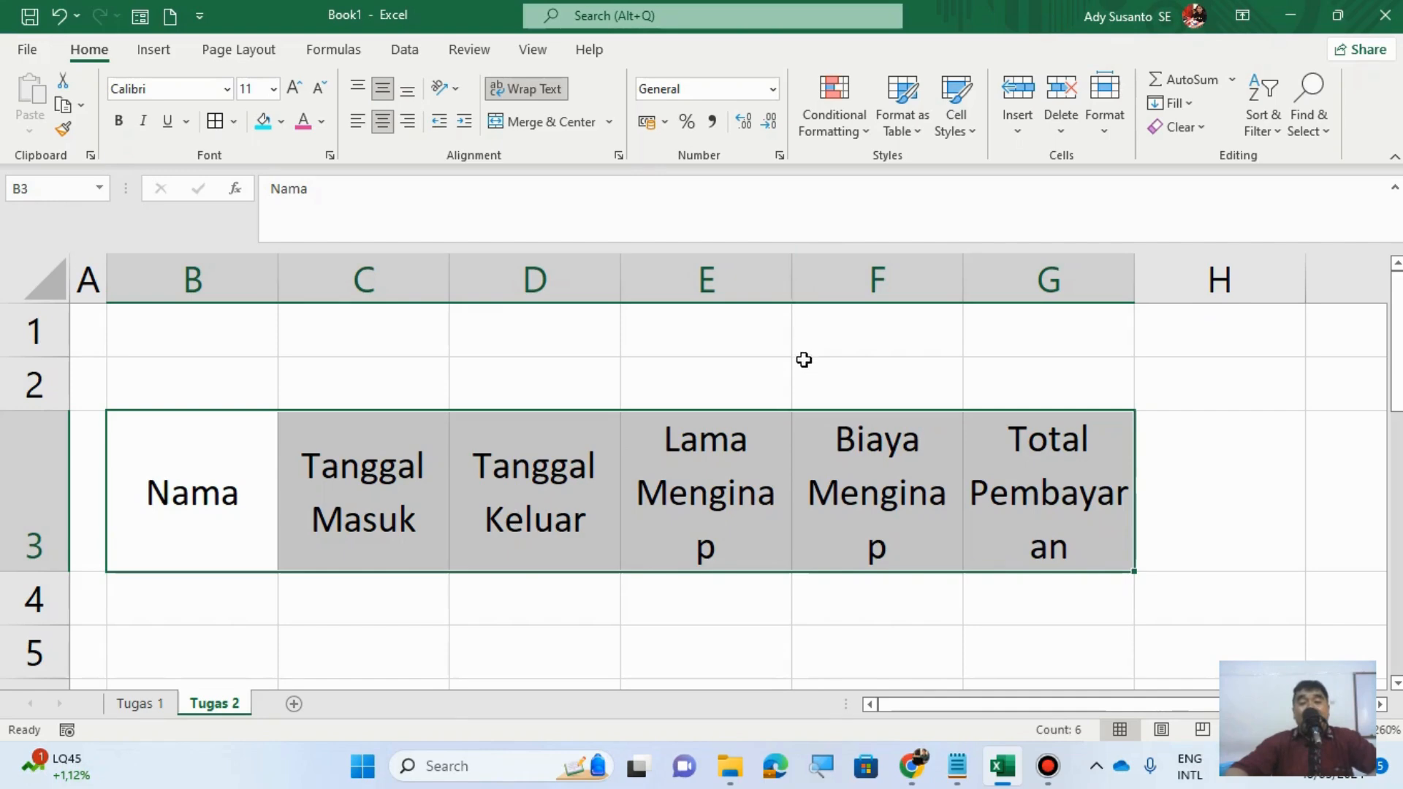
Step: Widen columns E, F and G so each heading word fits on one line, and reduce row 3 to two-line height
left_click_drag(793, 280, 831, 279)
left_click_drag(1001, 285, 1044, 287)
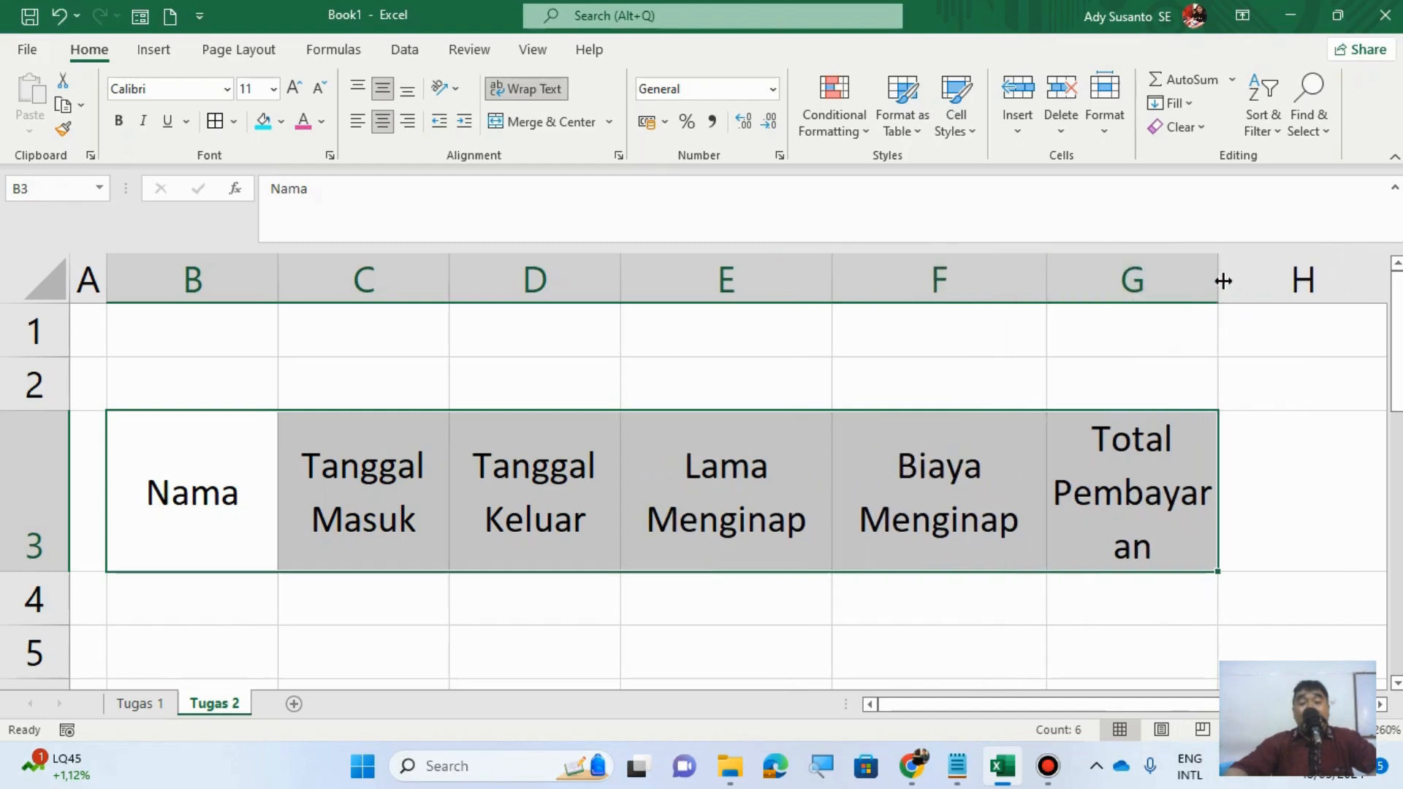
left_click_drag(1217, 280, 1269, 282)
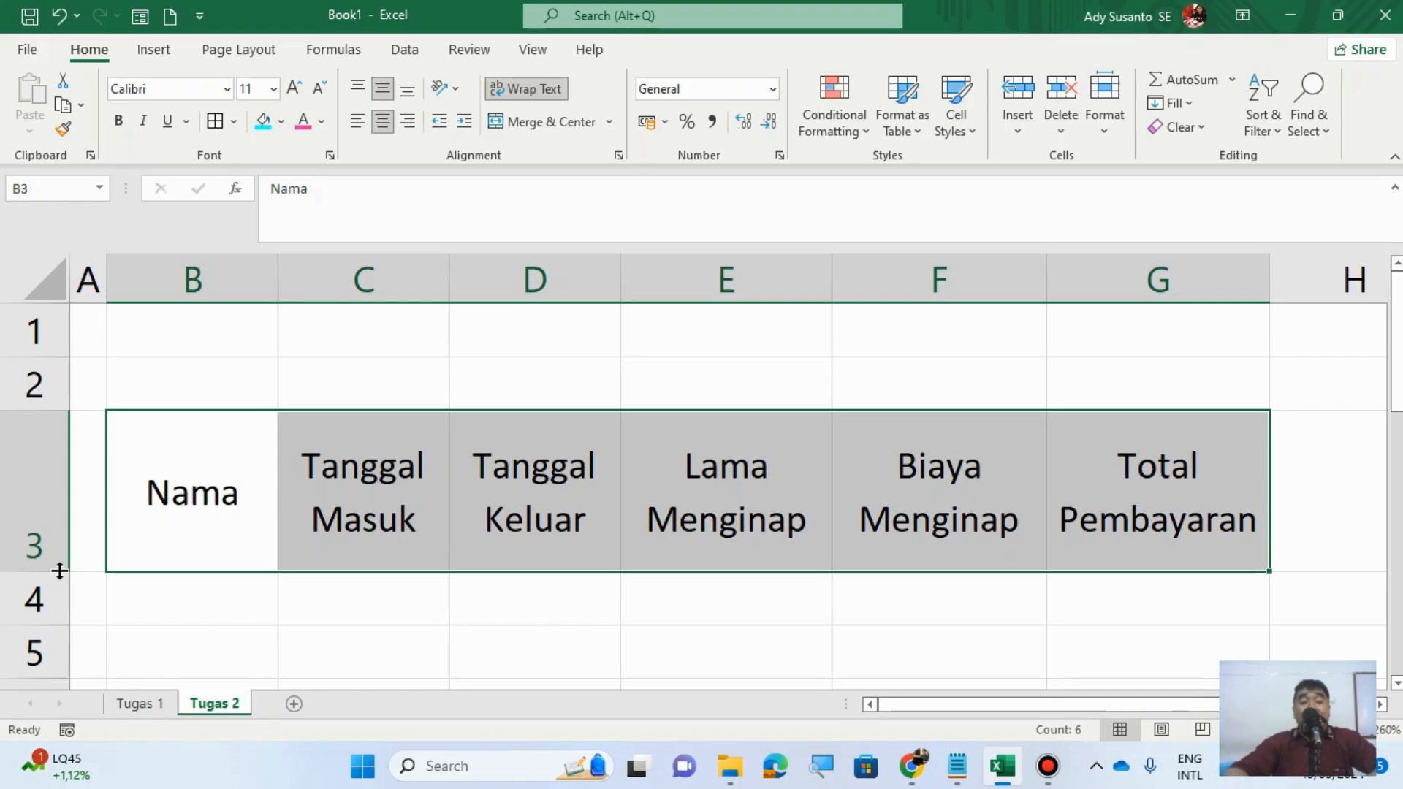
left_click_drag(60, 571, 68, 509)
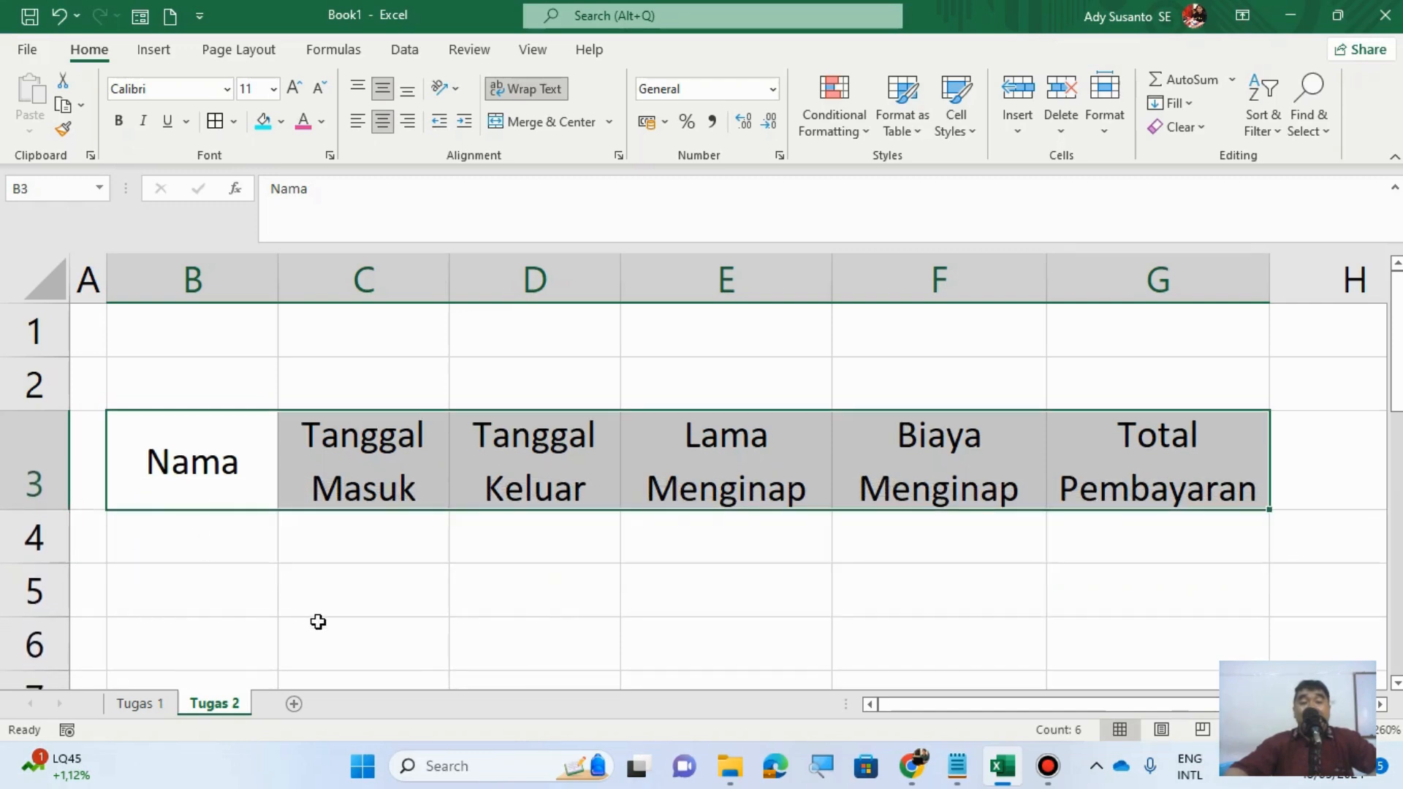
Step: Fill the Nama column with the four guests' first names in B4 to B7
left_click(198, 546)
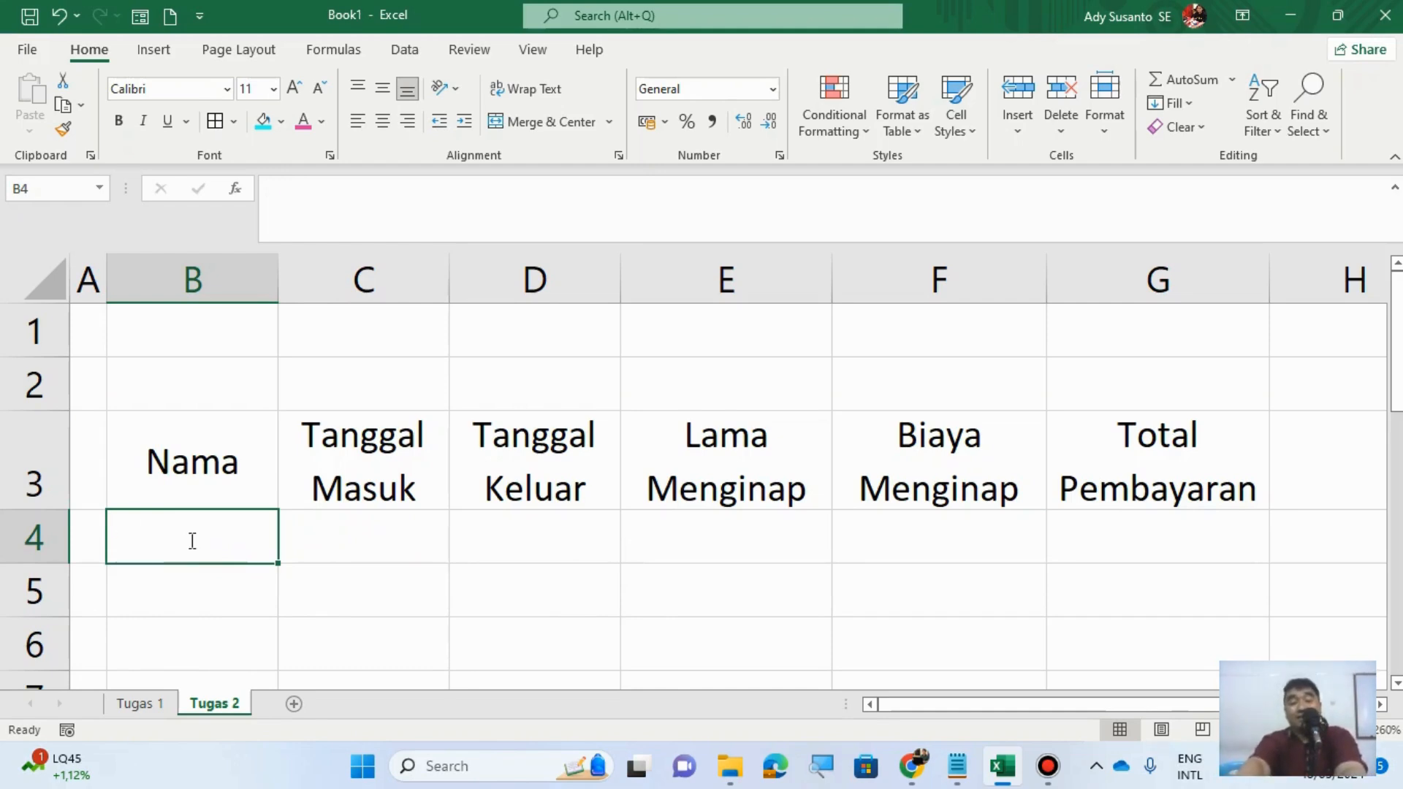
type("Anton")
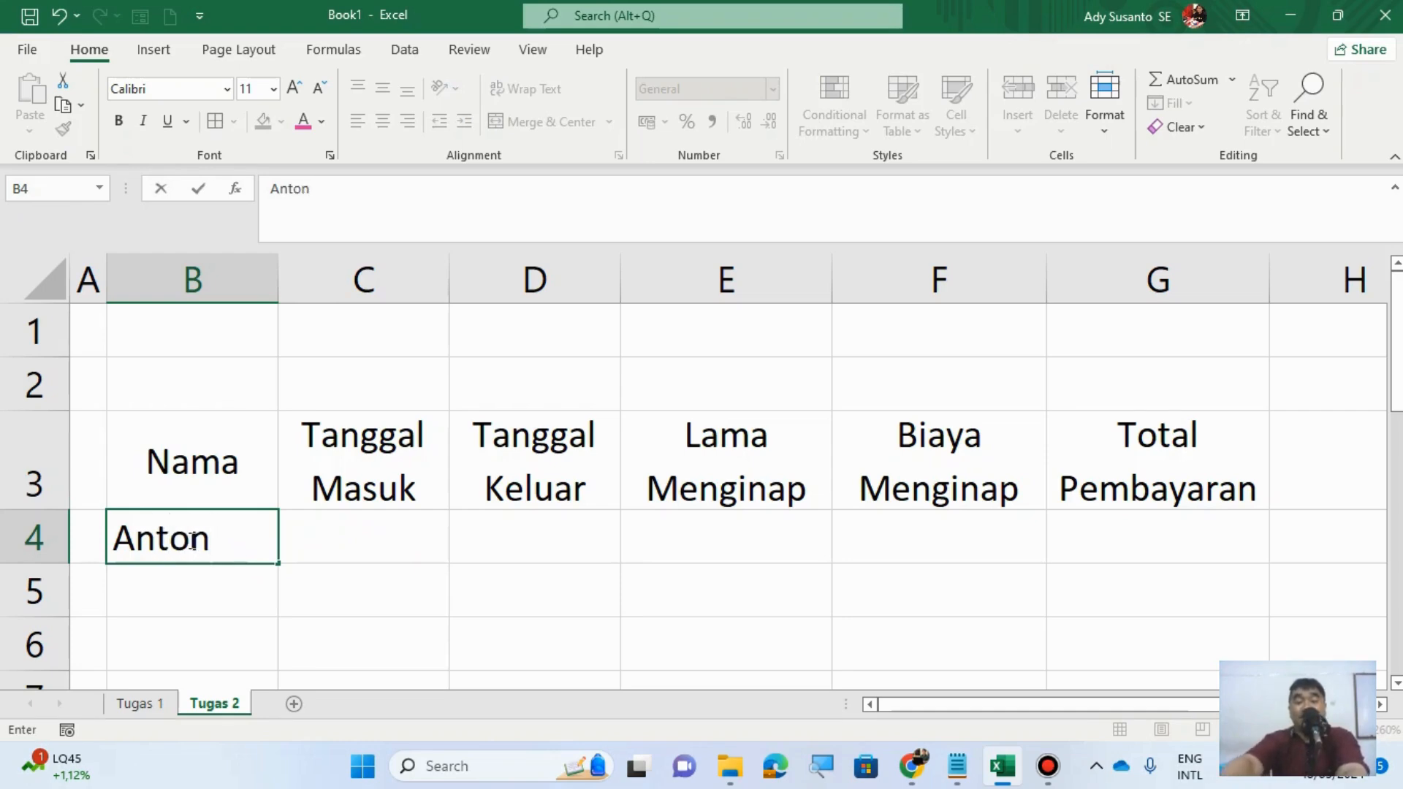
key("Return")
type("Budi")
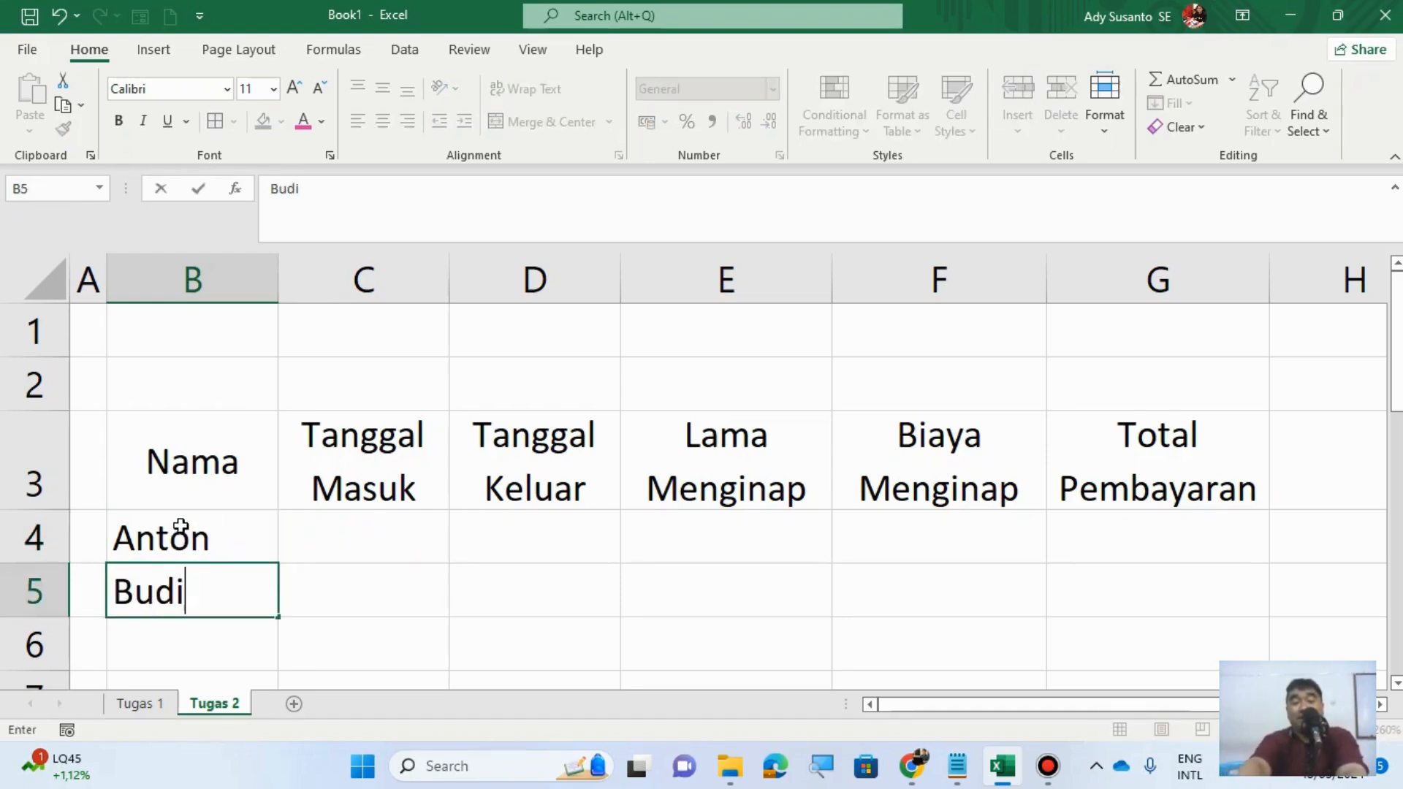
key("Return")
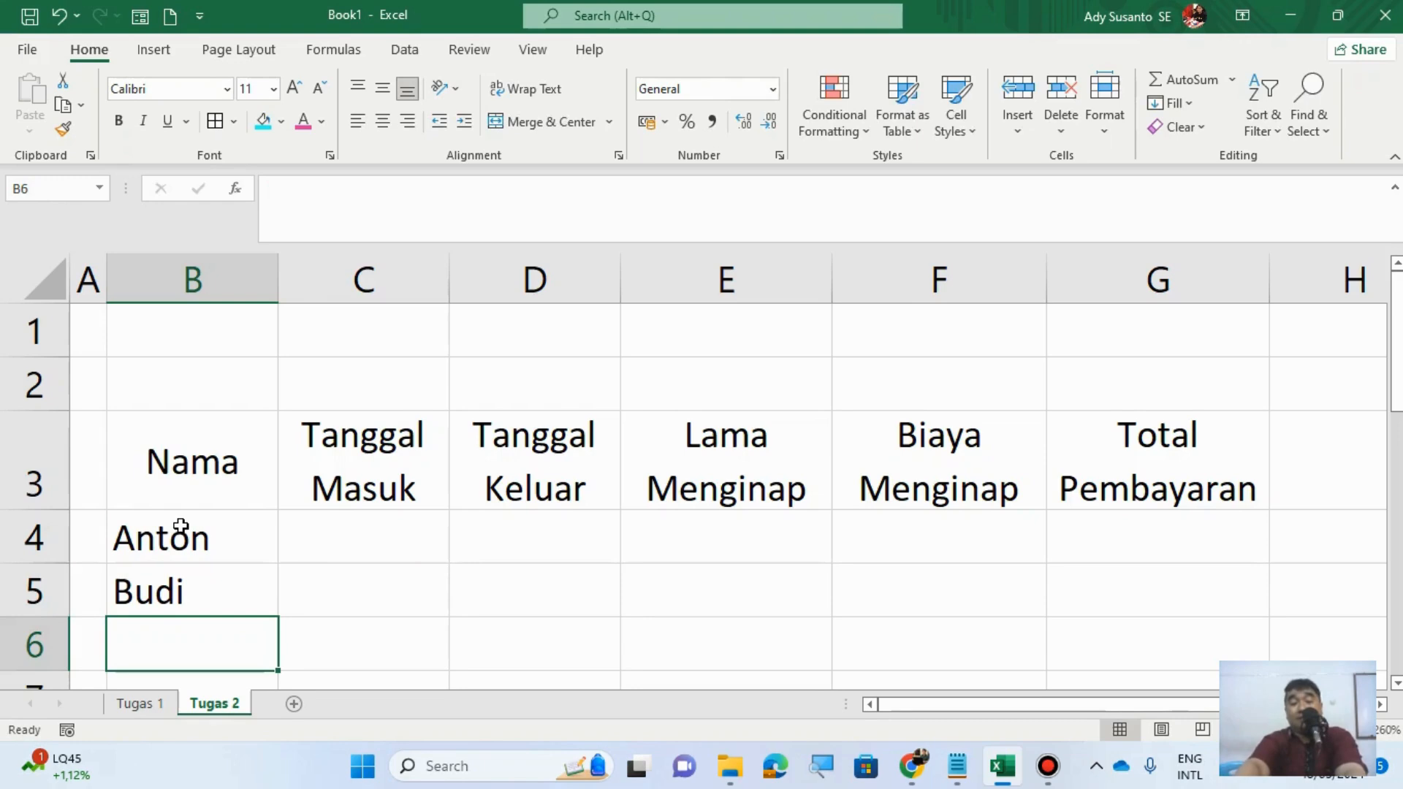
type("Cindy")
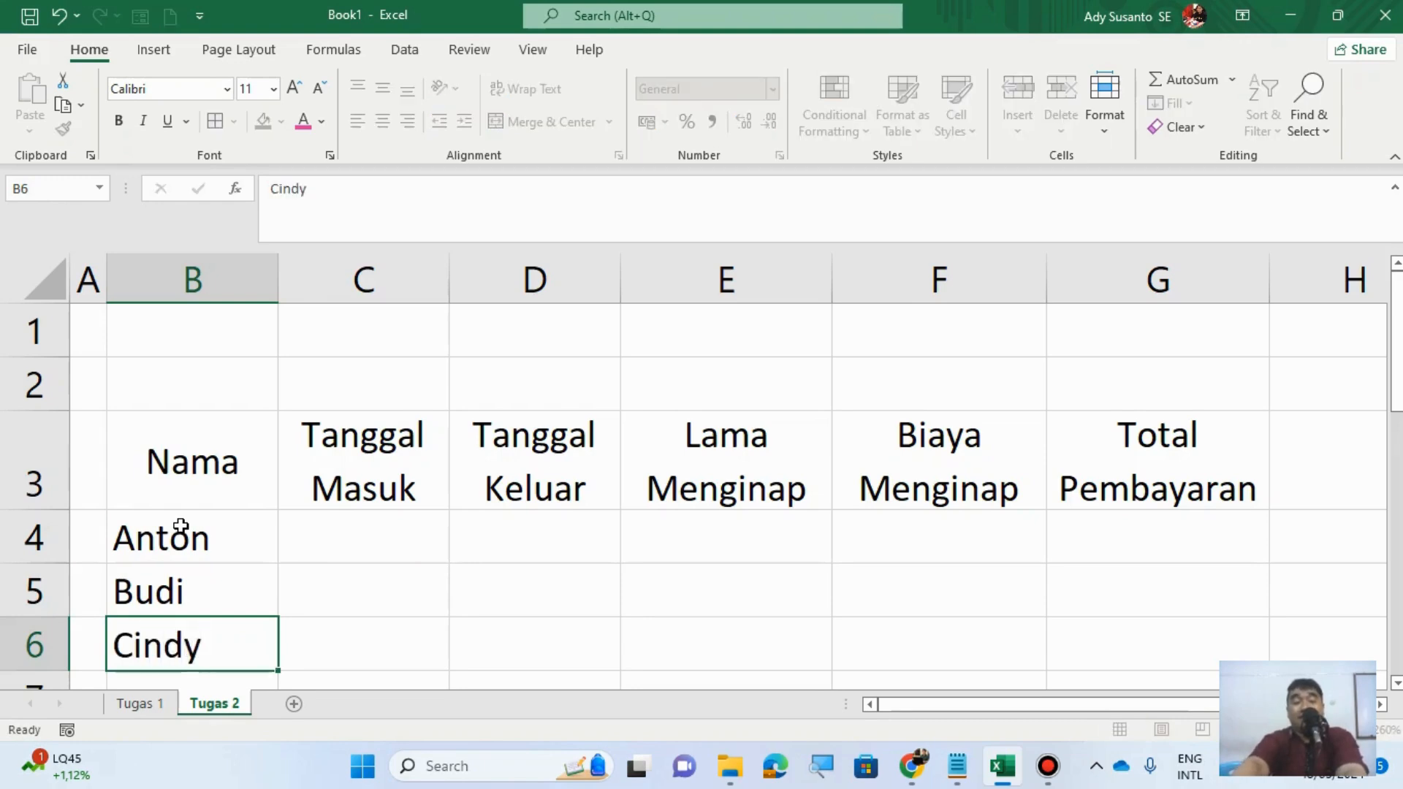
key("Return")
type("Angela")
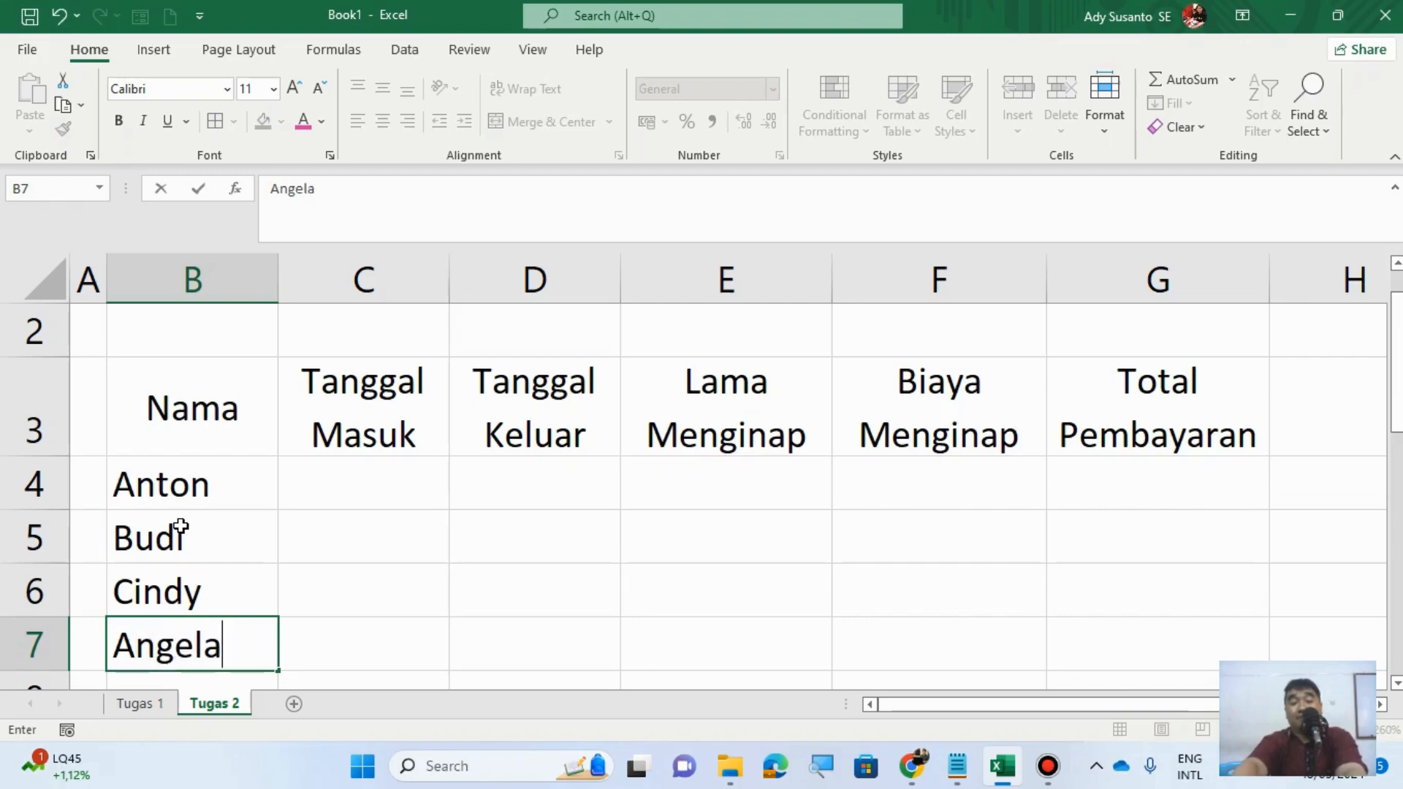
key("Return")
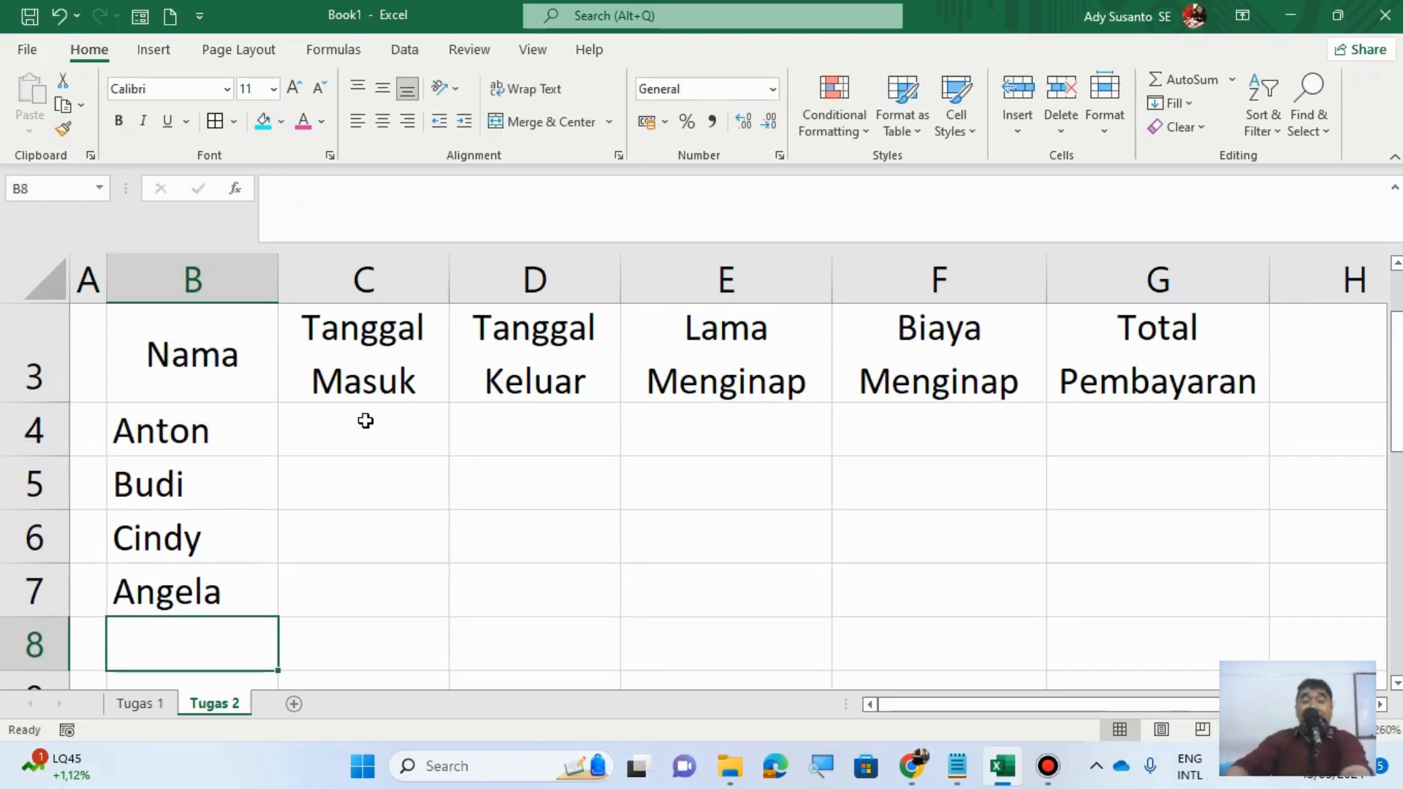
Step: Merge and centre B1:G1 above the table and enter the title Penginapan Semoga Betah
left_click(343, 427)
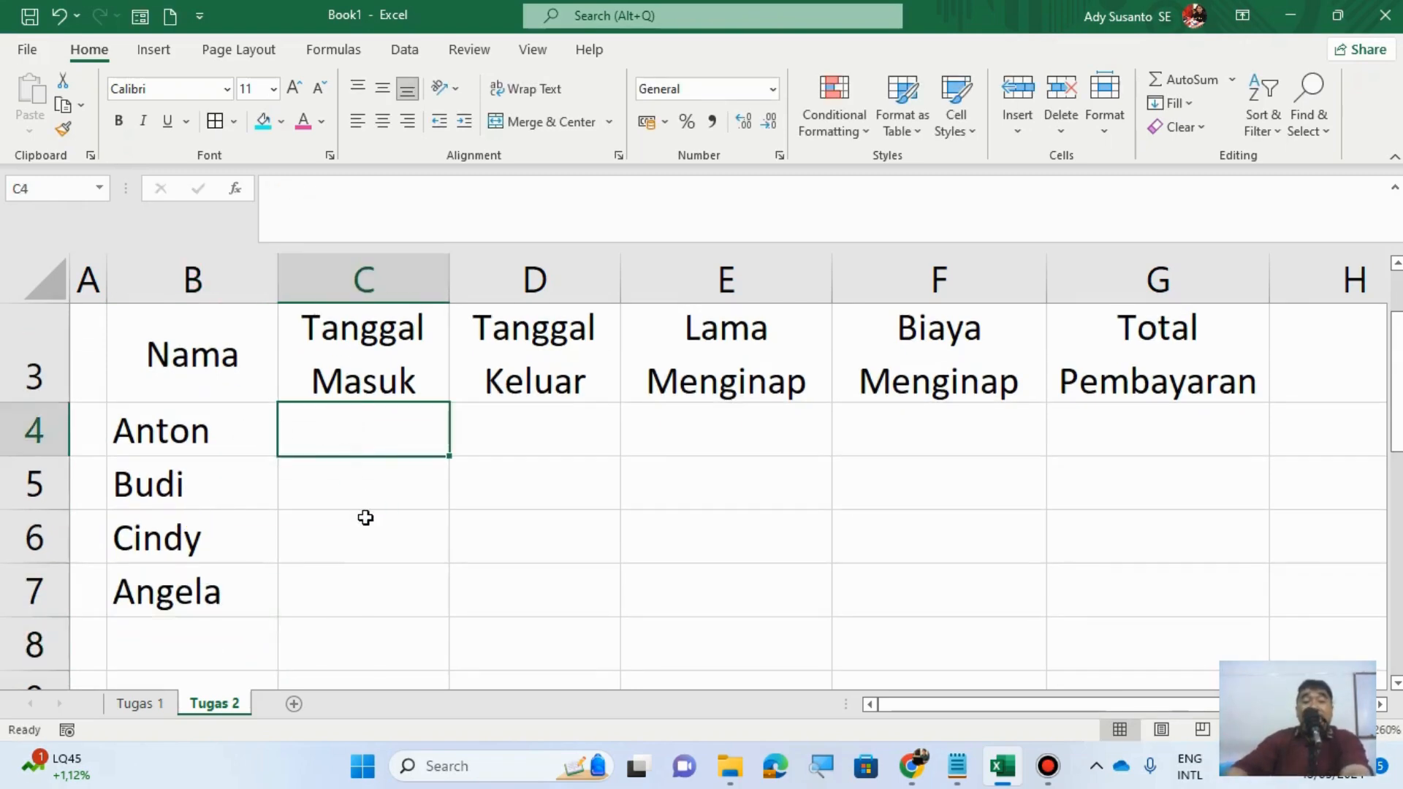
scroll(373, 537, "up", 1)
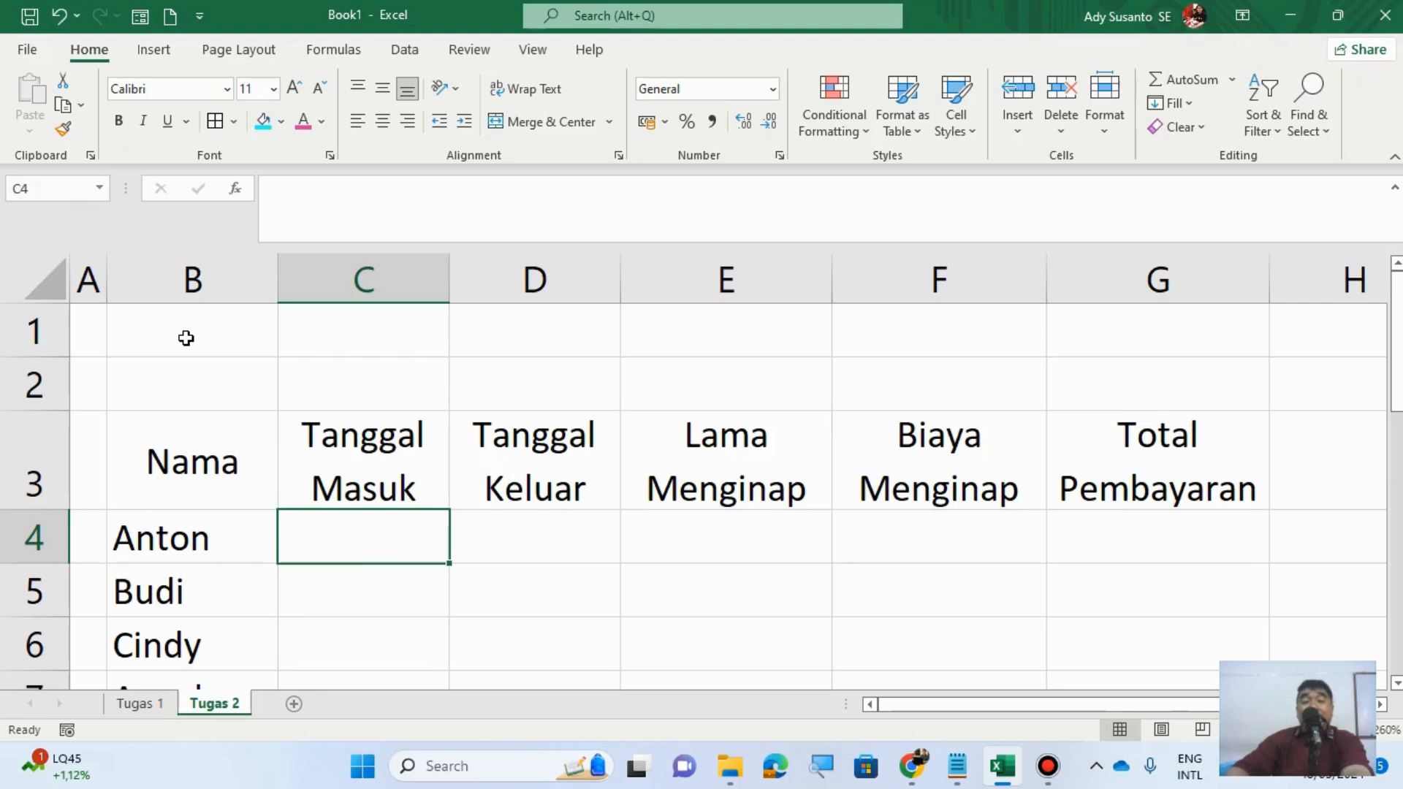
left_click_drag(187, 338, 1177, 328)
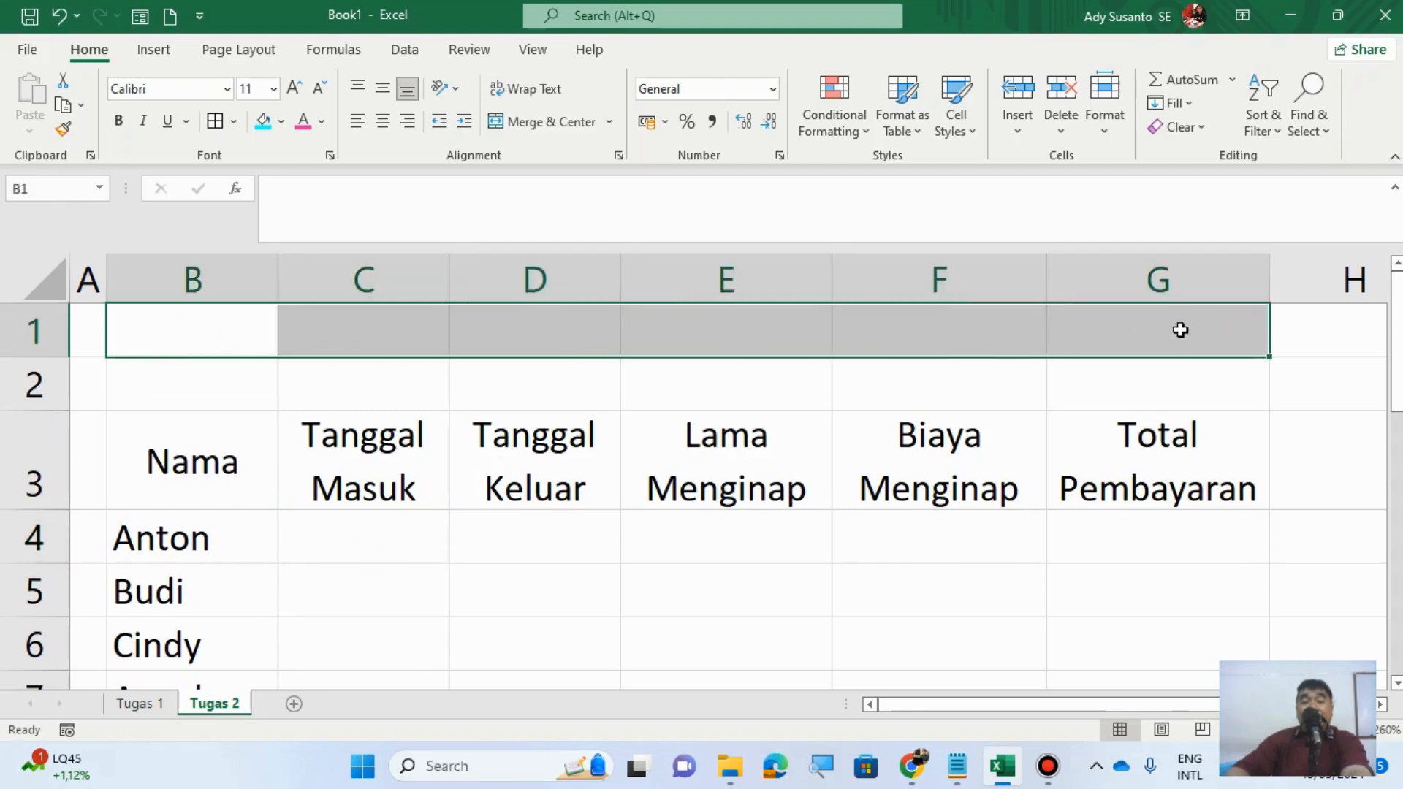
left_click(557, 124)
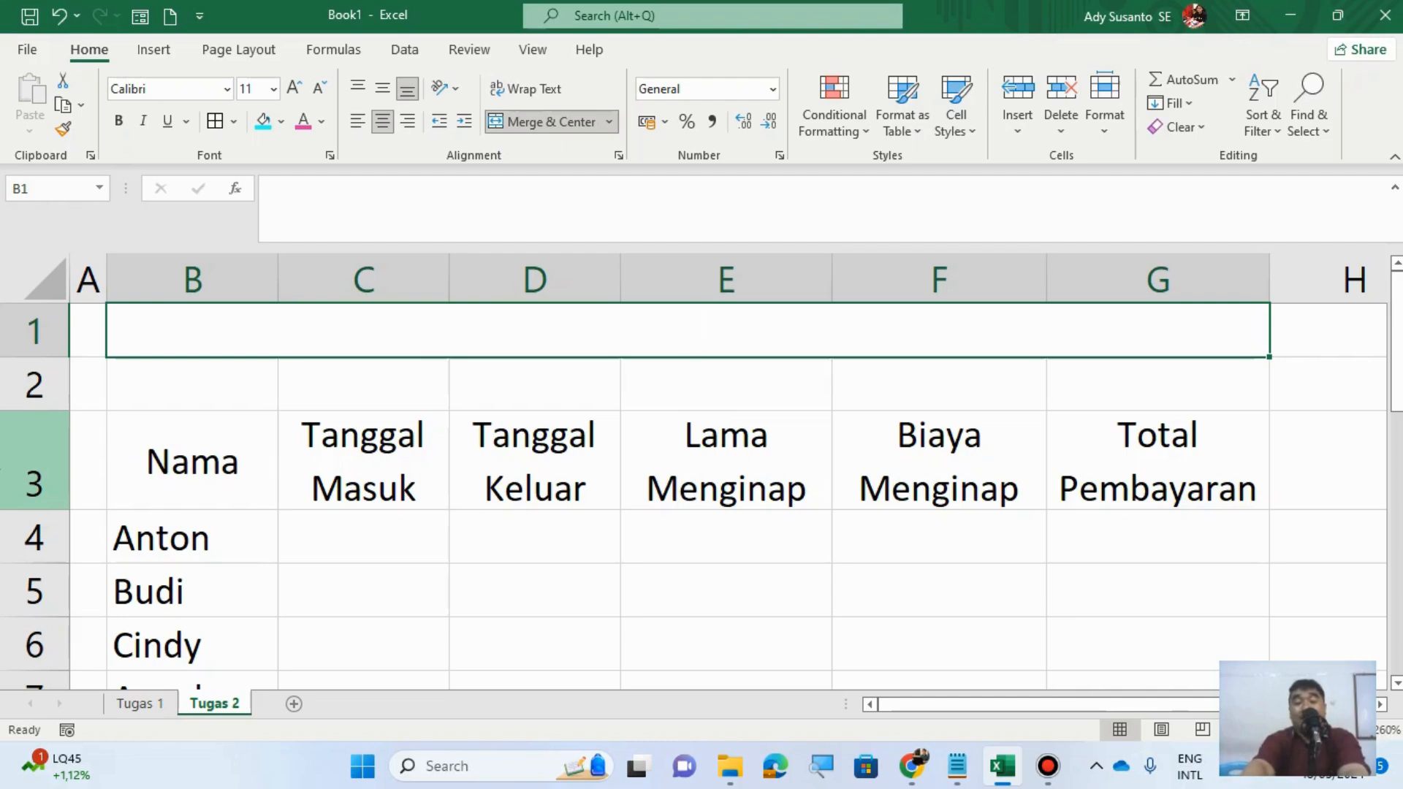
type("Penginapa")
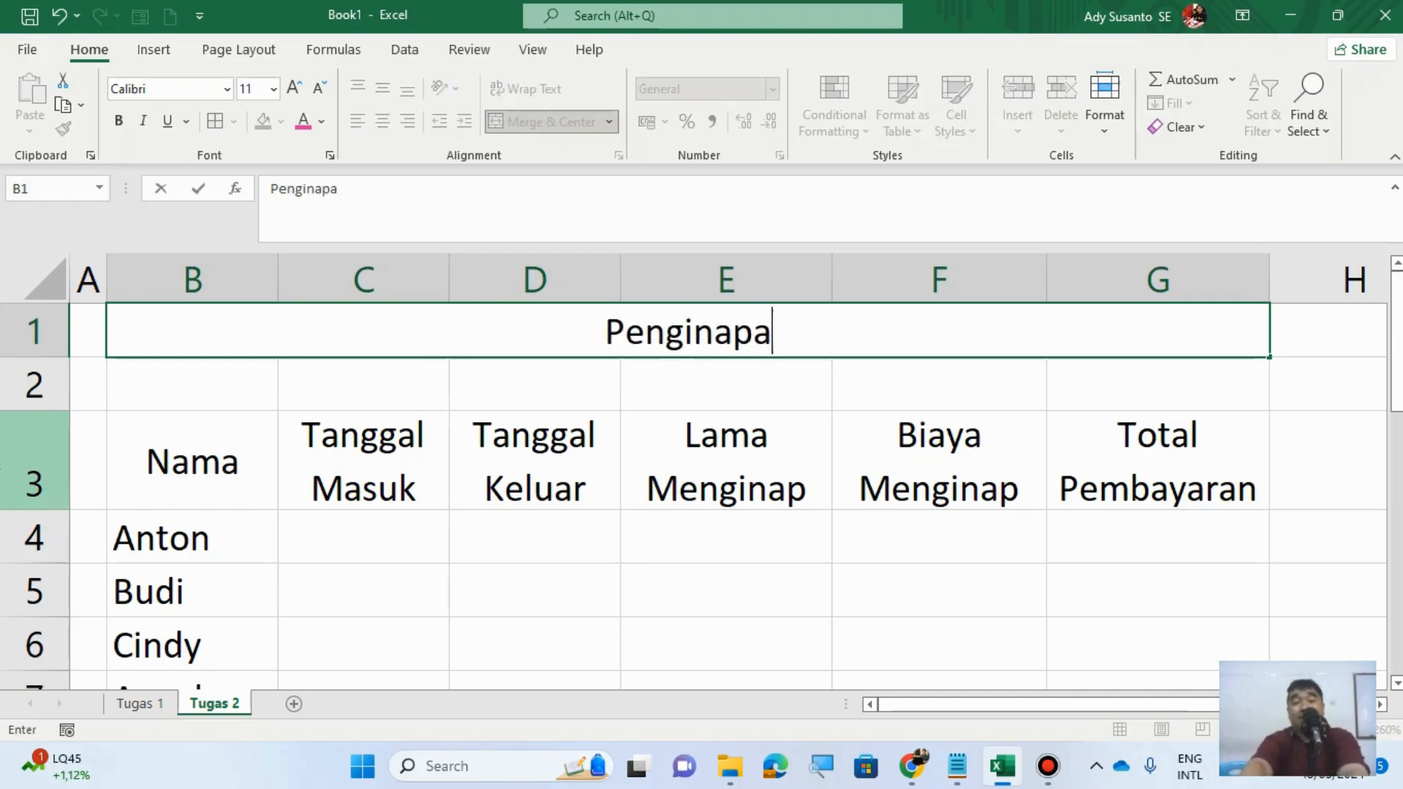
type("n Semog")
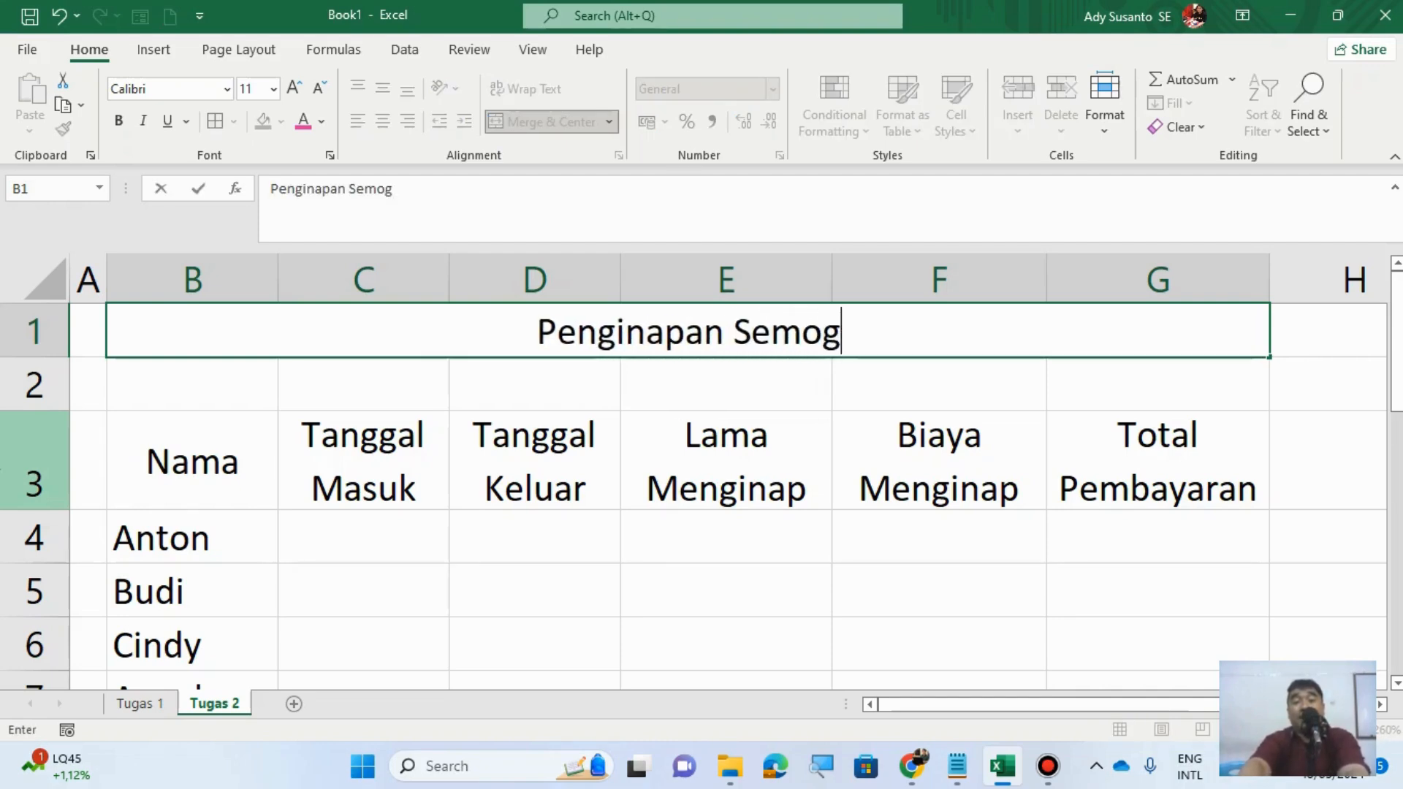
type("a Beta")
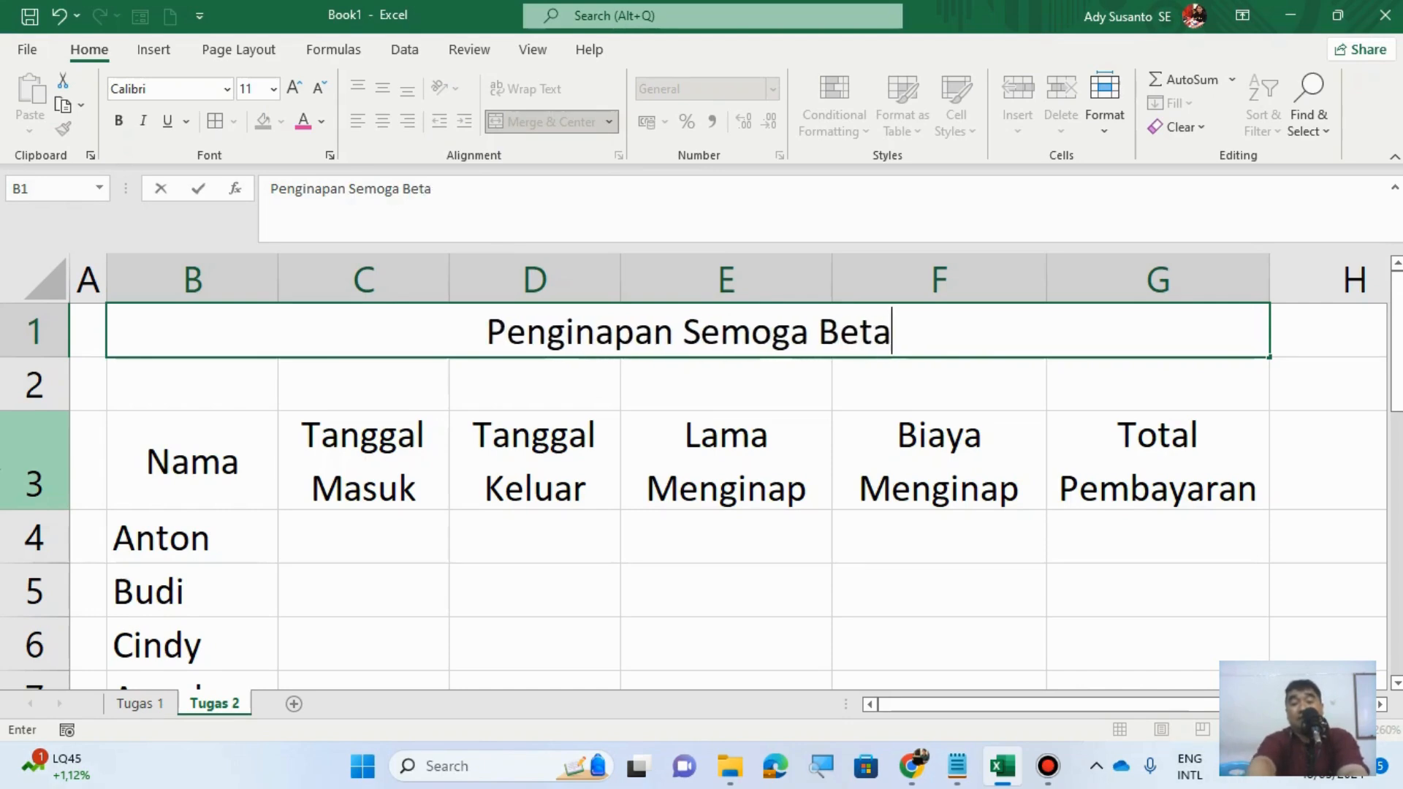
type("h")
key("Return")
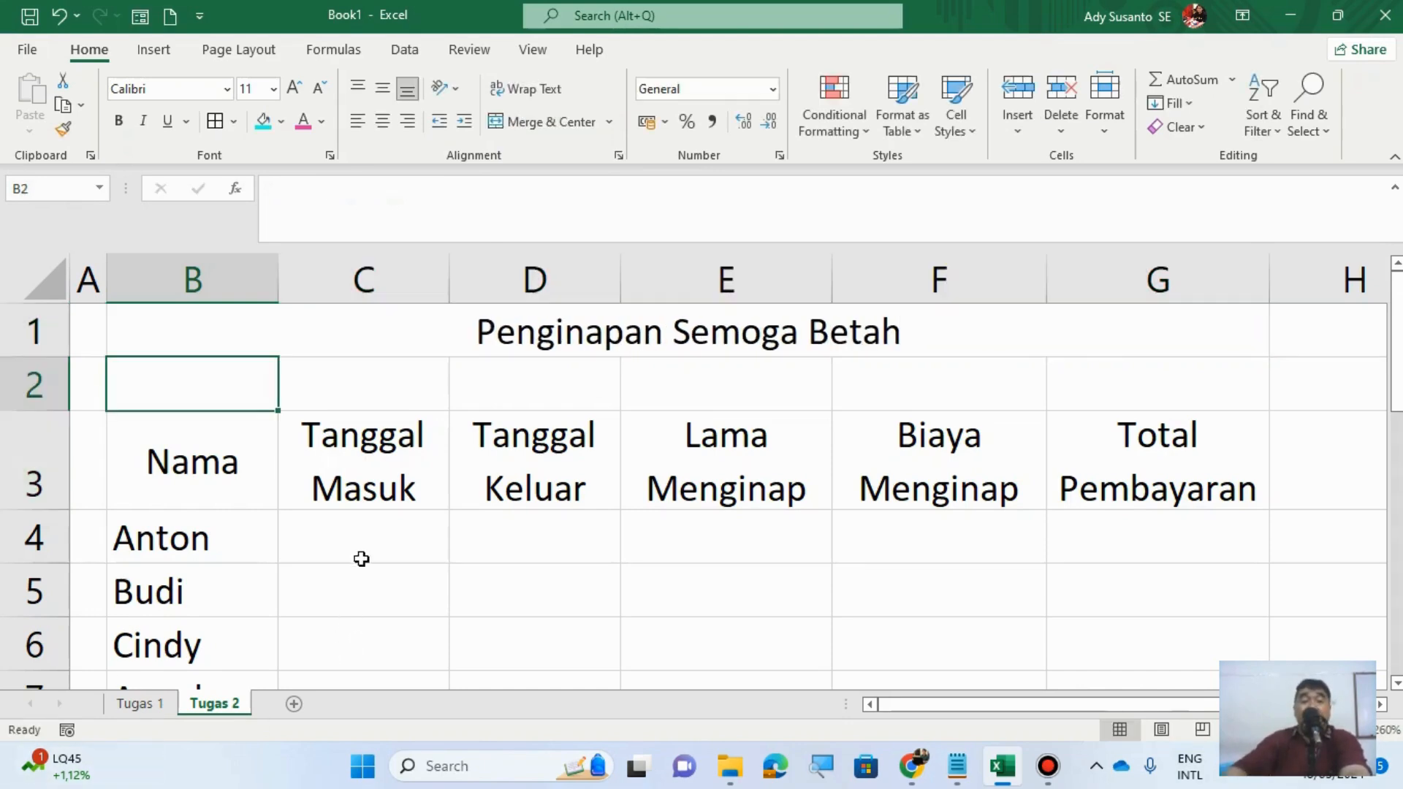
Step: Switch to Notepad and add the line Tanggal/Bulan/Tahun below Field, separated by a blank line
left_click(346, 536)
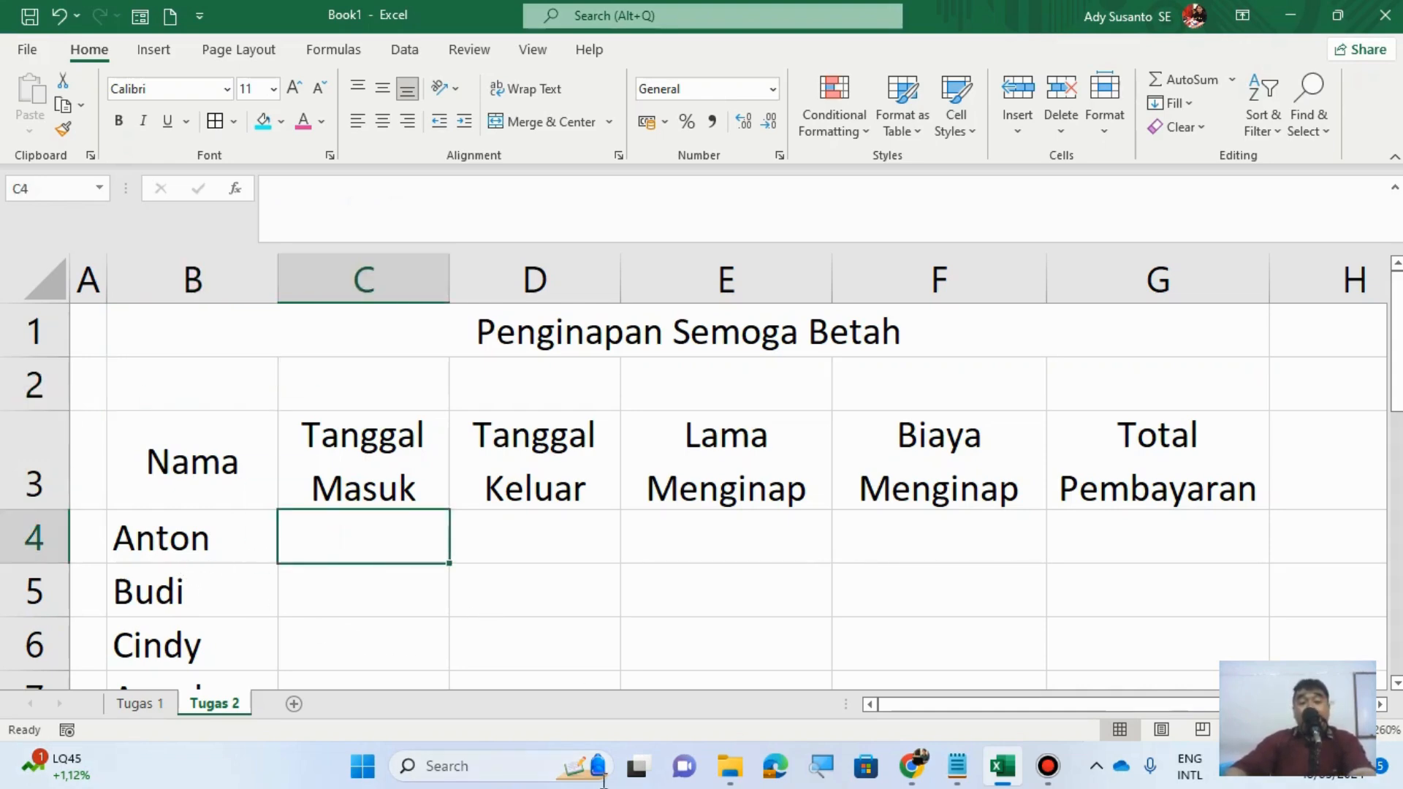
left_click(957, 767)
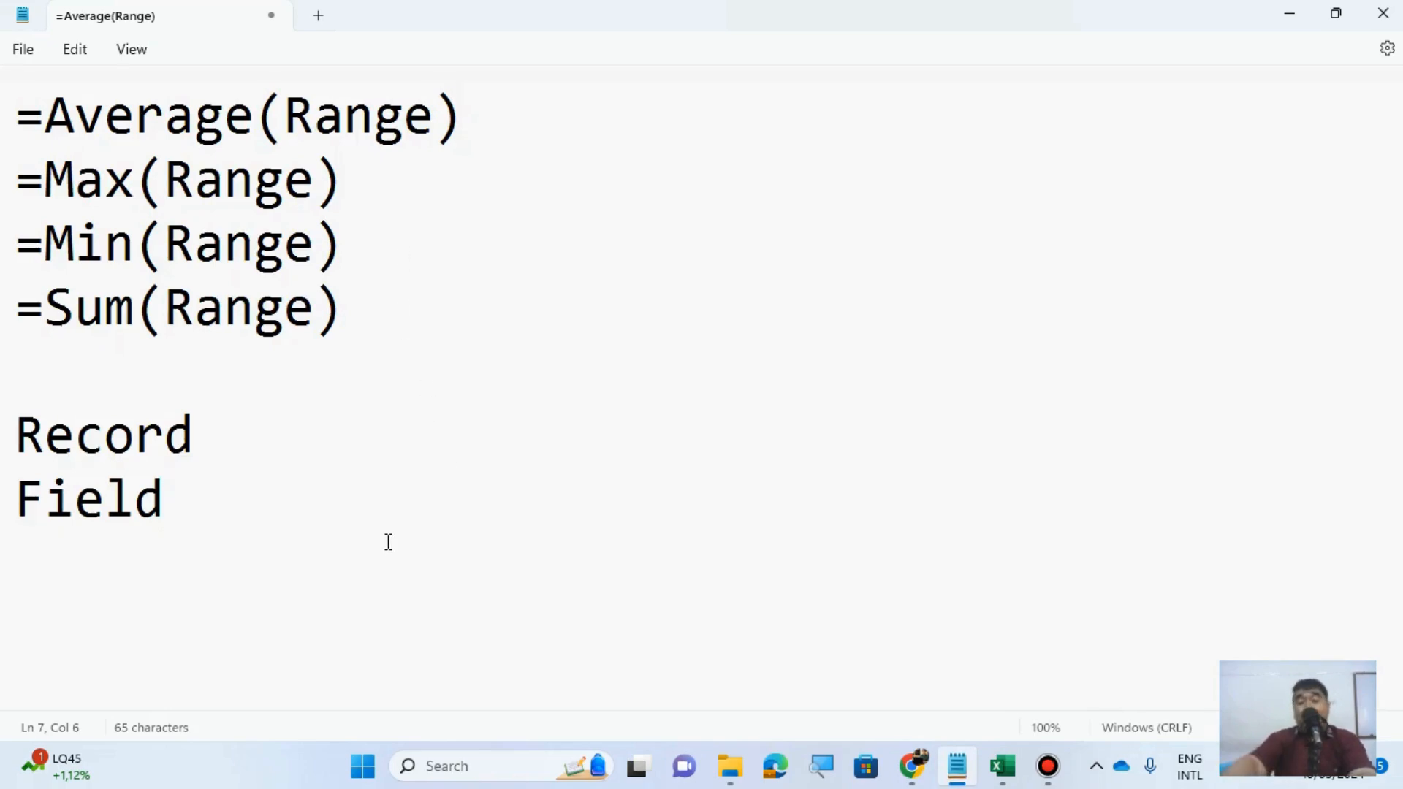
key("Return")
key("Return")
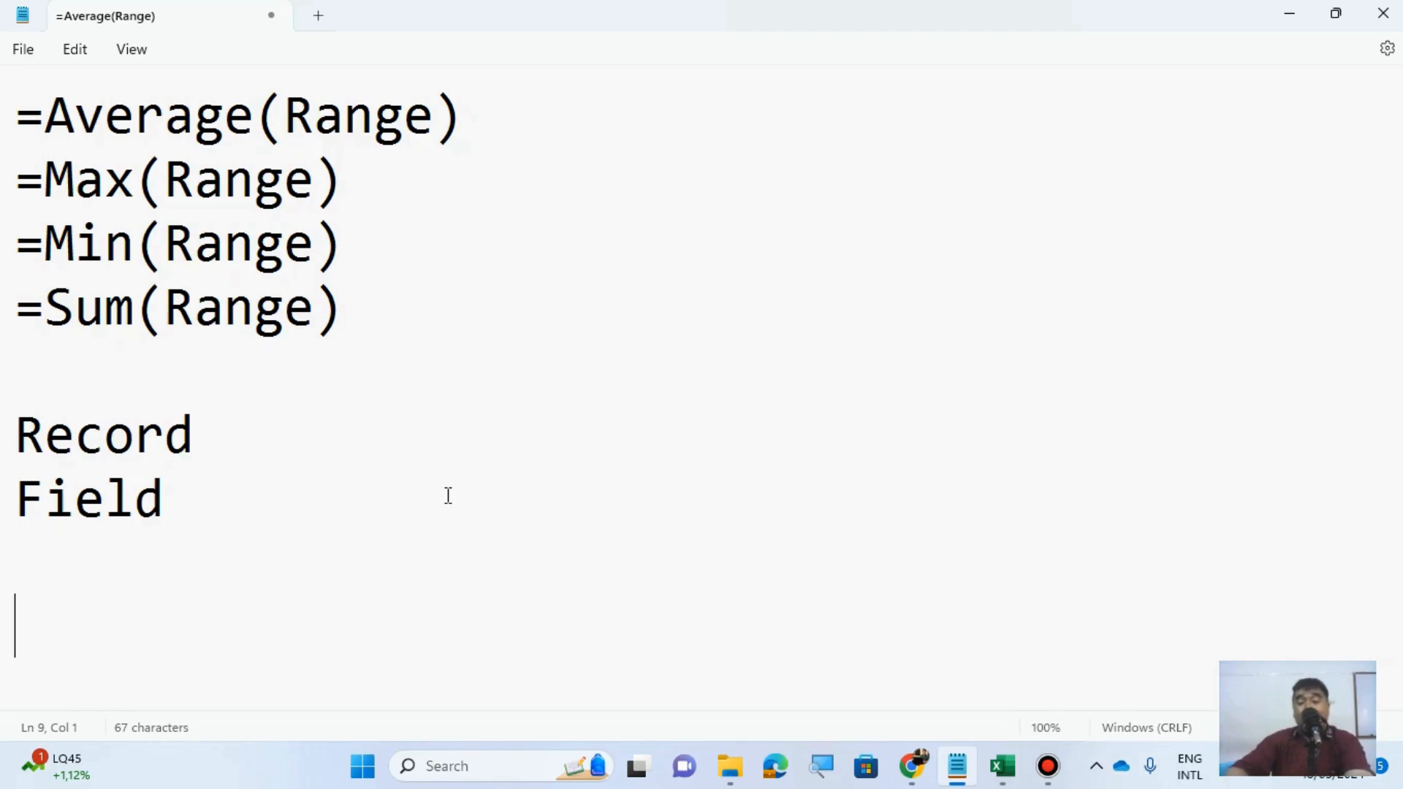
type("T")
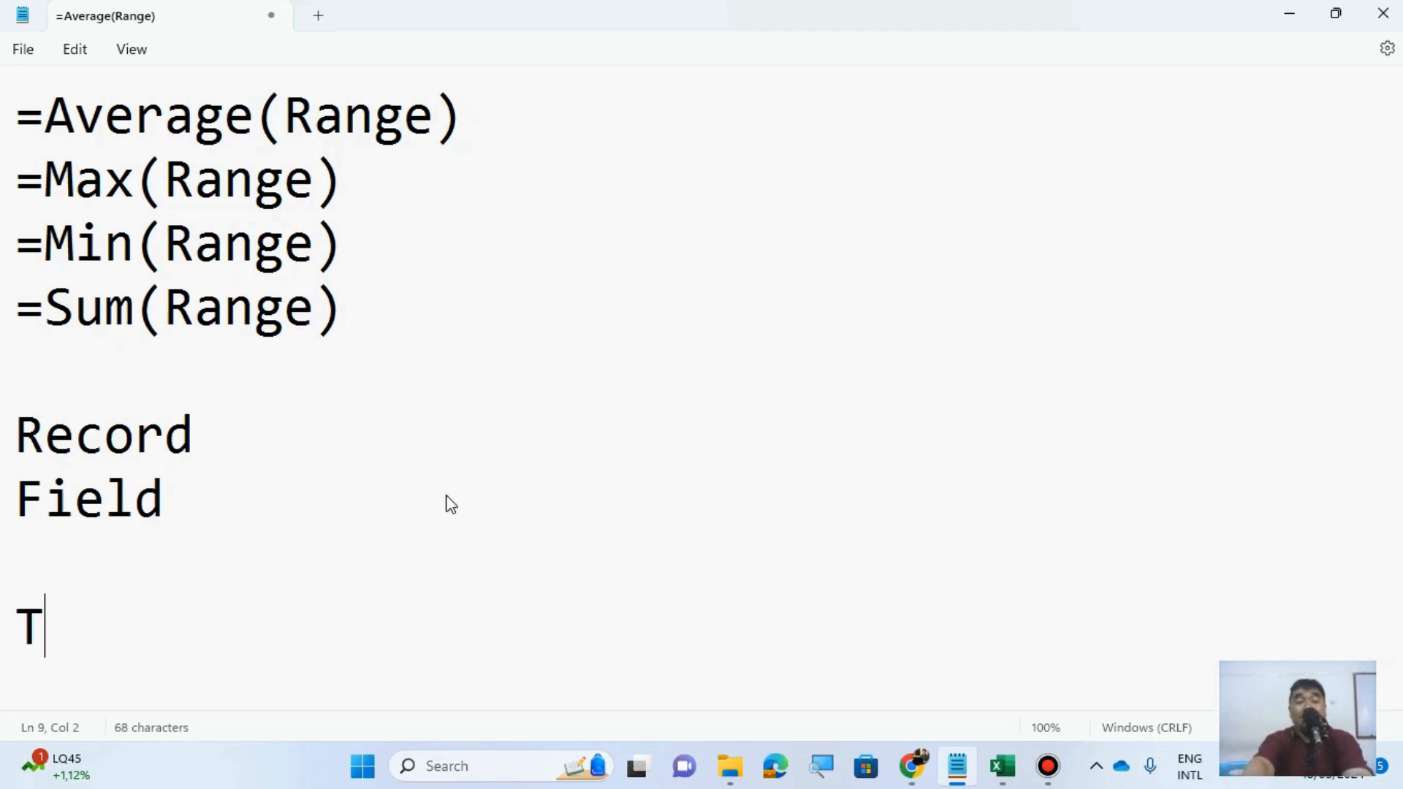
type("anggal")
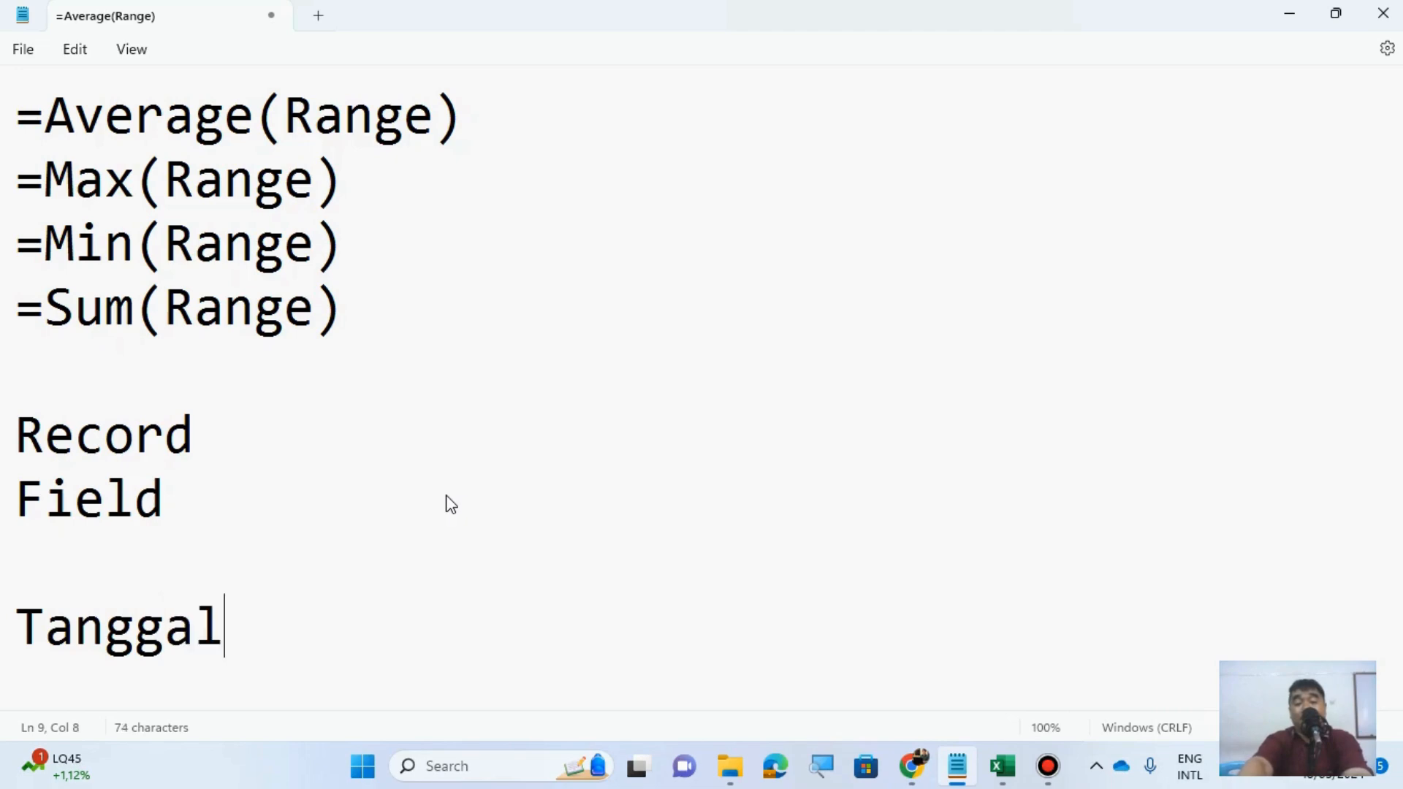
type("/B")
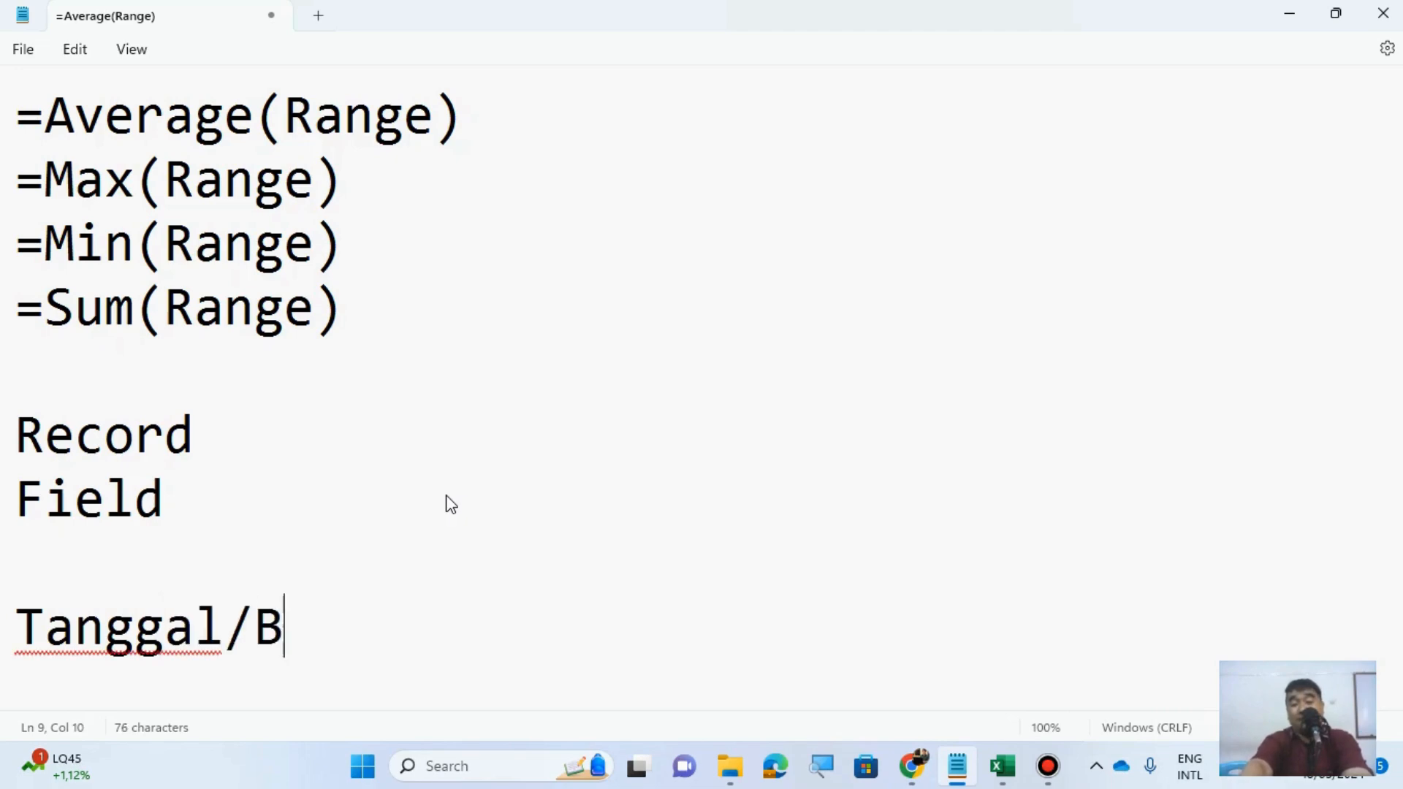
type("ulan")
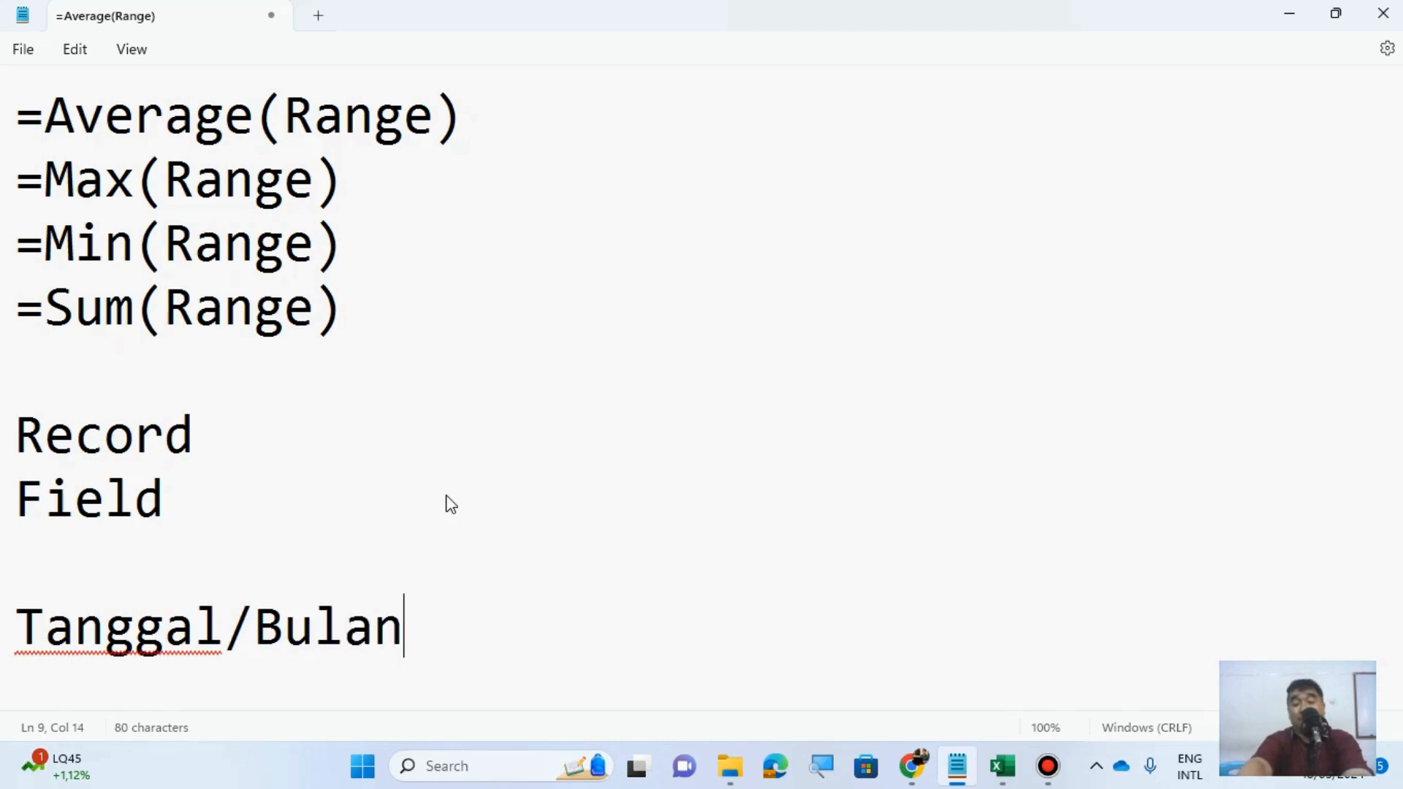
type("/Tah")
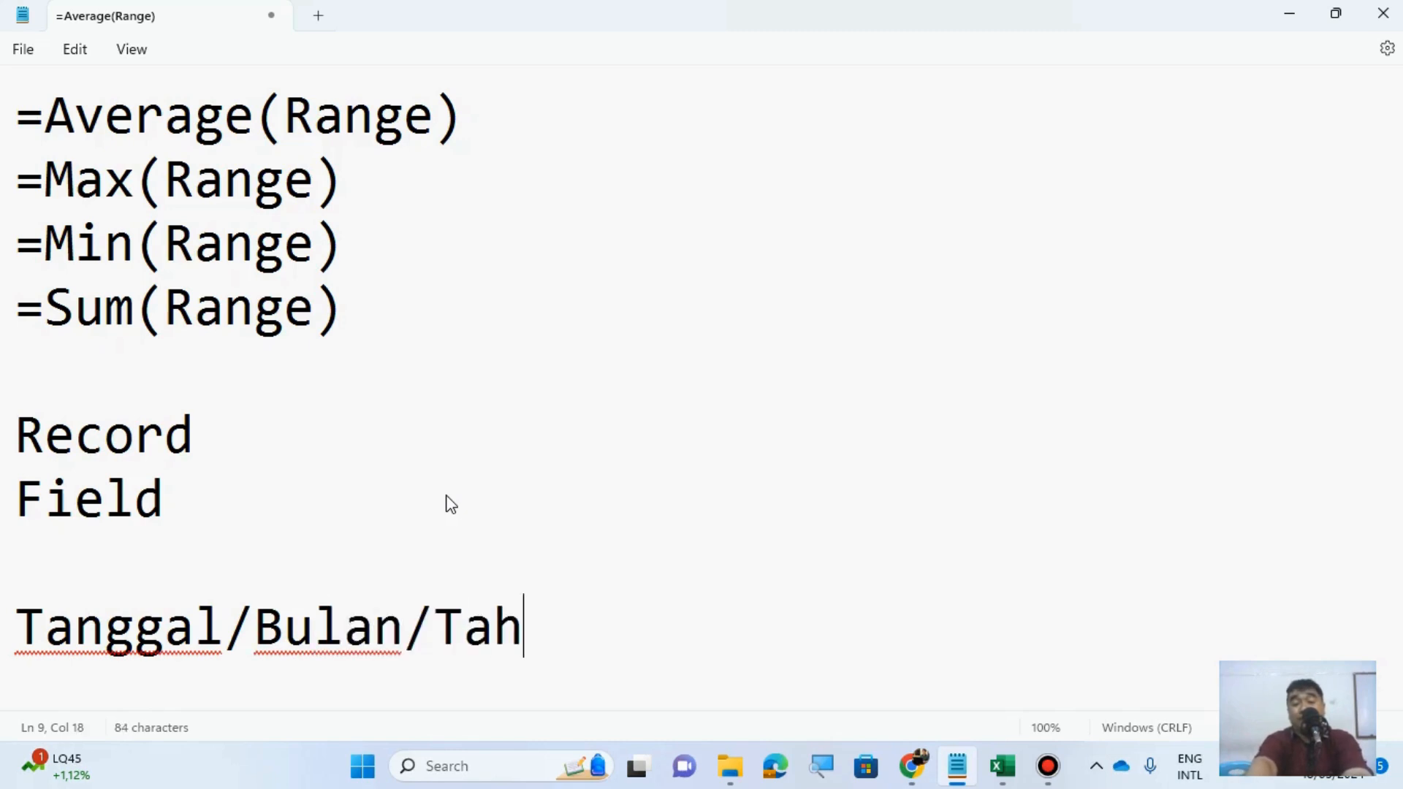
type("in")
key("BackSpace")
key("BackSpace")
type("un")
key("Return")
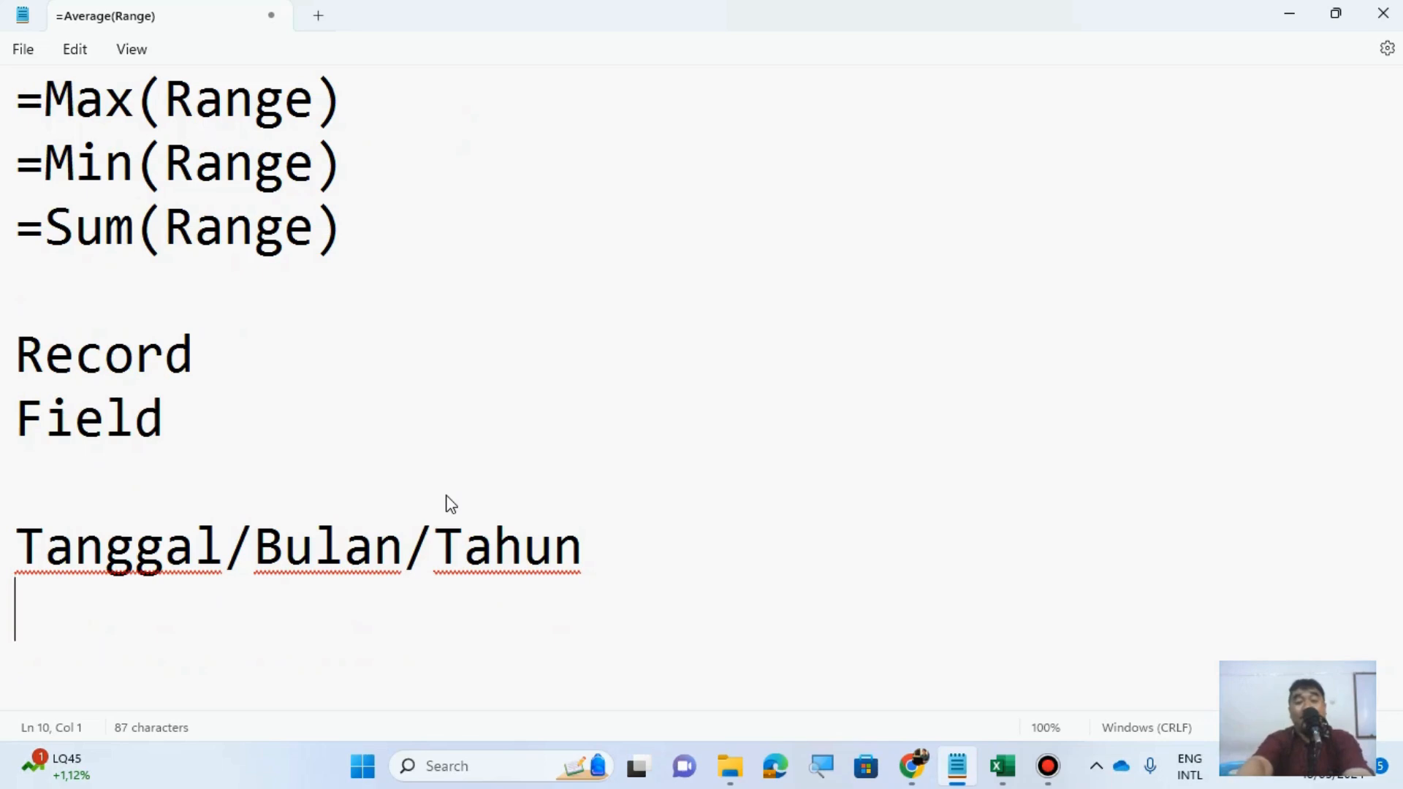
Step: Add the alternative format Bulan/Tanggal/Tahun on the next line and highlight the Tanggal/Bulan/Tahun line
type("Bulsn")
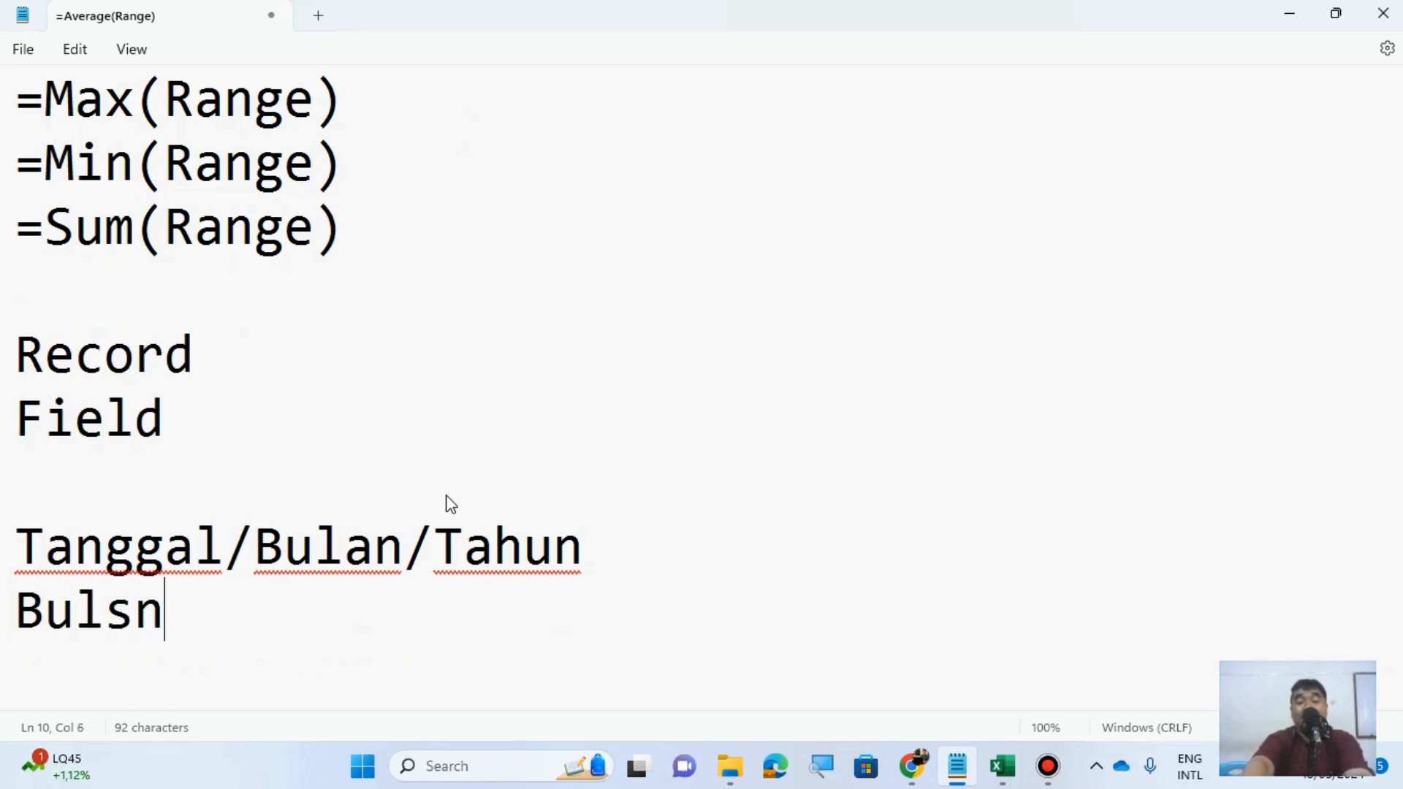
key("BackSpace")
key("BackSpace")
type("an")
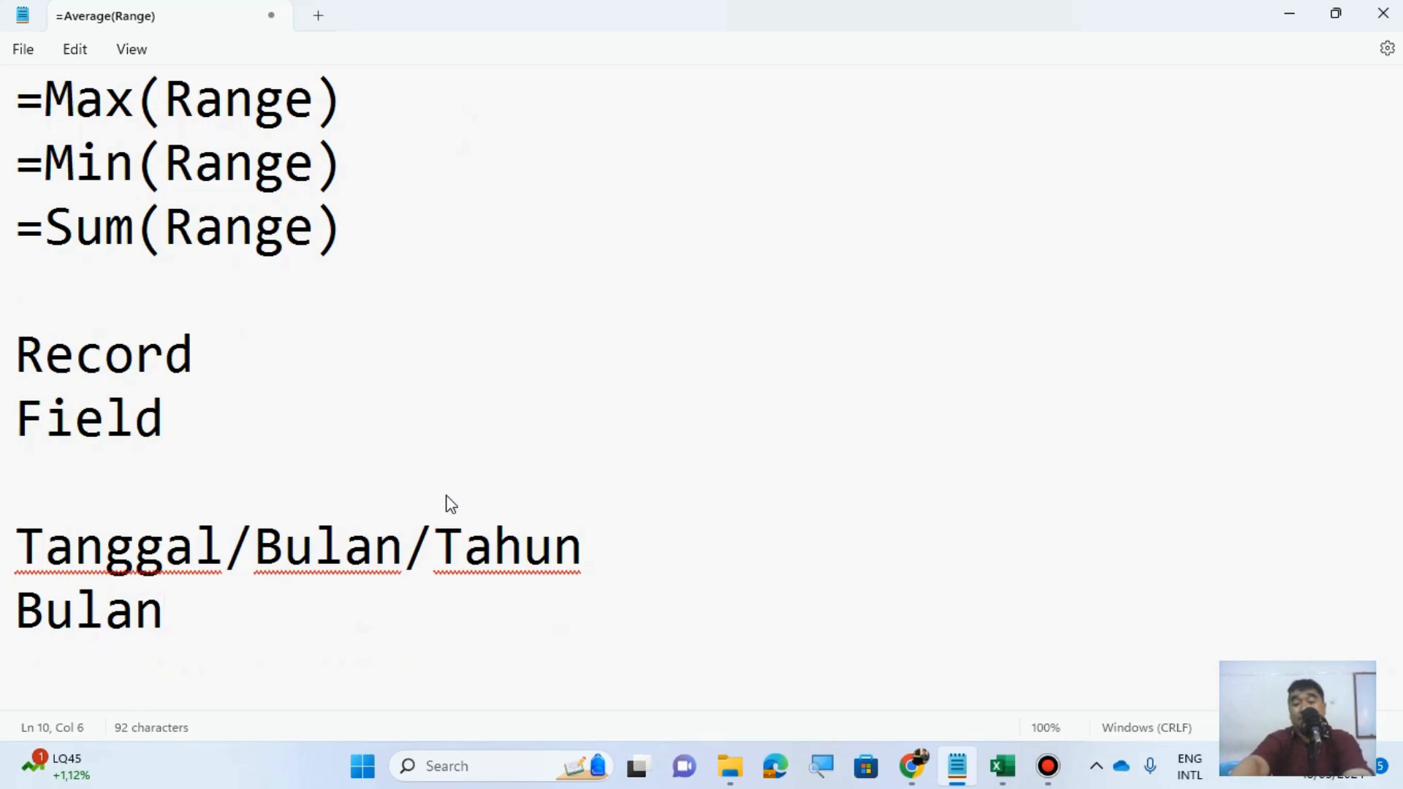
type("/Tang")
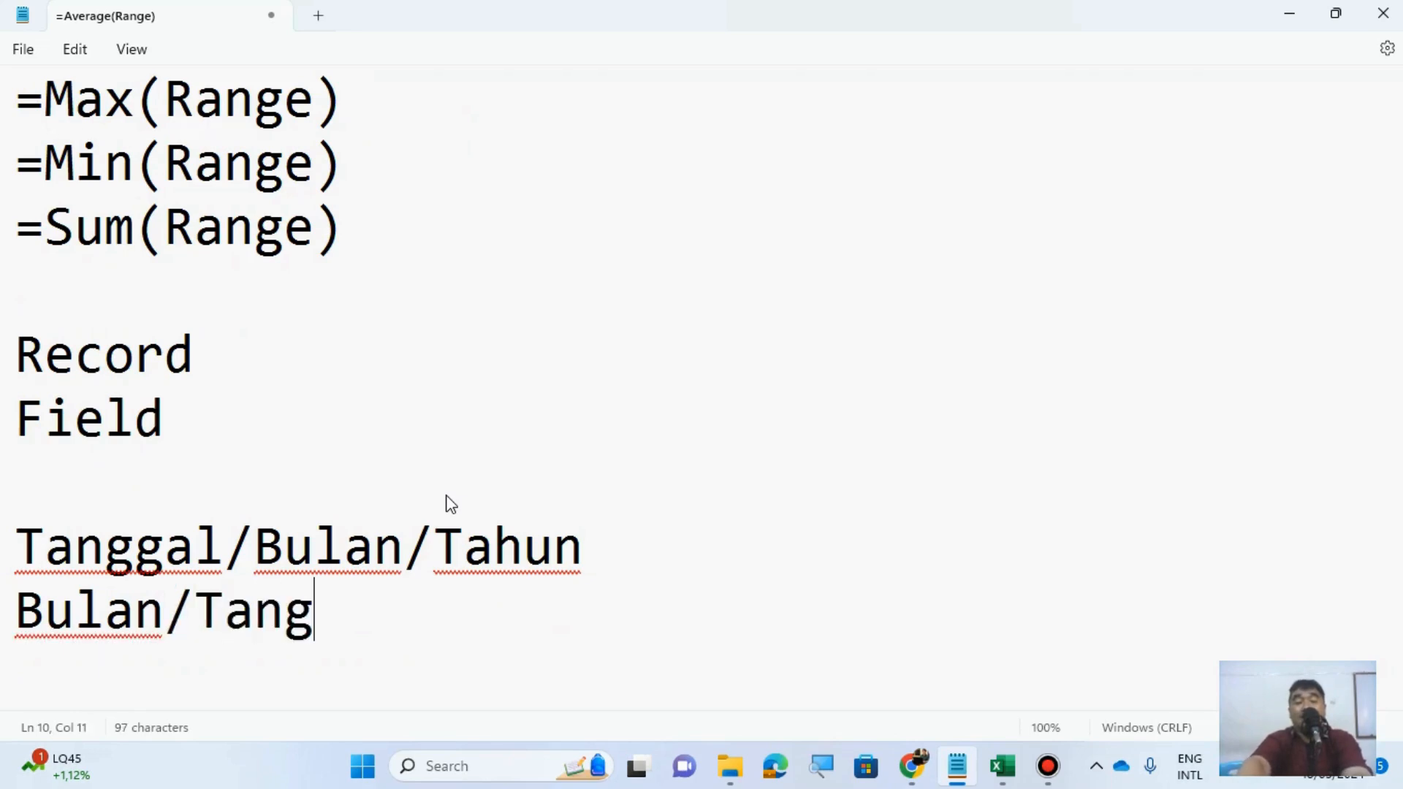
type("gal")
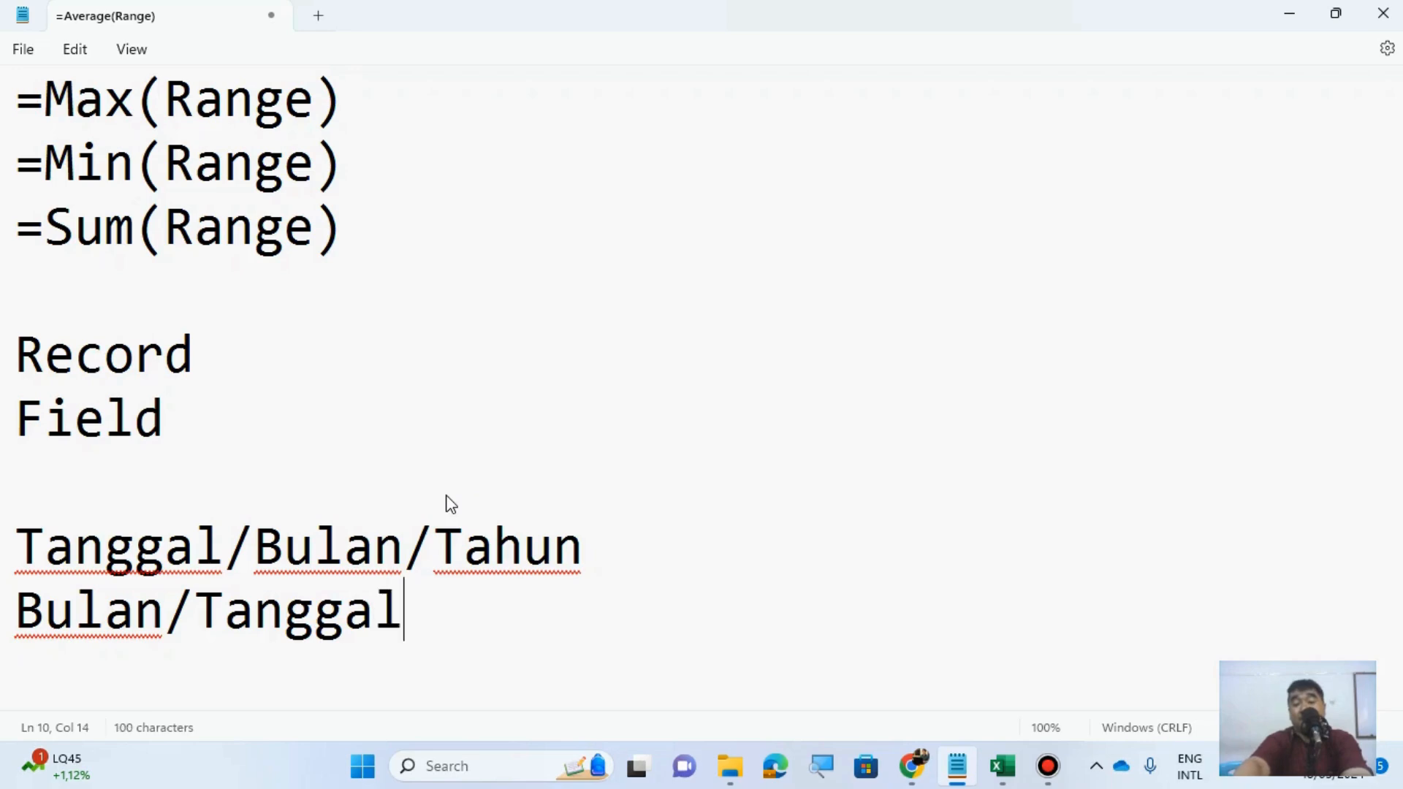
type("/Tahun")
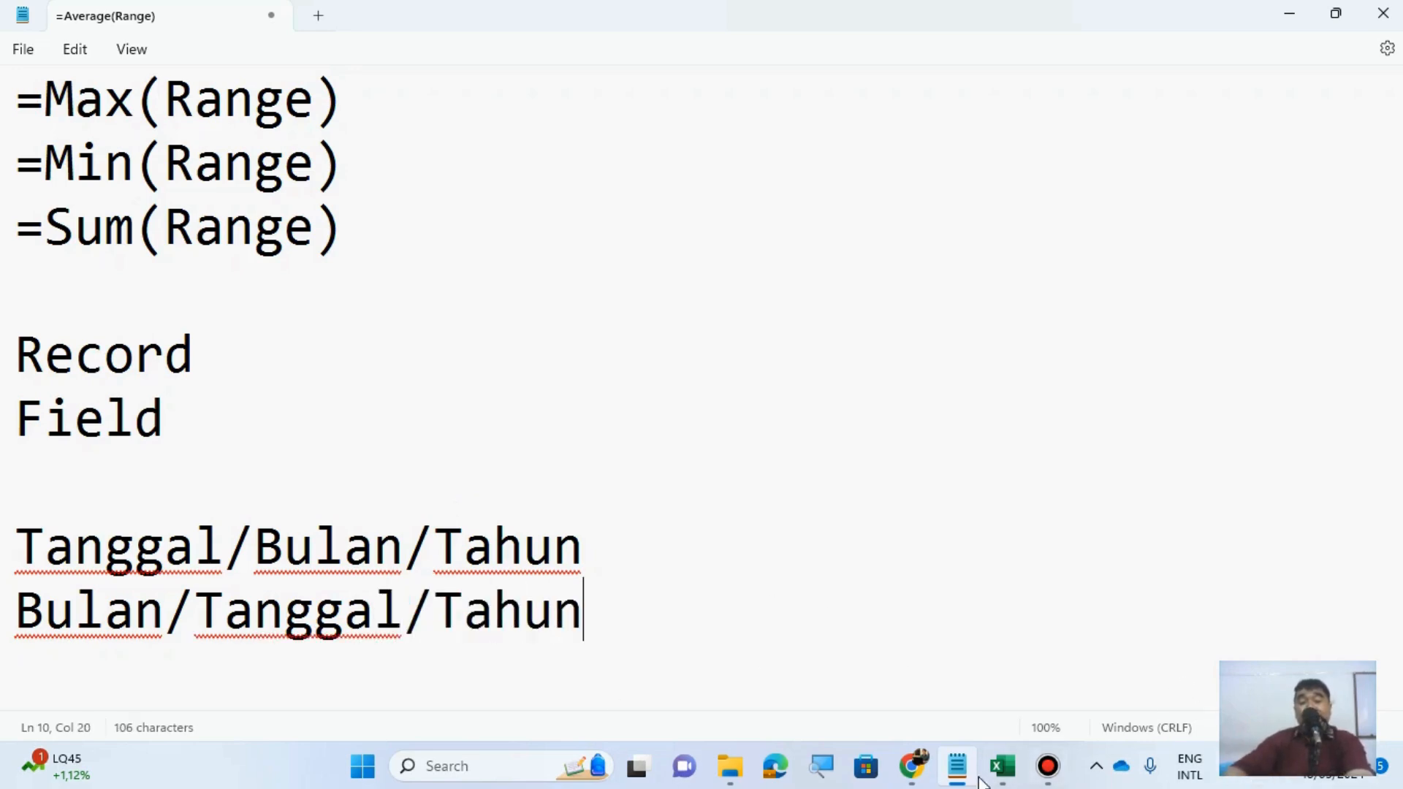
mouse_move(1005, 780)
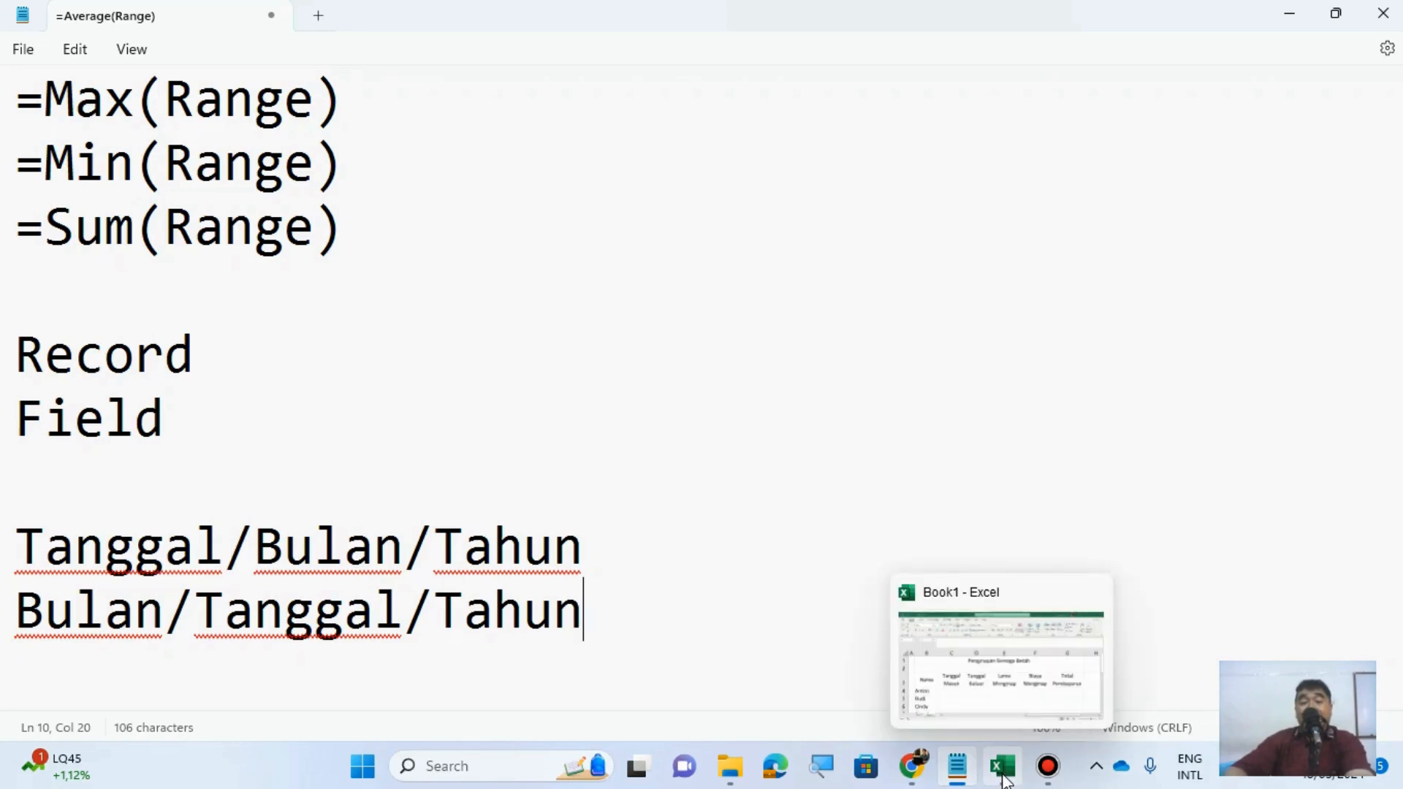
left_click_drag(27, 548, 594, 537)
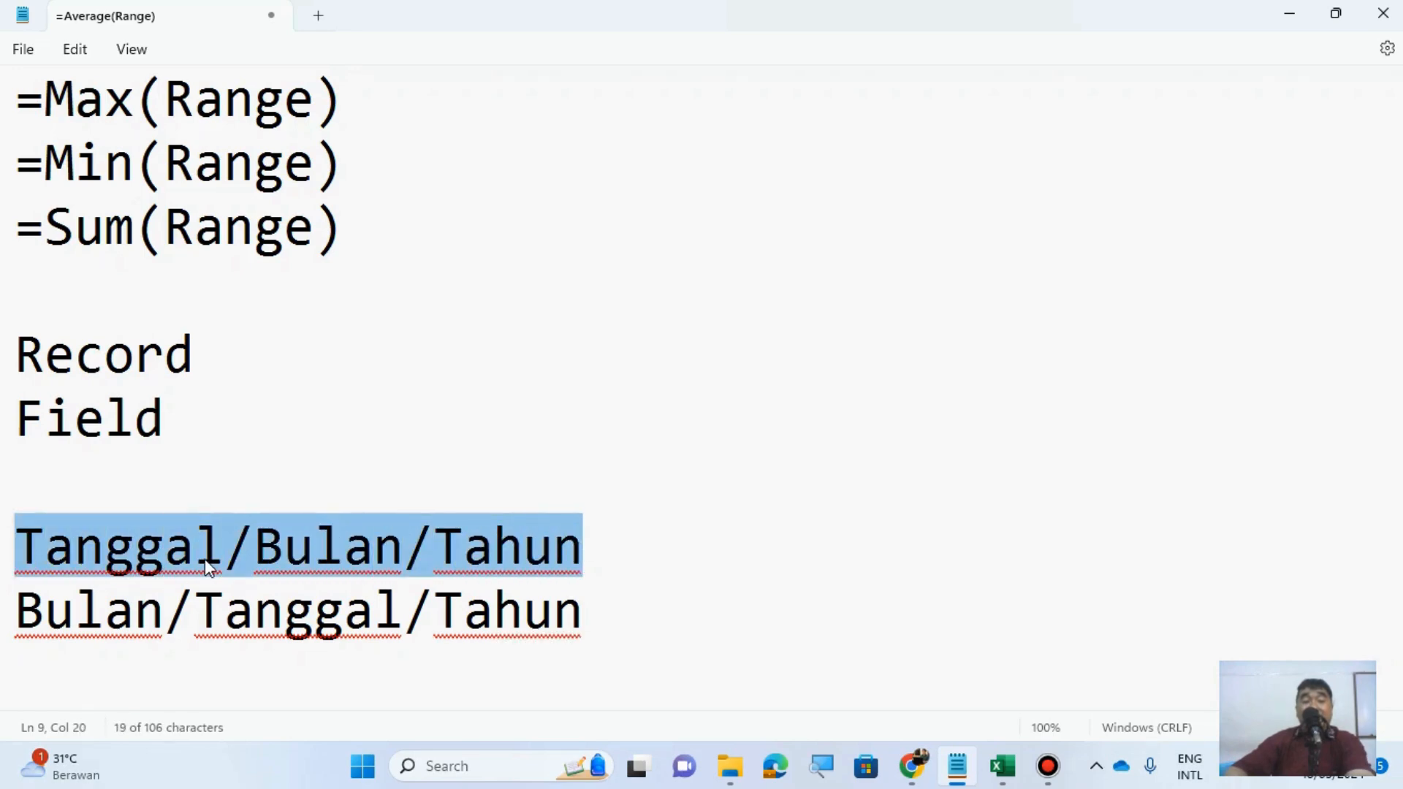
Step: Switch back to Excel and enter the first guest's dates: 1/5/2024 in C4 and 2/5/2024 in D4
left_click(1003, 765)
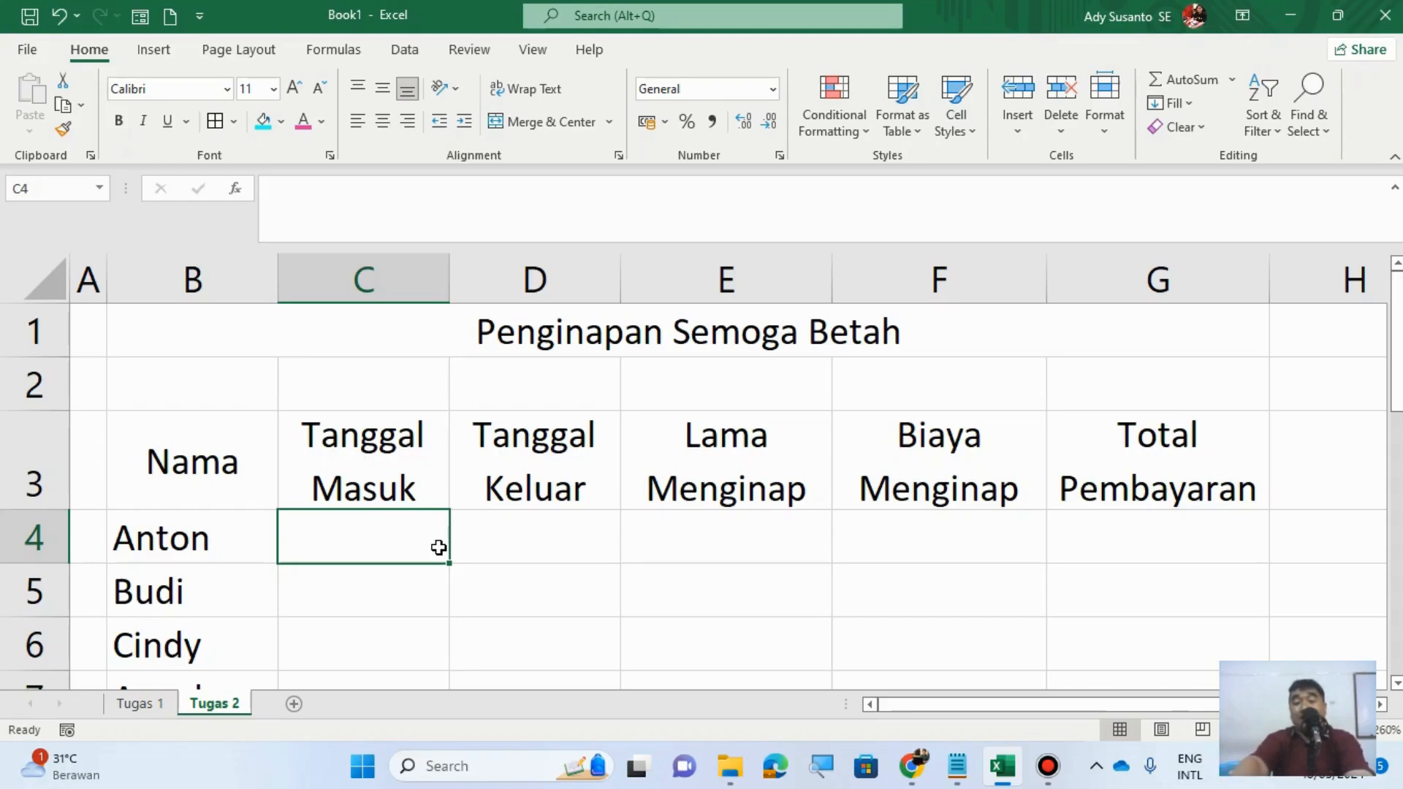
type("1/")
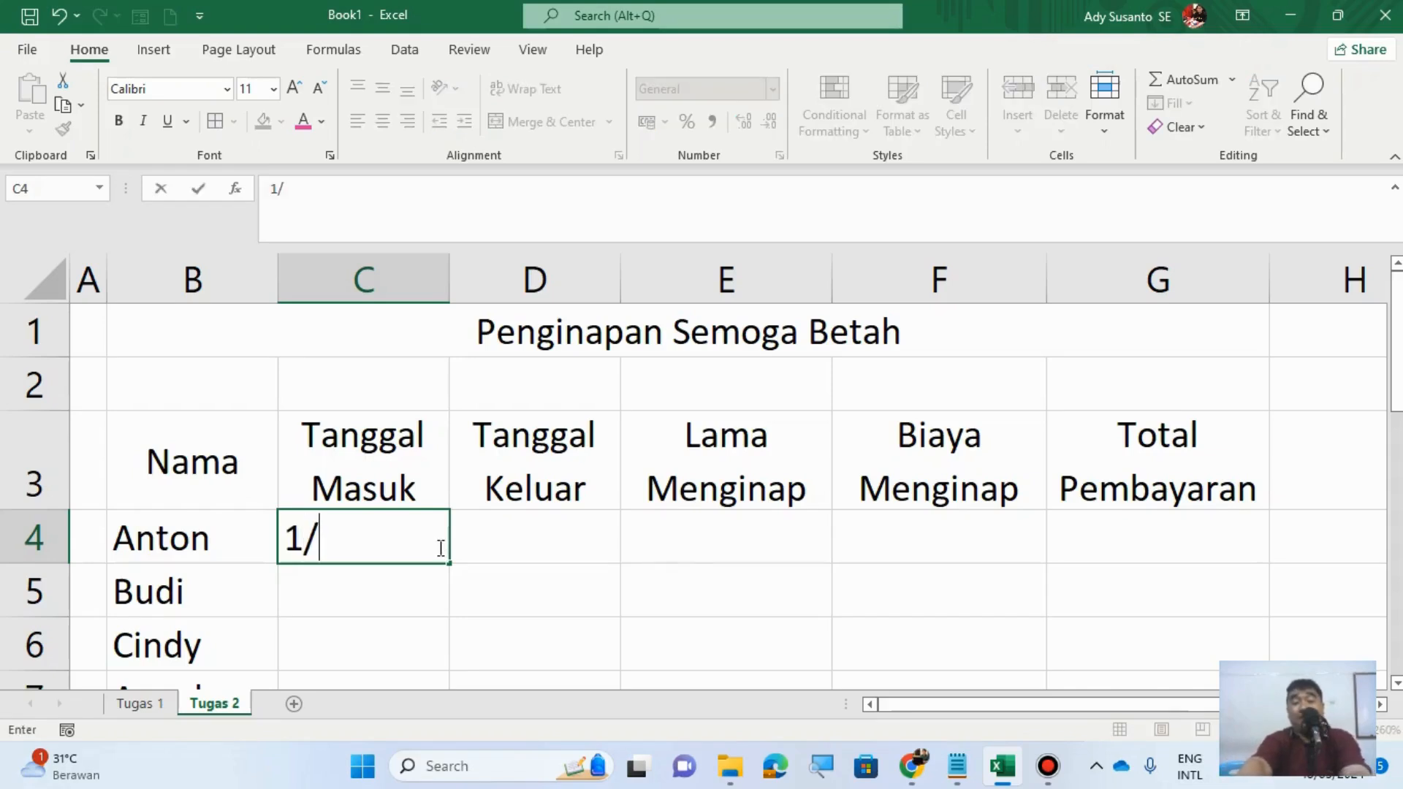
type("5/")
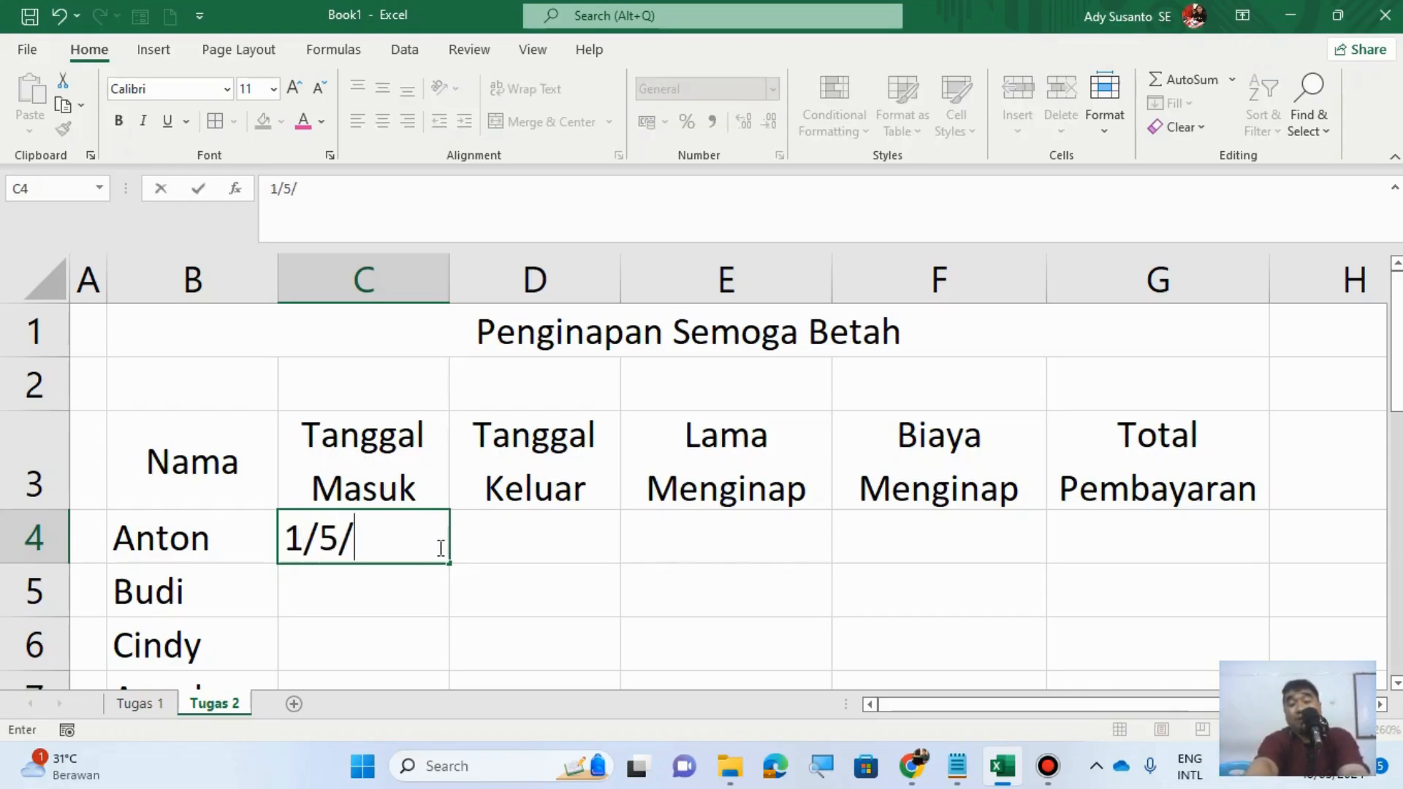
type("2024")
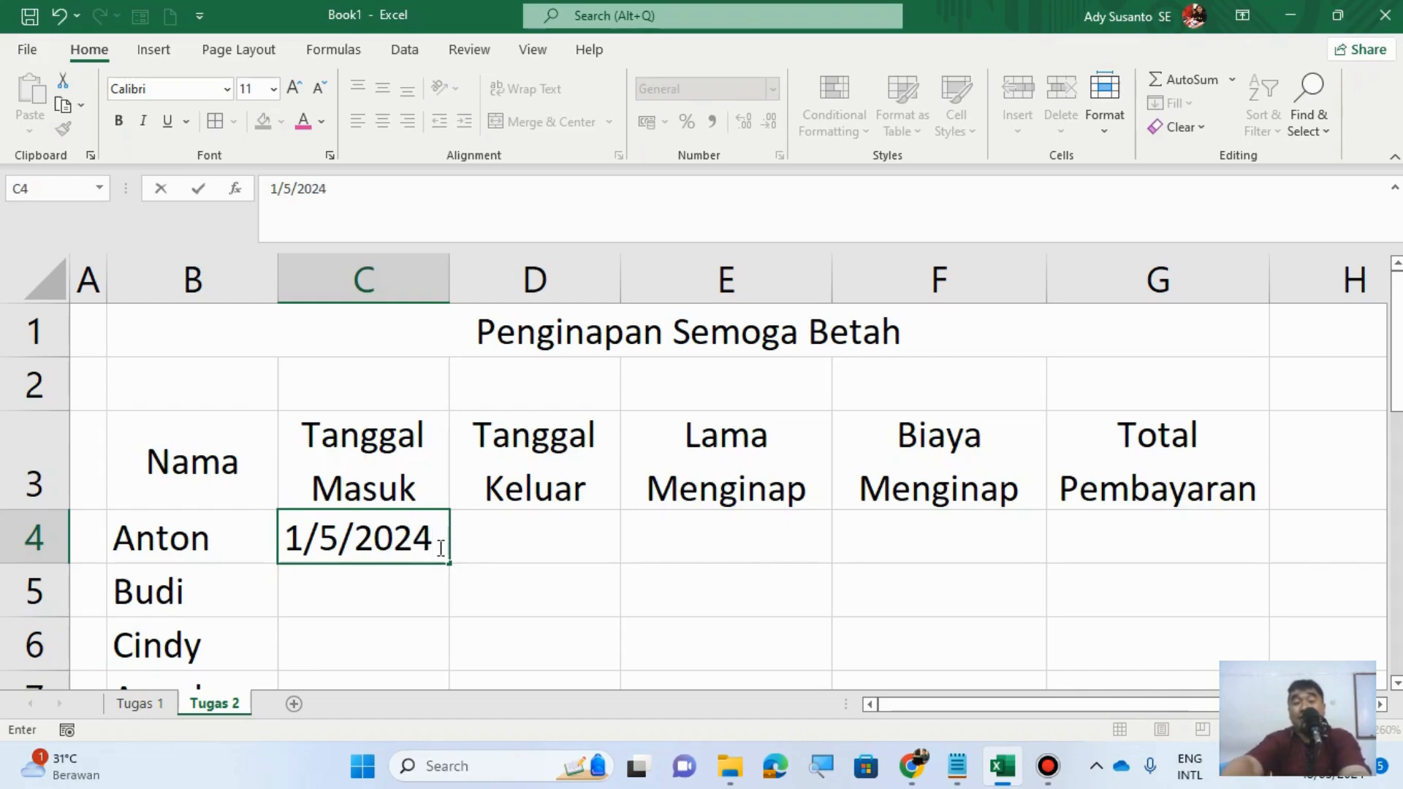
key("Tab")
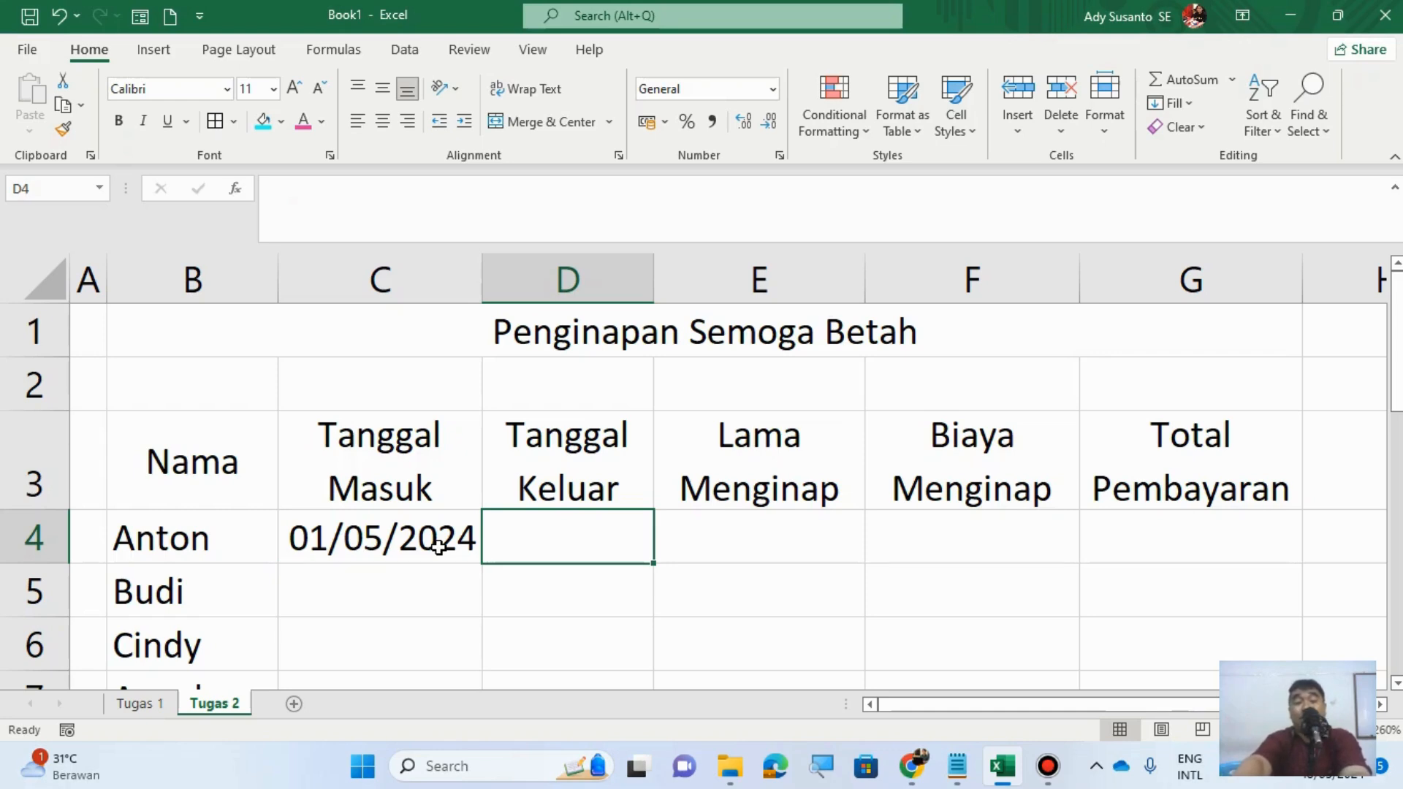
type("2/")
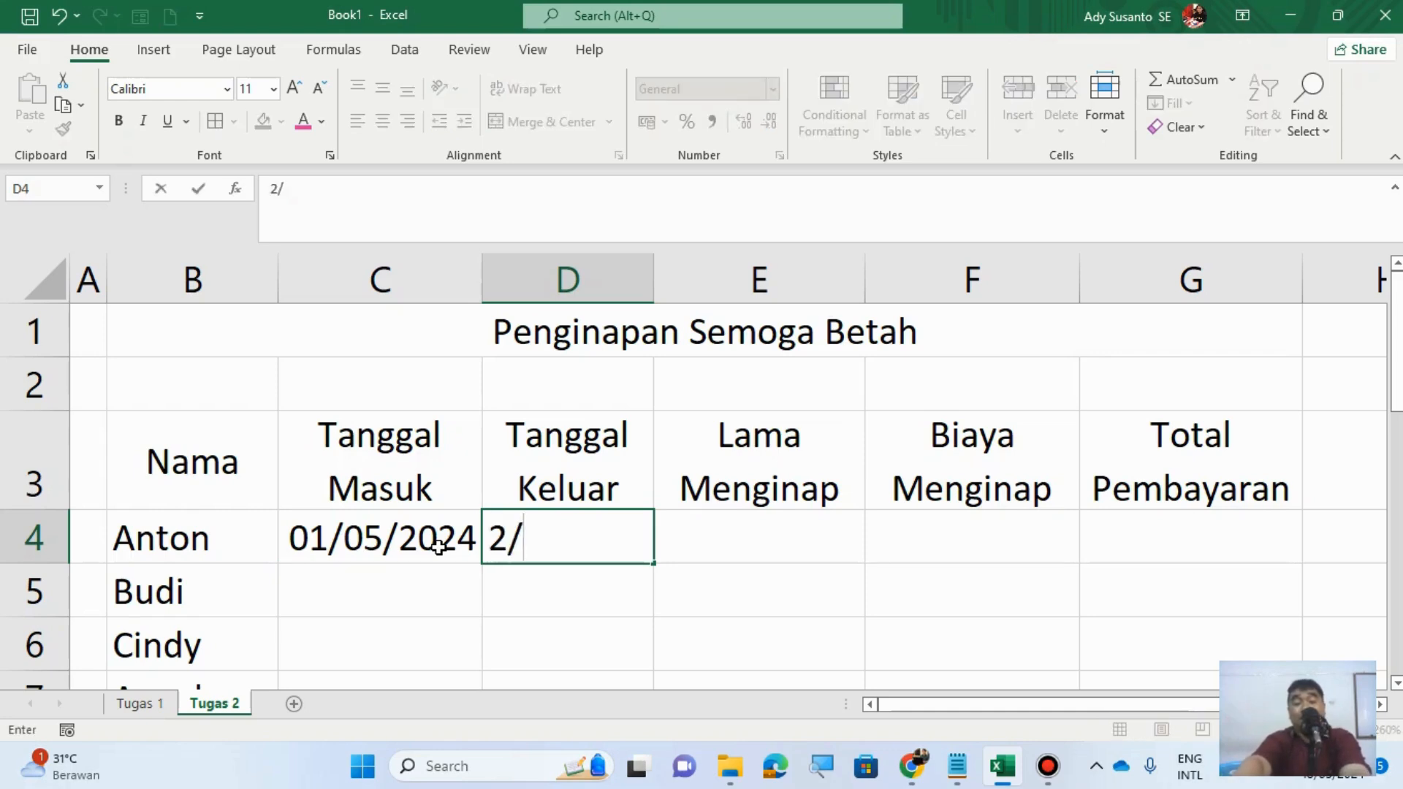
type("5/2024")
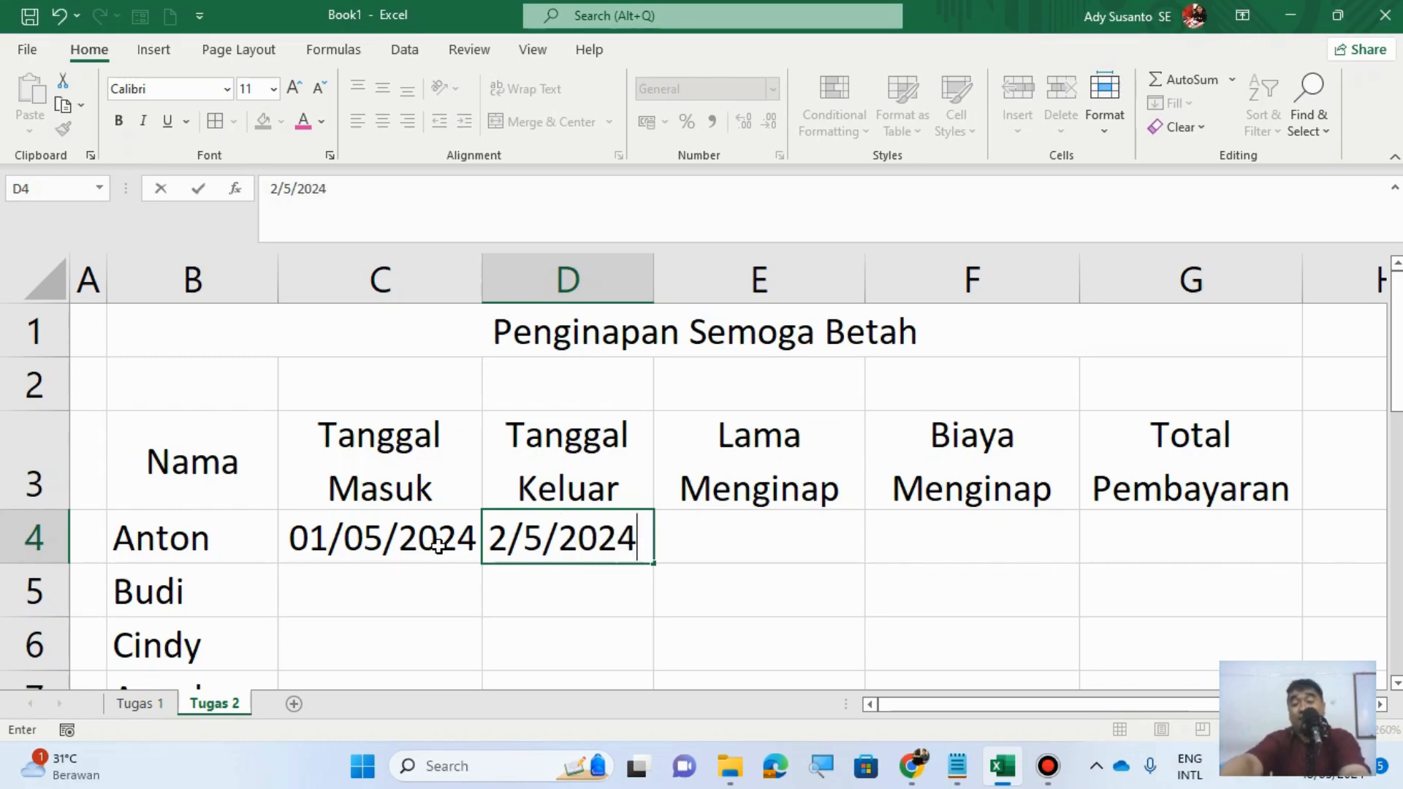
key("Tab")
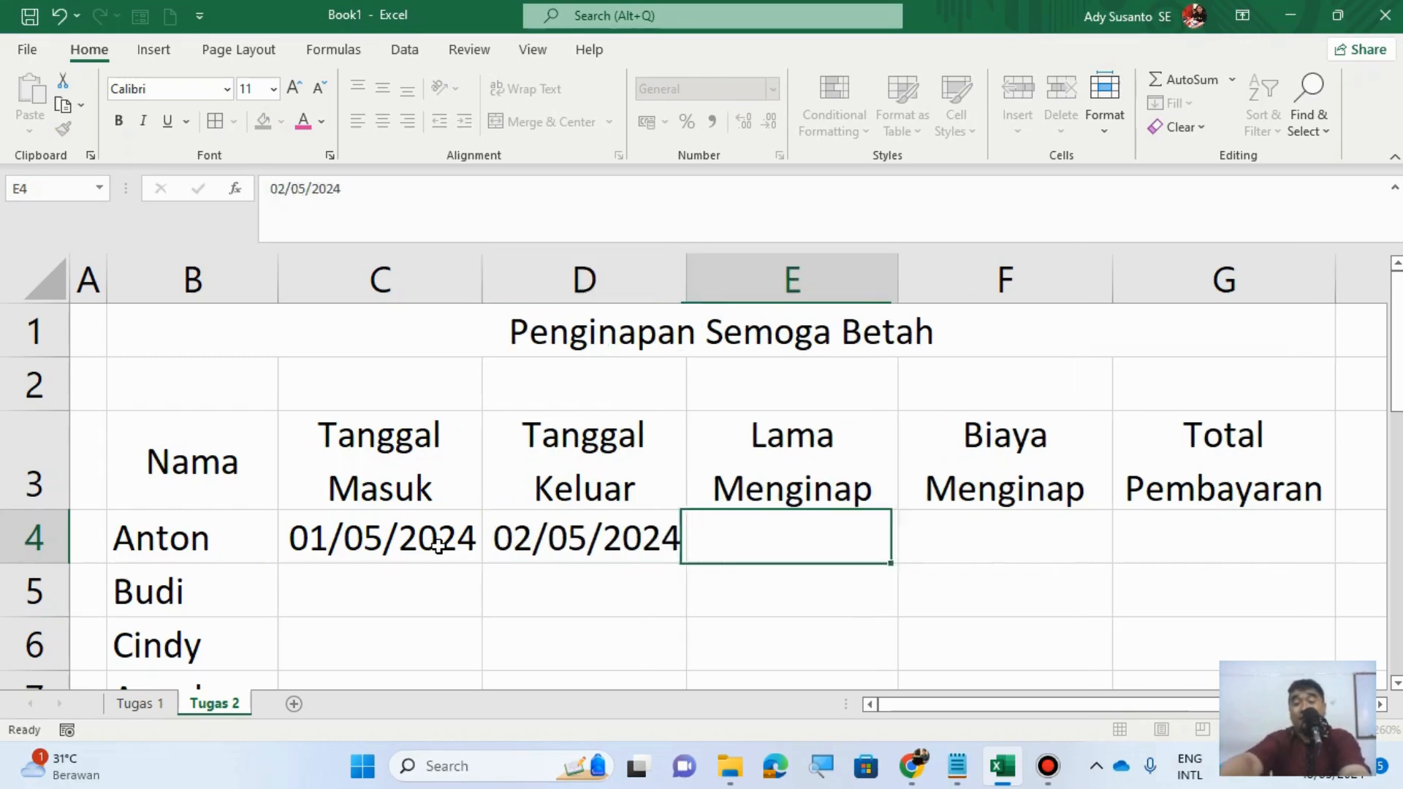
Step: Enter the second guest's check-in date 2/5/2024 in C5 and check-out date 5/5/2024 in D5
left_click(405, 587)
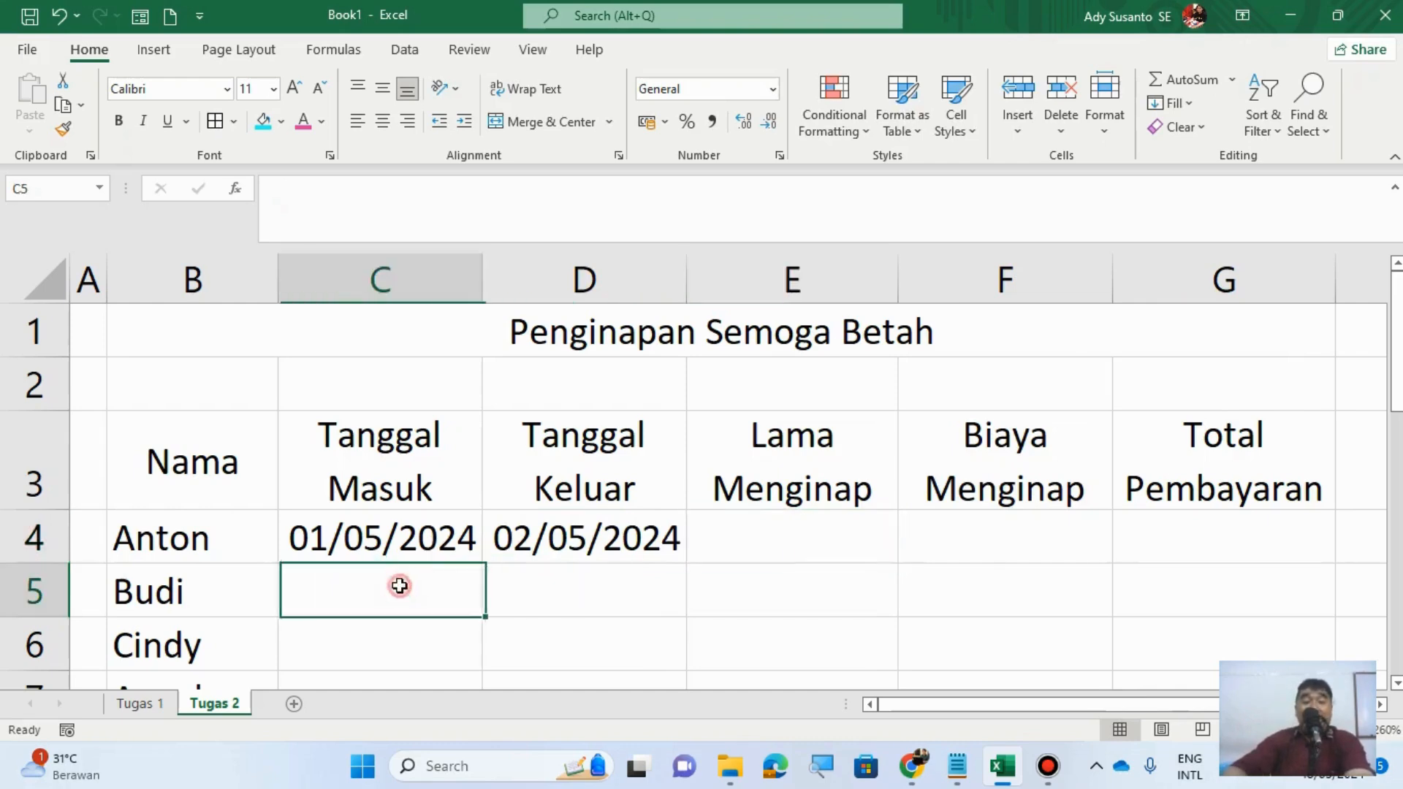
scroll(400, 585, "down", 1)
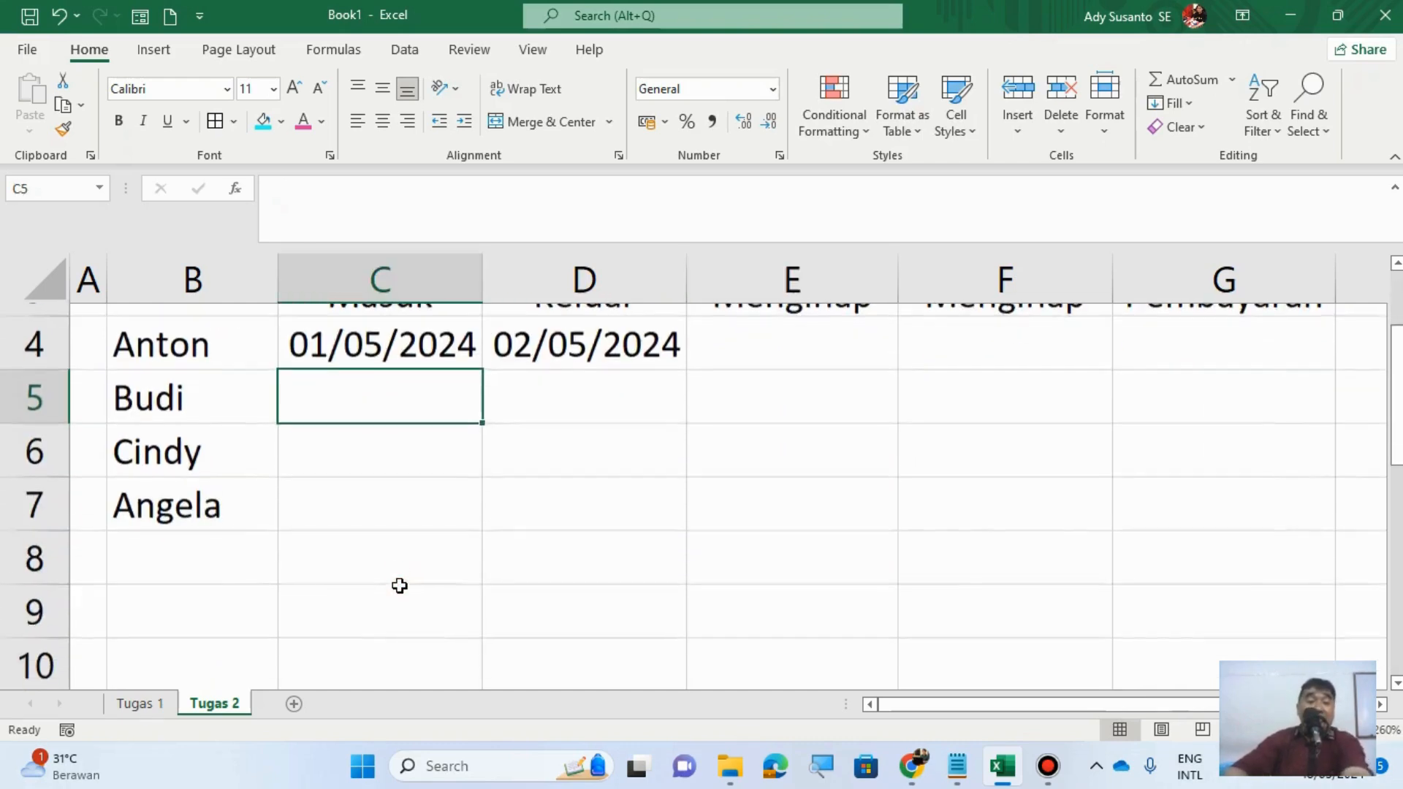
scroll(399, 585, "up", 1)
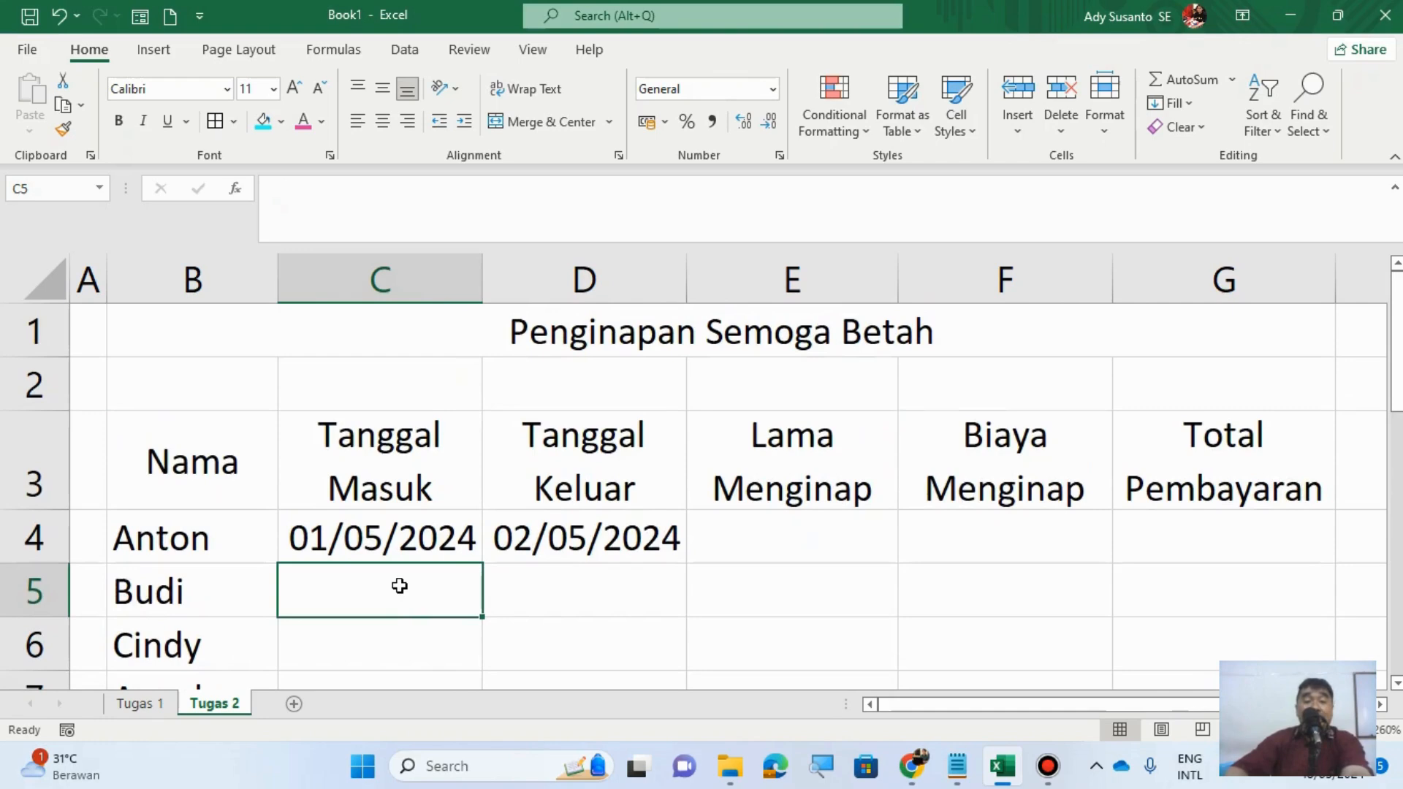
type("2")
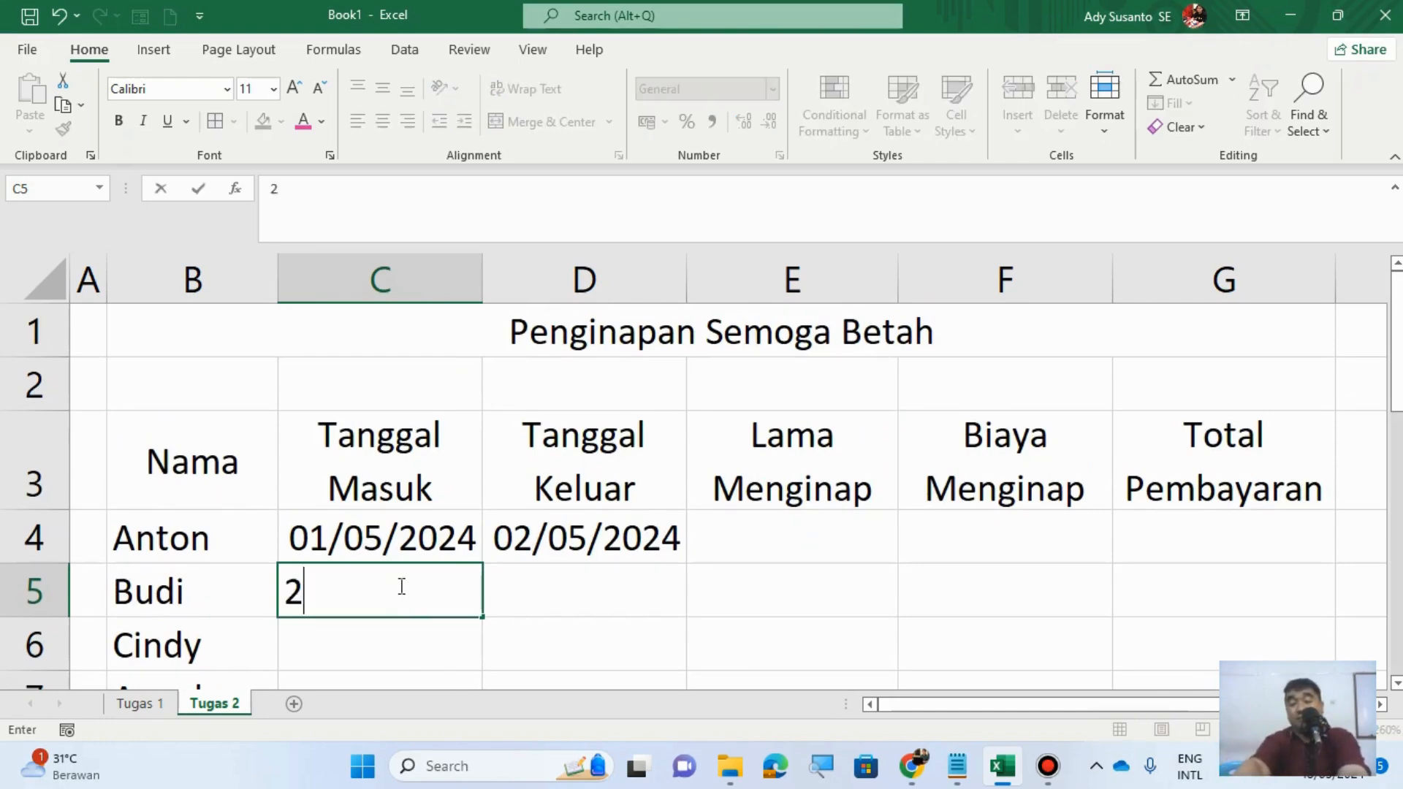
type("/05/2024")
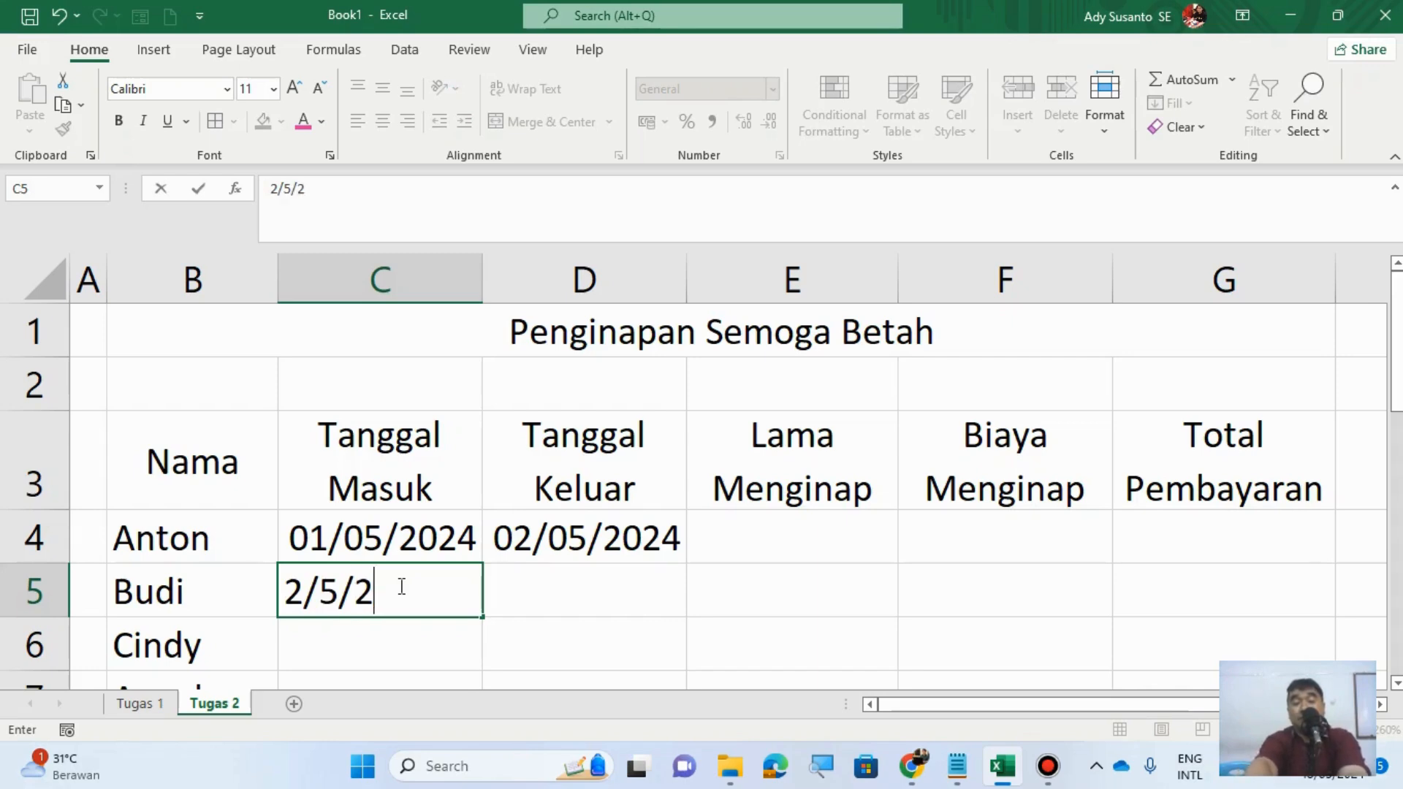
key("Tab")
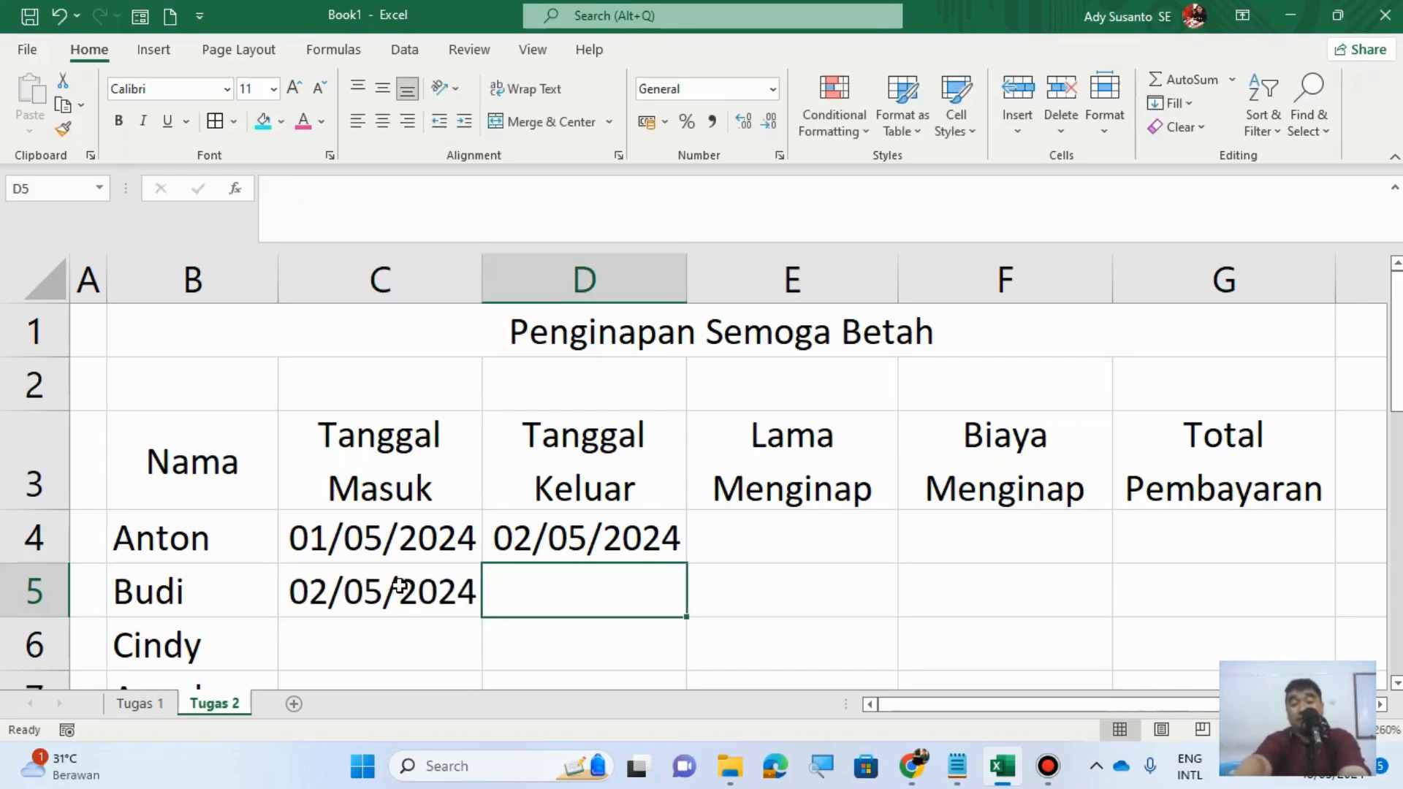
type("5/")
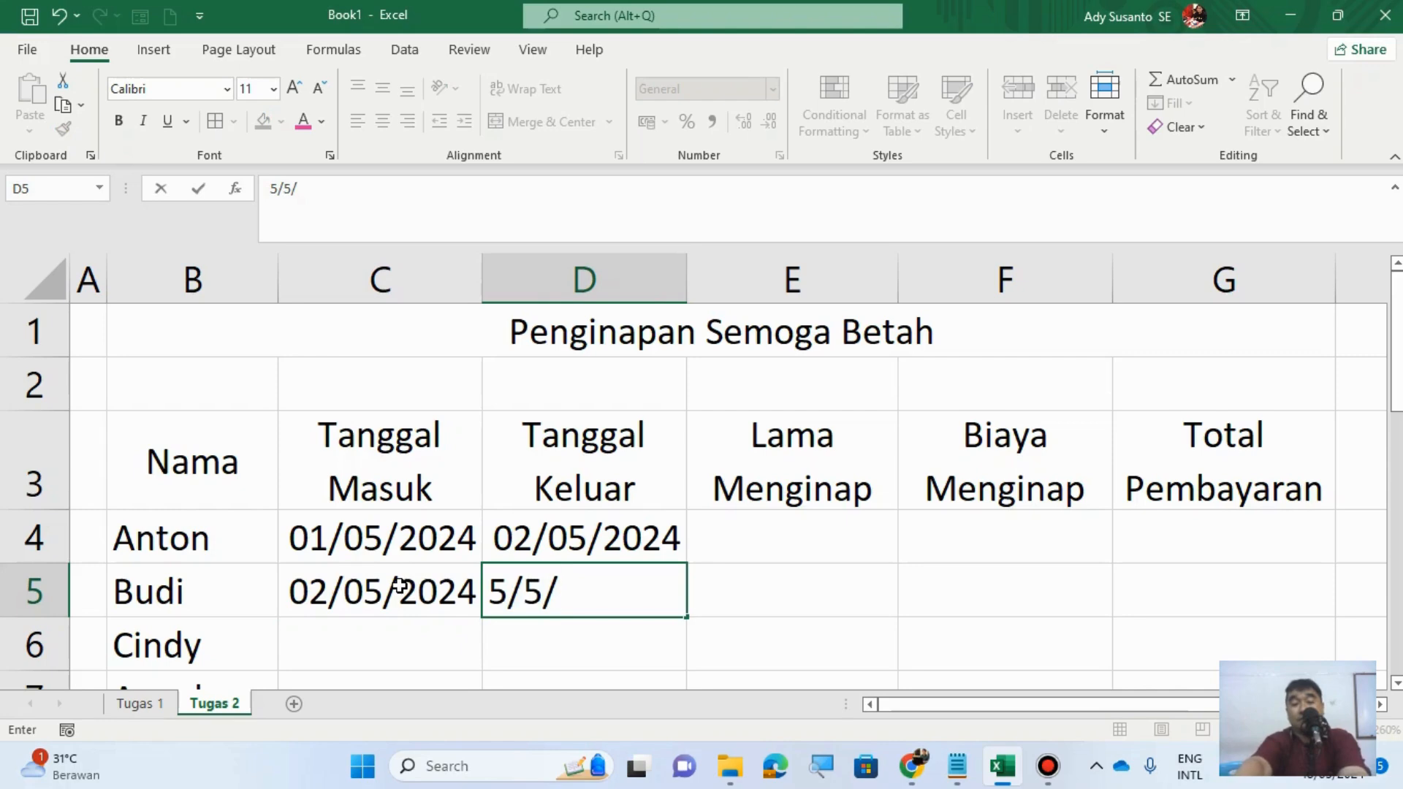
type("05/202")
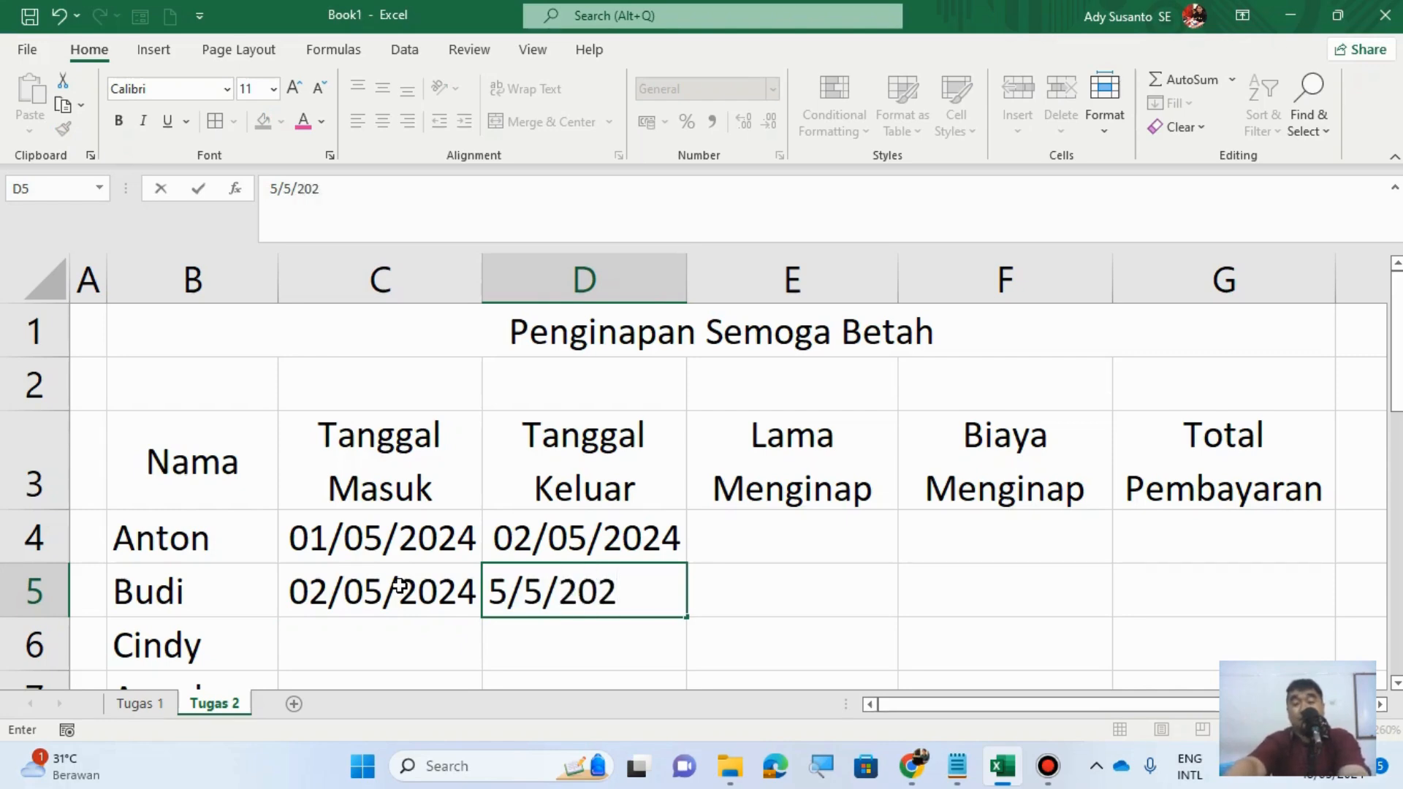
type("4")
key("Return")
Step: Enter the third guest's check-in date 2/5/2024 in C6 and check-out date 7/5/2024 in D6
key("Left")
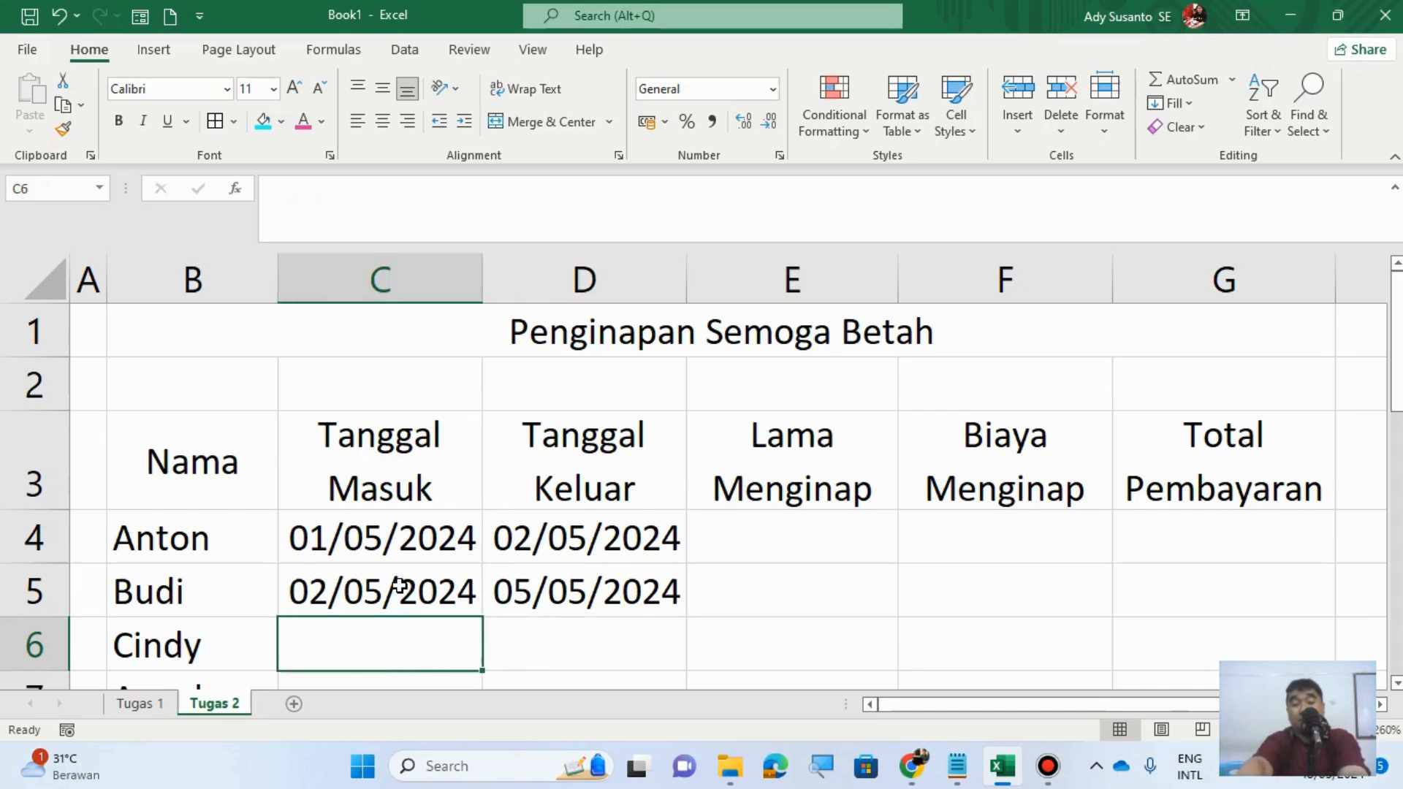
type("2/")
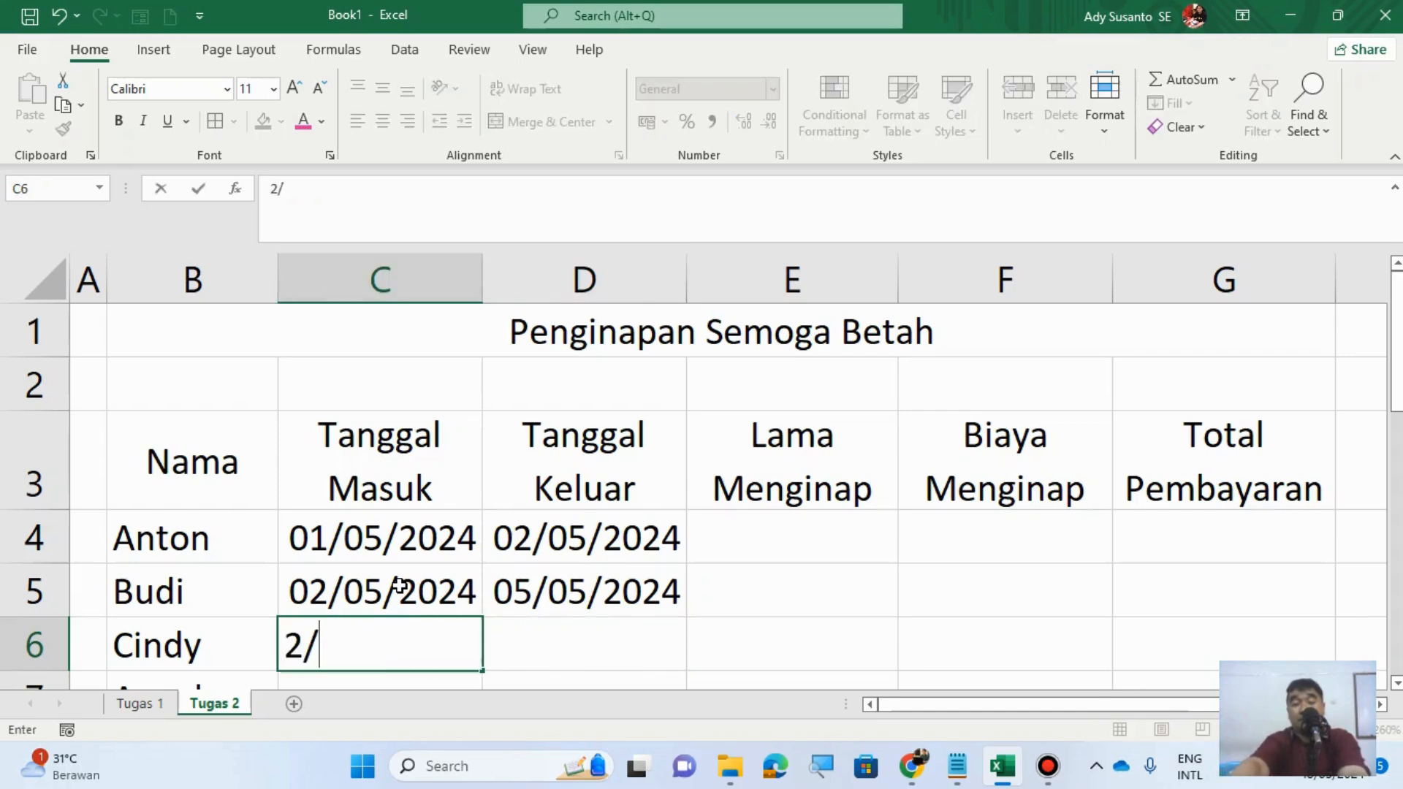
type("05/")
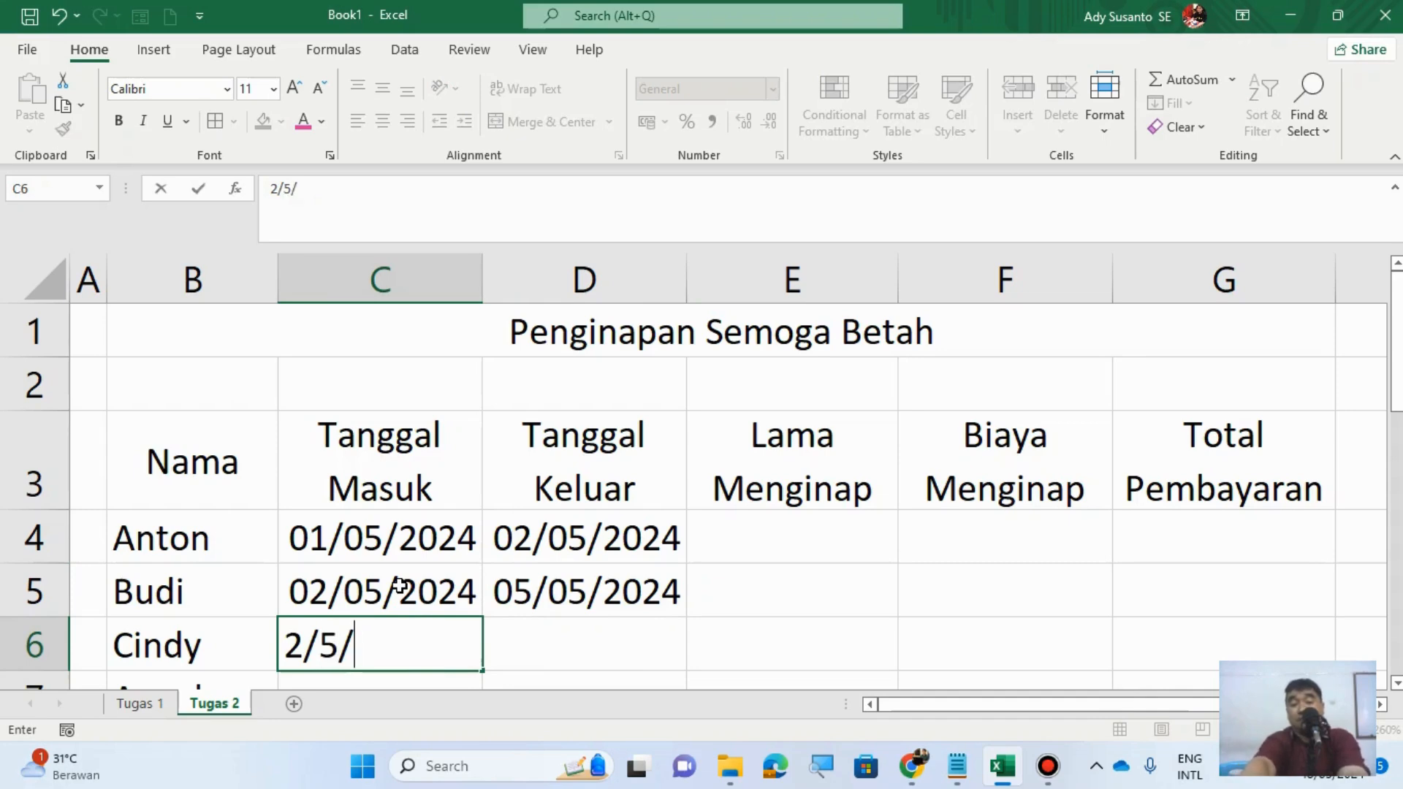
type("2024")
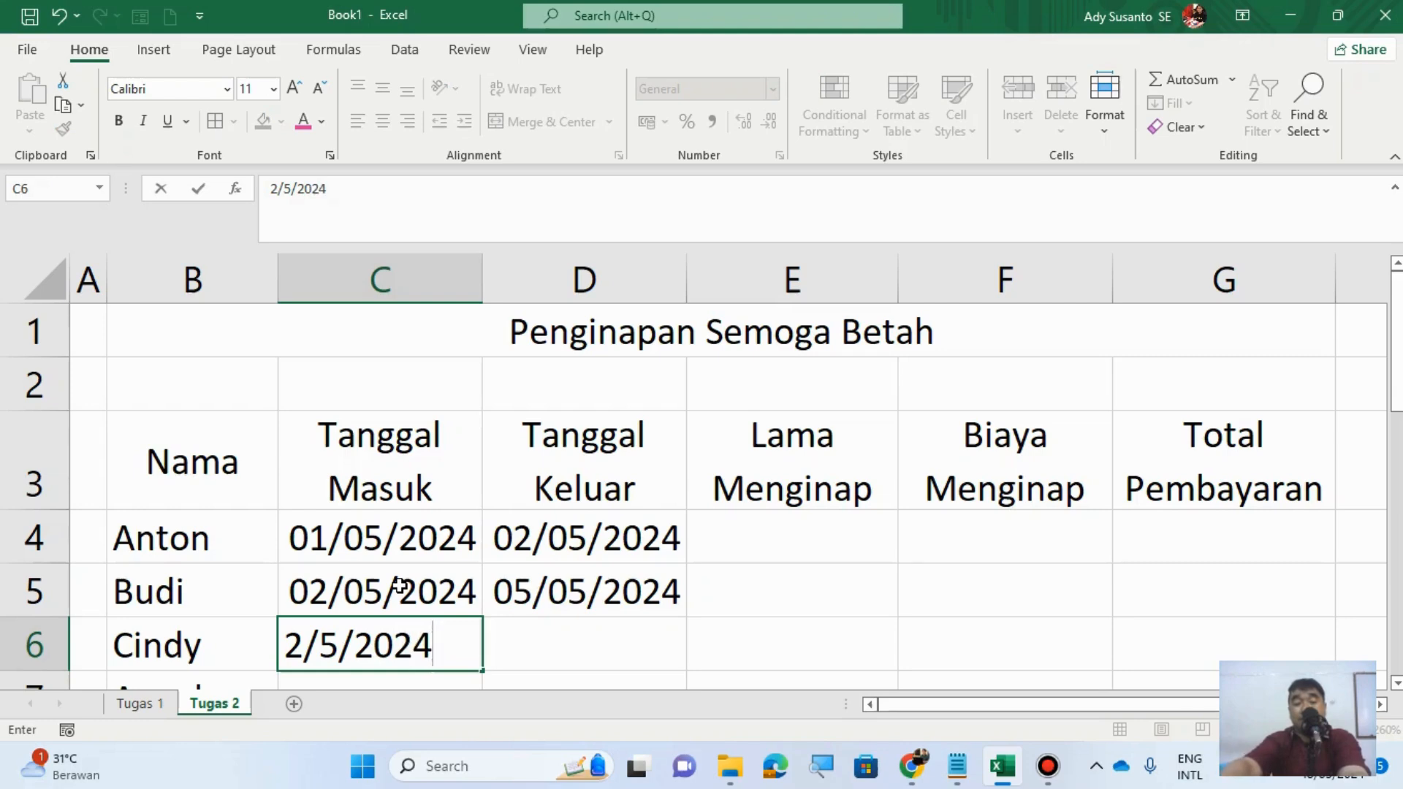
key("Tab")
type("7/")
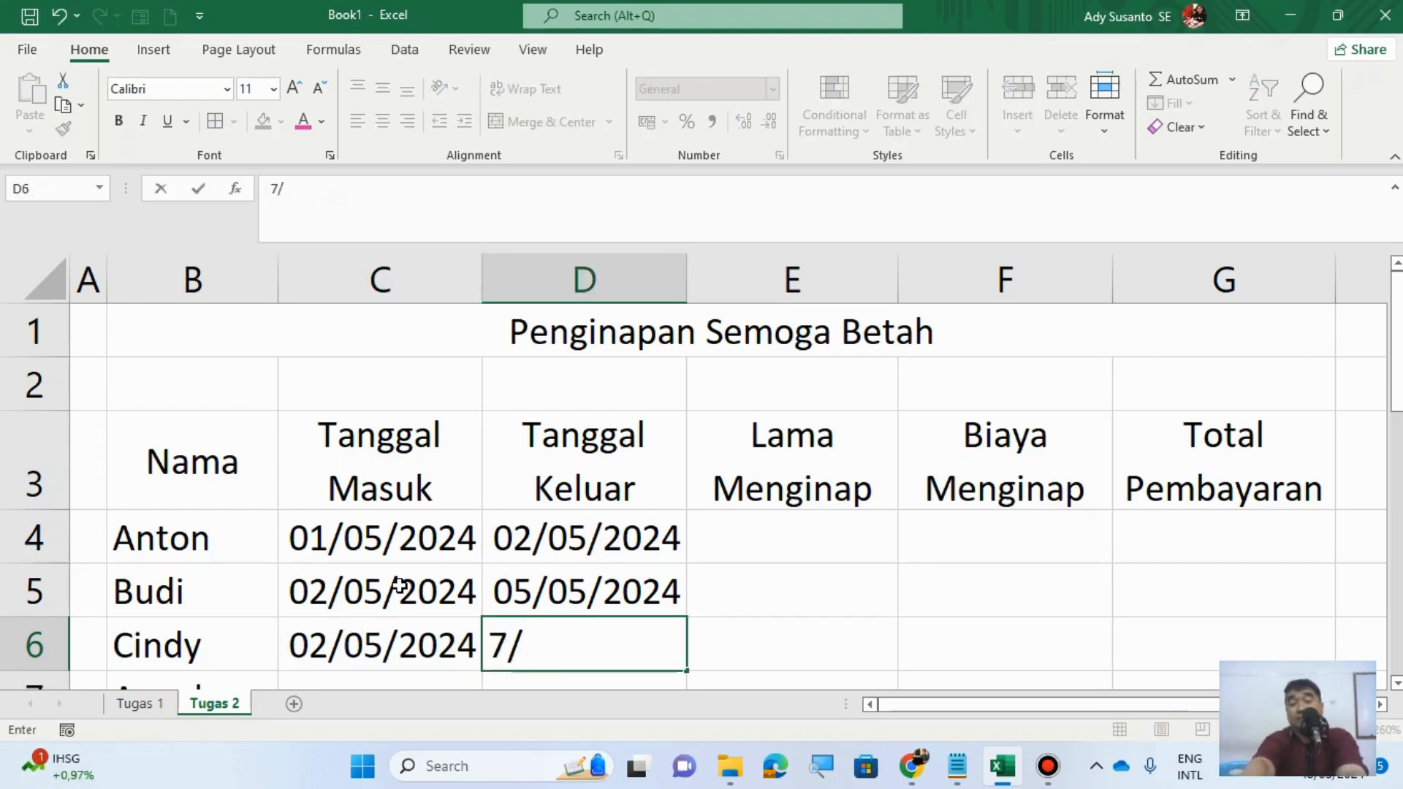
type("2")
key("BackSpace")
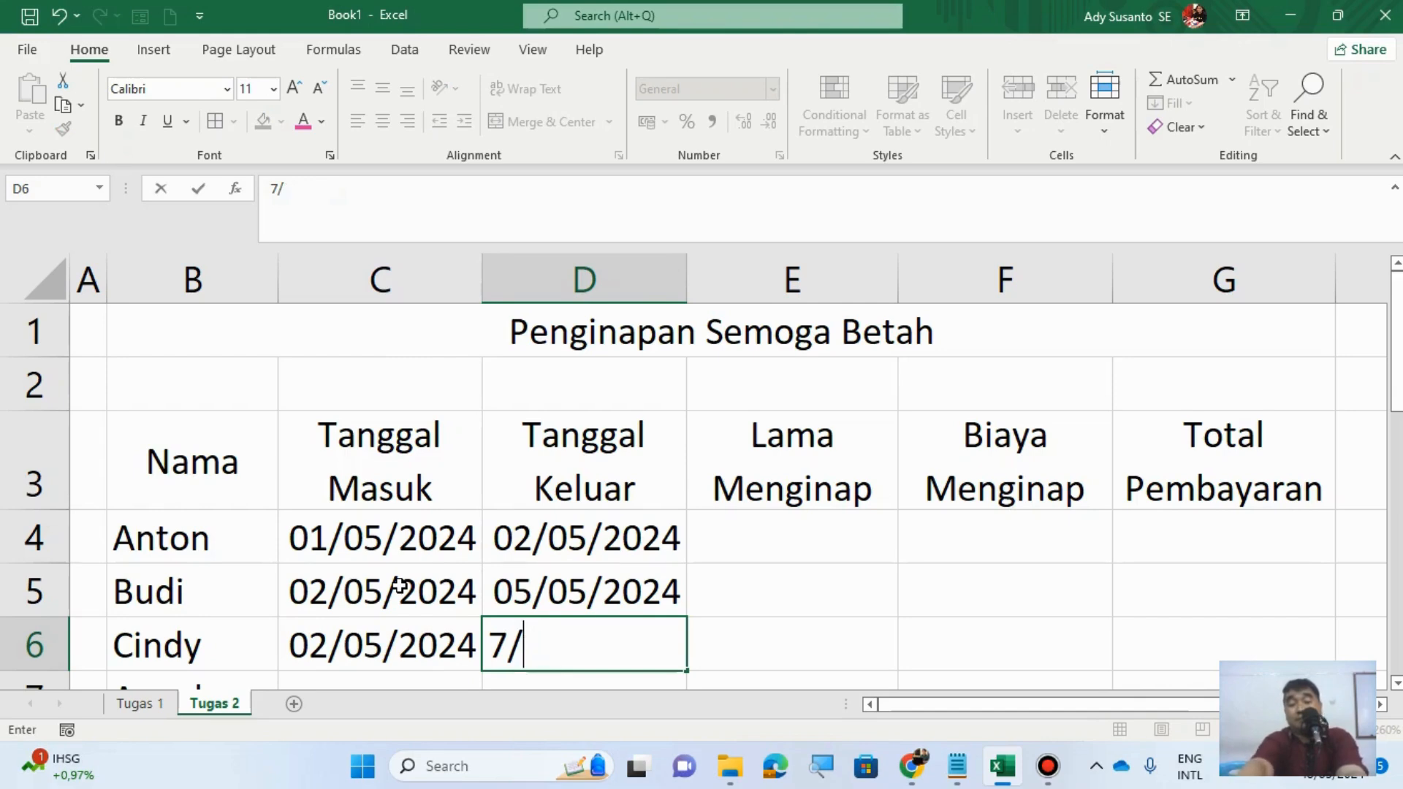
type("5/2")
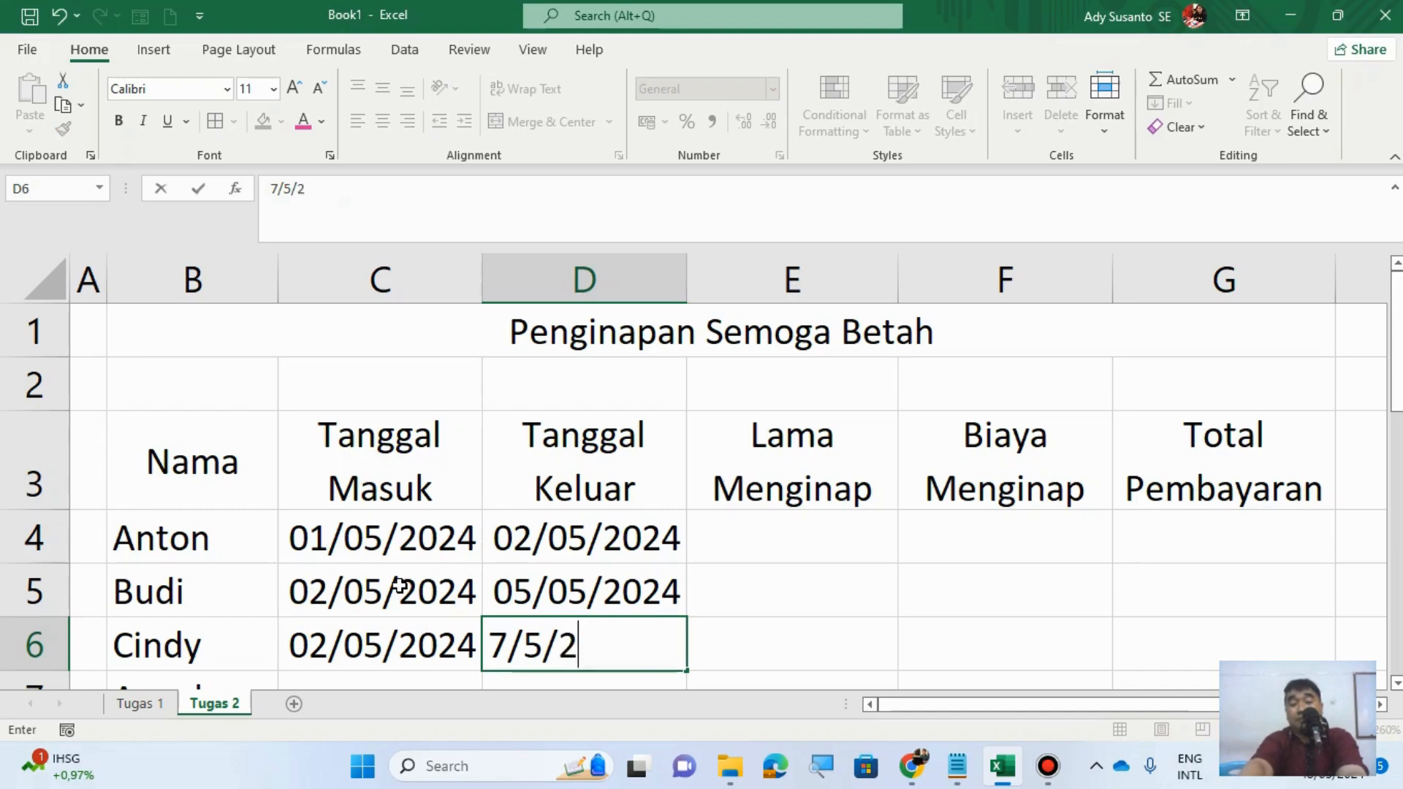
type("024")
key("Return")
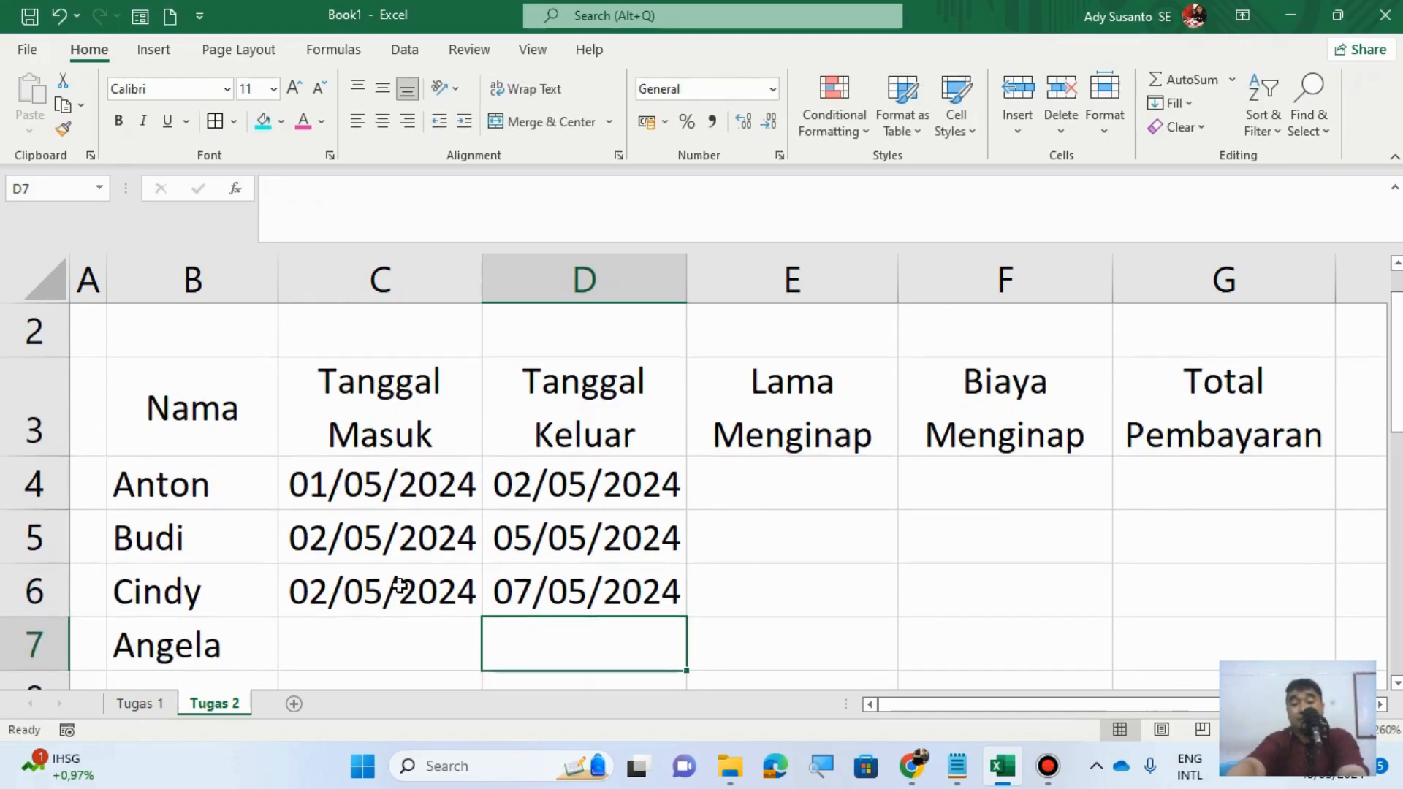
Step: Enter the fourth guest's check-in date 3/5/2024 in C7 and check-out date 6/5/2024 in D7
key("Left")
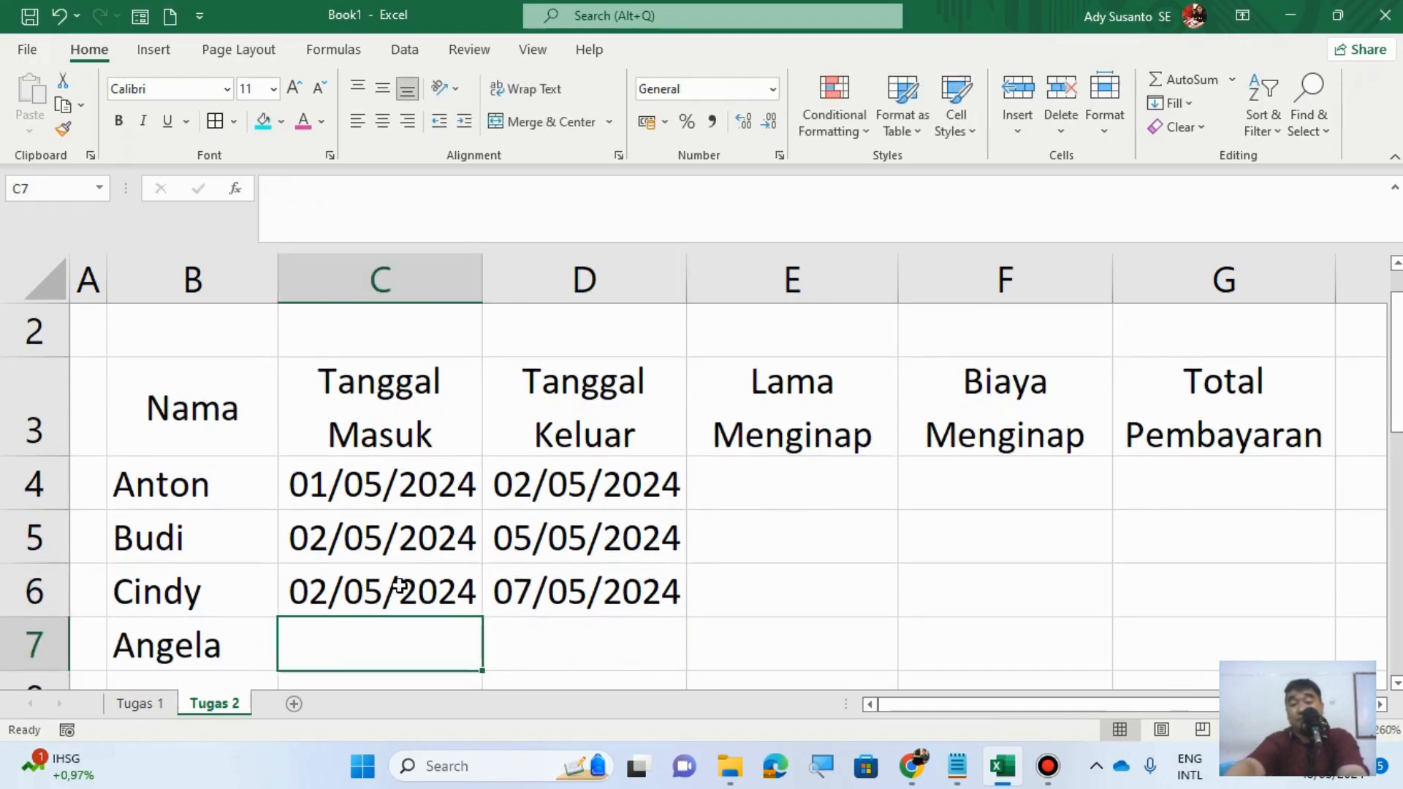
type("3/05/")
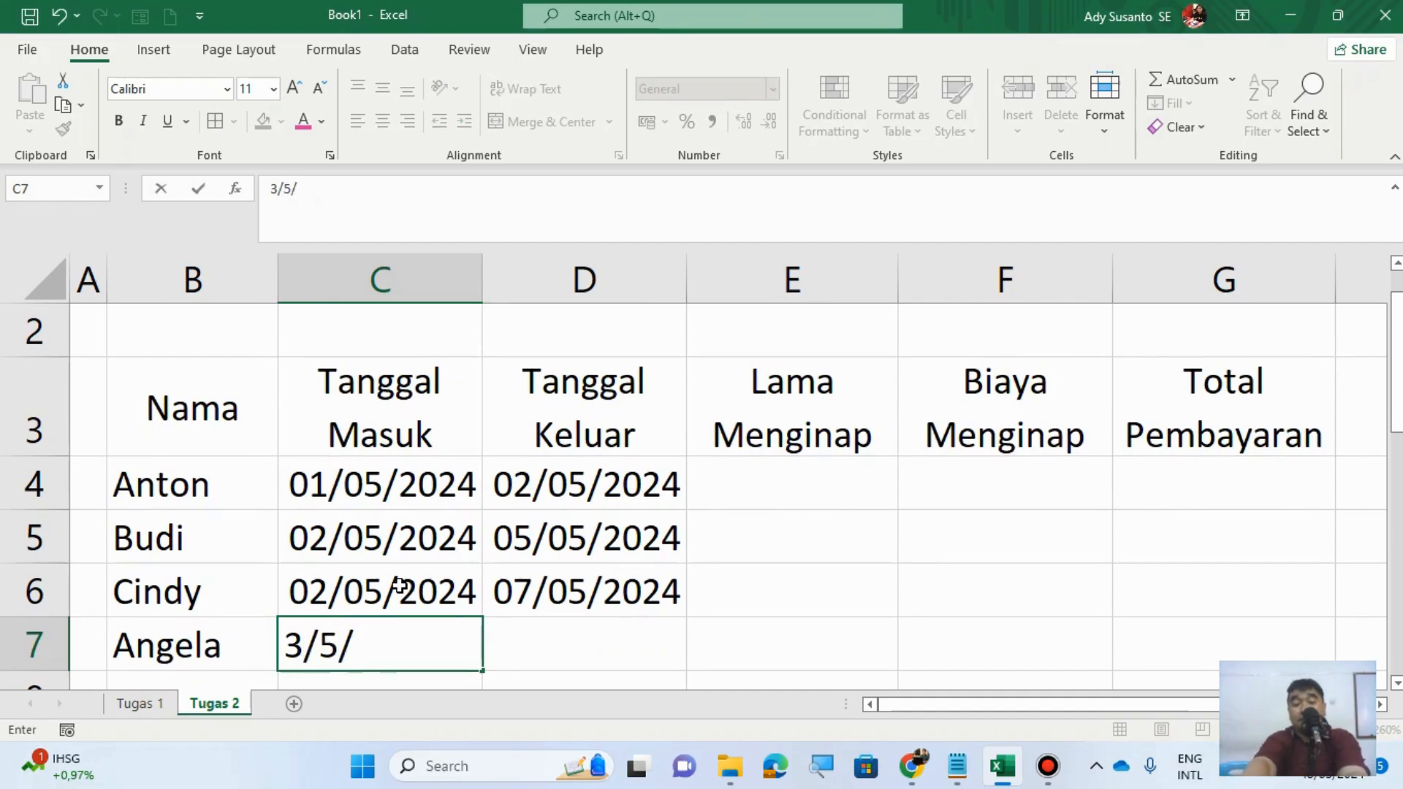
type("2024")
key("Tab")
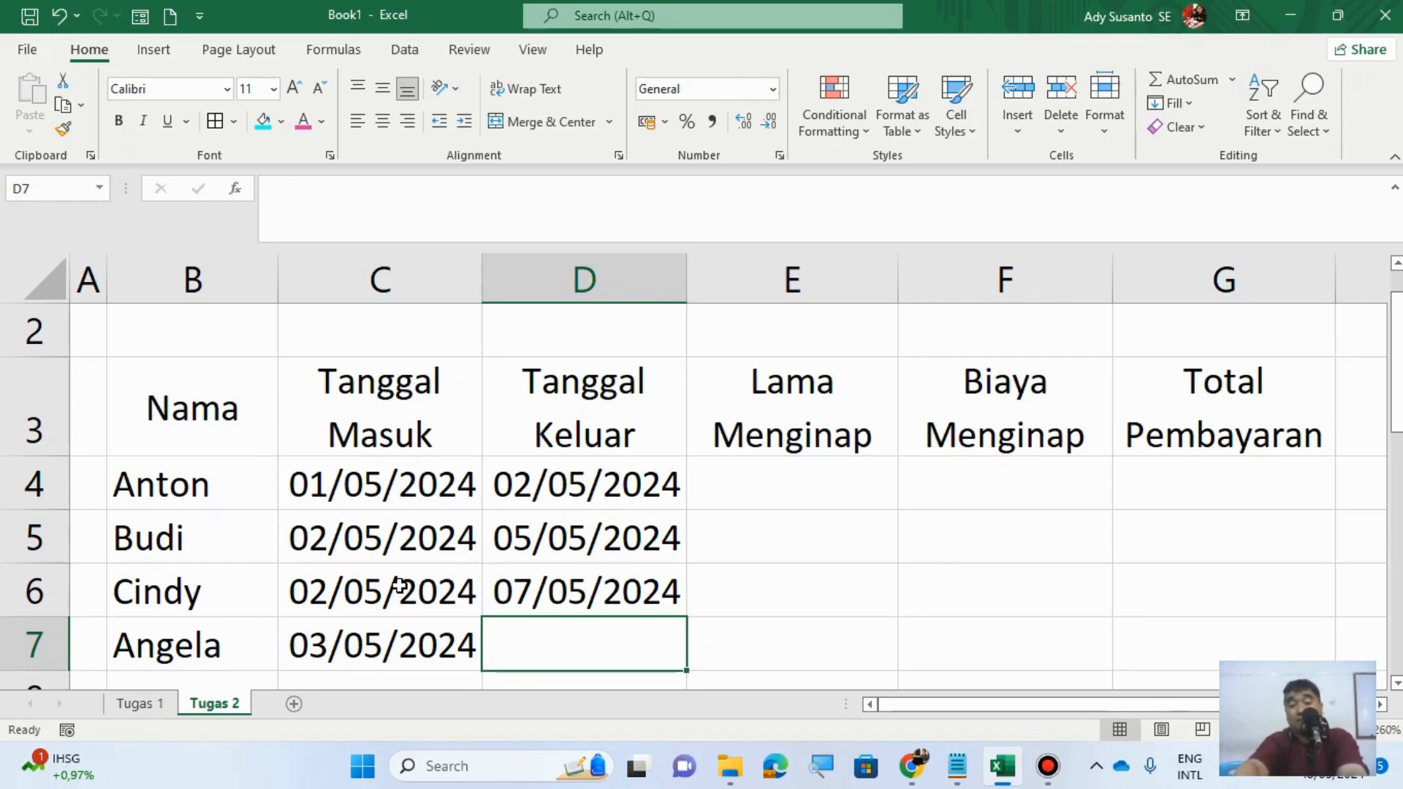
type("6")
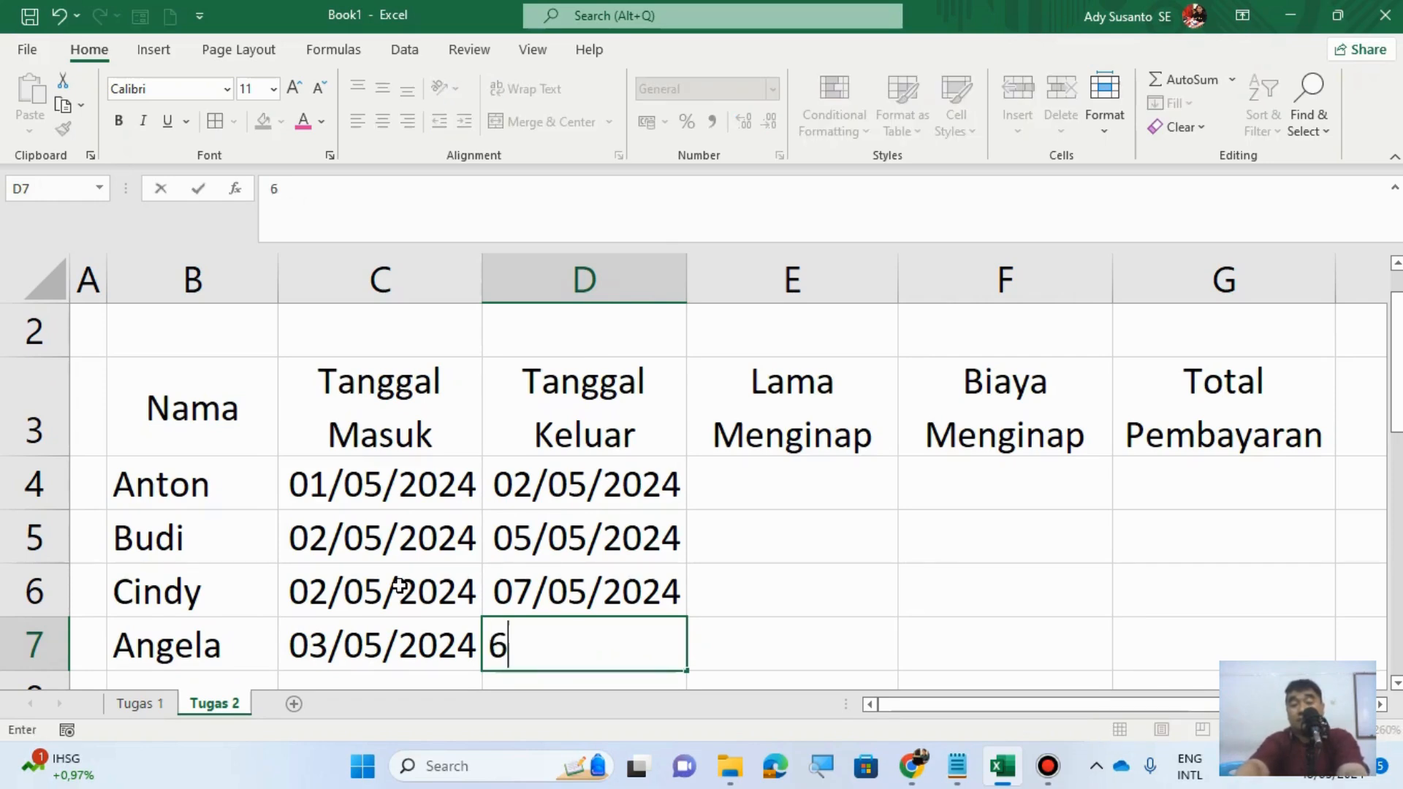
type("/2024")
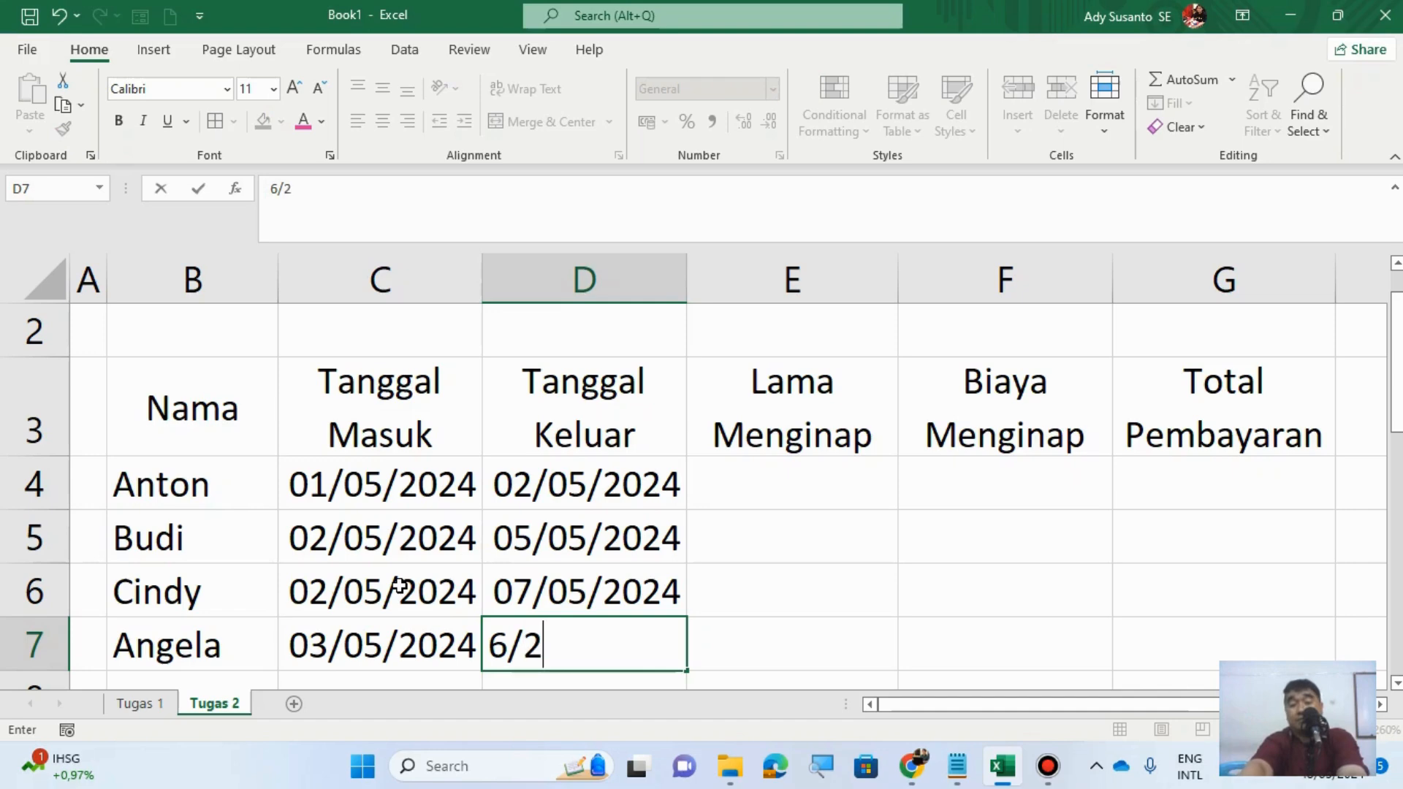
key("BackSpace")
key("BackSpace")
key("BackSpace")
key("BackSpace")
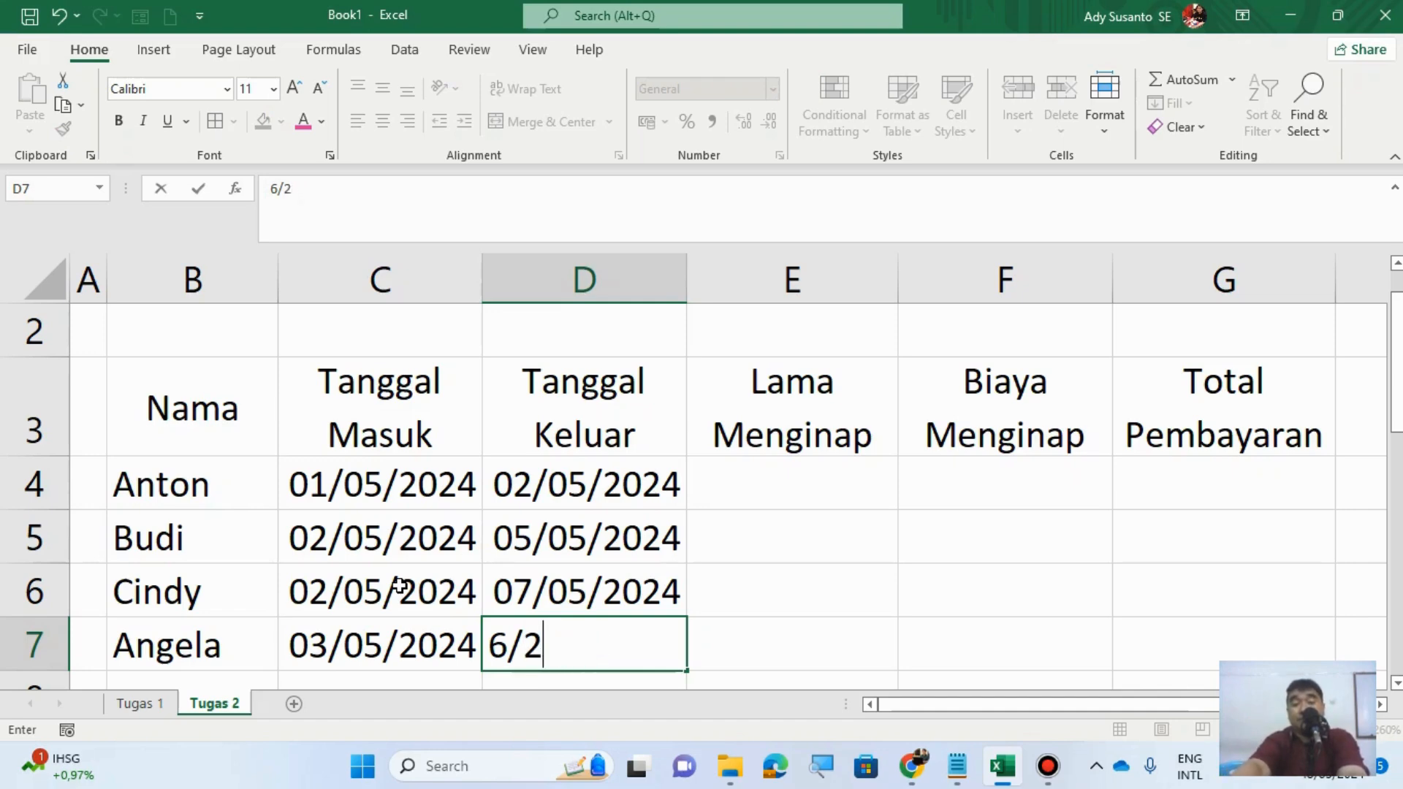
type("5/2024")
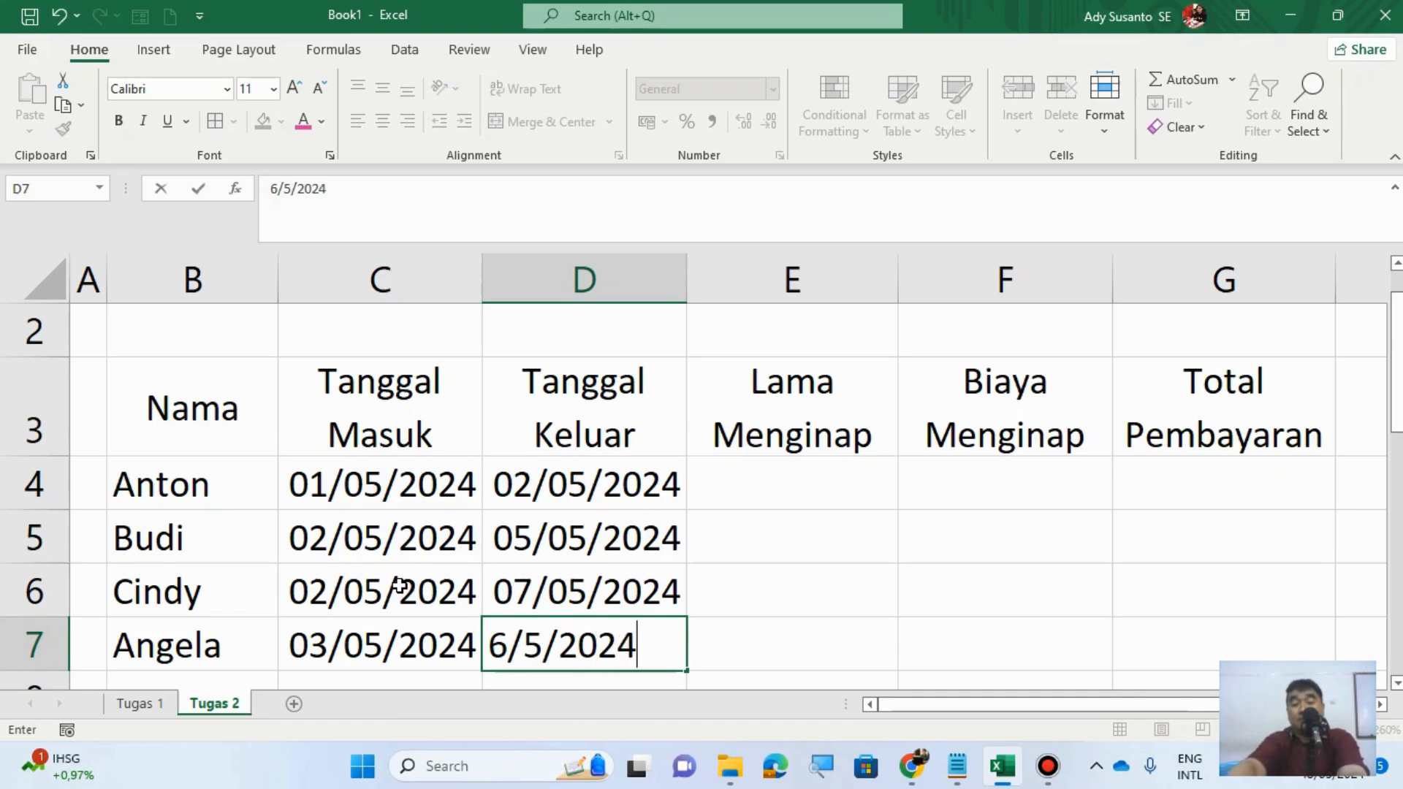
key("Return")
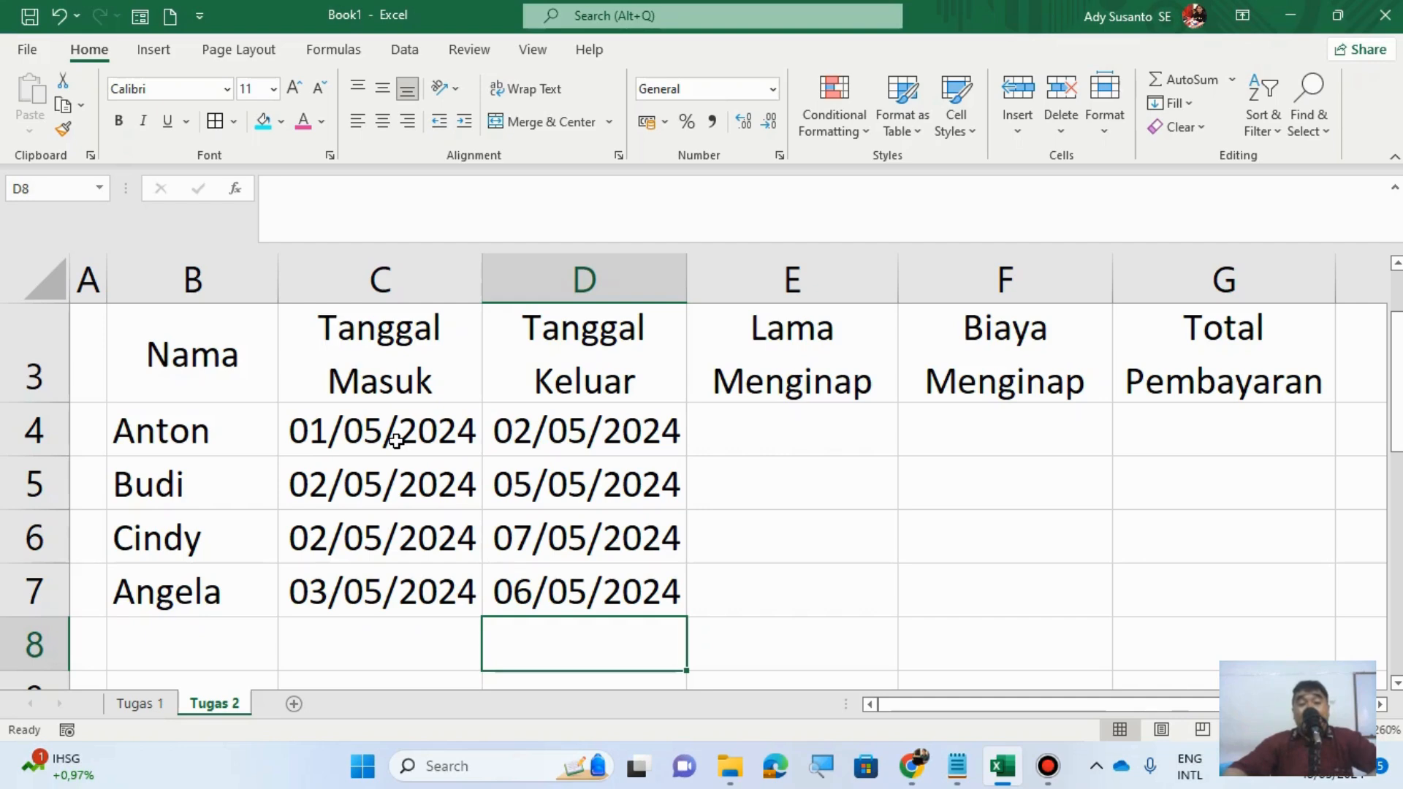
Step: Open the cell formatting for the dates in C4:D7 and set the Date category's locale to Indonesian
left_click_drag(395, 441, 575, 578)
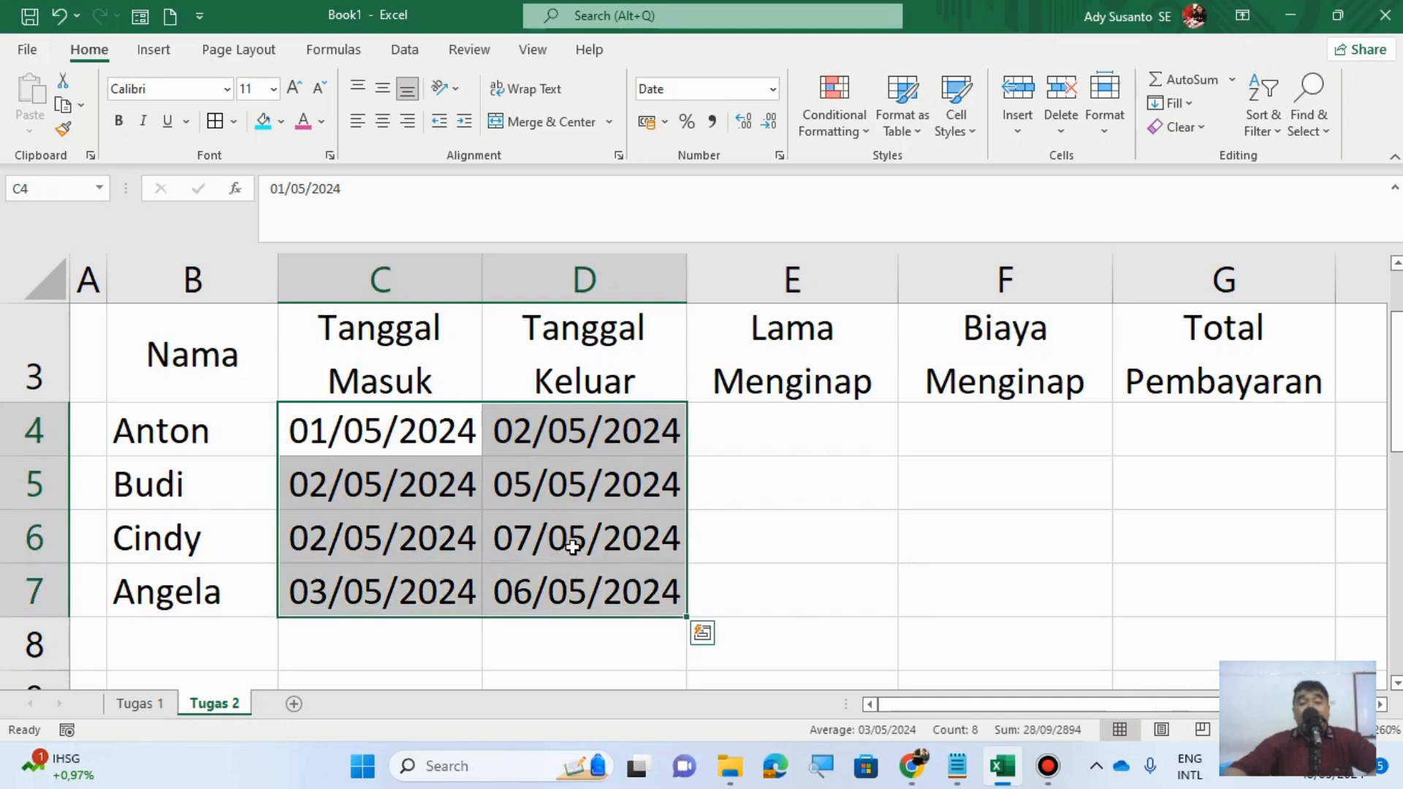
right_click(573, 547)
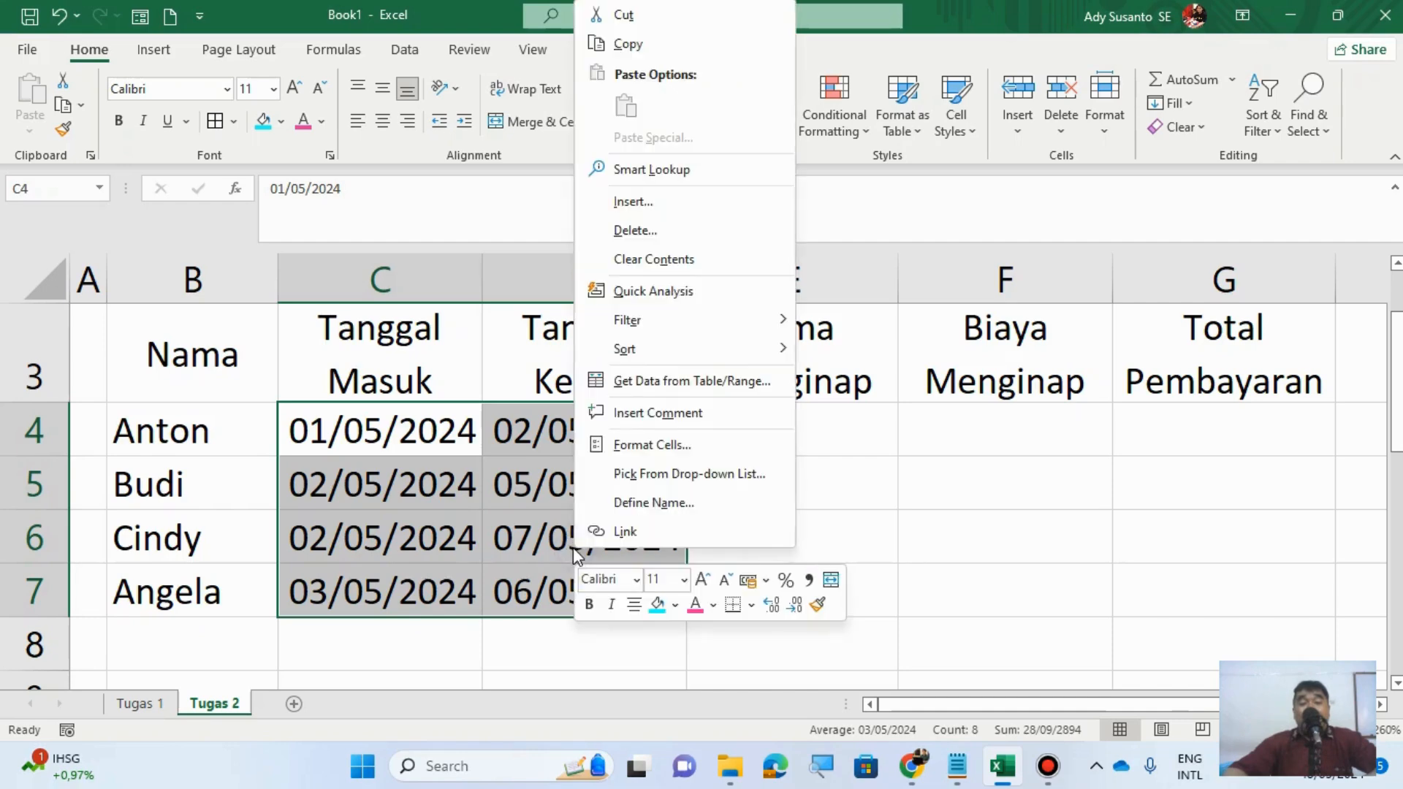
left_click(690, 449)
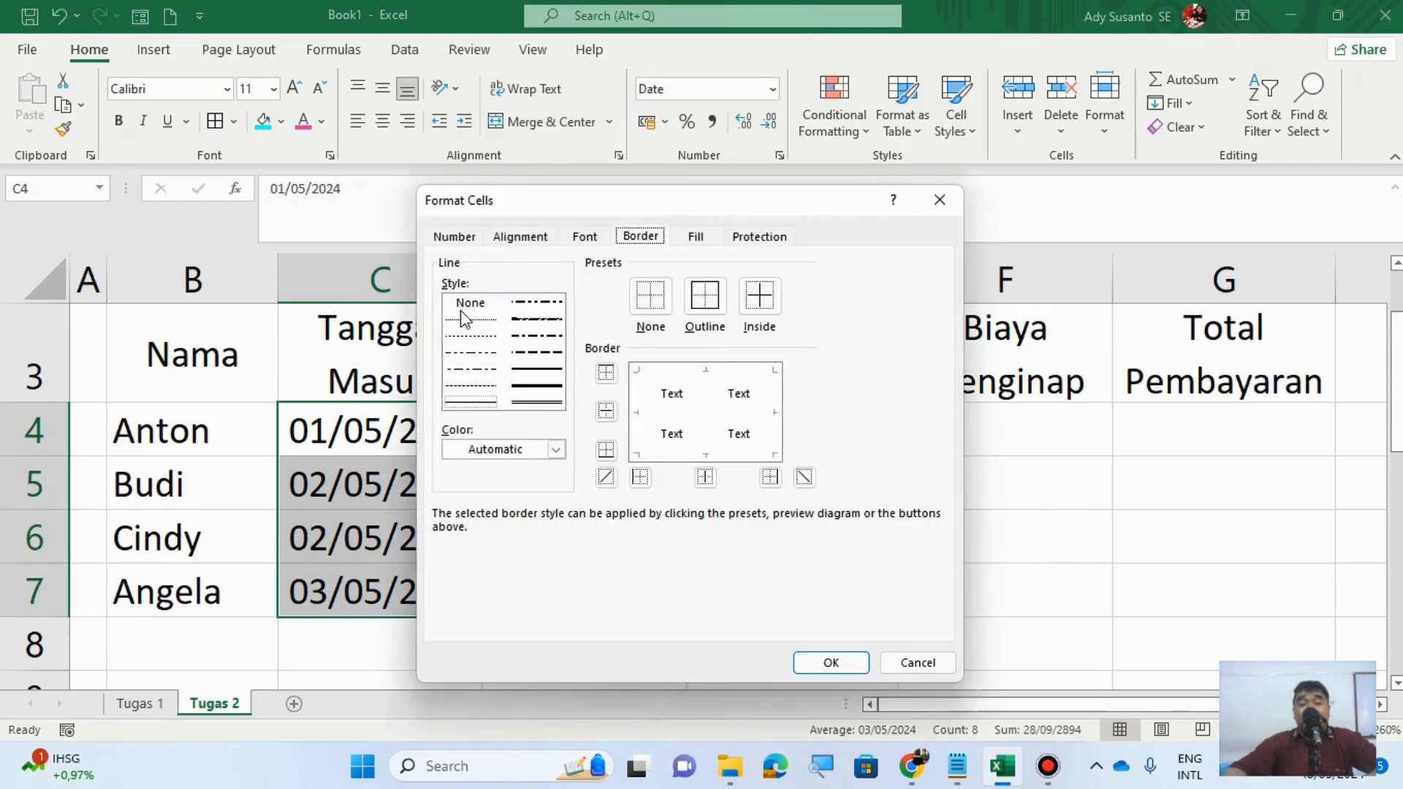
left_click(467, 241)
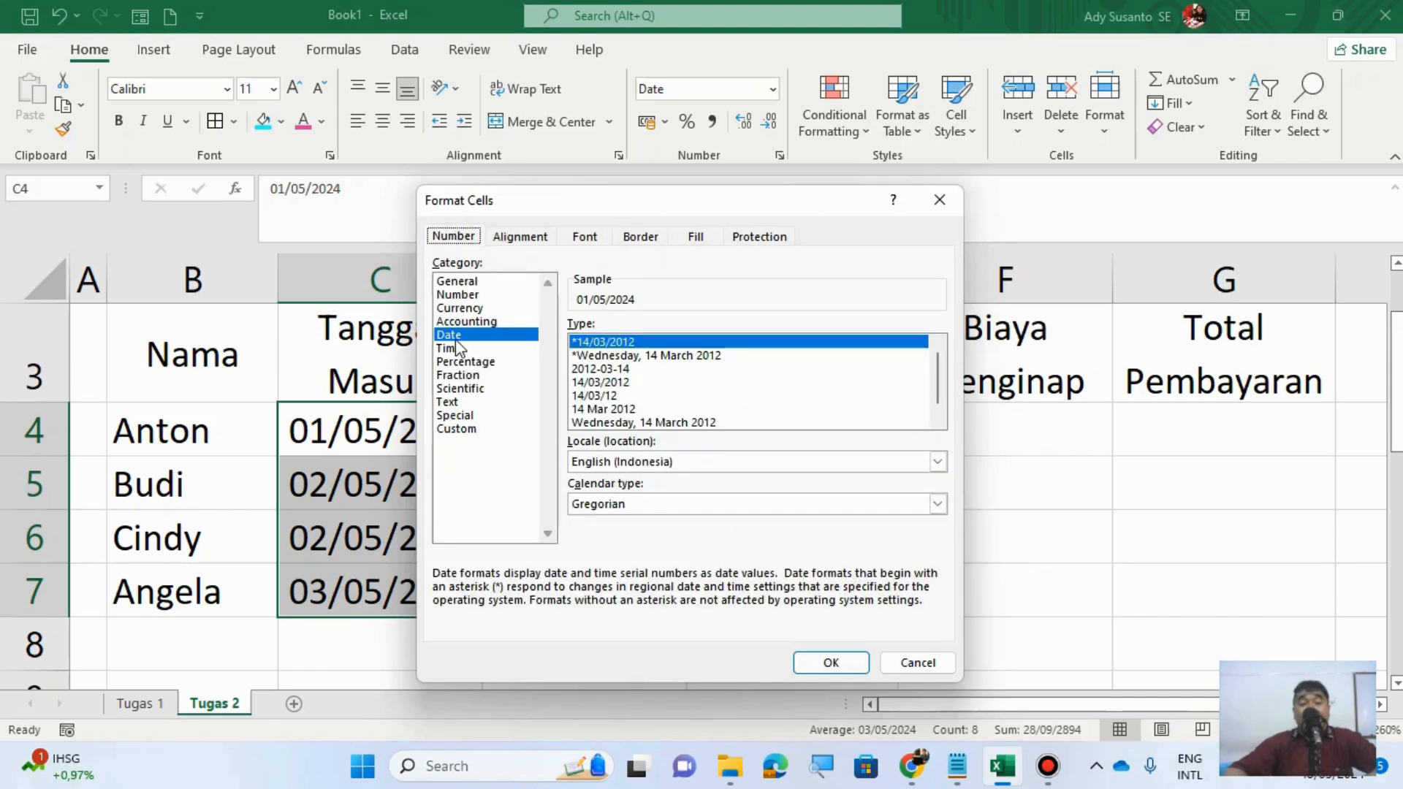
left_click(661, 471)
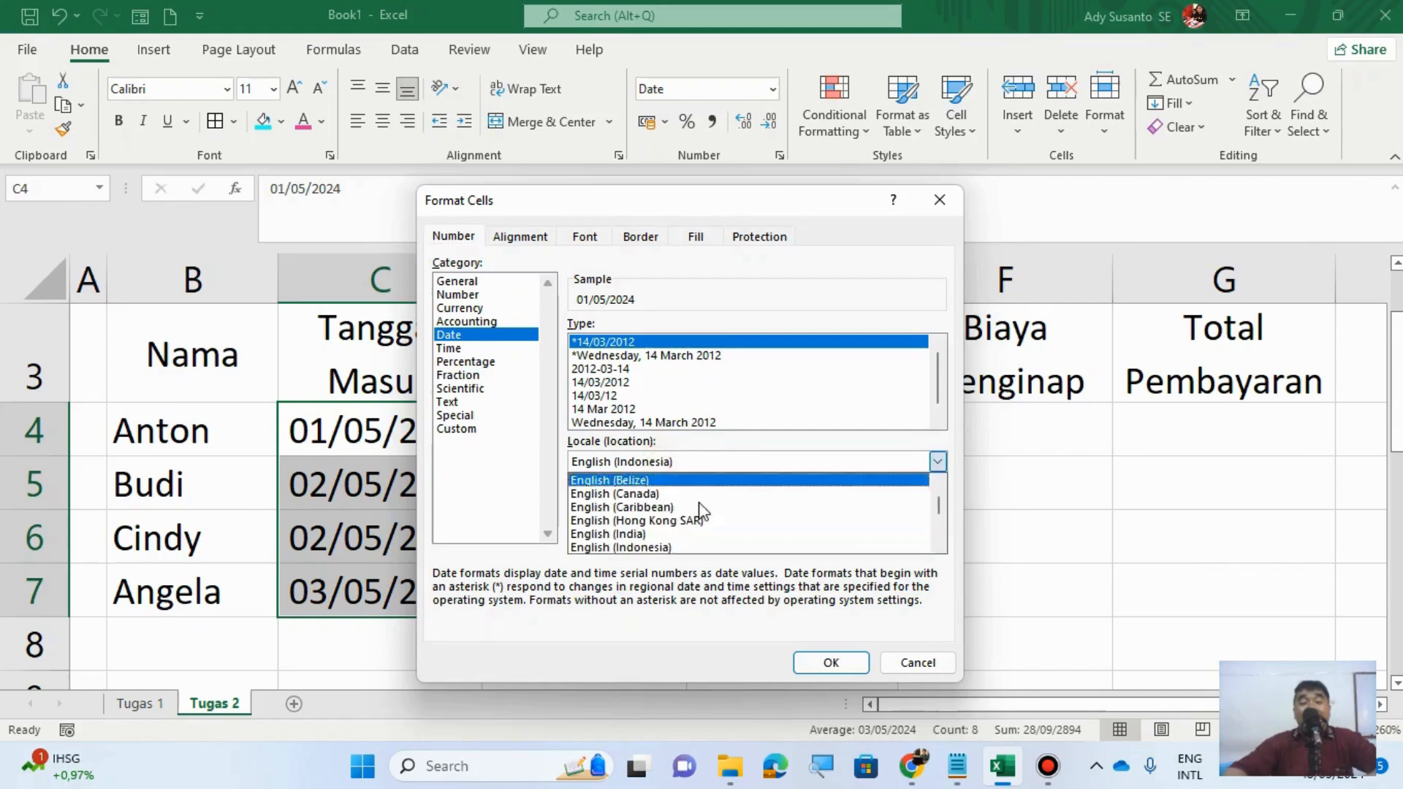
left_click_drag(936, 506, 936, 520)
scroll(884, 522, "up", 1)
scroll(888, 530, "up", 6)
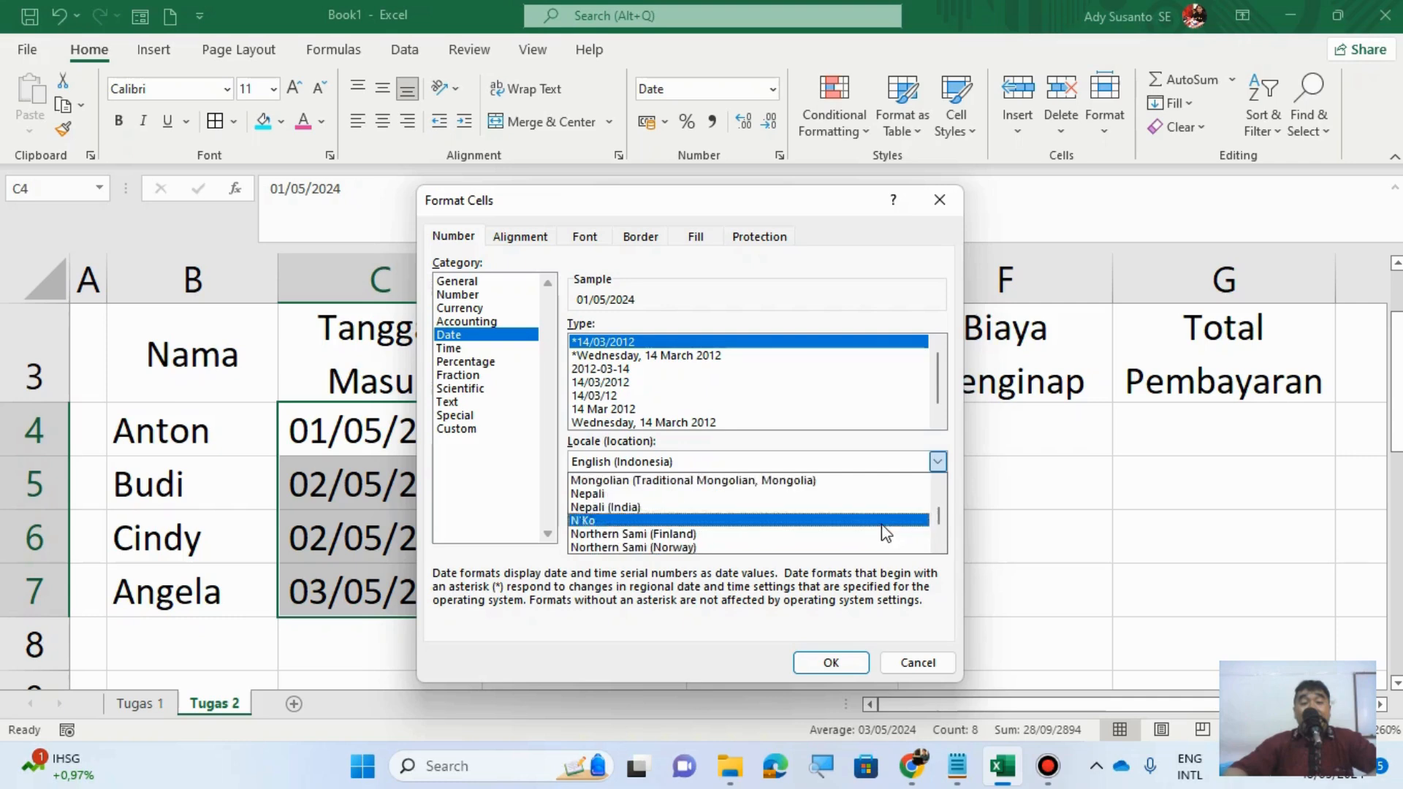
scroll(888, 539, "up", 10)
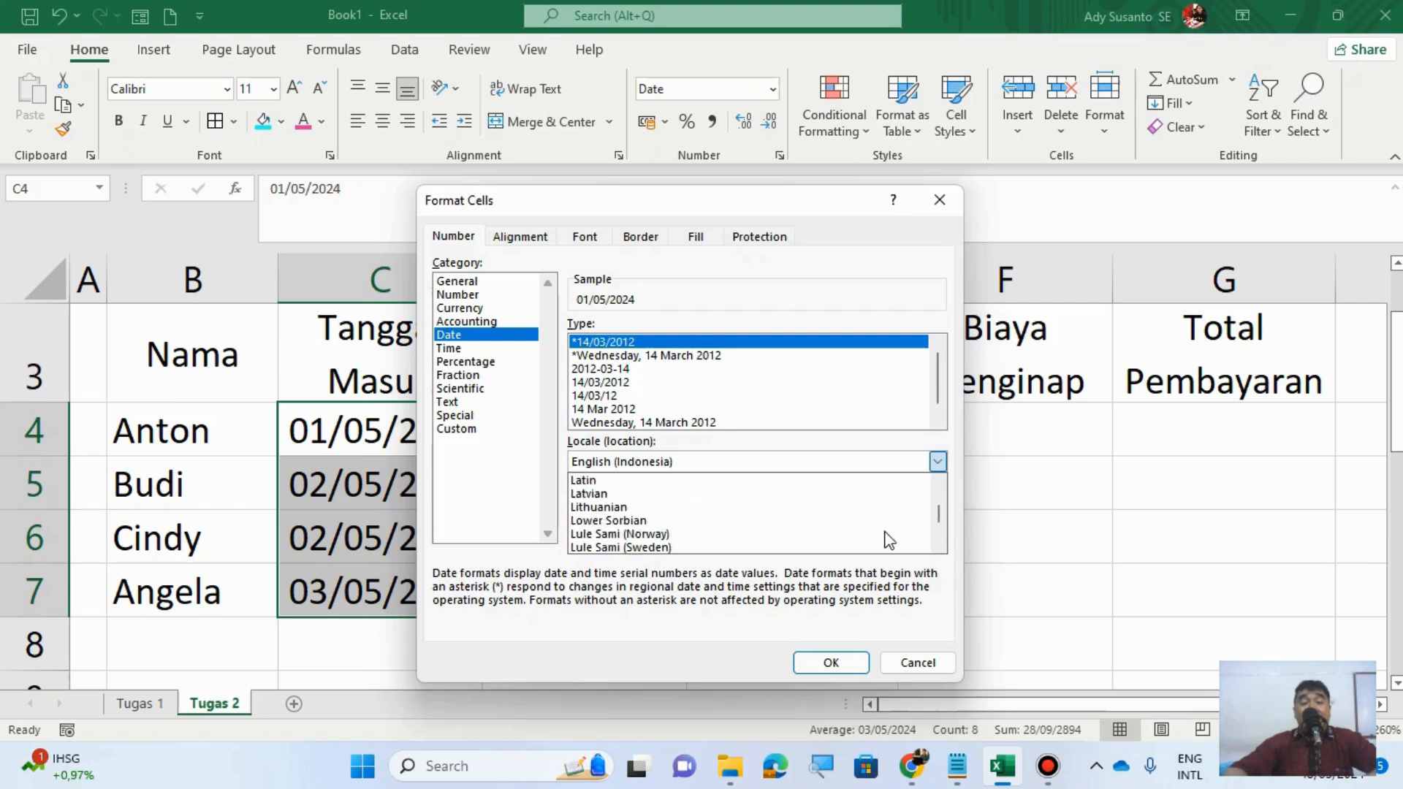
scroll(888, 539, "up", 3)
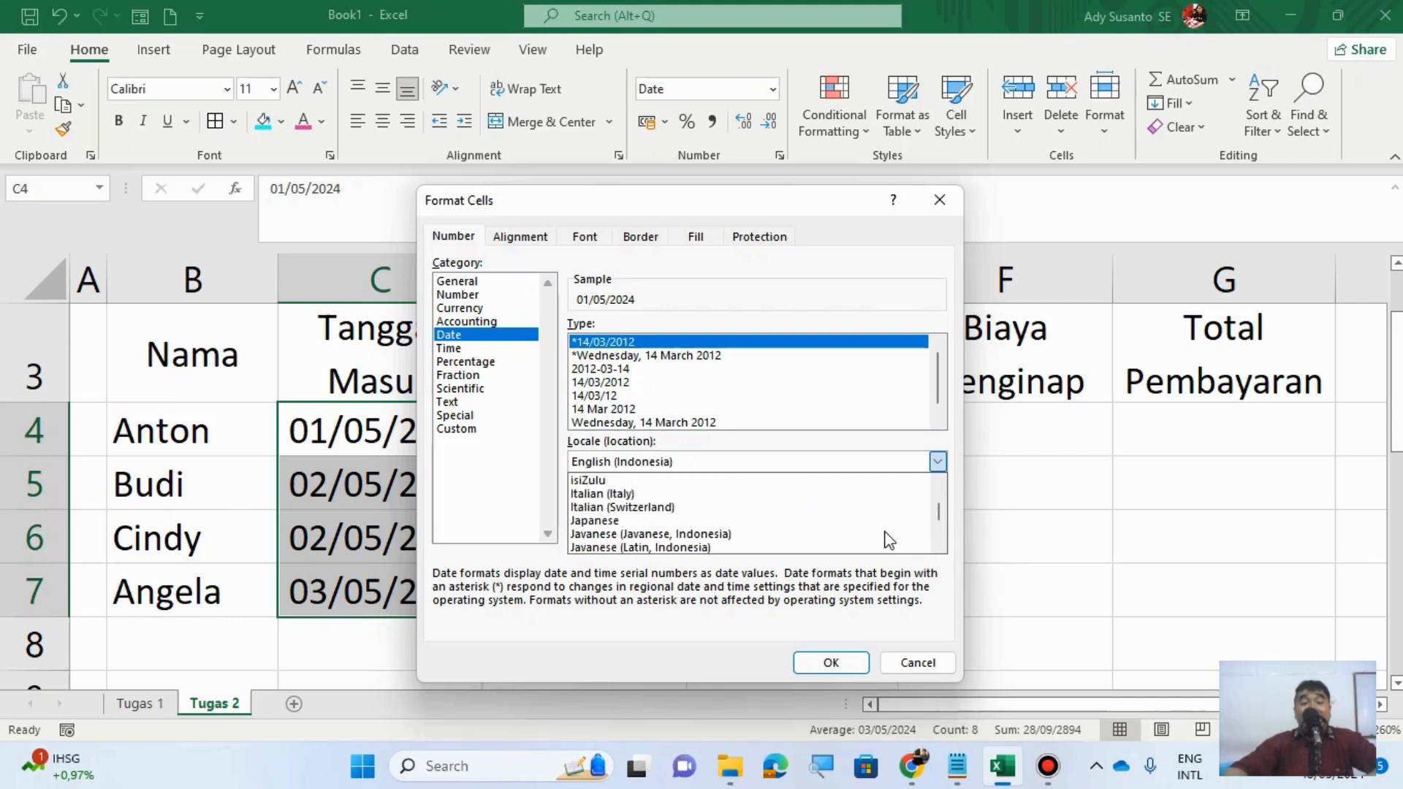
scroll(888, 540, "up", 1)
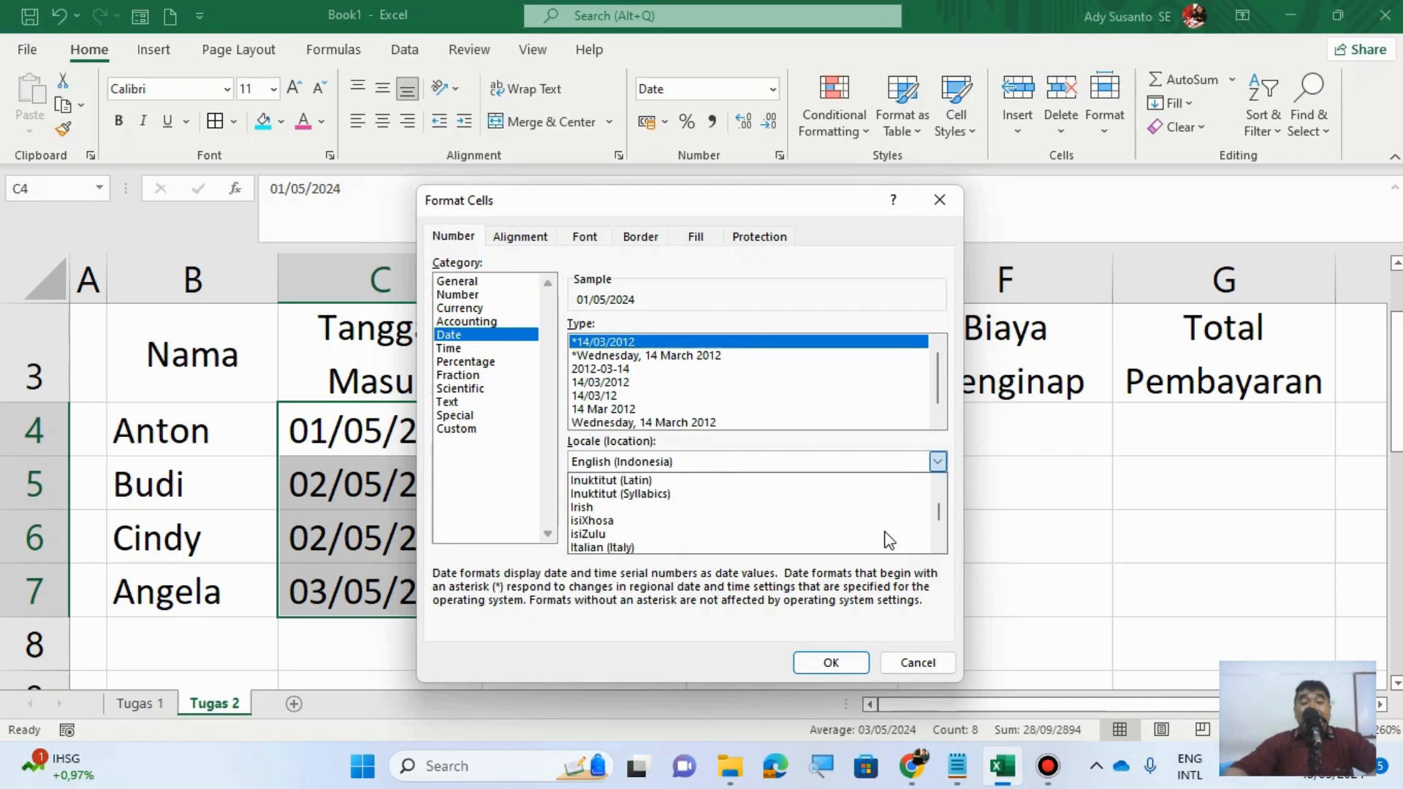
scroll(887, 539, "up", 1)
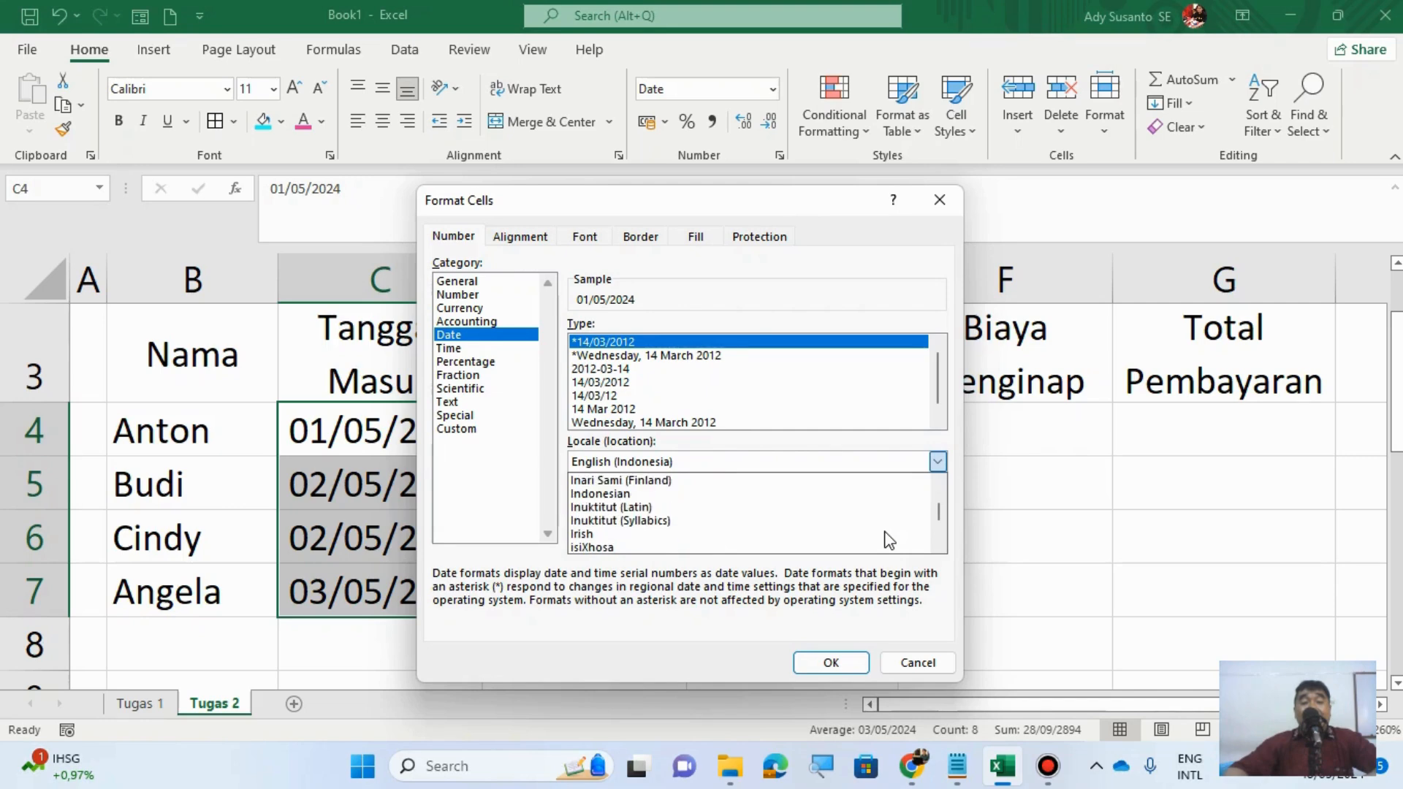
left_click(752, 495)
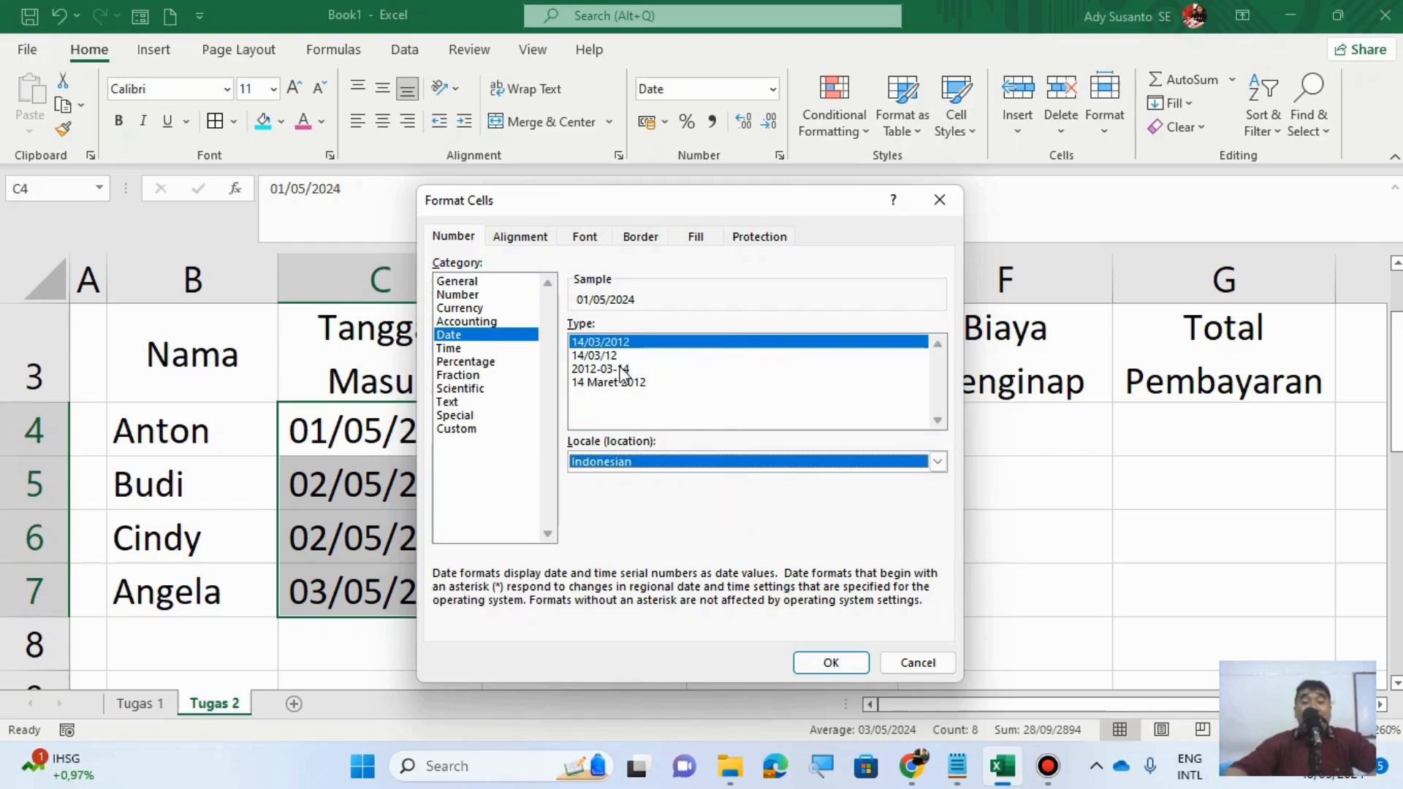
Step: Compare the Indonesian date types, apply 14 Maret 2012 to C4:D7, and widen column C slightly
left_click(612, 343)
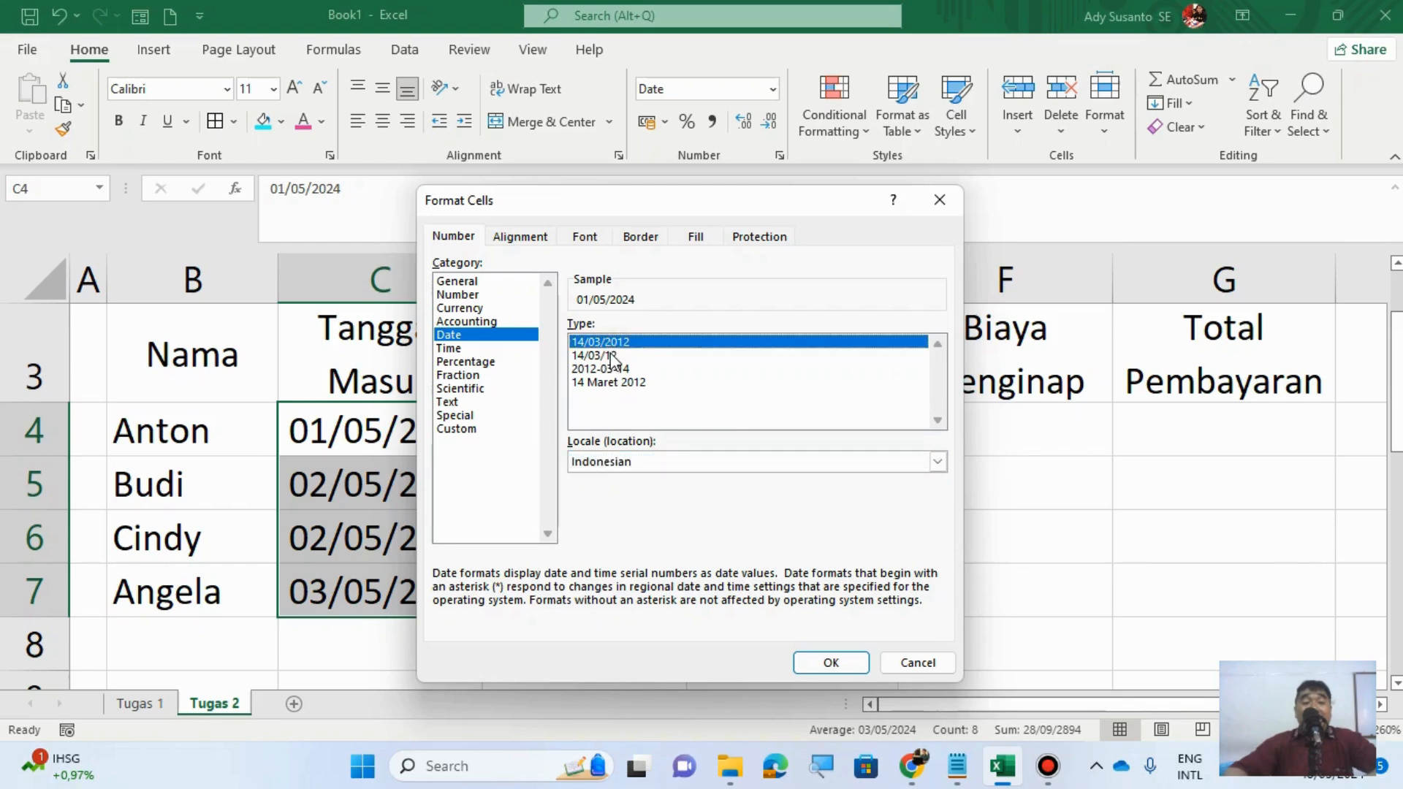
left_click(613, 356)
left_click(614, 369)
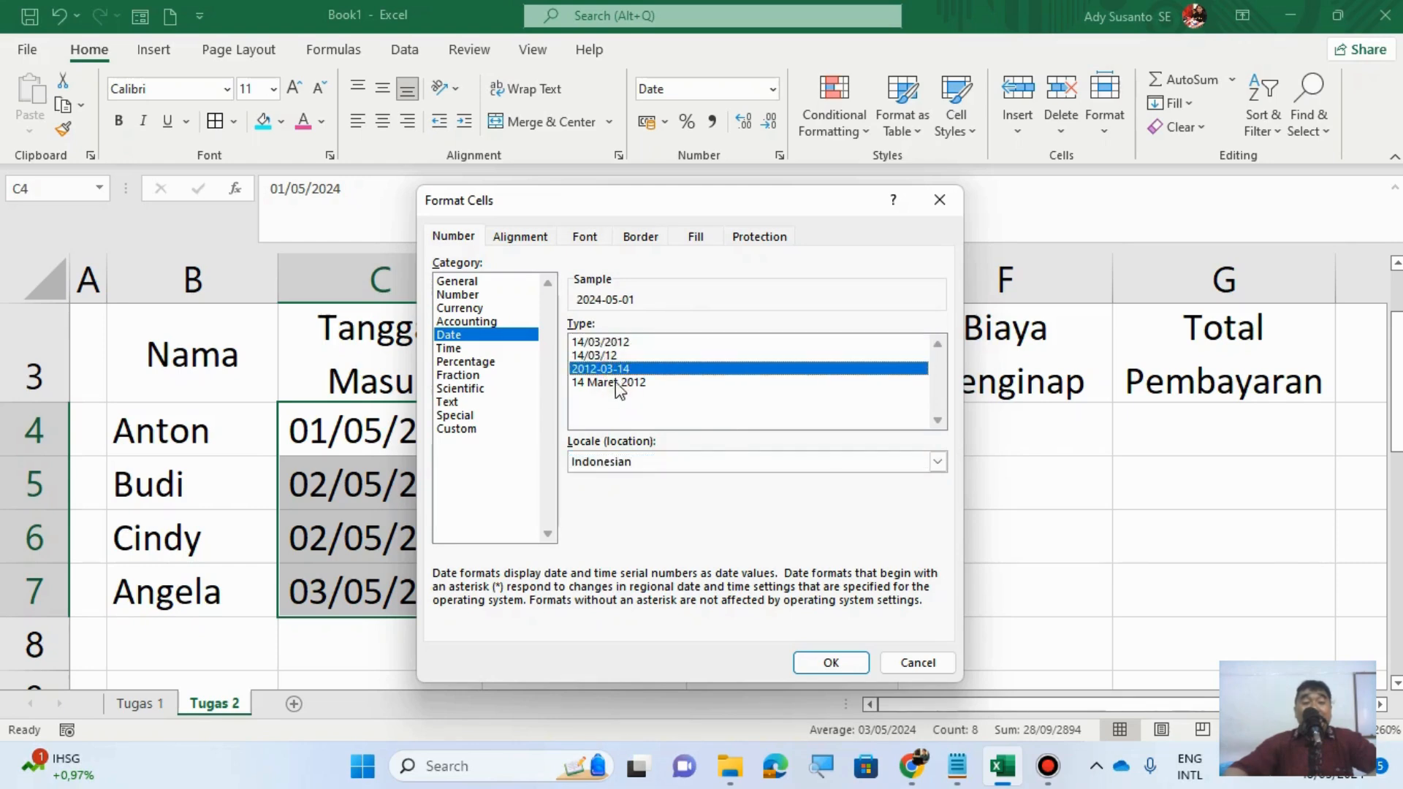
left_click(616, 383)
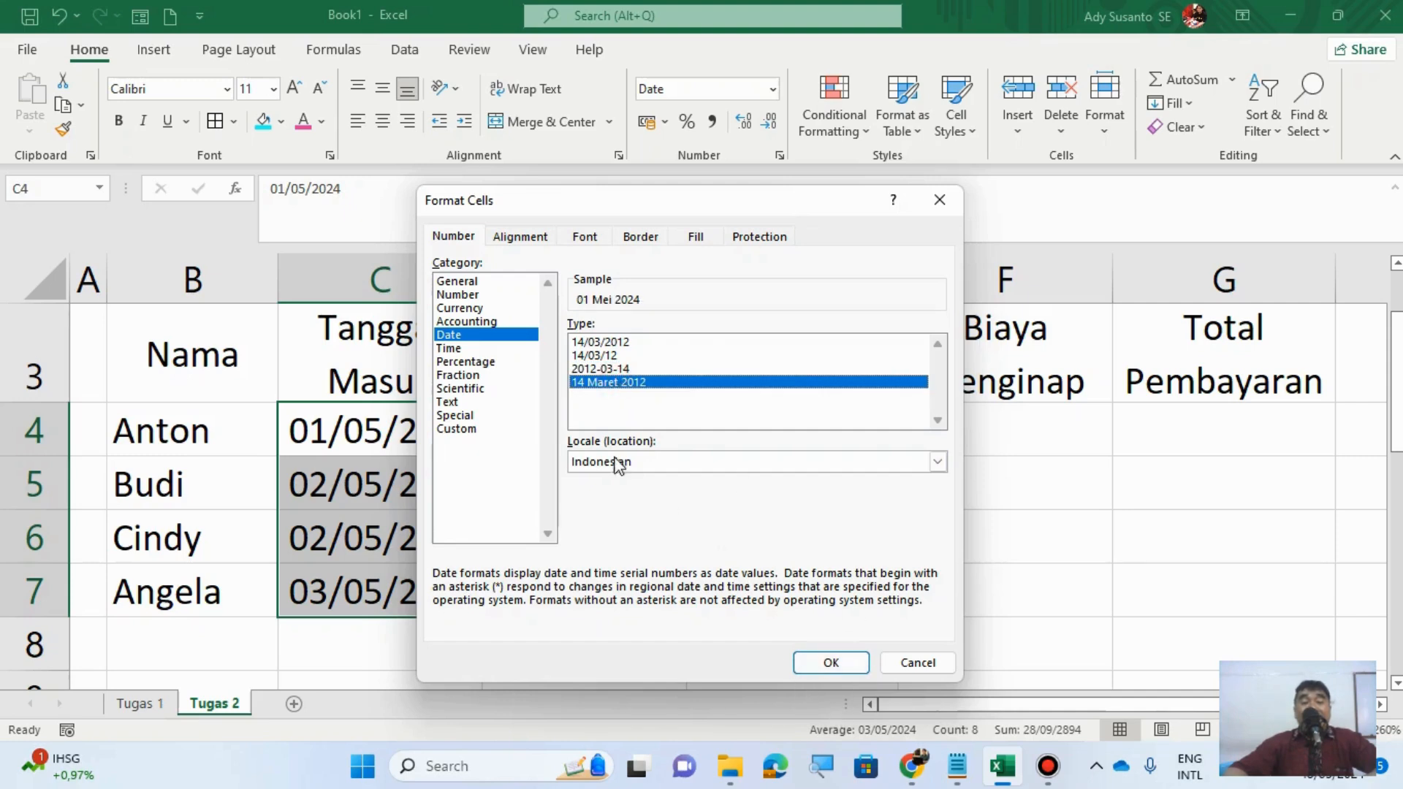
left_click(613, 369)
left_click(613, 356)
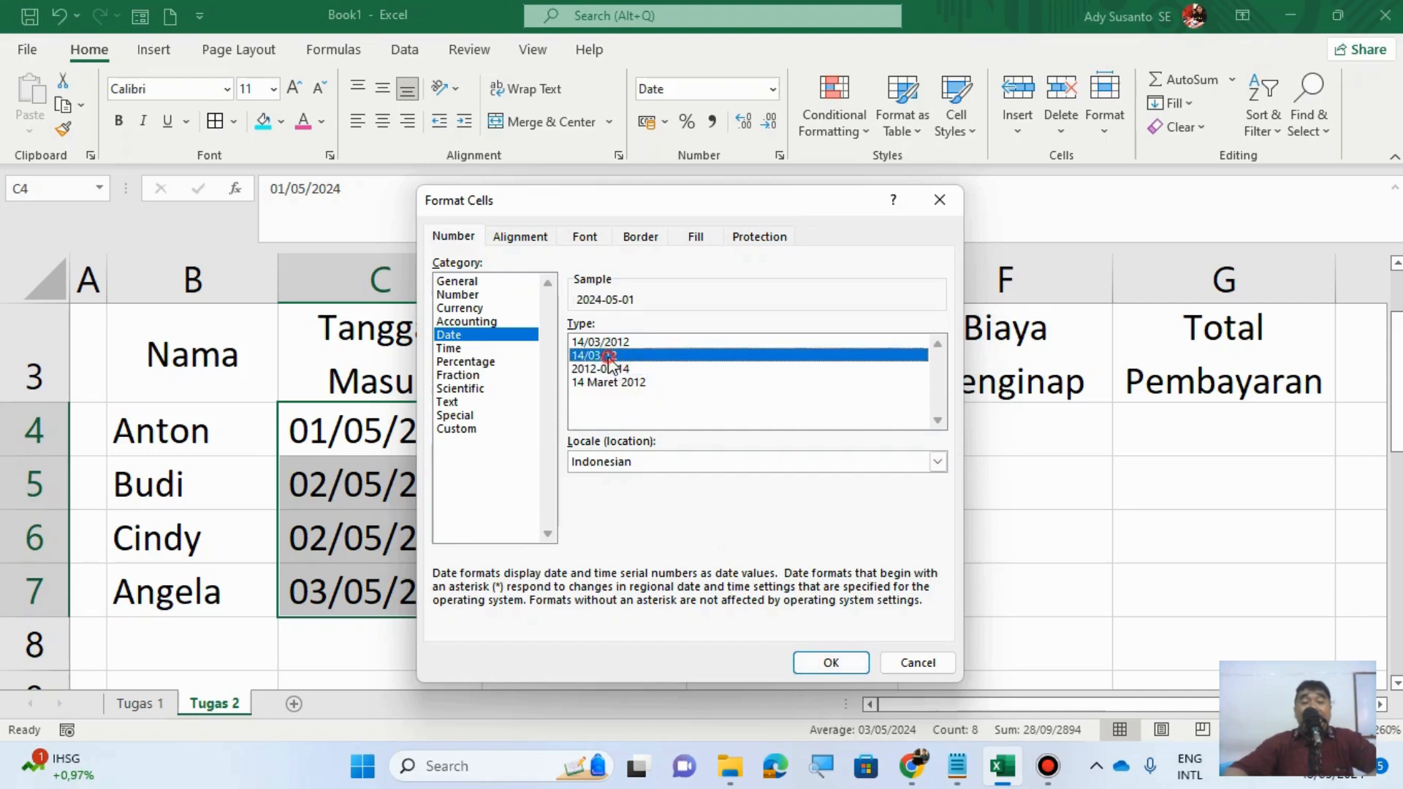
left_click(608, 342)
left_click(617, 383)
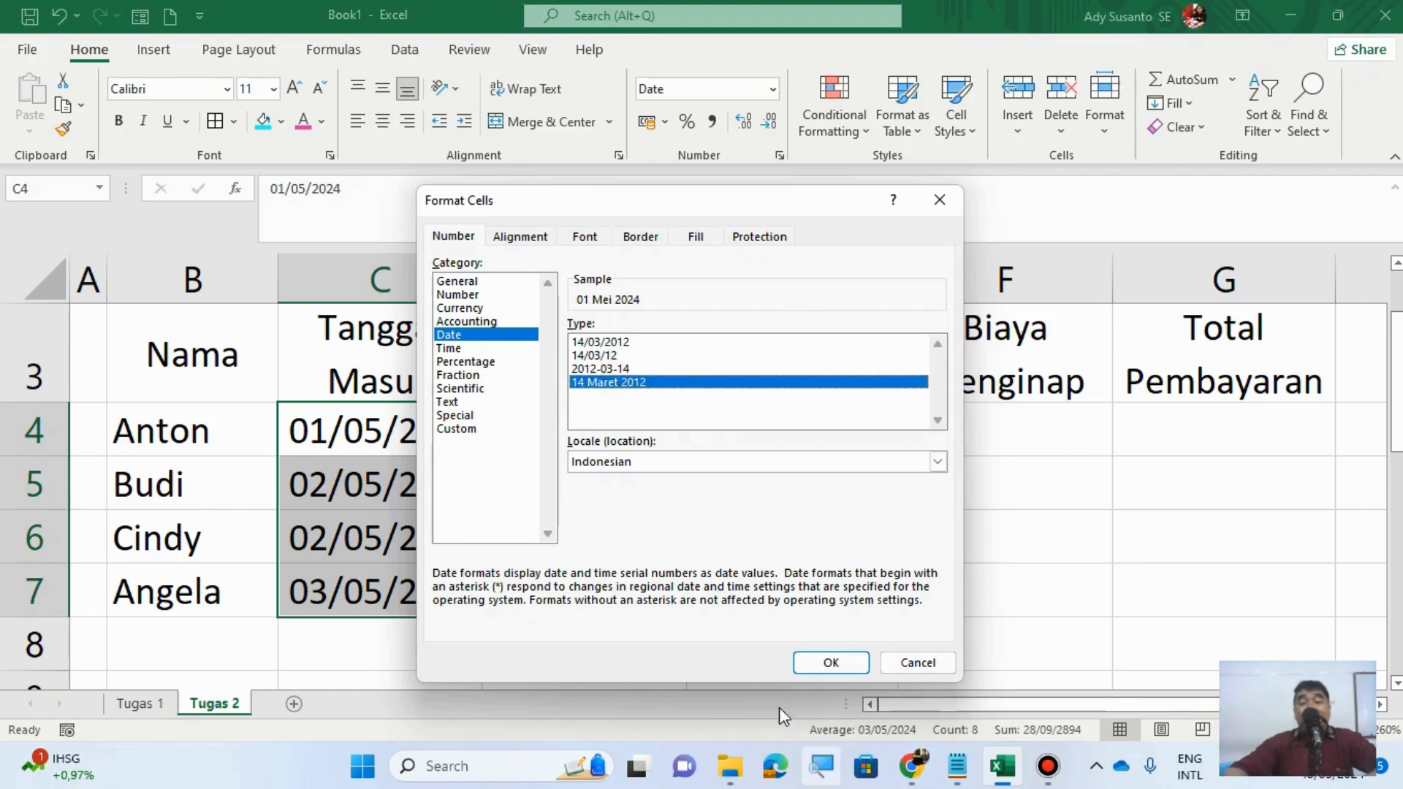
left_click(831, 663)
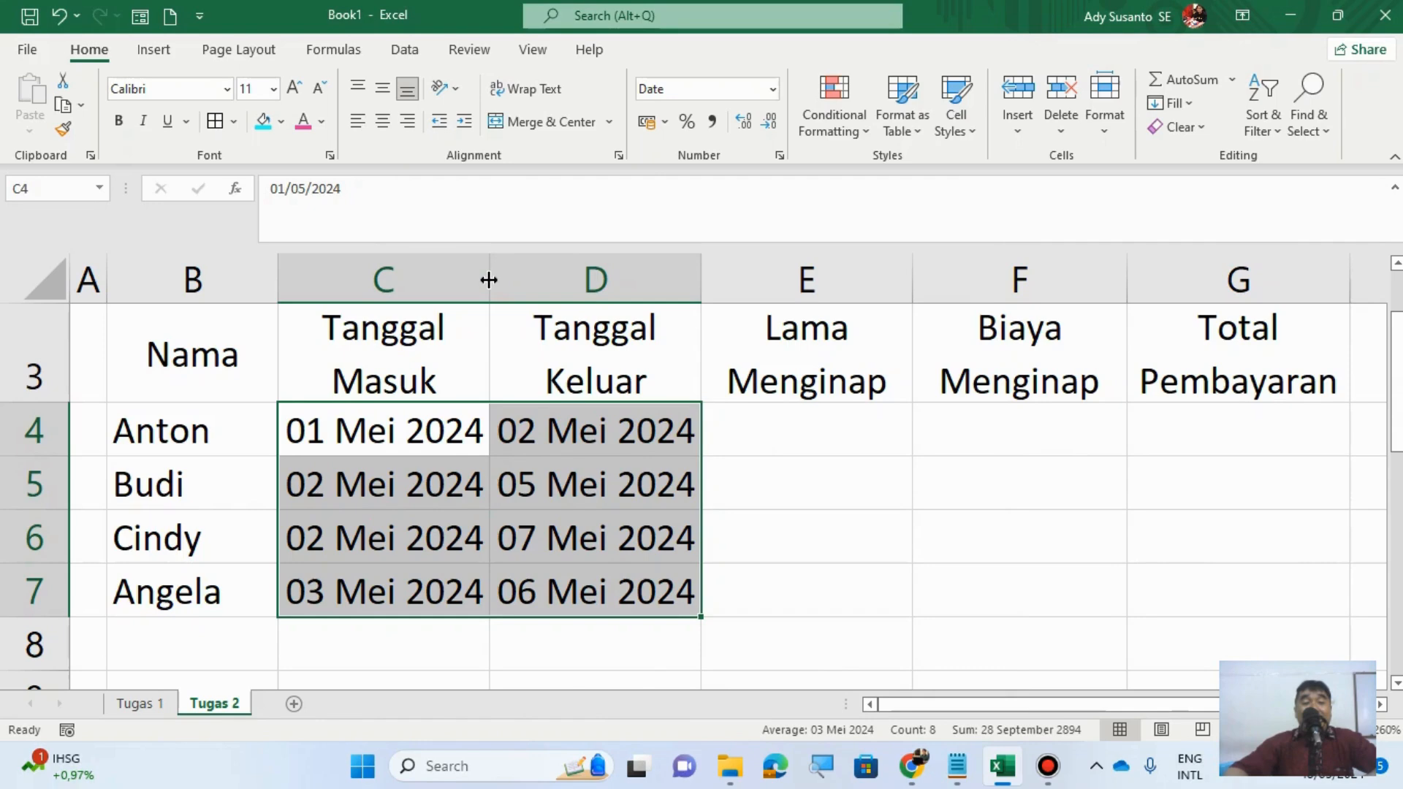
left_click_drag(488, 280, 520, 281)
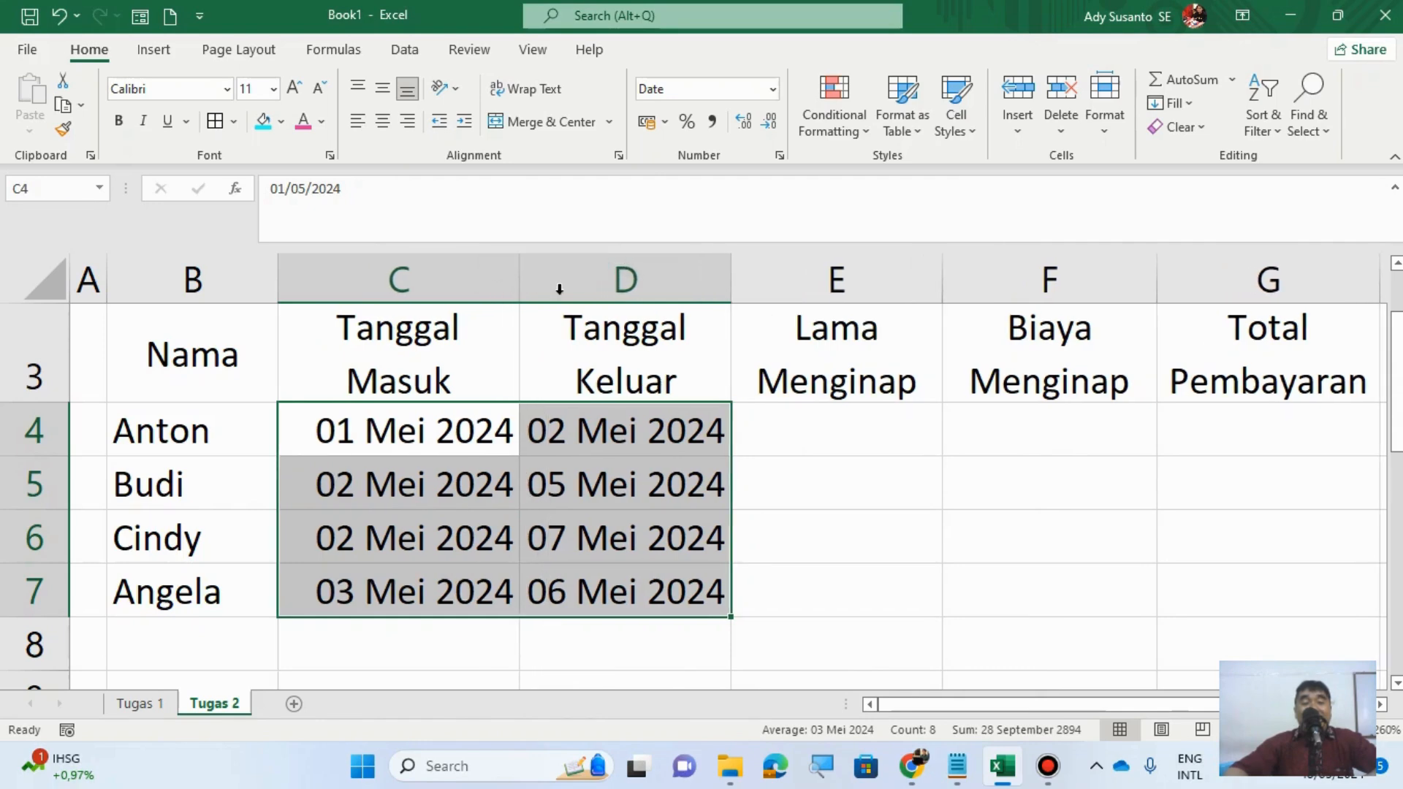
Step: Widen the Tanggal Keluar column to match the width of the Tanggal Masuk column
left_click_drag(732, 281, 764, 292)
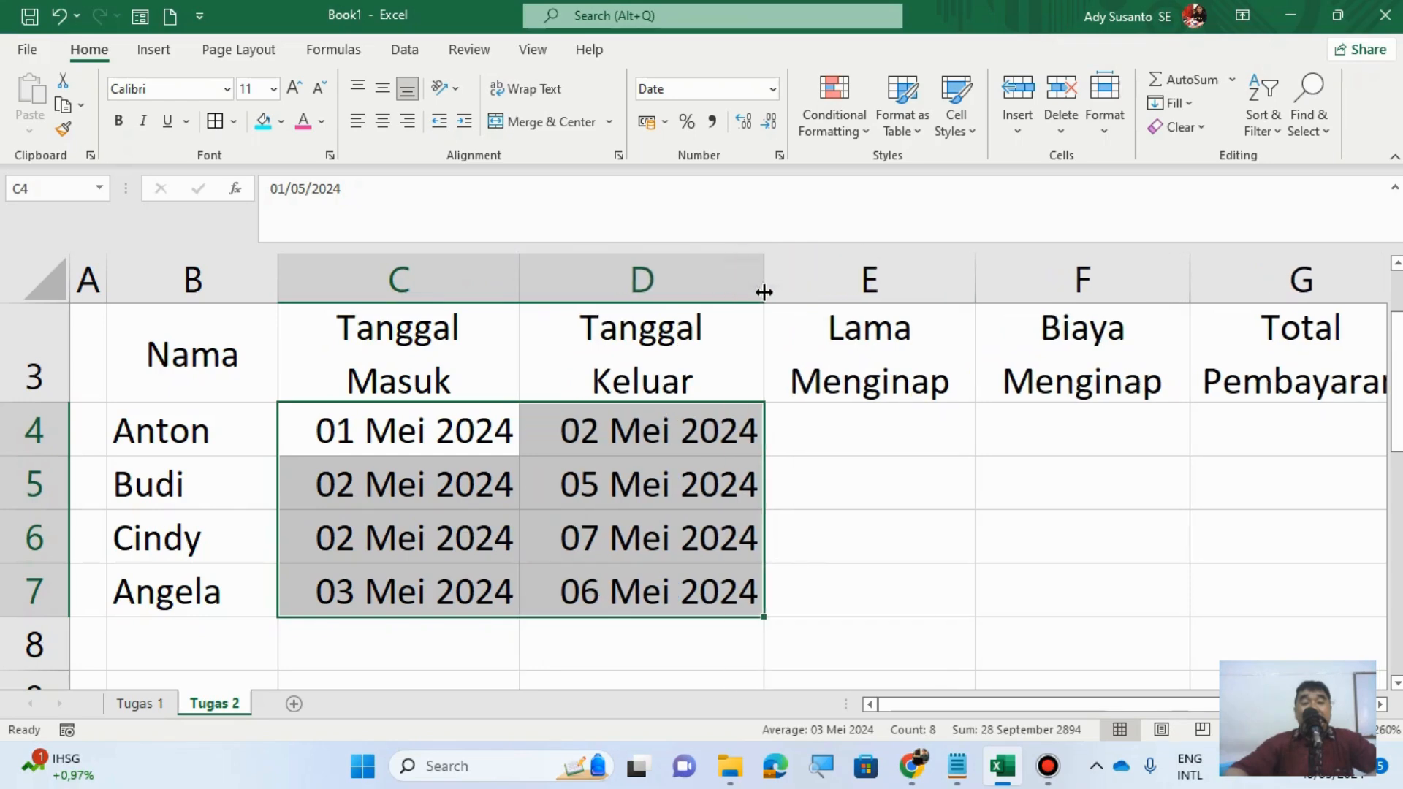
left_click(428, 442)
left_click_drag(575, 447, 627, 579)
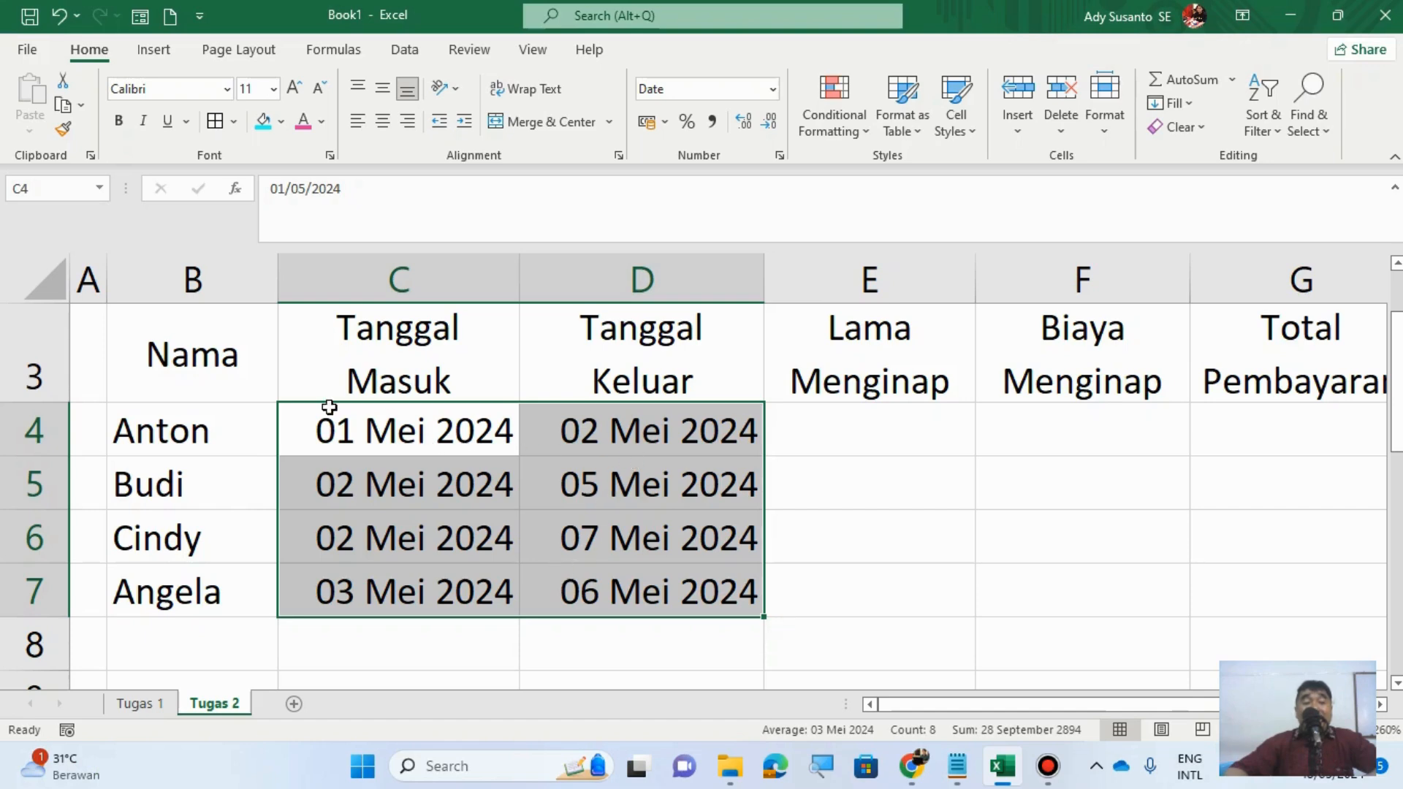
Step: Calculate Lama Menginap in E4 with the formula =D4-C4 and fill it down through E7
left_click(840, 426)
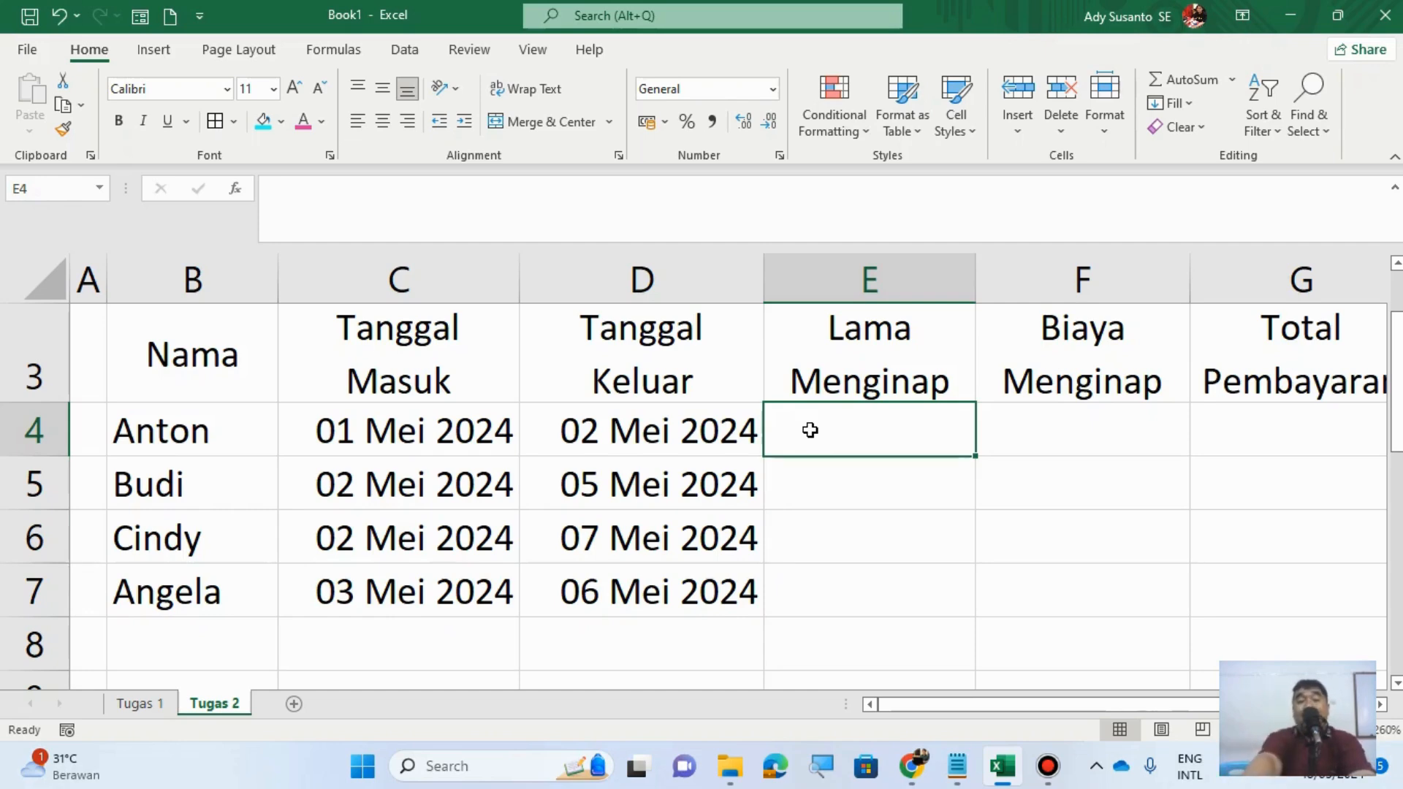
type("=")
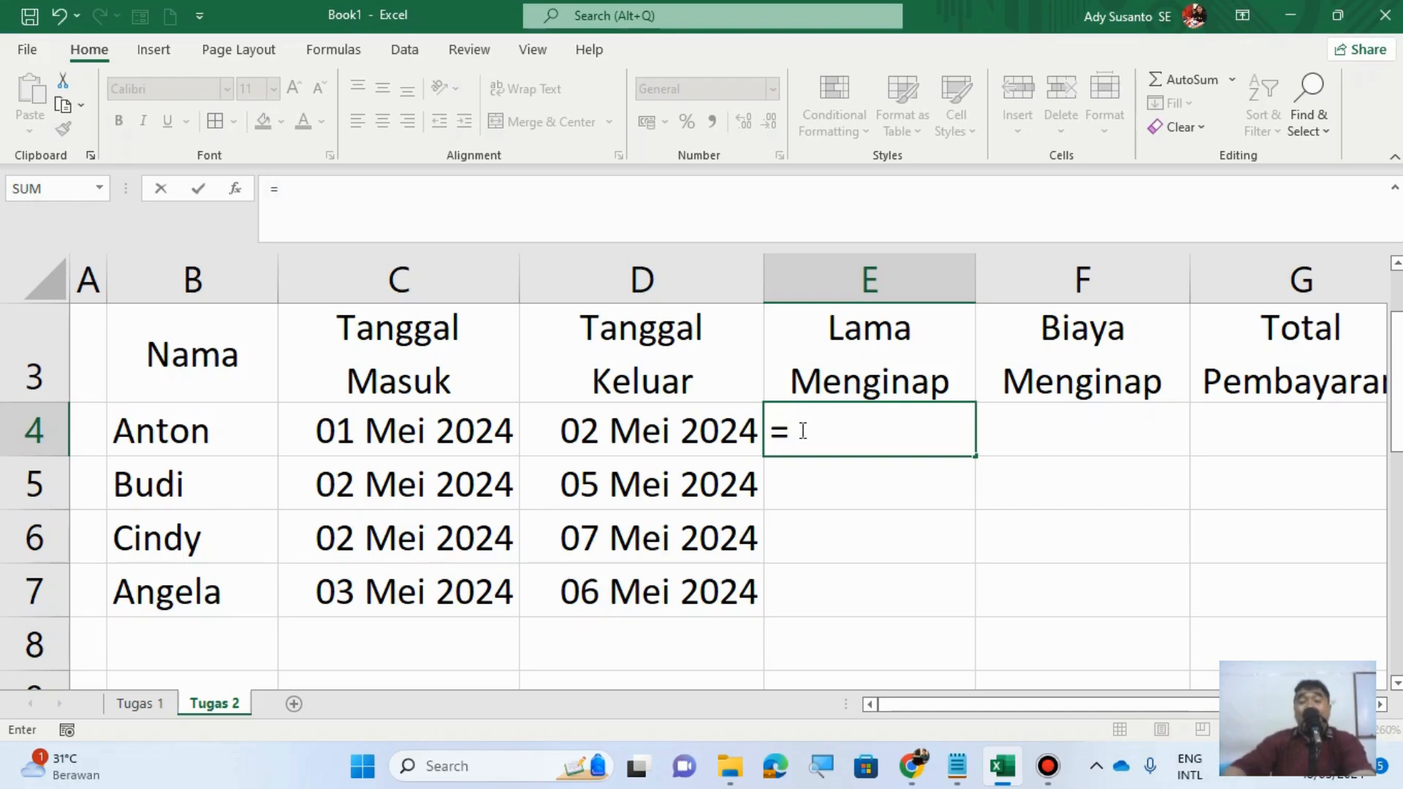
left_click(634, 434)
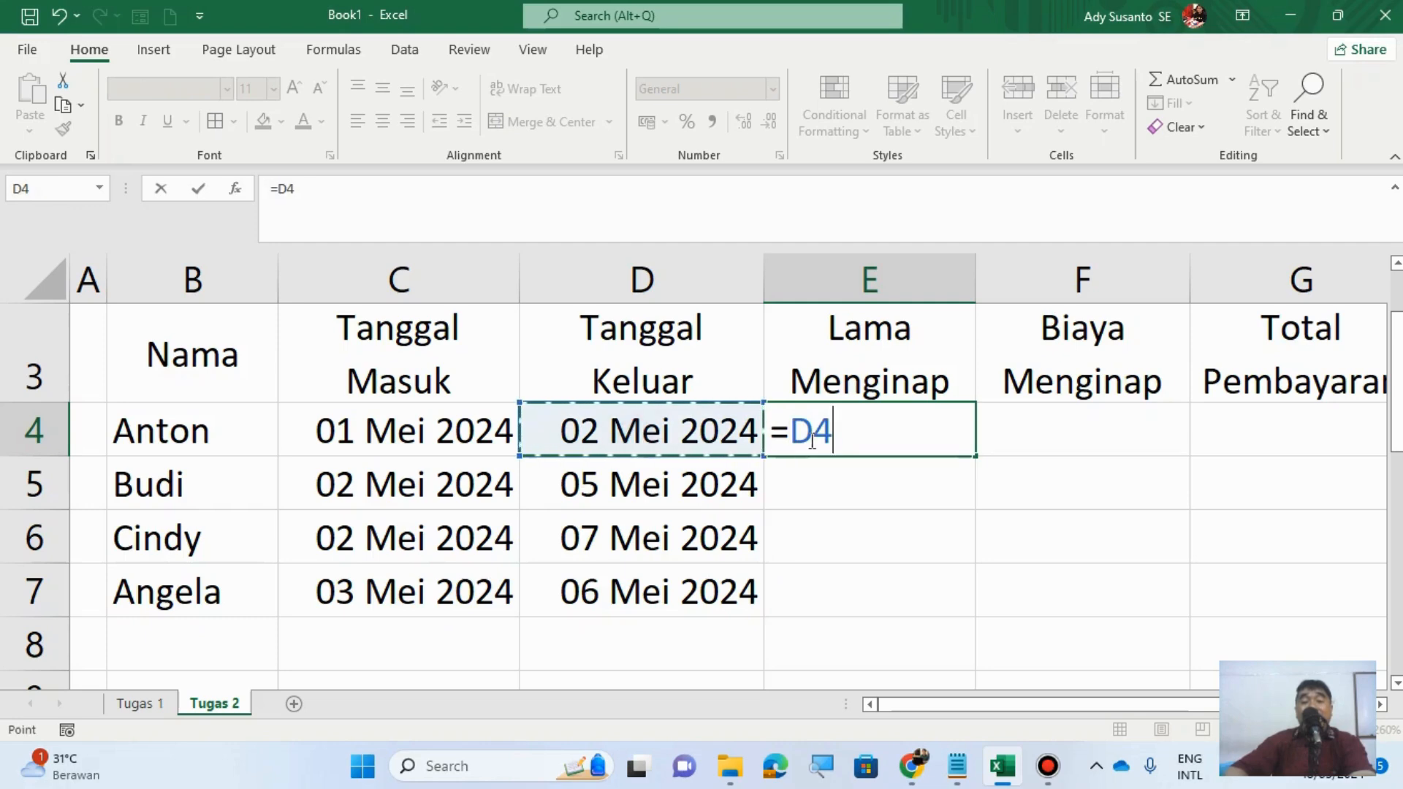
type("-")
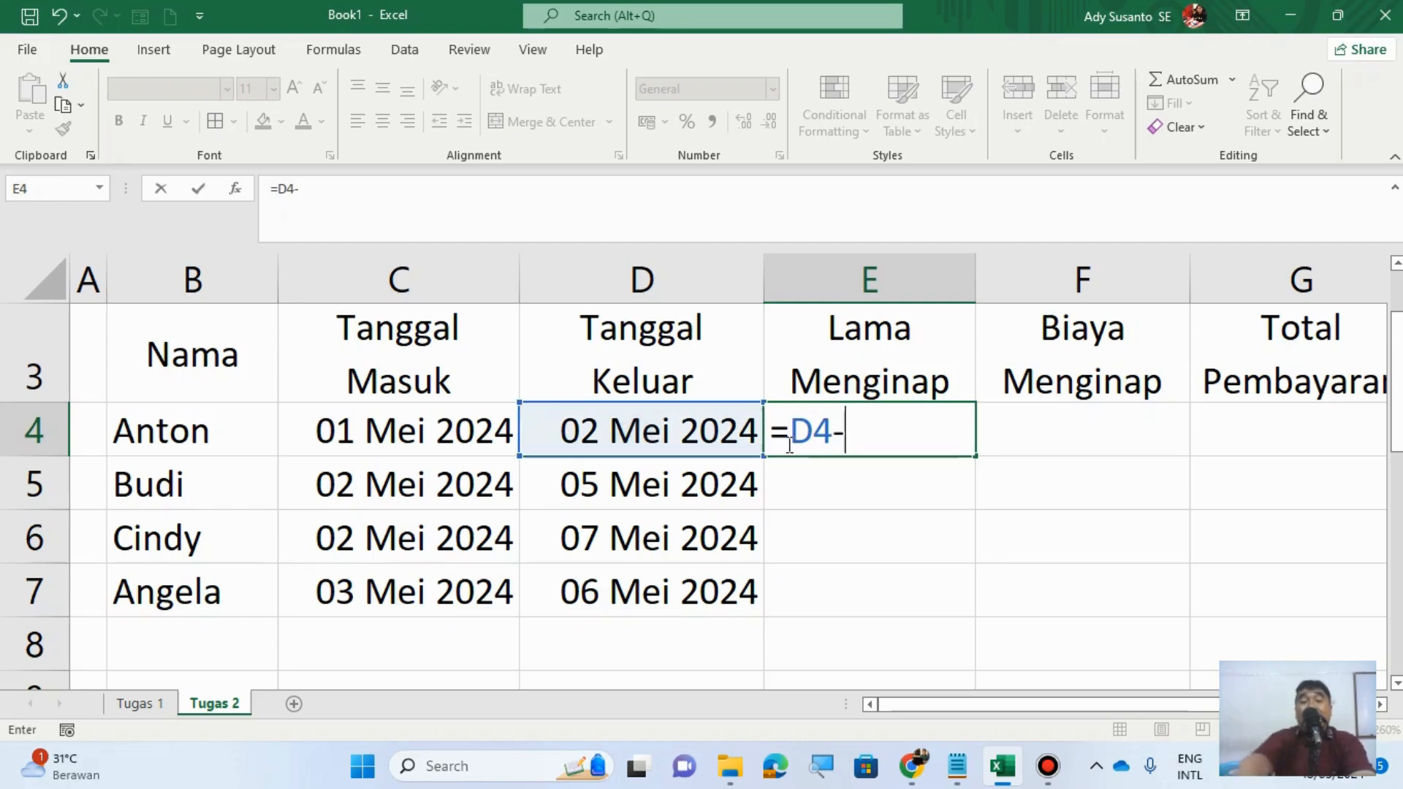
left_click(433, 439)
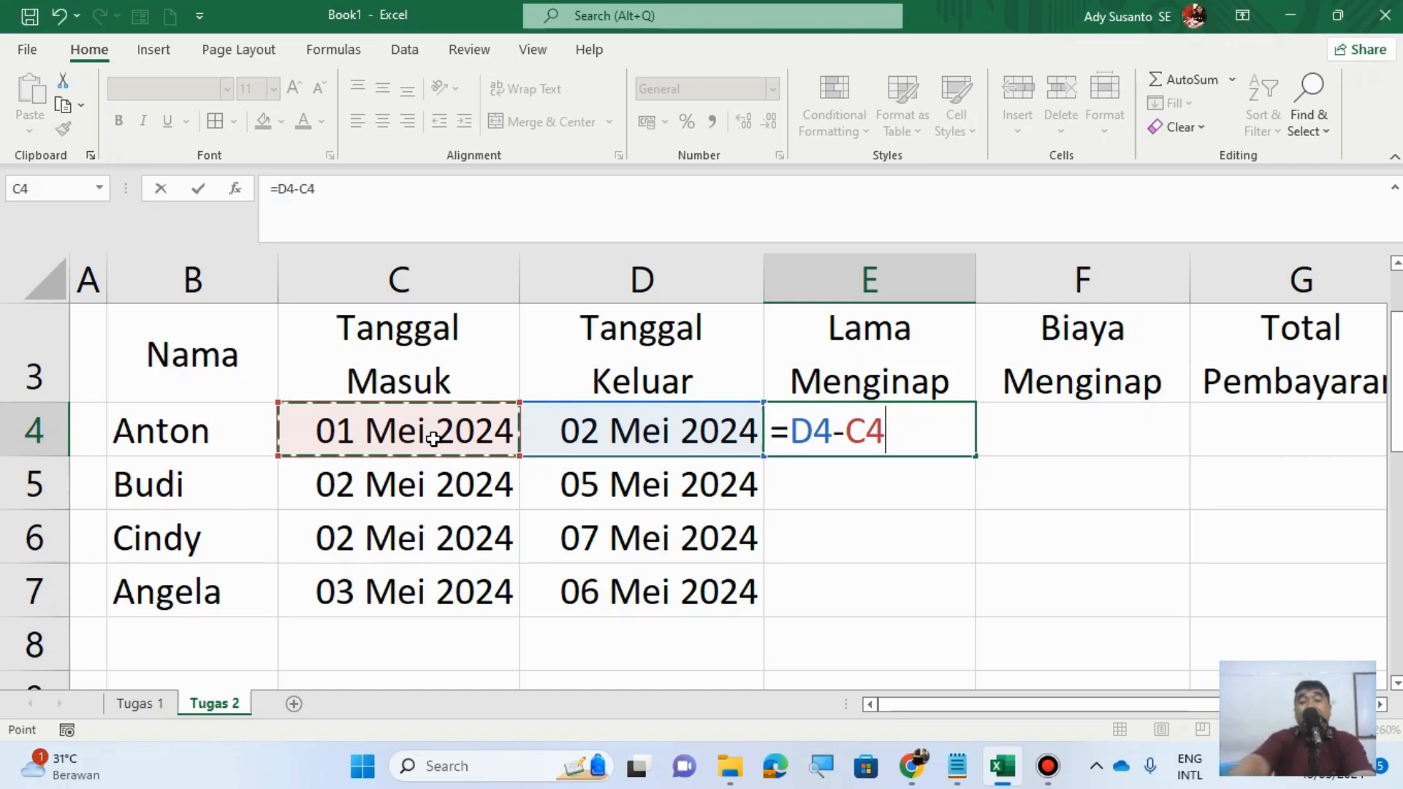
key("Return")
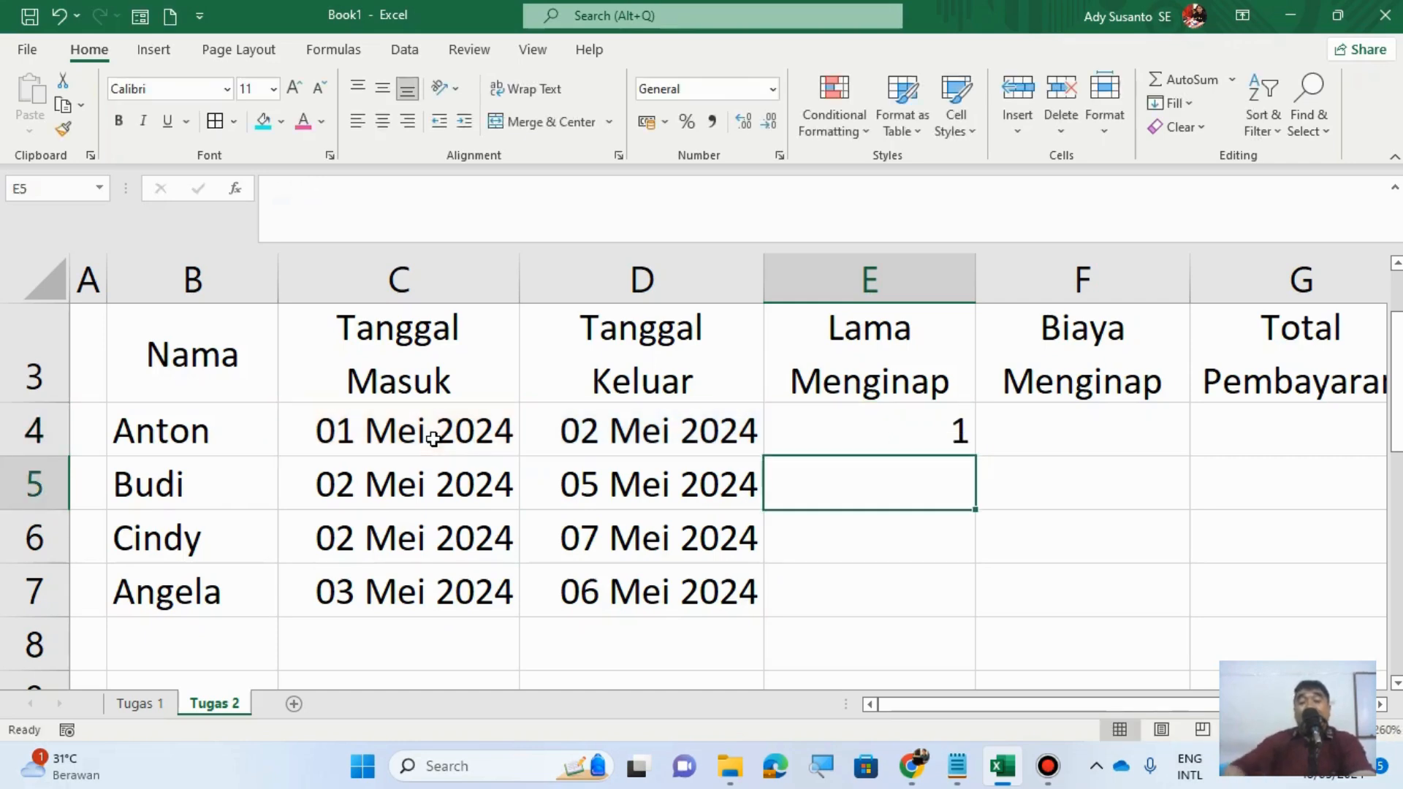
left_click(887, 436)
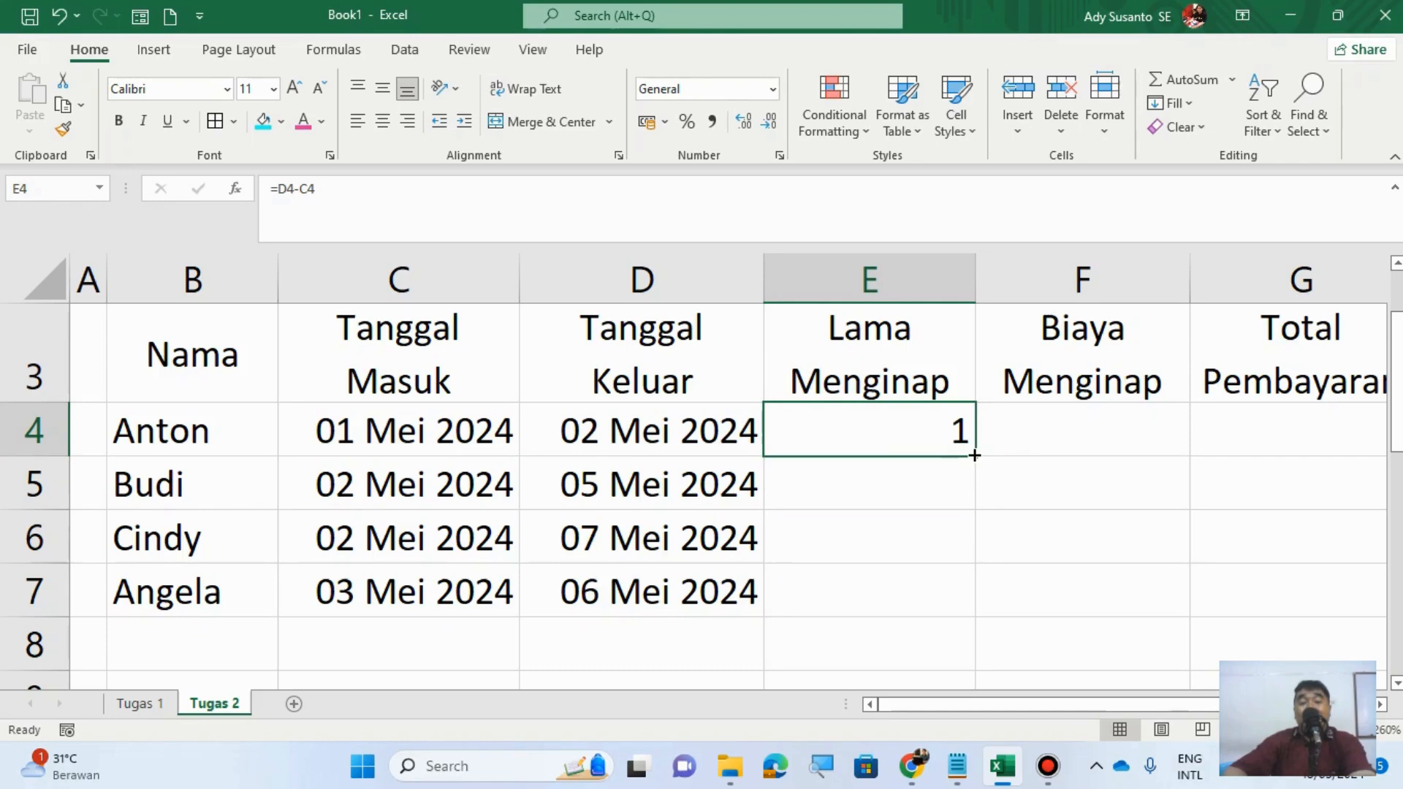
left_click_drag(975, 455, 977, 610)
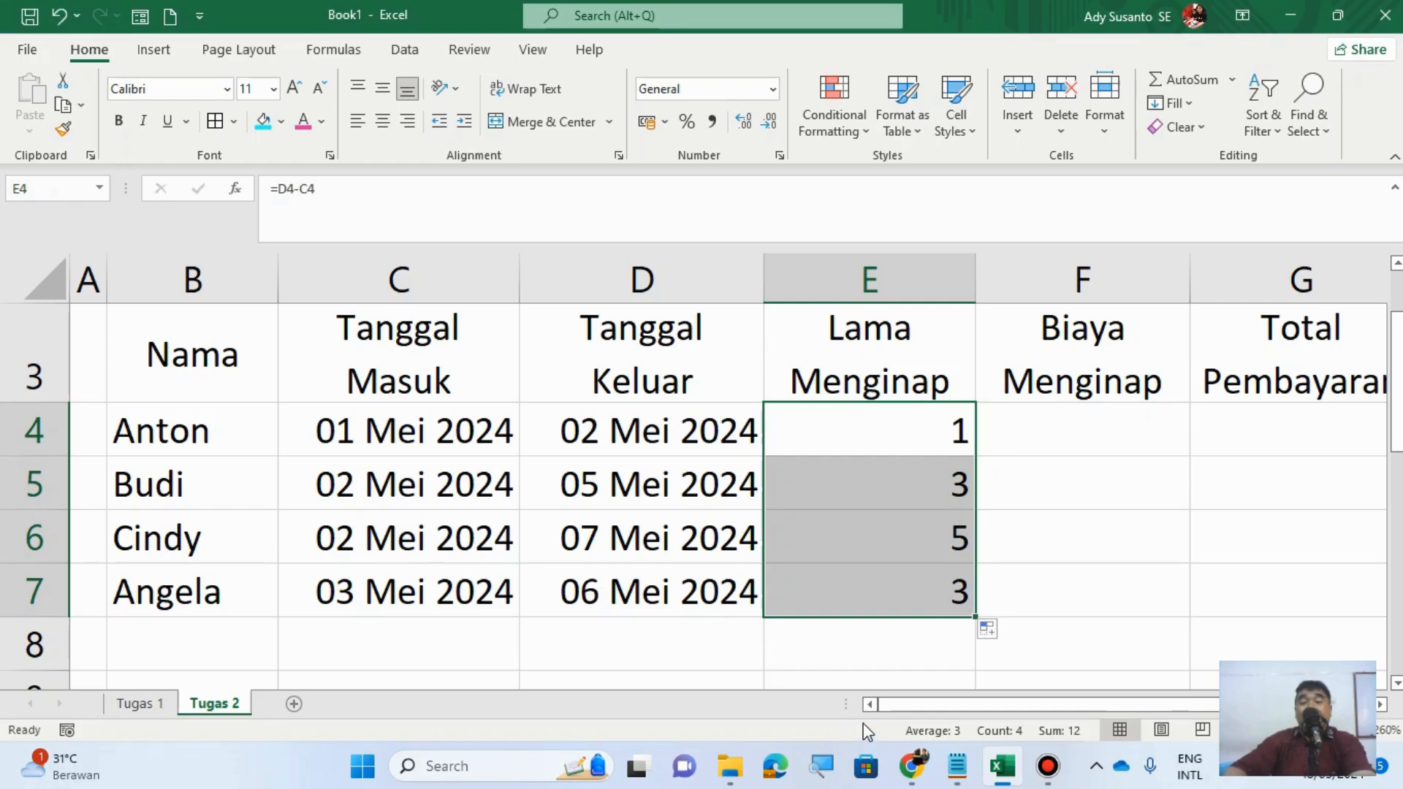
Step: Check the number format category of cell E4 and keep it as General
left_click(932, 451)
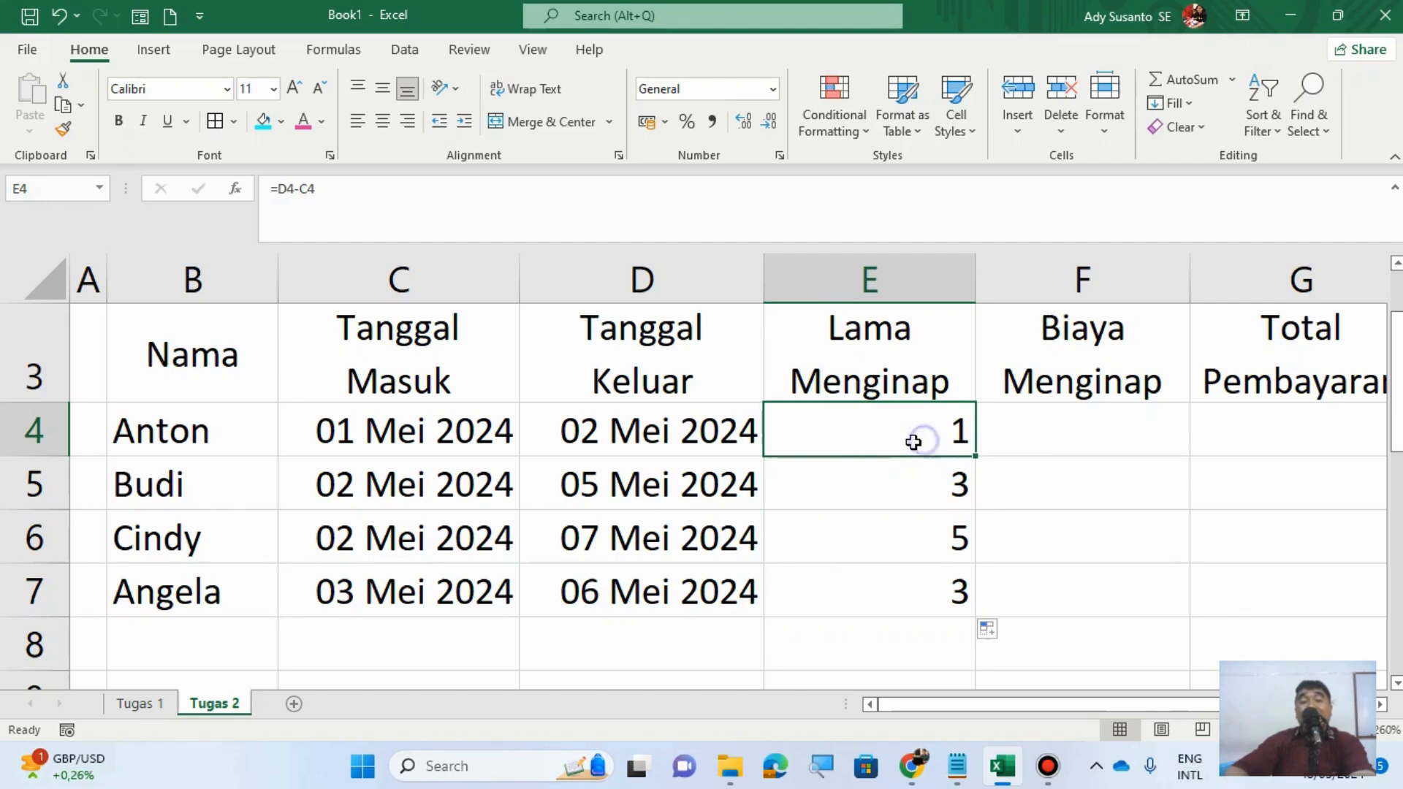
right_click(915, 440)
left_click(1002, 634)
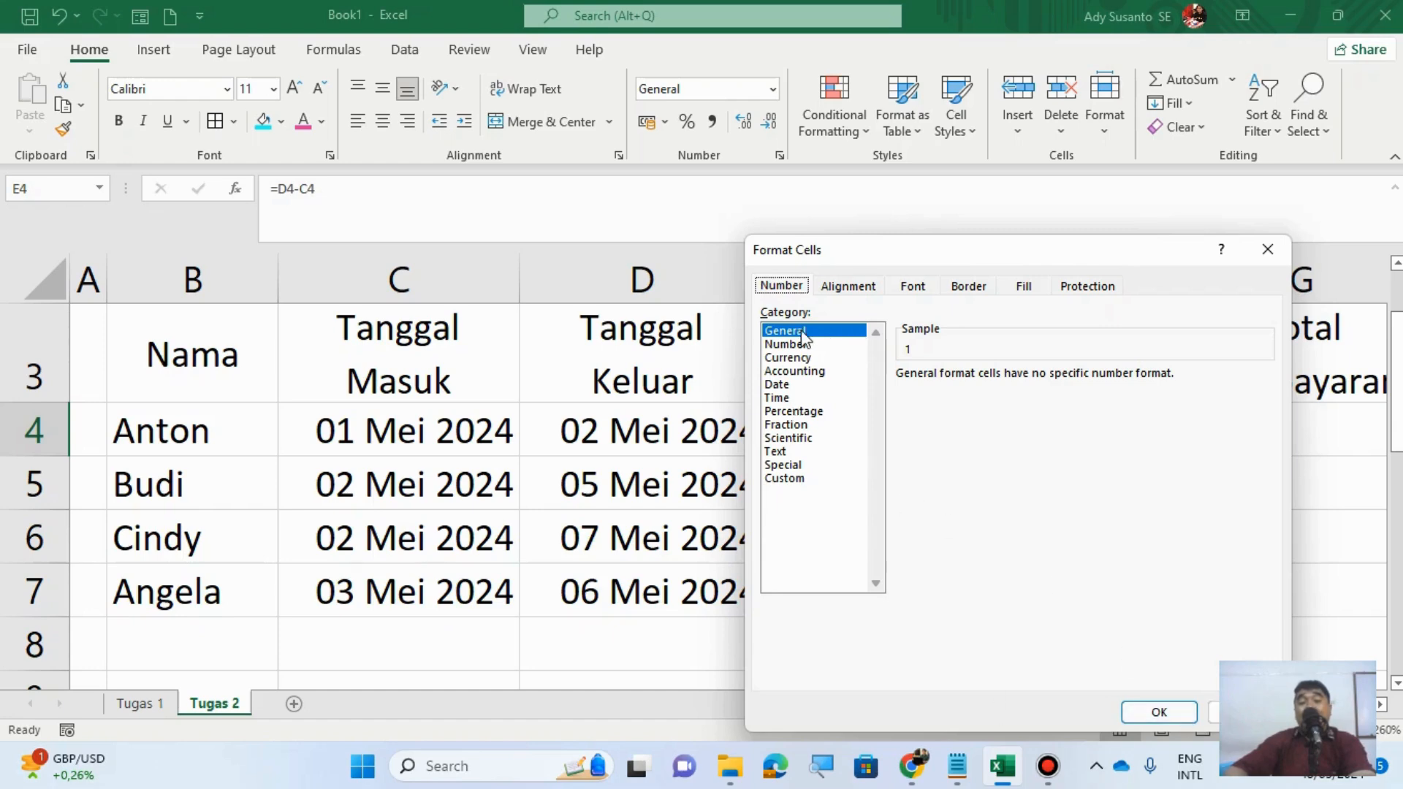
left_click(1159, 711)
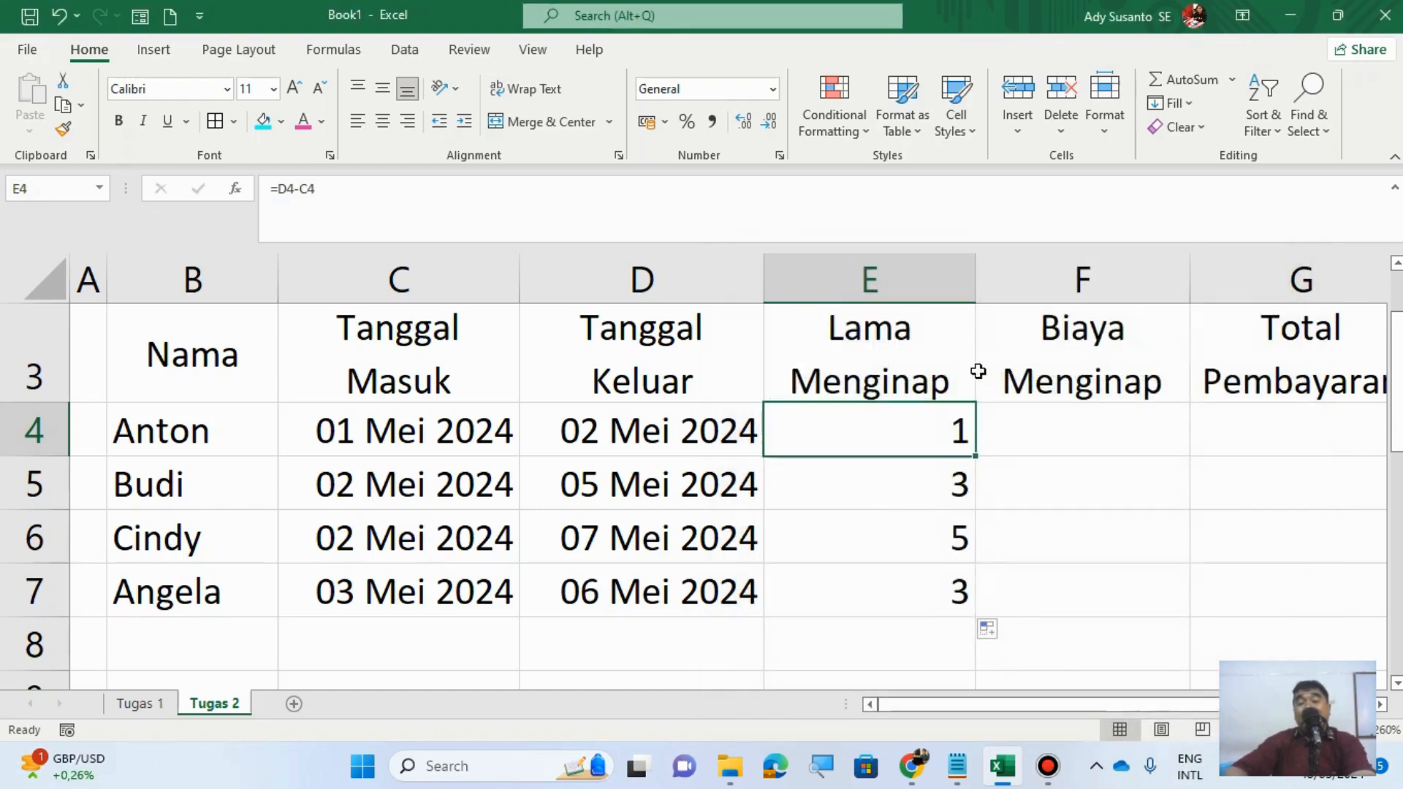
Step: Enter 125000 as Biaya Menginap in F4 and copy it to F5:F7
left_click(1063, 433)
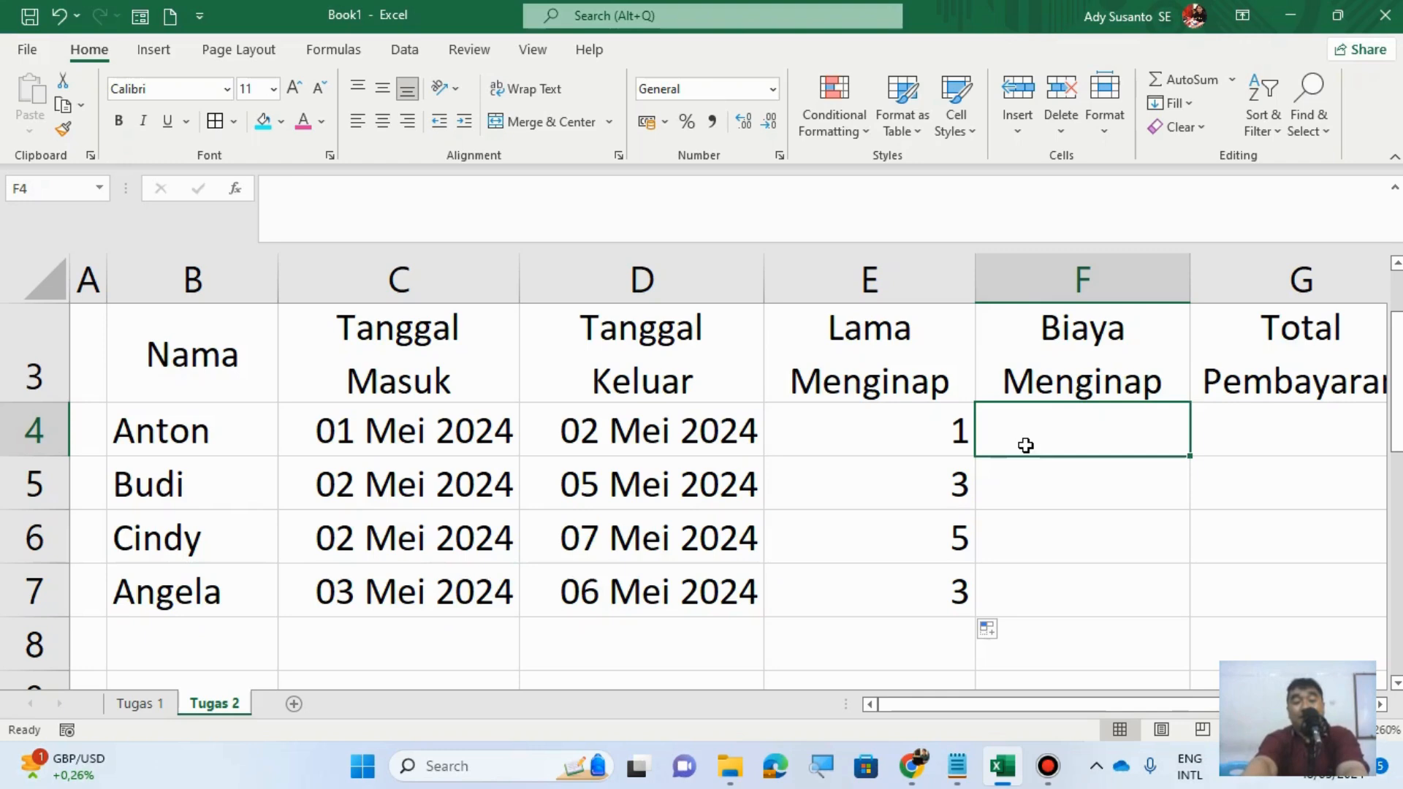
type("125000")
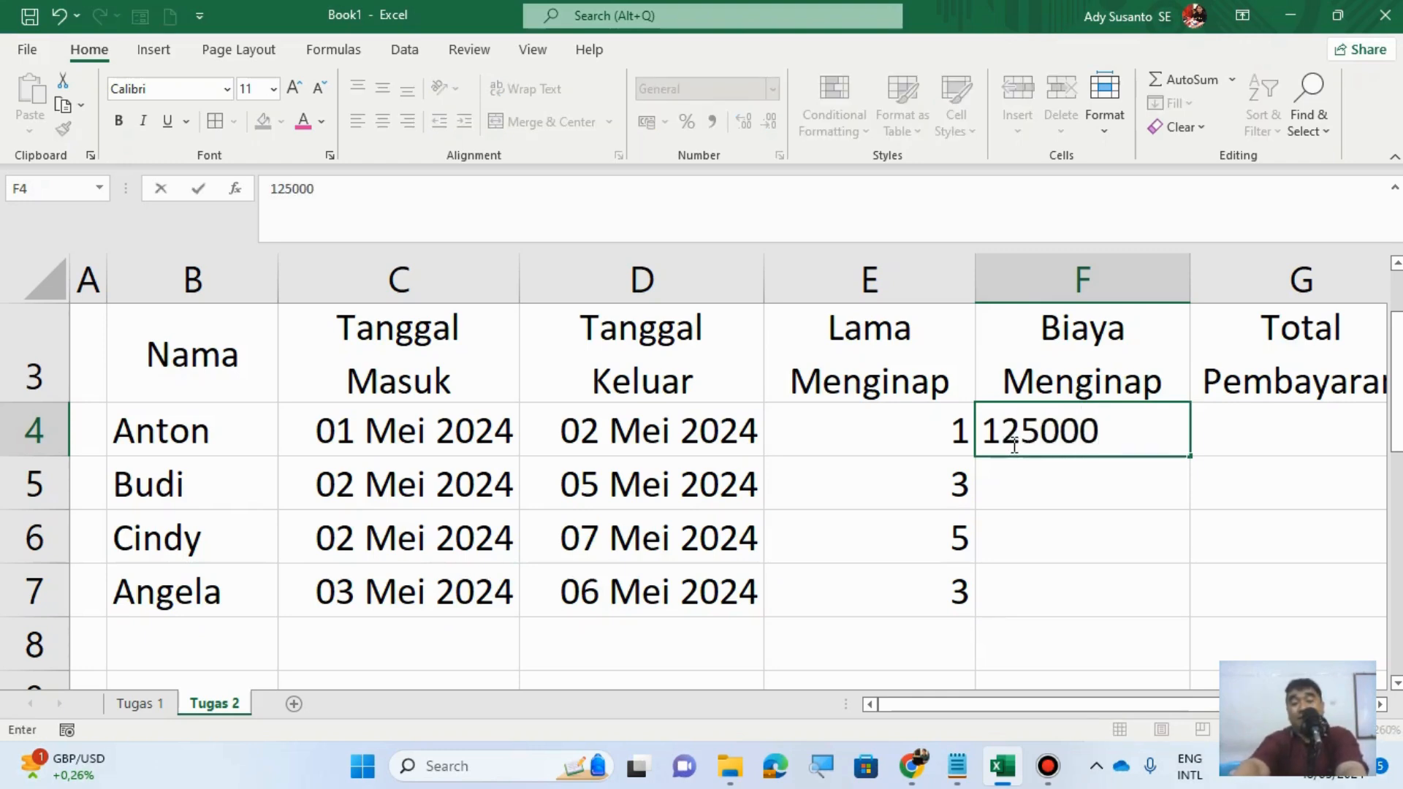
key("Return")
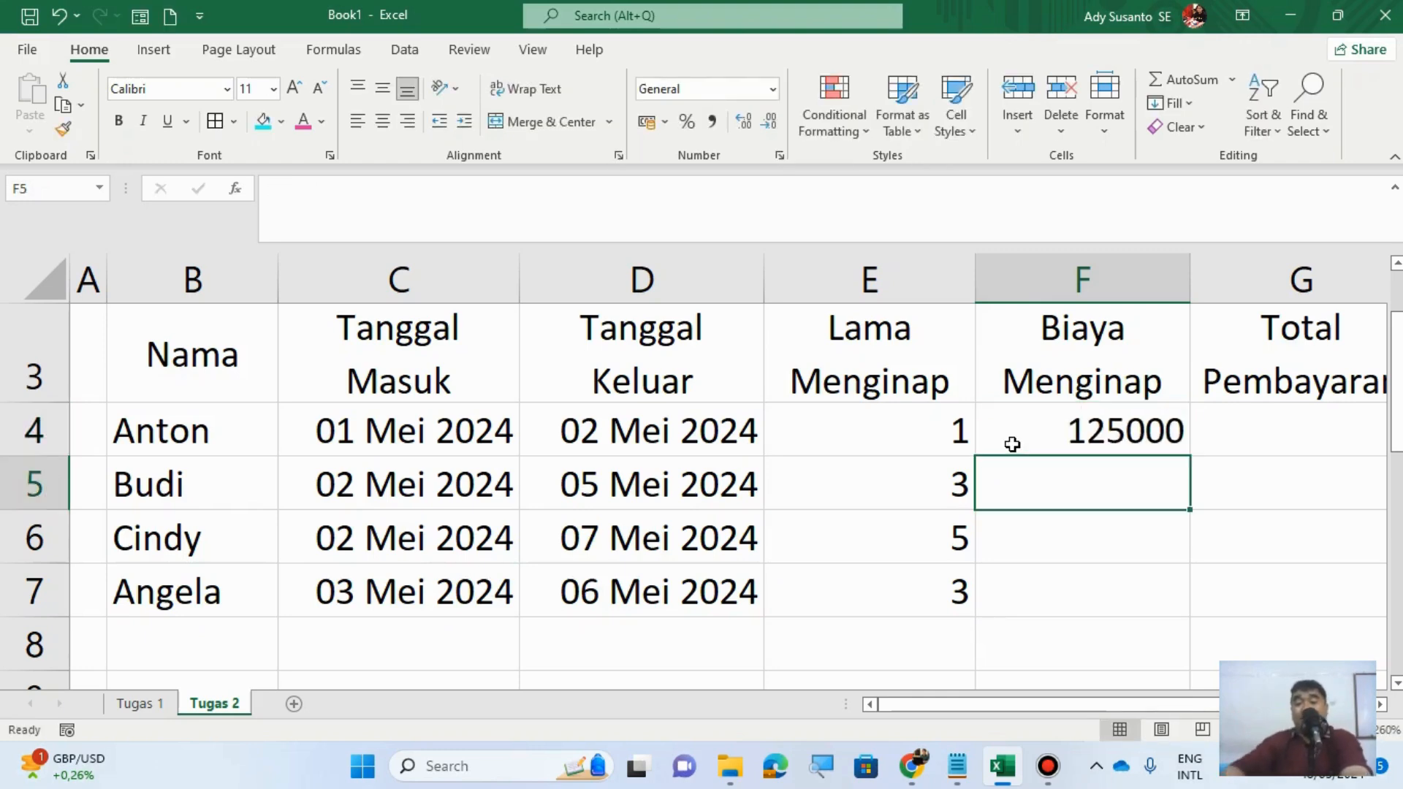
left_click(1135, 439)
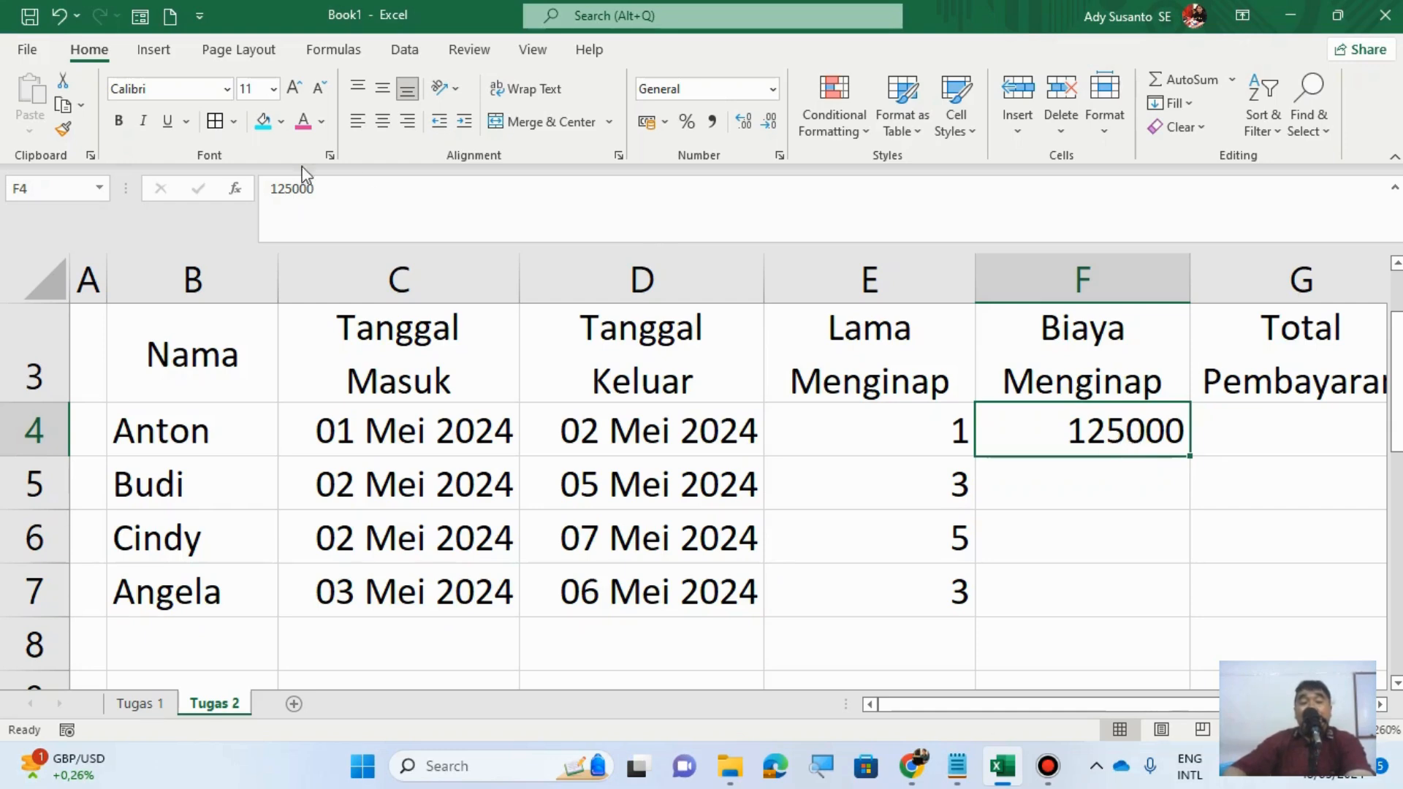
left_click(65, 115)
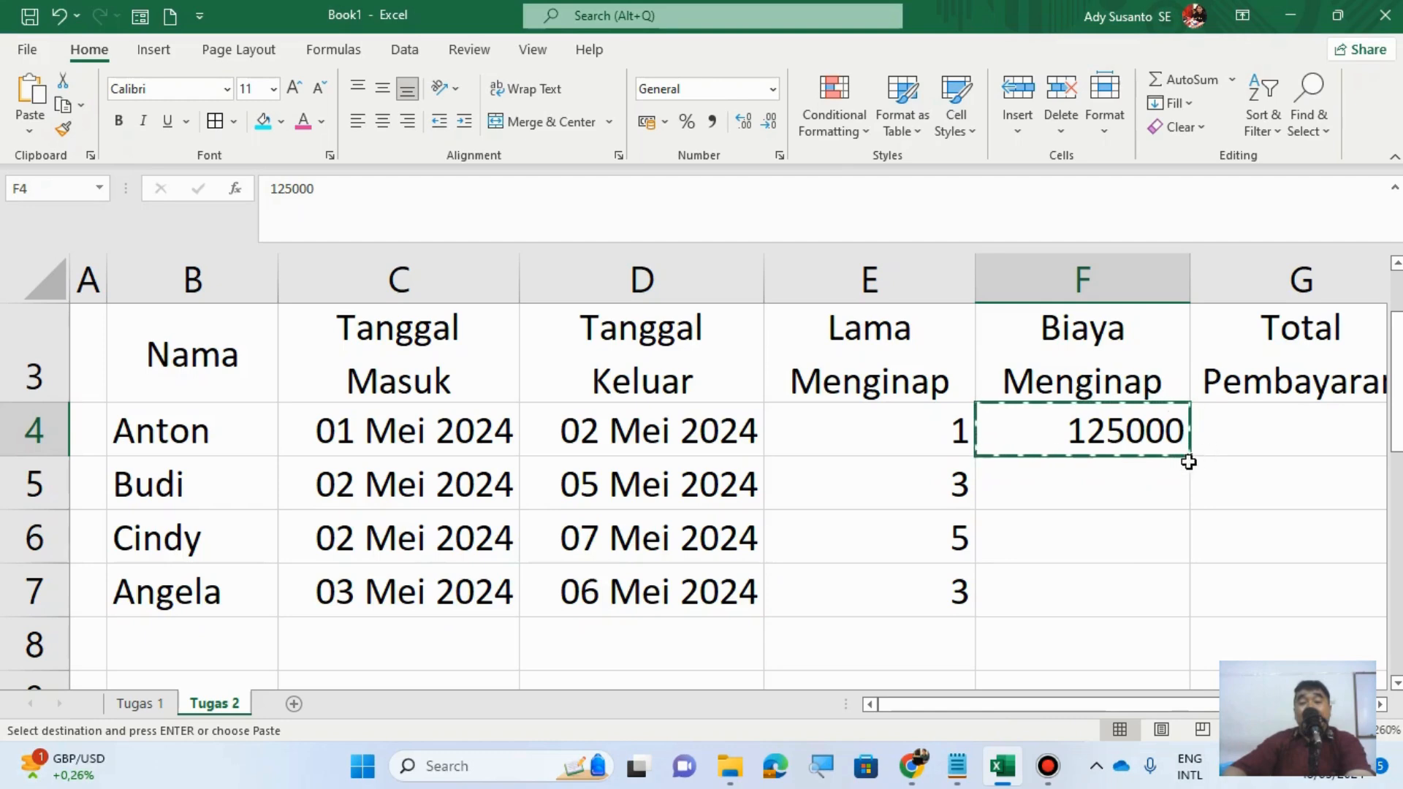
left_click_drag(1075, 486, 1089, 593)
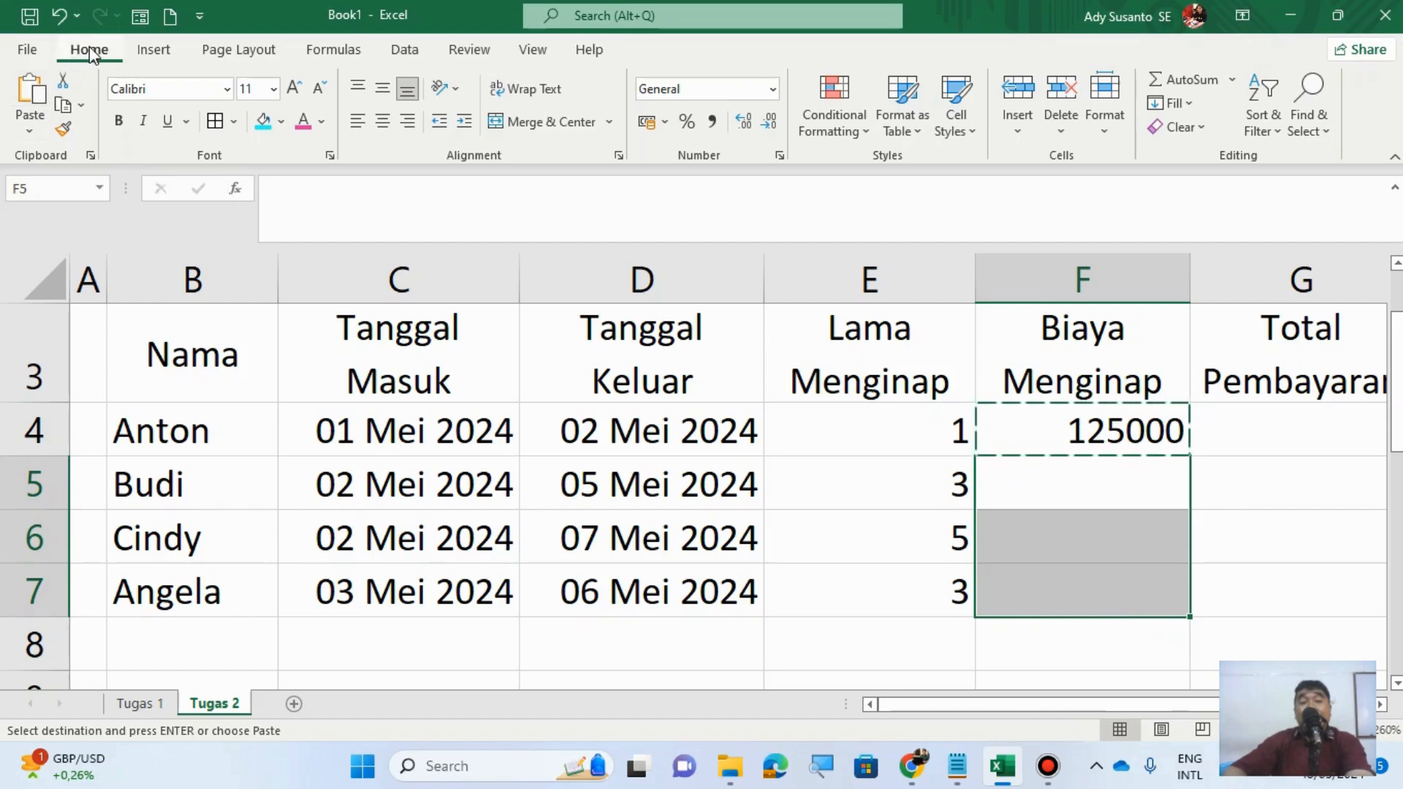
left_click(35, 98)
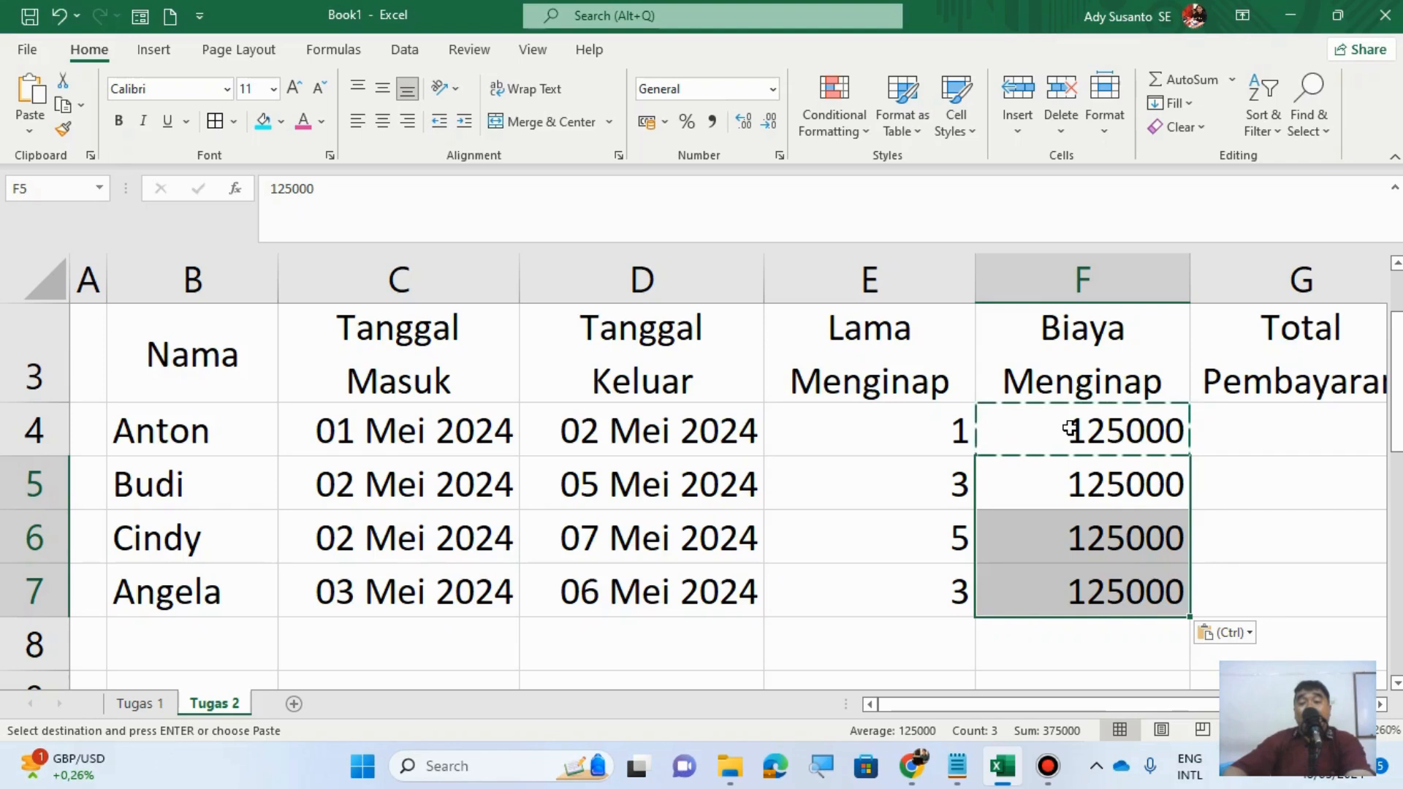
Step: Choose the Currency number format with 0 decimal places for the Biaya Menginap cells F4:F7
left_click_drag(1069, 428, 1079, 587)
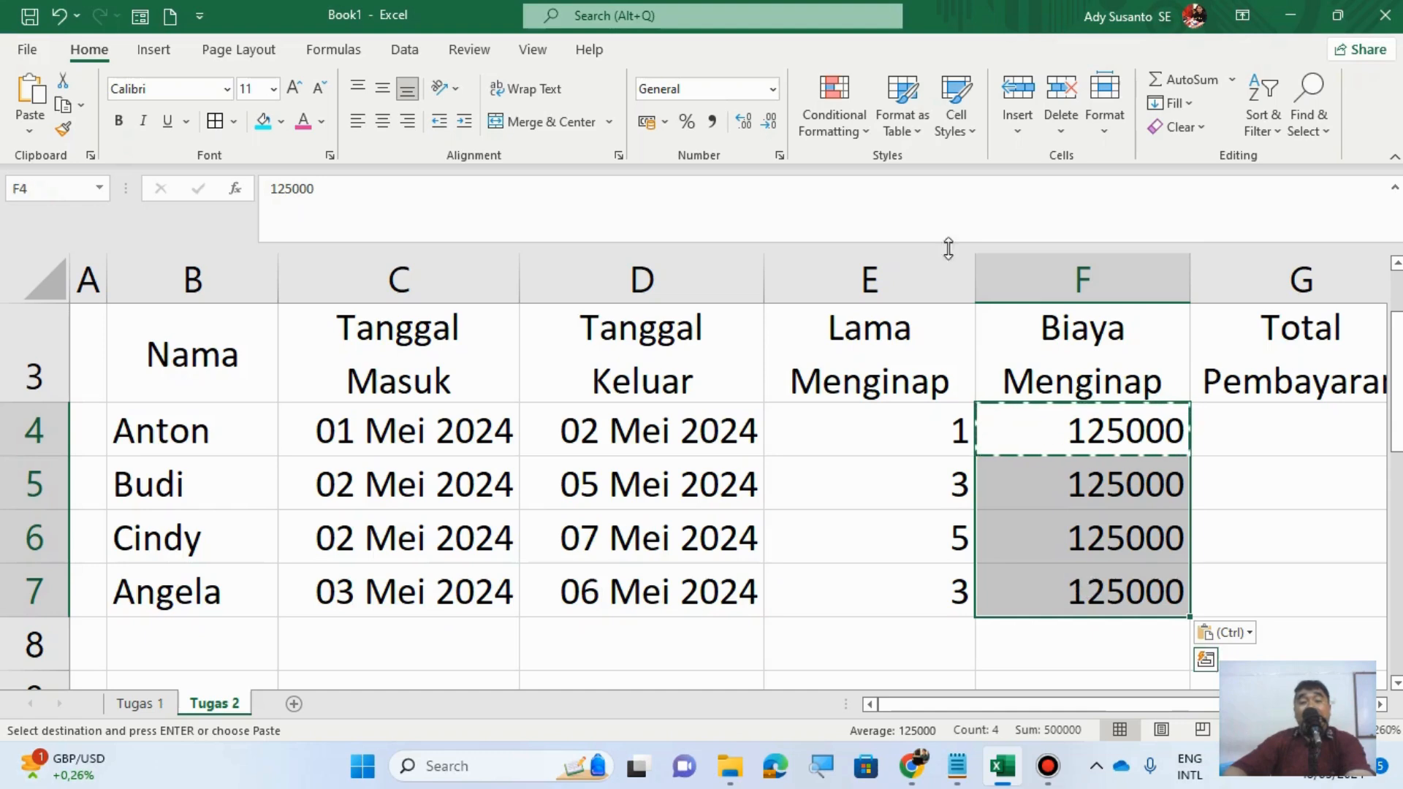
right_click(1084, 502)
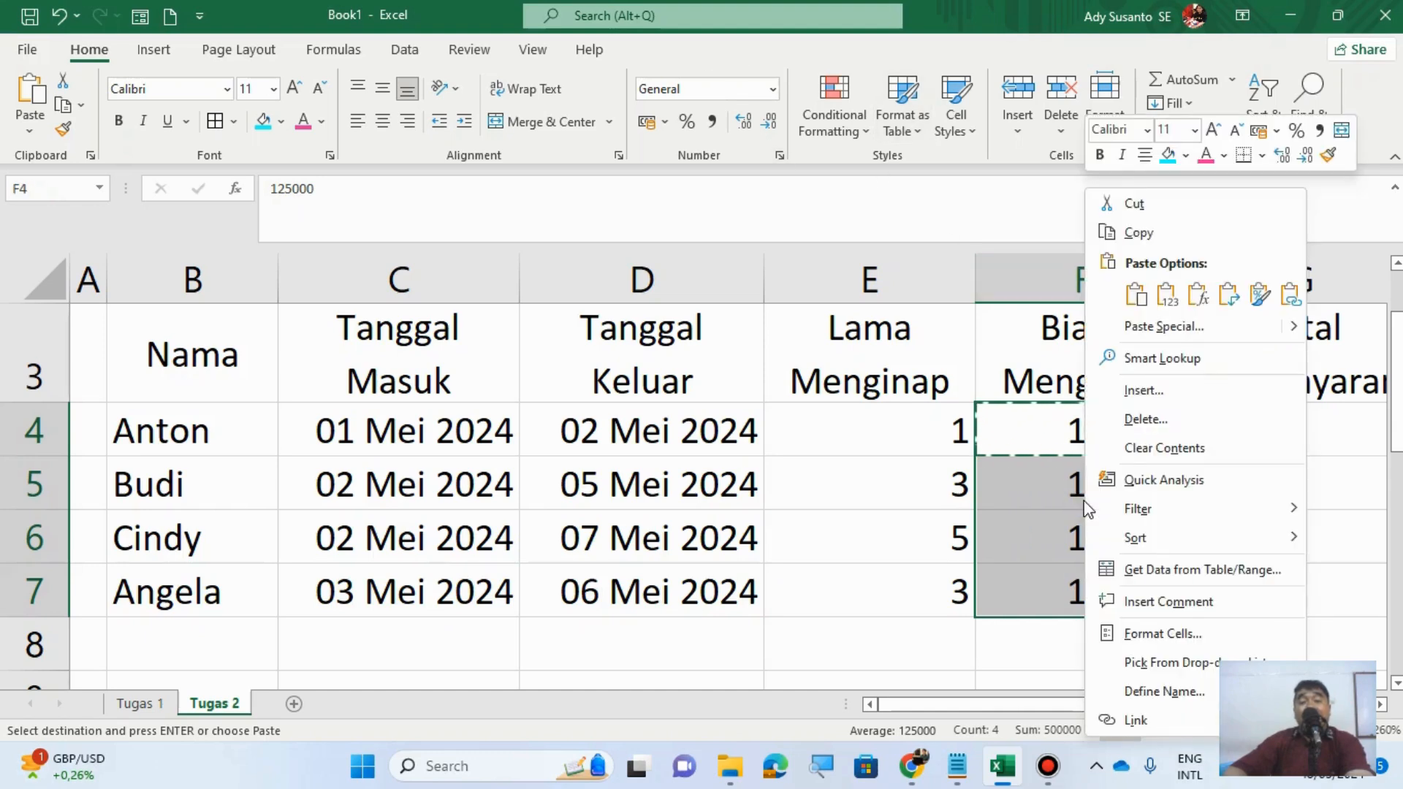
left_click(1185, 632)
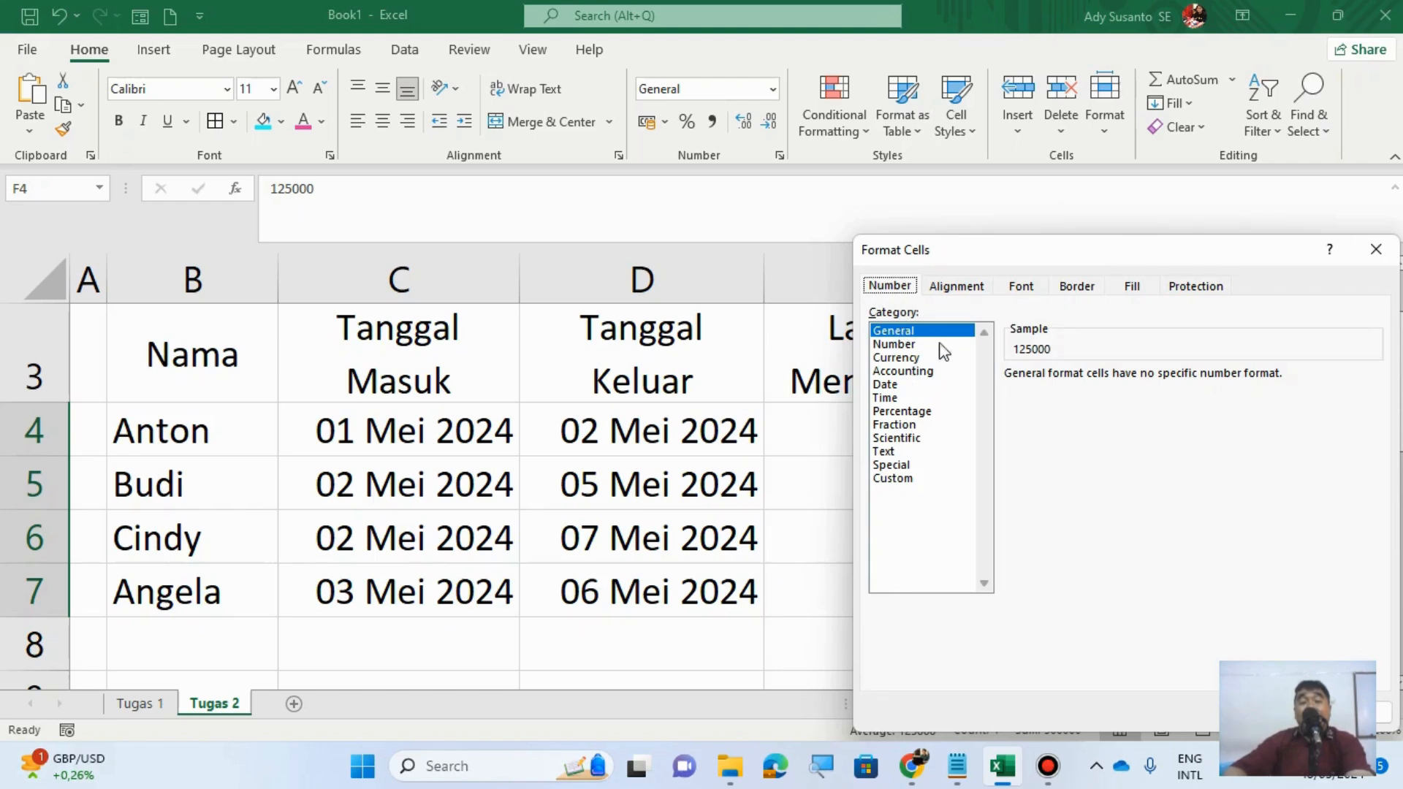
left_click_drag(1015, 266, 377, 185)
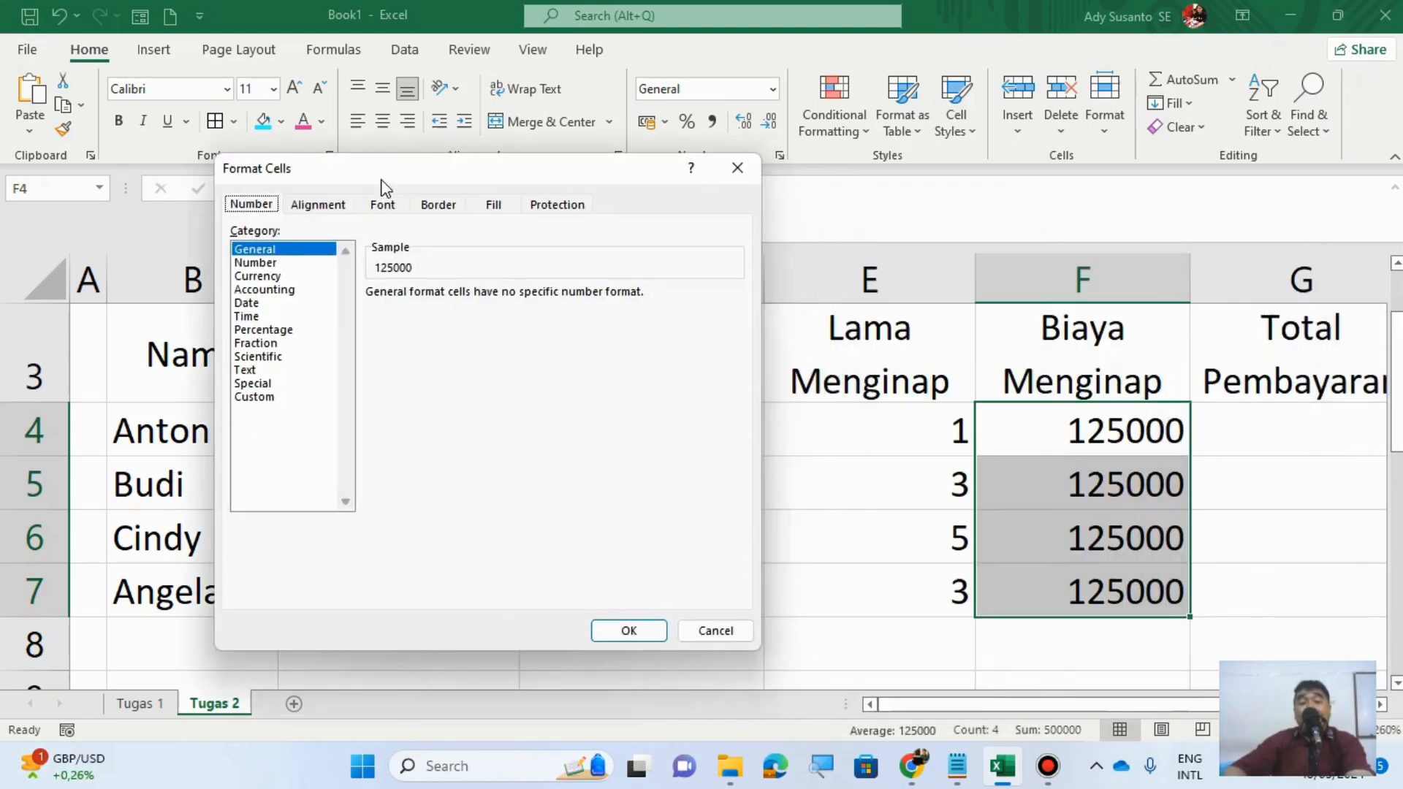
left_click(278, 278)
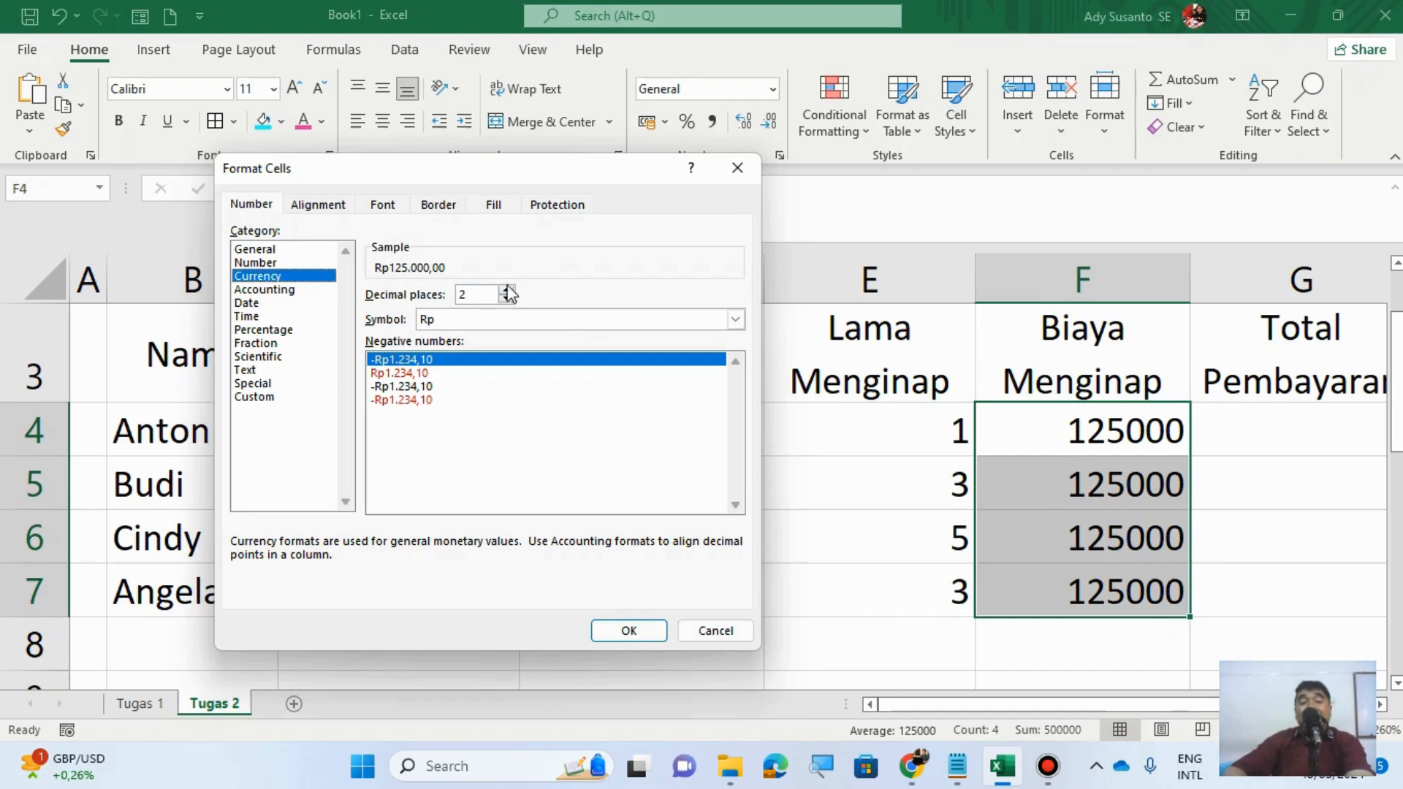
left_click(505, 299)
left_click(506, 298)
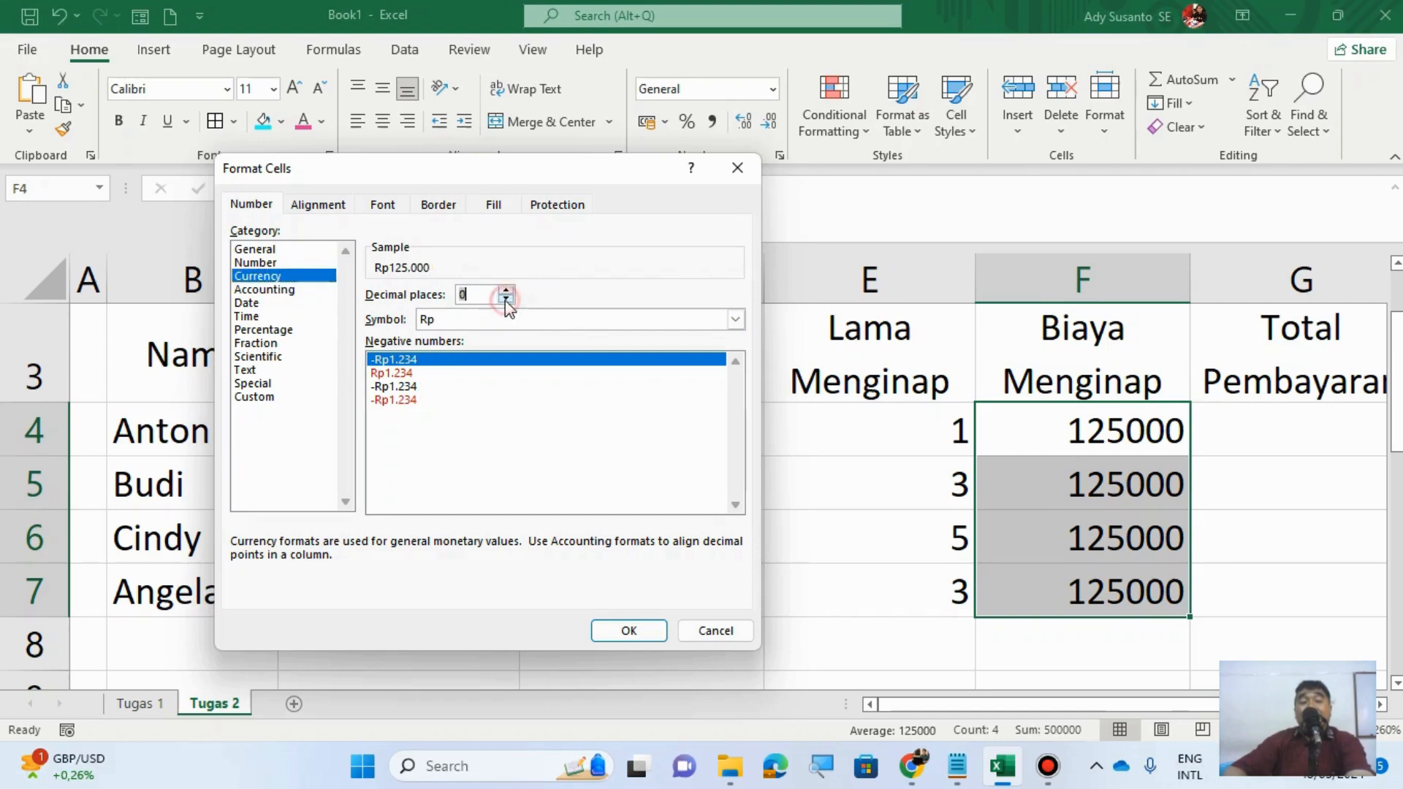
Step: Set the currency symbol to Rp Indonesian with the -Rp1.234 negative number style and apply the format
left_click(735, 321)
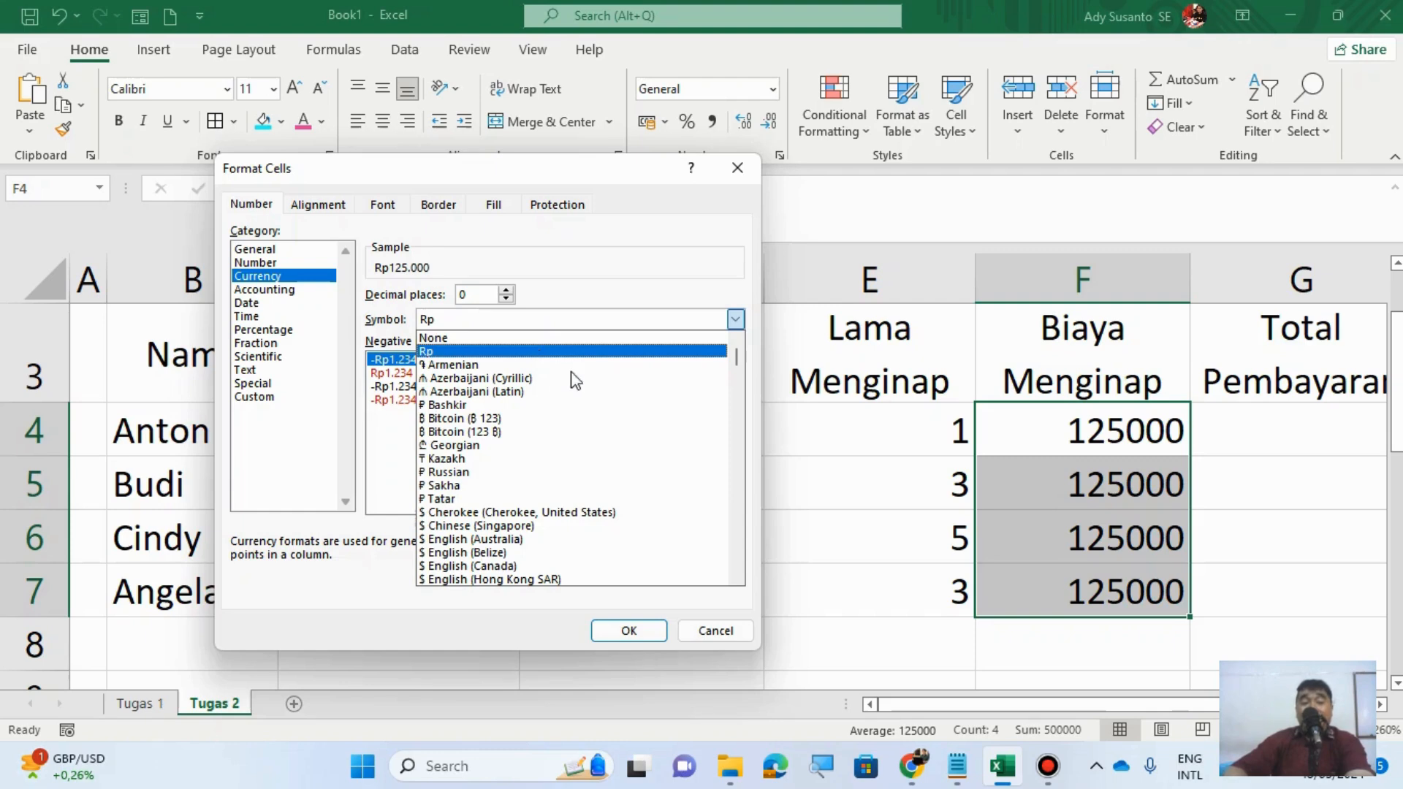
left_click_drag(736, 356, 734, 441)
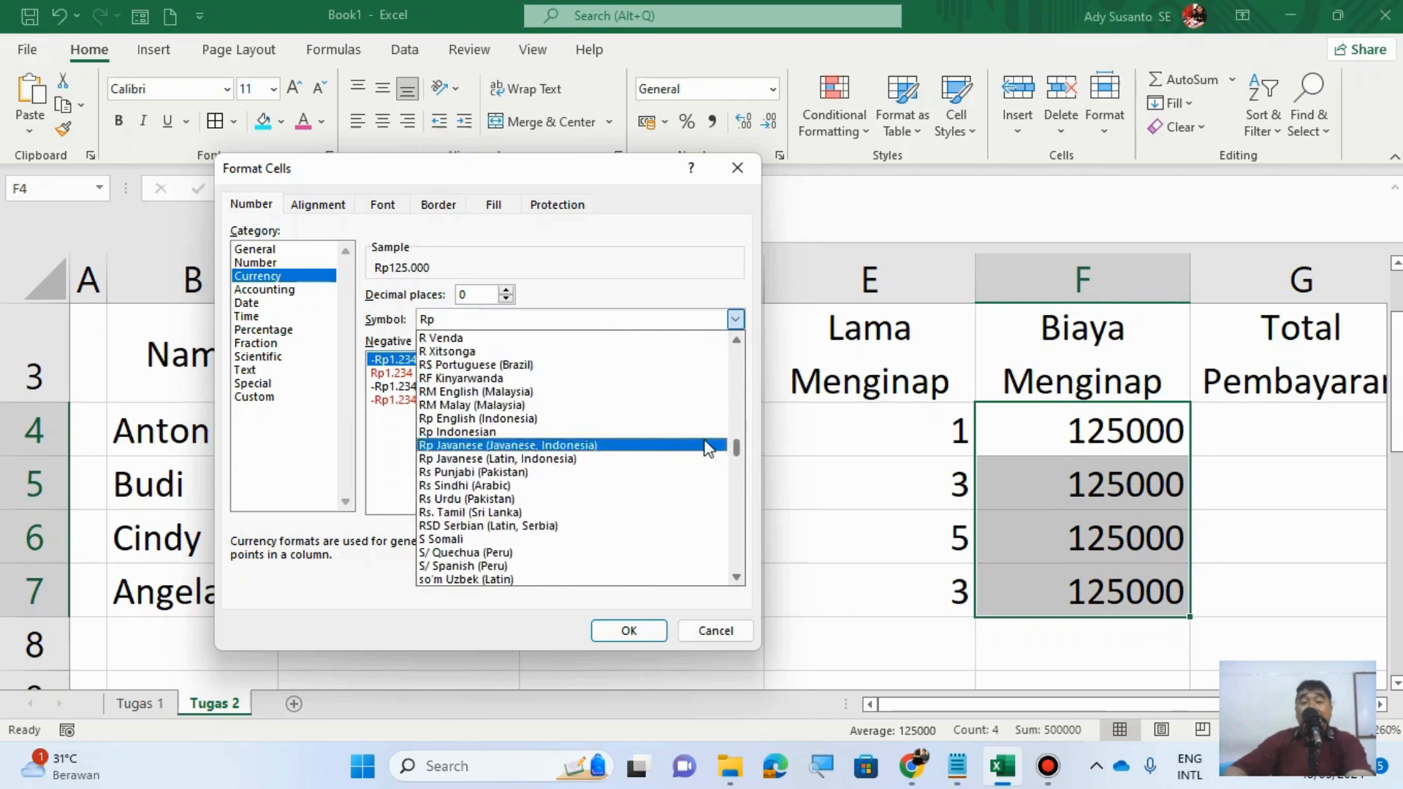
left_click(599, 432)
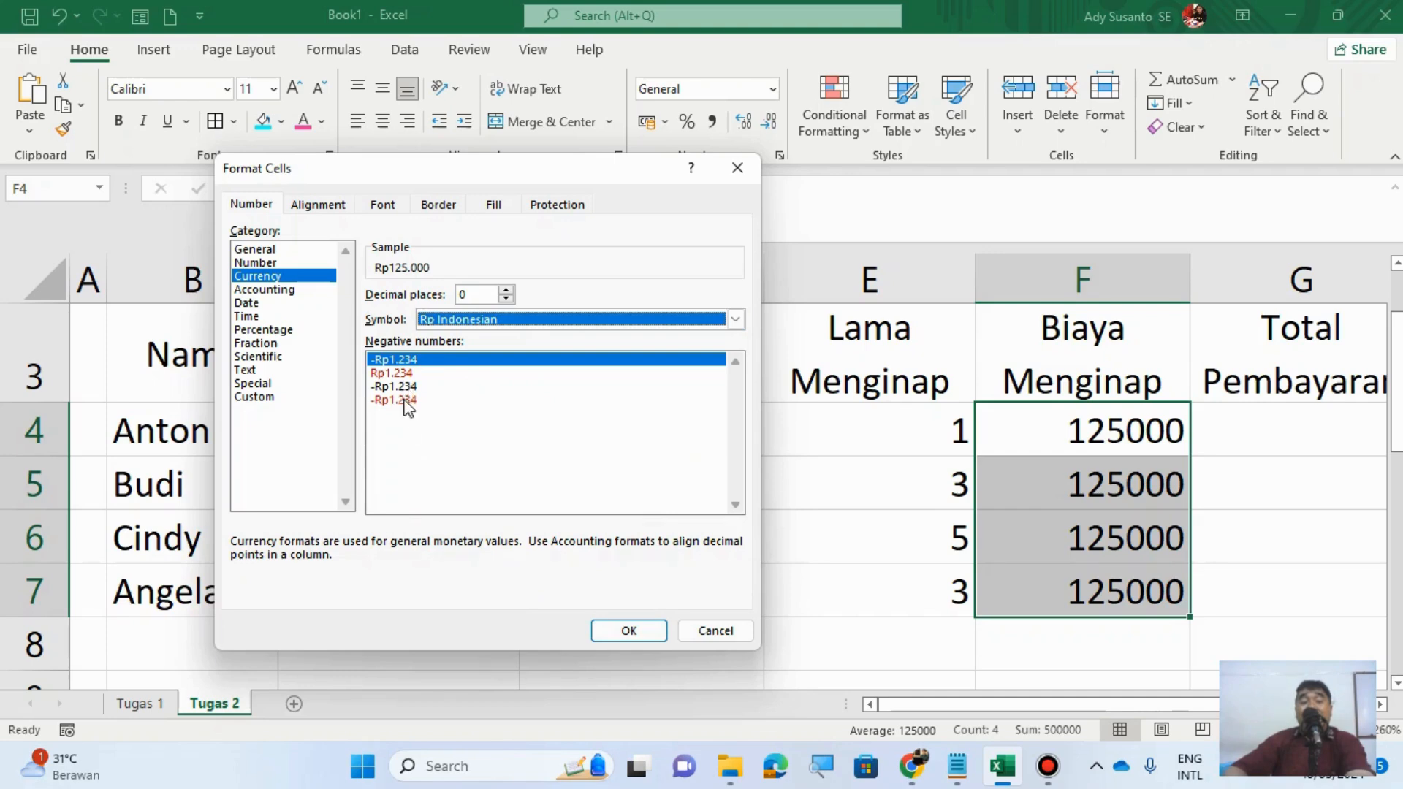
left_click(407, 400)
left_click(404, 373)
left_click(404, 360)
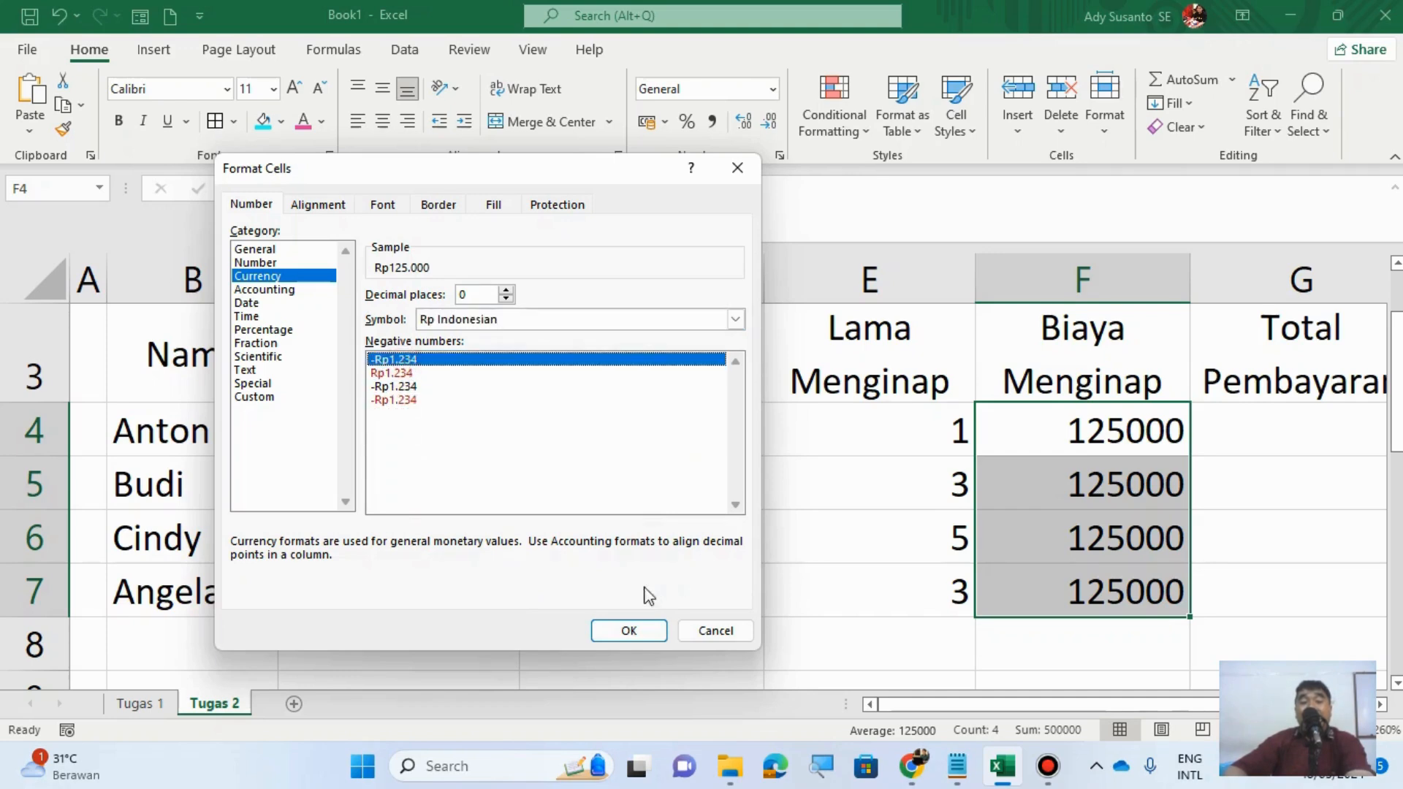
left_click(633, 632)
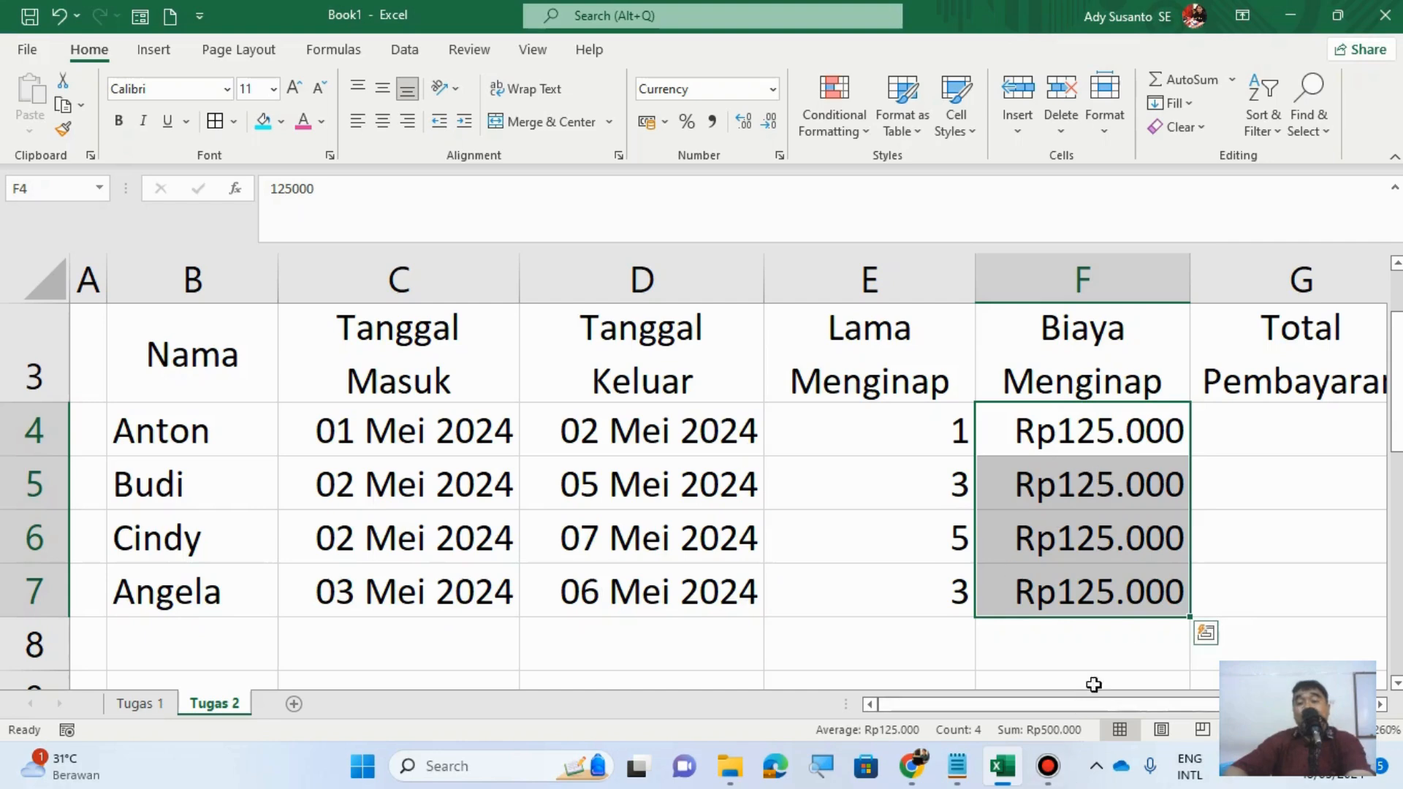
left_click_drag(1107, 703, 1231, 703)
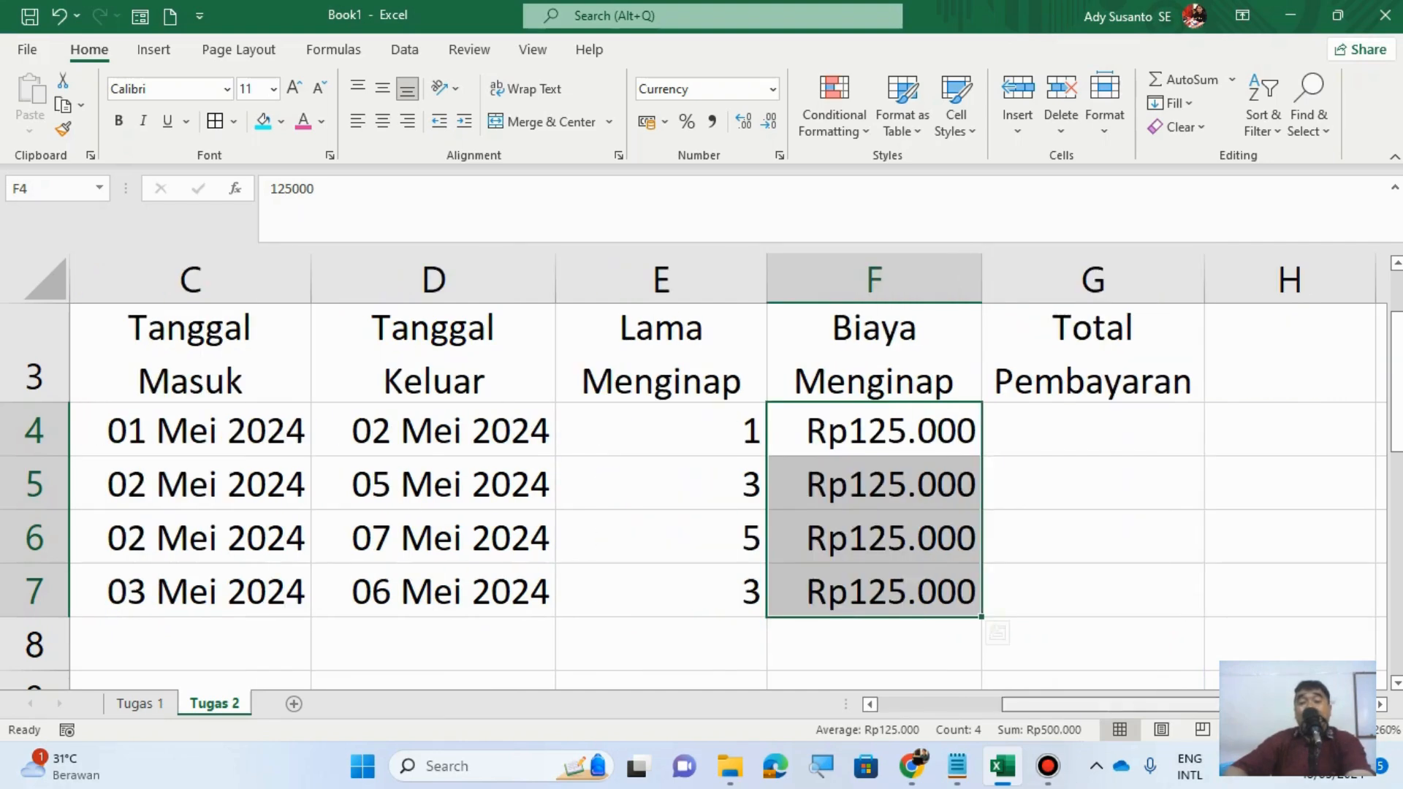
left_click(1072, 420)
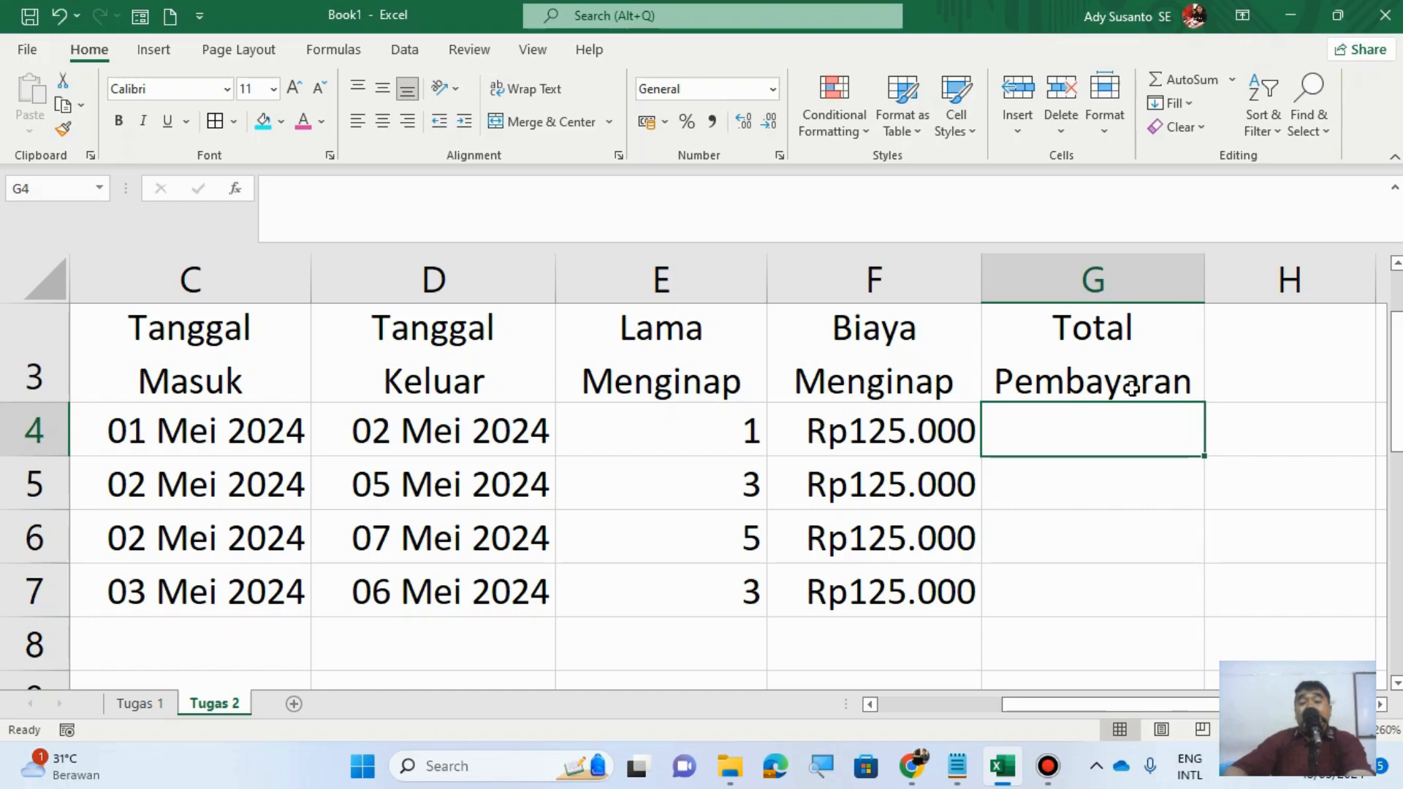
left_click(707, 432)
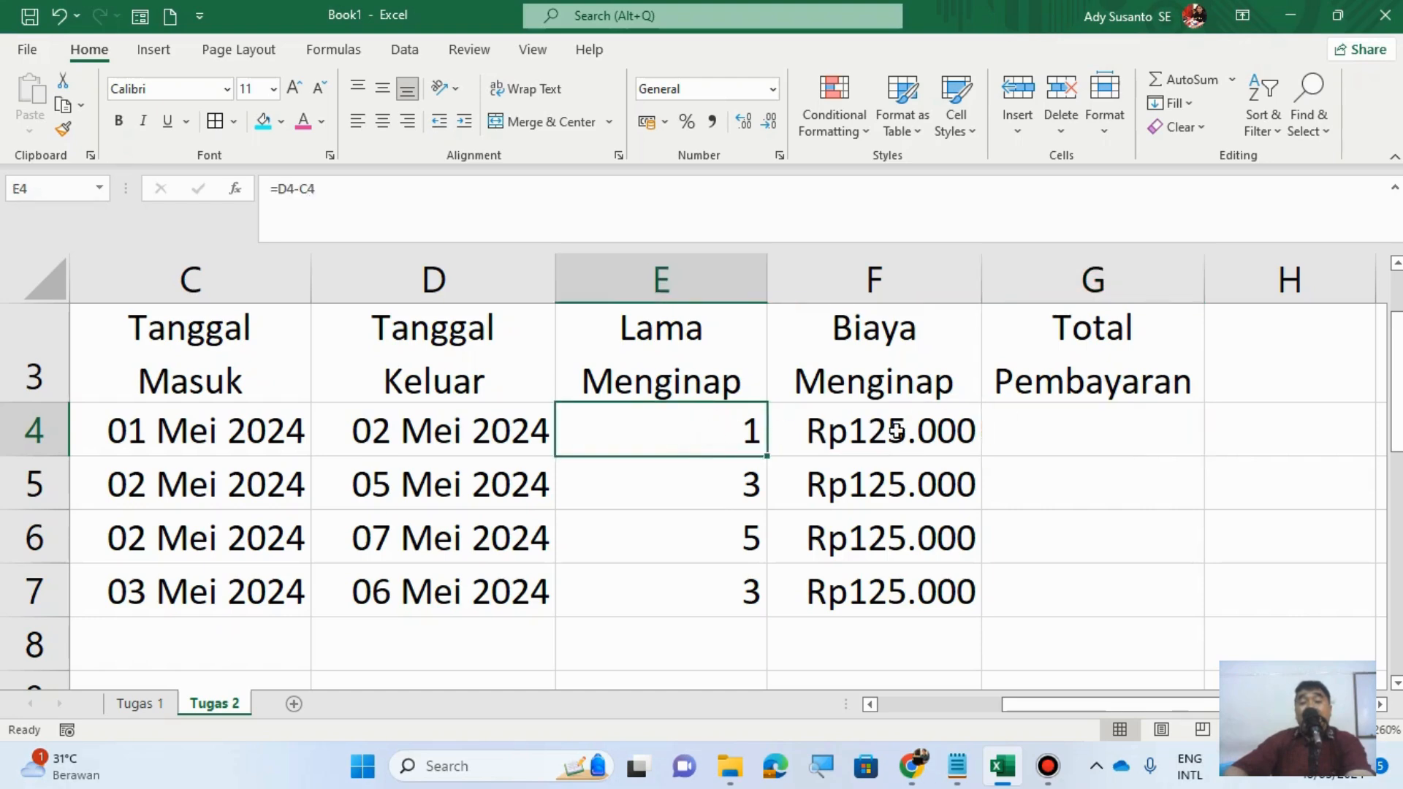
left_click(898, 431)
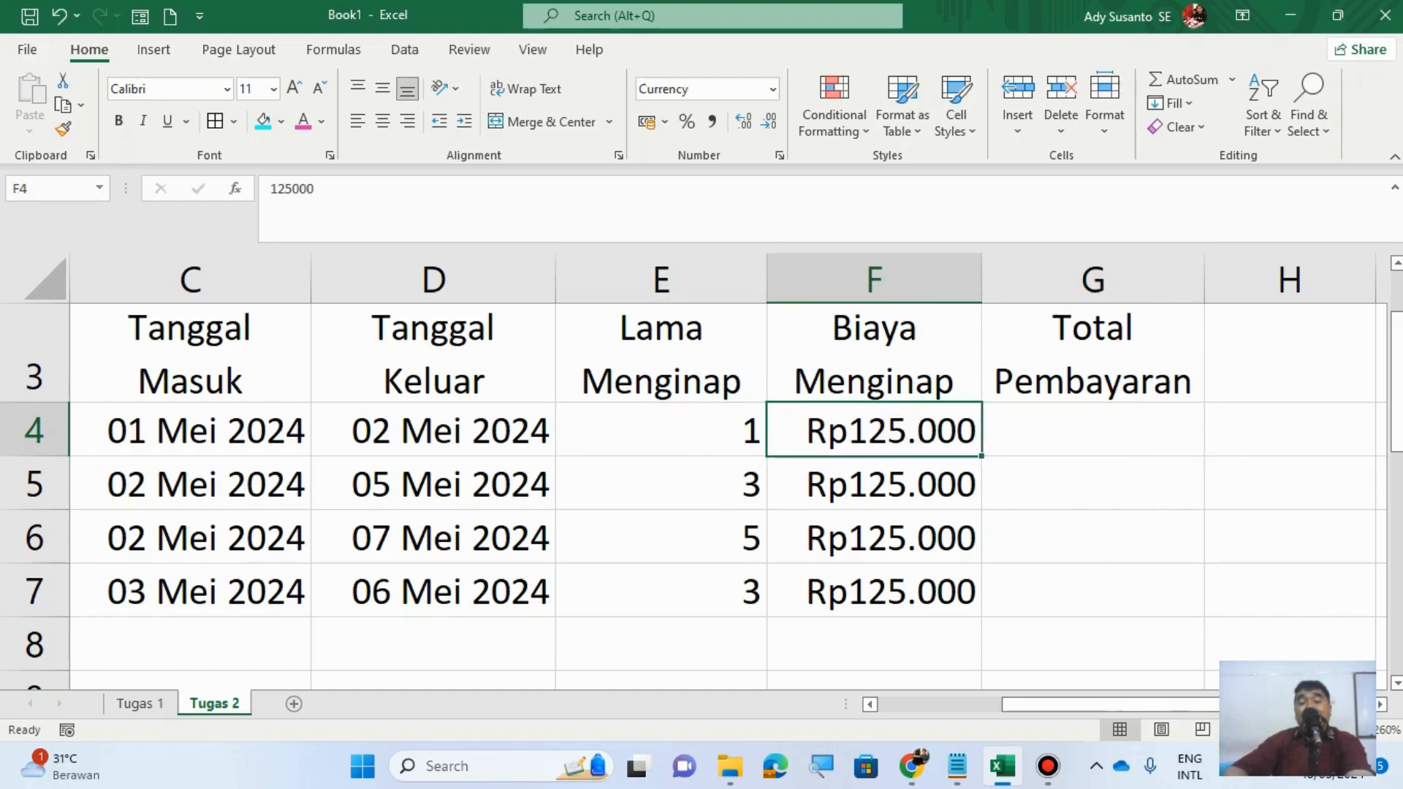
Step: Switch to the Notepad notes and add the line =Product(Range) below the date formats, separated by a blank line
left_click(955, 767)
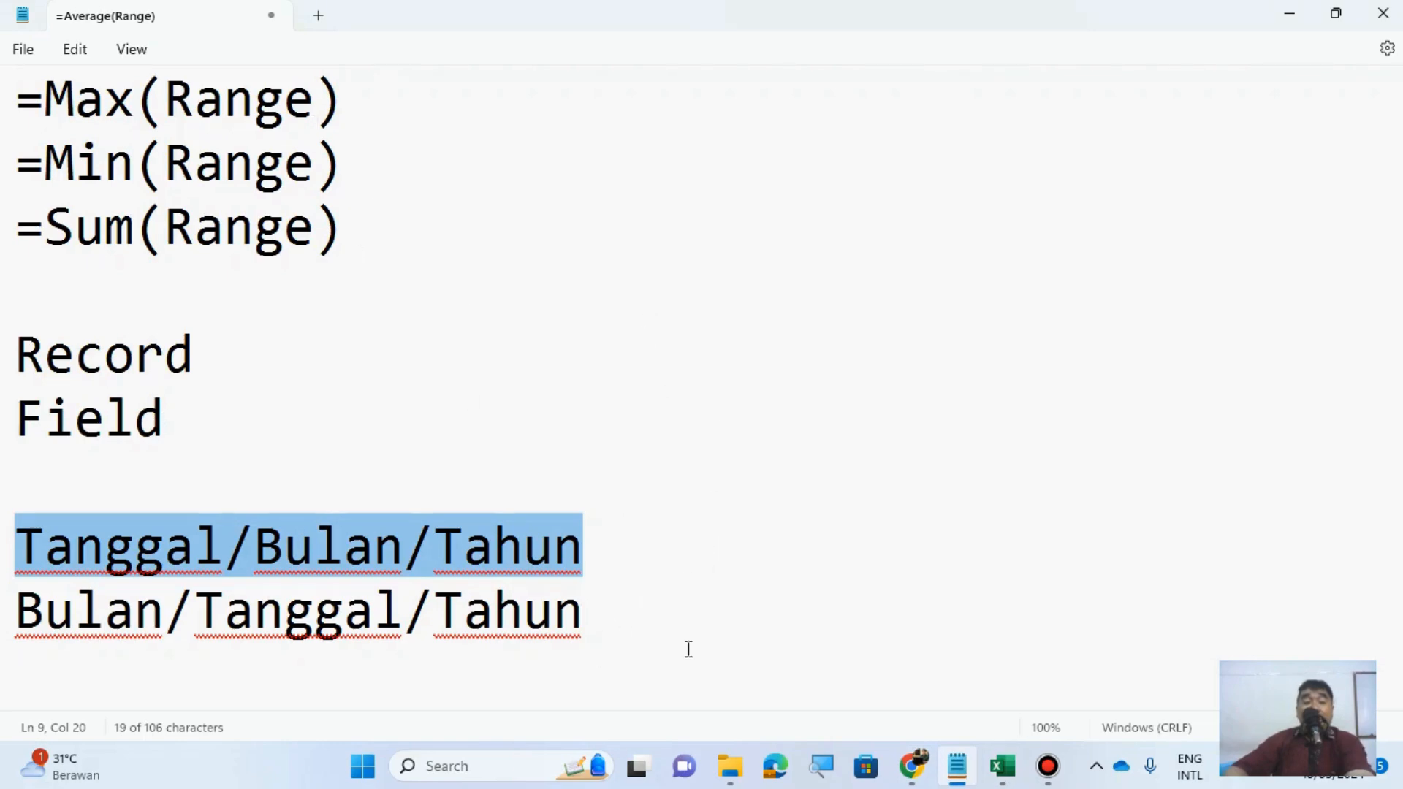
left_click(625, 621)
key("Return")
key("Return")
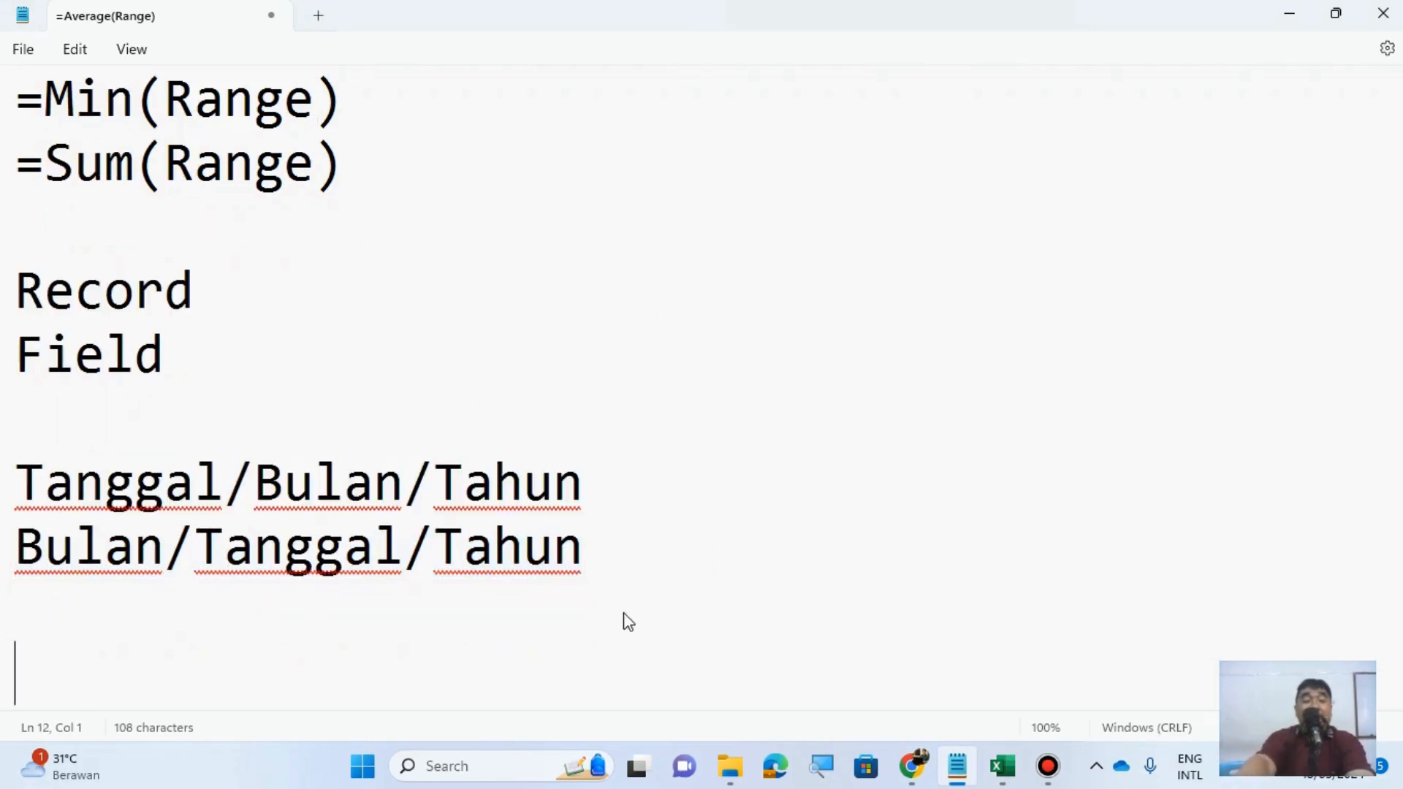
type("=")
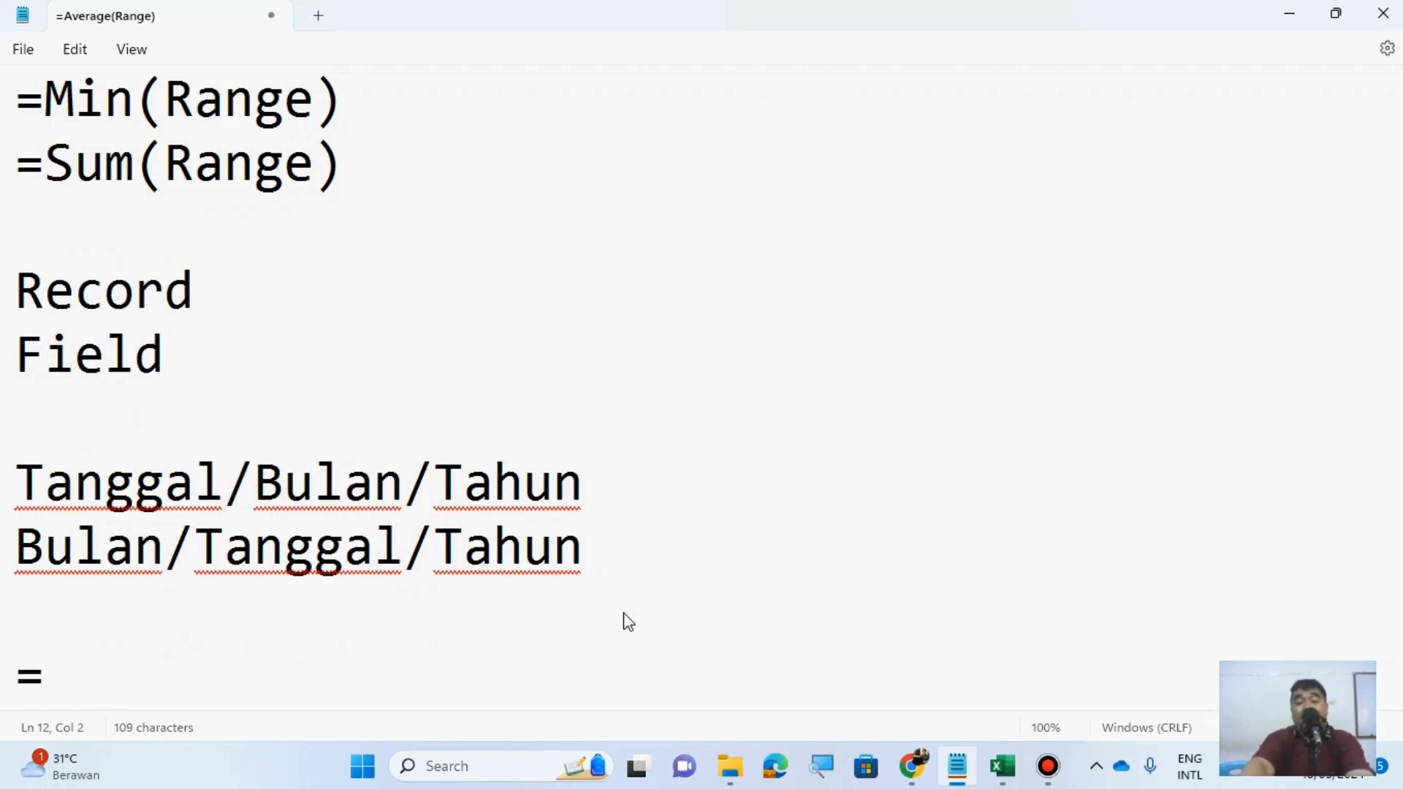
type("Produc")
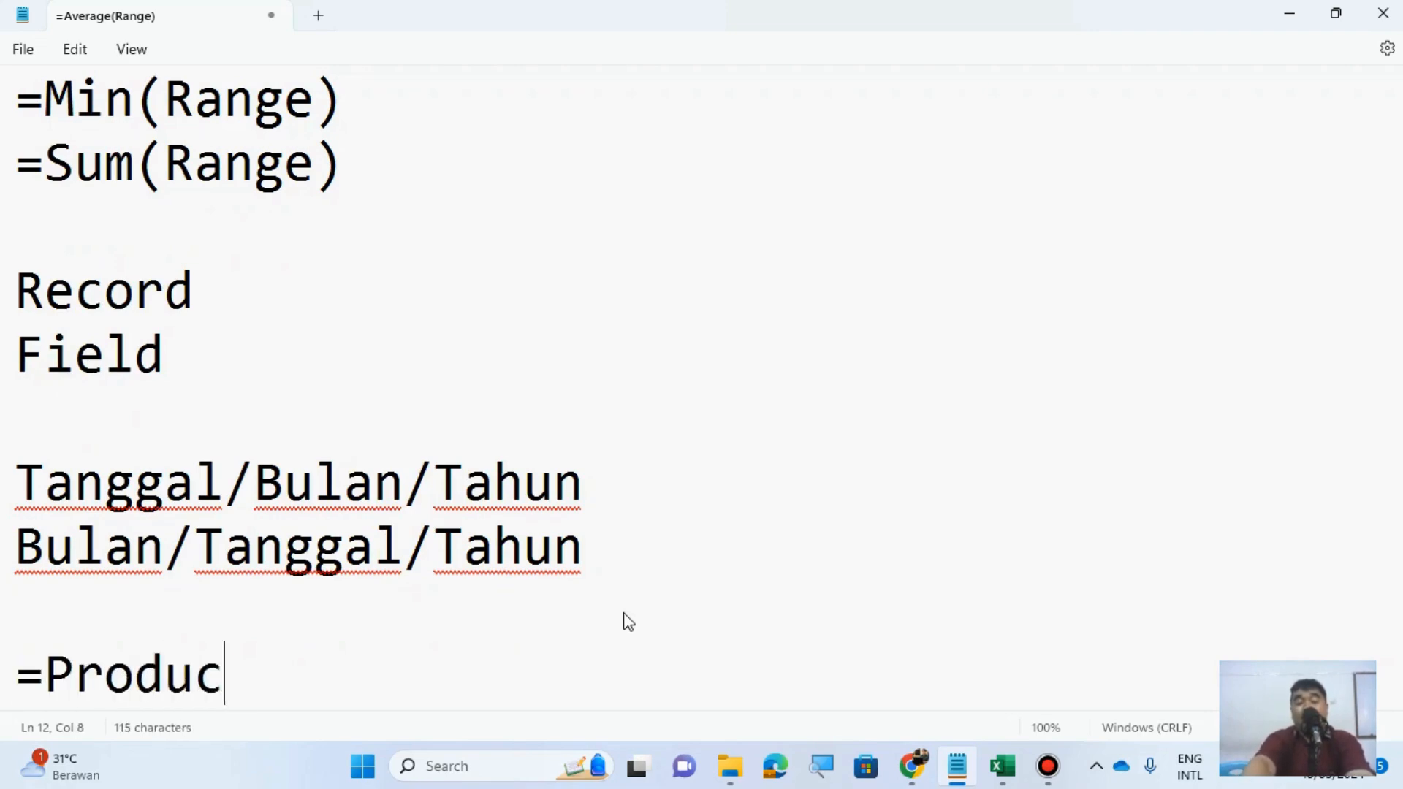
type("t(")
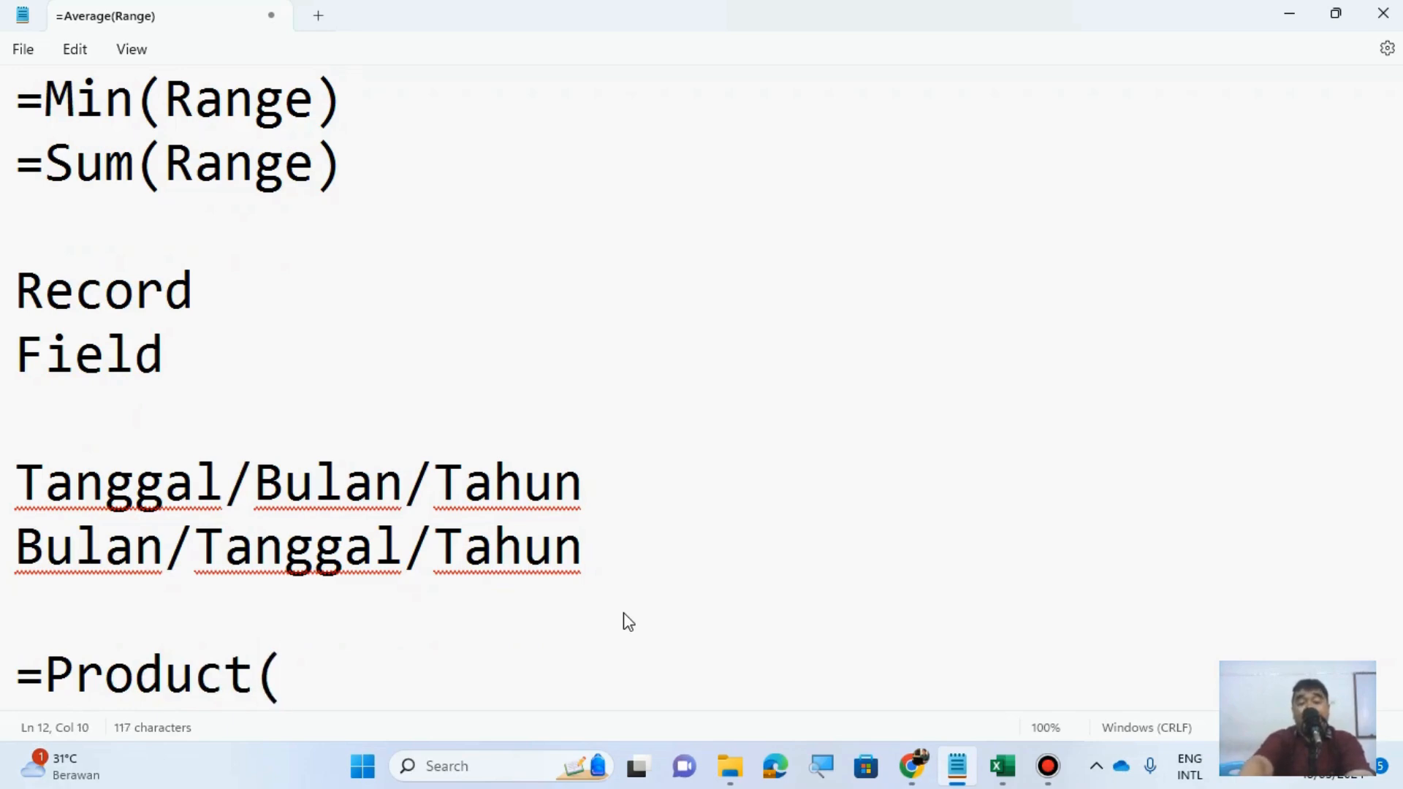
type("Range)")
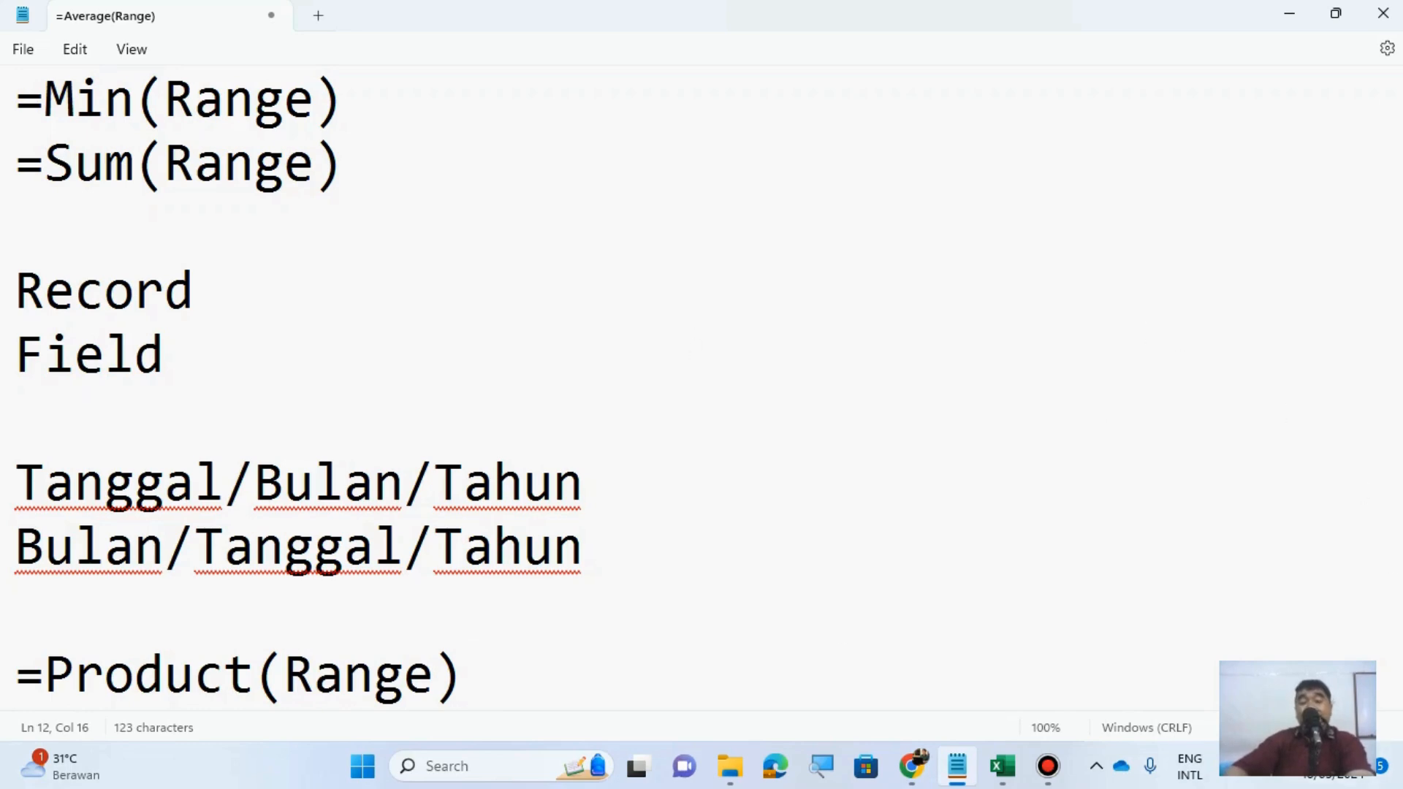
Step: Back in Excel, calculate Total Pembayaran in G4 with =Product(E4:F4) and copy the formula to G5:G7
left_click(1000, 773)
left_click(1097, 423)
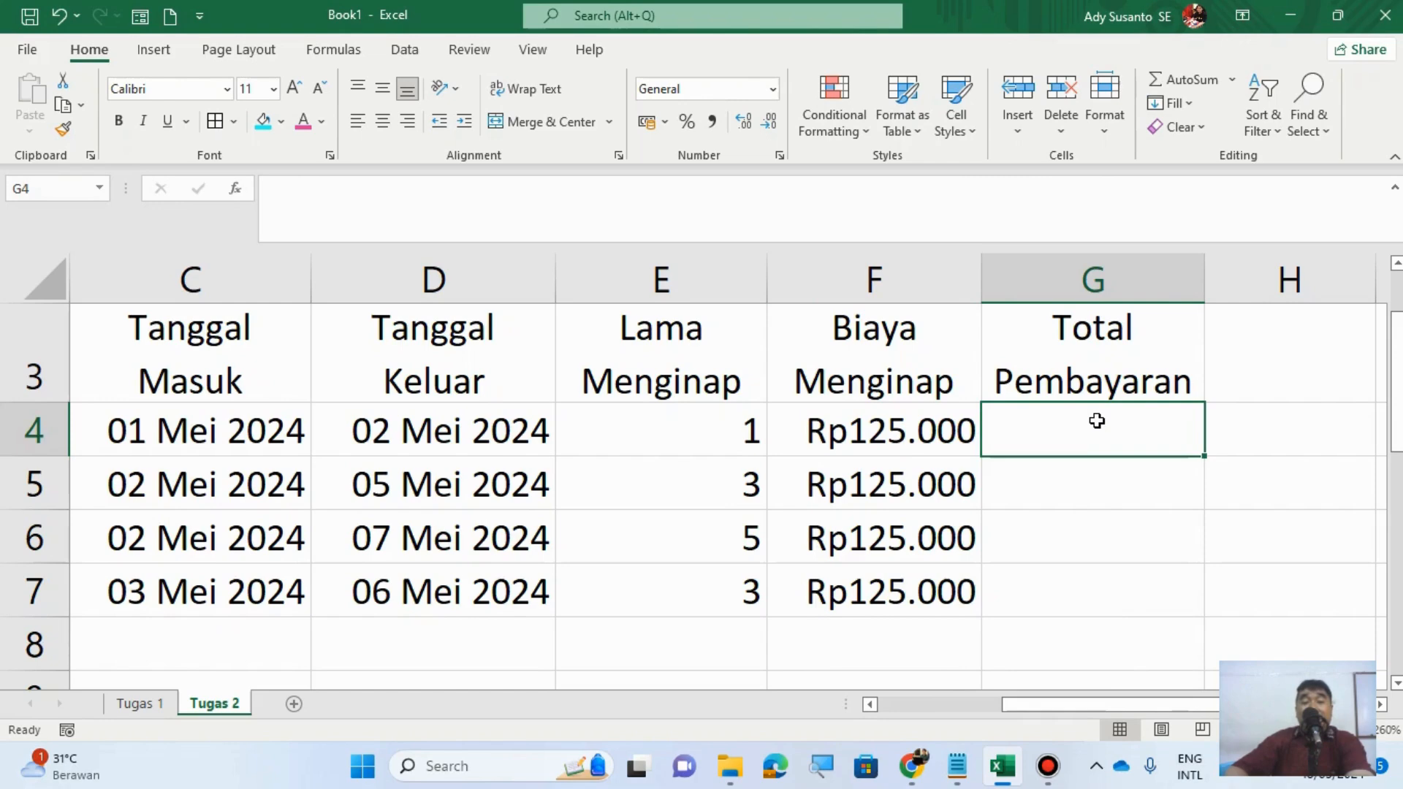
type("=")
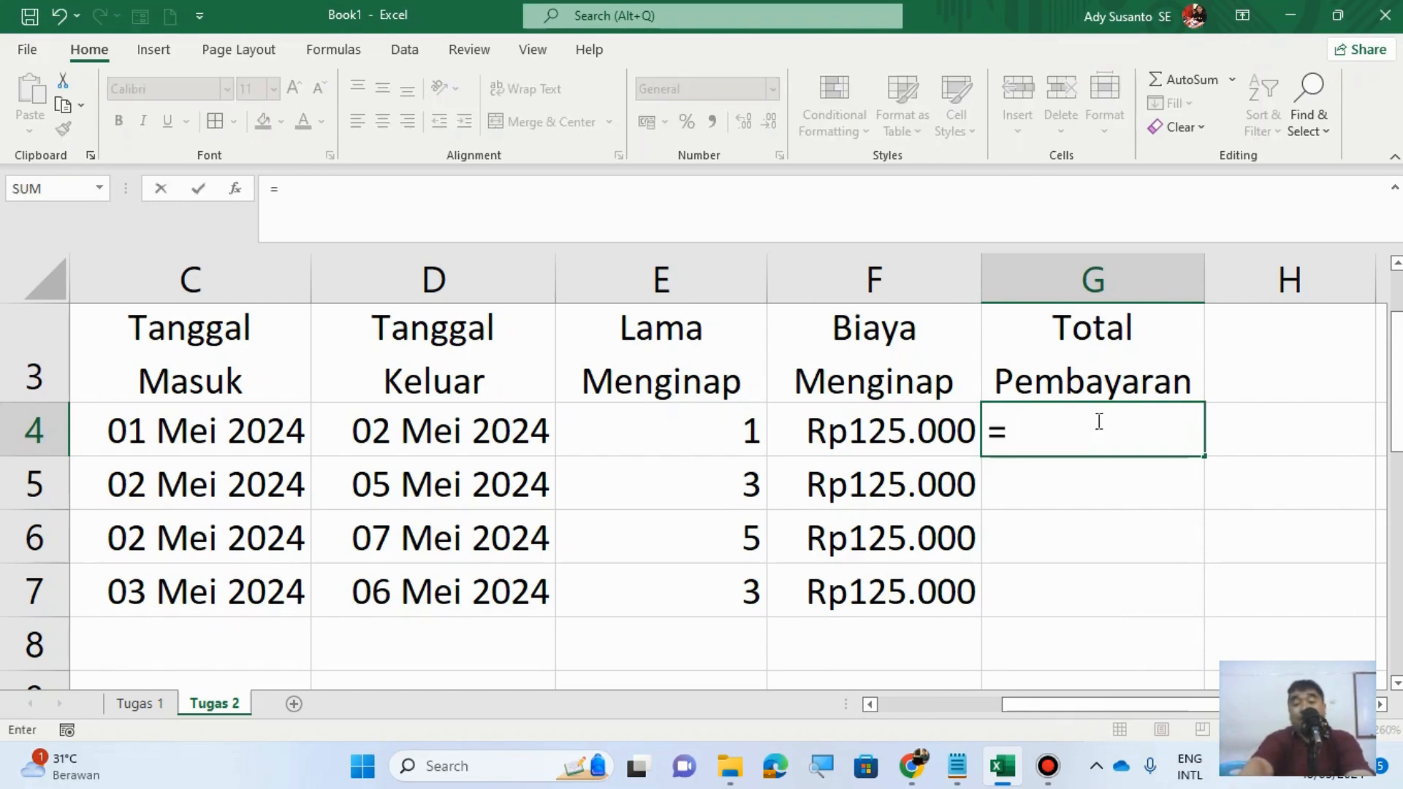
type("Product")
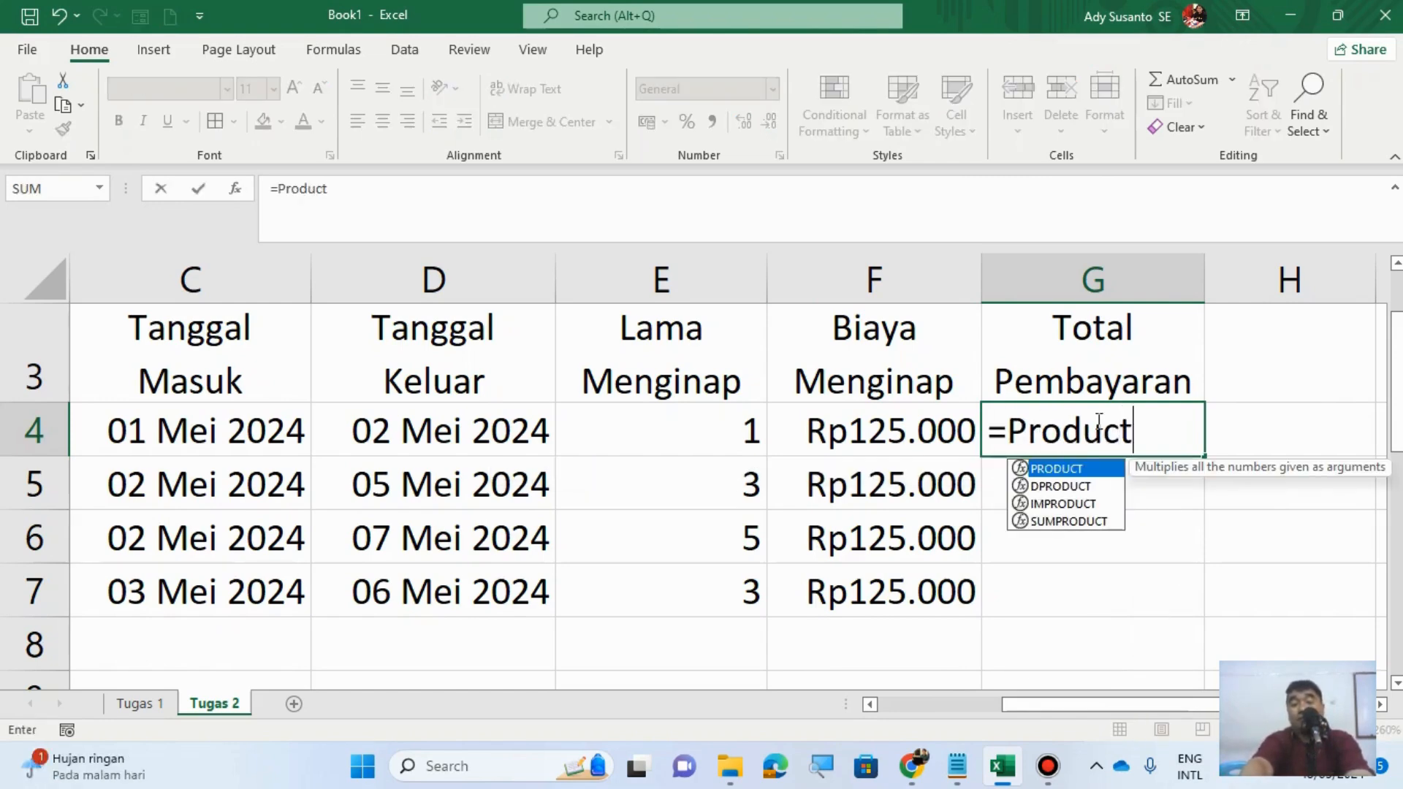
type("(")
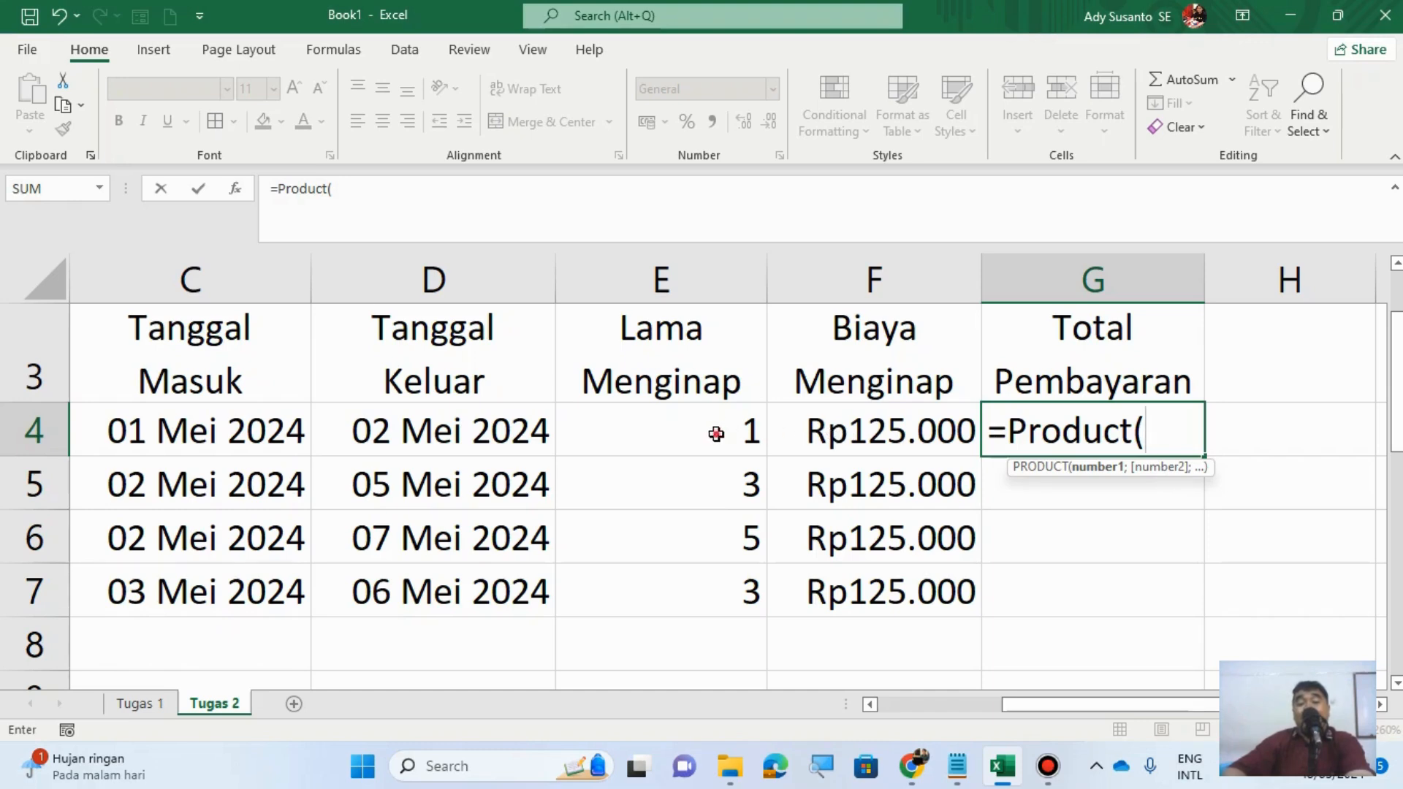
left_click_drag(724, 432, 862, 430)
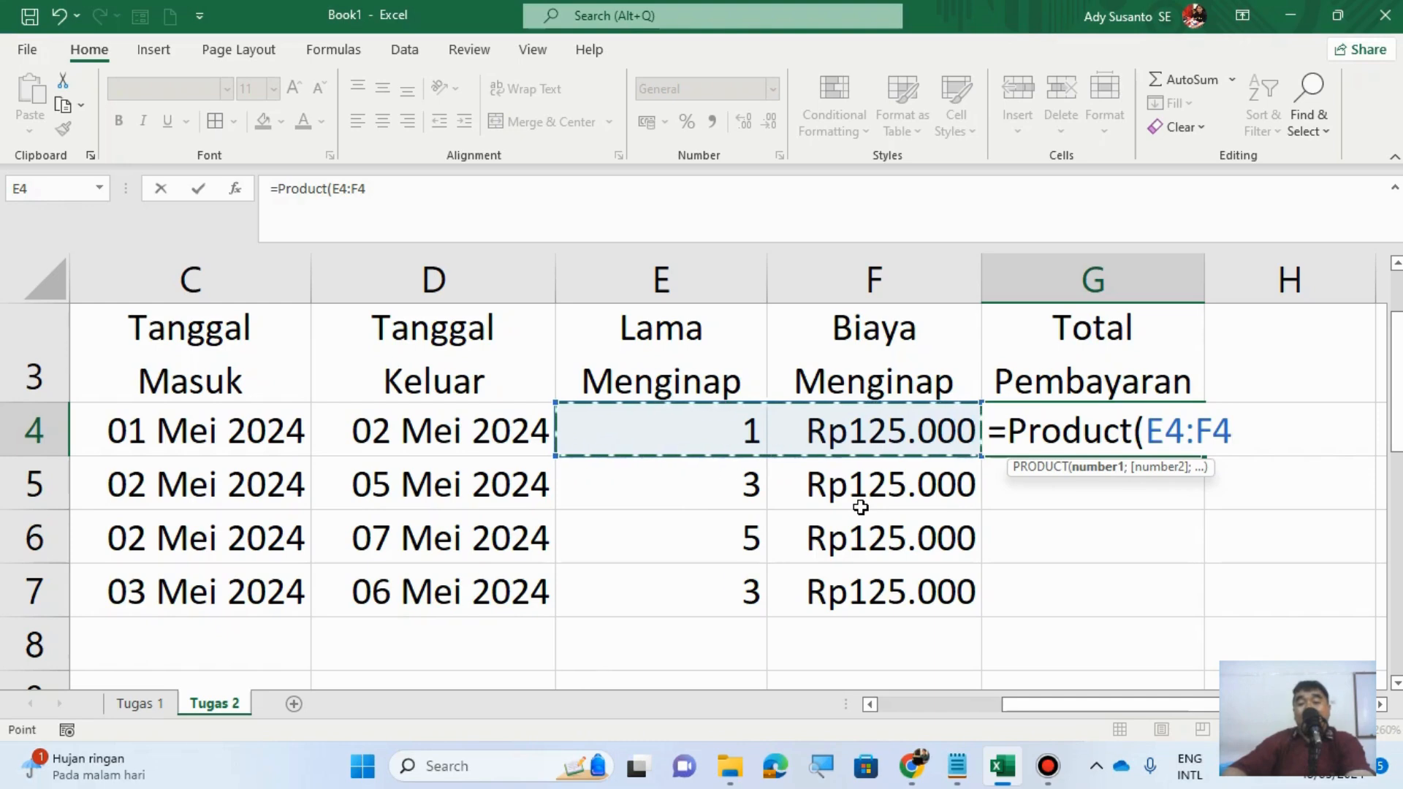
type(")")
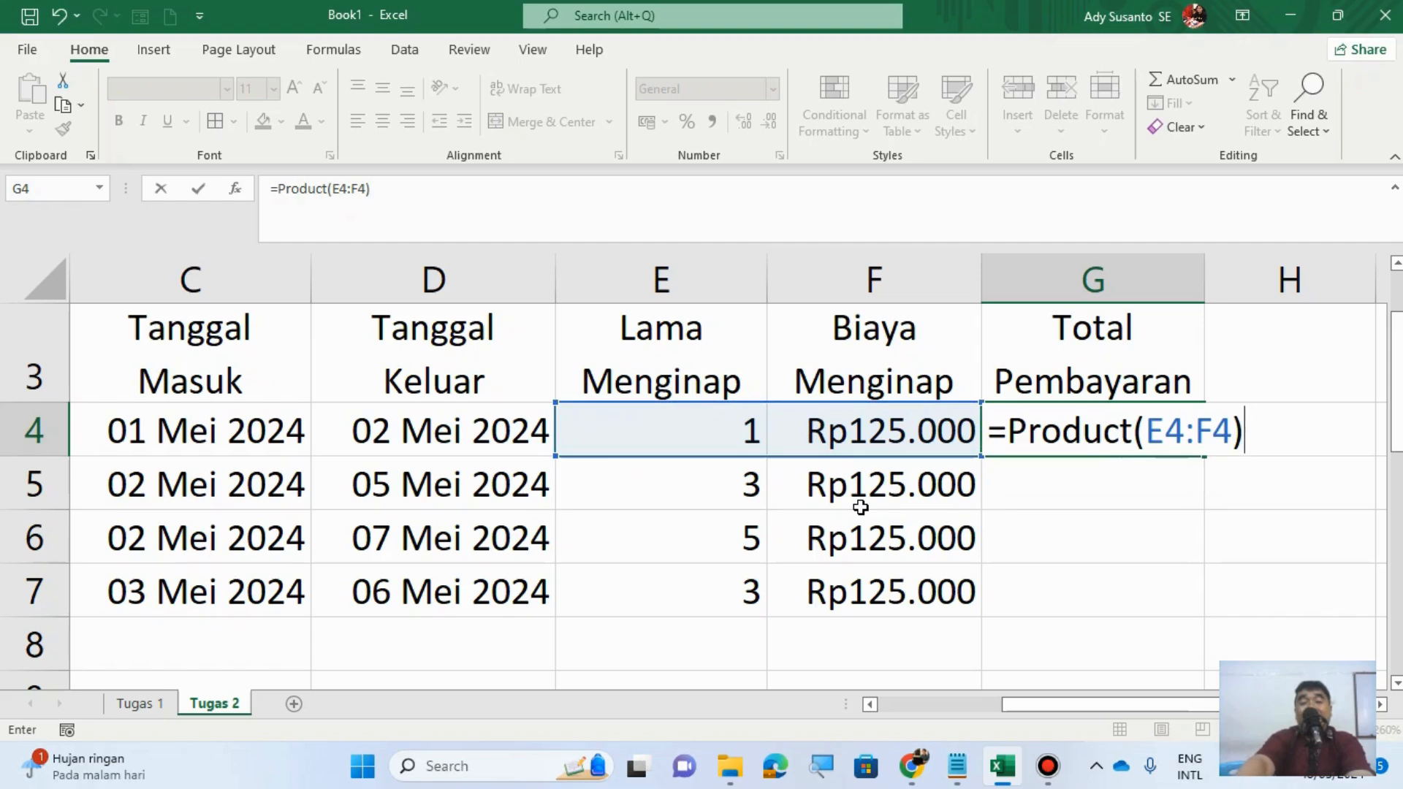
key("Return")
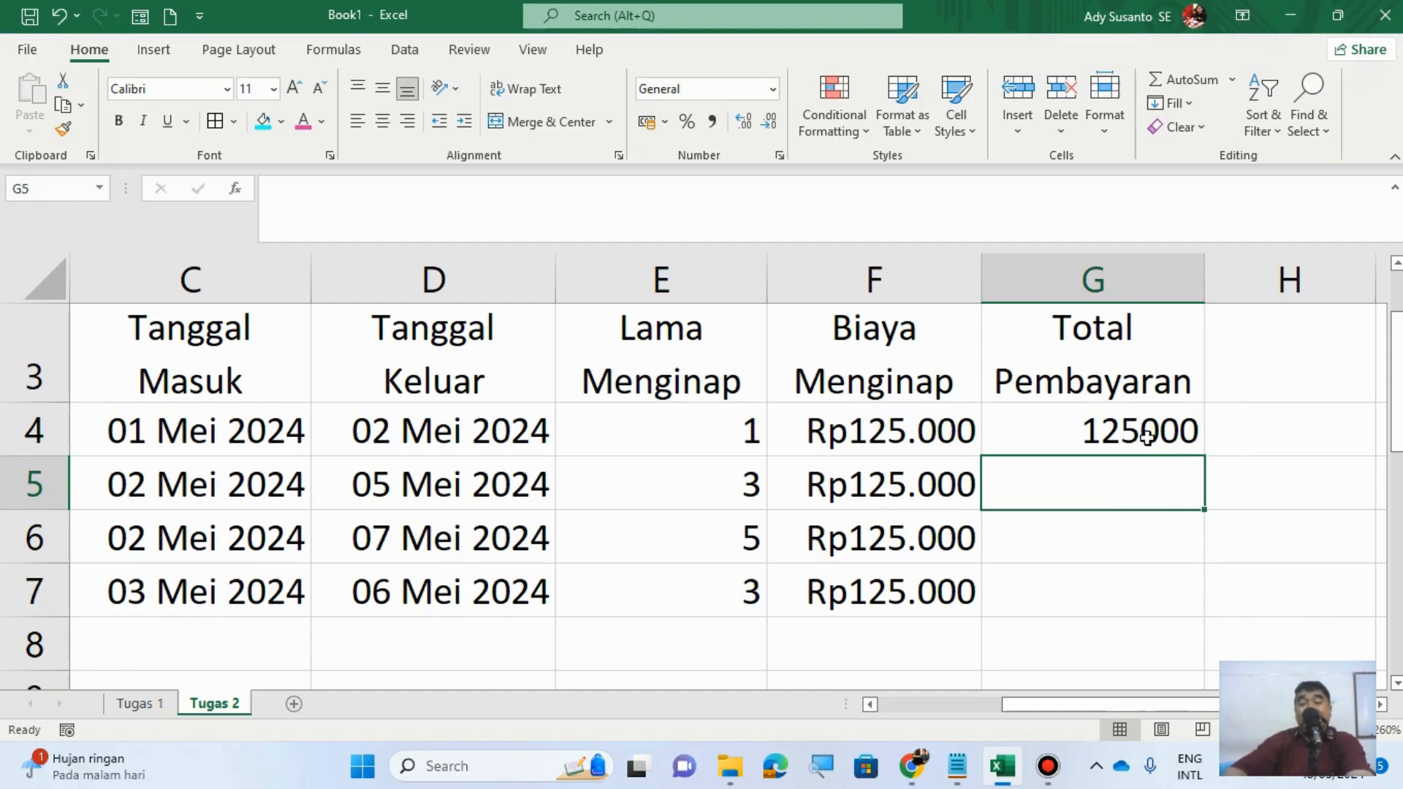
left_click(1147, 437)
left_click_drag(1204, 457, 1202, 606)
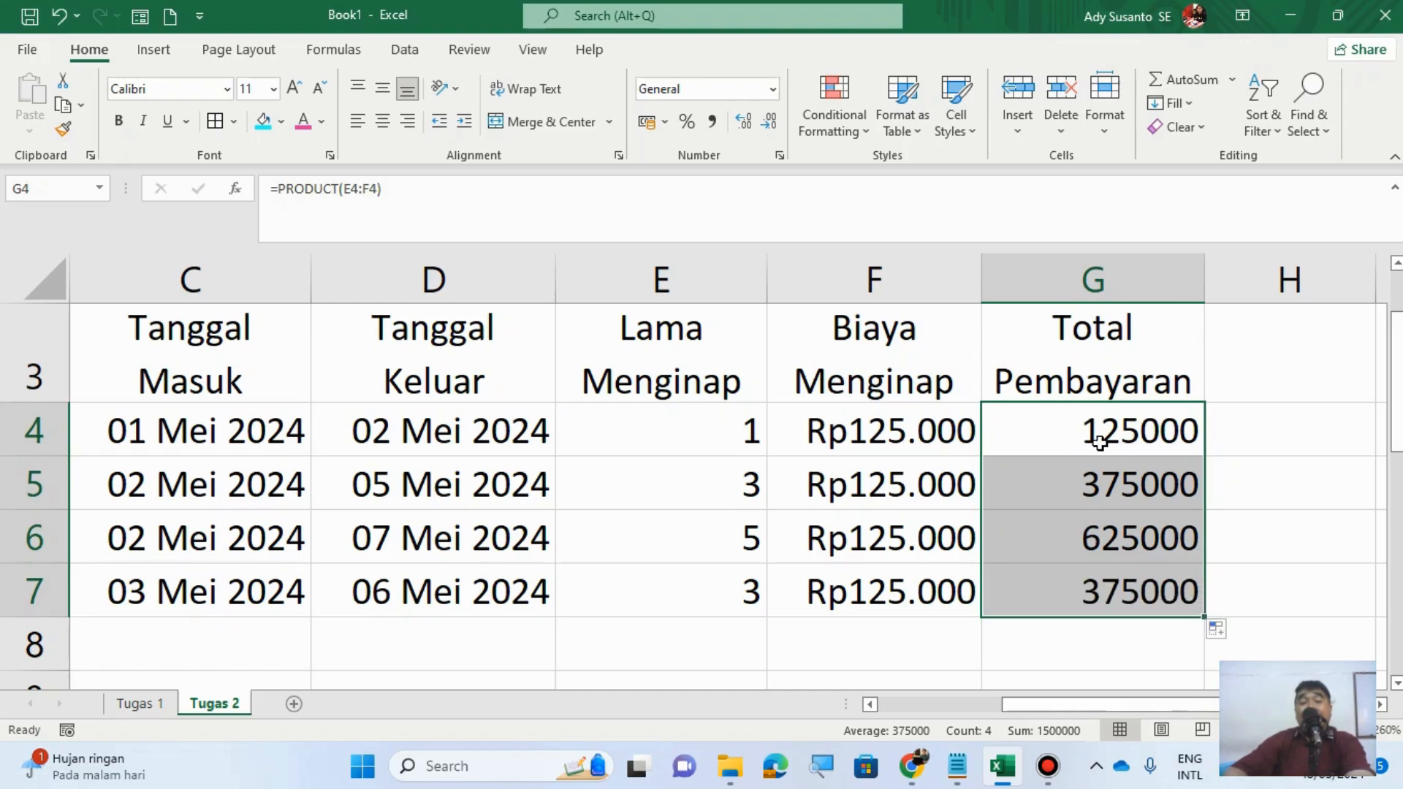
Step: Format the Total Pembayaran cells G4:G7 as Accounting with symbol Rp and 0 decimal places, and widen column G slightly
right_click(1076, 502)
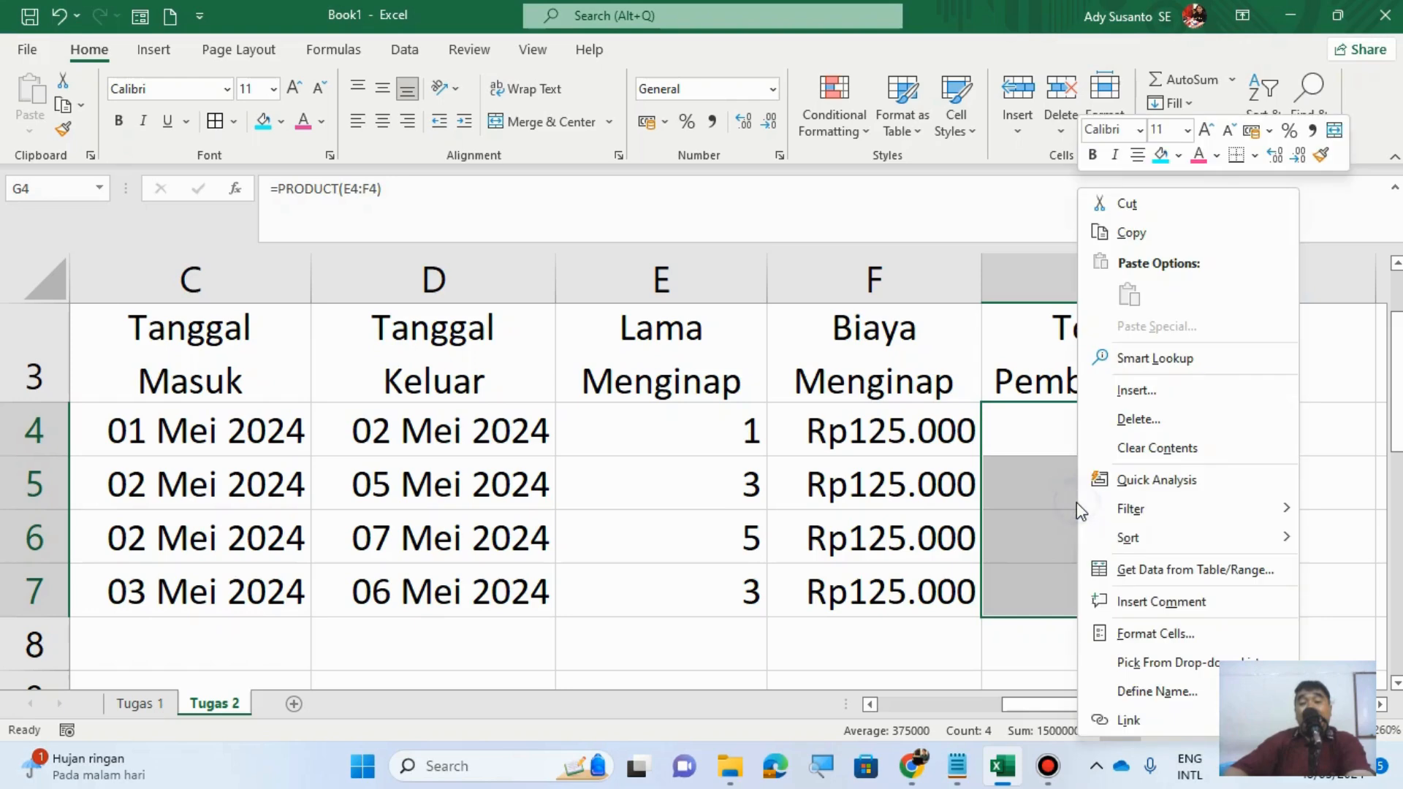
left_click(1186, 640)
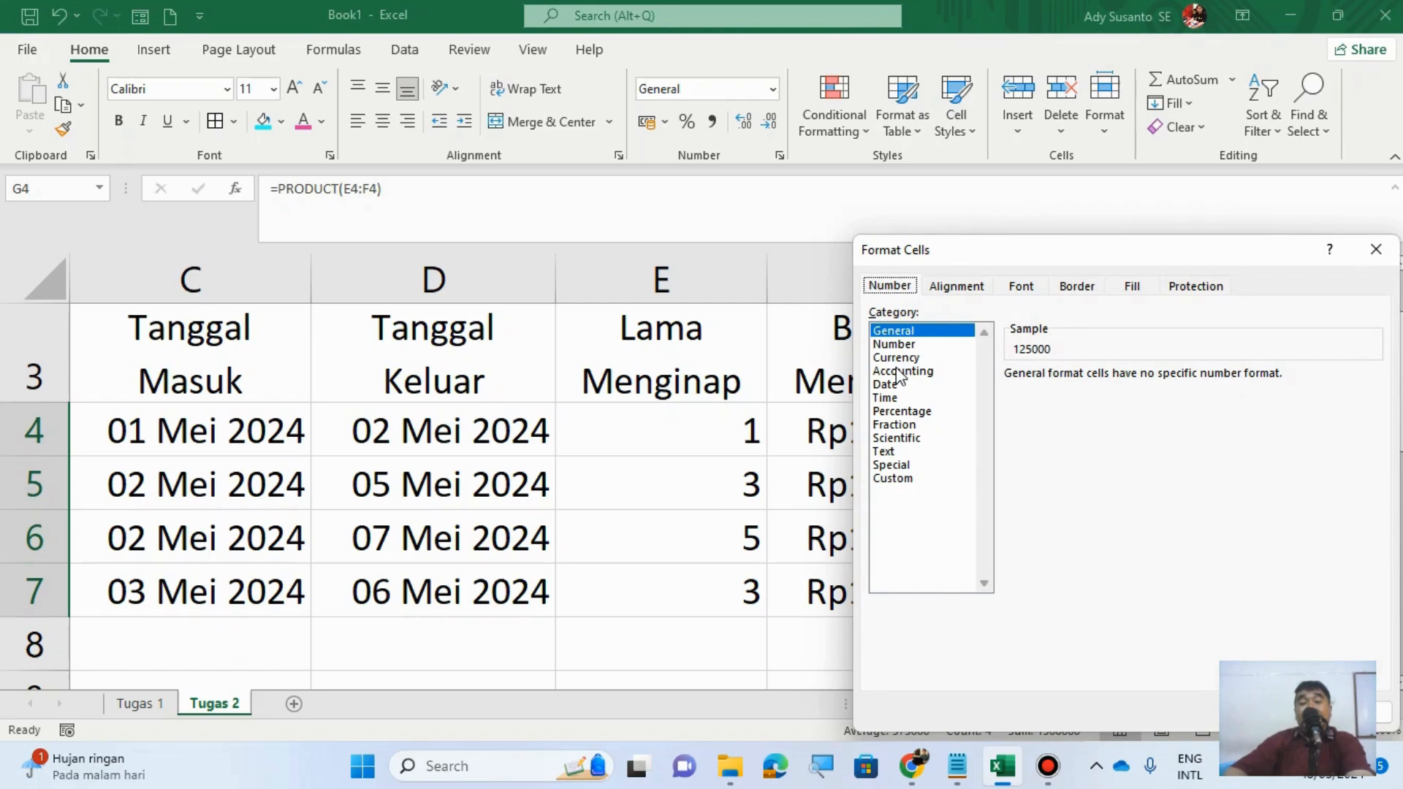
left_click(900, 373)
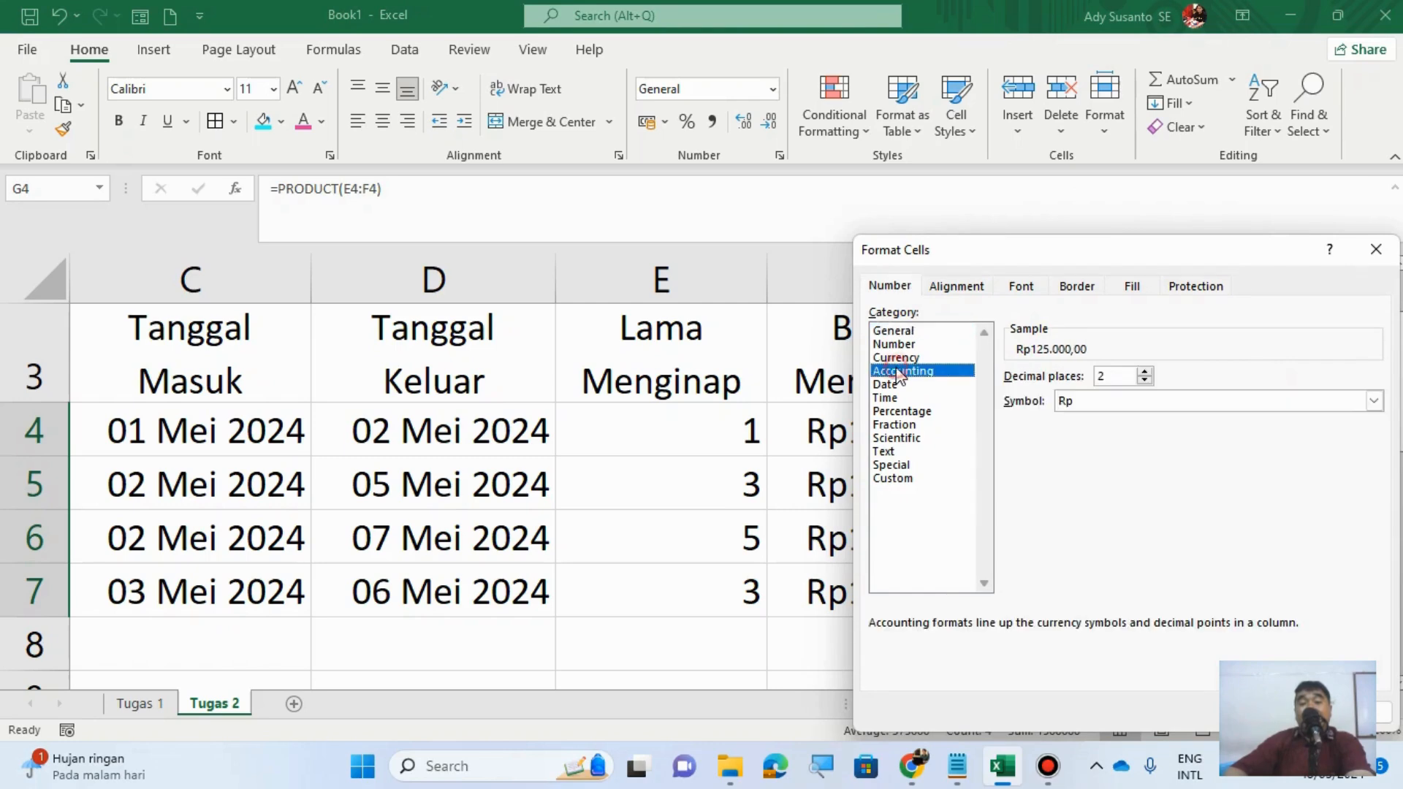
double_click(1144, 380)
key("Return")
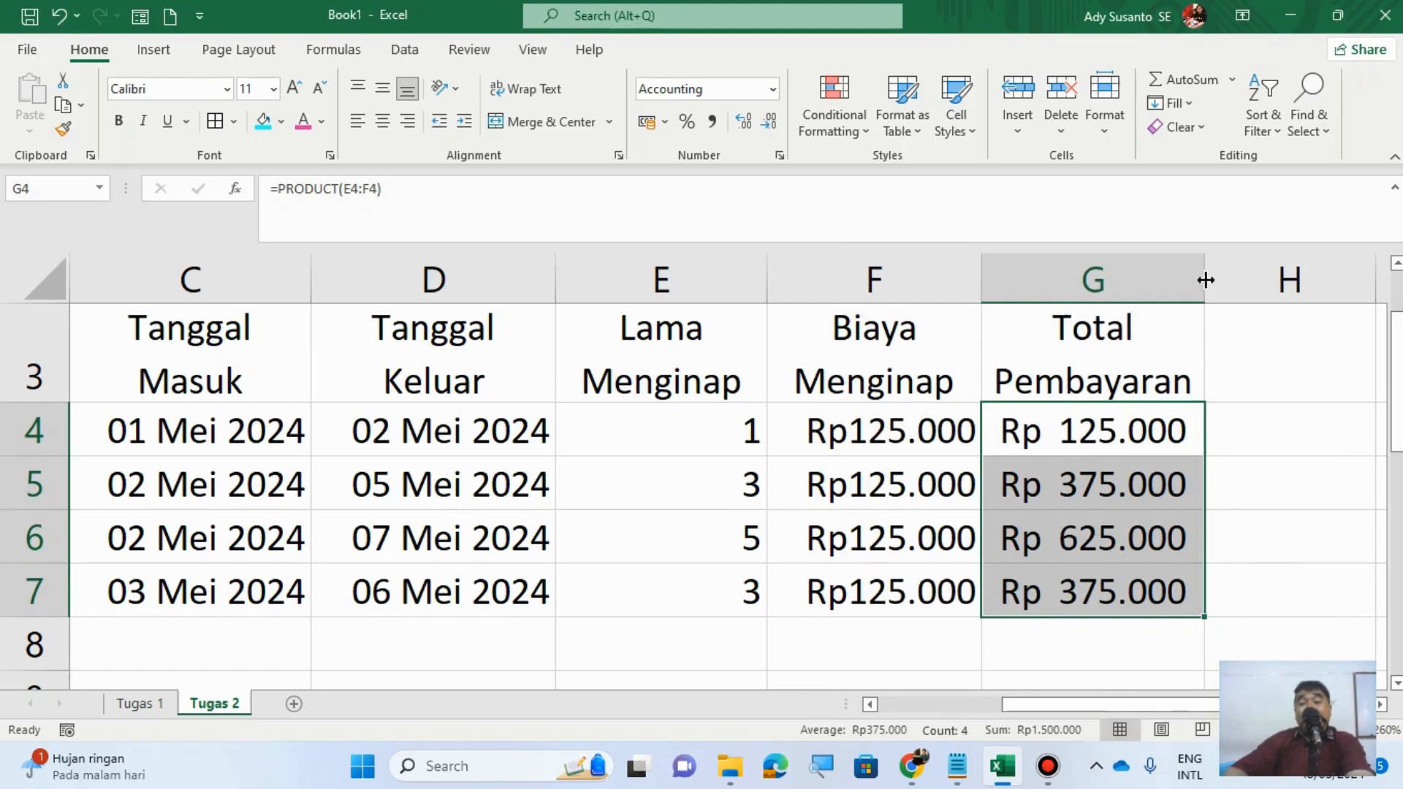
left_click_drag(1206, 280, 1223, 281)
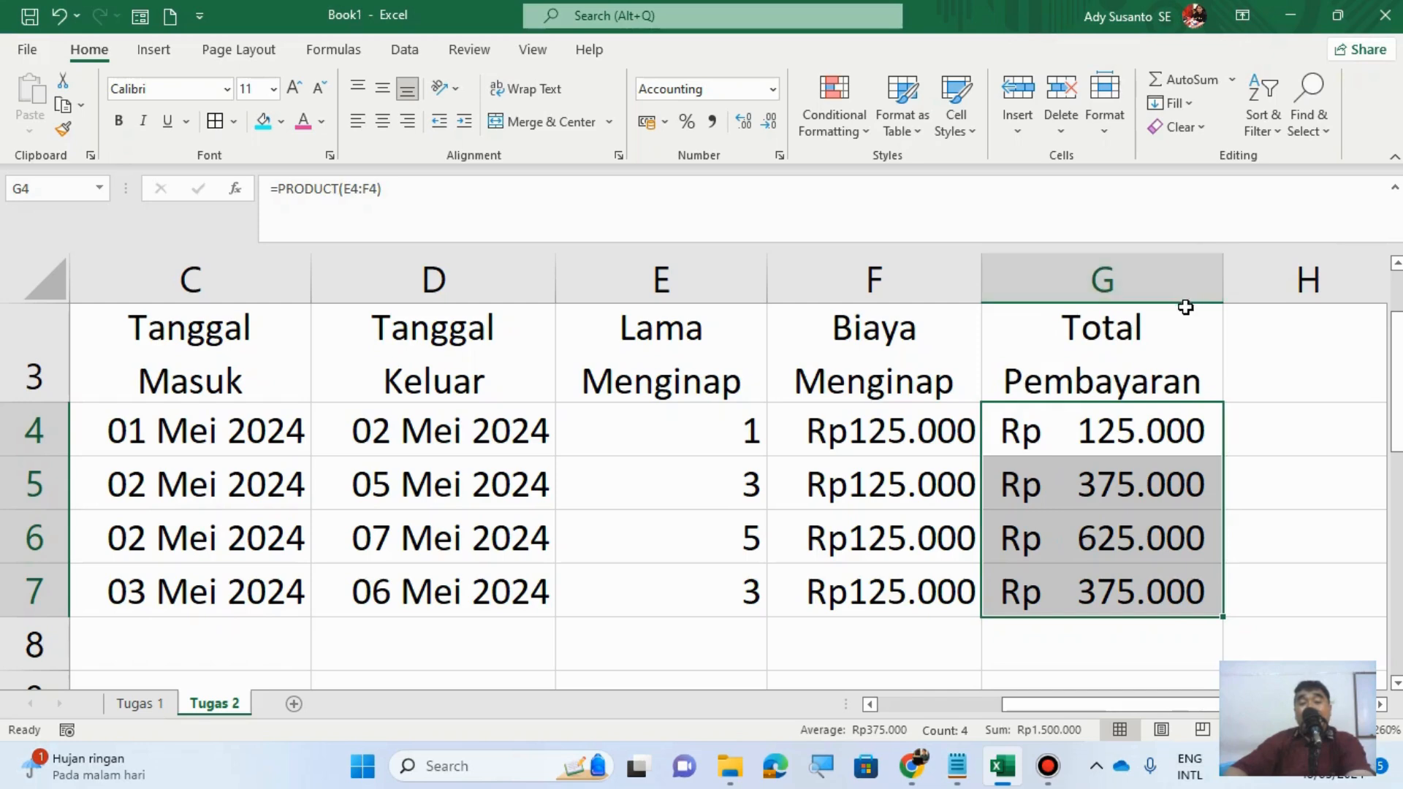
left_click(862, 437)
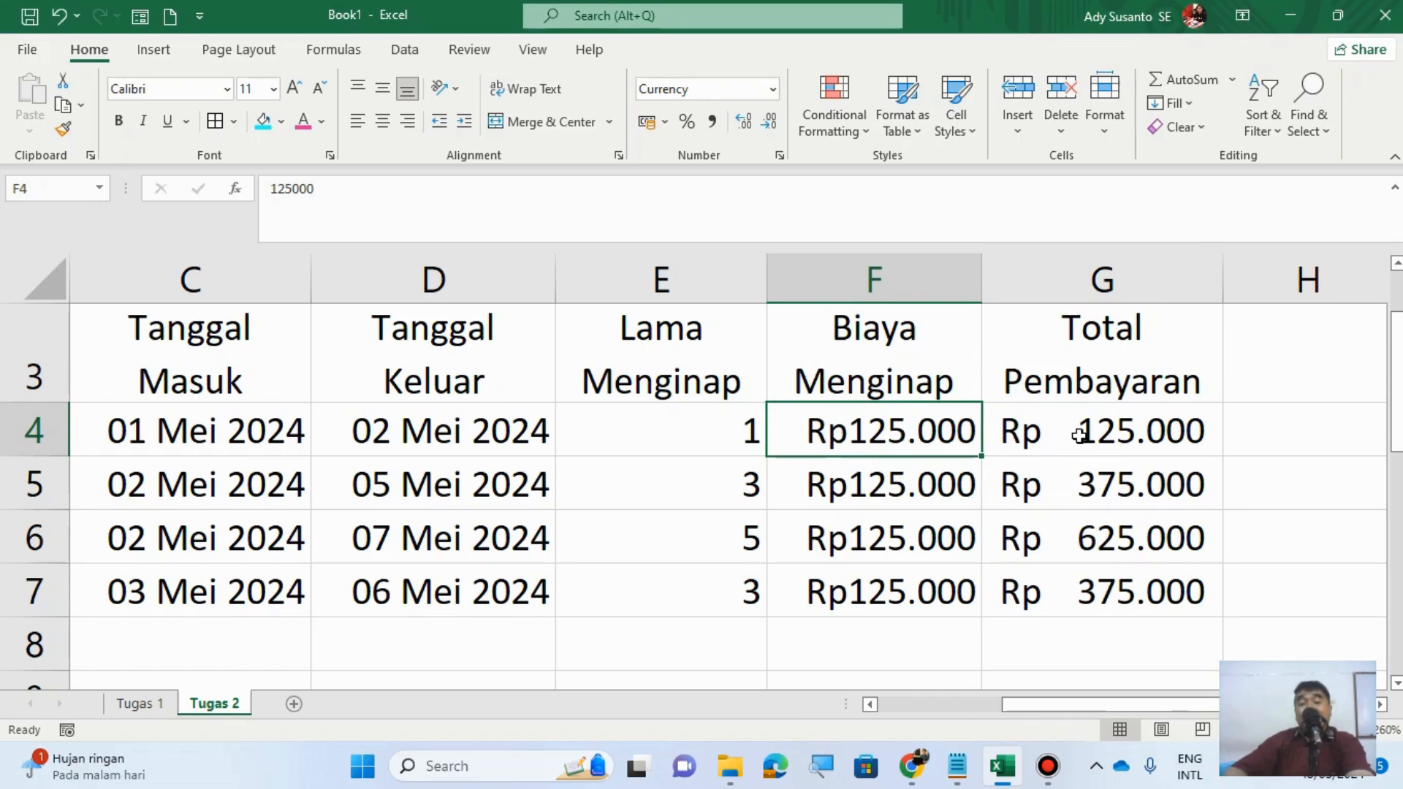
left_click(1079, 436)
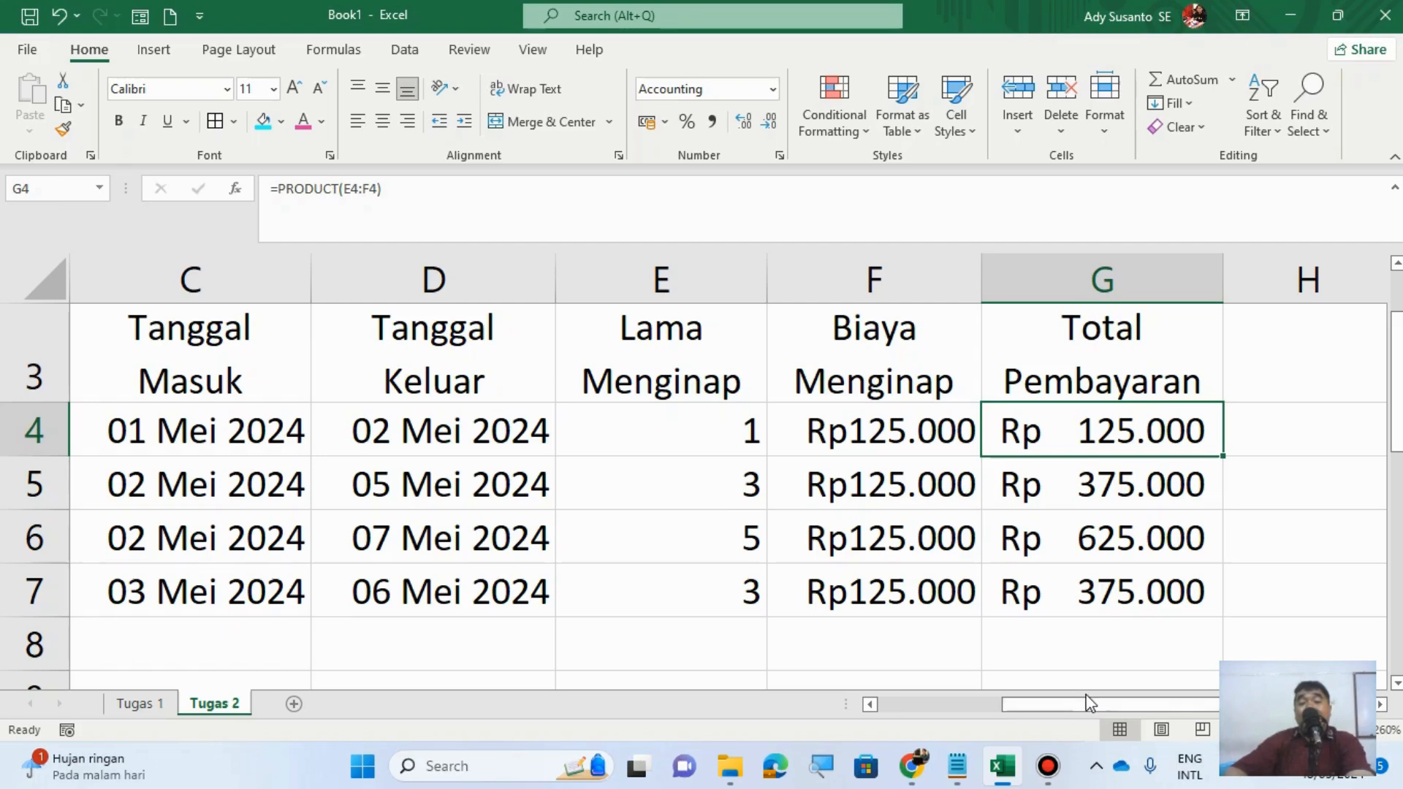
Step: Enter the label Jumlah Tamu in B9 and merge and center it across B9:C9
left_click_drag(1087, 694, 891, 716)
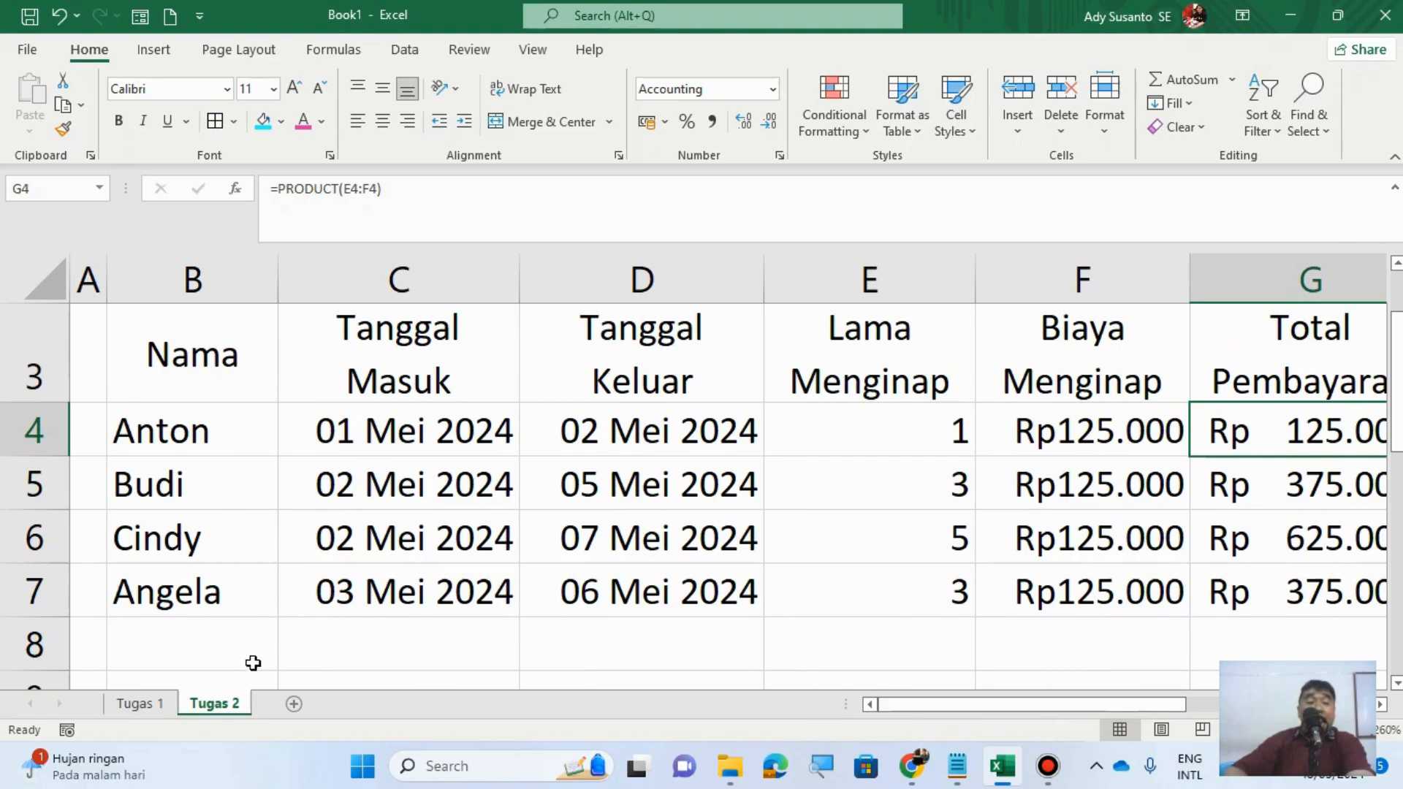
scroll(252, 657, "down", 1)
left_click(203, 492)
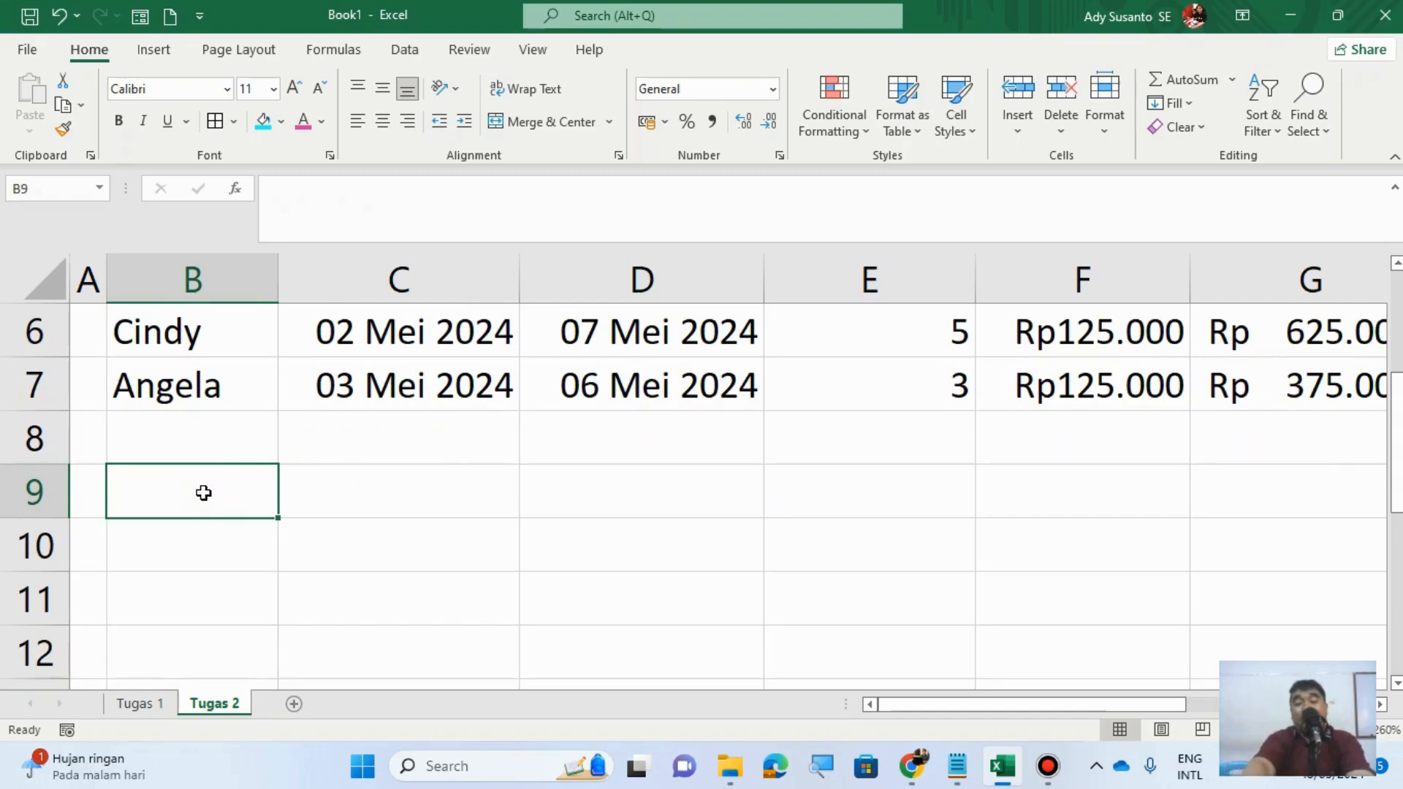
type("Jumlah ")
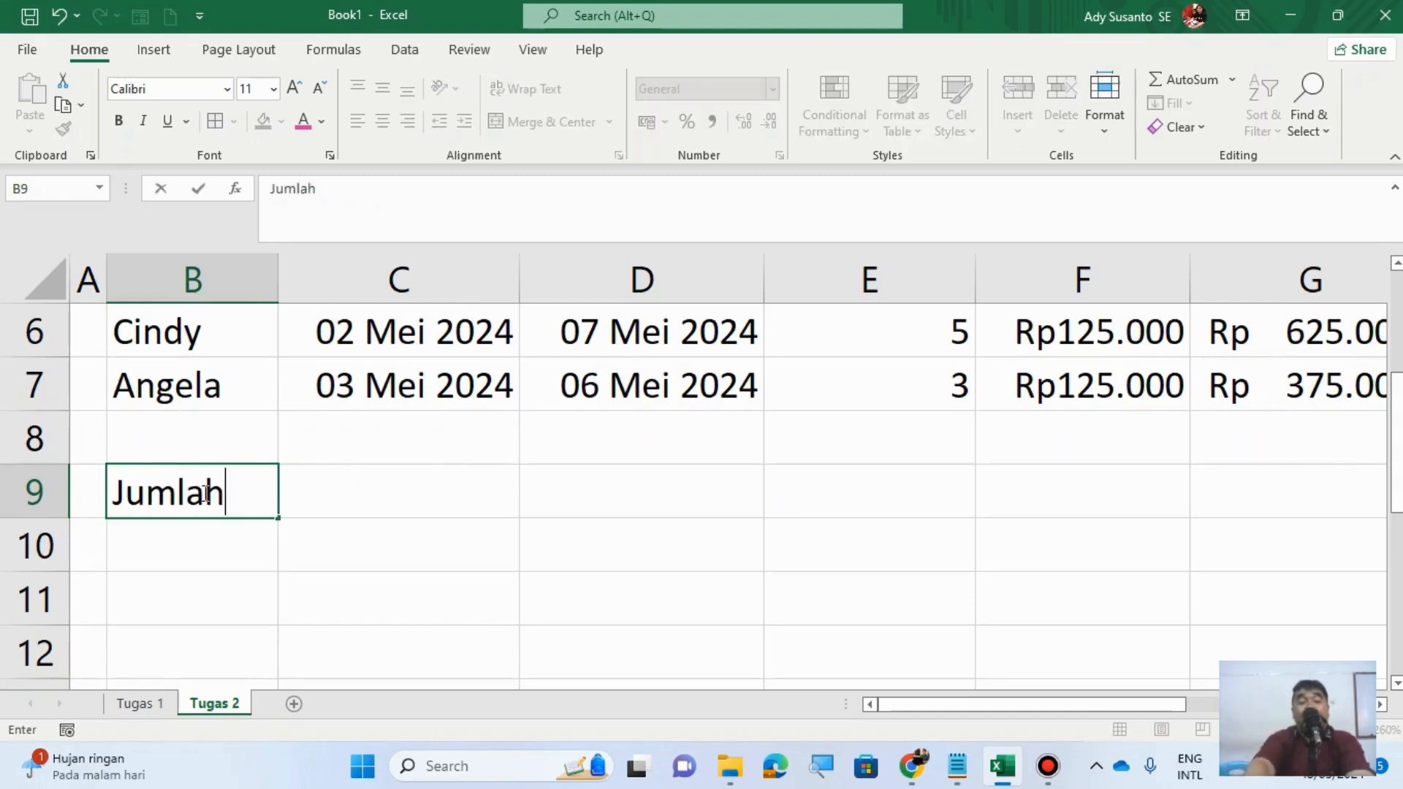
type("Tamu")
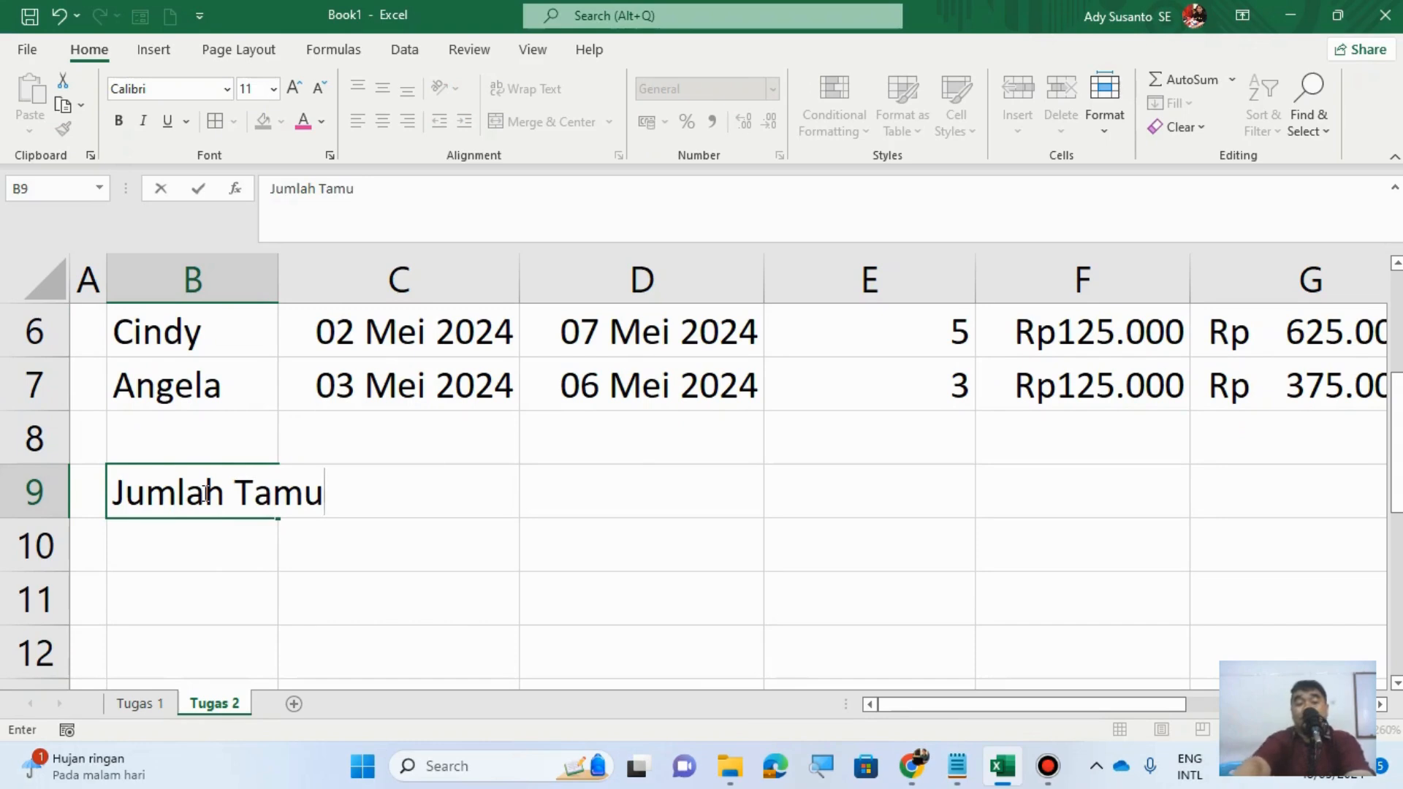
key("Return")
left_click_drag(176, 491, 327, 495)
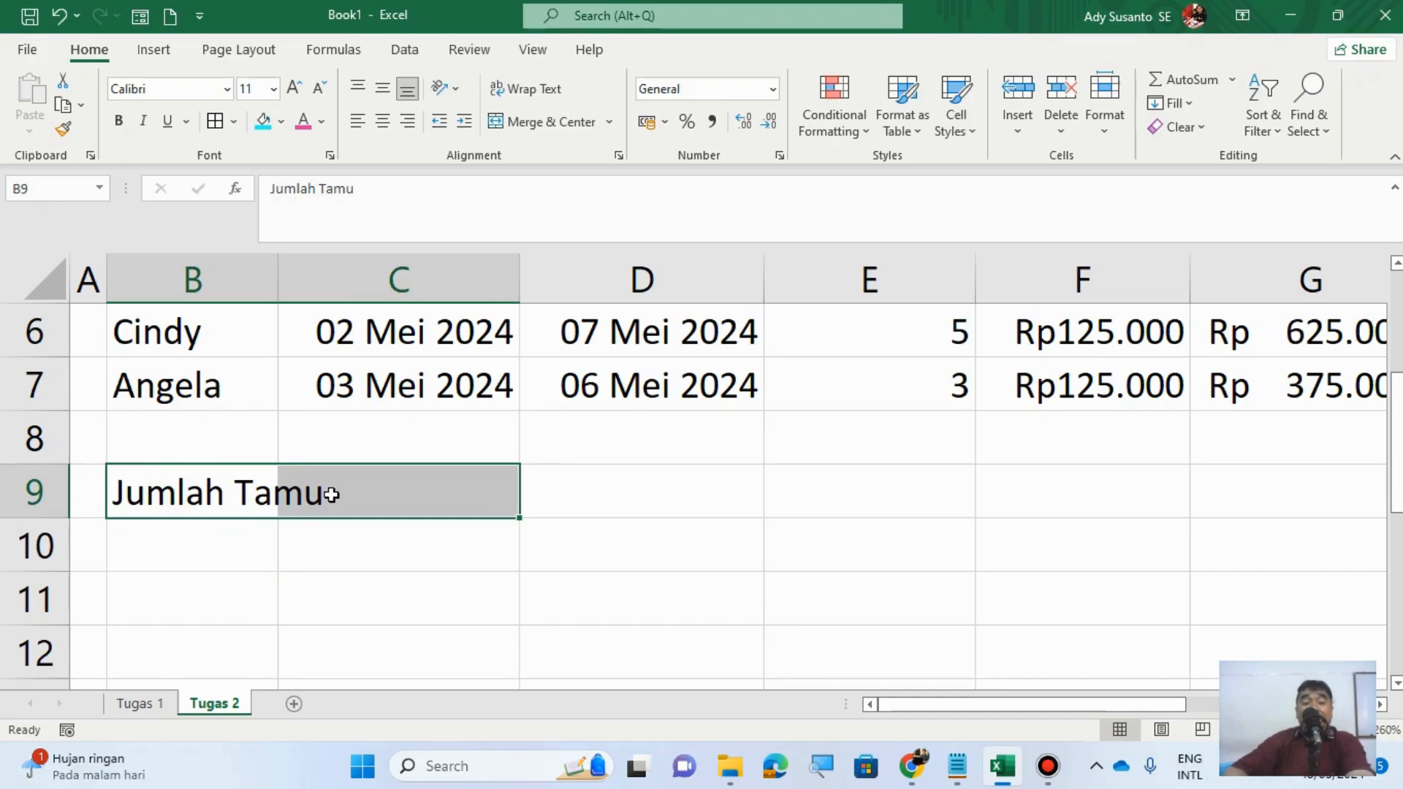
left_click(547, 124)
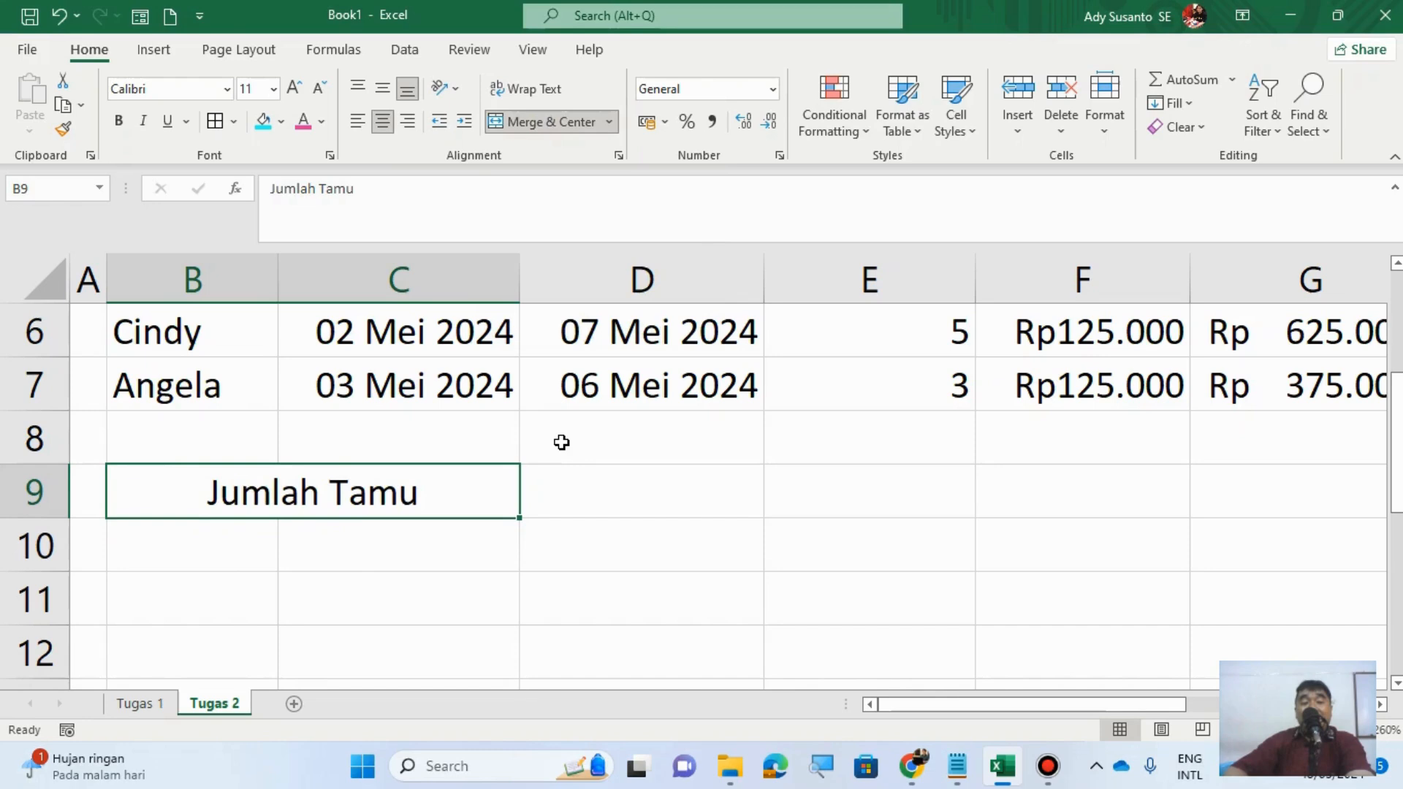
left_click(628, 478)
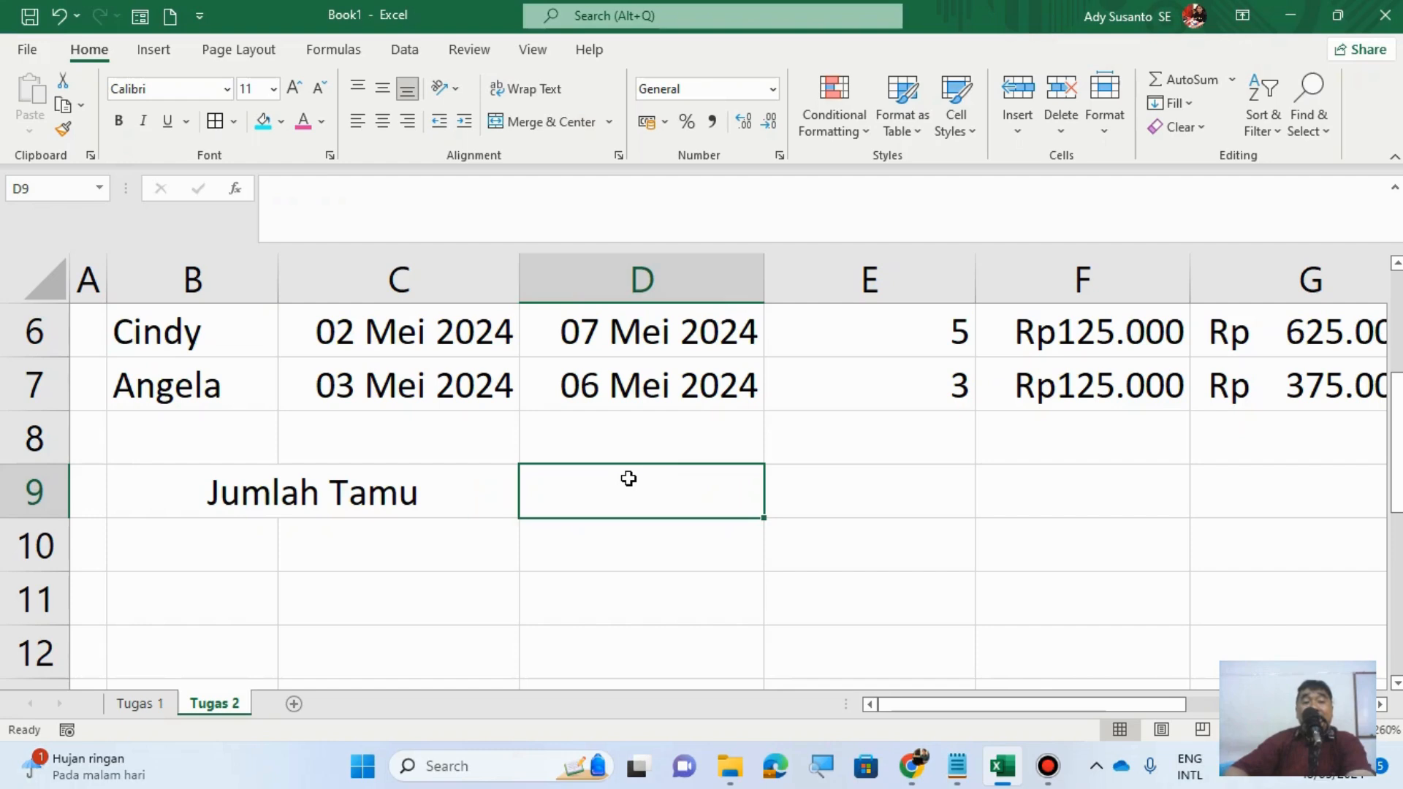
scroll(629, 478, "up", 1)
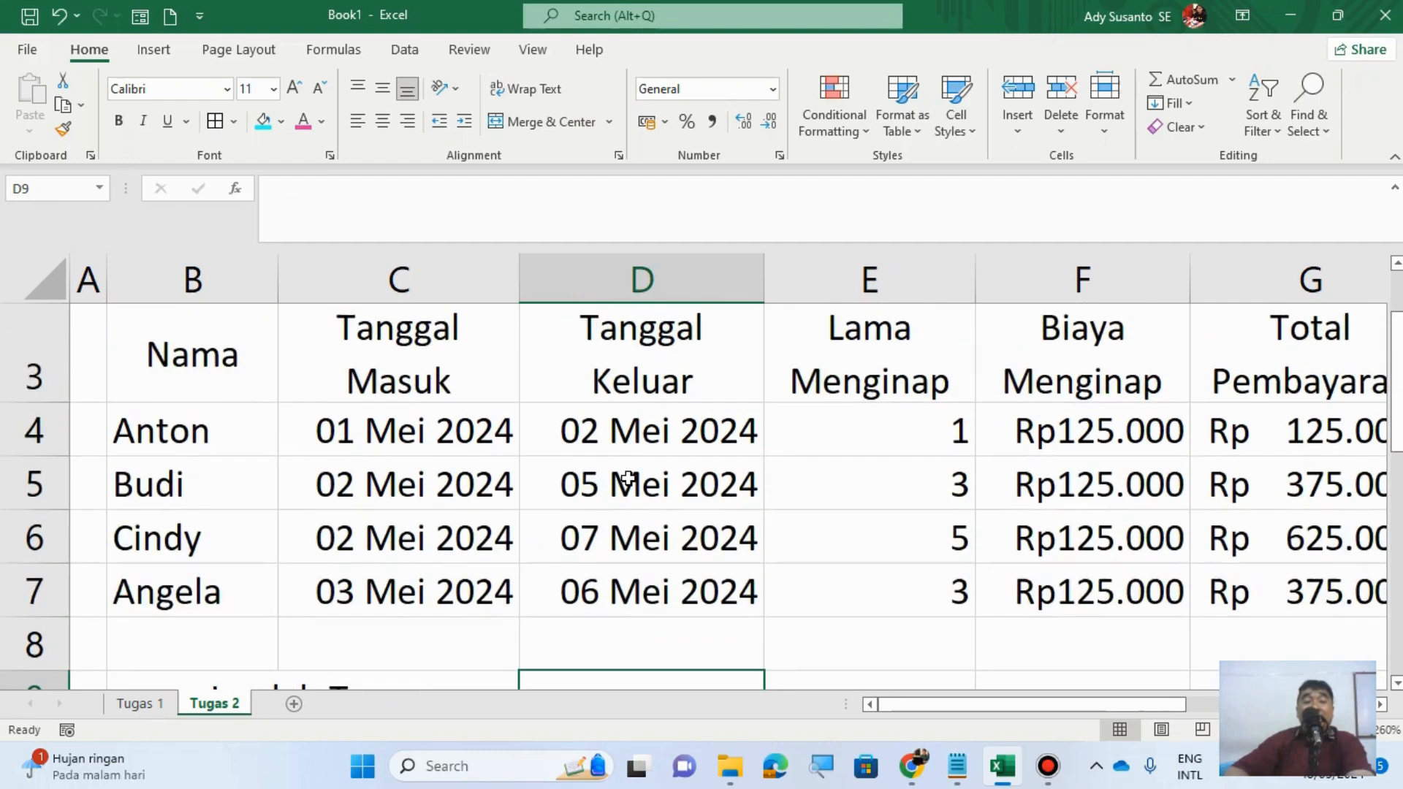
scroll(629, 478, "down", 1)
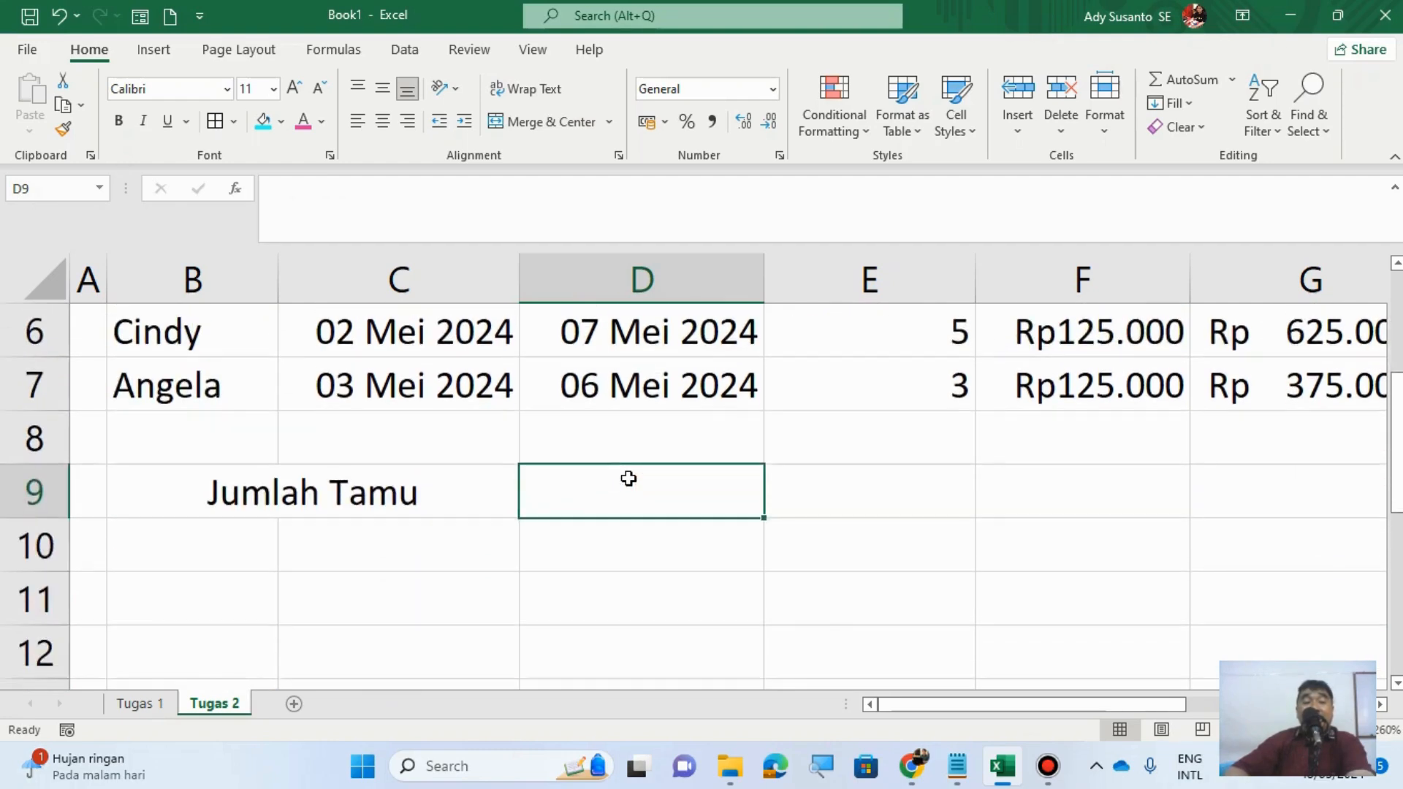
scroll(628, 479, "up", 1)
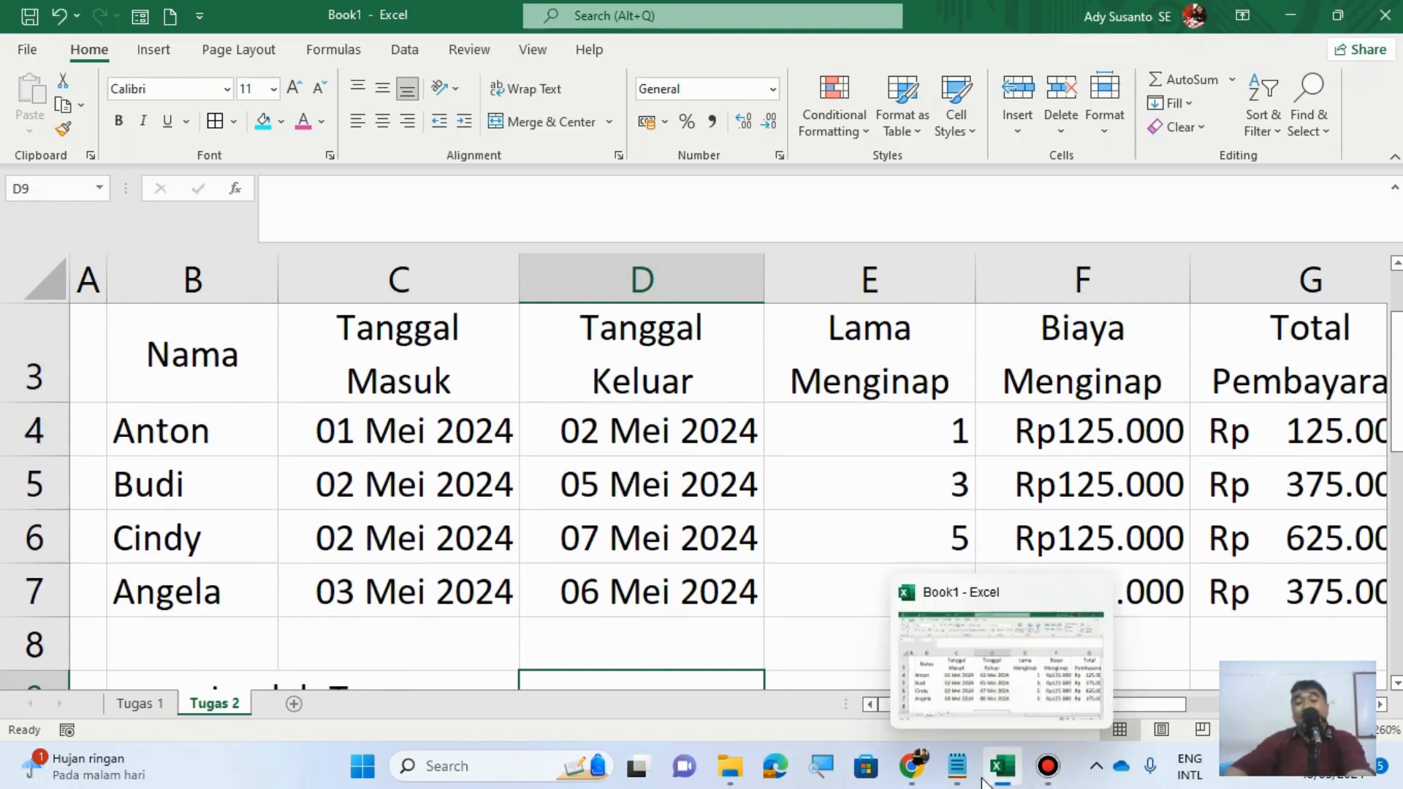
Step: Switch to the Notepad notes and add the line =CountA(Range) below =Product(Range), separated by a blank line
left_click(957, 767)
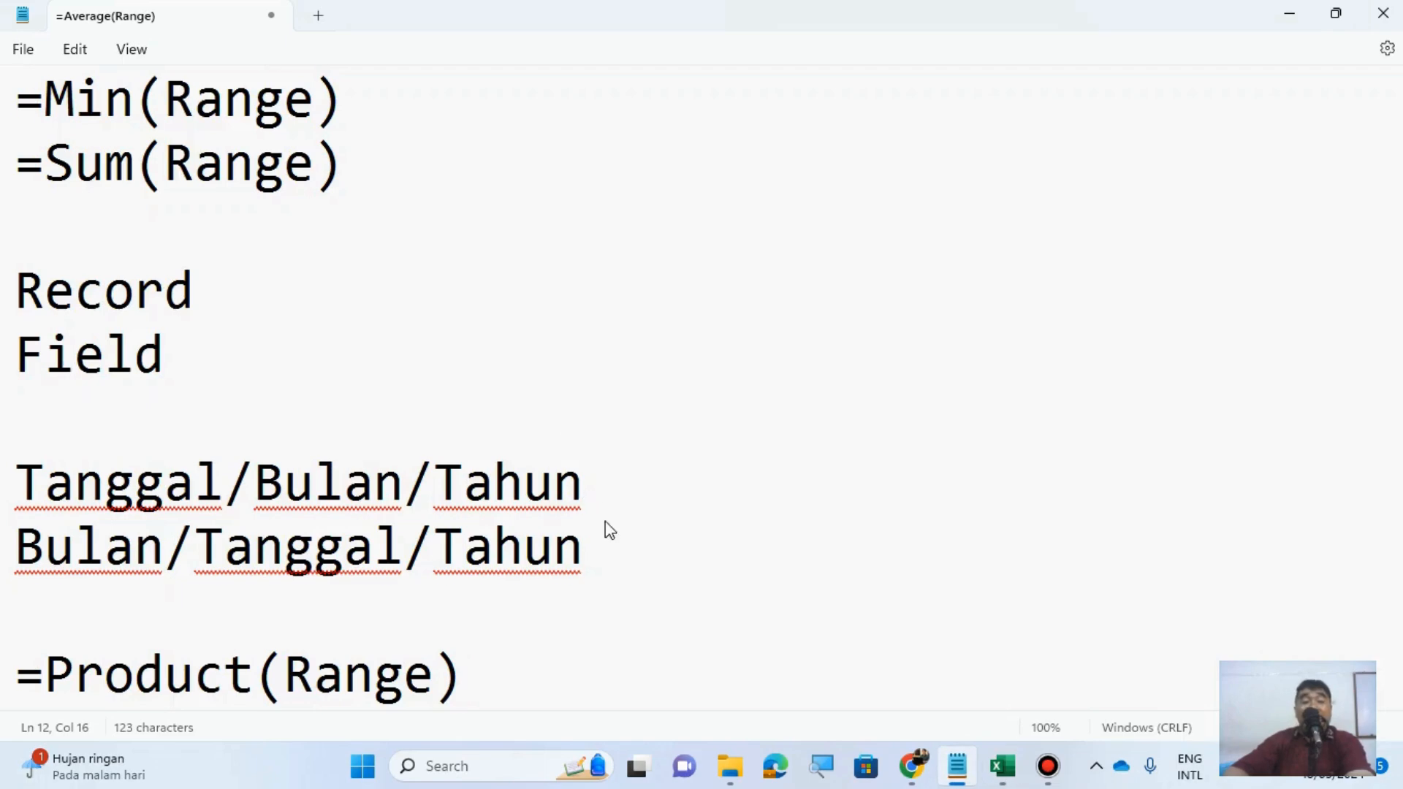
key("Return")
key("Return")
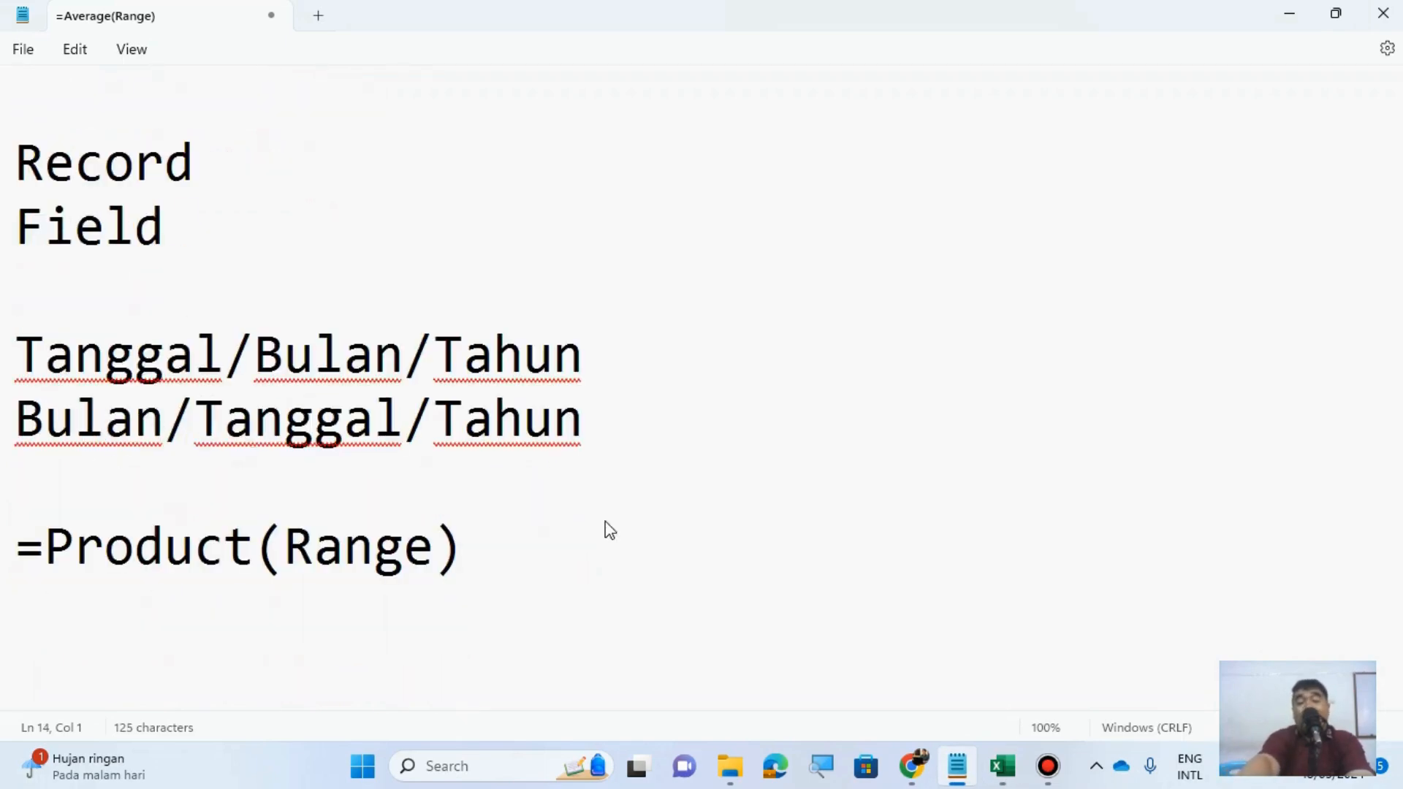
type("=C")
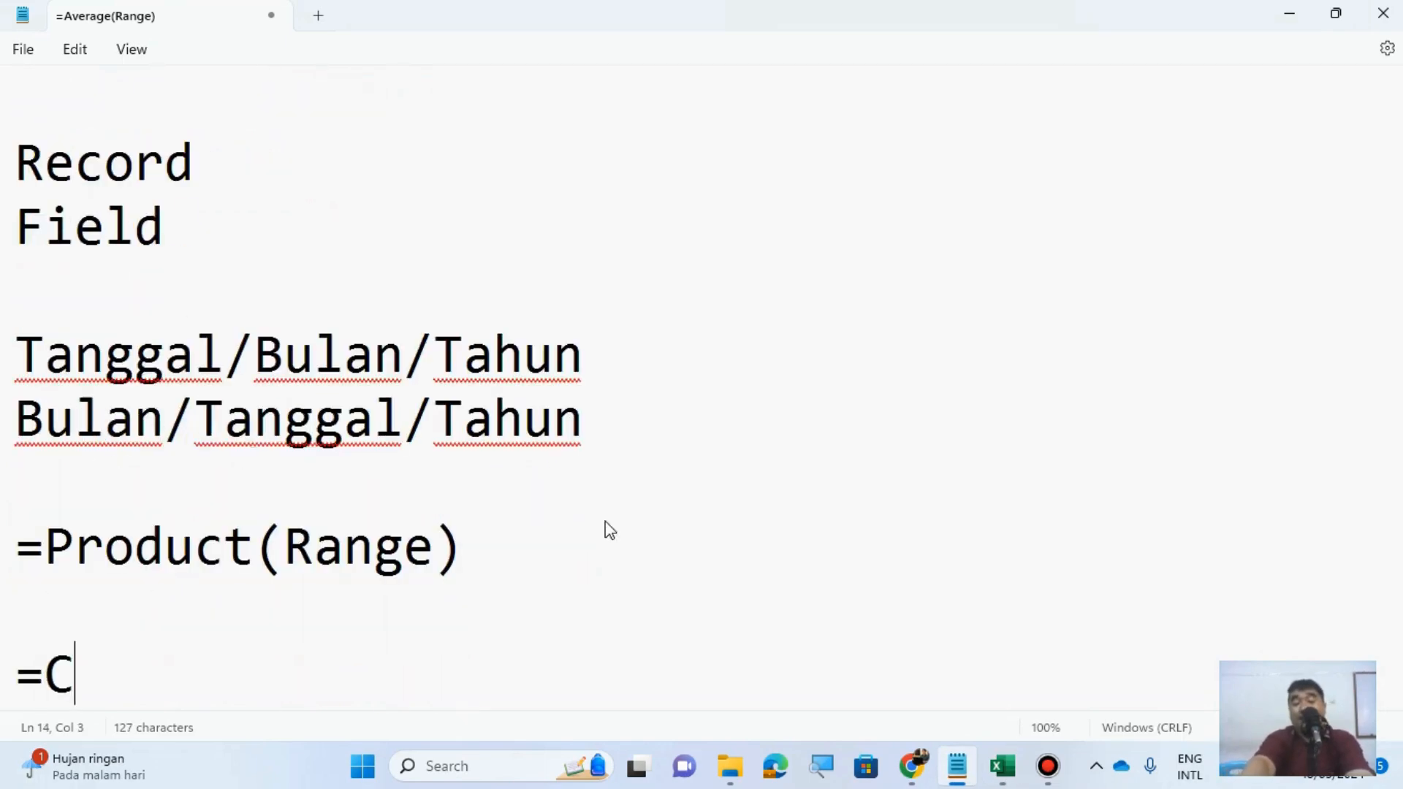
type("ountA")
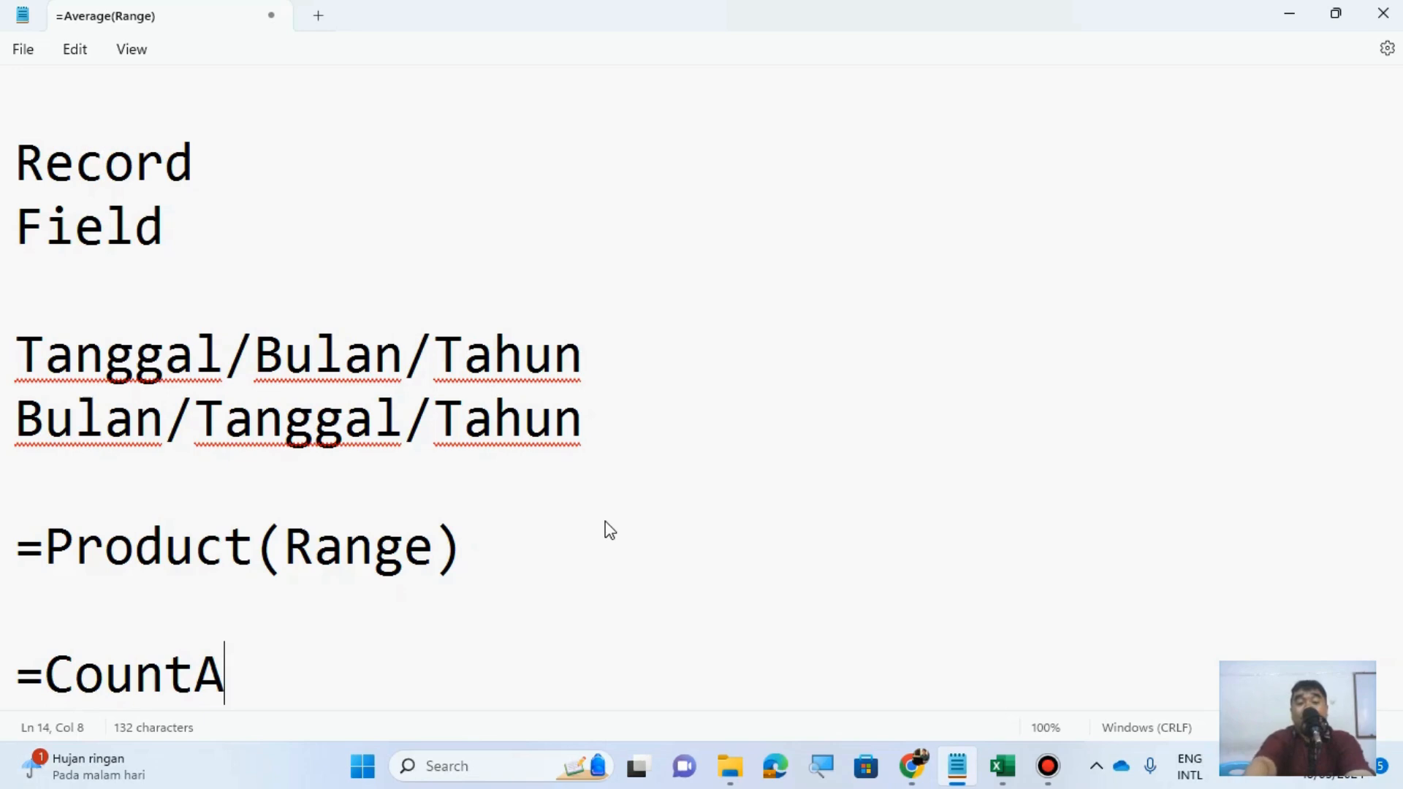
type(")")
key("BackSpace")
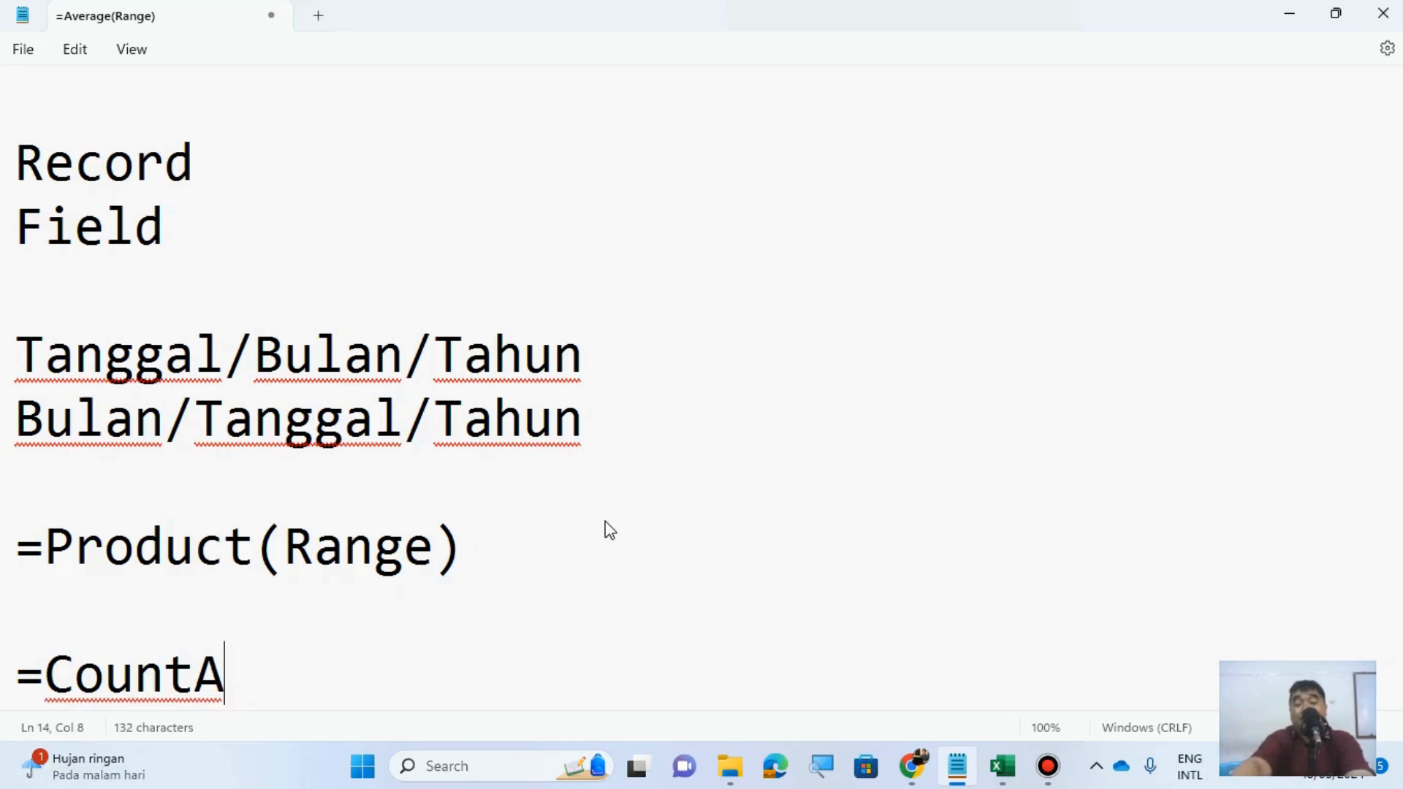
type("(Rn")
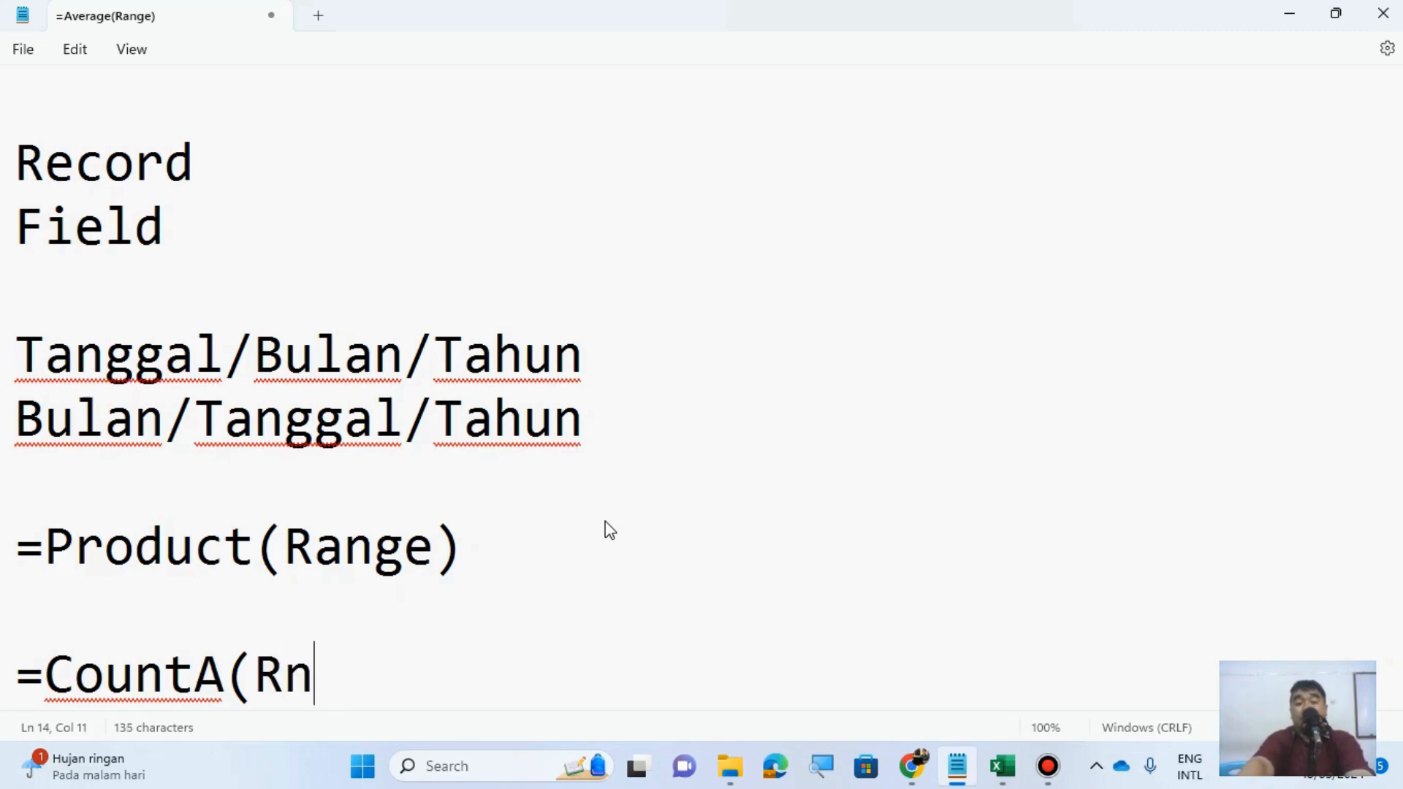
key("BackSpace")
type("ange)")
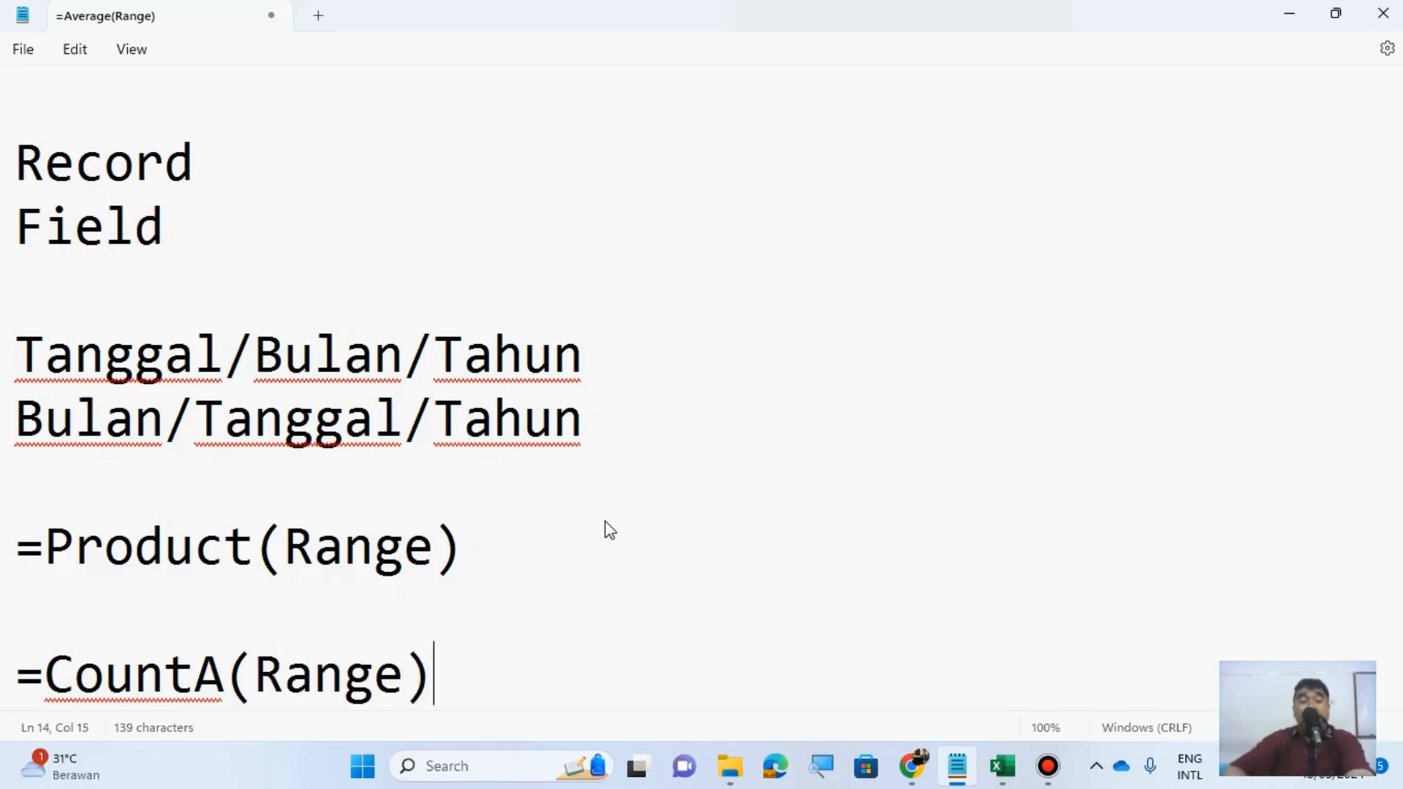
Step: Back in Excel, calculate Jumlah Tamu in D9 with =CountA(B4:B7)
left_click(999, 767)
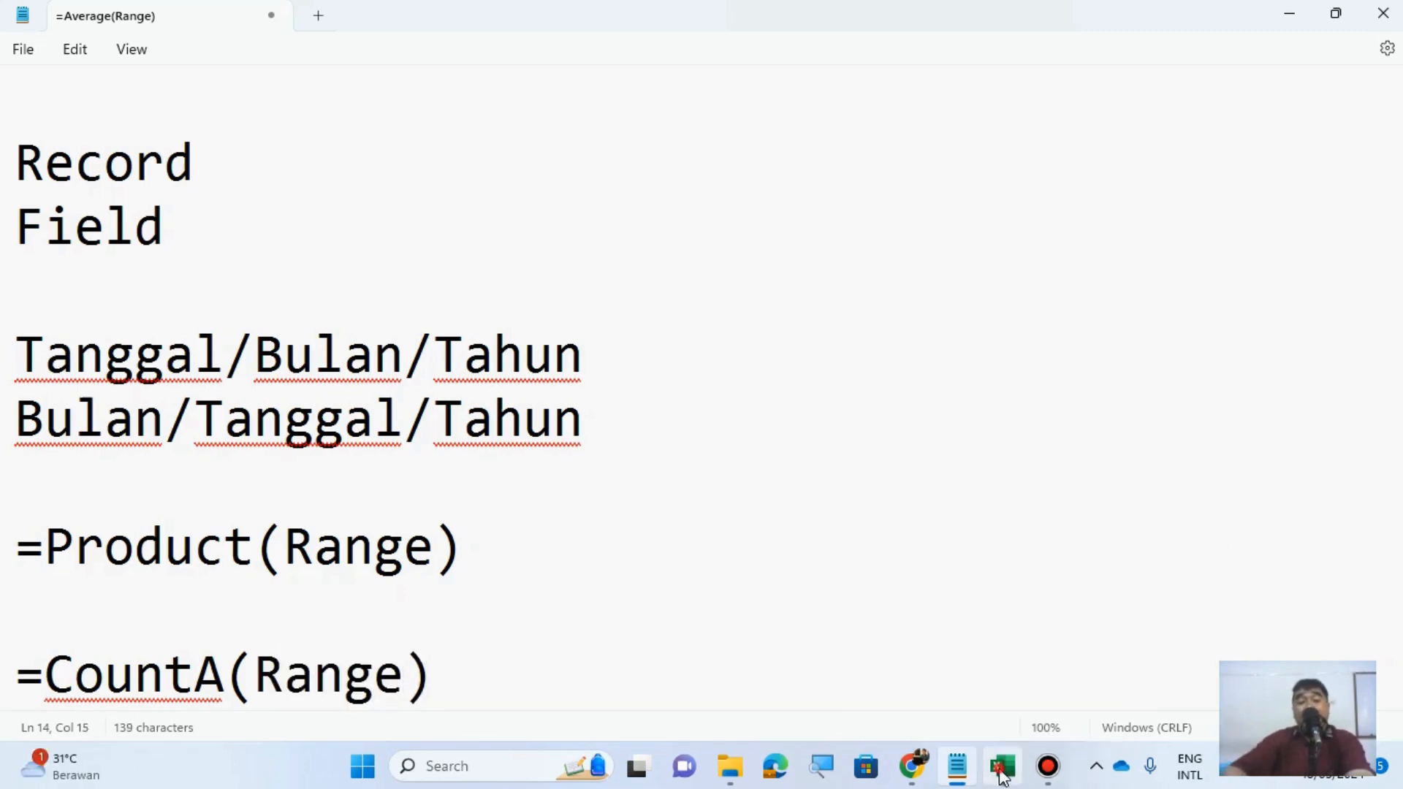
scroll(913, 519, "down", 1)
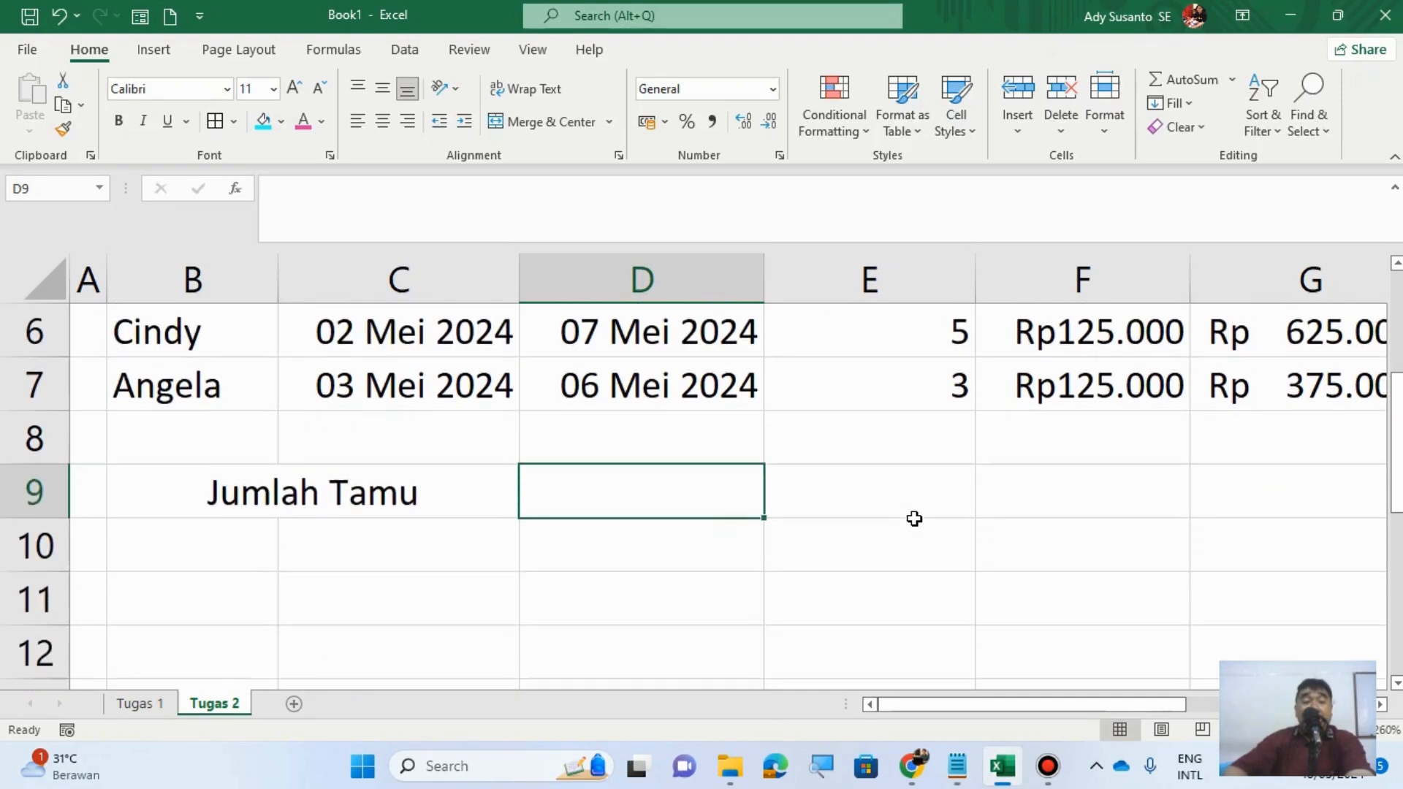
type("=")
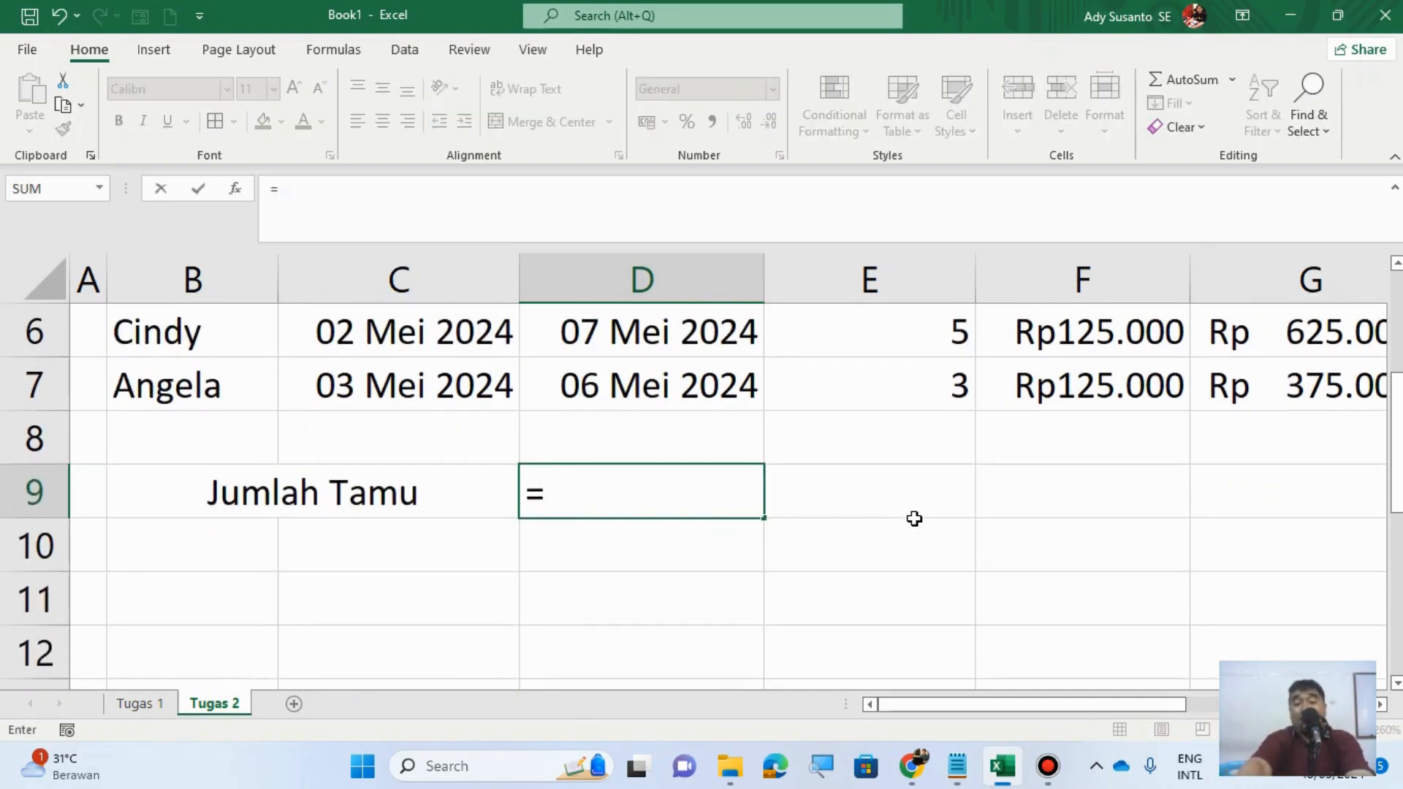
type("CountA(")
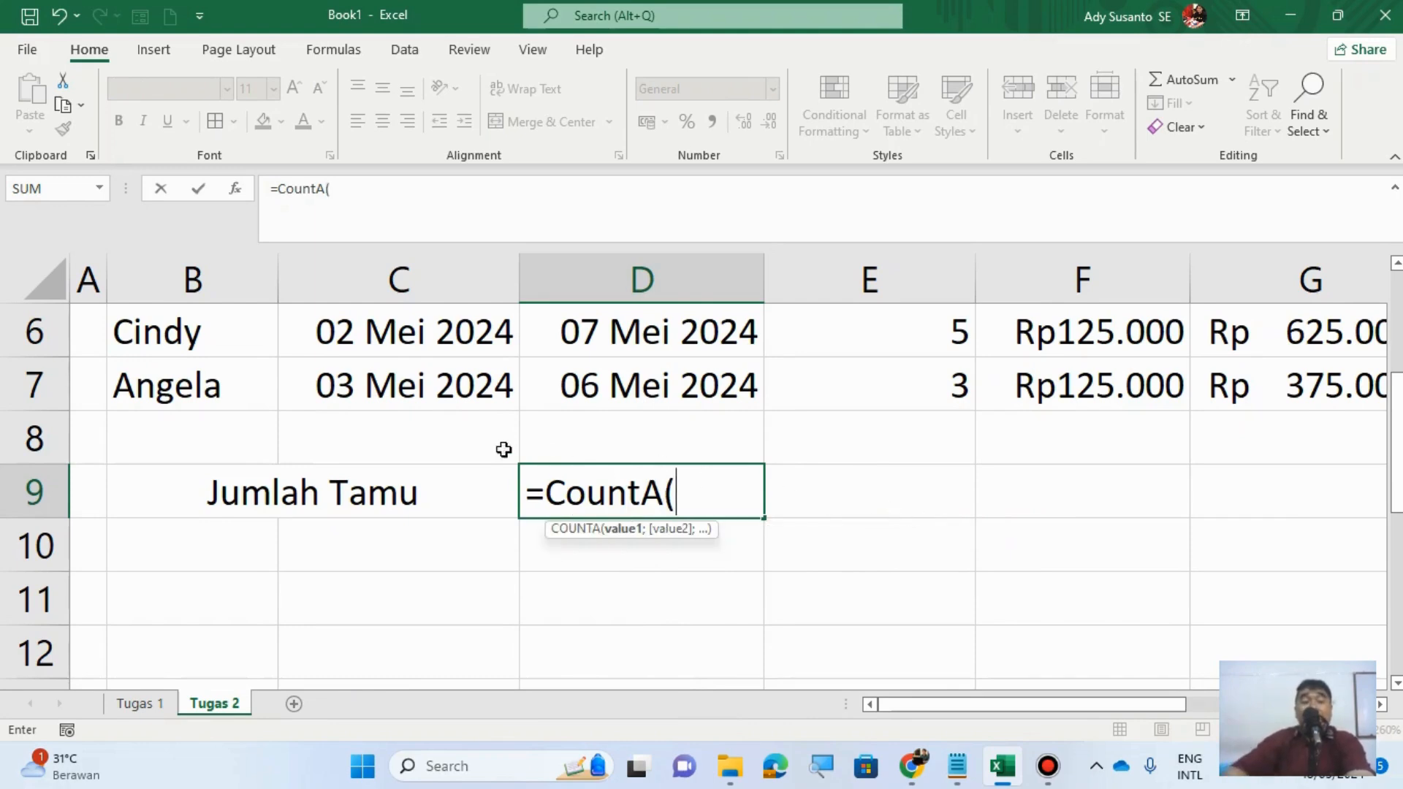
scroll(446, 449, "up", 1)
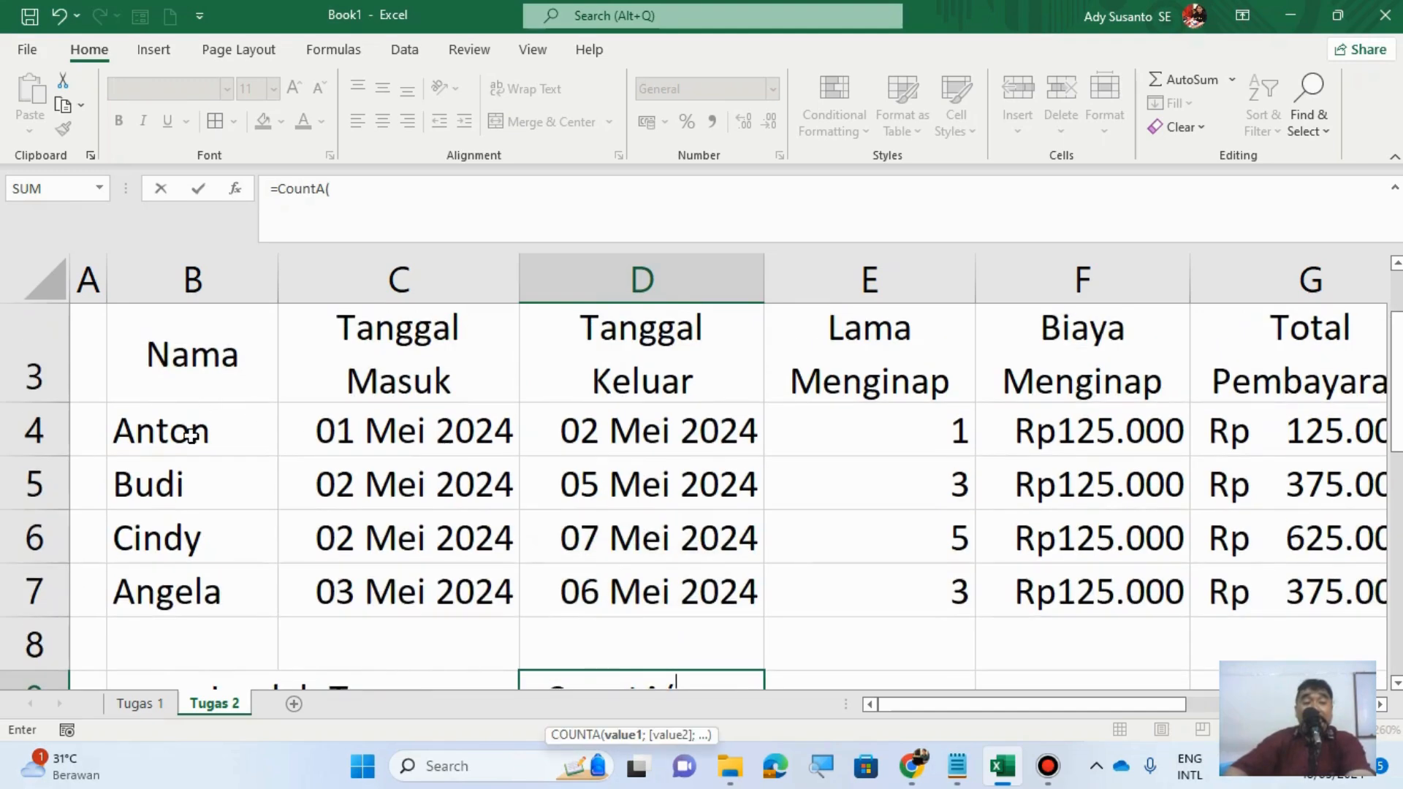
left_click_drag(191, 435, 219, 594)
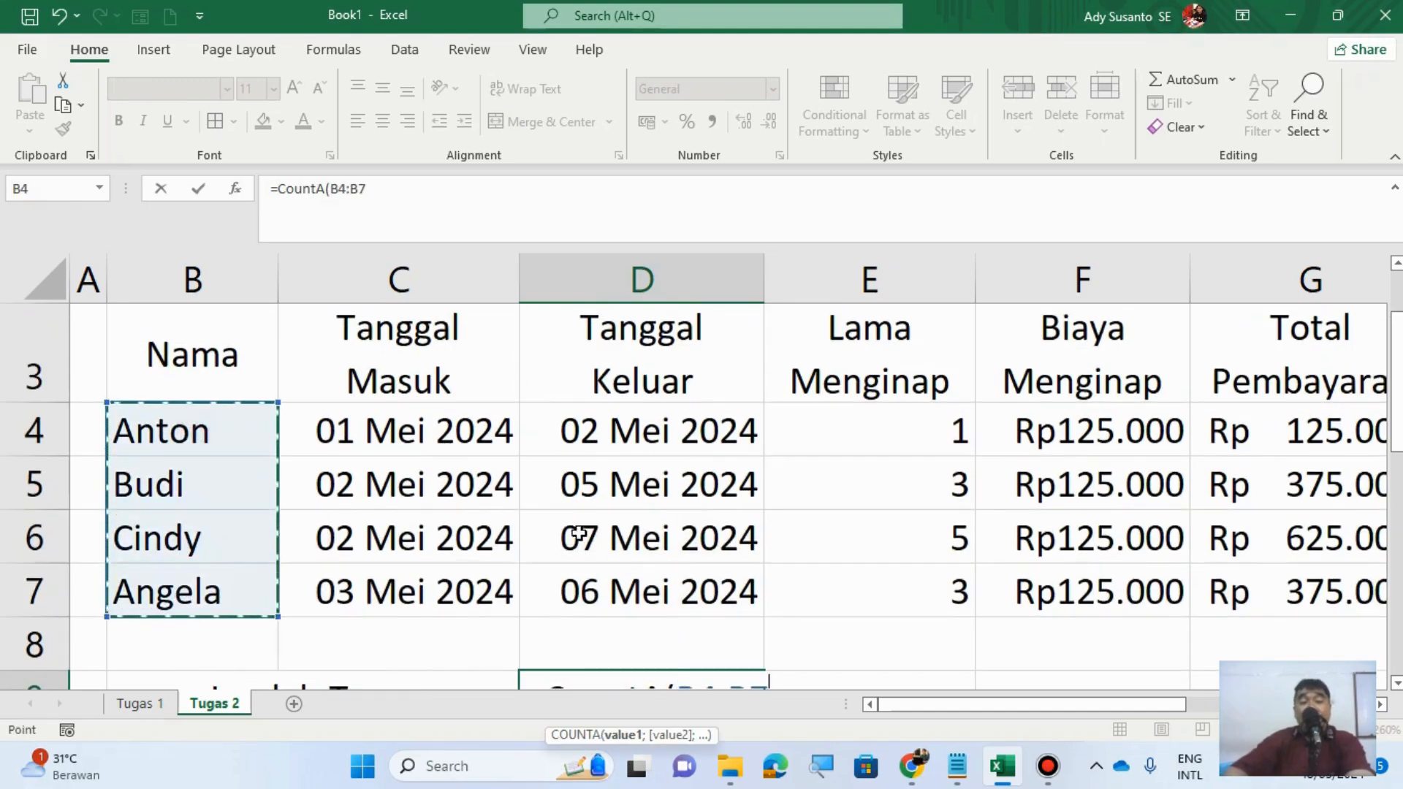
scroll(579, 535, "down", 1)
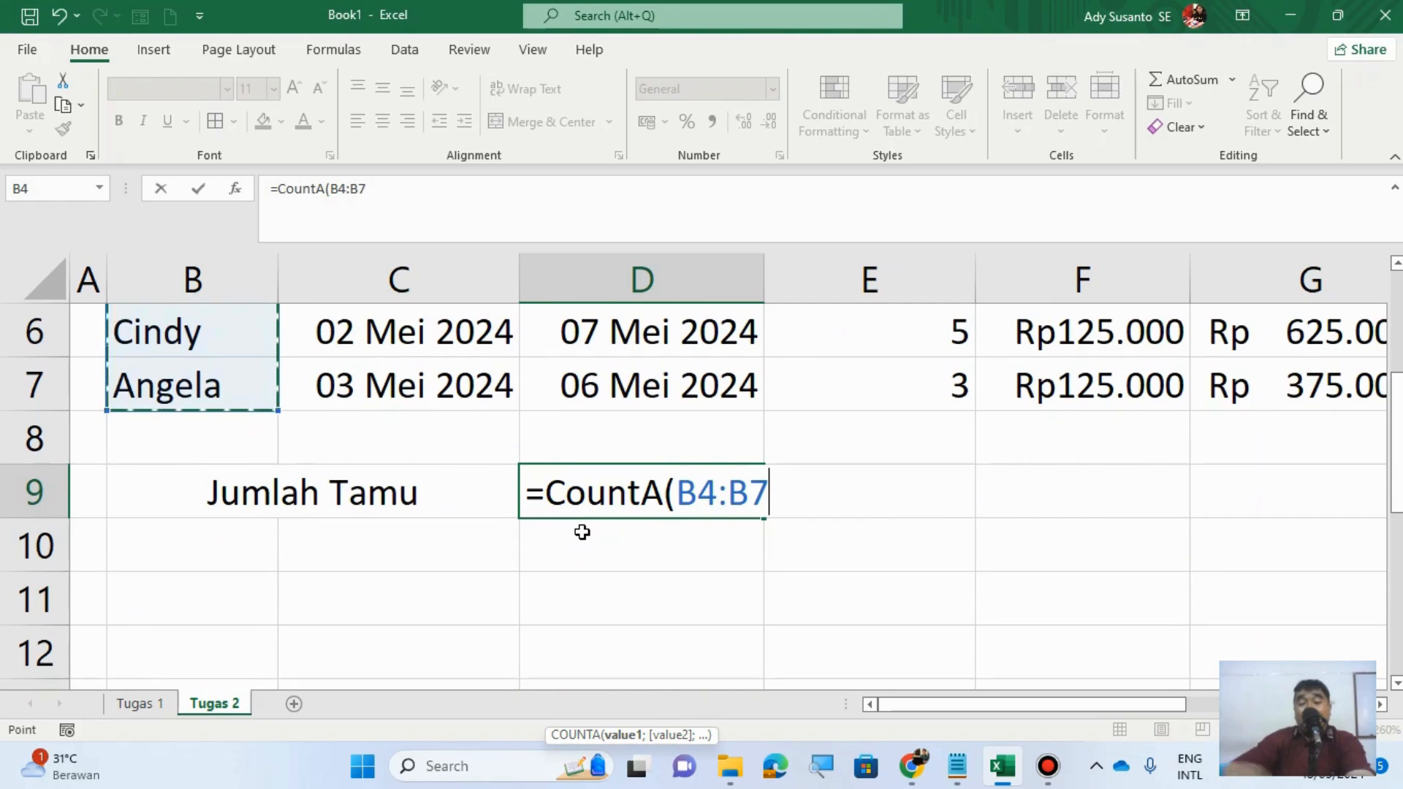
type(")")
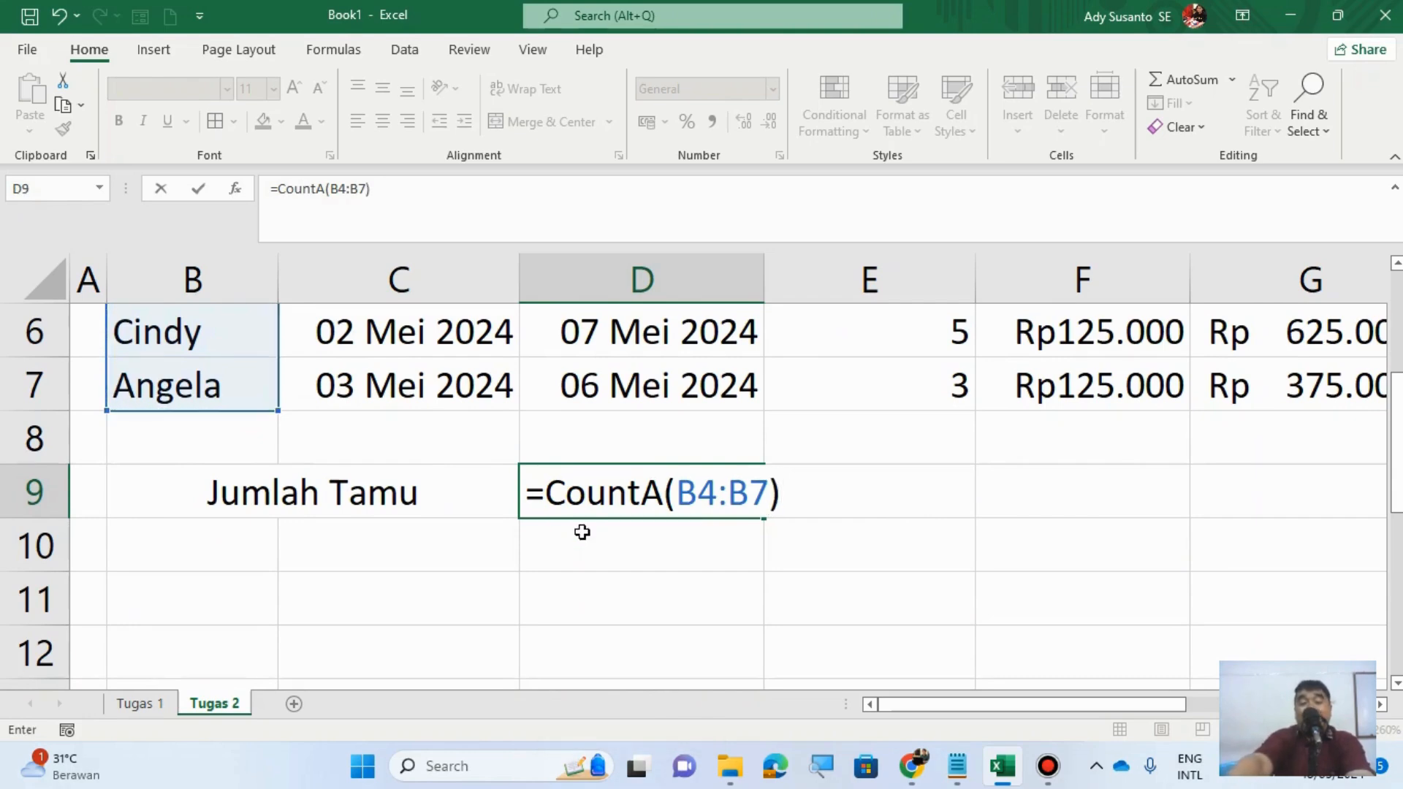
key("Return")
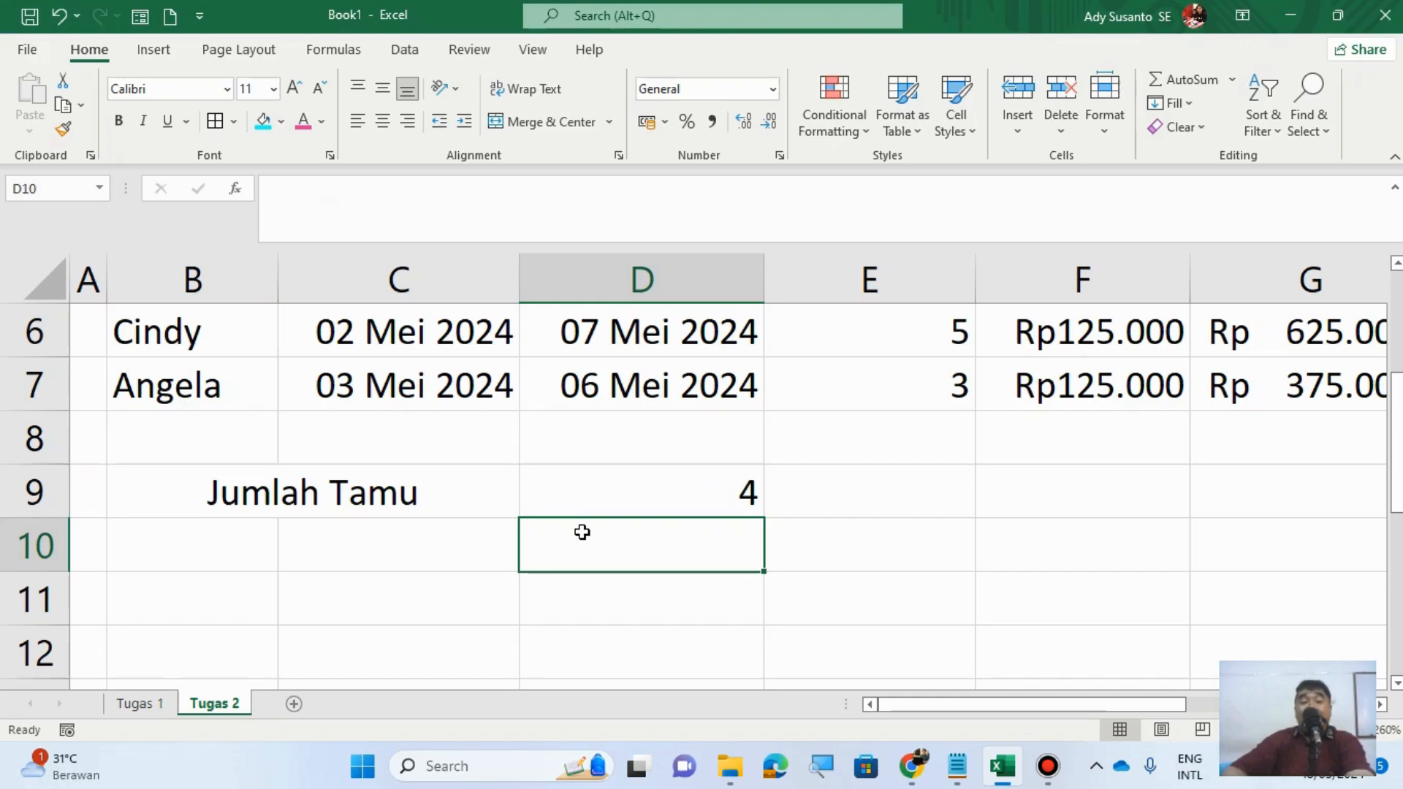
Step: Format the title Penginapan Semoga Betah in B1 as Consolas, size 12, italic
scroll(567, 537, "up", 1)
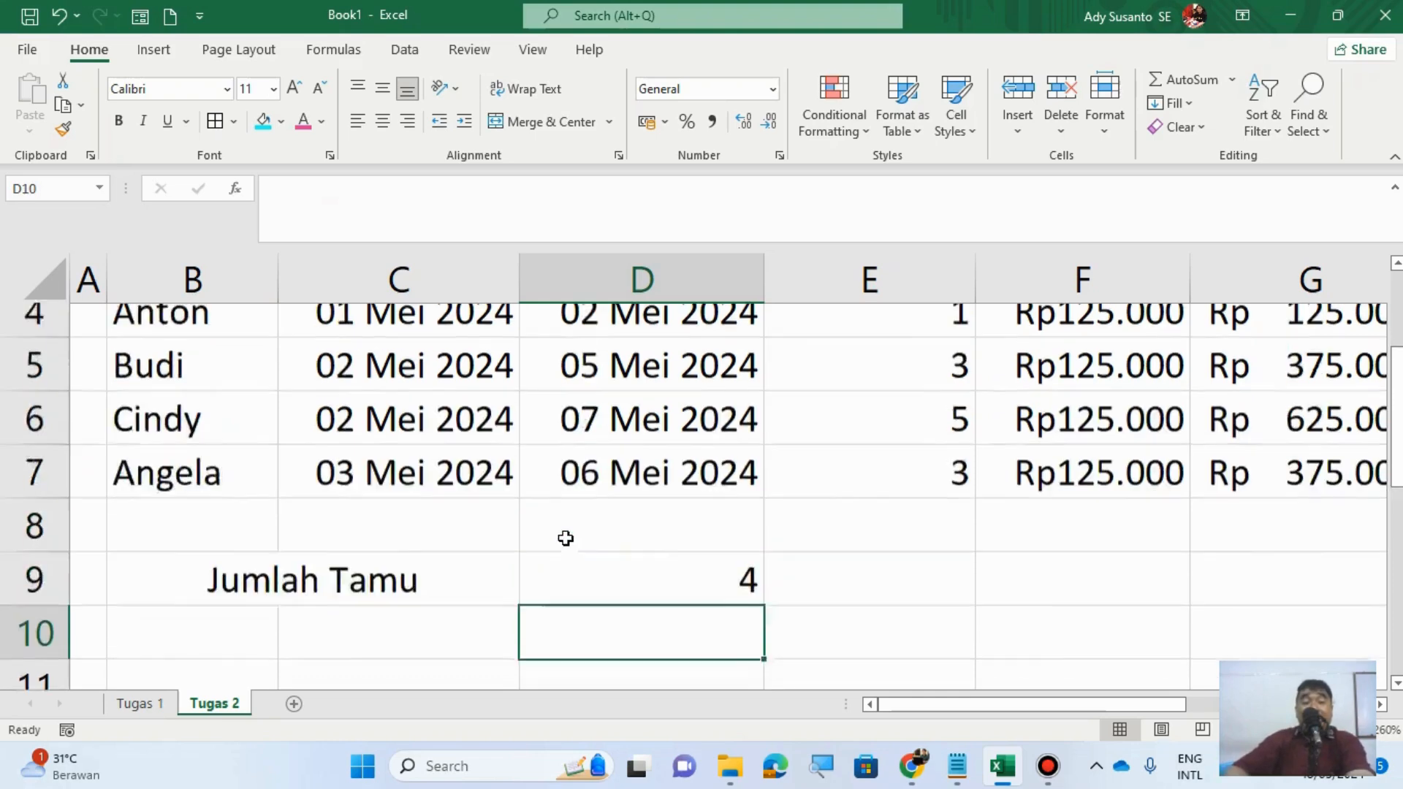
scroll(567, 537, "up", 1)
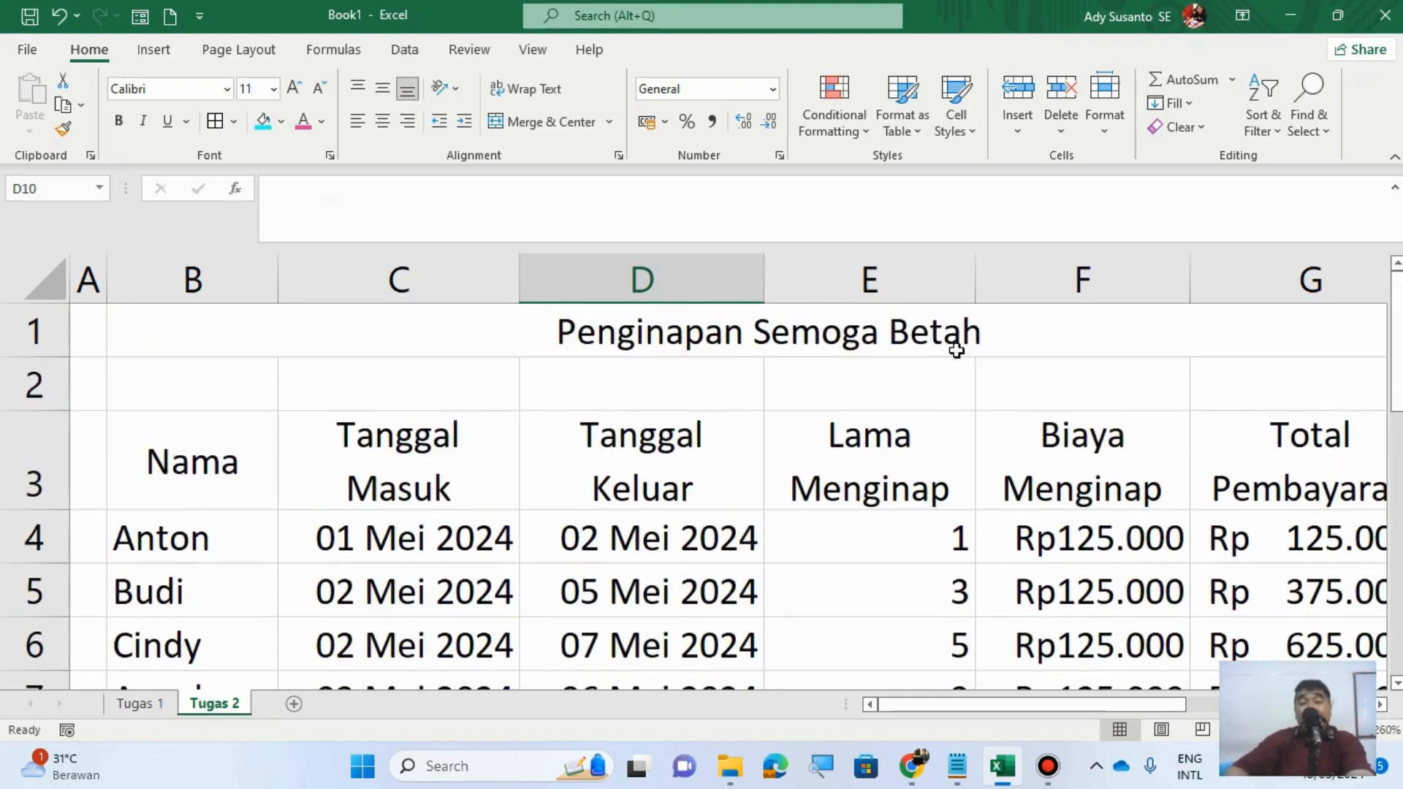
left_click(812, 336)
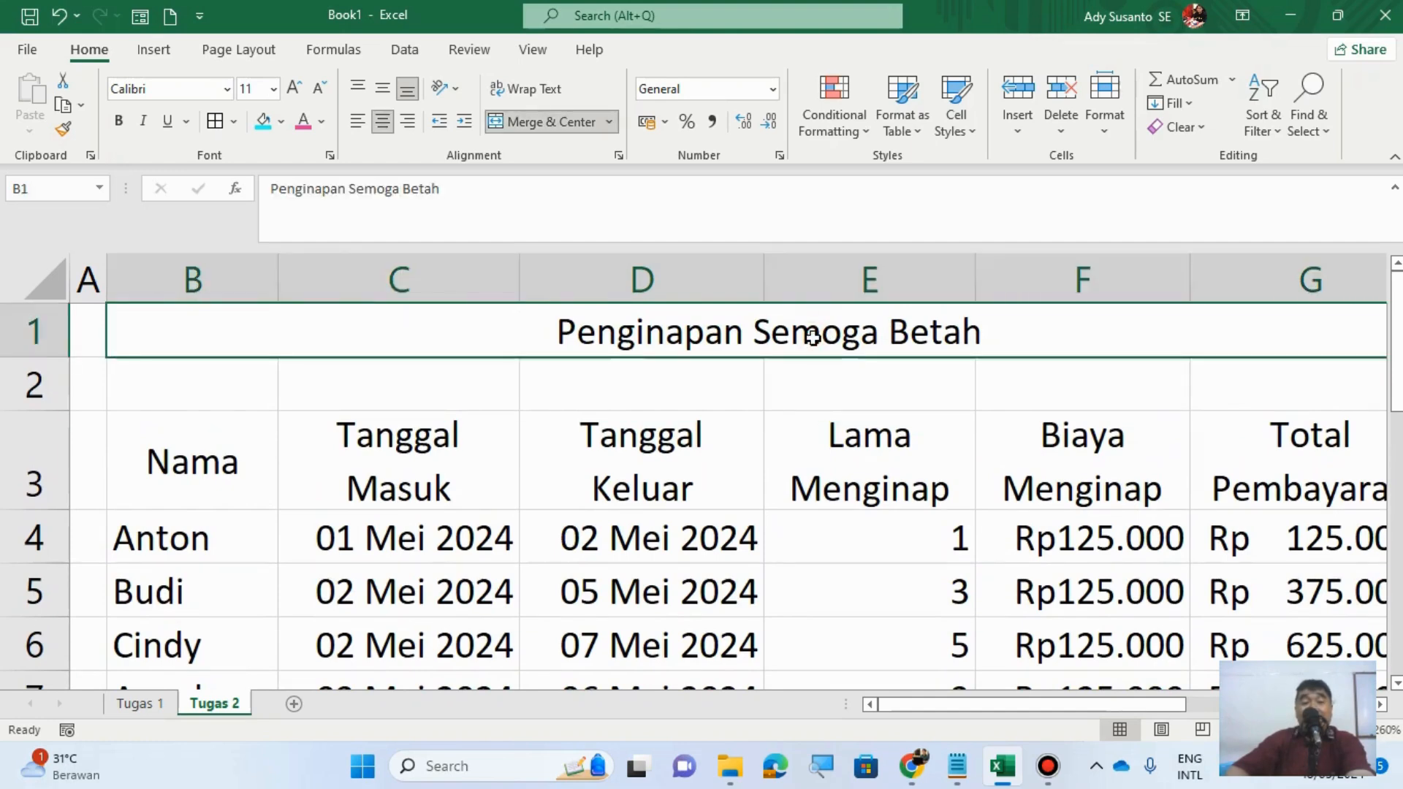
left_click(227, 90)
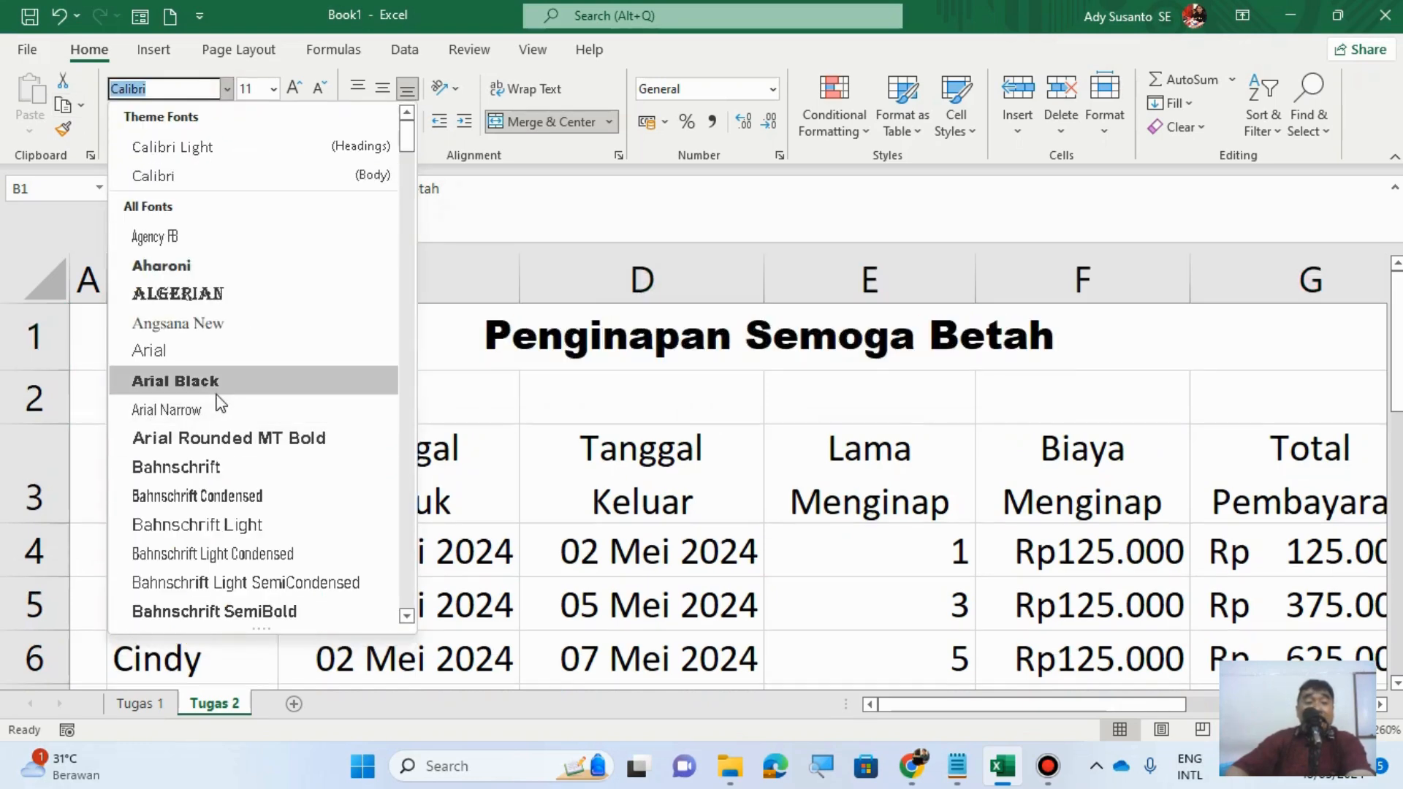
scroll(229, 517, "down", 15)
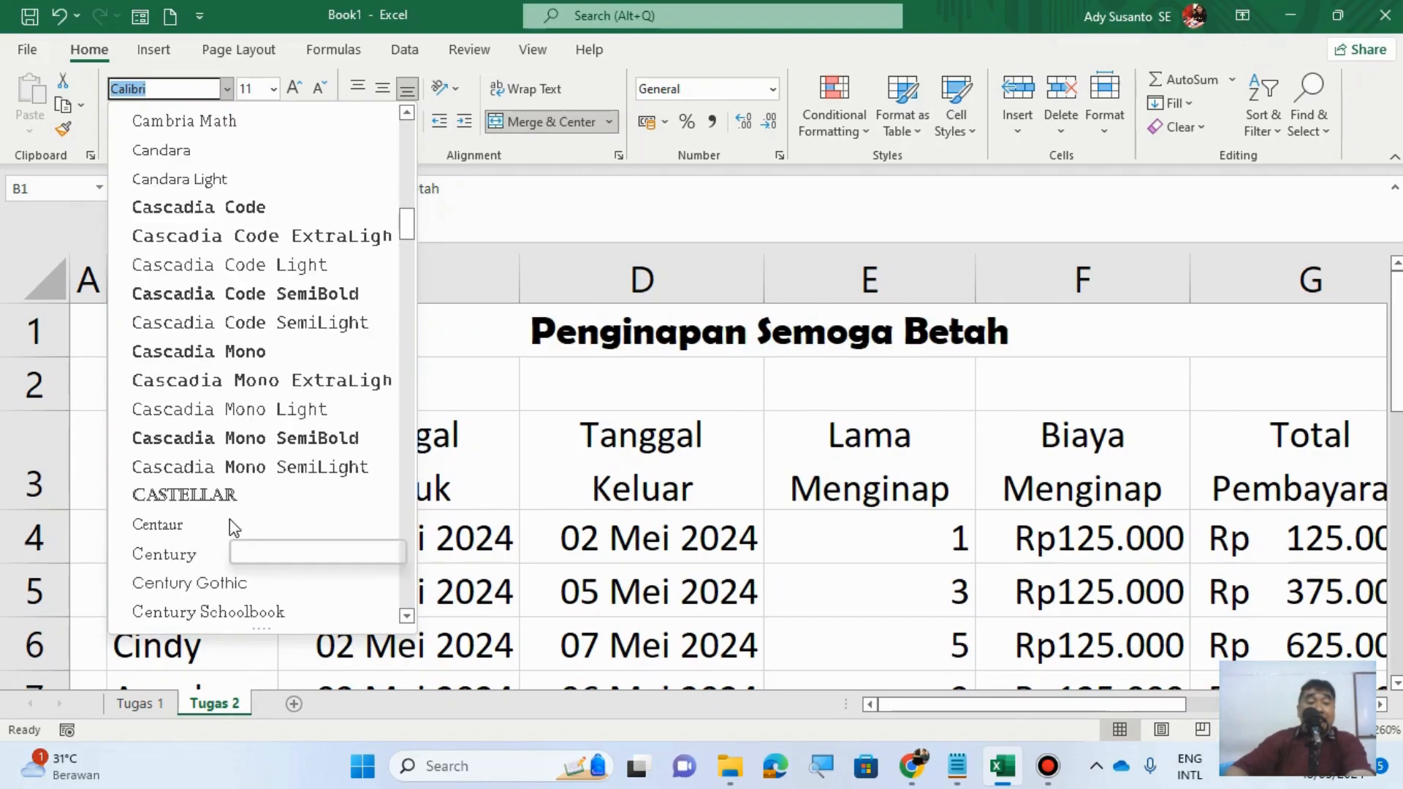
scroll(230, 519, "down", 3)
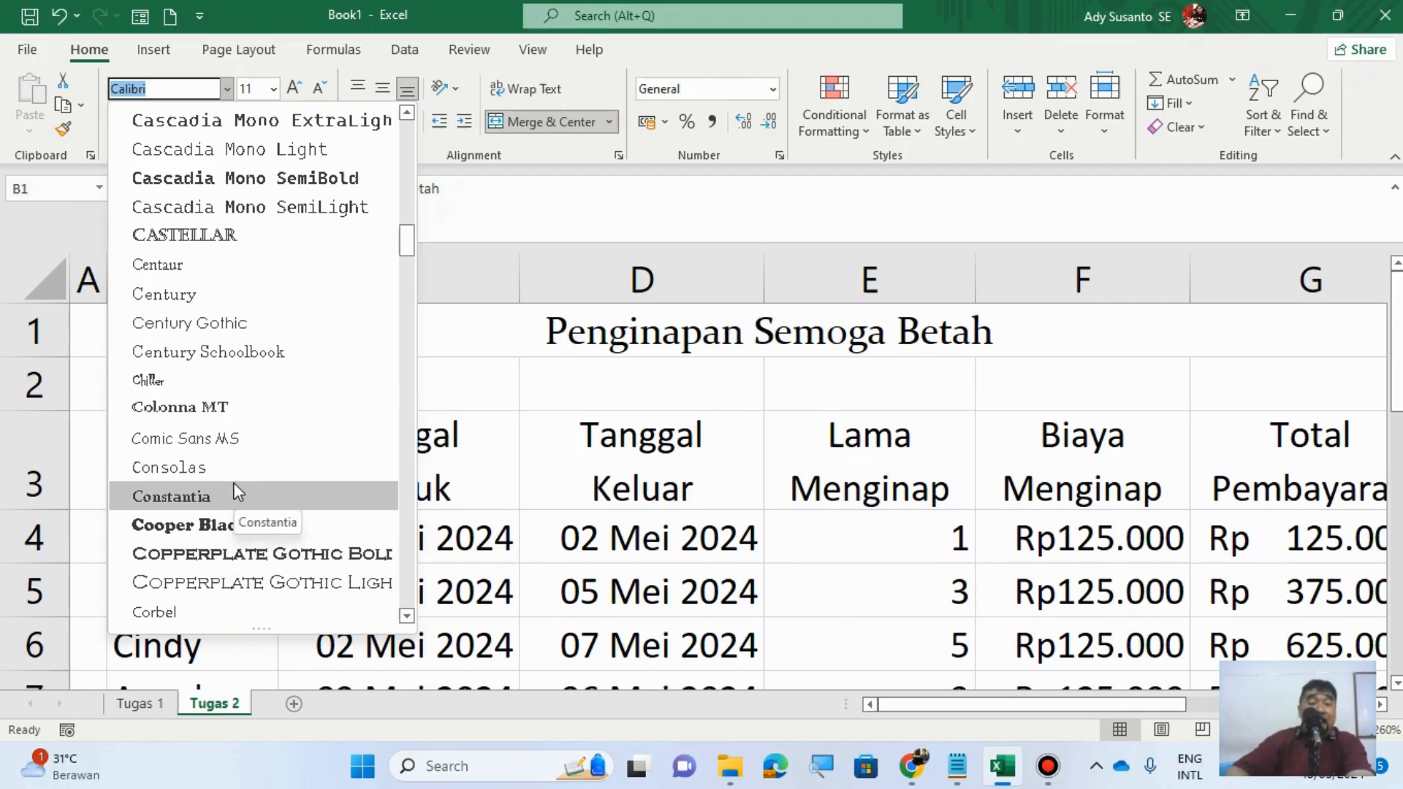
left_click(235, 467)
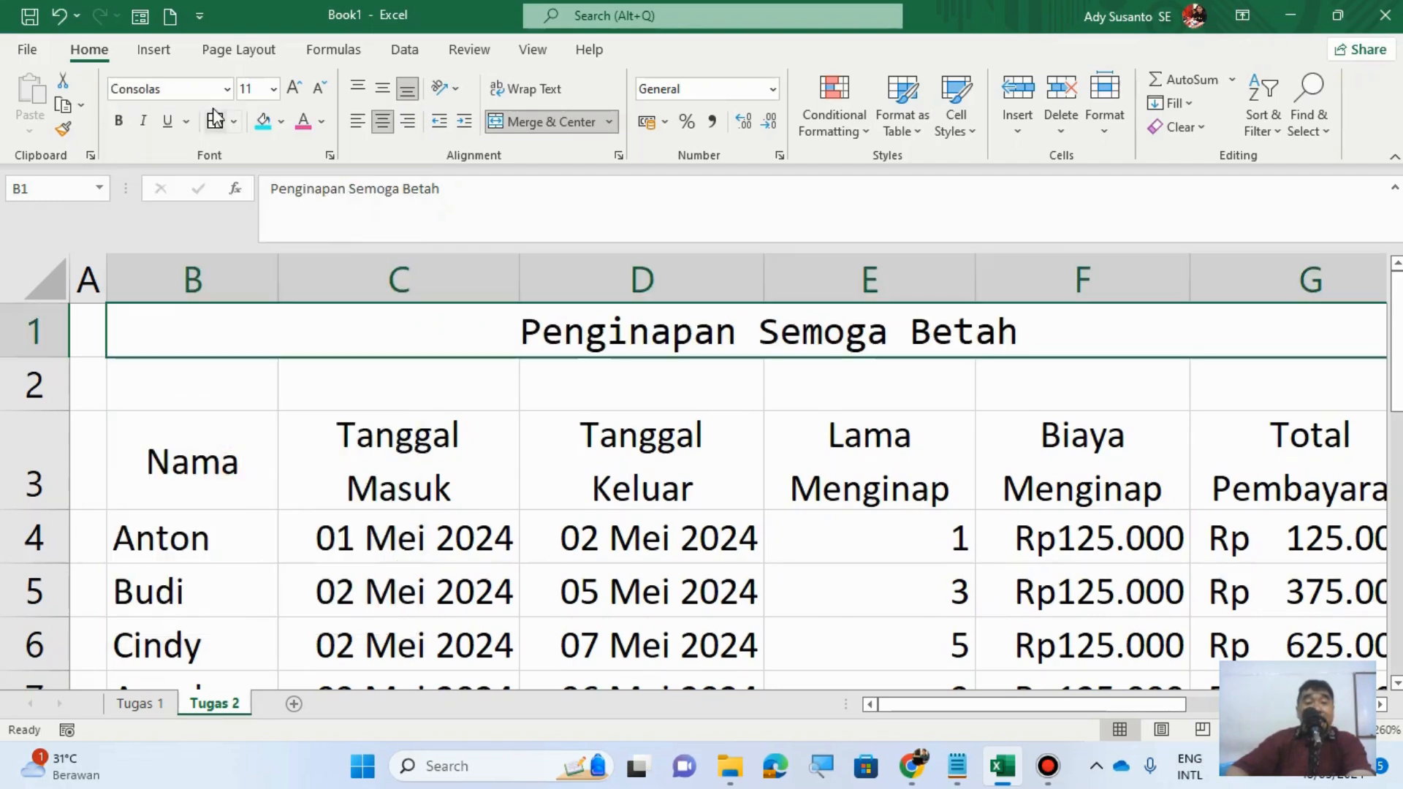
left_click(273, 88)
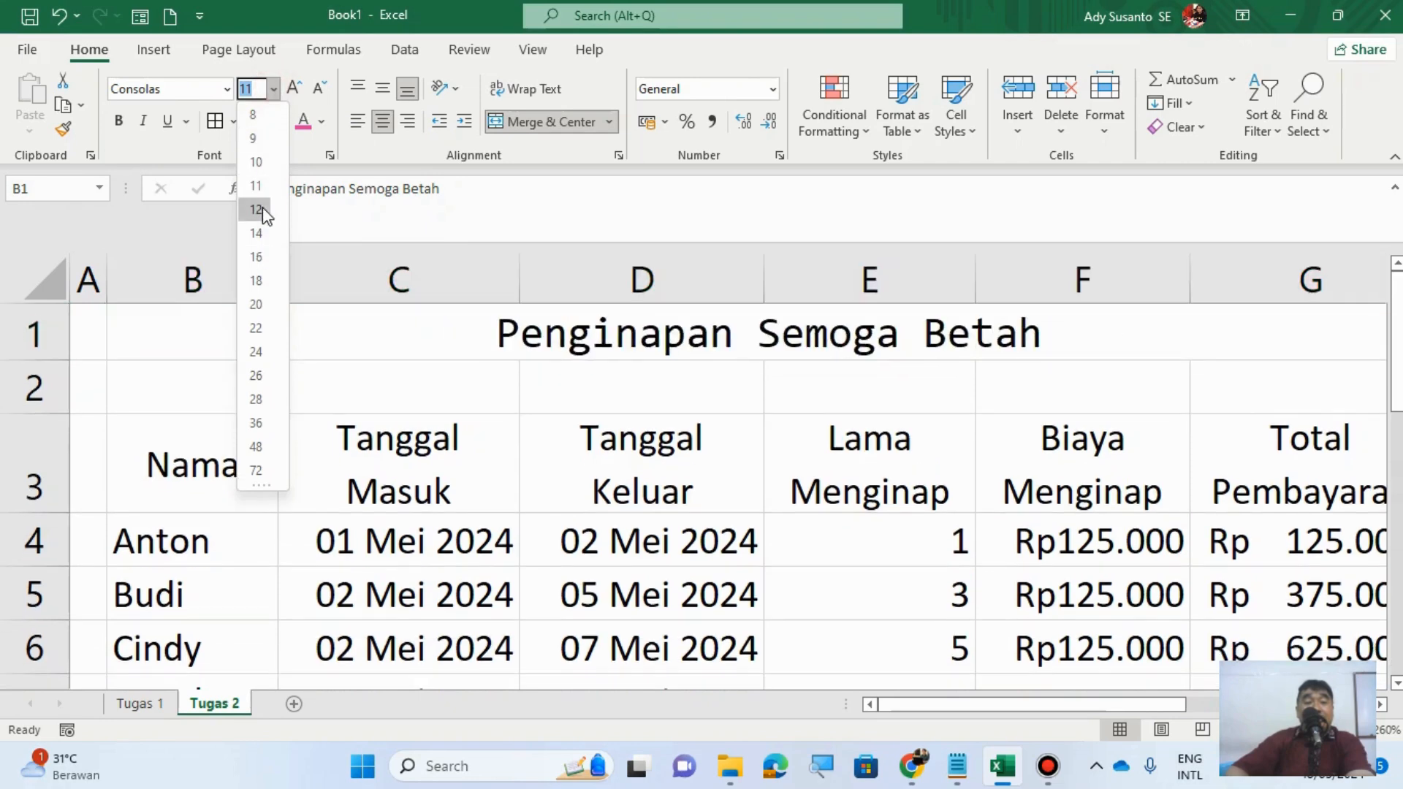
left_click(262, 209)
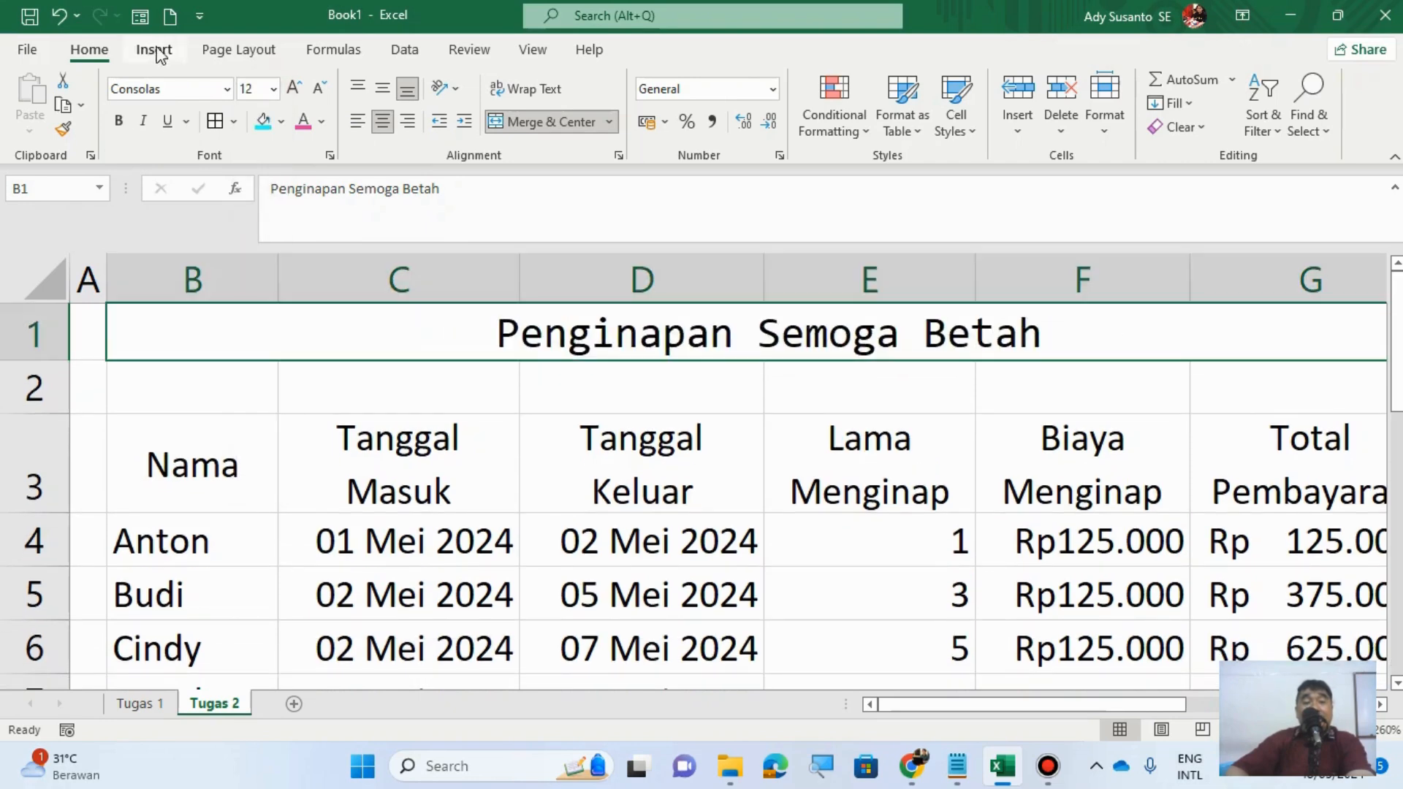
left_click(144, 121)
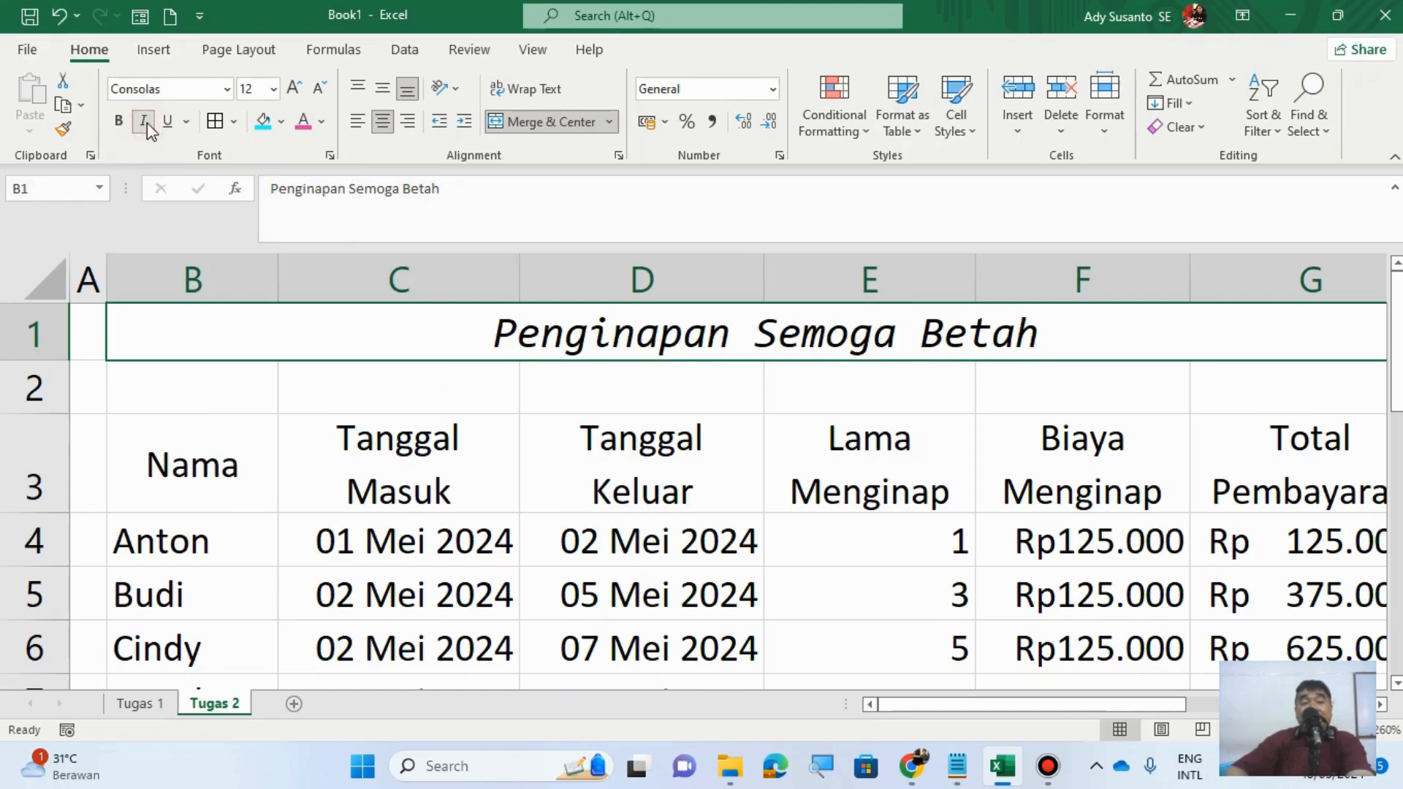
Step: Format the table header cells B3:G3 as Times New Roman, size 11, bold
left_click(209, 462)
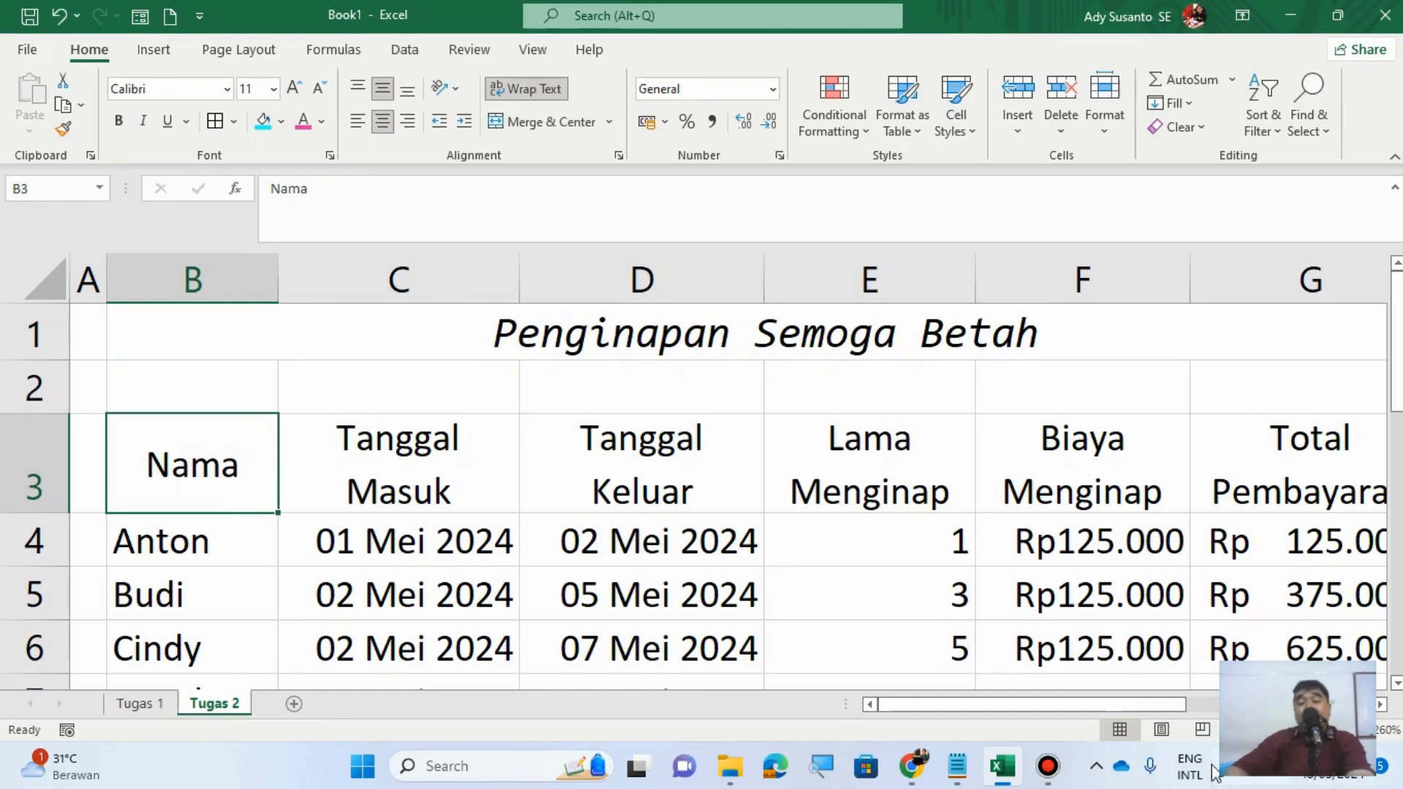
left_click(1232, 730)
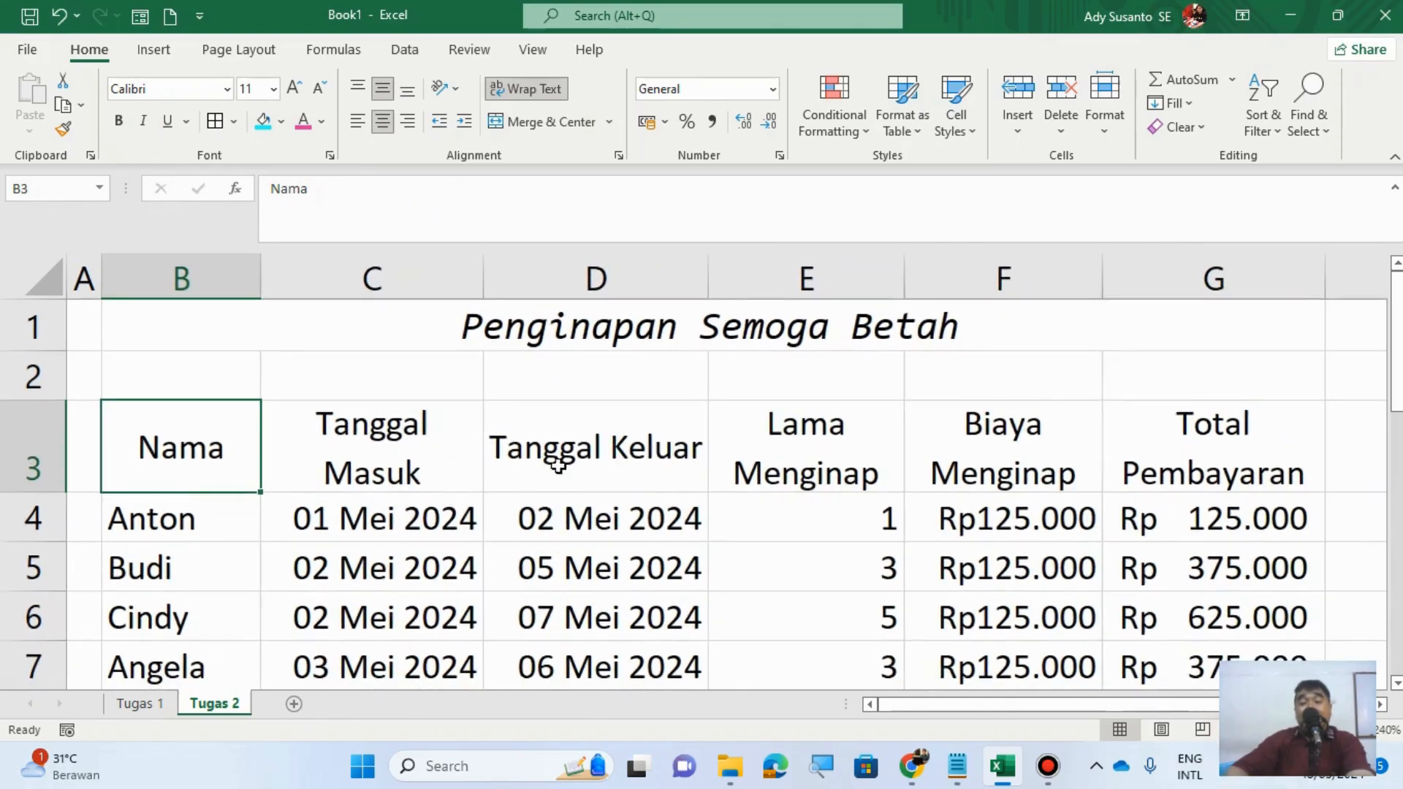
left_click_drag(175, 470, 1202, 441)
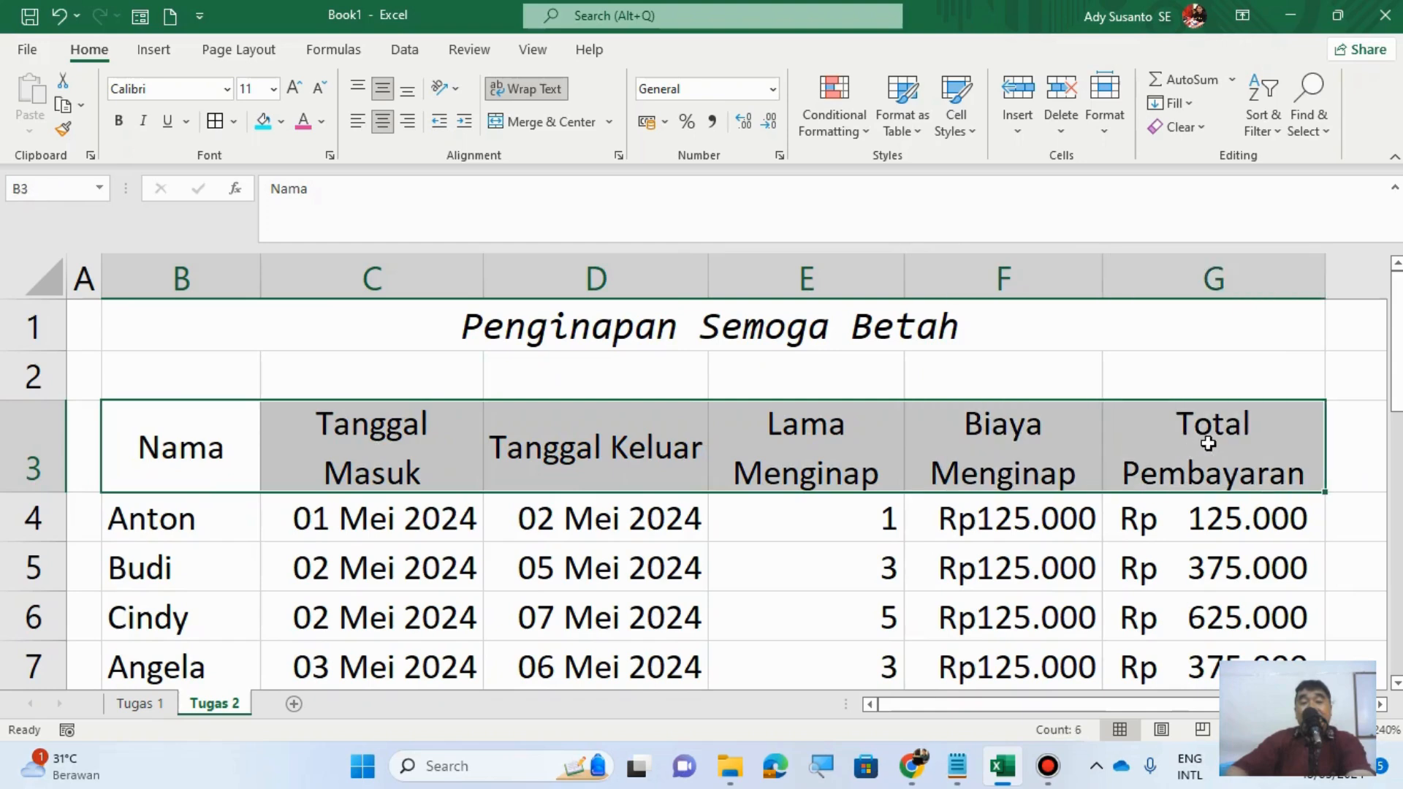
left_click(227, 89)
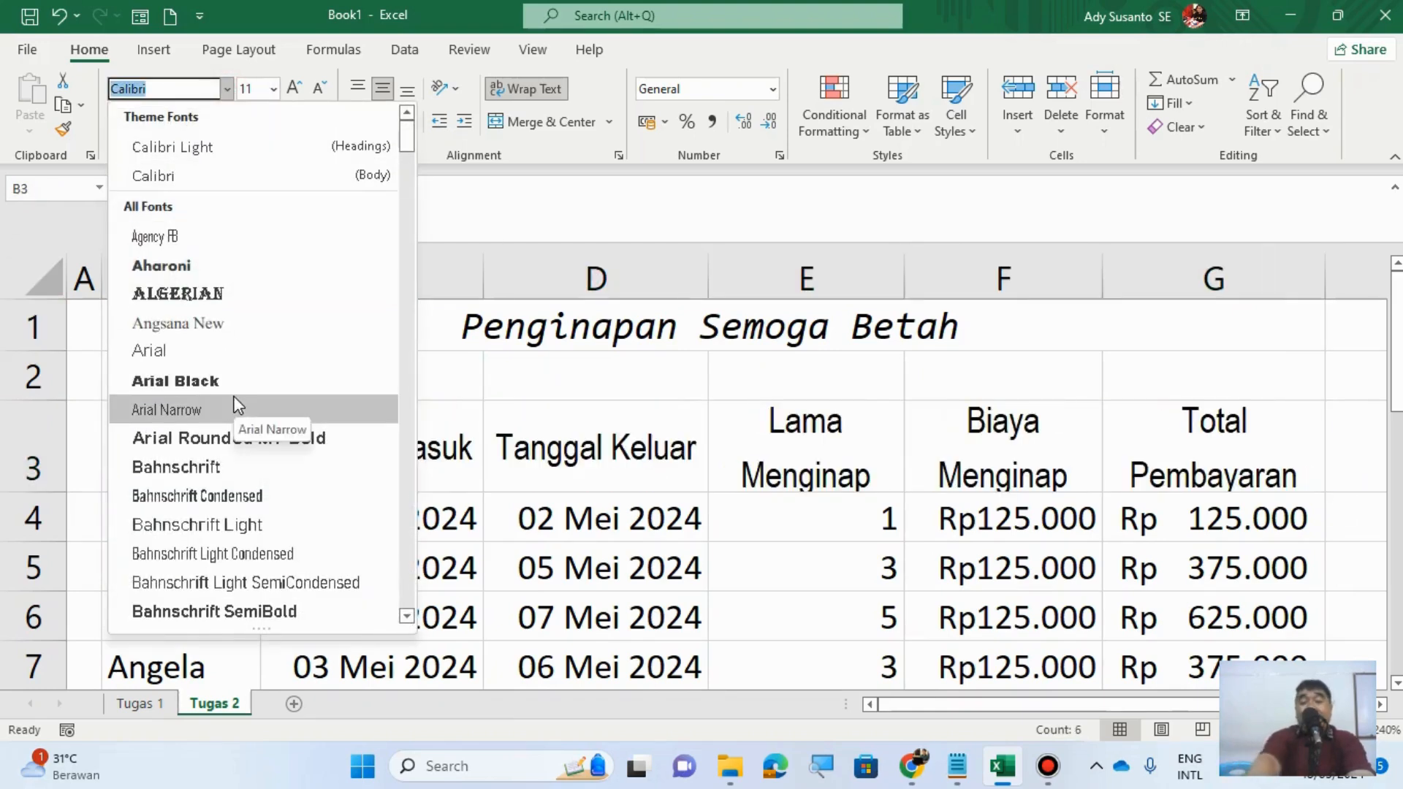
type("Times New Roman")
key("Return")
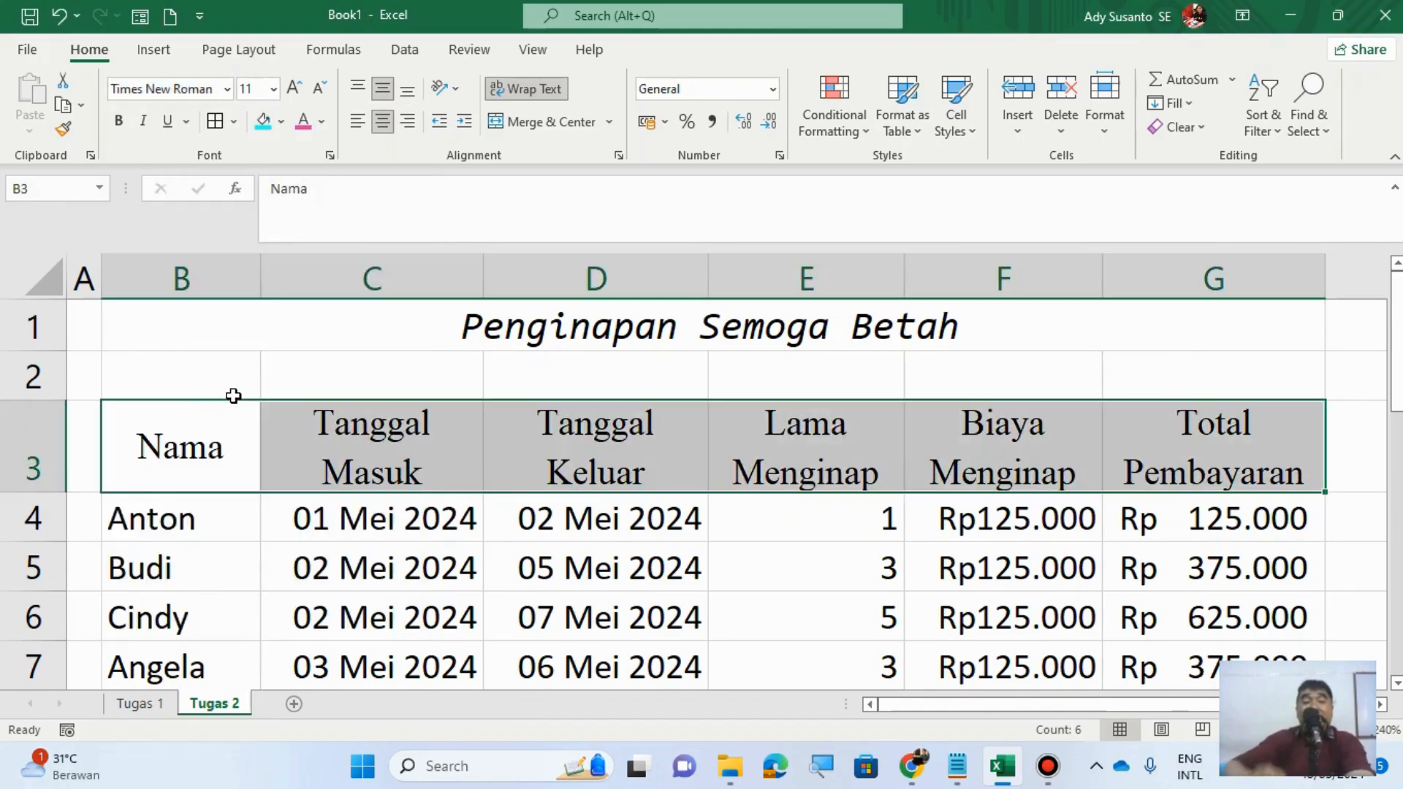
left_click(270, 90)
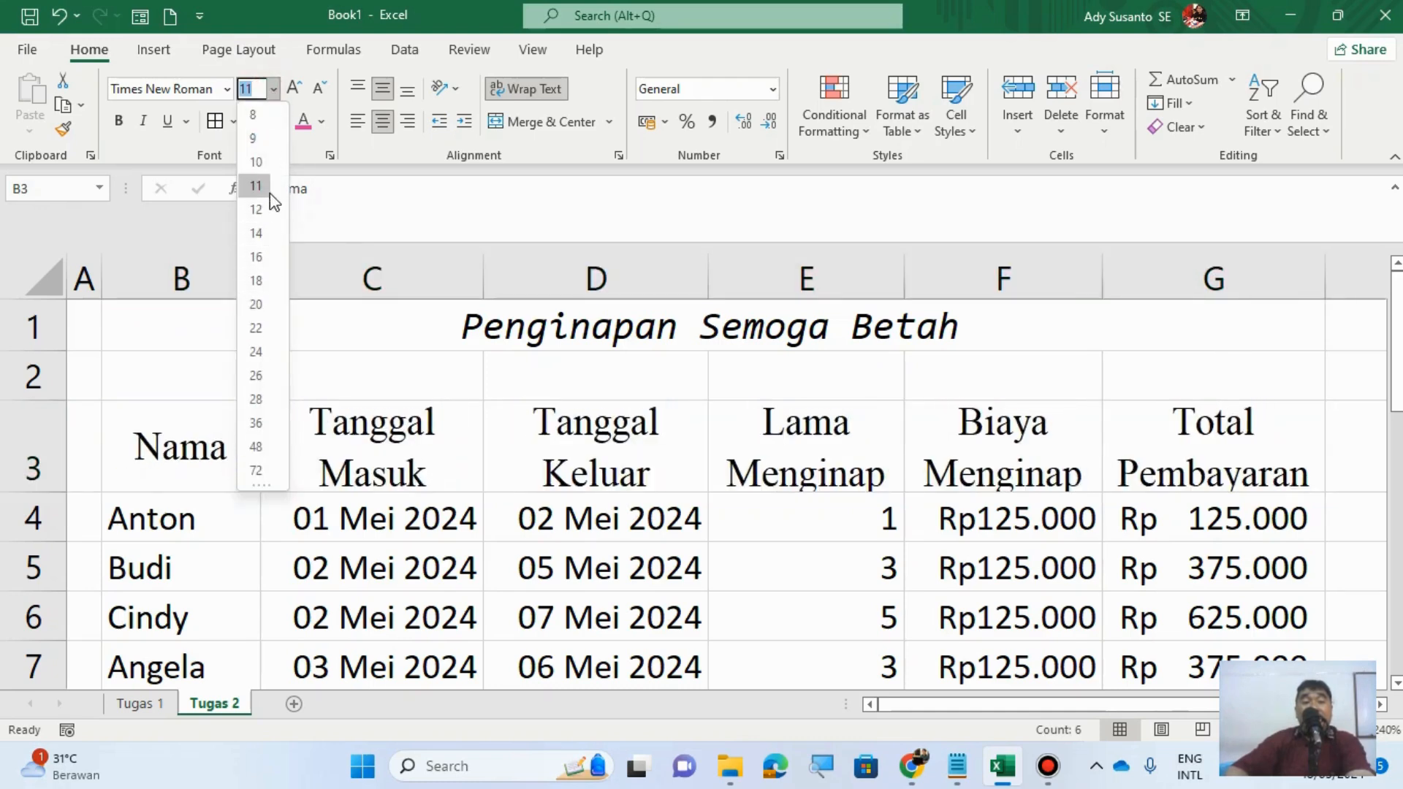
left_click(259, 186)
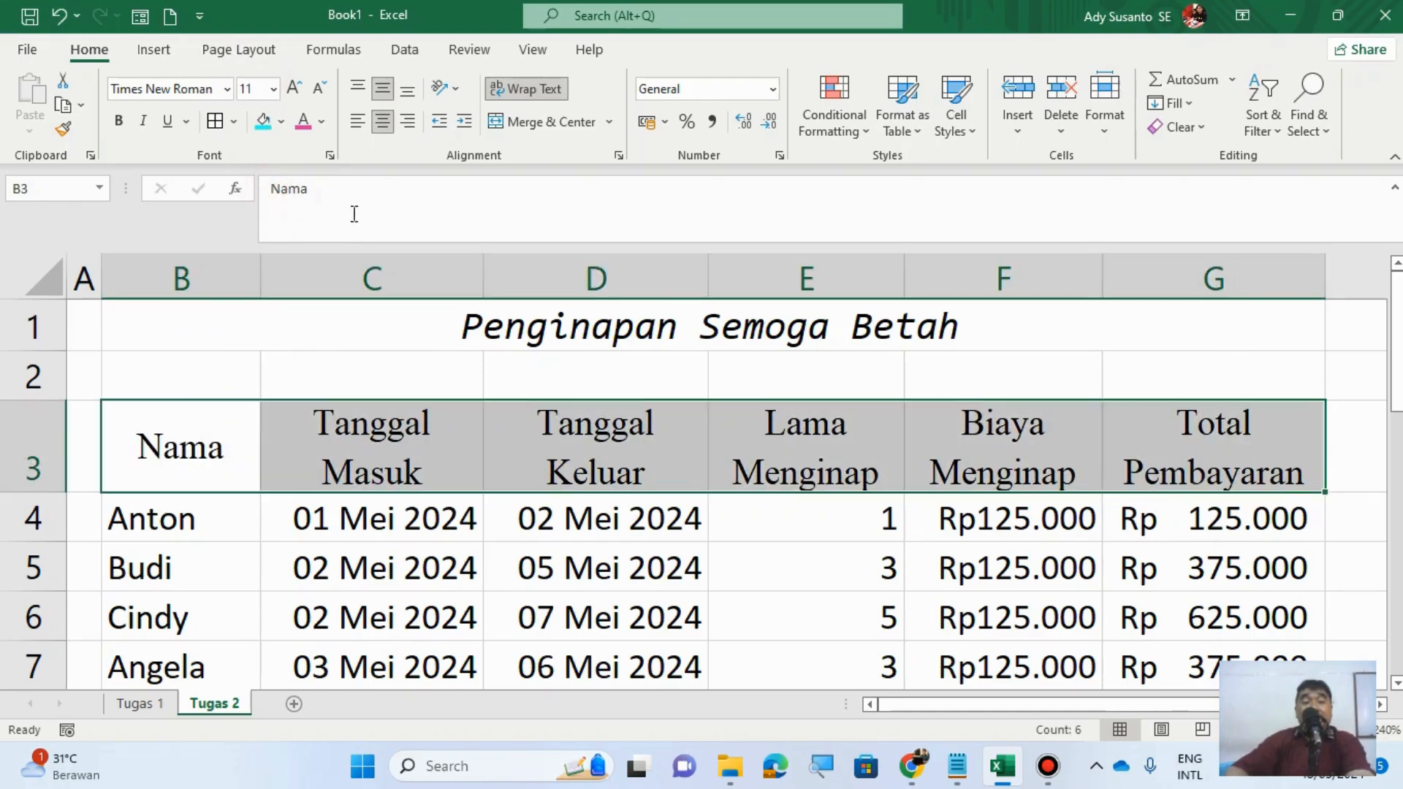
left_click(119, 121)
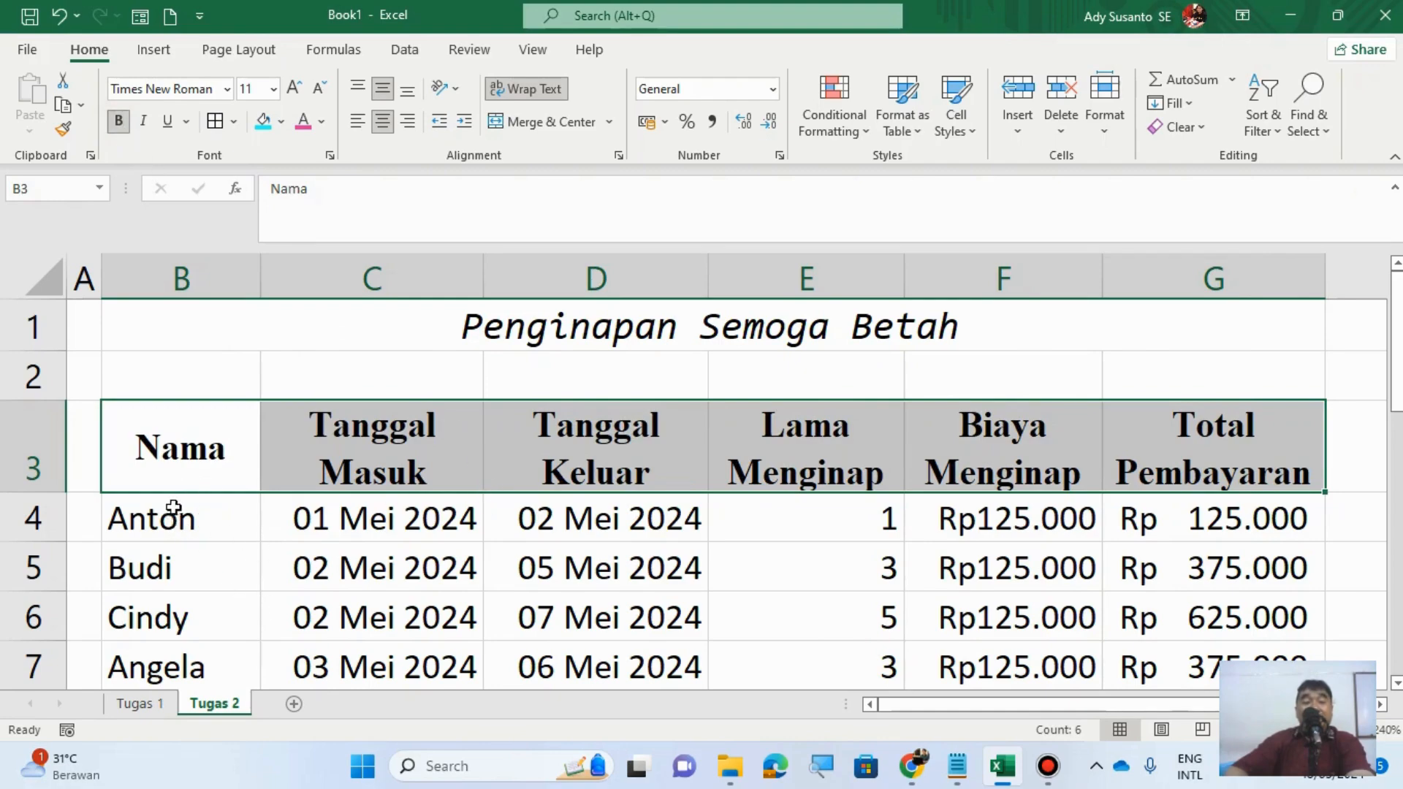
scroll(173, 507, "down", 1)
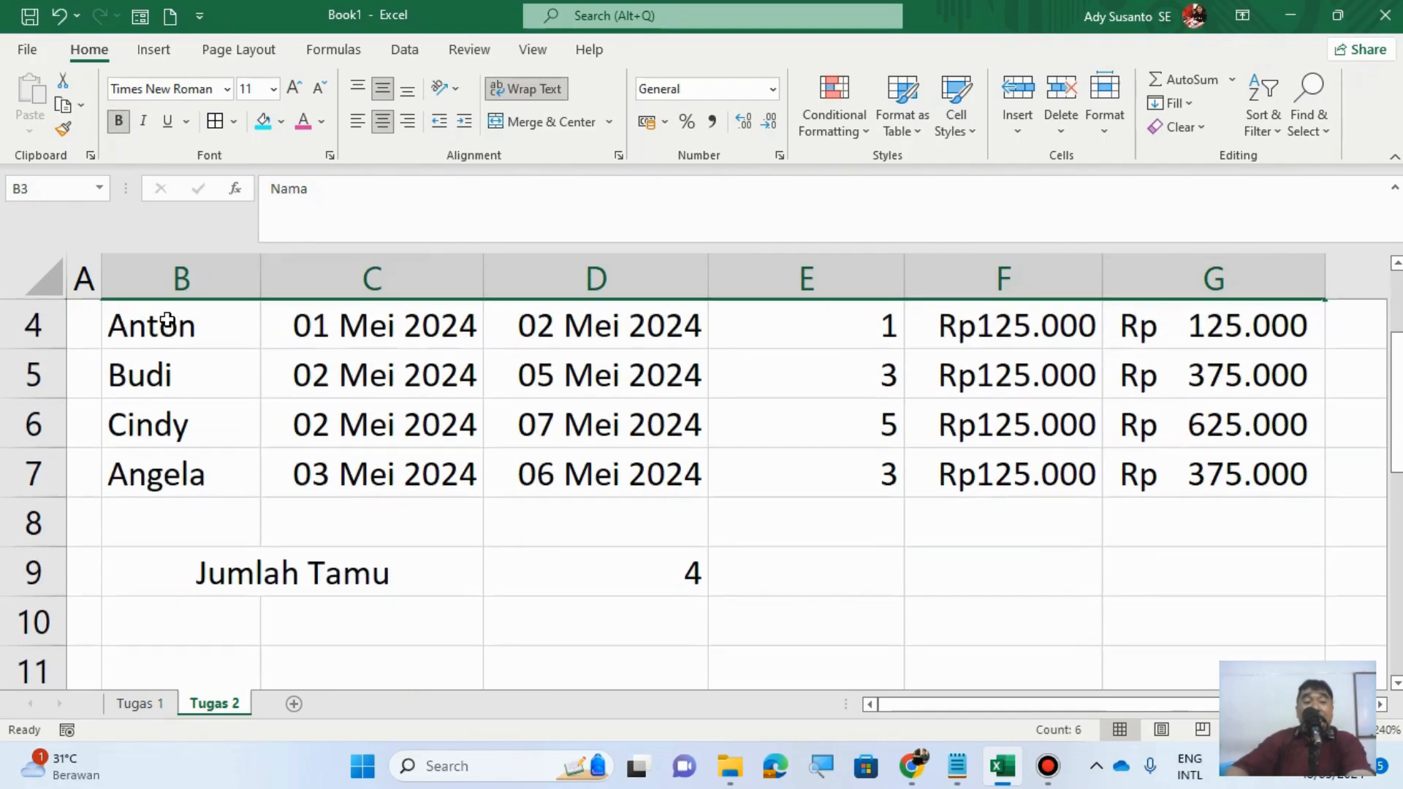
Step: Format the guest data and Jumlah Tamu cells B4:G9 as Candara, size 10
left_click_drag(168, 321, 1228, 562)
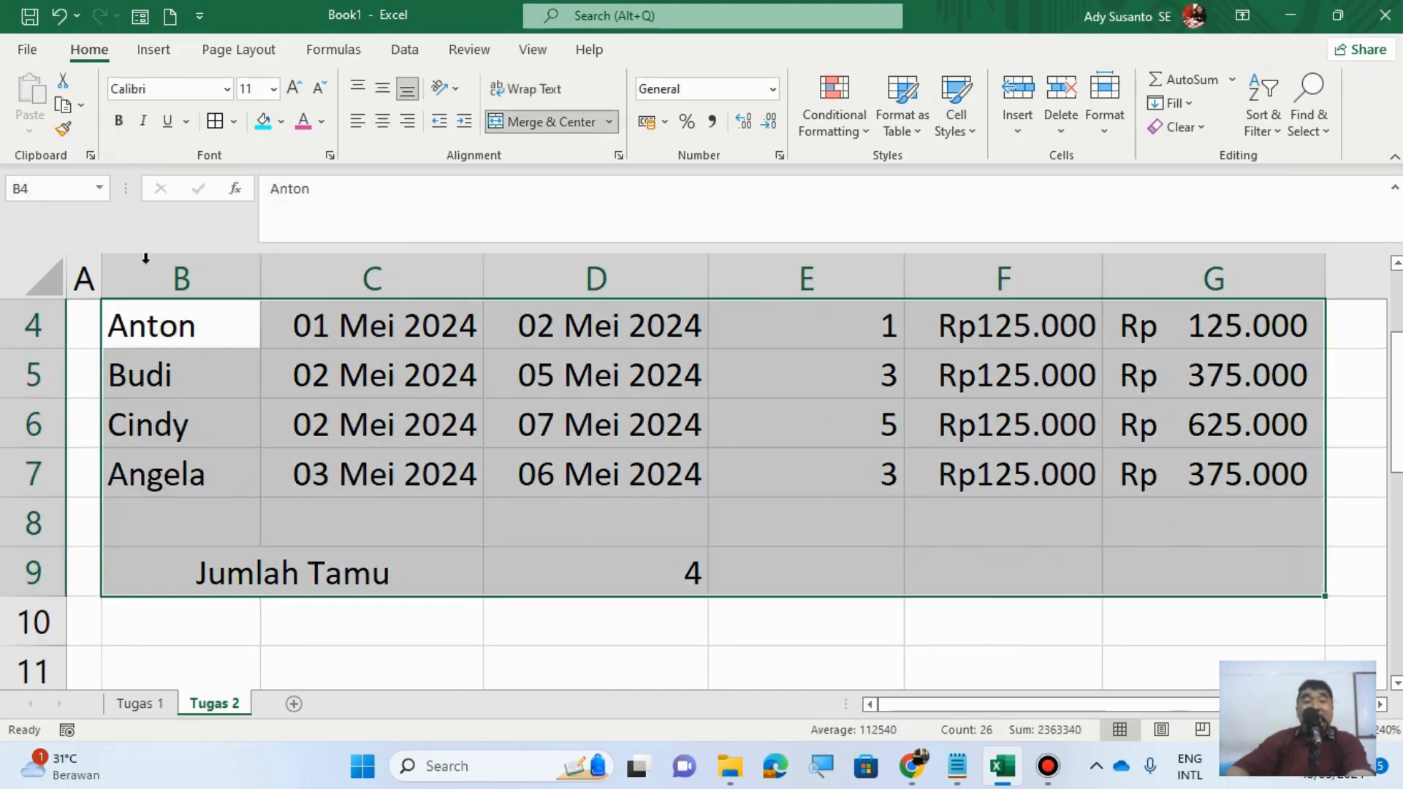
left_click(221, 86)
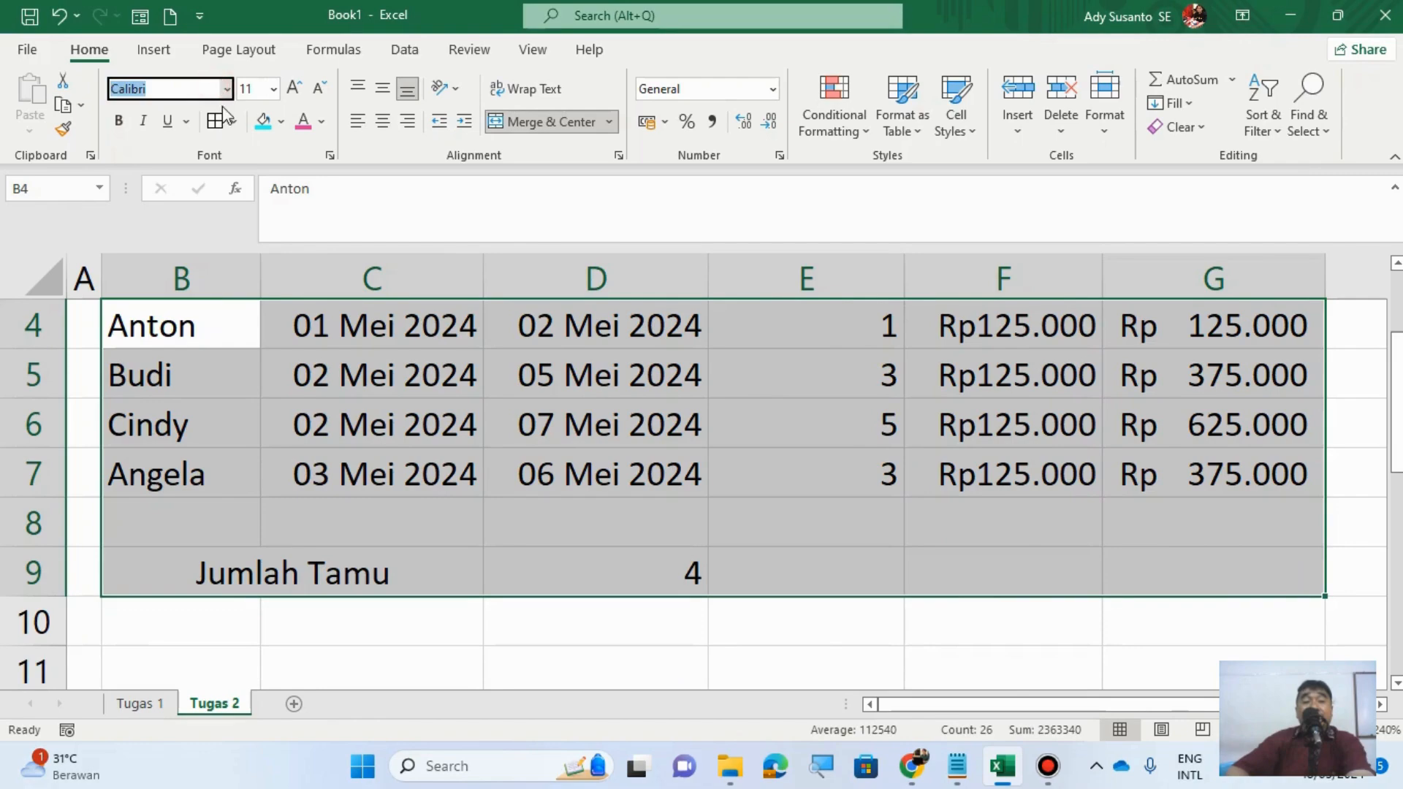
left_click(227, 88)
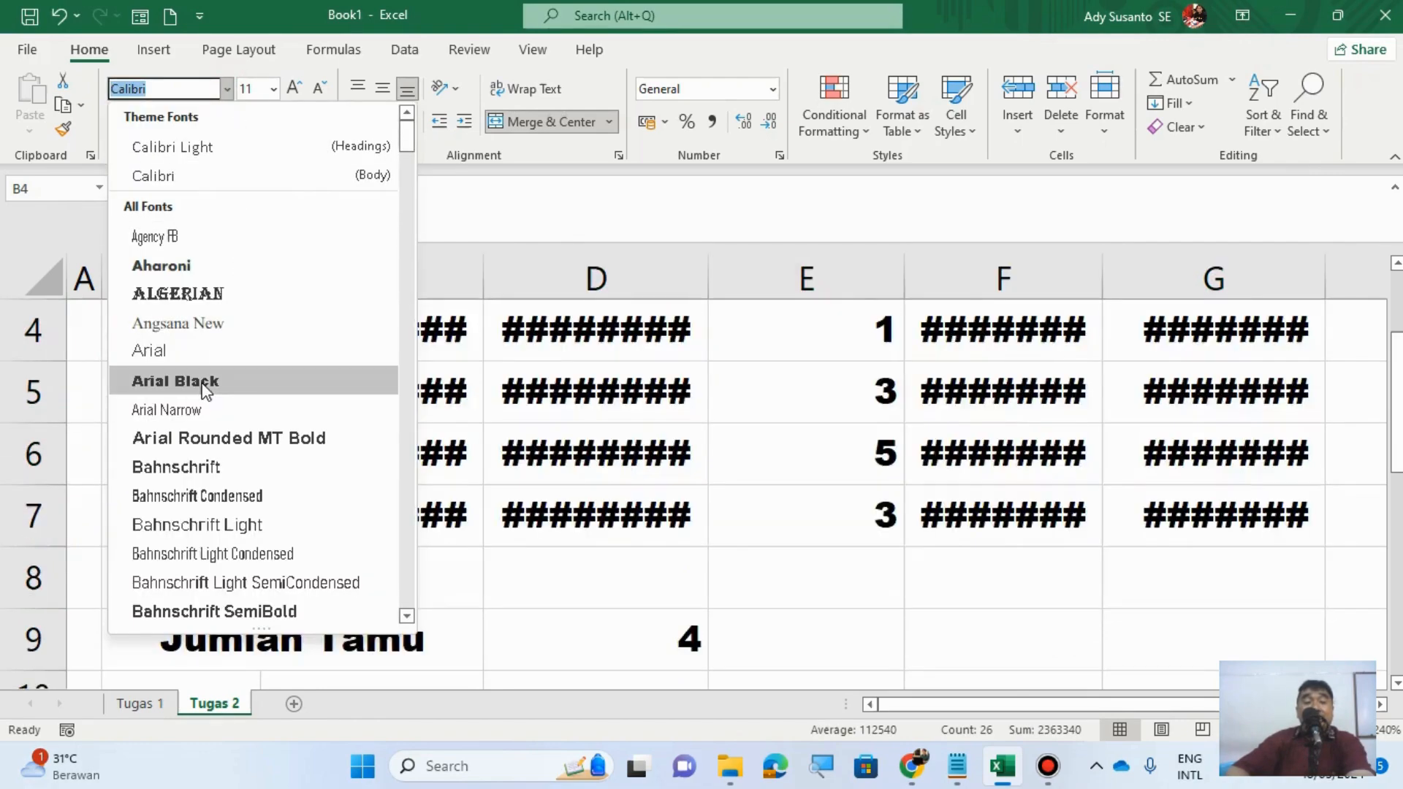
scroll(227, 514, "down", 4)
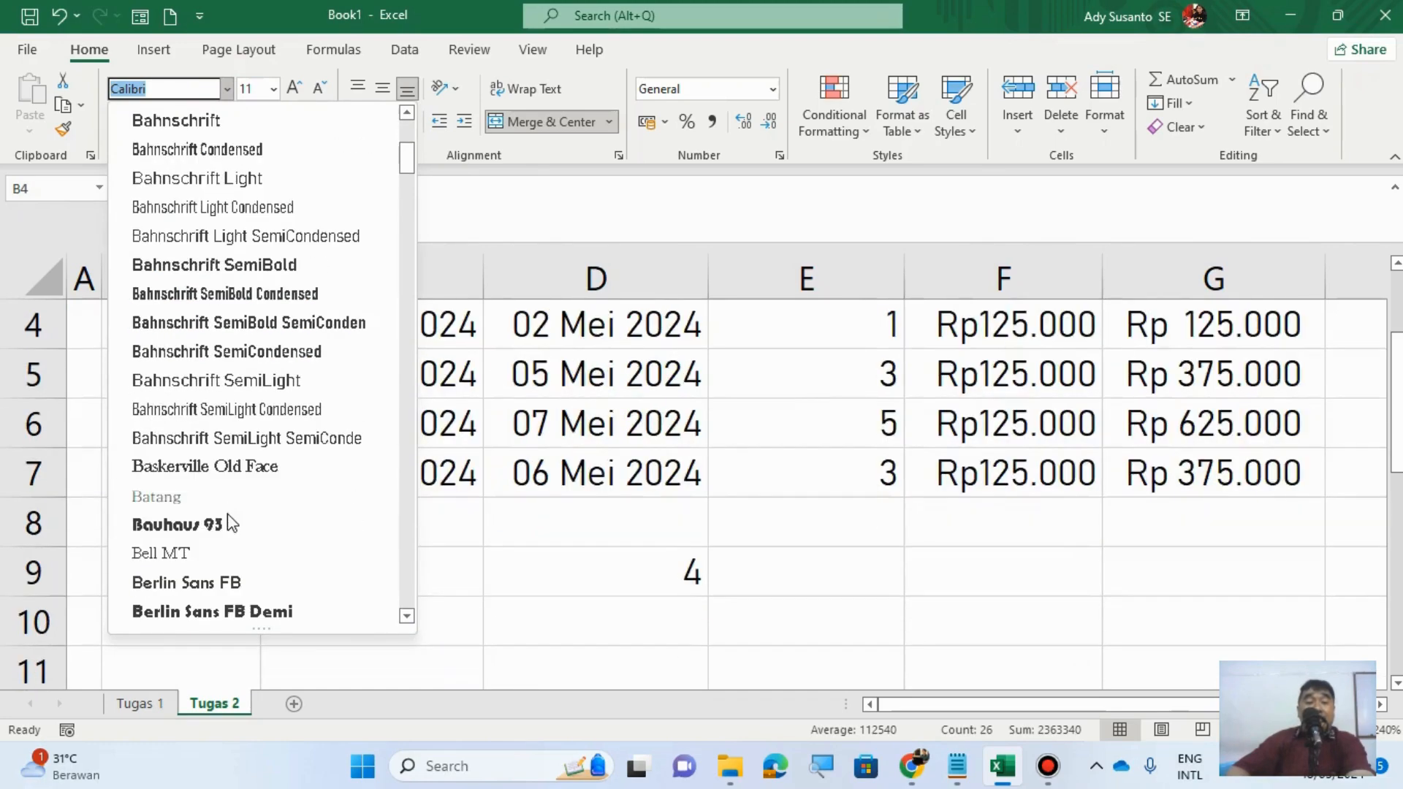
scroll(226, 514, "down", 10)
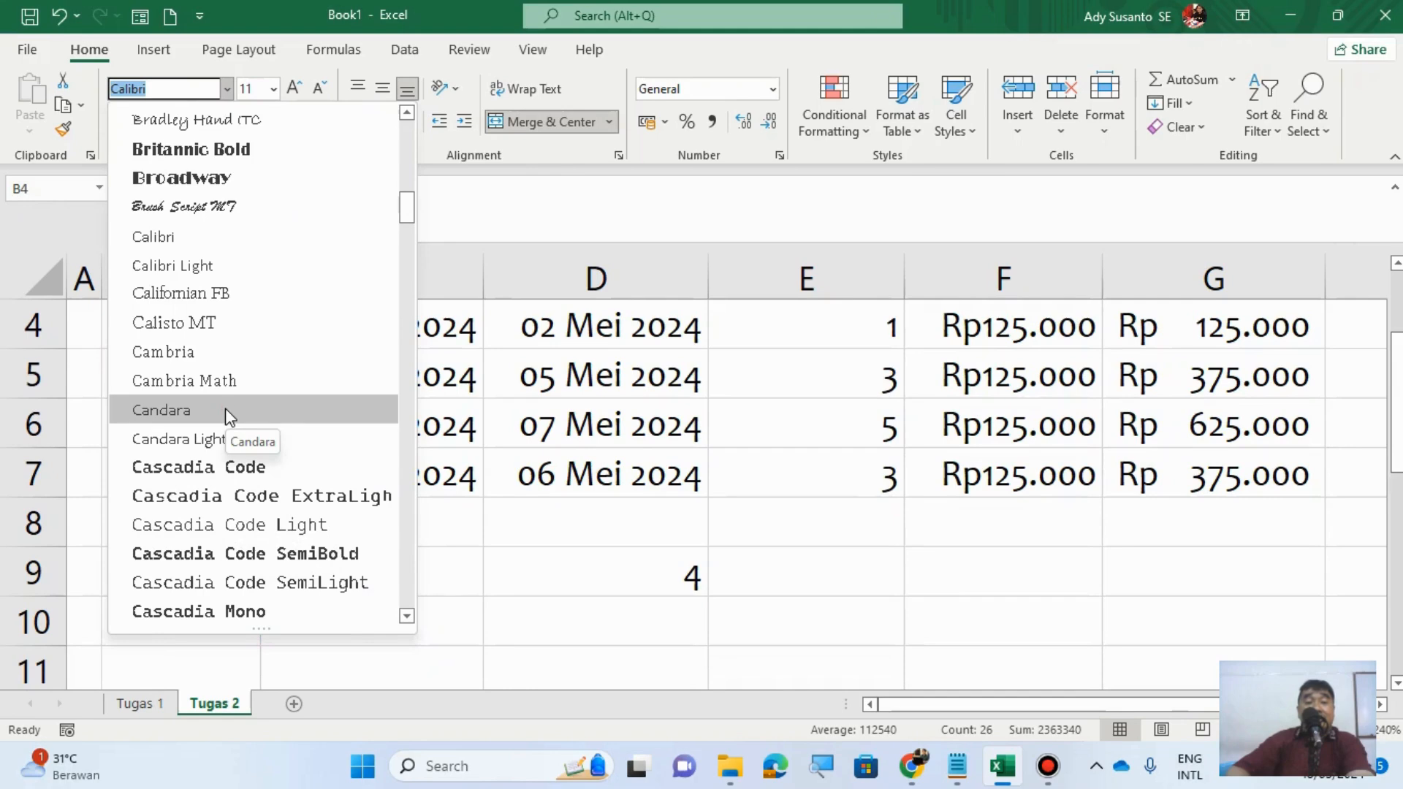
left_click(225, 414)
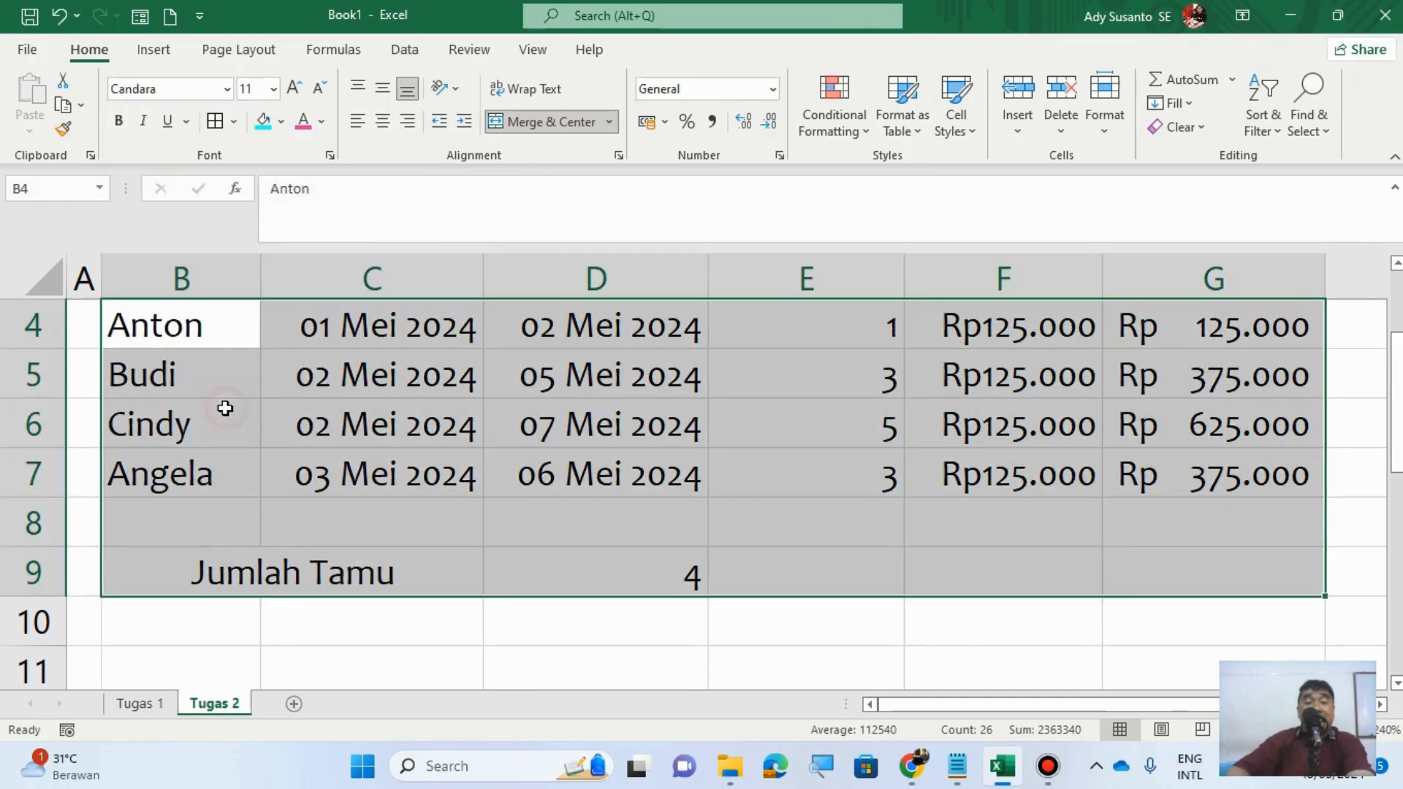
left_click(274, 93)
left_click(256, 161)
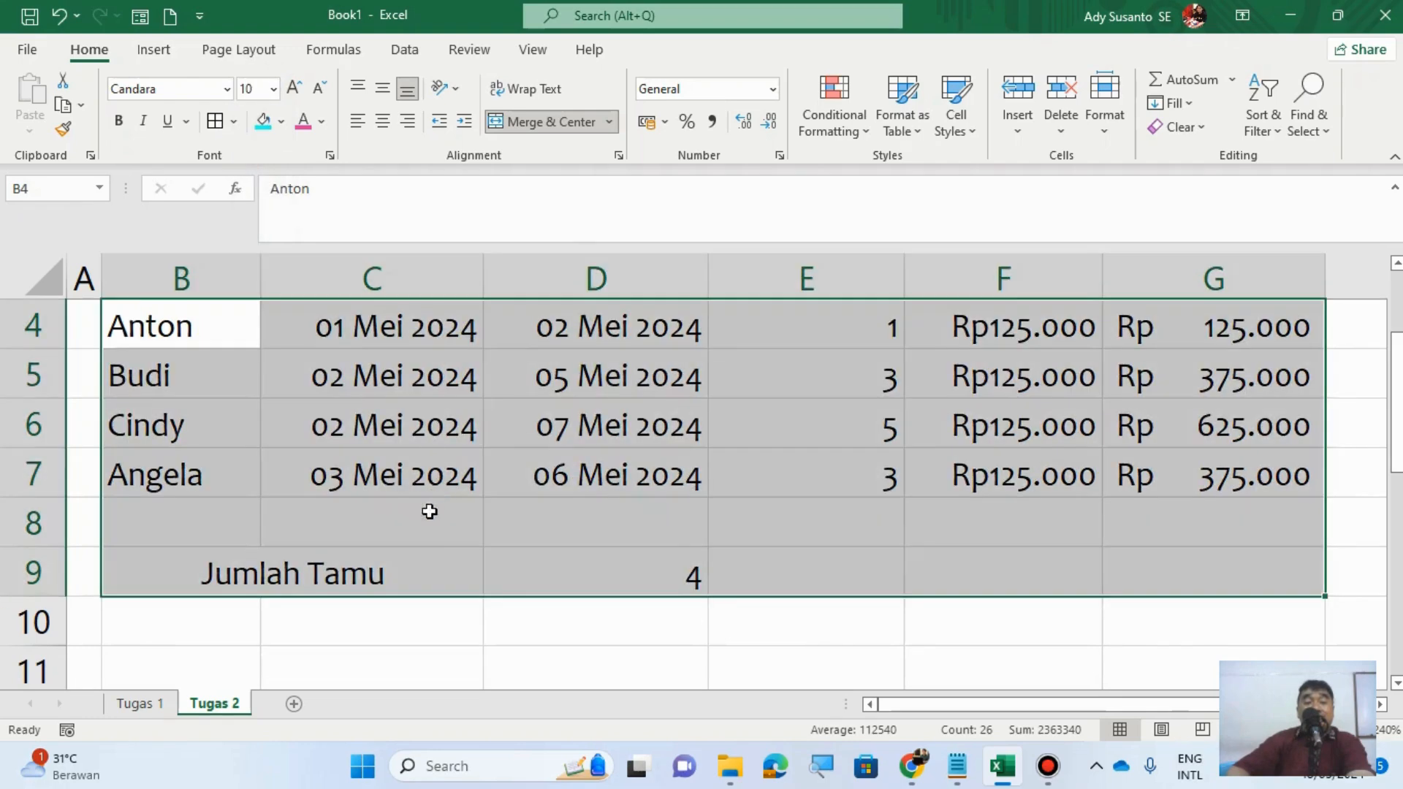
Step: Apply dark orange double-line outline and inside borders to the lodging table B3:G7
scroll(421, 530, "up", 1)
scroll(421, 530, "down", 1)
scroll(421, 530, "up", 1)
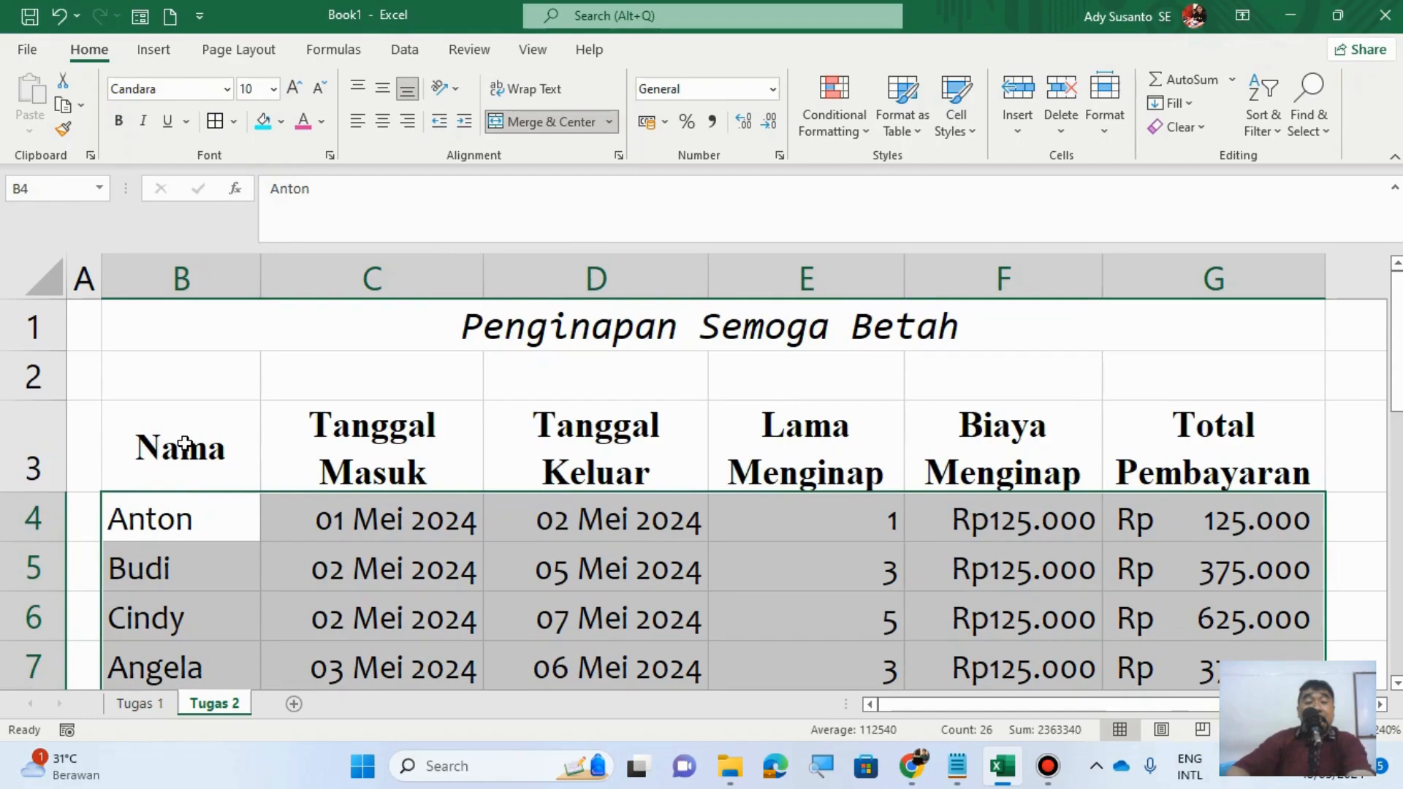
scroll(184, 443, "down", 1)
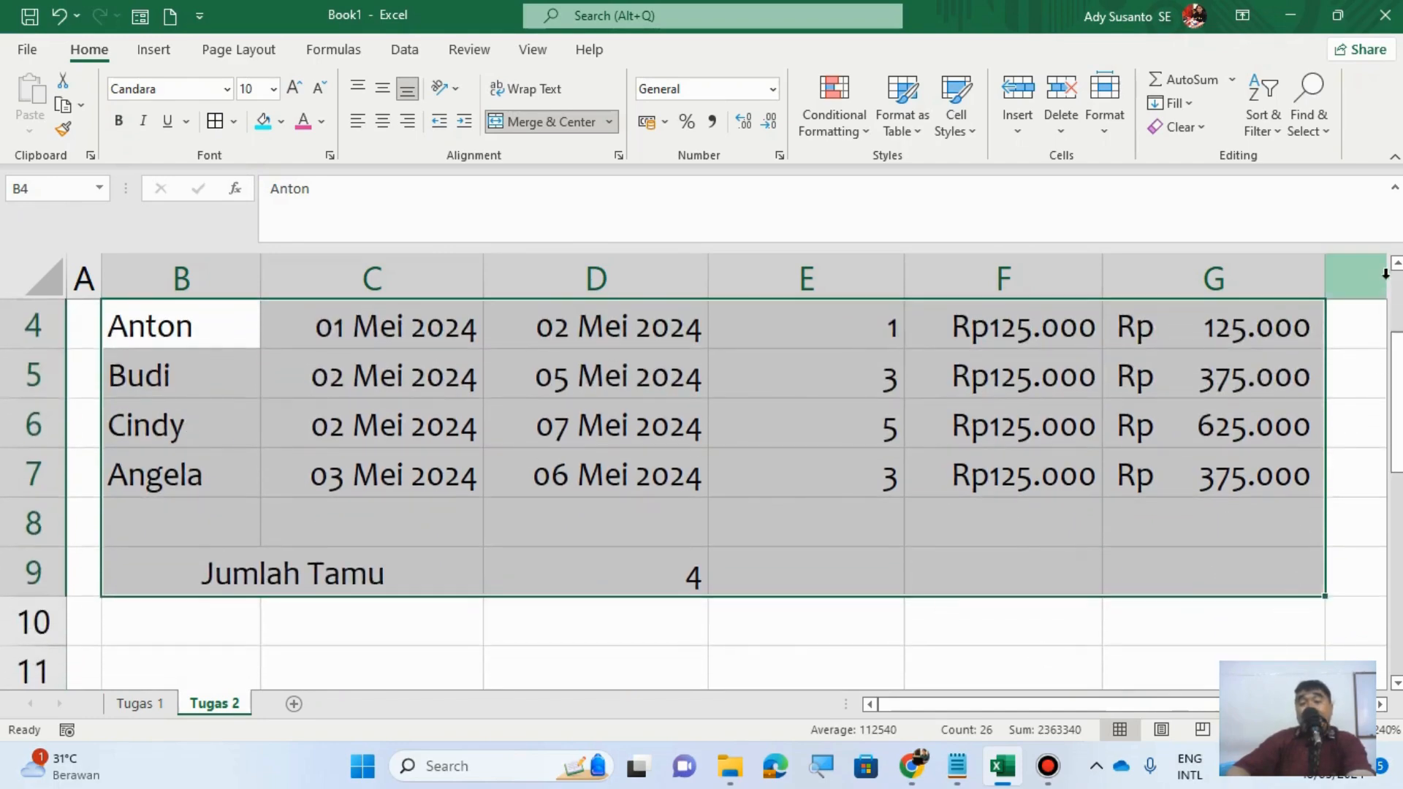
left_click(1397, 263)
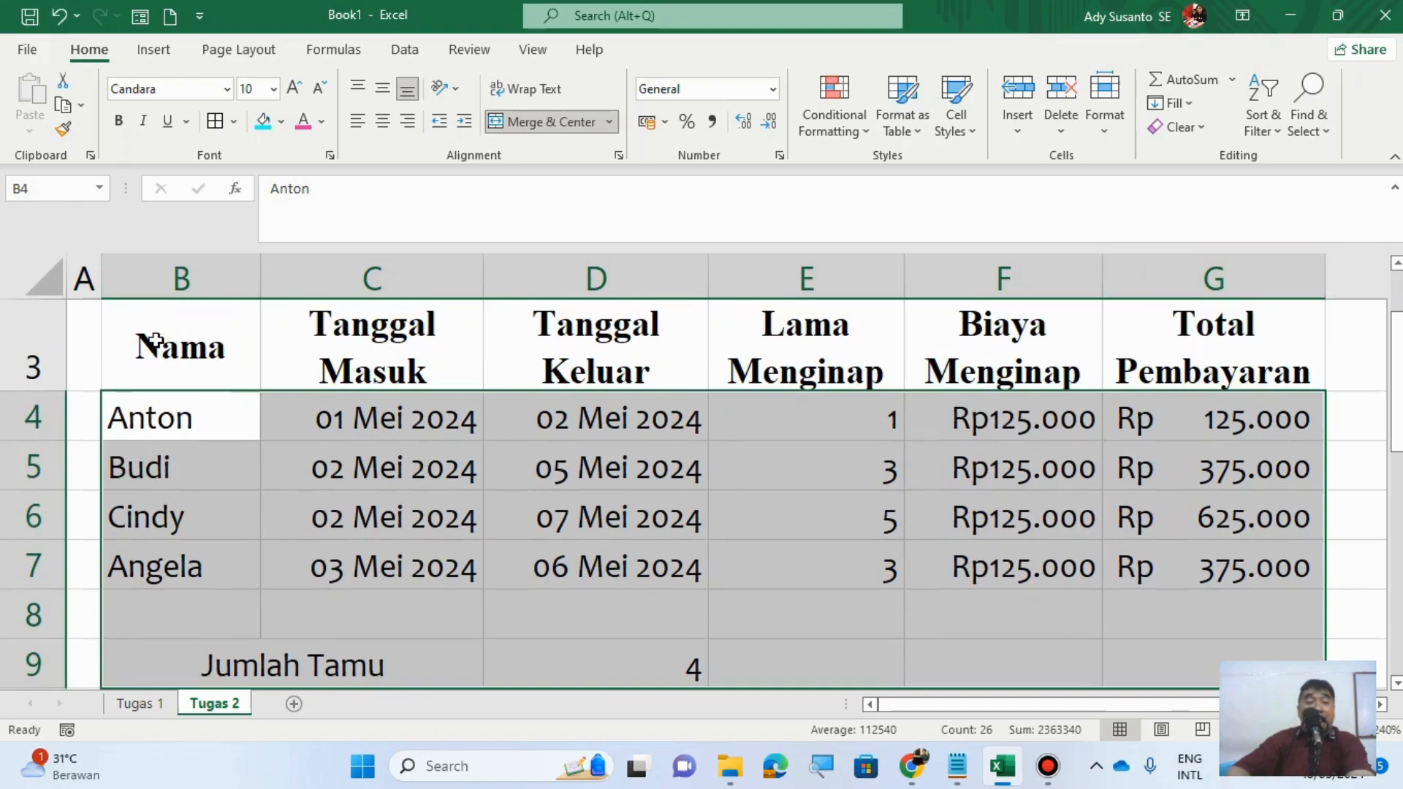
left_click_drag(155, 341, 1263, 564)
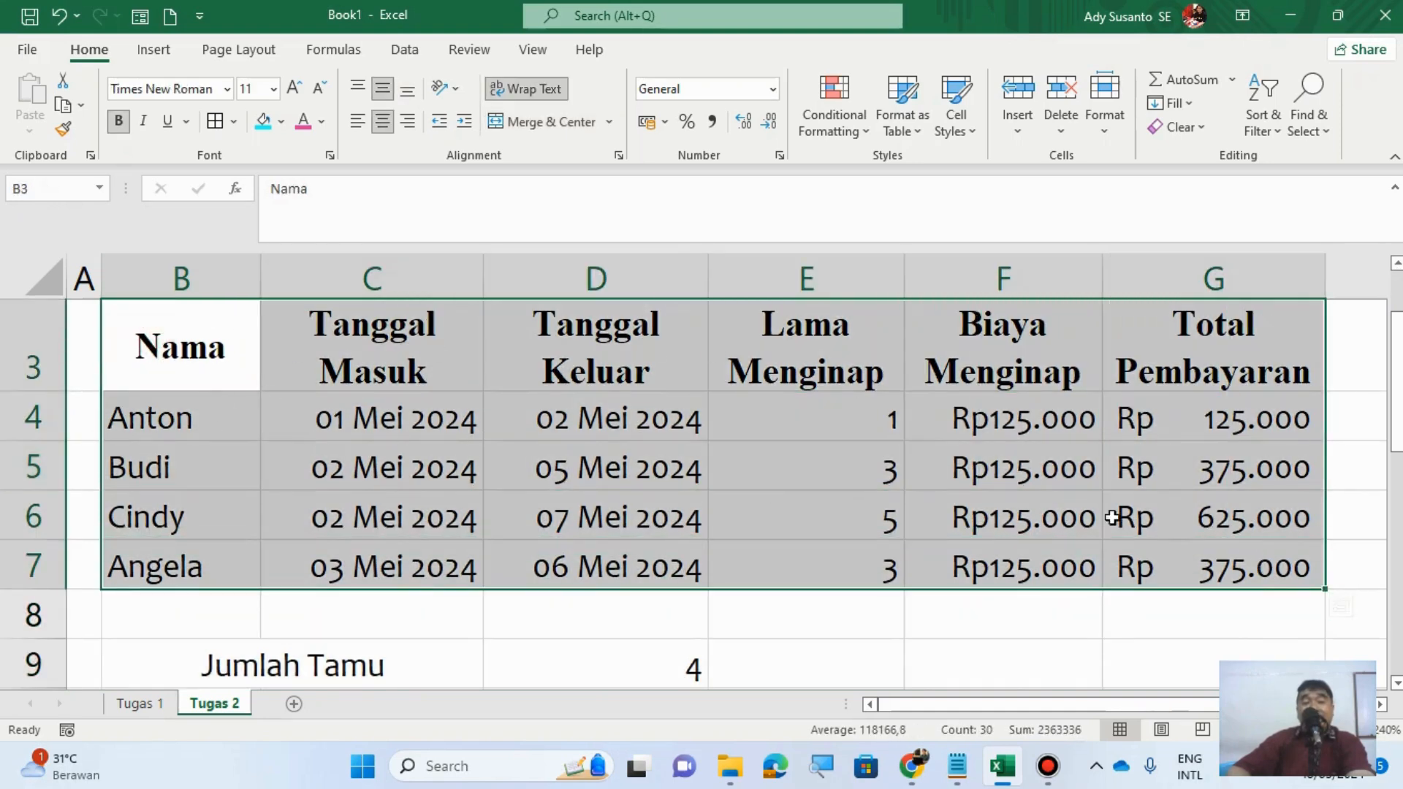
left_click(235, 121)
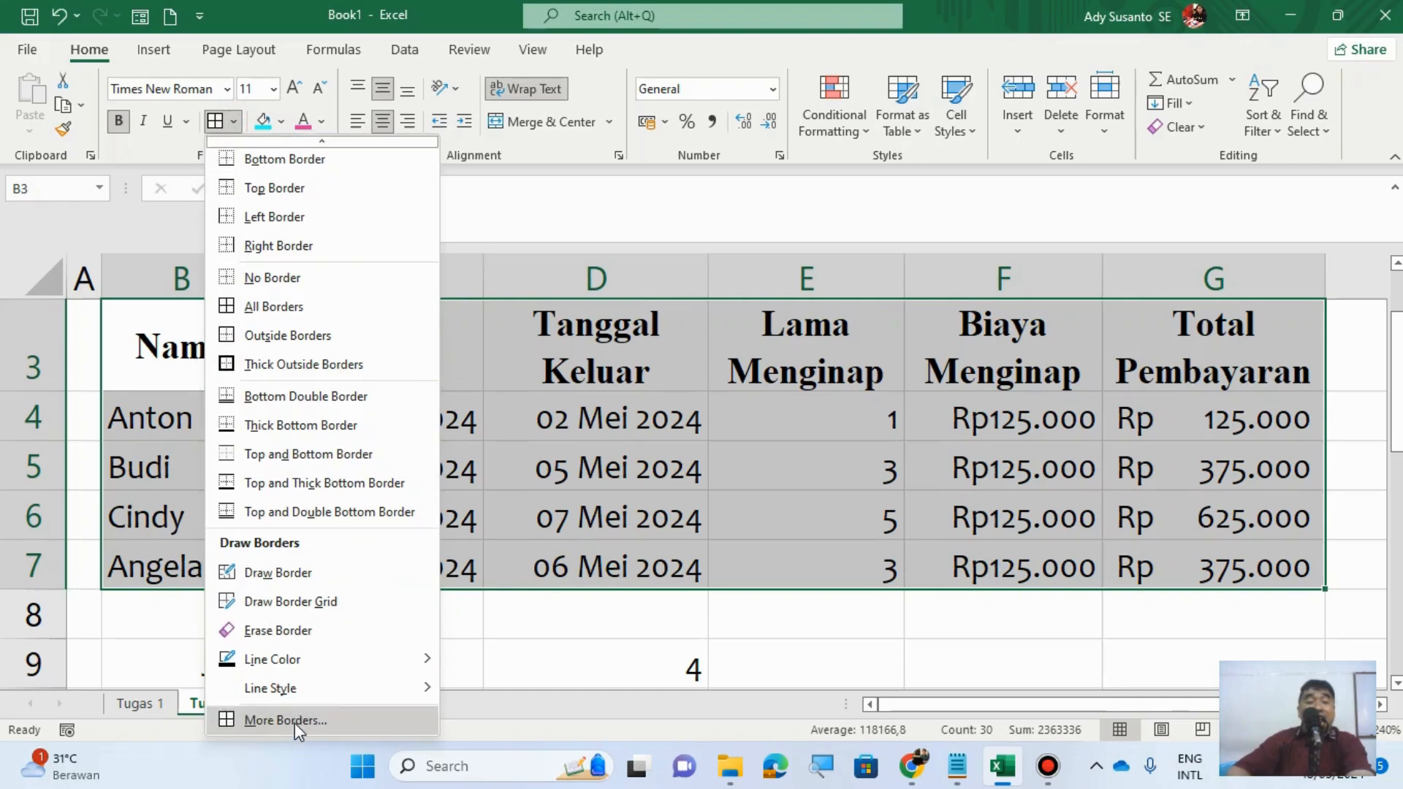
left_click(296, 720)
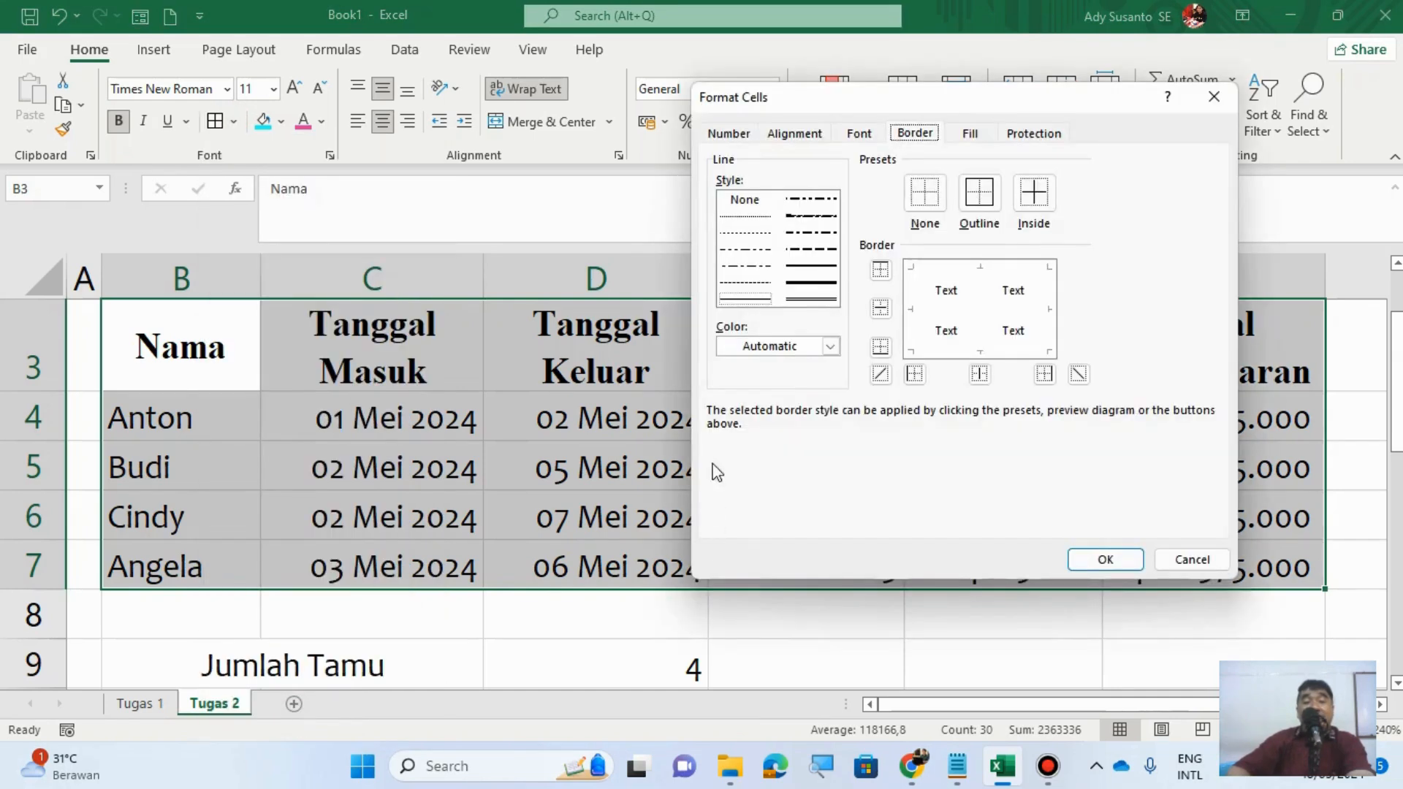
left_click(824, 300)
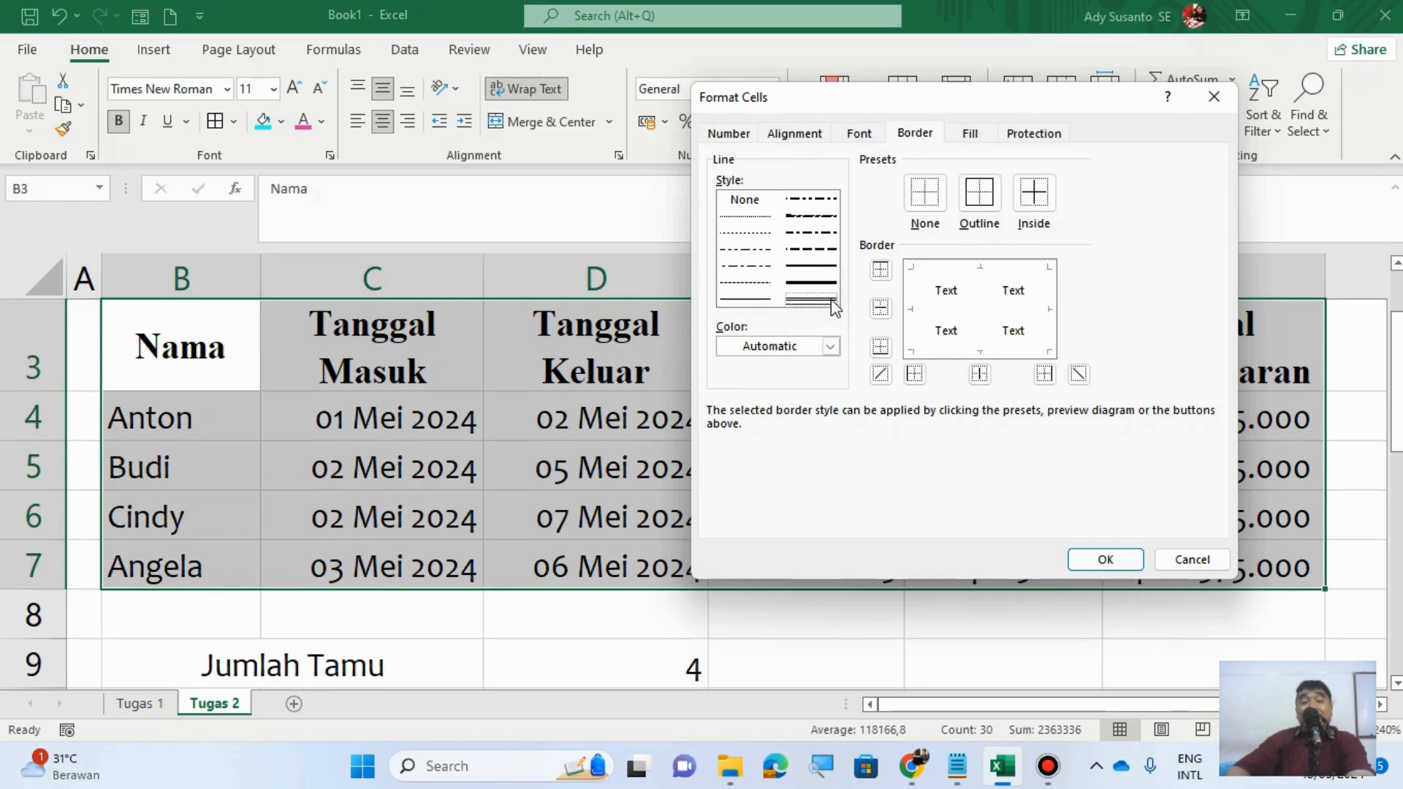
left_click(830, 346)
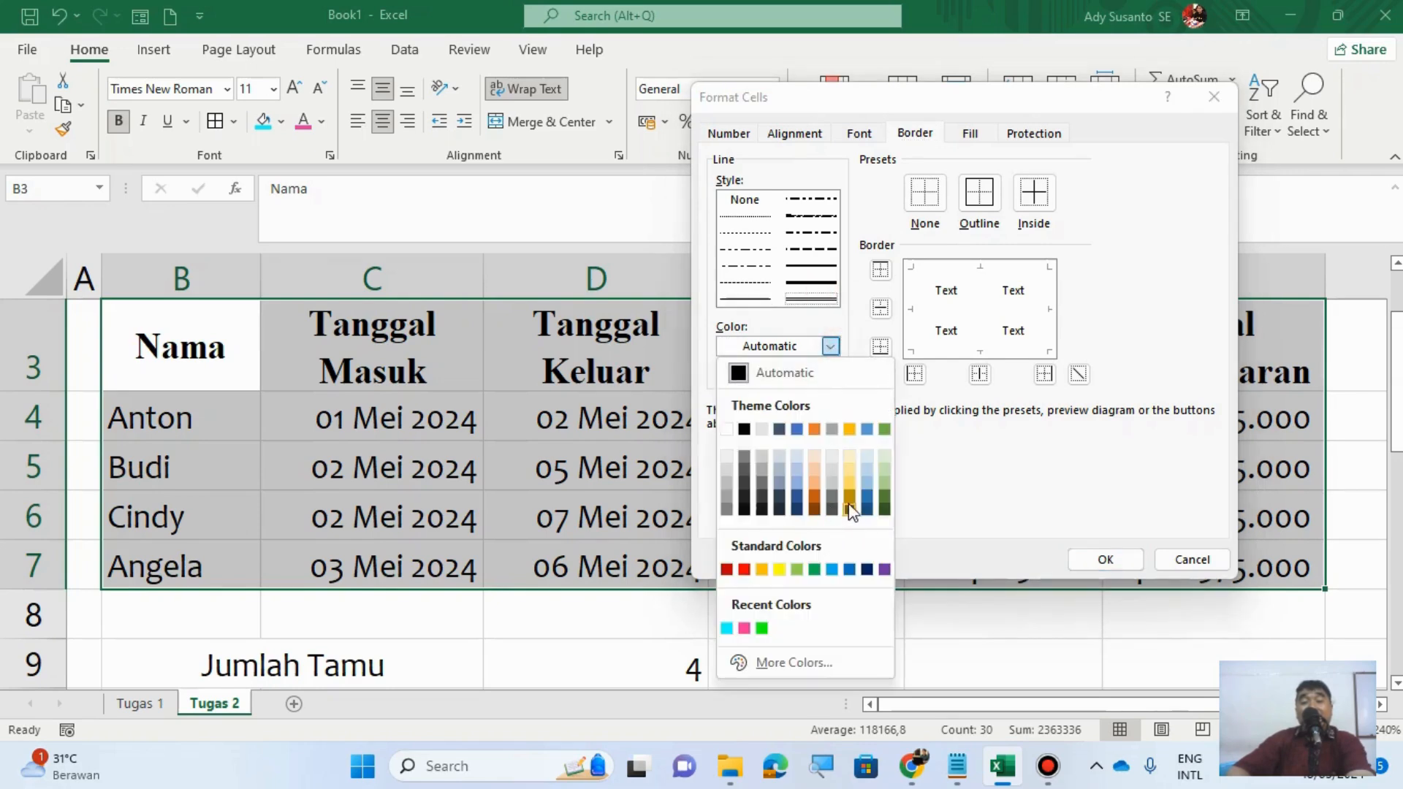
left_click(814, 502)
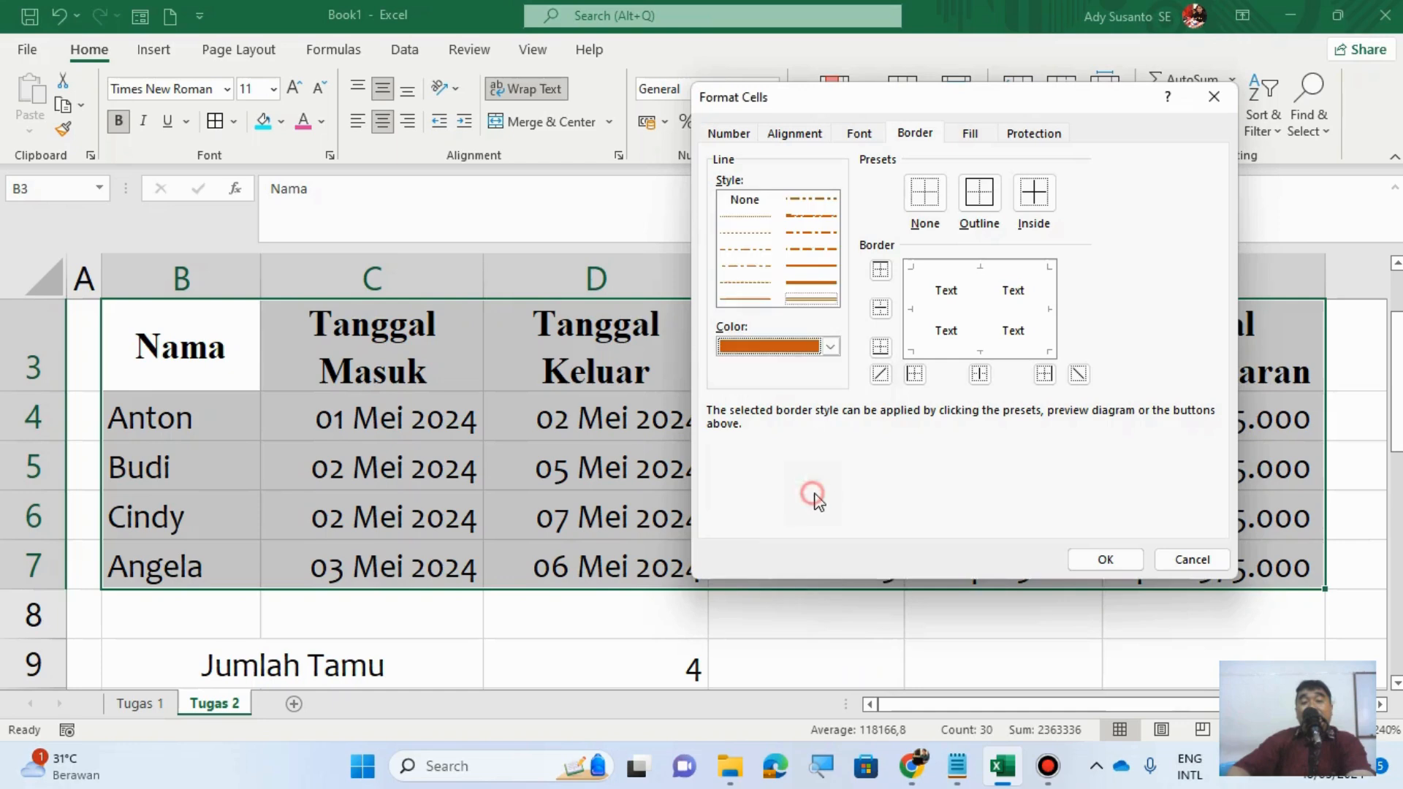
left_click(979, 192)
left_click(1052, 203)
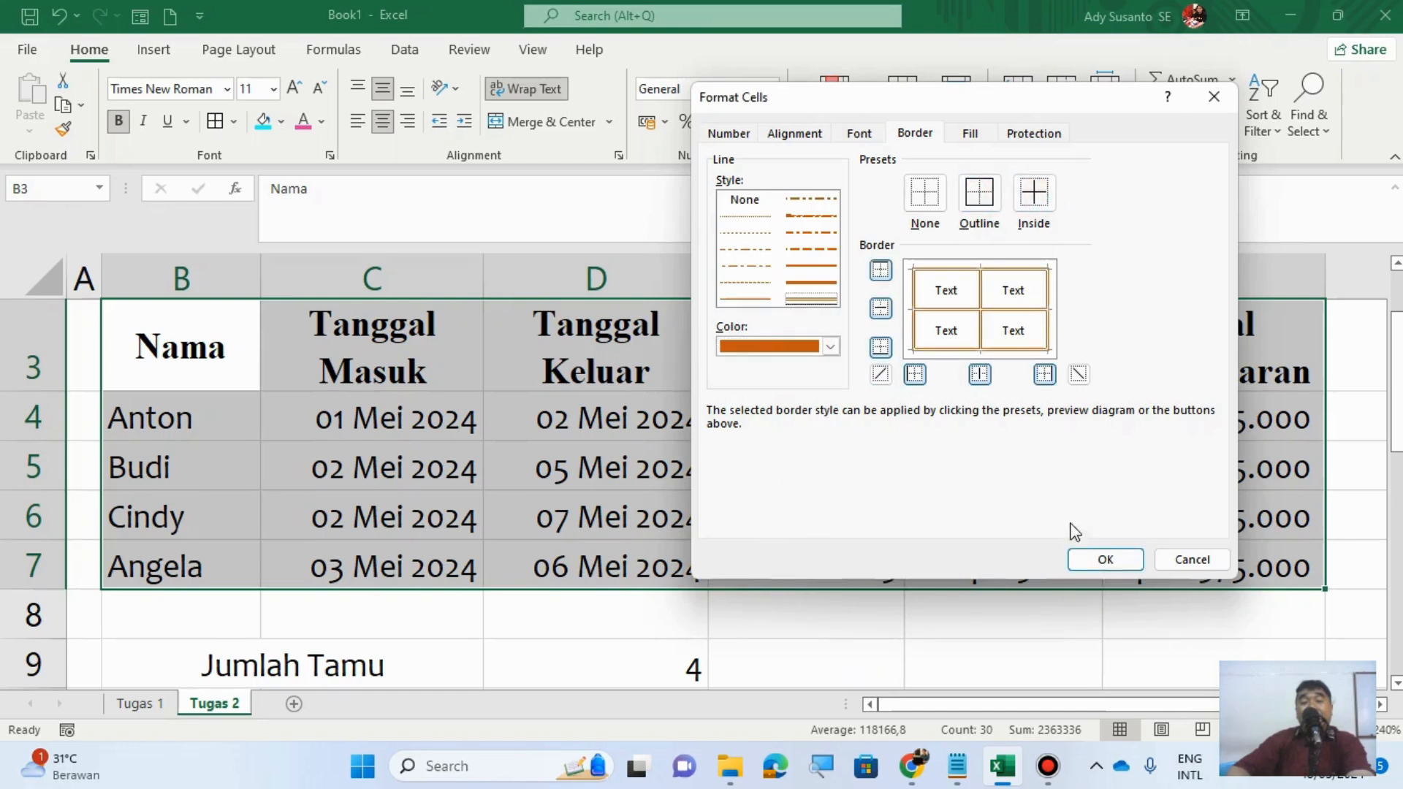
left_click(1105, 560)
Step: Apply red medium solid outline and inside borders to the Jumlah Tamu cells B9:D9
scroll(486, 594, "down", 1)
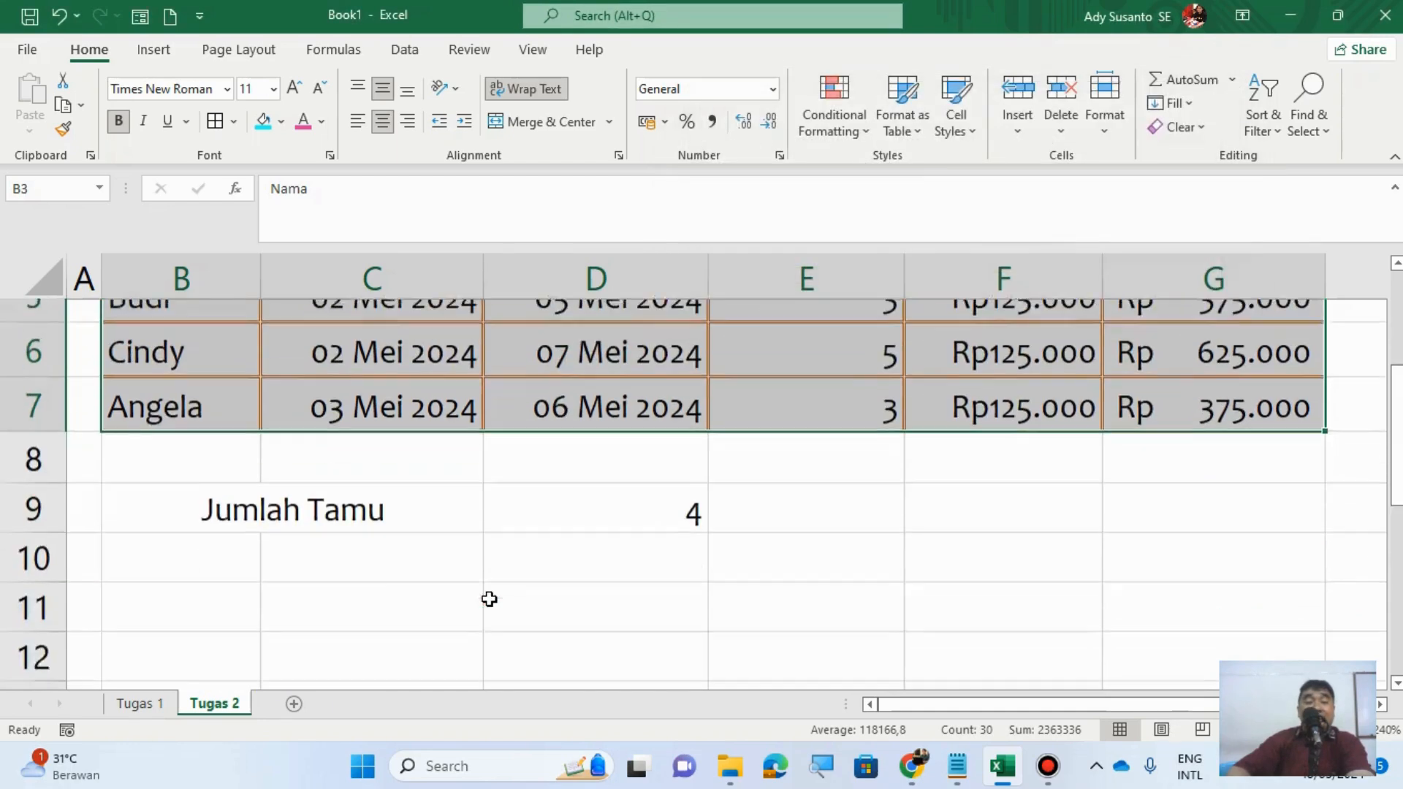
left_click_drag(314, 491, 687, 488)
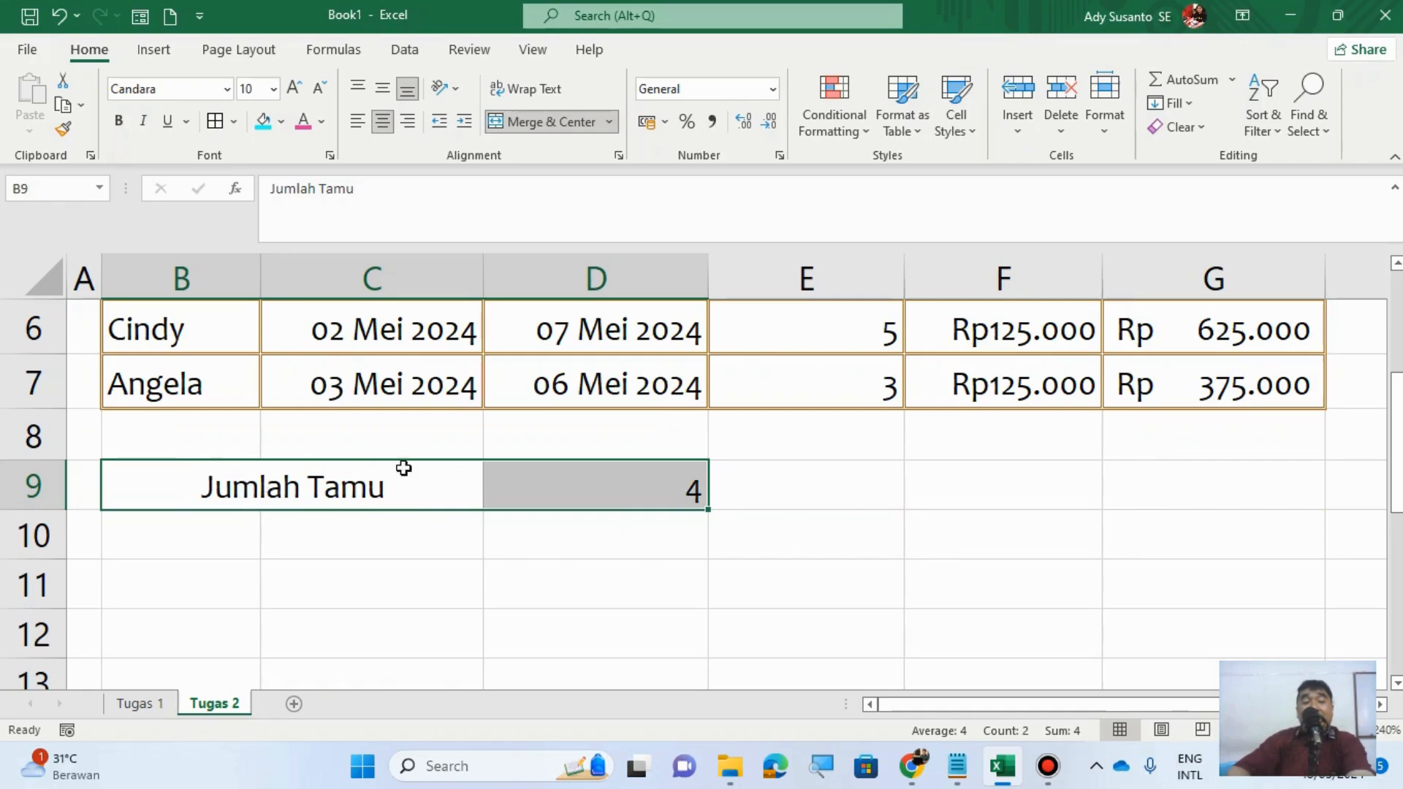
left_click(233, 122)
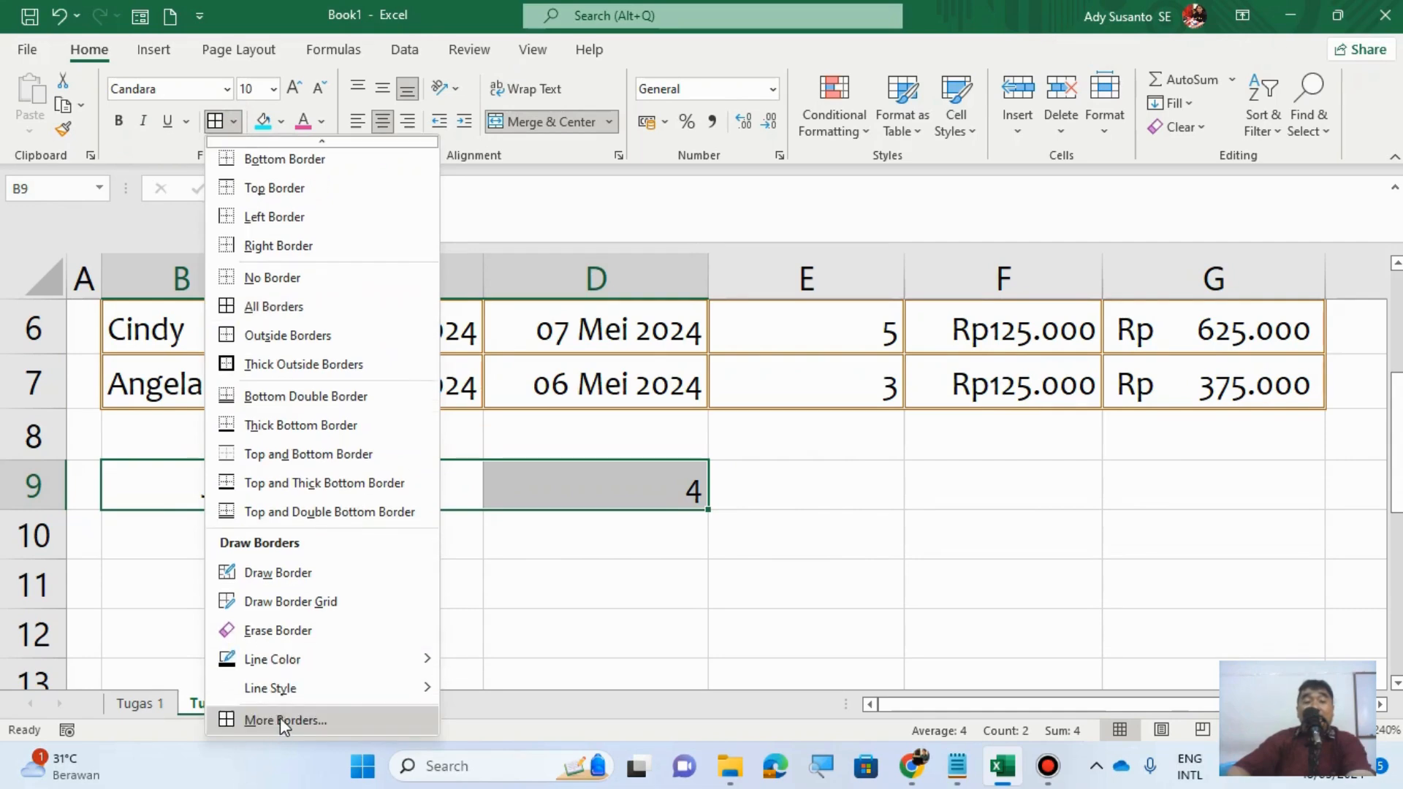
left_click(279, 717)
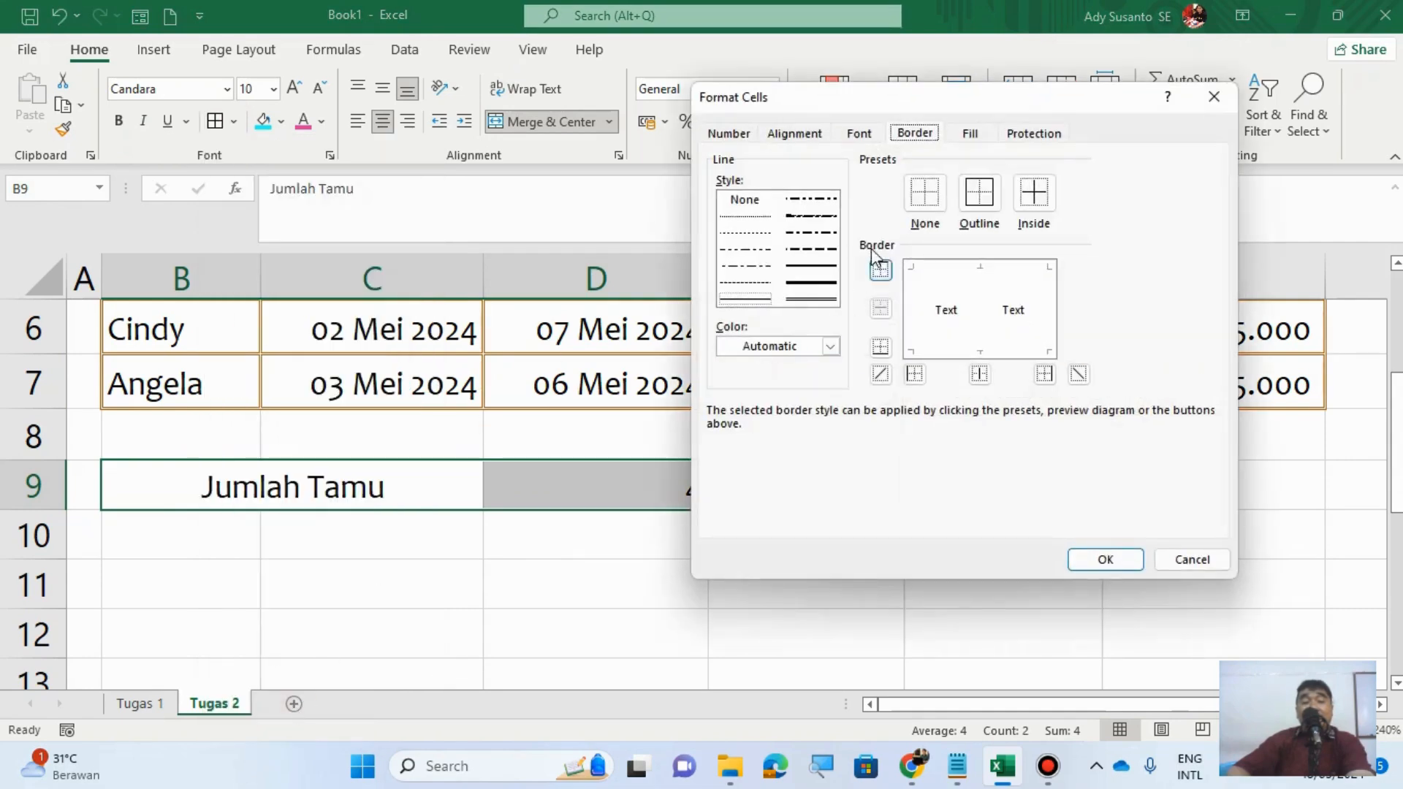
left_click(811, 267)
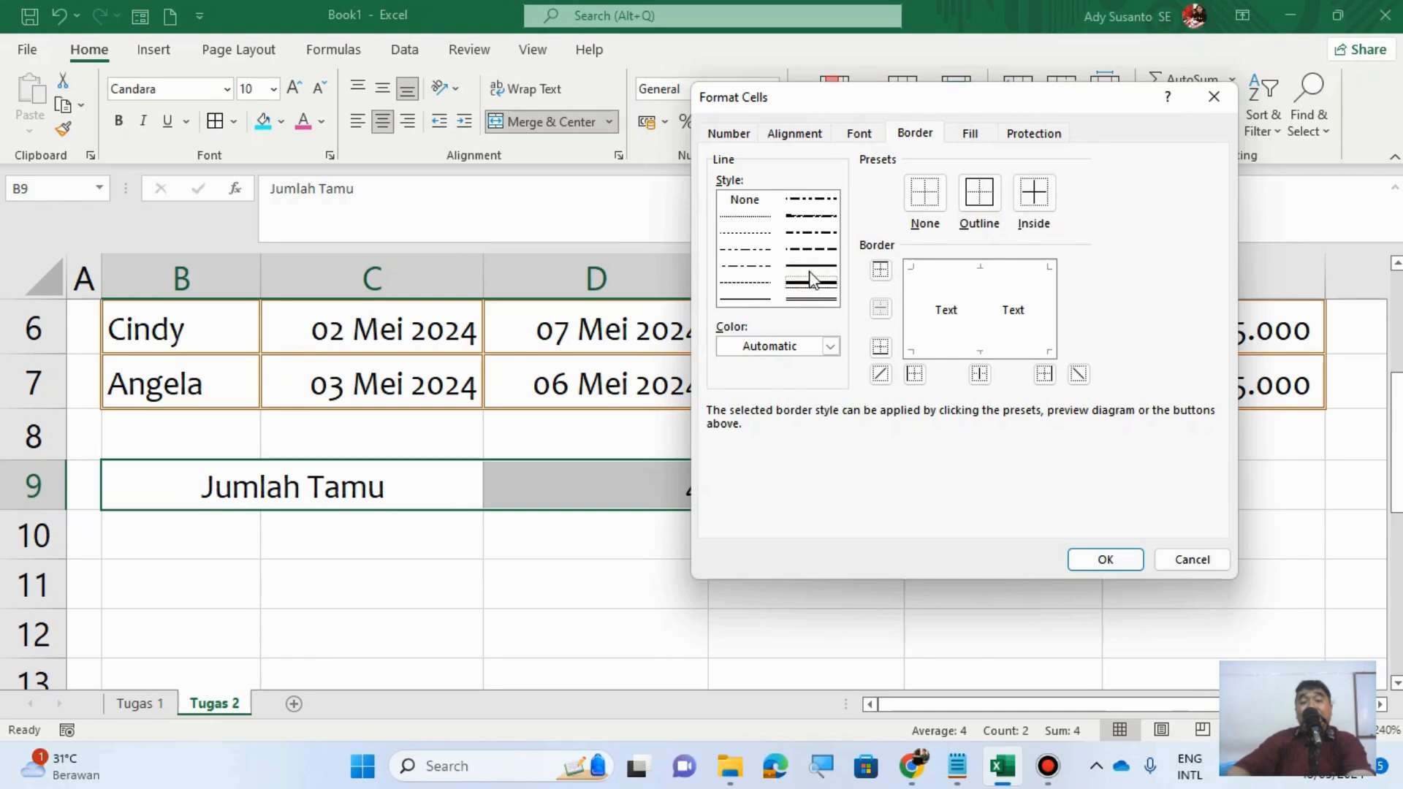
left_click(830, 346)
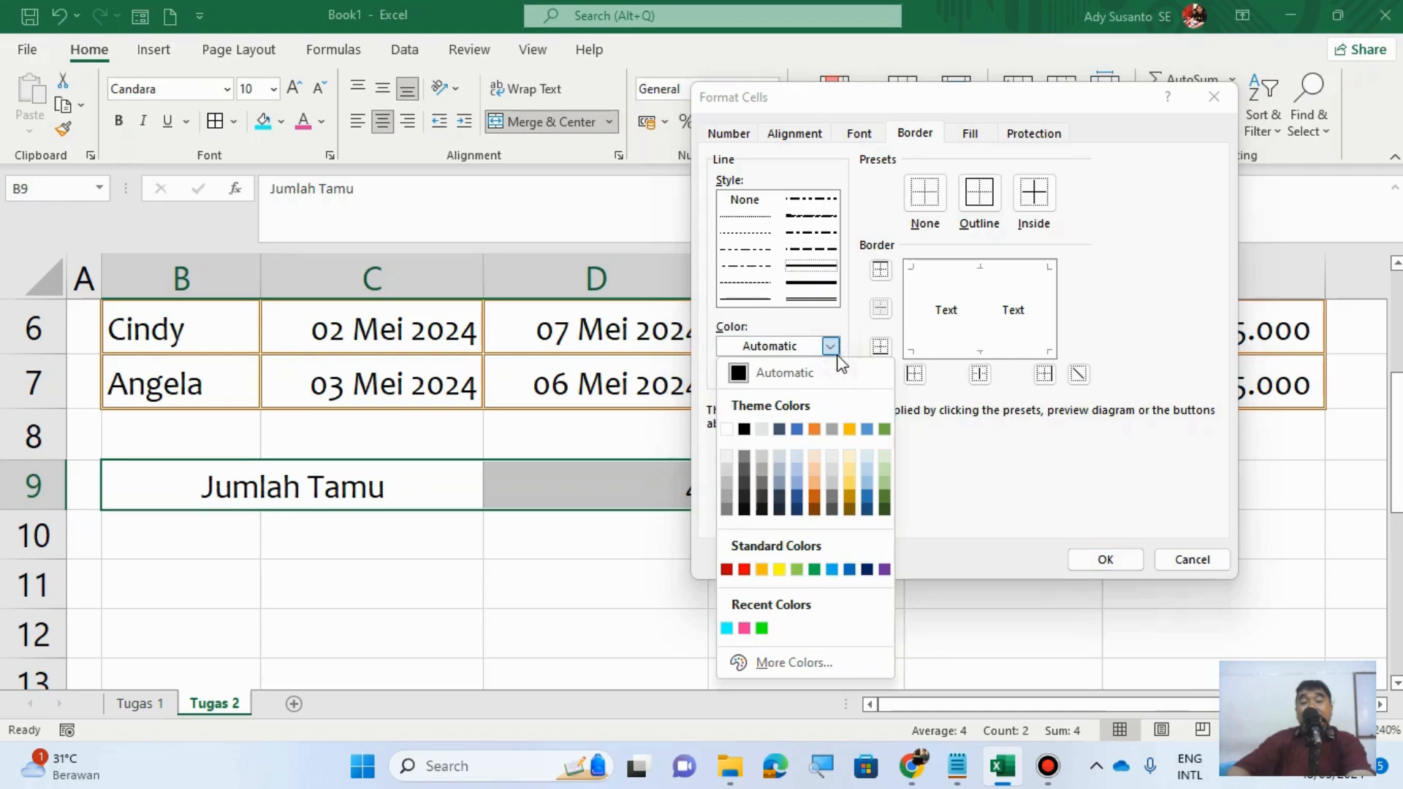
left_click(744, 569)
left_click(979, 192)
left_click(1036, 199)
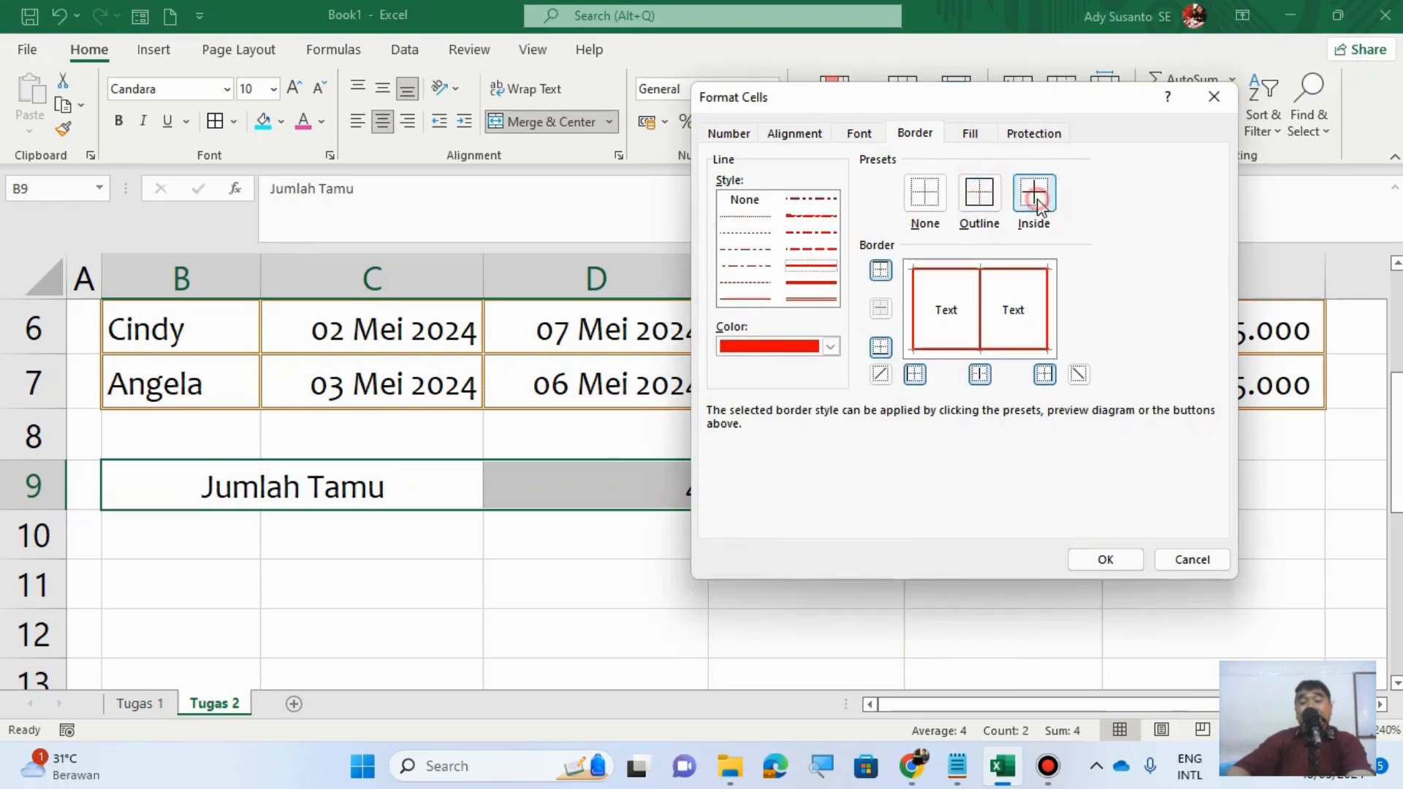
left_click(1104, 559)
left_click(523, 549)
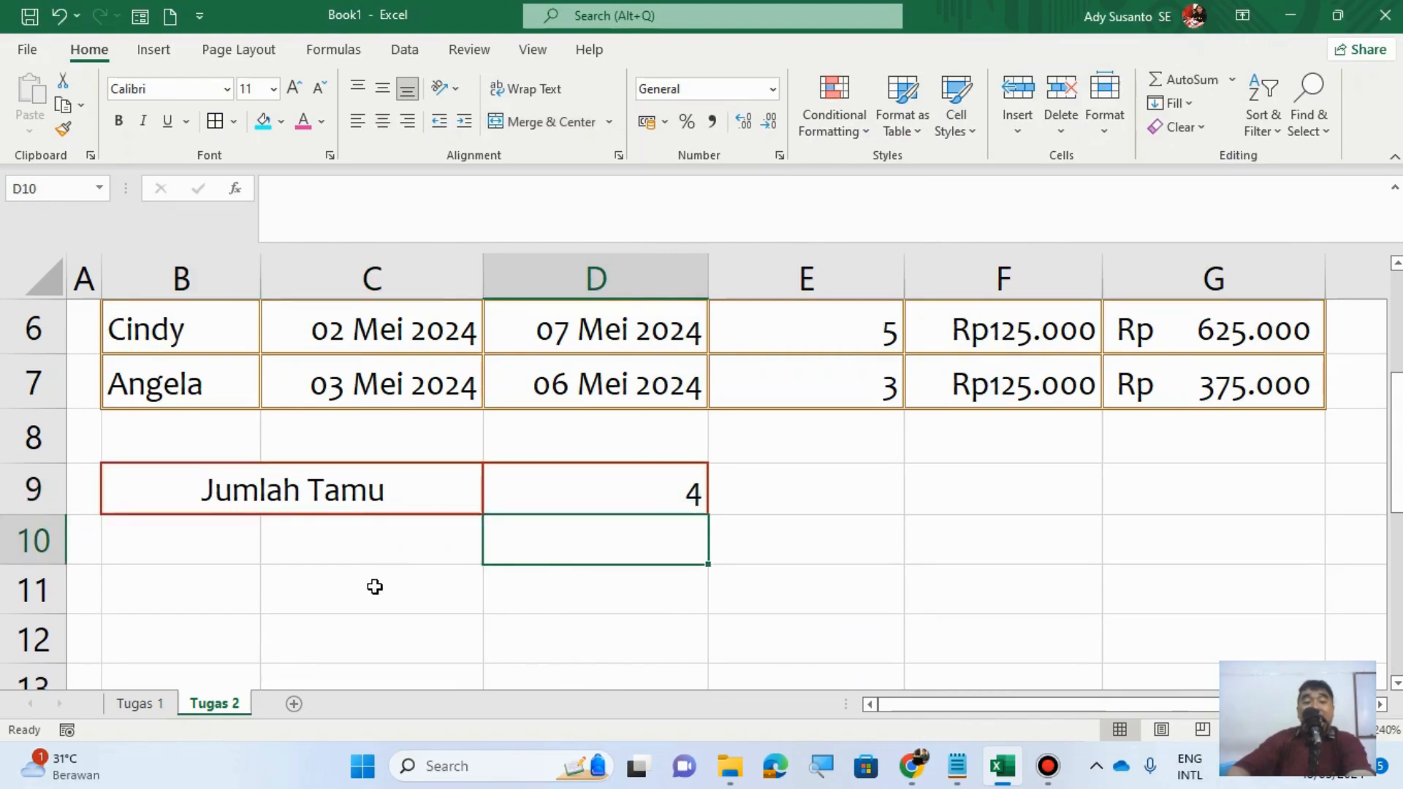
Step: Set the Tugas 2 sheet's tab color to a custom green from the standard color palette
scroll(375, 587, "up", 2)
scroll(374, 587, "down", 1)
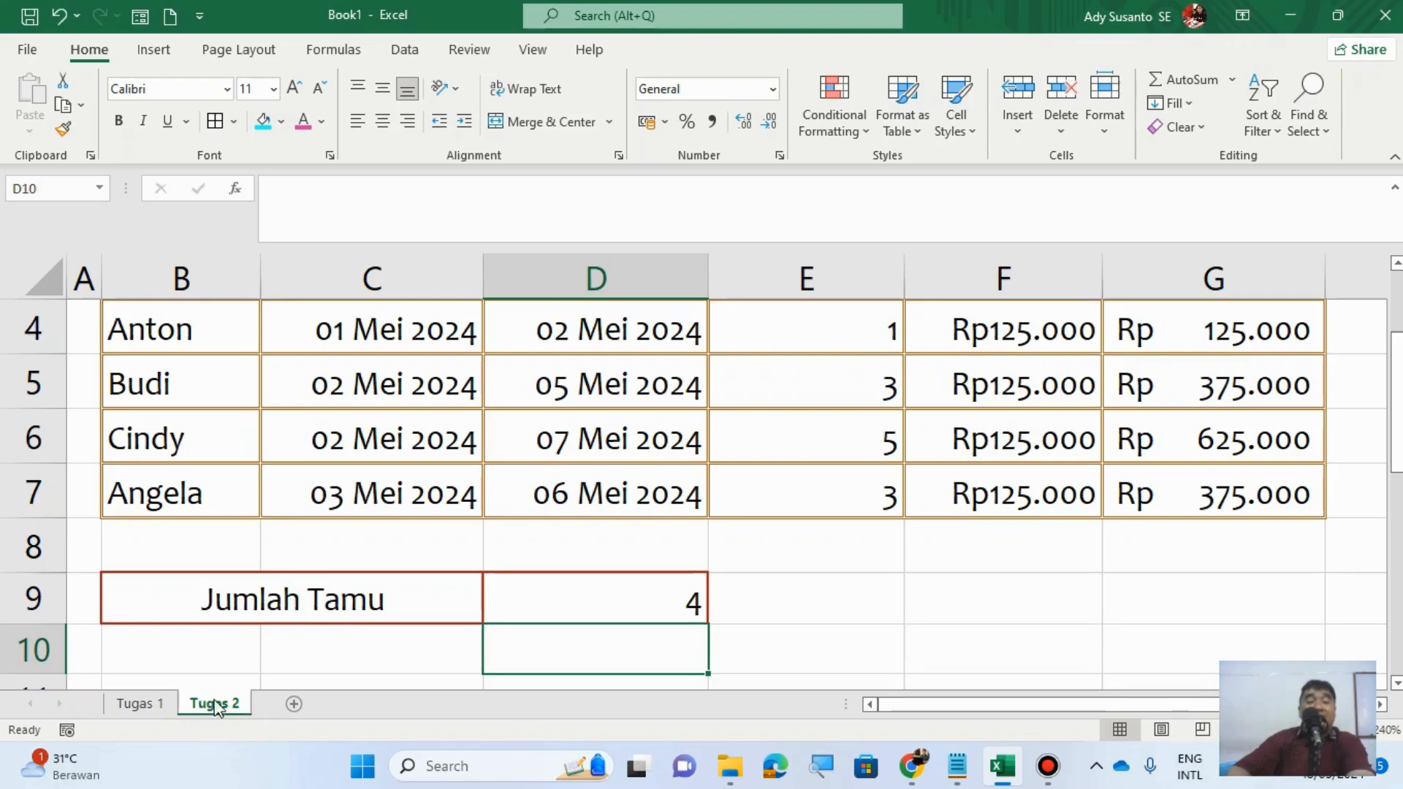
left_click(144, 704)
left_click(219, 705)
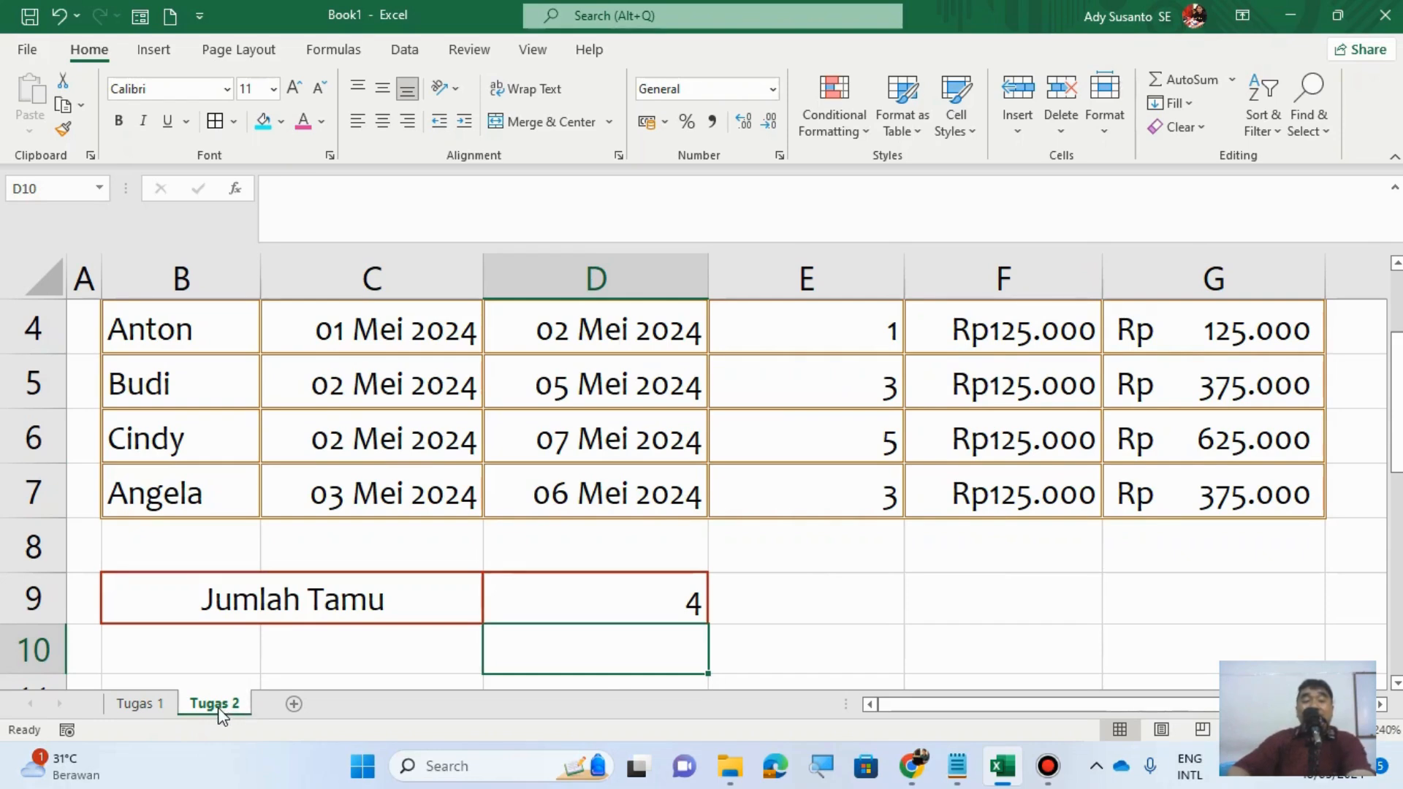
right_click(219, 707)
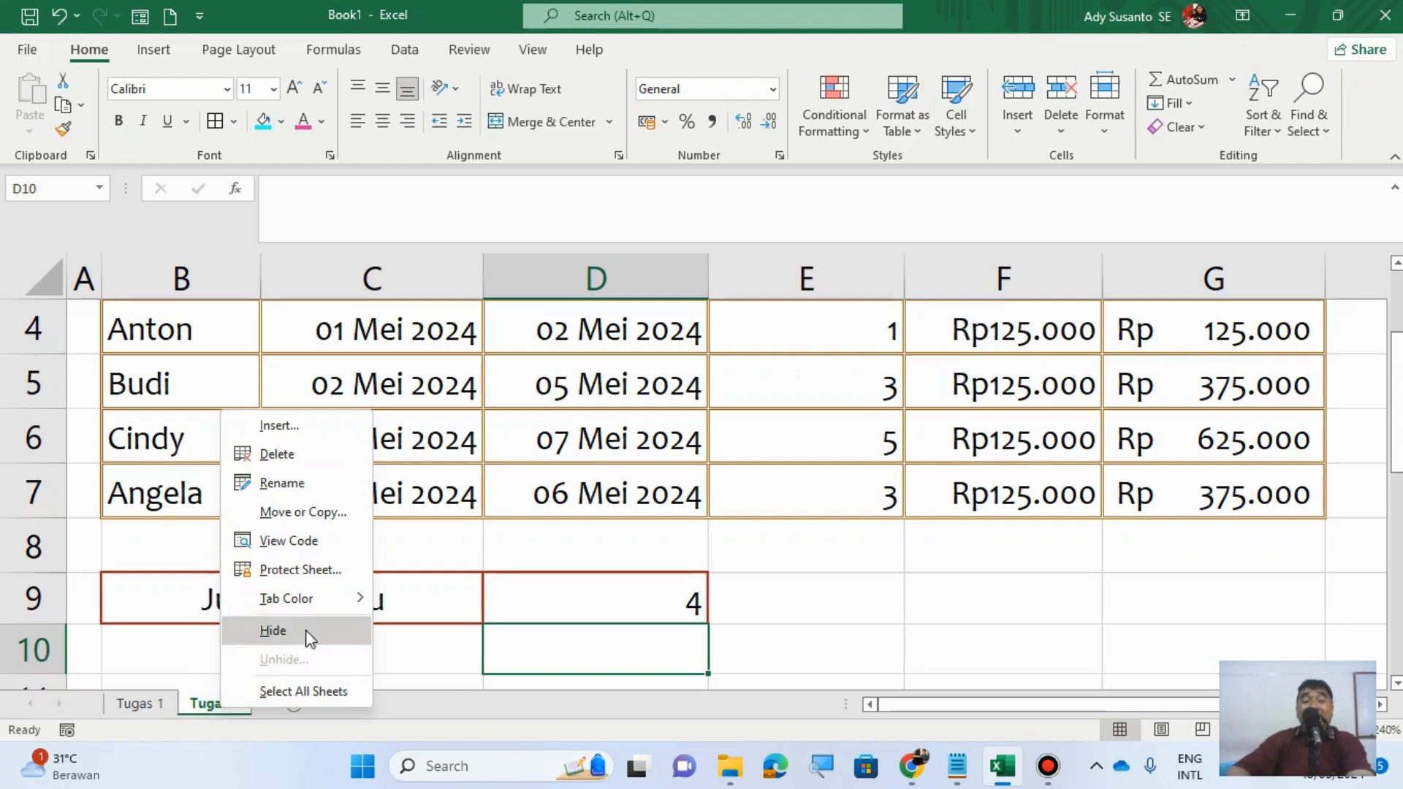
mouse_move(324, 598)
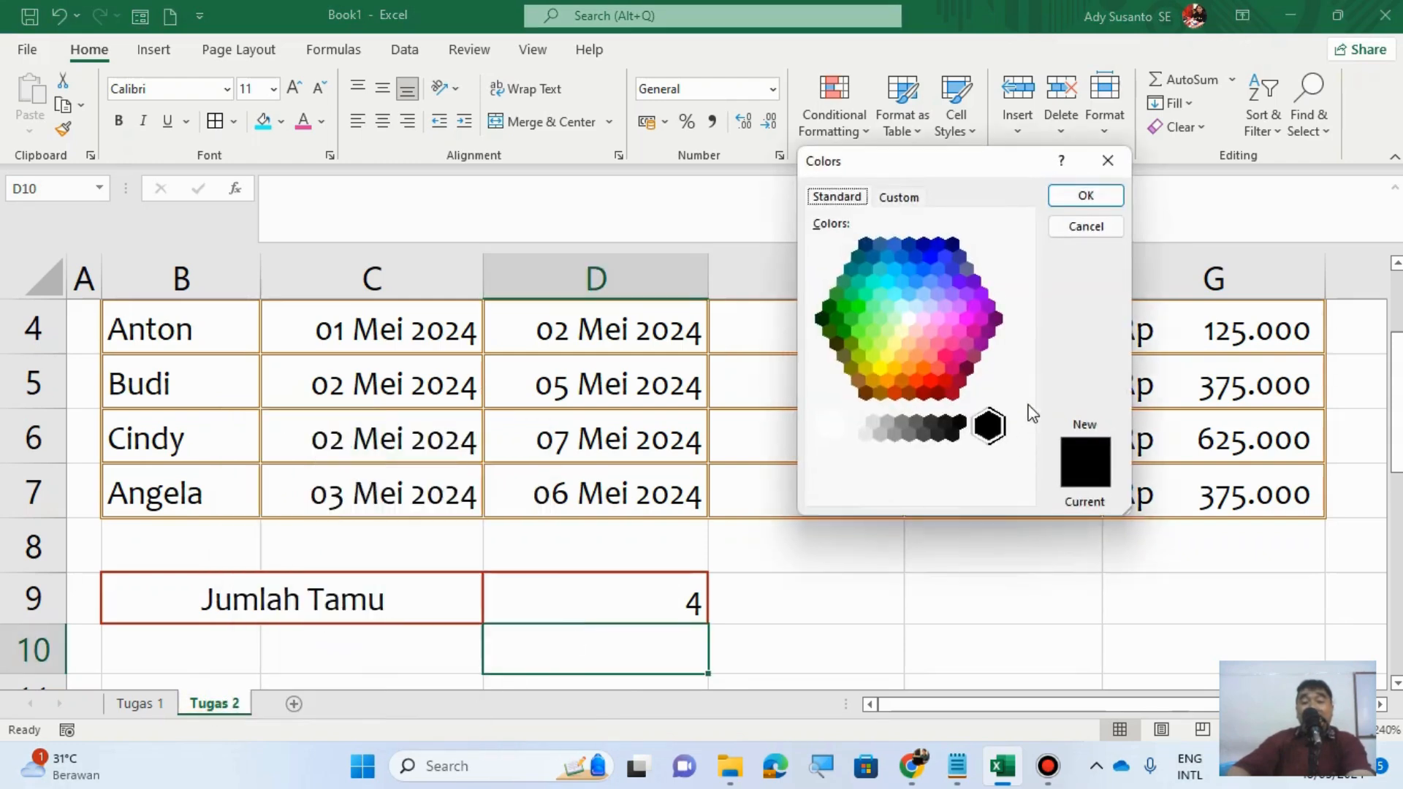
left_click(852, 314)
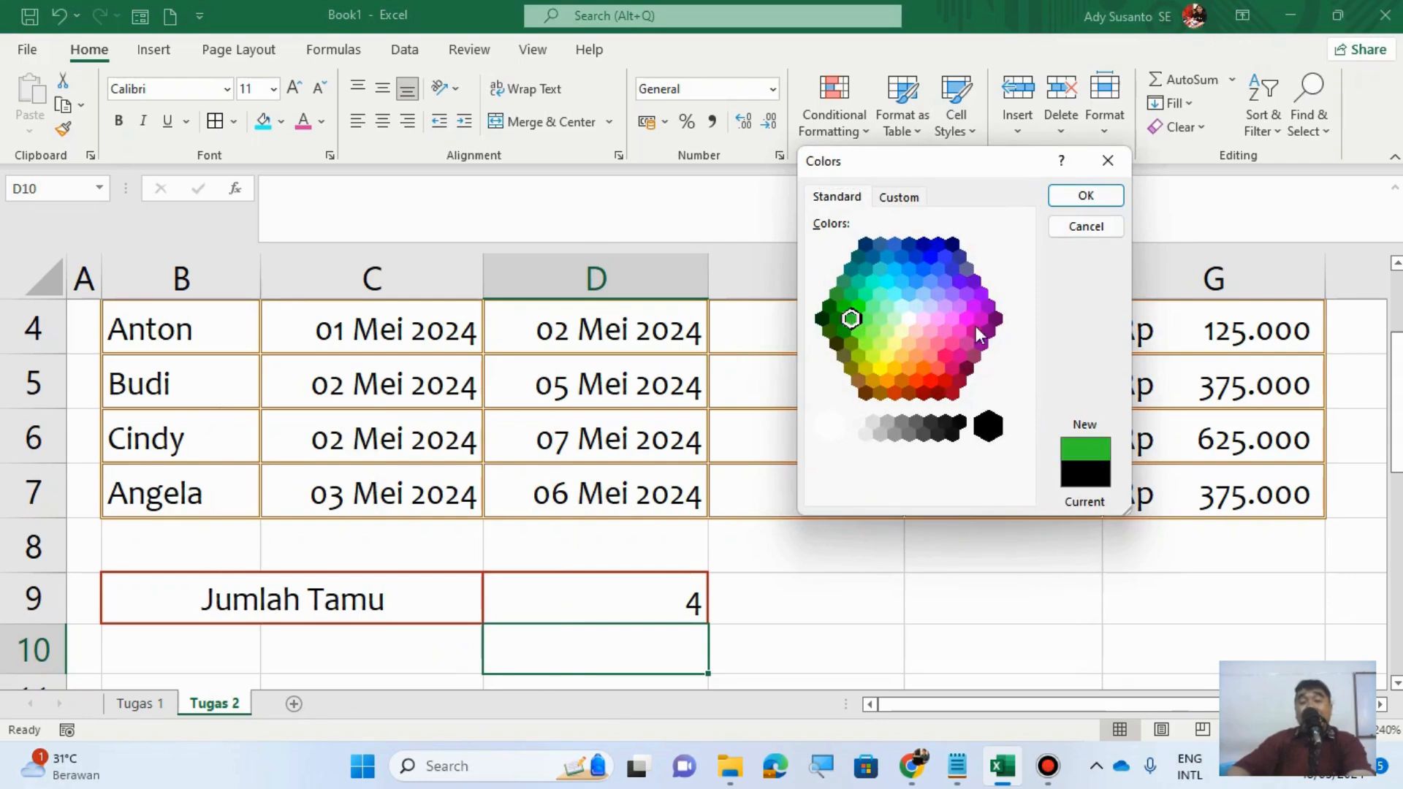
left_click(1090, 194)
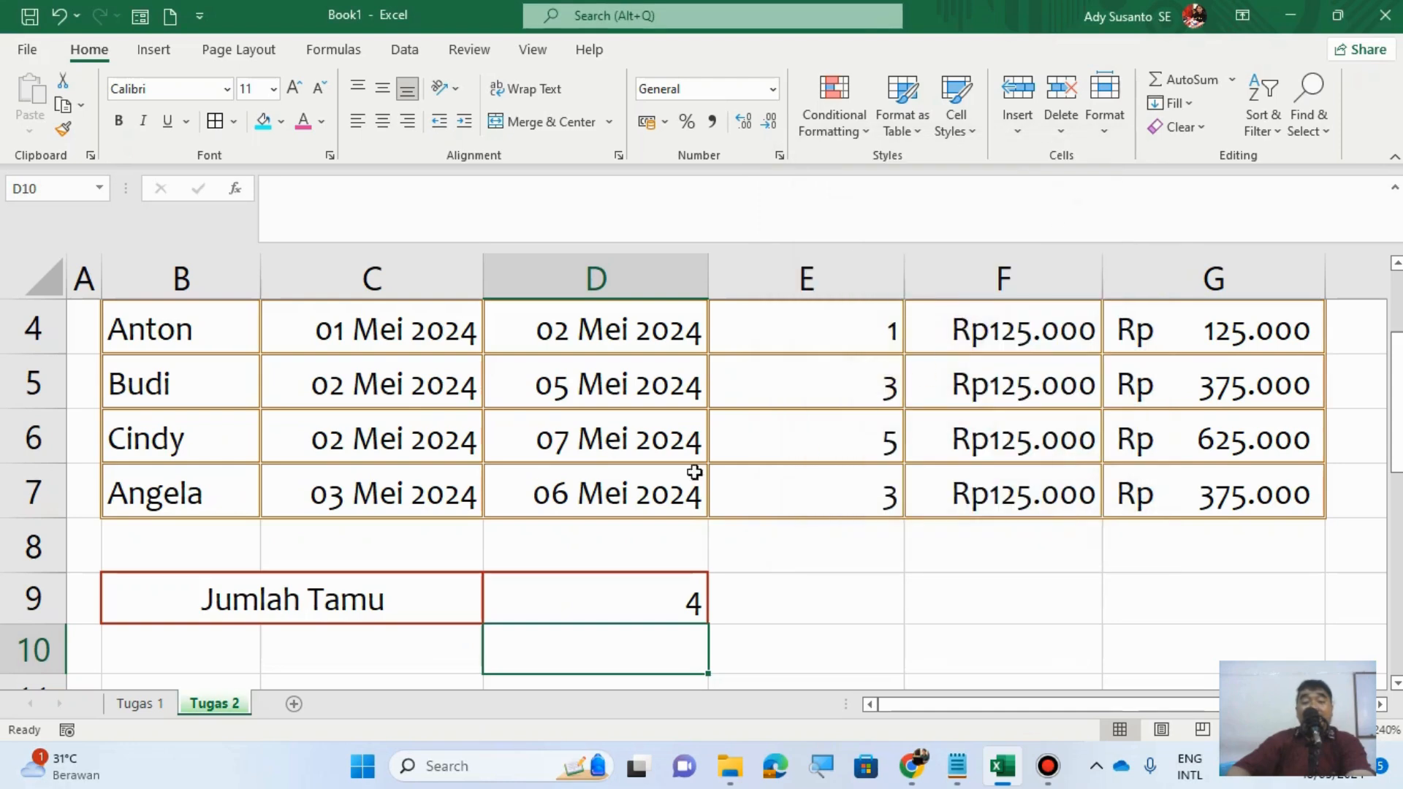
Step: Set the Tugas 1 sheet's tab color to standard red
left_click(145, 713)
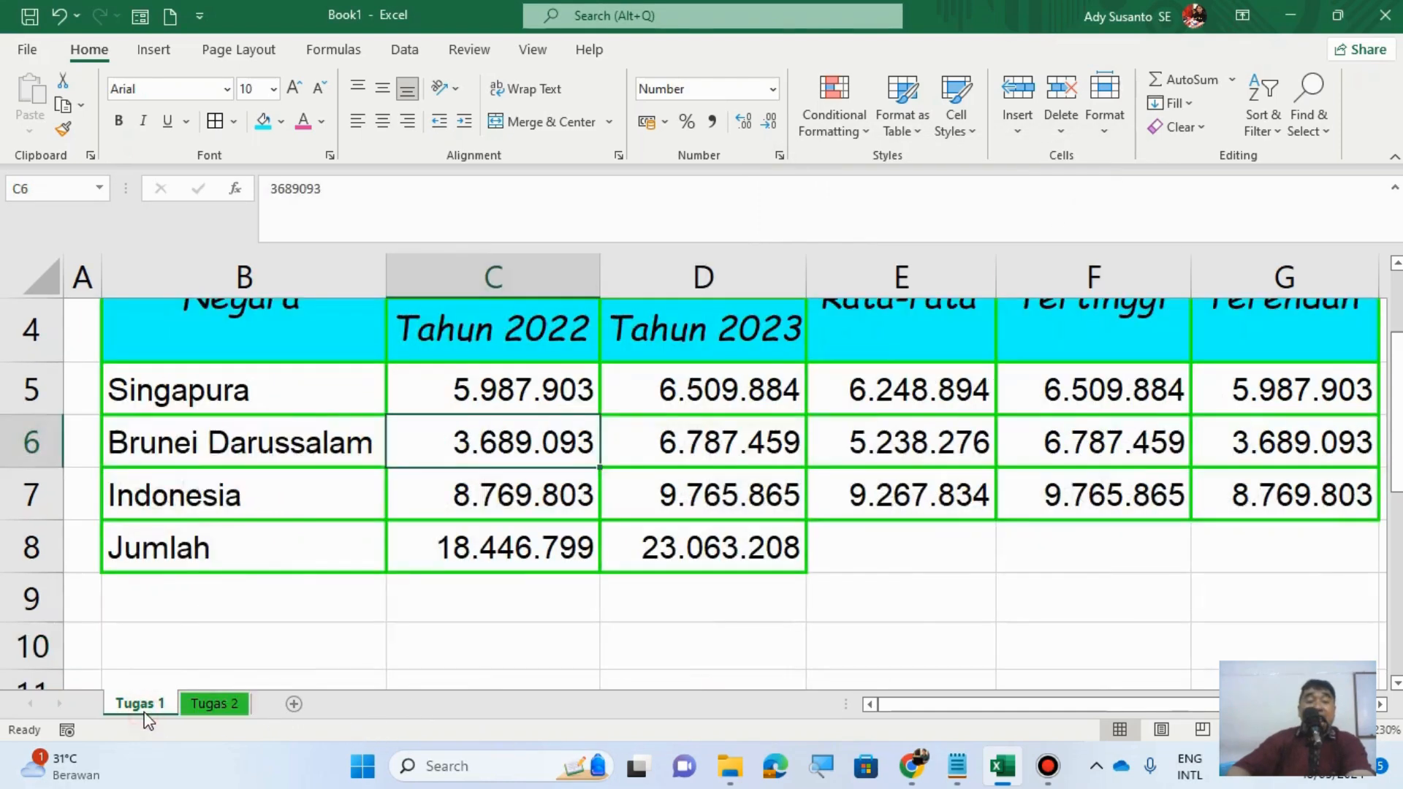
right_click(145, 715)
mouse_move(242, 610)
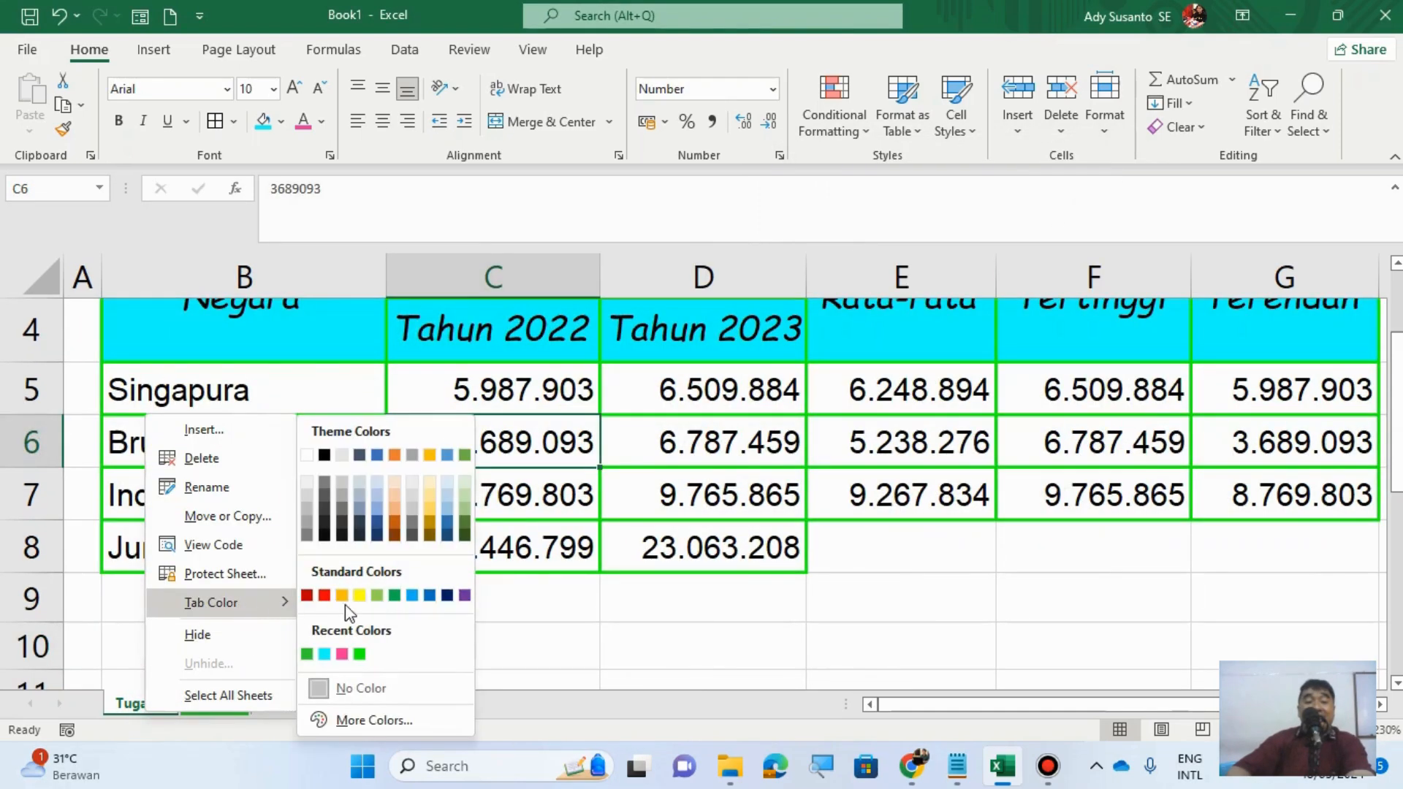
left_click(312, 596)
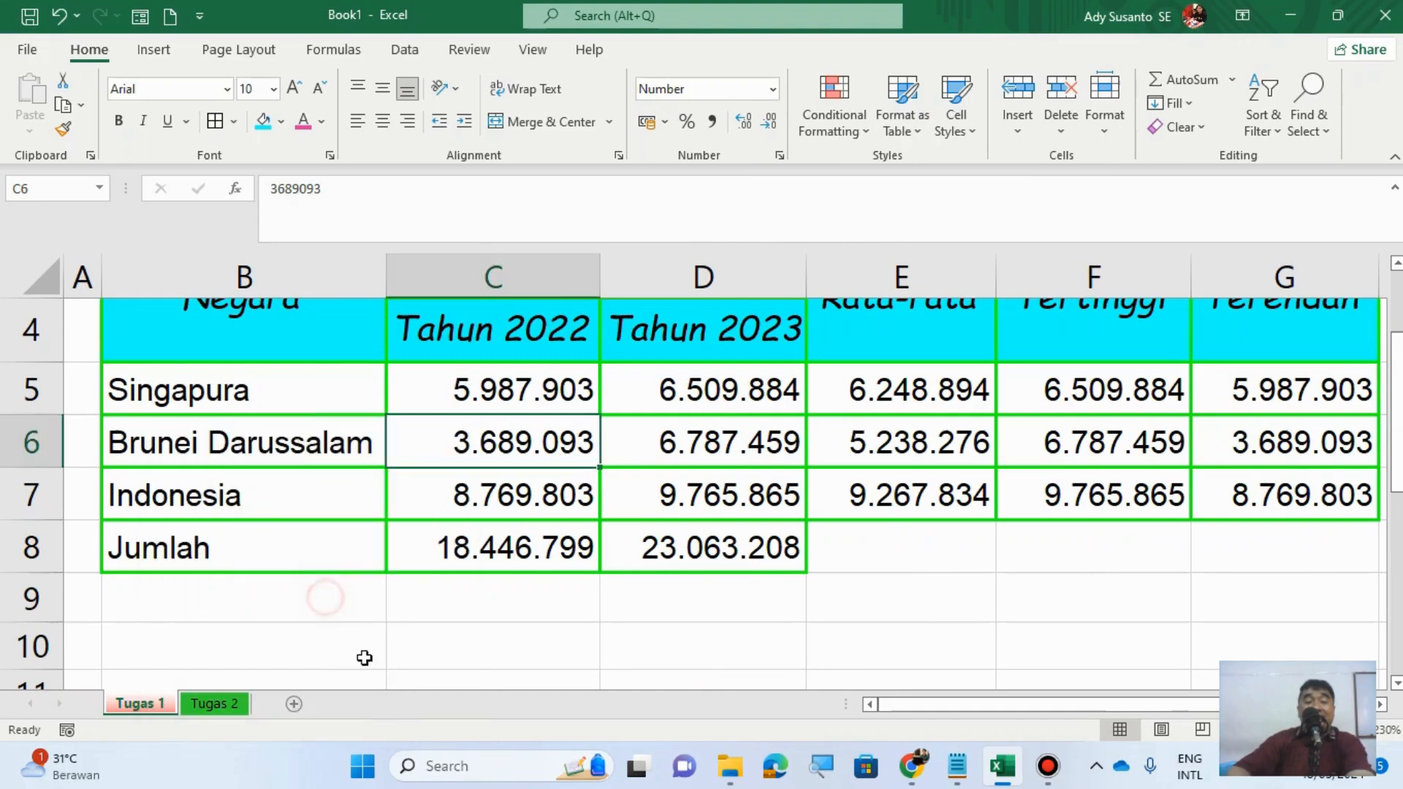
Step: Add a new worksheet, rename it Tugas 3, and place it after the Tugas 2 sheet
left_click(295, 705)
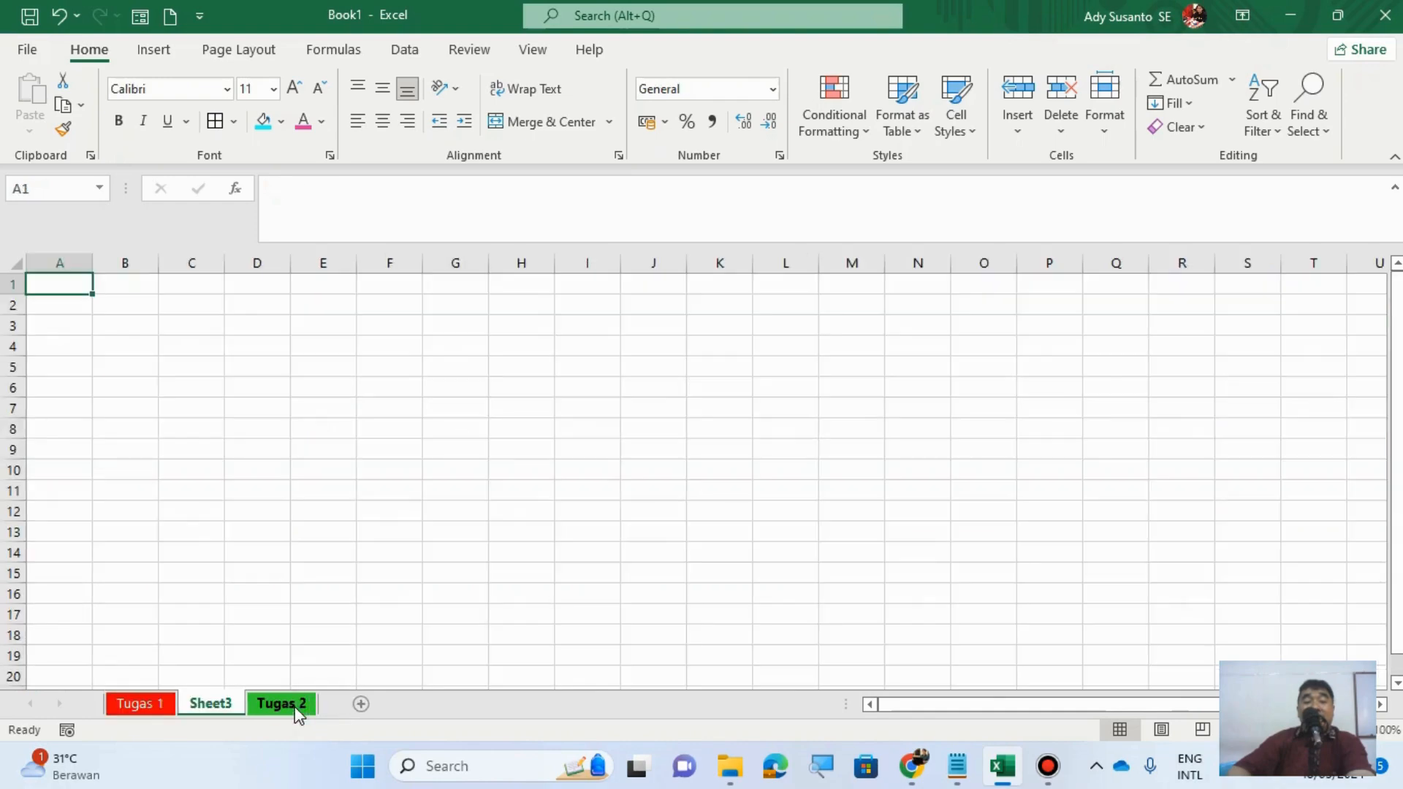
right_click(220, 706)
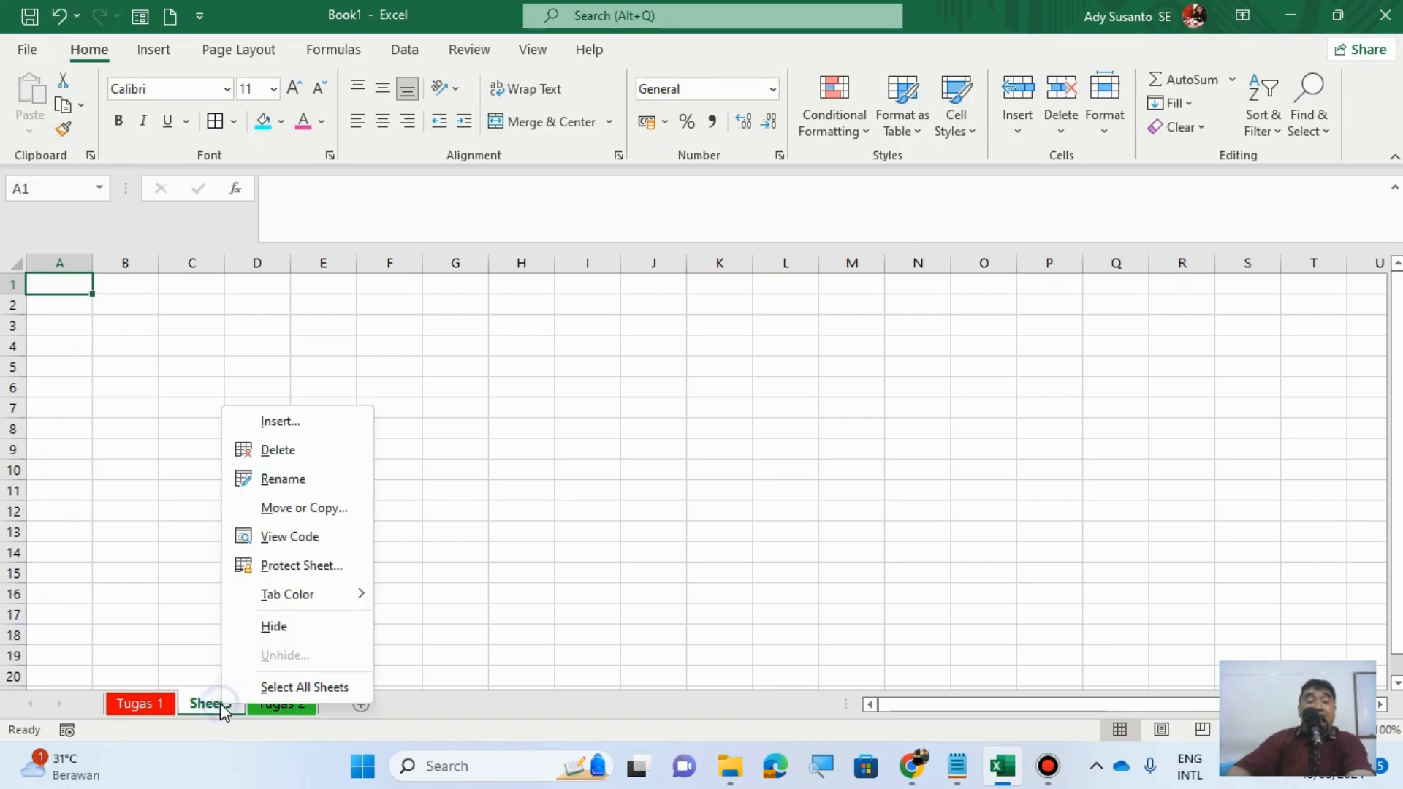
left_click(291, 483)
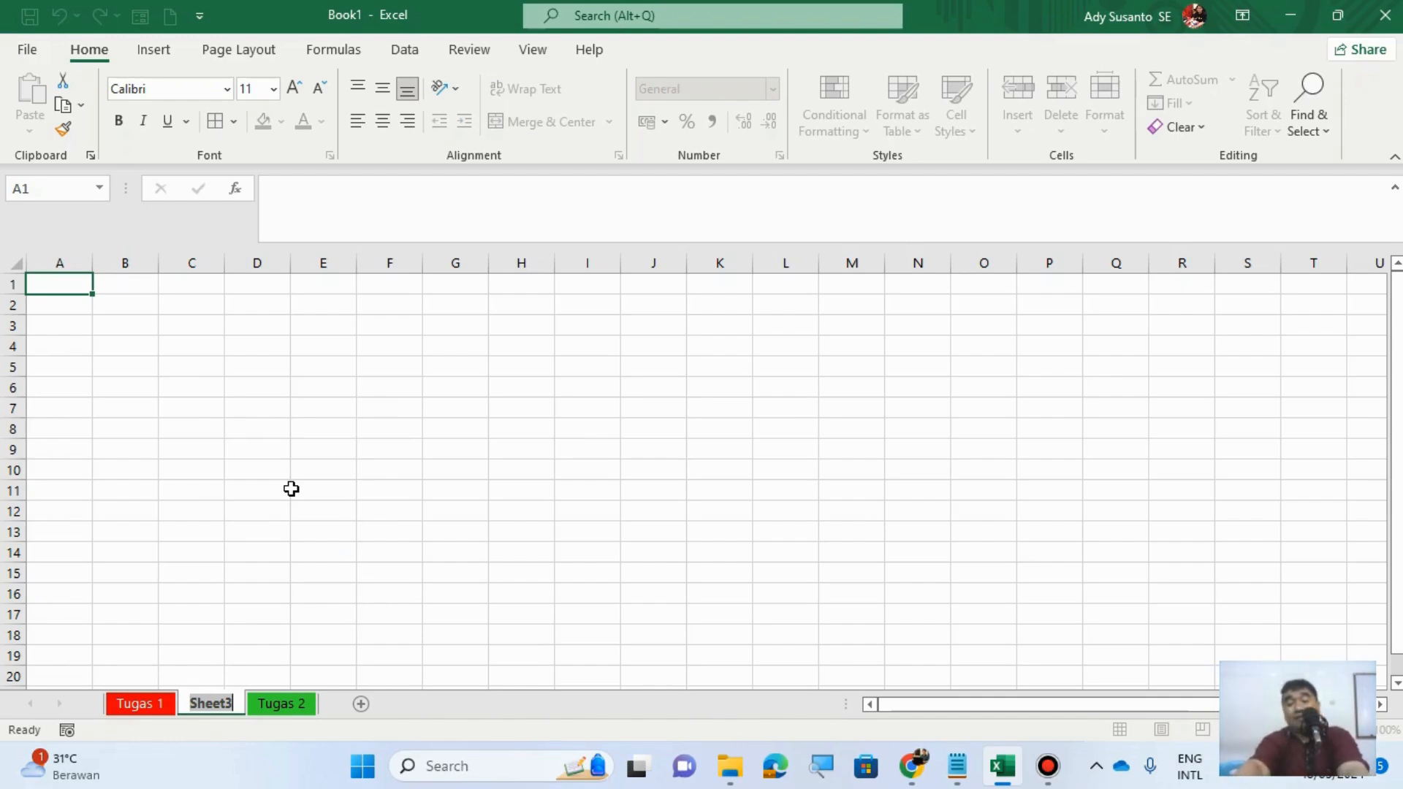
type("Tugas")
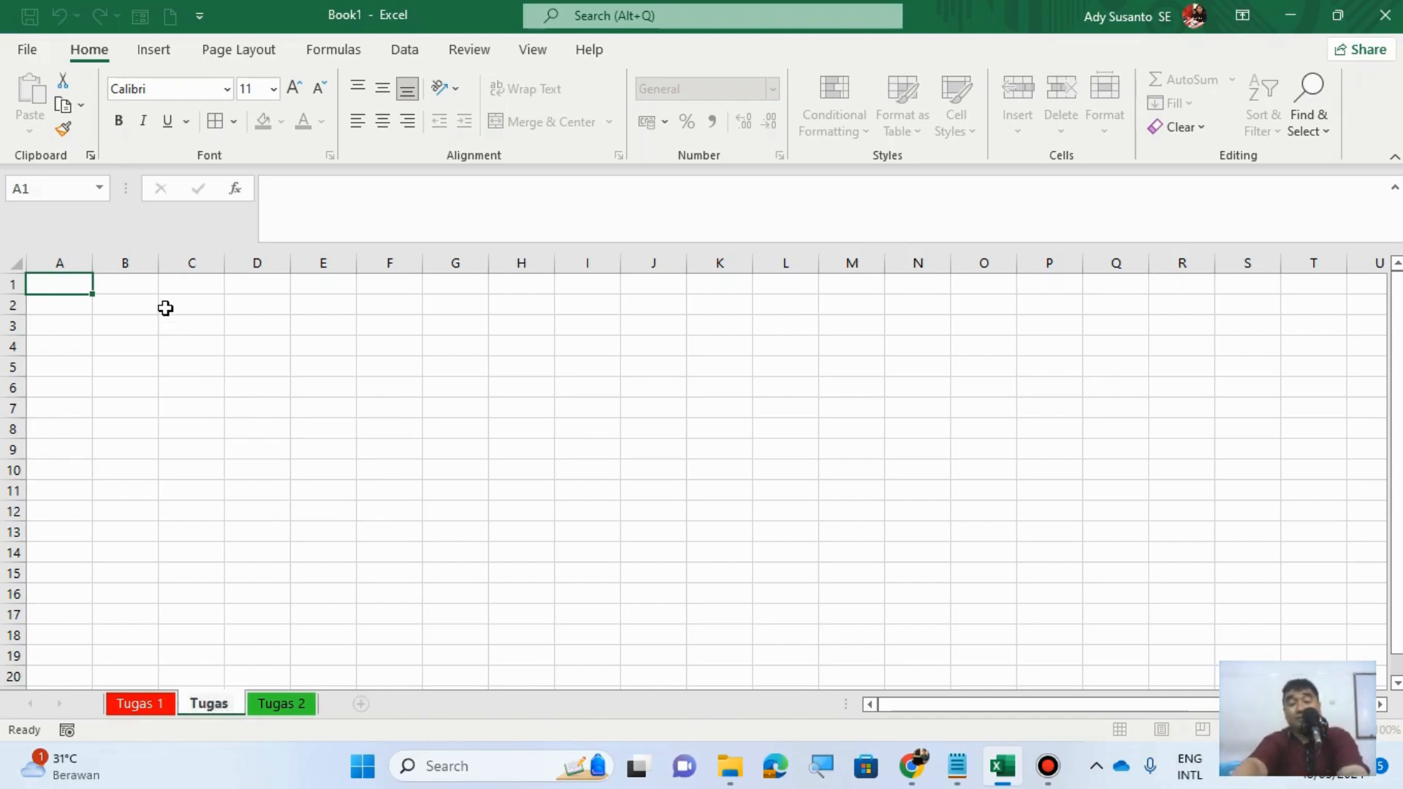
type(" 3")
key("Return")
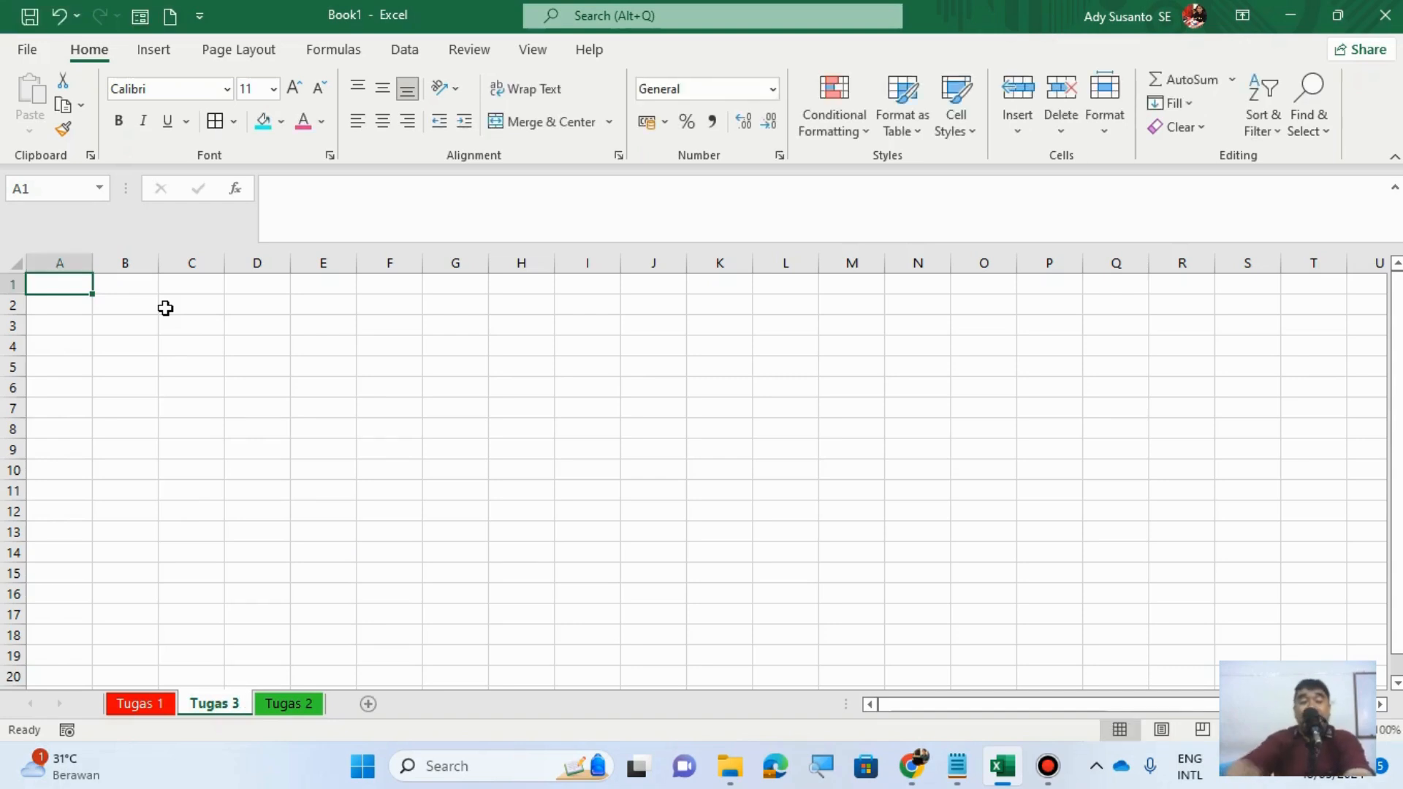
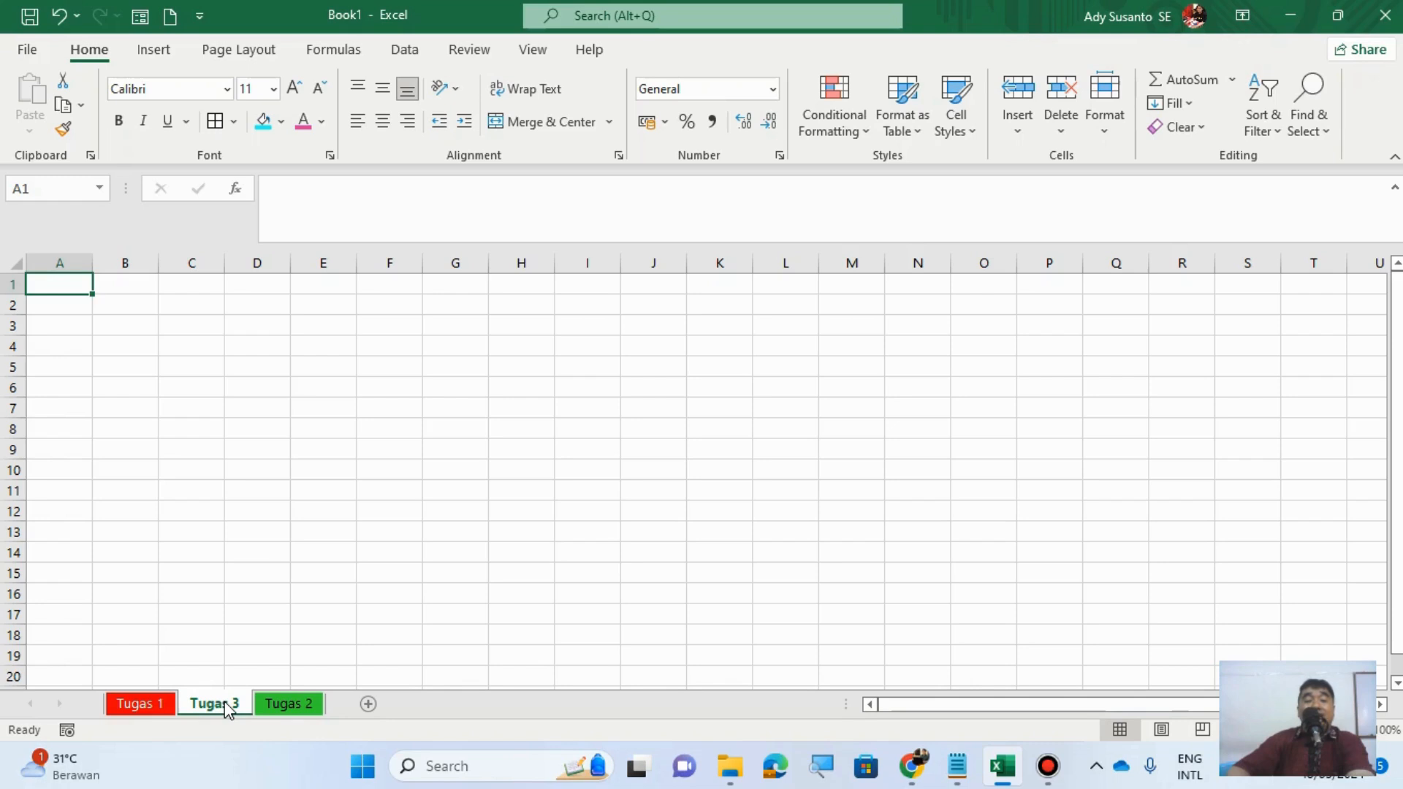
left_click_drag(226, 708, 347, 714)
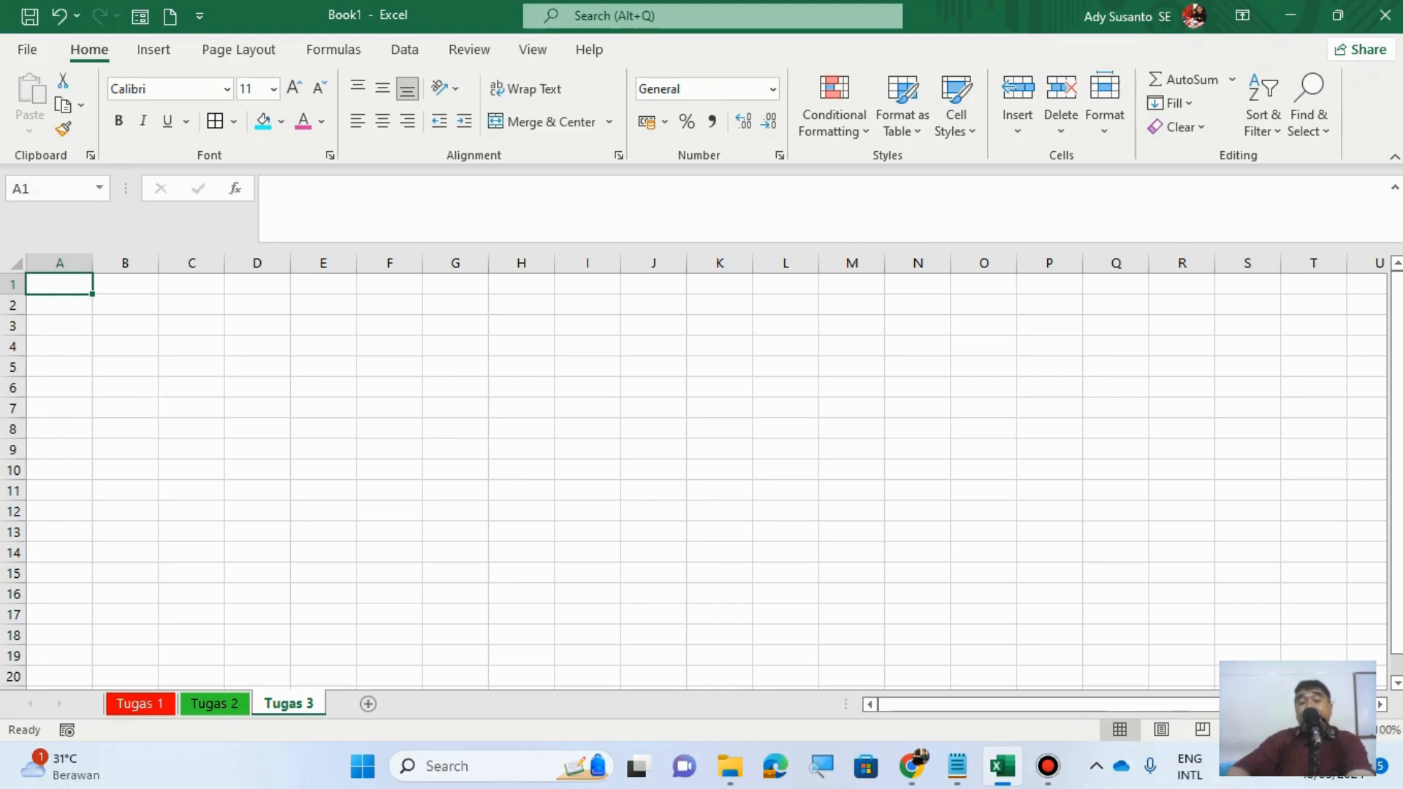
Step: Enter the label Tanggal in cell A1 and Waktu in cell A2 of the Tugas 3 sheet
left_click(1361, 730)
left_click(1361, 730)
left_click(1361, 730)
left_click(1362, 730)
left_click(1361, 730)
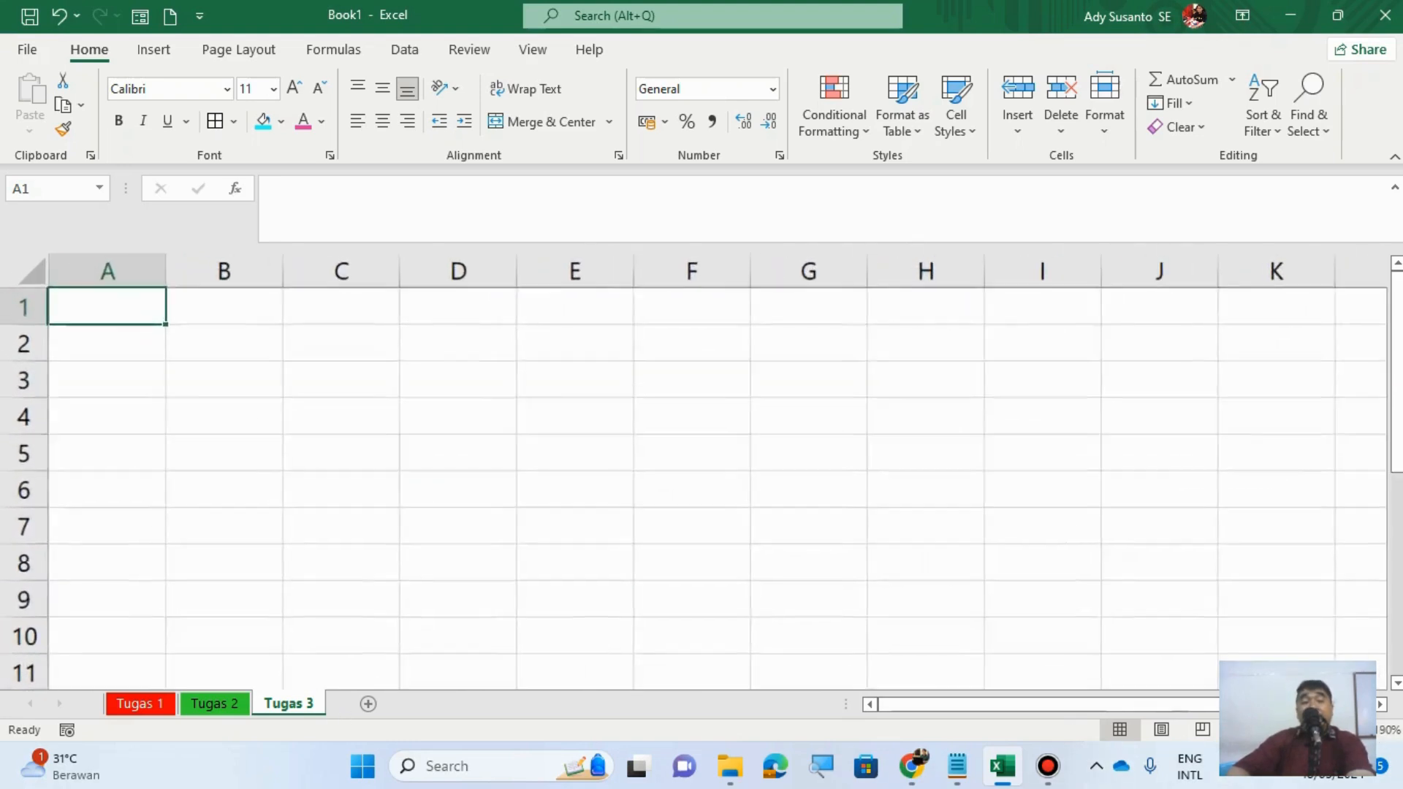
left_click(1361, 730)
left_click(1361, 730)
left_click(1361, 730)
left_click(1361, 730)
left_click(1362, 730)
left_click(1361, 730)
left_click(1361, 730)
left_click(1361, 730)
left_click(1362, 730)
left_click(1361, 729)
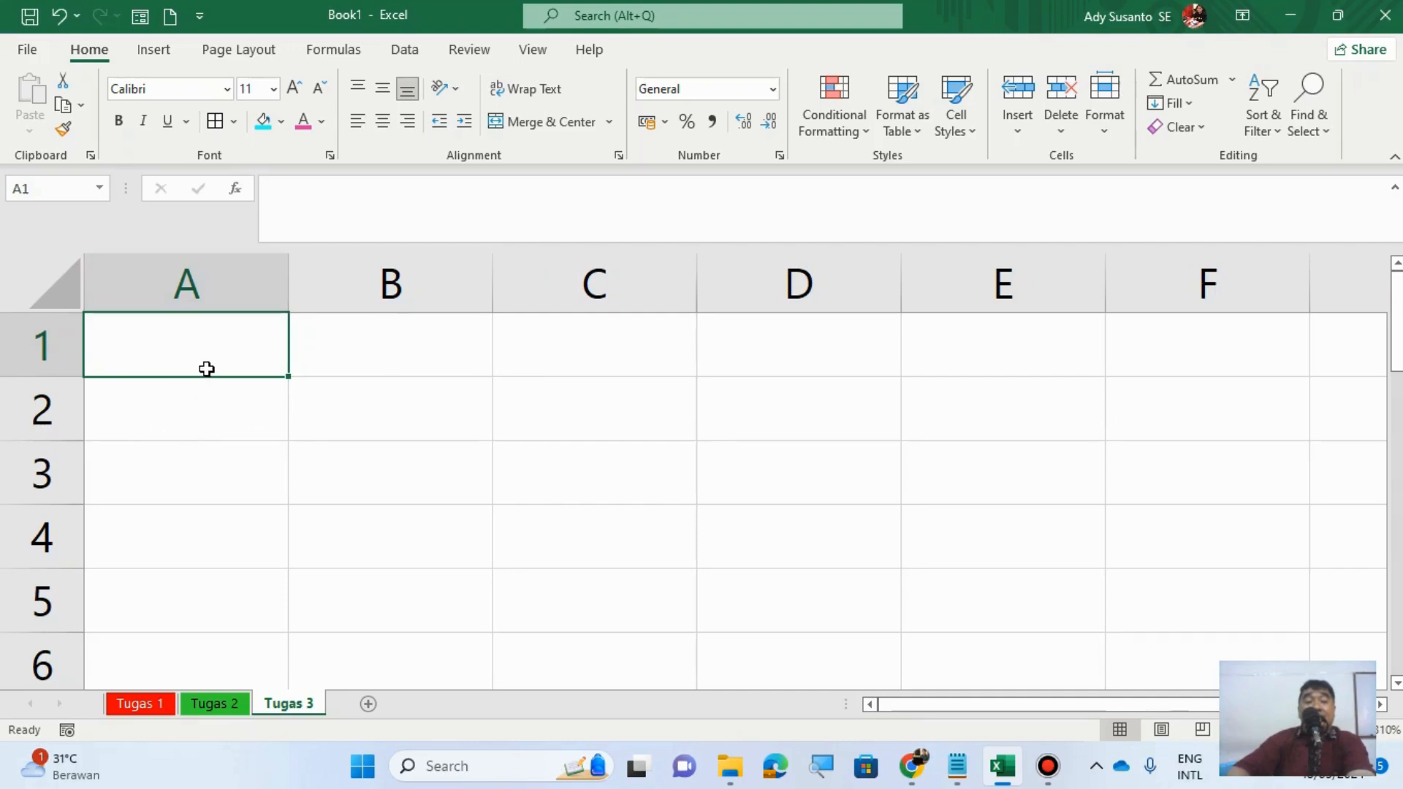
type("Ta ")
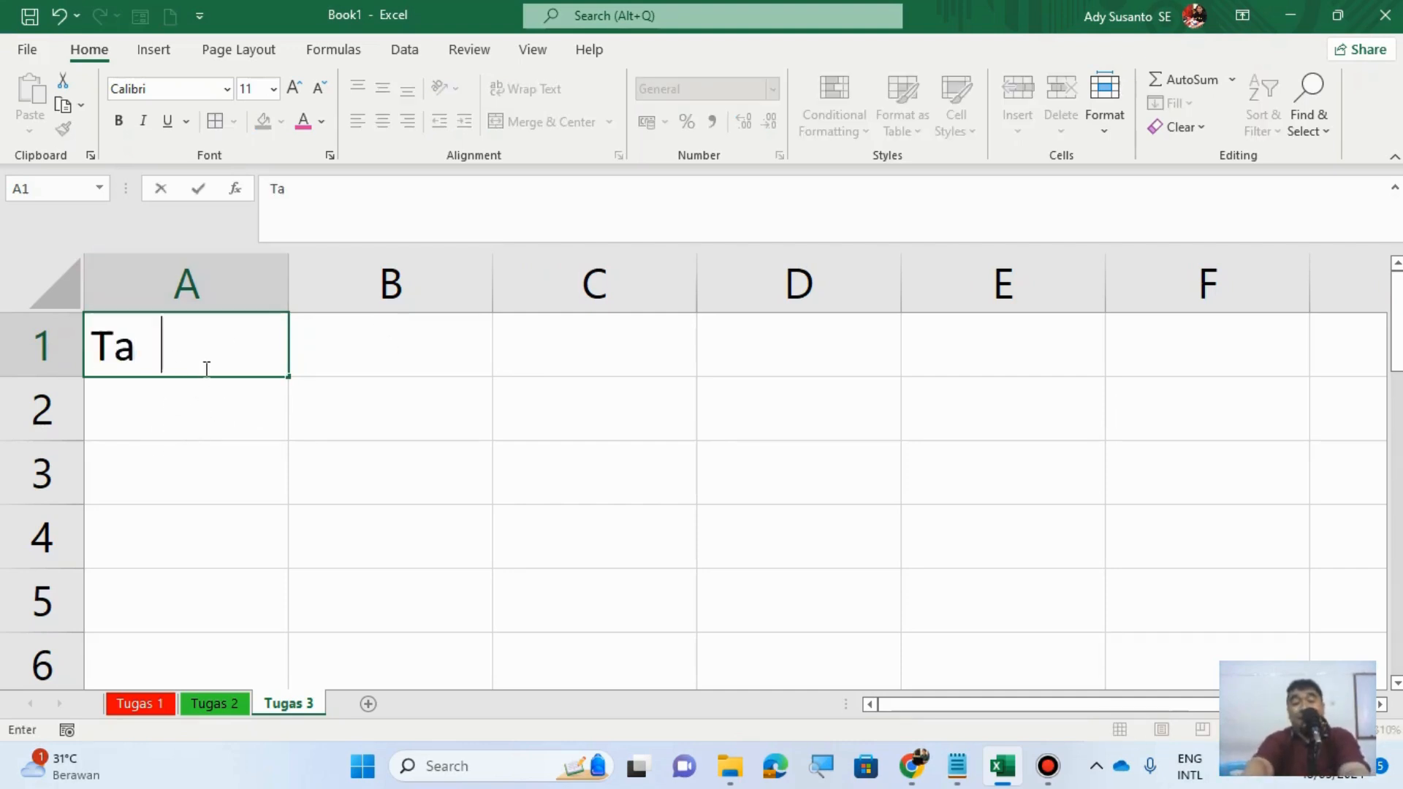
type("nggal")
key("Return")
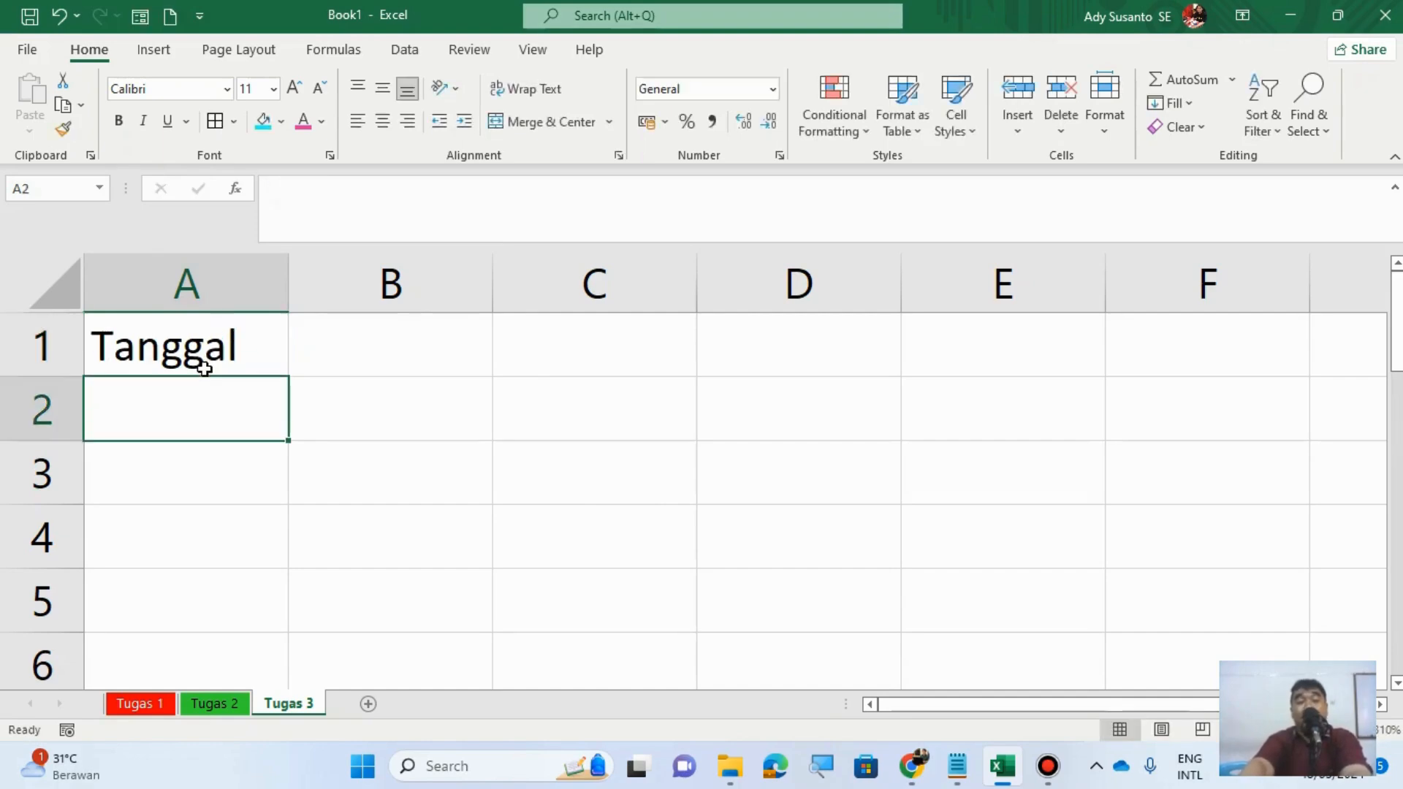
type("Waktu")
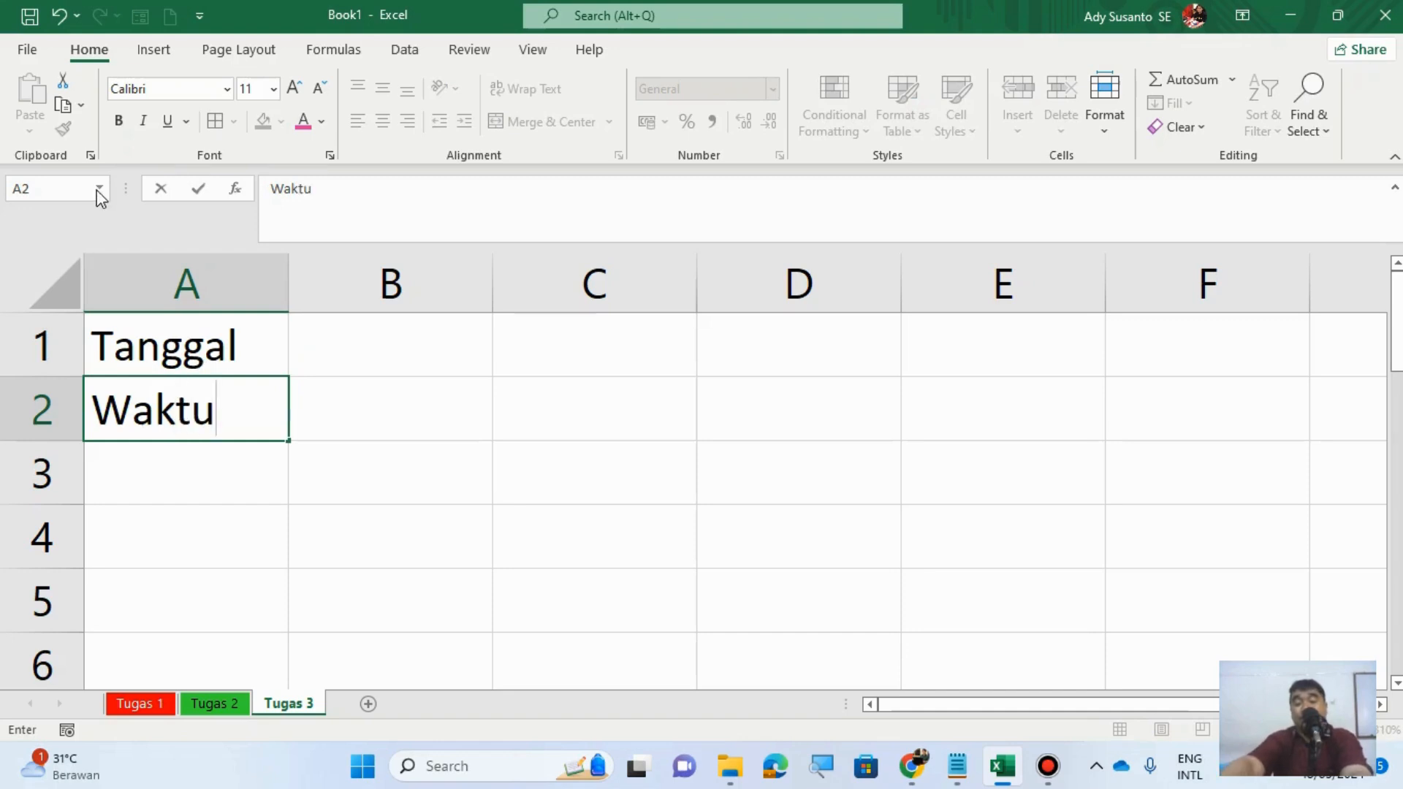
key("Tab")
Step: Enter the date 08/04/2024 in cell B1 and the time 16:45:53 in cell B2
key("Up")
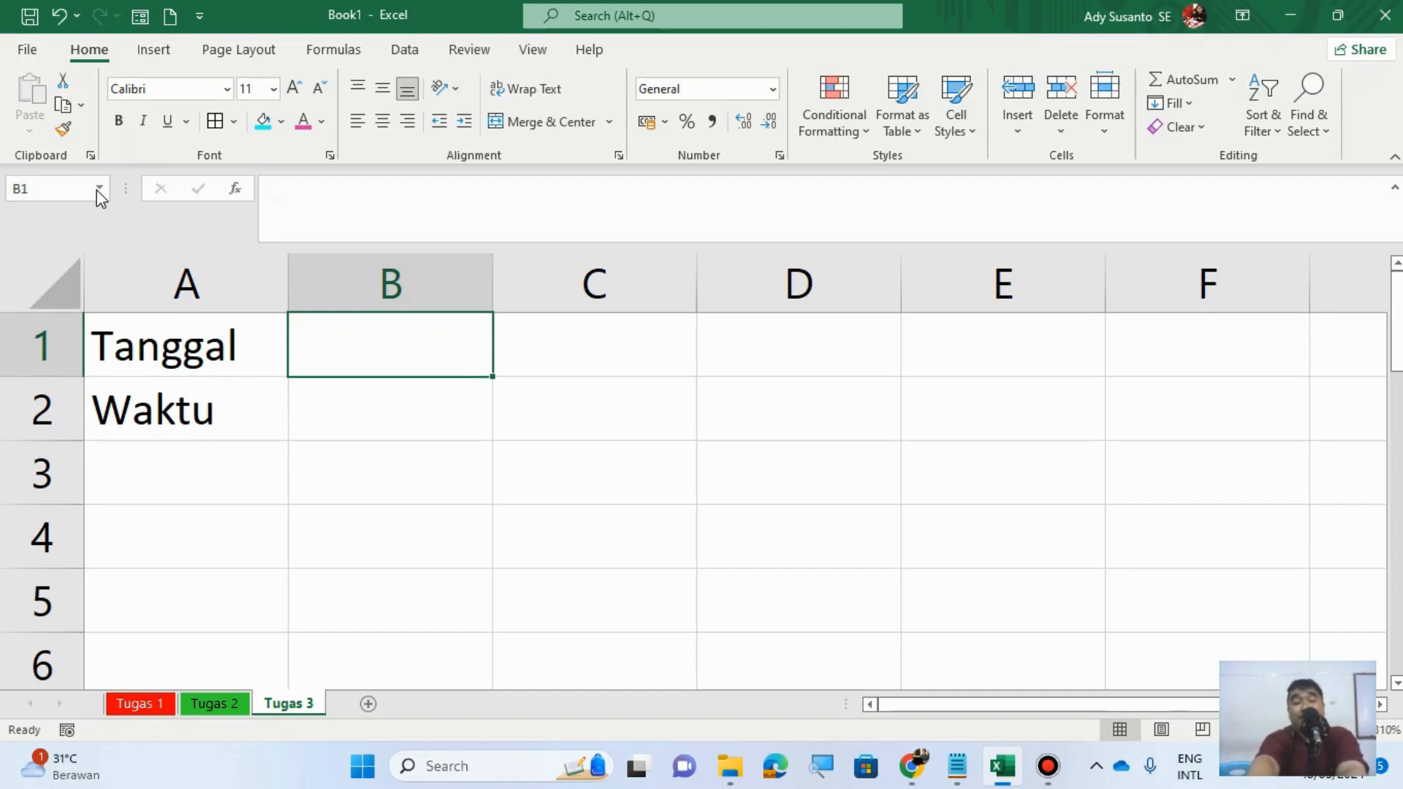
type("8")
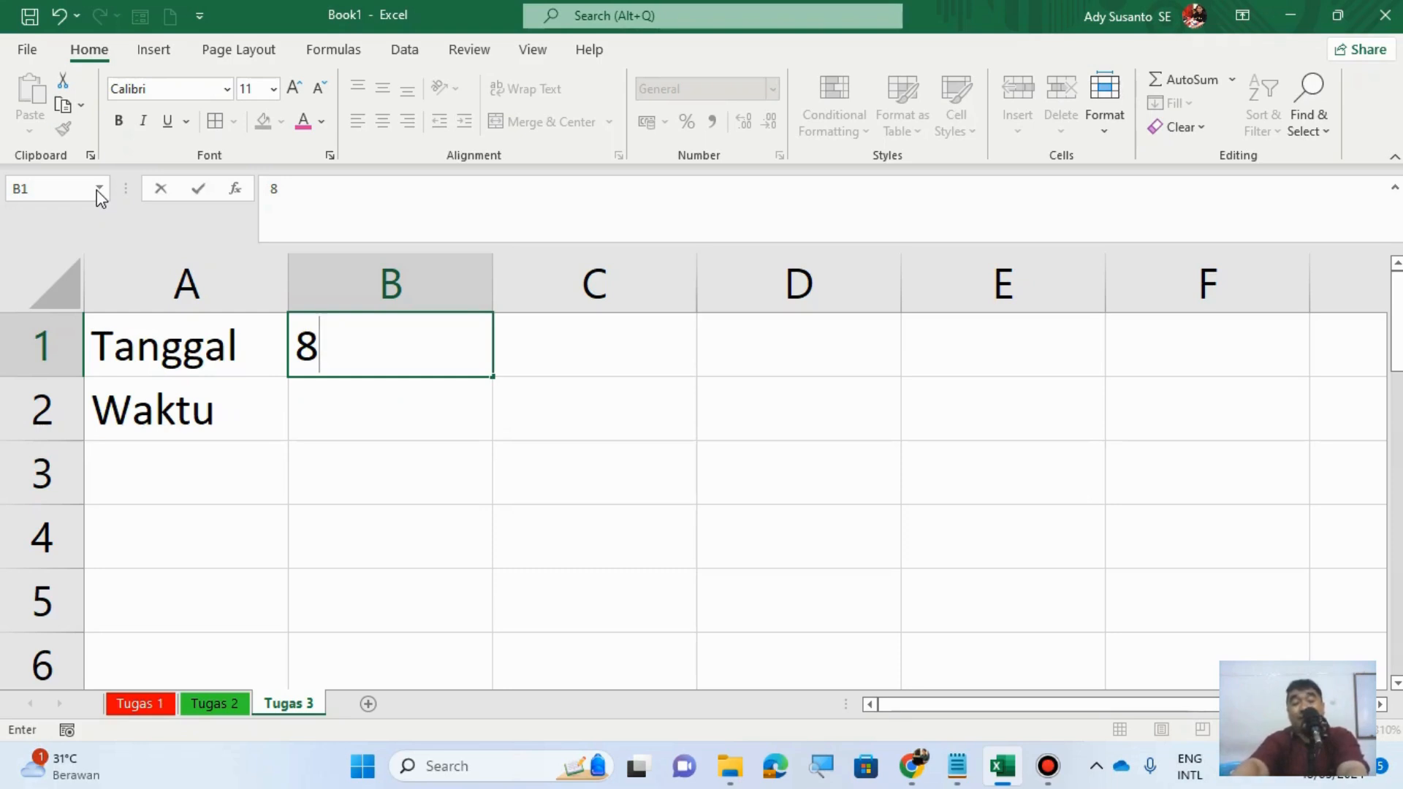
type("/04/2024")
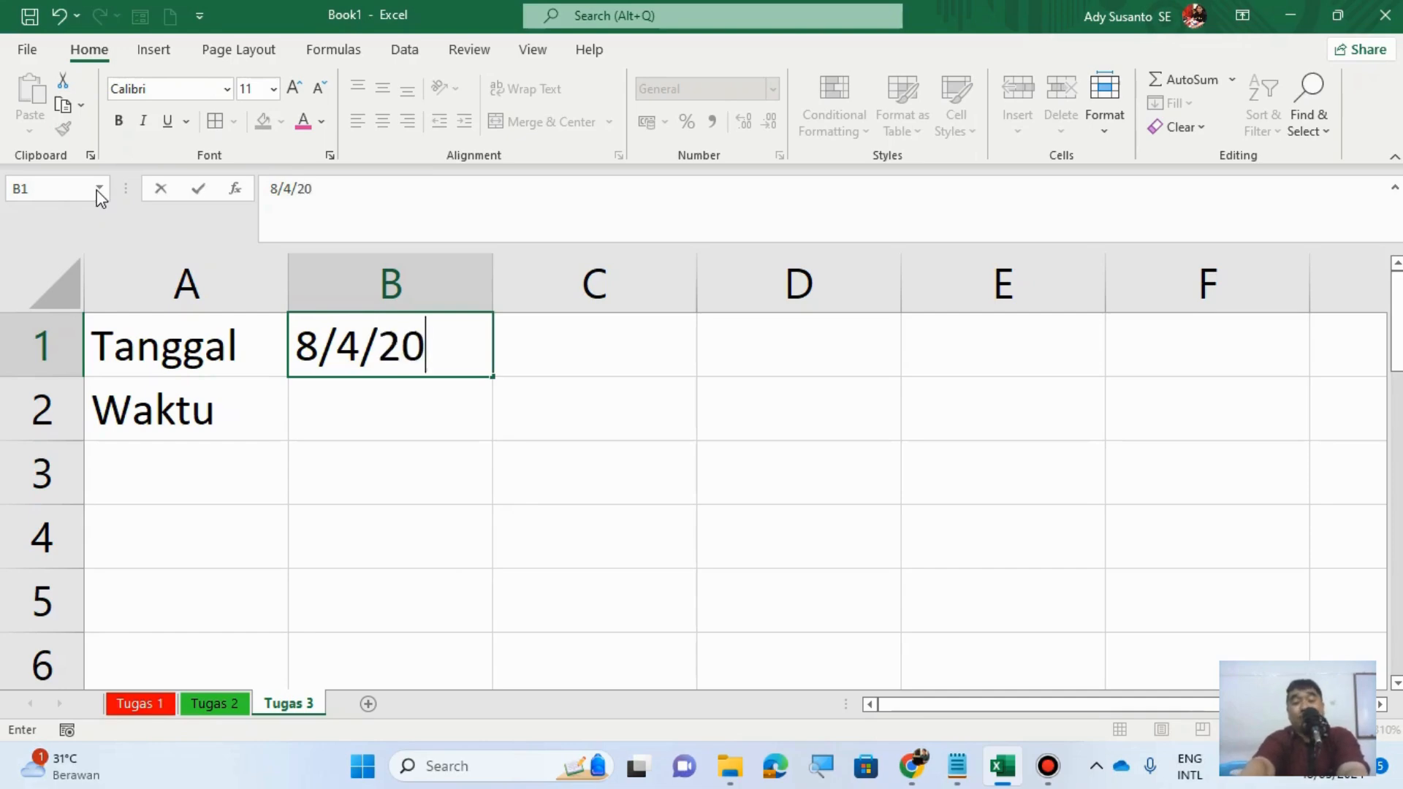
key("Return")
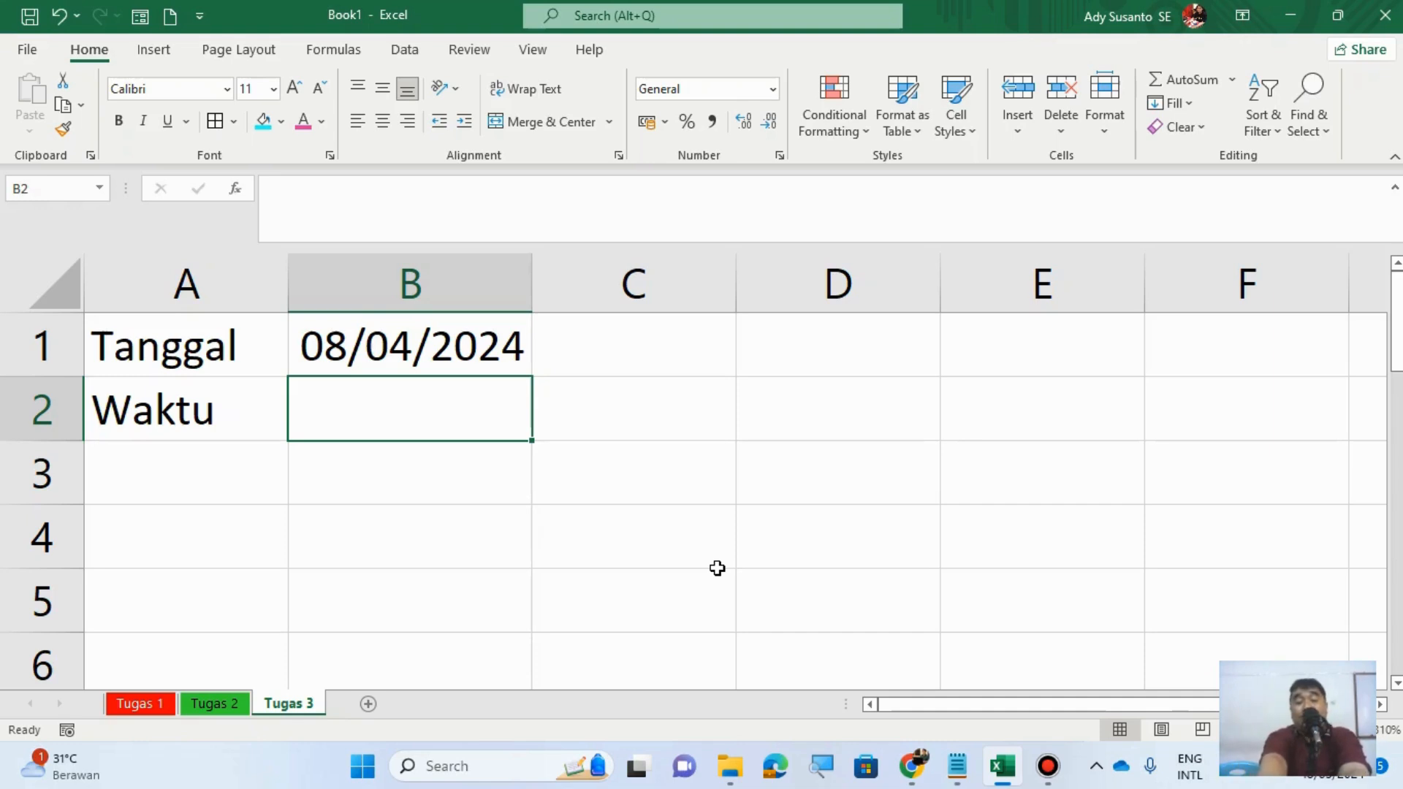
type("16")
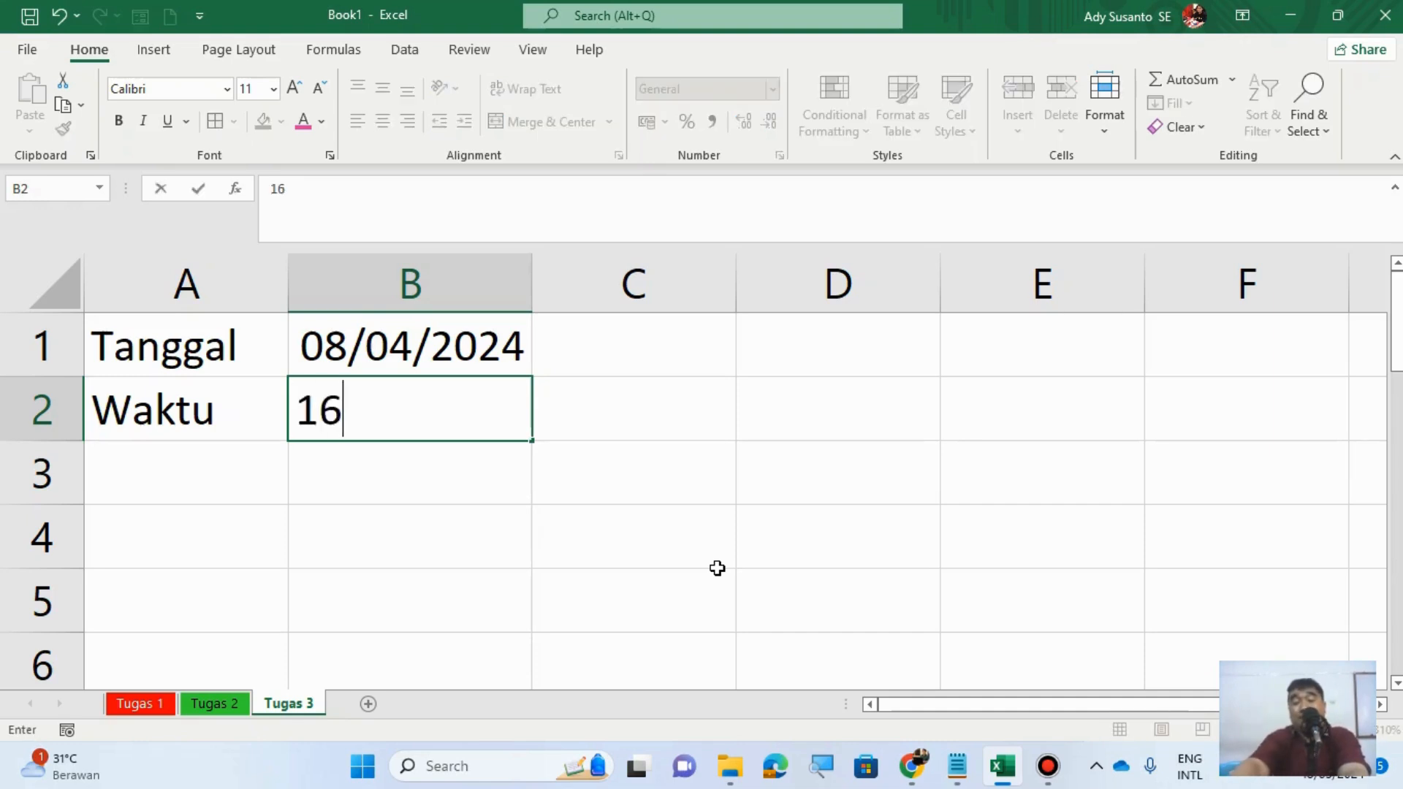
type(":45:")
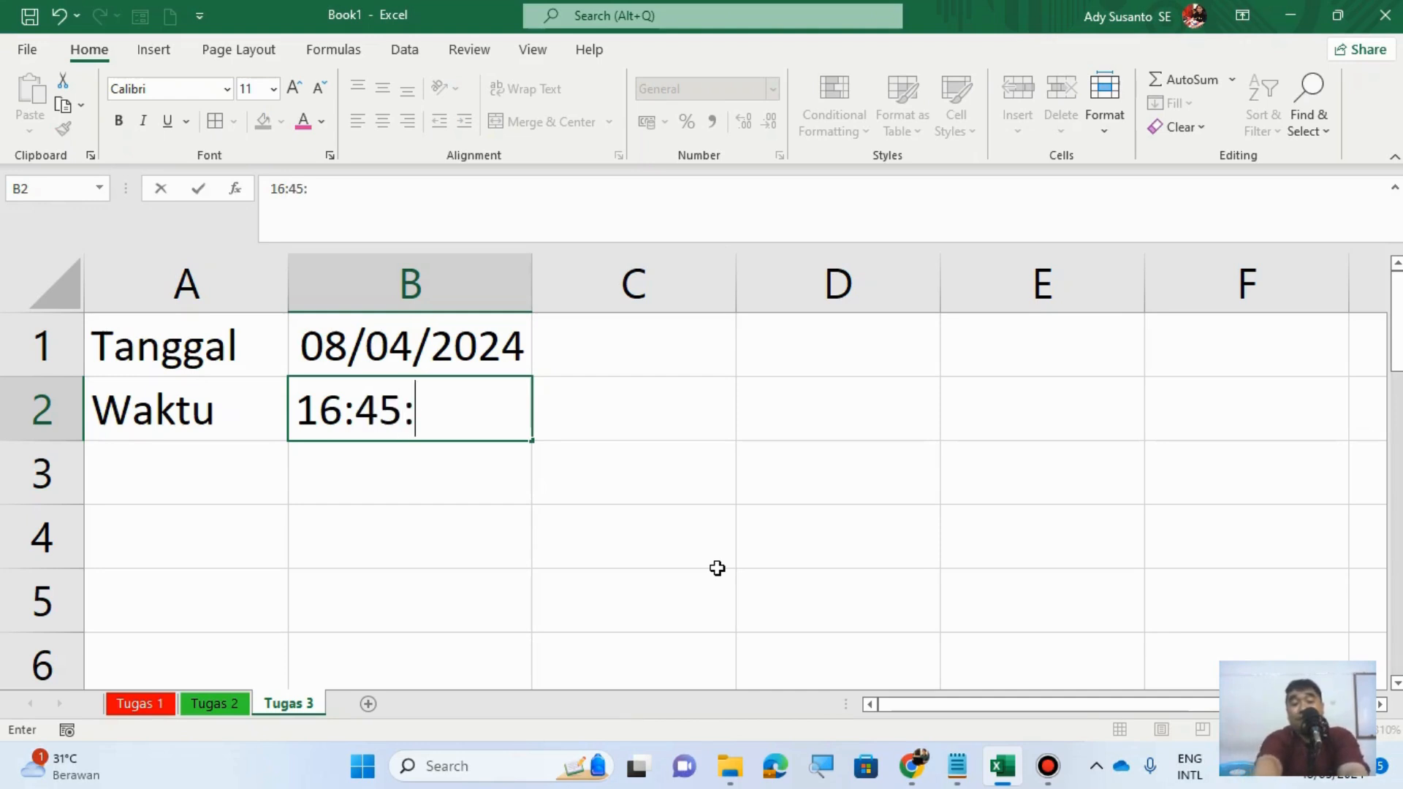
type("53")
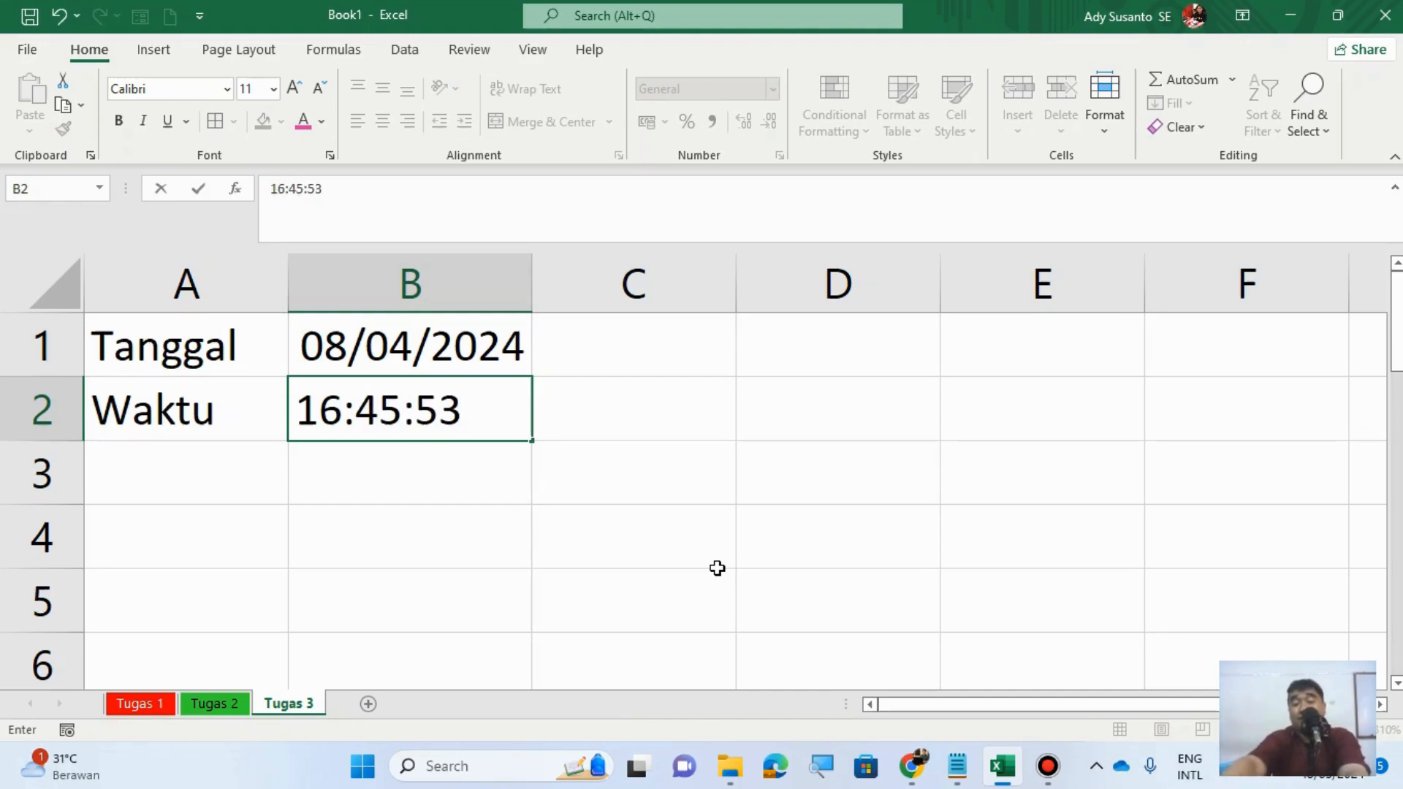
key("Return")
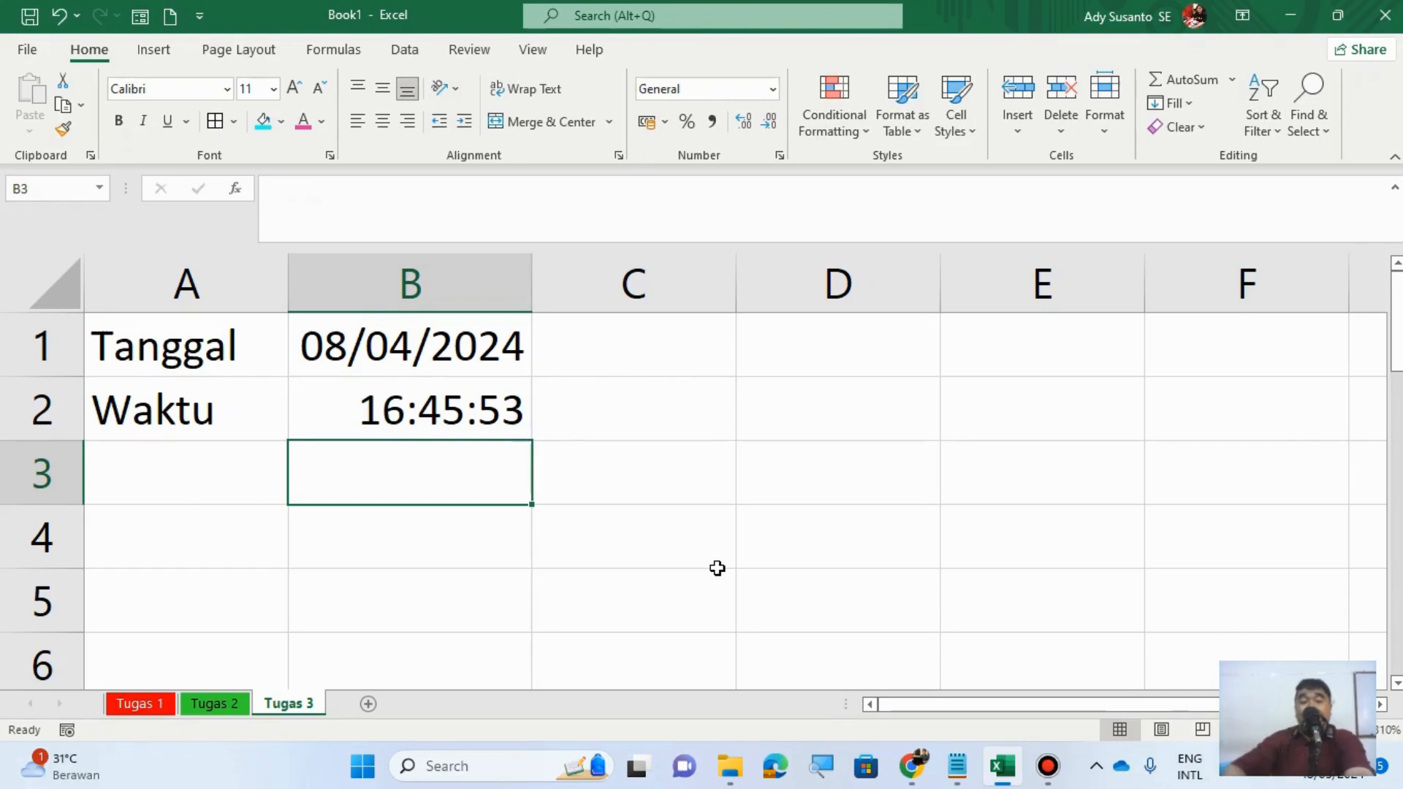
Step: Format the date in B1 with the Indonesian locale and the 14 Maret 2012 date type
left_click(445, 349)
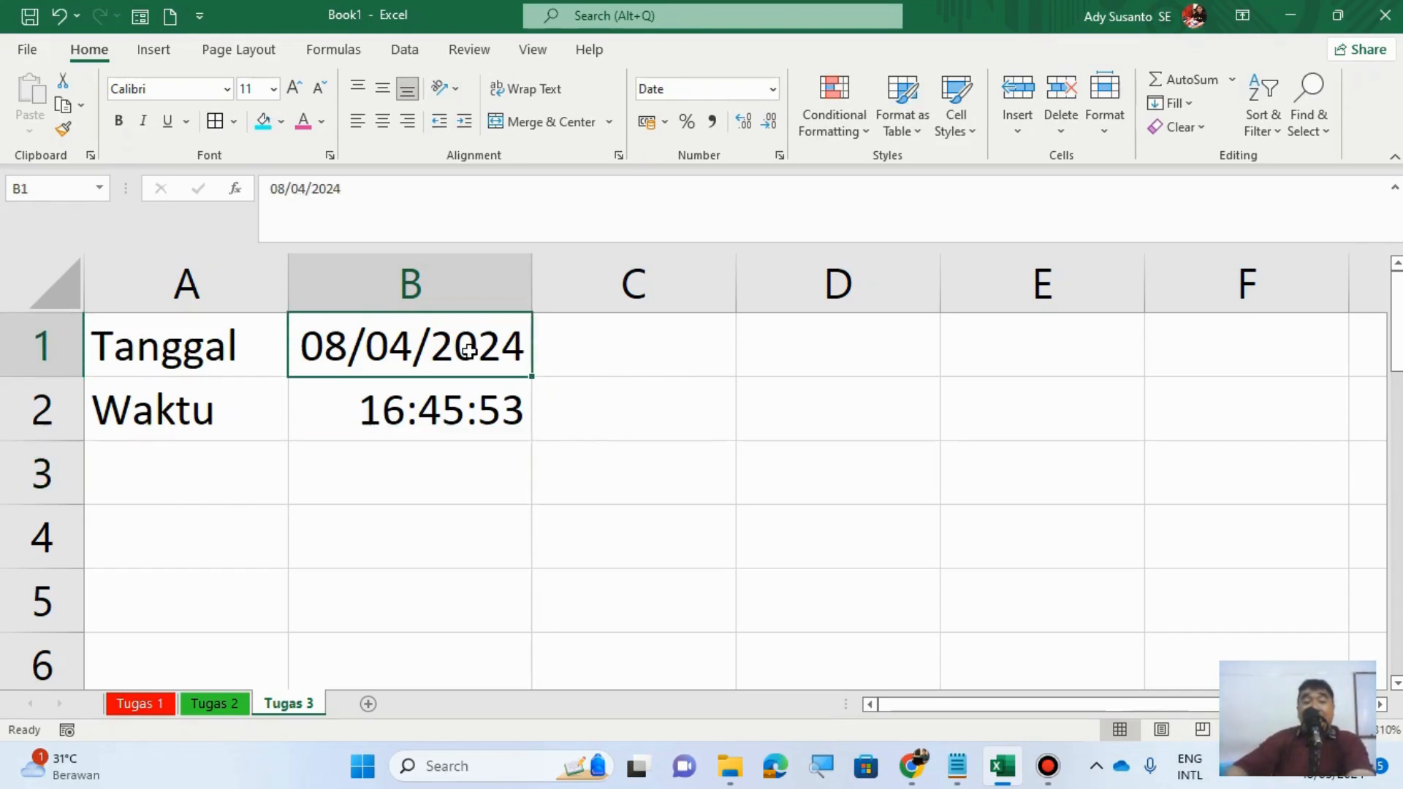
right_click(469, 351)
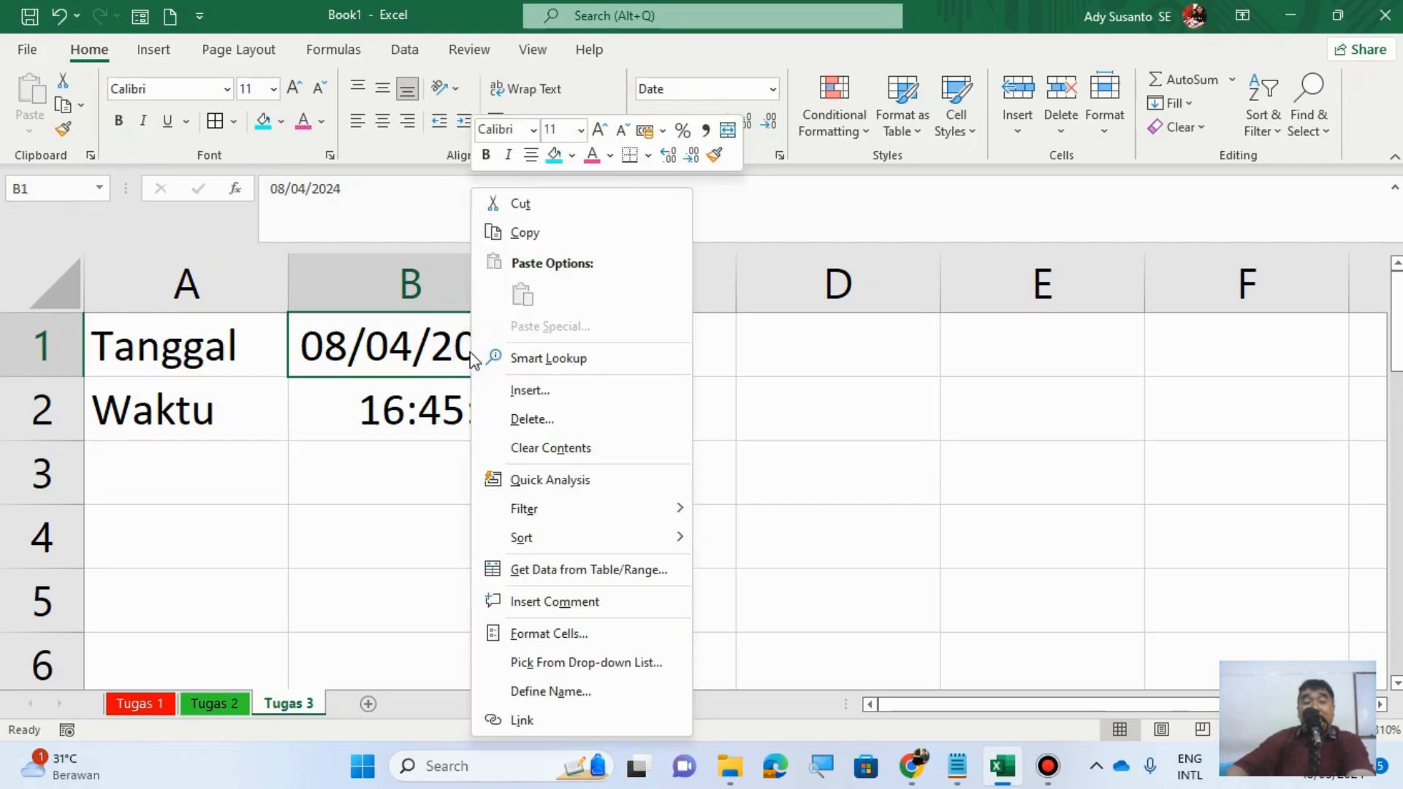
left_click(593, 633)
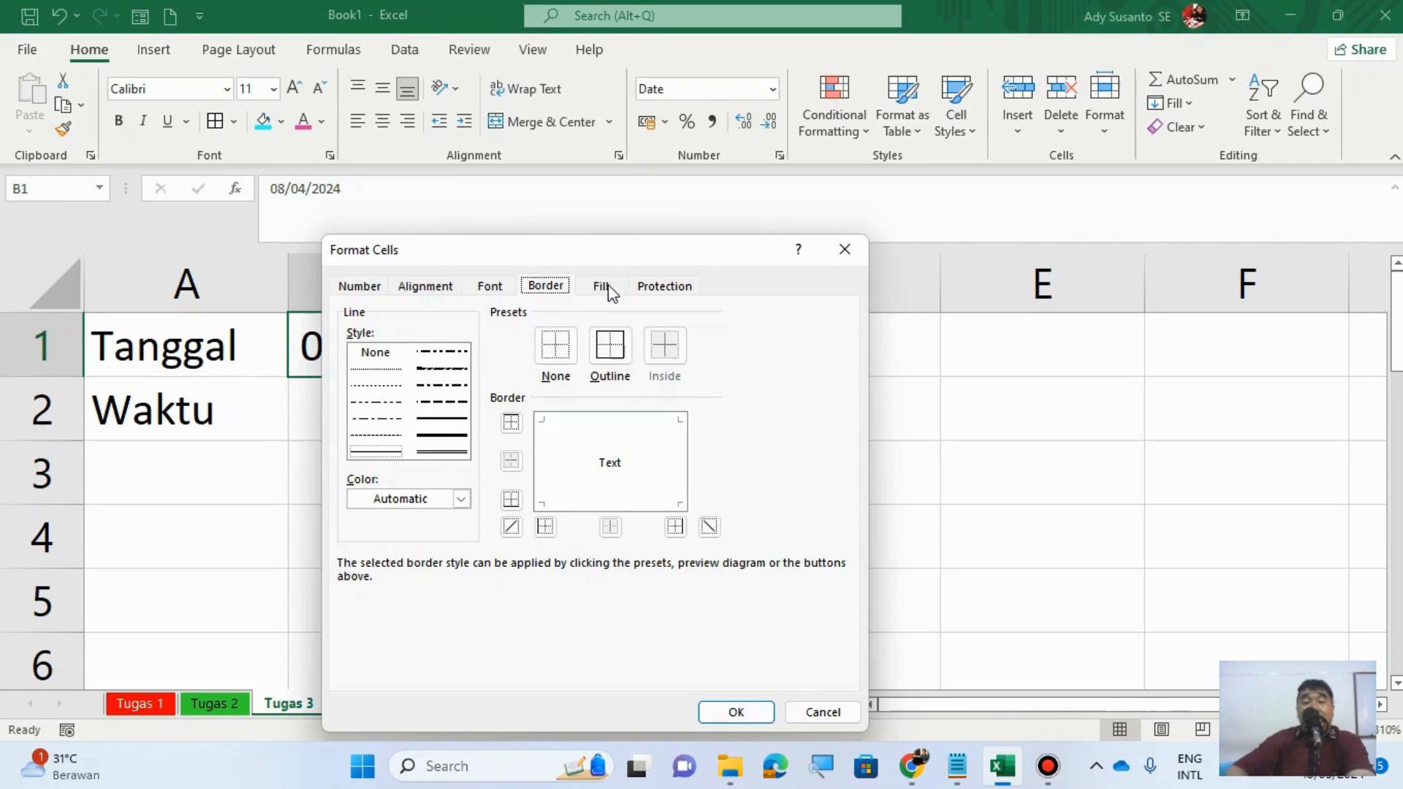
left_click(359, 286)
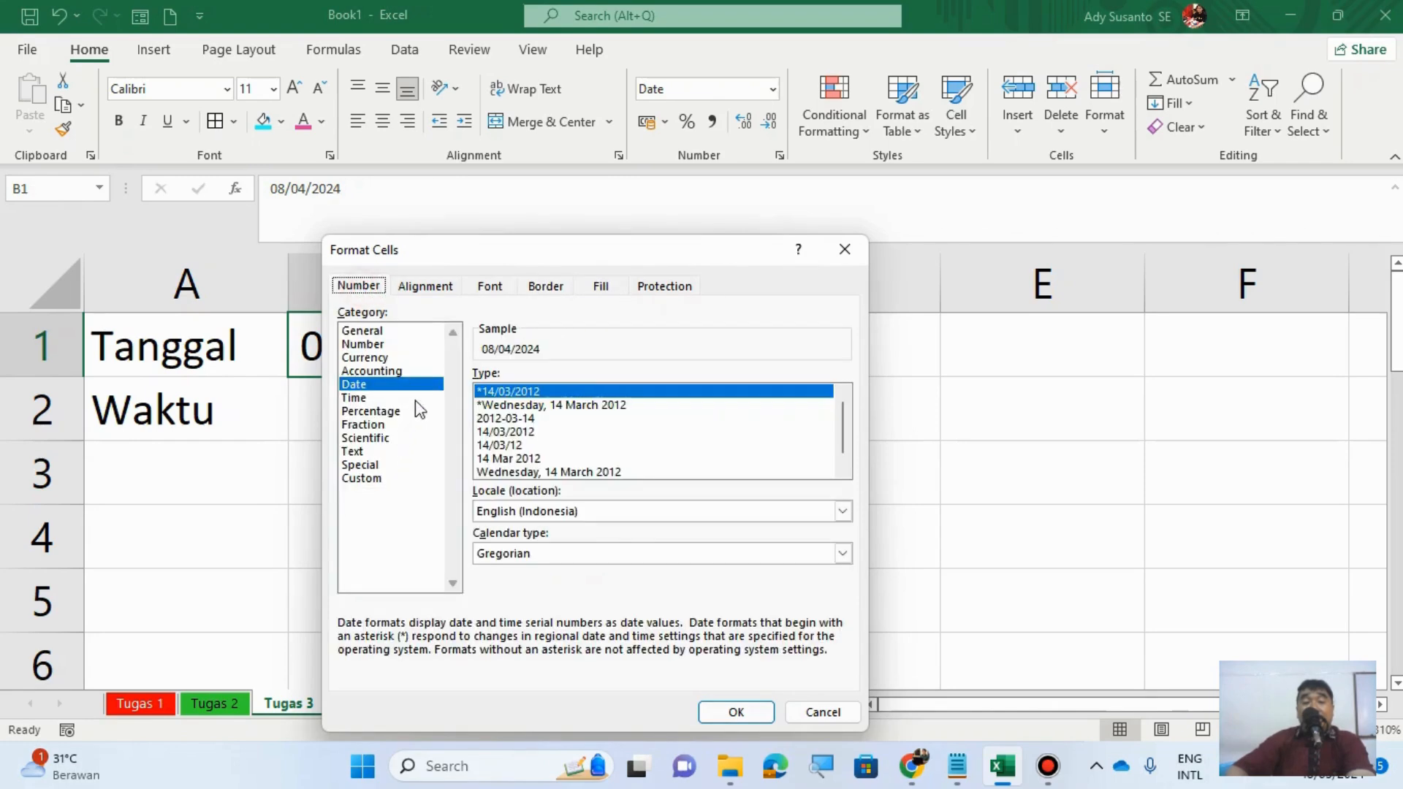
left_click(533, 513)
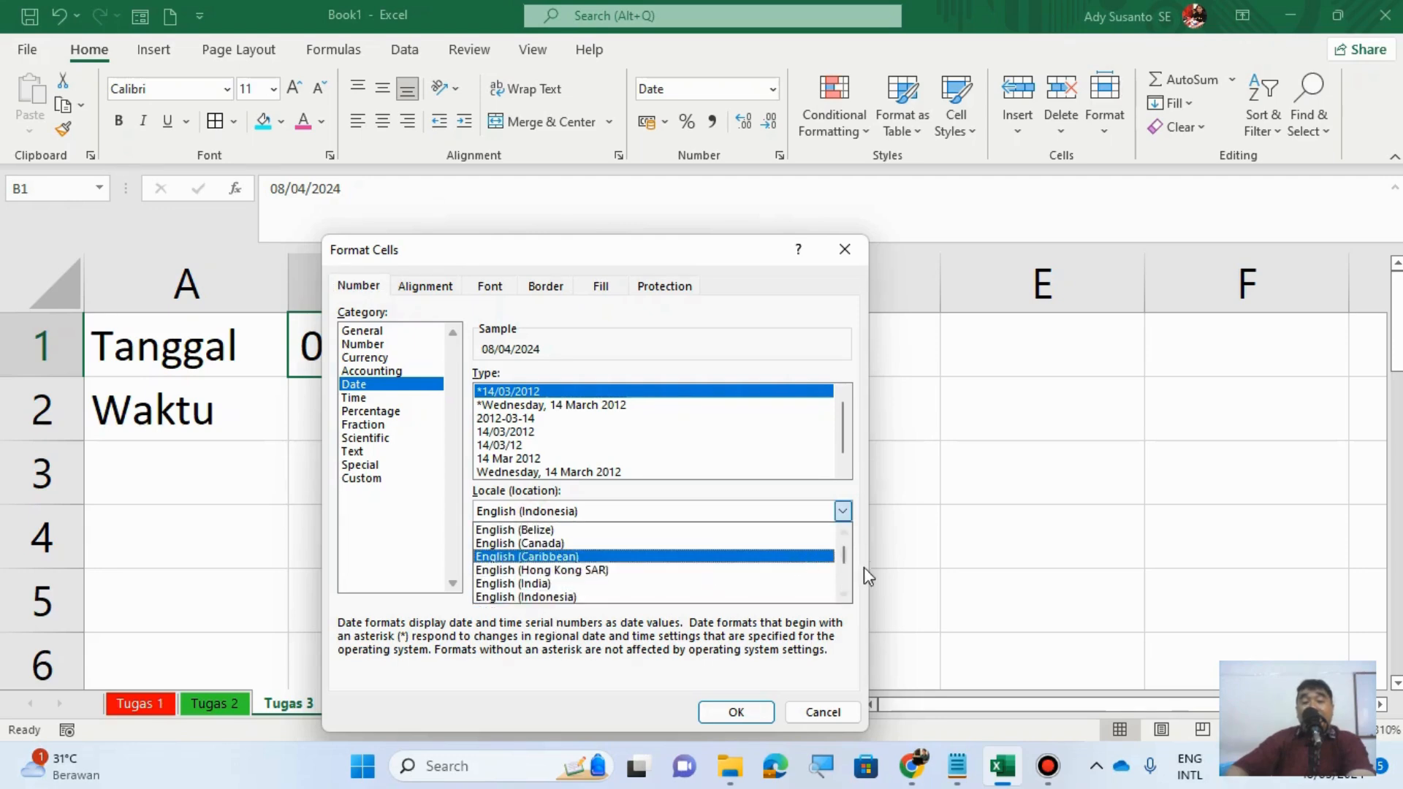
left_click_drag(842, 564, 845, 533)
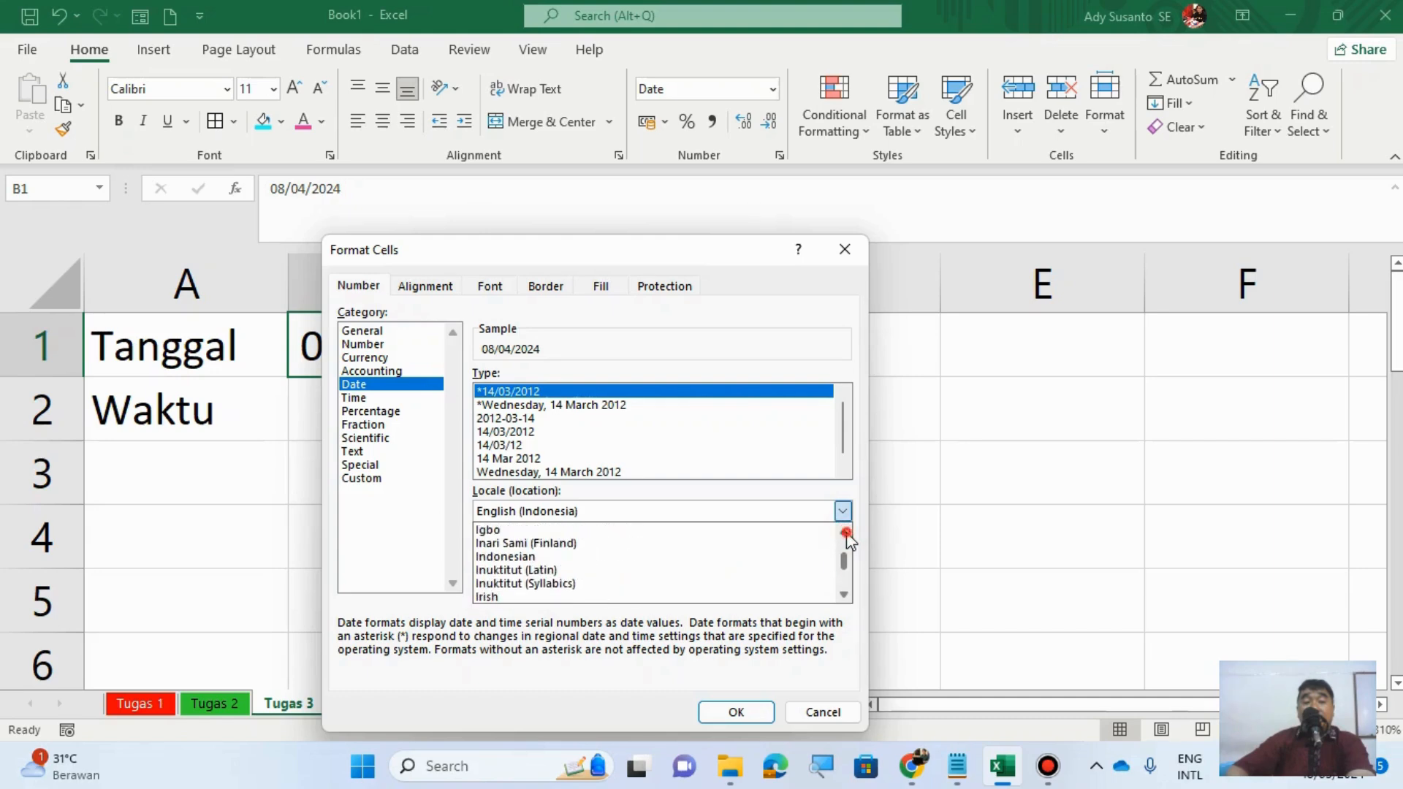
left_click(694, 557)
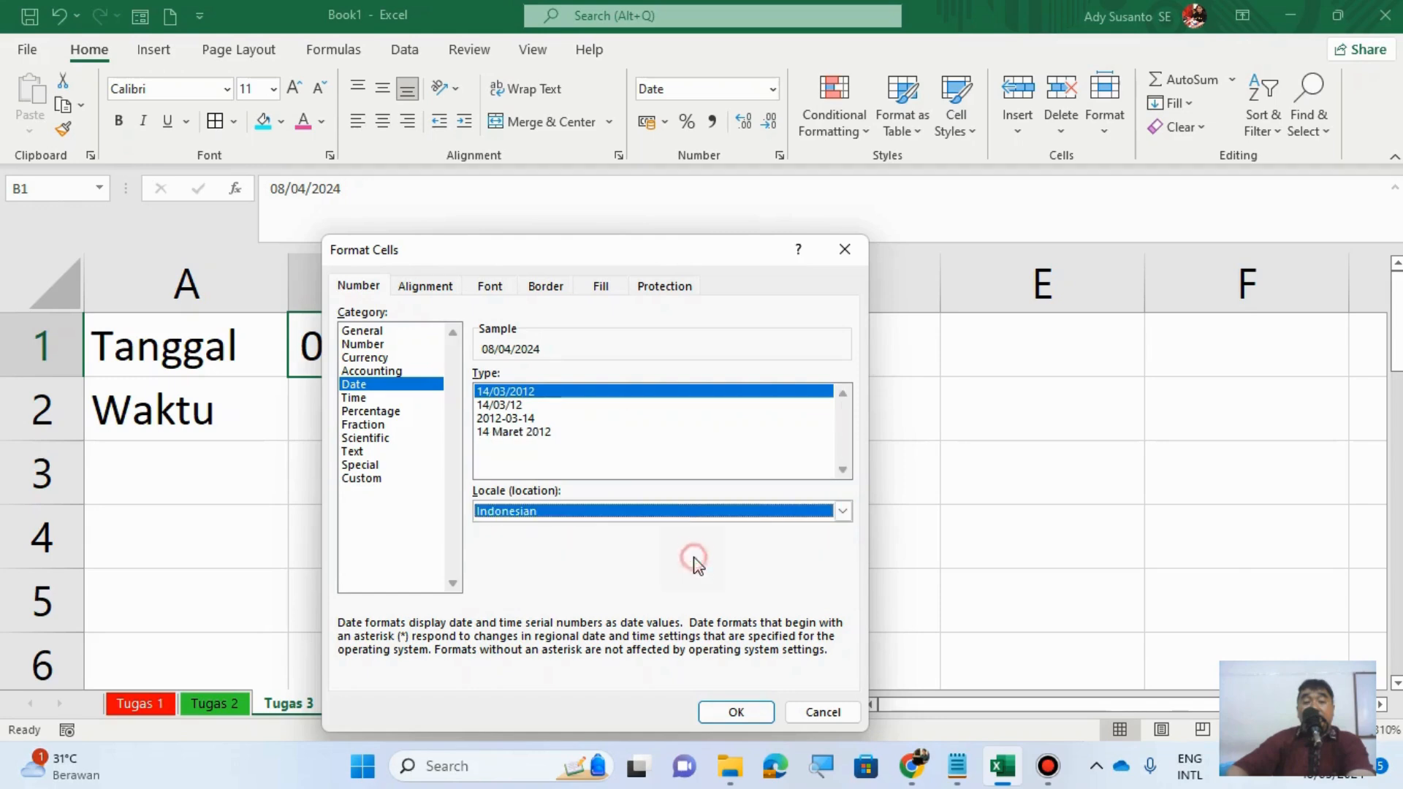
left_click(531, 431)
left_click(729, 713)
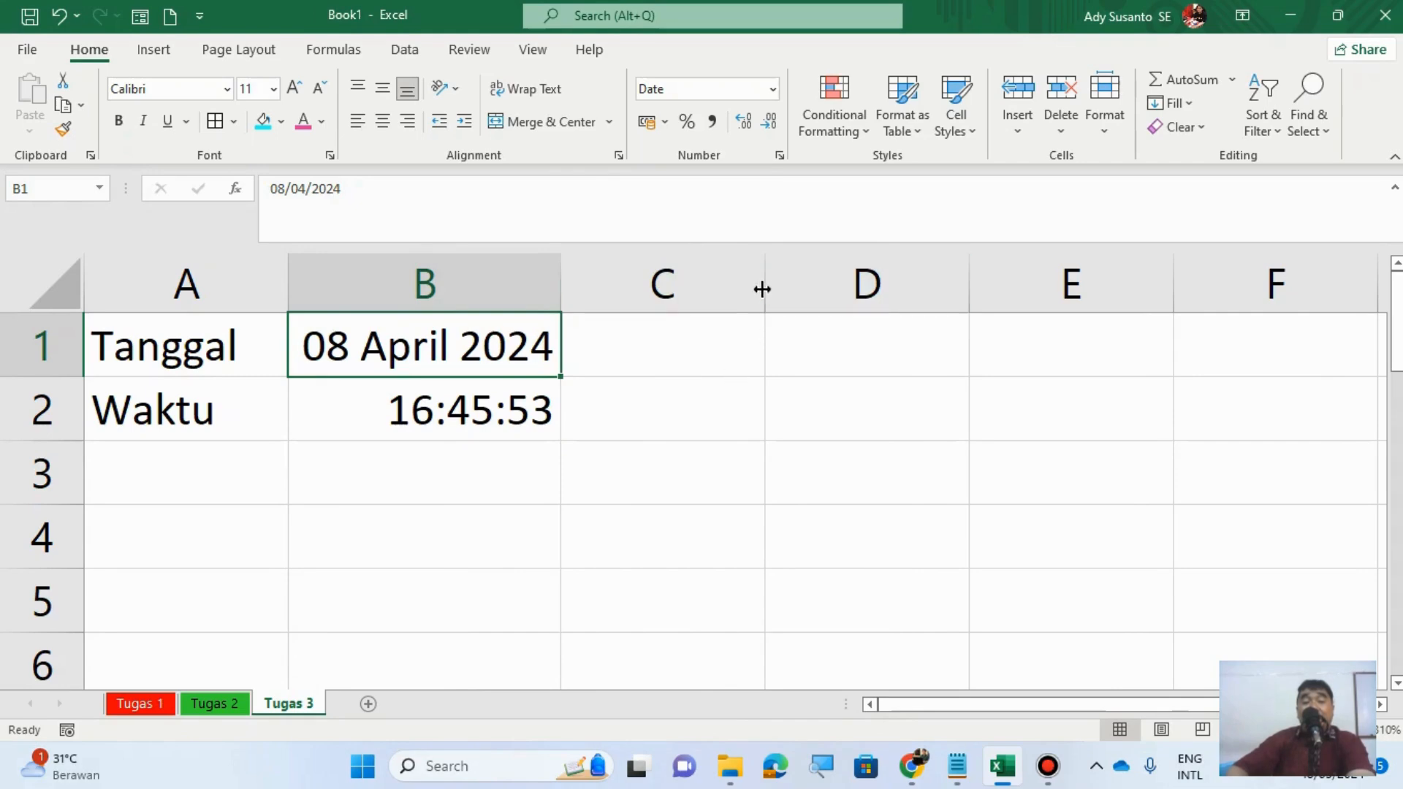
Step: Narrow column C to a thin spacer and enter the heading Bagian Tanggal in cell D1
left_click_drag(761, 288, 595, 307)
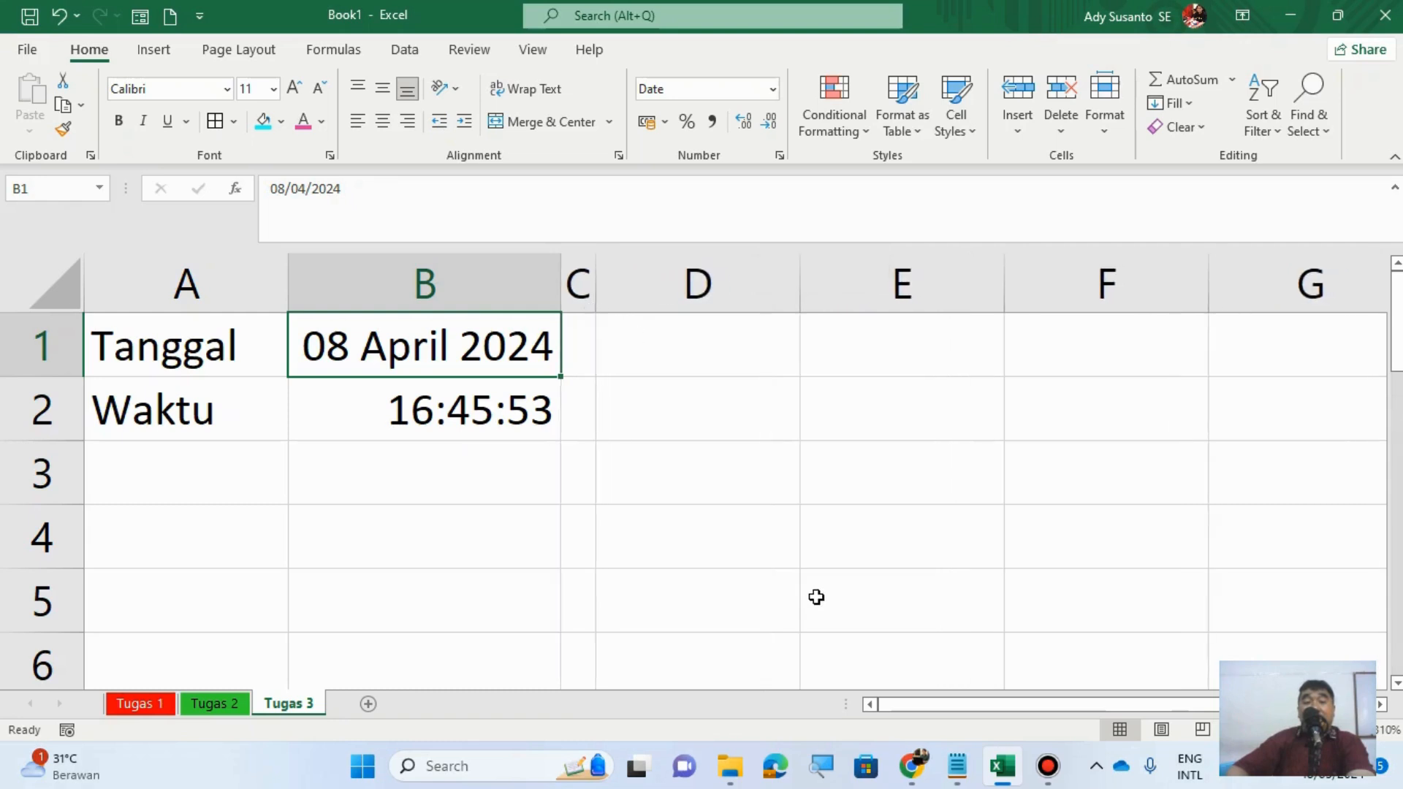
left_click(731, 349)
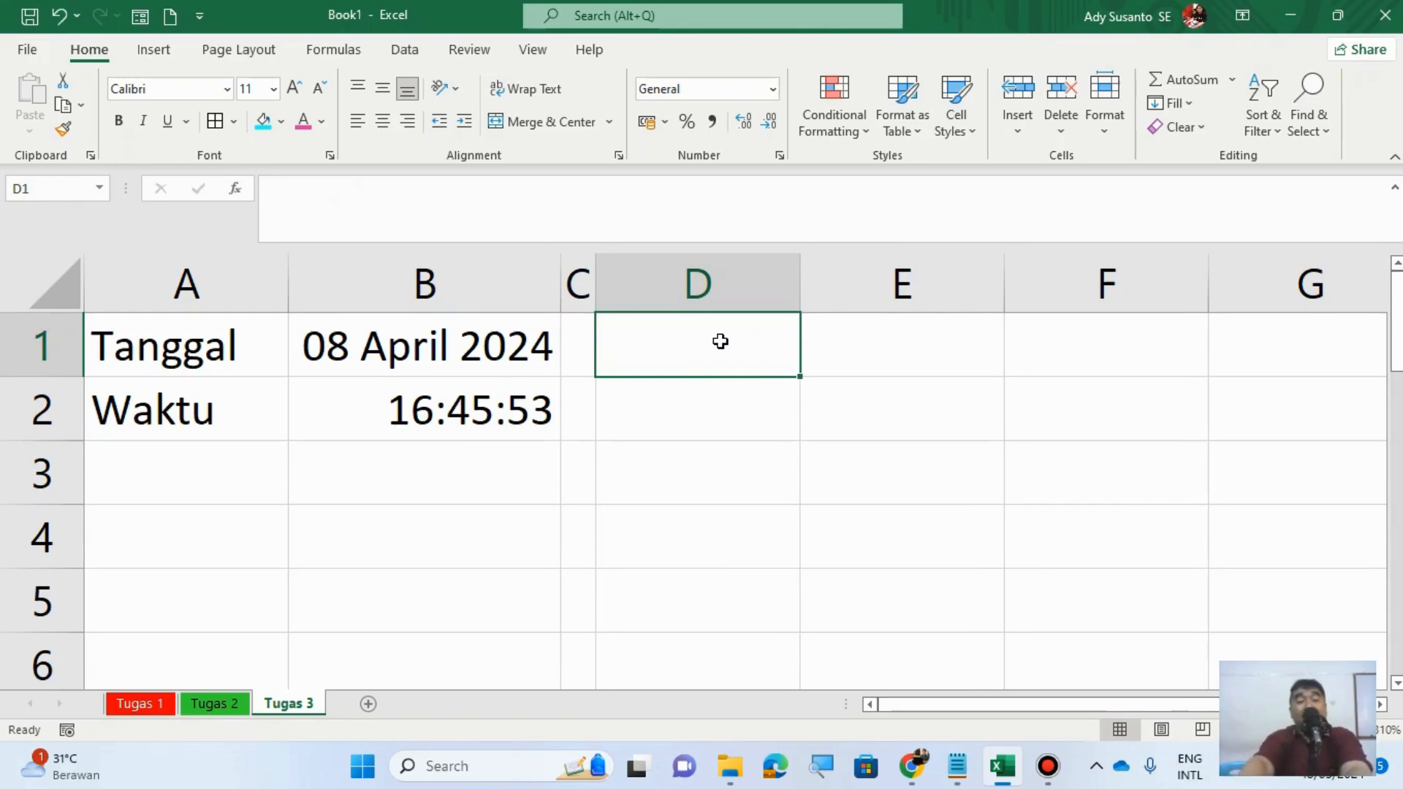
type("Bagian")
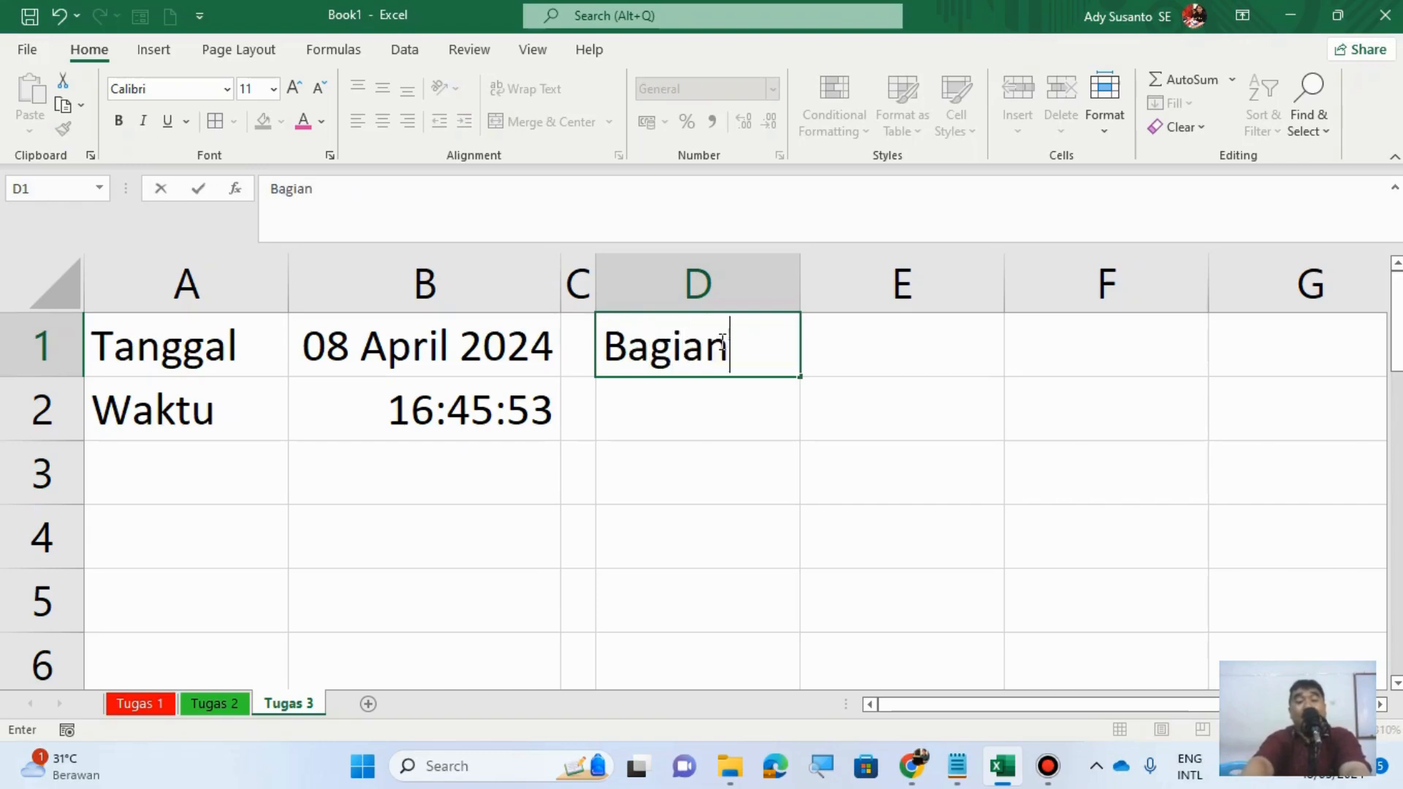
type(" Tangg")
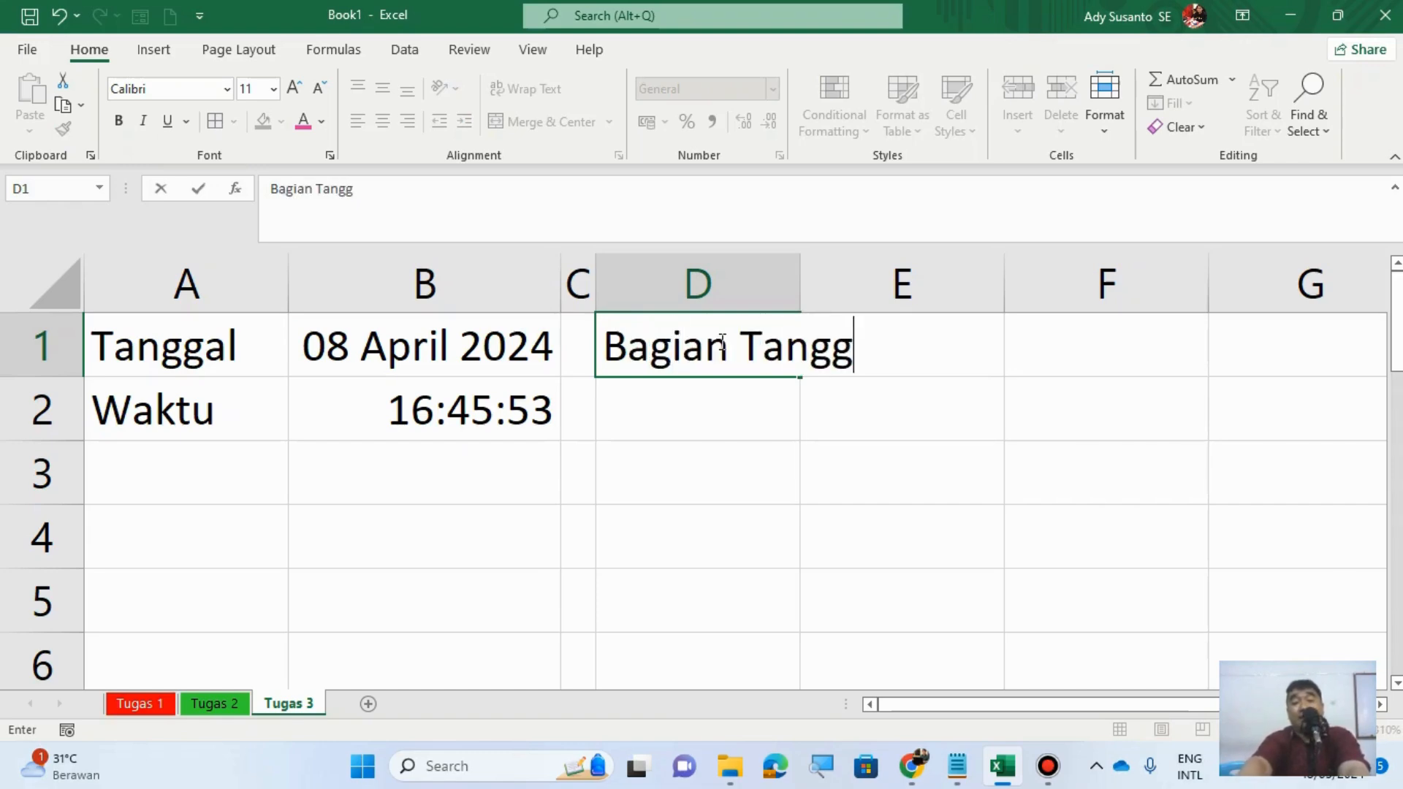
type("al")
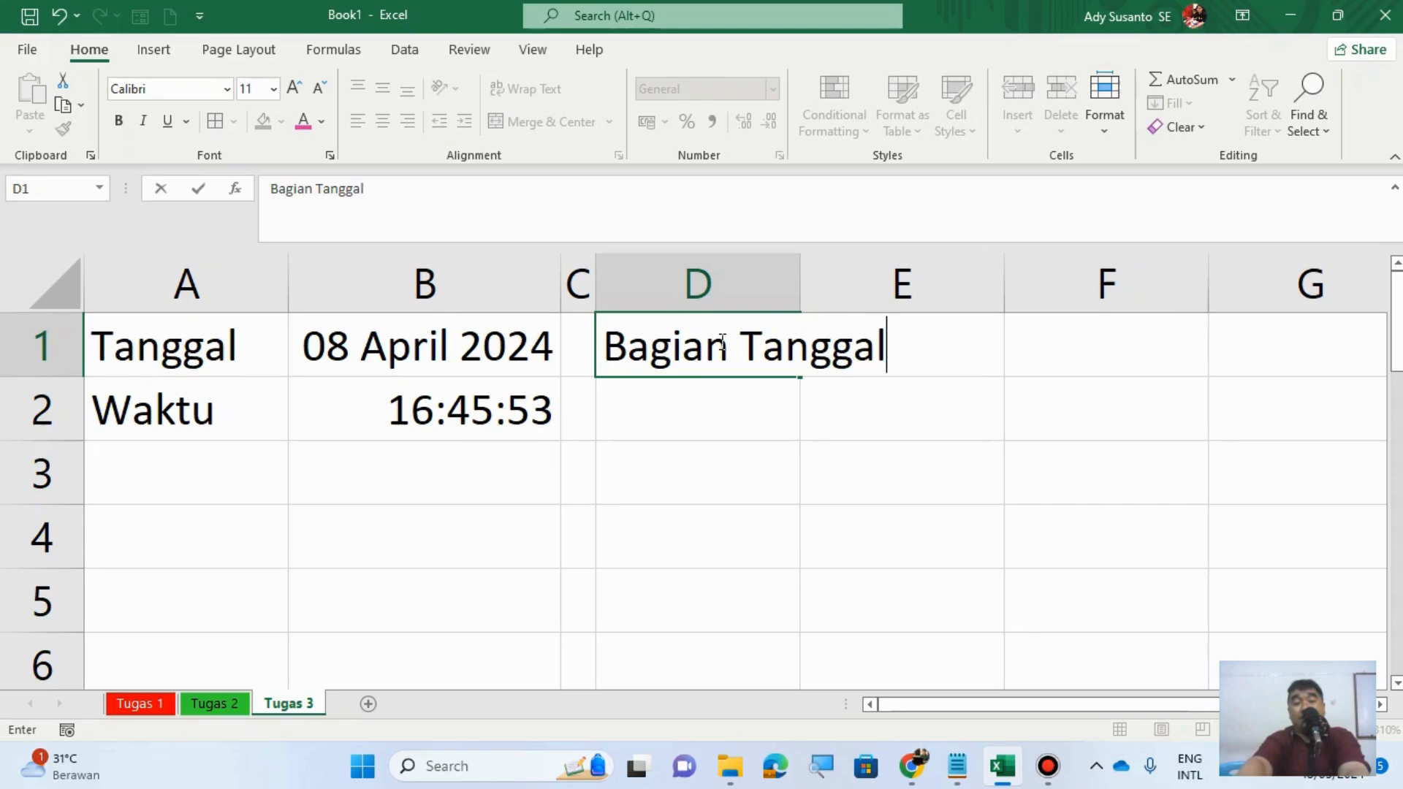
key("Return")
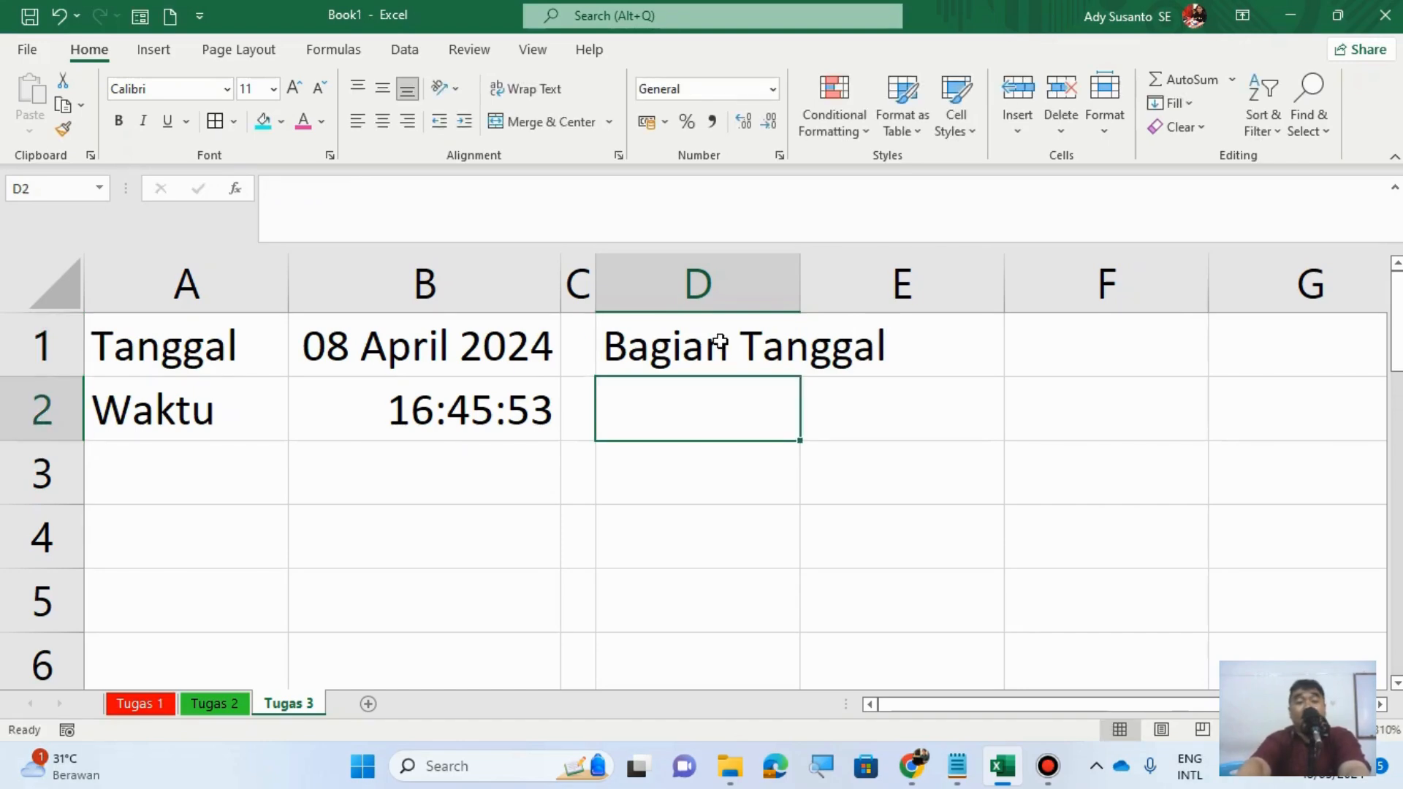
Step: Merge and centre the Bagian Tanggal heading across D1:E1, and enter the labels Tanggal, Bulan and Tahun in D2:D4
left_click_drag(719, 341, 888, 335)
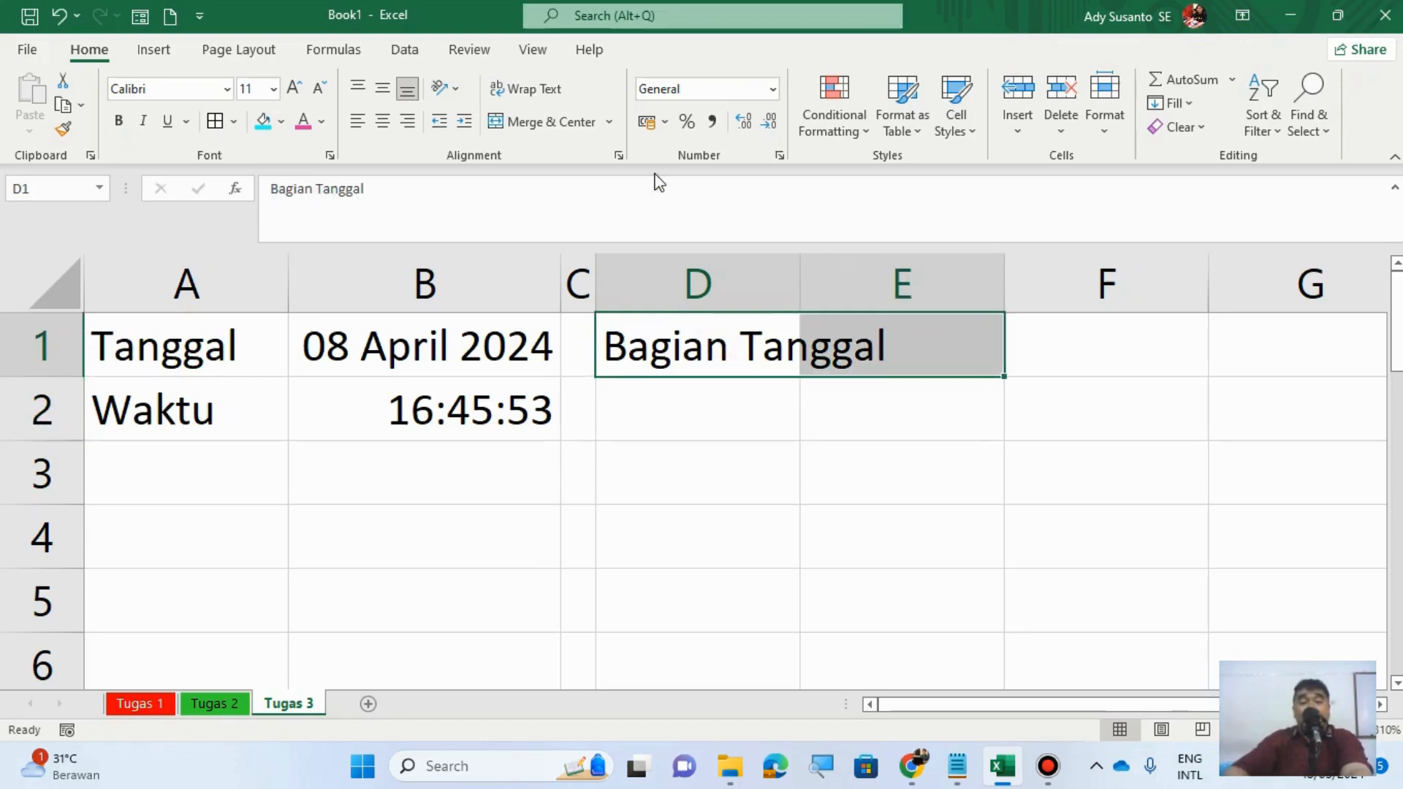
left_click(547, 122)
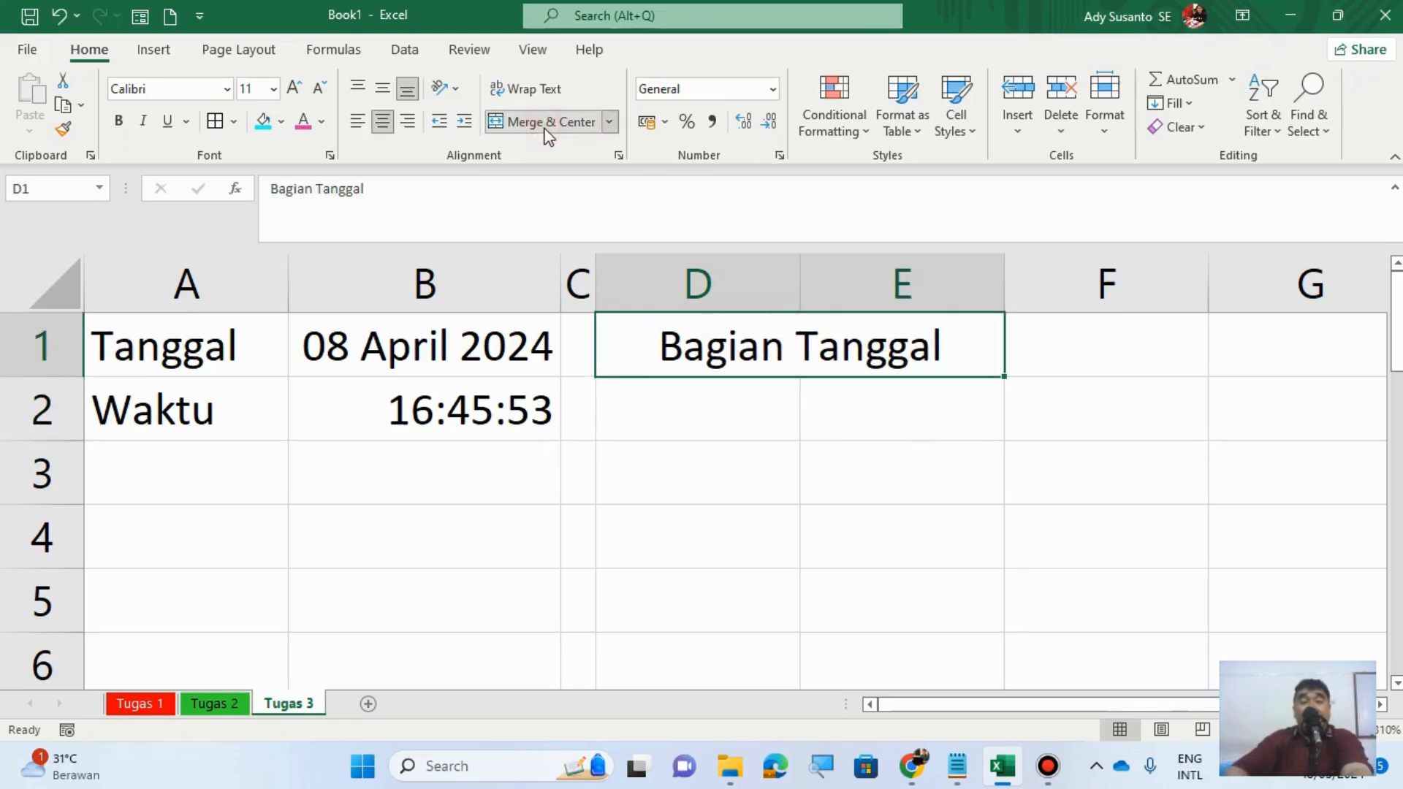
left_click(683, 396)
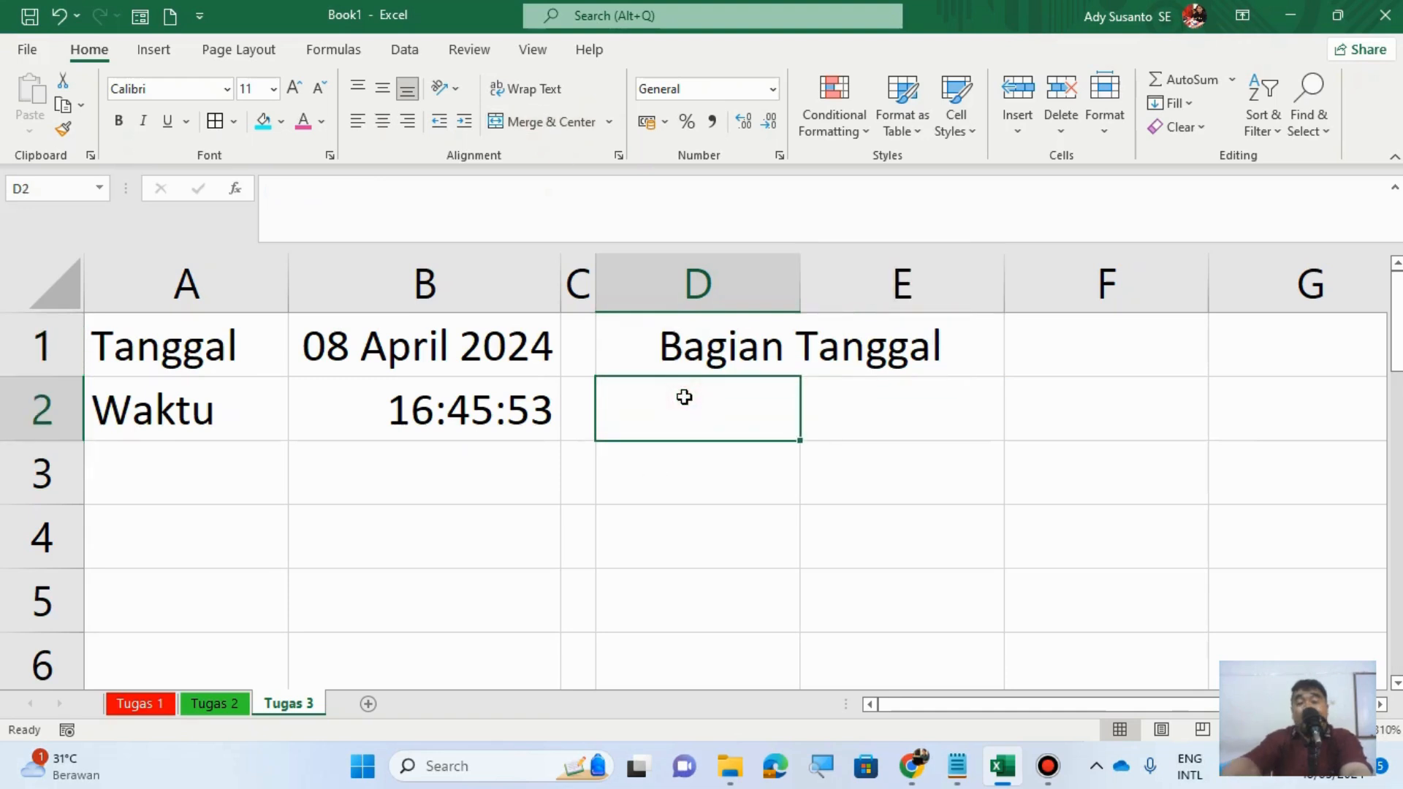
type("Tanggal")
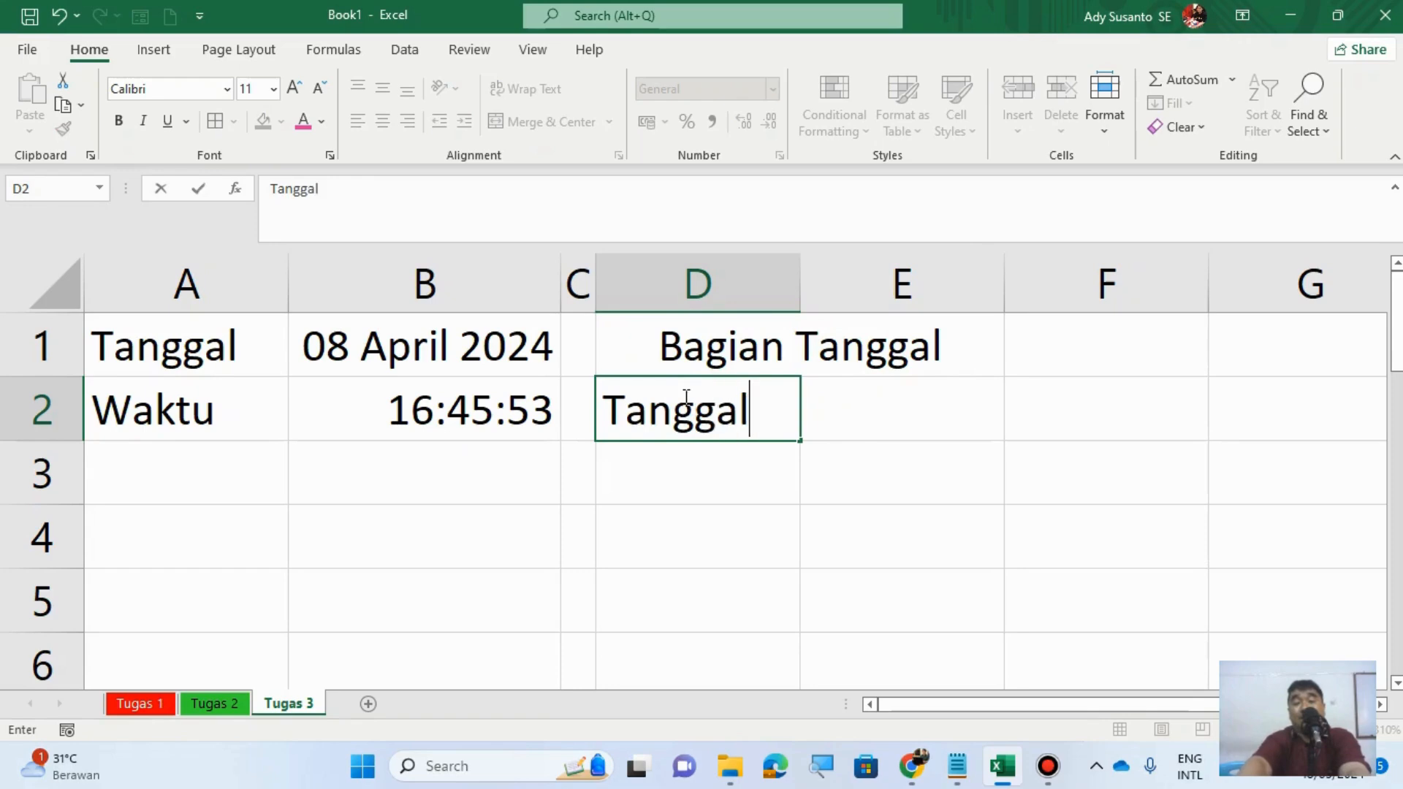
key("Return")
type("Bulan")
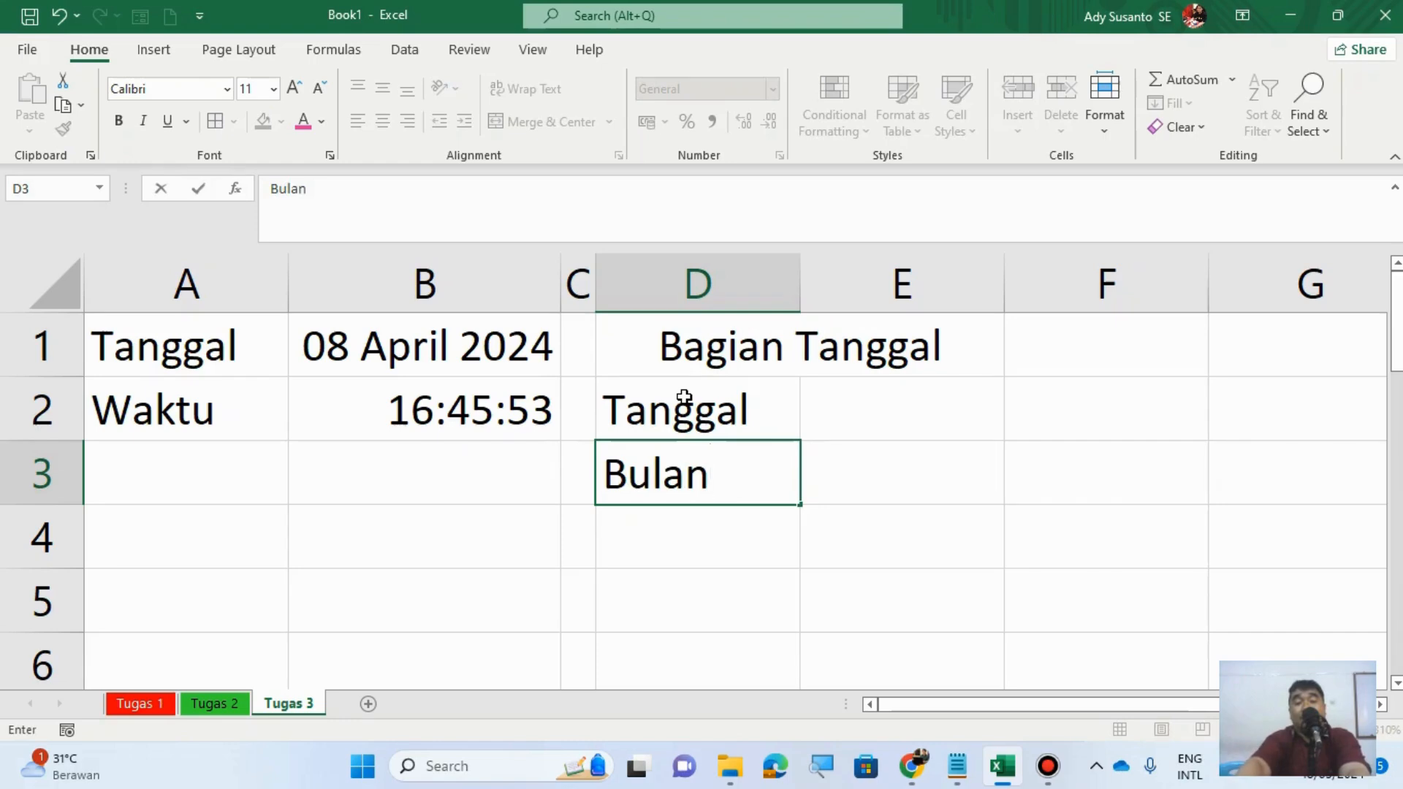
key("Return")
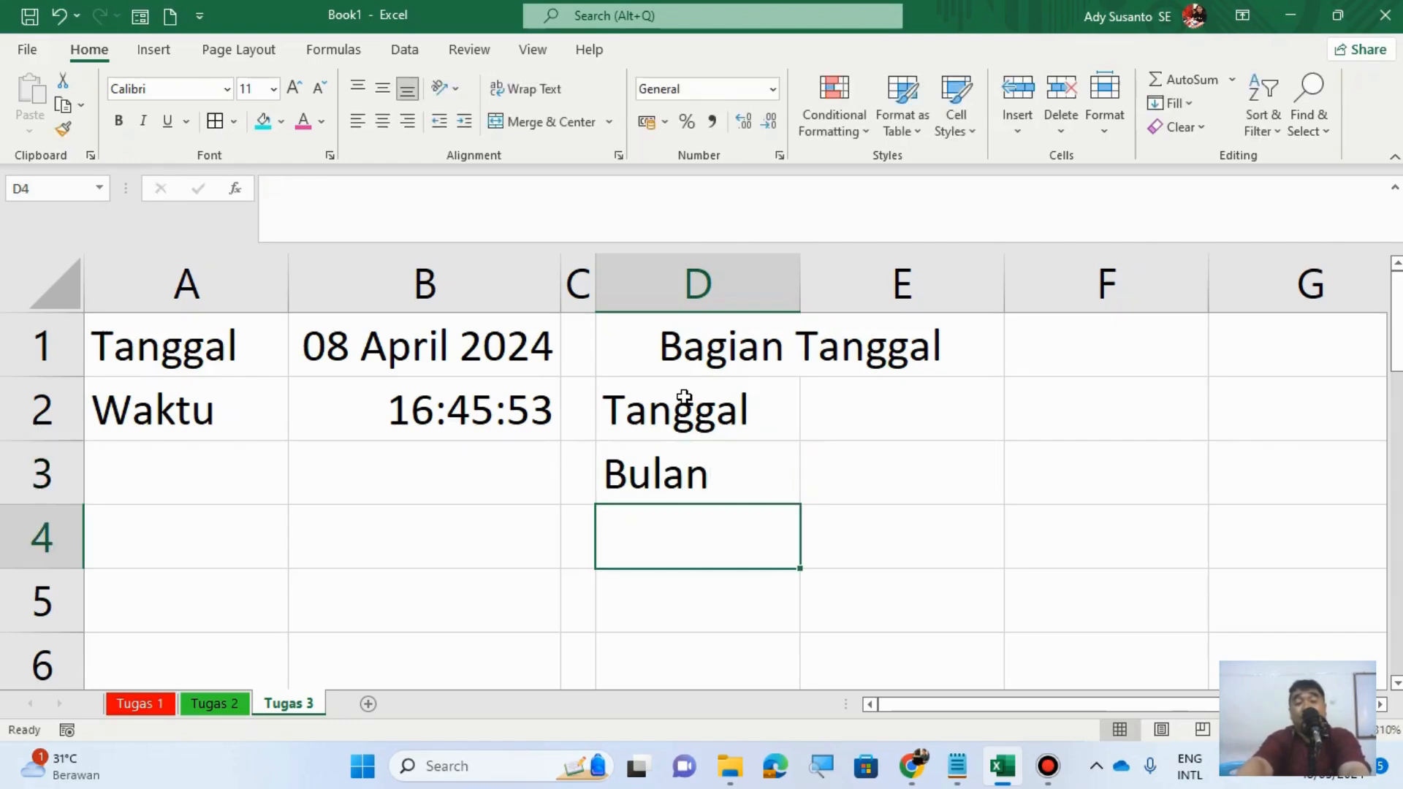
type("T")
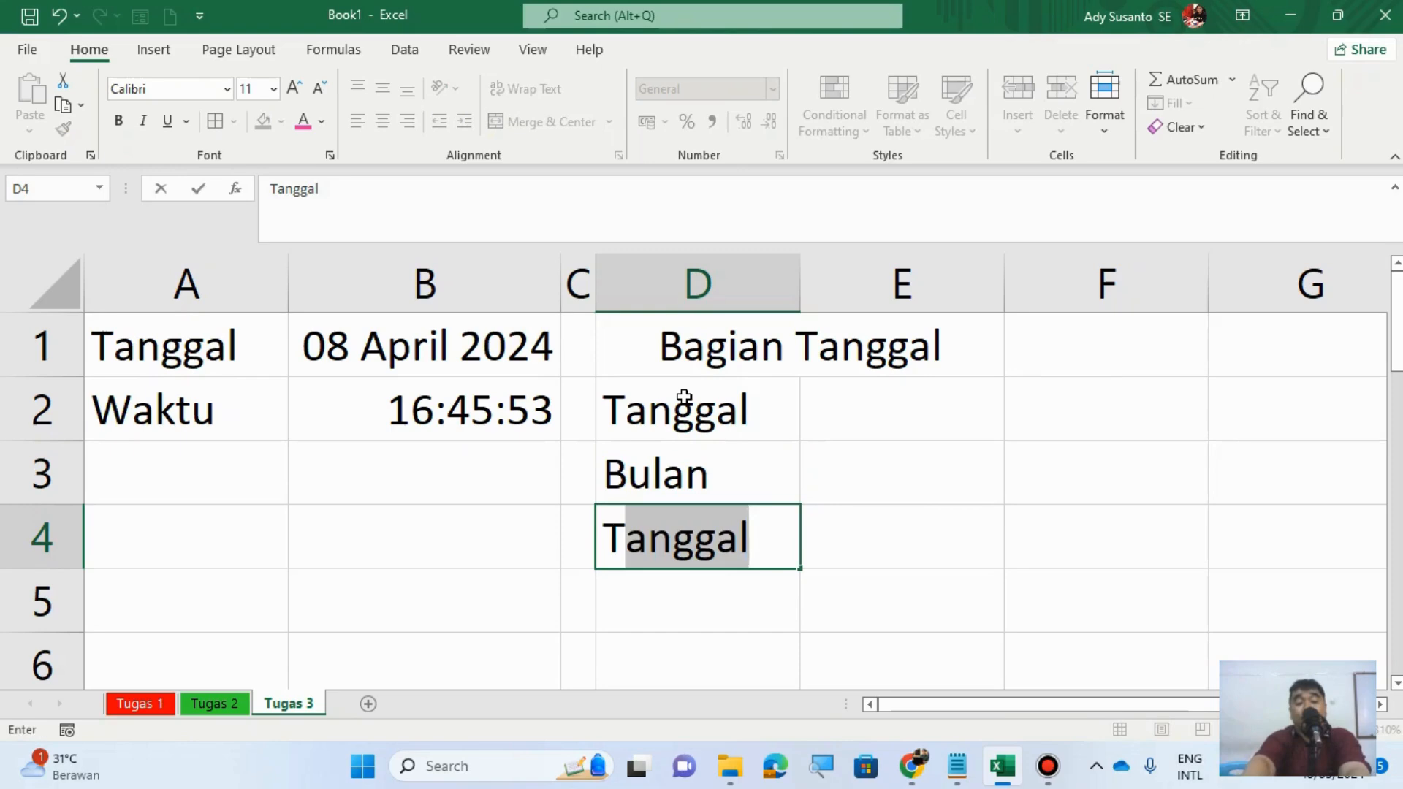
type("ahun")
key("Return")
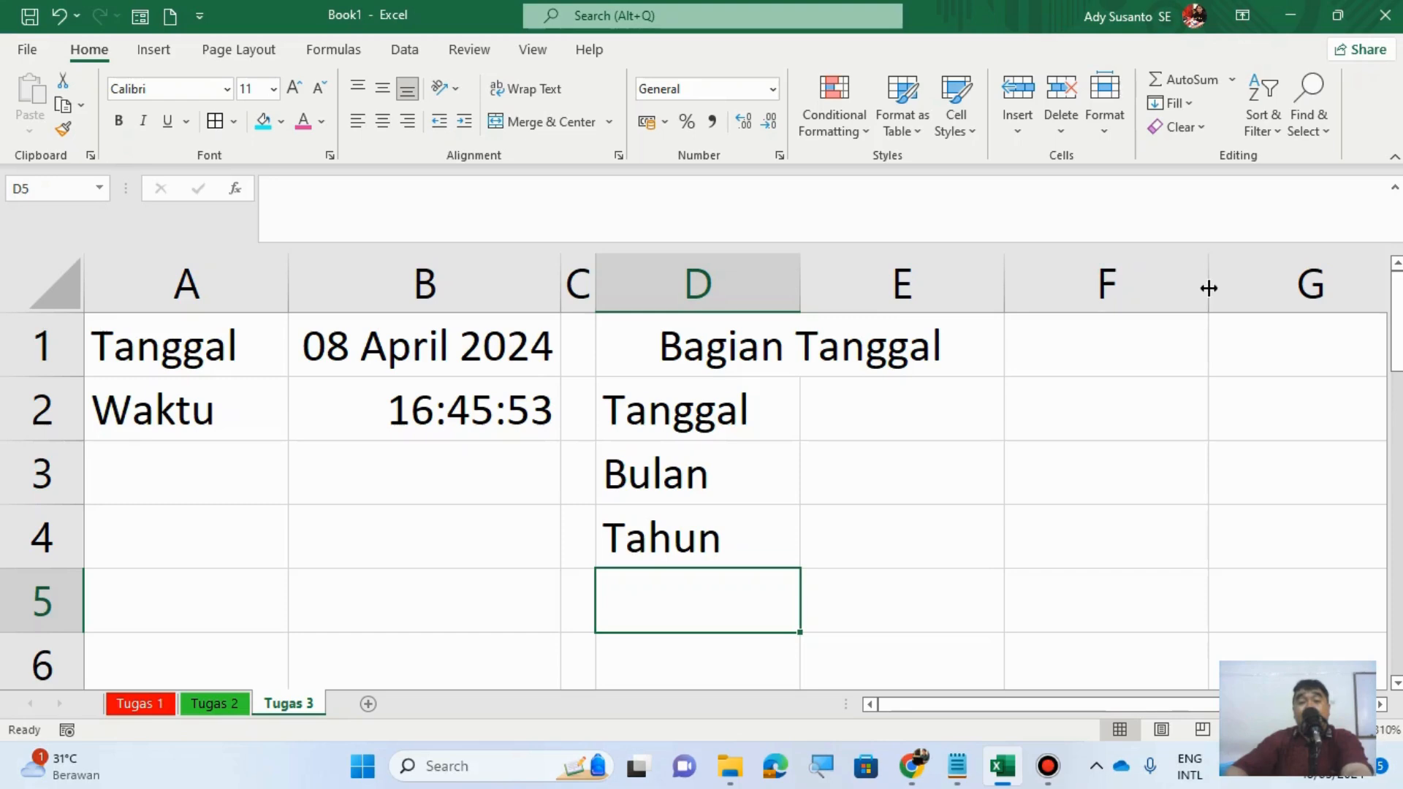
Step: Narrow column F to a thin spacer and enter the heading Bagian Waktu in cell G1
left_click_drag(1208, 288, 1034, 312)
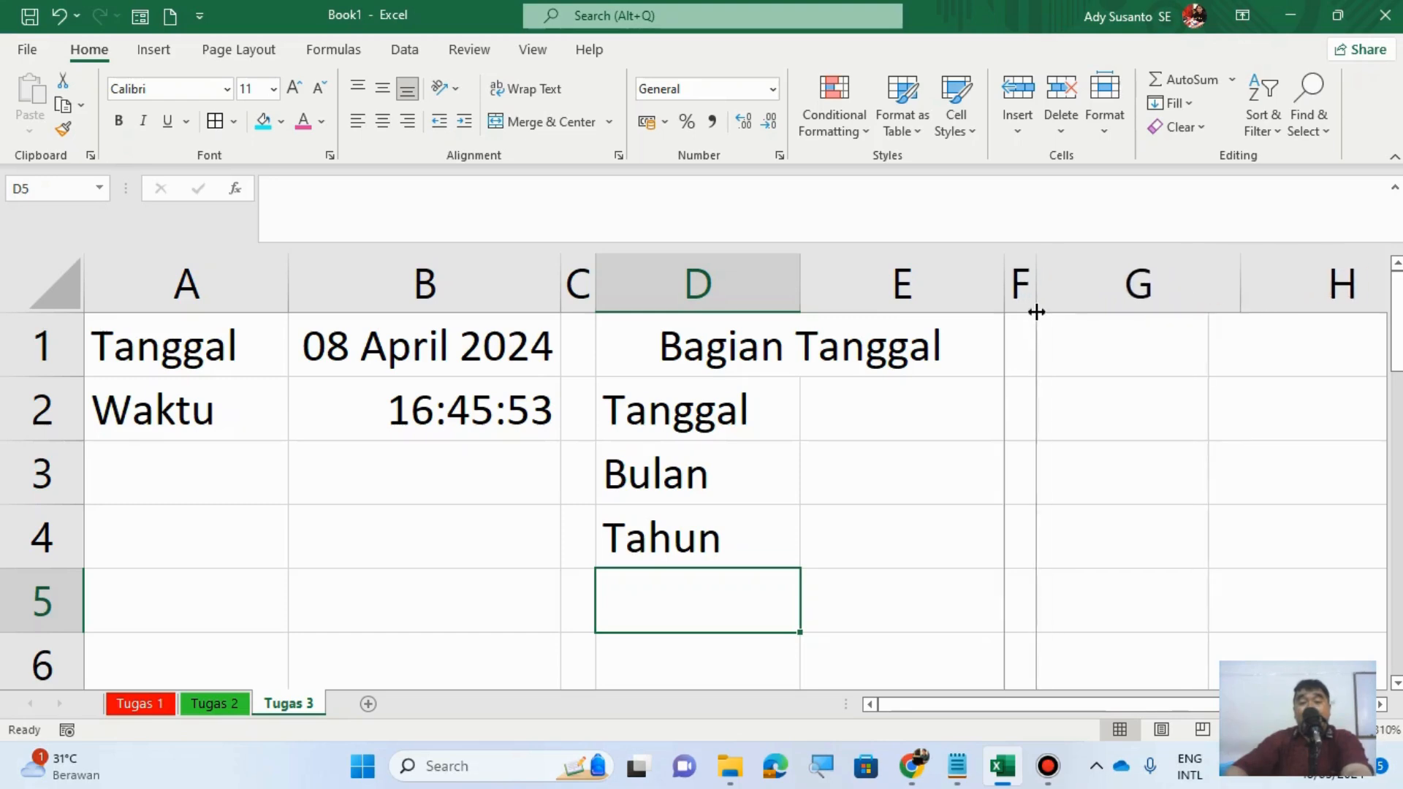
left_click(1150, 346)
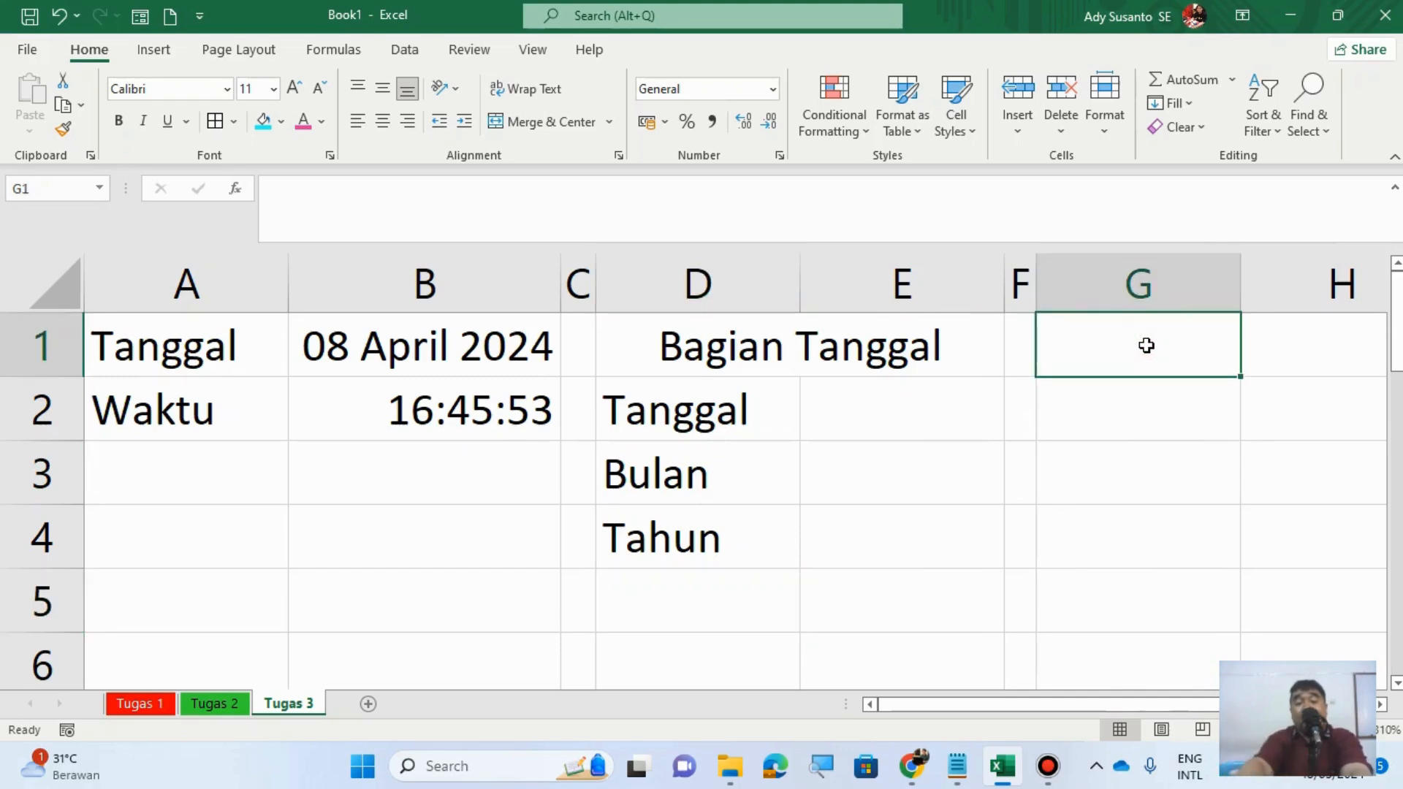
type("Bagian ")
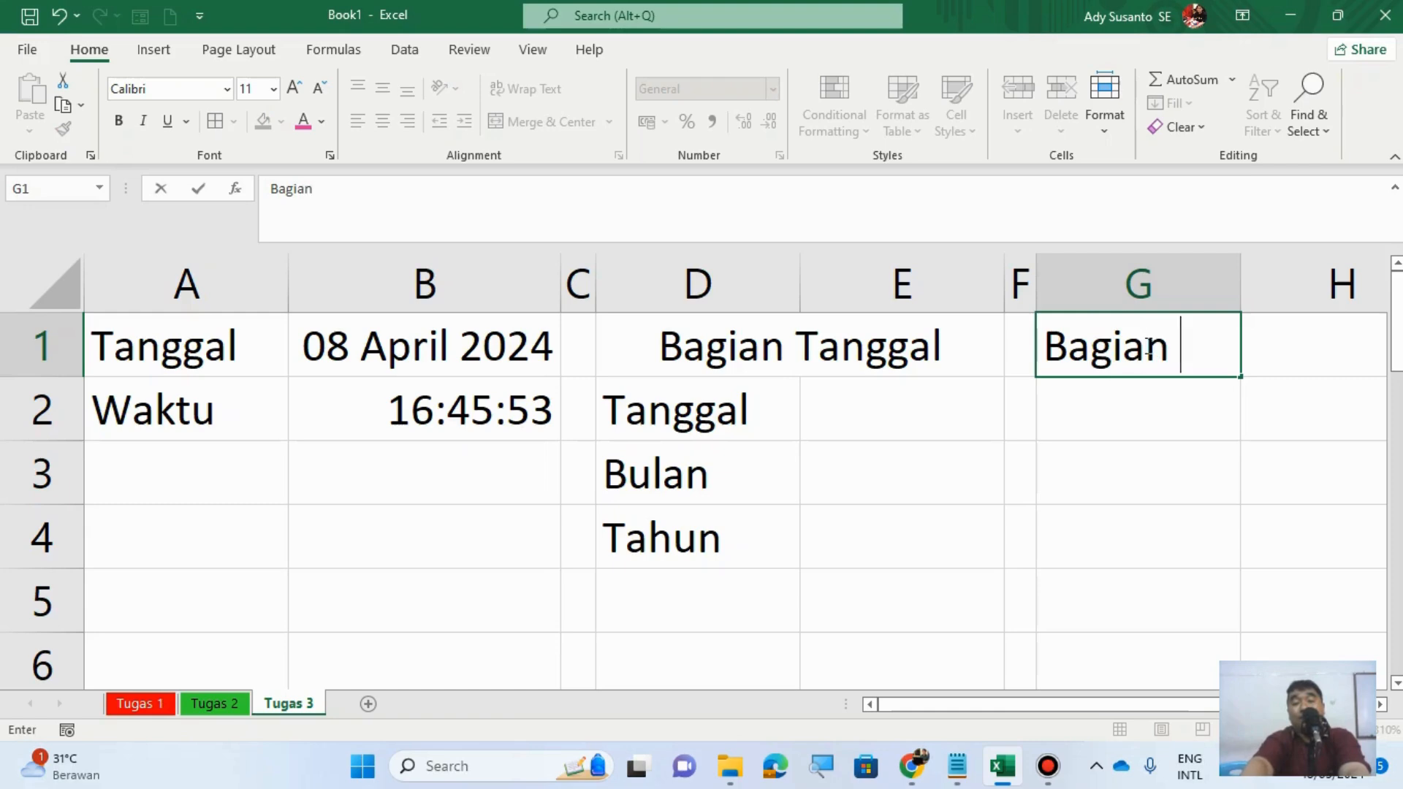
type("Waktu")
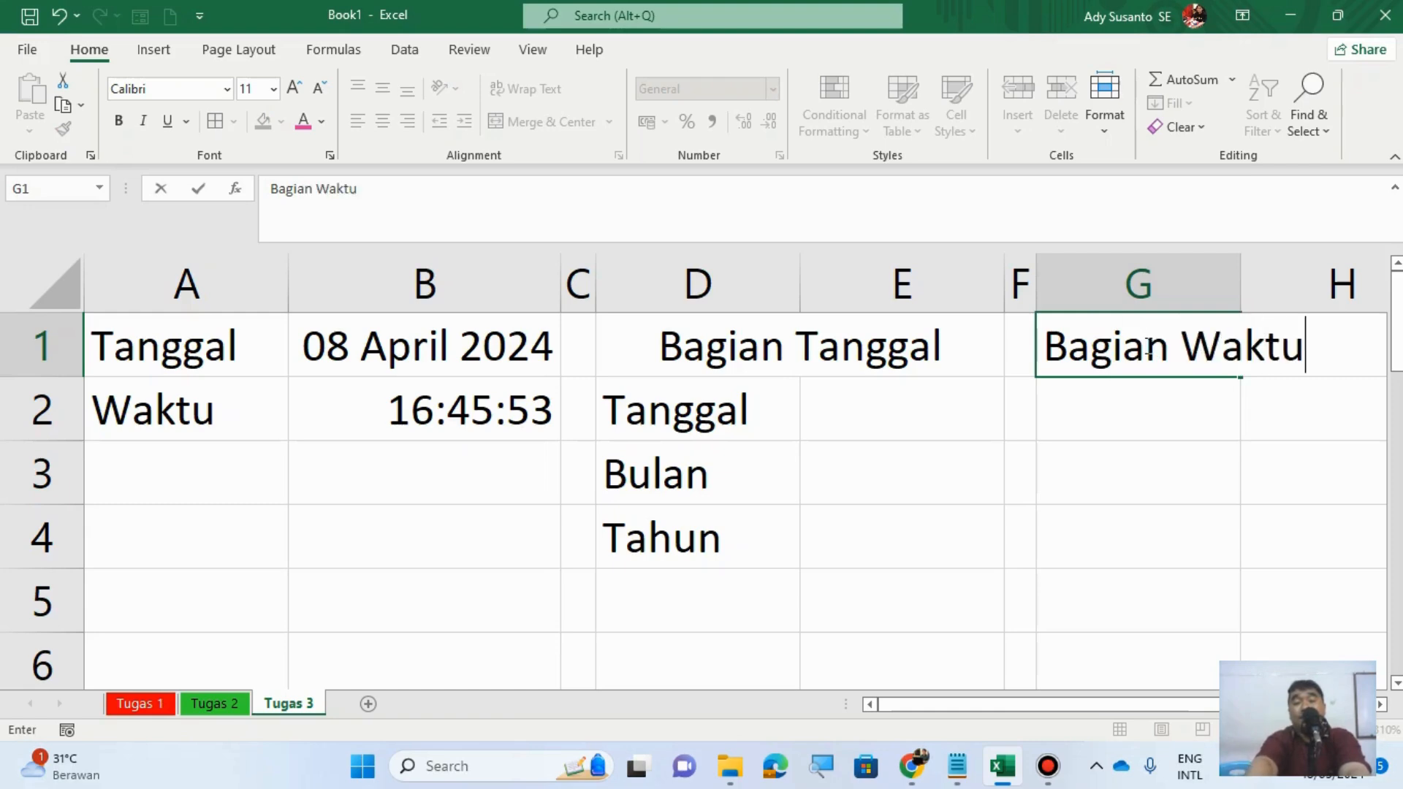
key("Return")
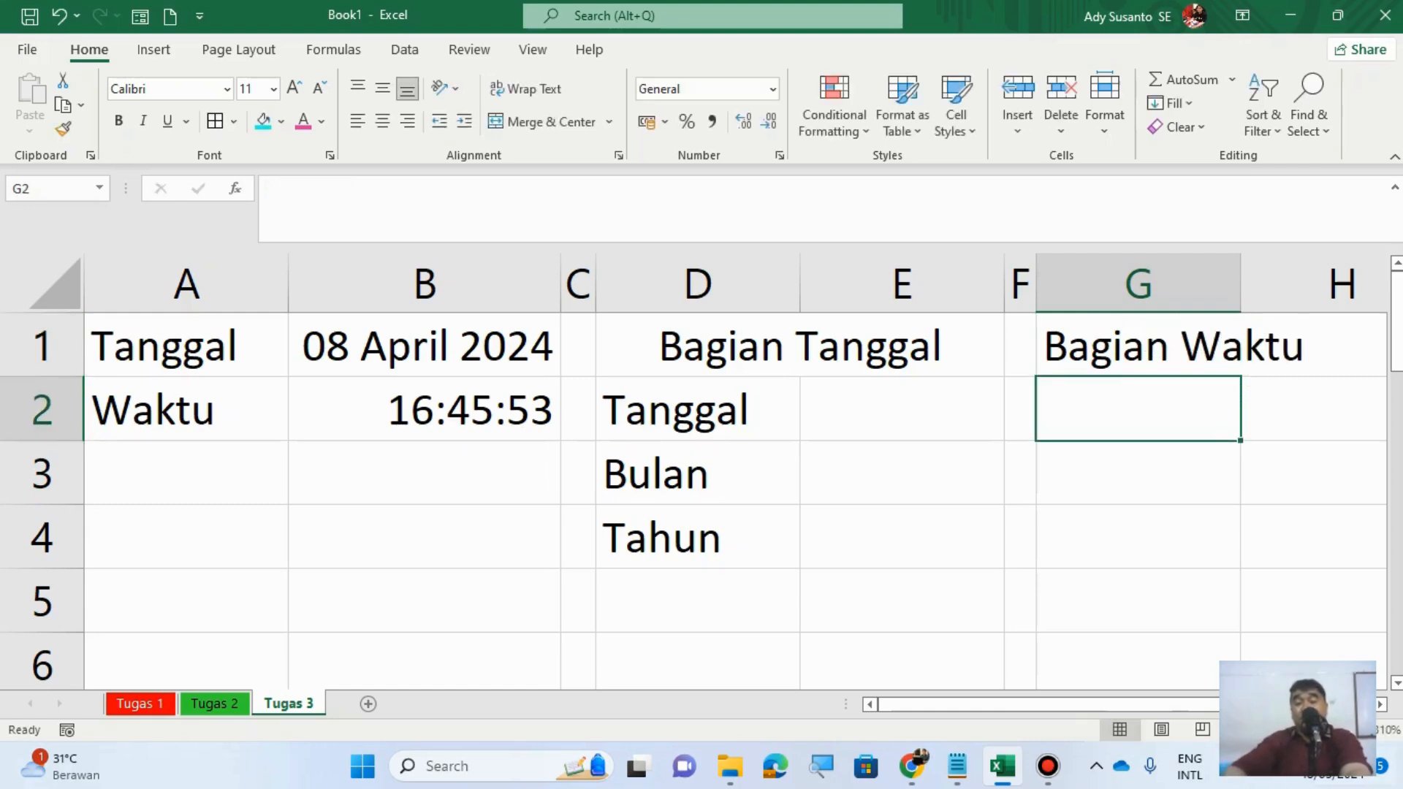
Step: Merge and centre the Bagian Waktu heading across cells G1:H1
scroll(975, 326, "right", 1)
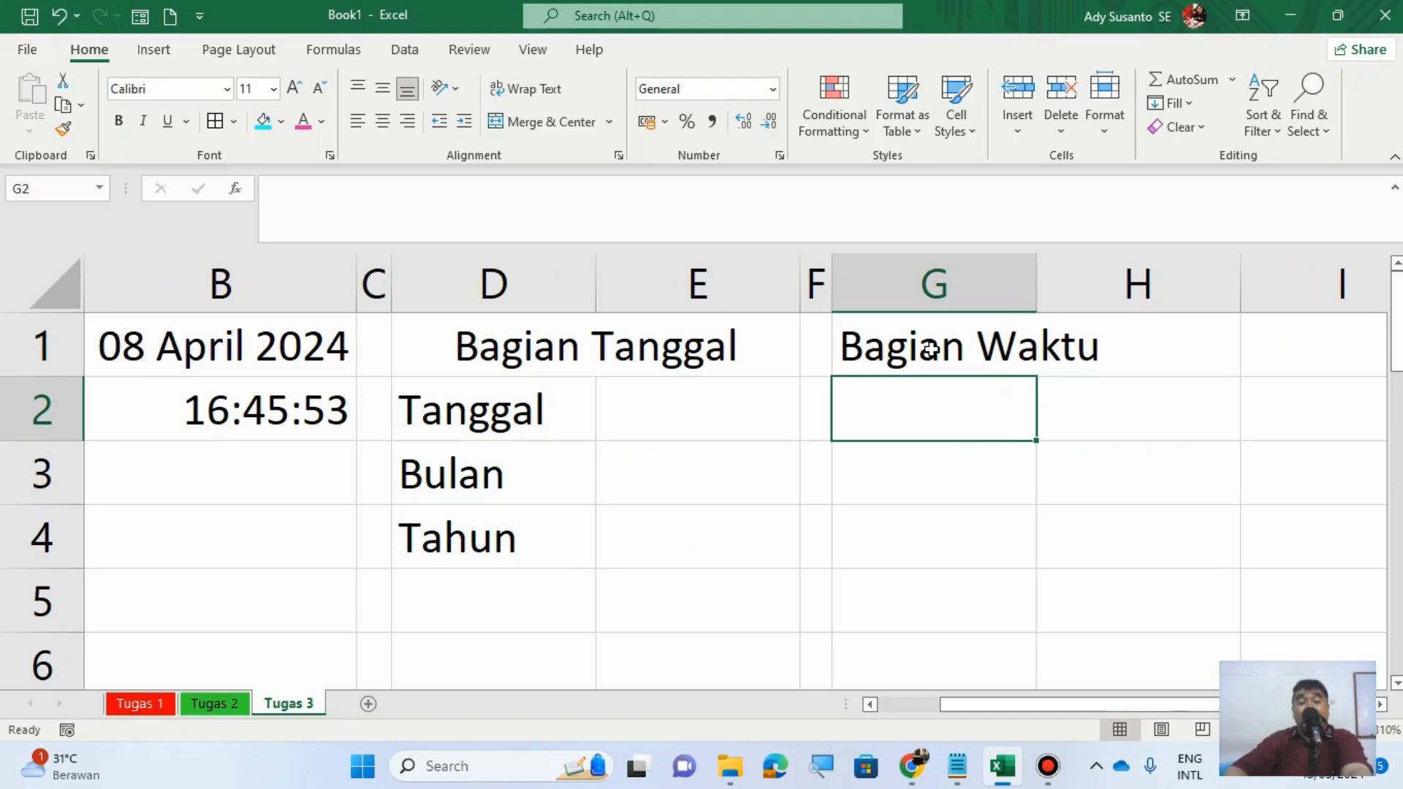
left_click_drag(929, 349, 1111, 350)
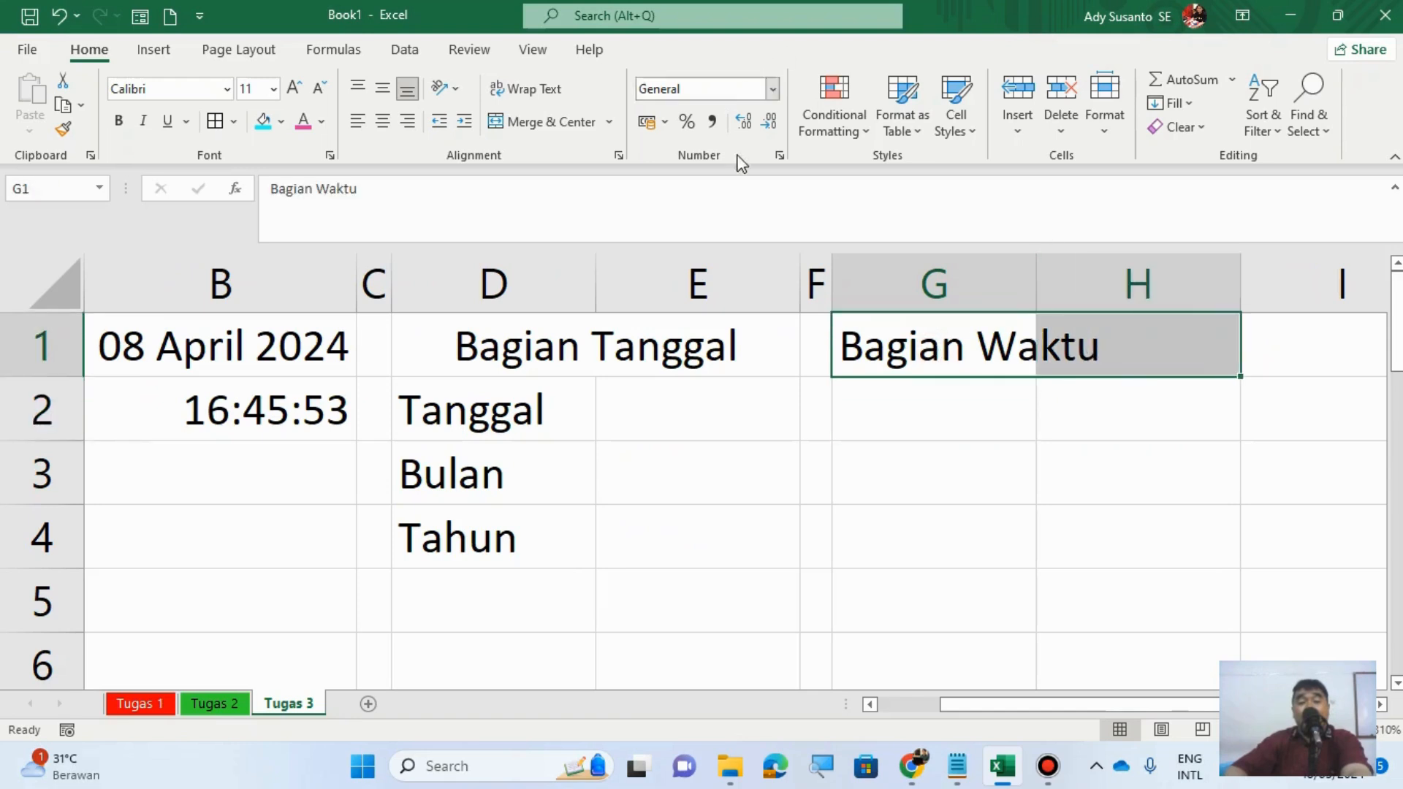
left_click(557, 122)
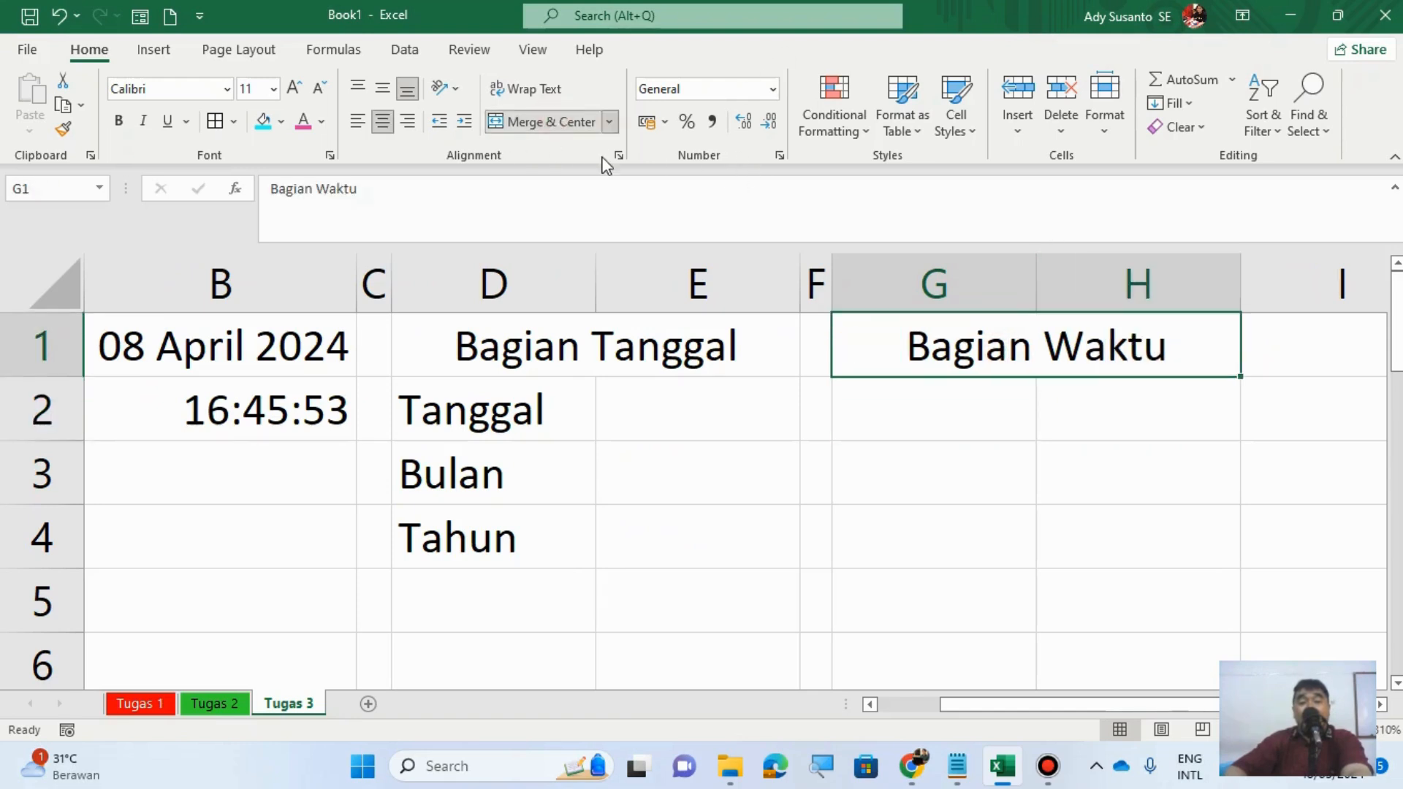
Step: Enter the time part labels Jam, Menit and Detik in cells G2 to G4 under Bagian Waktu
left_click(947, 415)
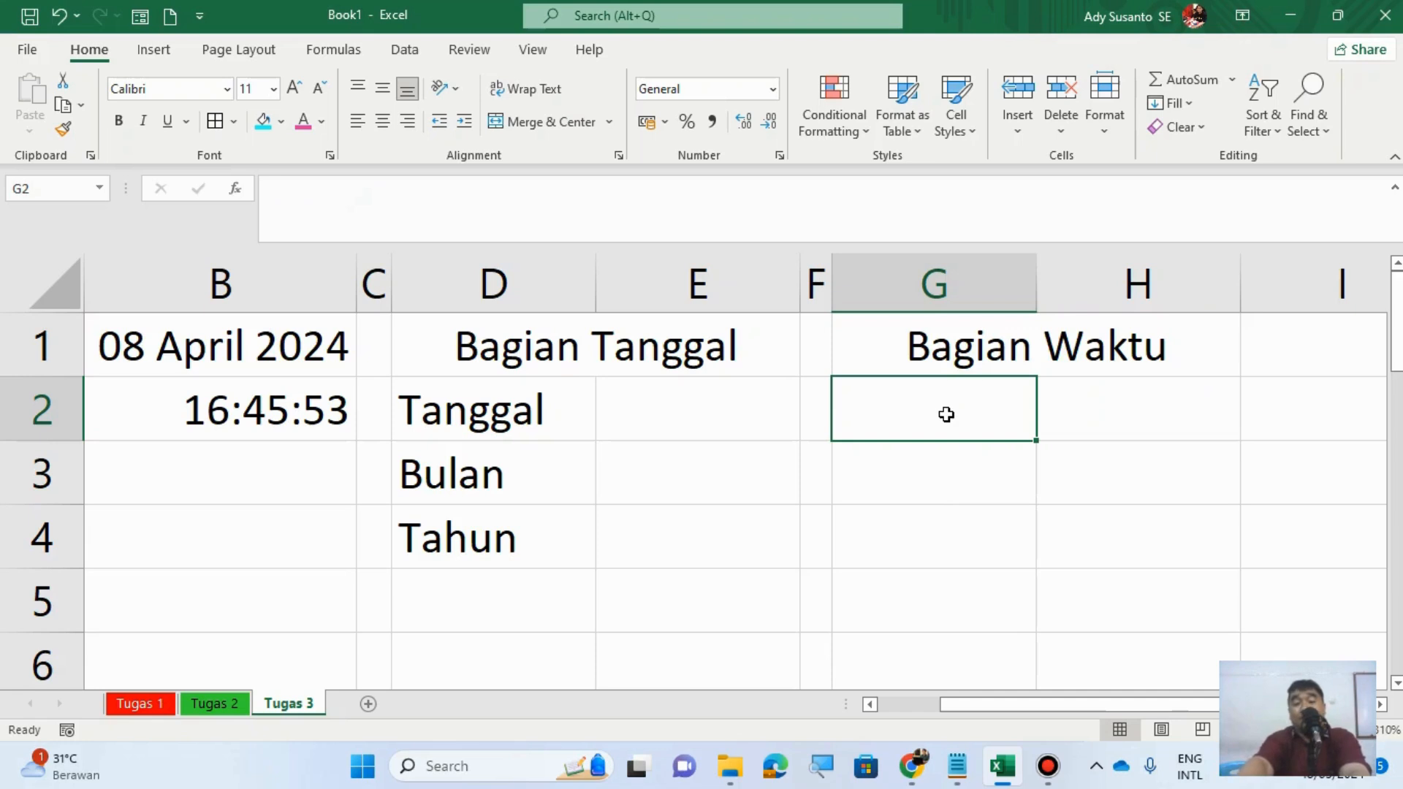
type("Ja")
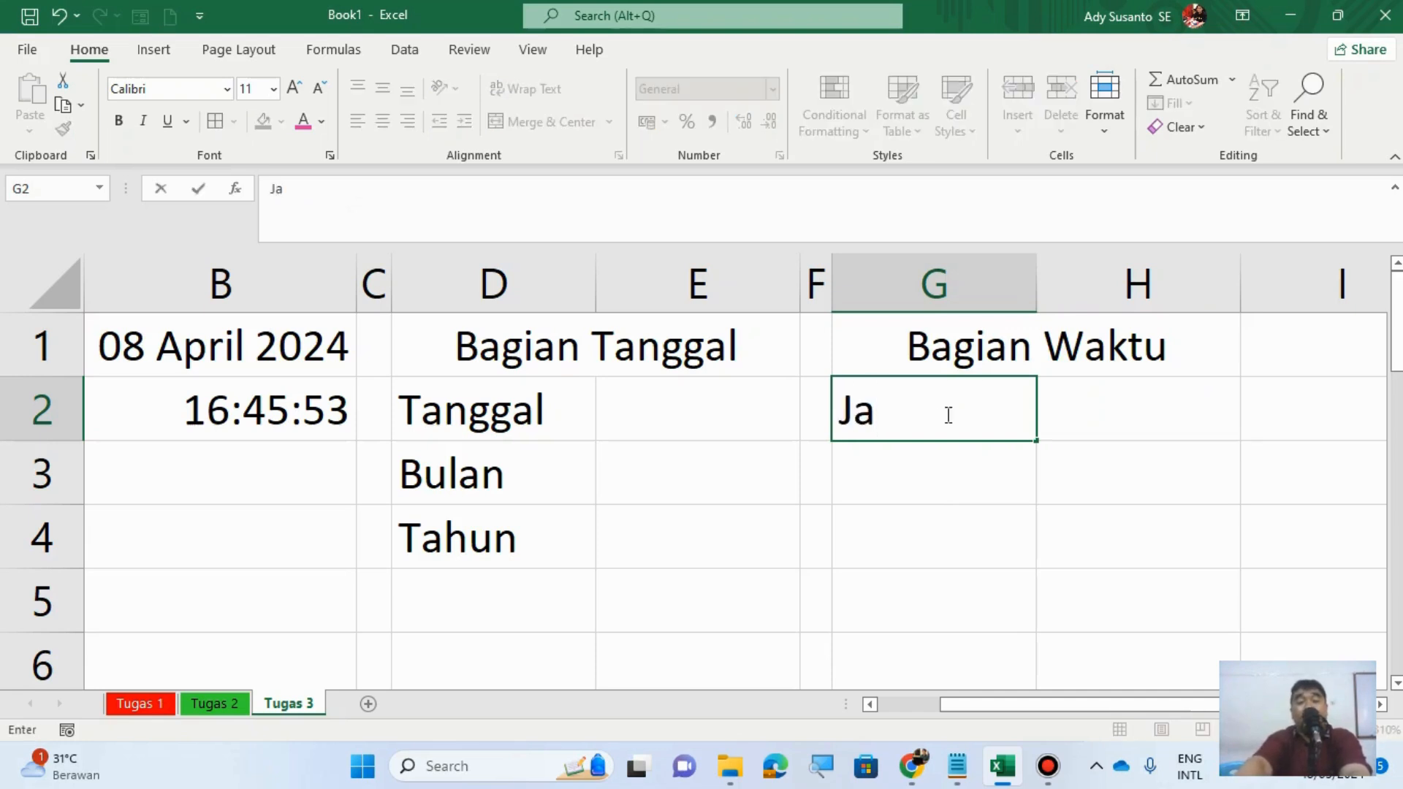
type("m")
key("Return")
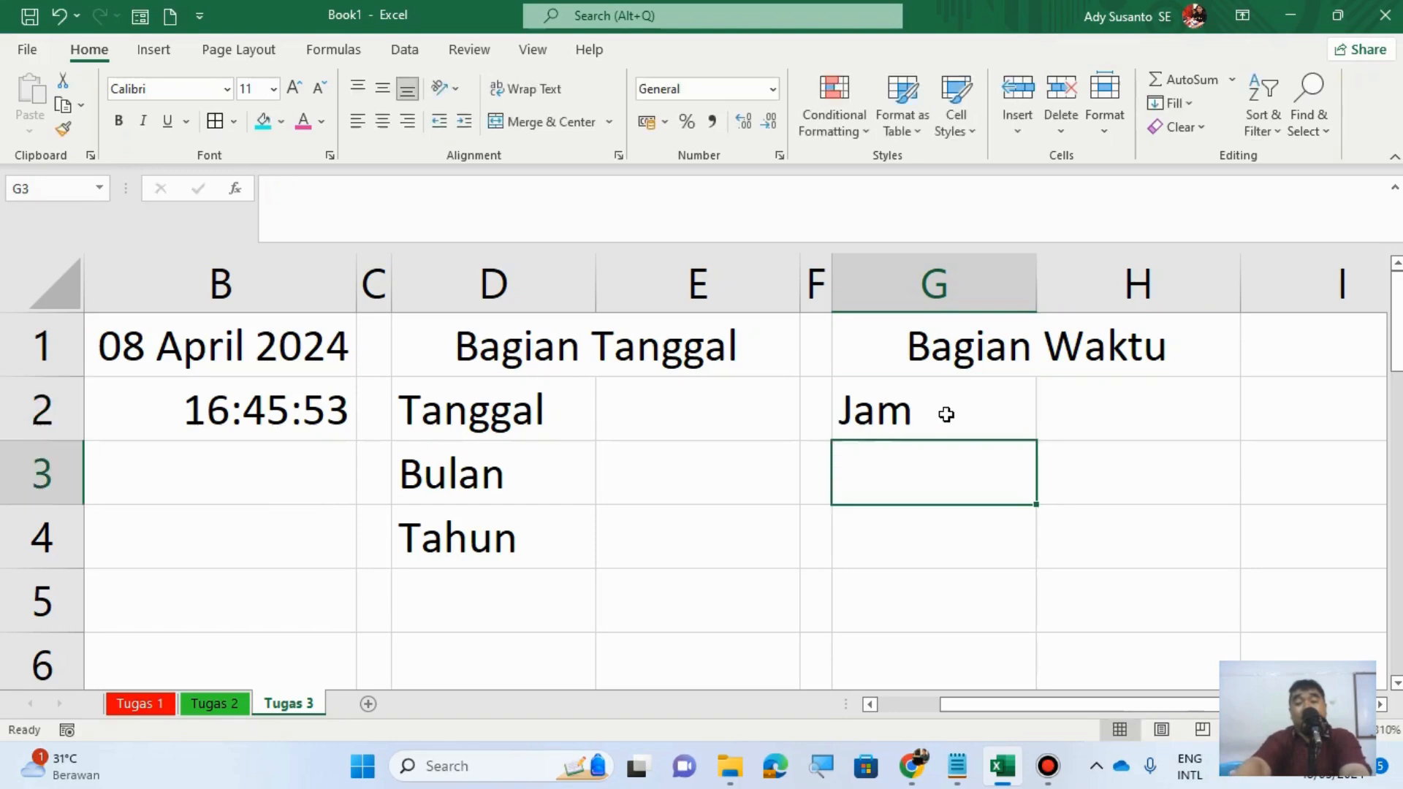
type("Menit")
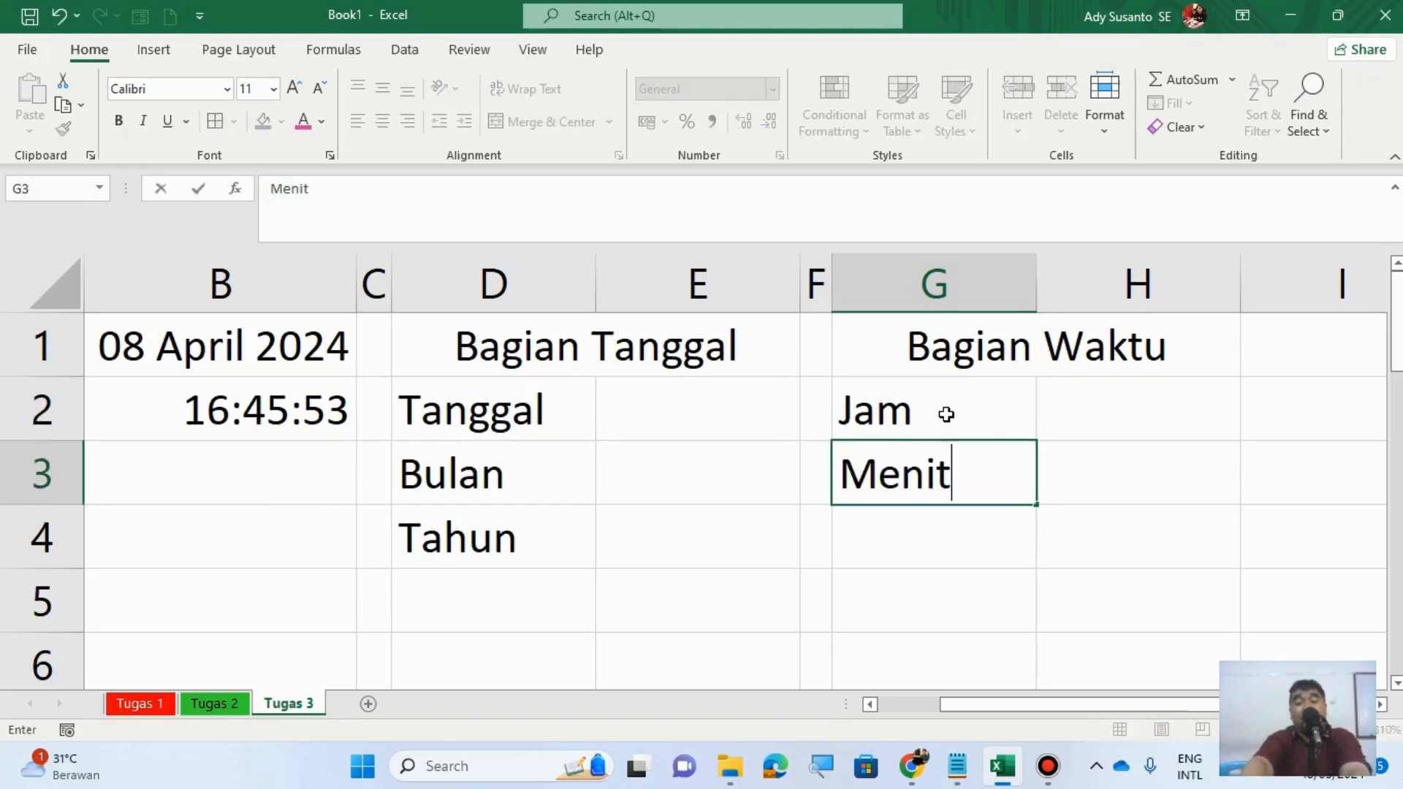
key("Return")
type("Detik")
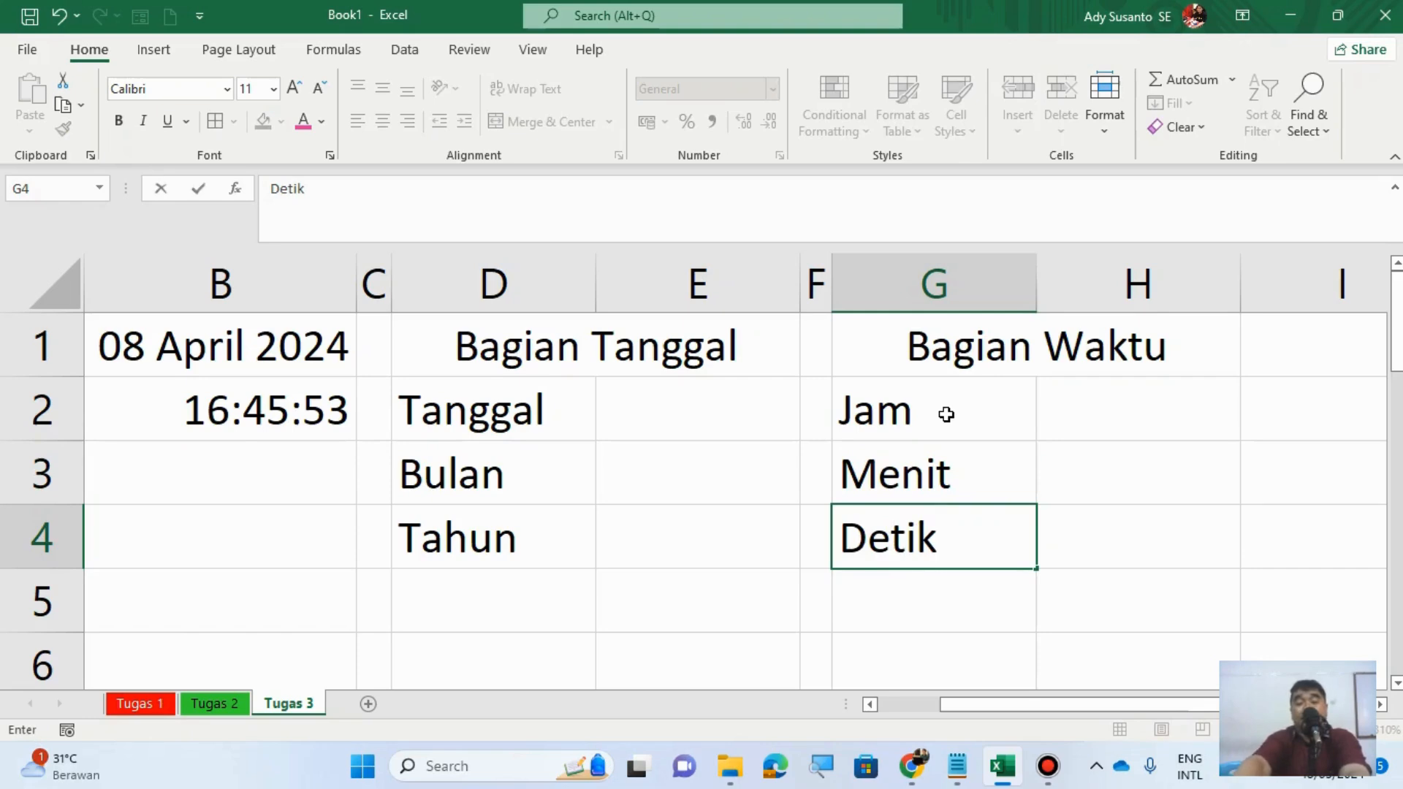
key("Return")
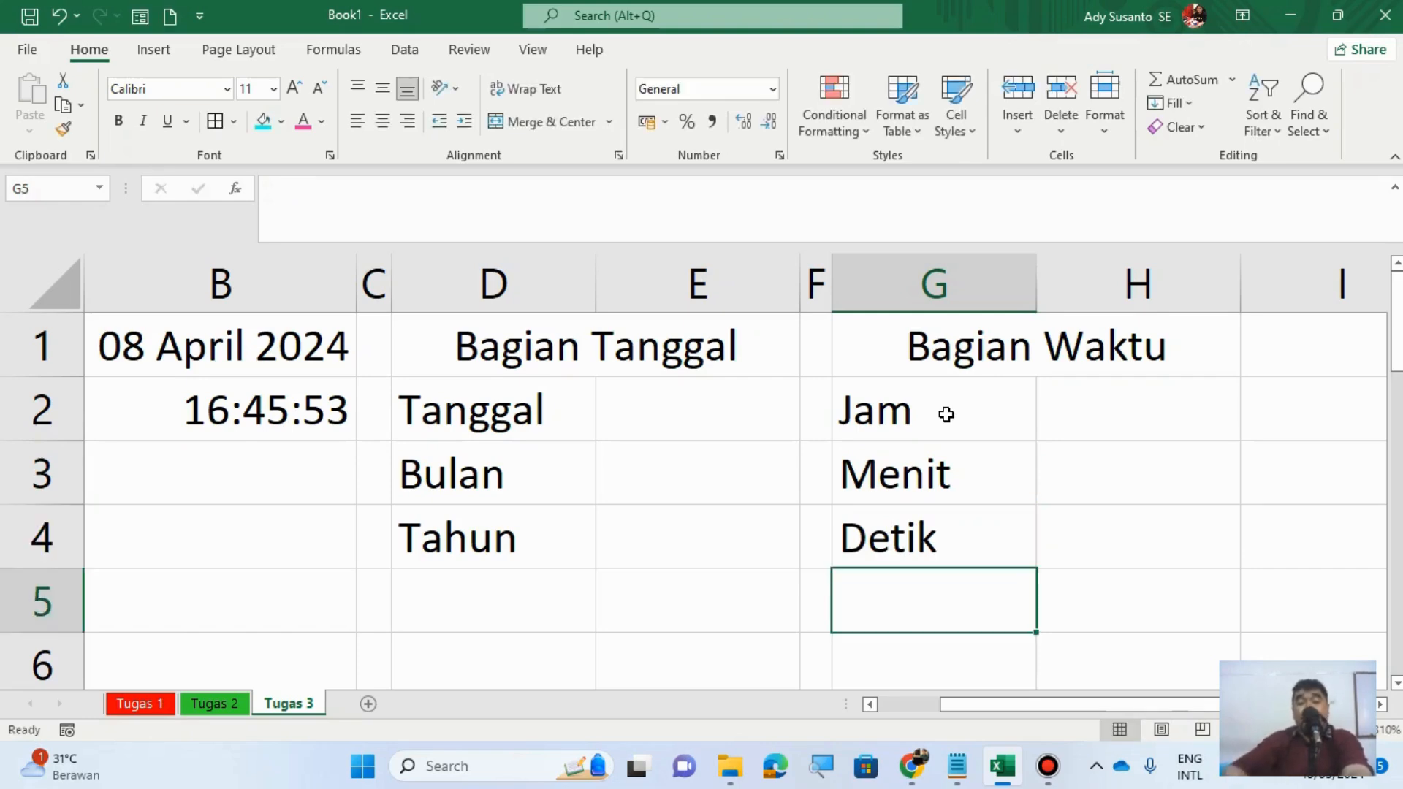
Step: Extract the day of the date into cell E2 beside Tanggal with the formula =Day(B1)
left_click(653, 406)
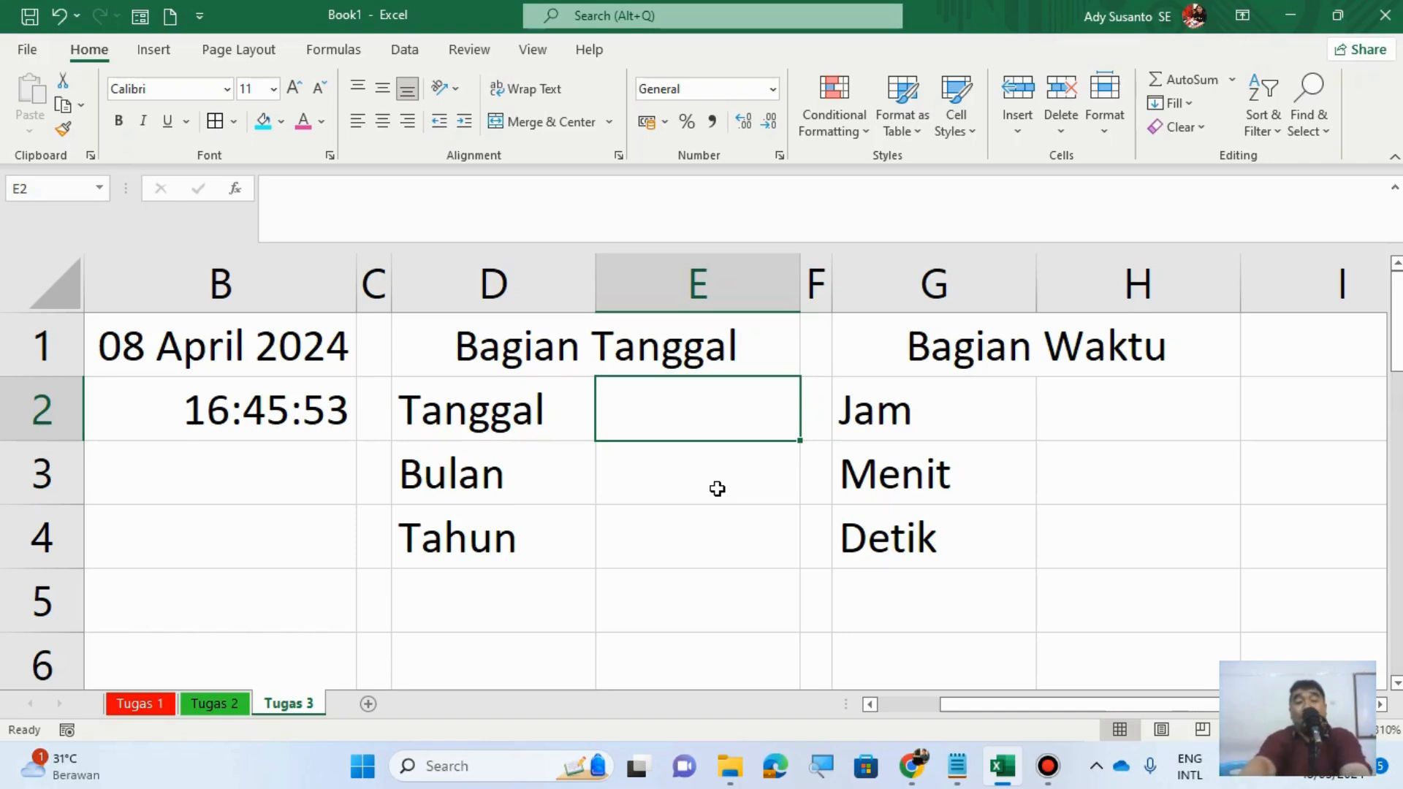
type("=")
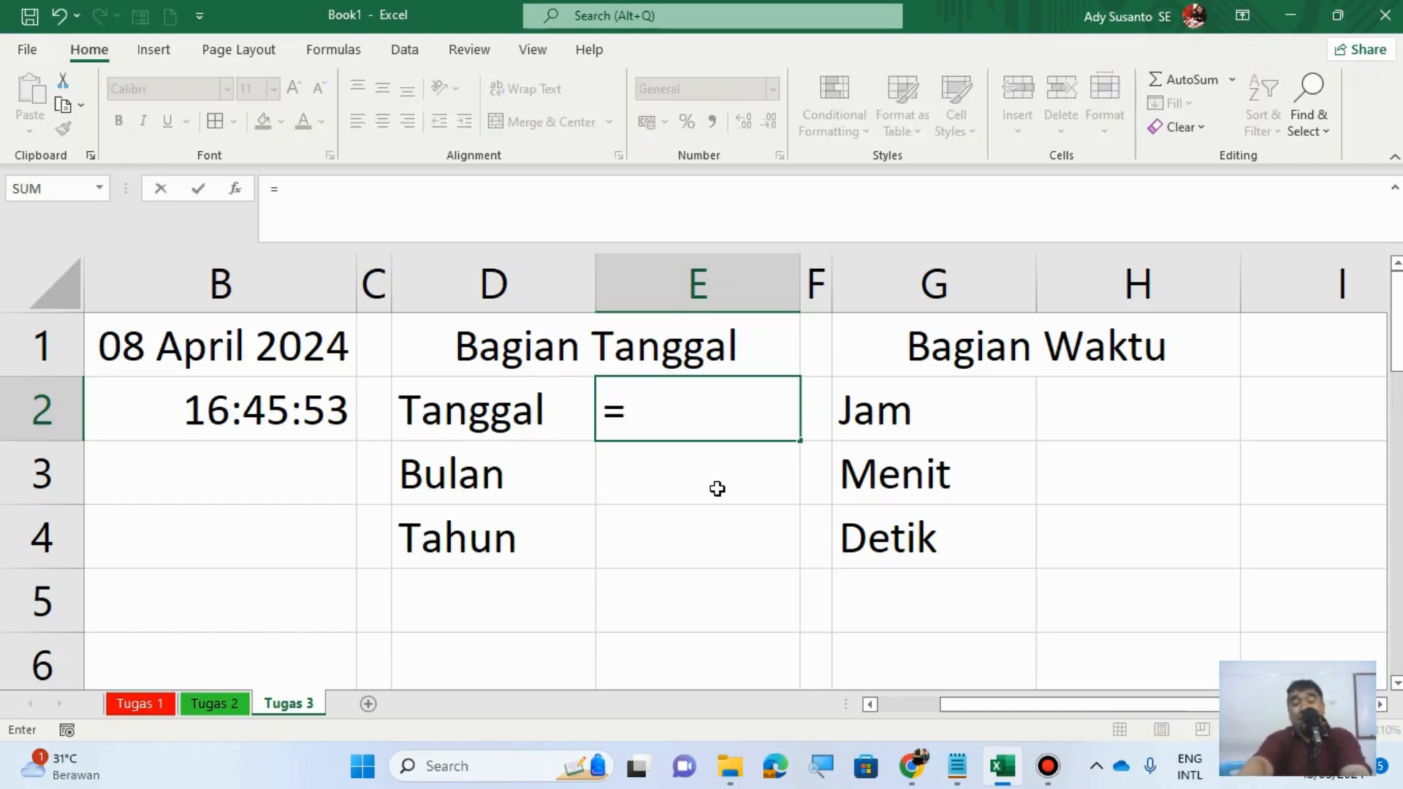
type("Day(")
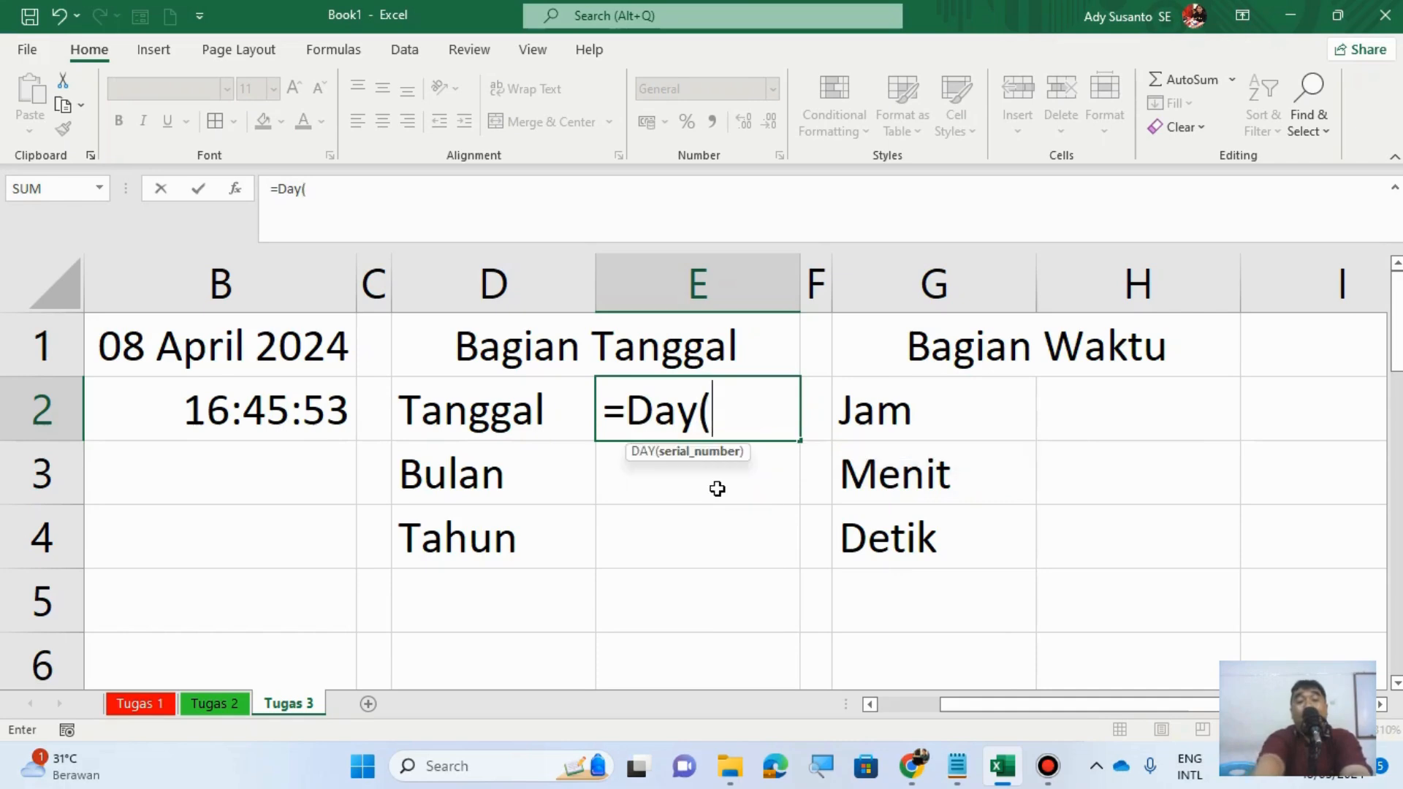
left_click(241, 352)
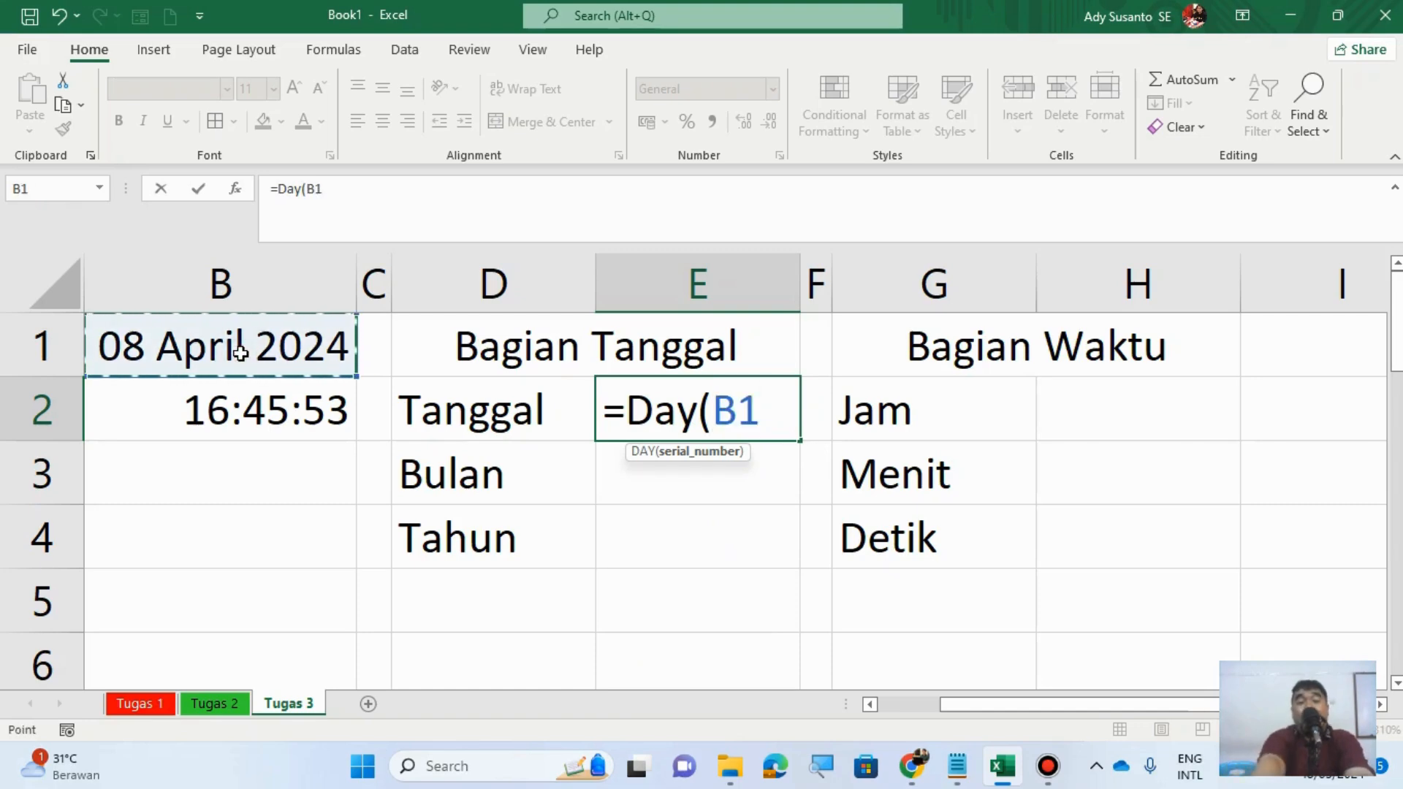
type(")")
key("Return")
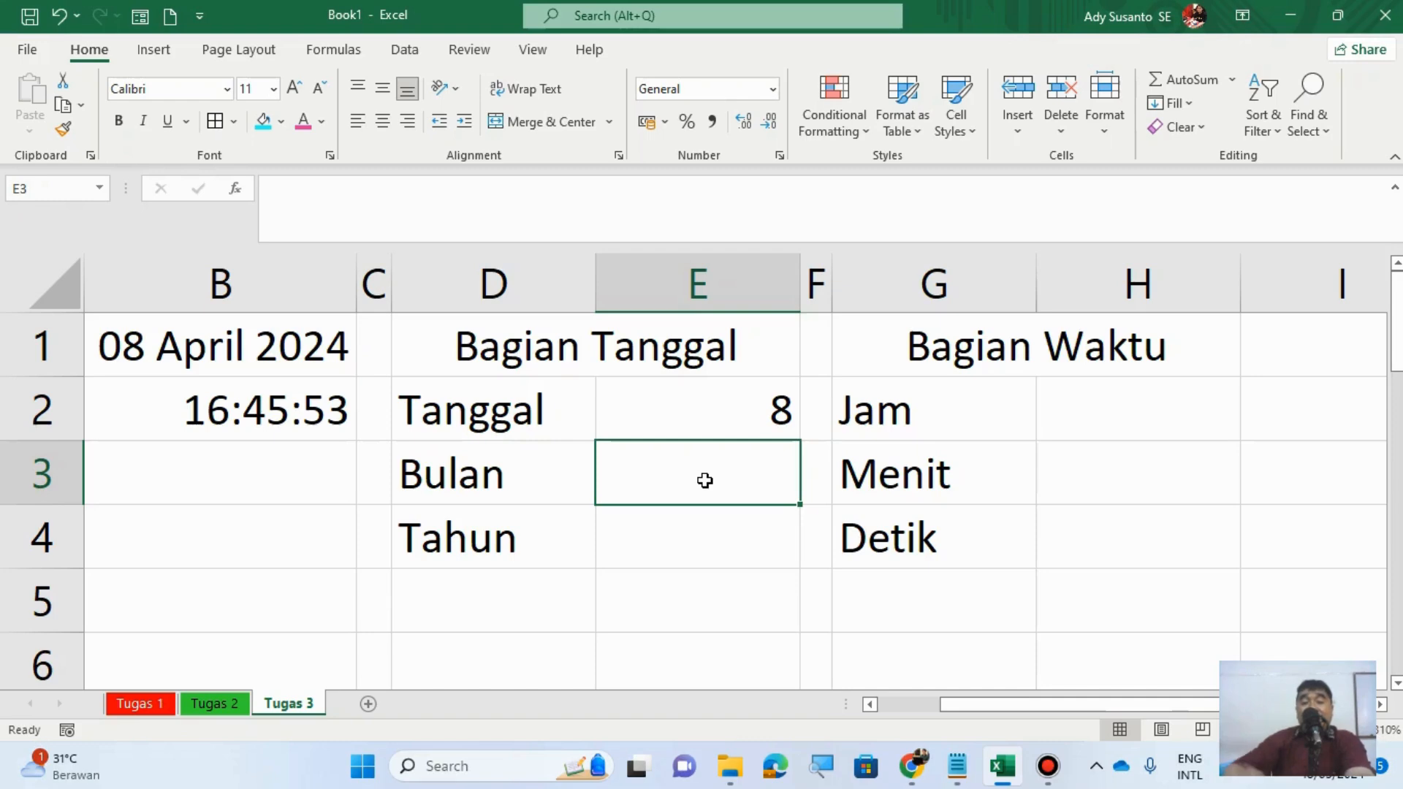
Step: Extract the month of the date into cell E3 beside Bulan with the formula =Month(B1)
type("=")
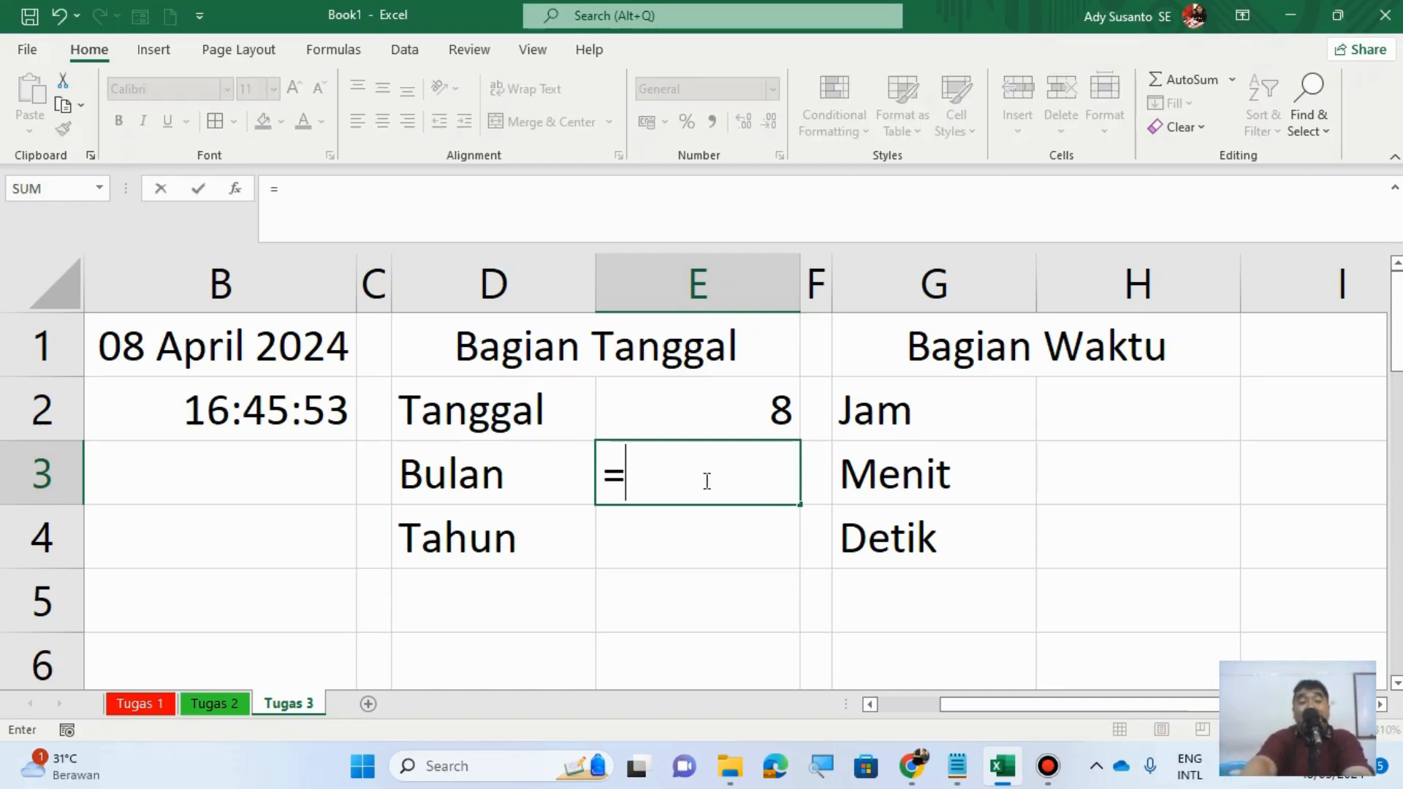
type("Month")
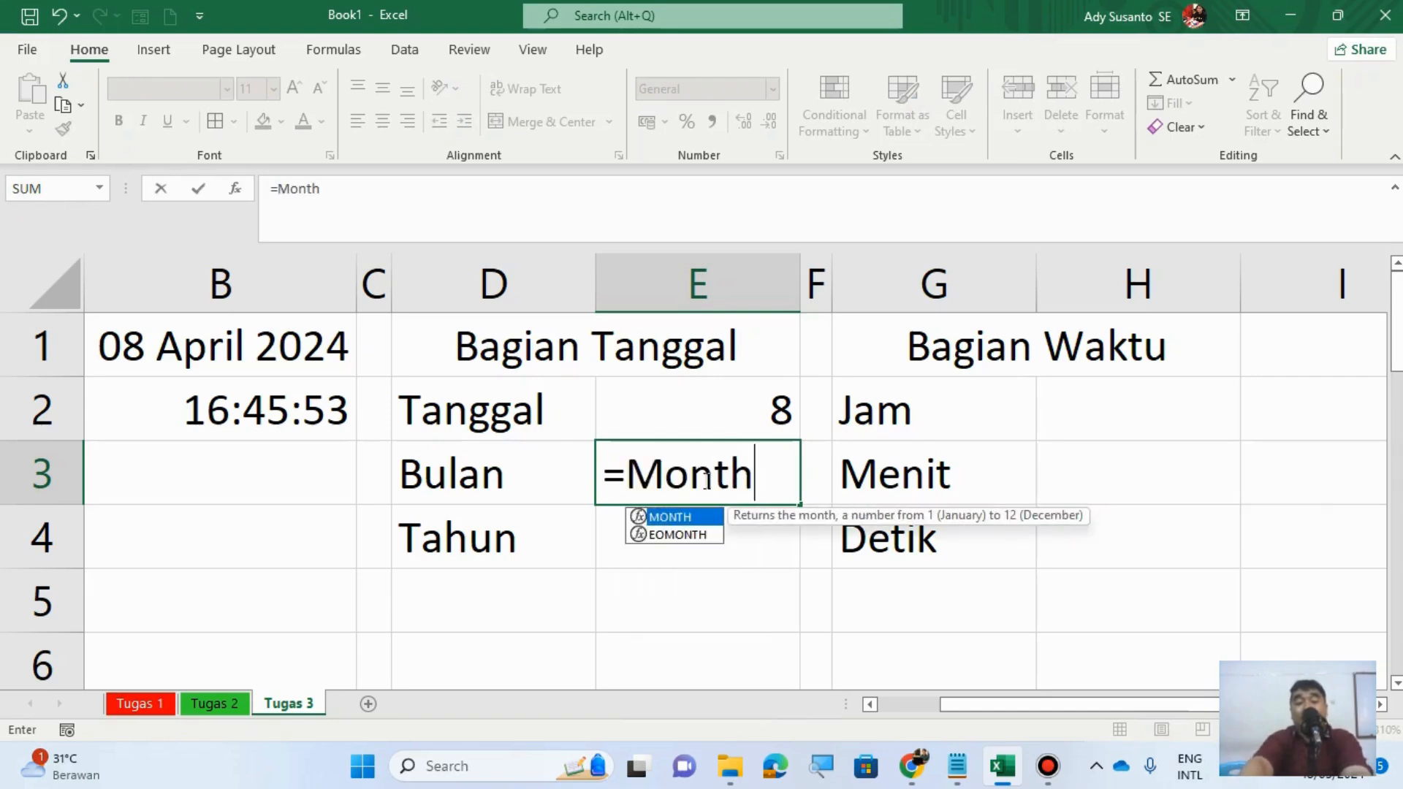
type("(")
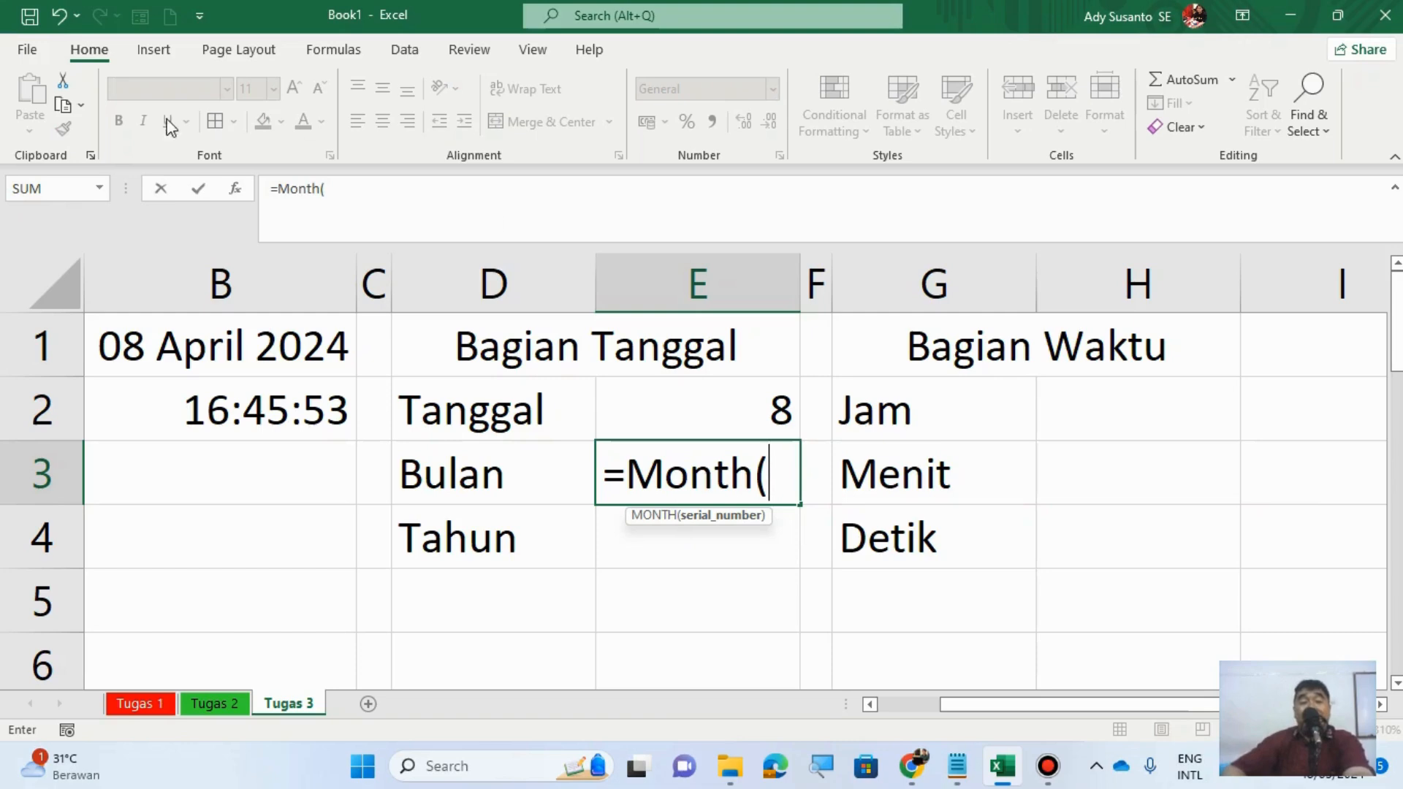
left_click(261, 353)
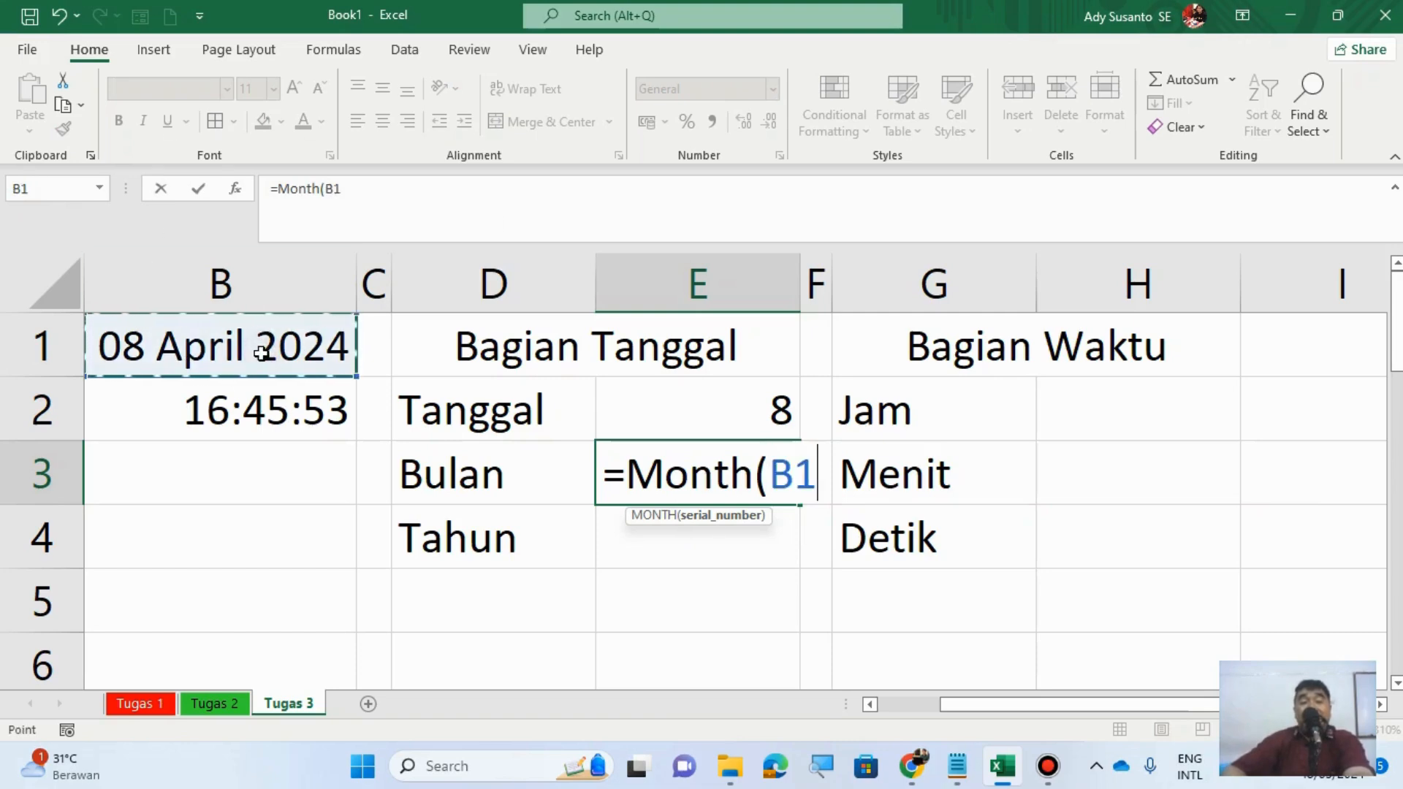
type(")")
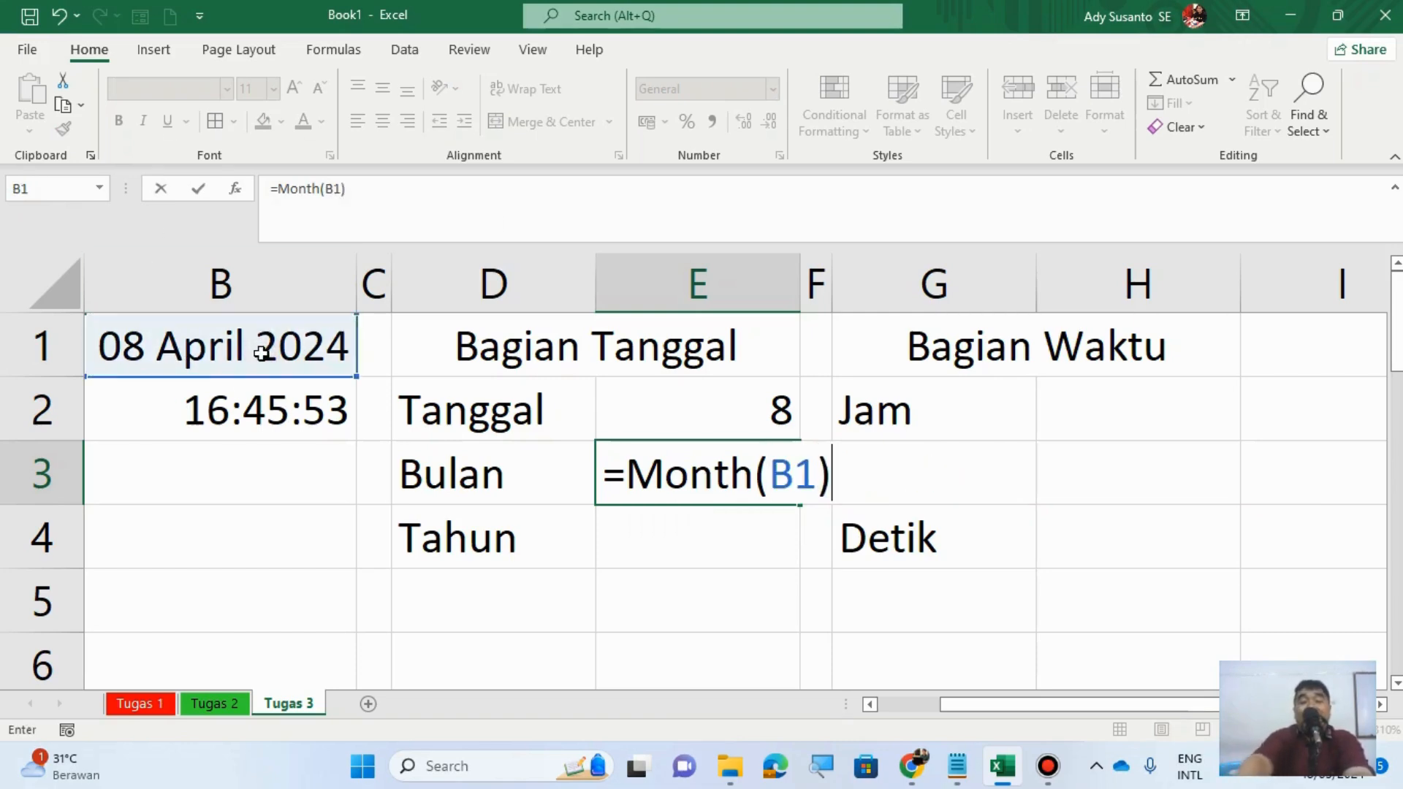
key("Return")
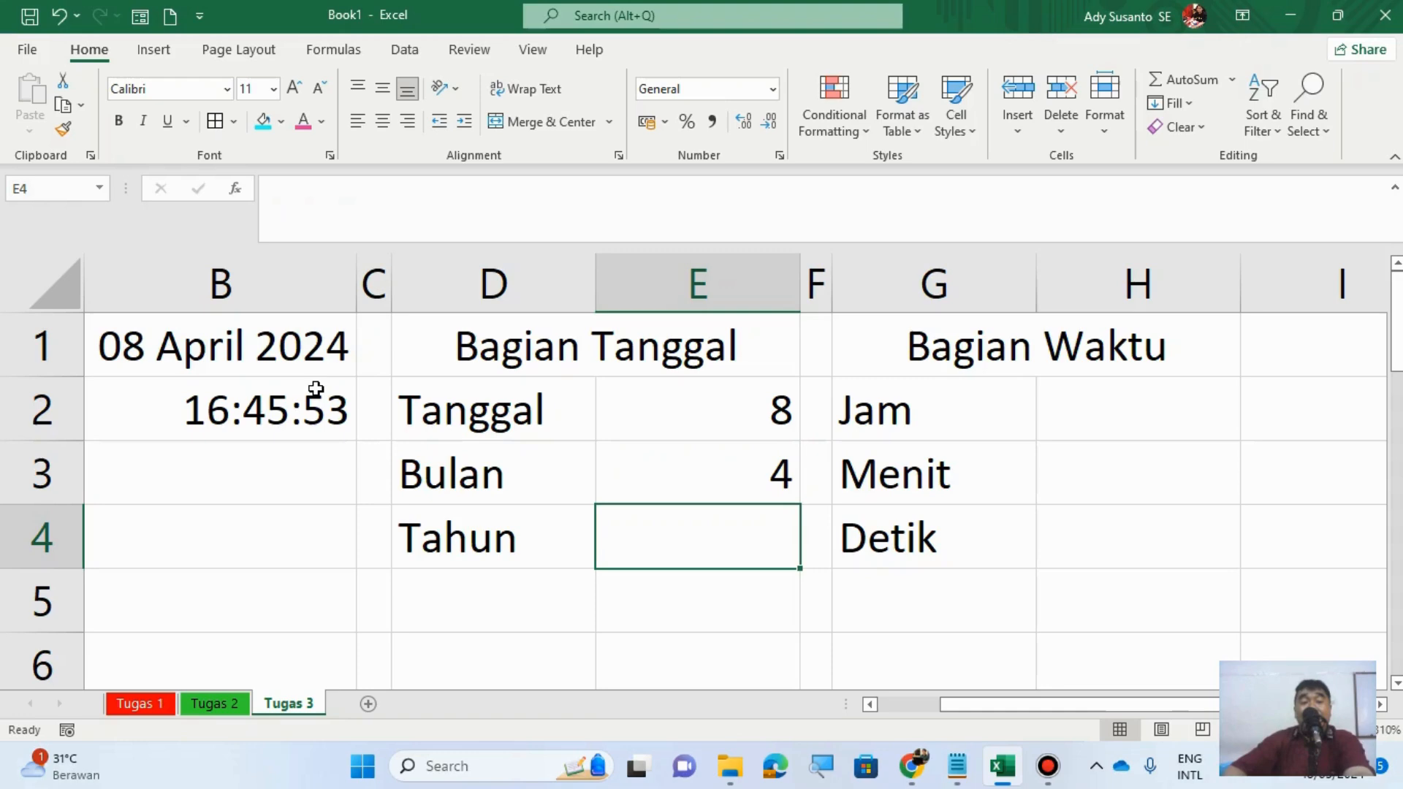
Step: Extract the year of the date into cell E4 beside Tahun with the formula =Year(B1)
type("=Year")
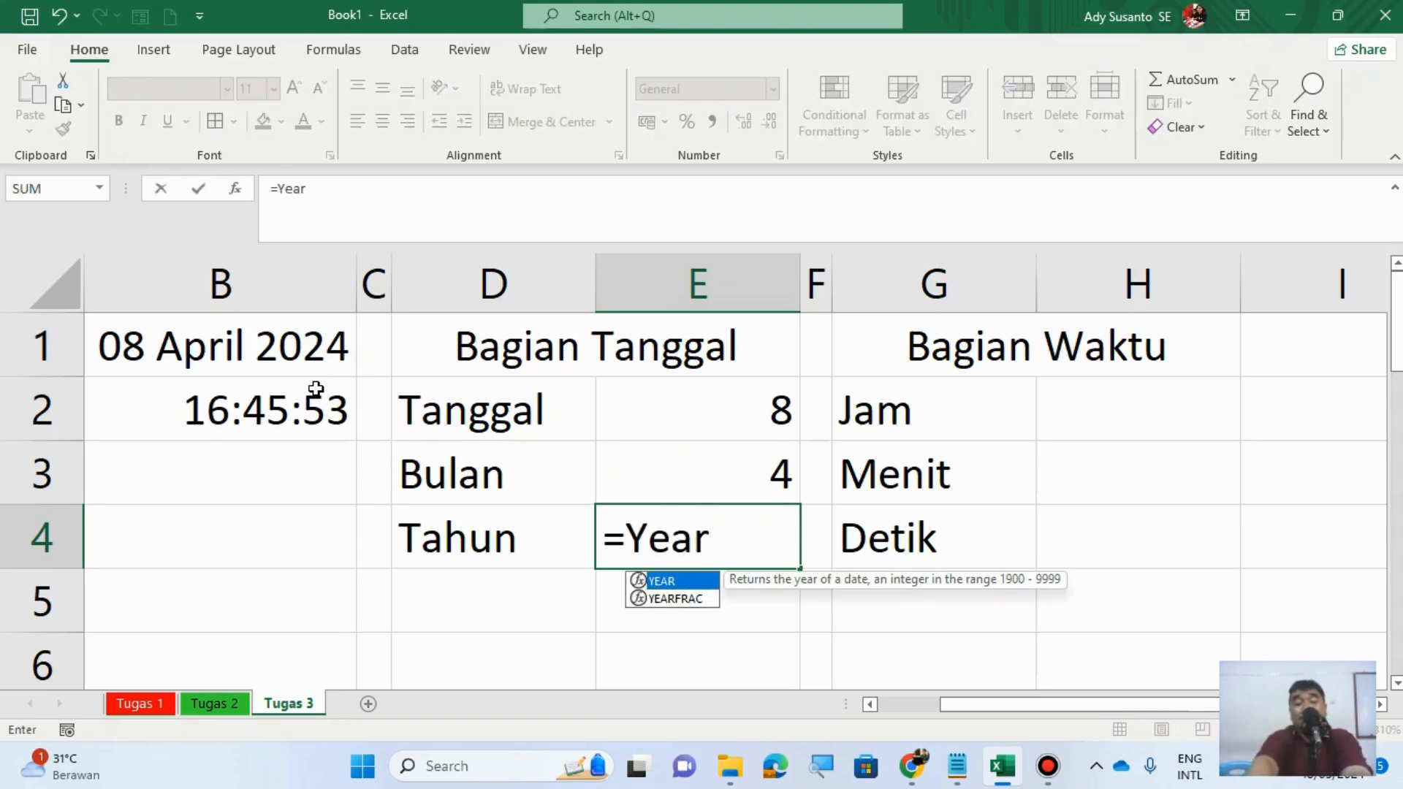
type("(")
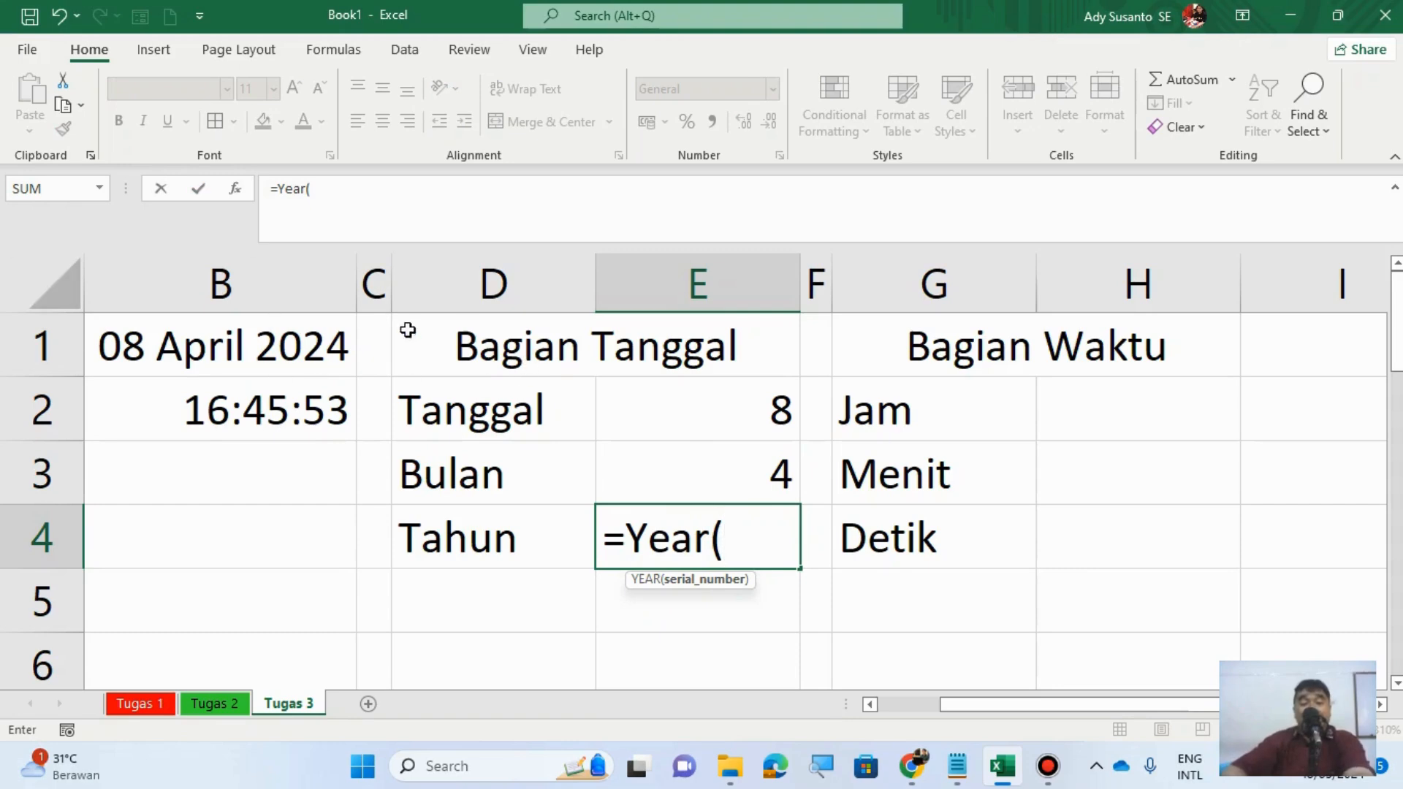
left_click(302, 362)
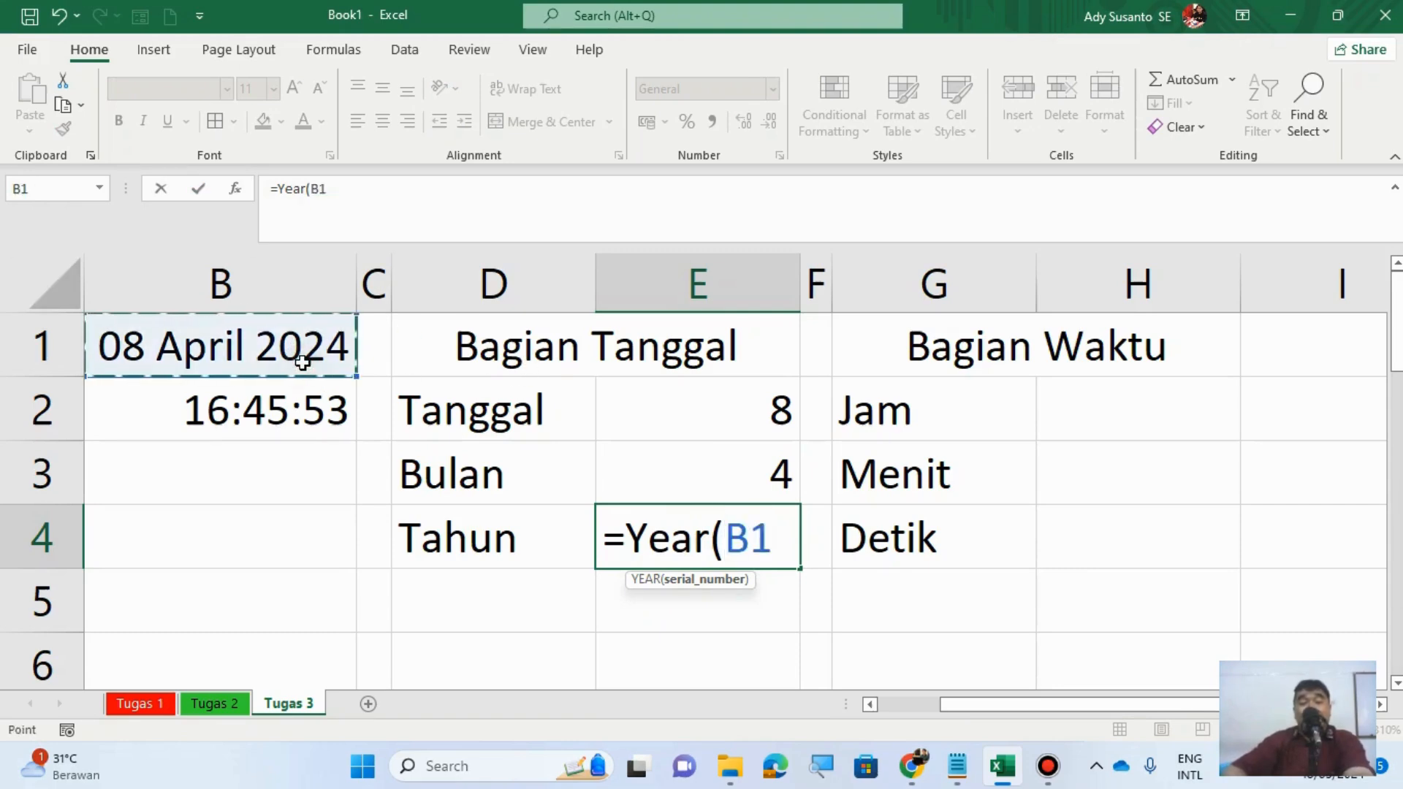
type(")")
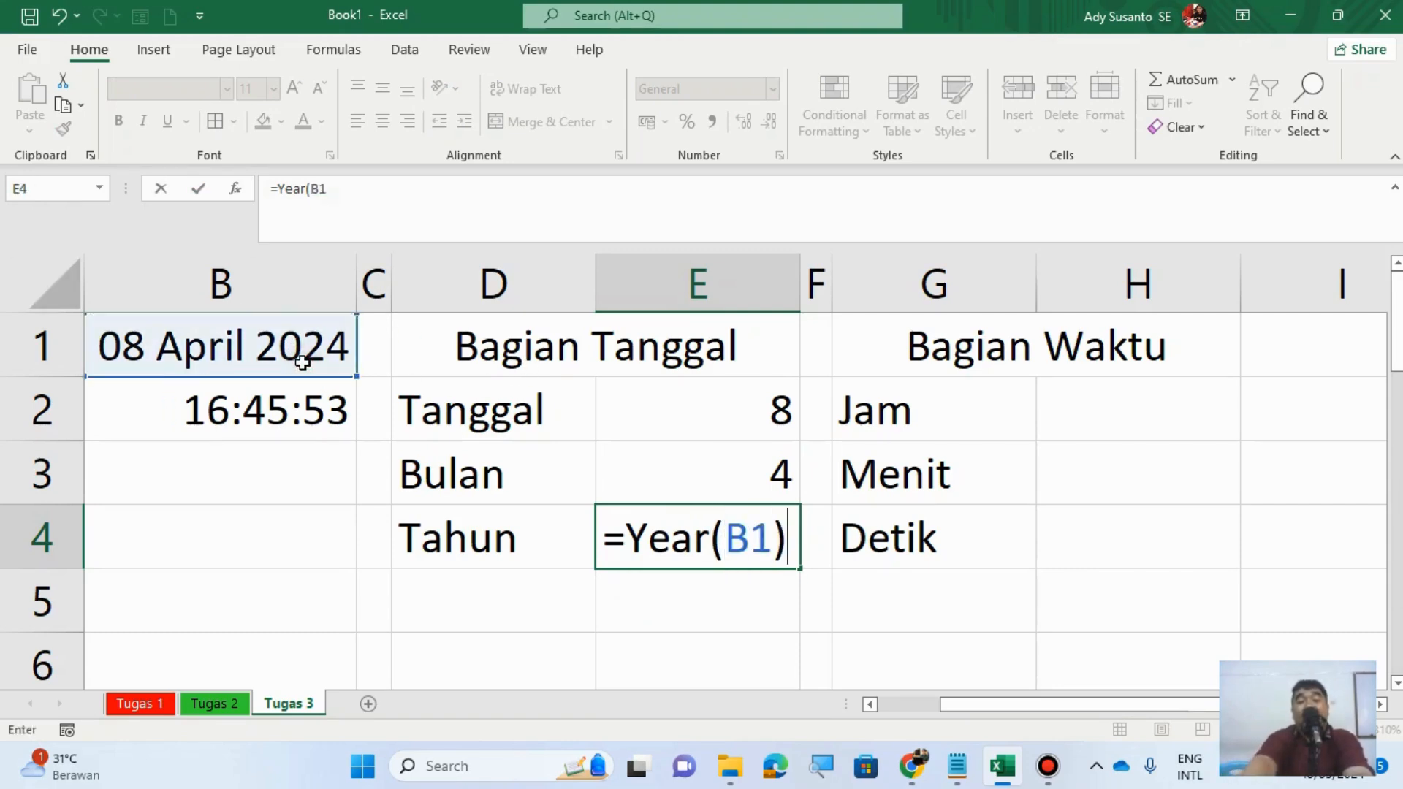
key("Return")
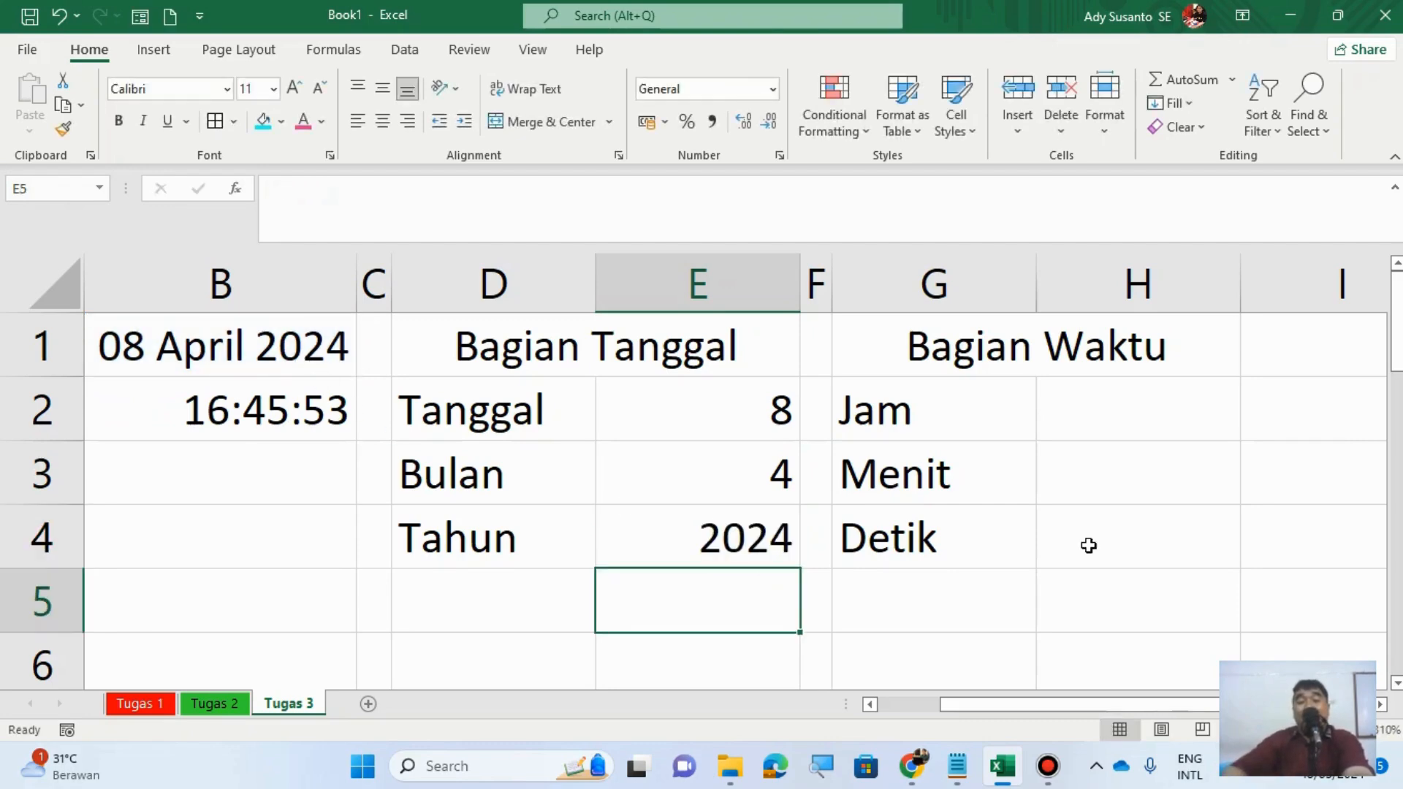
Step: Extract the hour of the time into cell H2 beside Jam with the formula =Hour(B2)
left_click(1114, 403)
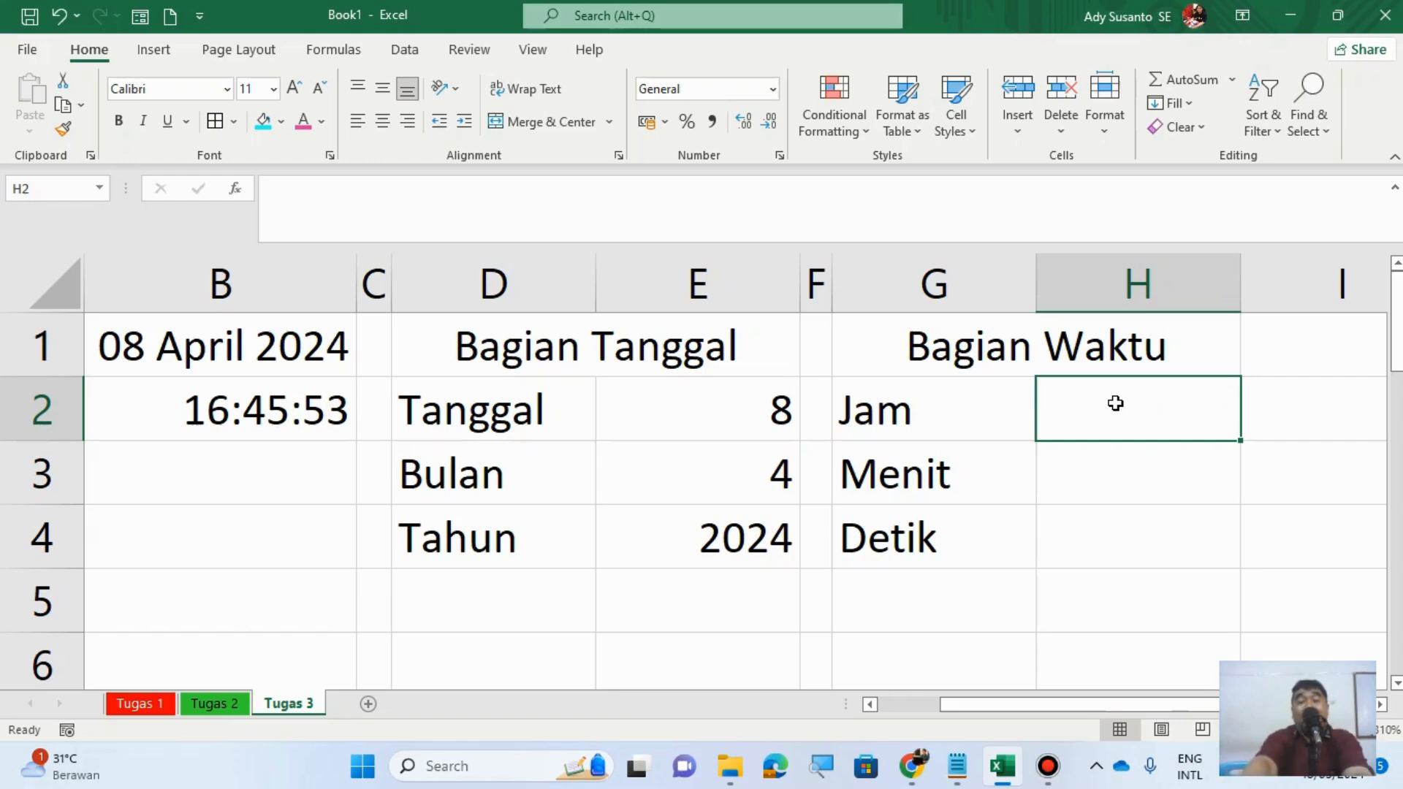
type("=")
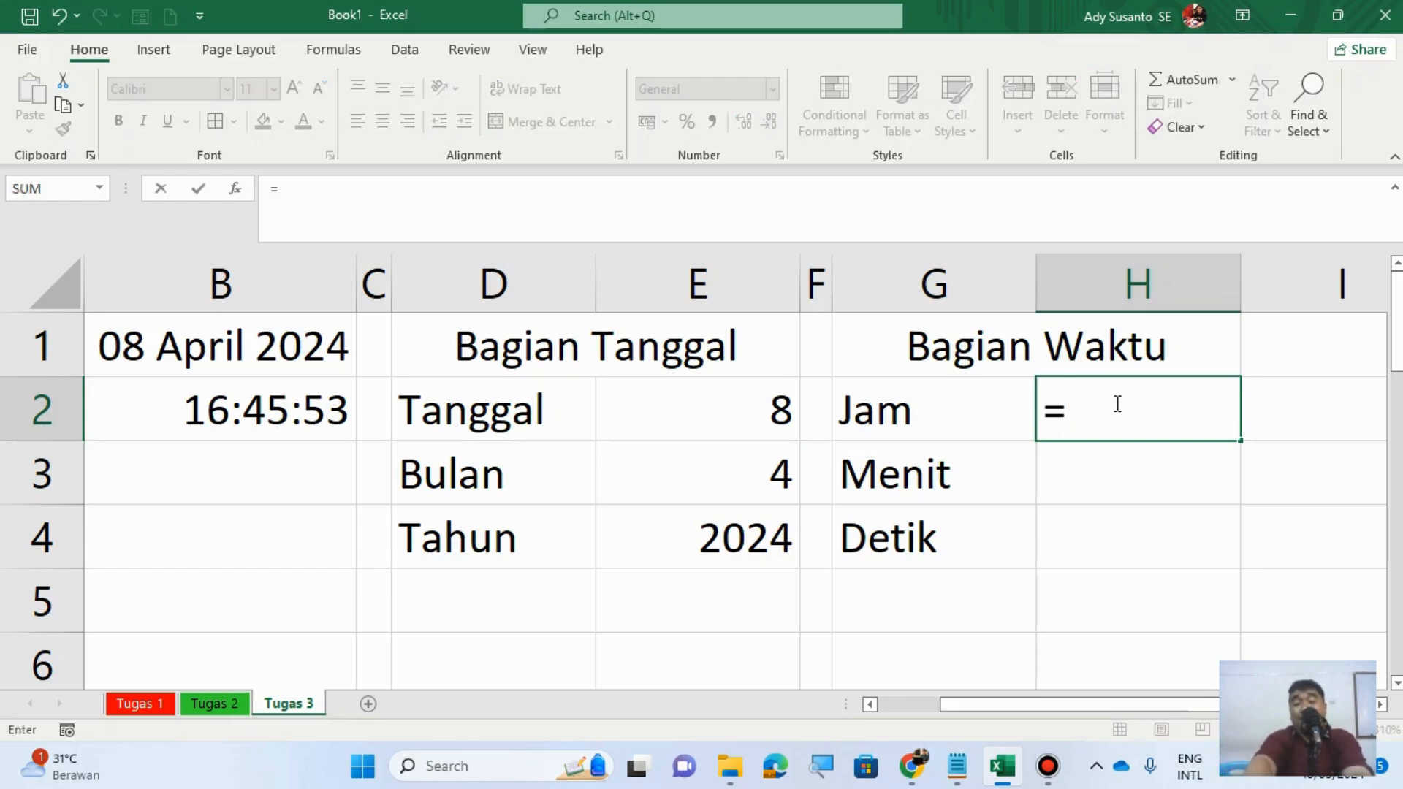
type("Hour(")
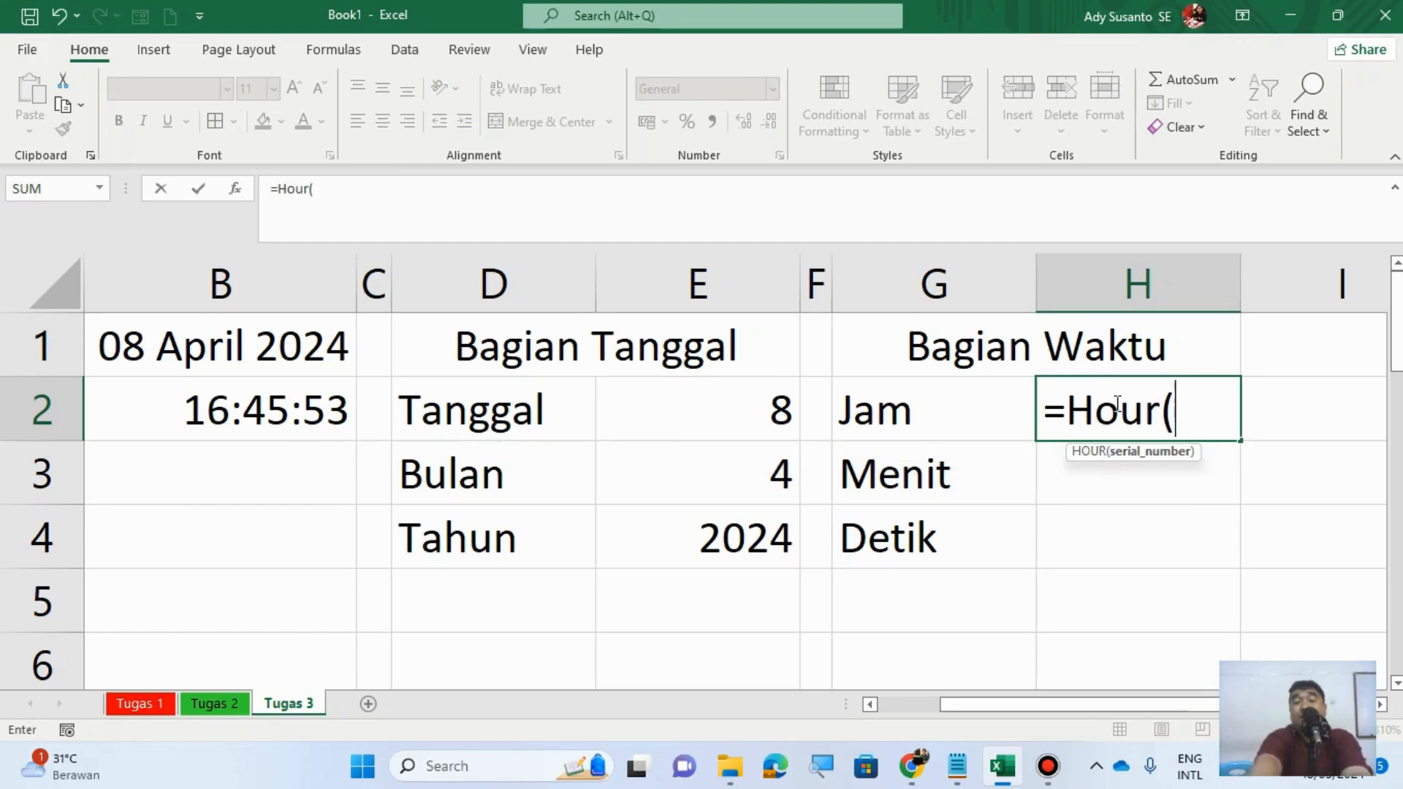
left_click(212, 414)
type(")")
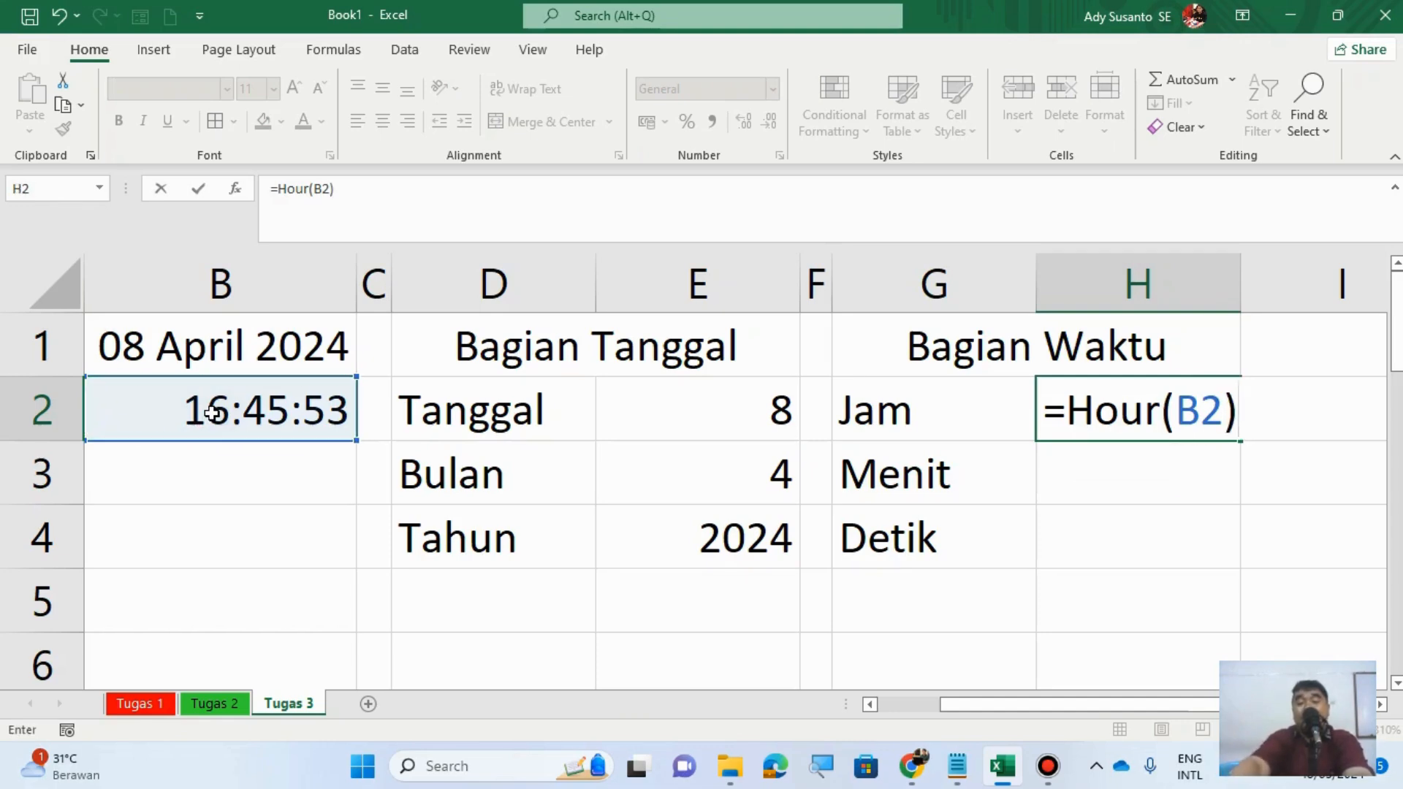
key("Return")
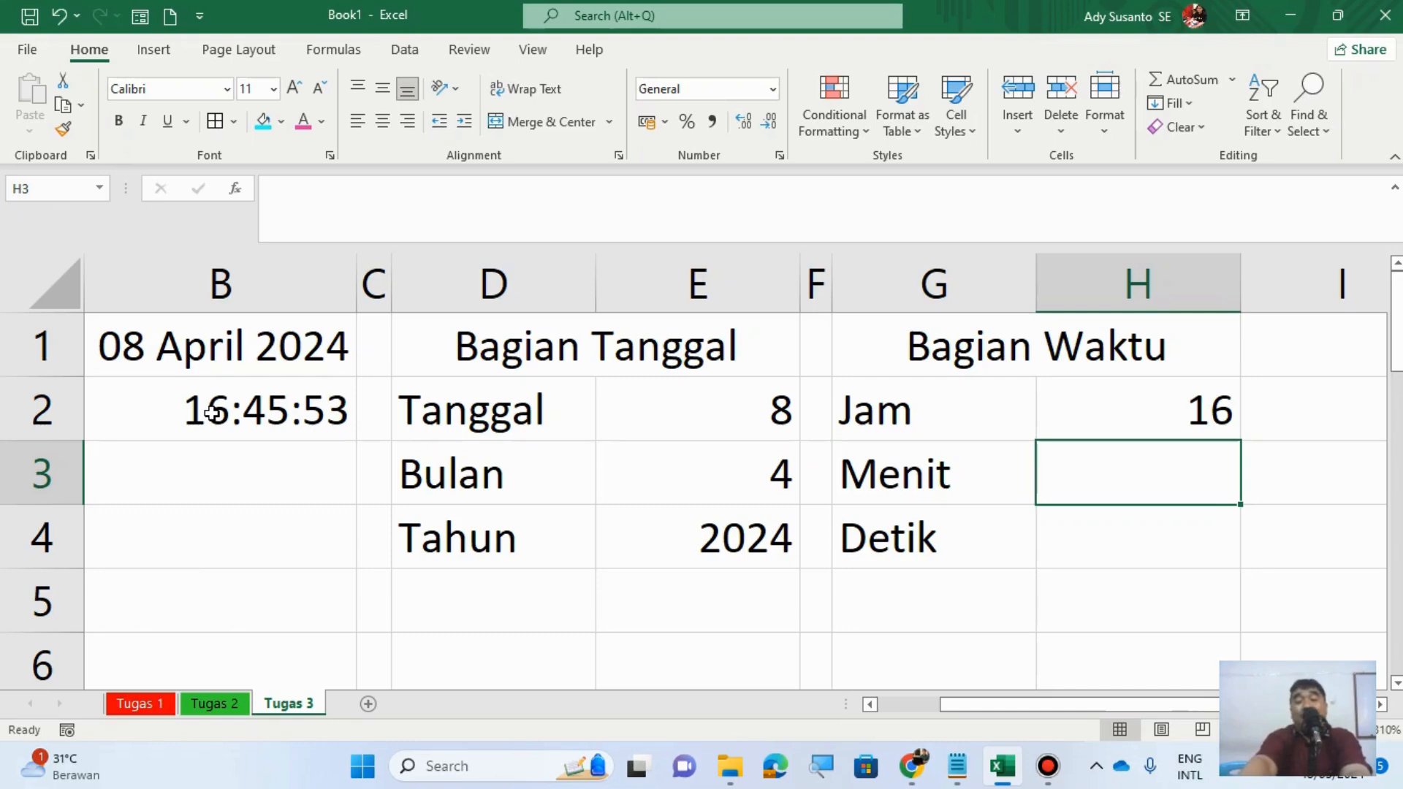
Step: Extract the minutes of the time into cell H3 beside Menit with the formula =Minute(B2)
type("=Min")
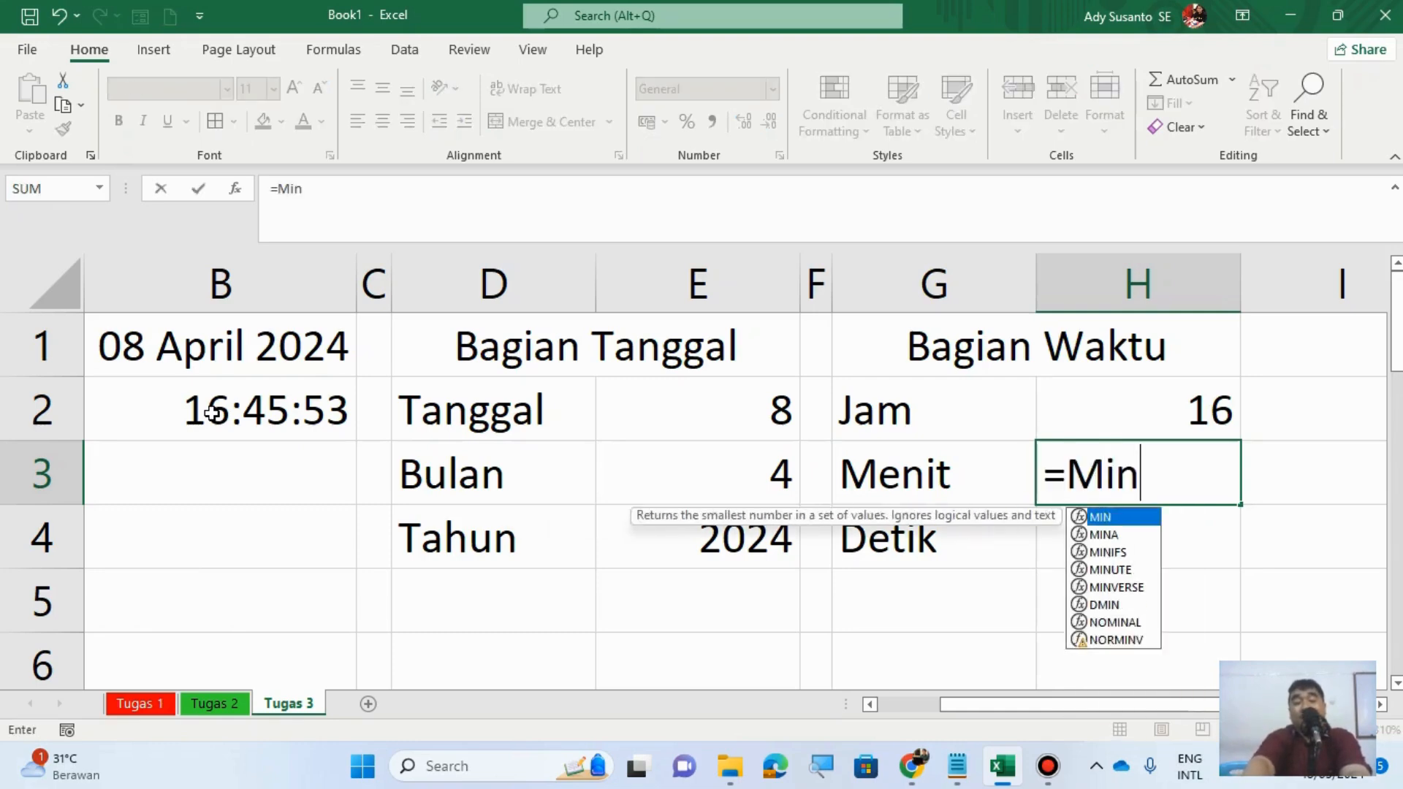
type("ute(")
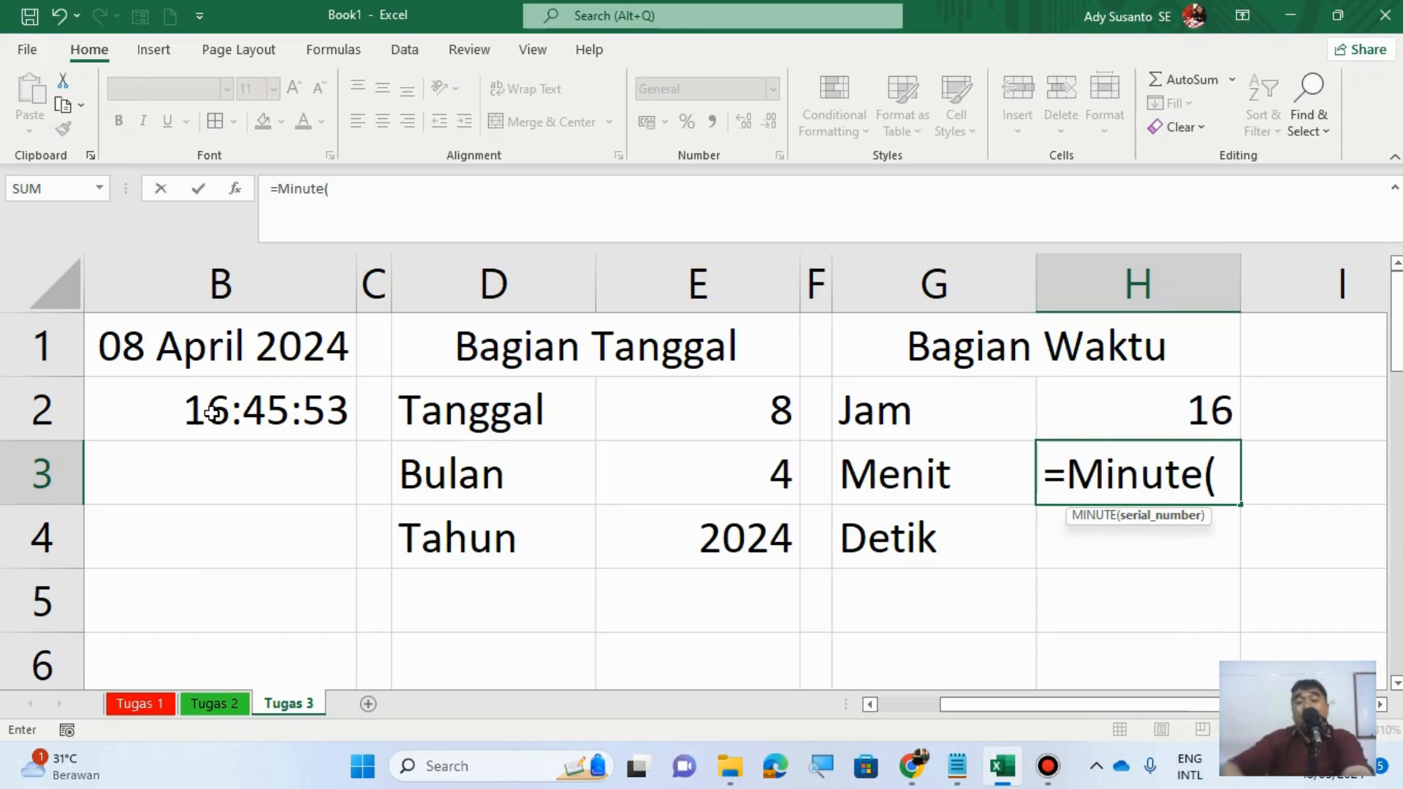
left_click(244, 413)
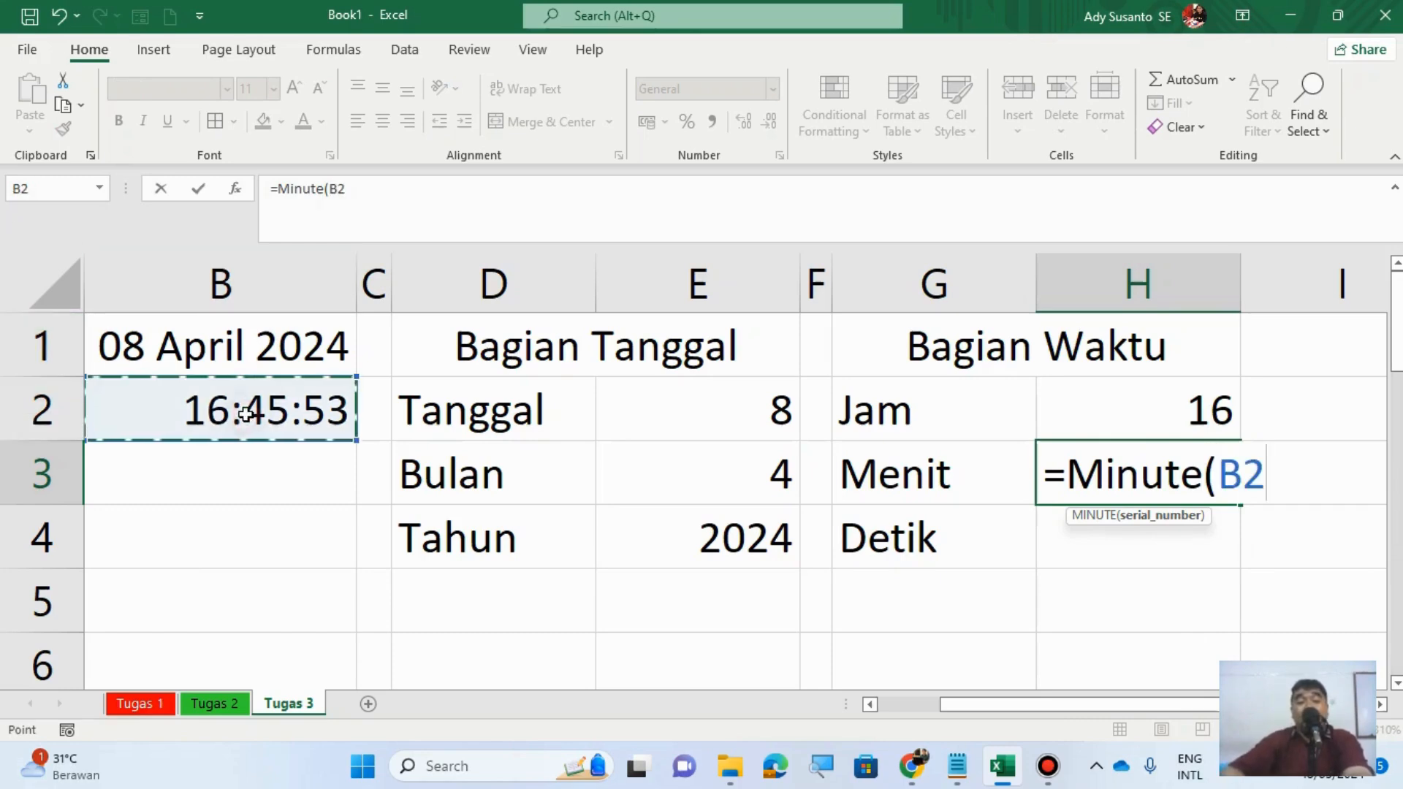
type(")")
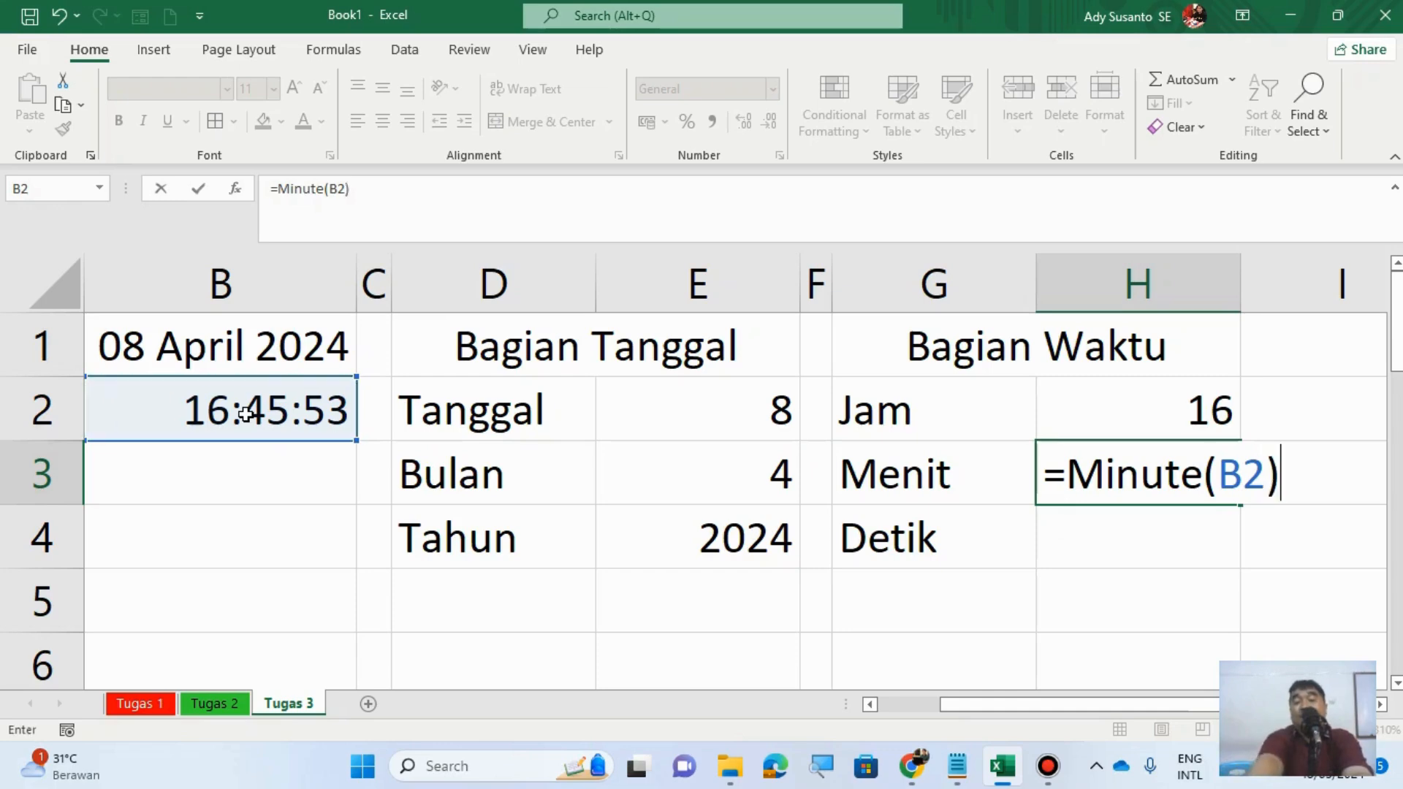
key("Return")
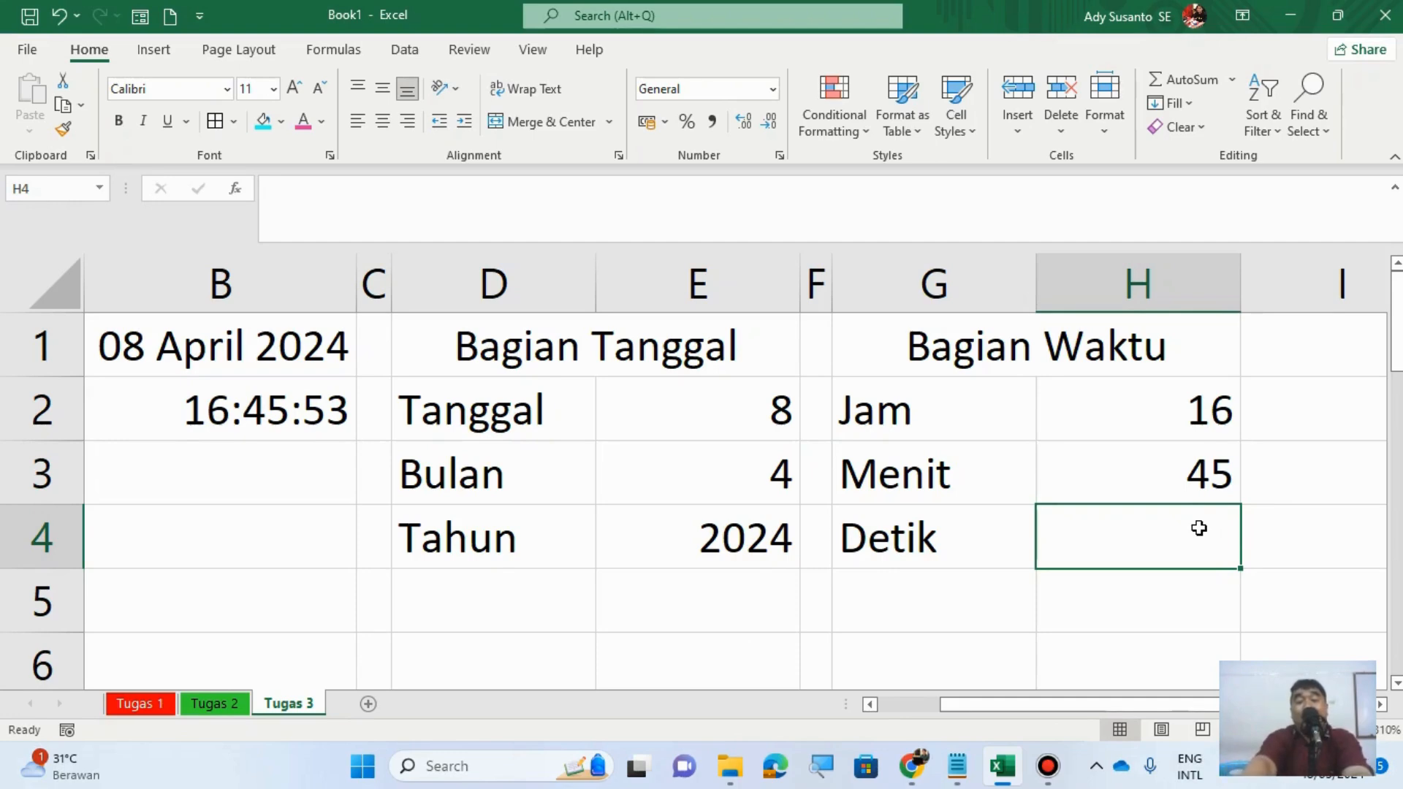
Step: Extract the seconds of the time into cell H4 beside Detik with the formula =Second(B2)
type("=")
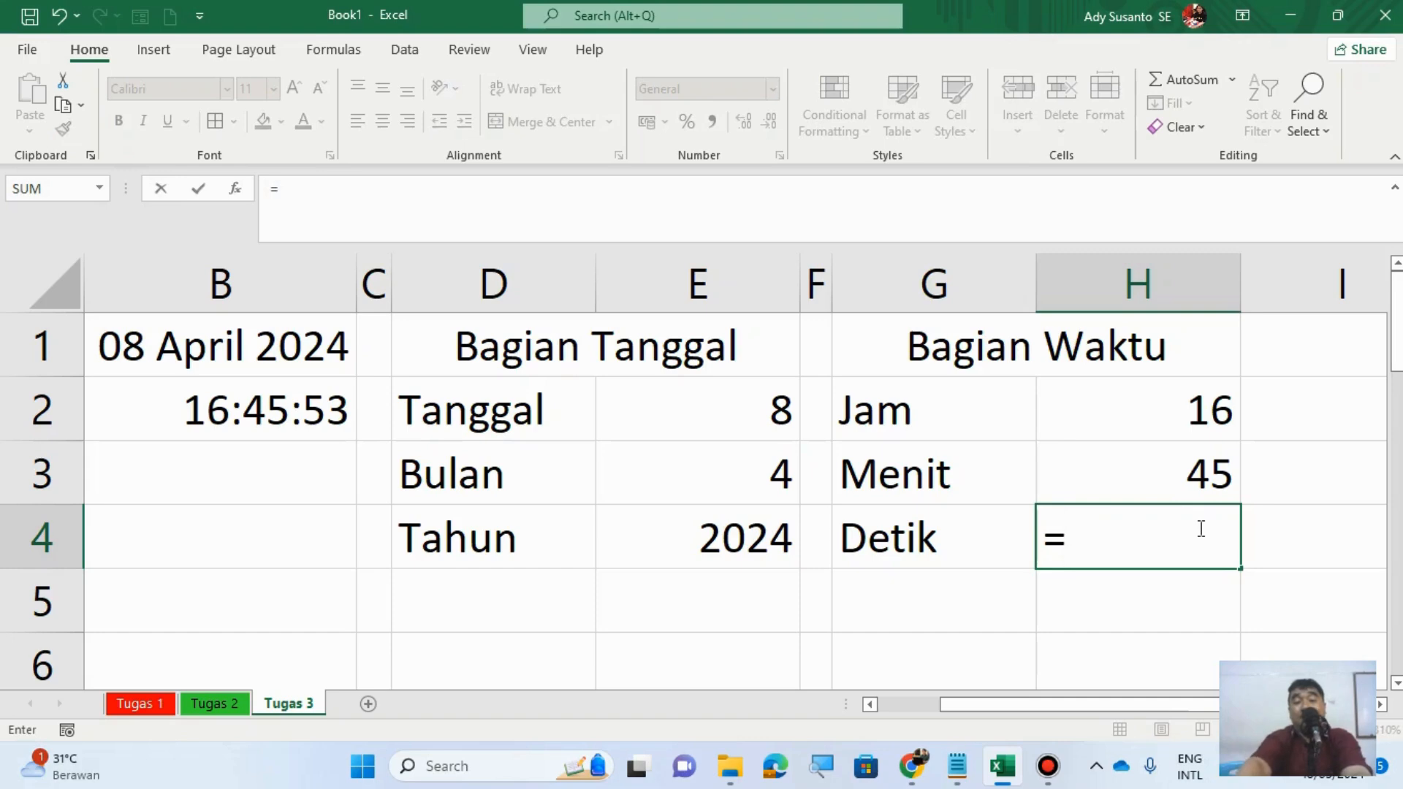
type("Second")
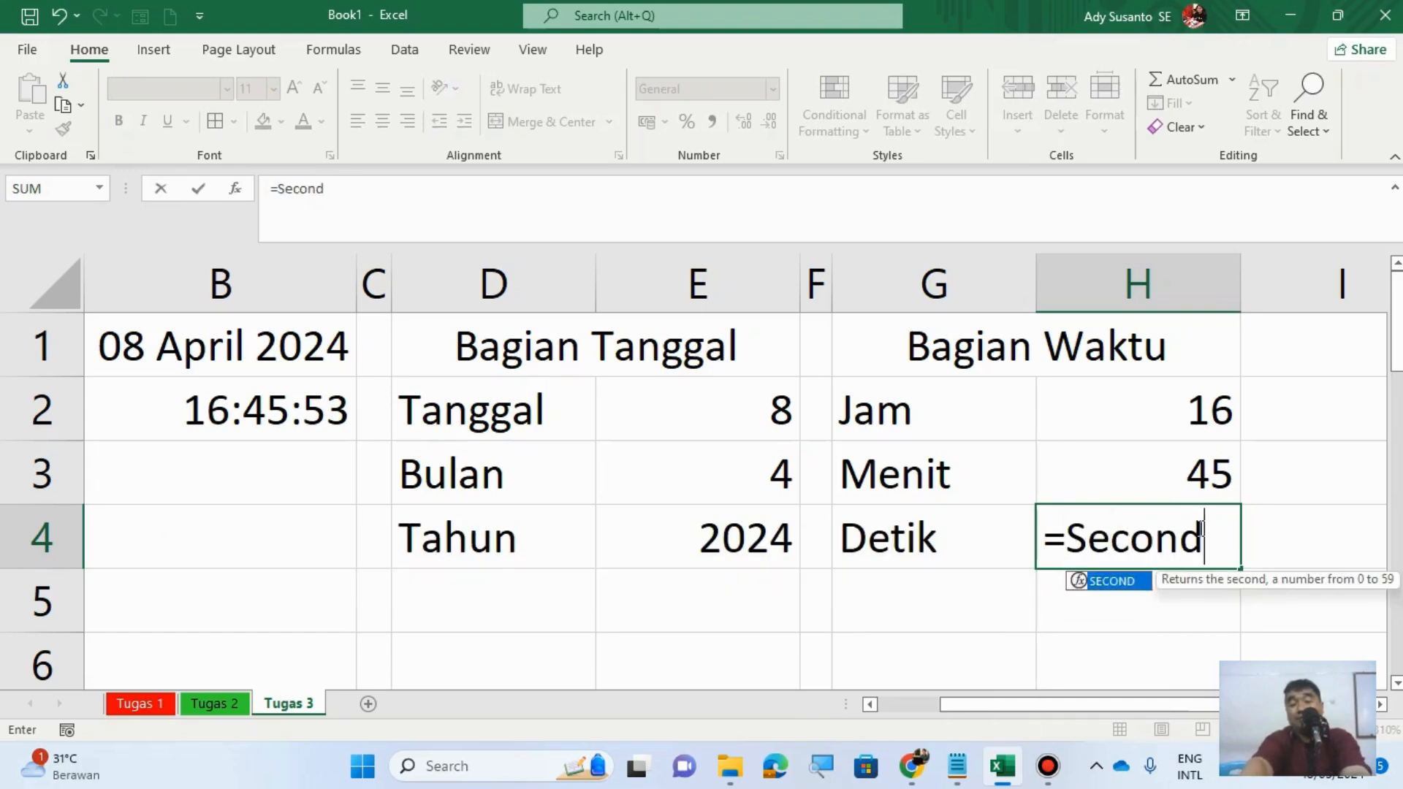
type("(")
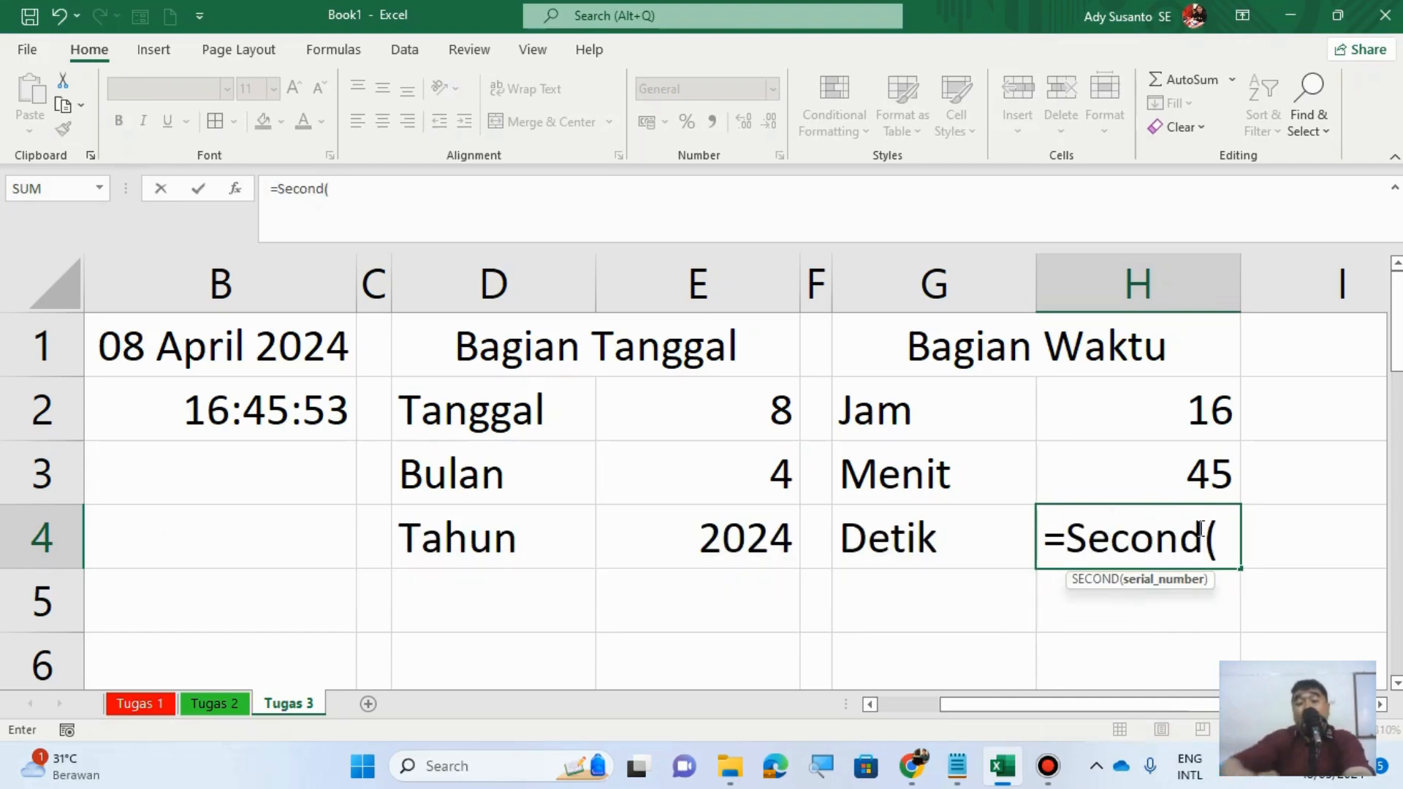
left_click(264, 408)
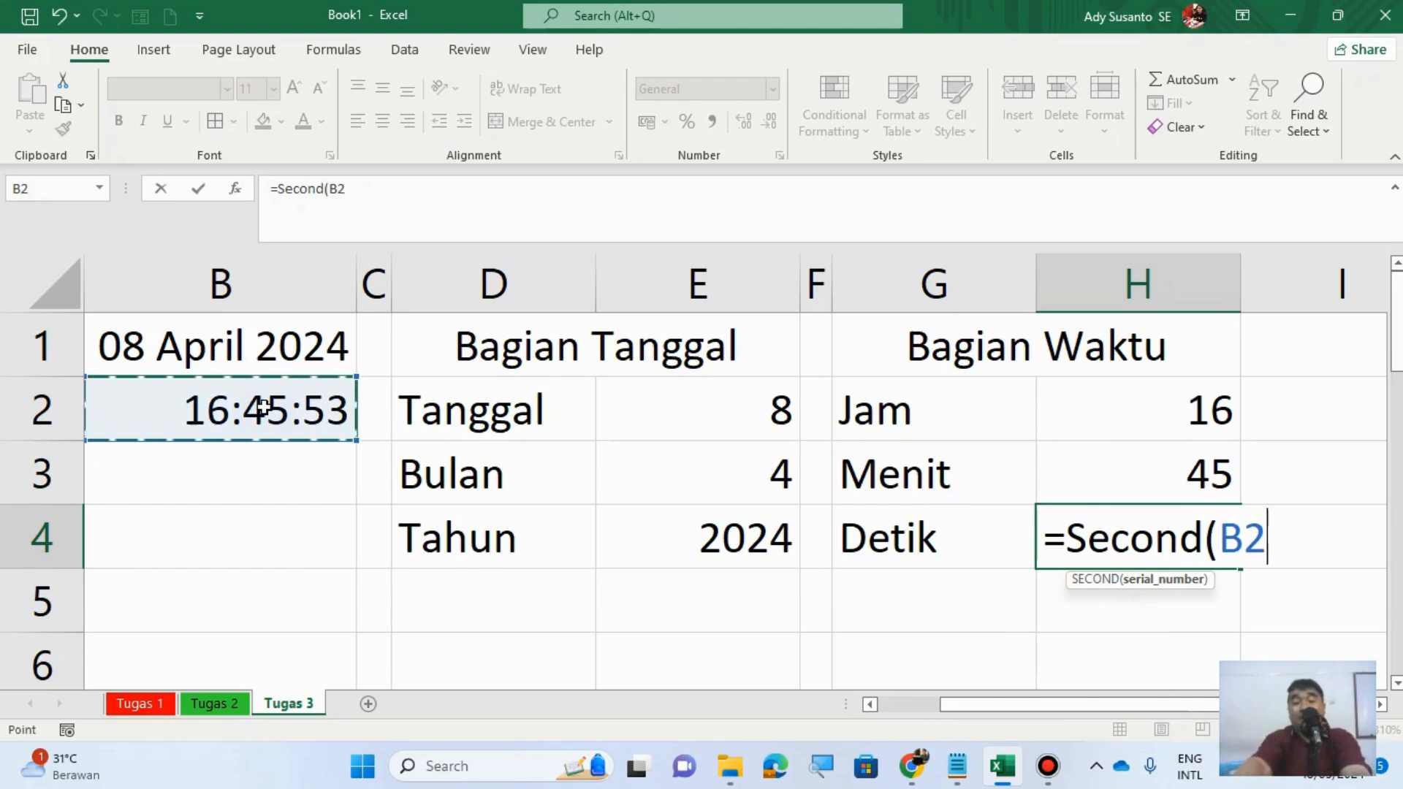
type(")")
key("Return")
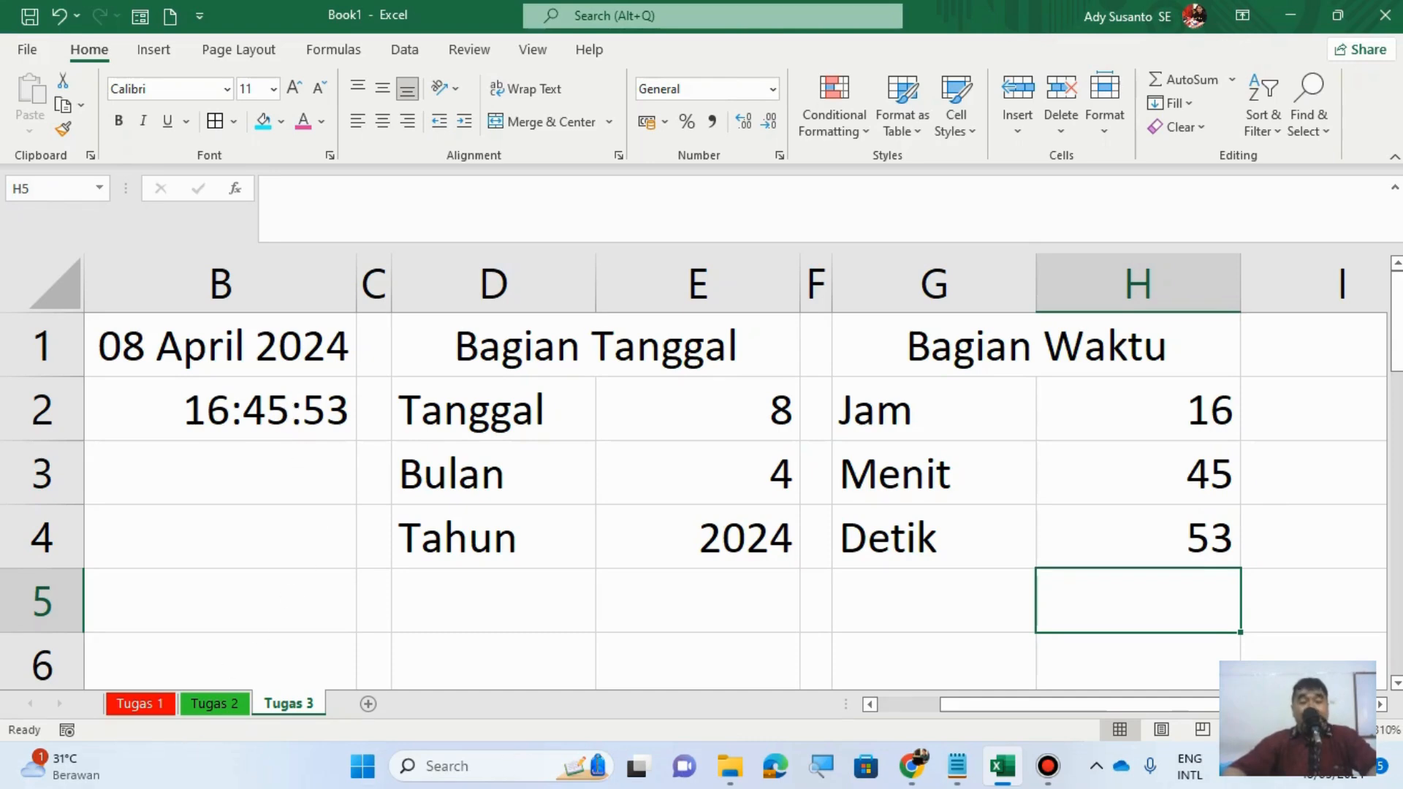
Step: Apply dark red slanted dash-dot outline and inside borders to the Bagian Tanggal table in D1:E4
left_click_drag(1045, 706, 882, 706)
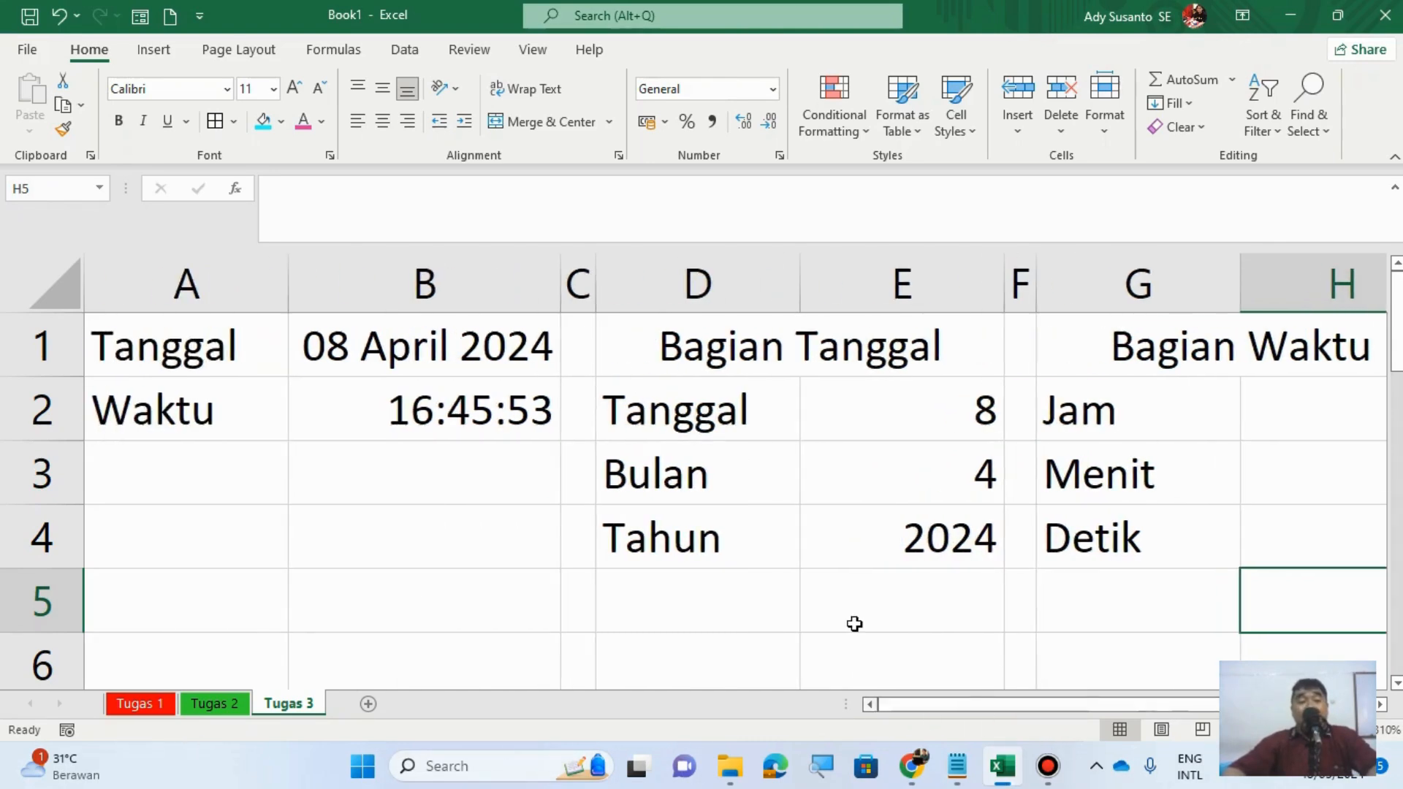
left_click(783, 349)
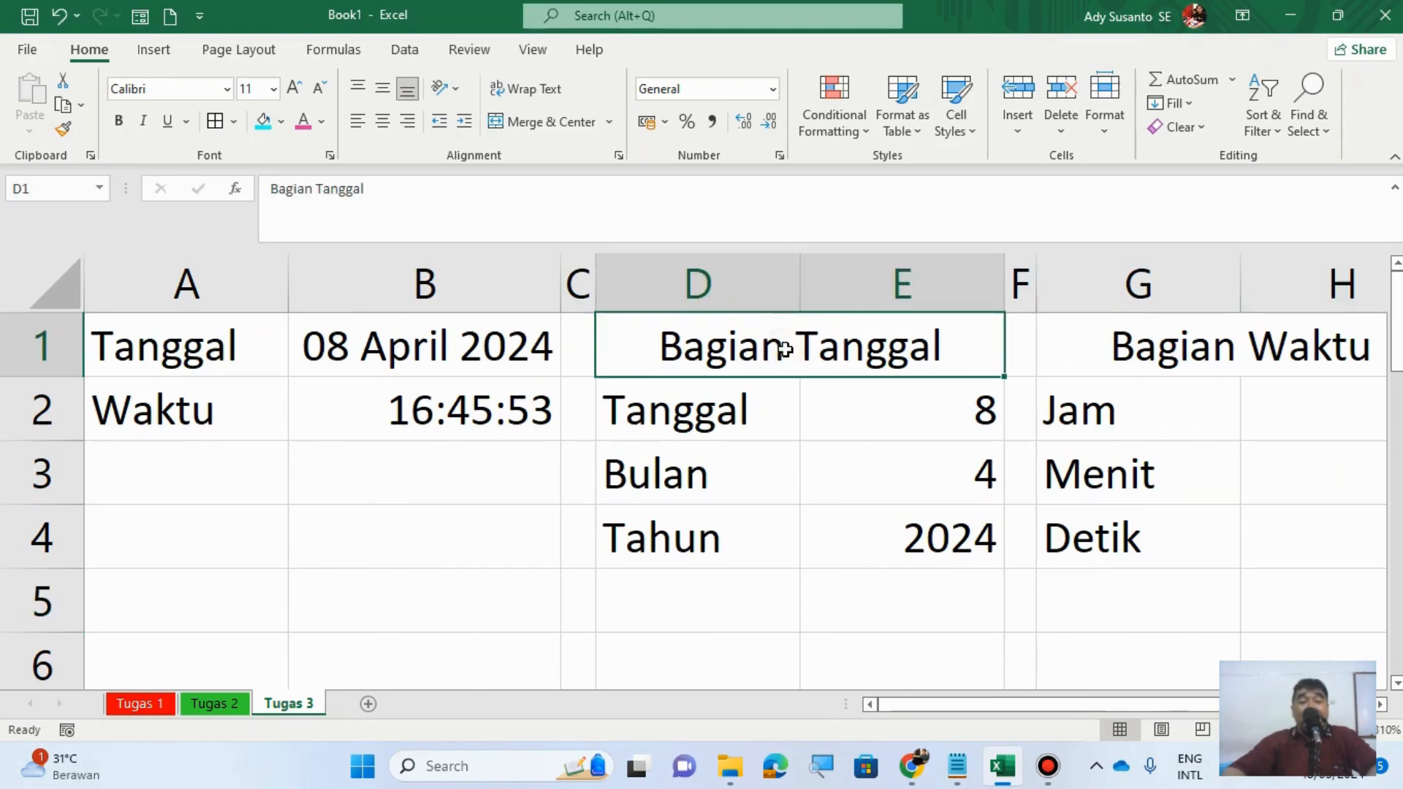
left_click_drag(783, 349, 799, 535)
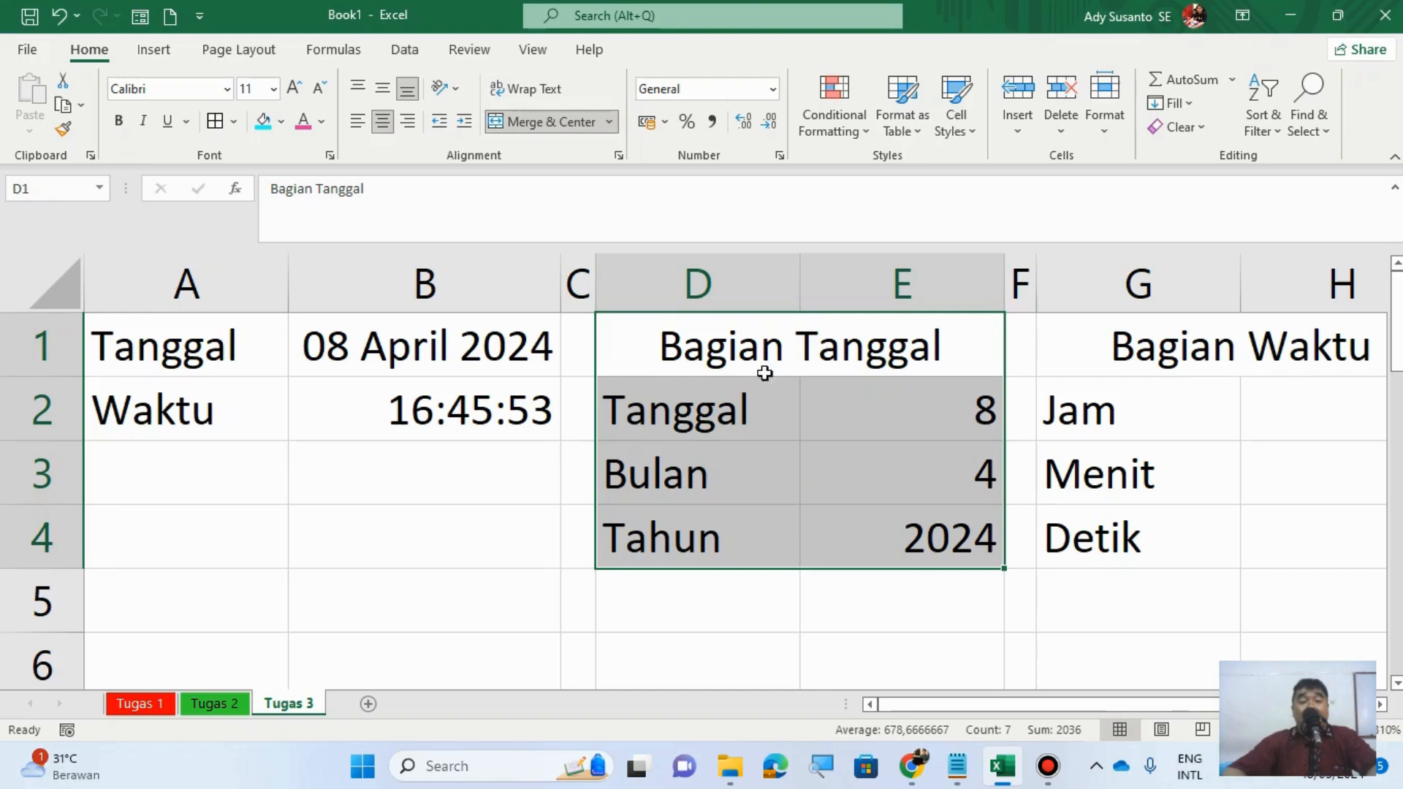
left_click(239, 125)
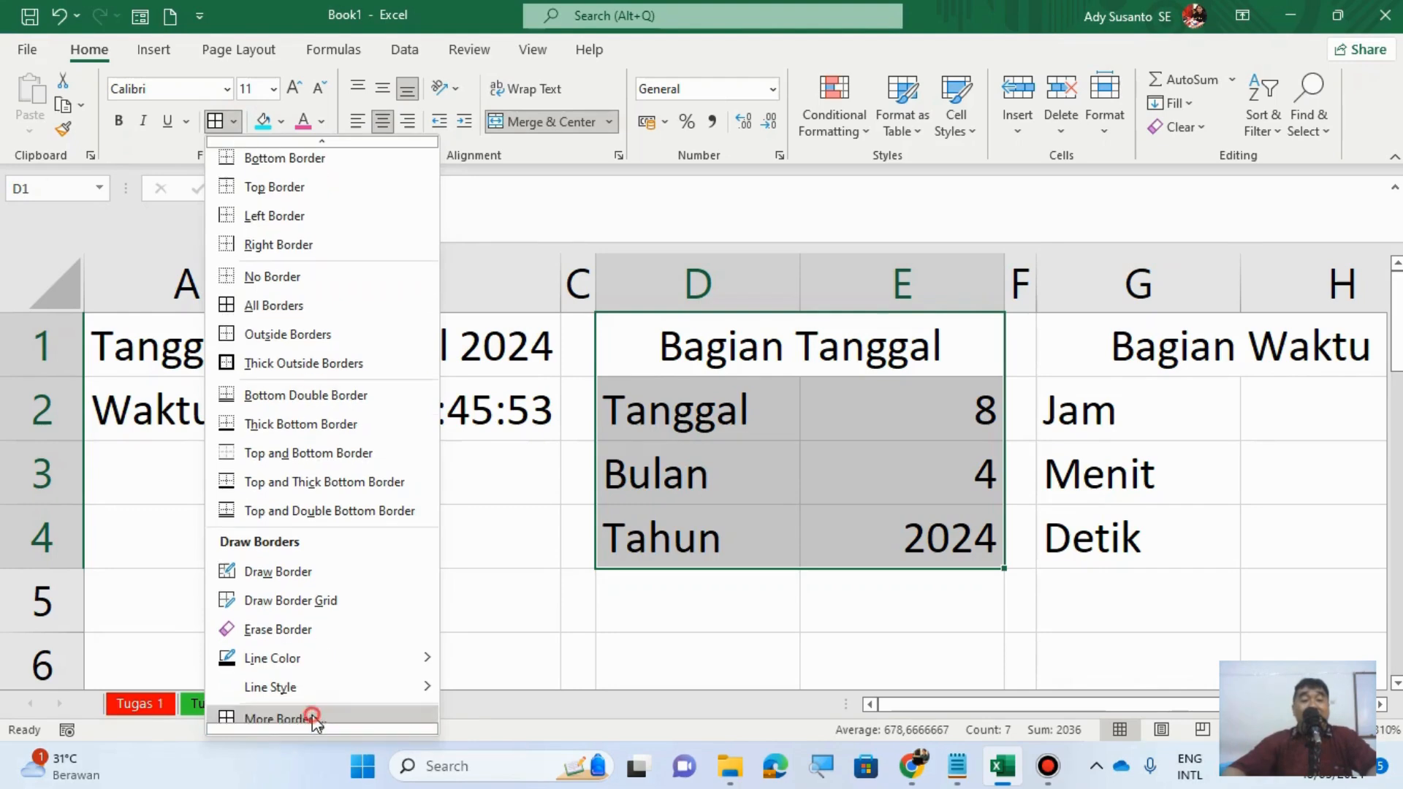
left_click(314, 715)
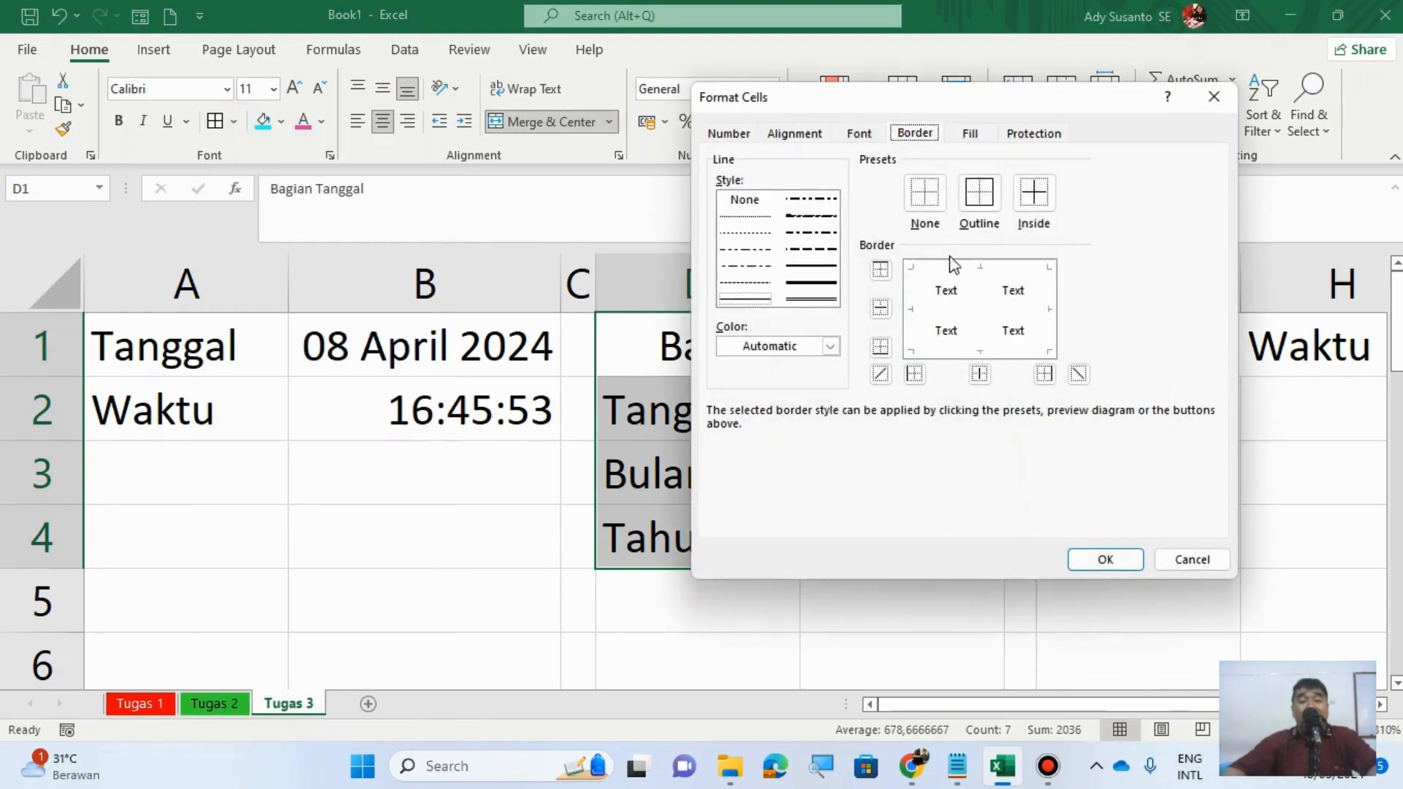
left_click(817, 218)
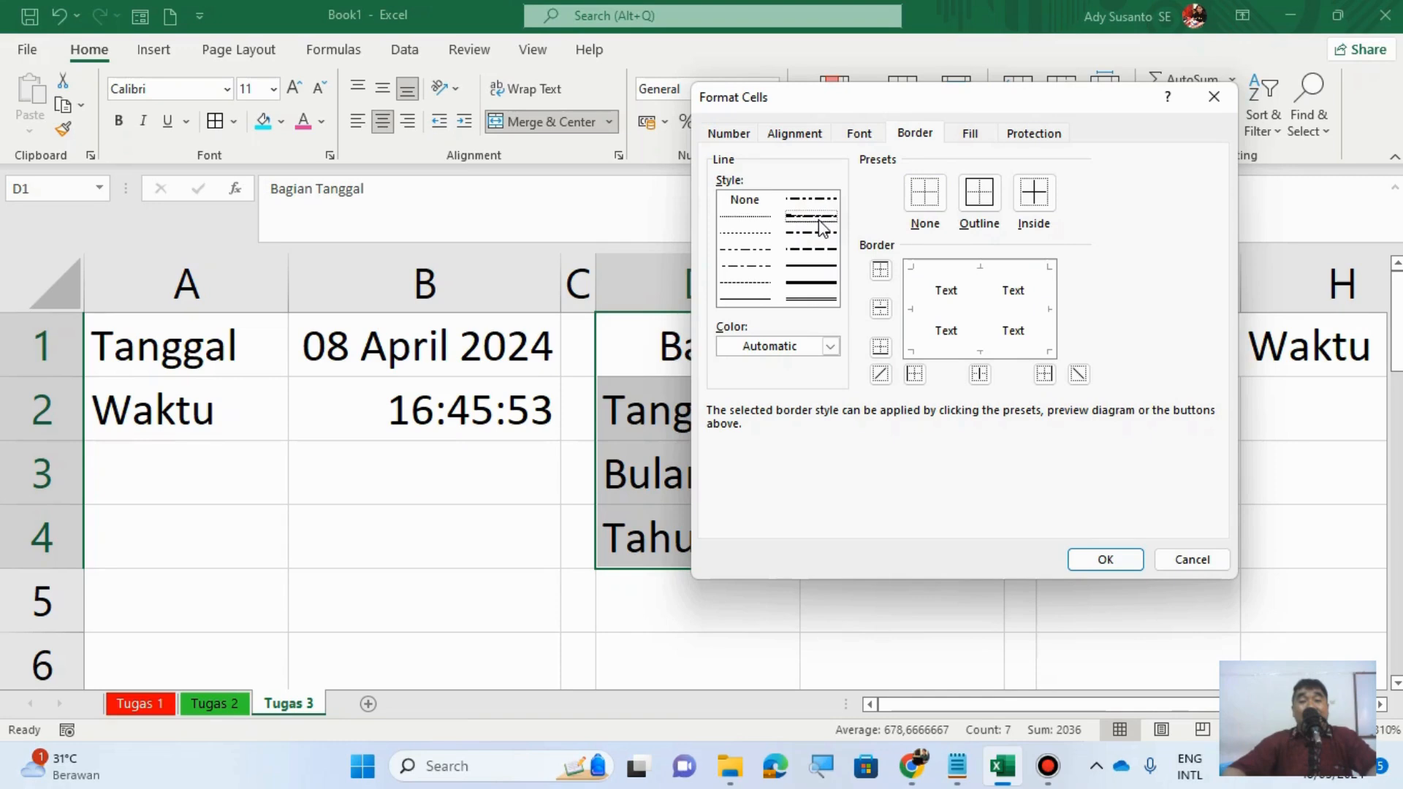
left_click(830, 346)
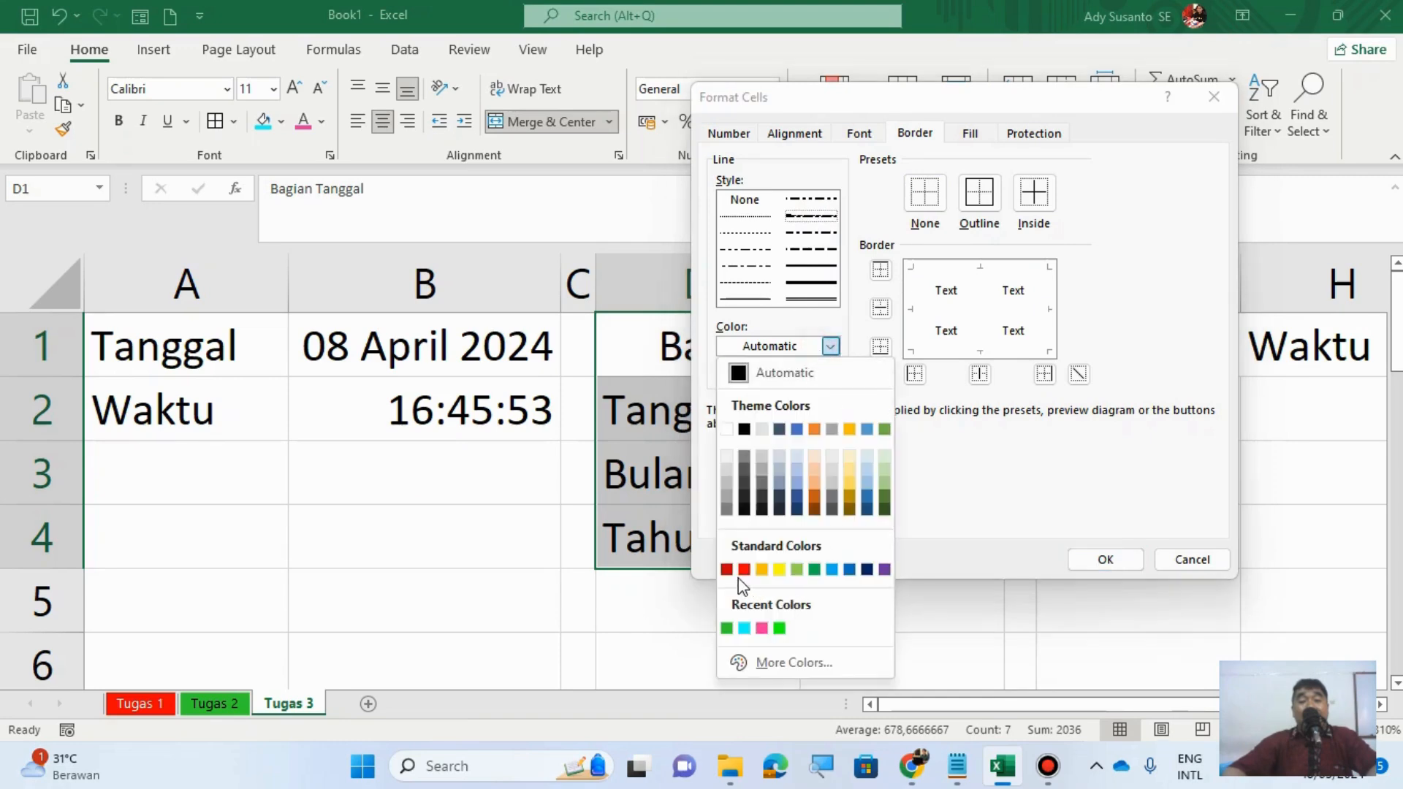
left_click(726, 570)
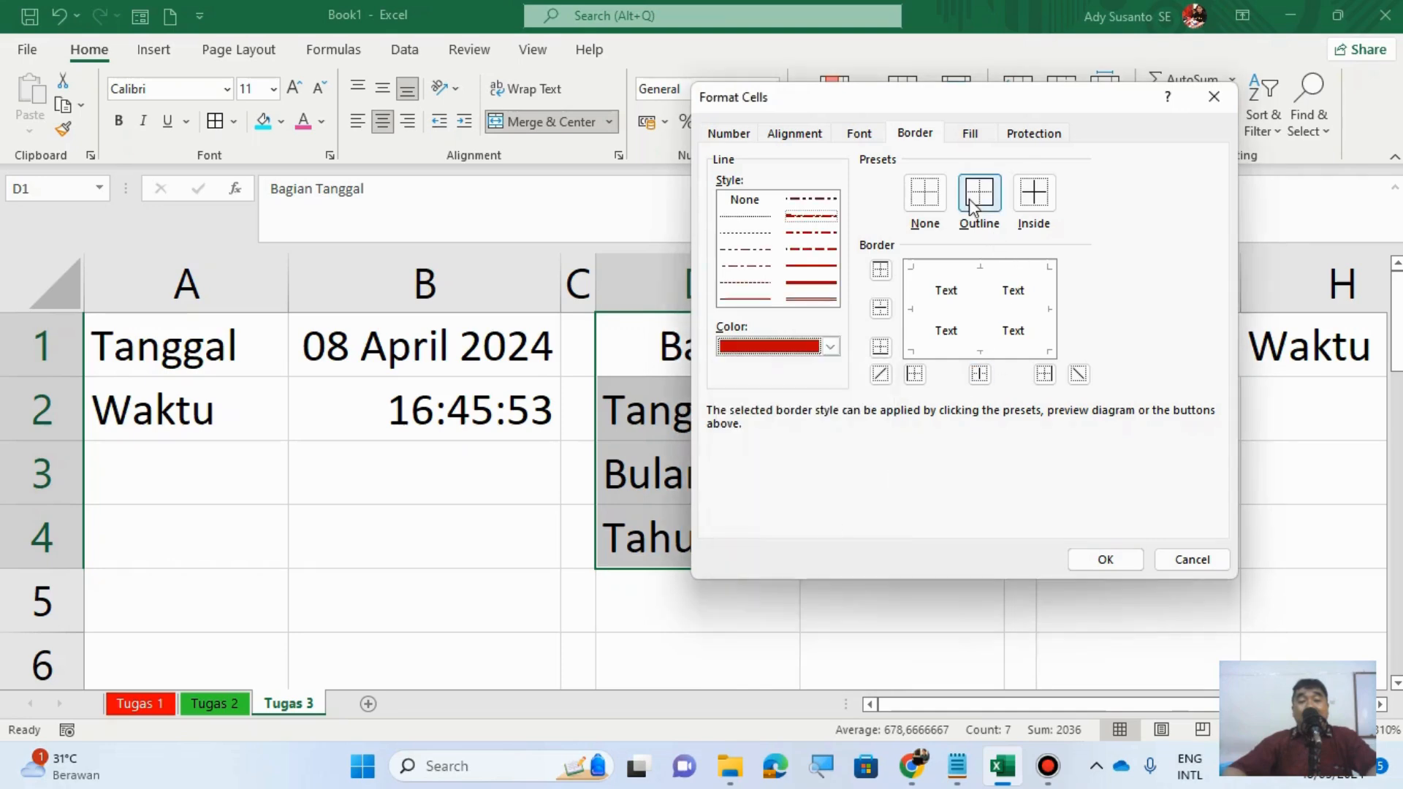
left_click(994, 216)
left_click(1033, 196)
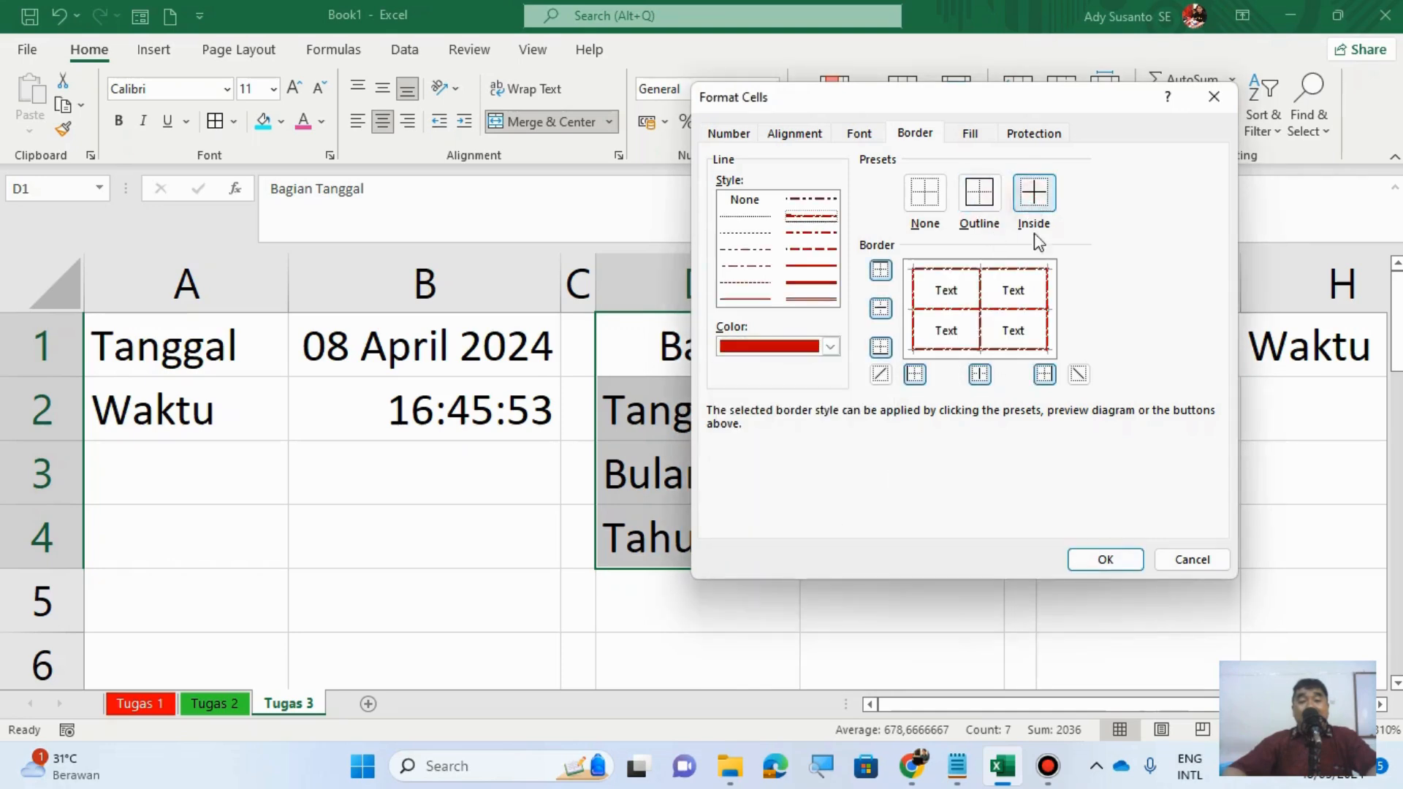
left_click(1105, 561)
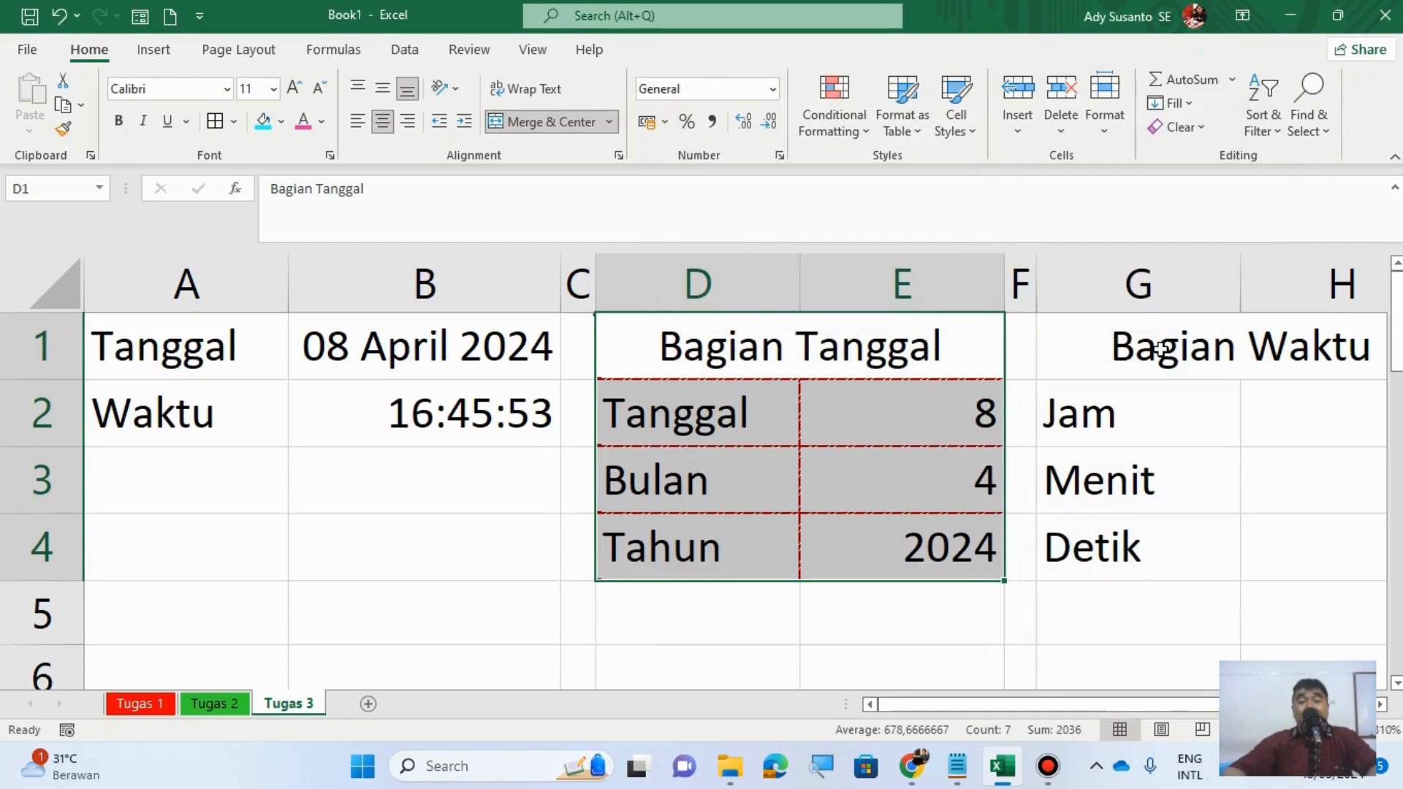
Step: Apply blue medium dash-dot-dot outline and inside borders to the Bagian Waktu table in G1:H4
left_click(1380, 704)
left_click_drag(1118, 344, 1140, 563)
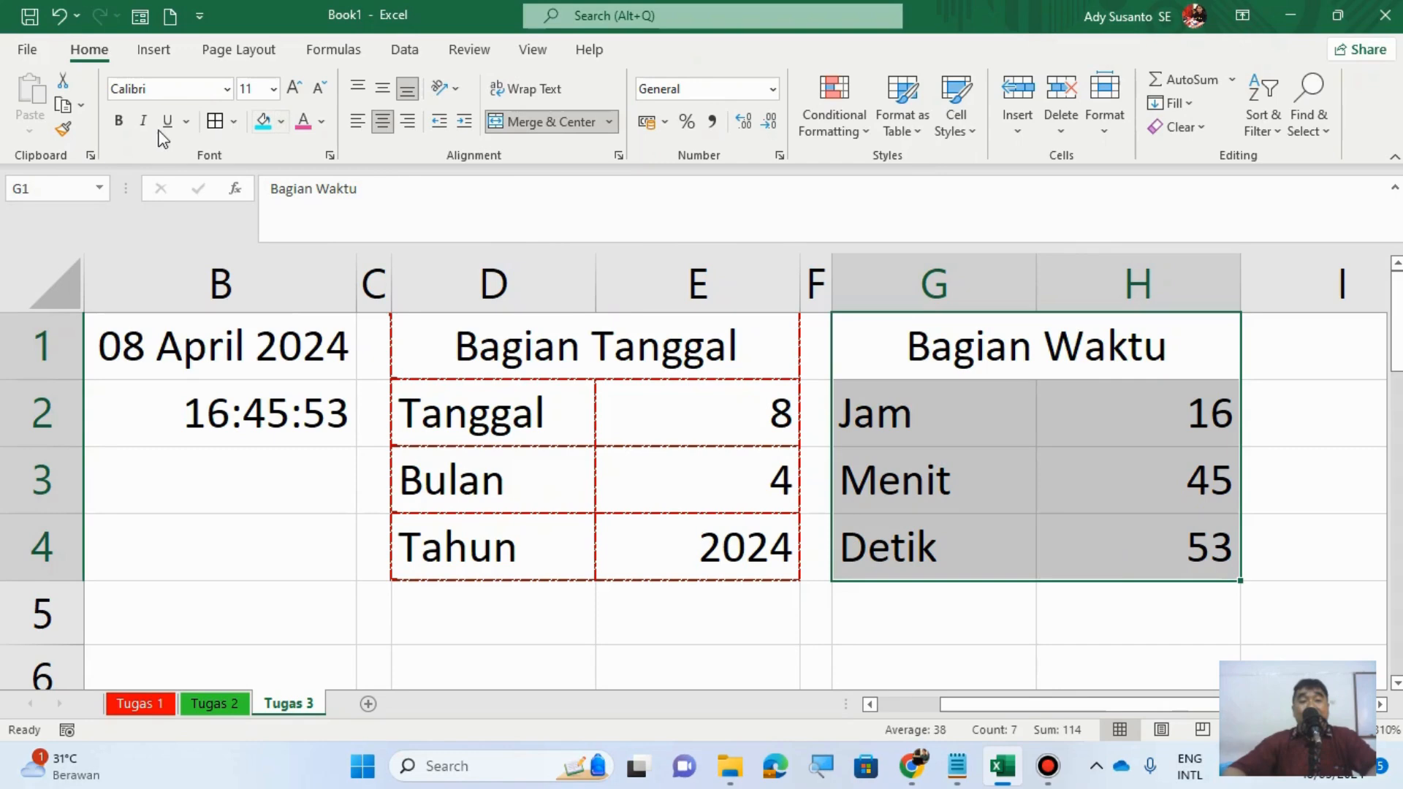
left_click(235, 122)
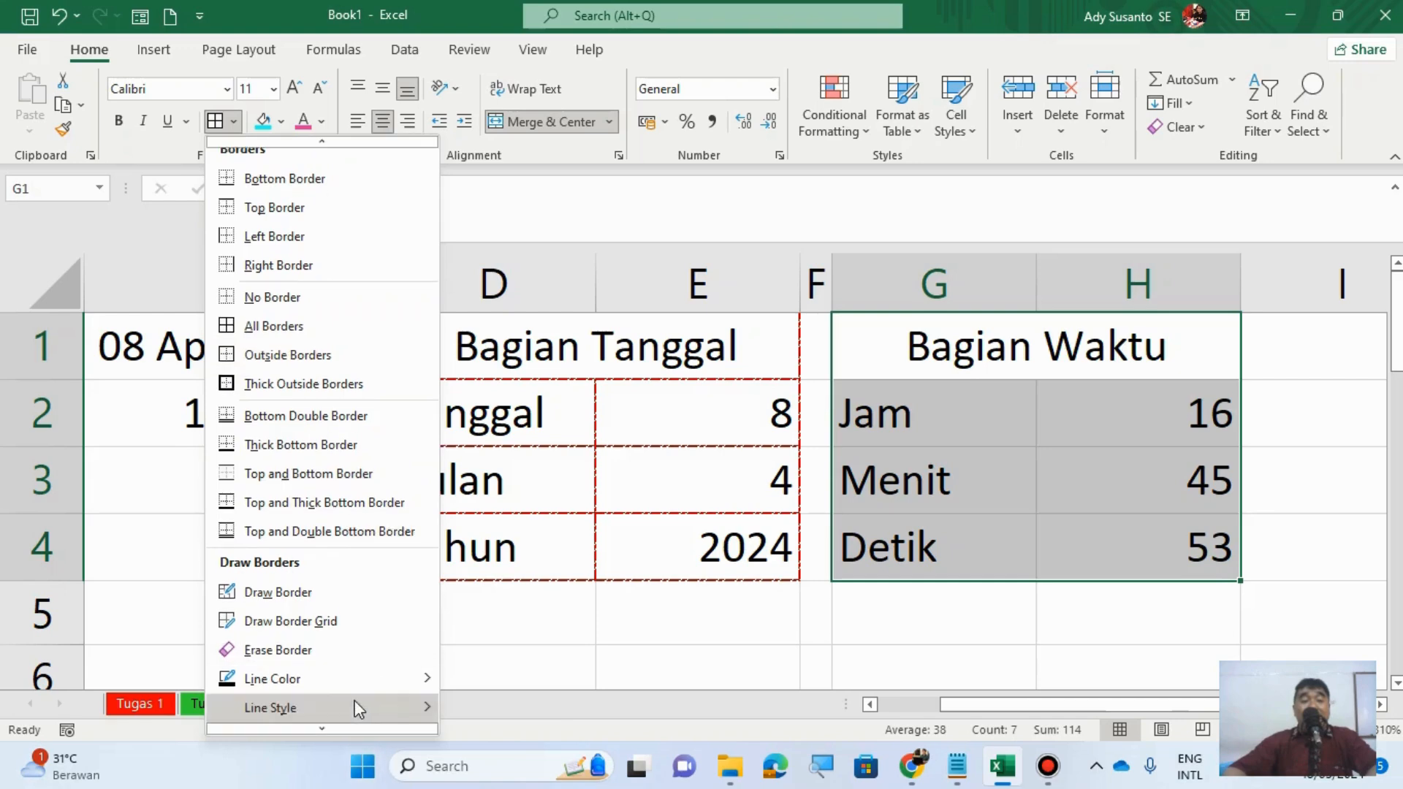
mouse_move(319, 718)
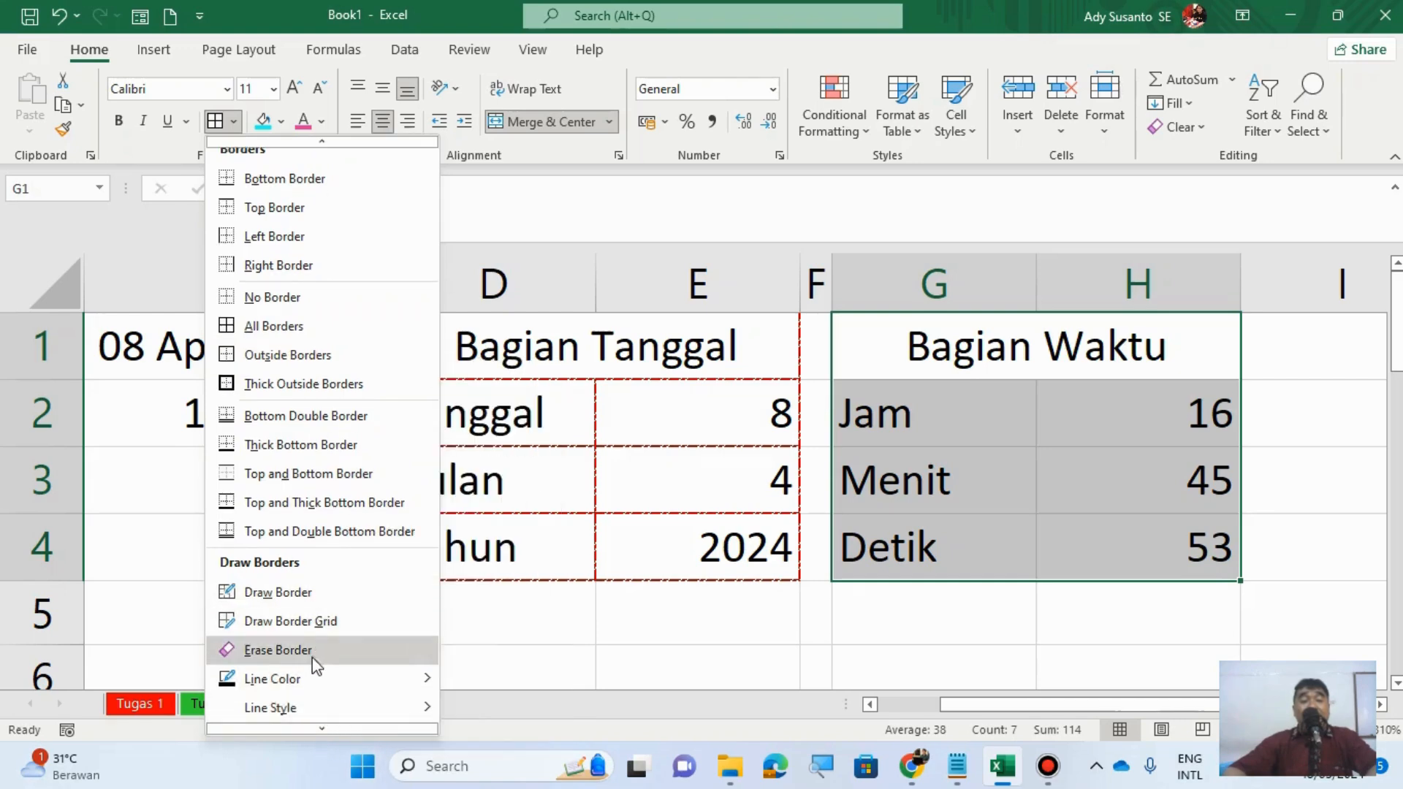
left_click(315, 720)
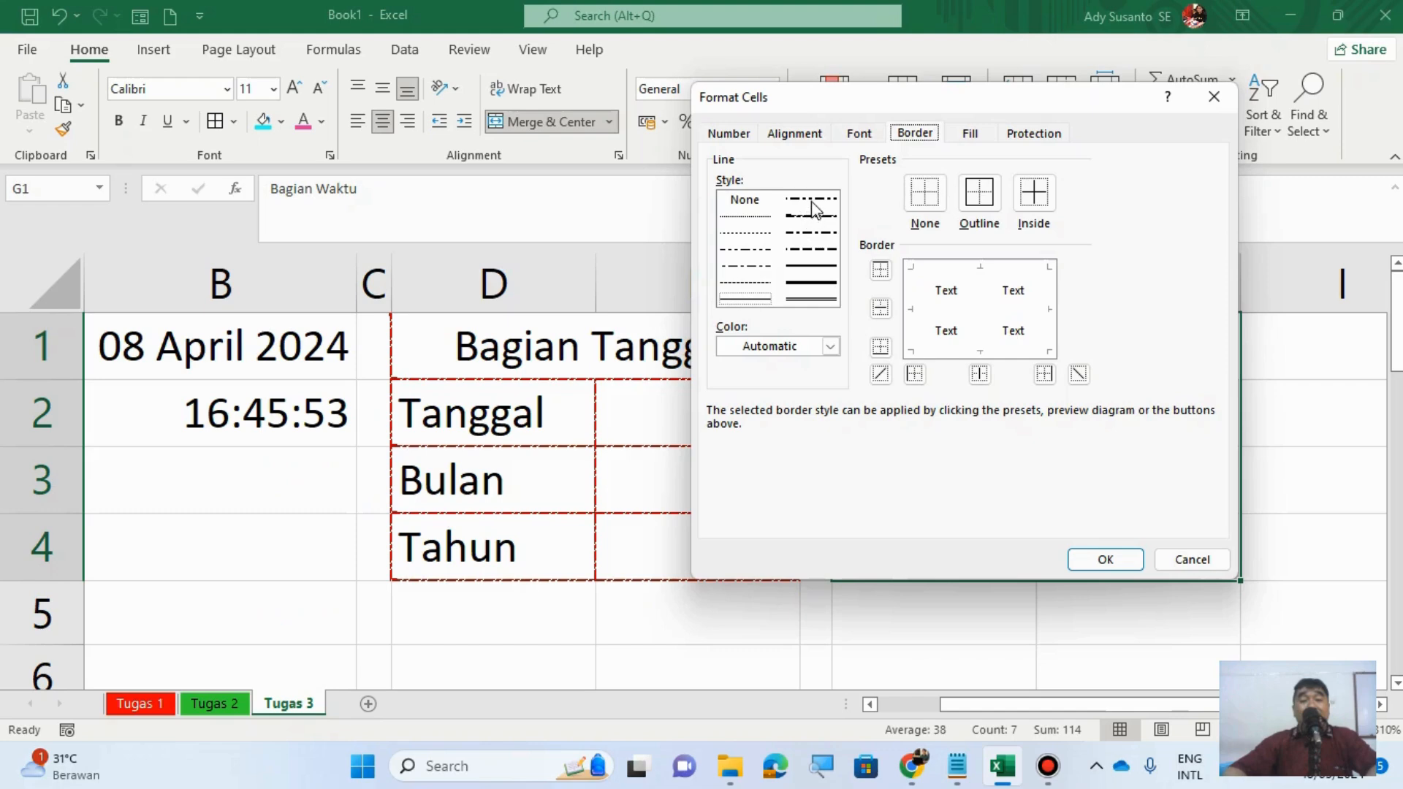
left_click(813, 200)
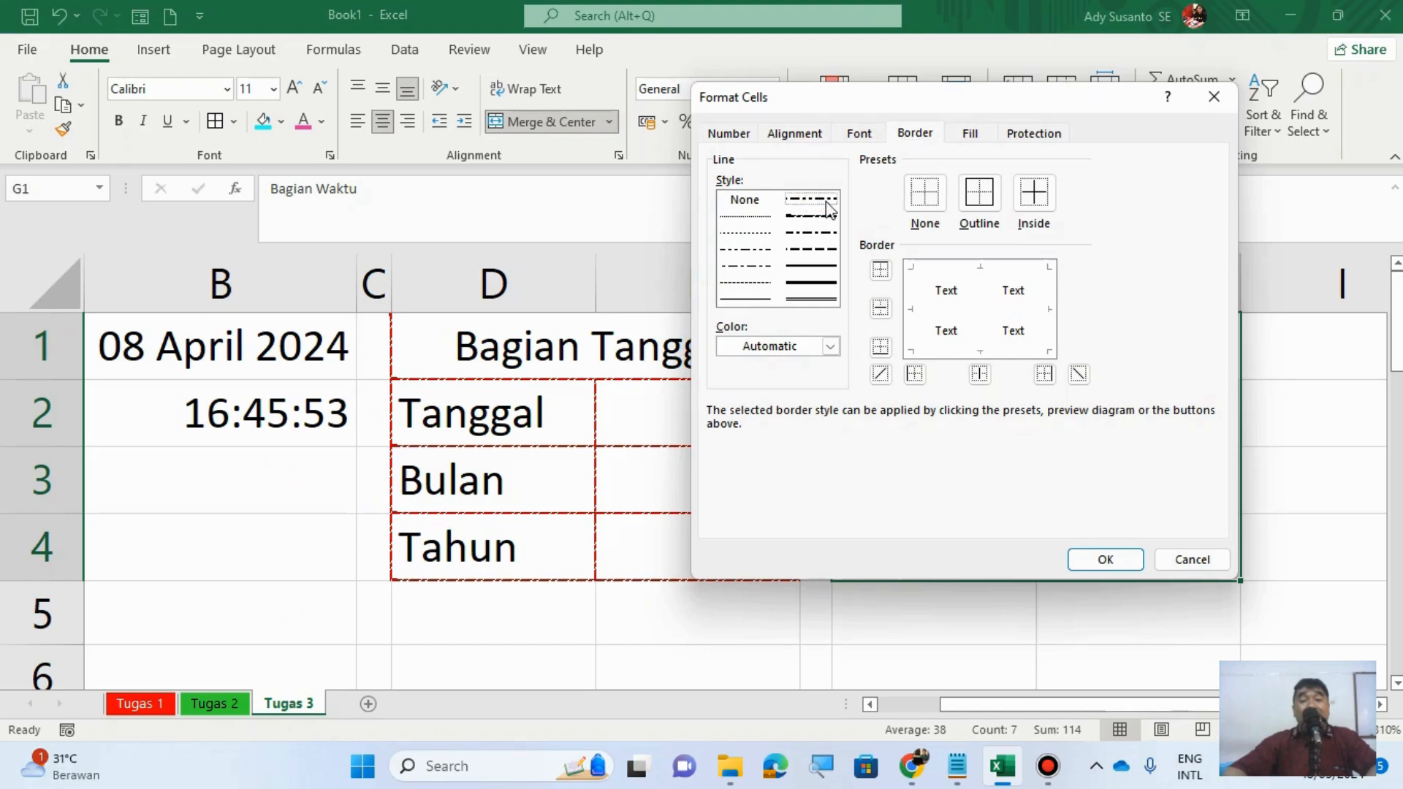
left_click(830, 345)
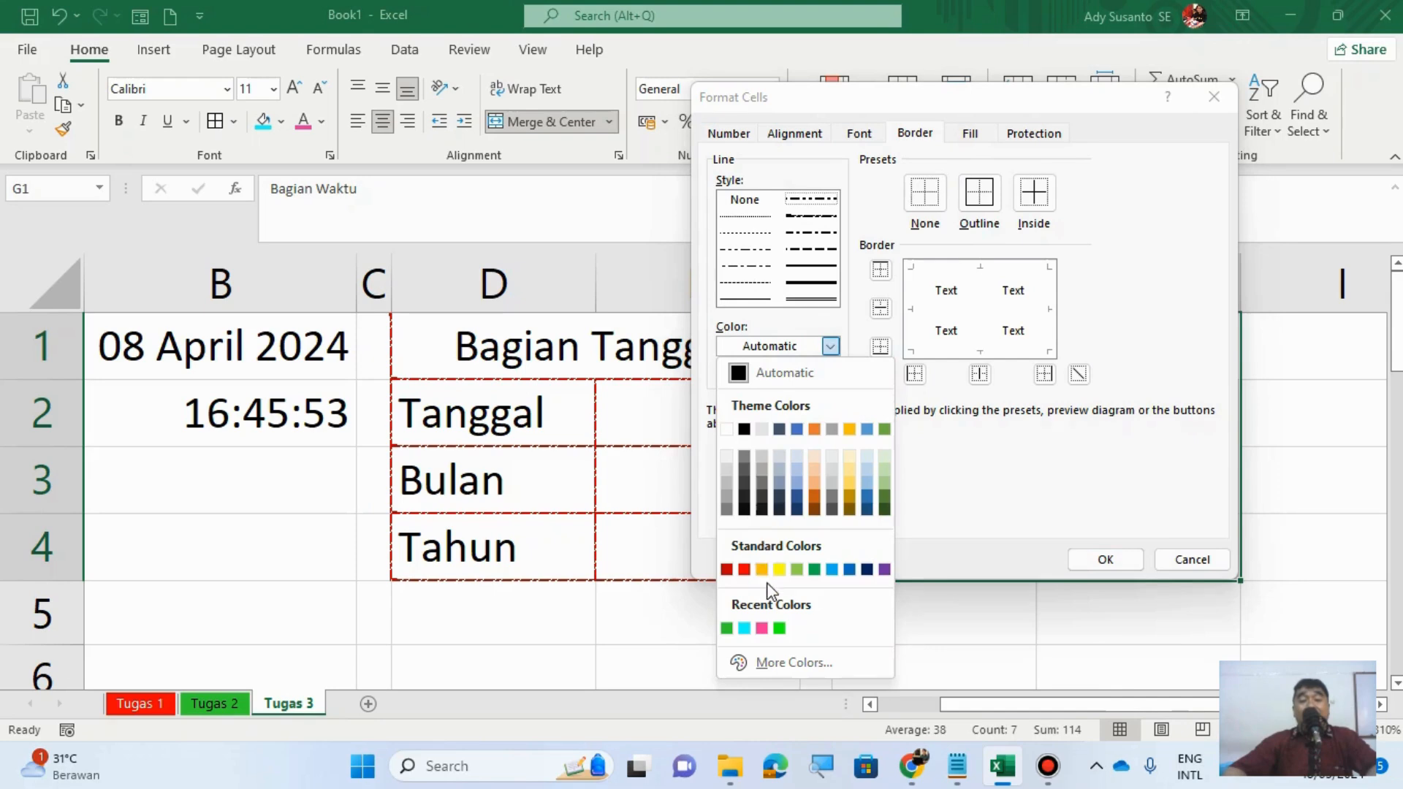
left_click(849, 569)
left_click(977, 191)
left_click(1033, 191)
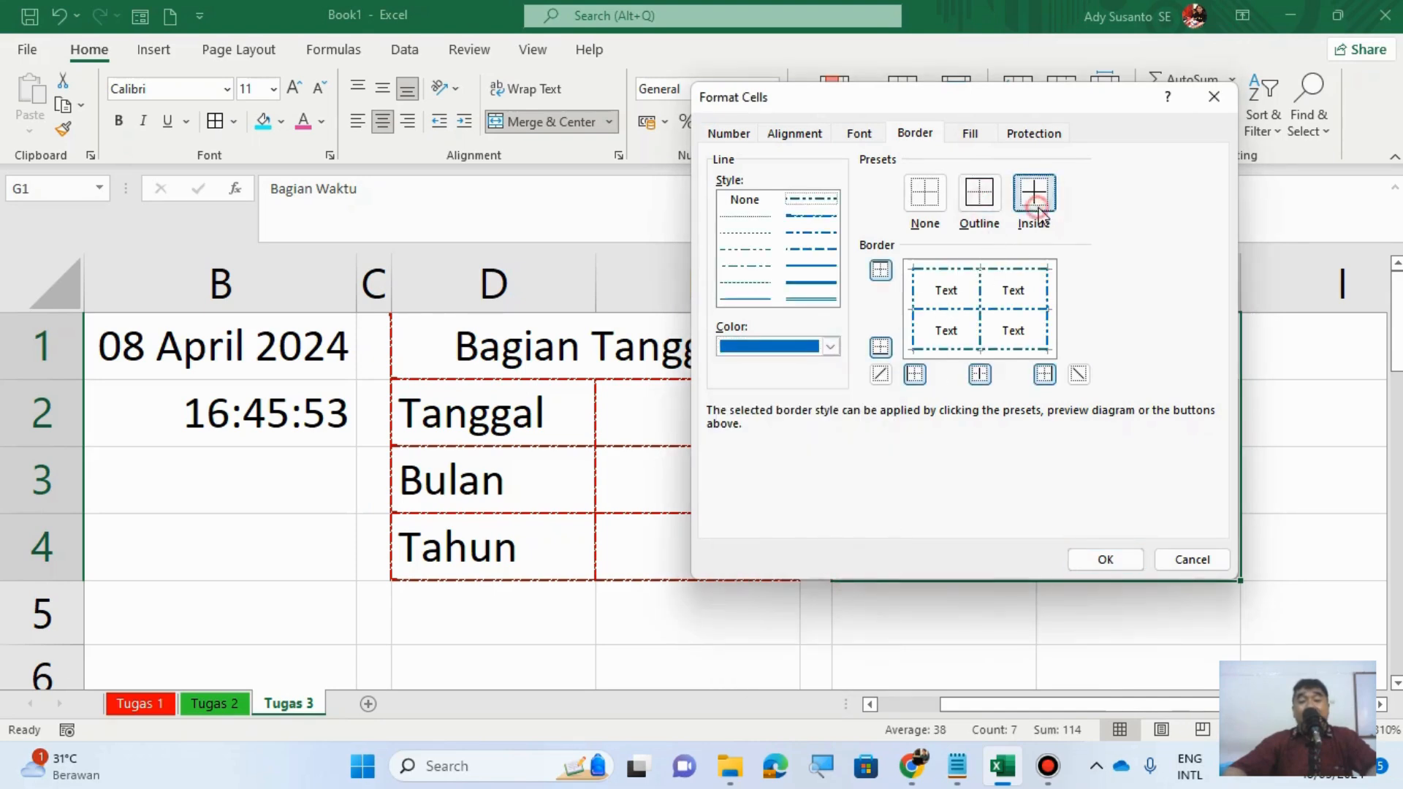
left_click(1126, 558)
left_click(1120, 651)
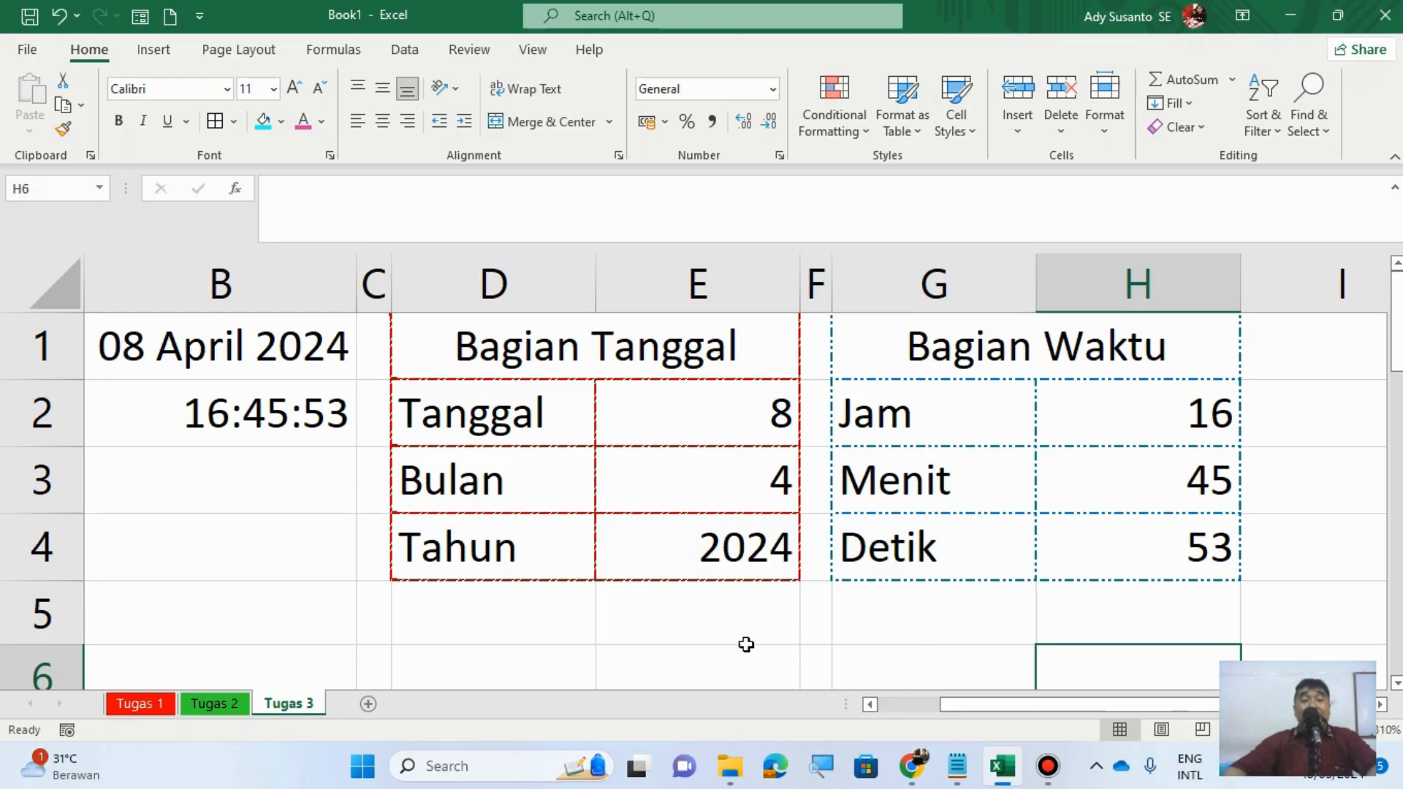
Step: Review the date formulas in E2:E4 and the time formulas in H2:H4
left_click(701, 420)
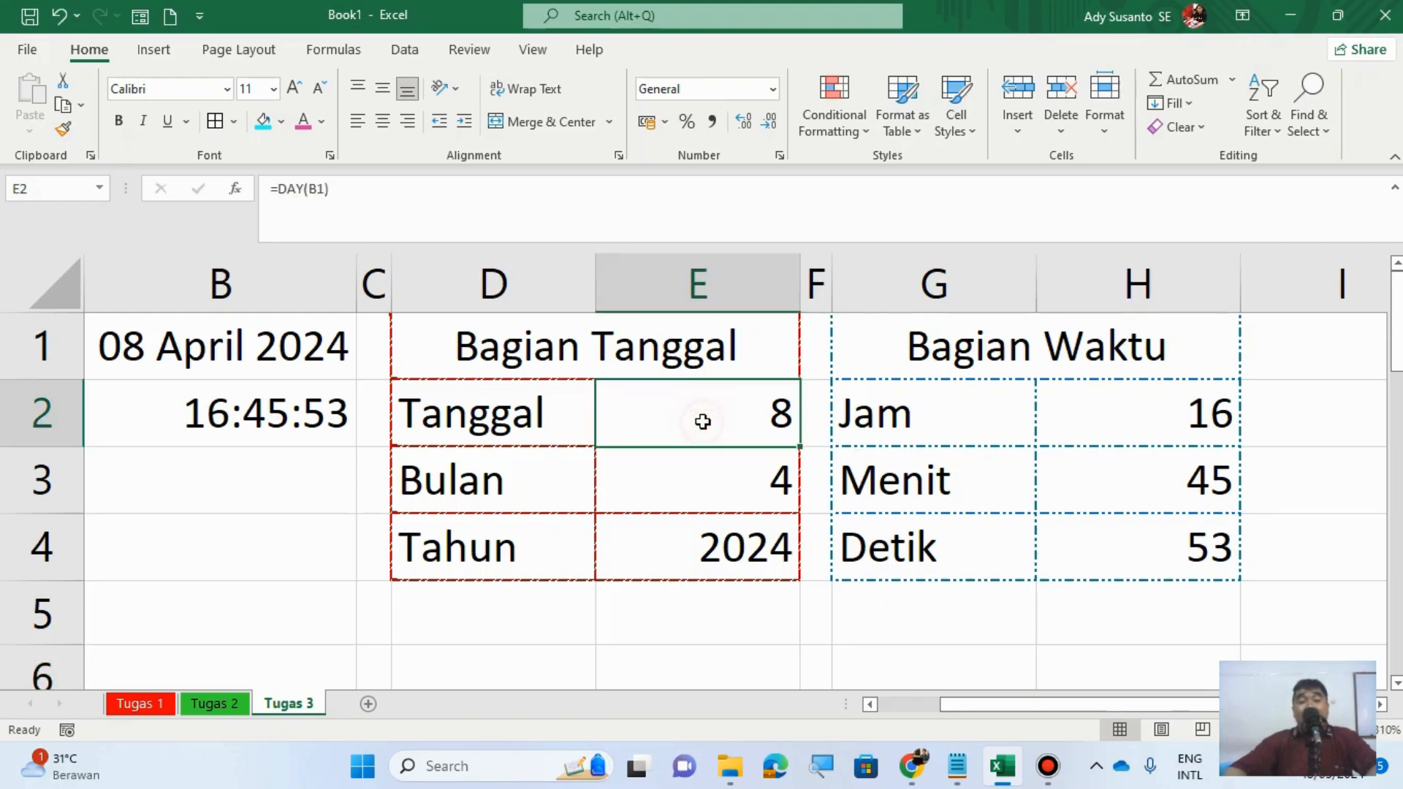
left_click(684, 481)
left_click(711, 562)
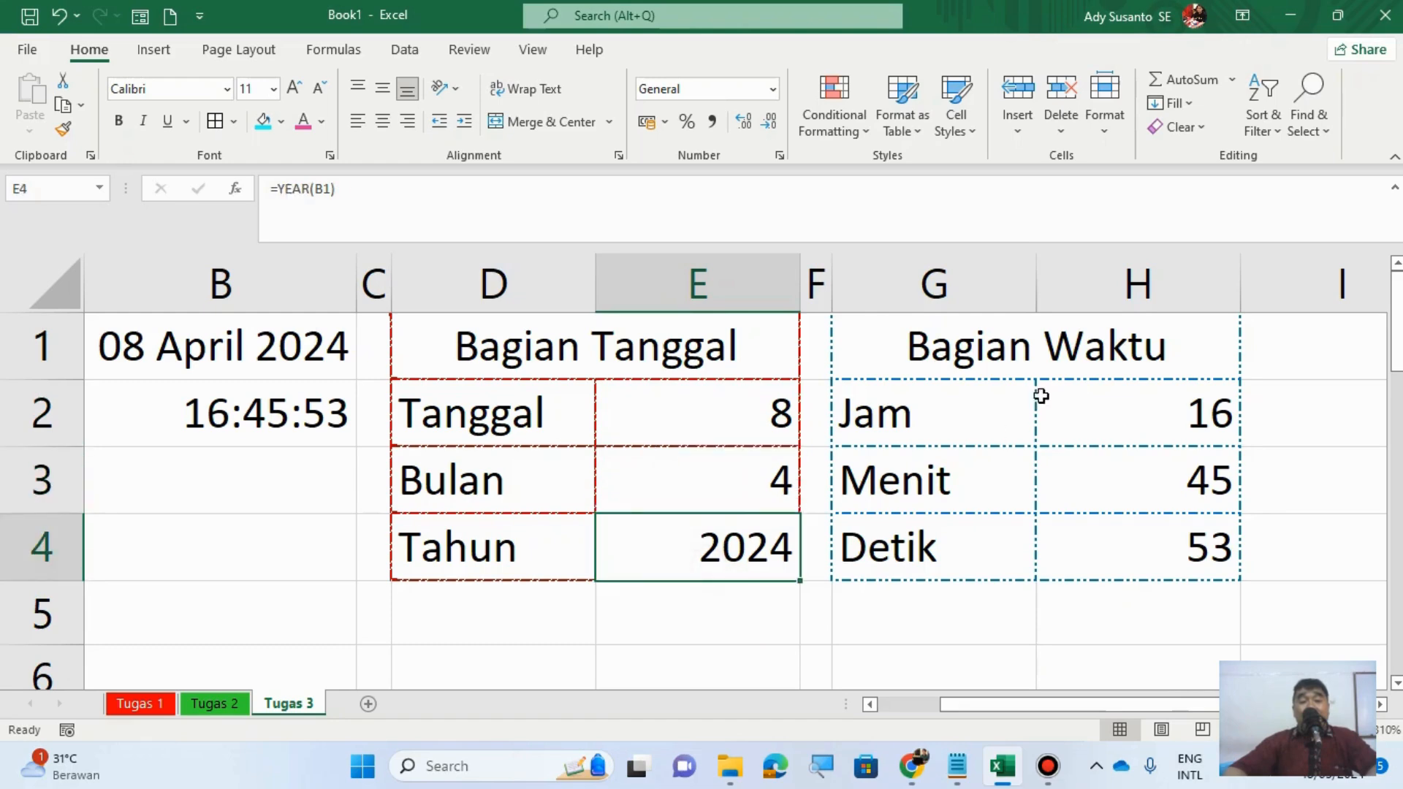
left_click(1071, 404)
left_click(1120, 480)
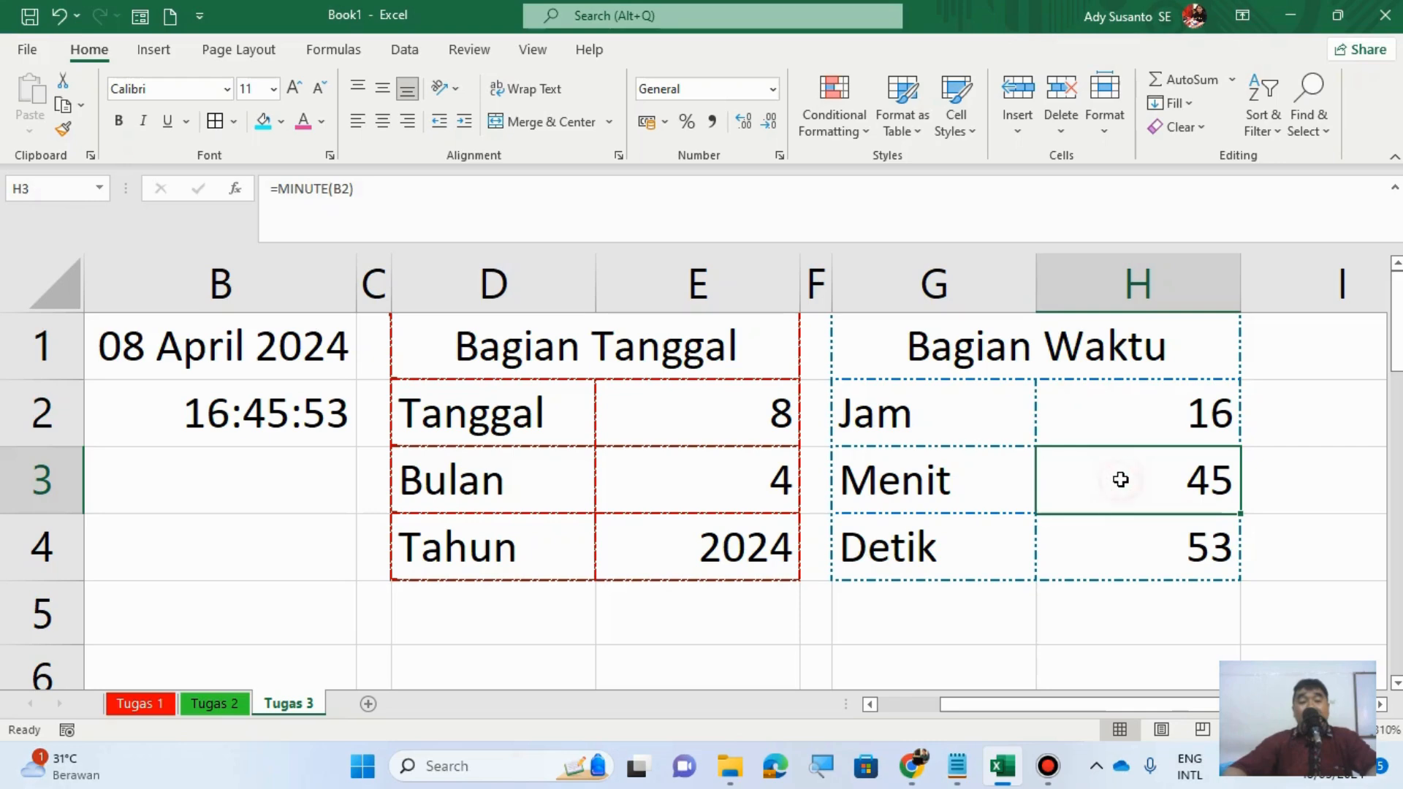
left_click(1135, 551)
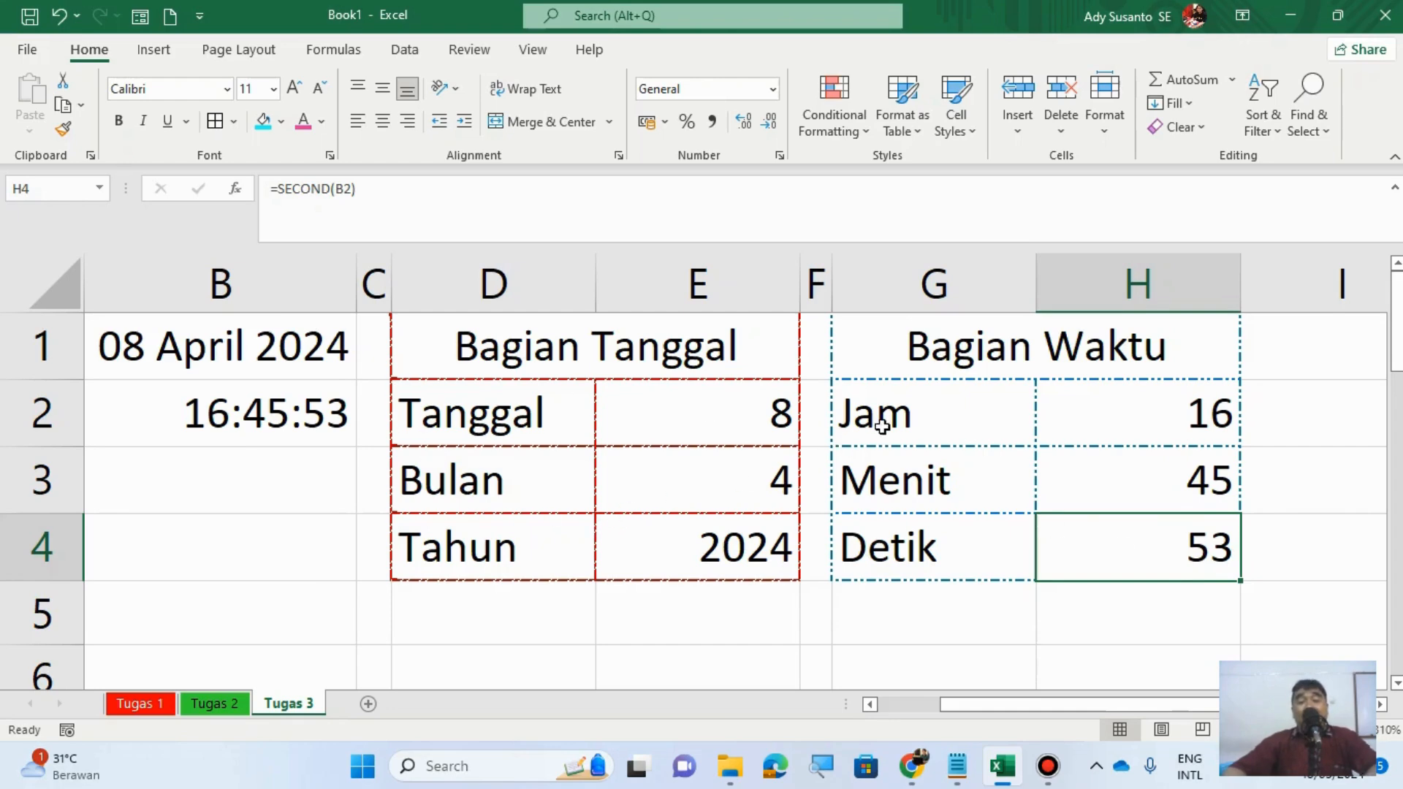
left_click(707, 429)
left_click(759, 508)
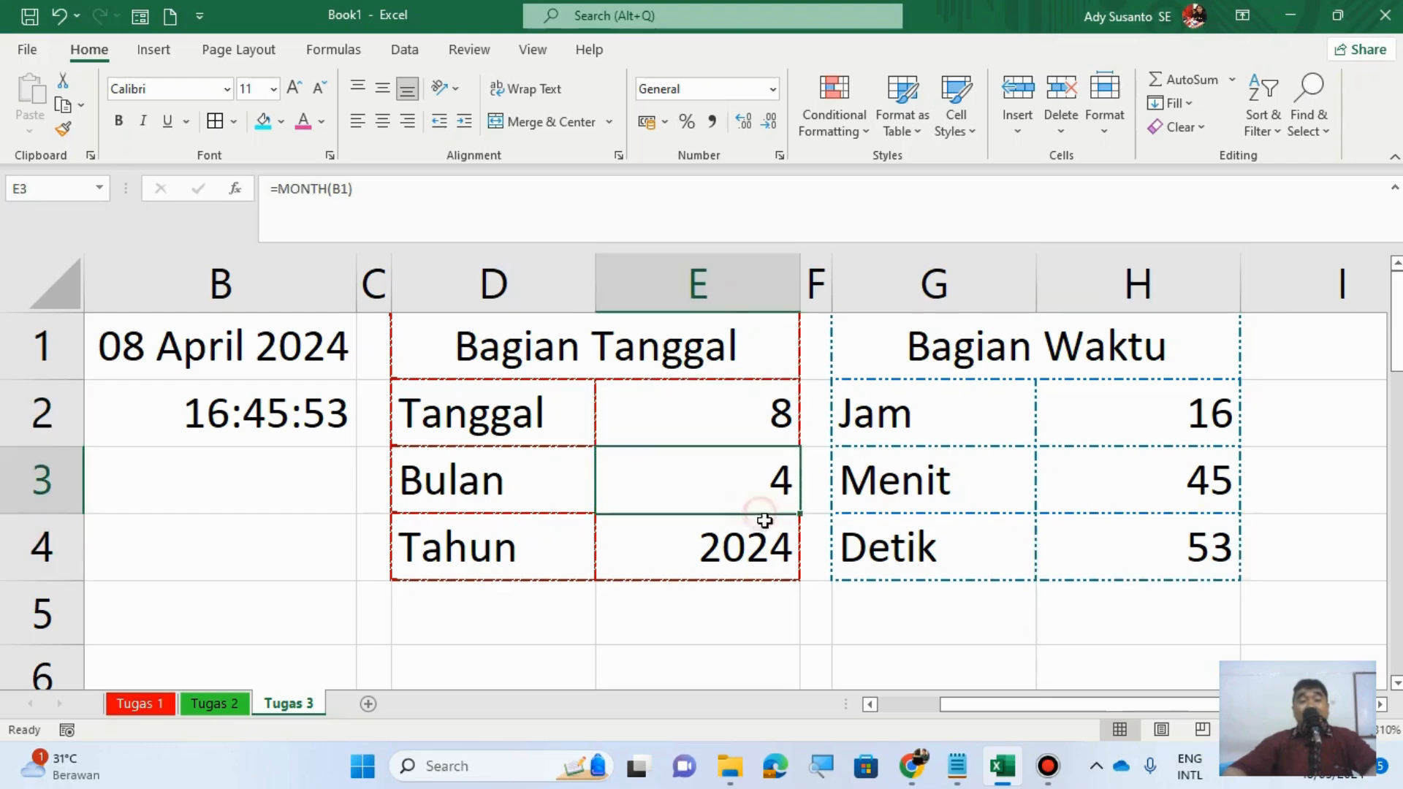
left_click(751, 564)
left_click(1107, 430)
left_click(1113, 502)
left_click(1117, 559)
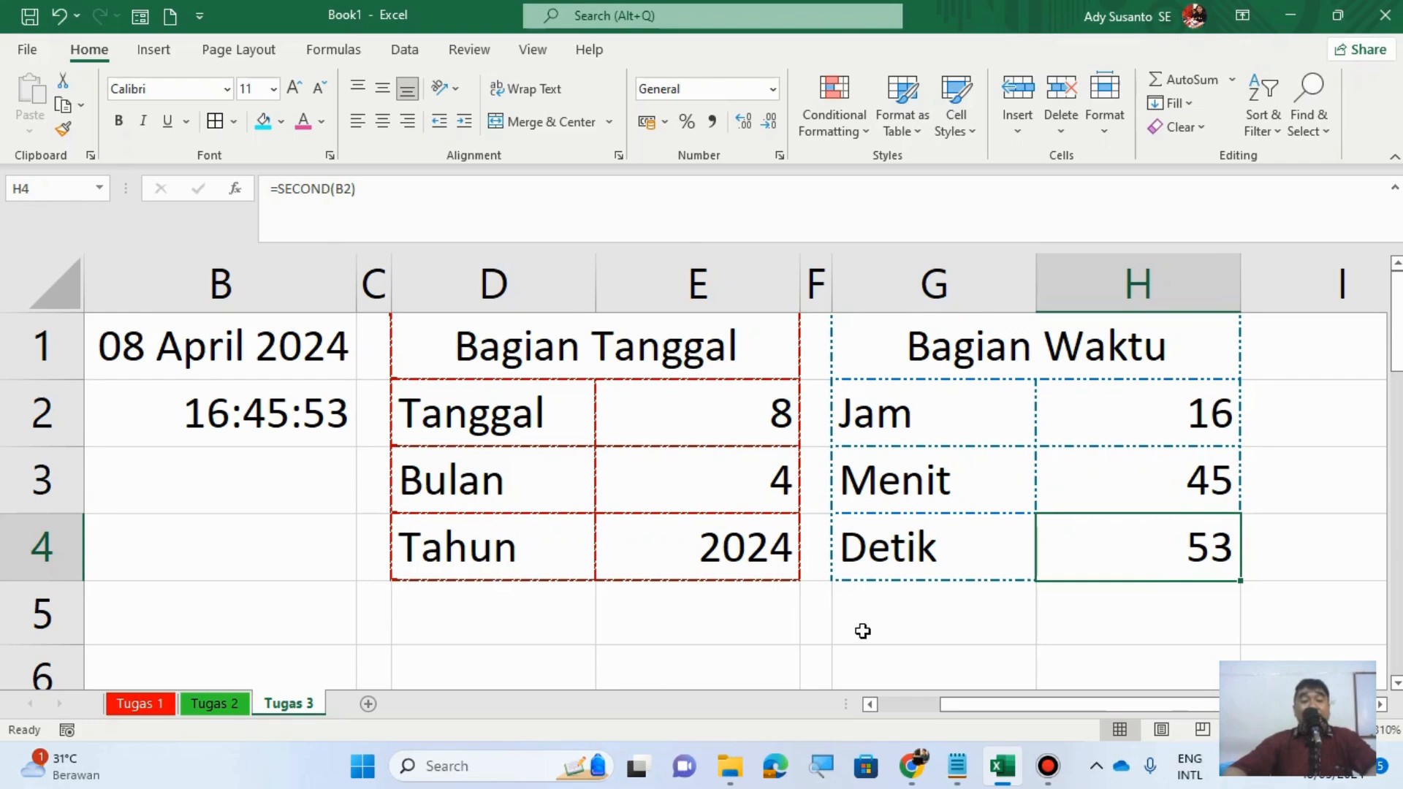
Step: Add a new worksheet after Tugas 3 and rename it Tugas 4
left_click(367, 705)
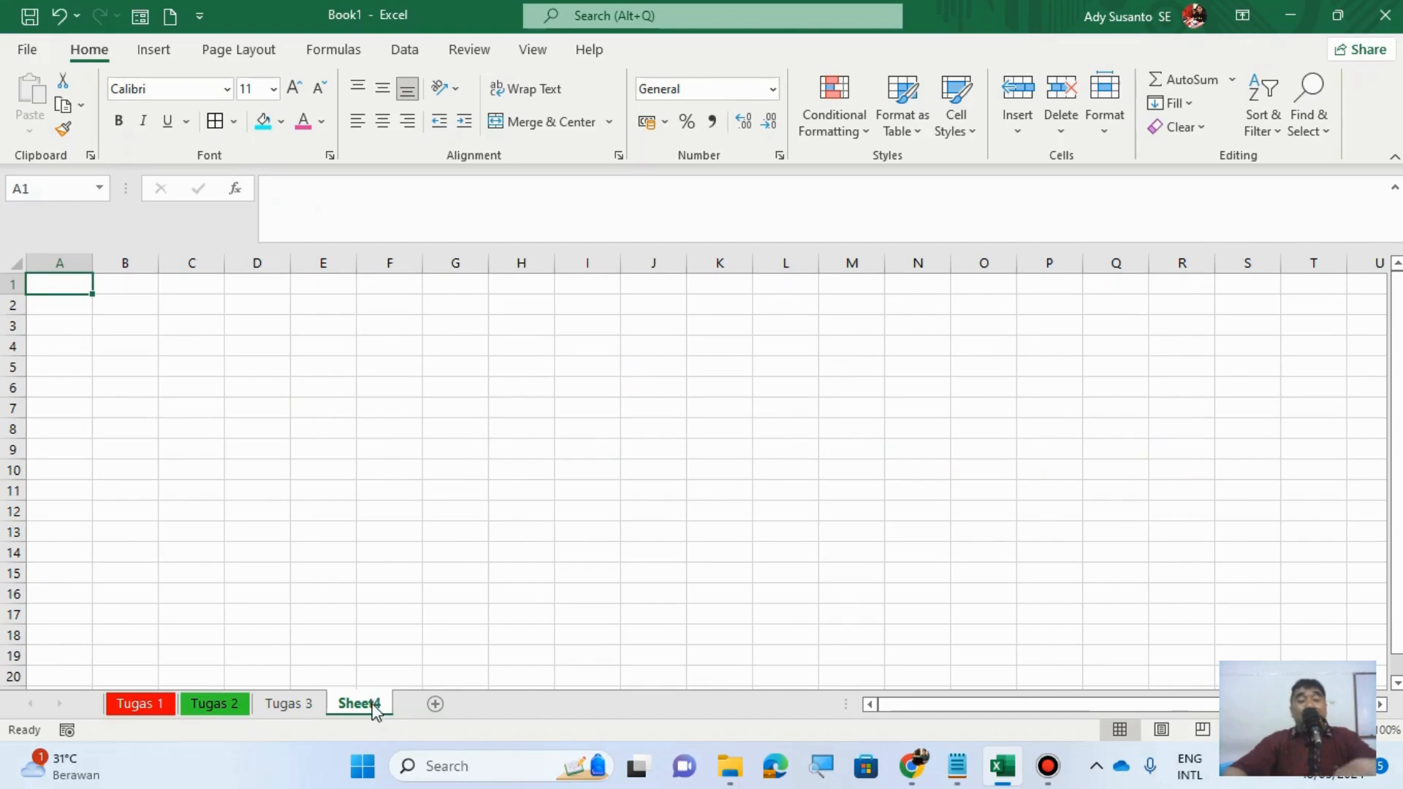
right_click(374, 706)
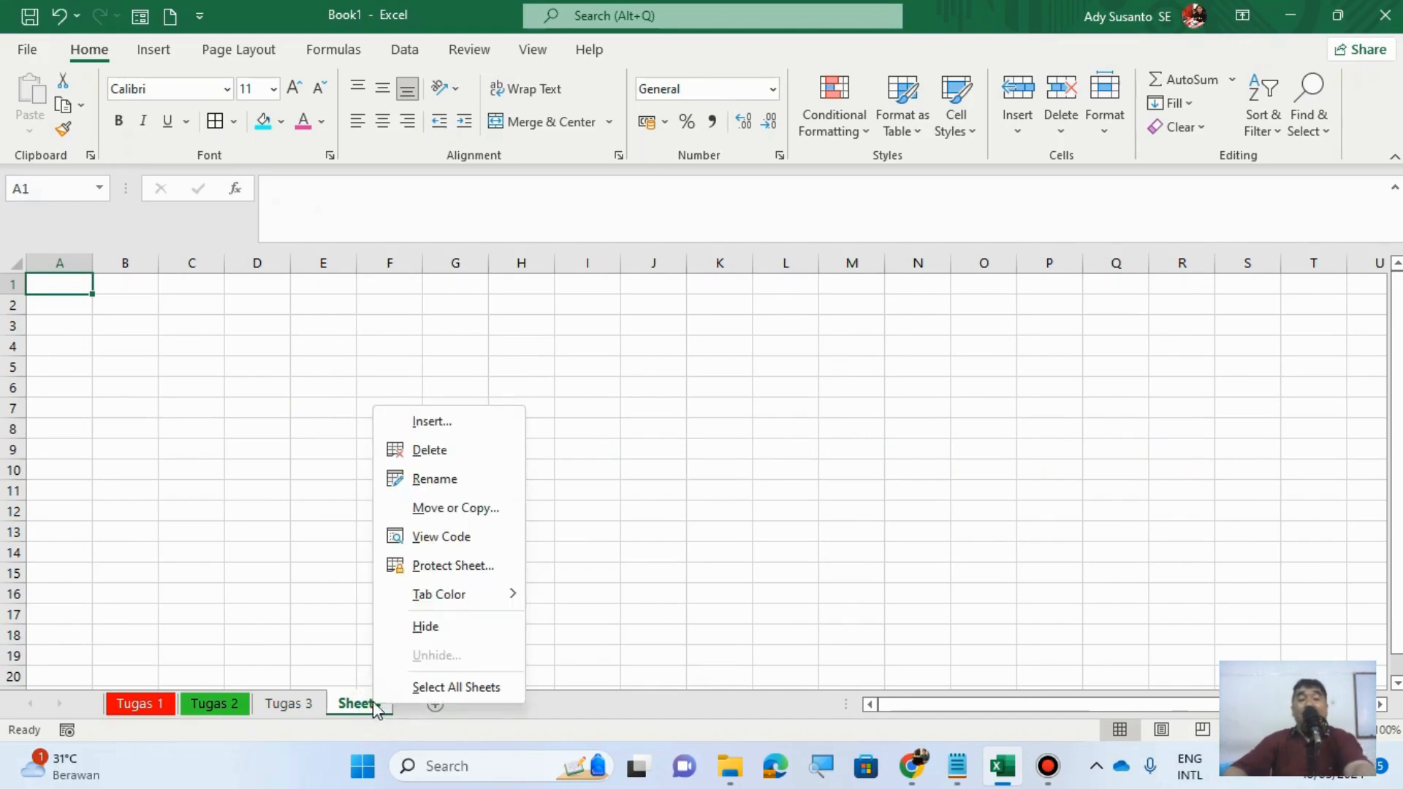
left_click(470, 479)
type("Tu")
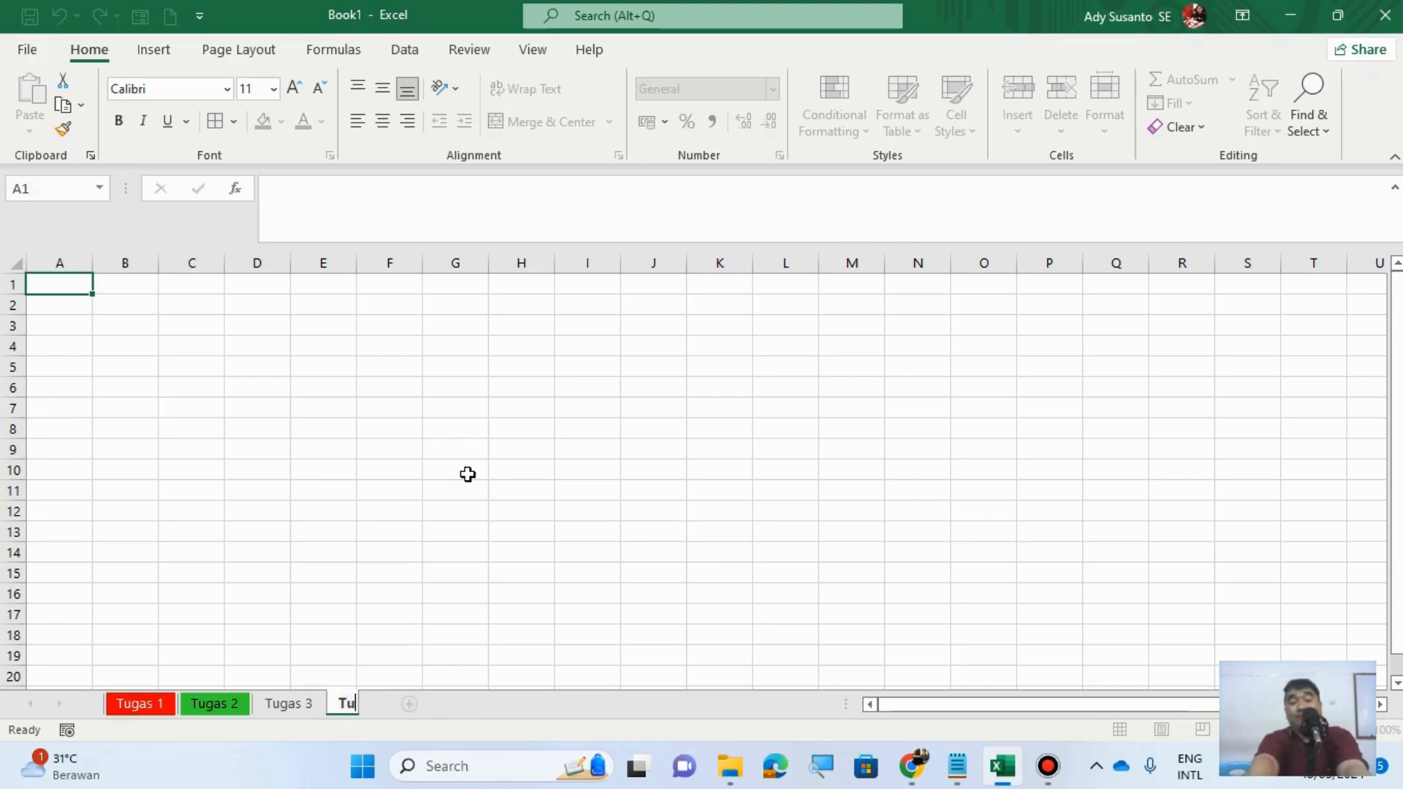
type("gas 4")
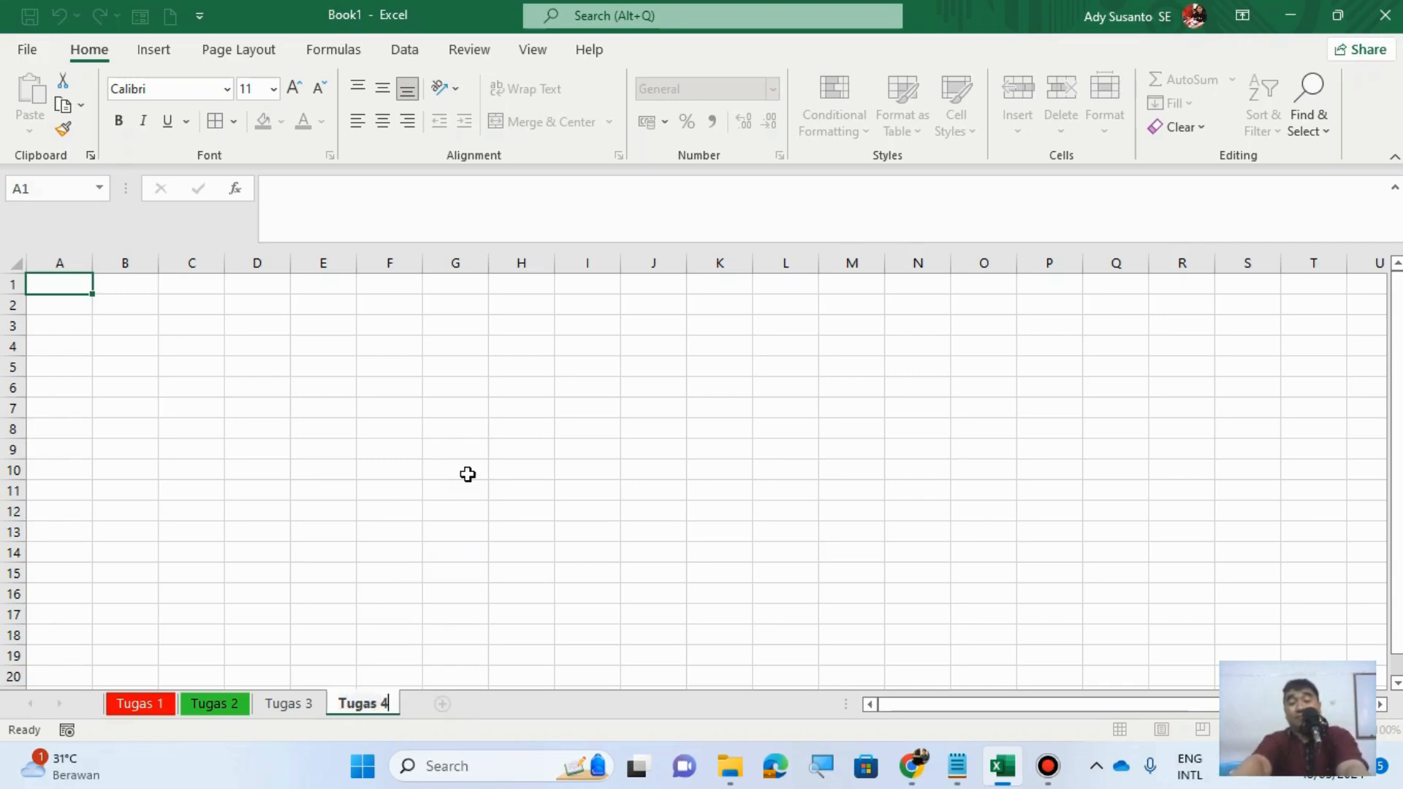
key("Return")
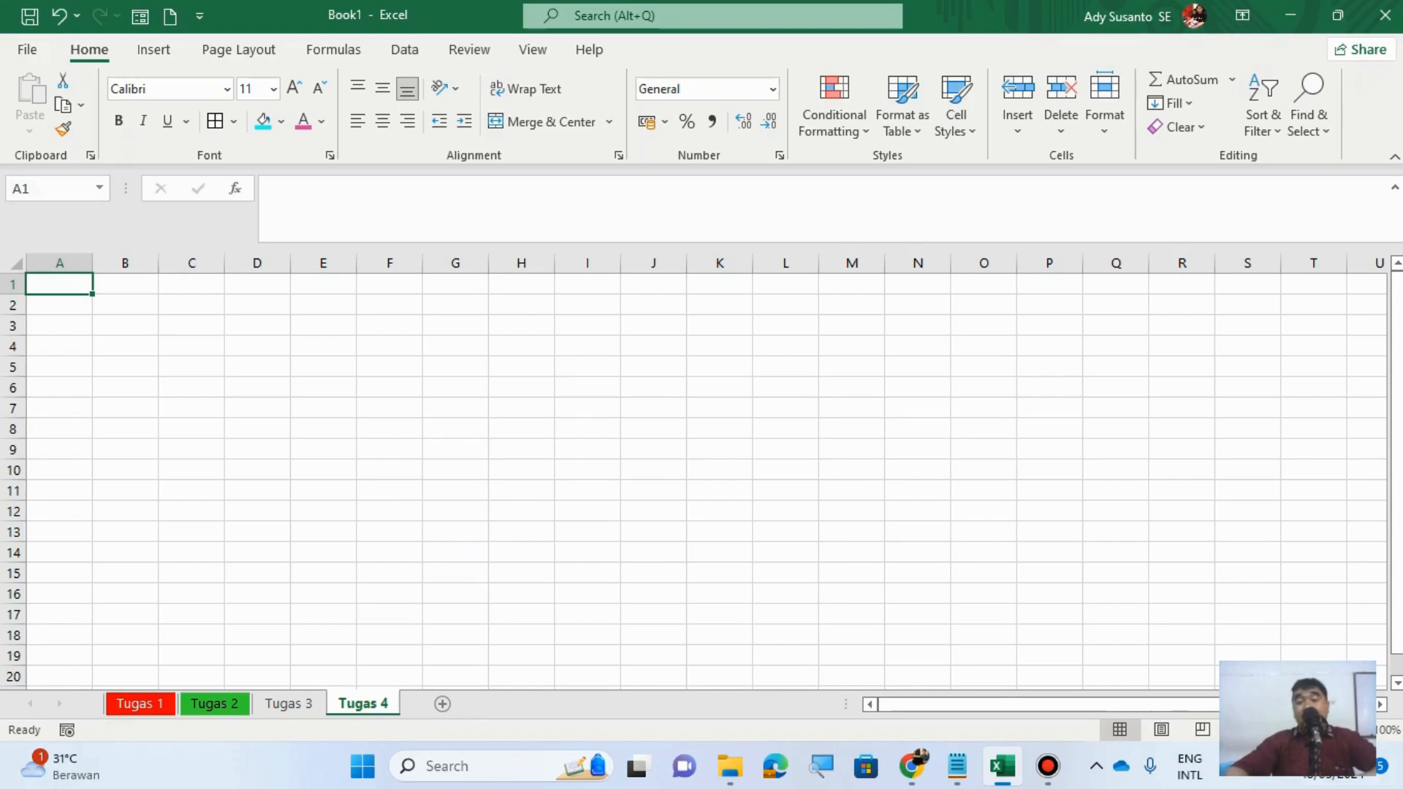
Step: Narrow column A of the Tugas 4 sheet to a slim margin, roughly a quarter of its default width
scroll(694, 471, "up", 7)
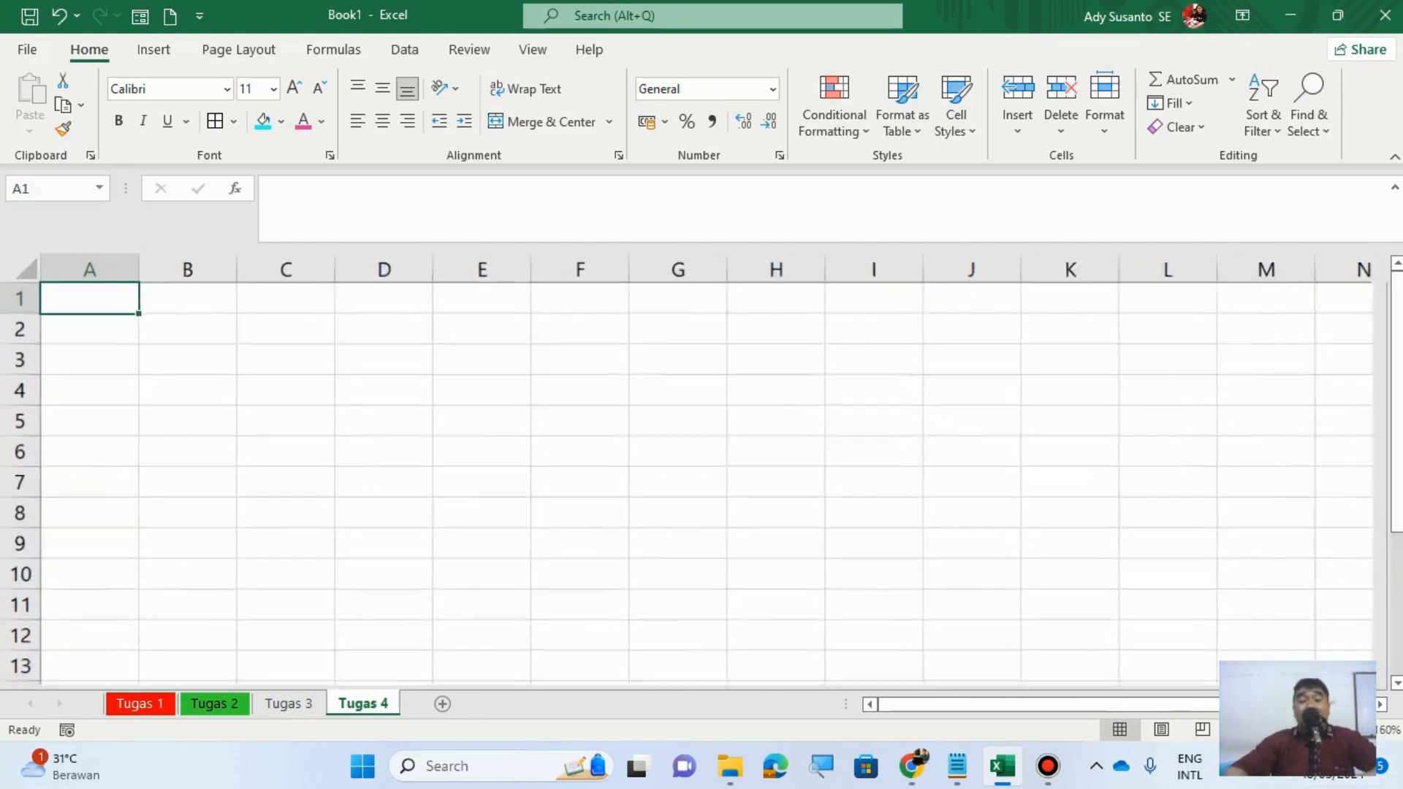
scroll(139, 276, "up", 6)
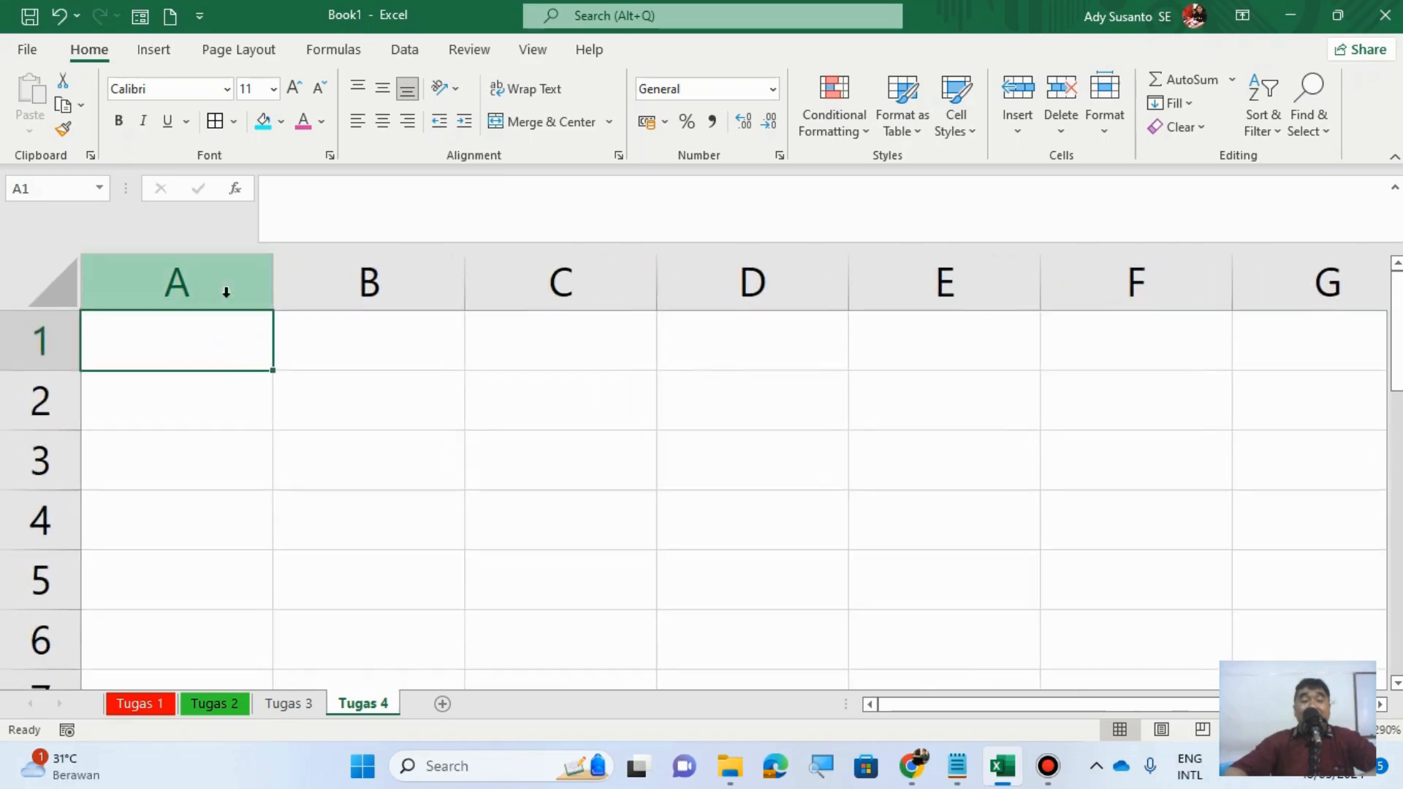
left_click_drag(274, 280, 123, 288)
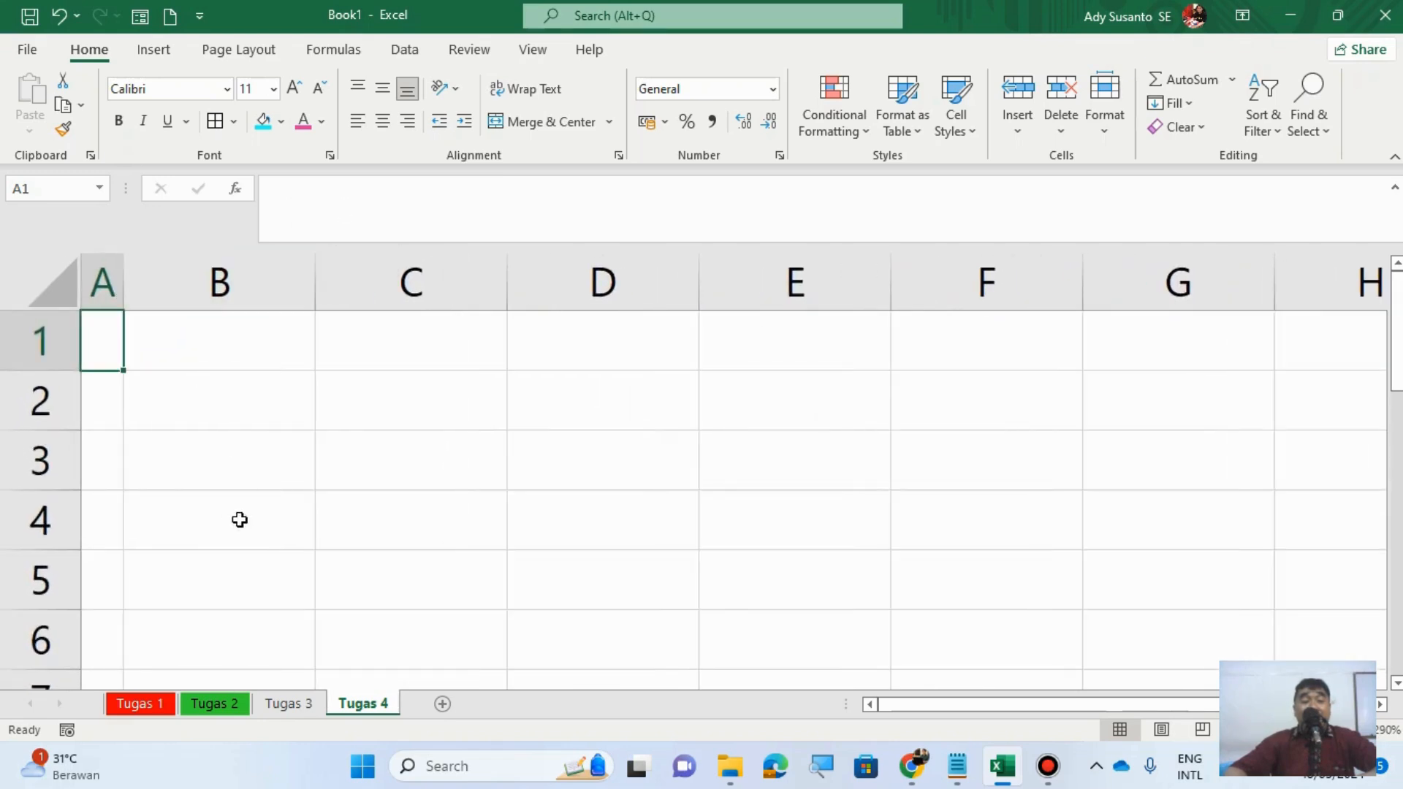
Step: Enter the table headers Nama in cell B3 and Waktu Mulai in cell C3
left_click(207, 468)
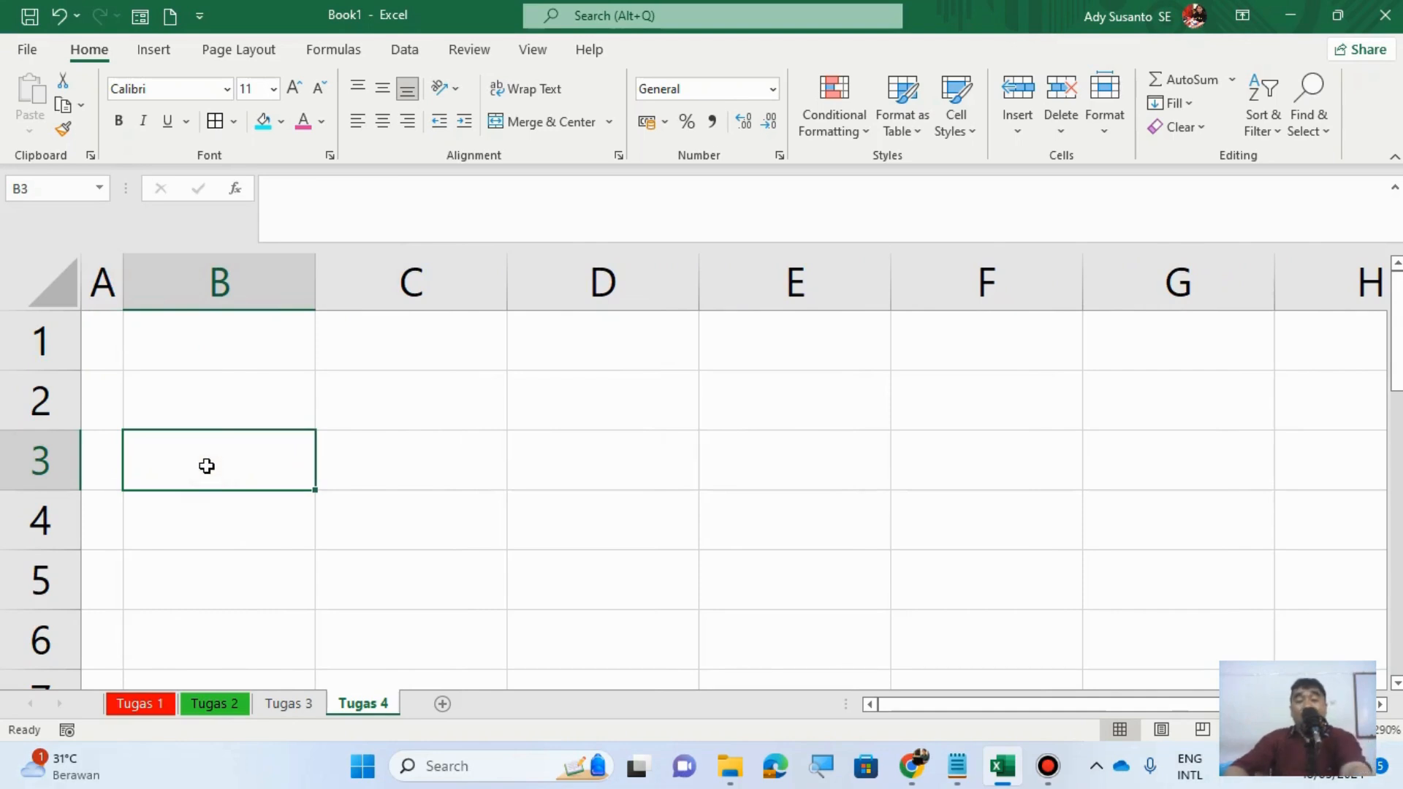
type("Nama")
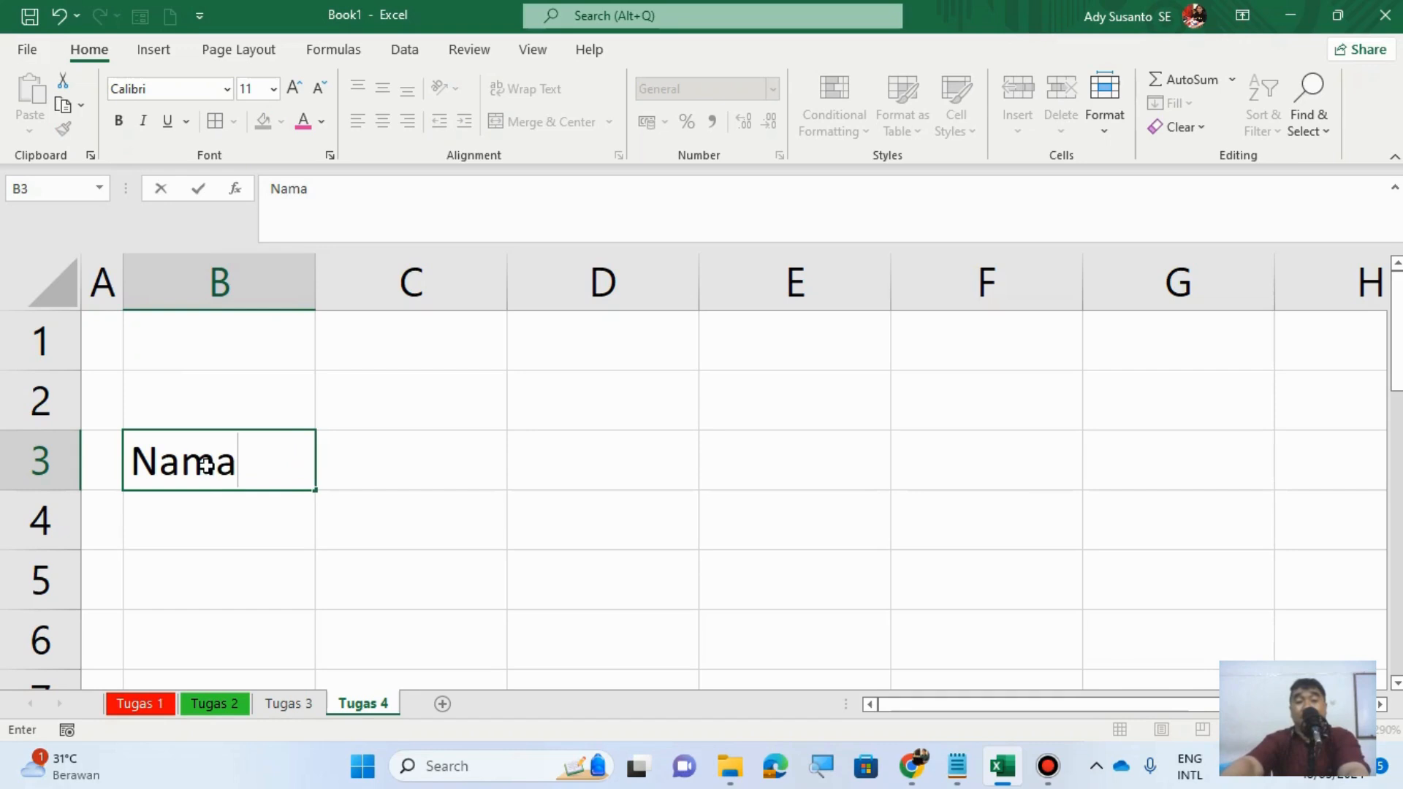
key("Tab")
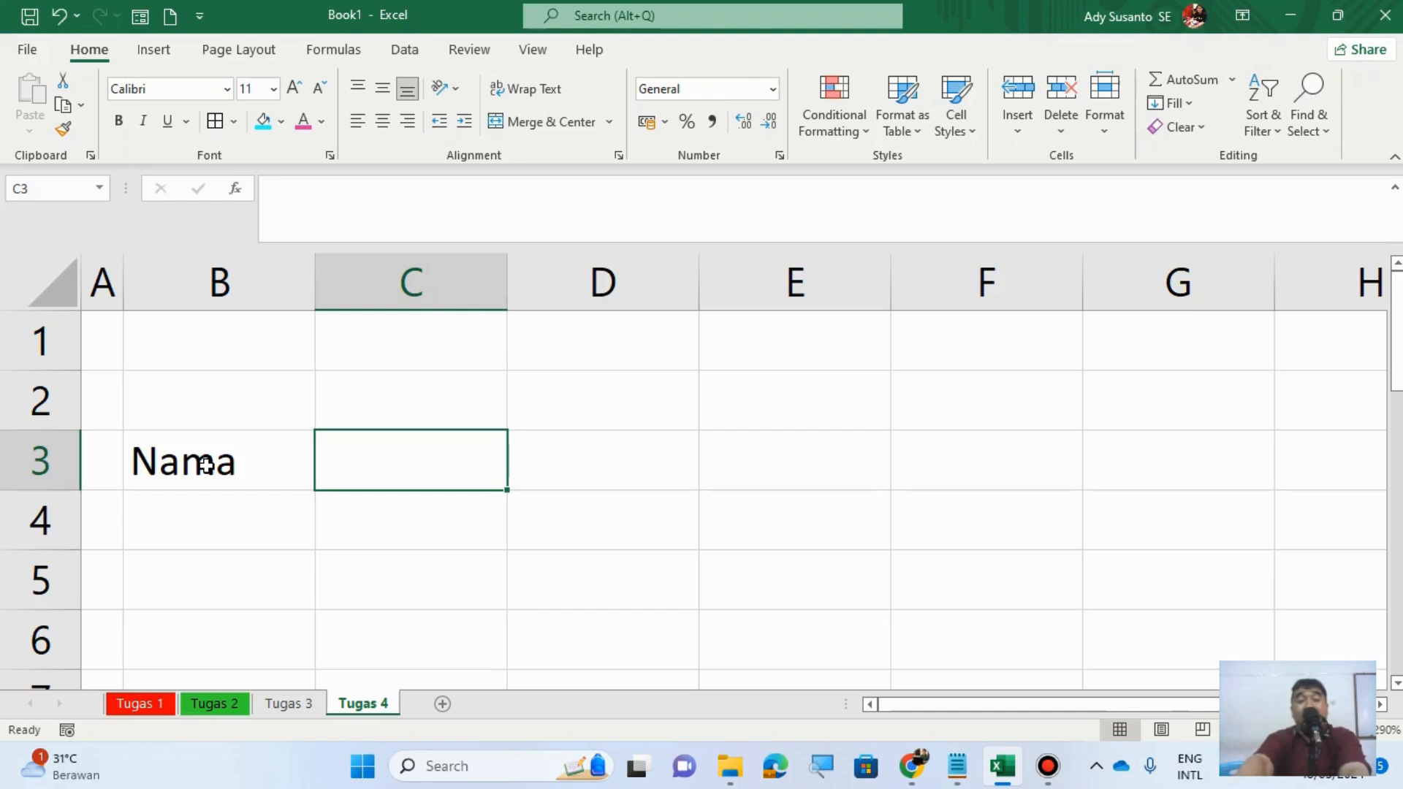
type("Waktu")
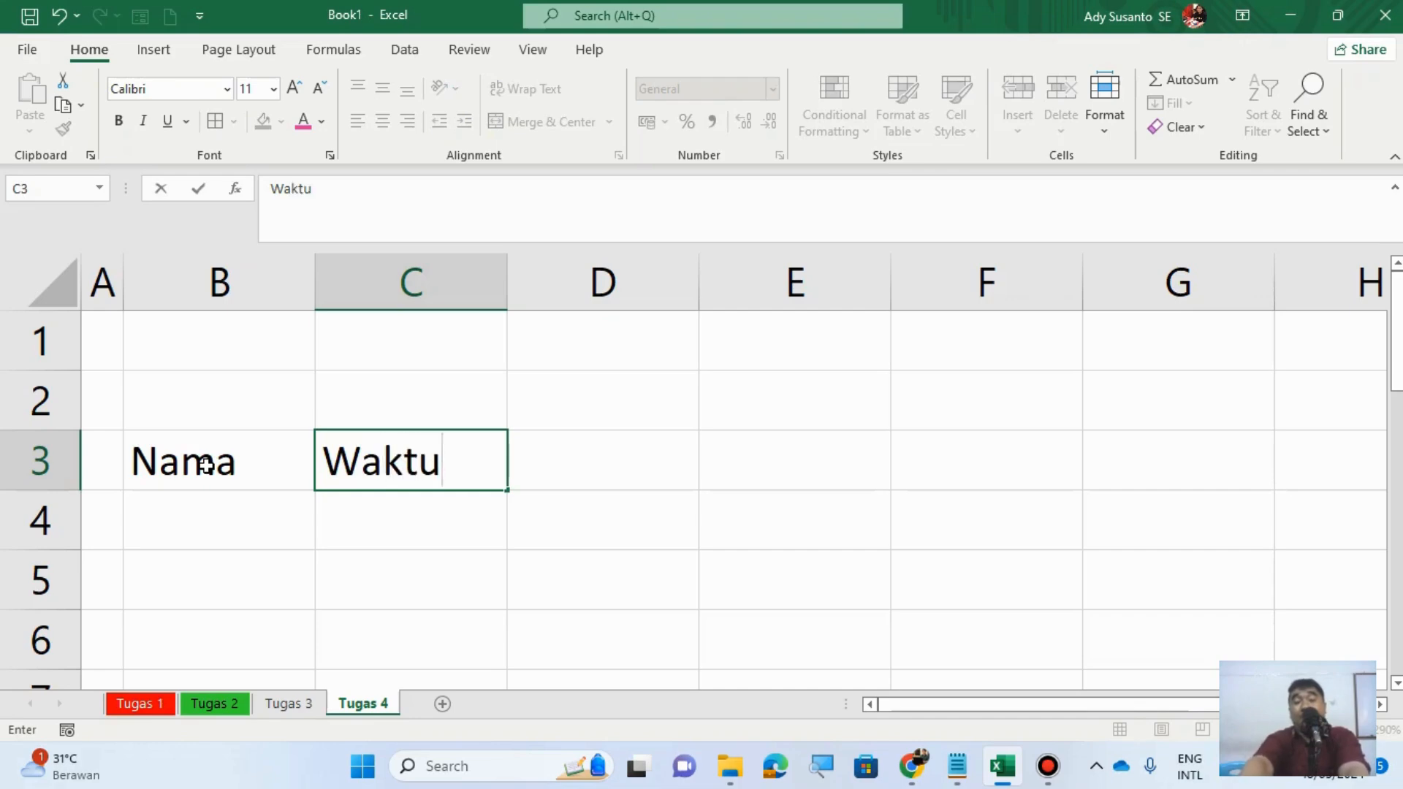
type(" Mulai")
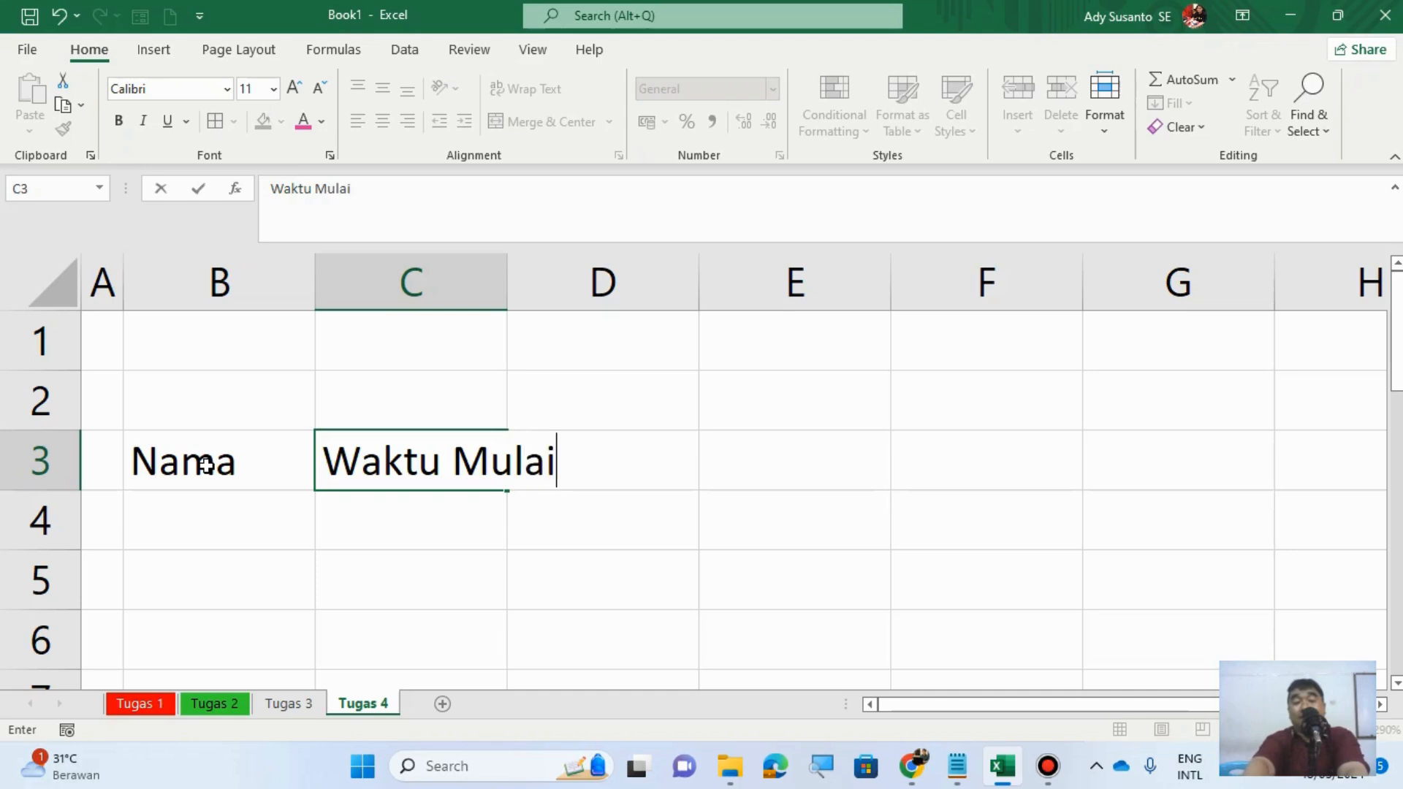
key("Tab")
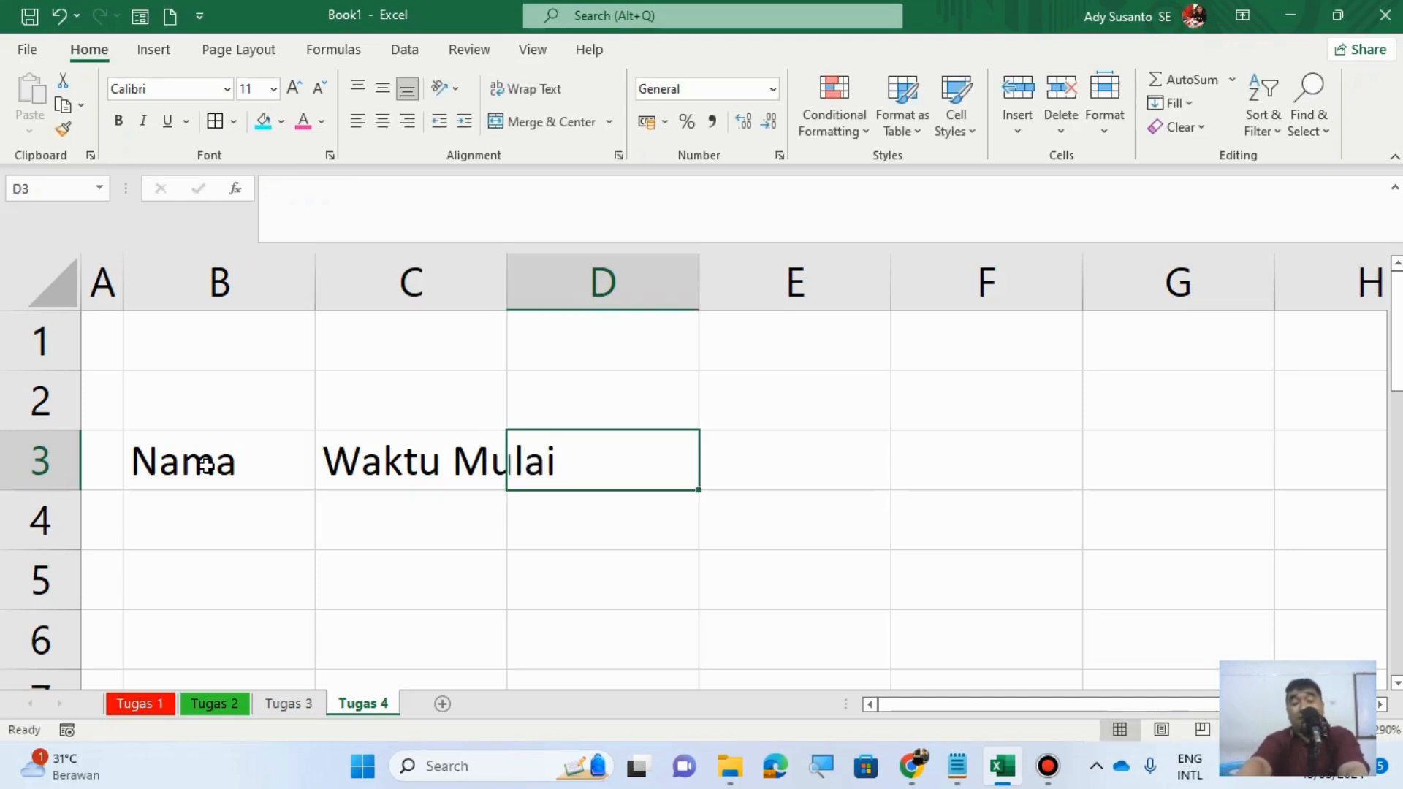
Step: Enter the table headers Waktu Selesai in cell D3 and Lamanya Waktu in cell E3
type("Waktu S")
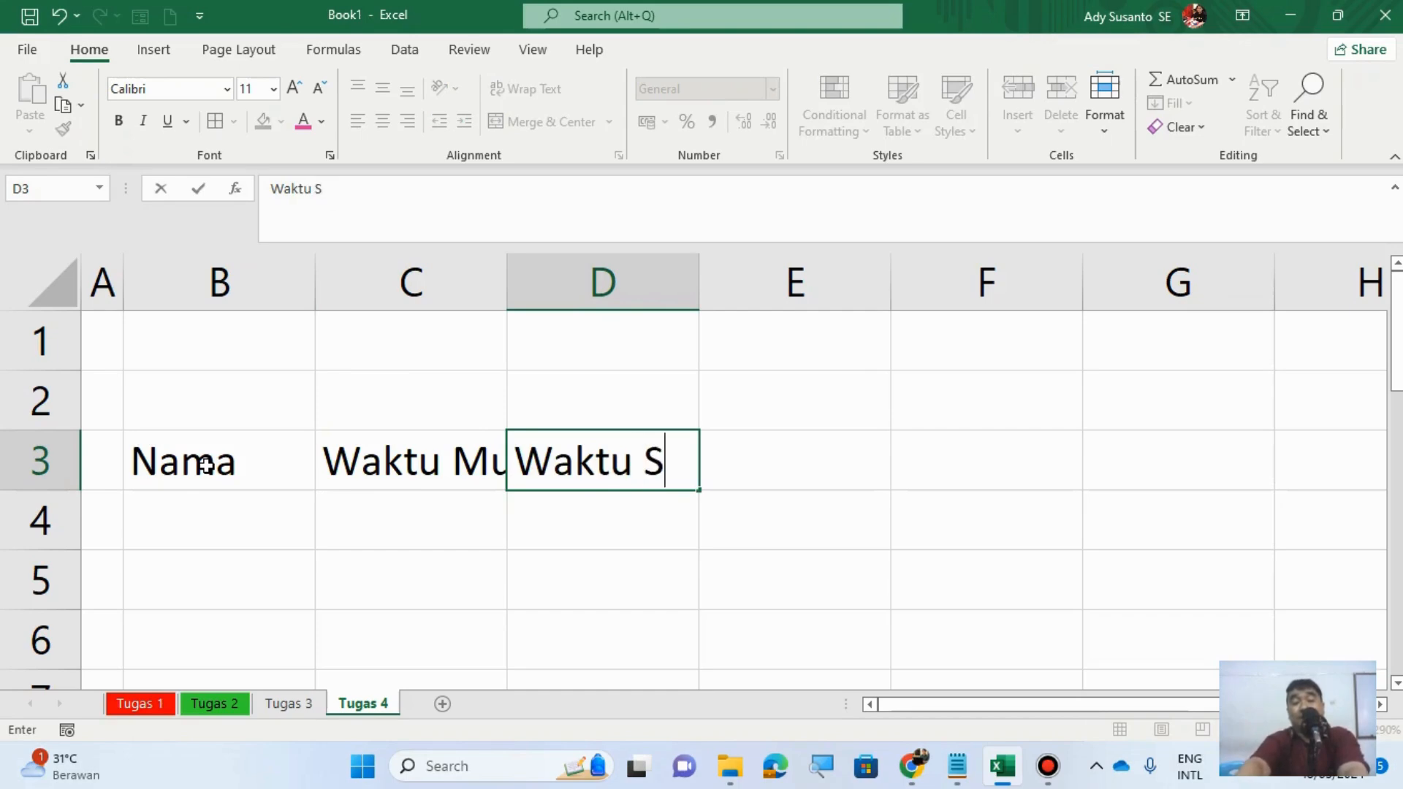
type("elesa")
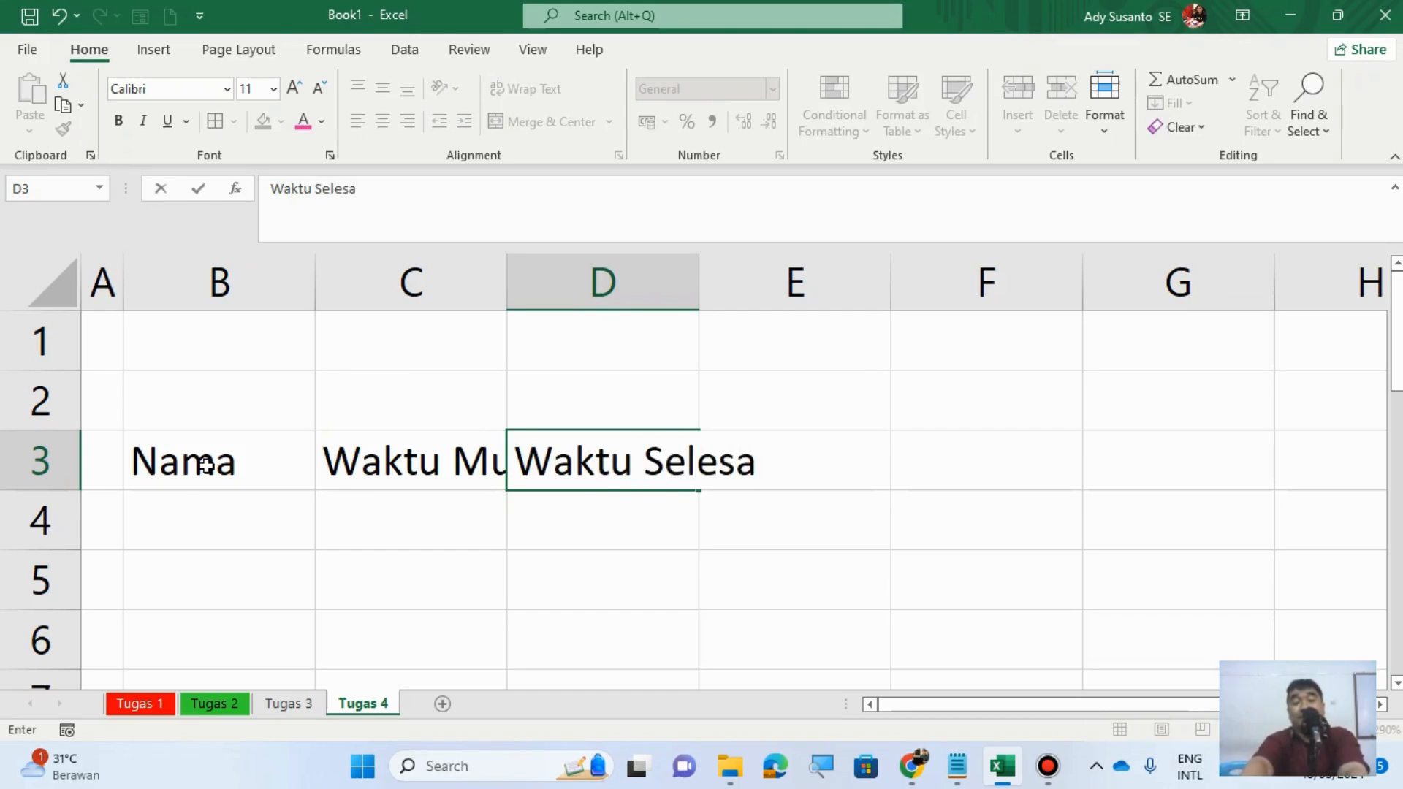
type("i")
key("Tab")
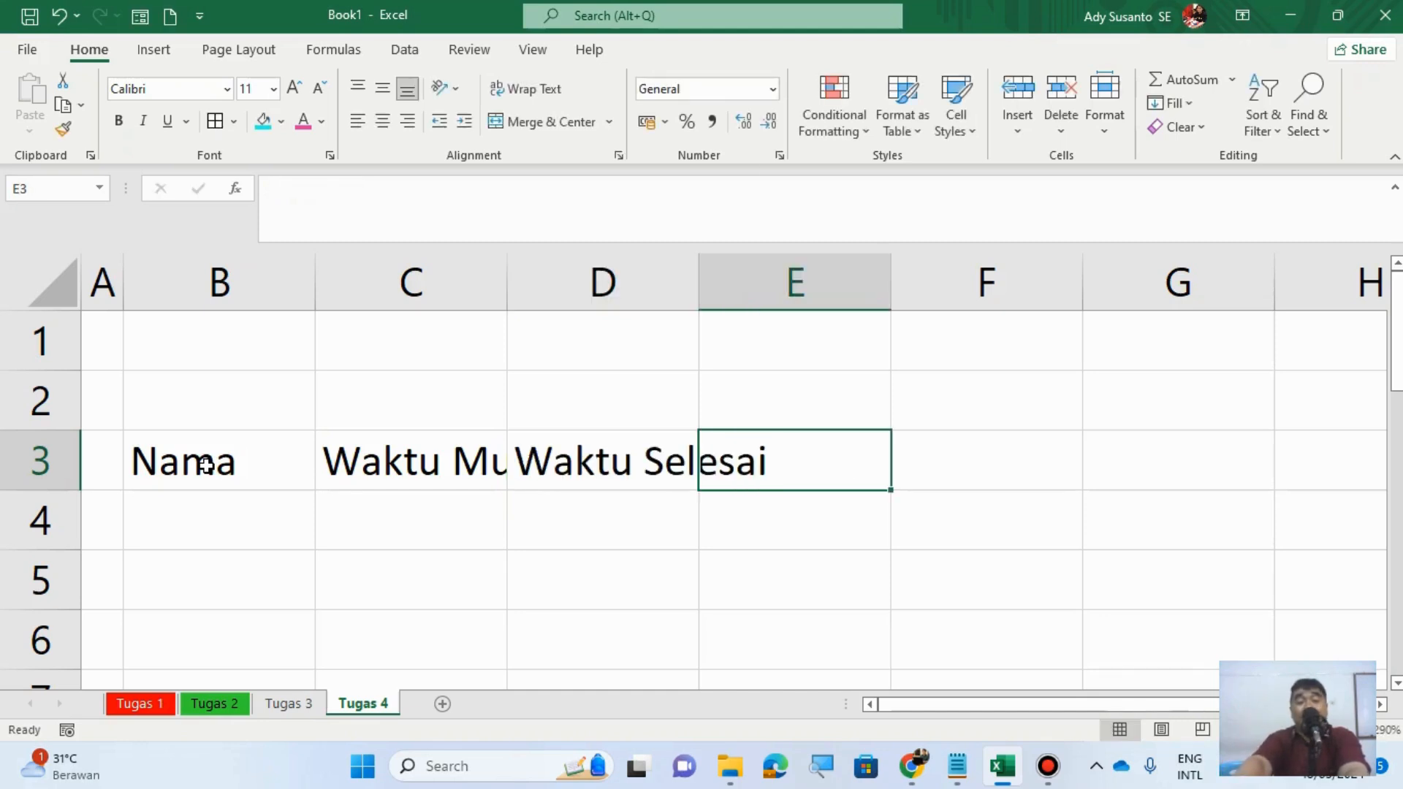
type("Lamany")
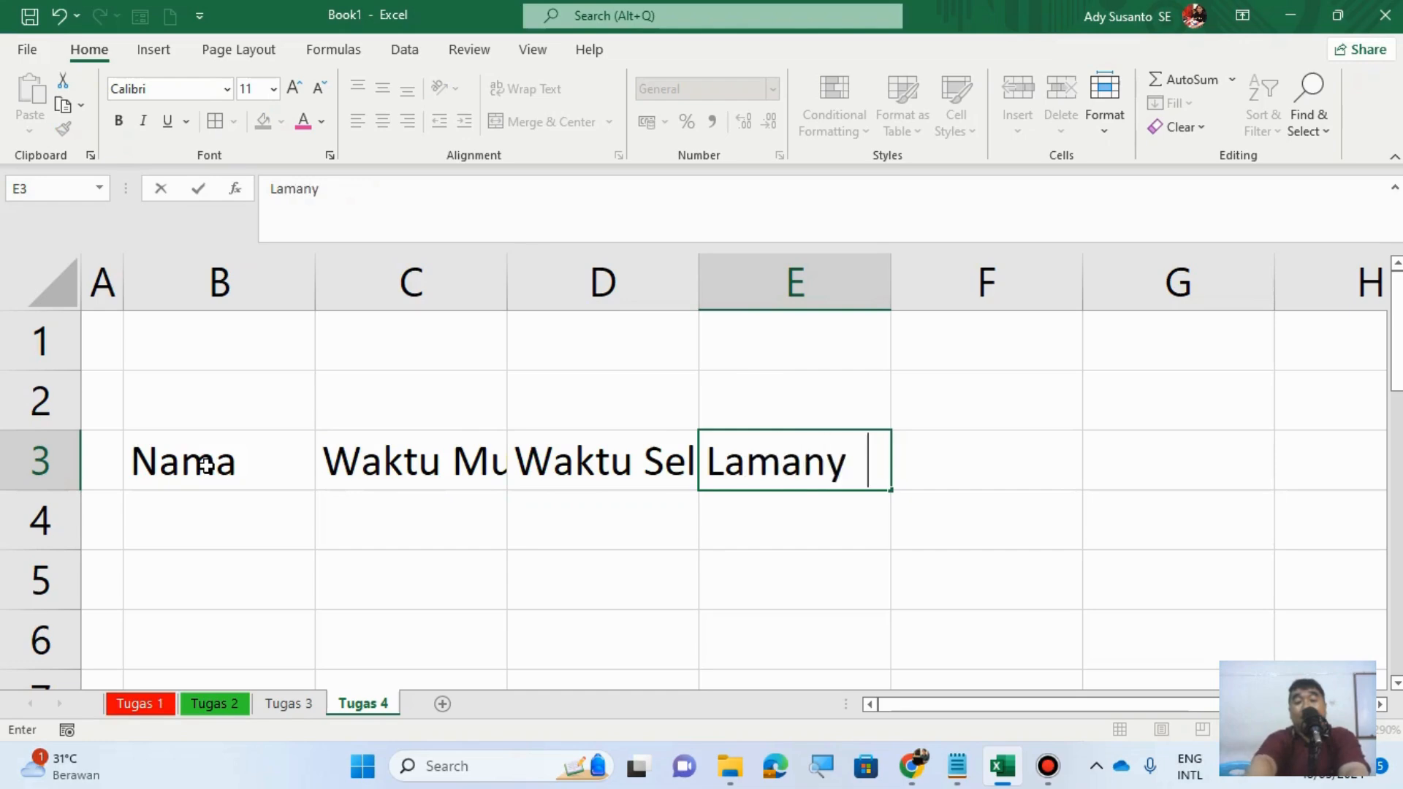
type("a Wa")
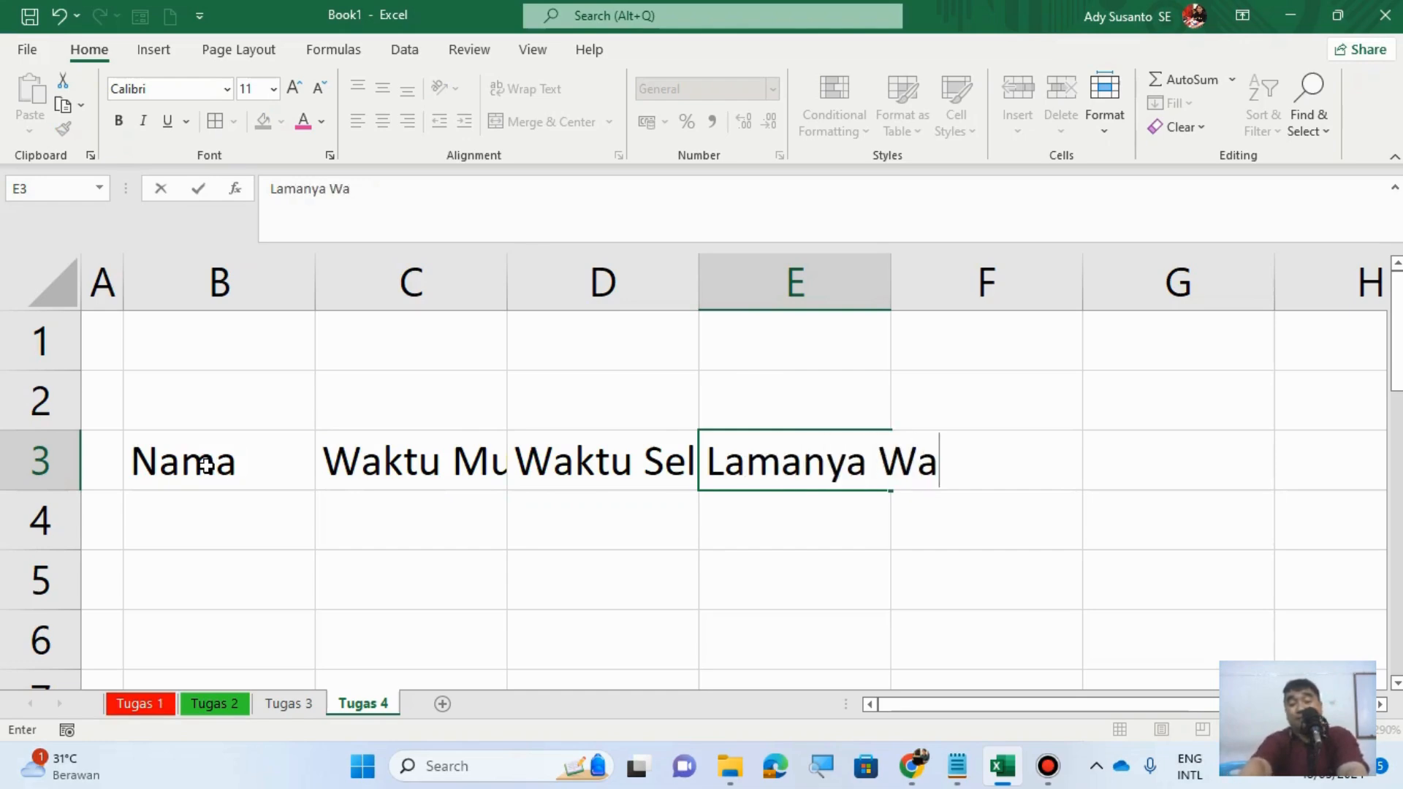
type("ktu")
key("Return")
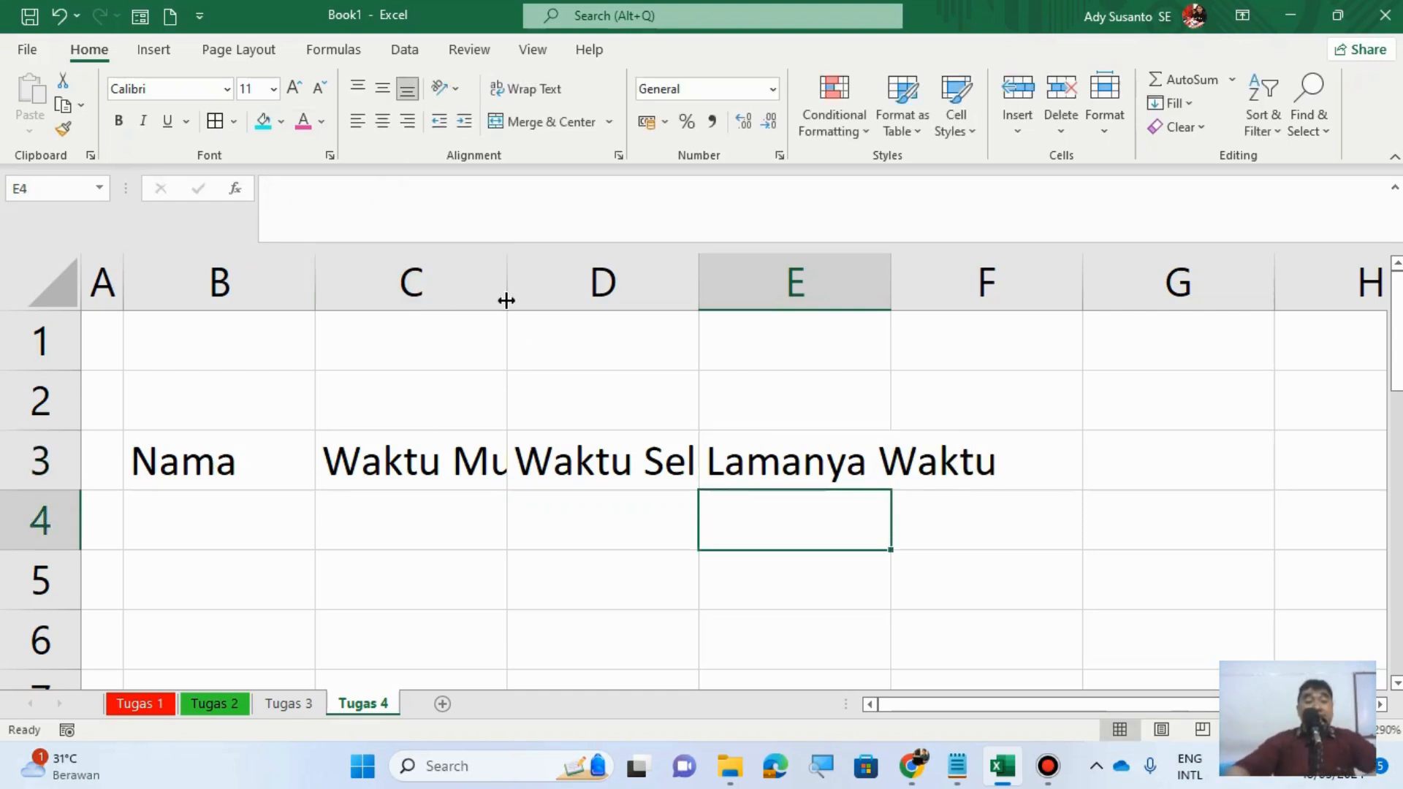
Step: Wrap the text of the headers in B3:E3 and center them horizontally and vertically
left_click_drag(181, 465, 759, 455)
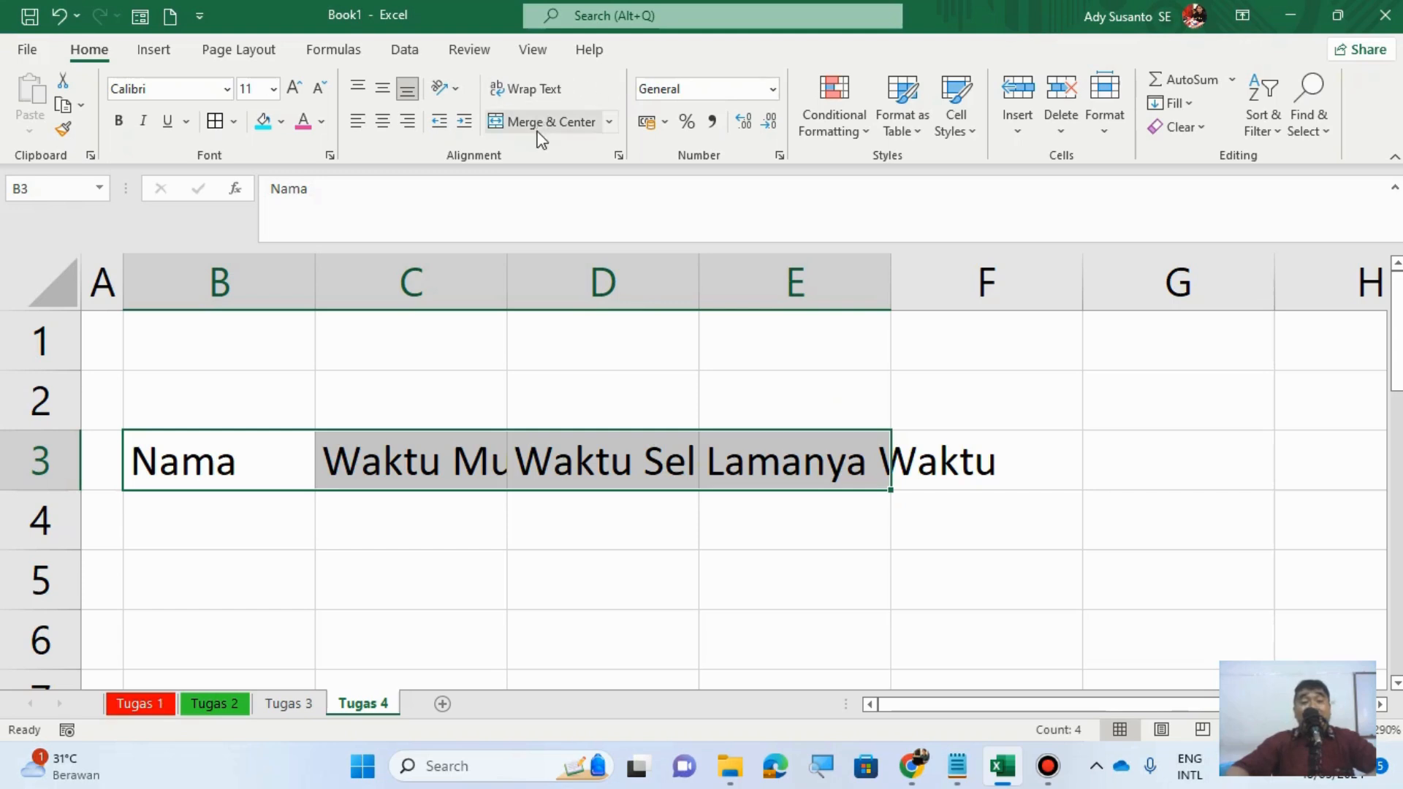
left_click(535, 88)
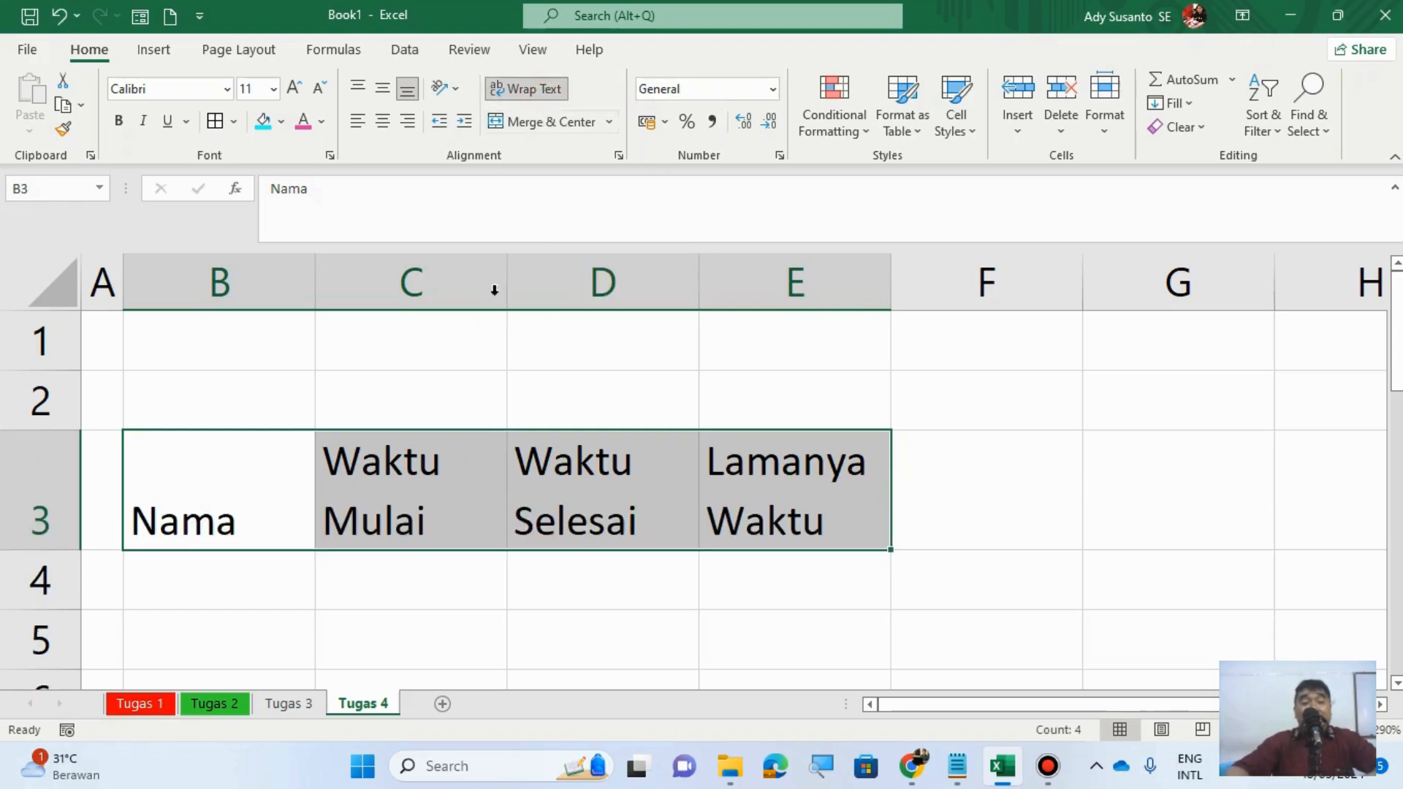
left_click(389, 123)
left_click(384, 92)
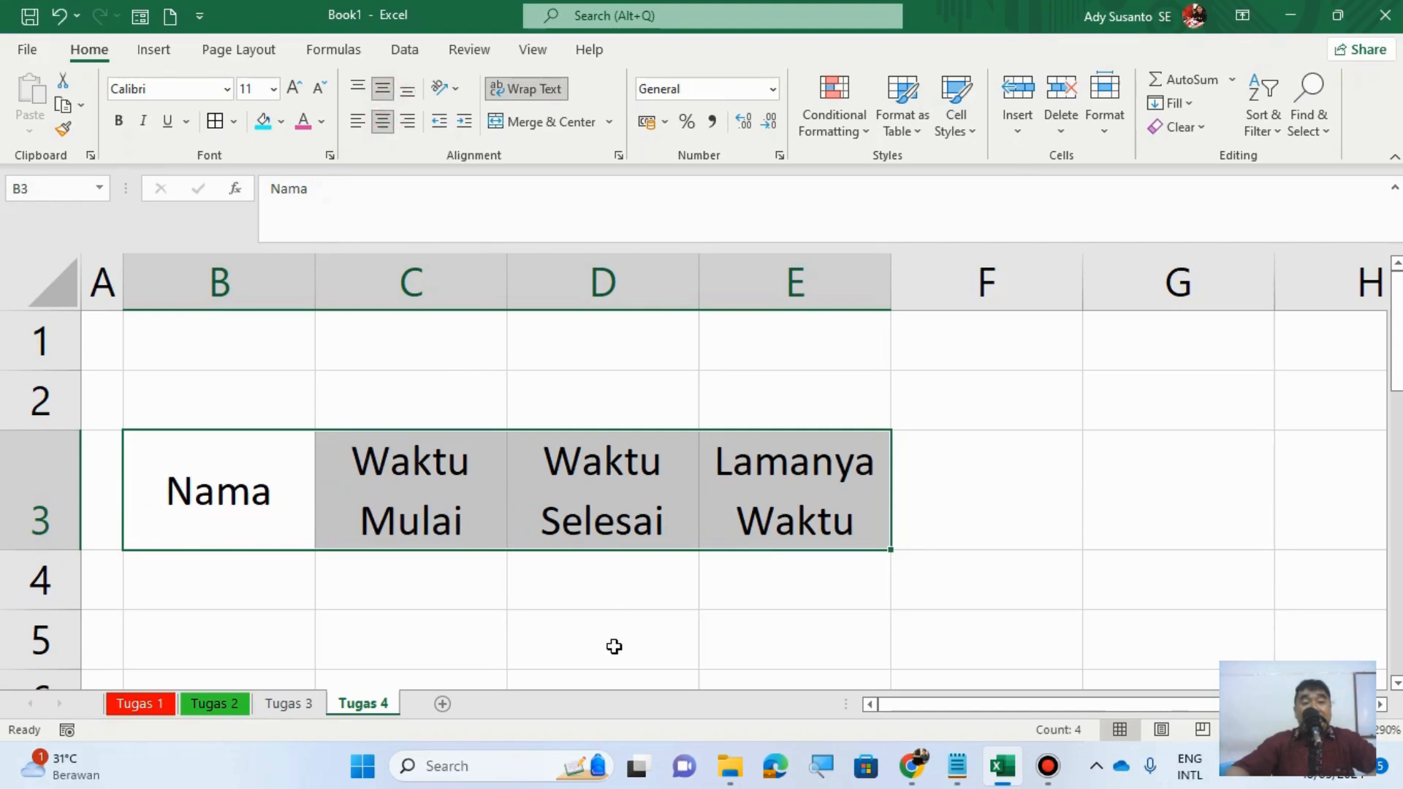
Step: Fill the Nama column with three people's first names in cells B4 to B6
left_click(212, 578)
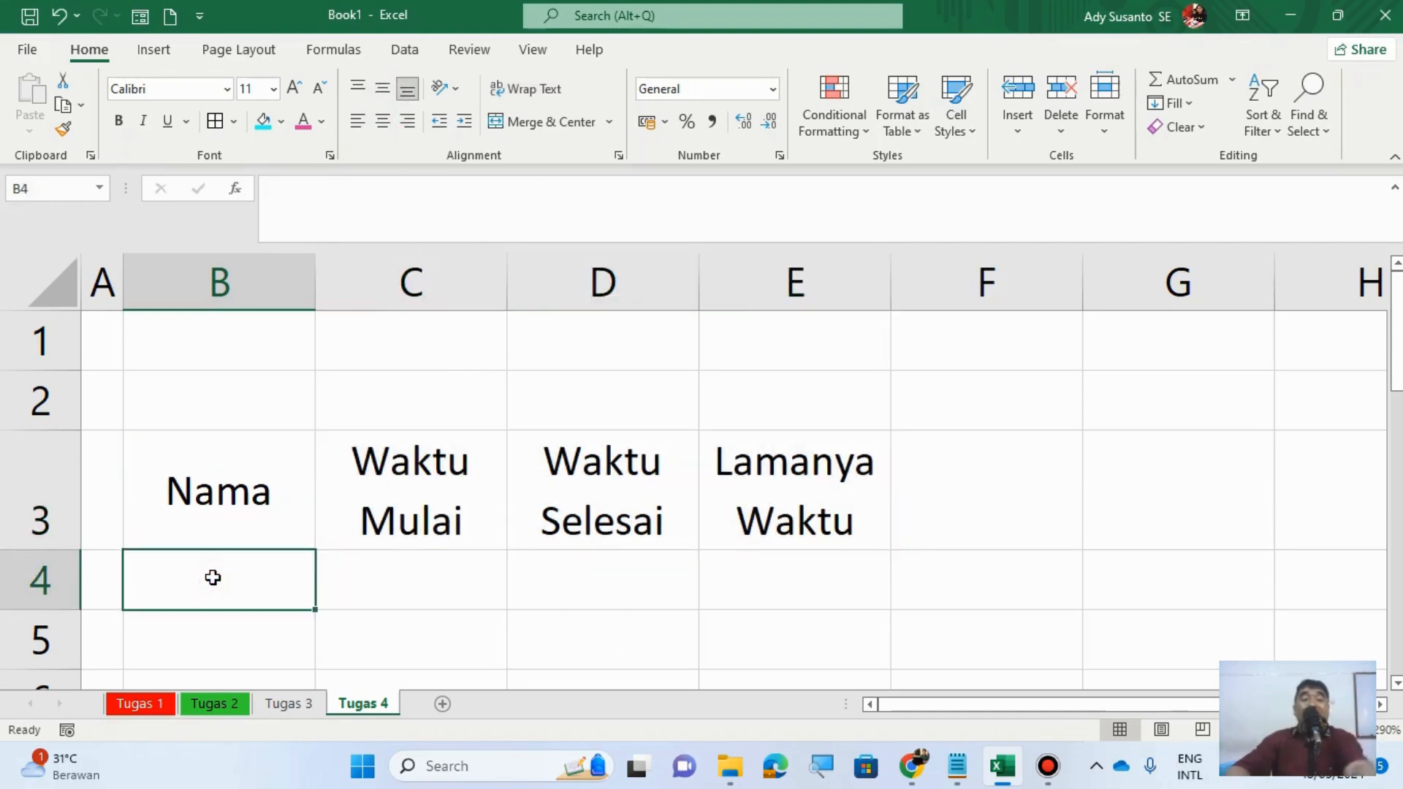
scroll(212, 577, "down", 1)
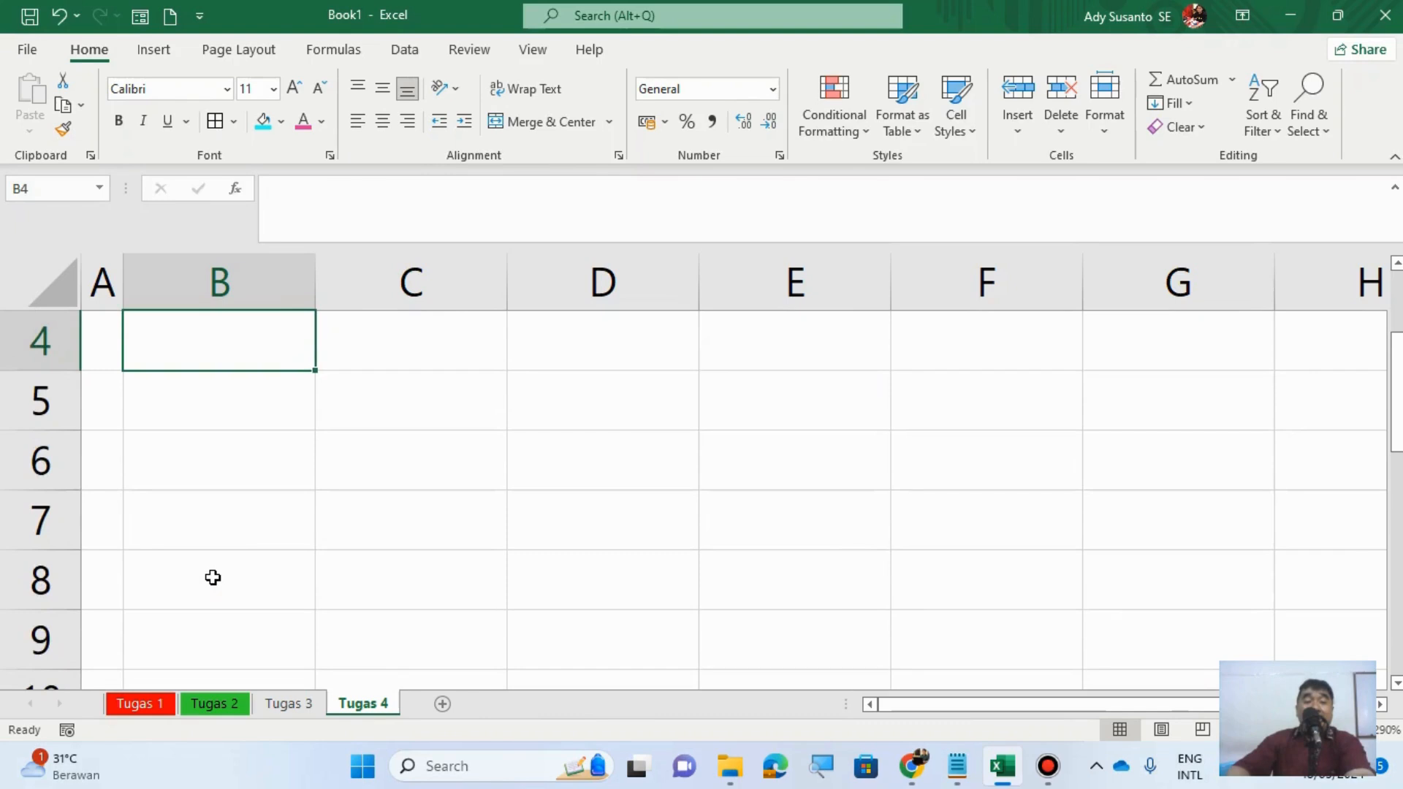
scroll(212, 578, "up", 1)
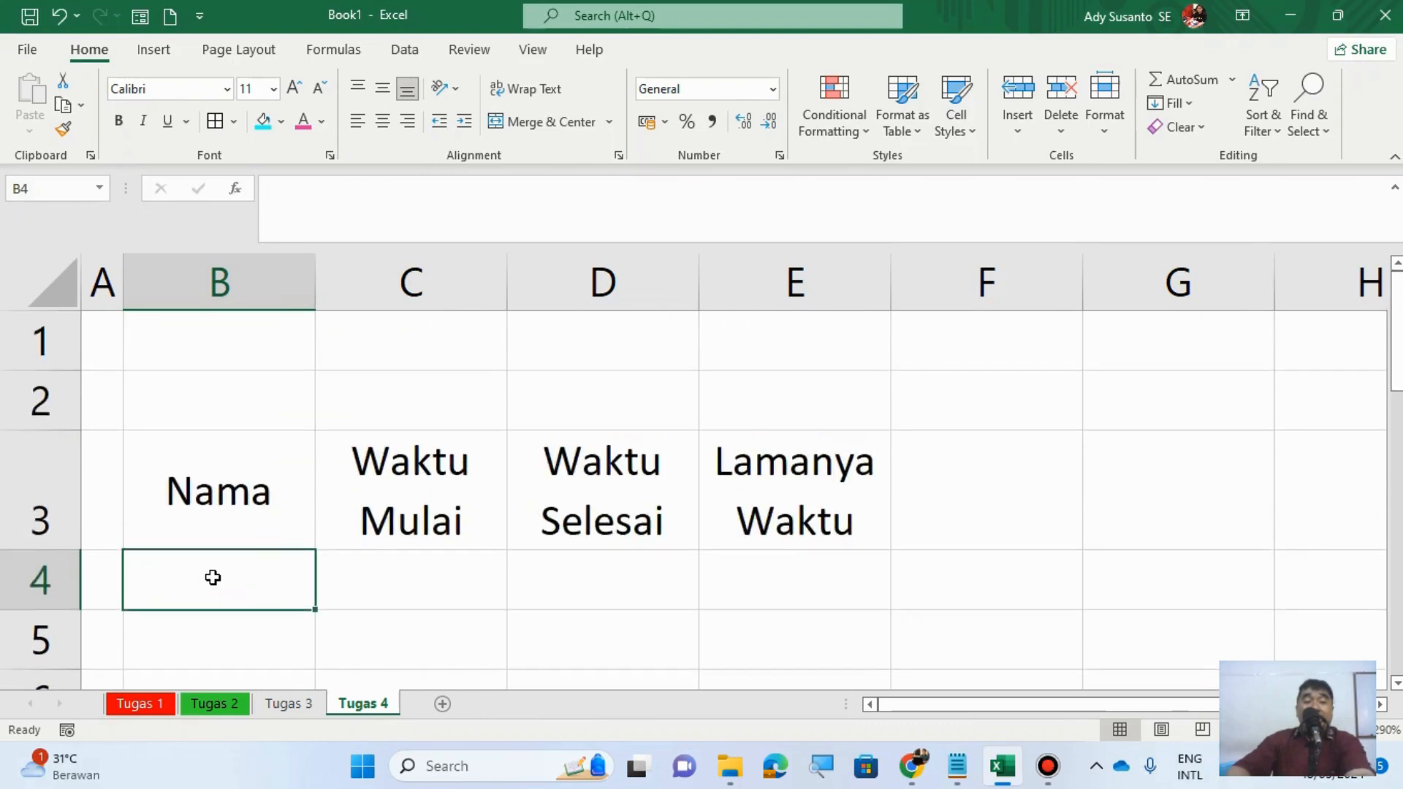
left_click(1396, 687)
left_click(1396, 687)
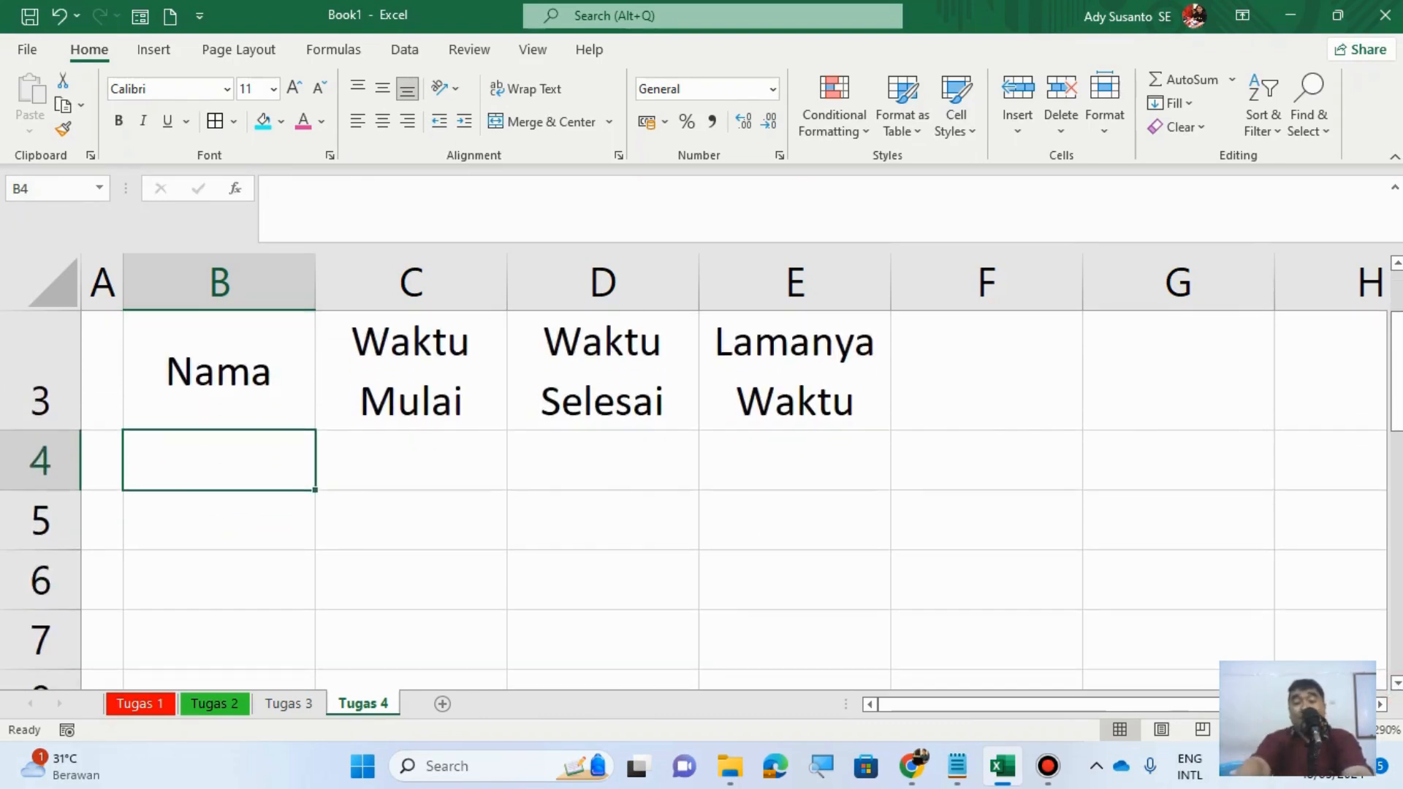
type("Anton")
key("Return")
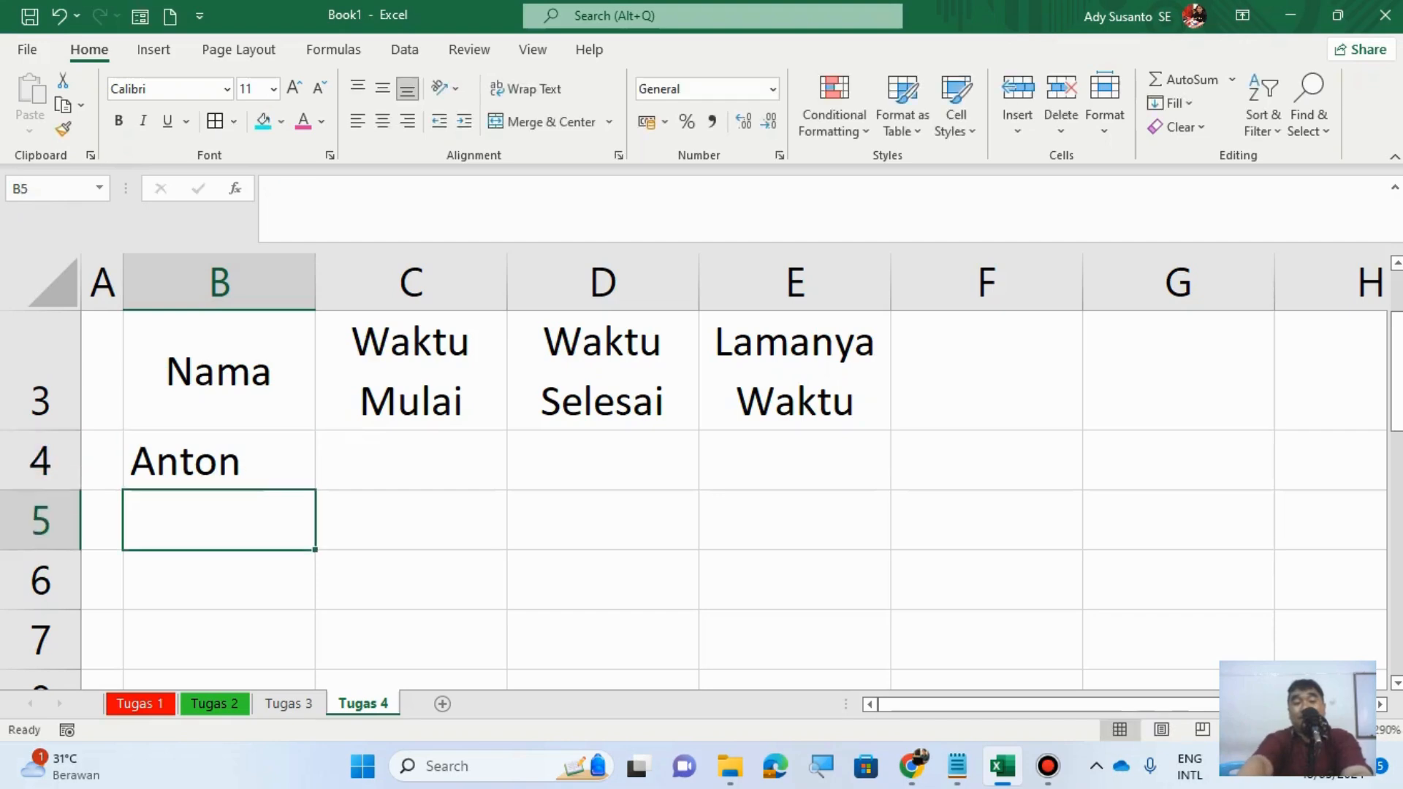
type("Budi")
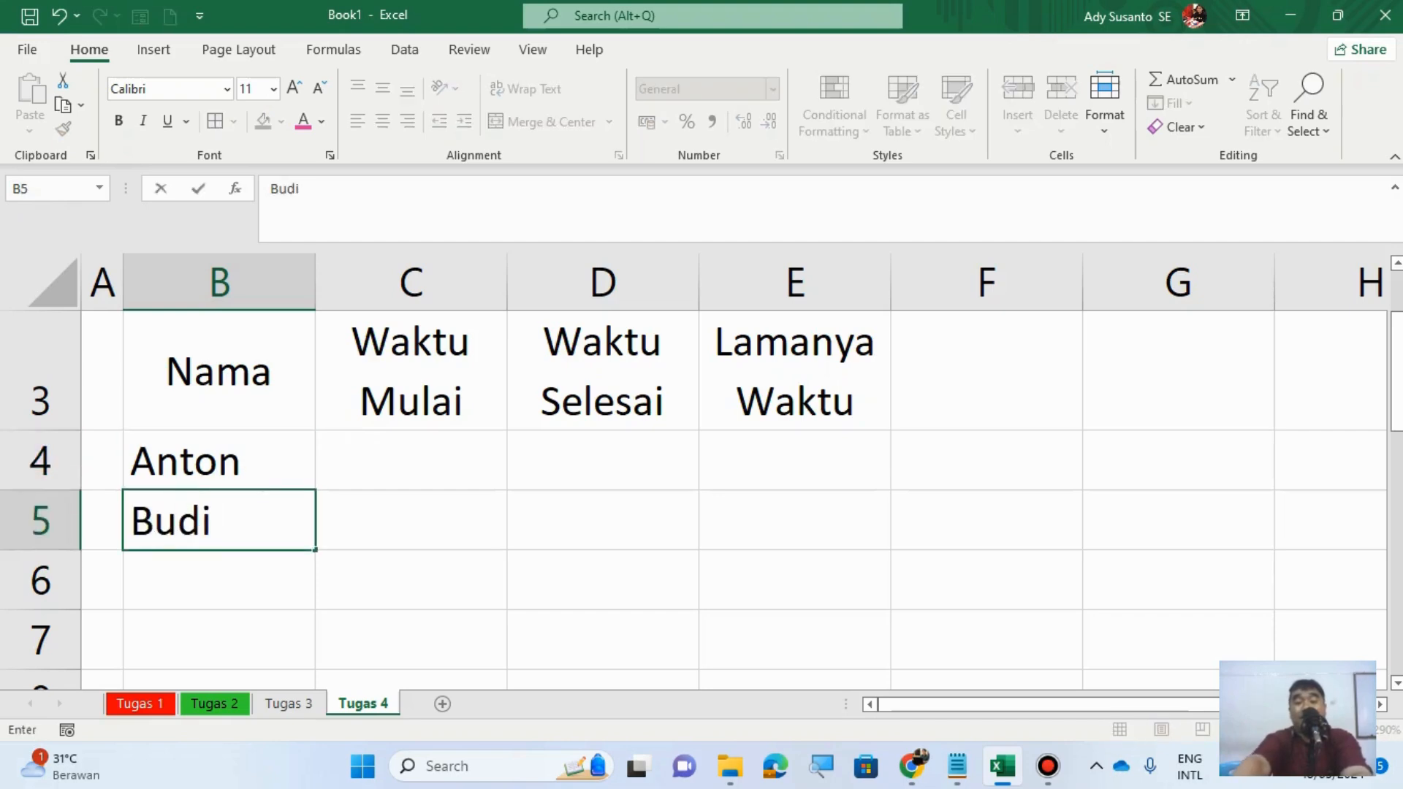
key("Return")
type("Cindy")
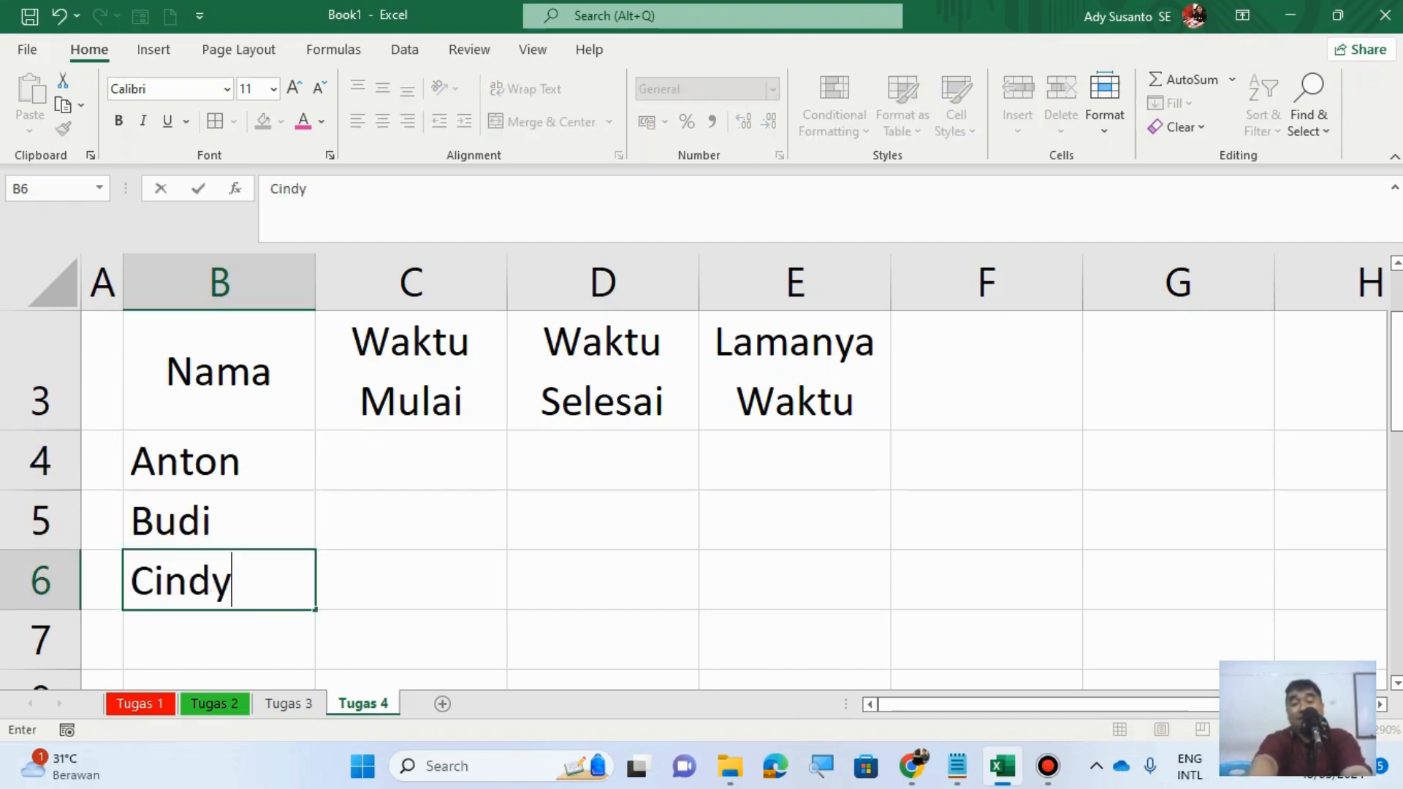
key("Right")
Step: Enter the start time 16:00:00 in cell C4 for the first person
key("Right")
key("Up")
key("Up")
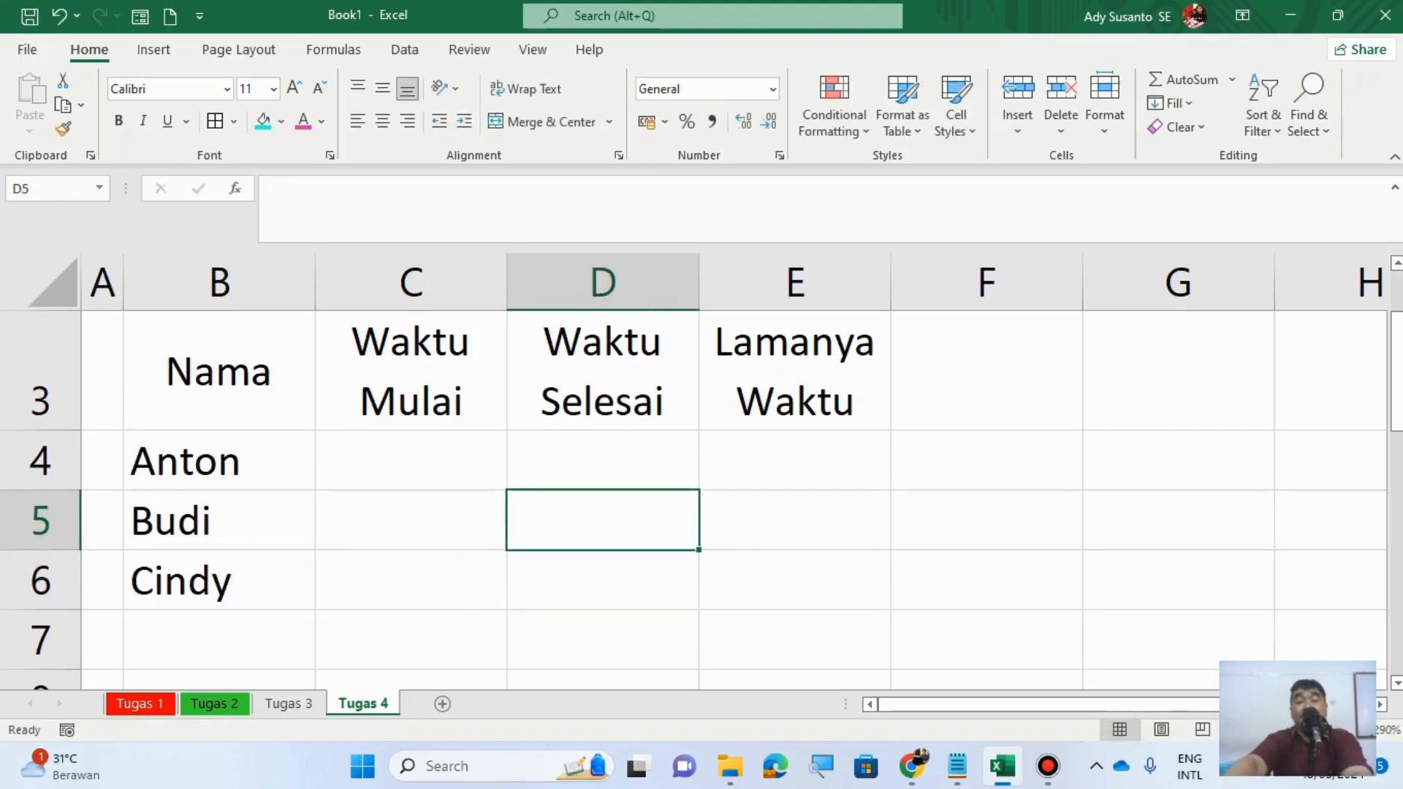
key("Left")
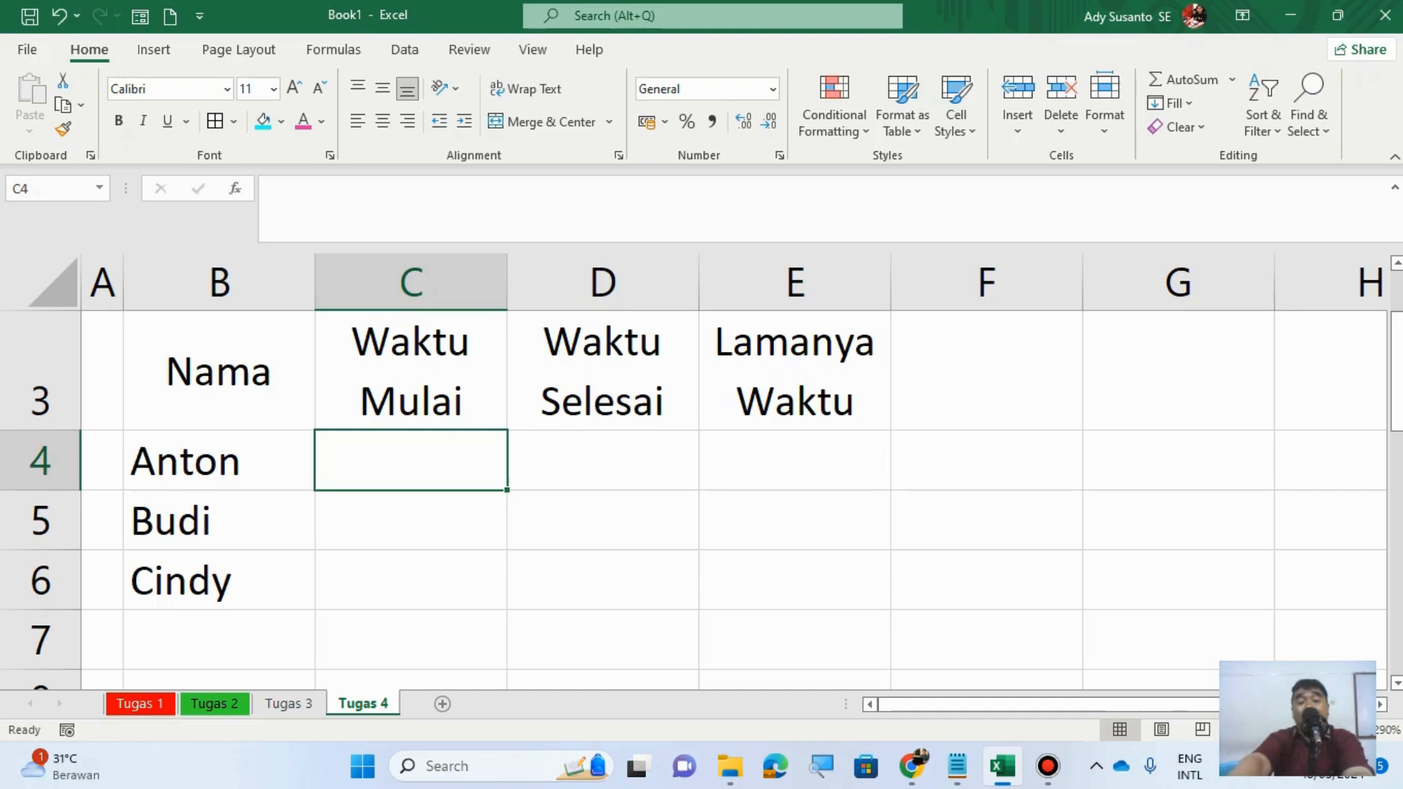
type("16")
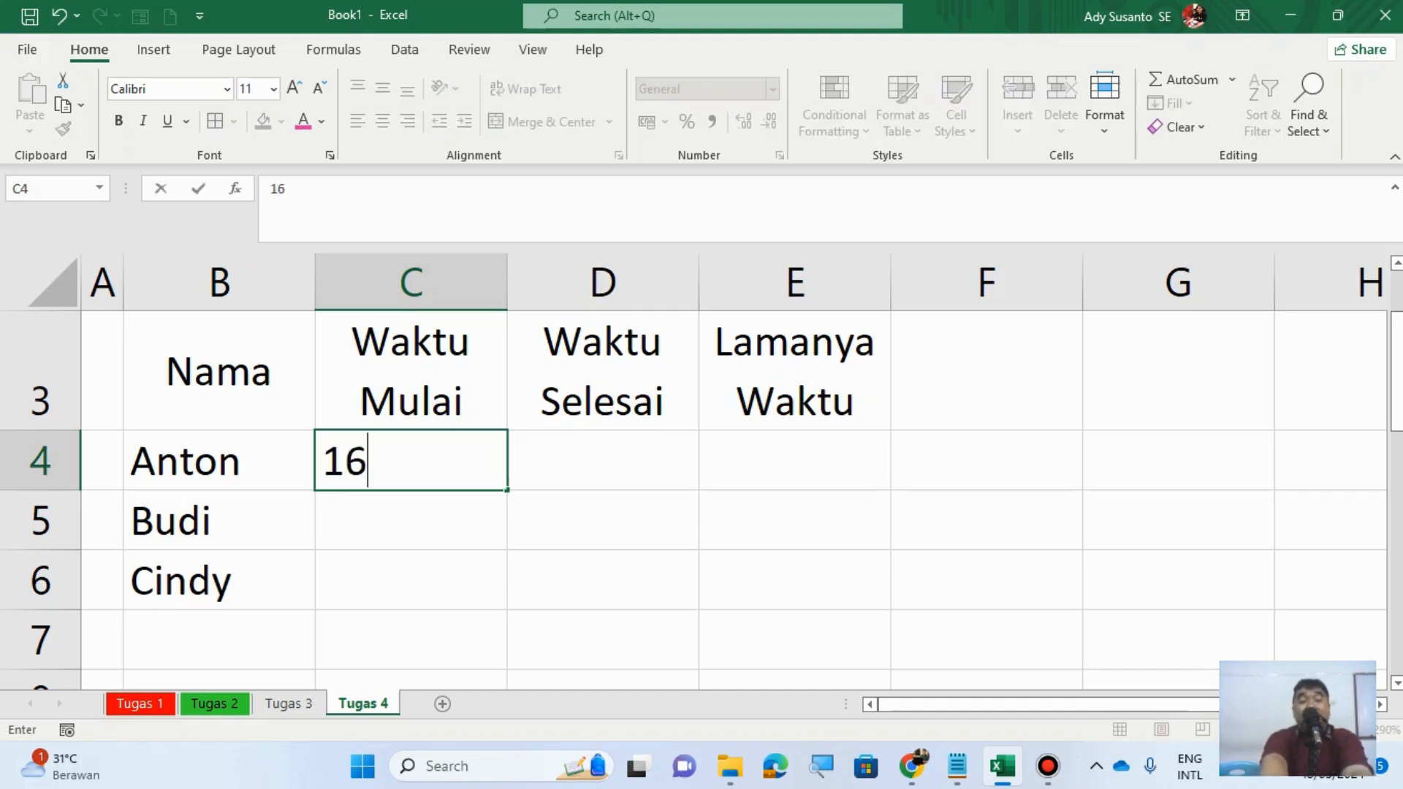
type(":00:")
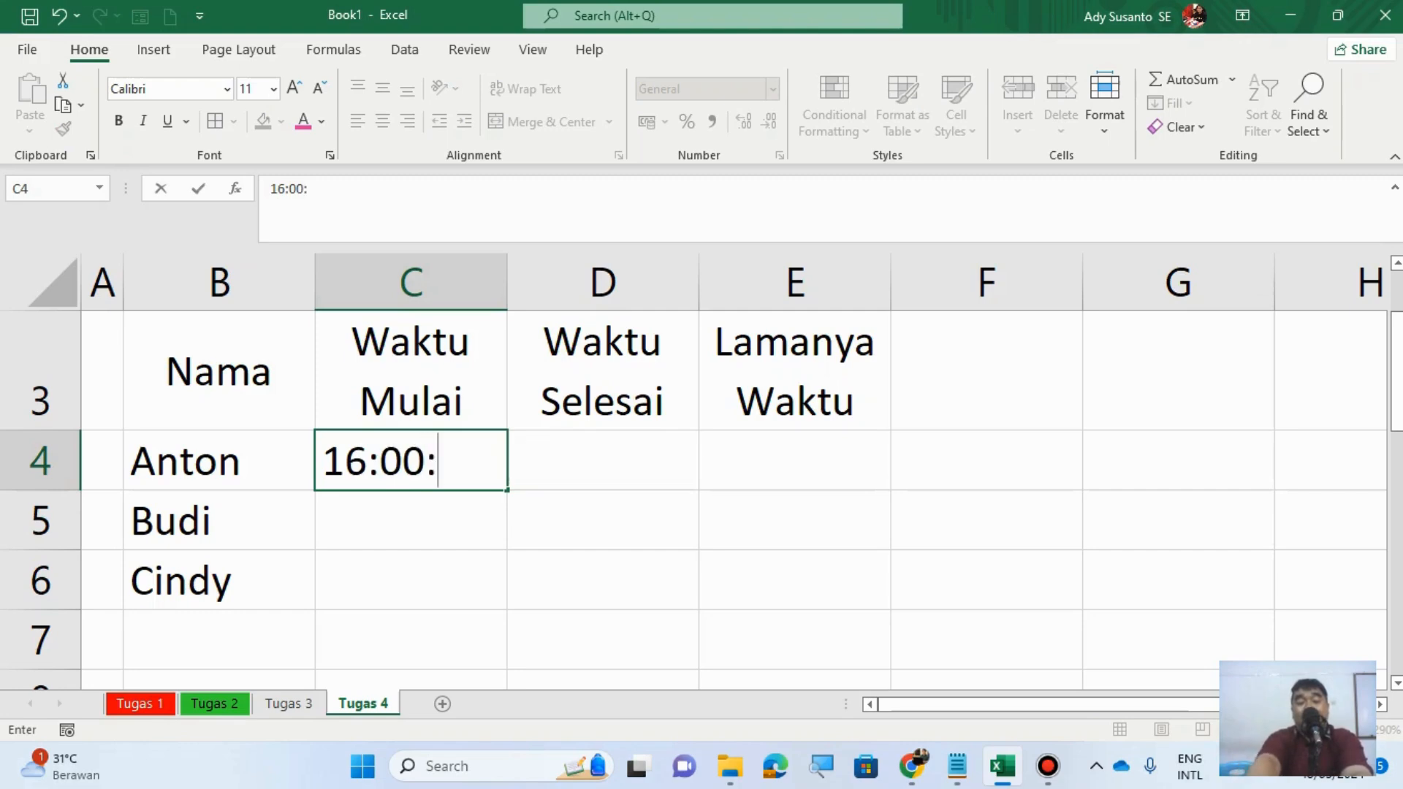
type("00")
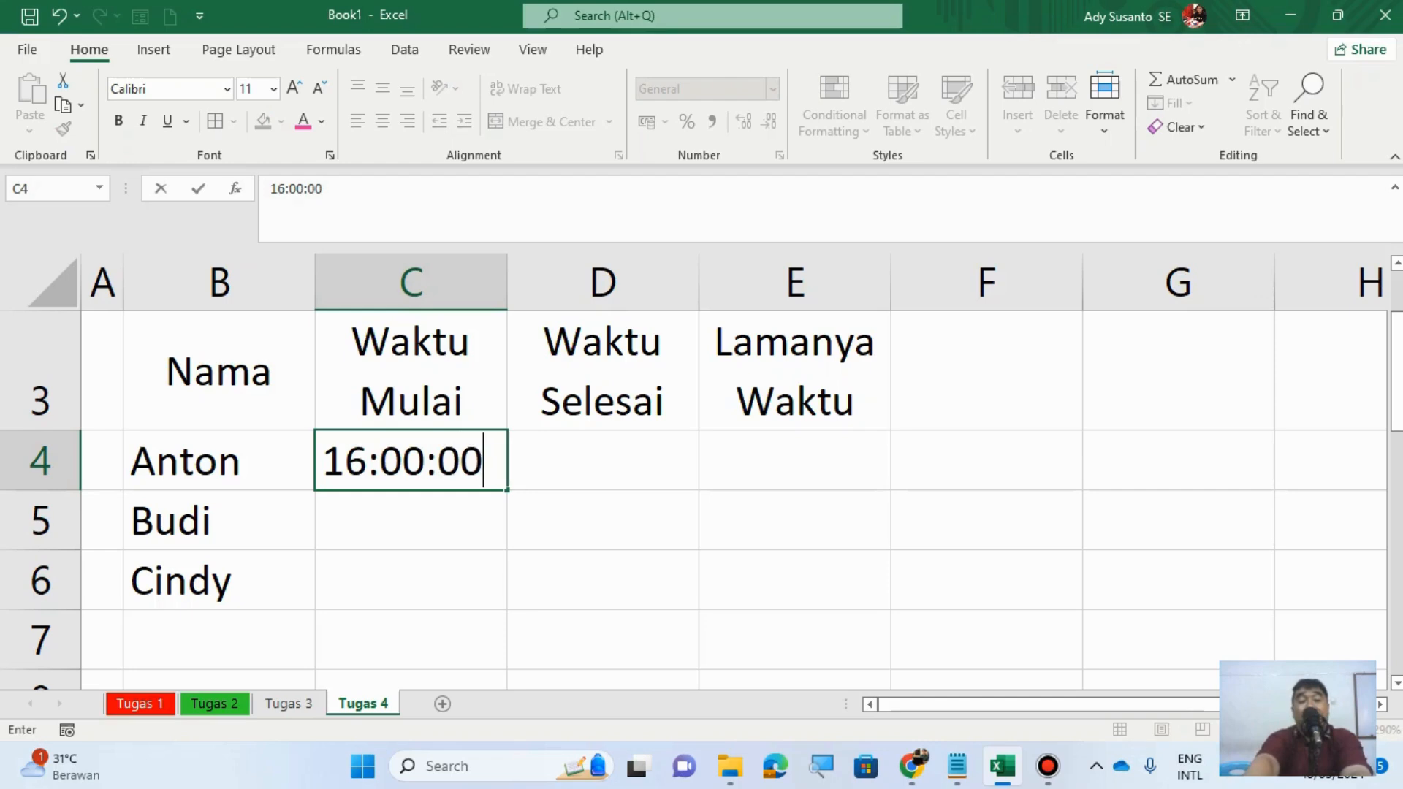
key("Tab")
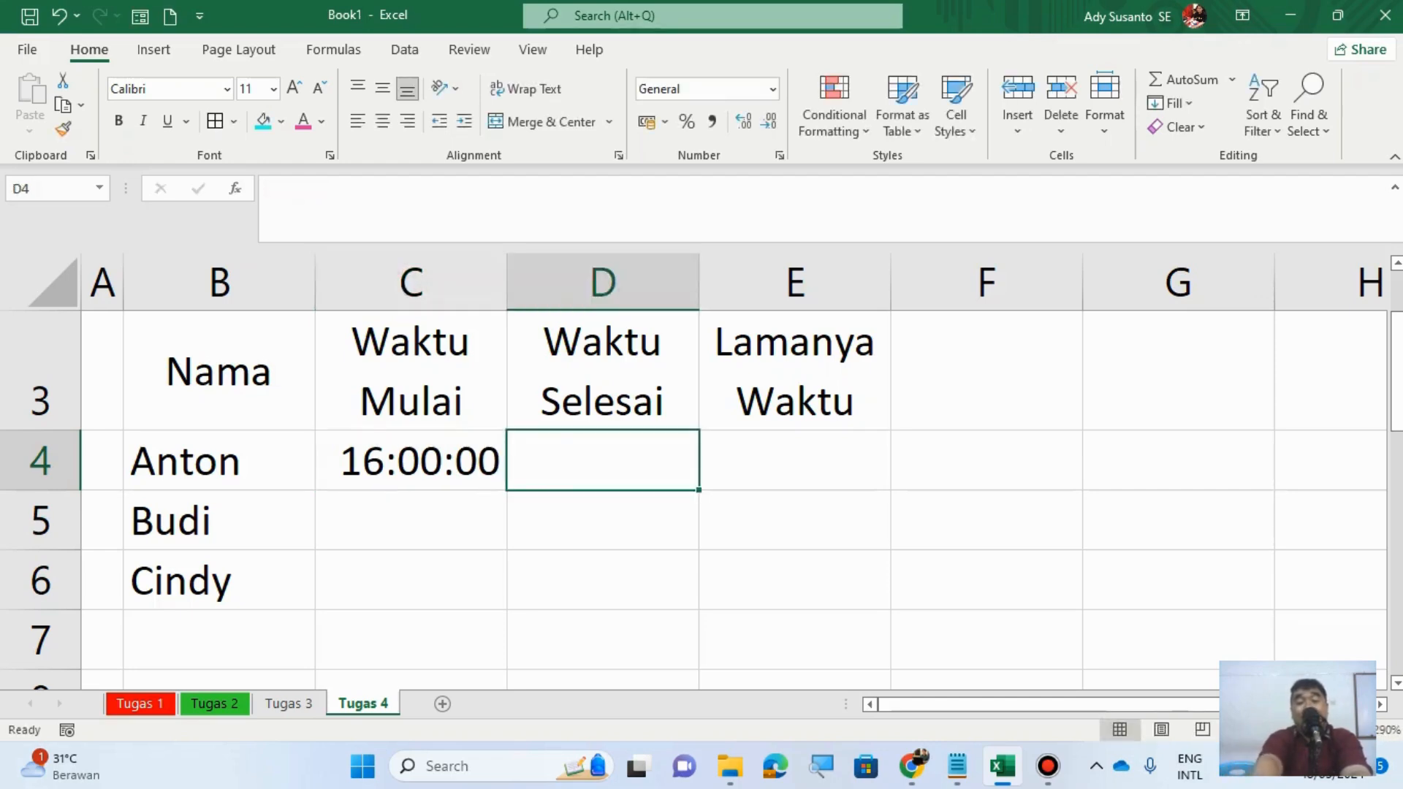
Step: Enter the end time 17:00:00 in cell D4 for the first person
type("17:000")
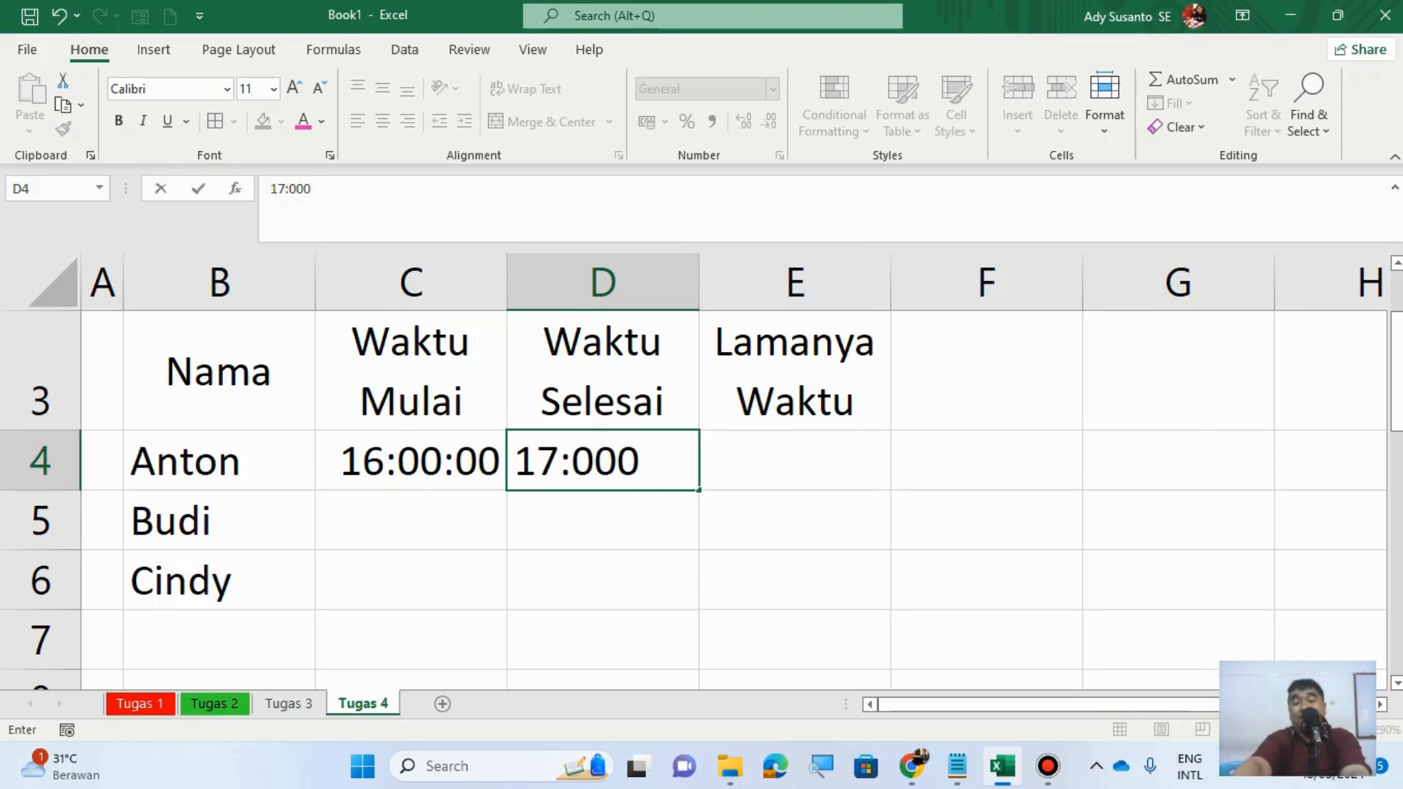
key("BackSpace")
type(":00")
key("Return")
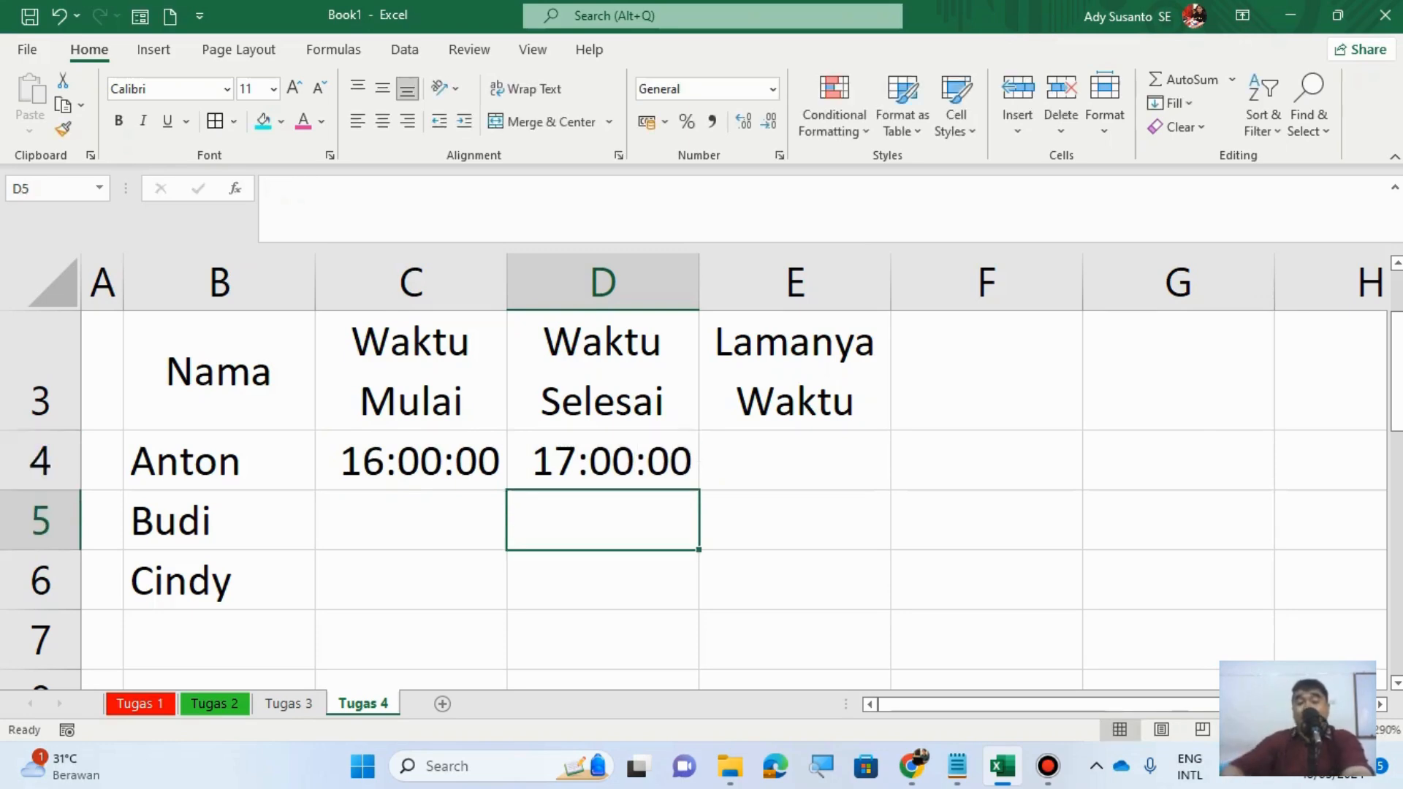
Step: Enter the second person's start time 14:30:00 in cell C5 and end time 16:30:00 in cell D5
left_click(396, 510)
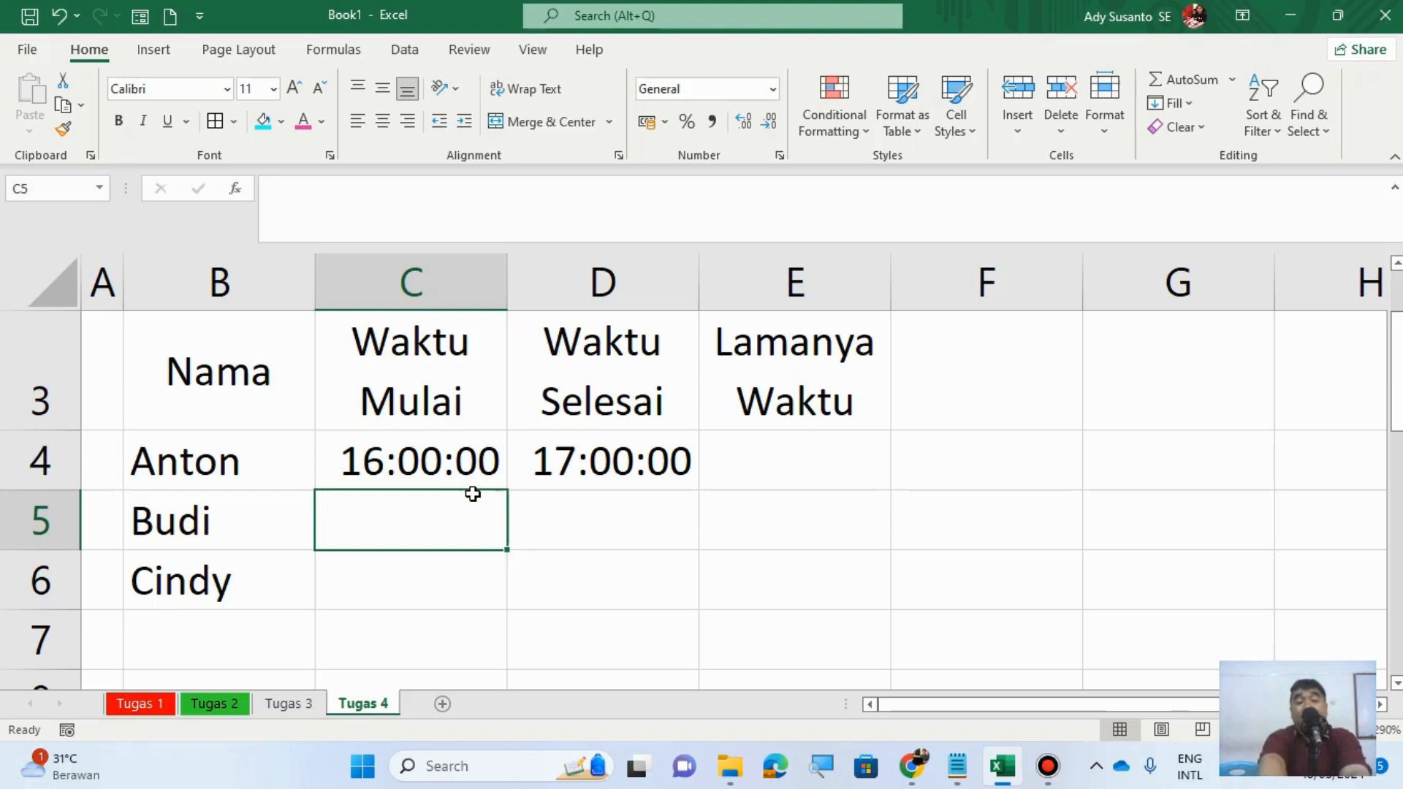
type("14:")
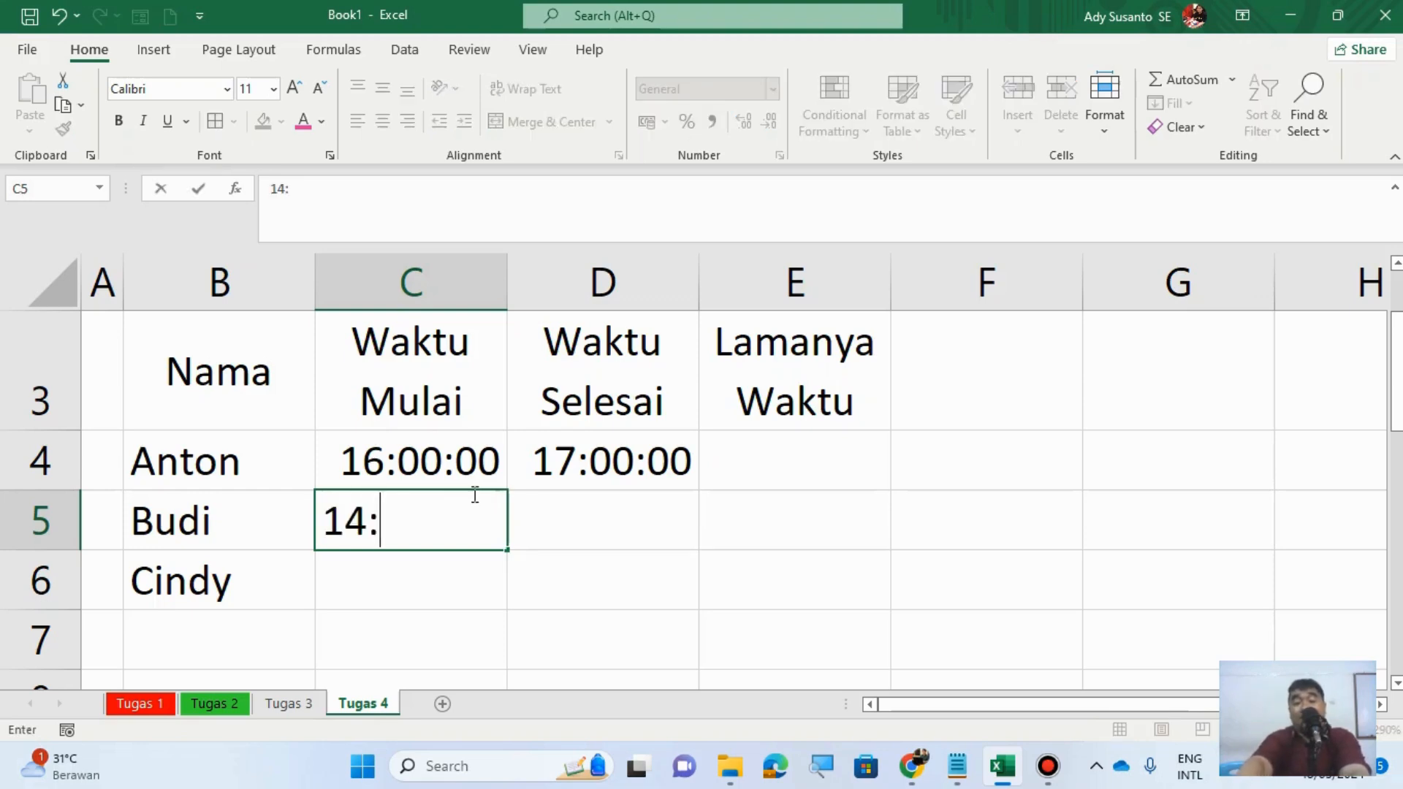
type("30:")
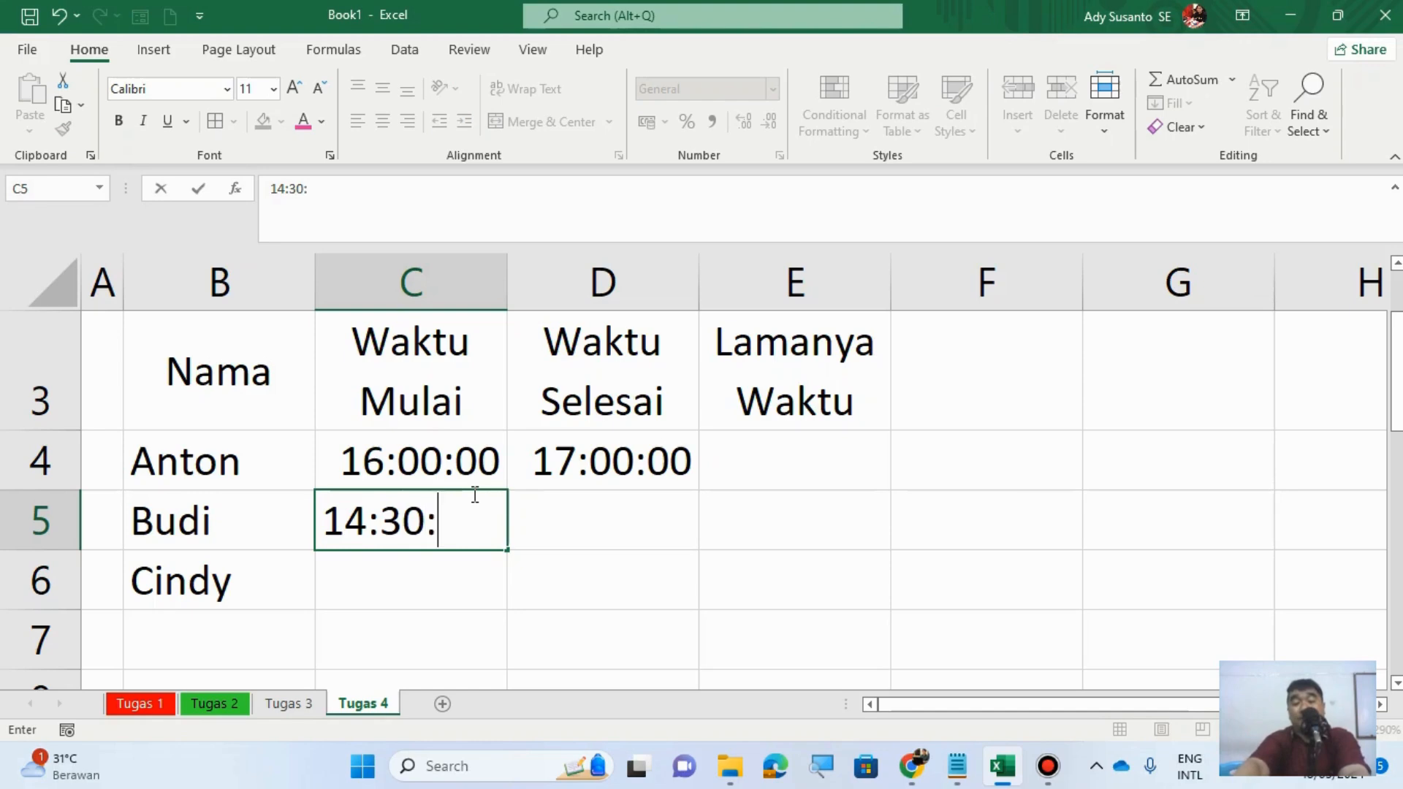
type("00")
key("Tab")
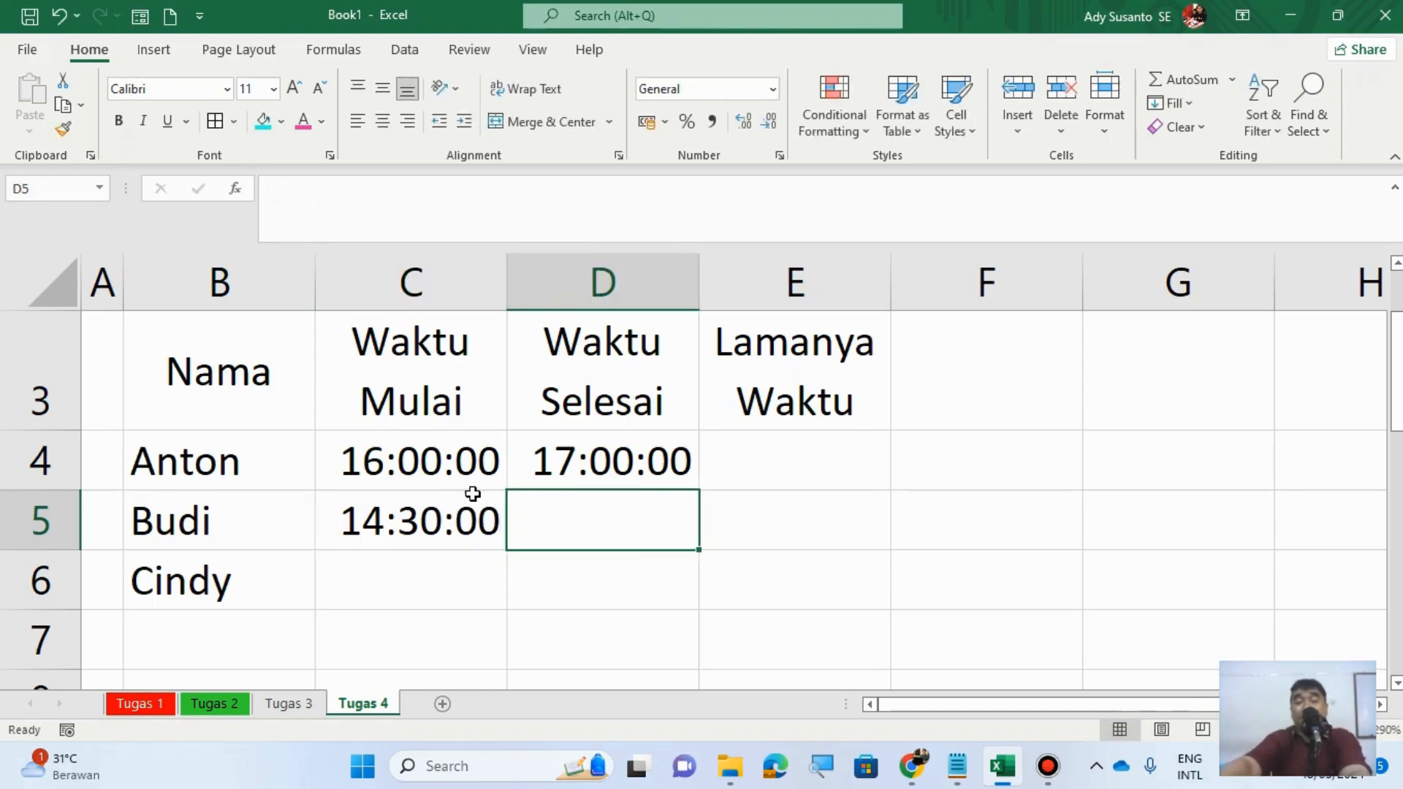
type("1")
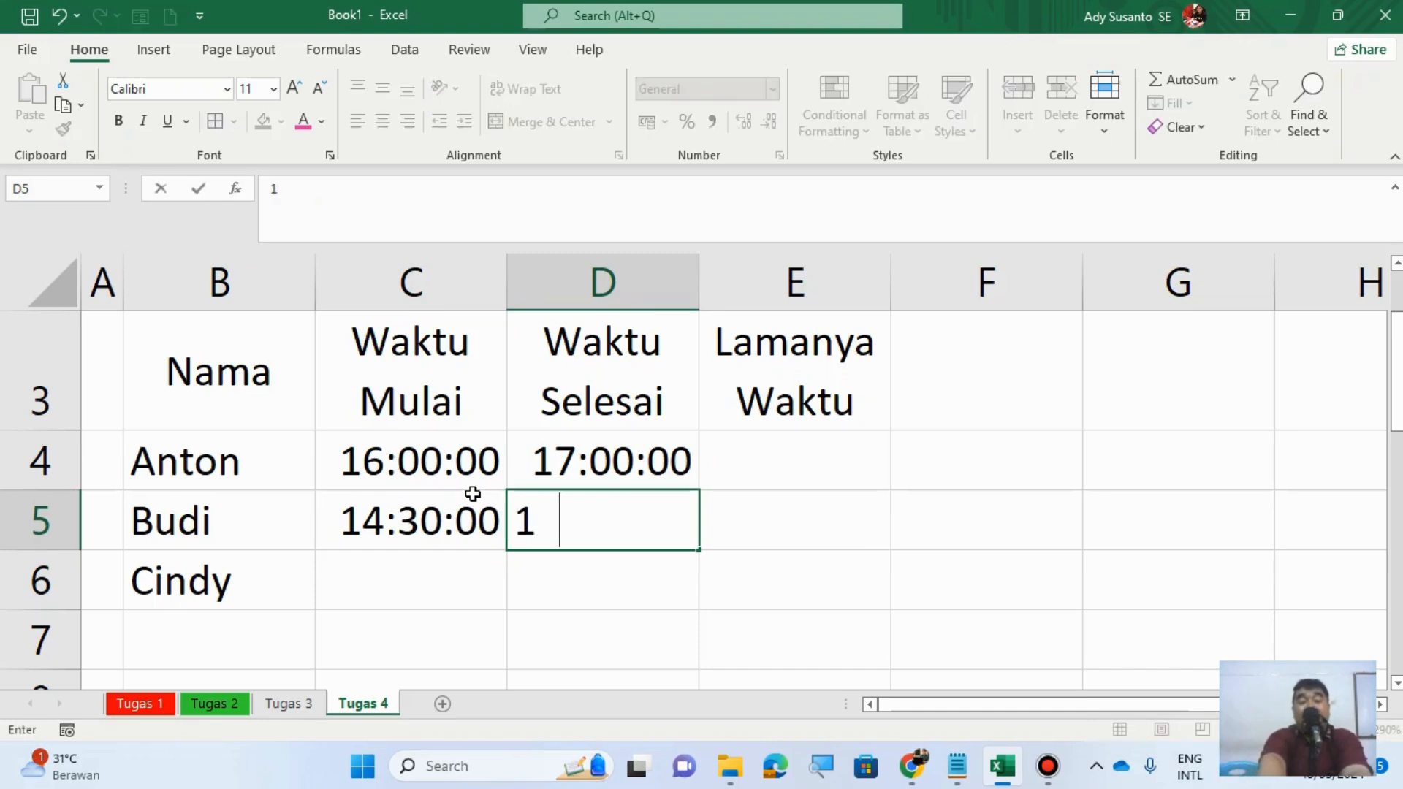
type("6:30")
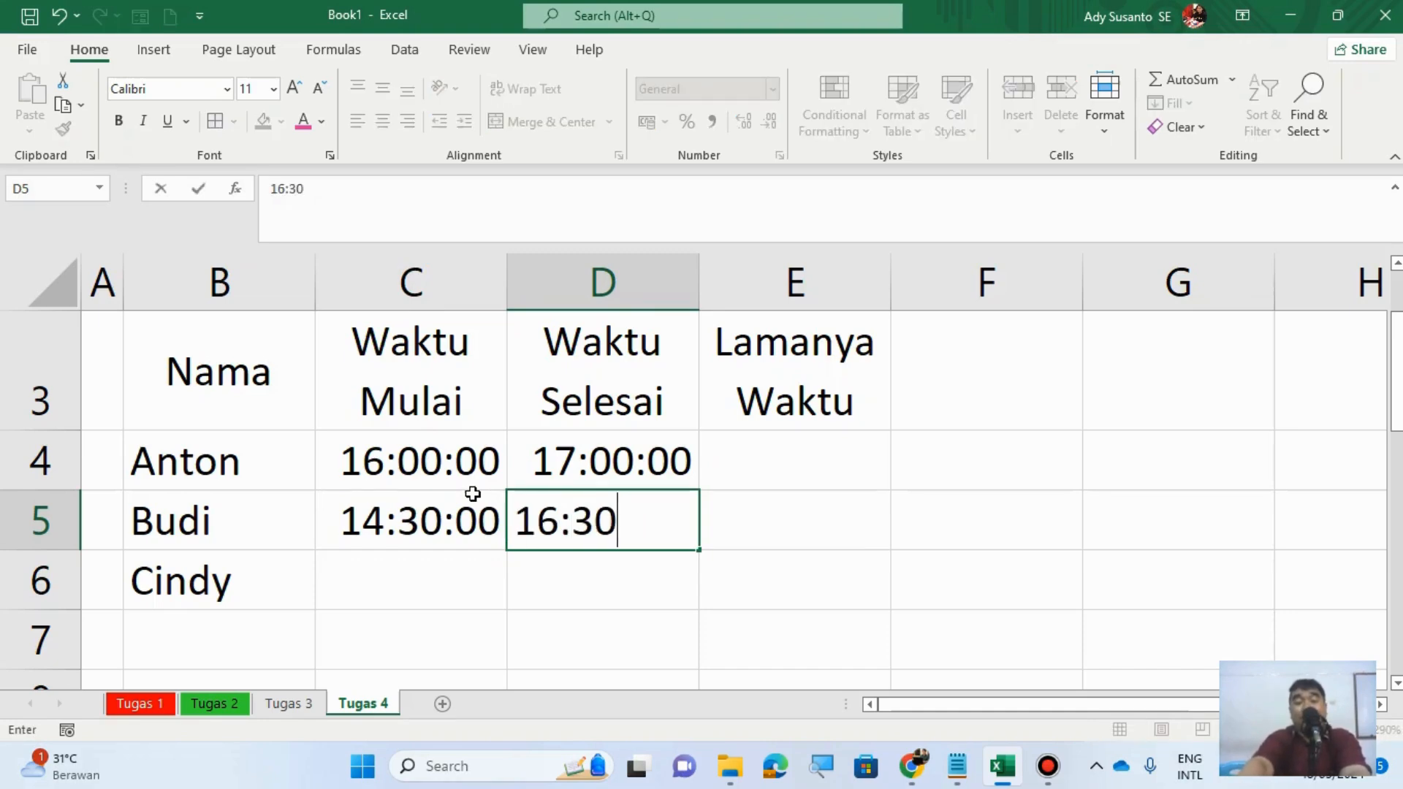
type(":00")
key("Return")
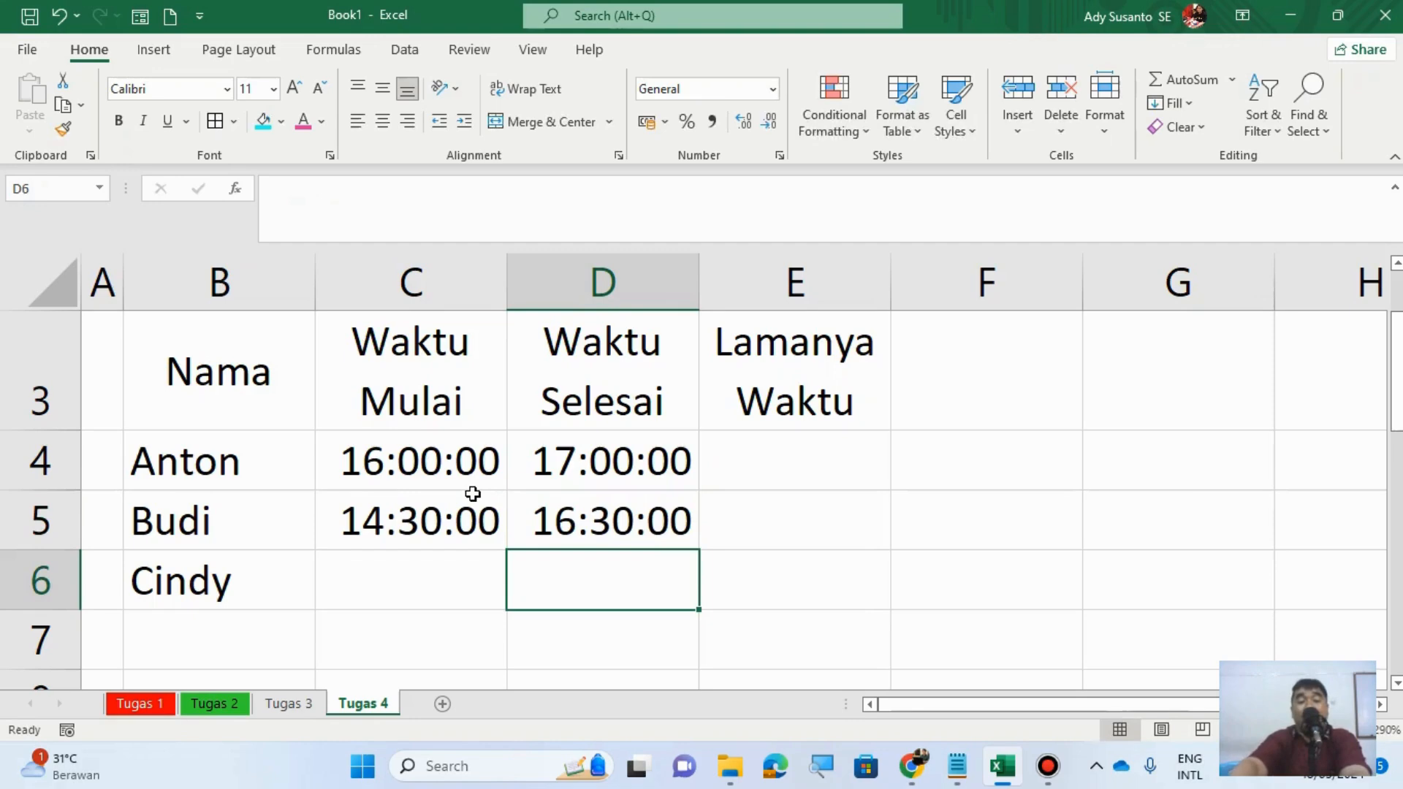
Step: Enter the start time 13:30:15 in cell C6 for the third person
left_click(434, 572)
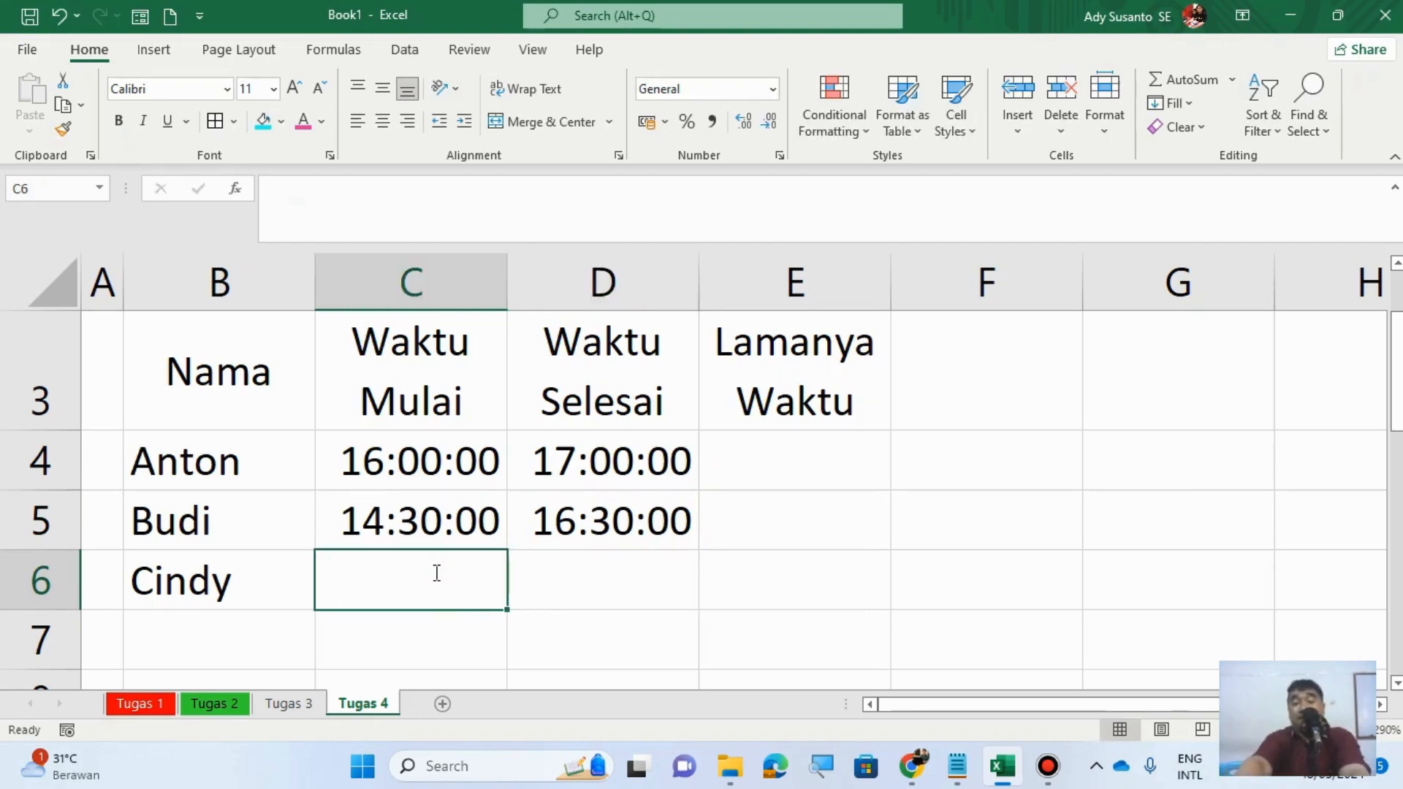
type("13:")
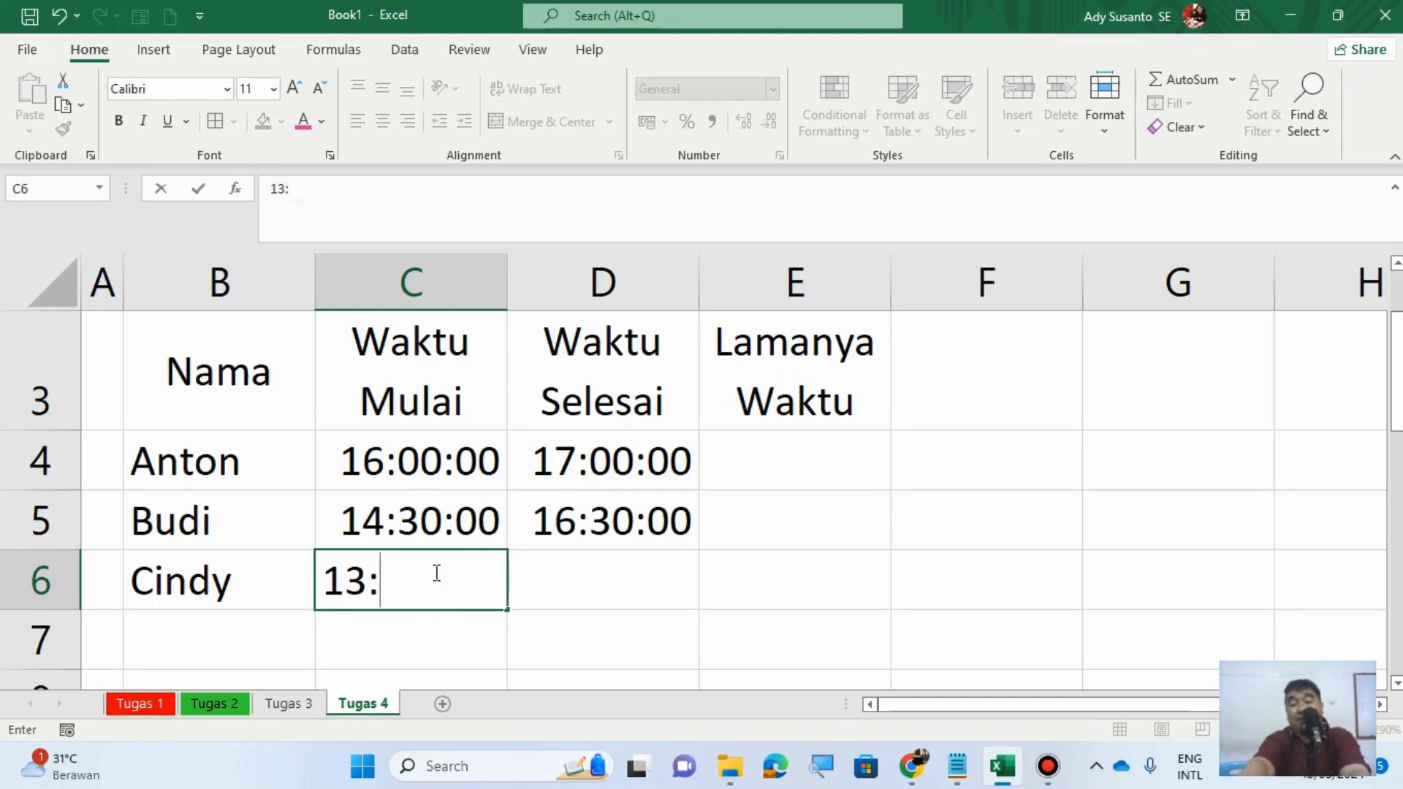
type("30:15")
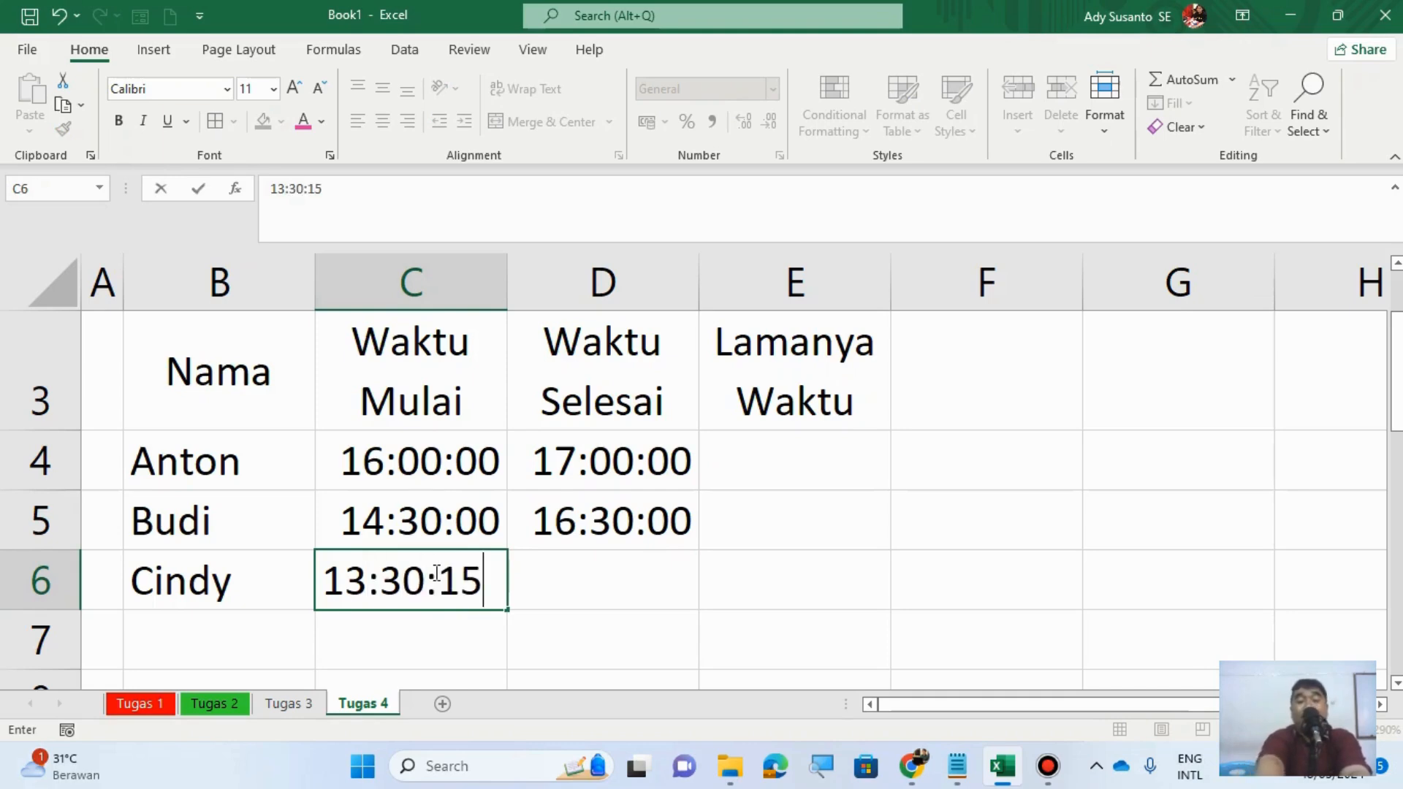
key("Tab")
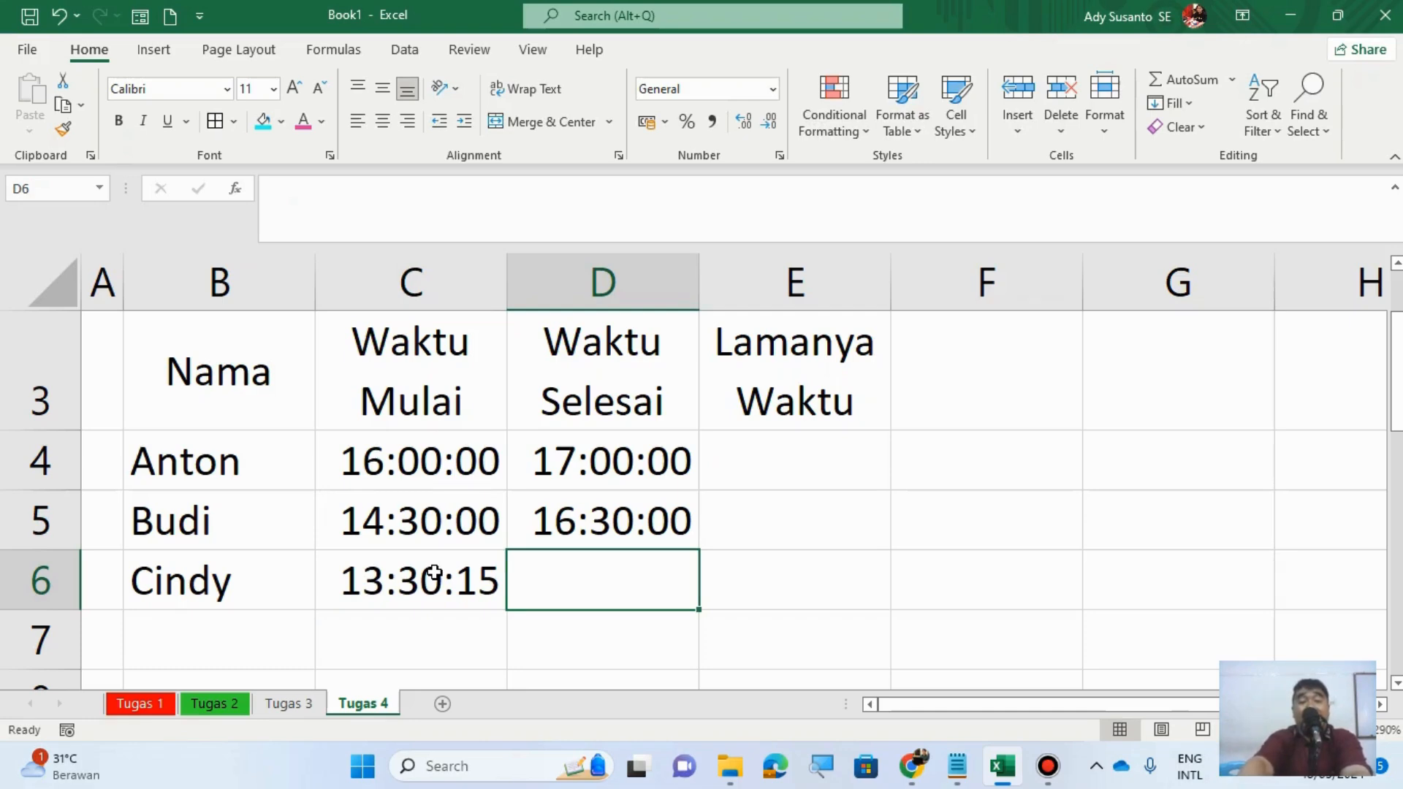
Step: Enter the end time 14:50:45 in cell D6 for the third person
type("13:")
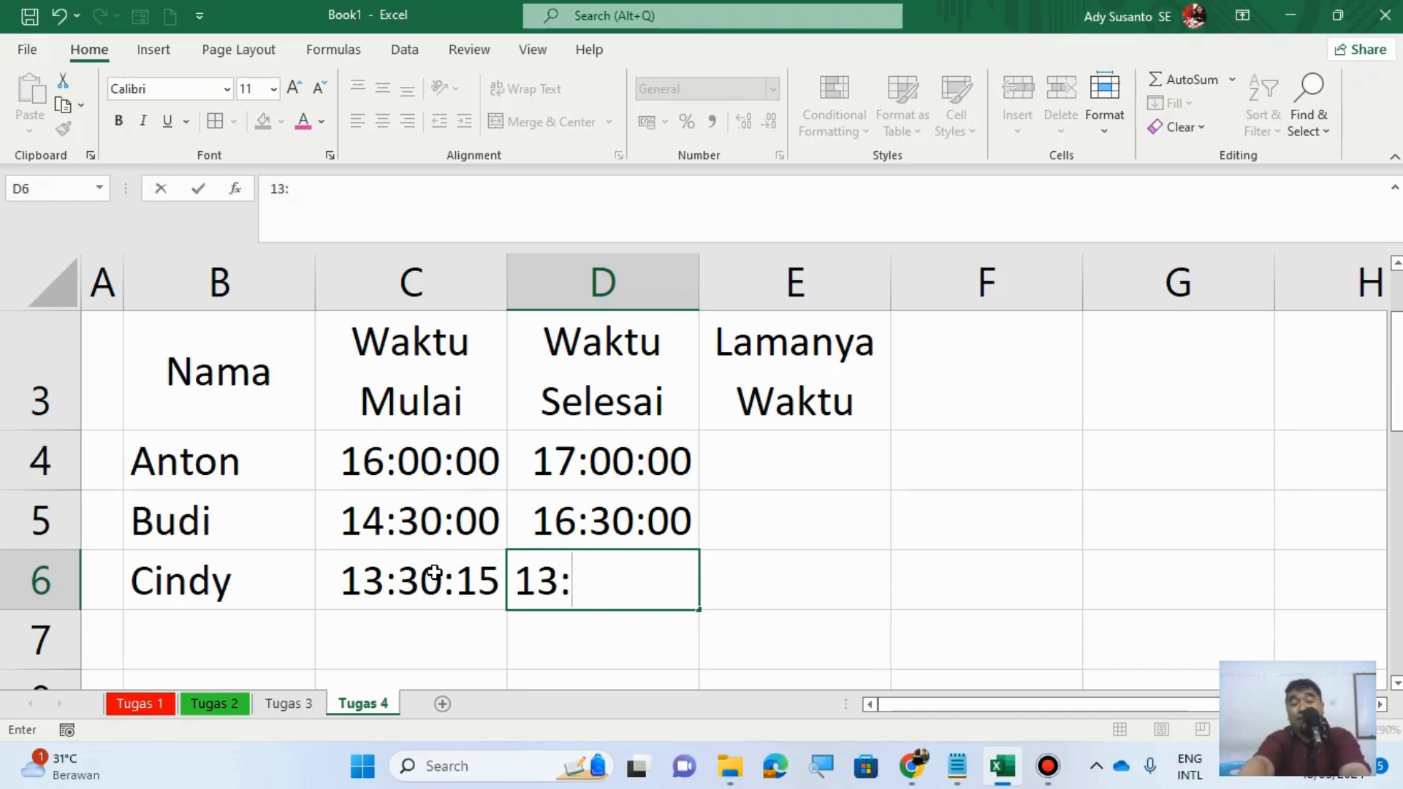
key("BackSpace")
key("BackSpace")
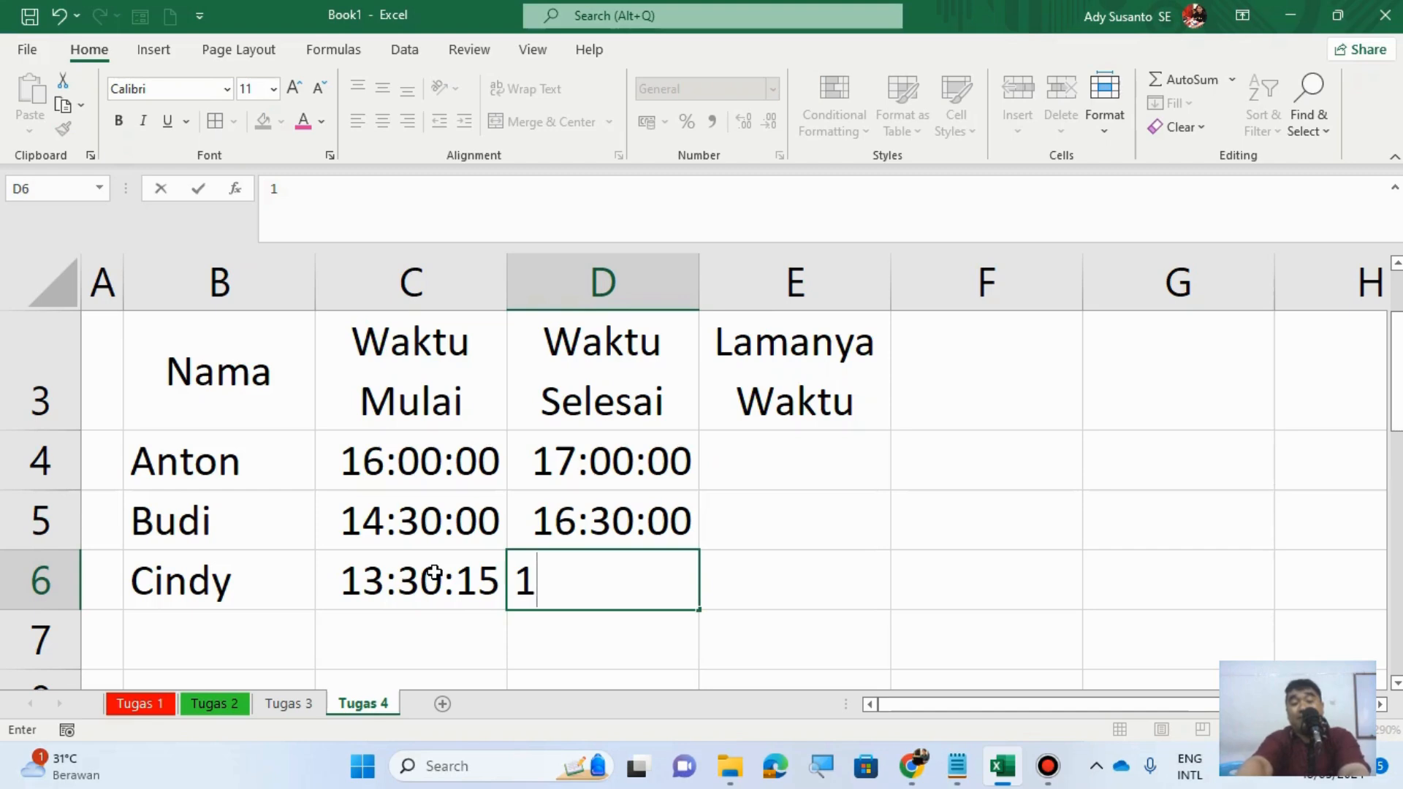
type("4:")
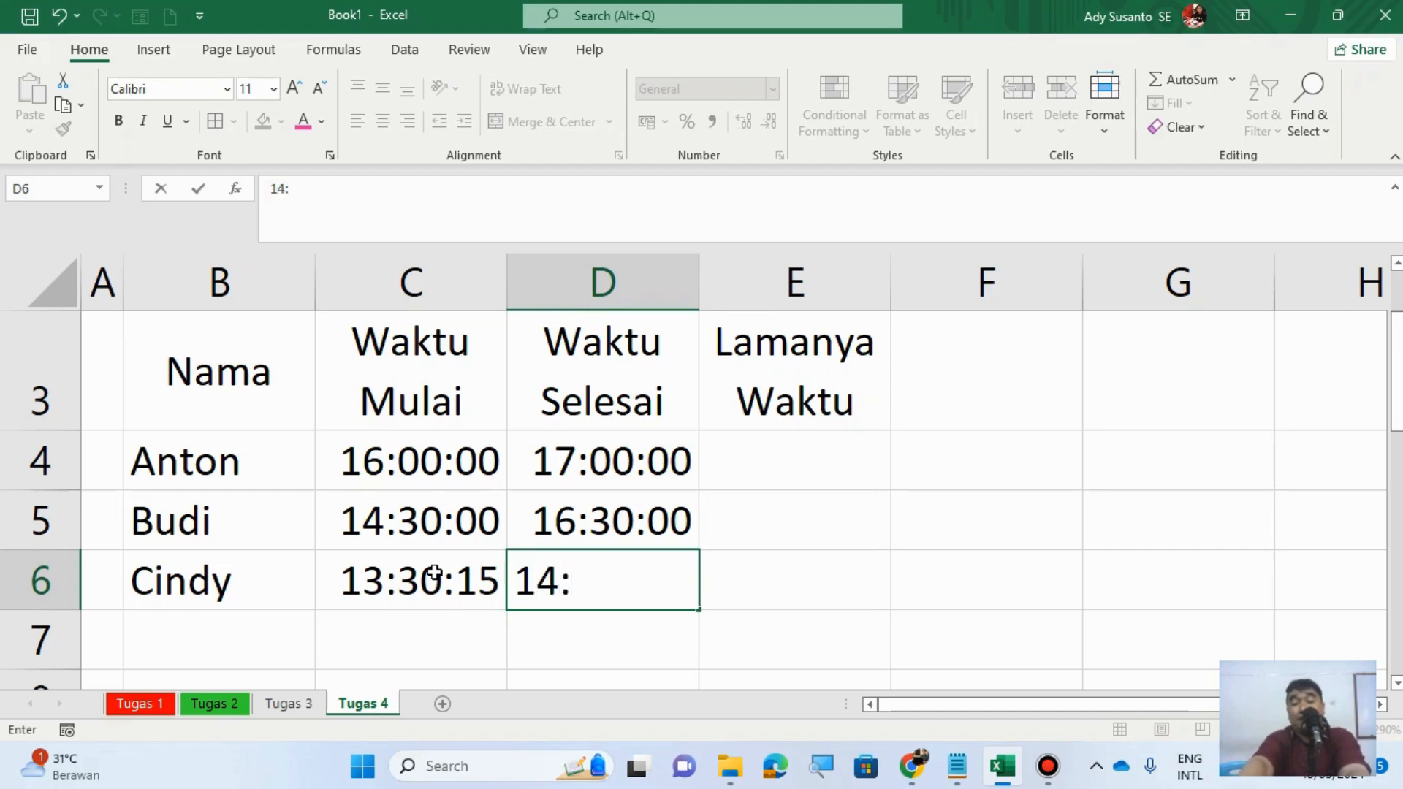
type("30")
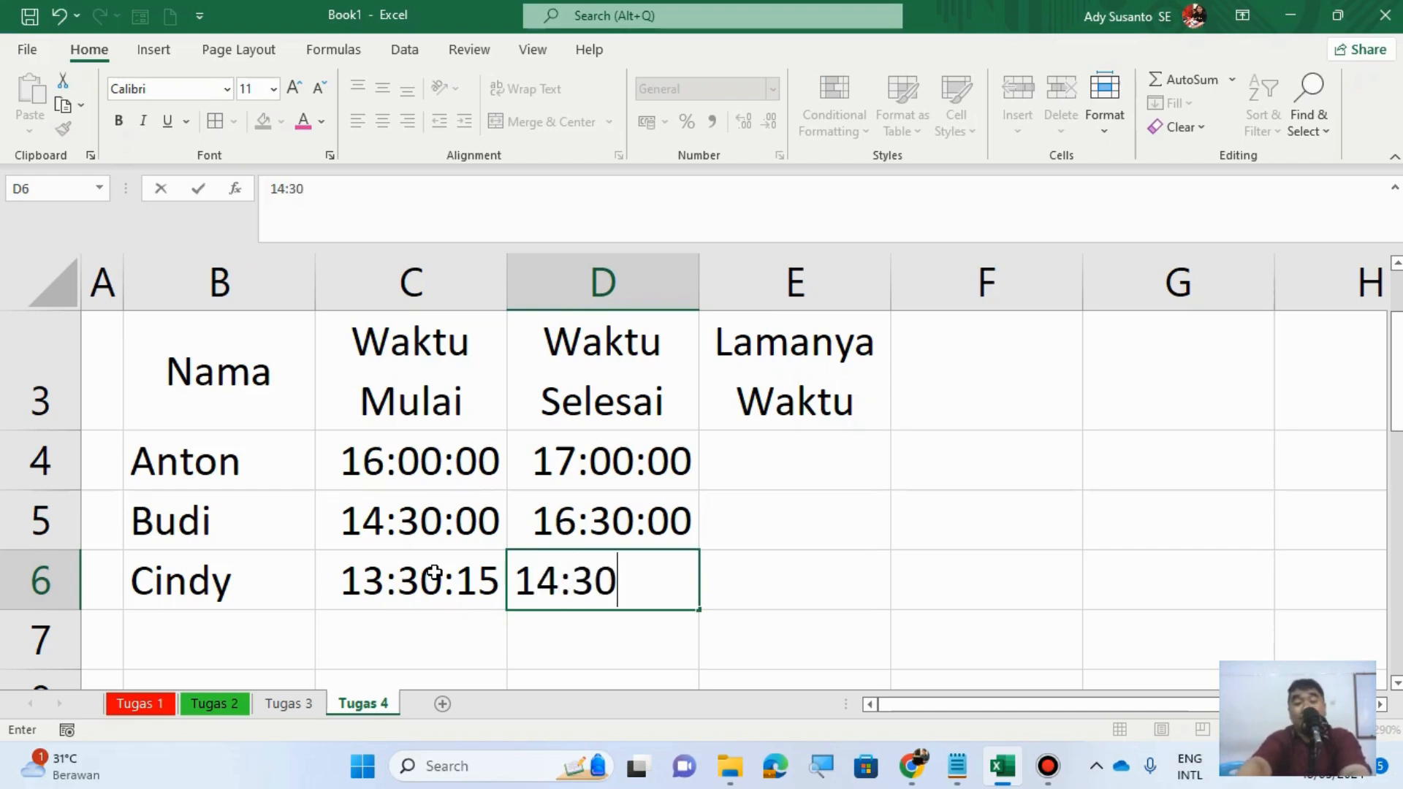
key("BackSpace")
key("BackSpace")
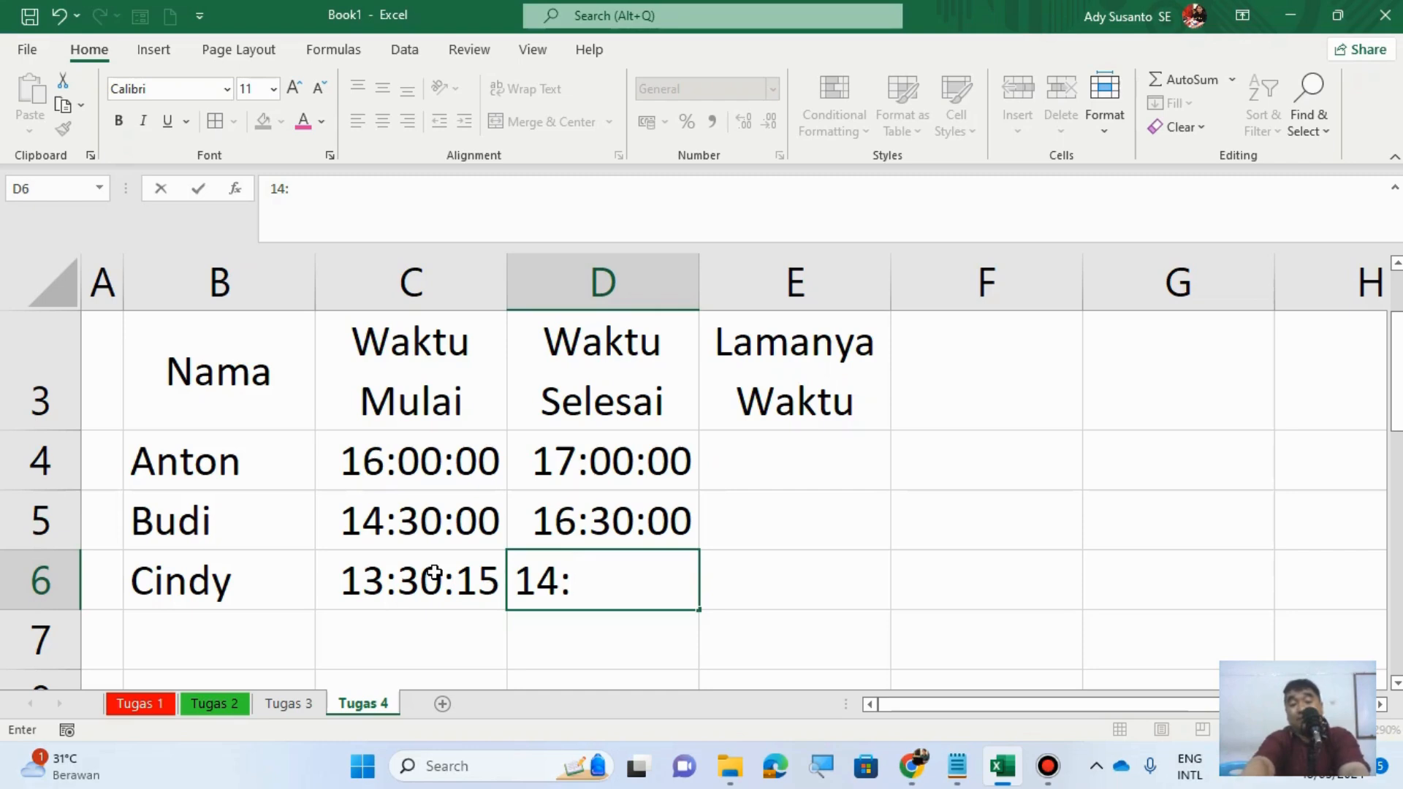
type("50")
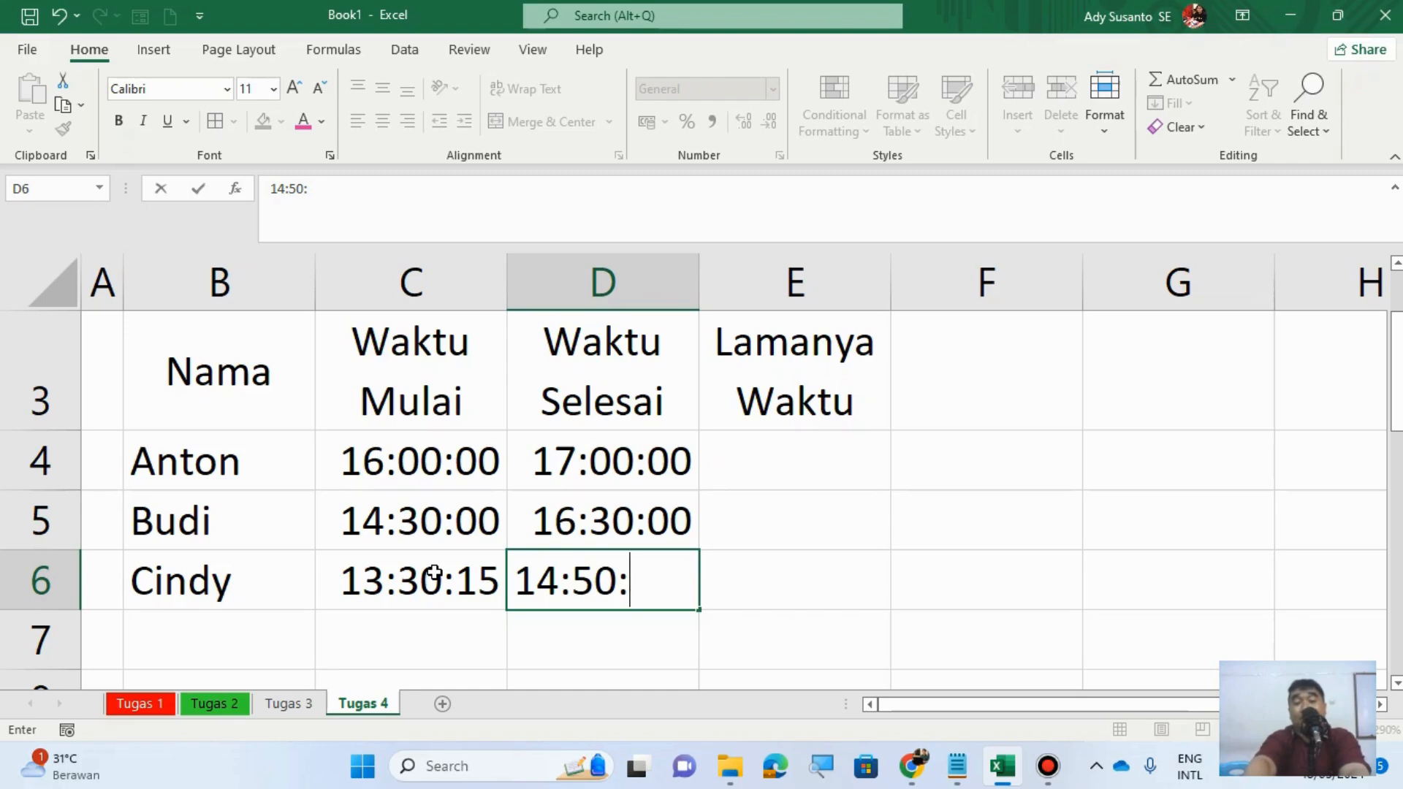
type(":45")
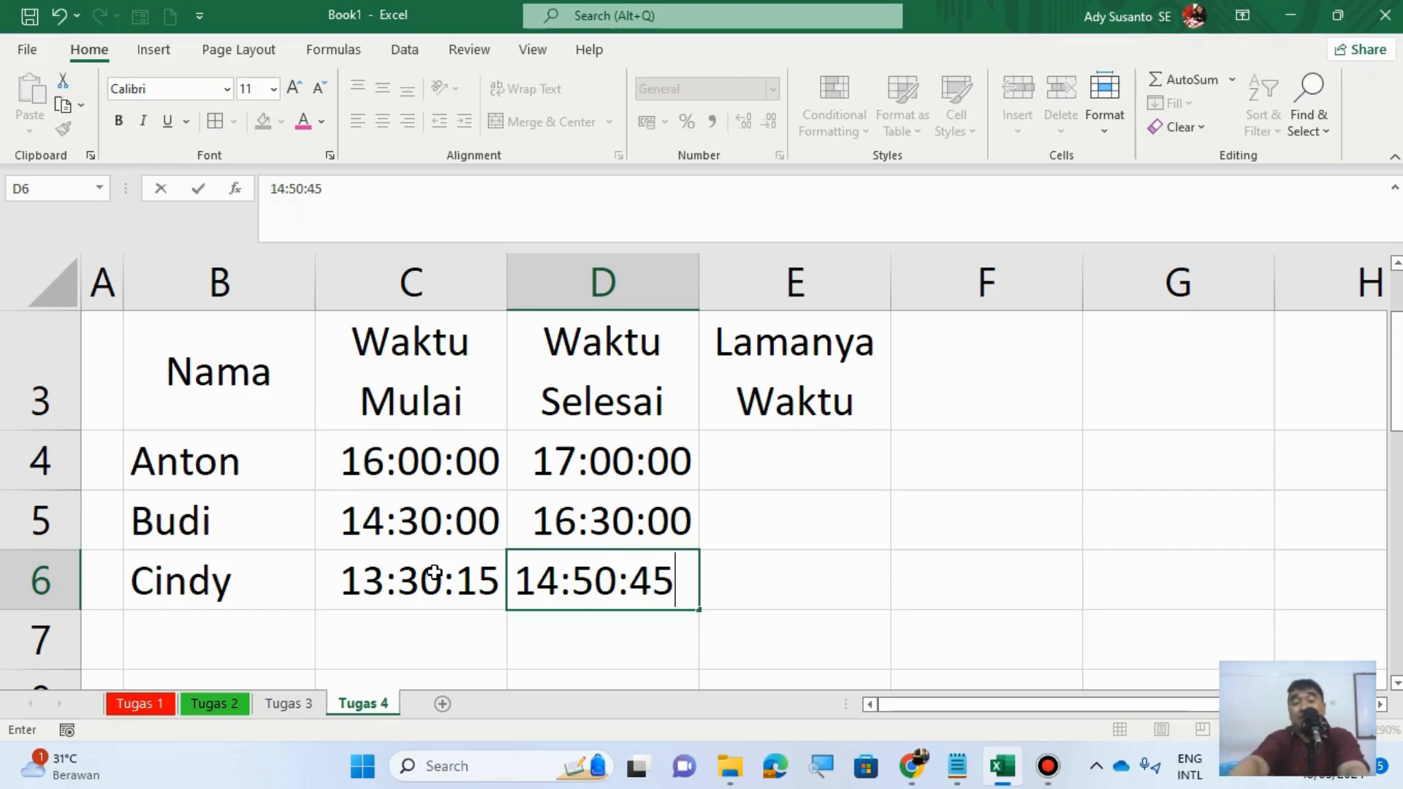
key("Return")
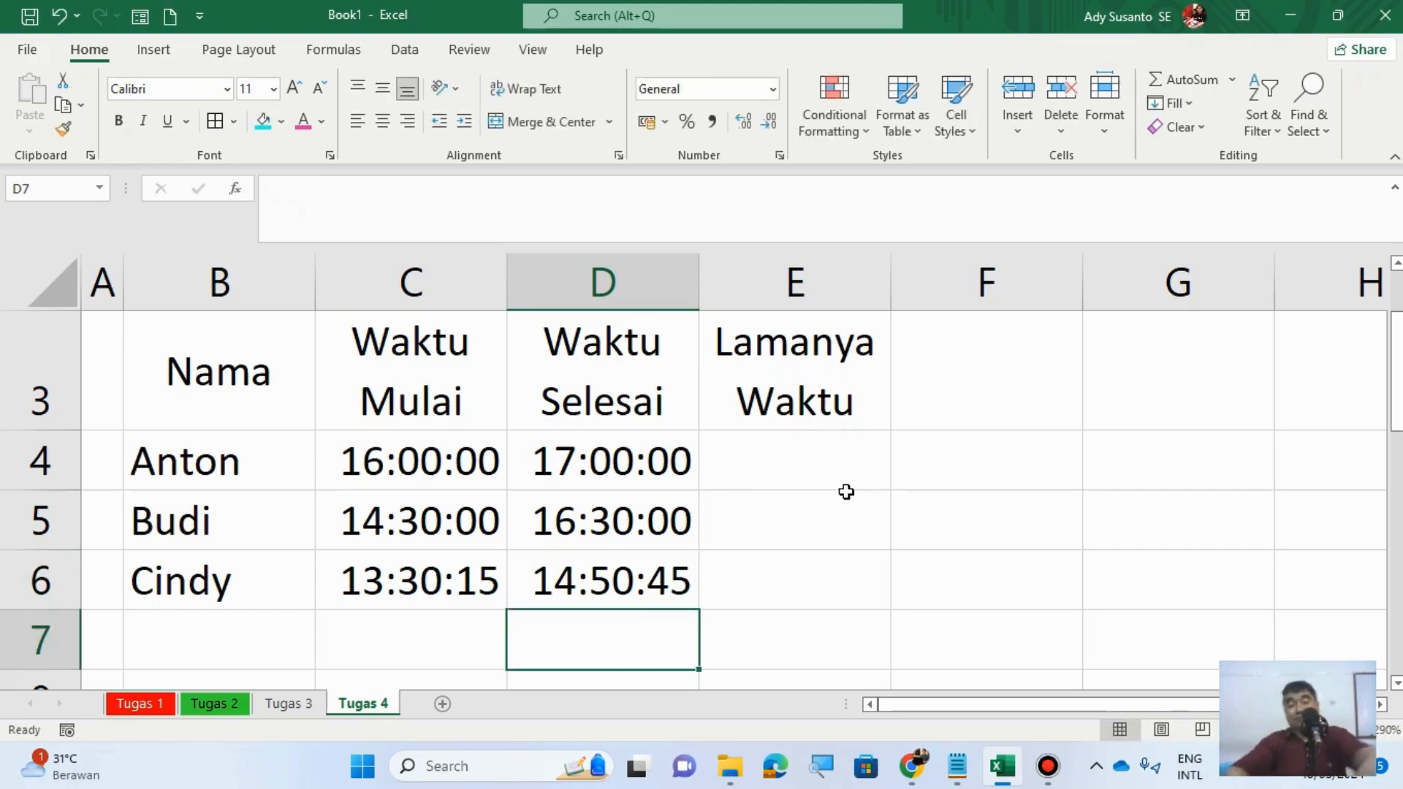
Step: Calculate the first person's duration in cell E4 with the formula =D4-C4
left_click(833, 465)
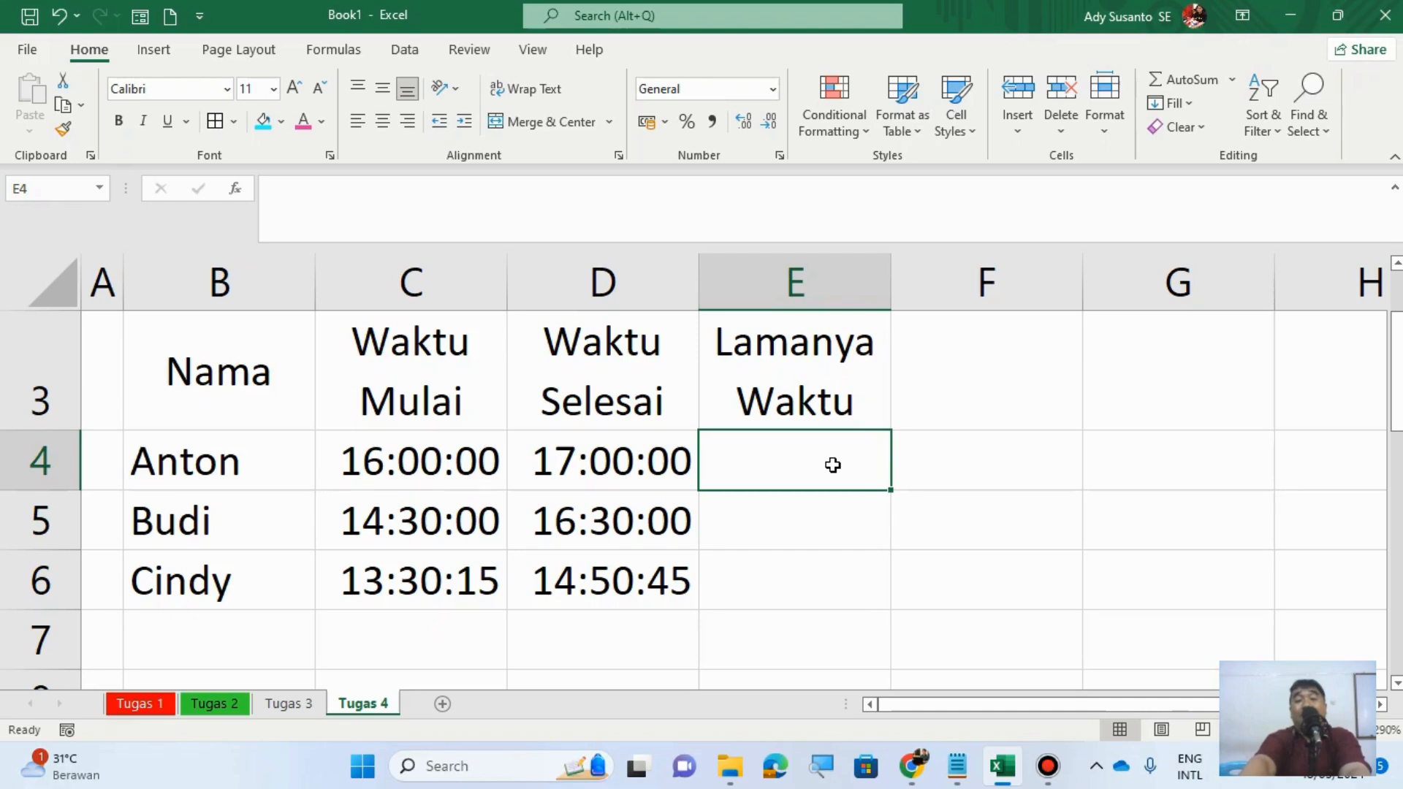
type("=")
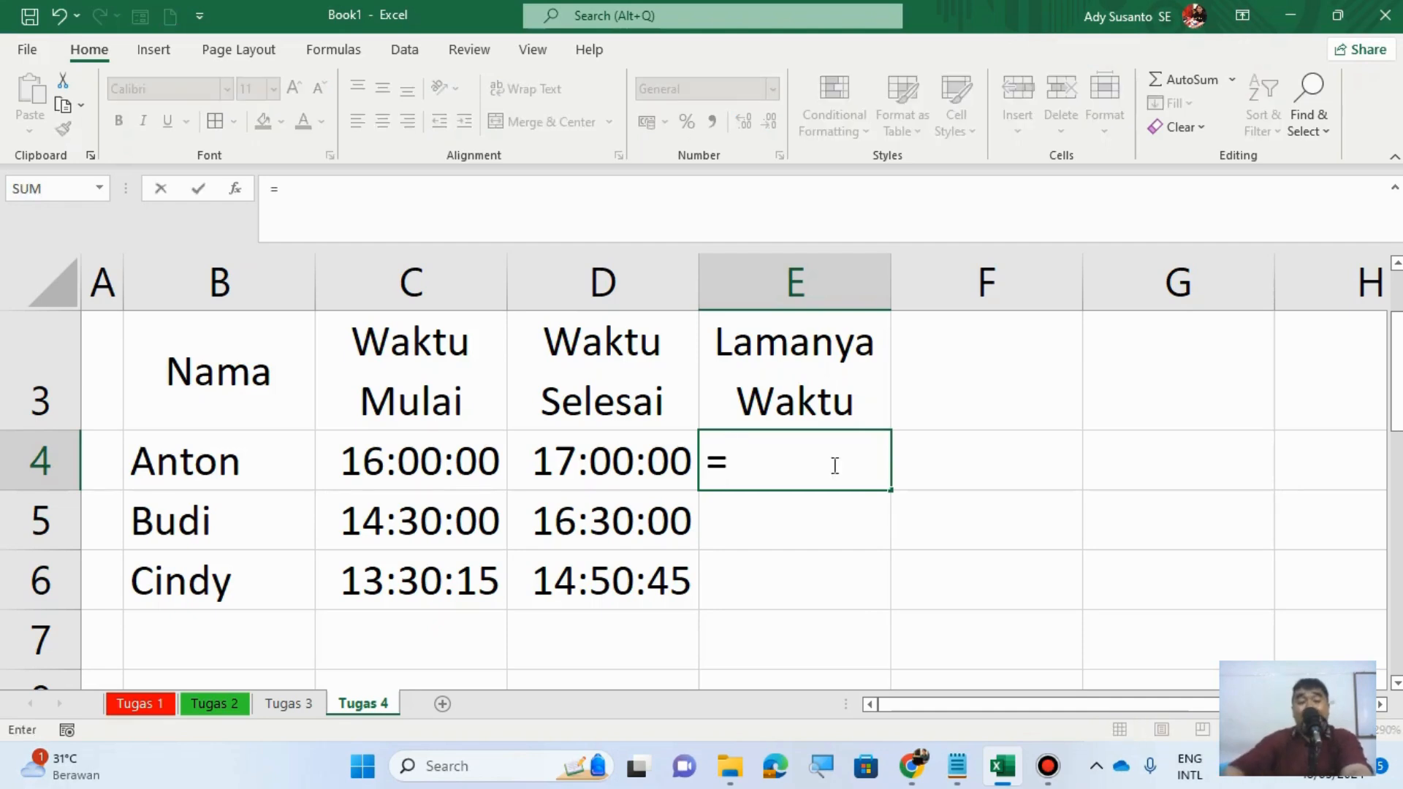
left_click(575, 473)
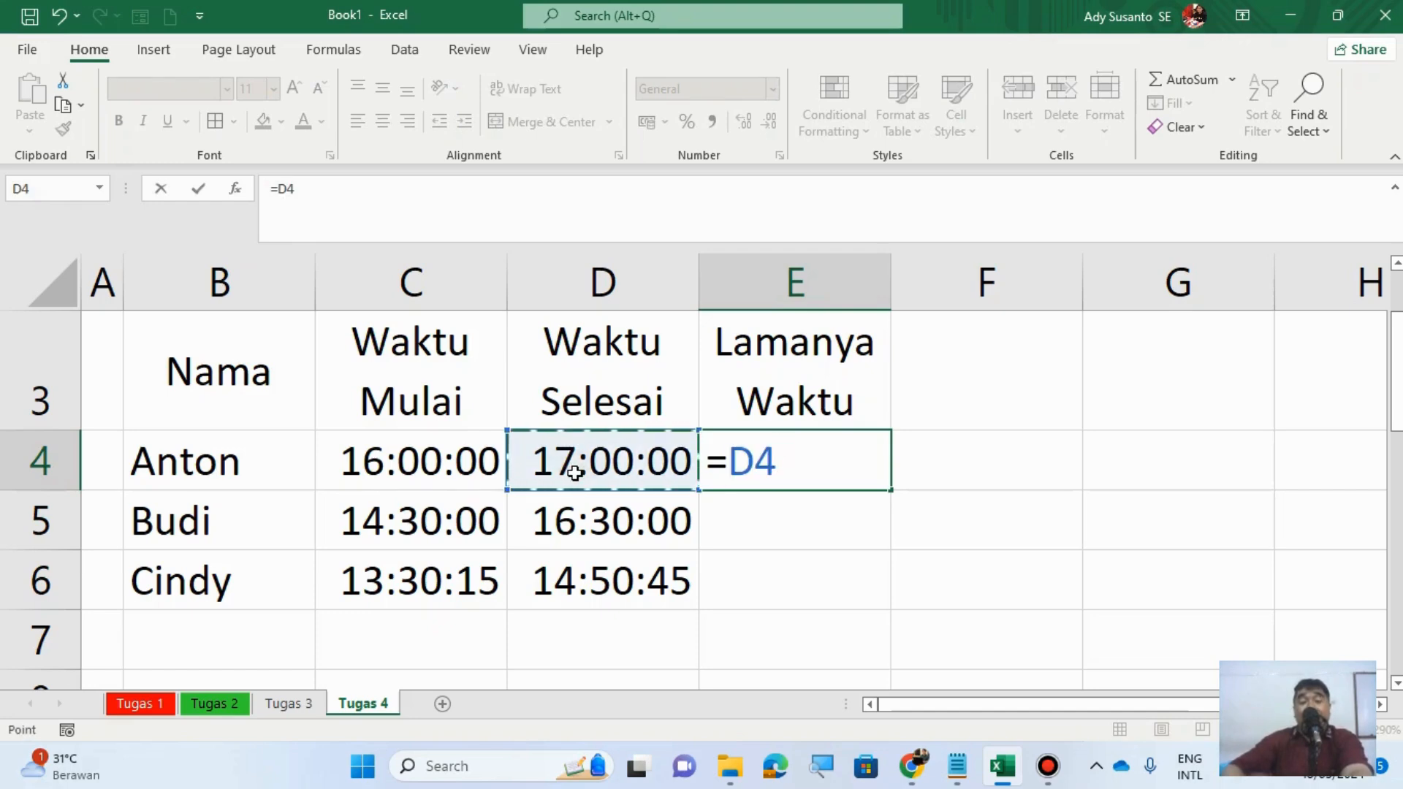
type("-")
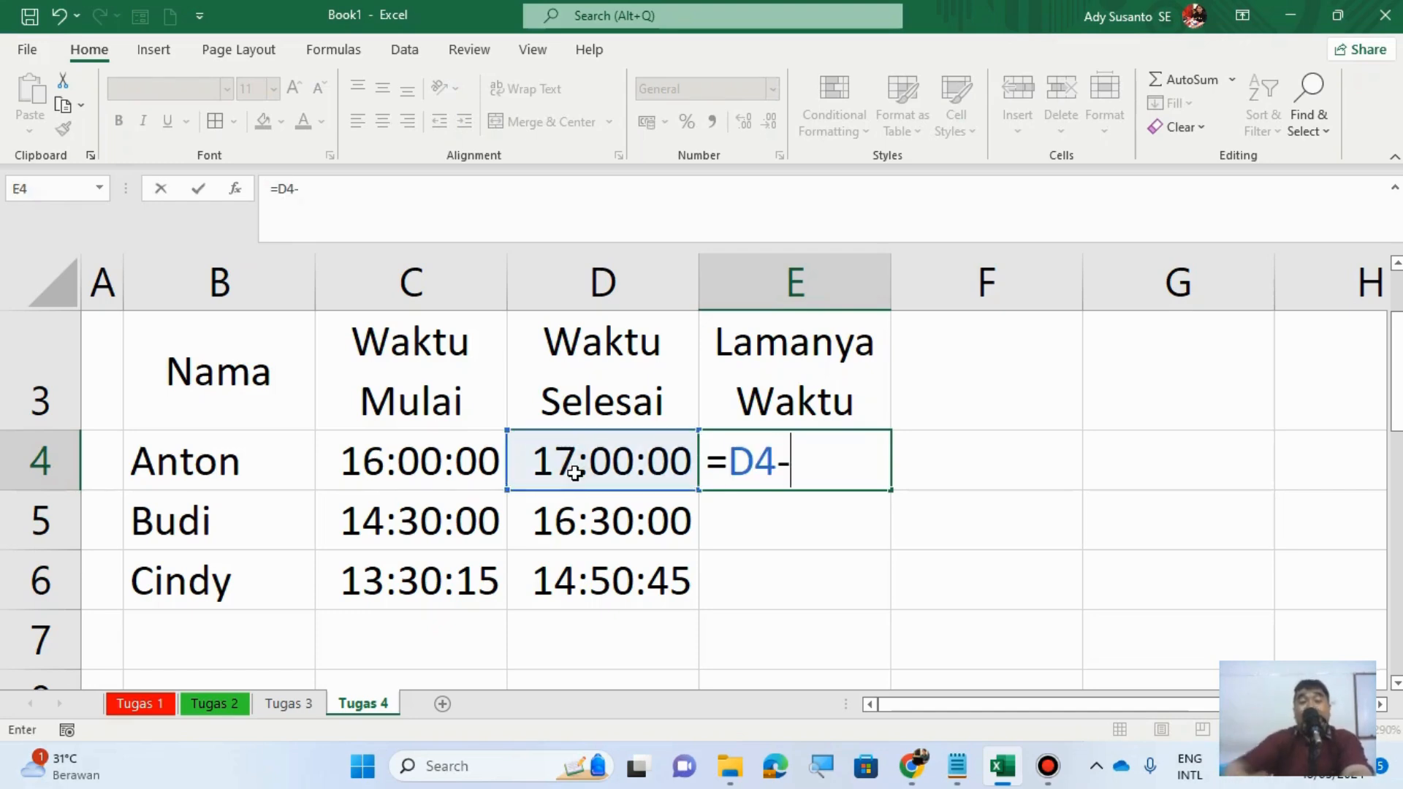
left_click(409, 469)
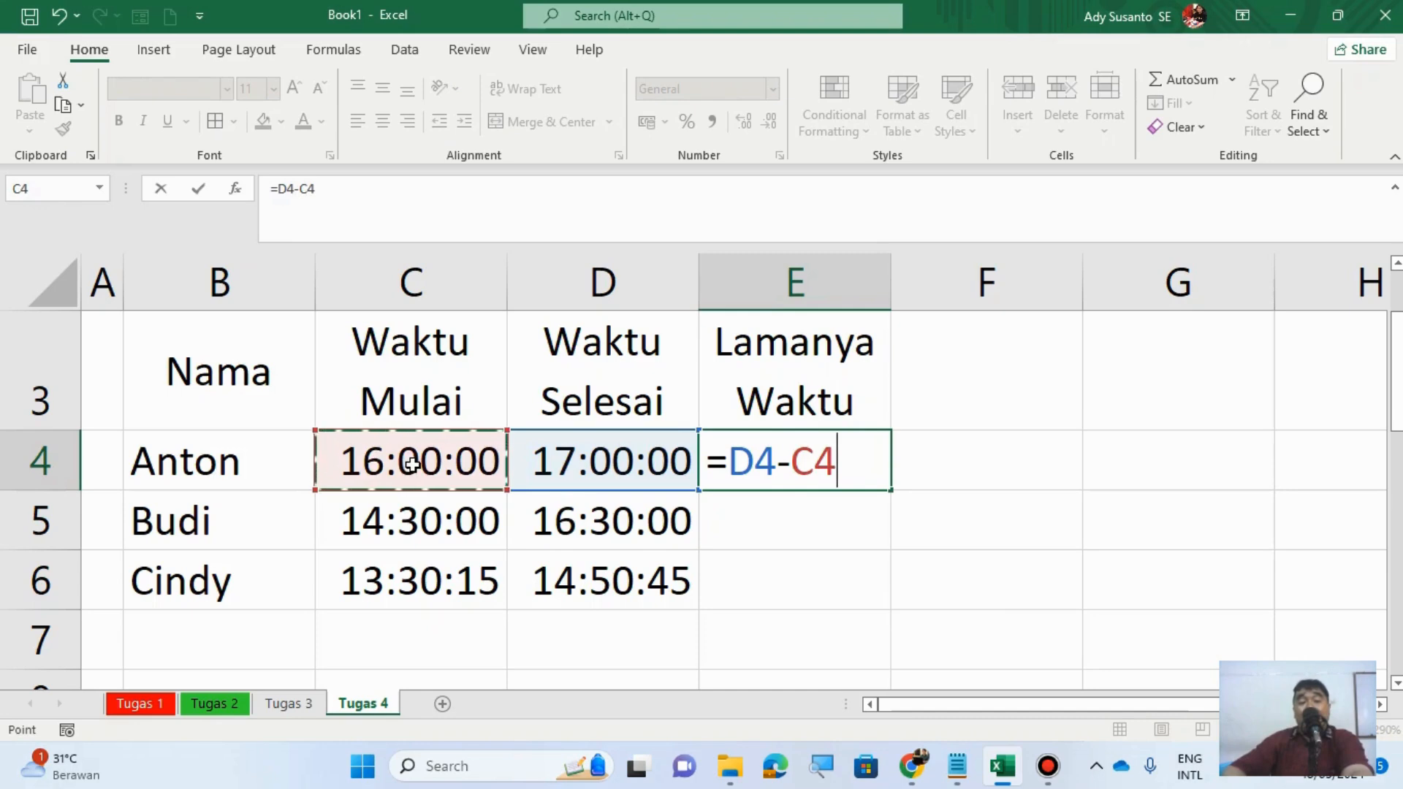
key("Return")
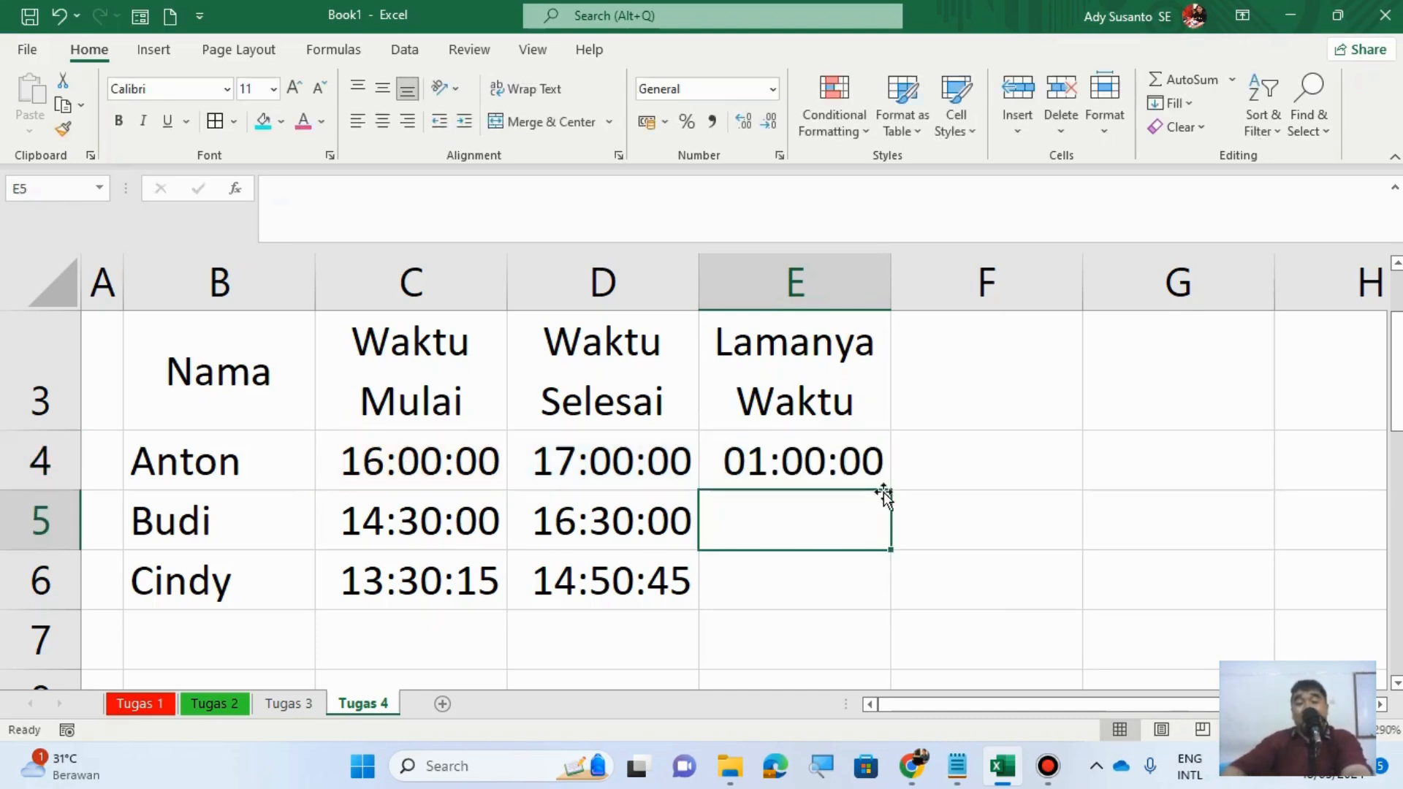
Step: Fill the duration formula from cell E4 down to E6 and check the filled cells
left_click(853, 473)
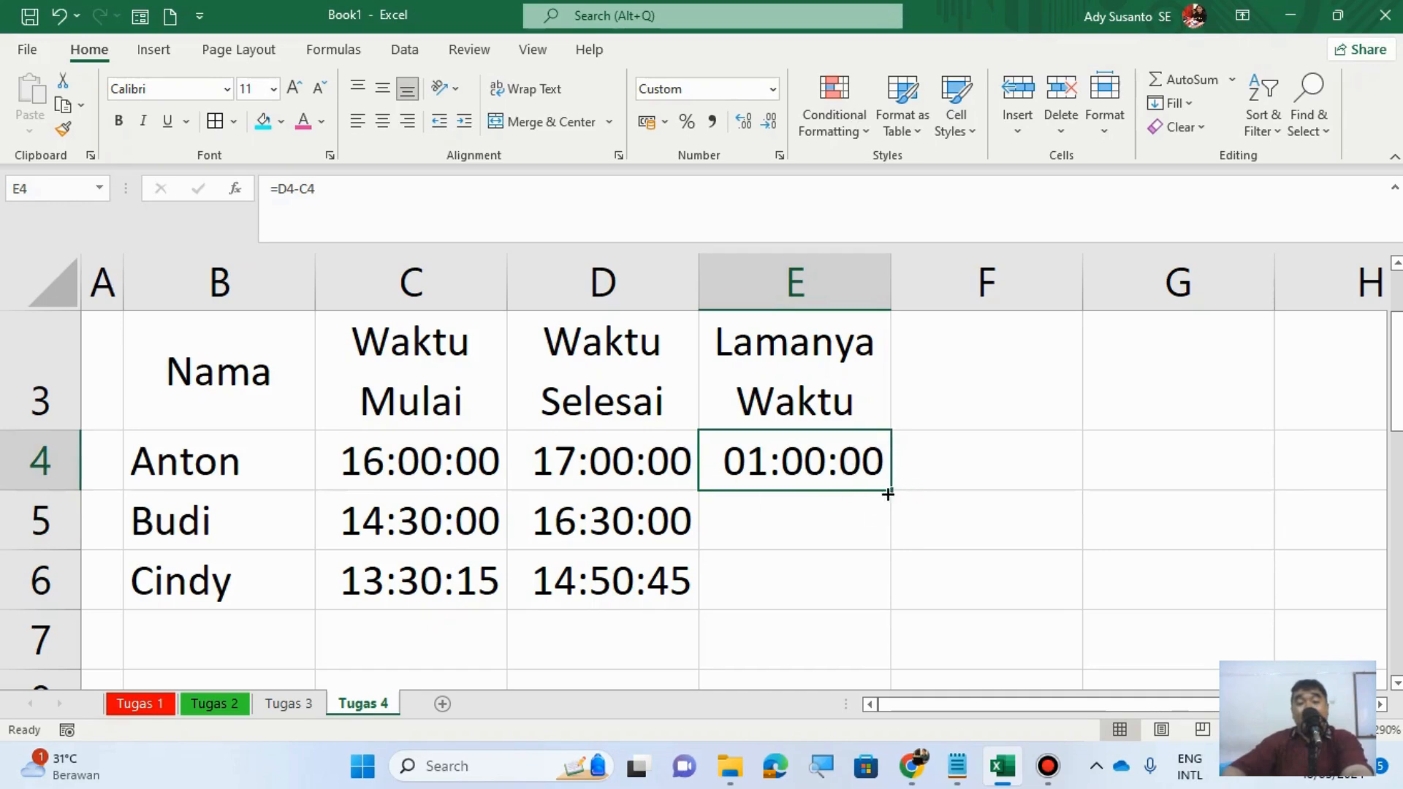
left_click_drag(889, 491, 882, 593)
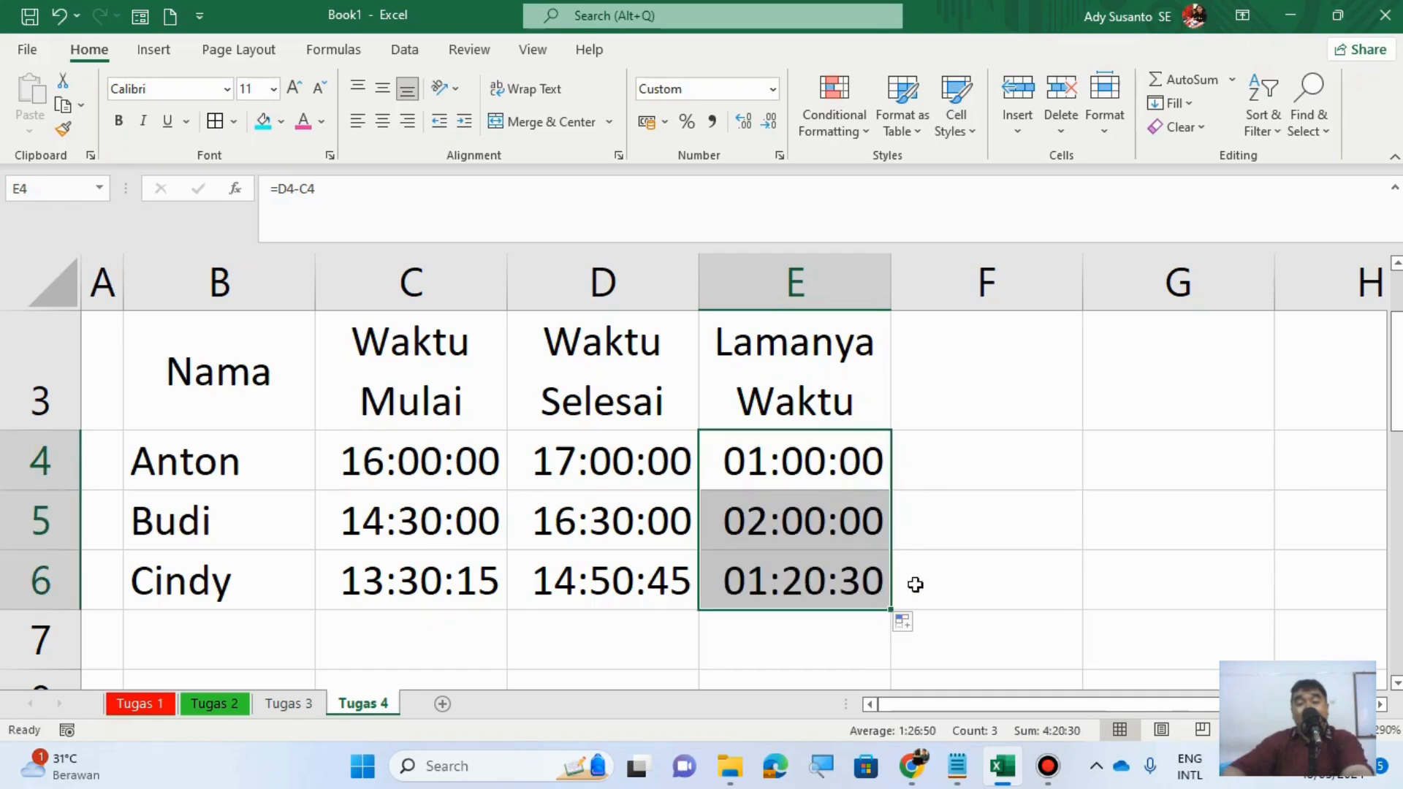
left_click(839, 635)
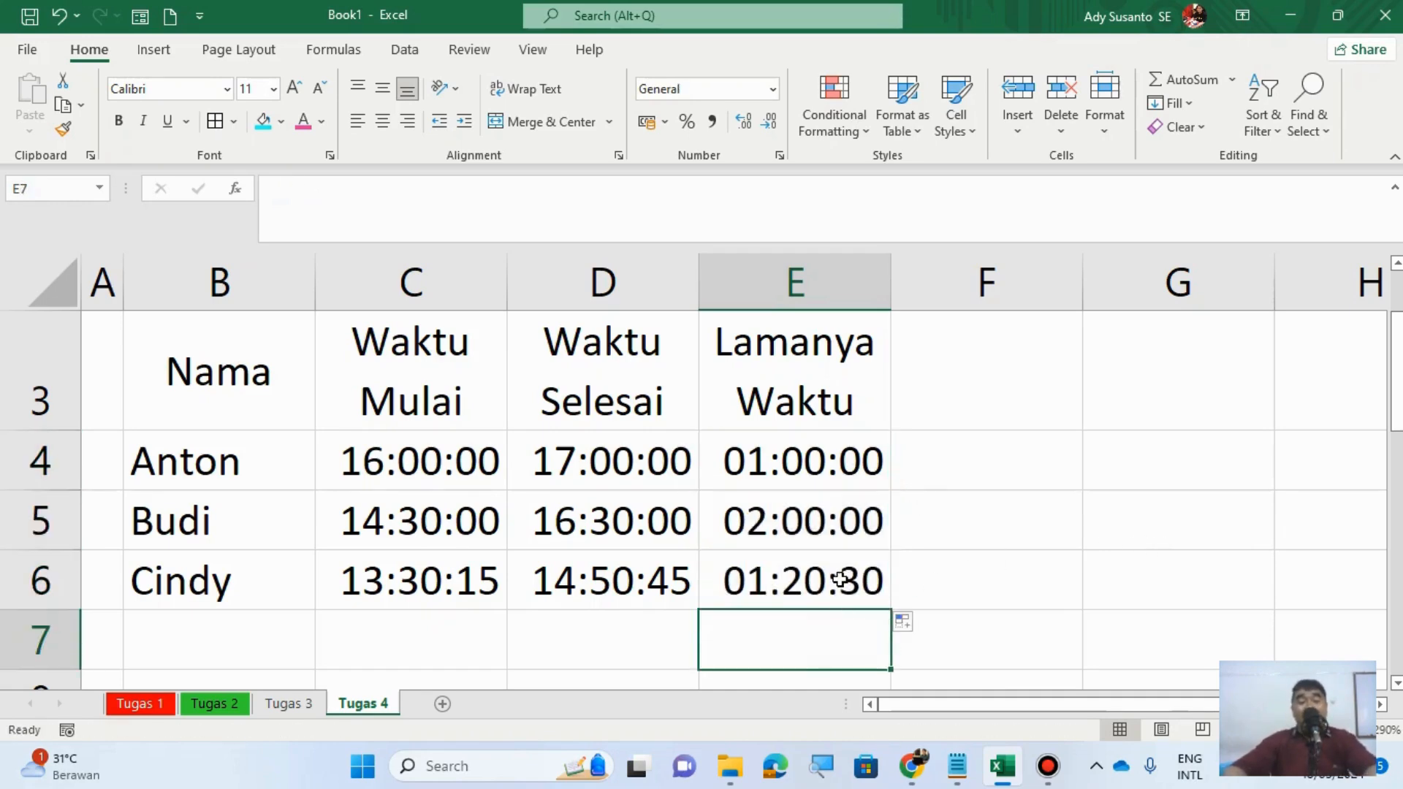
left_click(837, 574)
left_click(833, 537)
left_click(838, 476)
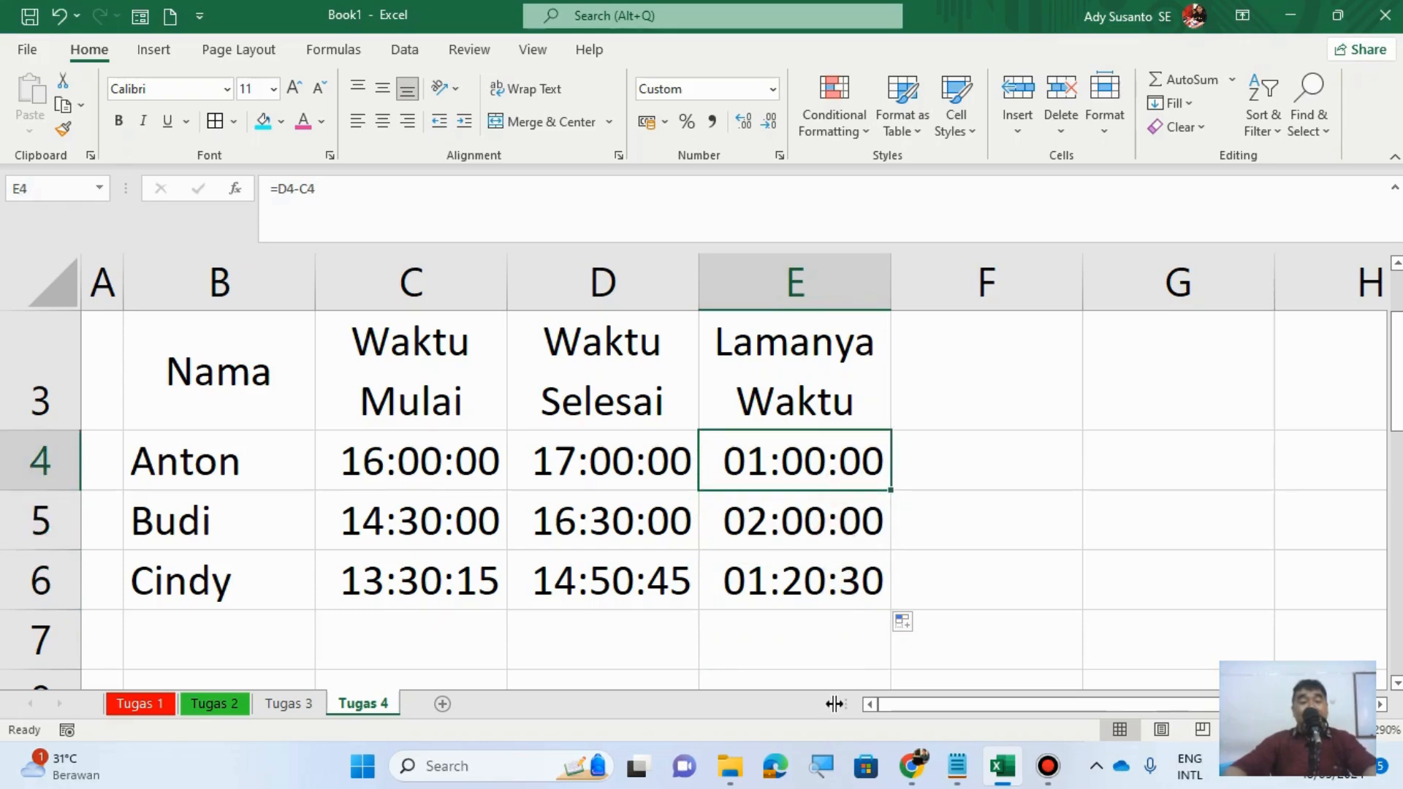
Step: Select cell F3, and examine the time-part formulas in H2:H4 and the date-part formulas in E2:E4 on the Tugas 3 sheet
left_click(1000, 384)
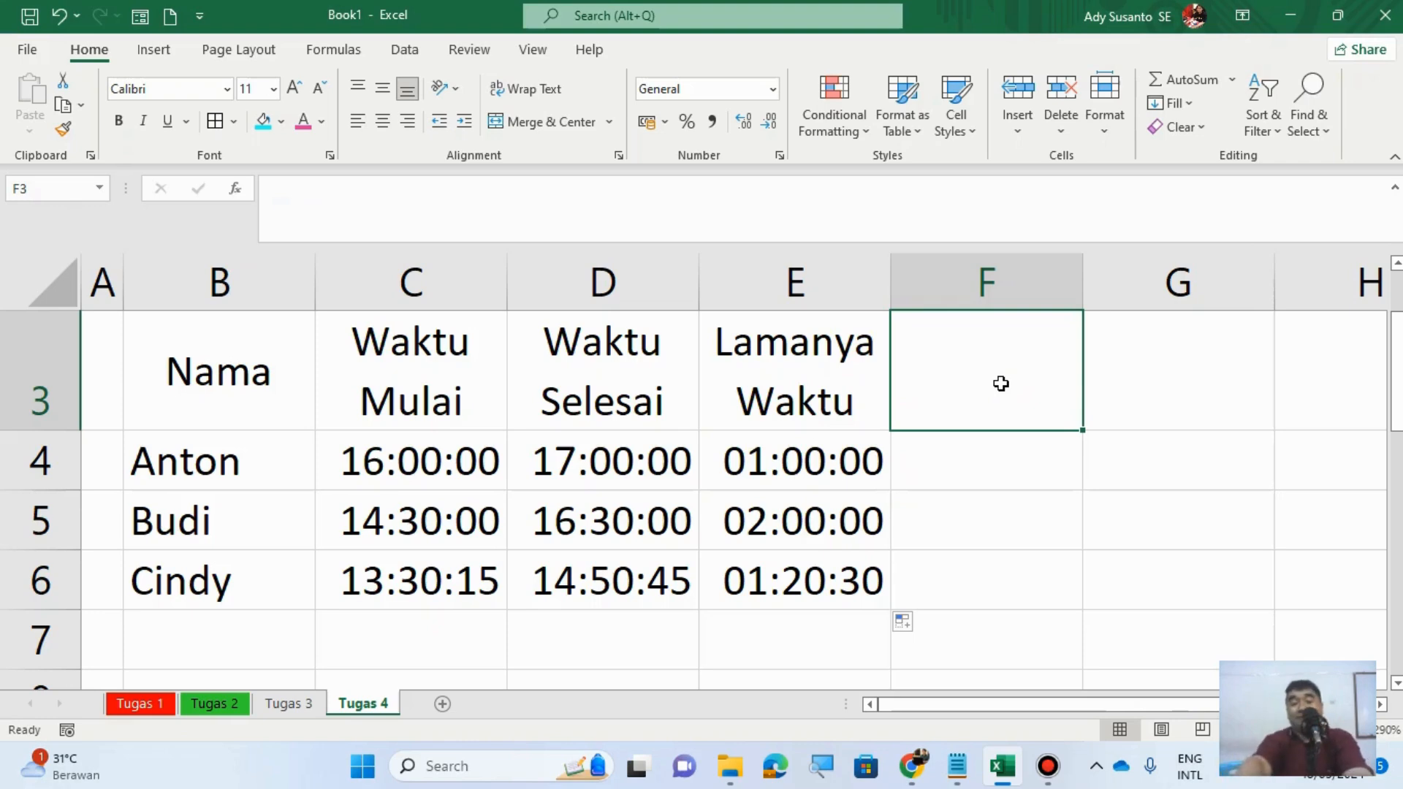
left_click(285, 715)
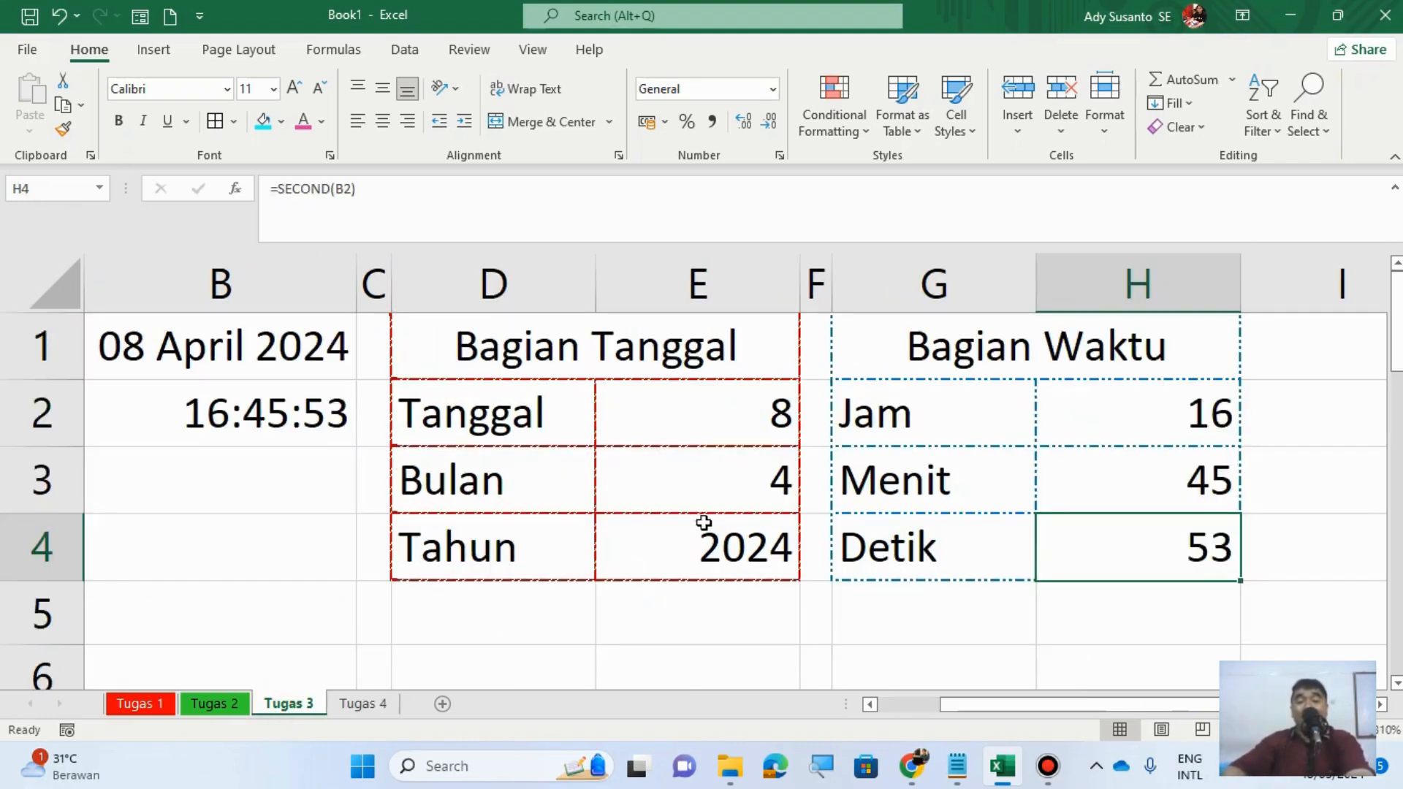
left_click(1137, 416)
left_click(1122, 492)
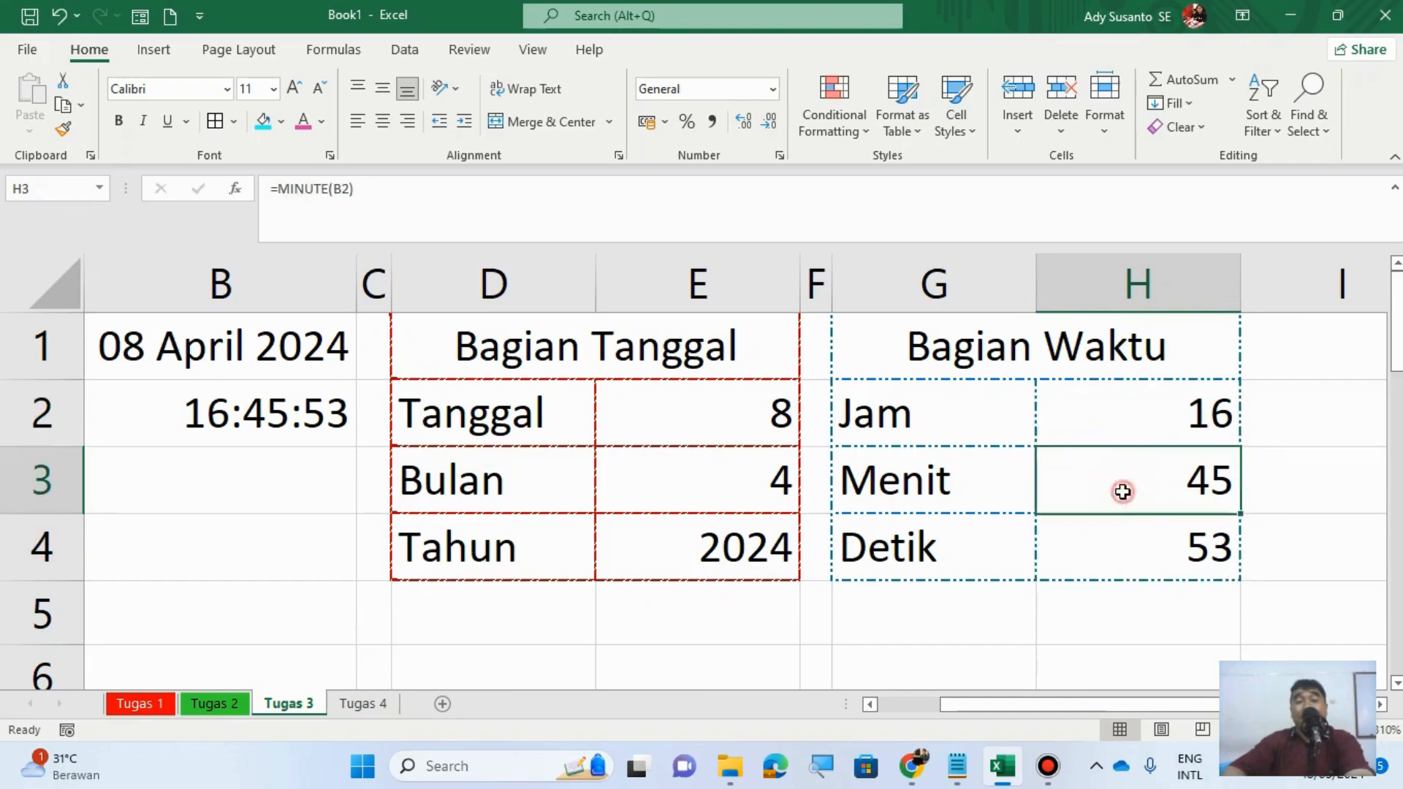
left_click(1138, 554)
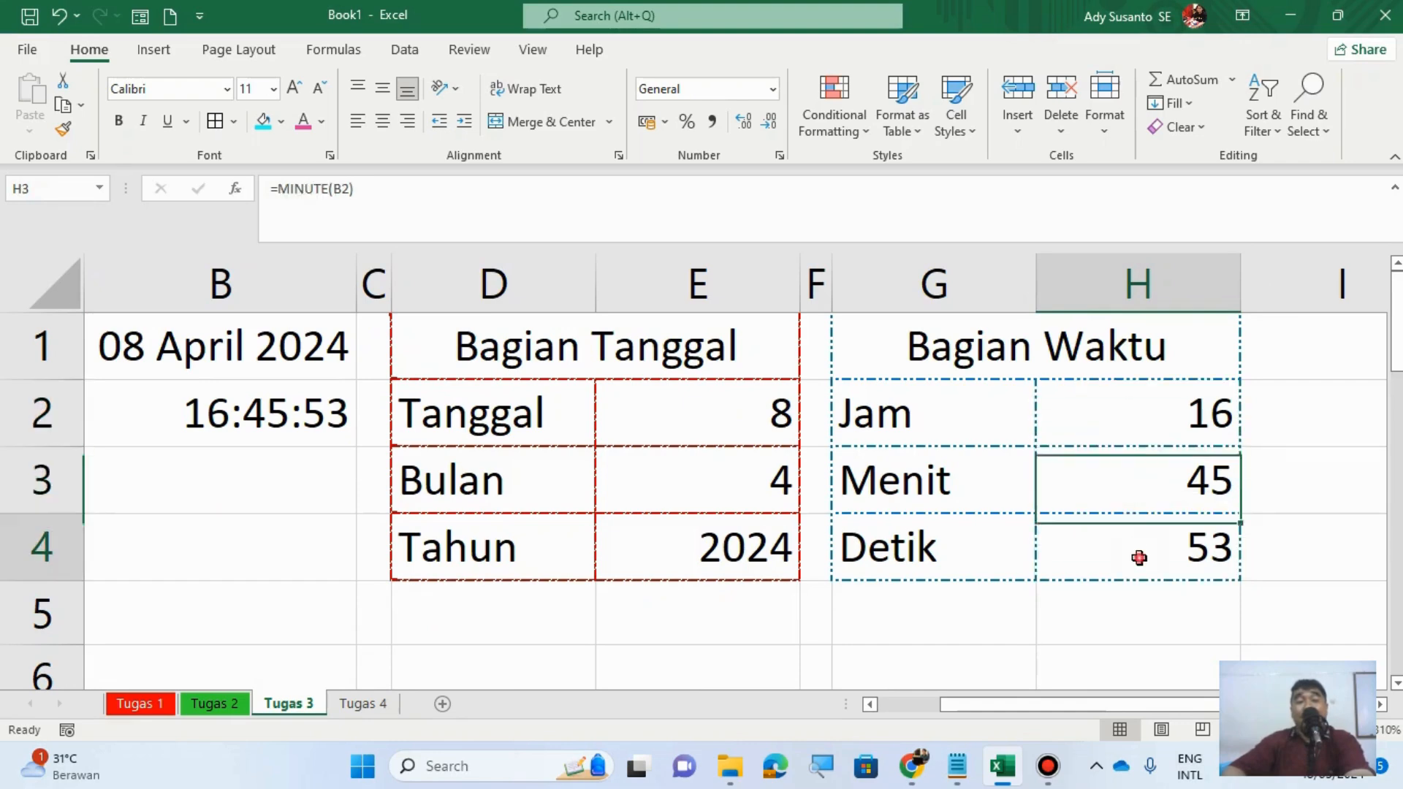
left_click(721, 408)
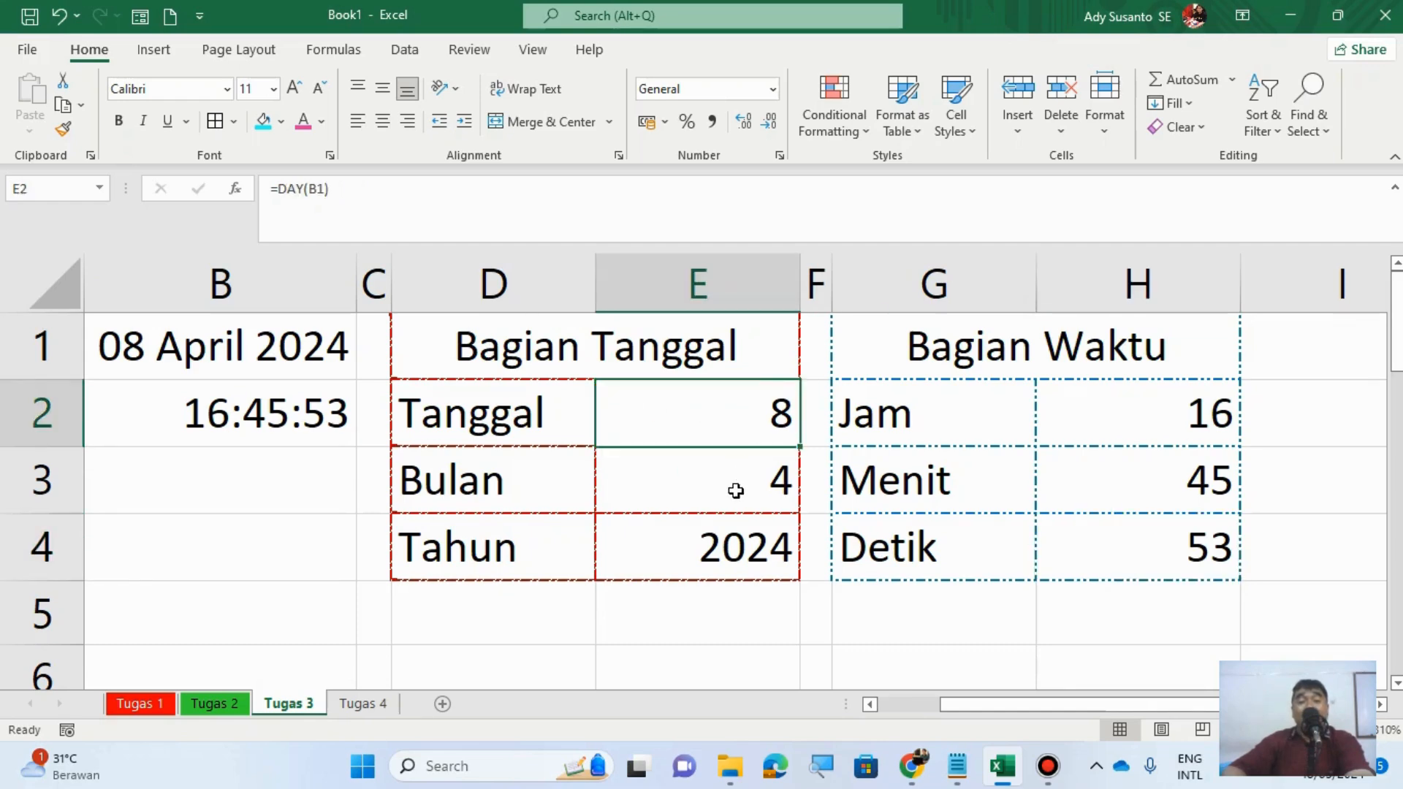
left_click(735, 491)
left_click(740, 558)
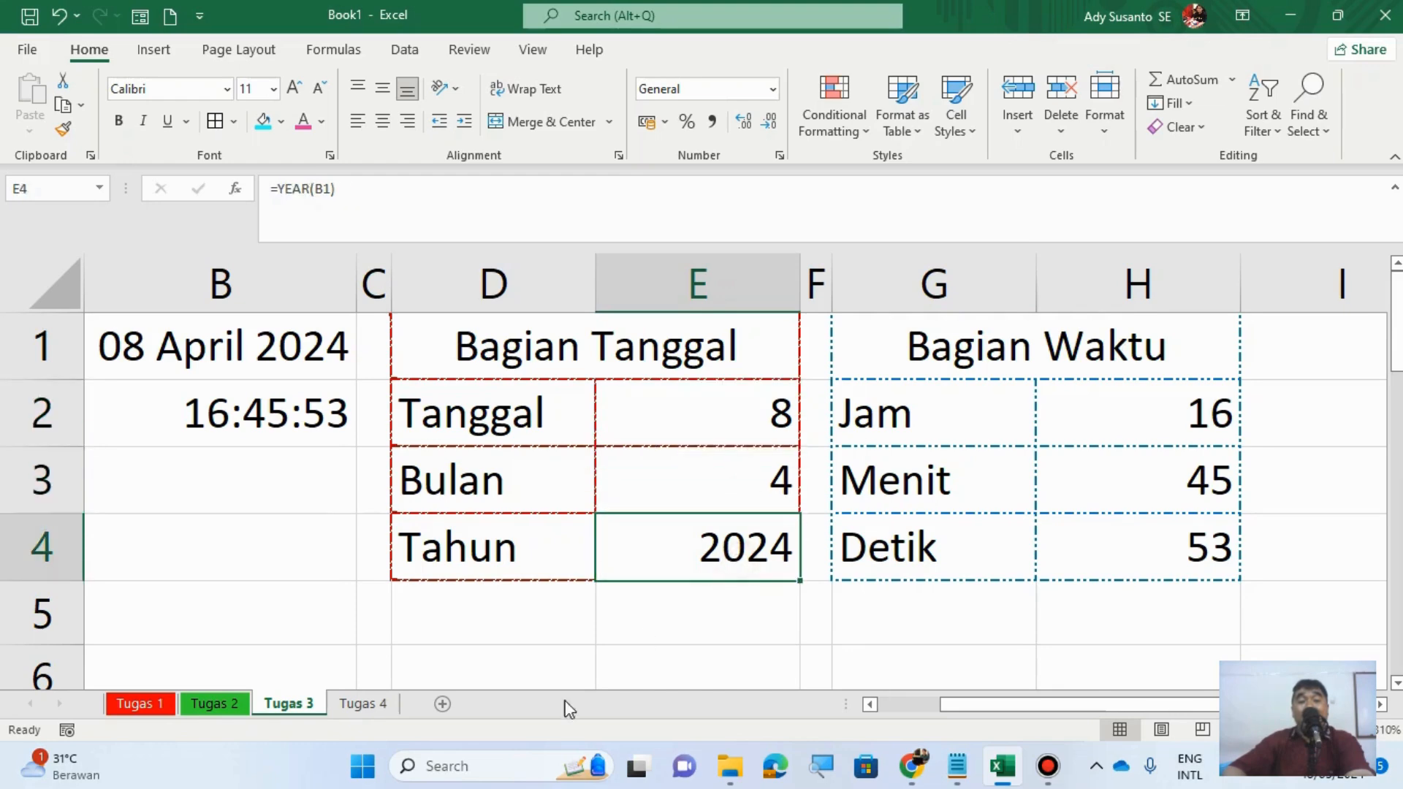
Step: Return to the Tugas 4 sheet and enter the column heading "Selisih Jam" in cell F3
left_click(343, 703)
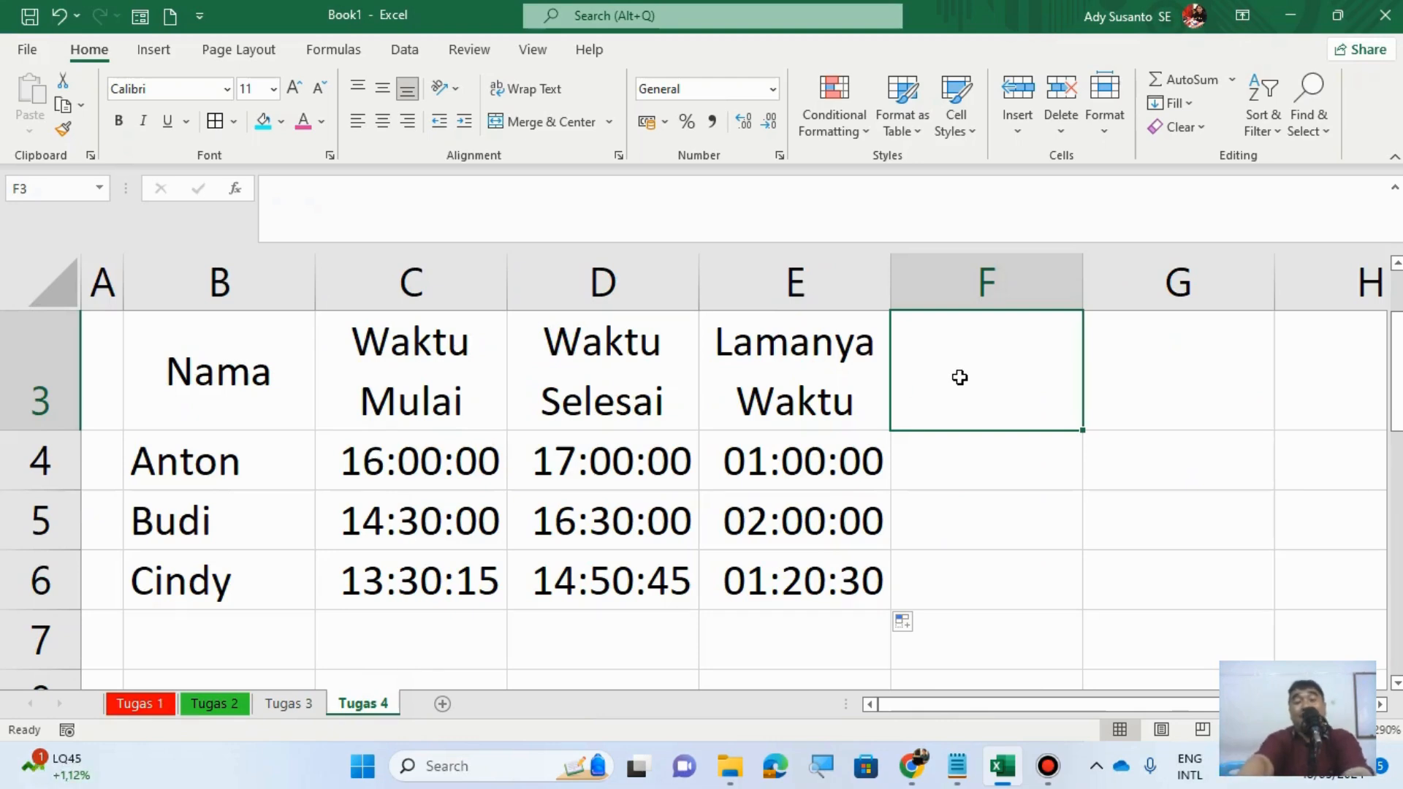
type("S")
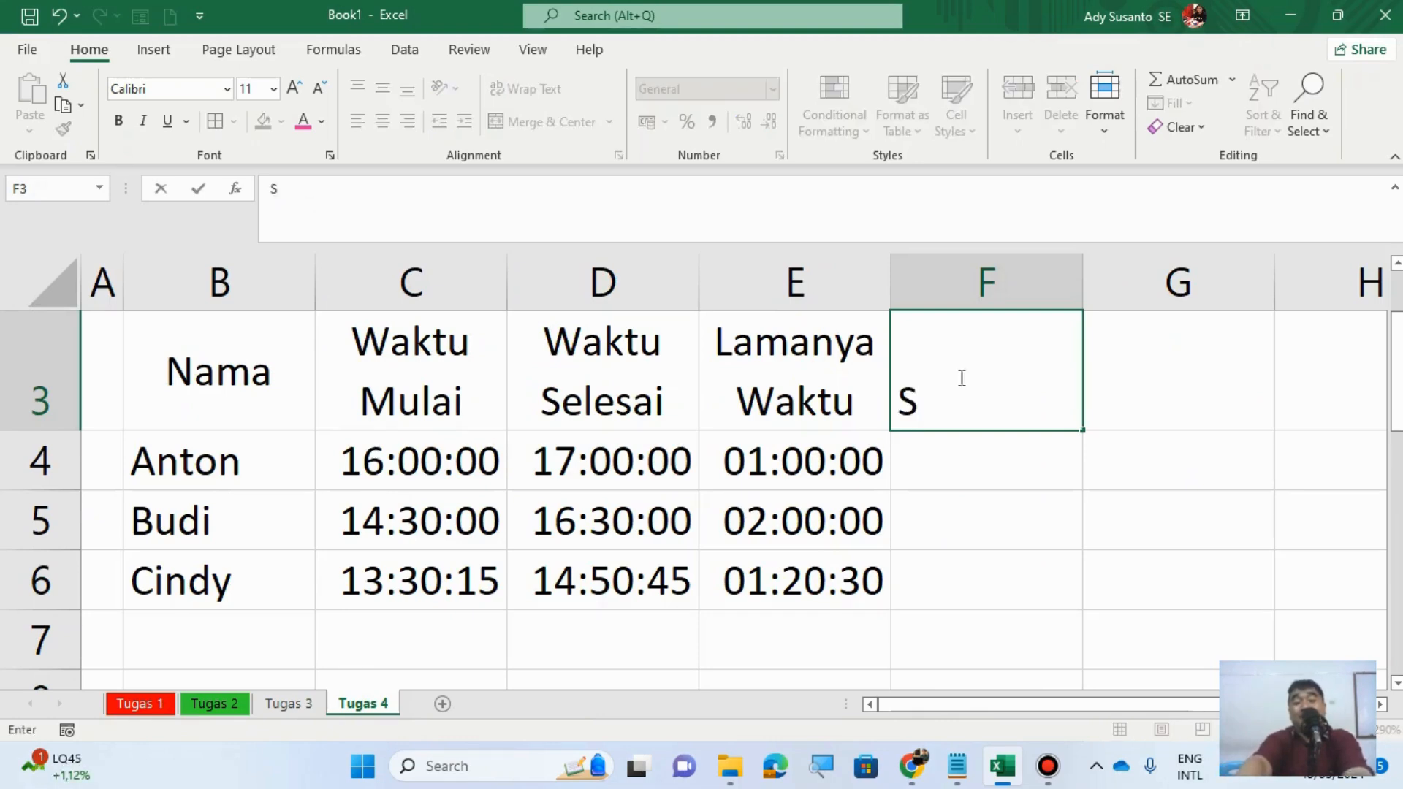
type("elis")
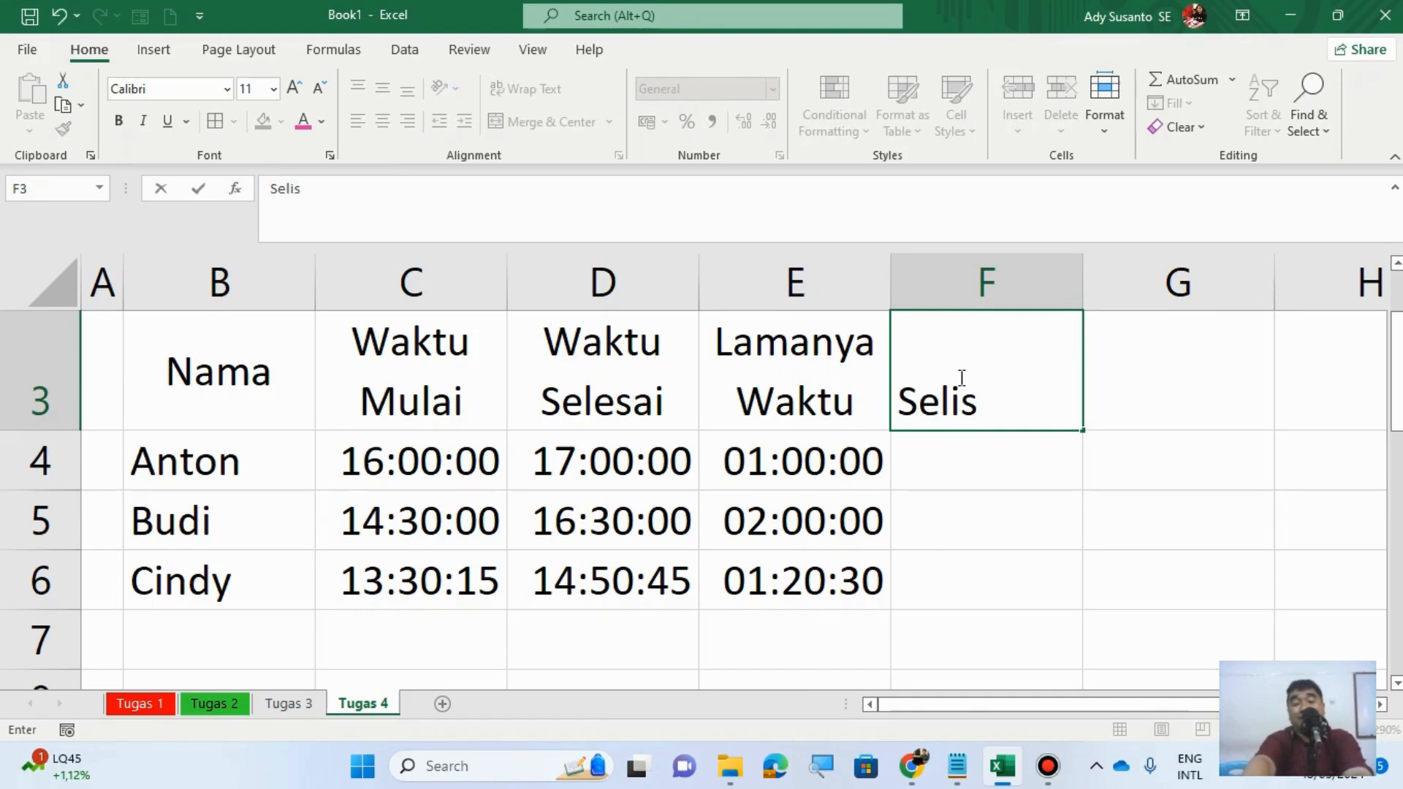
type("ih")
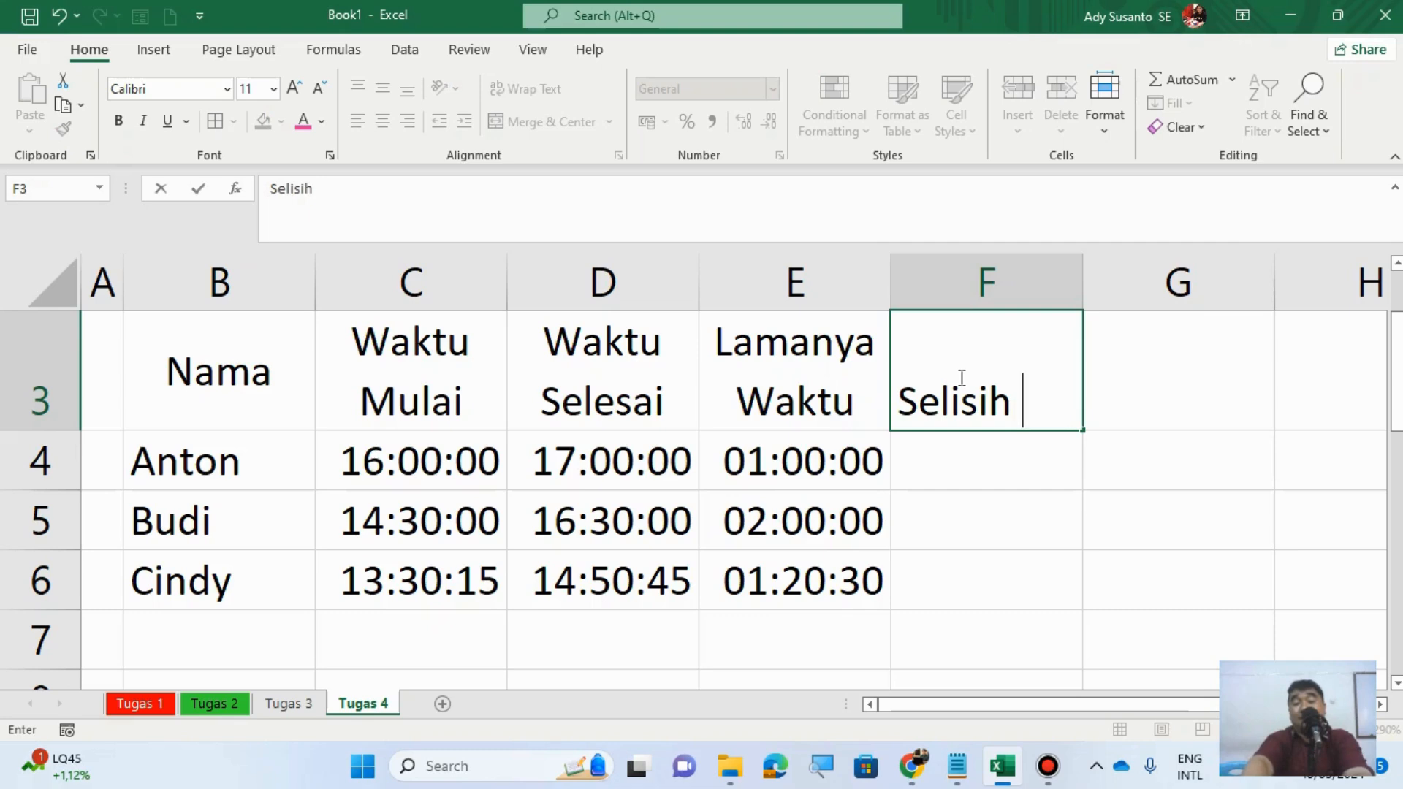
type(" Jam")
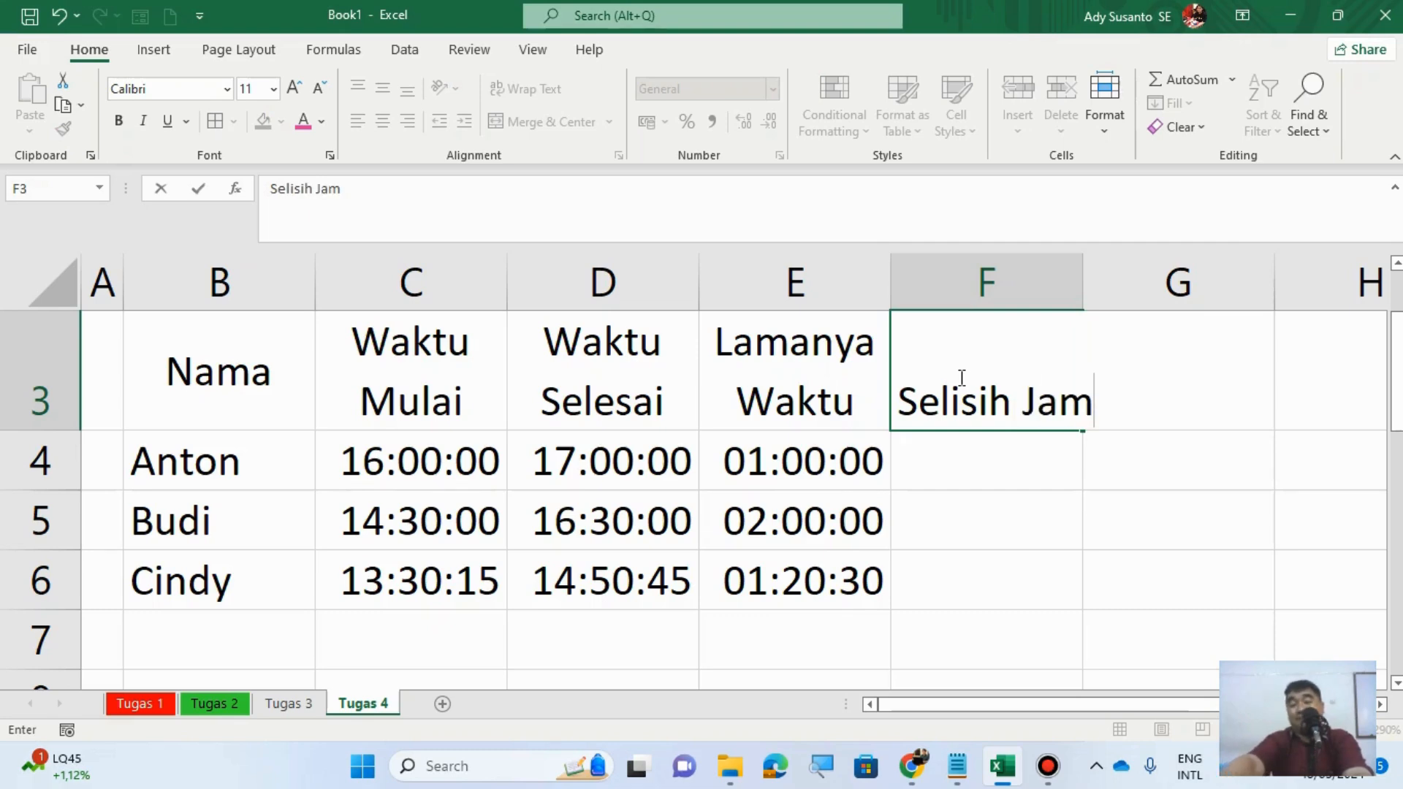
key("Return")
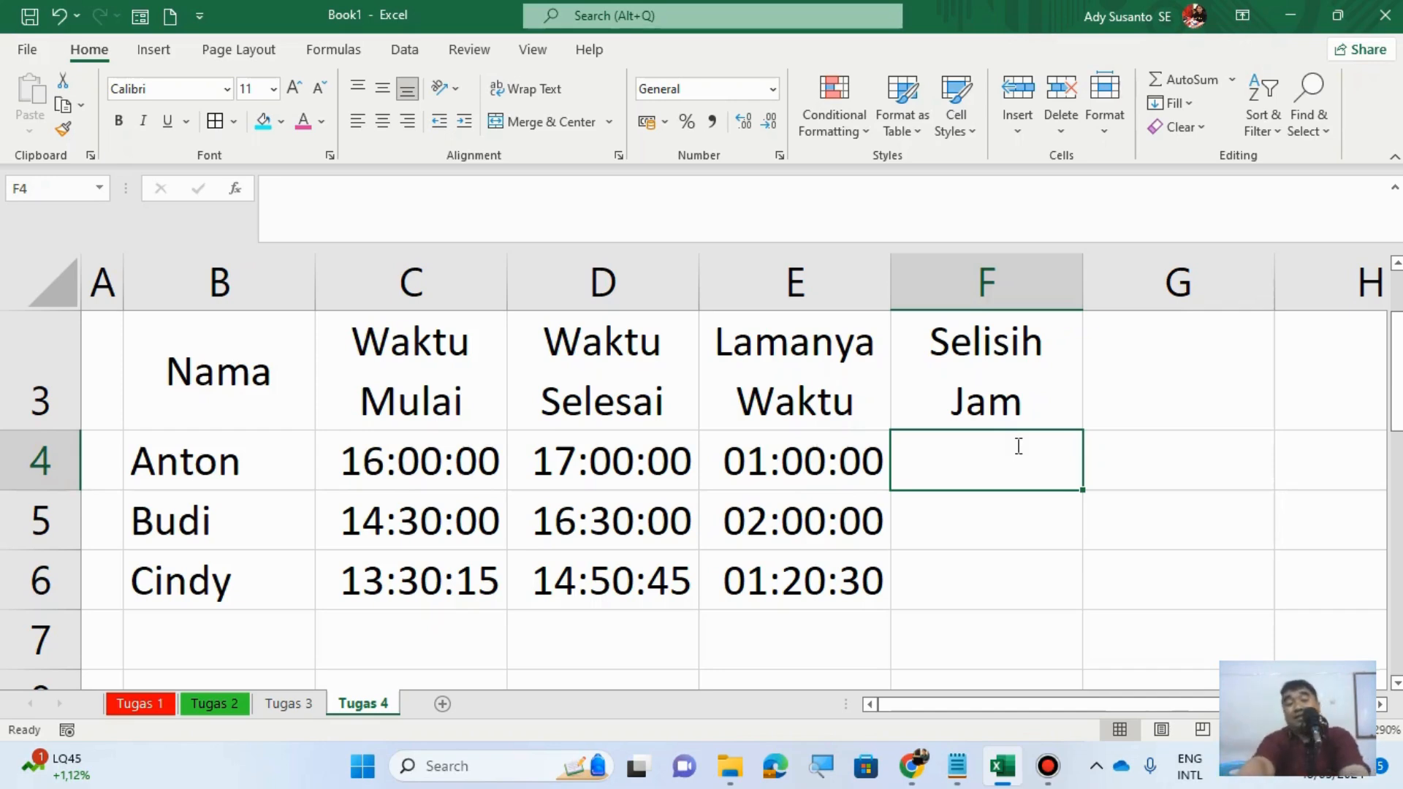
Step: Calculate the first person's hour difference in cell F4 with the formula =HOUR(D4)-HOUR(C4)
type("=Hou")
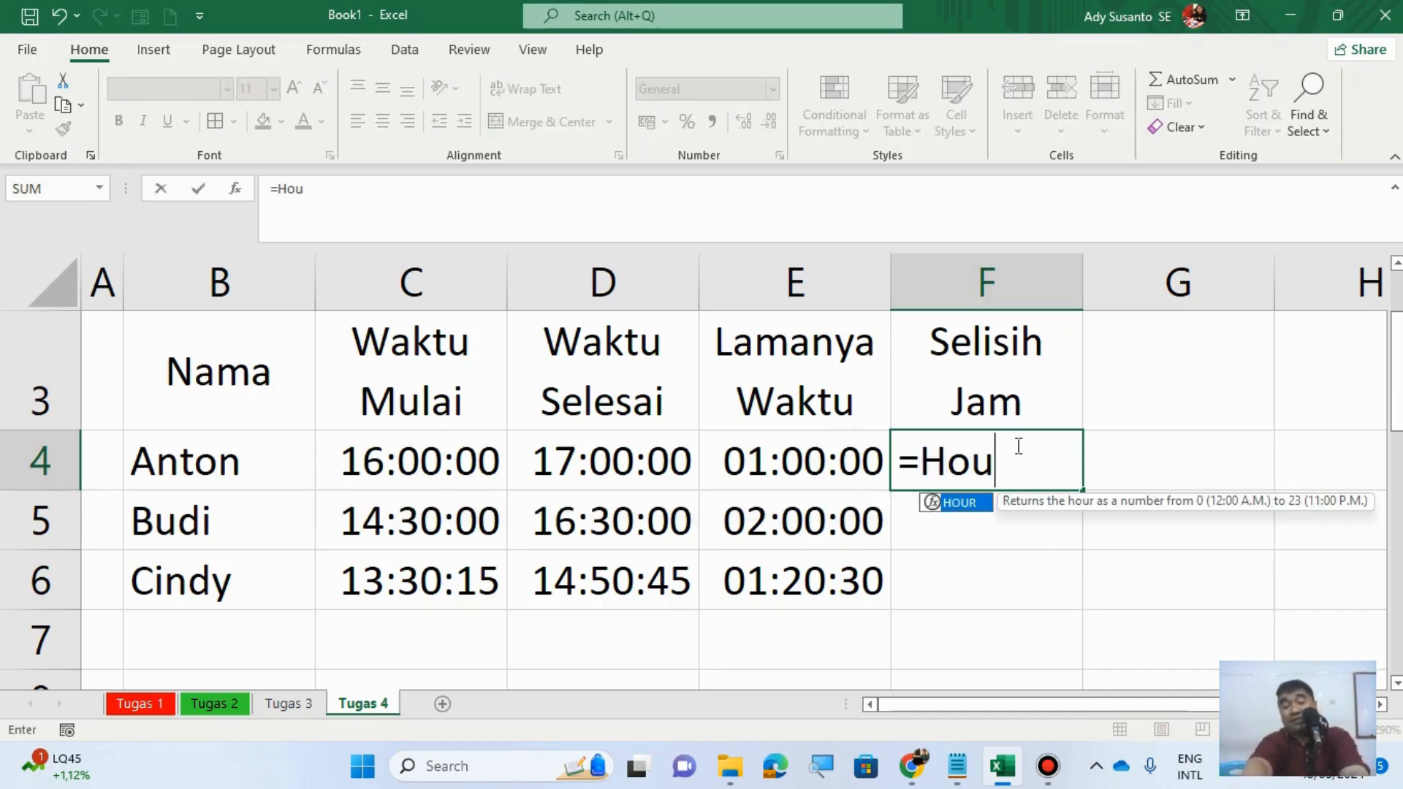
type("r(")
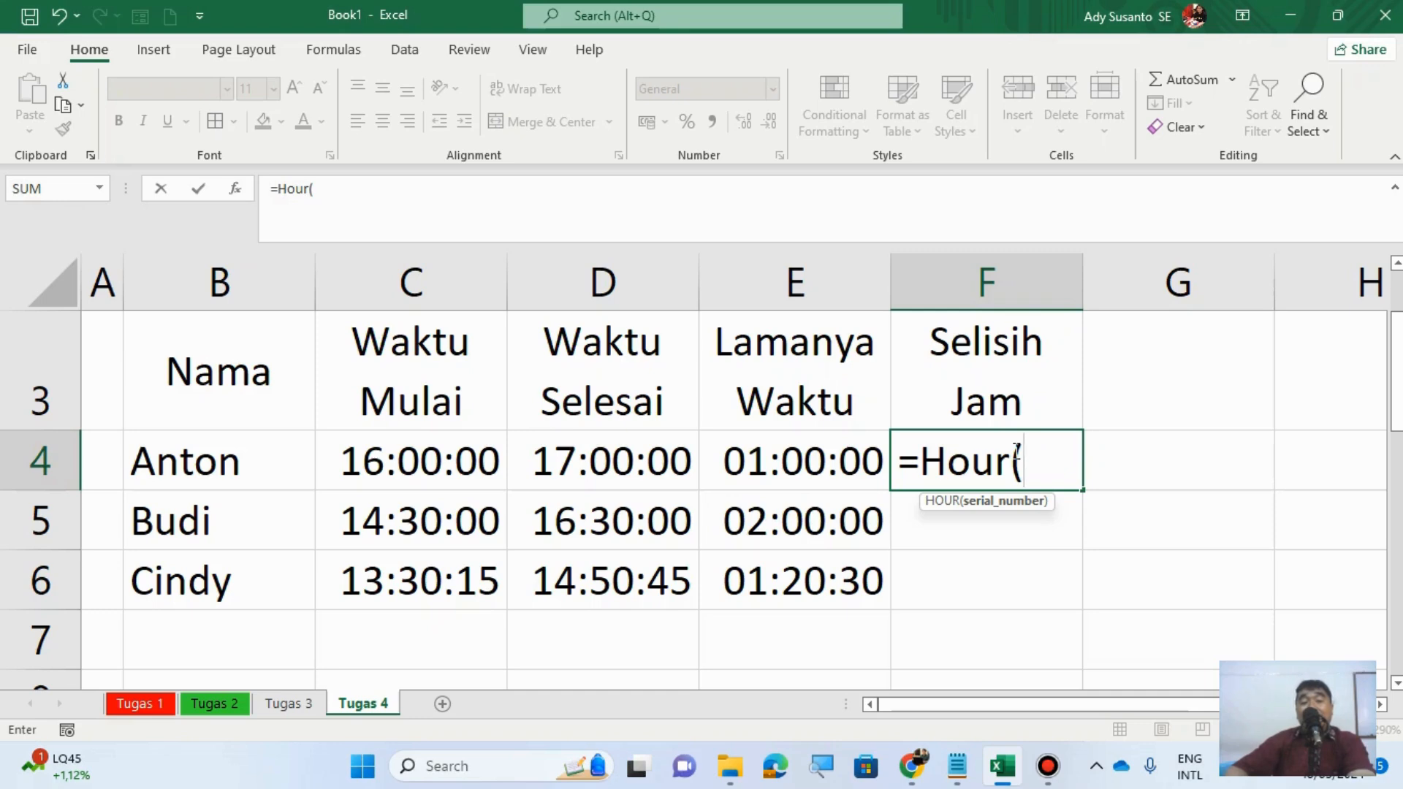
left_click(638, 464)
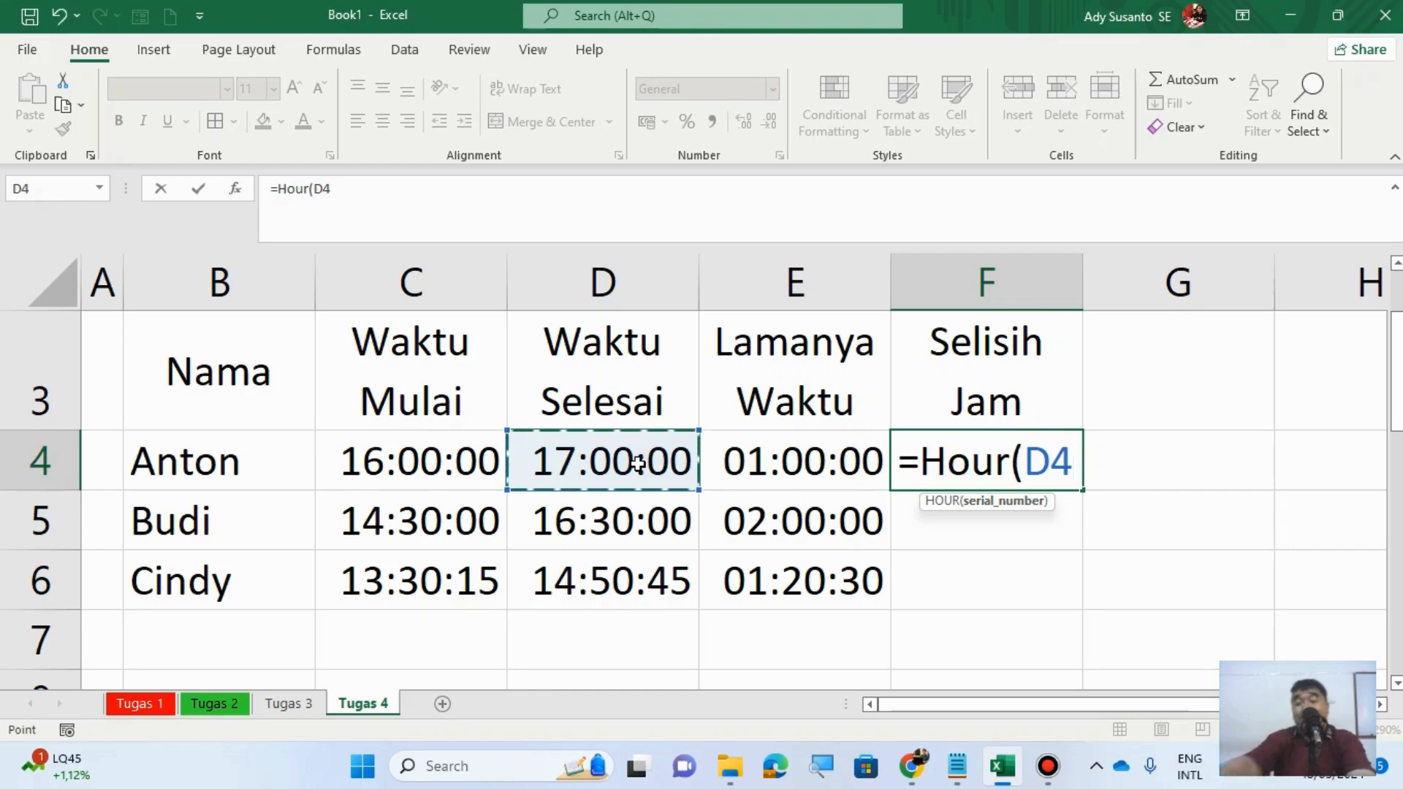
type(")")
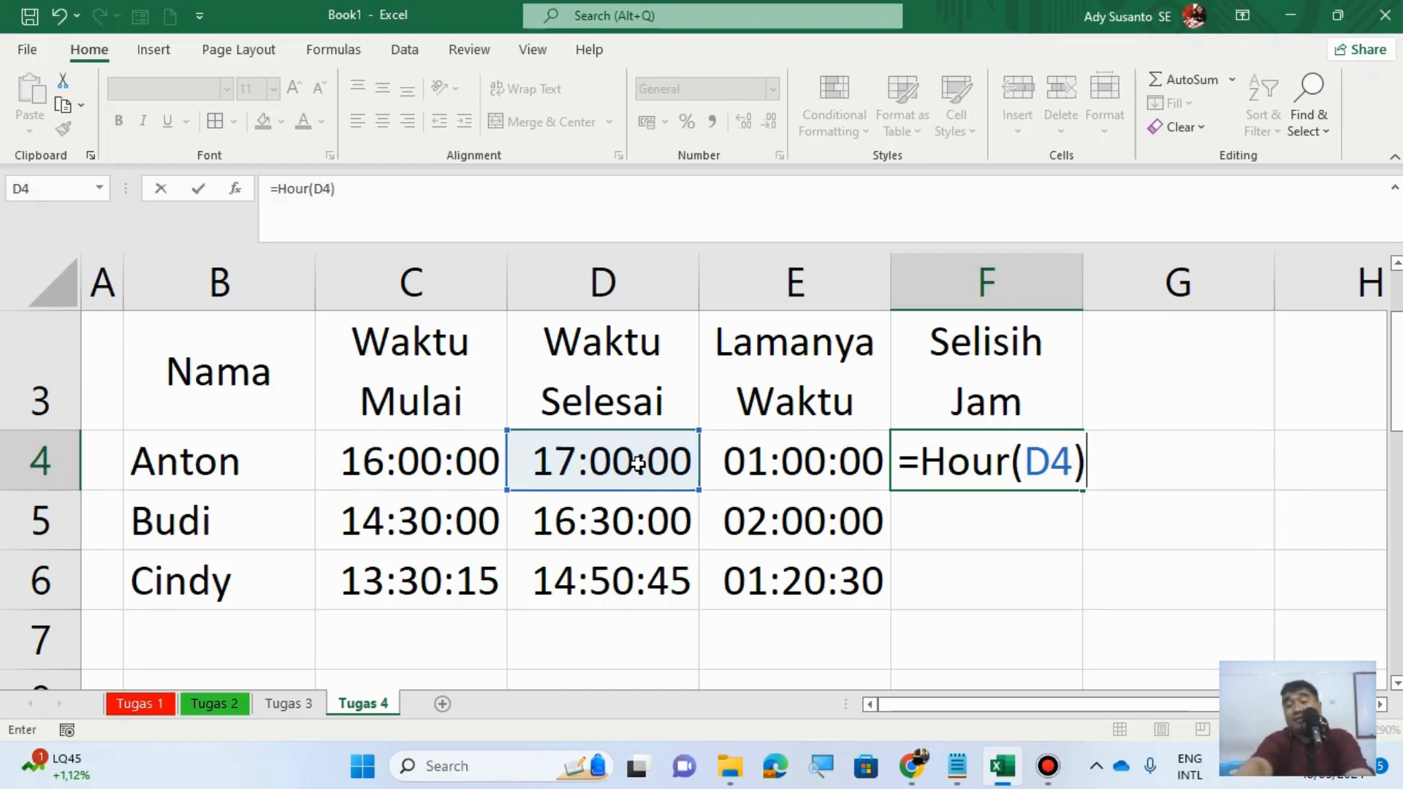
type("-H")
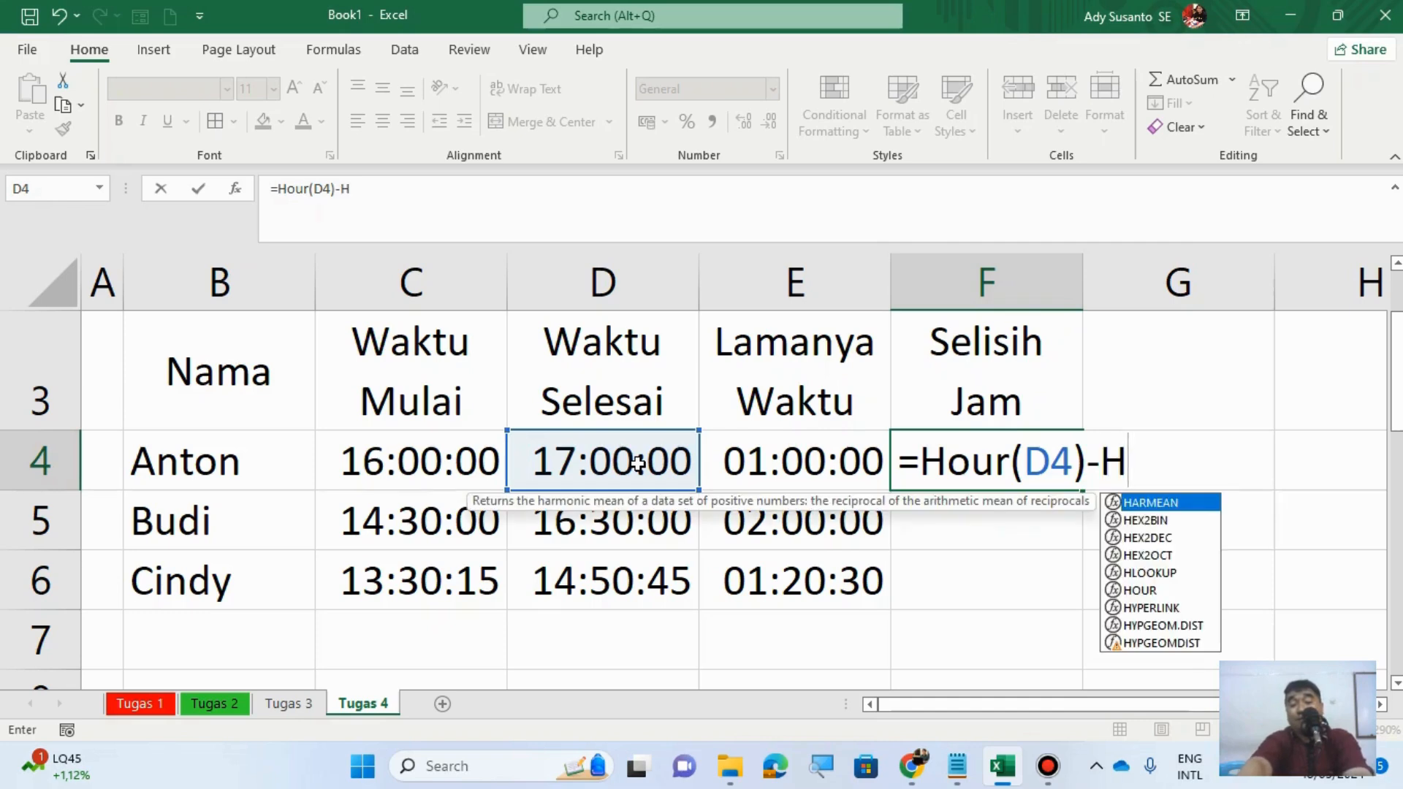
type("our(")
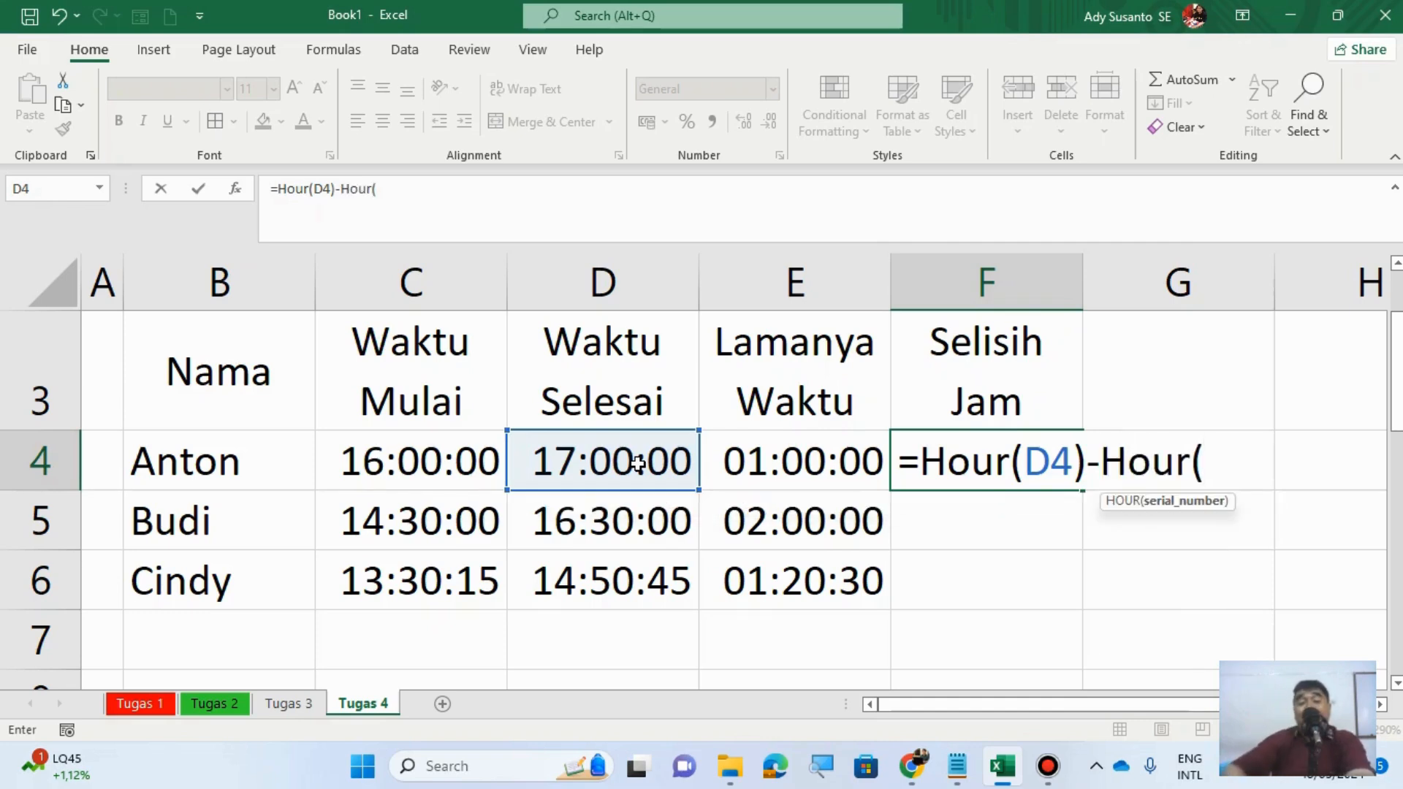
left_click(407, 461)
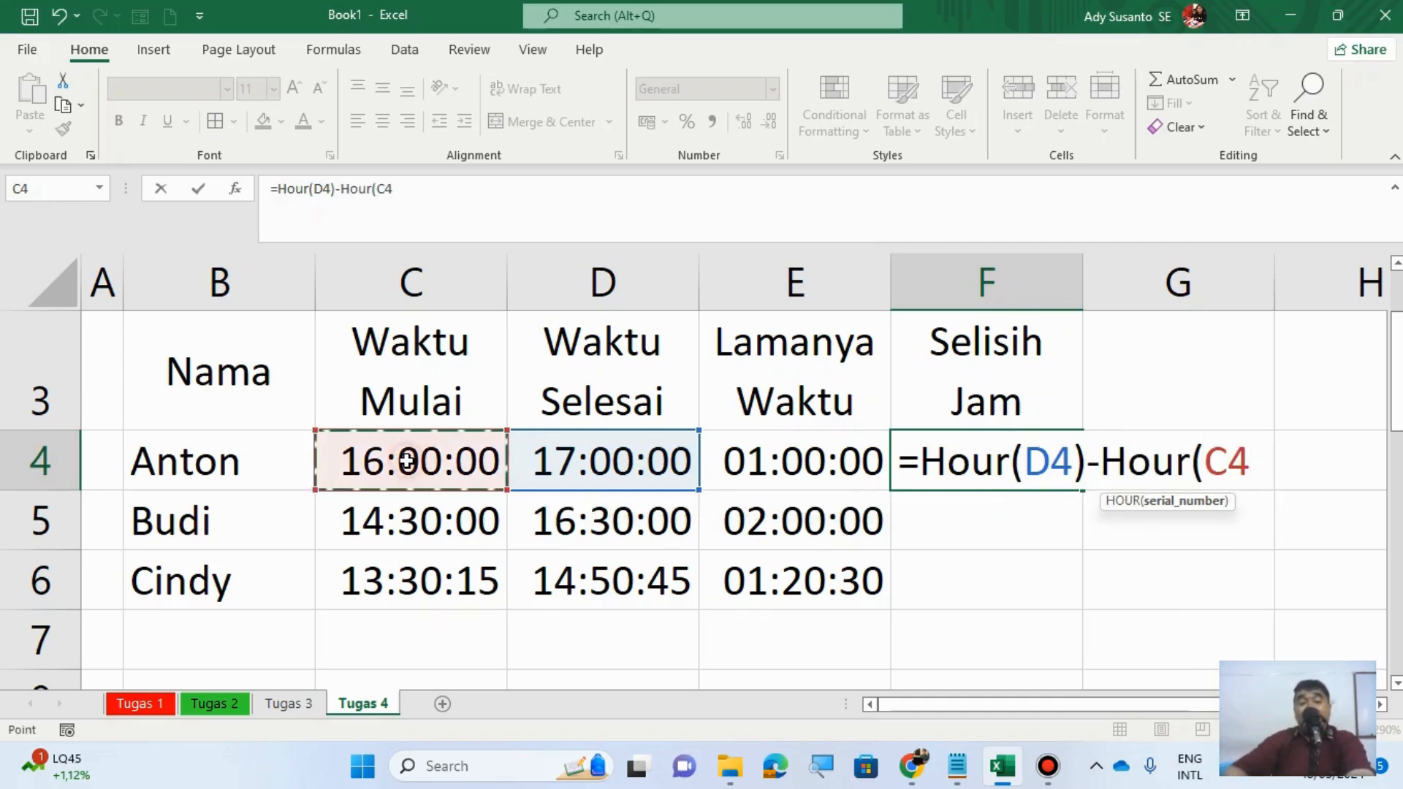
type(")")
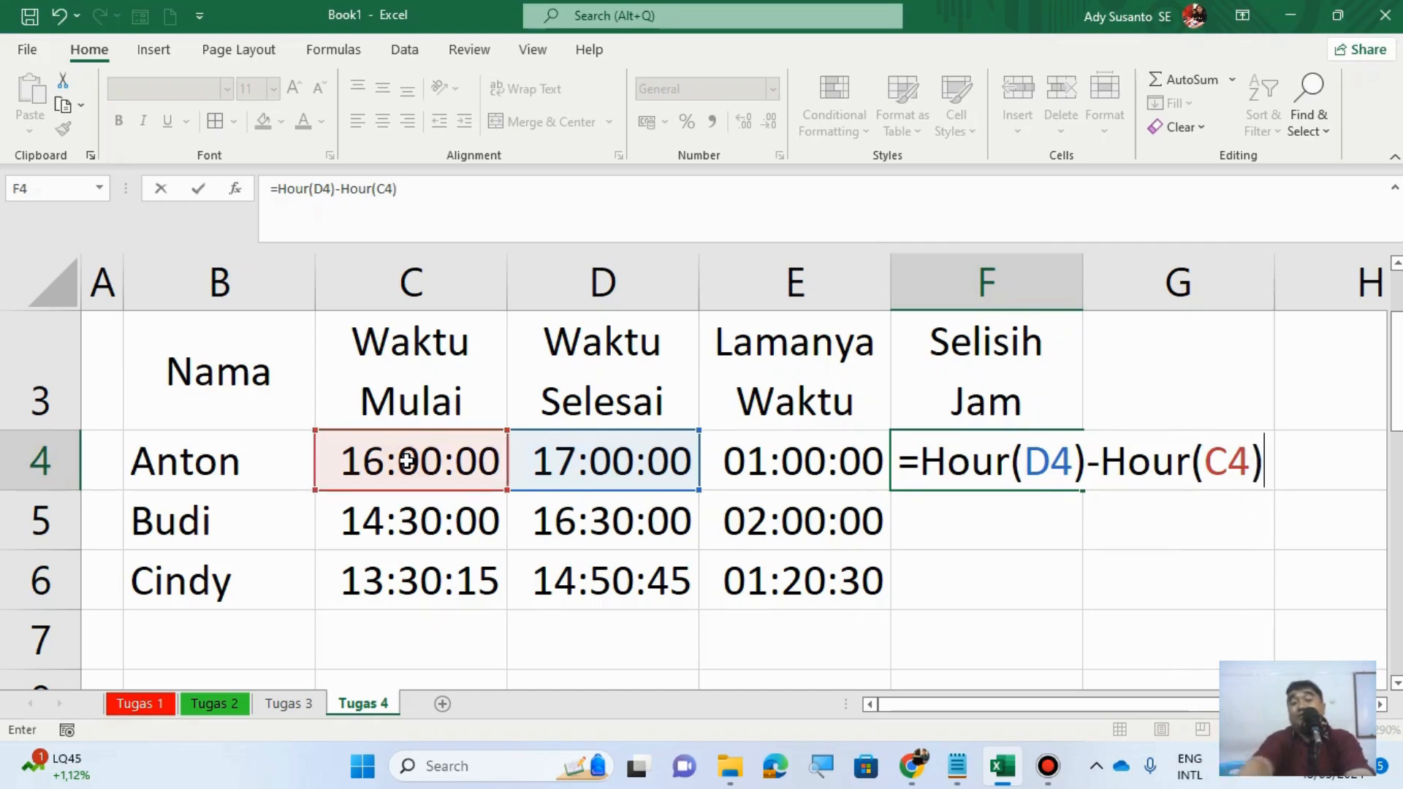
key("Return")
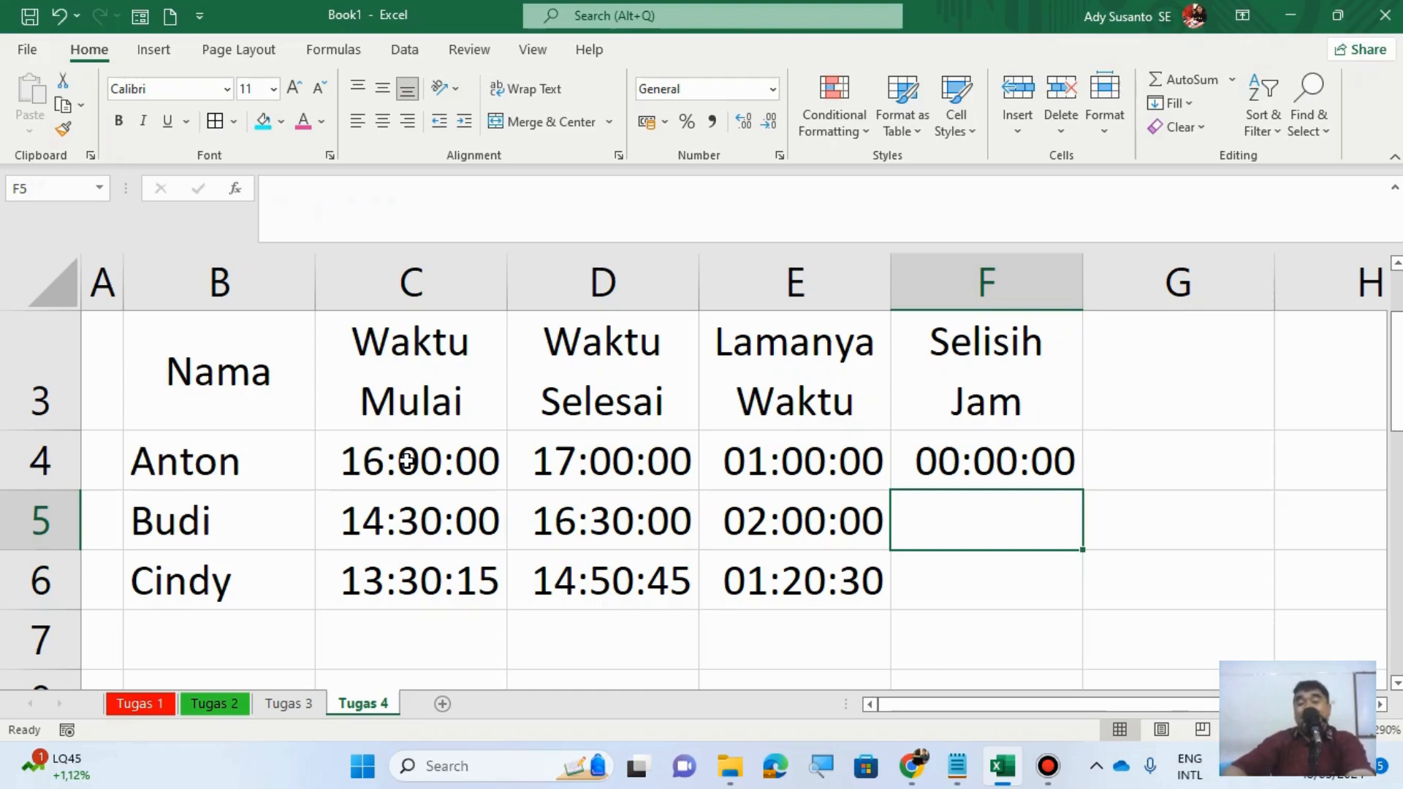
Step: Set the number format of cell F4 to General and fill its formula down to F6
left_click(998, 476)
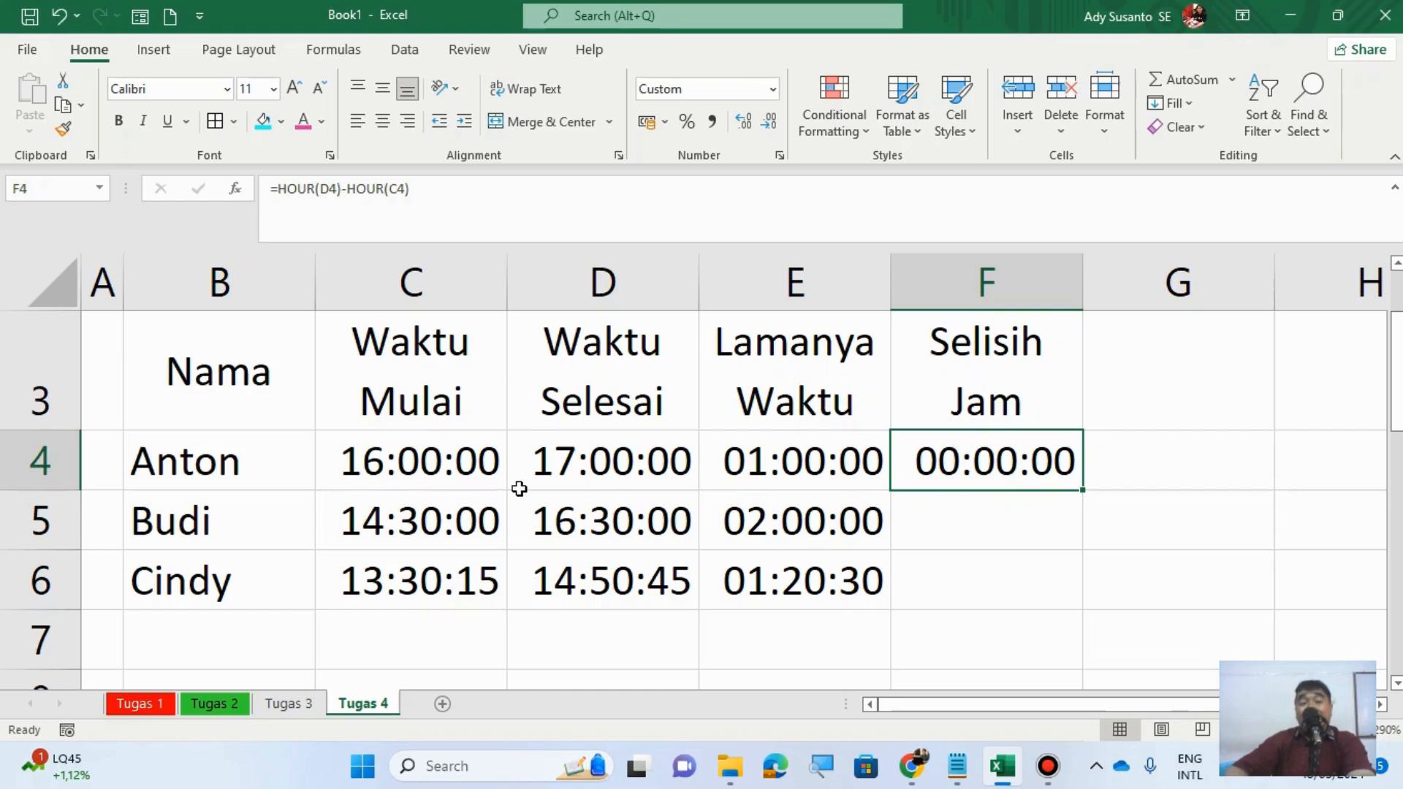
left_click(667, 467)
left_click(434, 458)
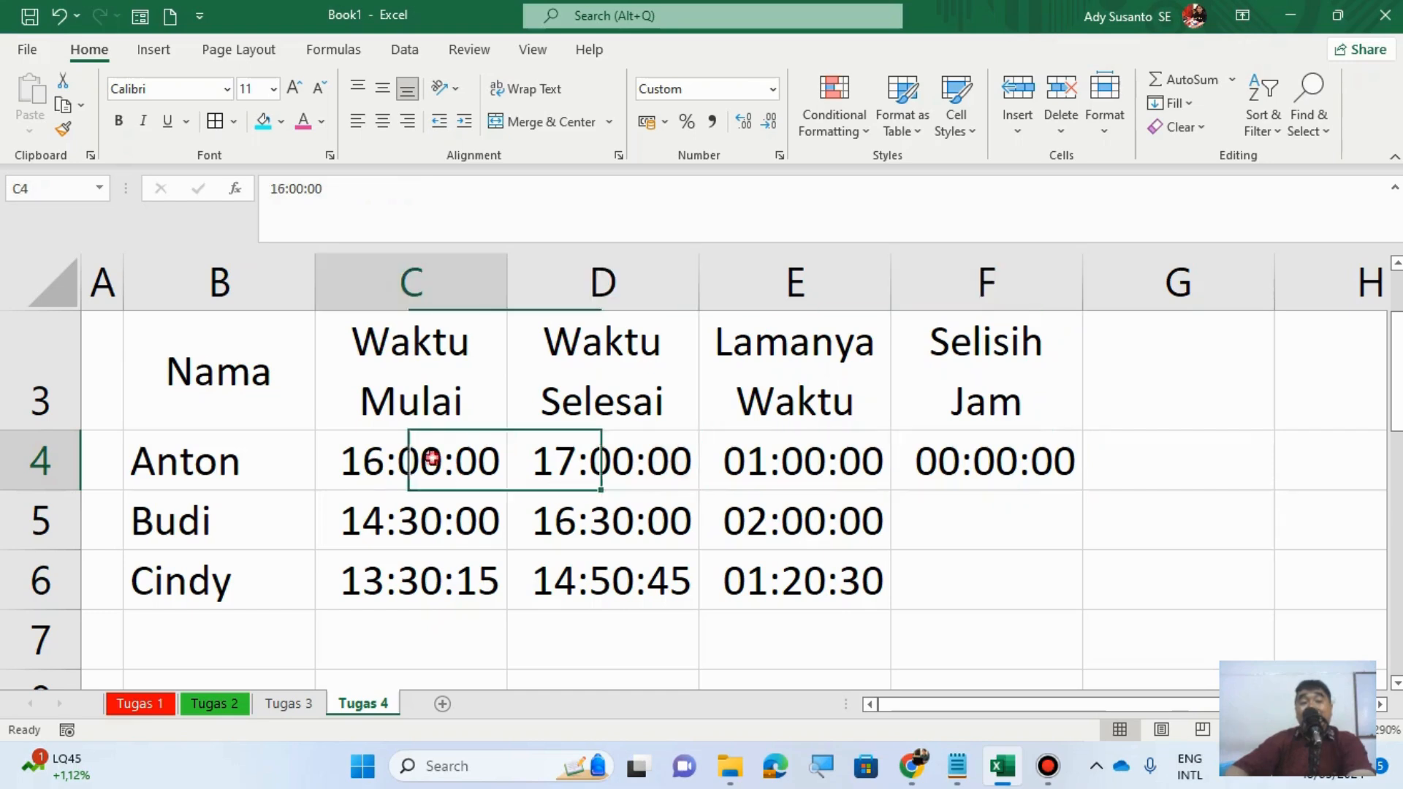
left_click(987, 452)
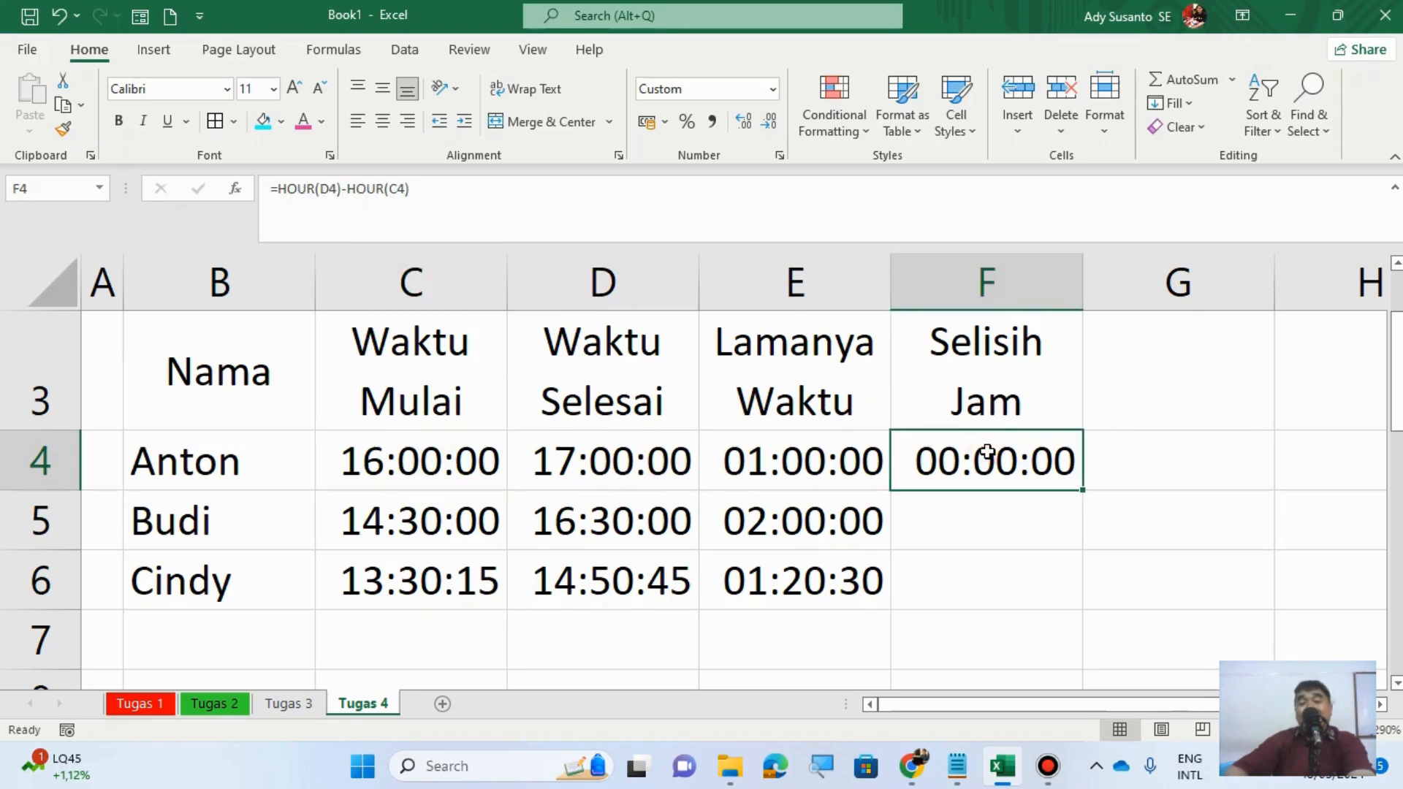
right_click(1042, 469)
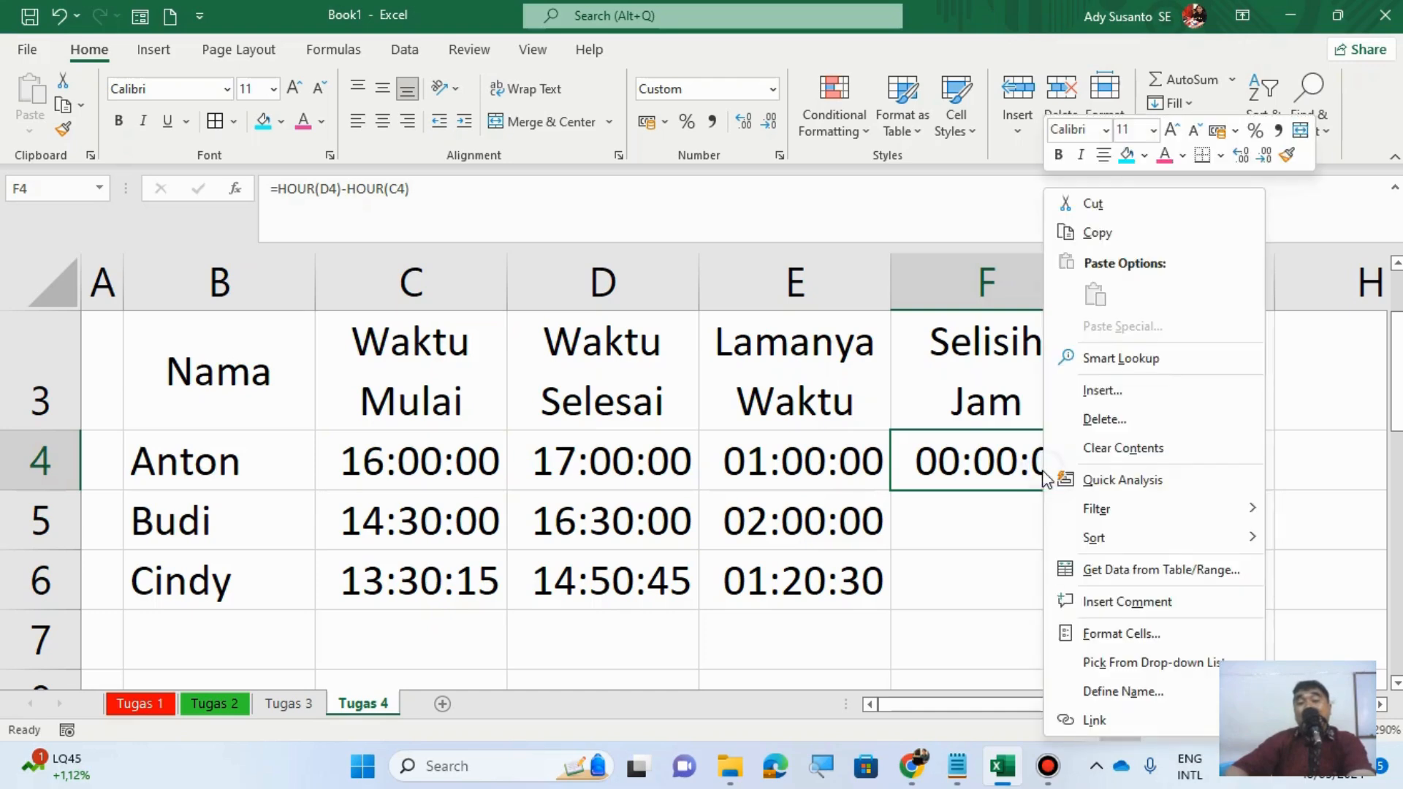
left_click(1132, 633)
left_click(889, 285)
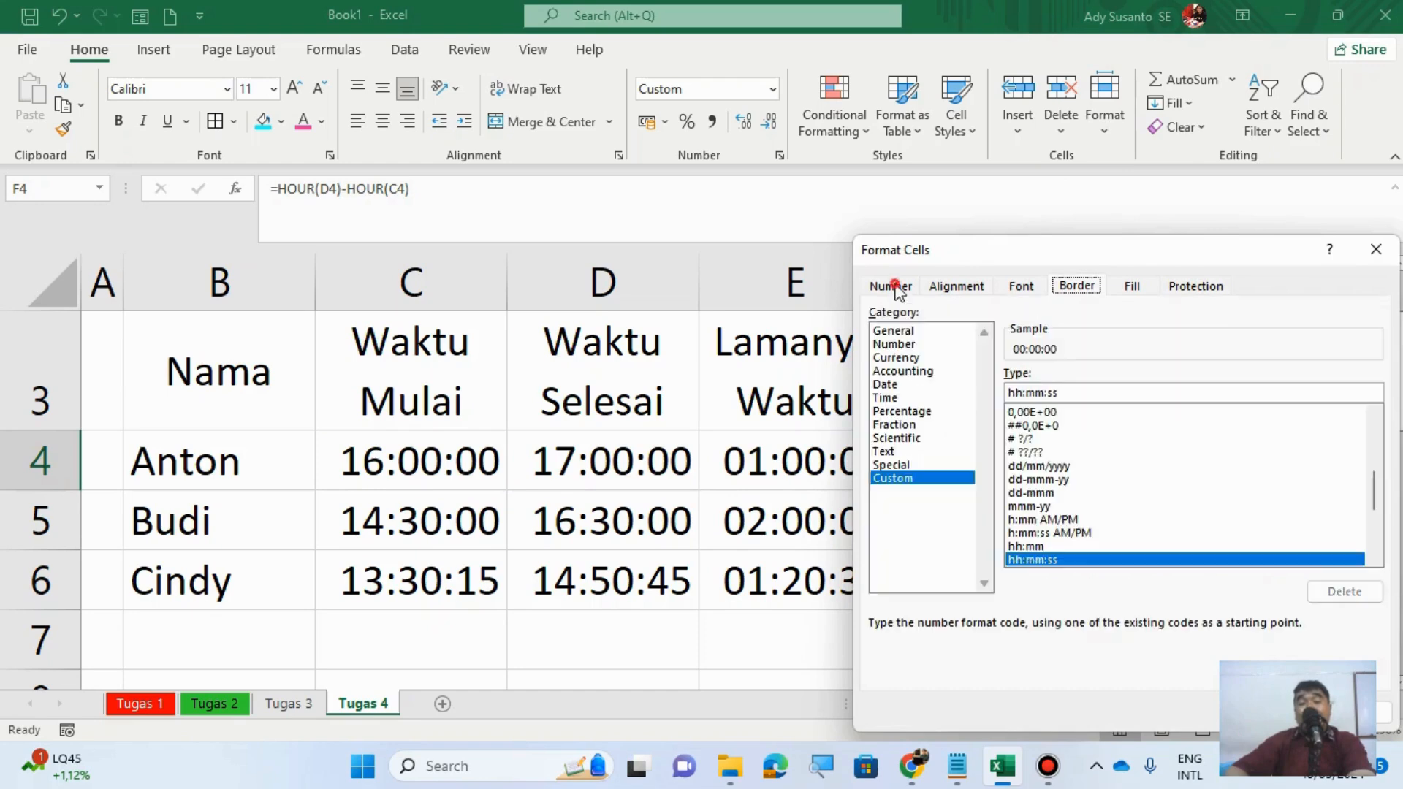
left_click(898, 333)
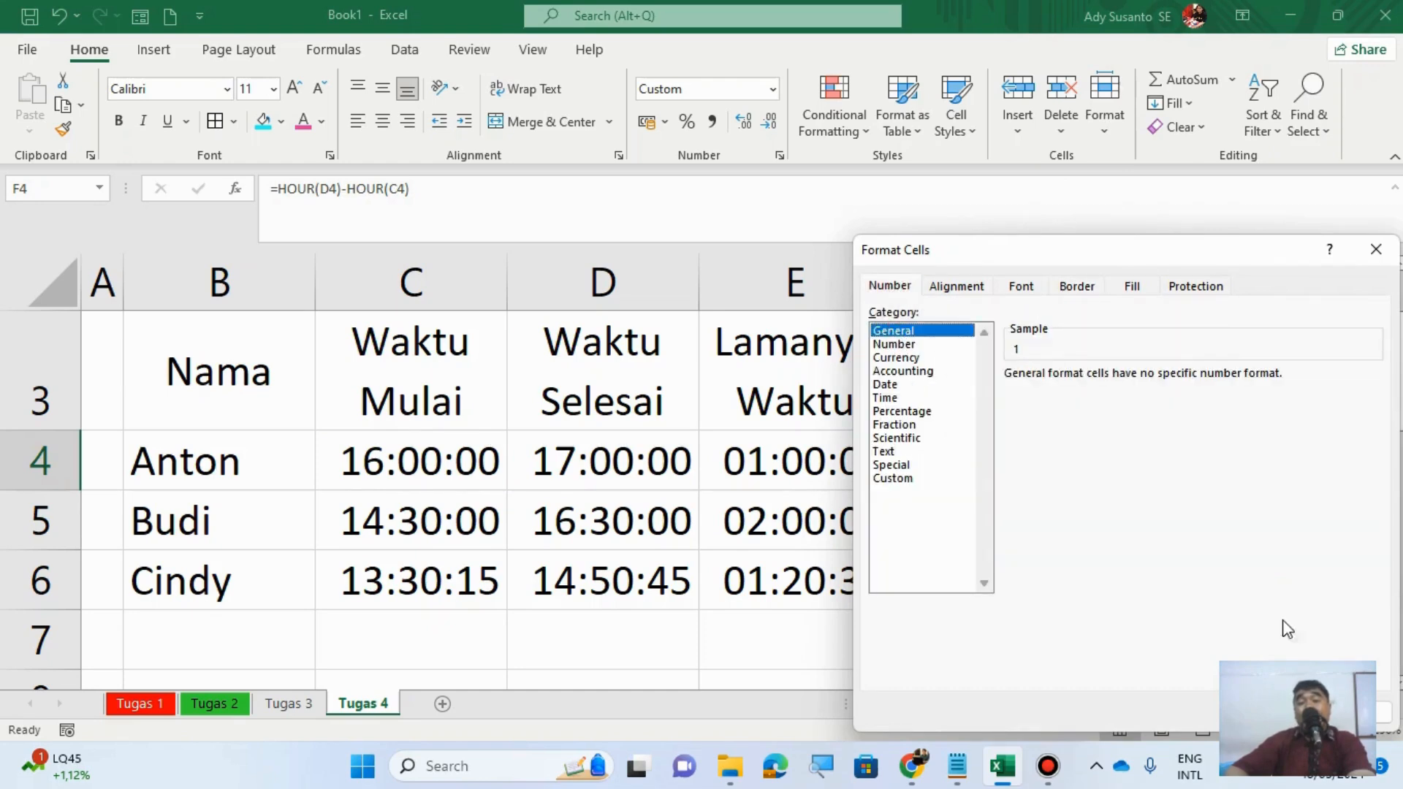
key("Return")
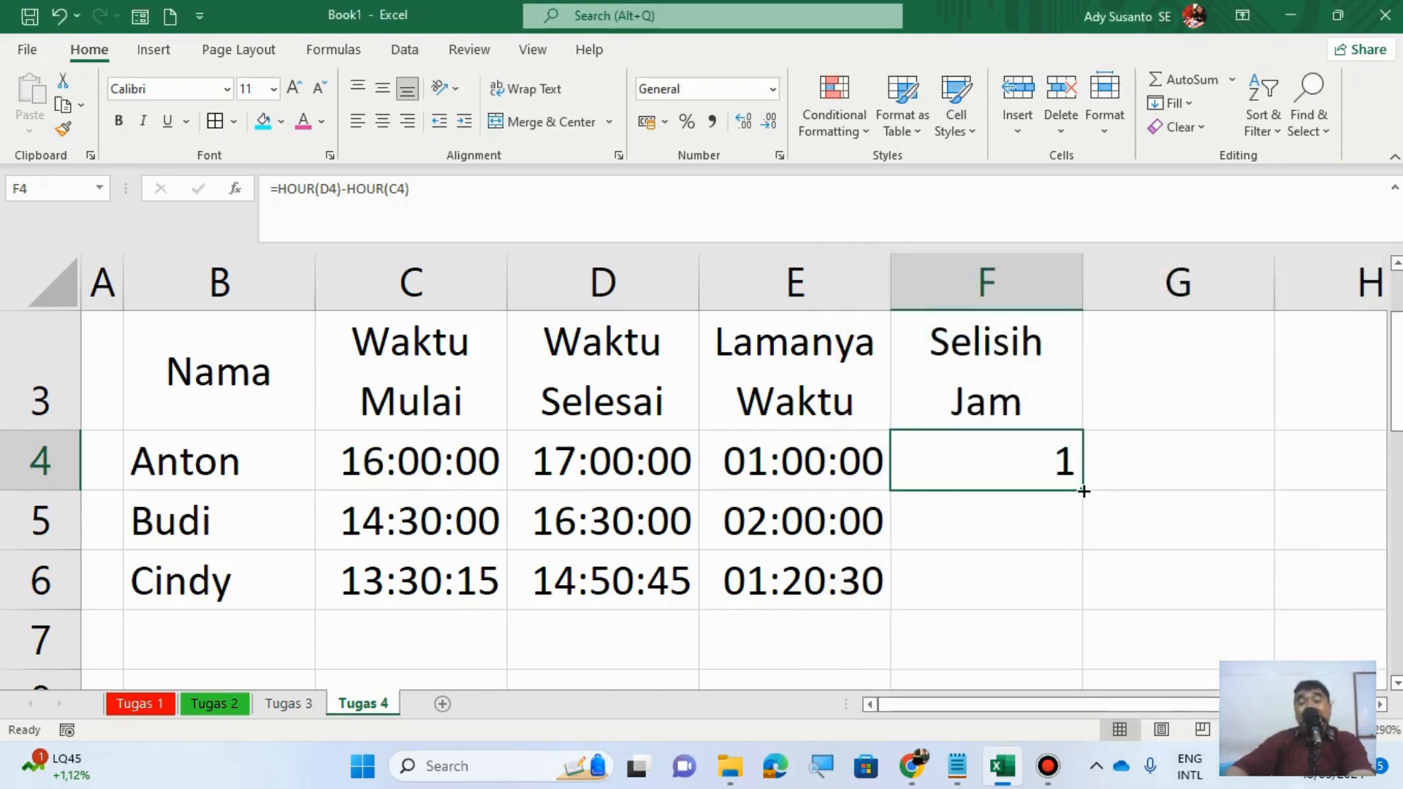
left_click_drag(1083, 491, 1089, 610)
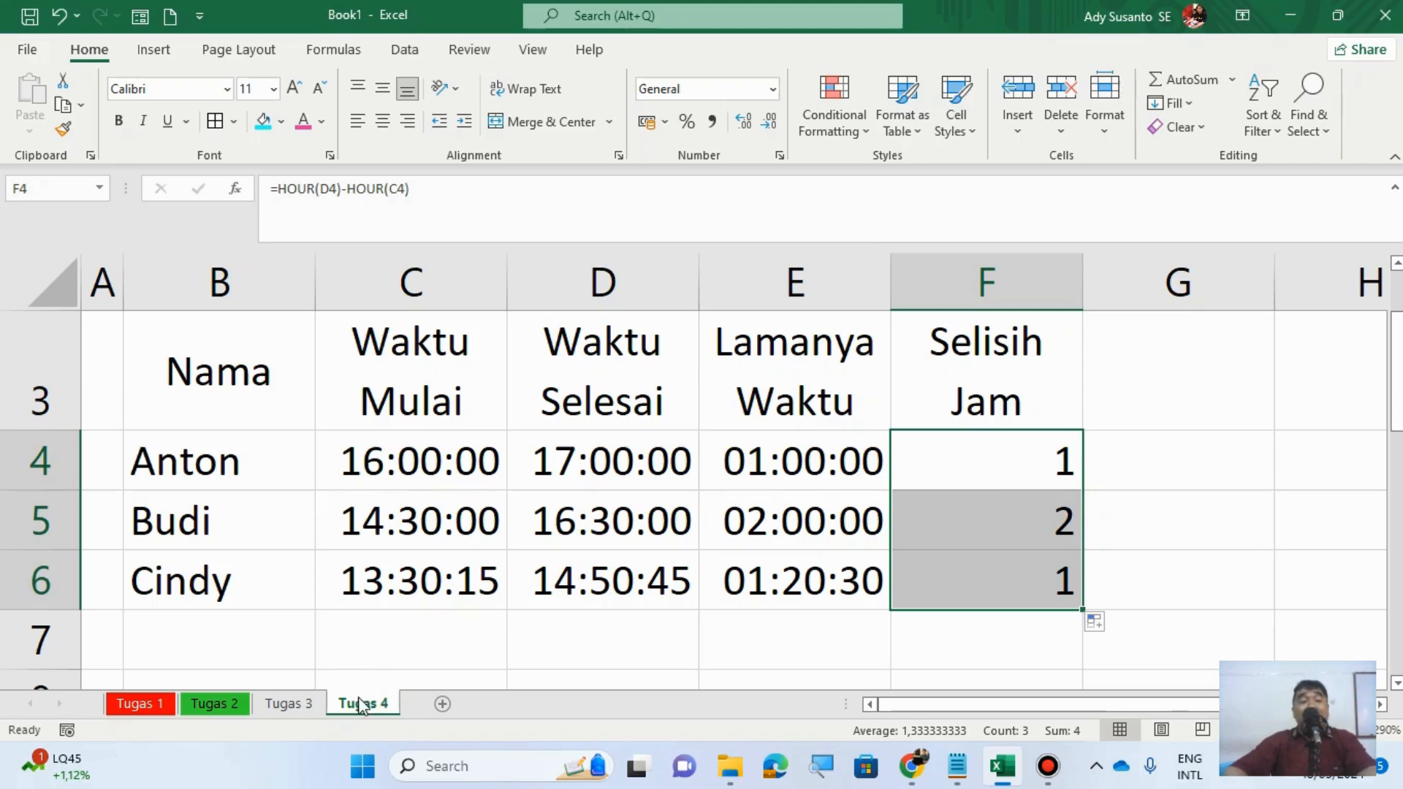
Step: Examine the minute and second formulas in H3:H4 and the date-part formulas in E2:E4 on the Tugas 3 sheet
left_click(313, 707)
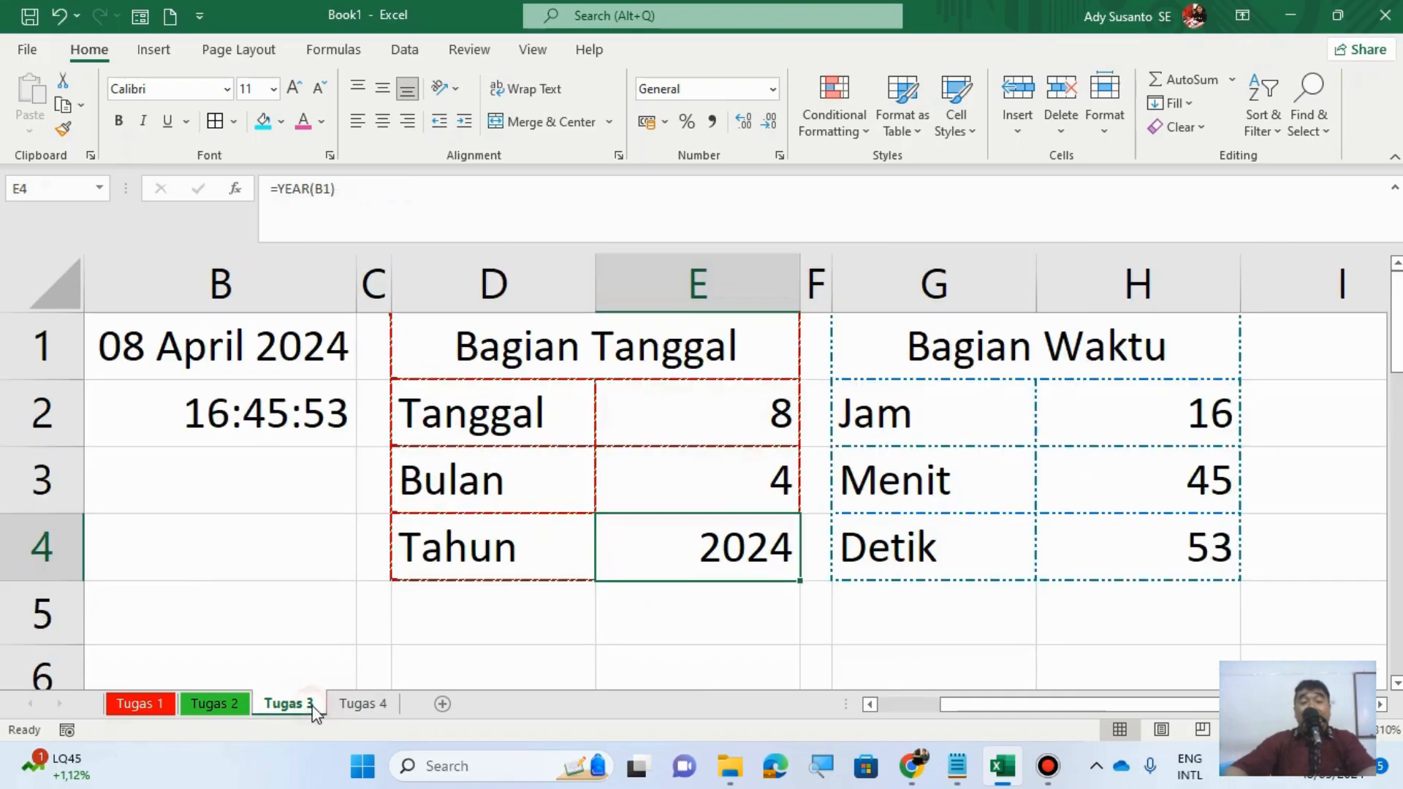
left_click(1117, 493)
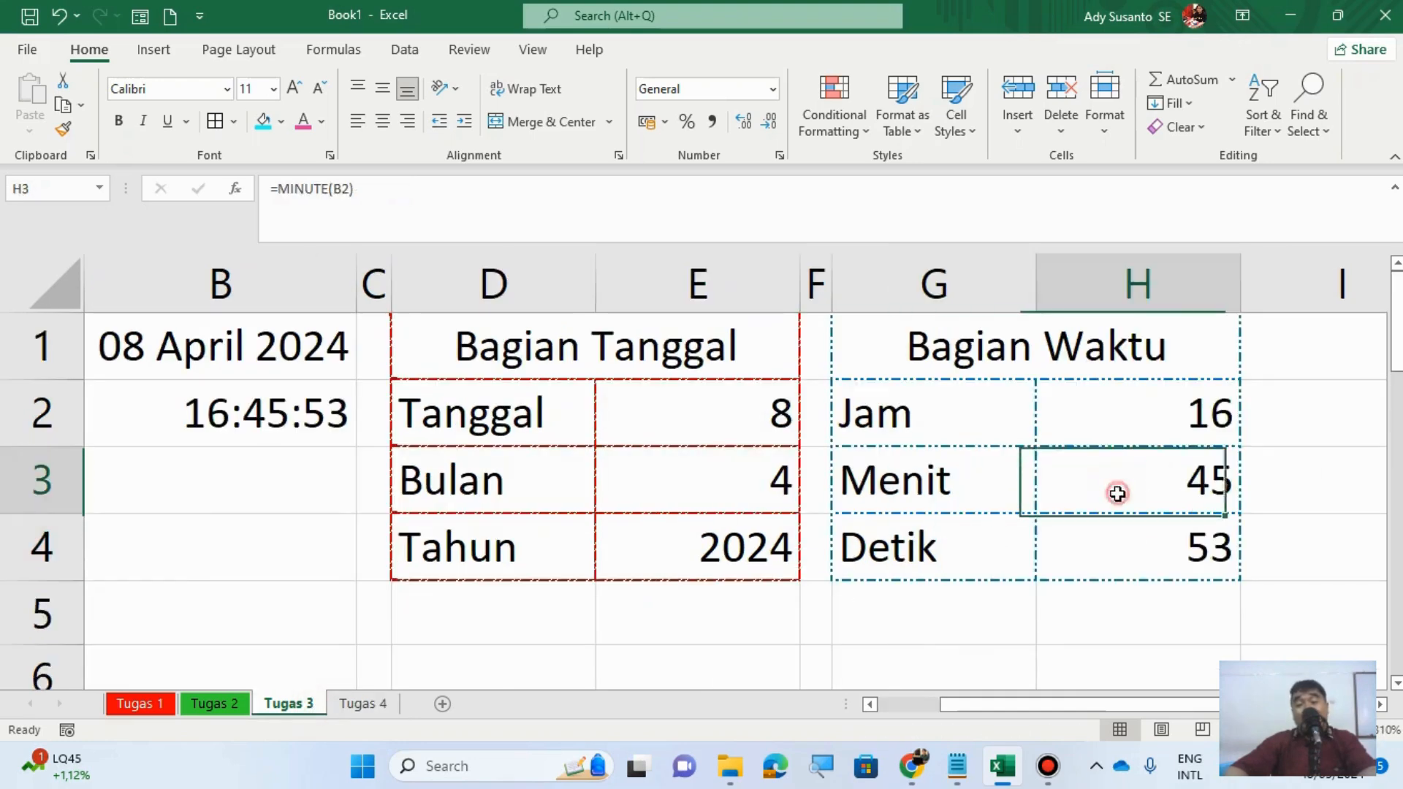
left_click(1140, 557)
left_click(743, 415)
left_click(747, 498)
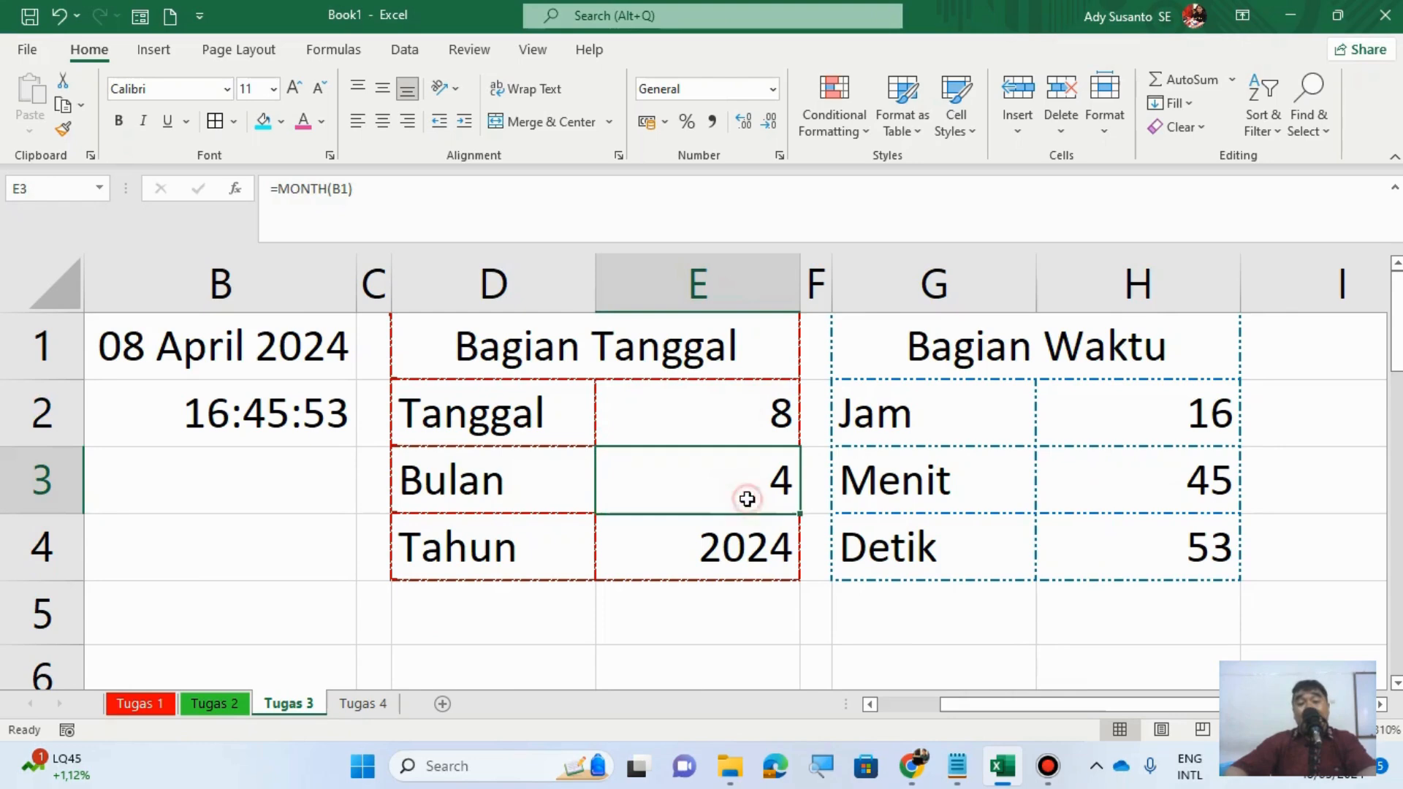
left_click(743, 565)
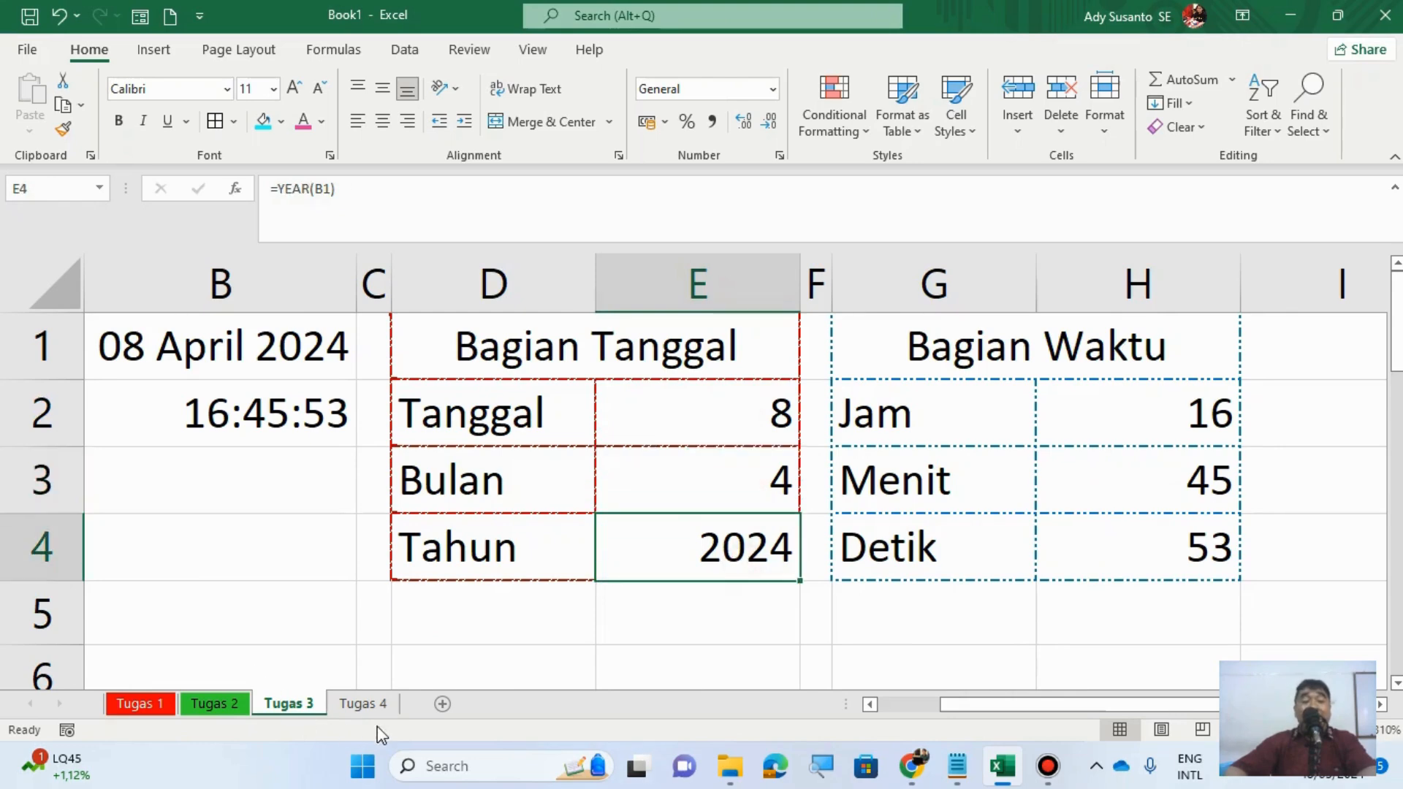
Step: On the Tugas 4 sheet, merge and center cells B1:F1 and enter the title "Perhitungan Waktu"
left_click(369, 705)
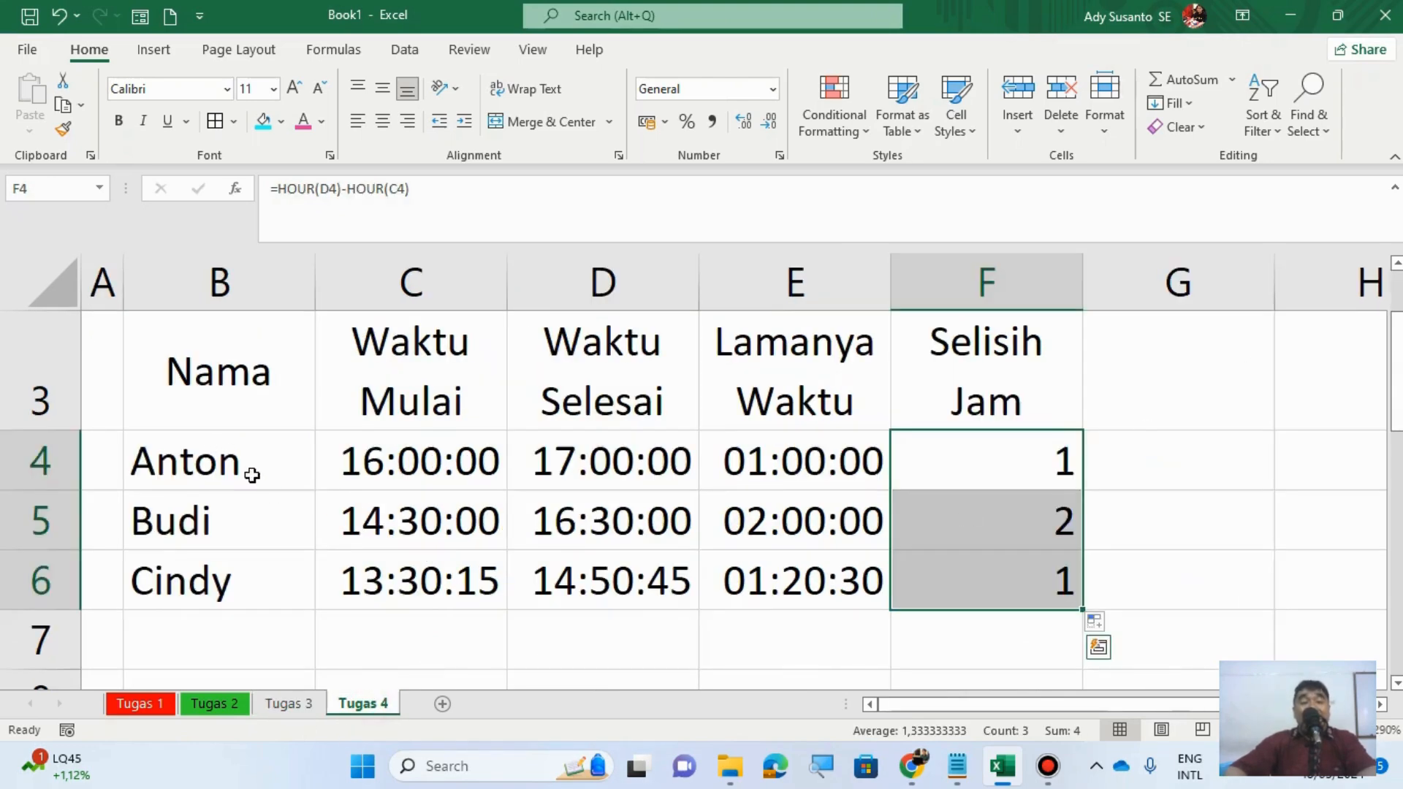
scroll(251, 475, "up", 1)
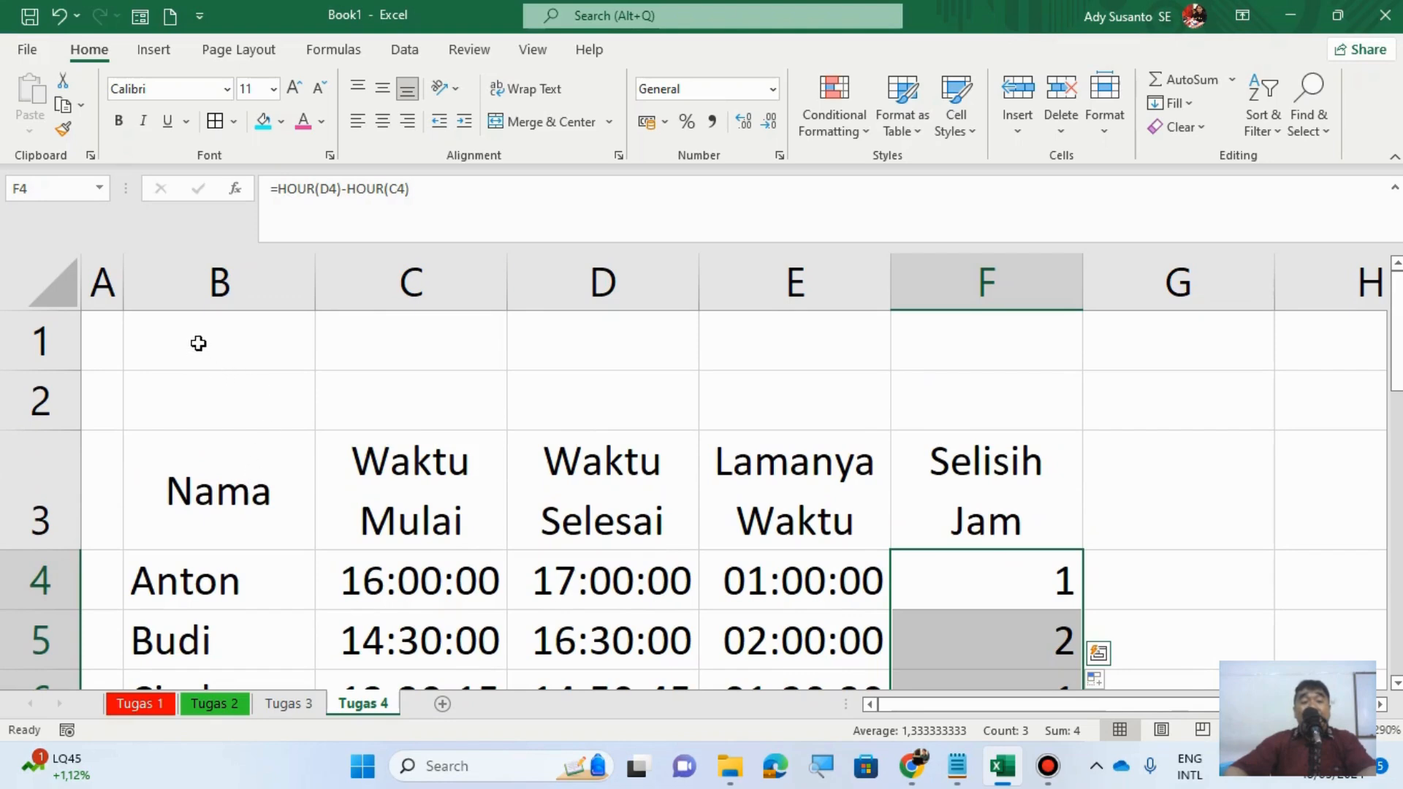
left_click_drag(199, 342, 952, 339)
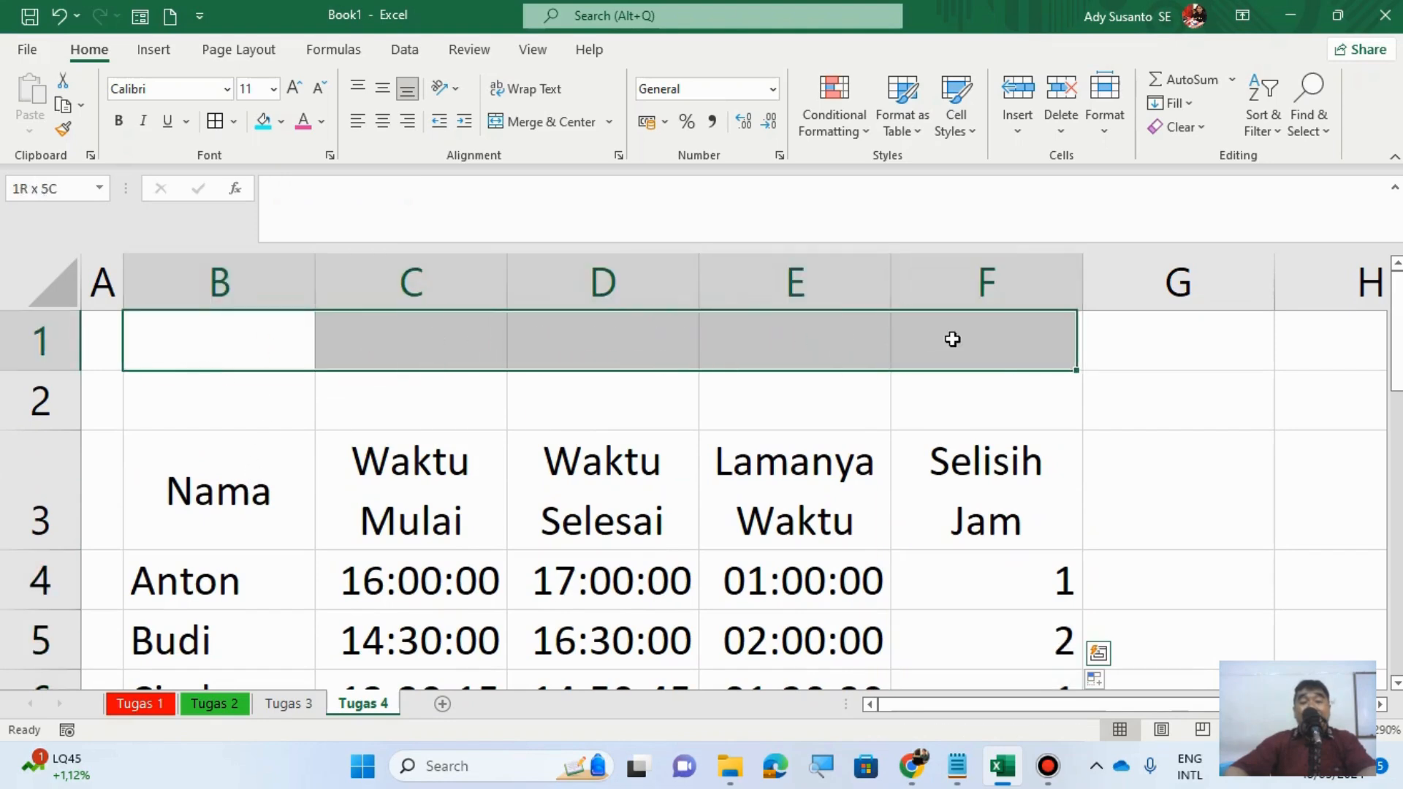
left_click(560, 127)
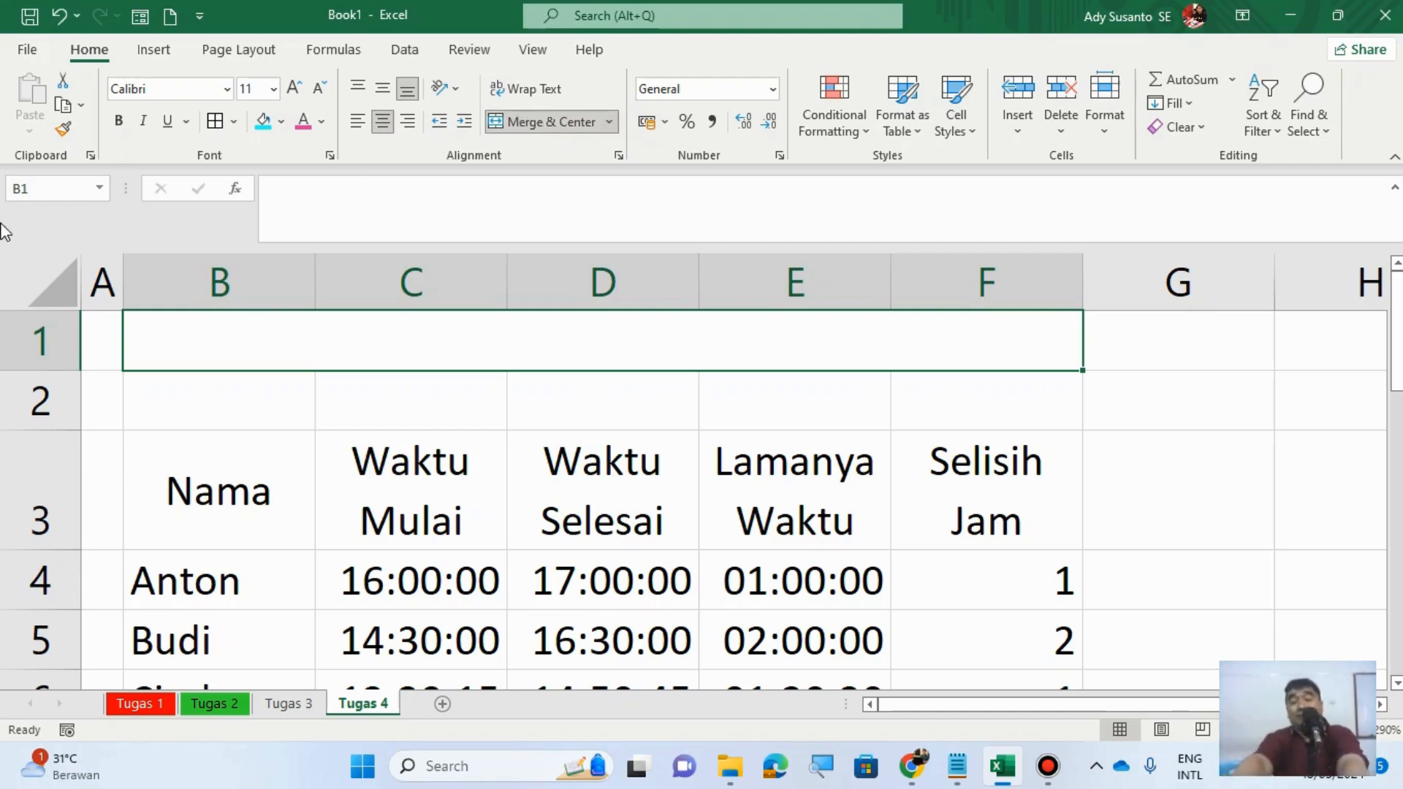
type("Perhi")
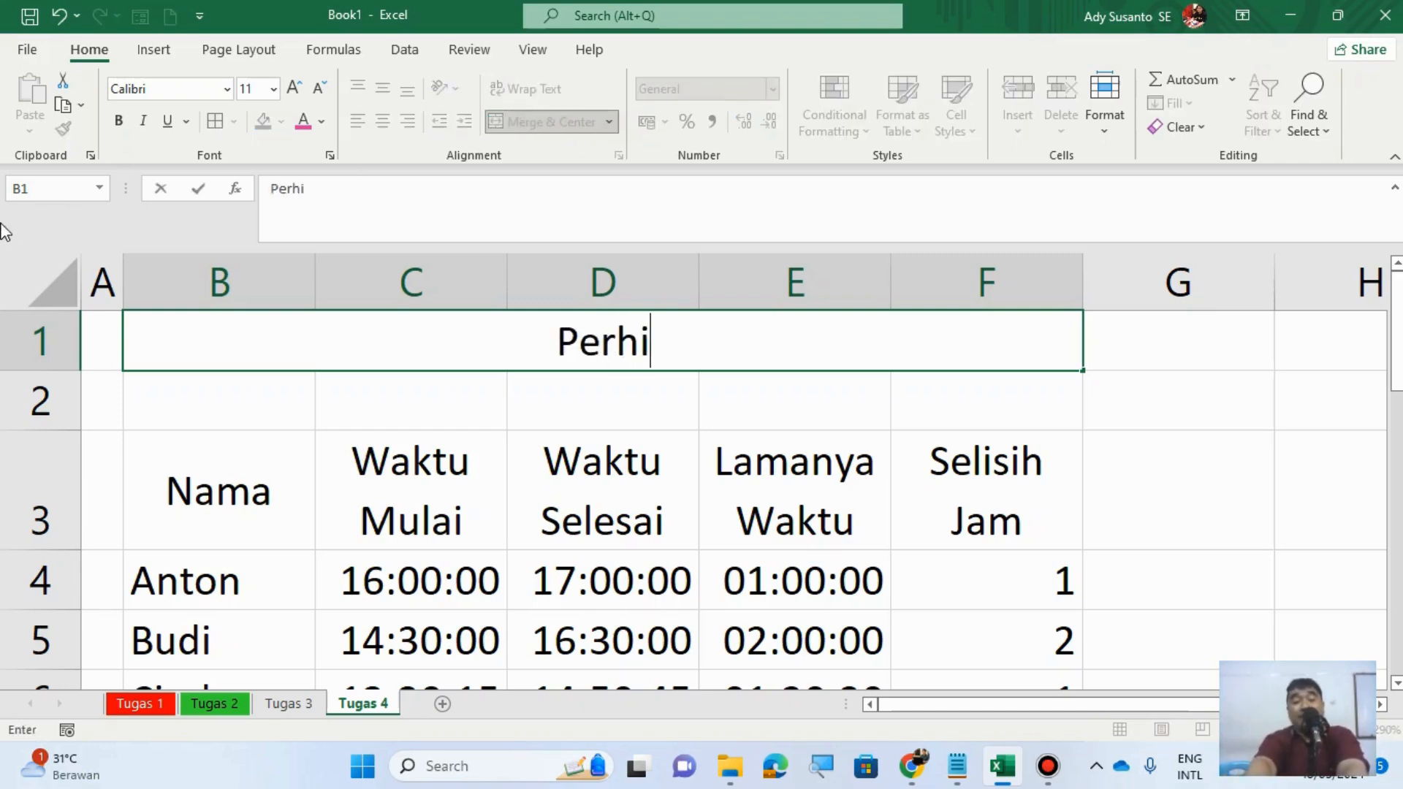
type("tungan ")
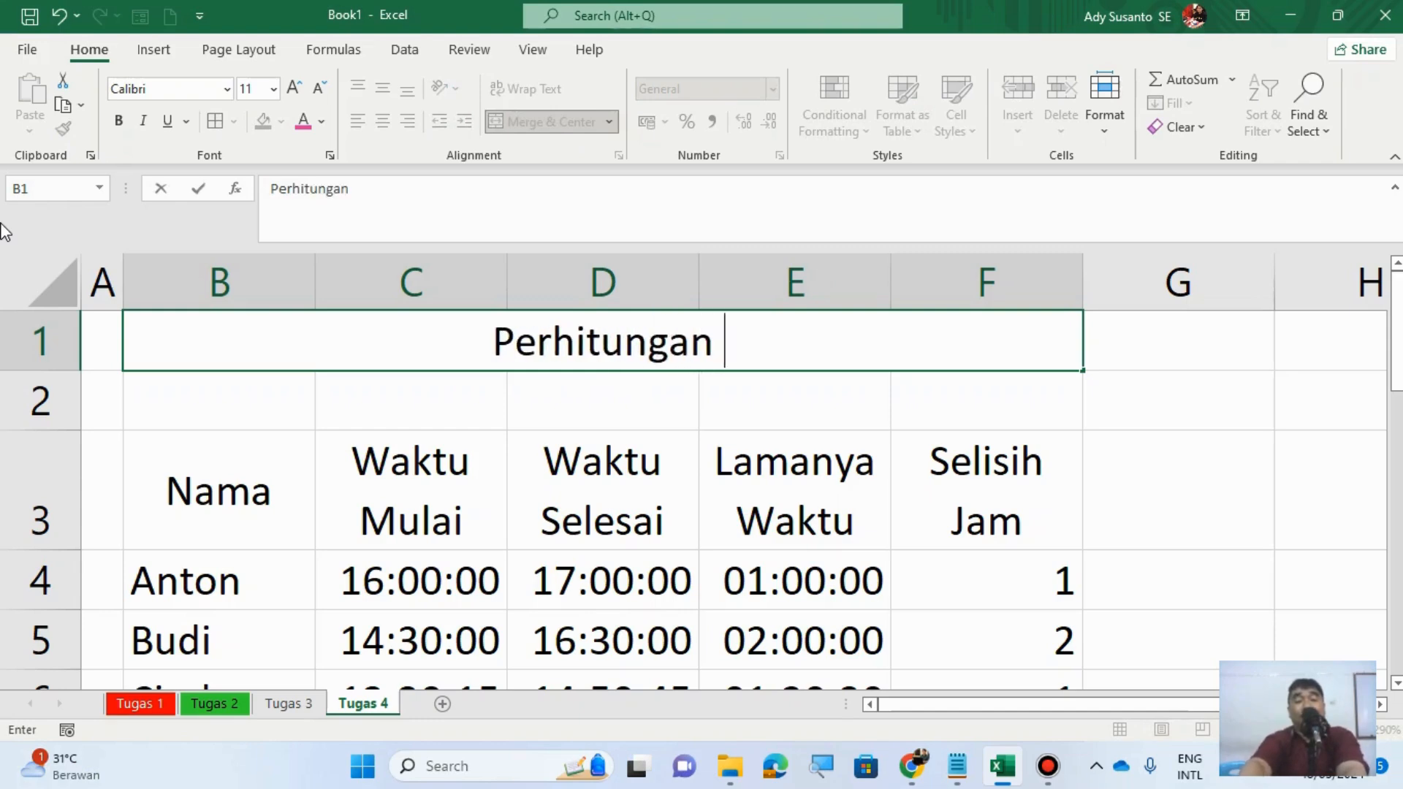
type("Waktu")
key("Return")
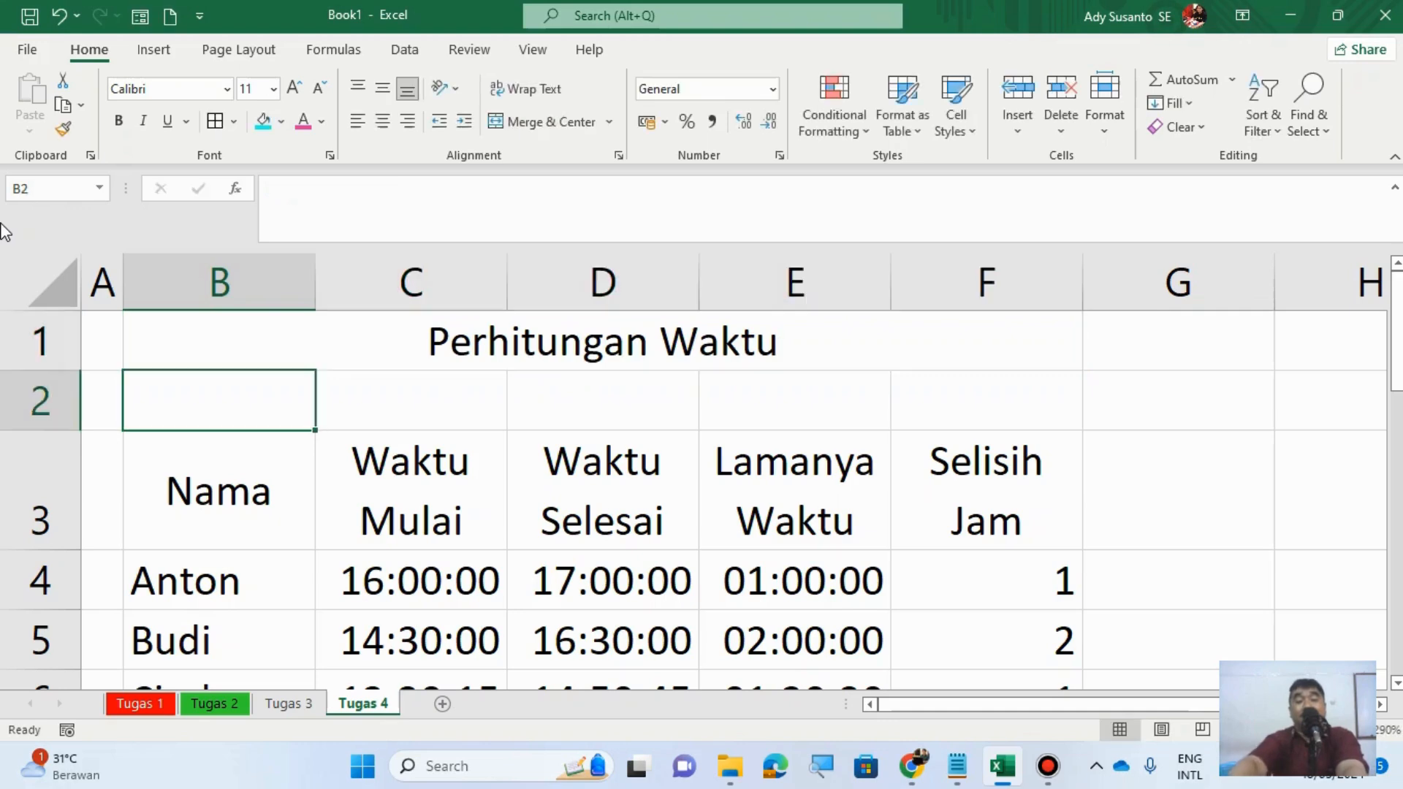
Step: Apply purple medium-dashed outline and inside borders to the table range B3:F6
scroll(247, 543, "down", 1)
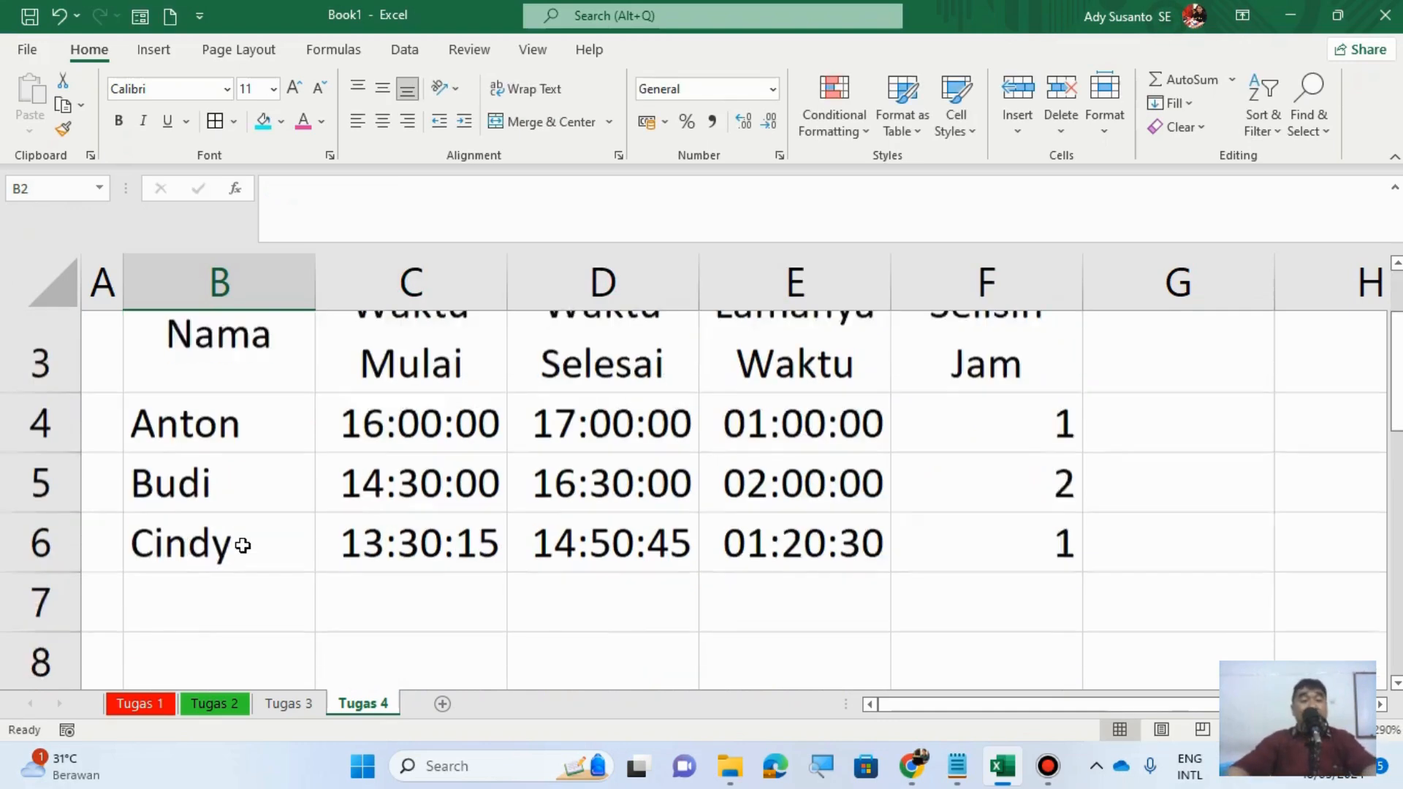
scroll(247, 543, "up", 1)
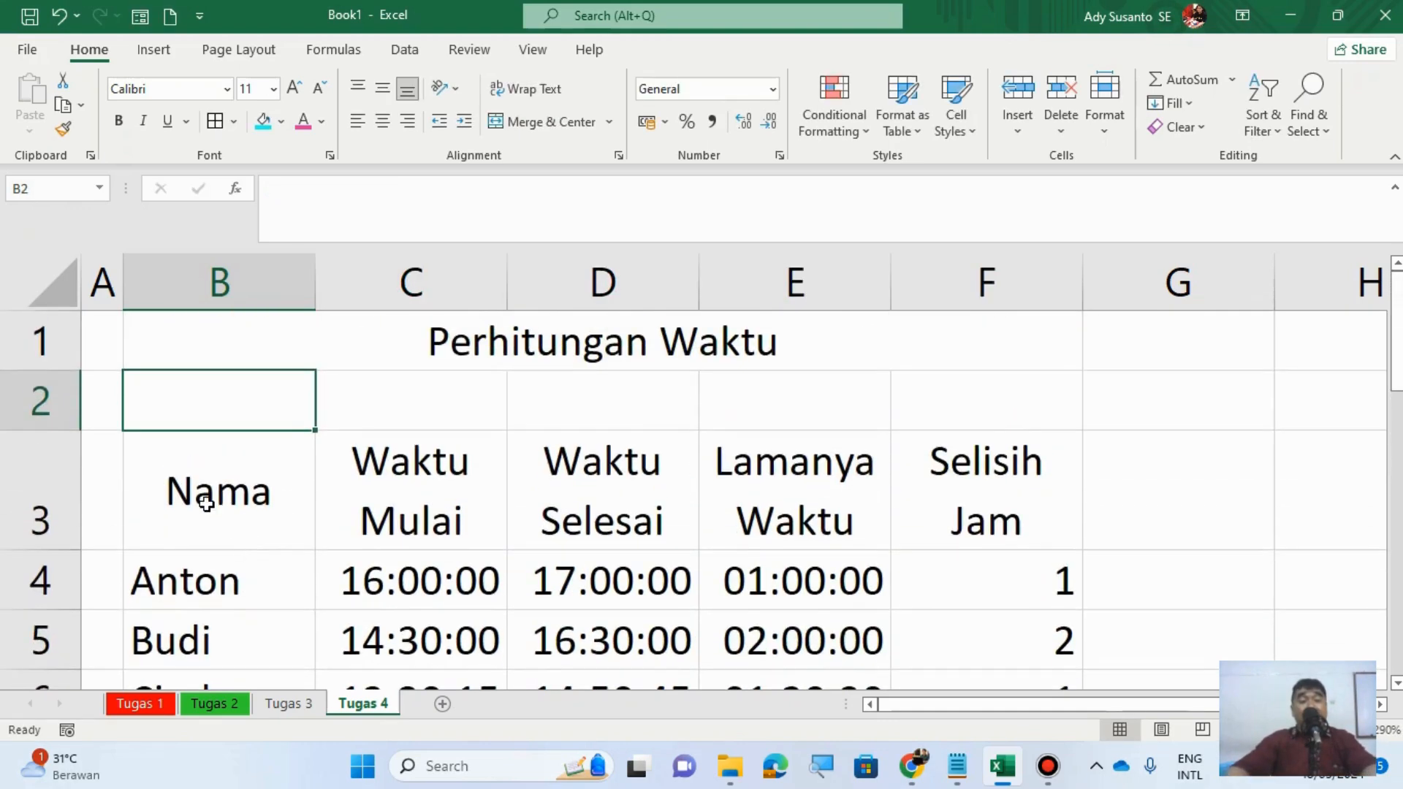
left_click_drag(207, 504, 986, 583)
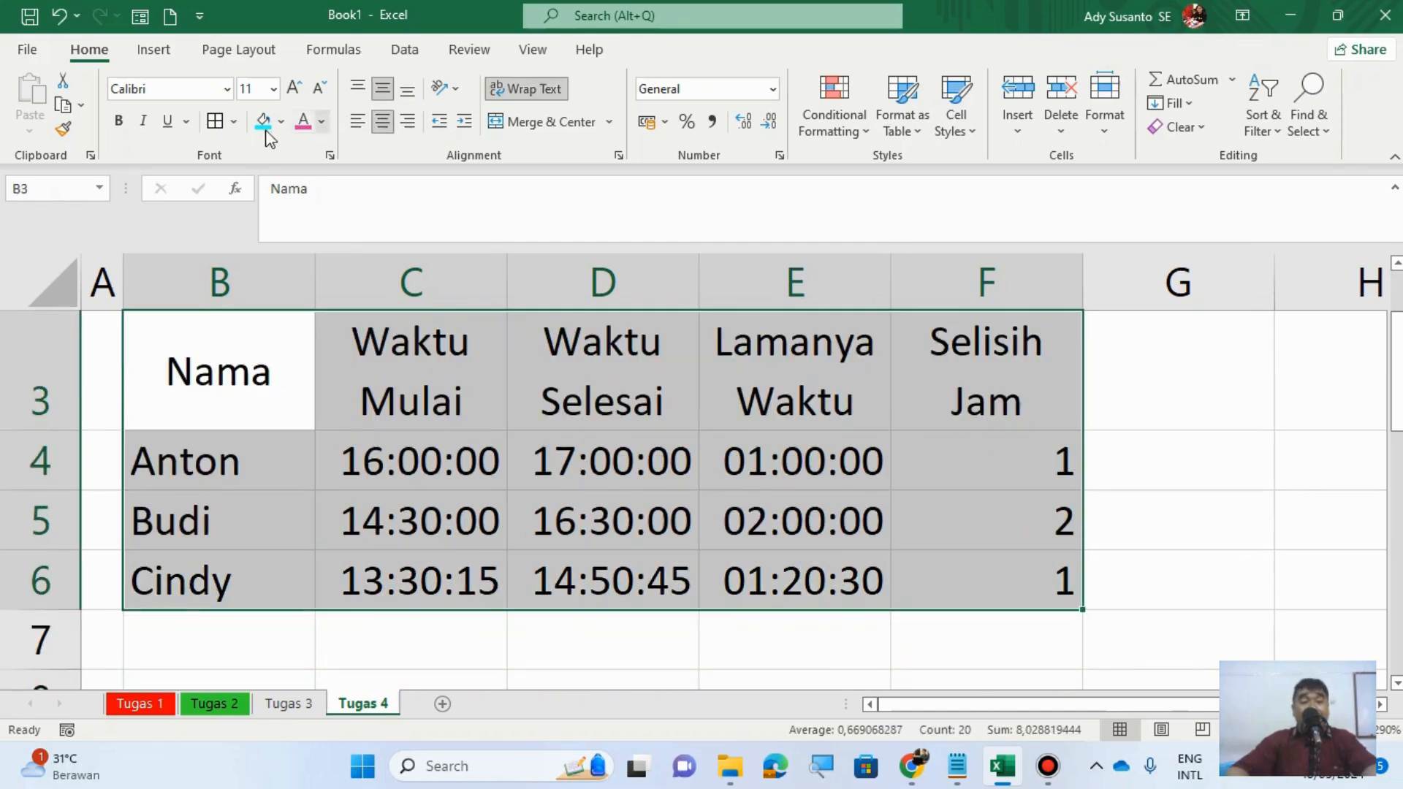
left_click(233, 122)
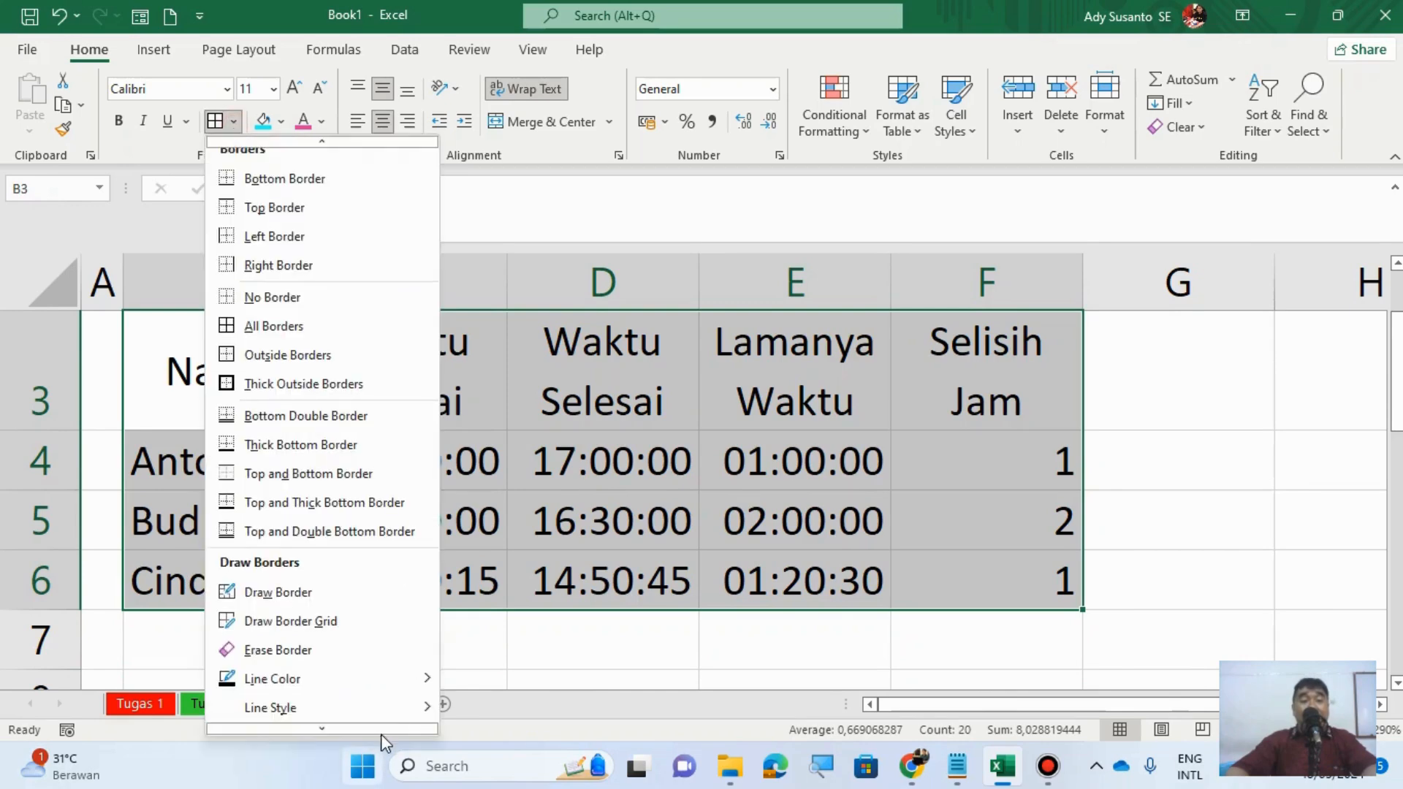
left_click(344, 724)
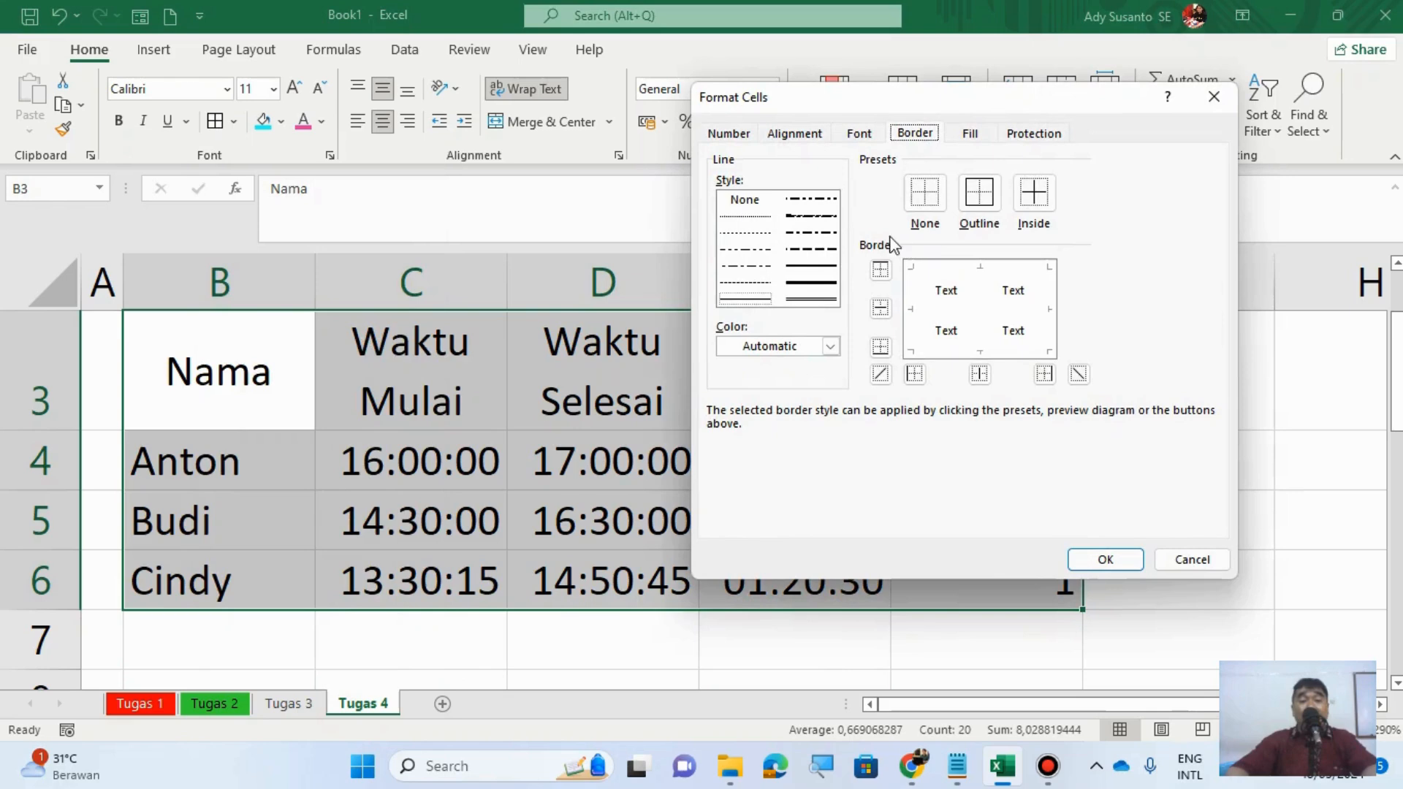
left_click(812, 249)
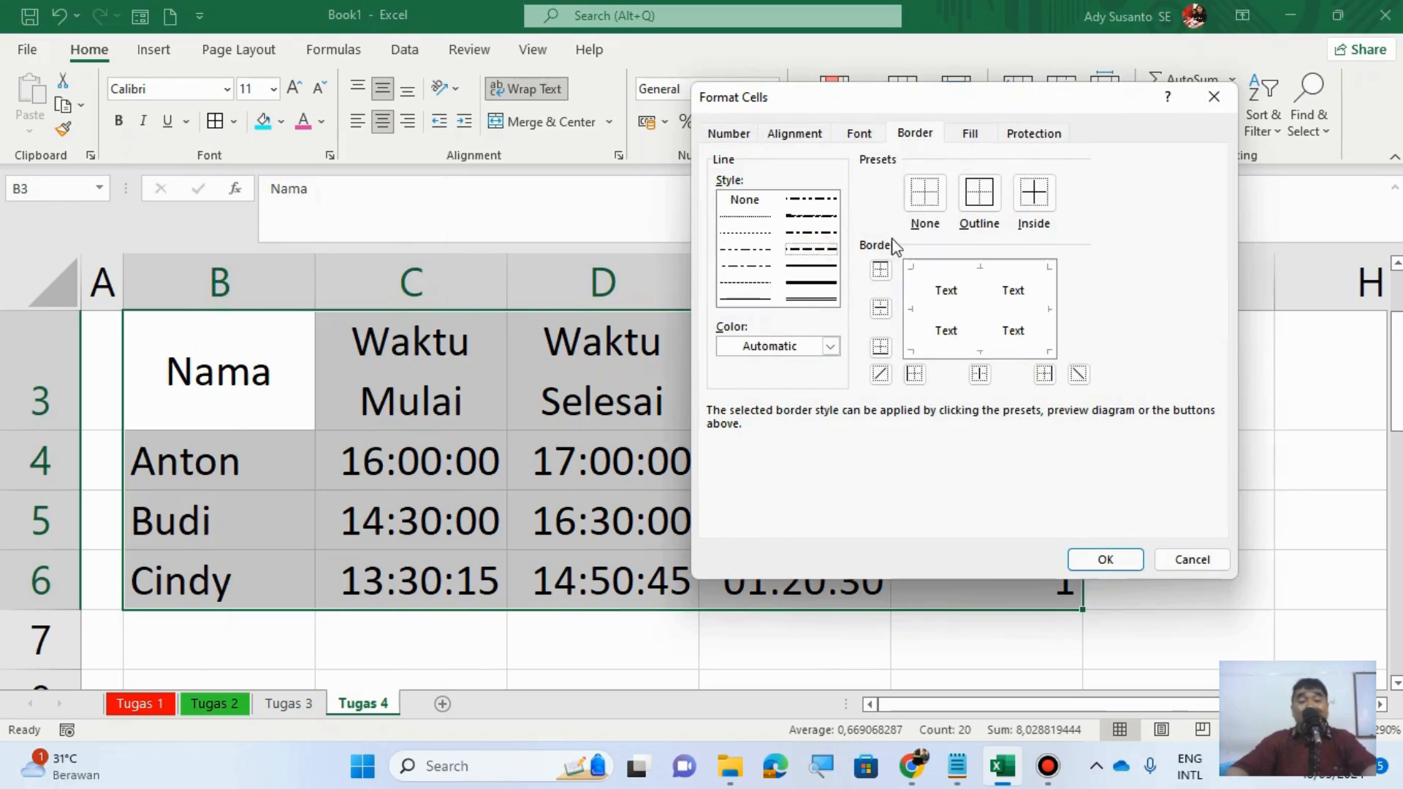
left_click(775, 351)
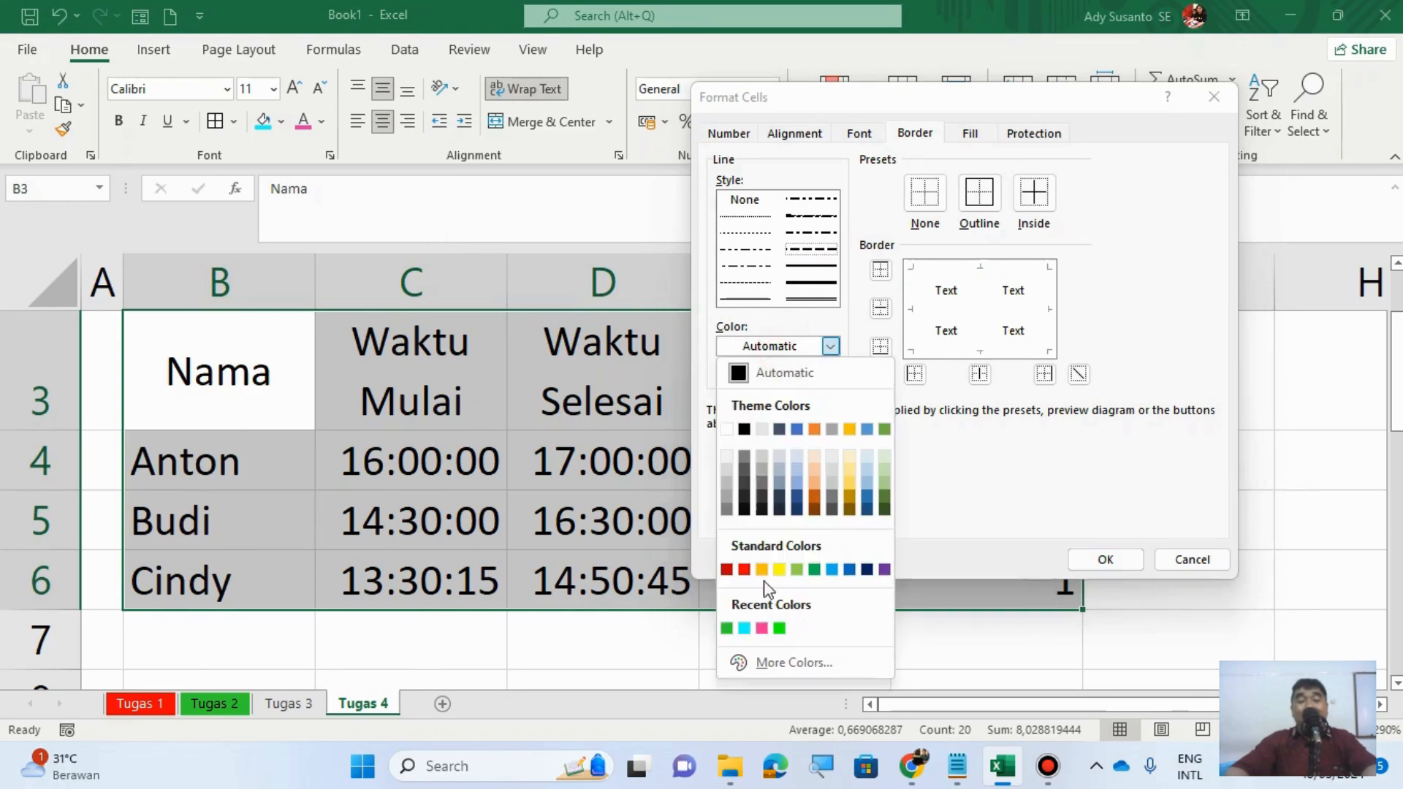
left_click(884, 569)
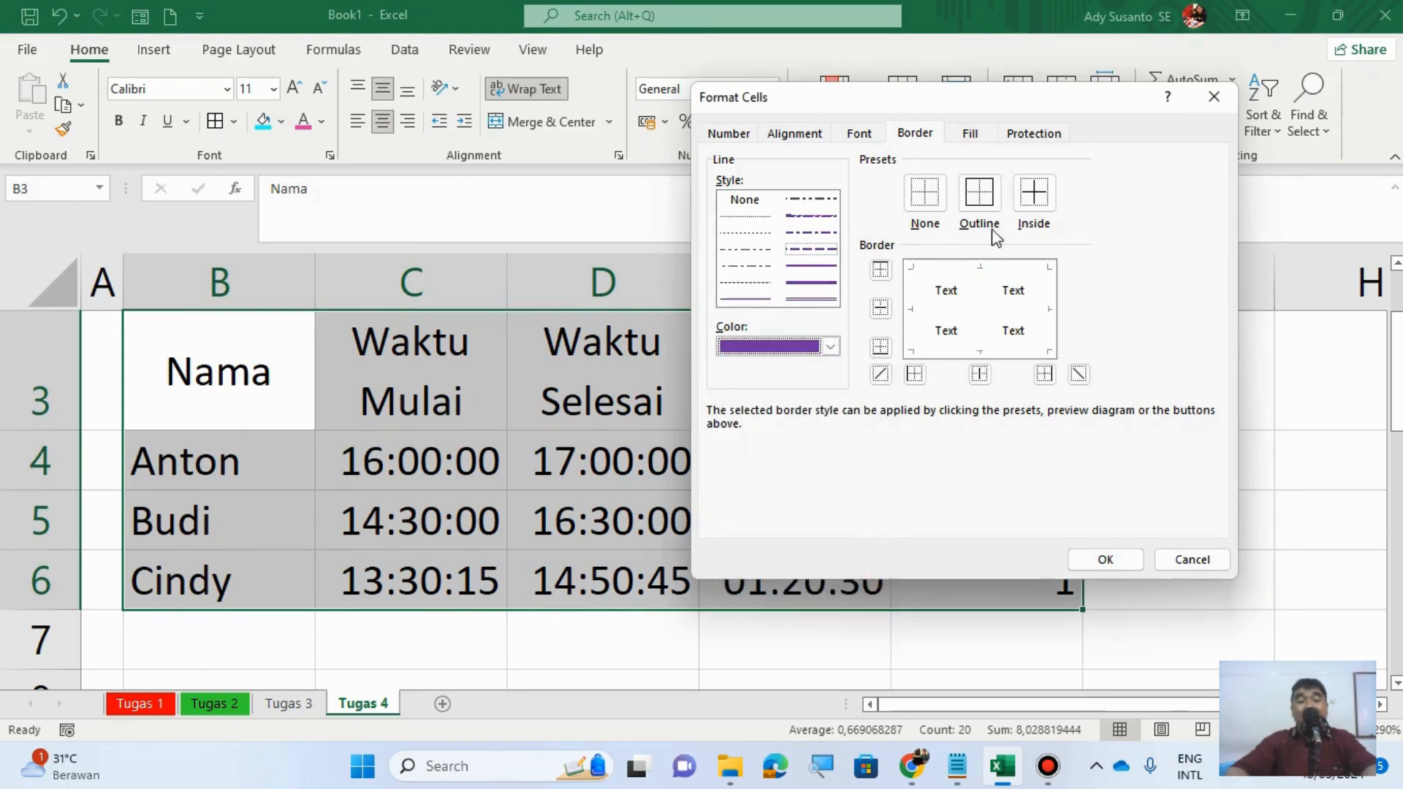
left_click(984, 211)
left_click(1033, 195)
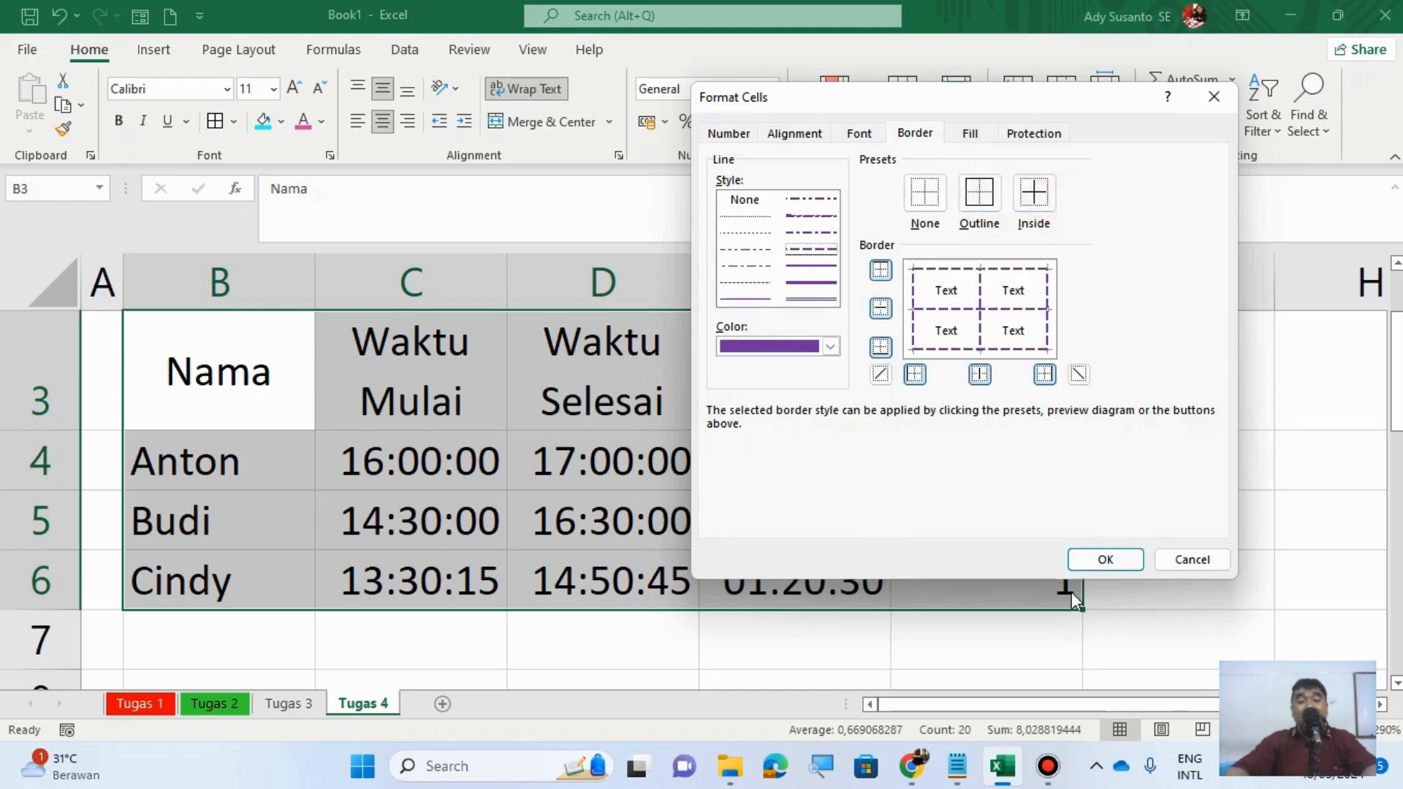
left_click(1096, 568)
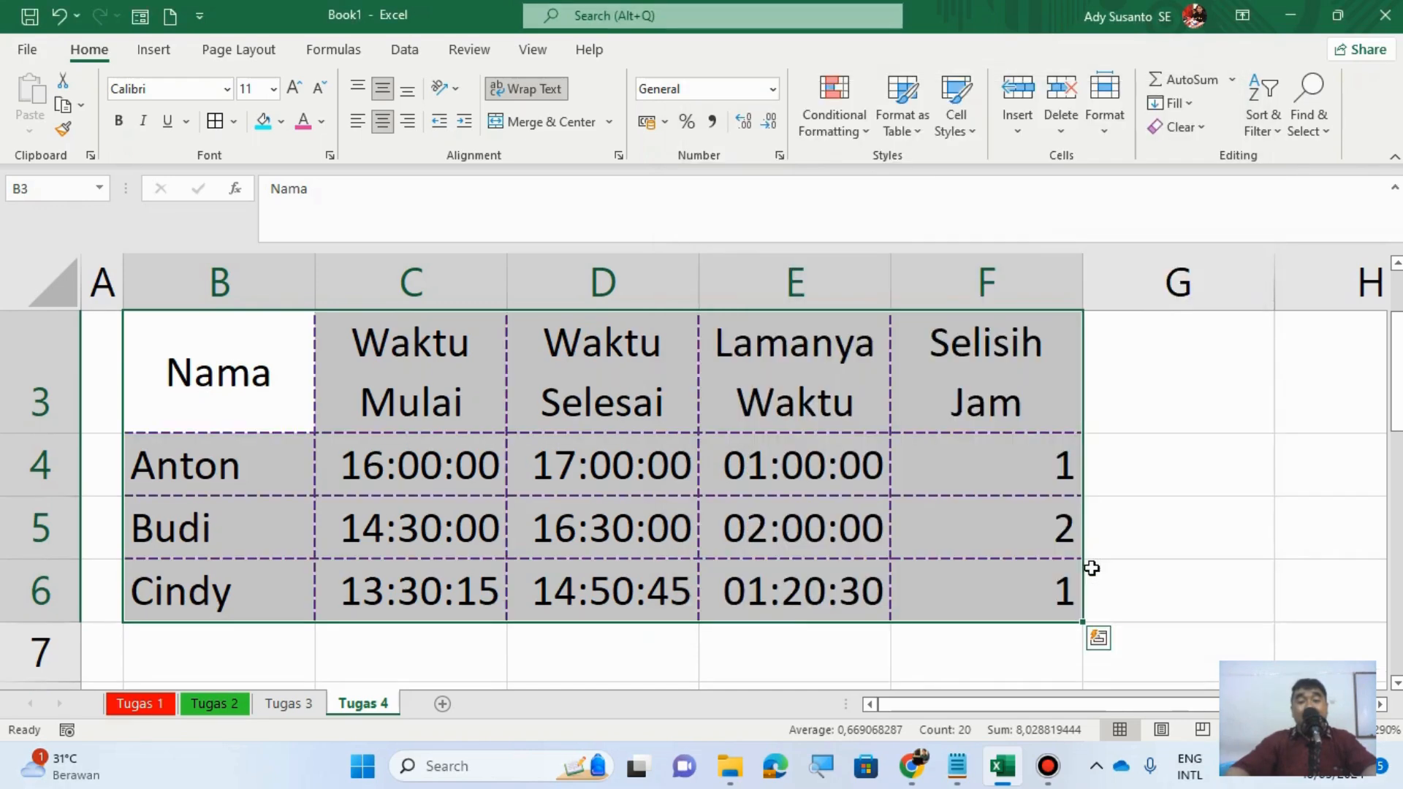
scroll(1073, 550, "up", 2)
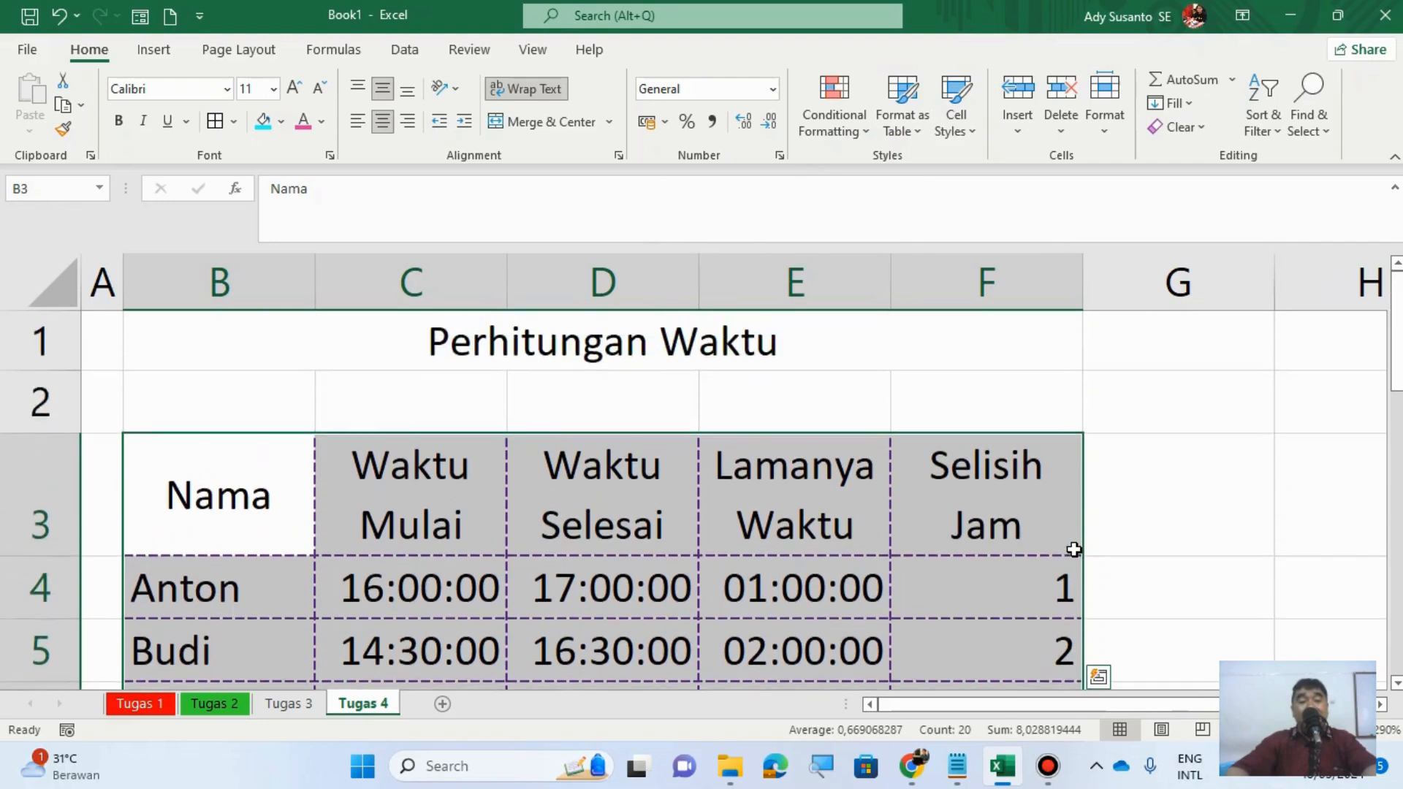
scroll(1074, 549, "down", 1)
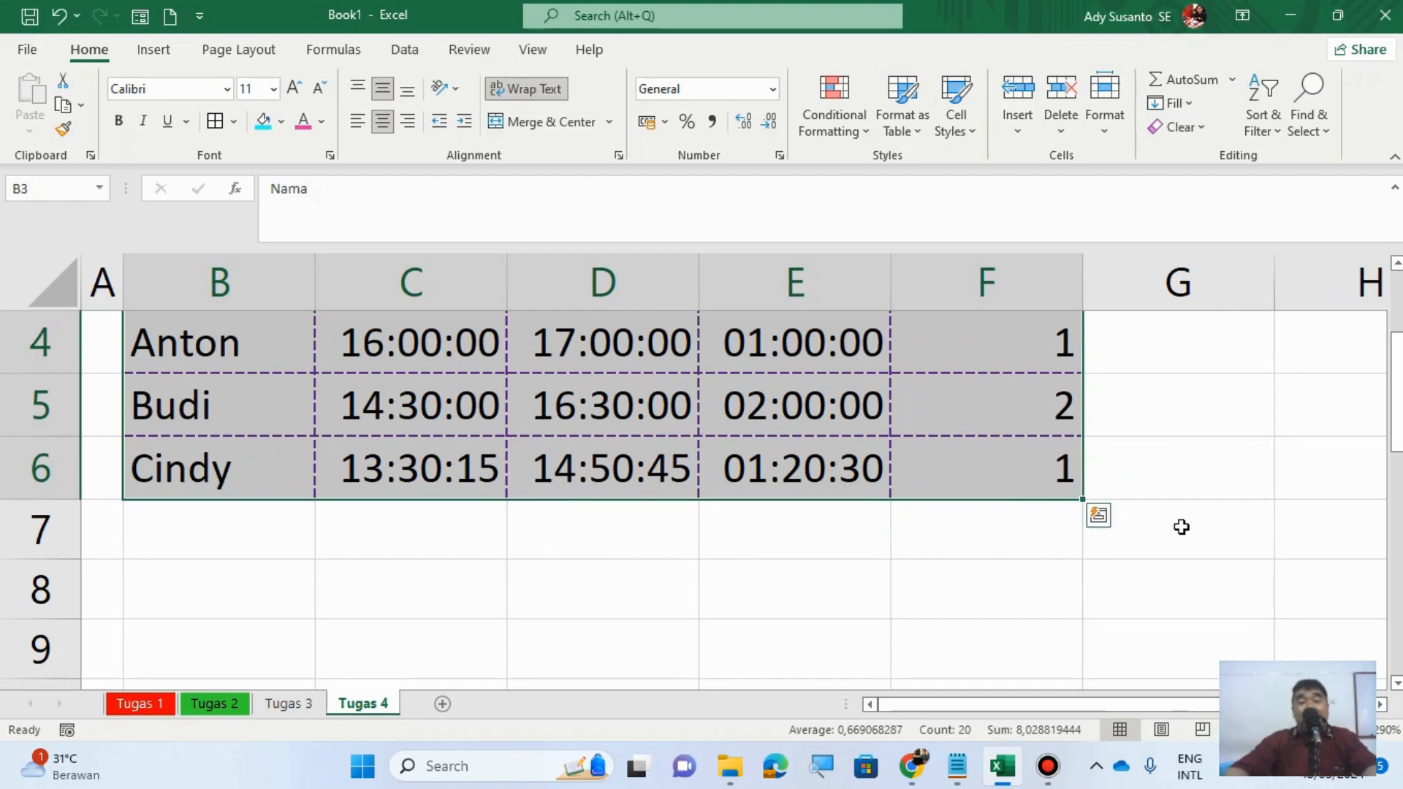
scroll(1176, 528, "up", 3)
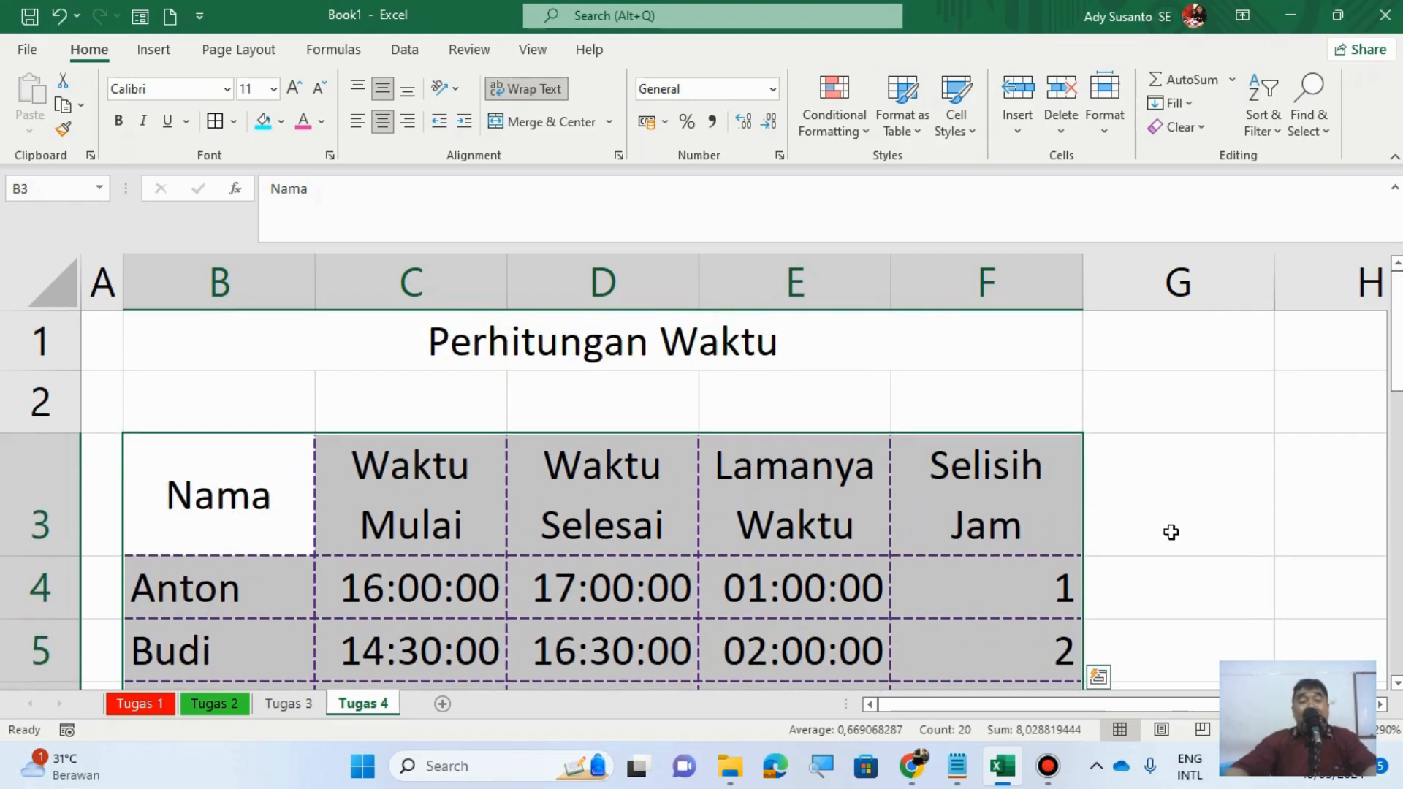